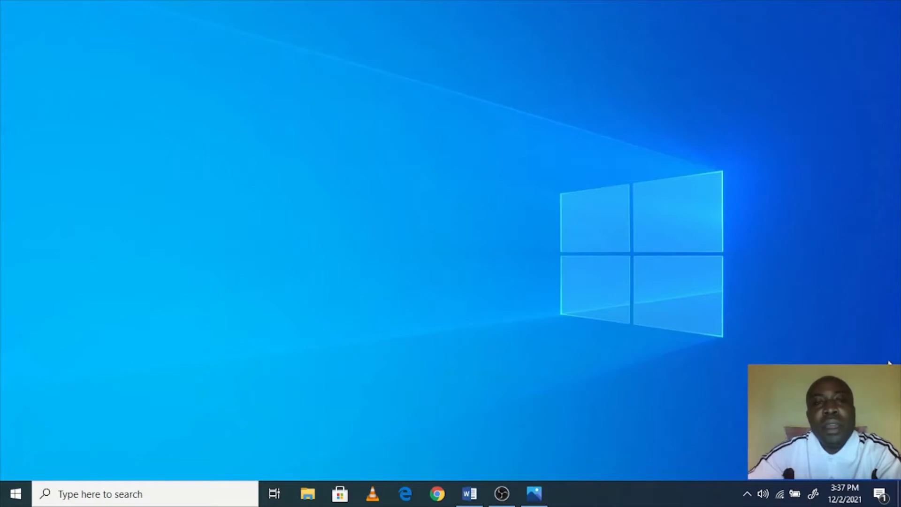
Step: Launch Word from the taskbar to get a blank Document1
click(469, 493)
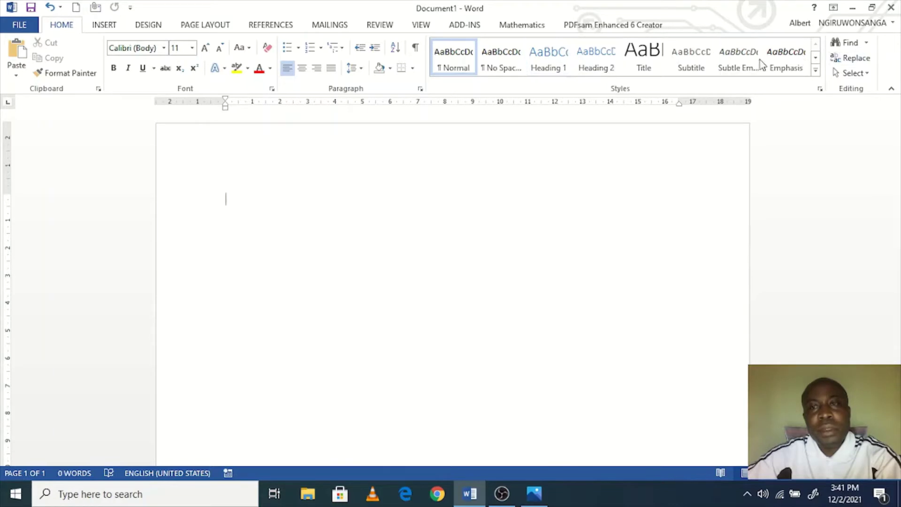
Step: Show the Quick Access Toolbar below the ribbon and add the Open command to it
click(130, 7)
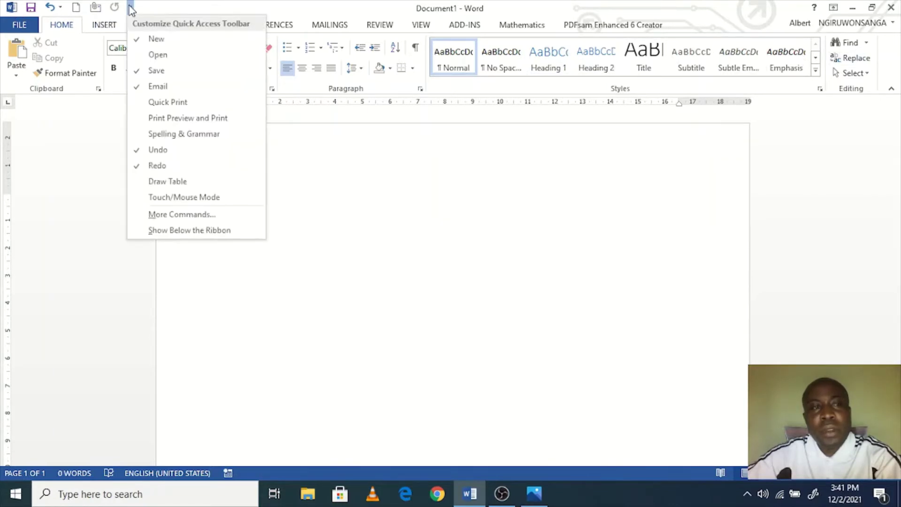
click(188, 230)
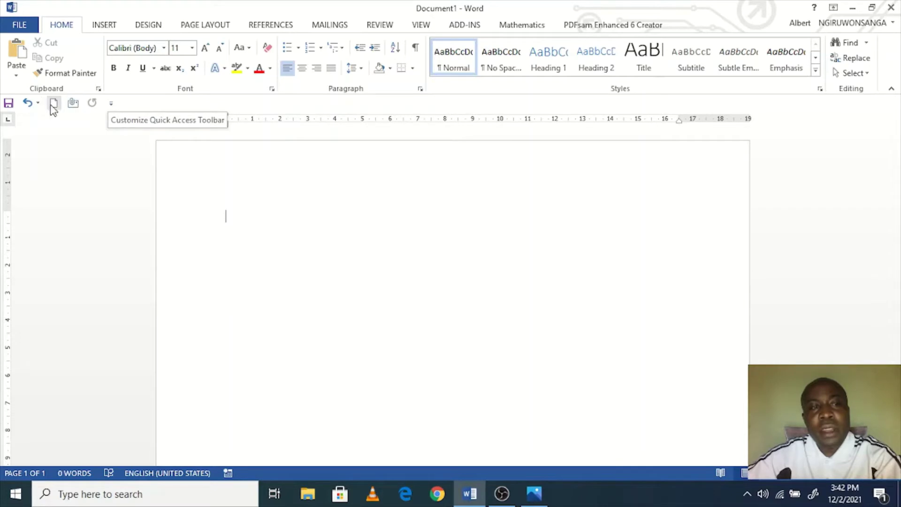
click(110, 103)
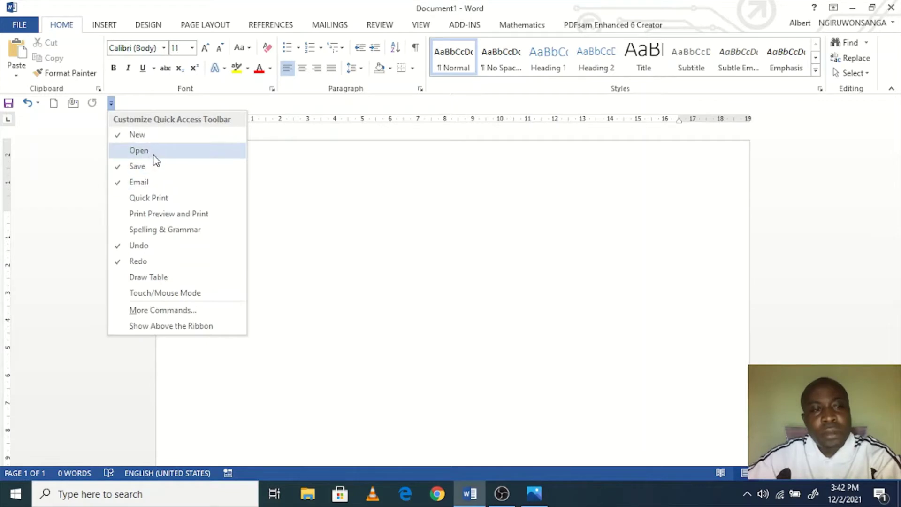
click(154, 155)
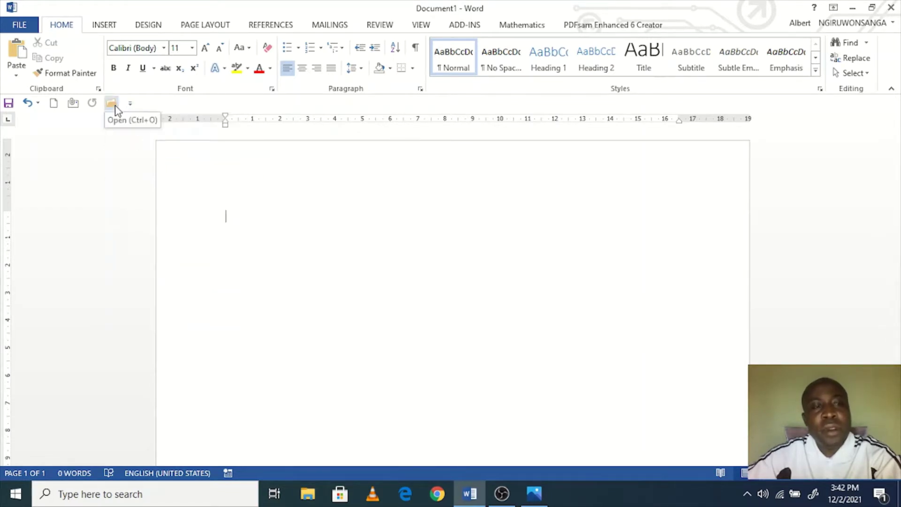
Step: Add Draw Table to the Quick Access Toolbar and open its full customization settings
click(130, 103)
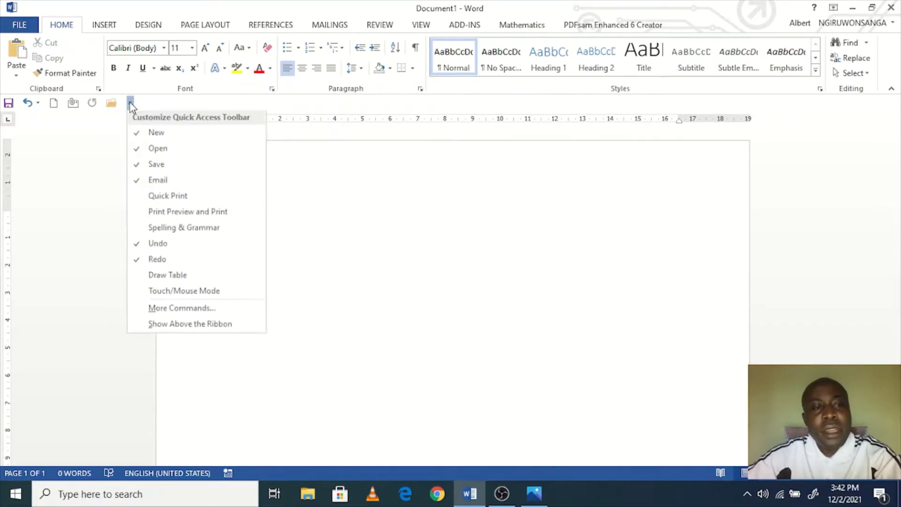
click(181, 276)
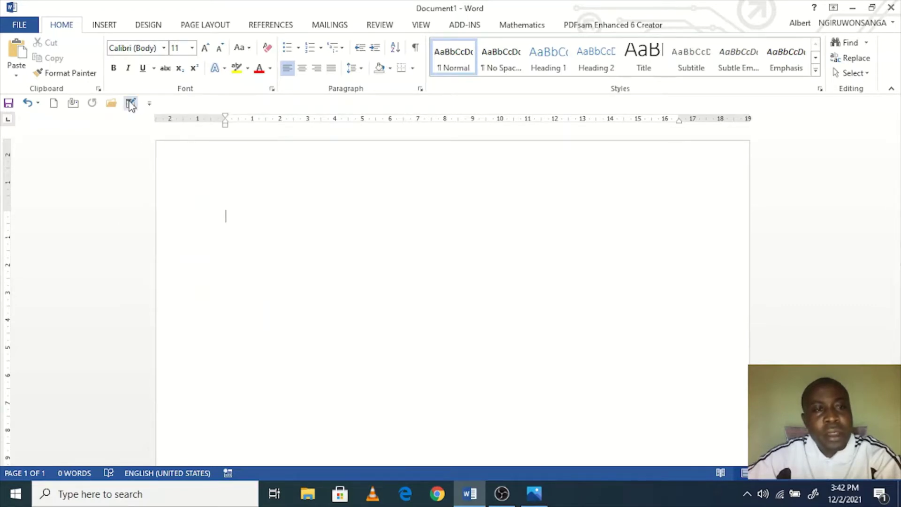
click(150, 103)
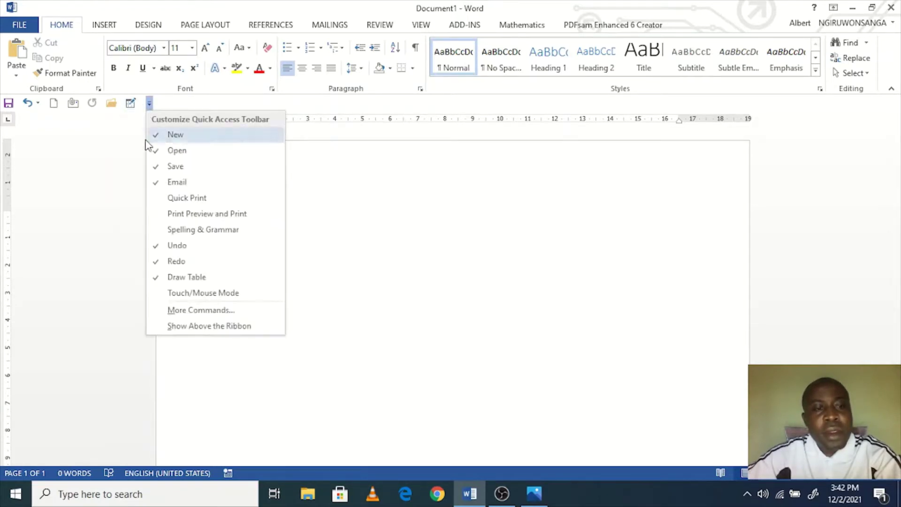
click(198, 311)
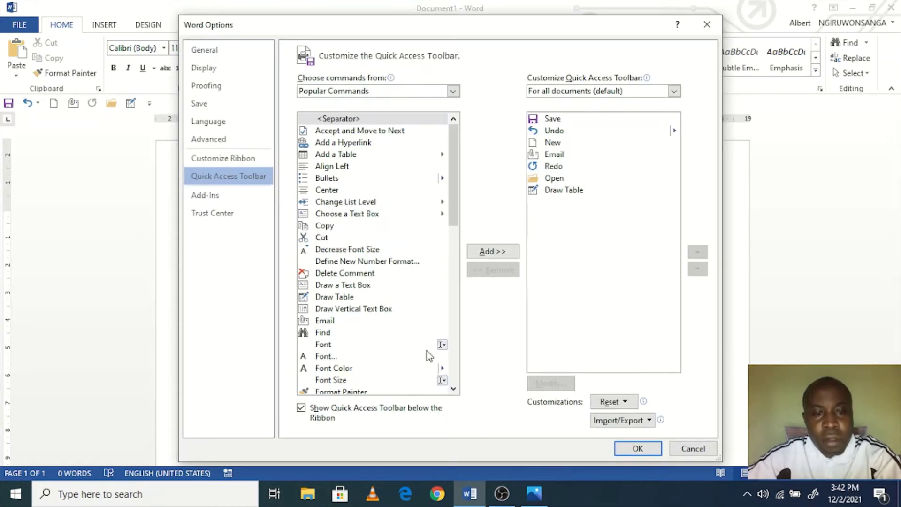
Step: Add Copy and Cut from Popular Commands to the Quick Access Toolbar
scroll(427, 352, down, 5)
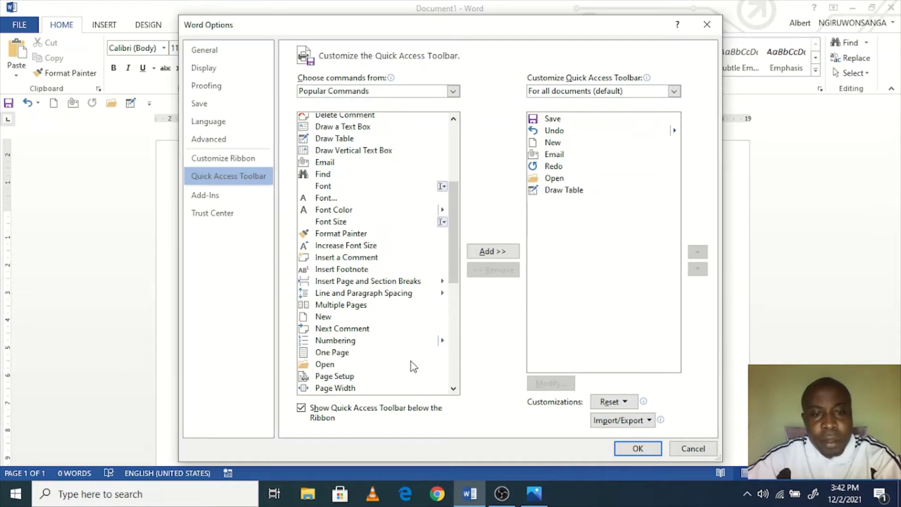
scroll(412, 366, up, 3)
scroll(409, 361, up, 1)
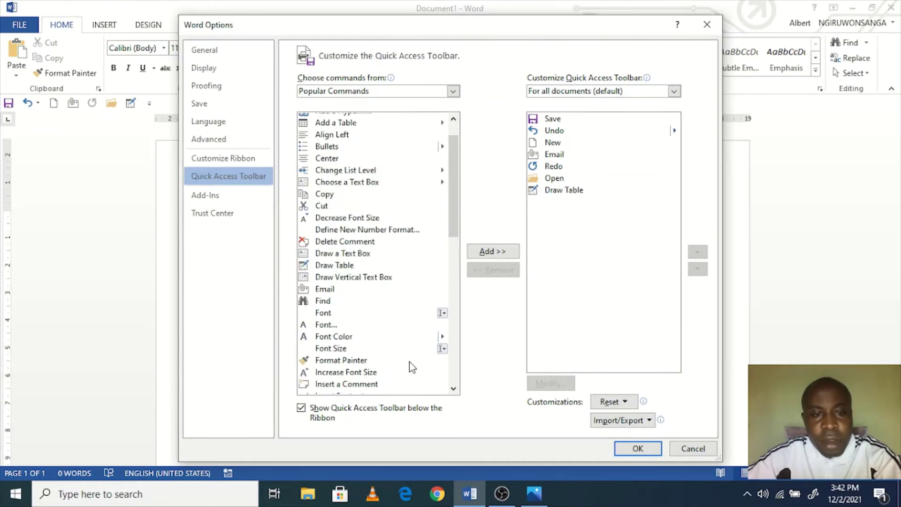
click(327, 195)
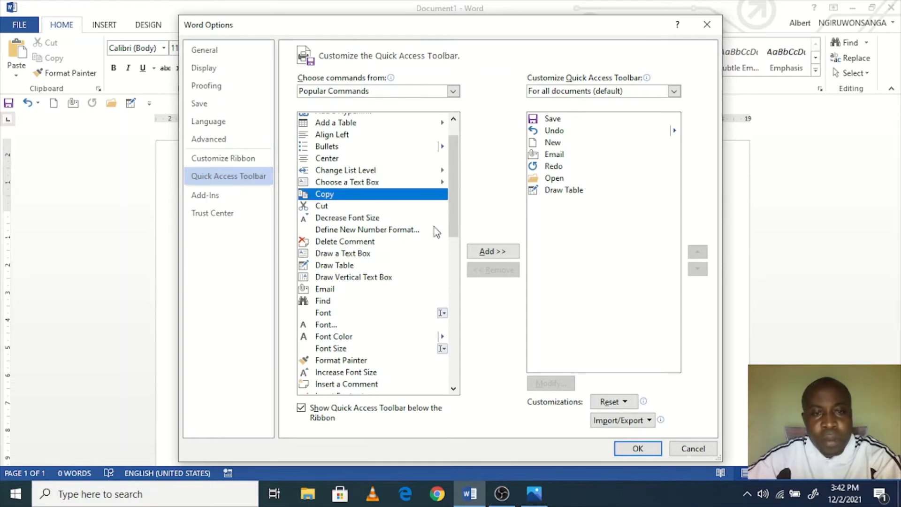
click(475, 247)
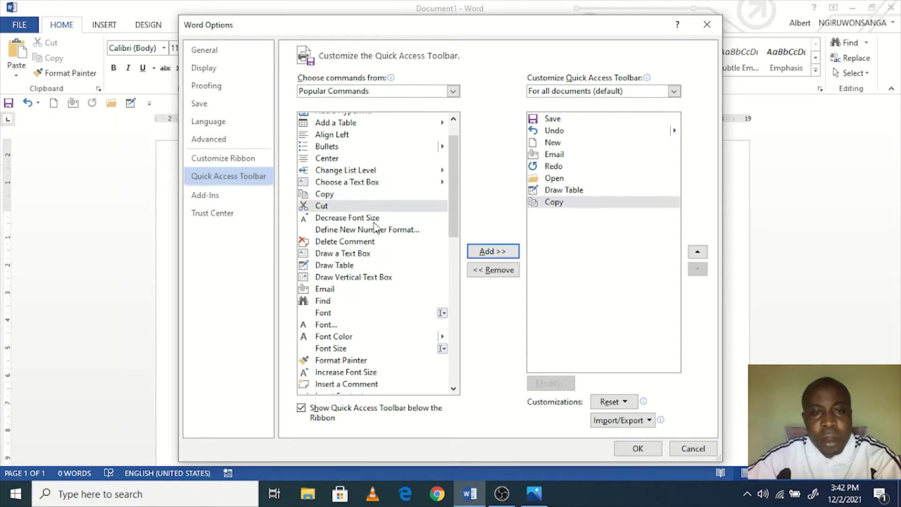
click(322, 210)
click(490, 251)
Step: Add Print Preview and Print to the Quick Access Toolbar and apply the changes
scroll(415, 309, down, 3)
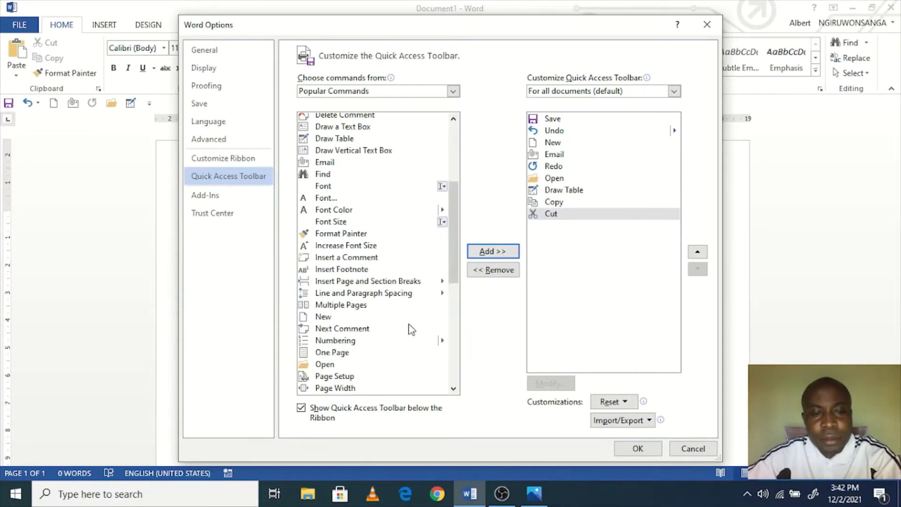
scroll(412, 371, down, 7)
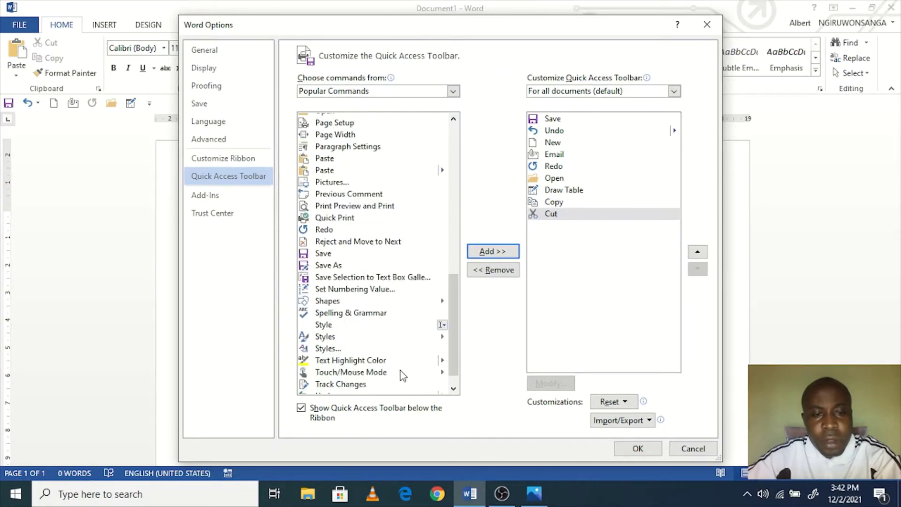
scroll(400, 373, down, 1)
scroll(398, 371, up, 3)
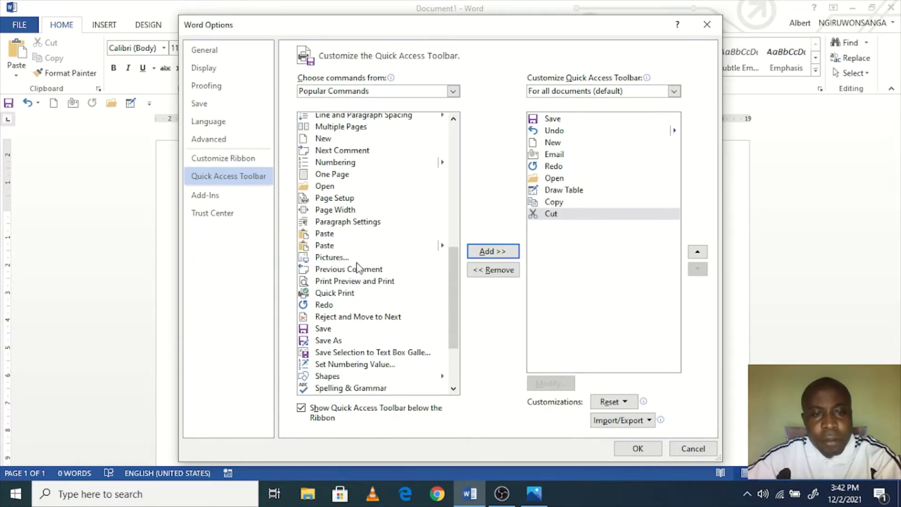
scroll(355, 260, up, 1)
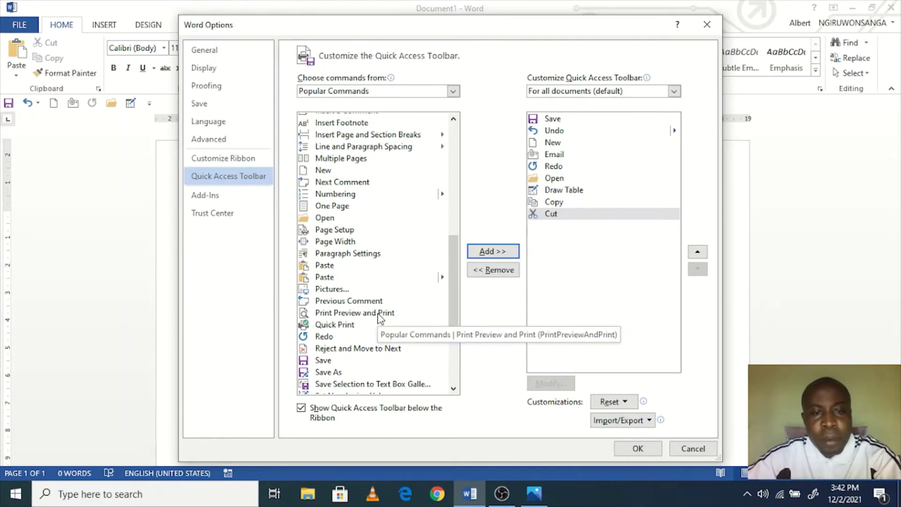
click(379, 314)
click(485, 252)
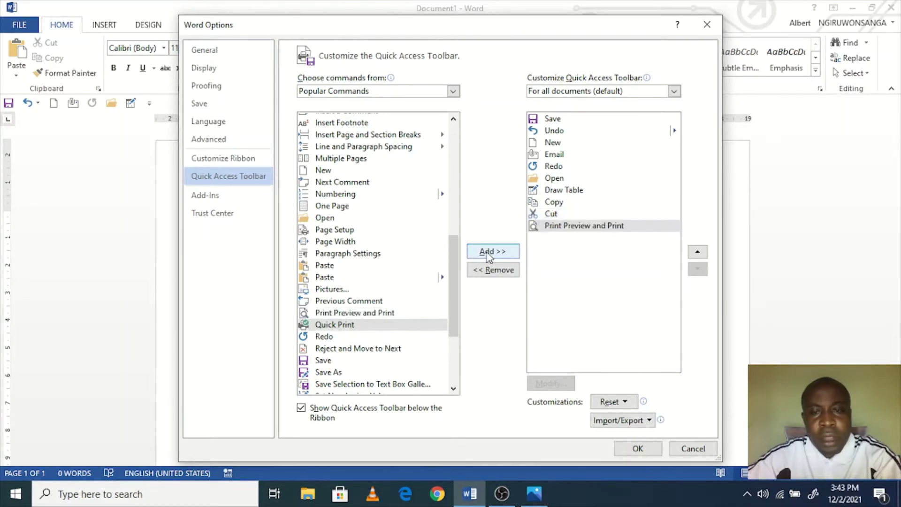
click(636, 449)
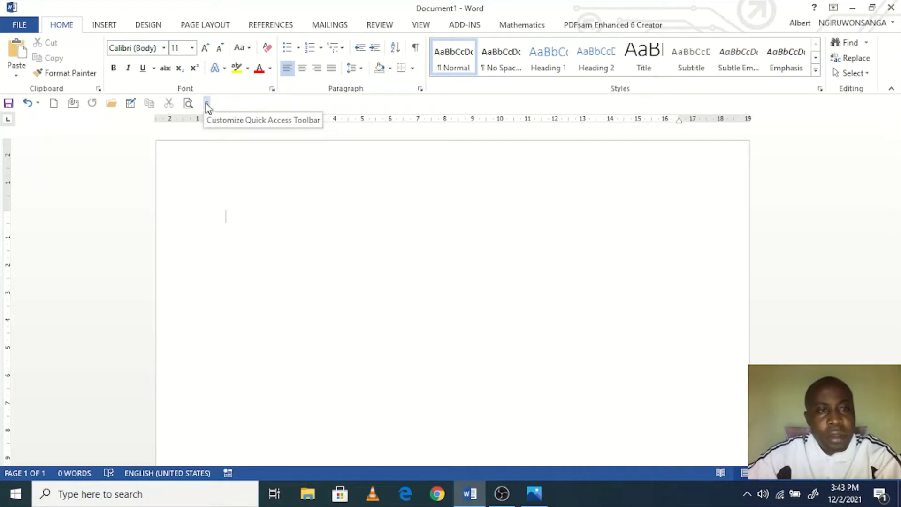
Step: Remove Print Preview and Print from the Quick Access Toolbar again
click(207, 105)
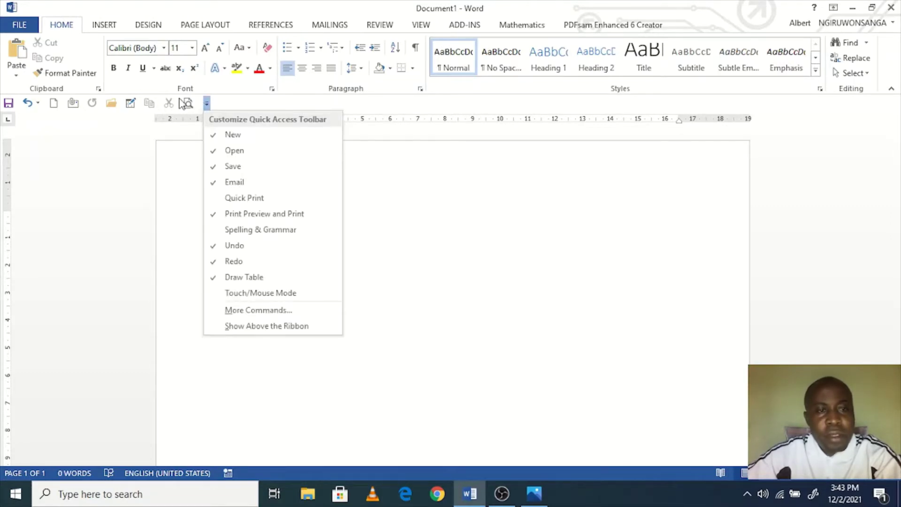
click(259, 310)
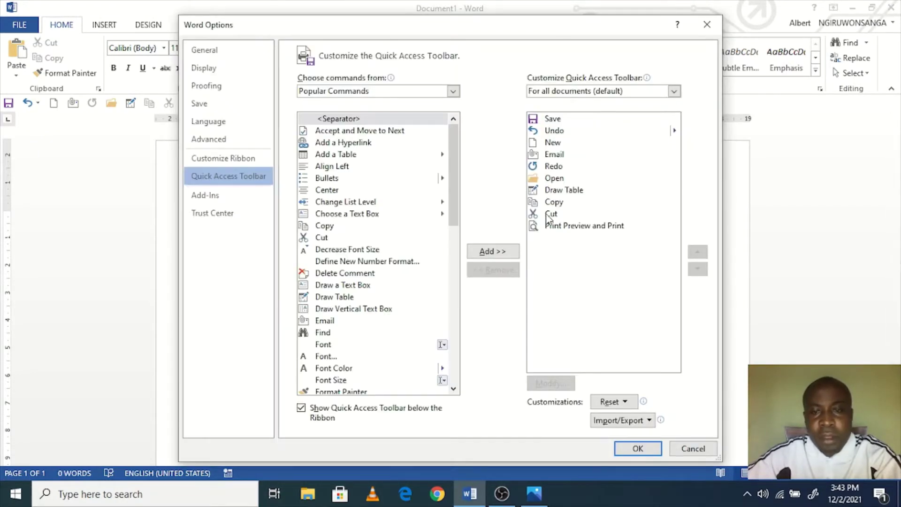
click(559, 227)
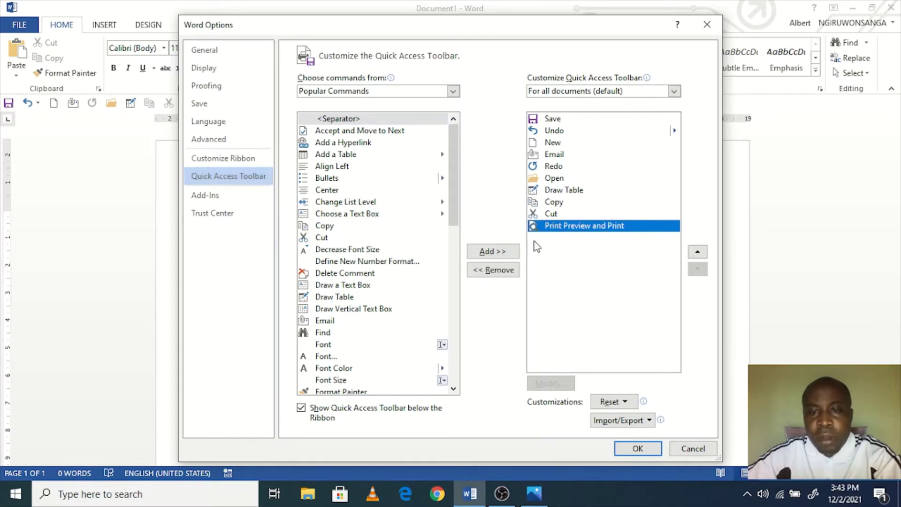
click(499, 270)
click(634, 448)
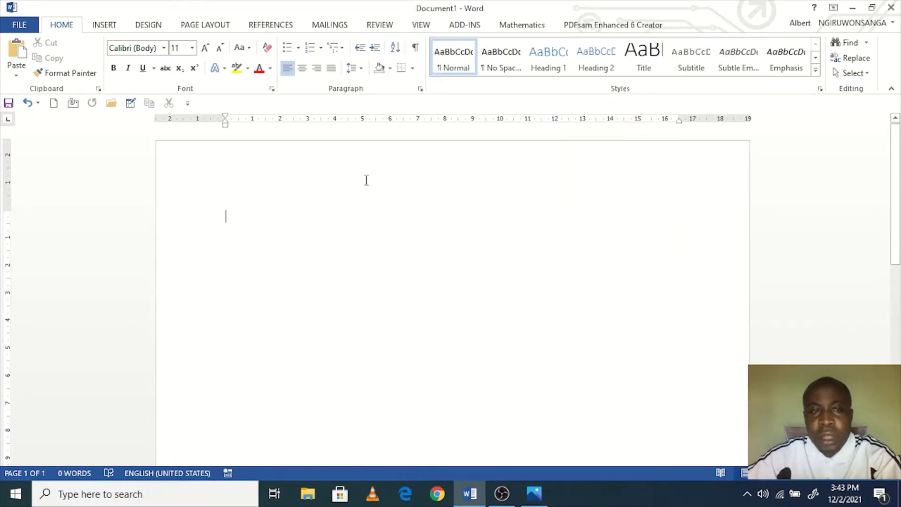
Step: Move the Quick Access Toolbar back above the ribbon
click(187, 103)
click(248, 327)
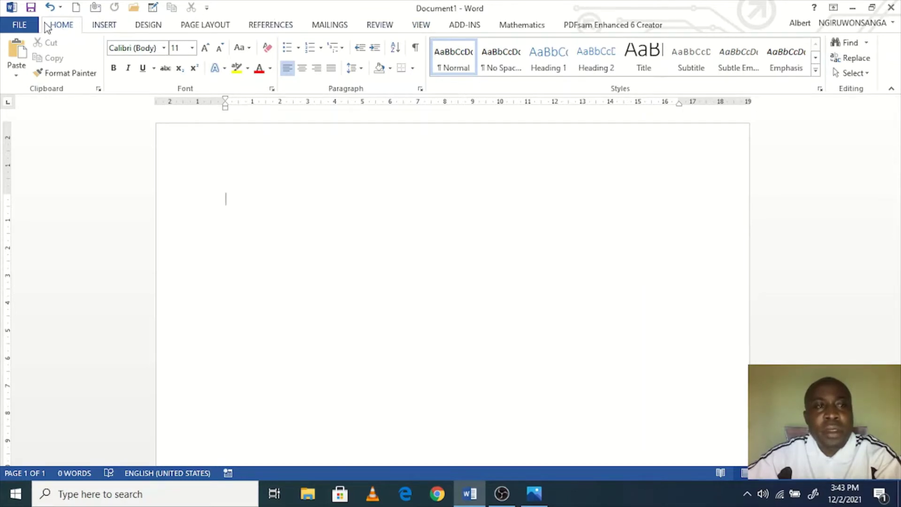
click(104, 26)
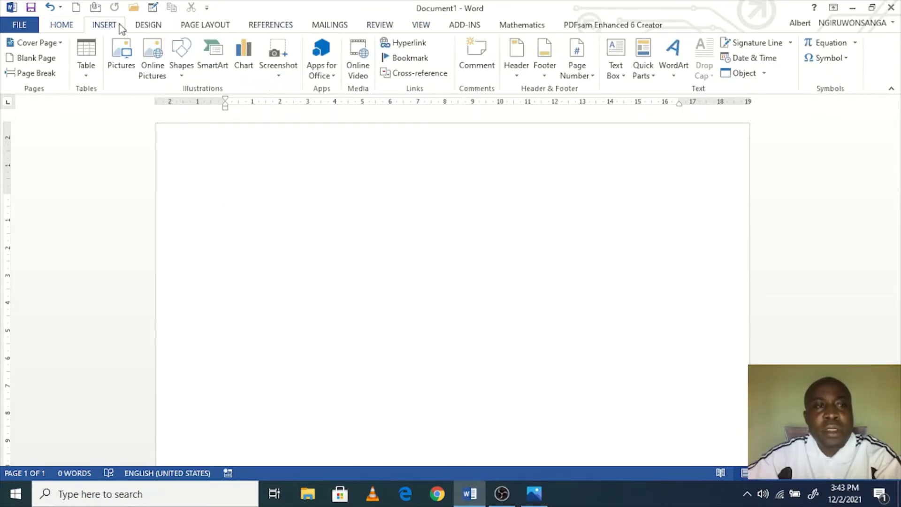
Step: Browse the Design, Page Layout, References, Mailings, Review, View and Home tabs, ending on Insert
click(151, 25)
click(210, 26)
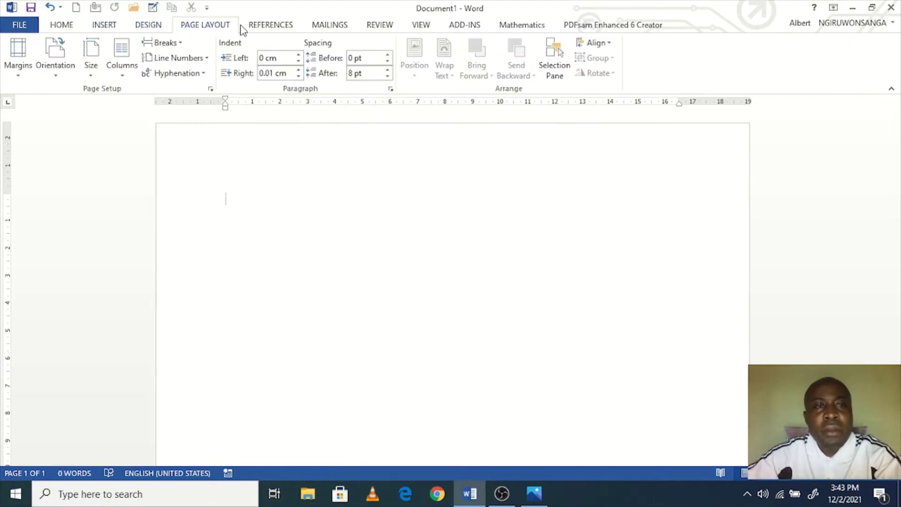
click(268, 25)
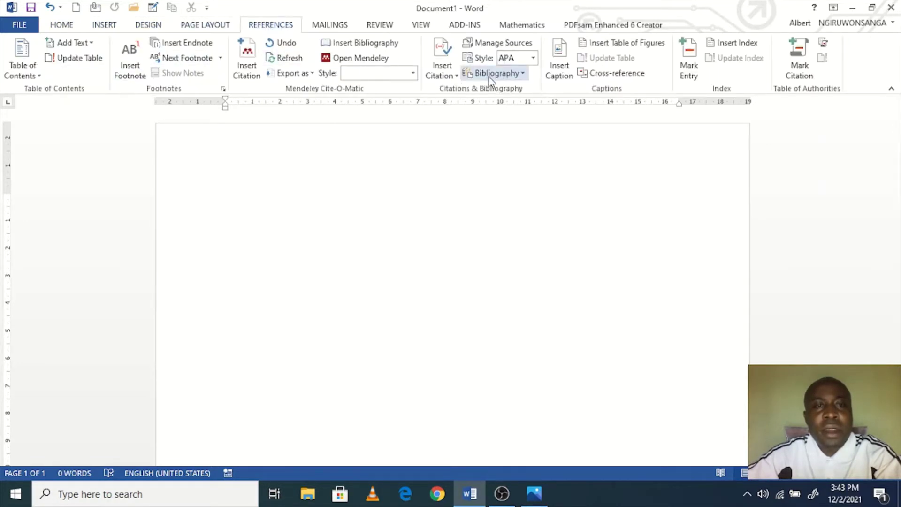
click(318, 24)
click(382, 26)
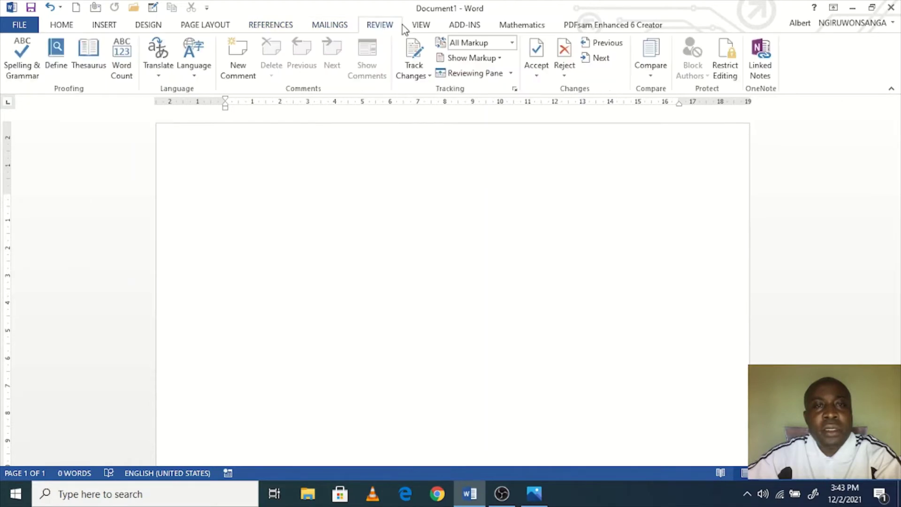
click(420, 26)
click(279, 27)
click(216, 26)
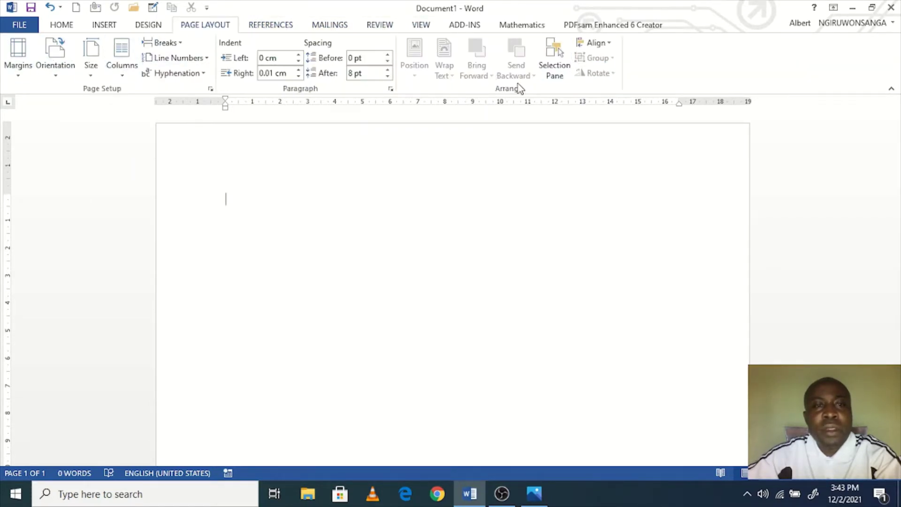
click(143, 26)
click(106, 27)
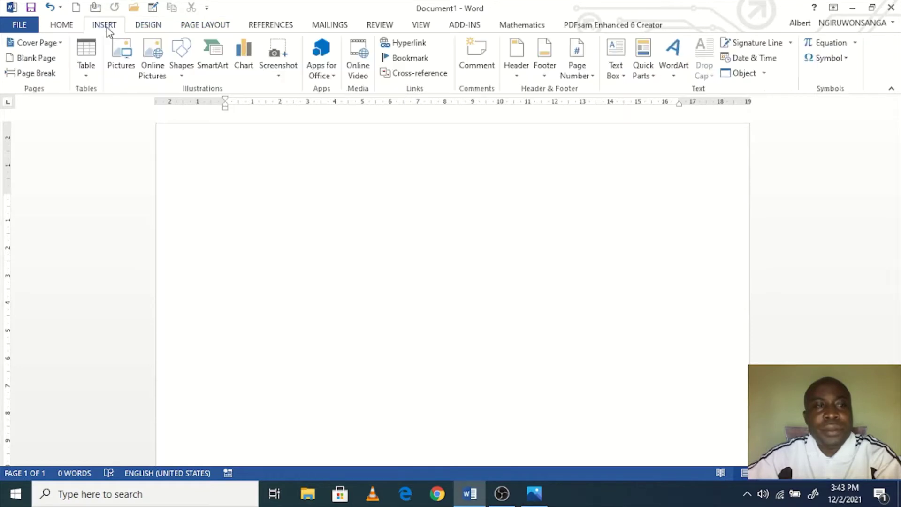
click(64, 27)
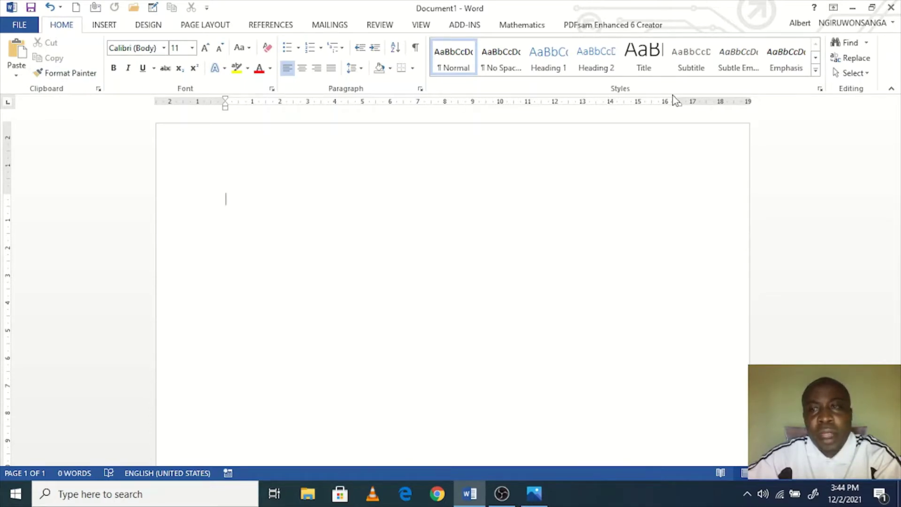
click(114, 27)
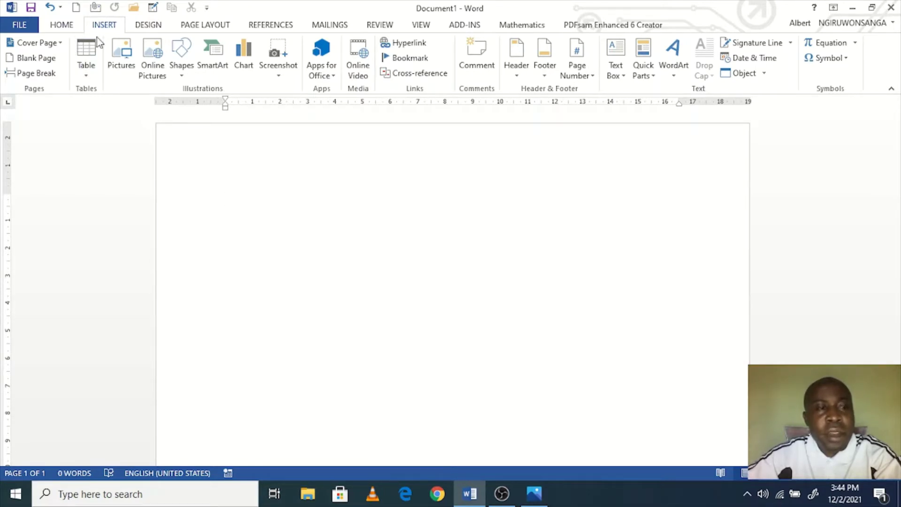
Step: Return to the Home tab and turn on Bold for new text
click(77, 26)
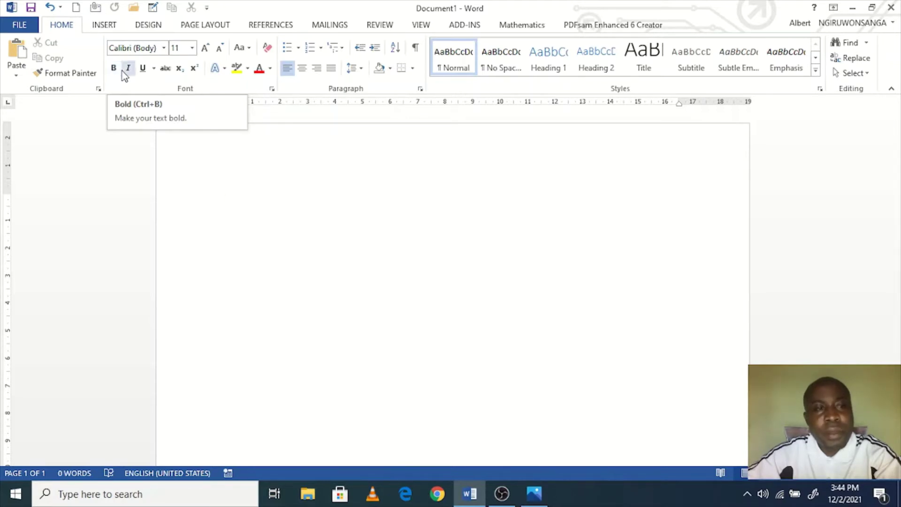
click(113, 70)
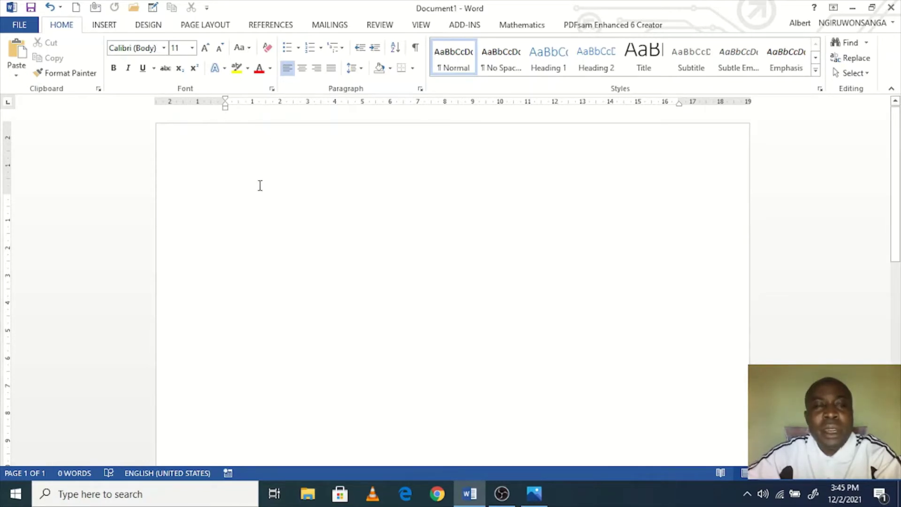
Step: Type two lines of sample text starting 'Ojocuxpo' and grow it all to 16 pt
text(Ojocuxpo sc poxci pxc pxcoip cxc p[ixc [xcp[ixc p[ixc[ xcpuoxcv ixcp[)
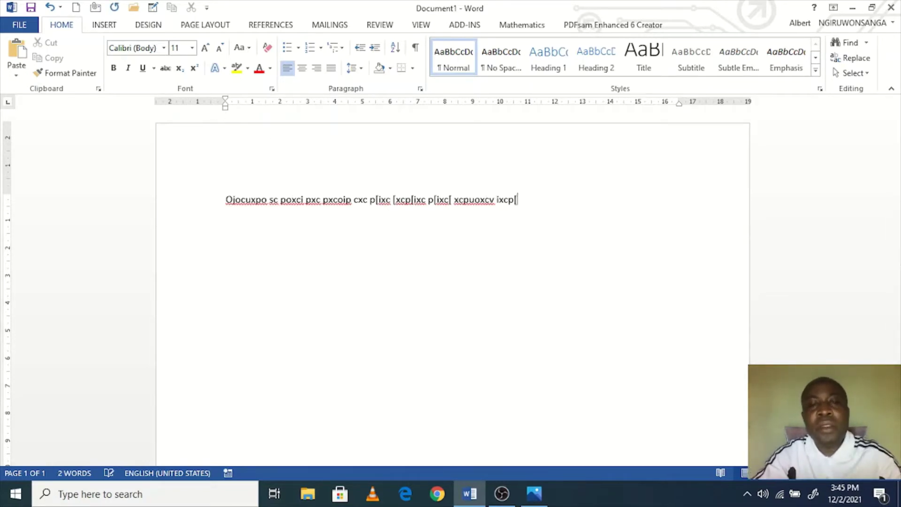
text(pcvxo xcvuxc  xc[xci xc=x9 -=xc )
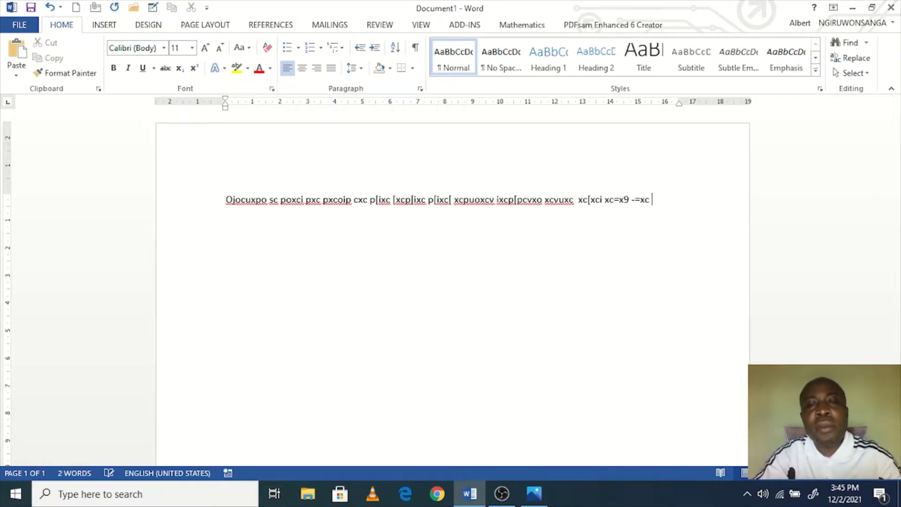
text(xc9xc xc=-9-xc =xc9xc 0-09xc-)
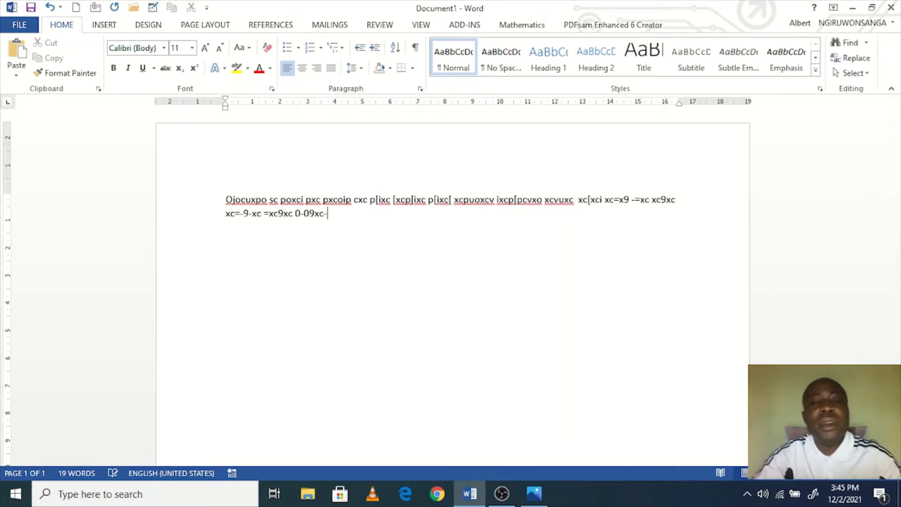
key(ctrl+a)
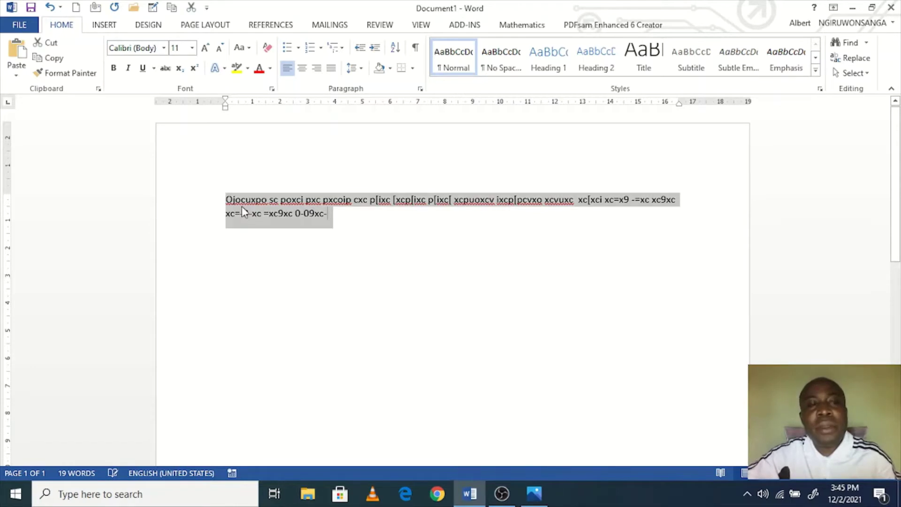
click(210, 53)
click(209, 52)
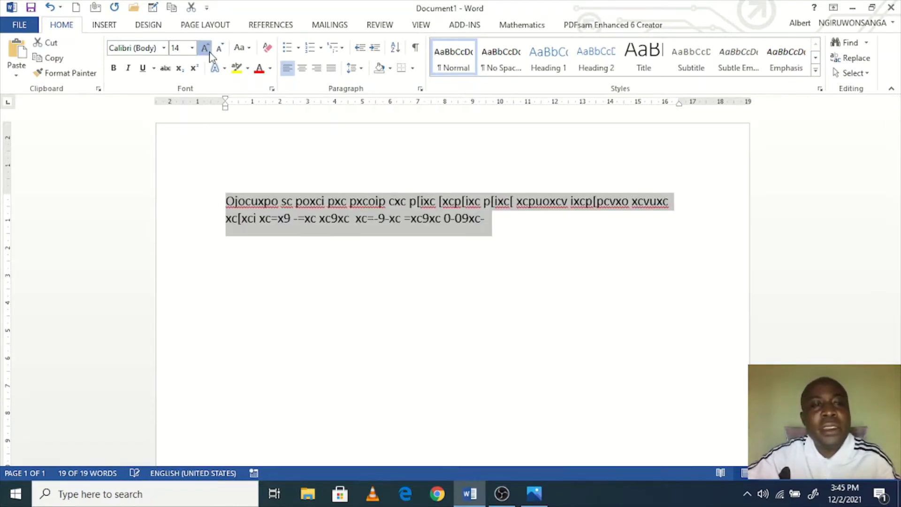
click(210, 53)
click(254, 225)
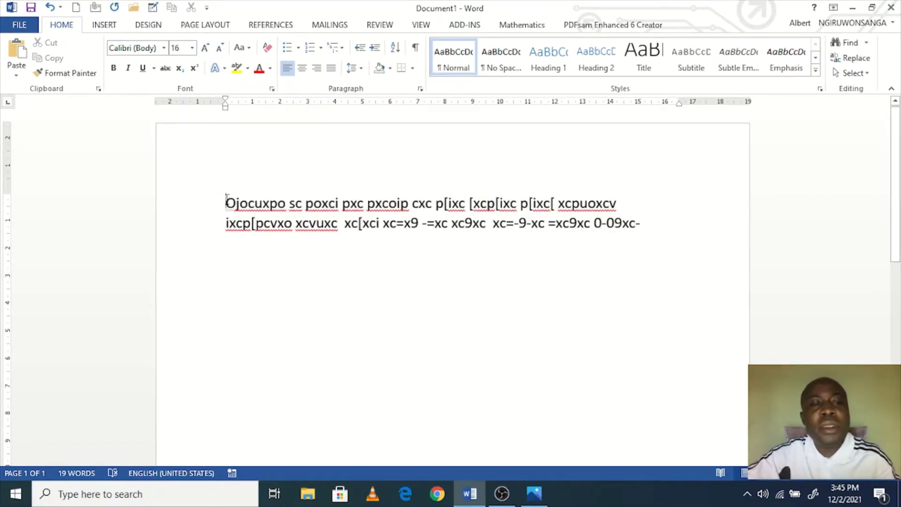
drag(226, 198, 233, 198)
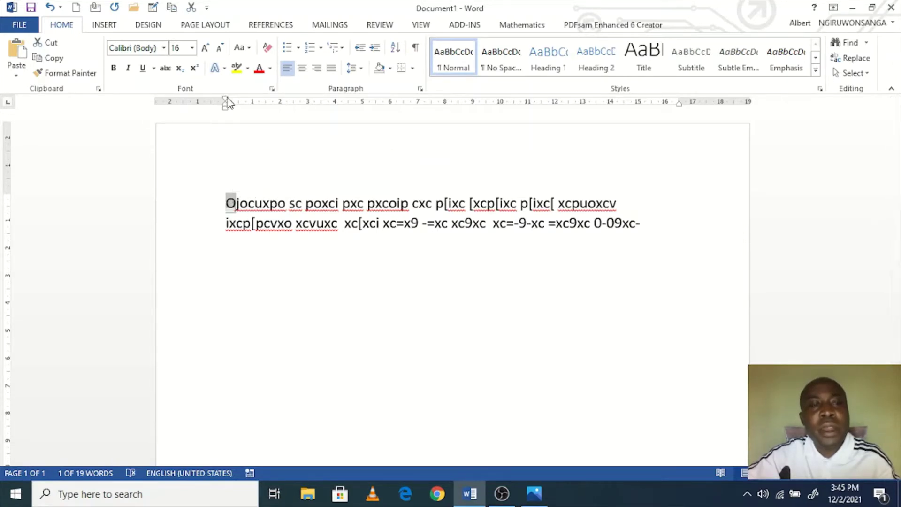
mouse_move(226, 100)
mouse_down()
mouse_move(328, 120)
mouse_move(375, 120)
mouse_up()
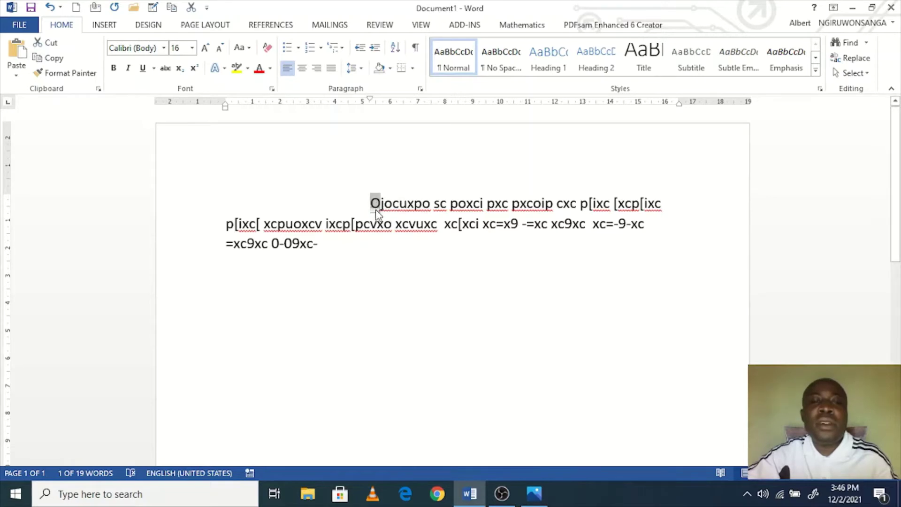
click(345, 241)
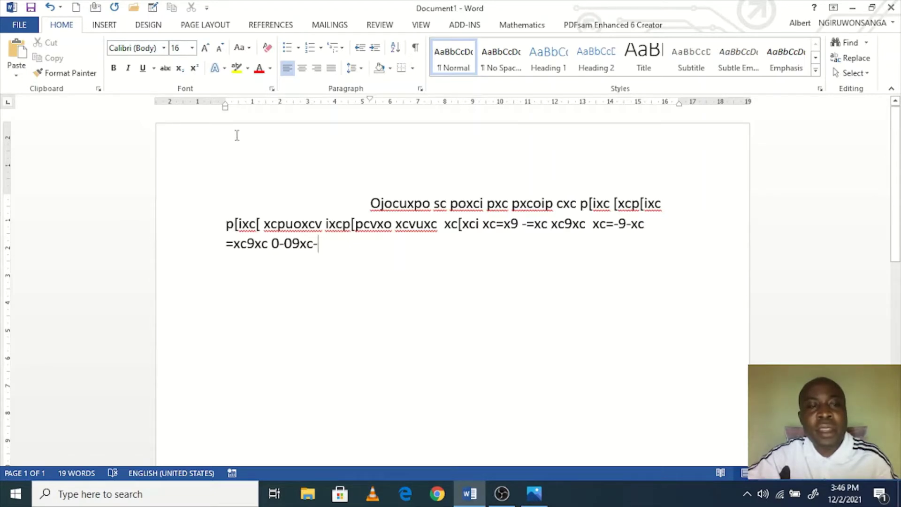
mouse_move(223, 110)
mouse_down()
mouse_move(302, 125)
mouse_move(298, 110)
mouse_move(263, 121)
mouse_move(226, 115)
mouse_up()
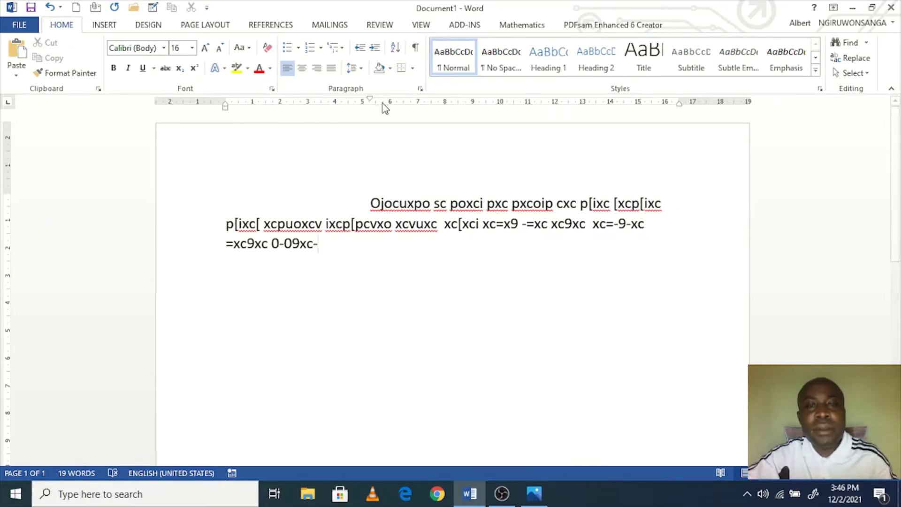
drag(371, 100, 227, 105)
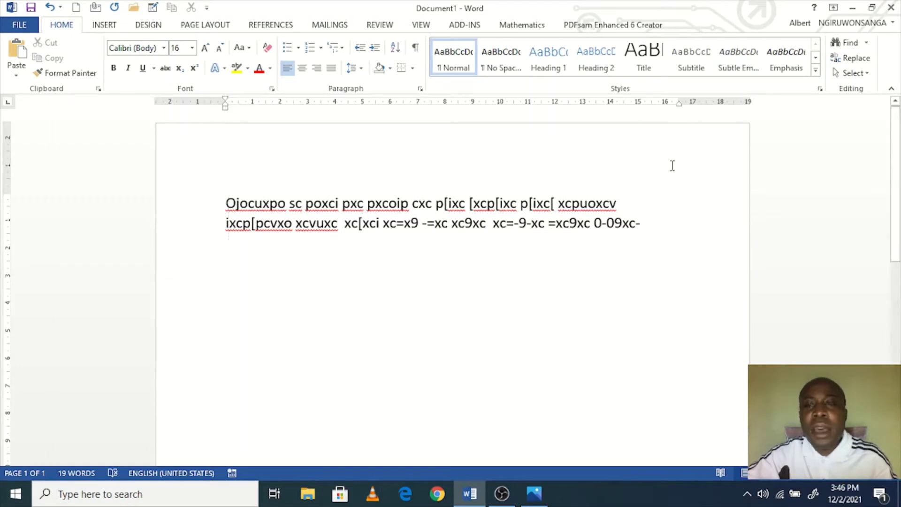
mouse_move(679, 104)
mouse_down()
mouse_move(639, 107)
mouse_move(721, 114)
mouse_move(679, 112)
mouse_up()
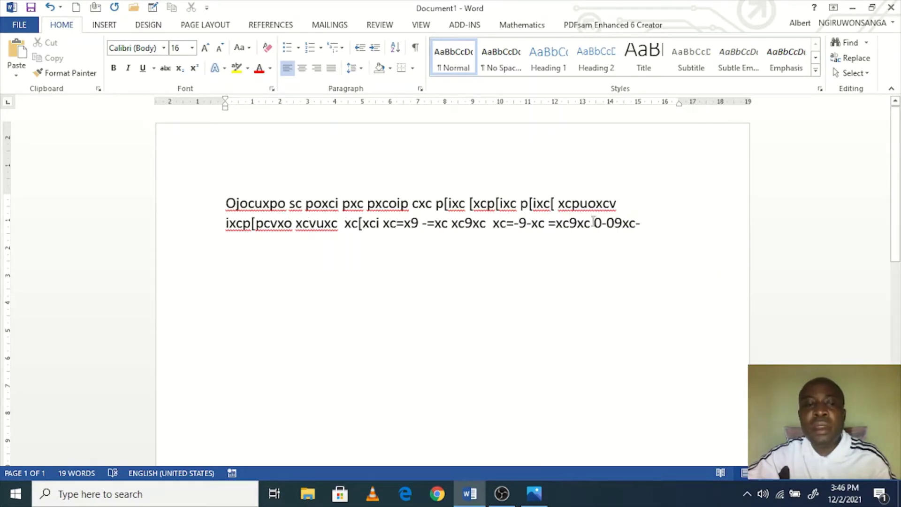
drag(638, 220, 644, 221)
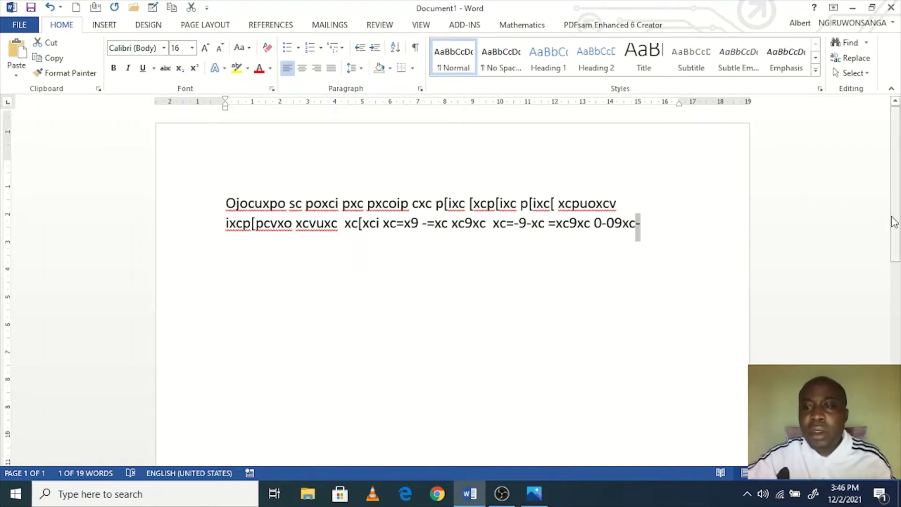
click(895, 294)
drag(896, 293, 896, 107)
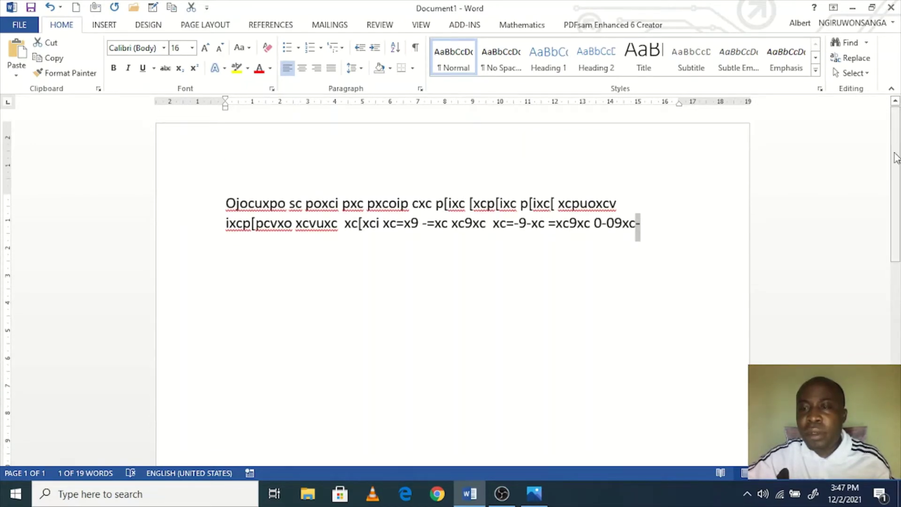
drag(896, 106, 898, 308)
scroll(899, 306, up, 10)
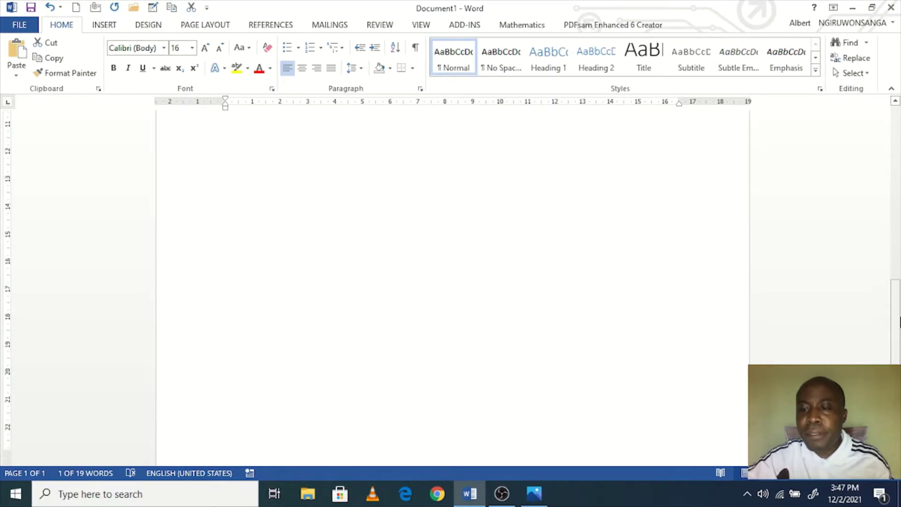
scroll(897, 305, down, 10)
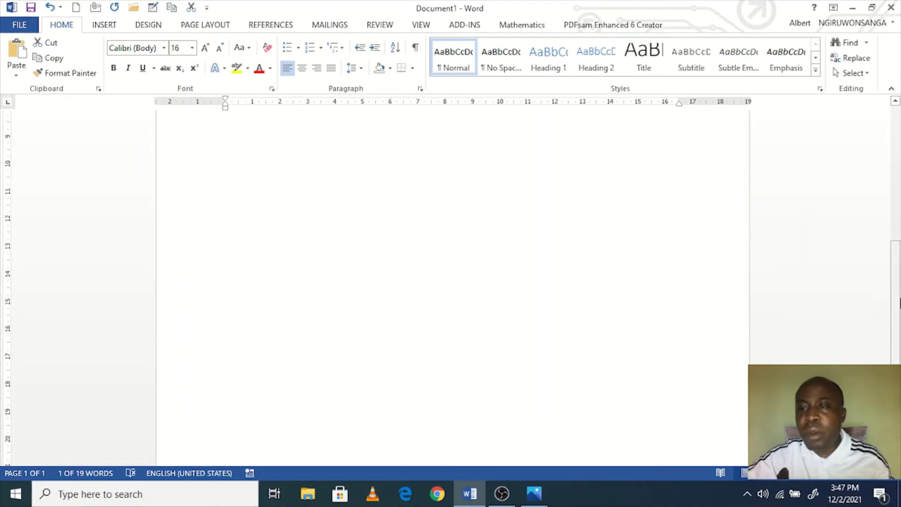
scroll(896, 174, up, 3)
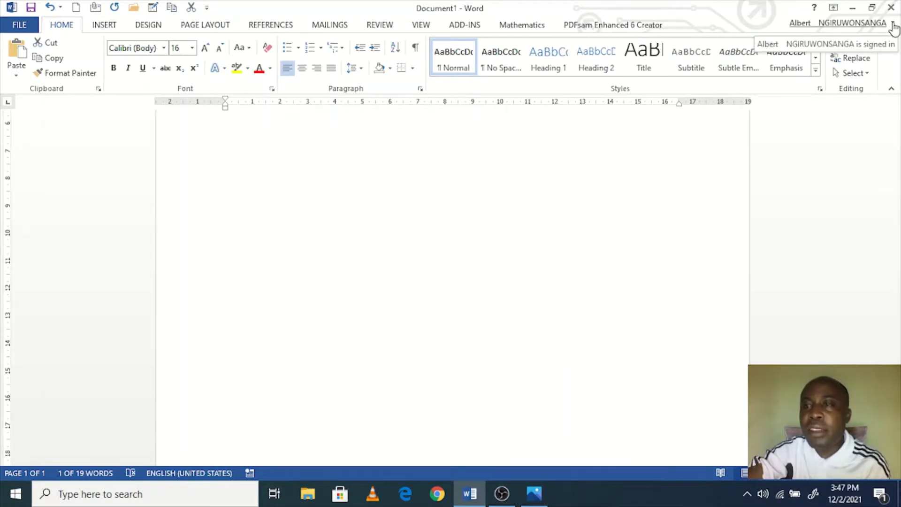
key(shift+Left)
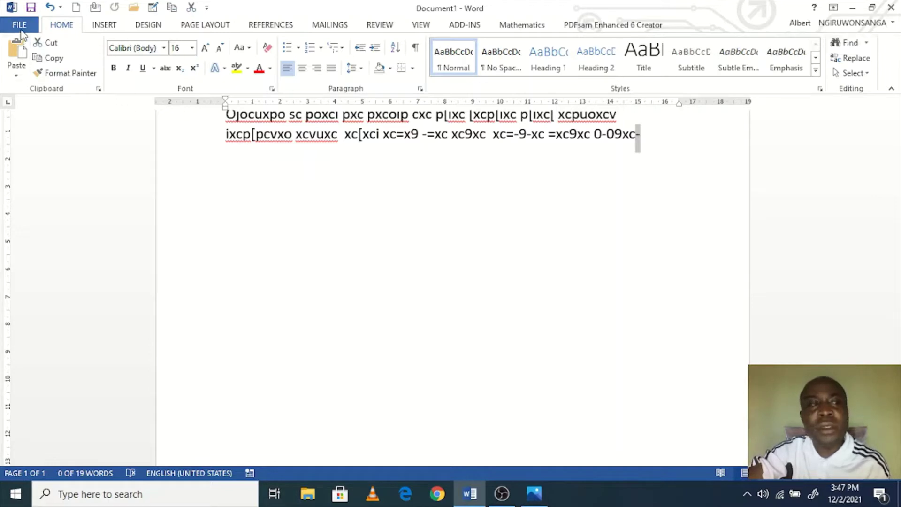
click(19, 25)
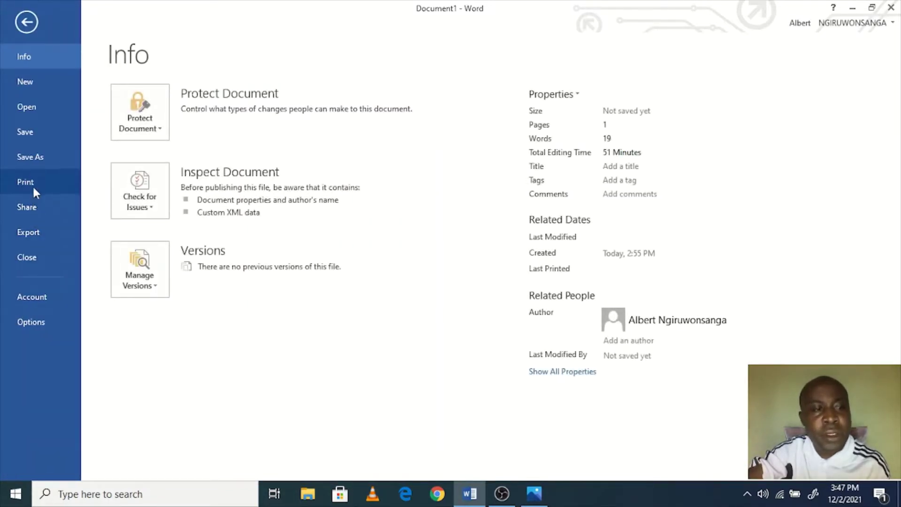
click(42, 297)
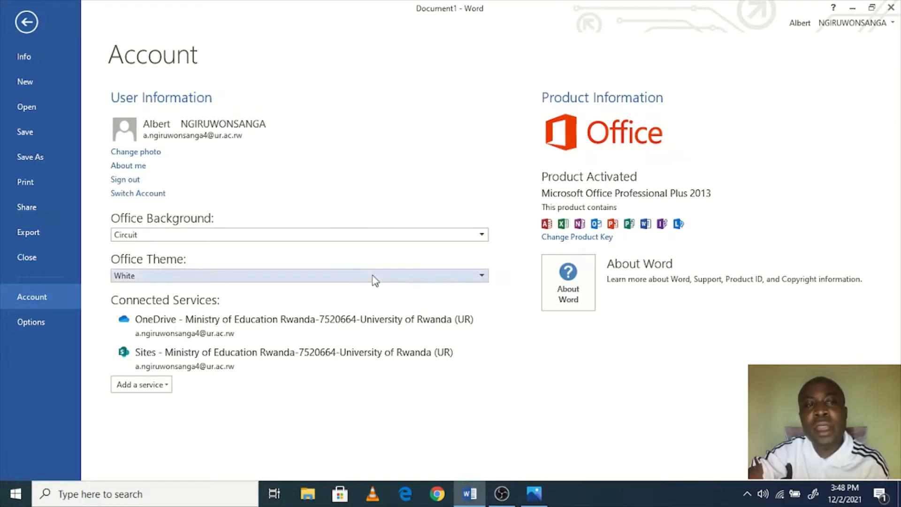
click(26, 22)
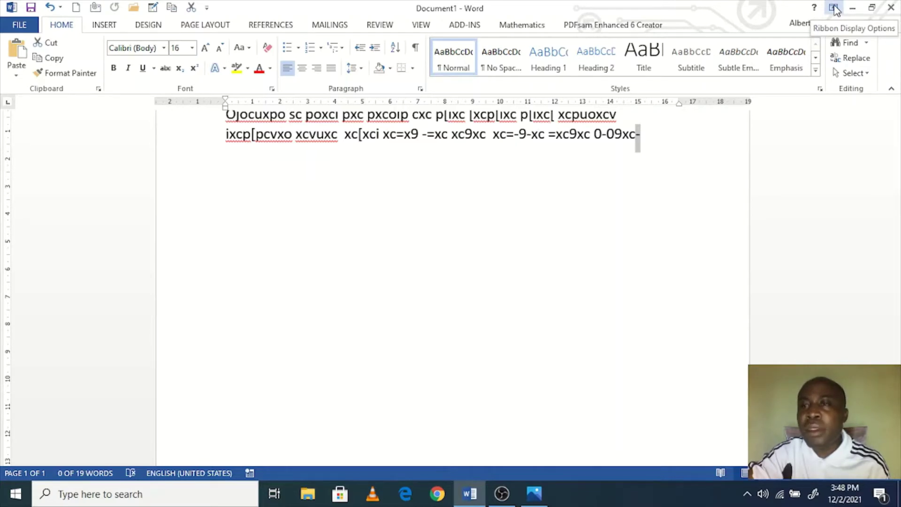
click(833, 8)
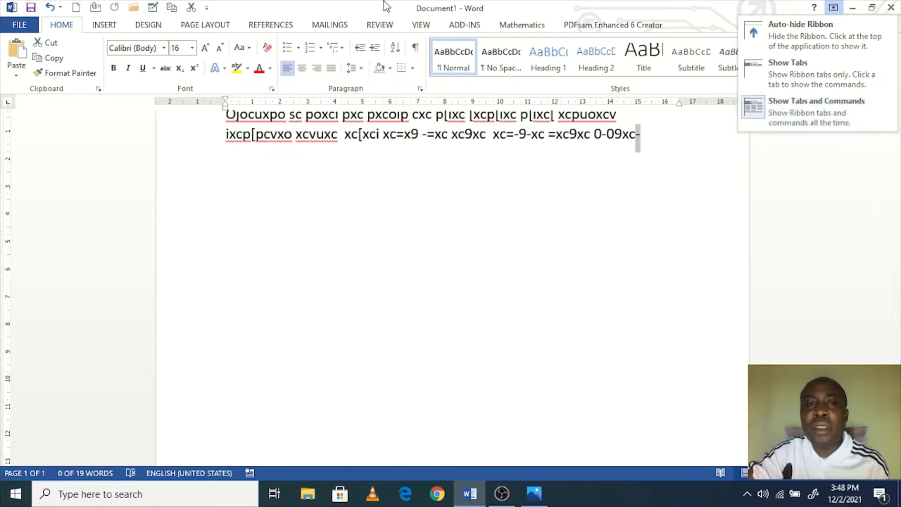
click(792, 80)
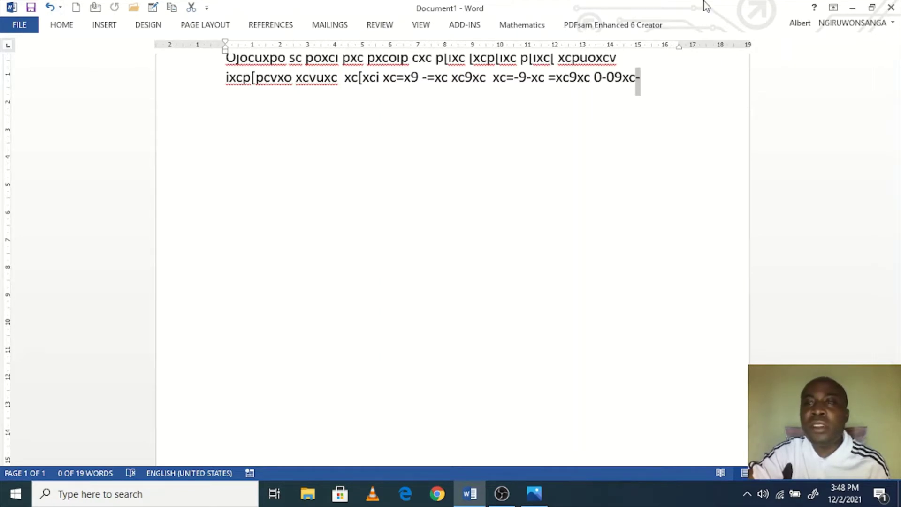
click(833, 8)
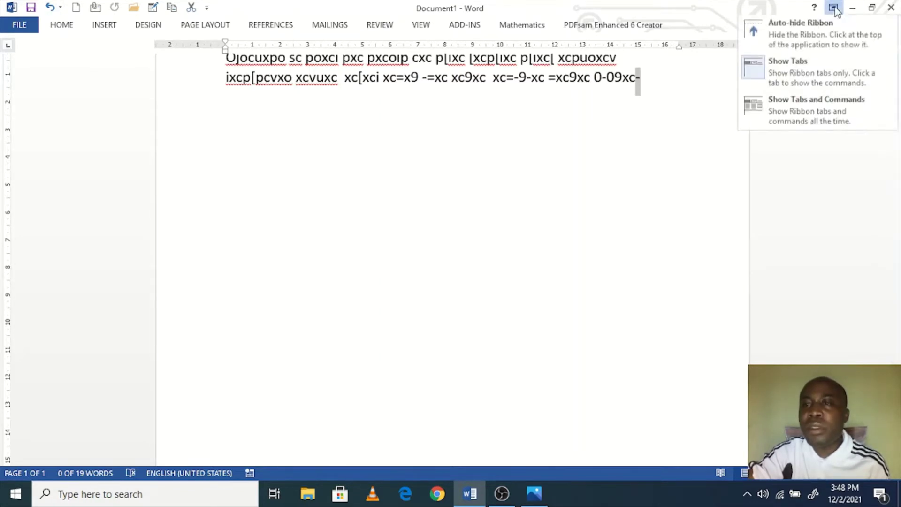
click(806, 115)
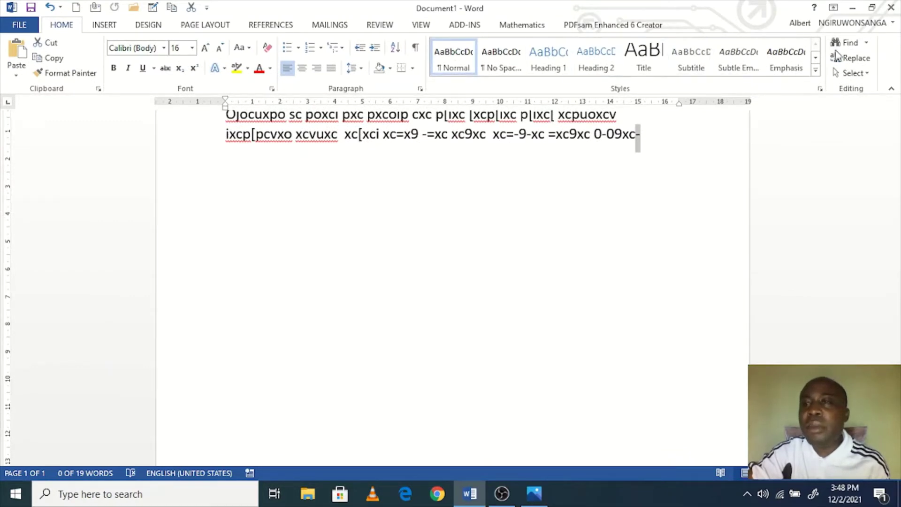
Step: Maximize the Word window and zoom the page out to 50%
click(872, 9)
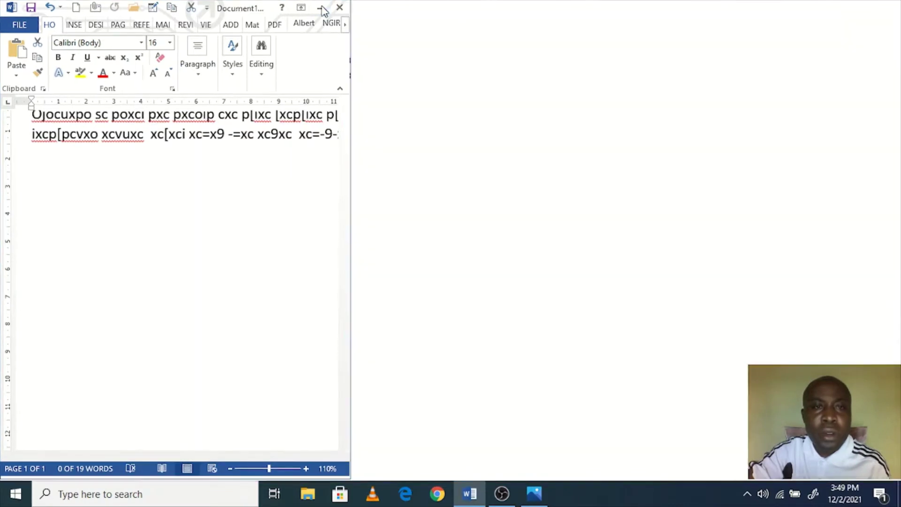
click(322, 10)
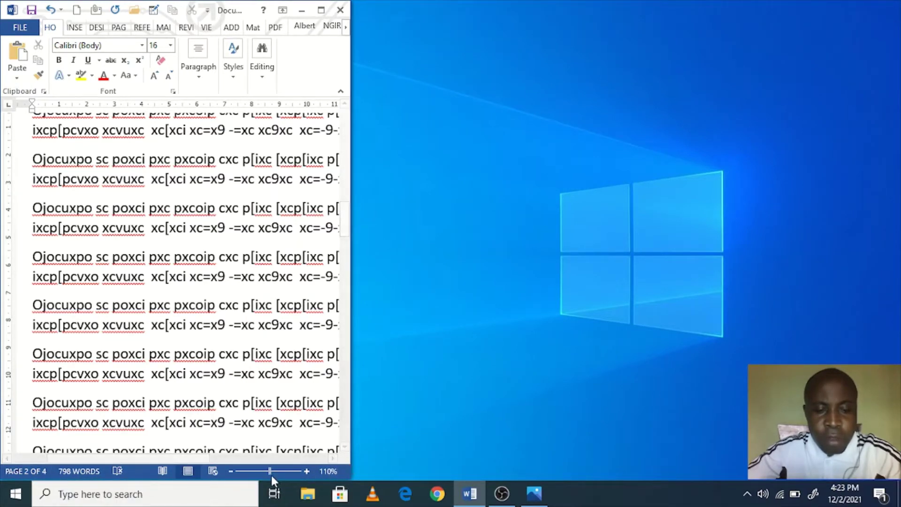
click(230, 473)
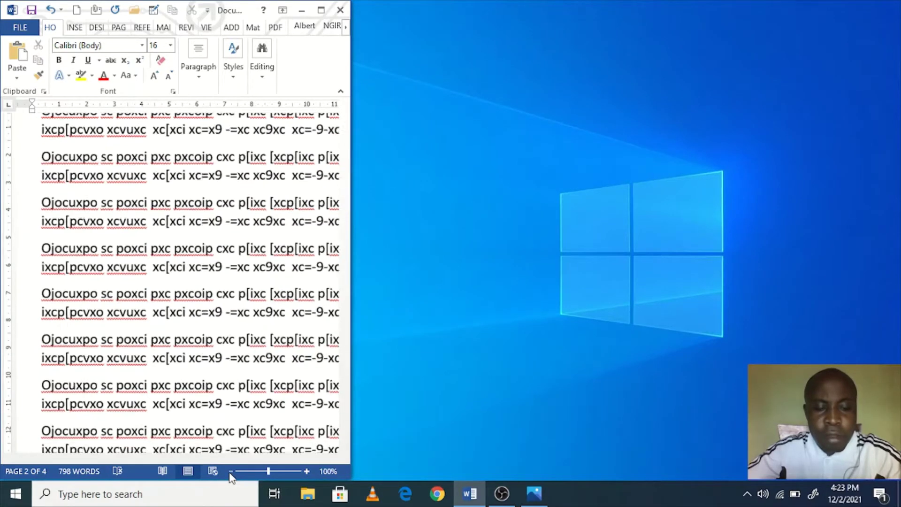
click(230, 473)
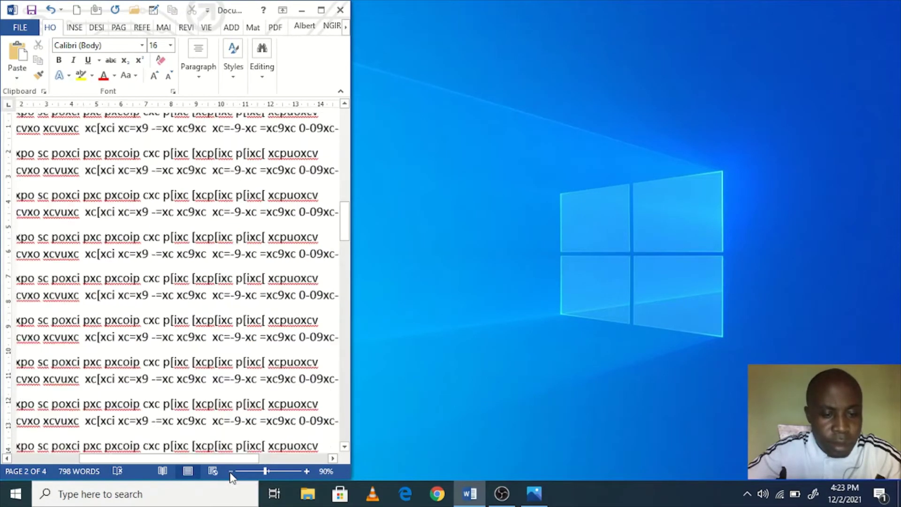
click(229, 472)
click(230, 472)
click(230, 473)
click(230, 473)
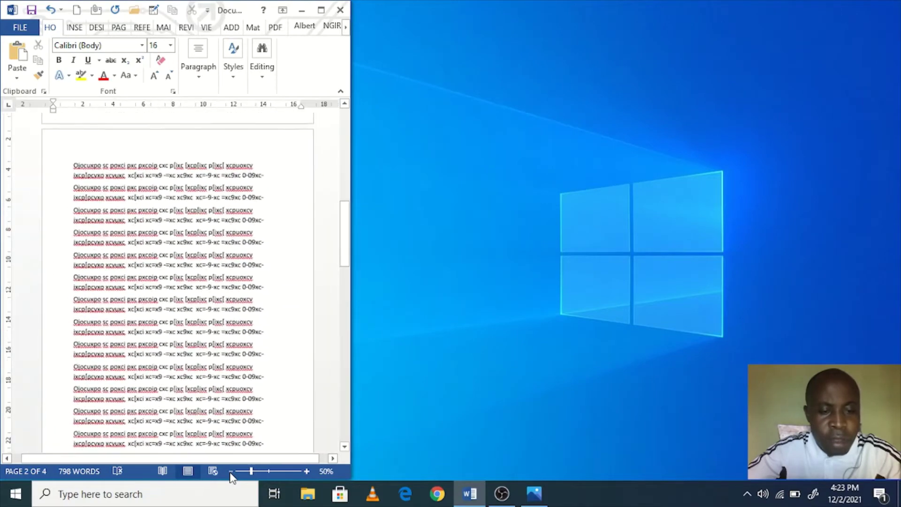
Step: Zoom the page back in past 100% toward 250%
click(306, 470)
click(306, 471)
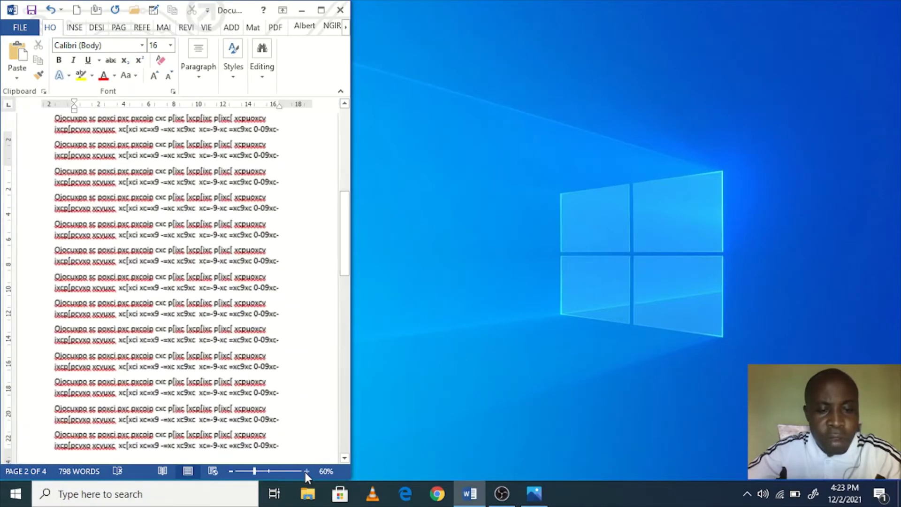
click(306, 471)
click(305, 471)
click(306, 471)
click(305, 471)
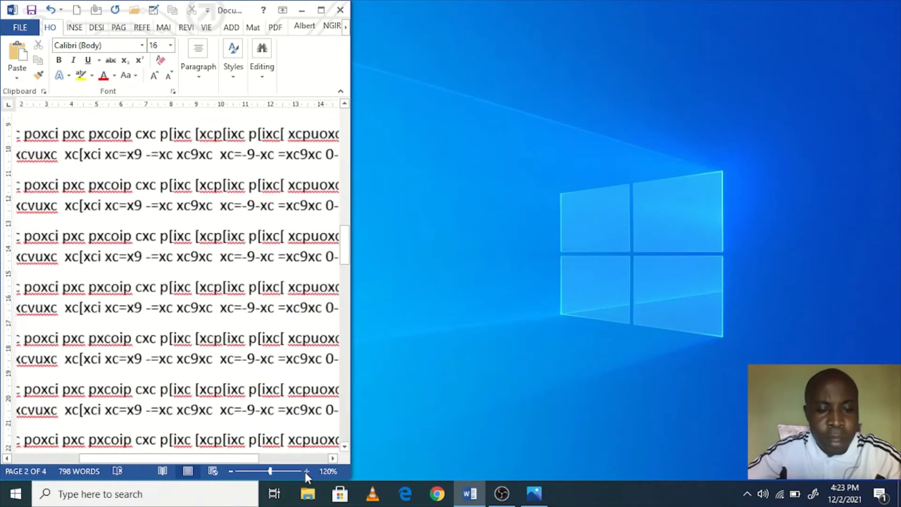
click(306, 471)
click(306, 471)
click(306, 471)
click(306, 471)
click(306, 471)
click(306, 471)
click(306, 470)
click(306, 471)
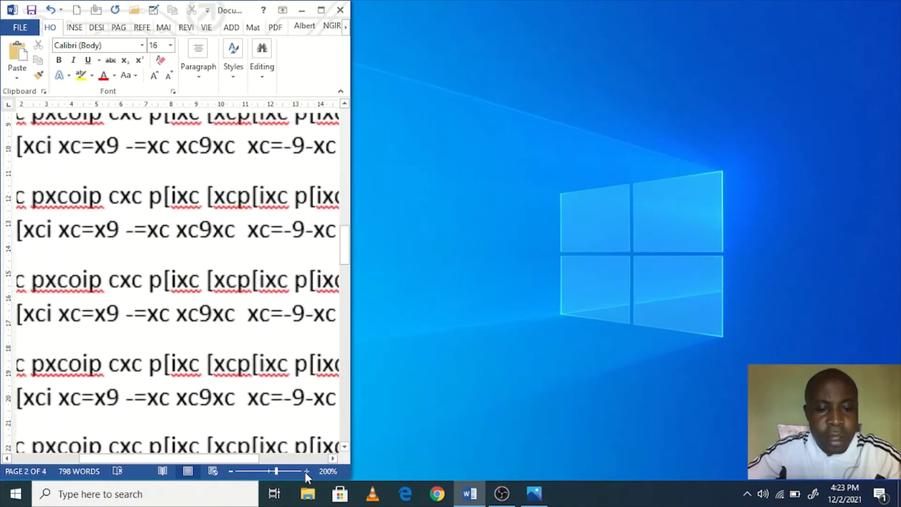
click(306, 471)
click(306, 471)
click(306, 471)
click(306, 471)
click(306, 471)
click(305, 471)
click(305, 471)
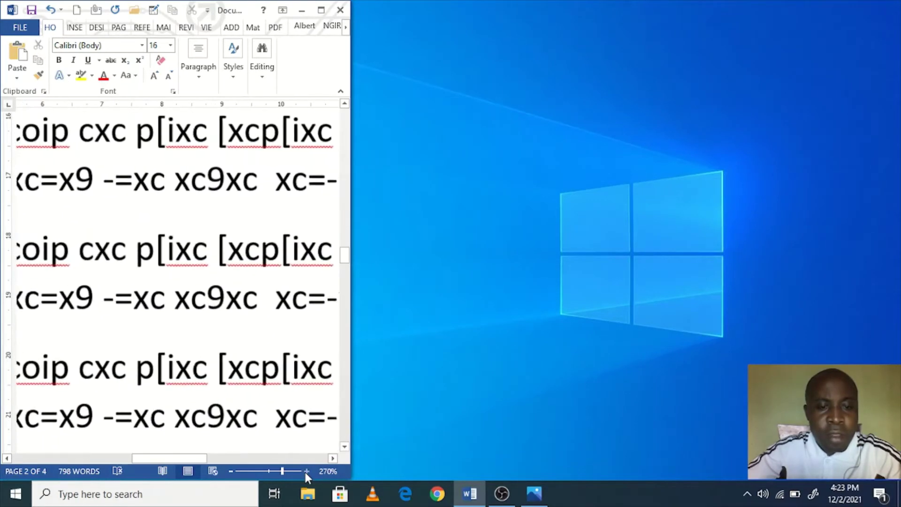
click(306, 471)
click(306, 471)
Step: Zoom back out, adjust the zoom slider, and place the caret in the paragraph
click(231, 471)
click(231, 471)
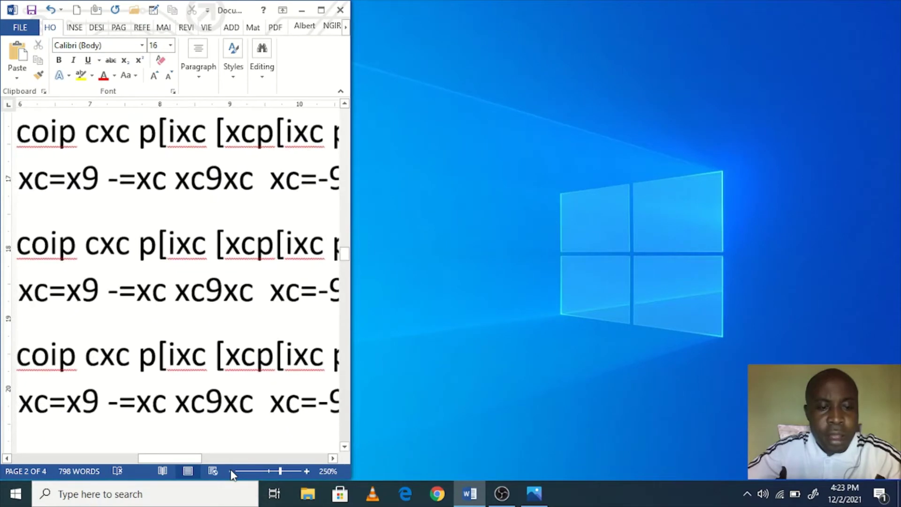
click(230, 471)
click(231, 471)
click(230, 471)
click(230, 471)
click(230, 471)
click(230, 471)
click(230, 471)
click(230, 471)
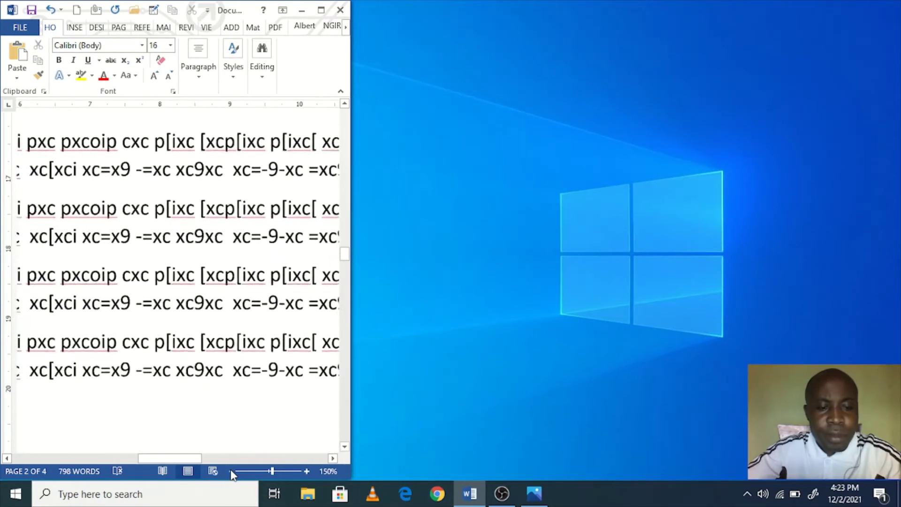
click(231, 471)
click(230, 471)
click(231, 471)
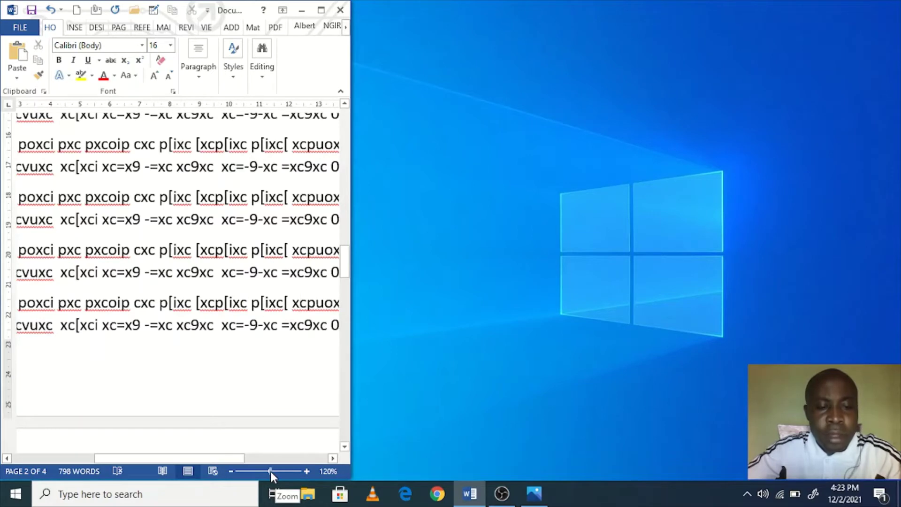
mouse_move(271, 471)
mouse_down()
mouse_move(296, 473)
mouse_move(243, 471)
mouse_move(290, 472)
mouse_move(253, 472)
mouse_move(289, 473)
mouse_move(266, 471)
mouse_up()
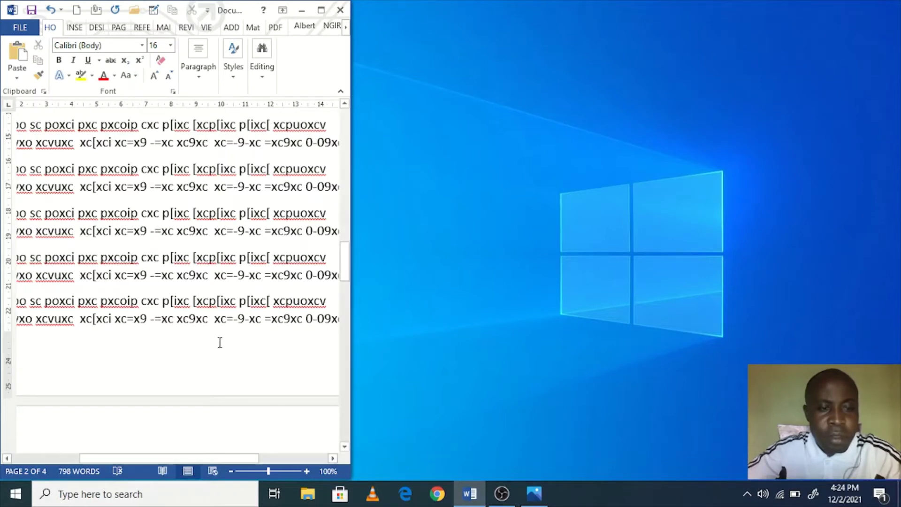
click(236, 308)
click(189, 274)
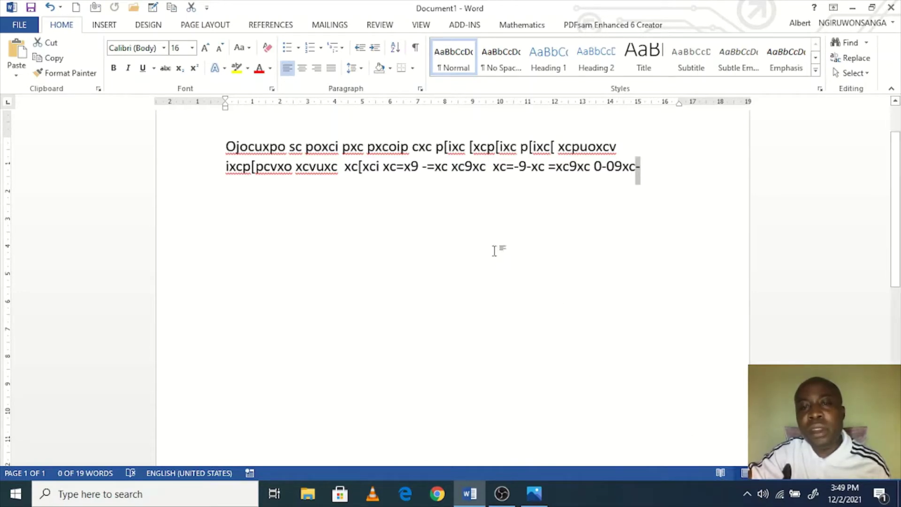
click(510, 167)
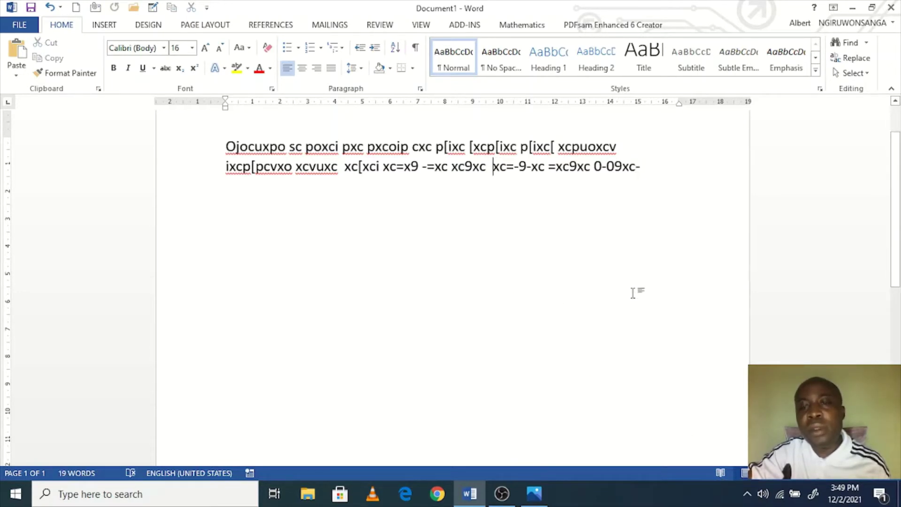
click(720, 473)
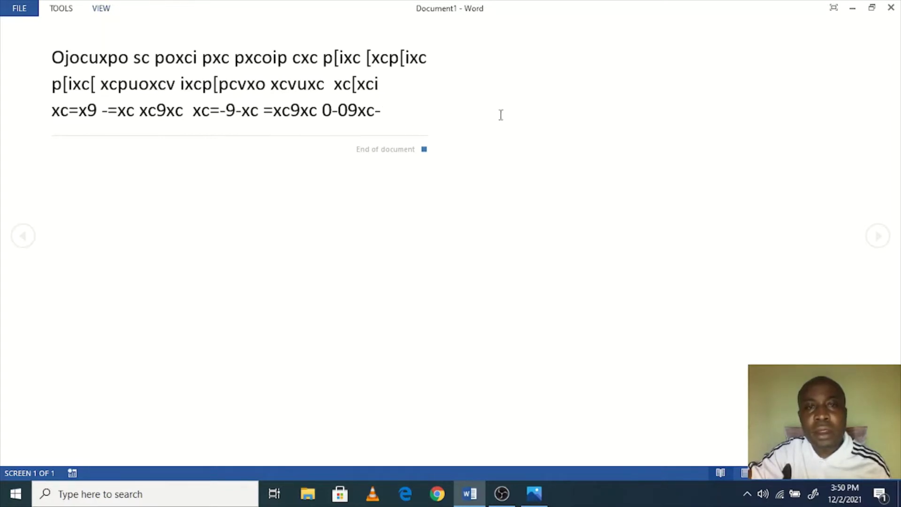
click(104, 14)
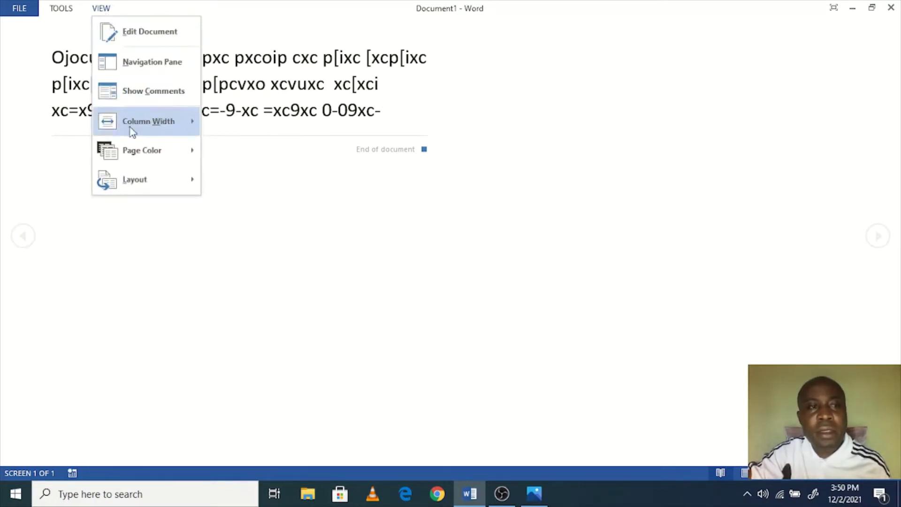
key(Escape)
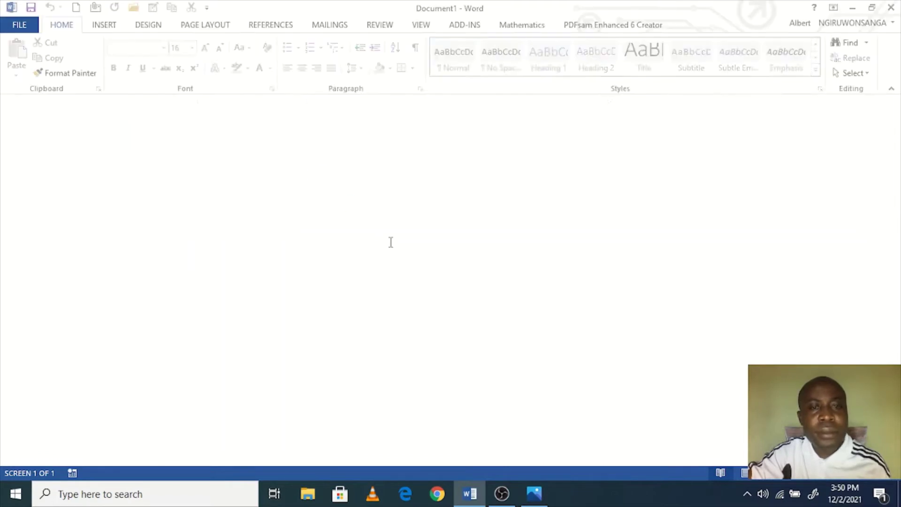
Step: Paste the whole paragraph at the end four times so it fills four pages
drag(641, 176, 222, 170)
key(ctrl+a)
key(ctrl+c)
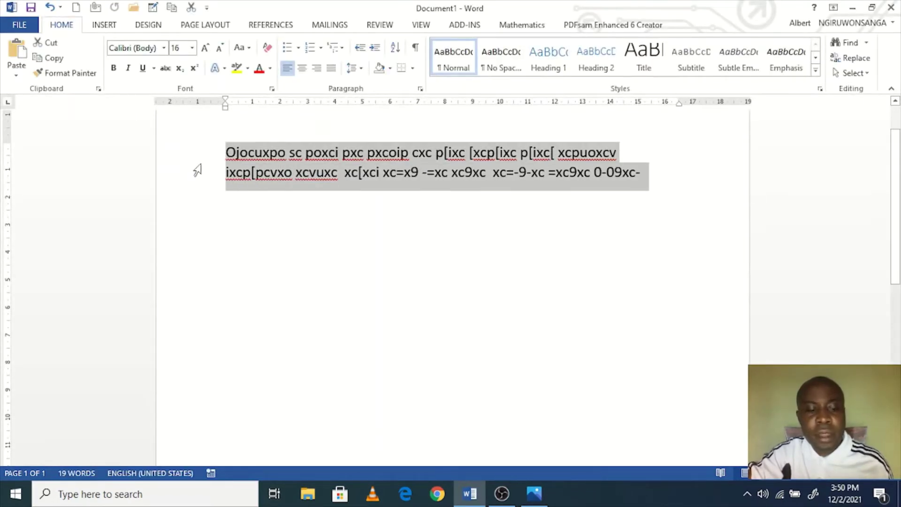
click(658, 186)
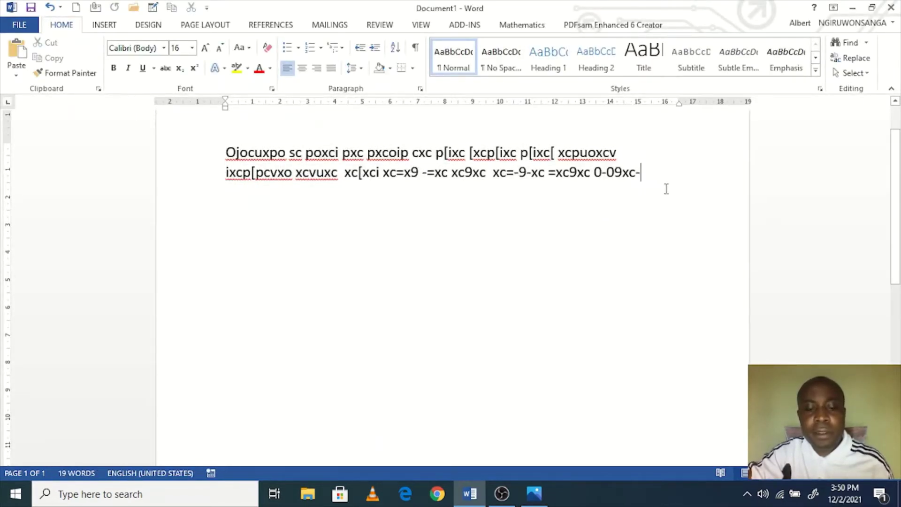
key(ctrl+v)
key(ctrl+v)
key(ctrl+v)
key(ctrl+v)
key(ctrl+v)
key(ctrl+v)
key(ctrl+v)
key(ctrl+v)
key(ctrl+v)
key(ctrl+v)
key(ctrl+v)
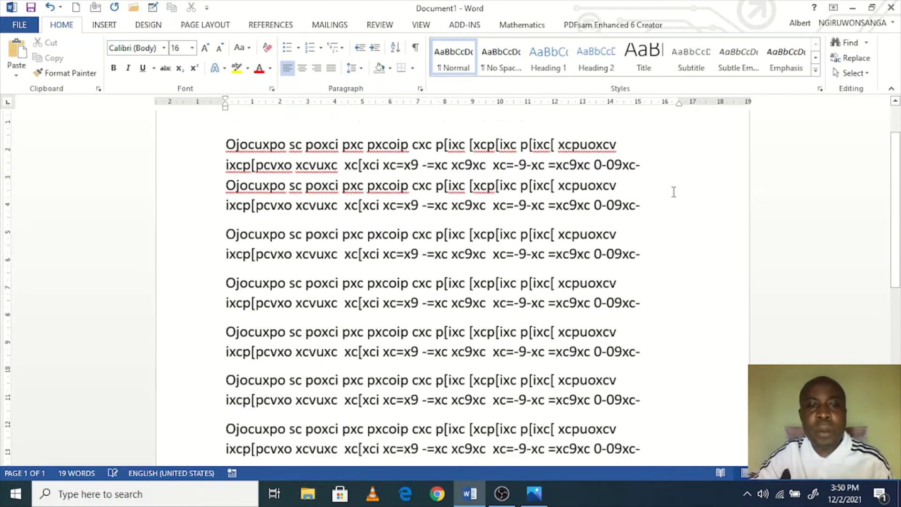
key(ctrl+v)
key(ctrl+v)
key(ctrl+v)
key(ctrl+v)
key(ctrl+v)
key(ctrl+v)
key(ctrl+v)
key(ctrl+v)
key(ctrl+v)
key(ctrl+v)
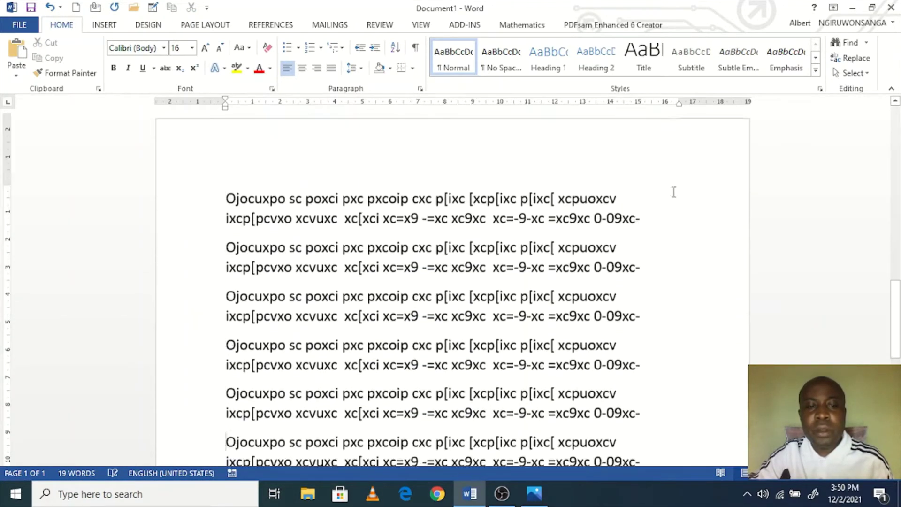
key(ctrl+v)
key(ctrl+v)
key(ctrl+v)
key(ctrl+v)
key(ctrl+v)
key(ctrl+v)
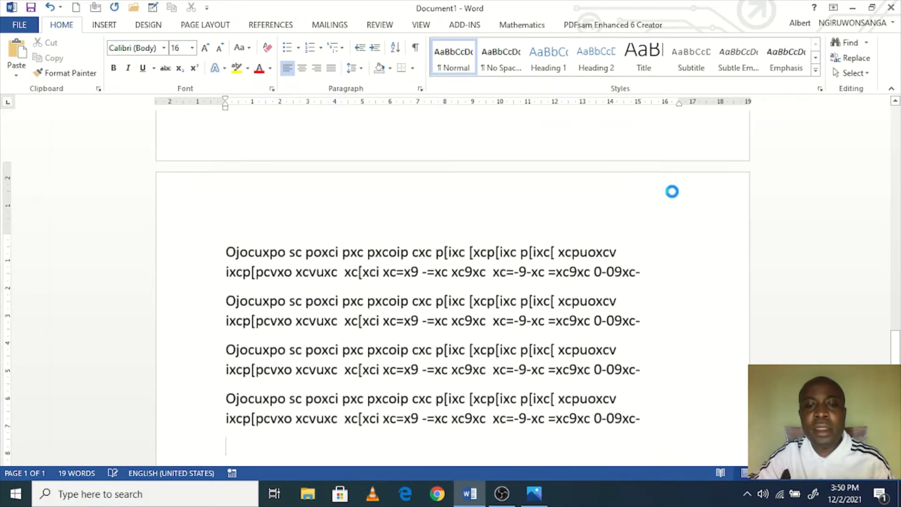
key(ctrl+v)
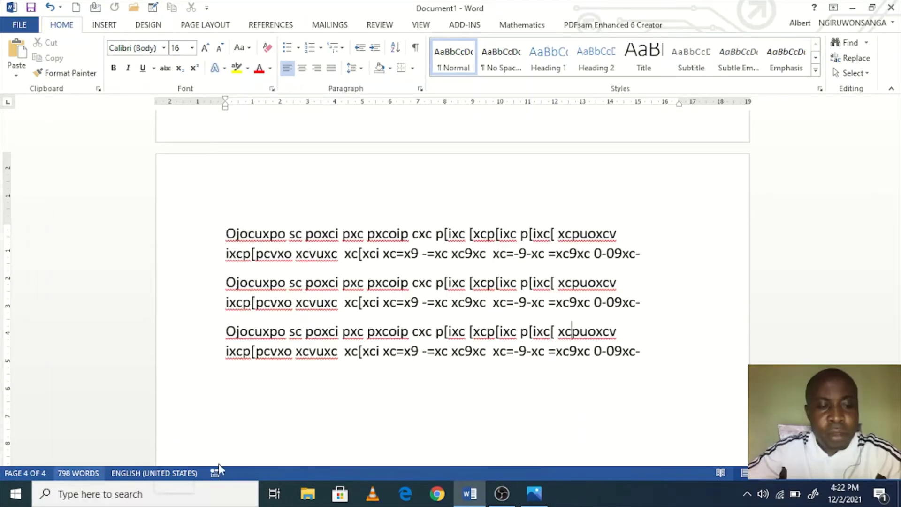
Step: Scroll through page 3 and place the caret in its last paragraph
scroll(484, 393, up, 5)
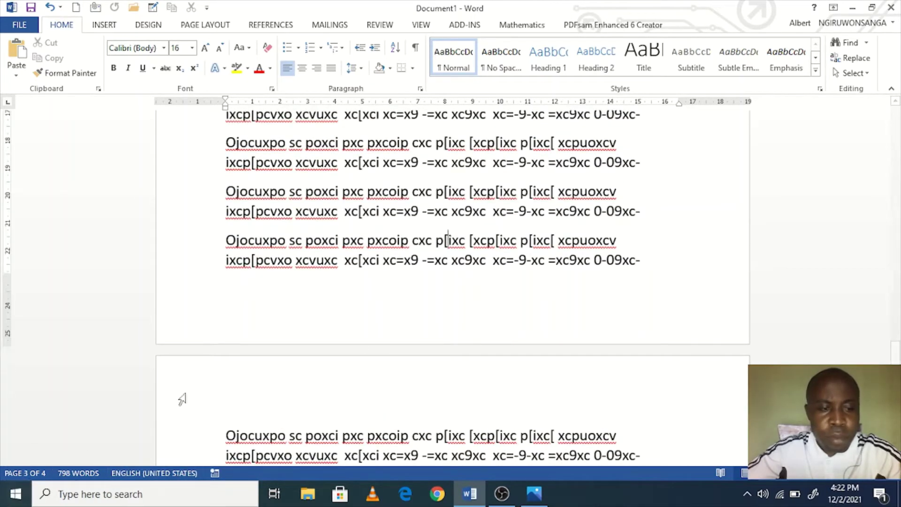
scroll(182, 399, up, 4)
click(419, 282)
scroll(626, 242, down, 7)
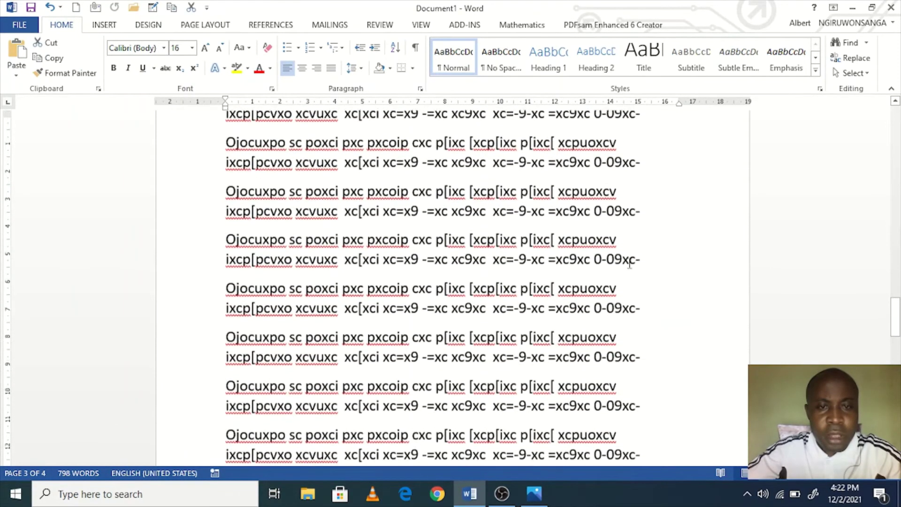
scroll(626, 242, up, 10)
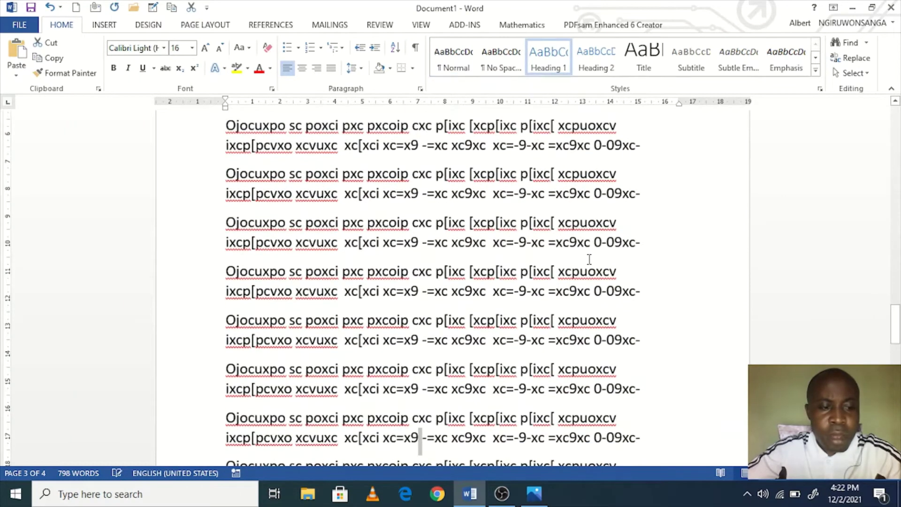
click(587, 255)
scroll(588, 234, down, 8)
scroll(588, 217, up, 2)
click(566, 146)
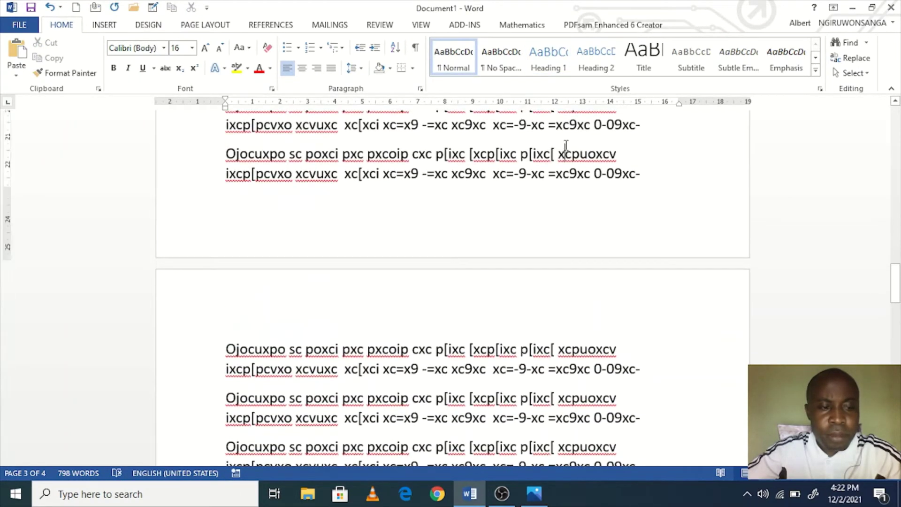
scroll(654, 412, up, 9)
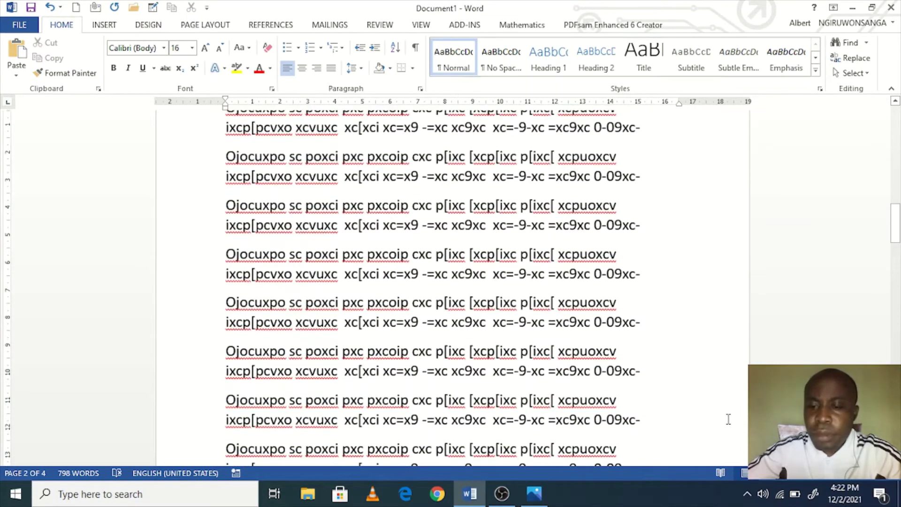
click(871, 8)
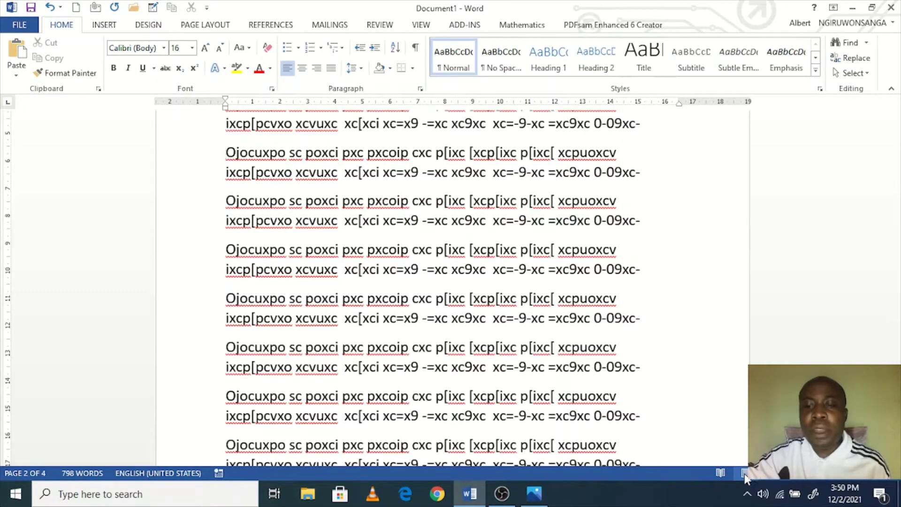
scroll(726, 462, up, 15)
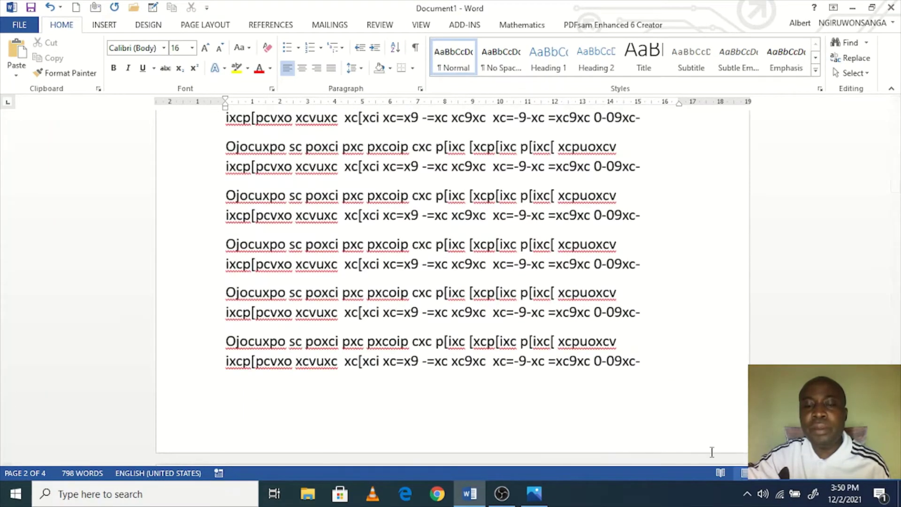
scroll(552, 320, down, 5)
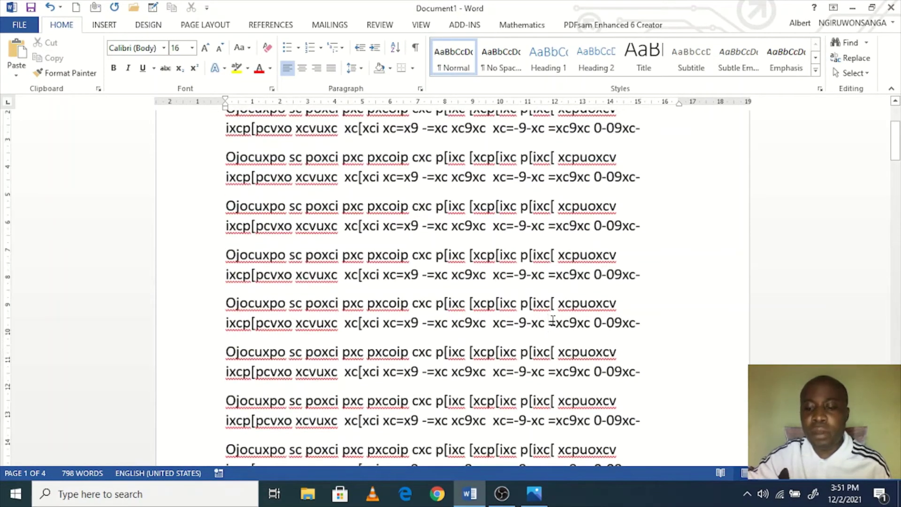
scroll(553, 320, up, 5)
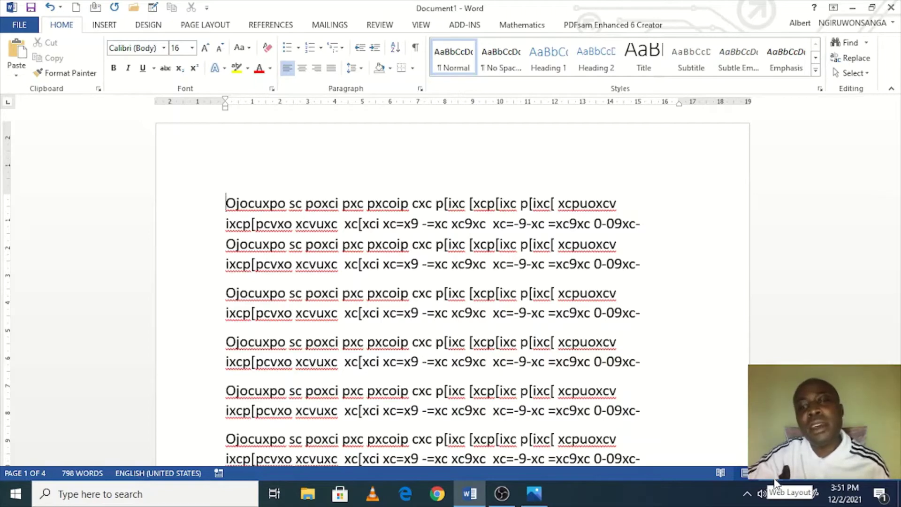
click(775, 477)
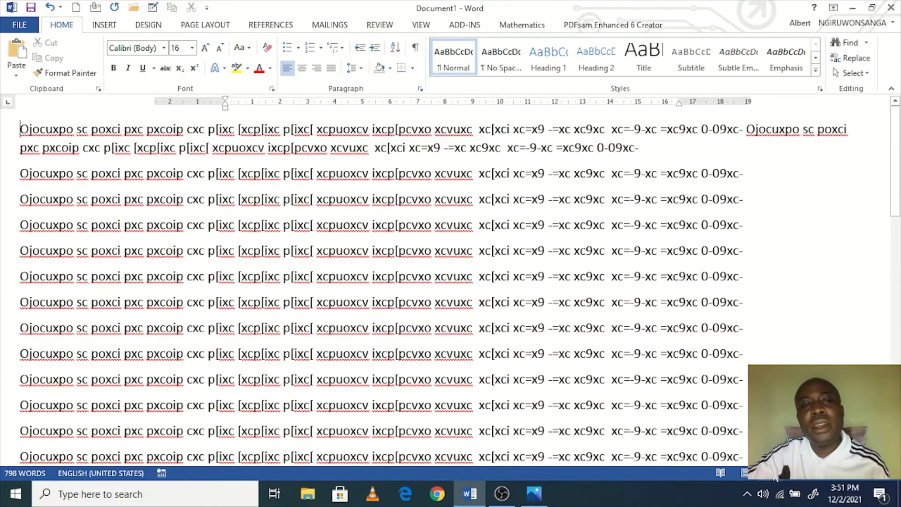
scroll(612, 370, down, 10)
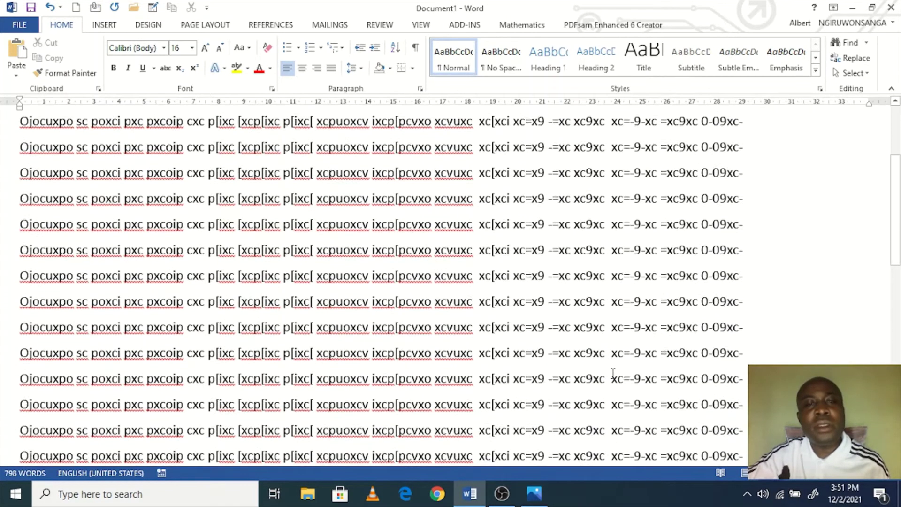
scroll(611, 384, up, 10)
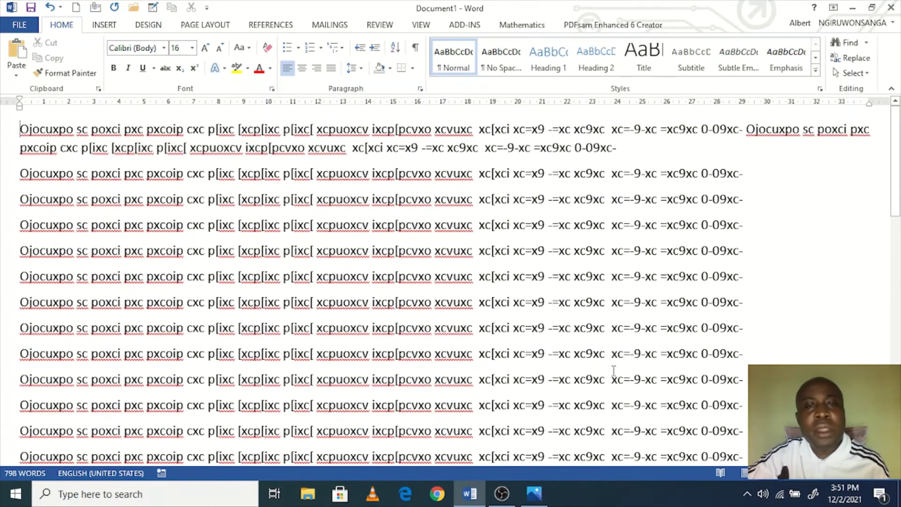
scroll(613, 371, down, 10)
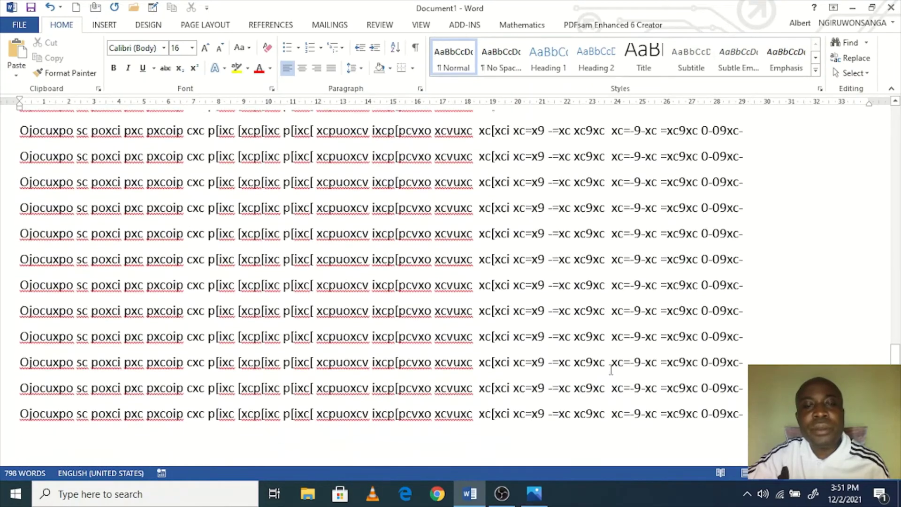
scroll(611, 370, up, 10)
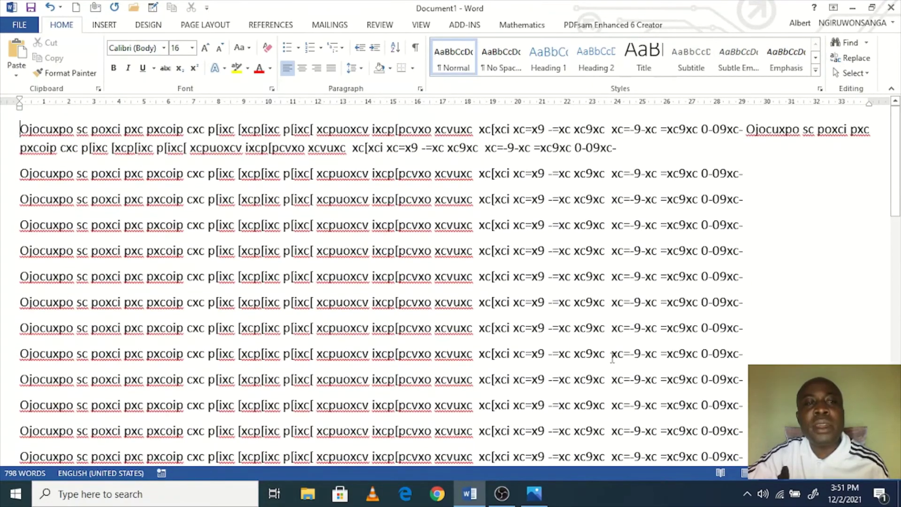
scroll(612, 359, down, 10)
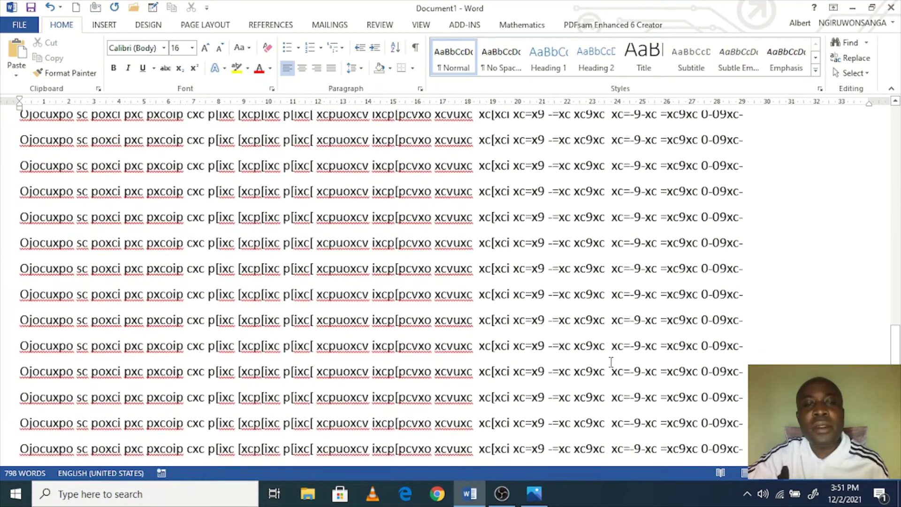
scroll(611, 361, up, 10)
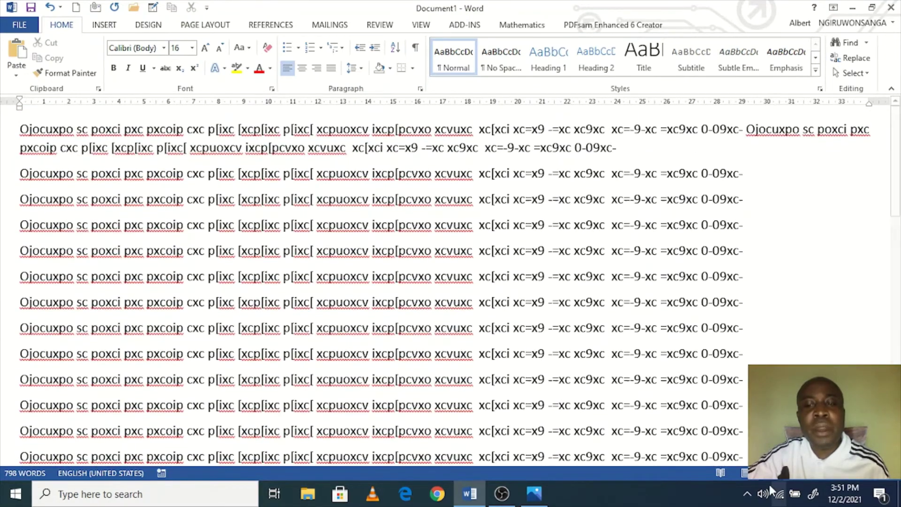
click(745, 474)
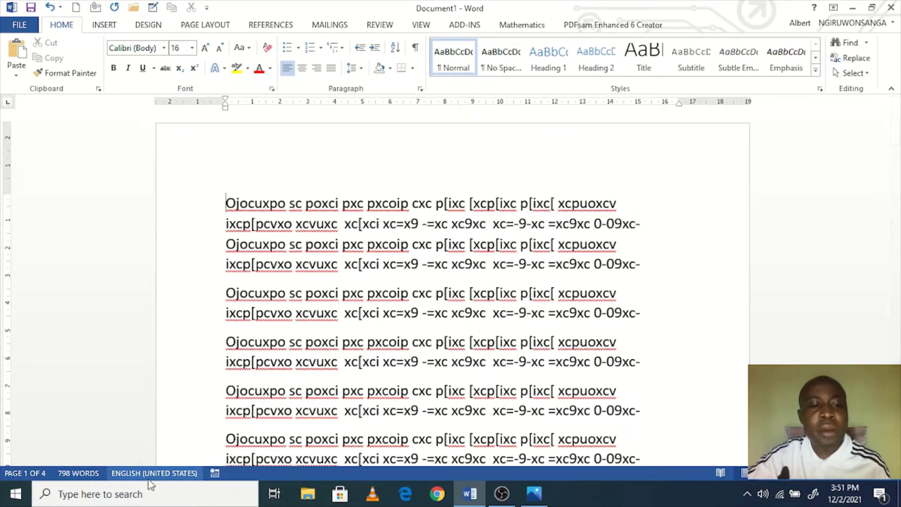
click(293, 284)
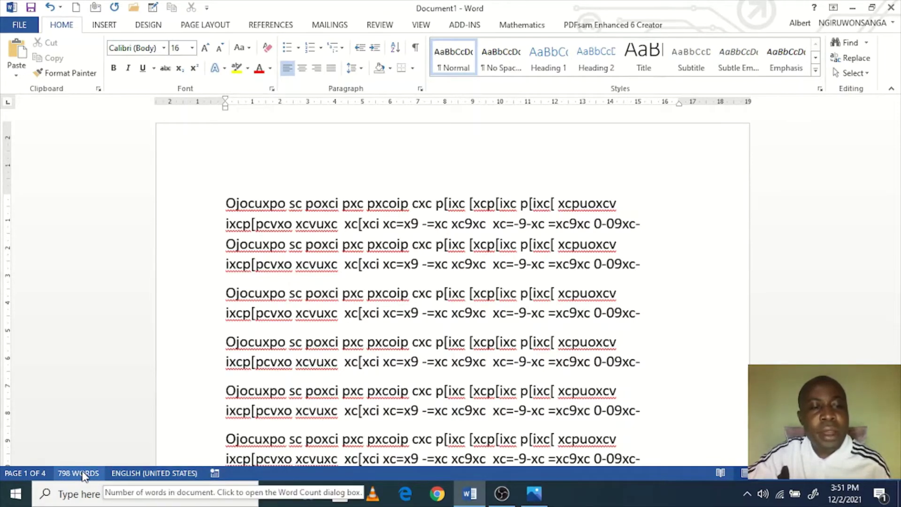
click(339, 362)
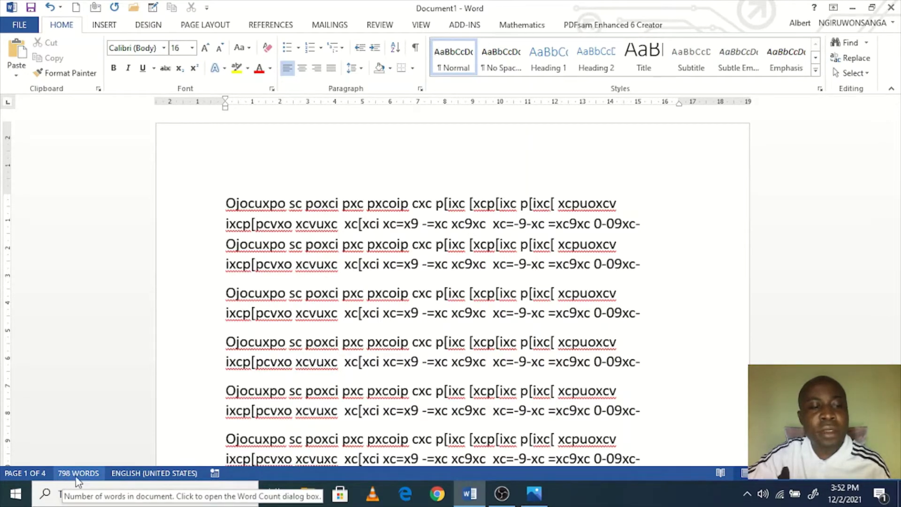
drag(223, 207, 385, 247)
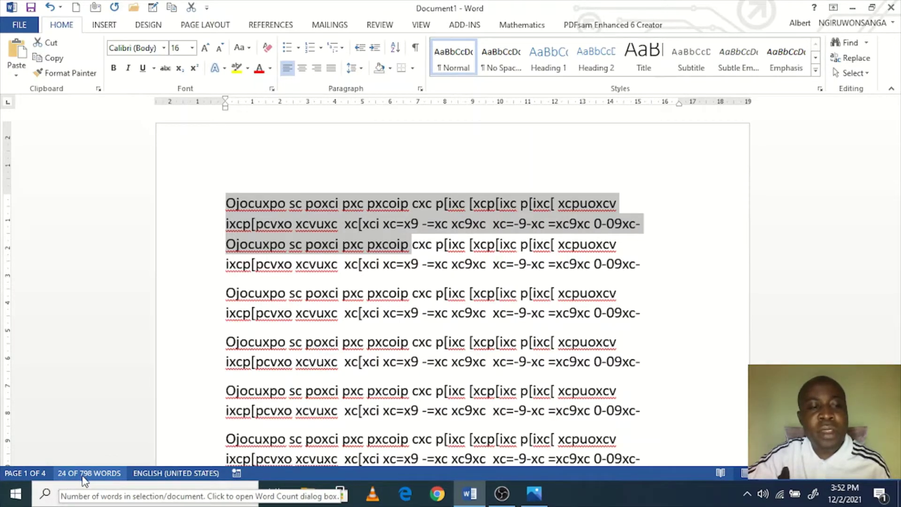
click(396, 265)
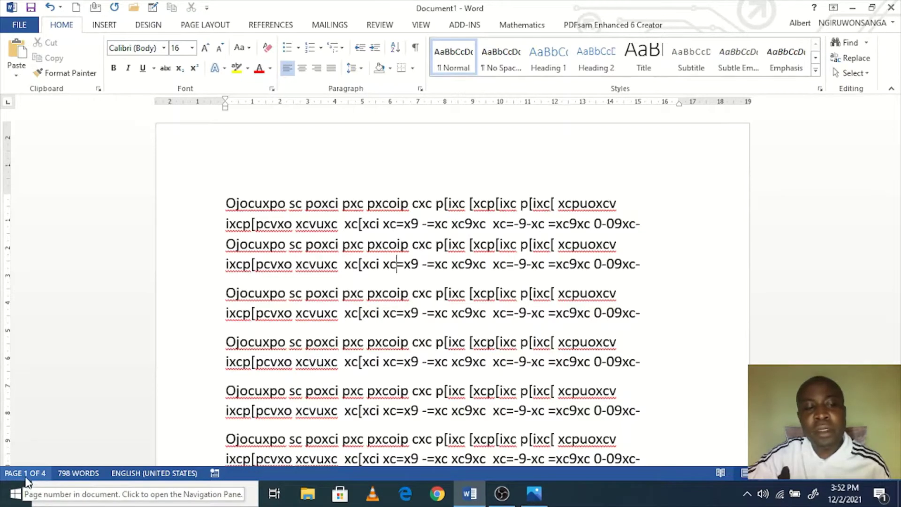
scroll(161, 295, down, 3)
scroll(161, 295, up, 3)
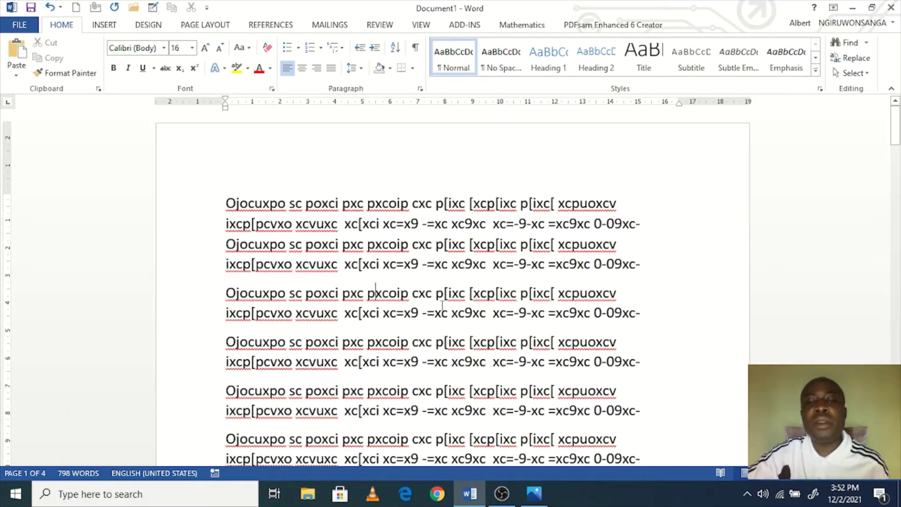
Step: View the labelled Word Window.JPG diagram full screen in Photos, then return to Word
key(alt+Tab)
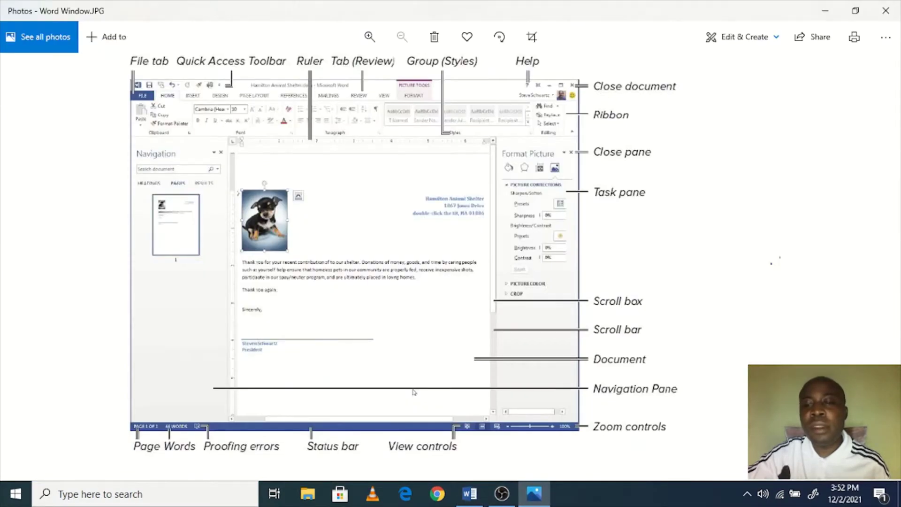
key(F11)
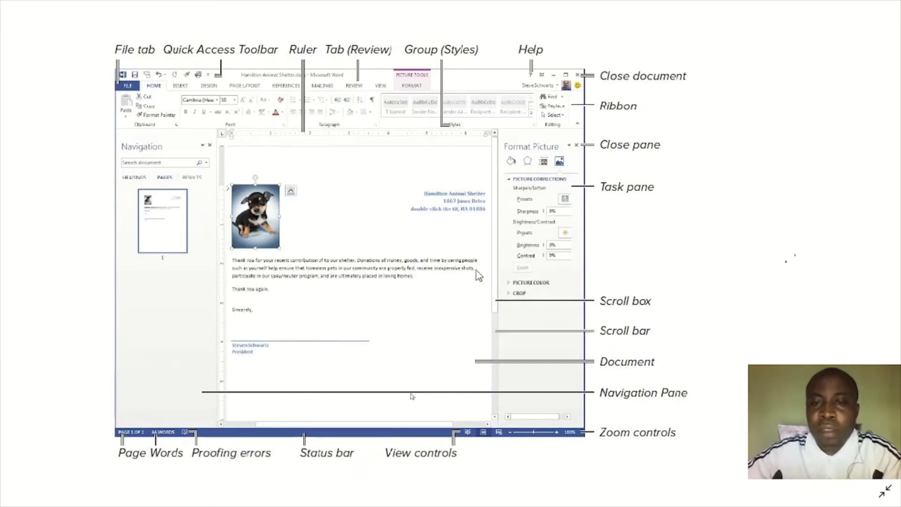
key(alt+Tab)
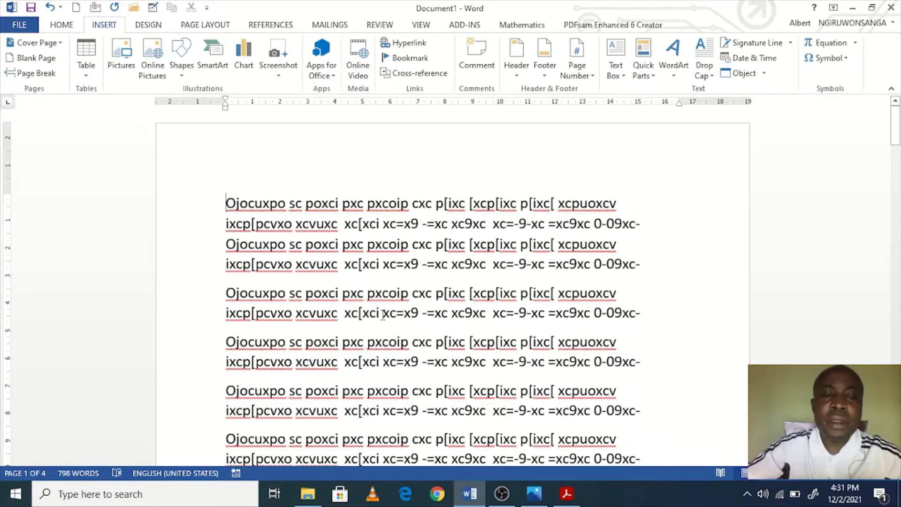
Step: Insert an empty line above the first paragraph for a title, then dismiss a Windows search
key(Return)
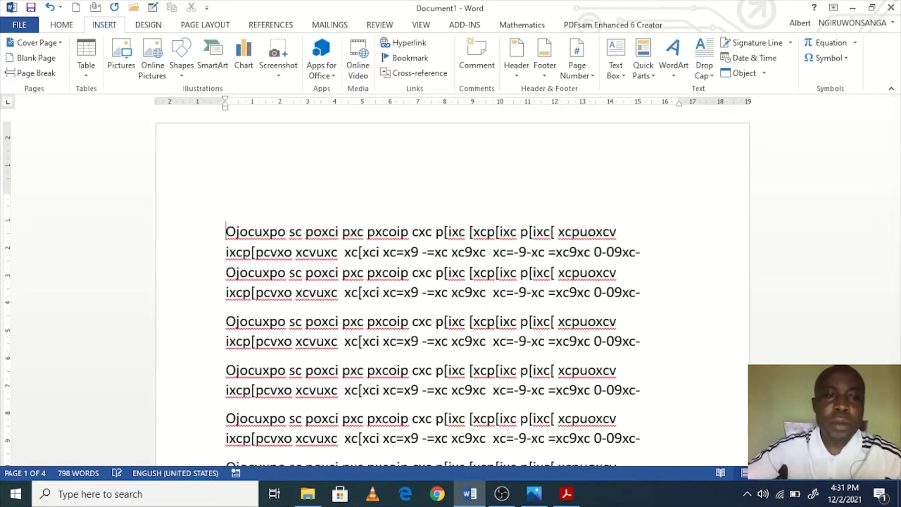
click(238, 180)
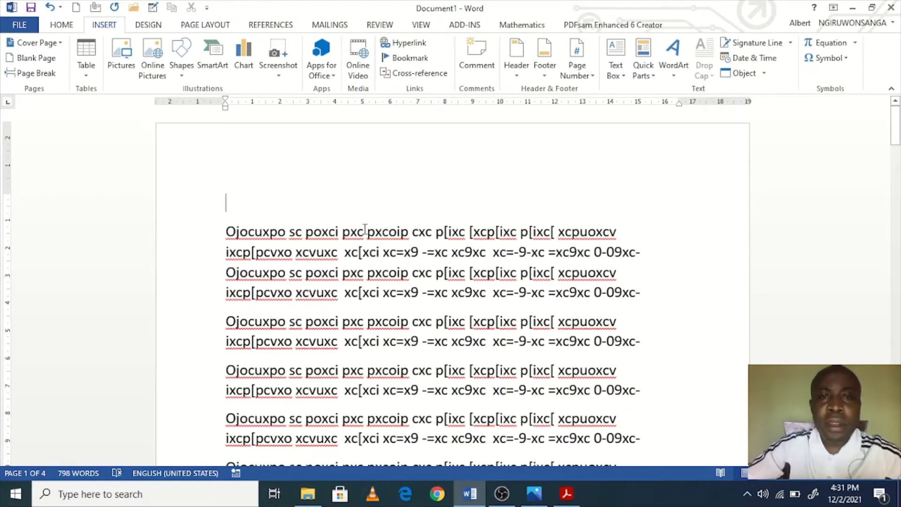
click(154, 494)
text(word)
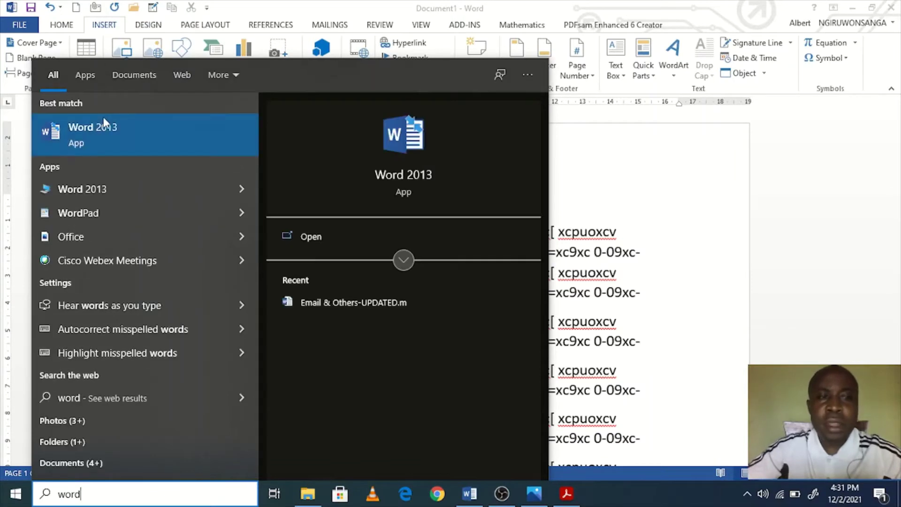
key(BackSpace)
key(BackSpace)
key(BackSpace)
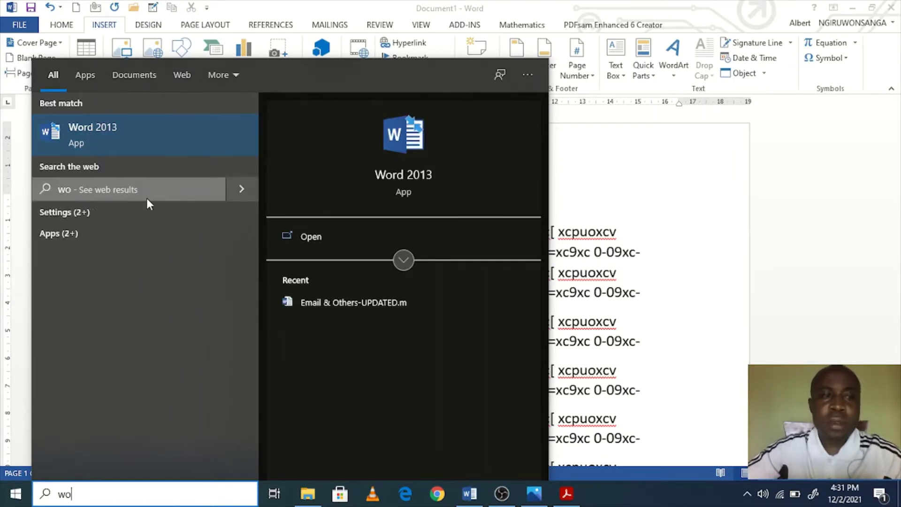
key(Escape)
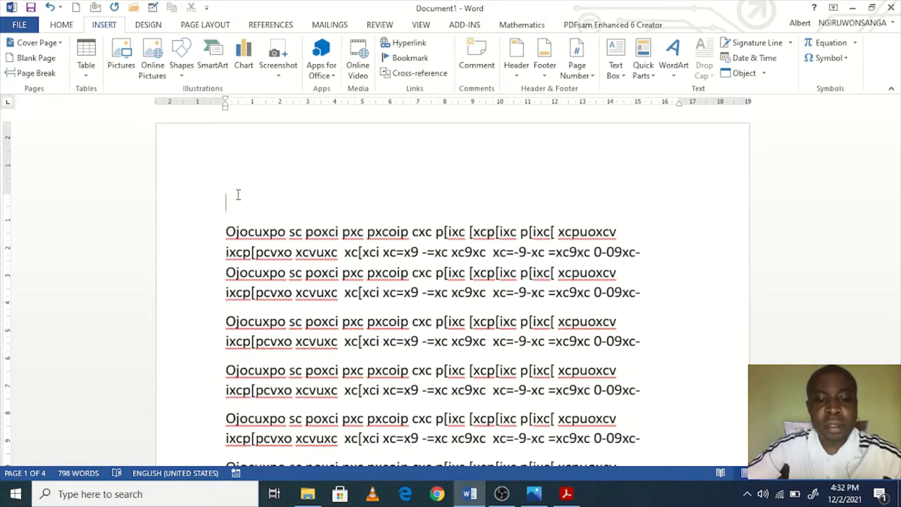
Step: Type the title 'New features of MS Word 2013' and the first item '1. Comments'
text(New )
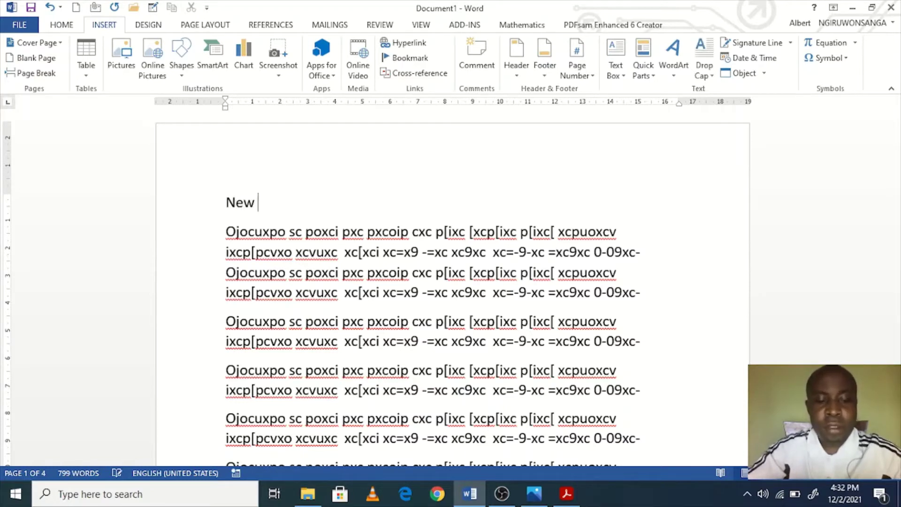
text(features of )
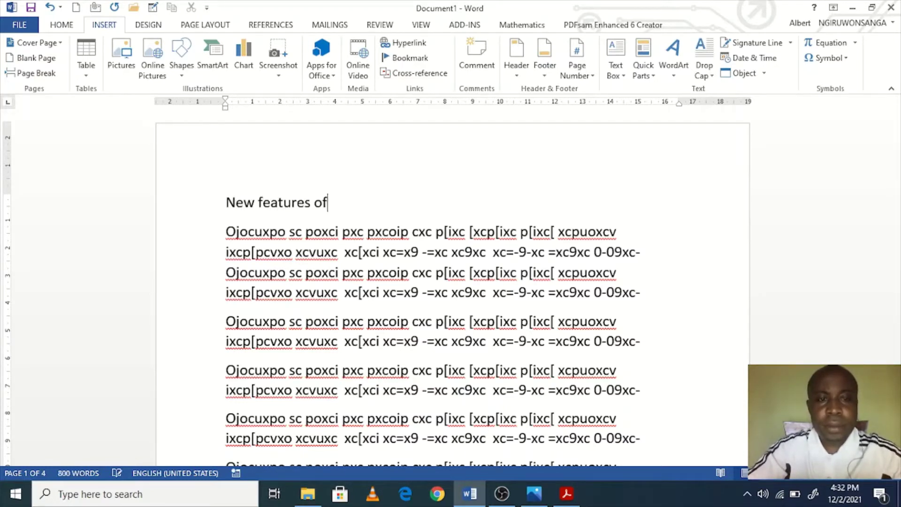
text(MS Word 2014)
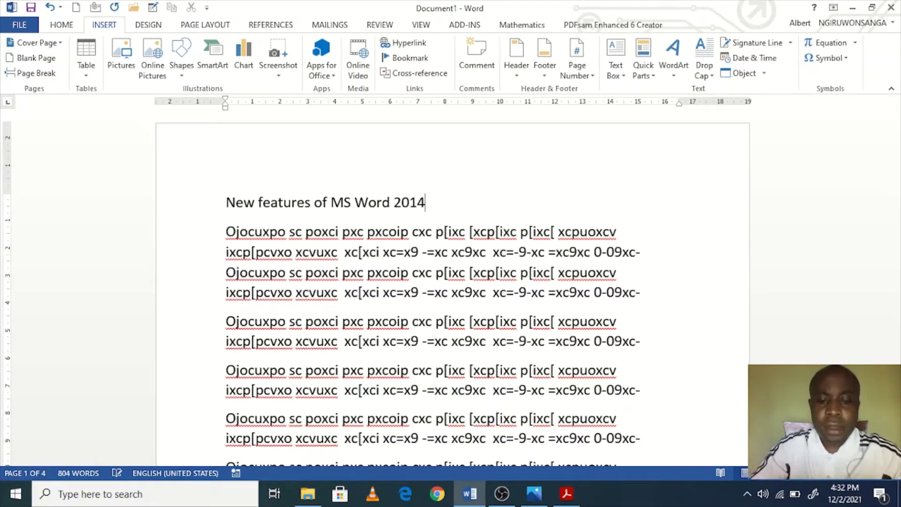
key(BackSpace)
text(3)
key(Return)
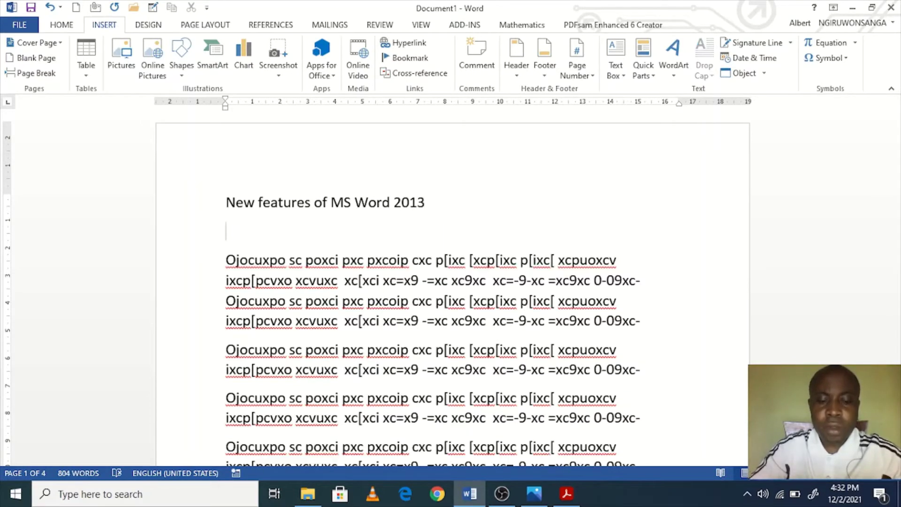
text(1. )
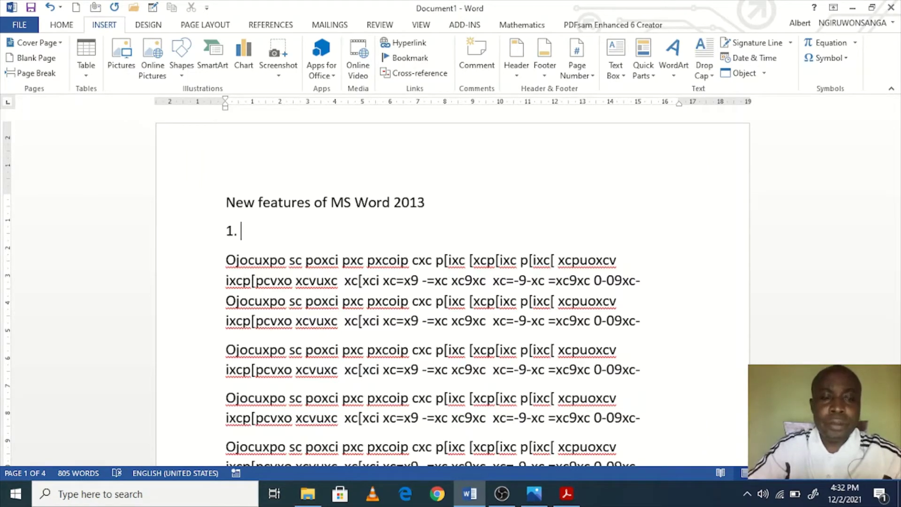
text(COmments)
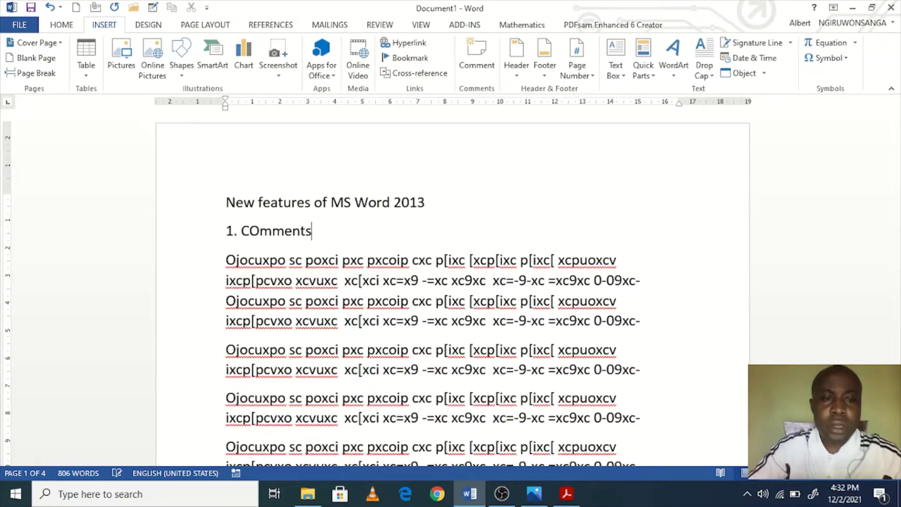
key(Return)
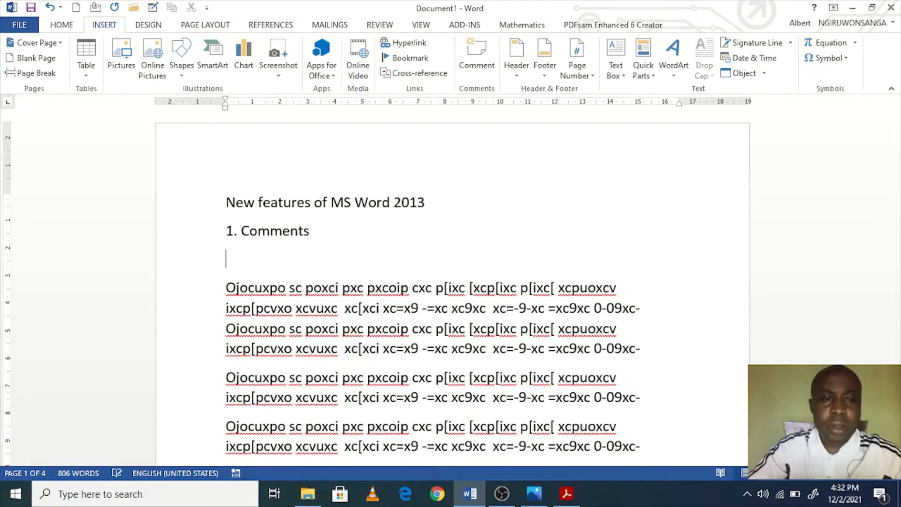
Step: Add item '2. Open and Edit PDF document', fixing the typo along the way
text(2)
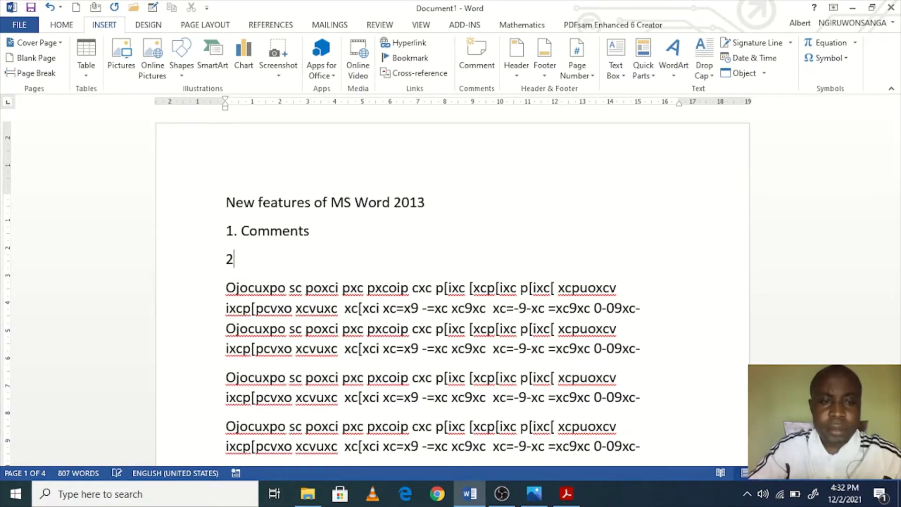
text(. Edit a)
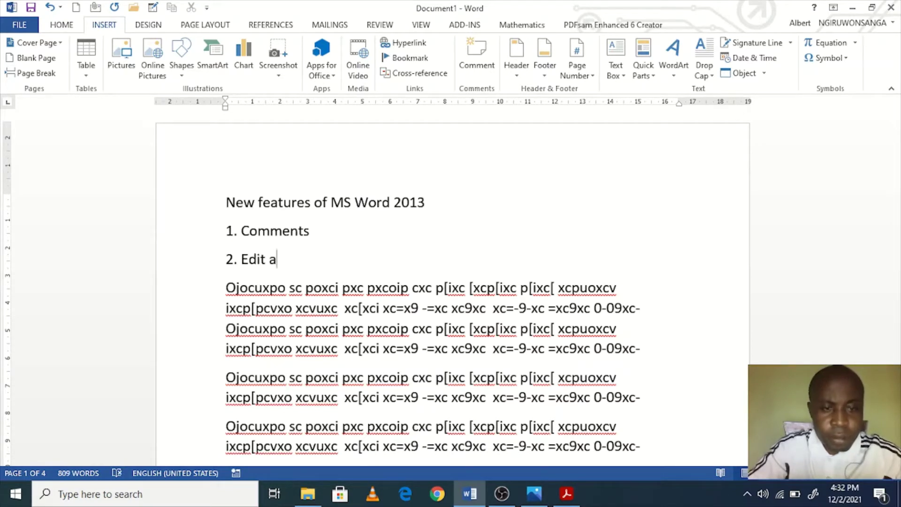
key(BackSpace)
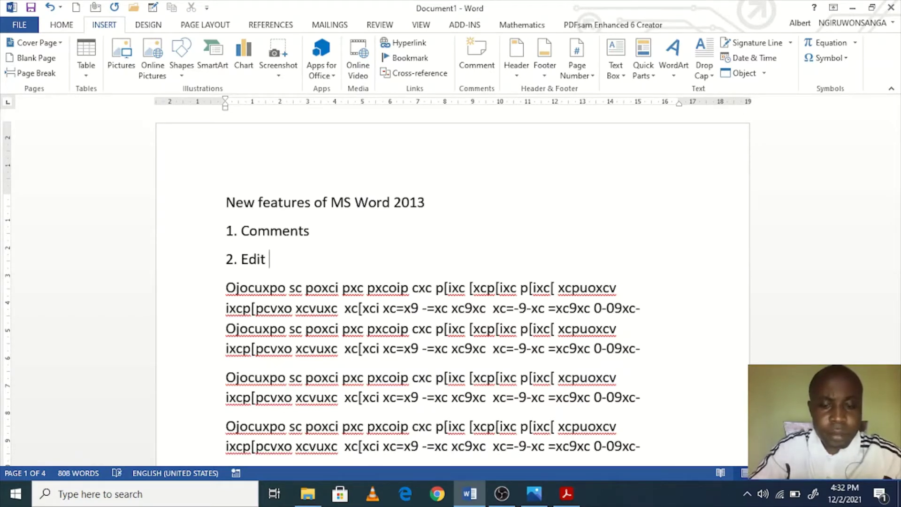
key(Left)
key(Left)
key(Left)
key(Left)
key(Left)
text(O)
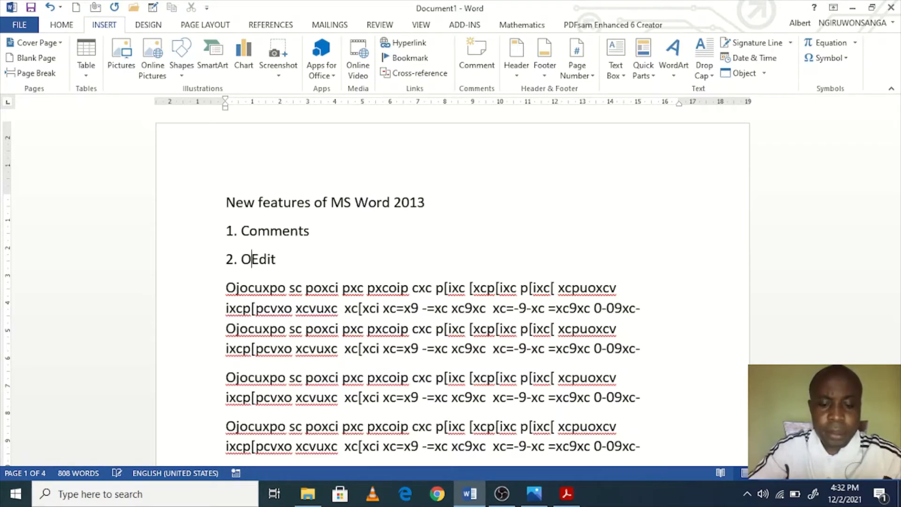
text(pen and)
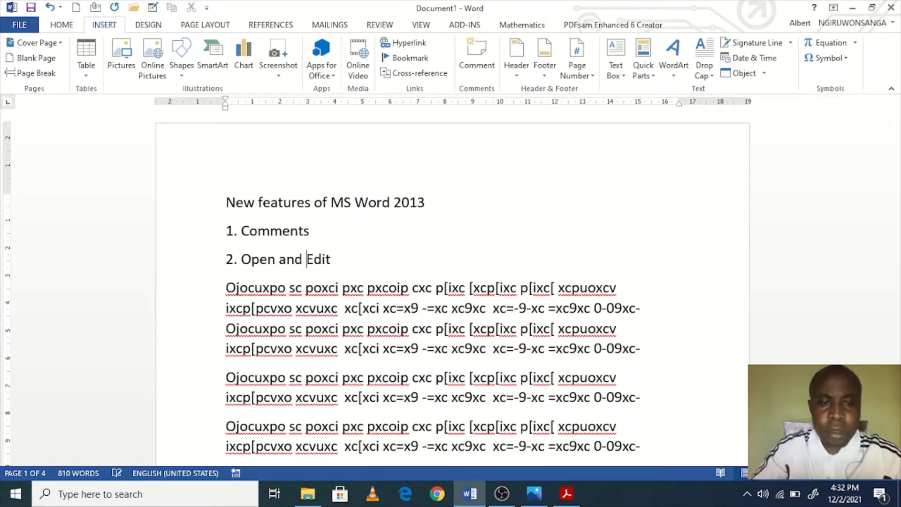
key(End)
text(PDF do)
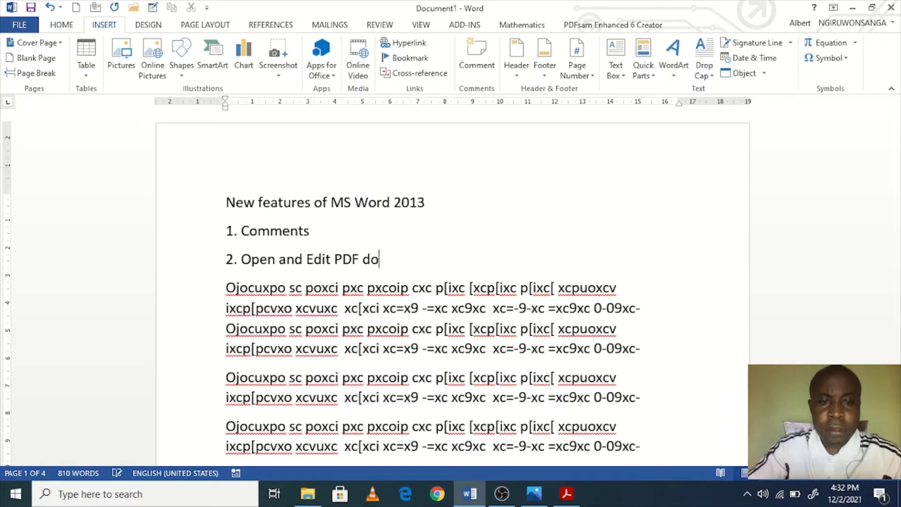
text(cument)
key(Return)
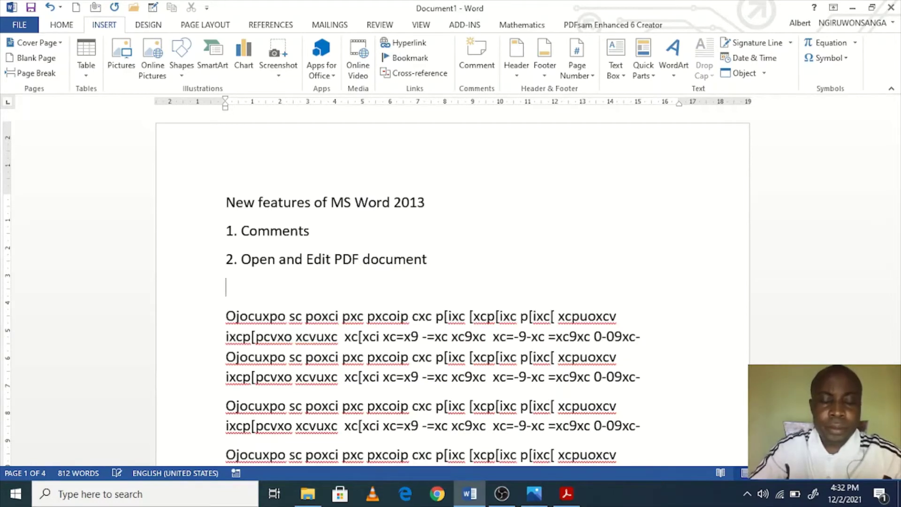
Step: Add items '3. Online video', '4. Resume reading' and '5. Read mode', then select lines 1–5
text(3. )
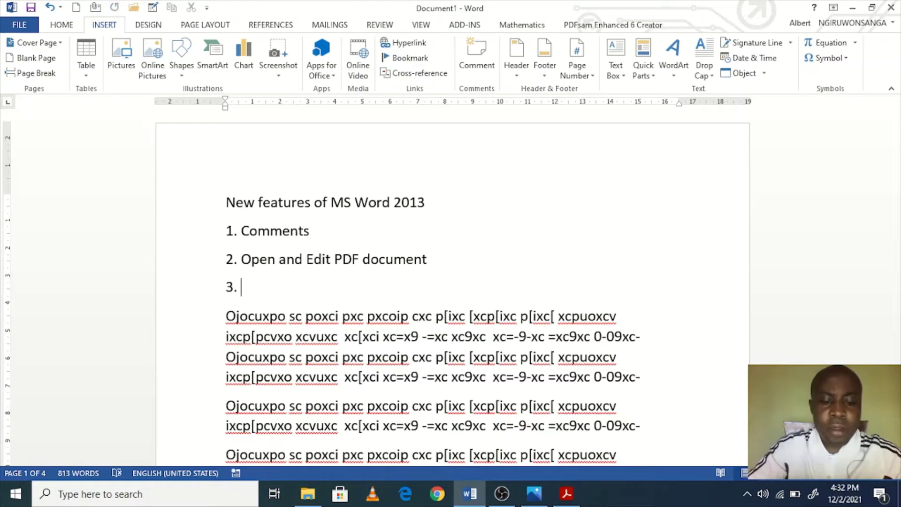
text(Online video)
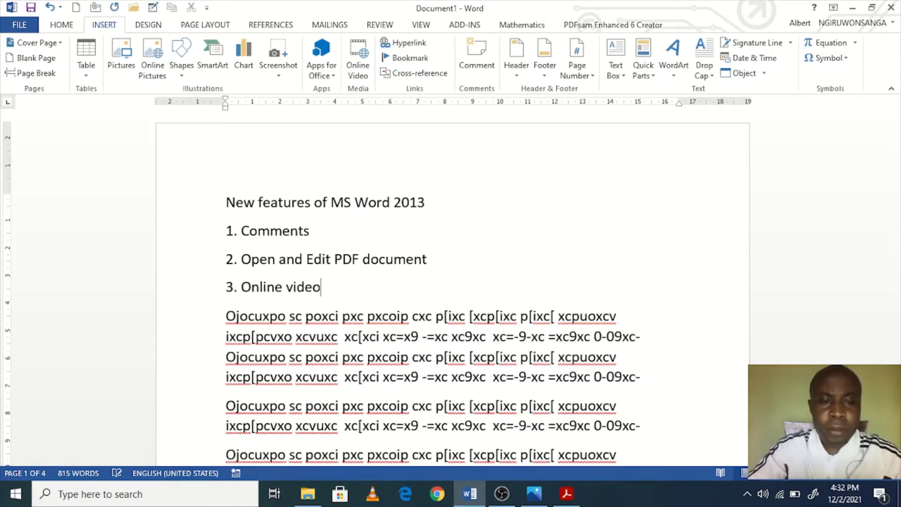
key(Return)
text(4. )
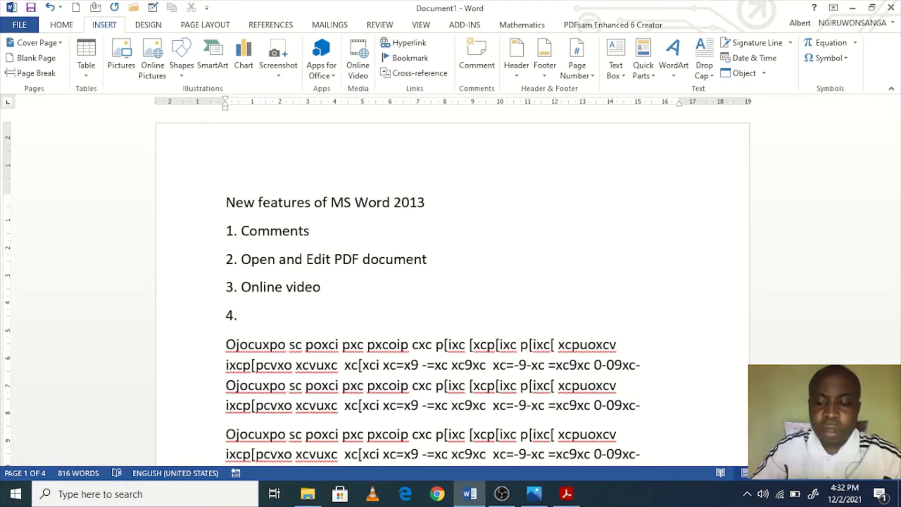
text(Resume)
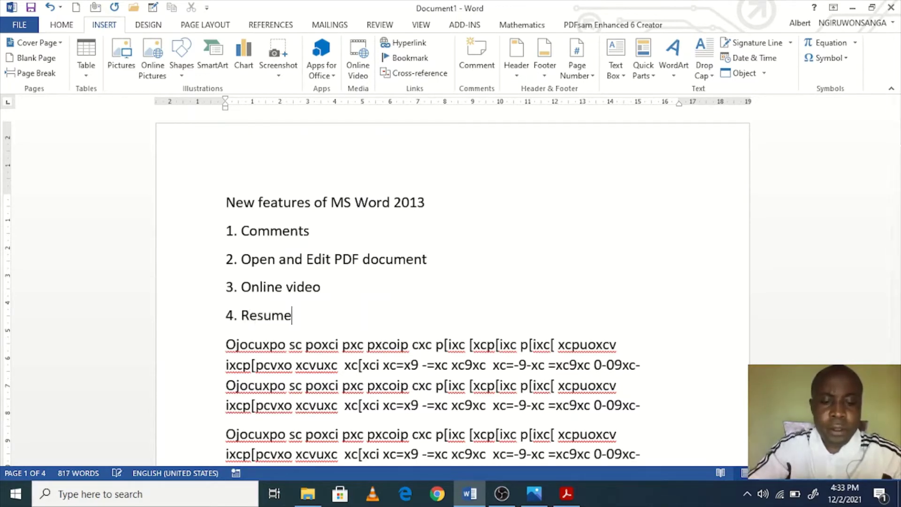
text( reading)
key(Return)
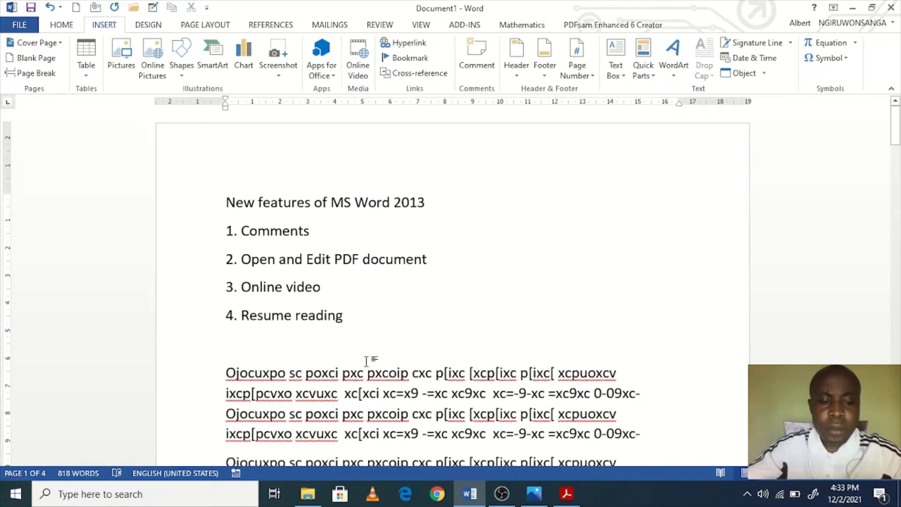
text(5. Rea)
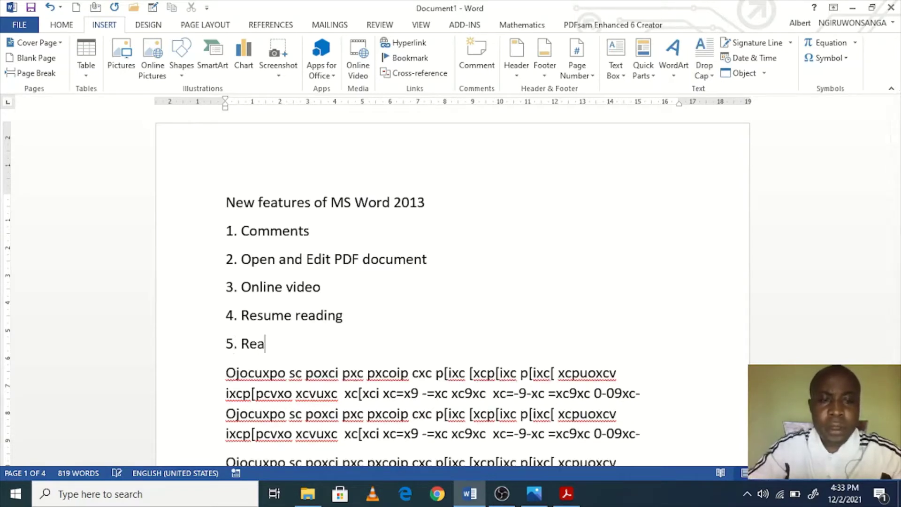
text(d moe)
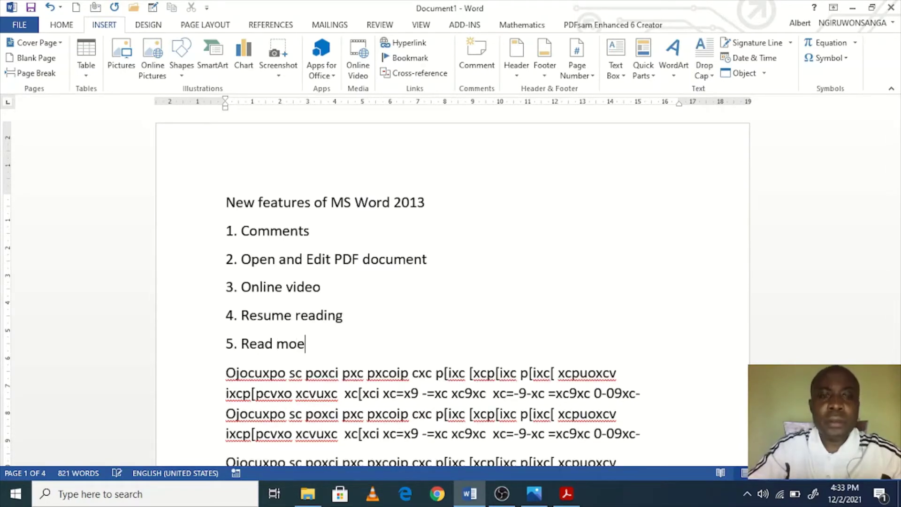
key(BackSpace)
text(de)
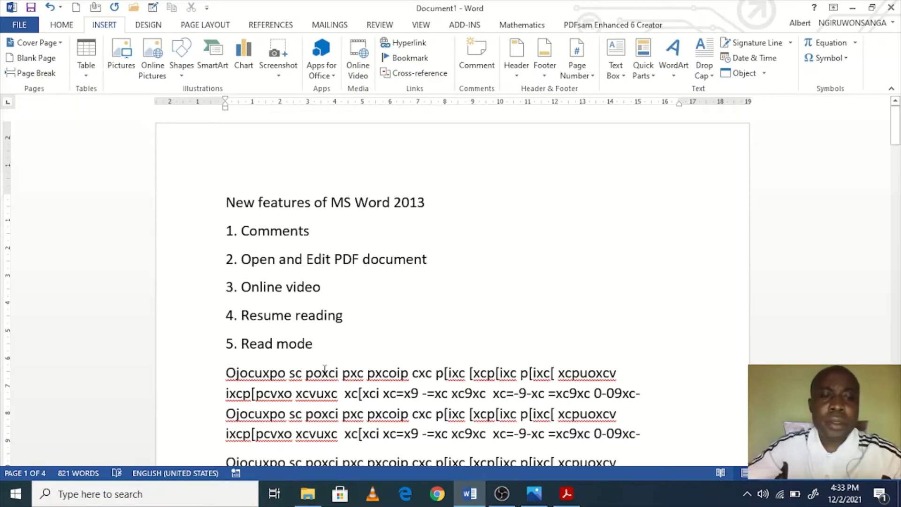
key(Return)
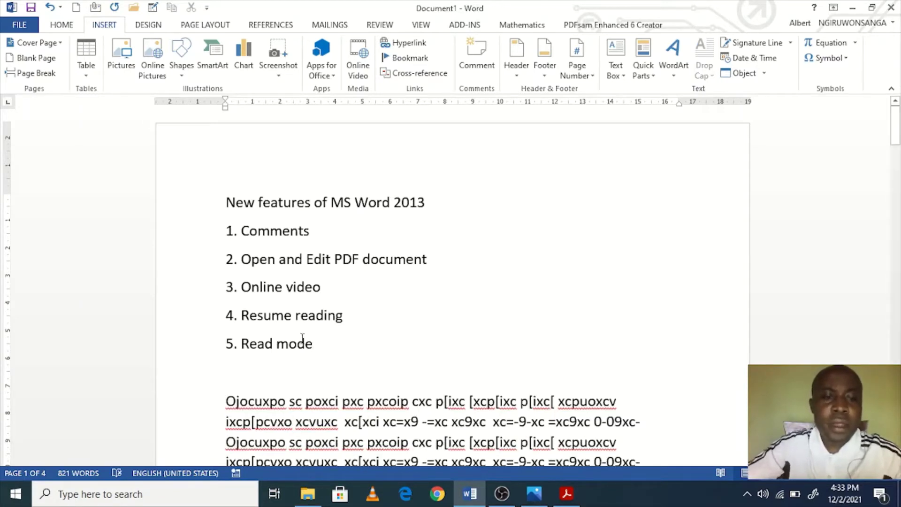
drag(332, 346, 226, 230)
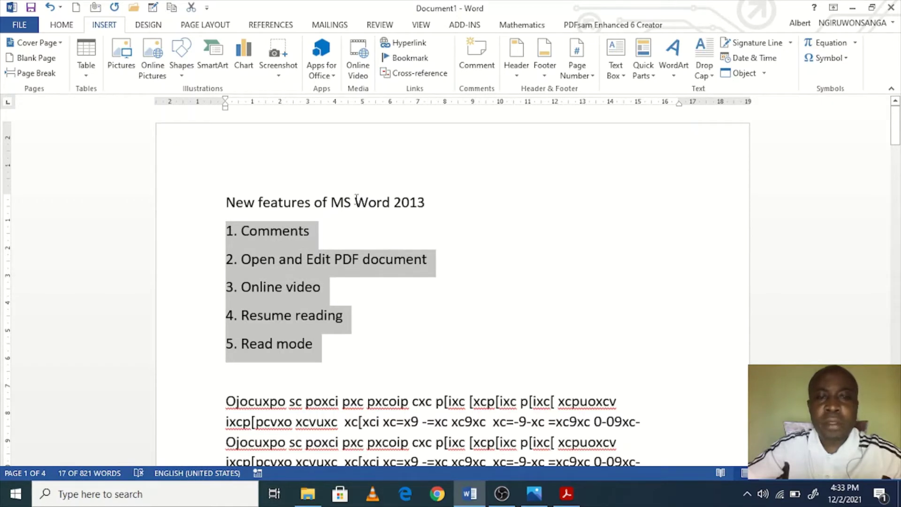
Step: Append ': Reply to comments and mark them as done.' to item 1 and select that line
click(319, 232)
text(:)
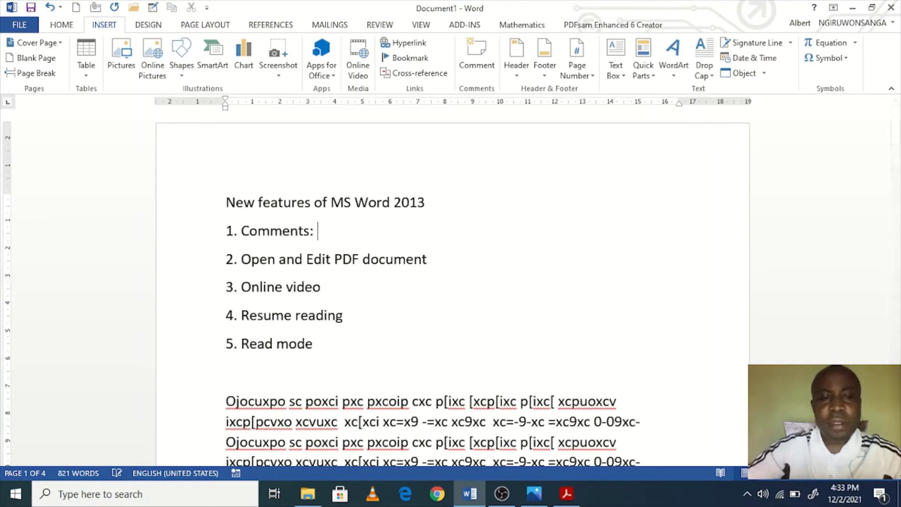
drag(320, 231, 264, 234)
click(316, 231)
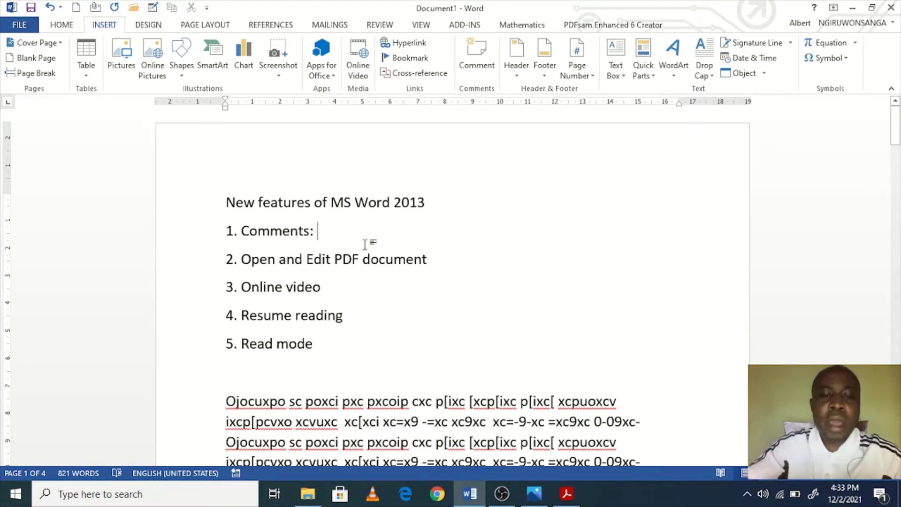
text(Rely)
key(BackSpace)
key(BackSpace)
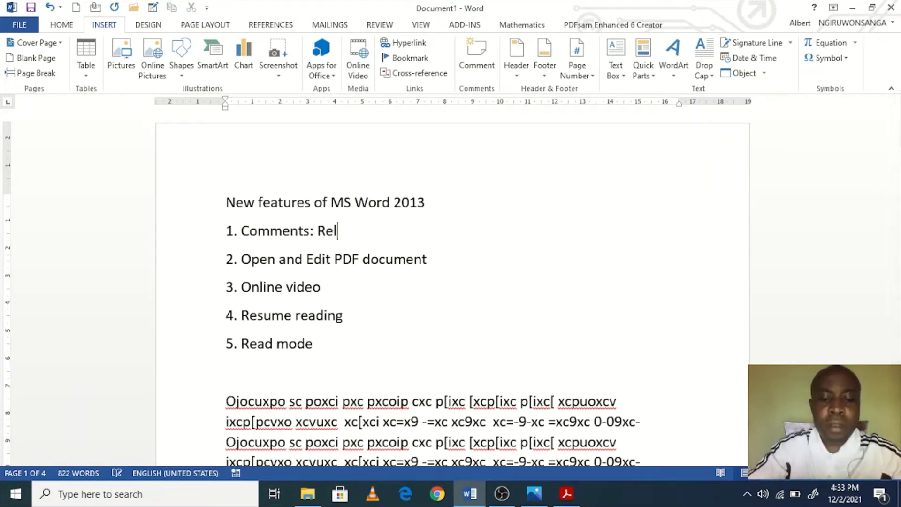
text(ply to co)
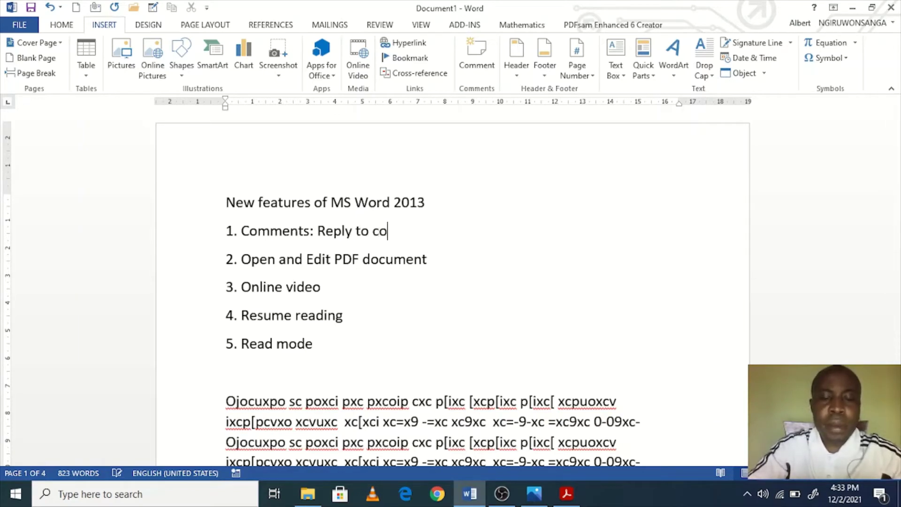
text(mments and mar)
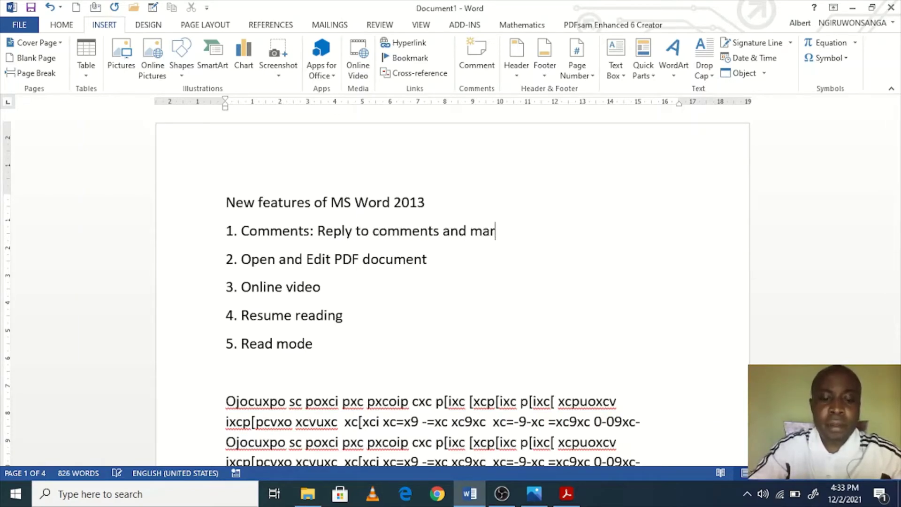
text(k them as )
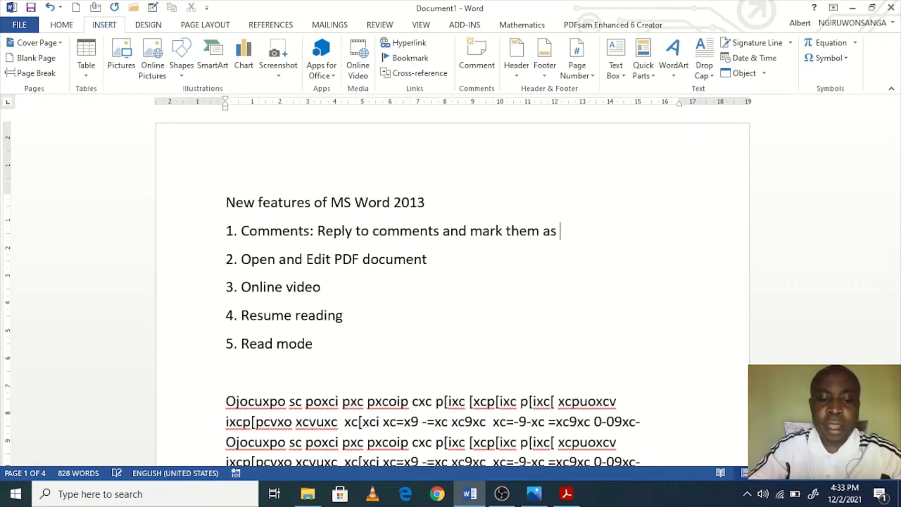
text(done.)
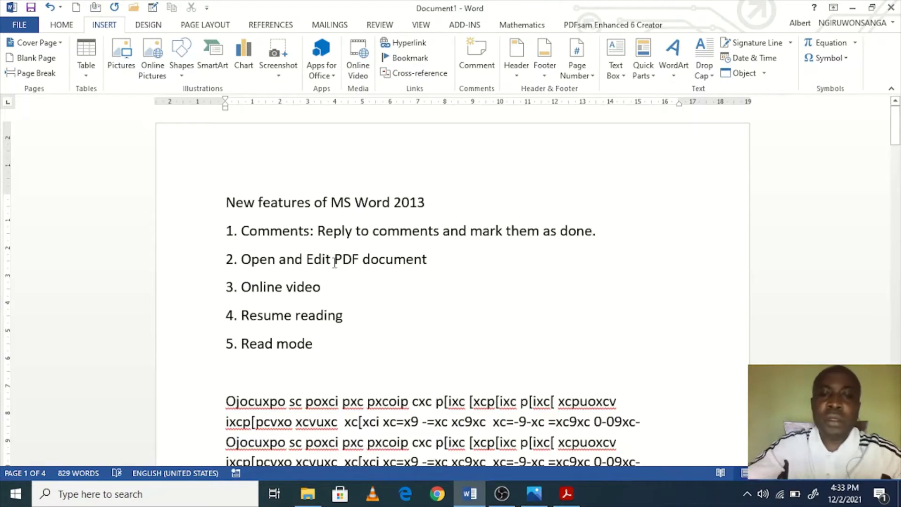
drag(598, 233, 216, 230)
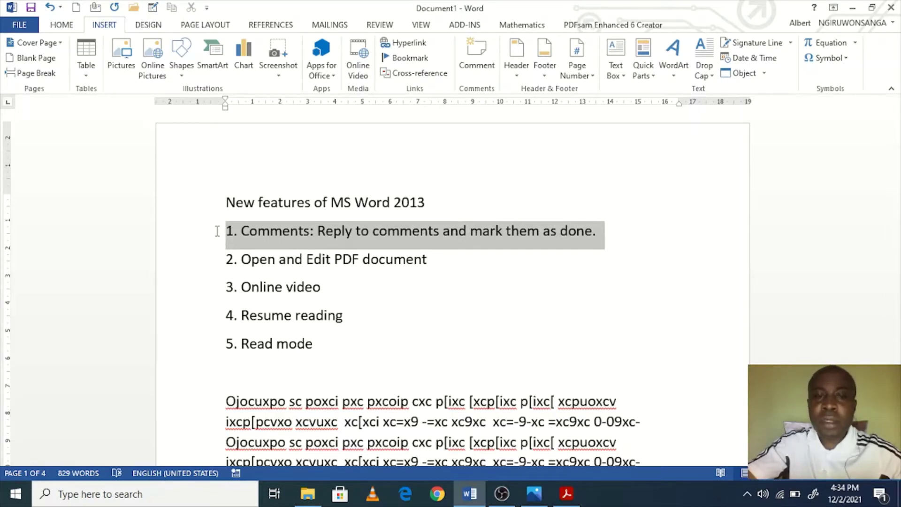
drag(217, 231, 215, 232)
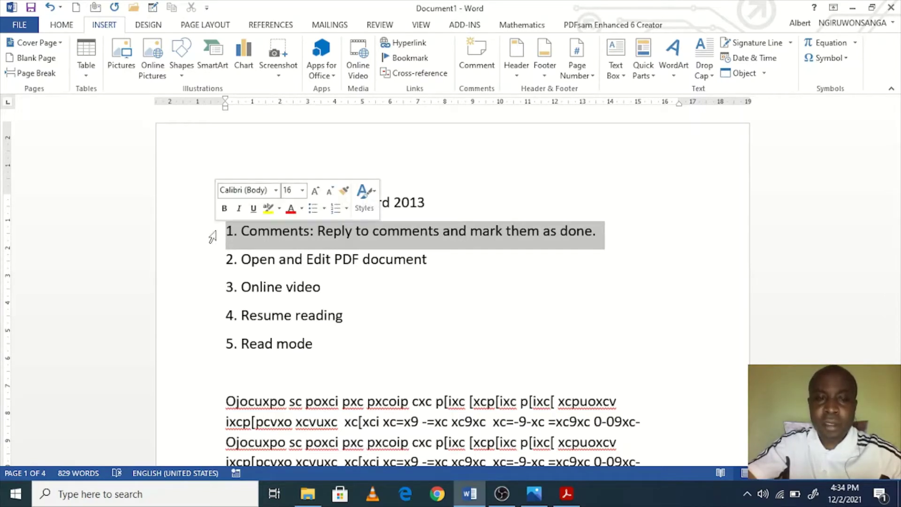
click(319, 232)
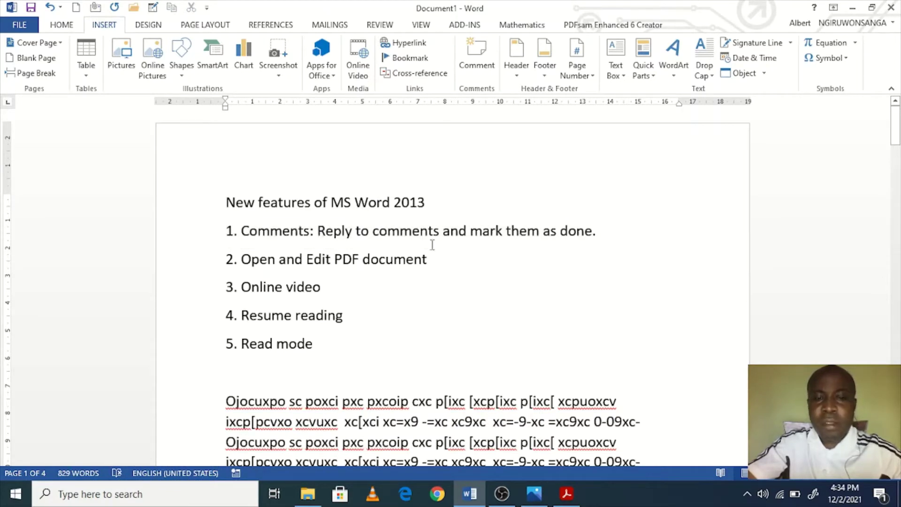
drag(440, 234, 327, 224)
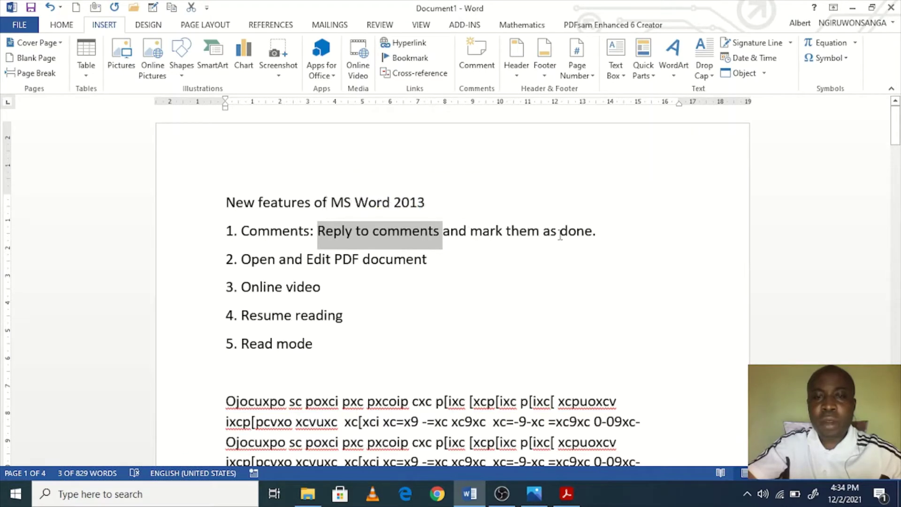
drag(607, 237, 205, 229)
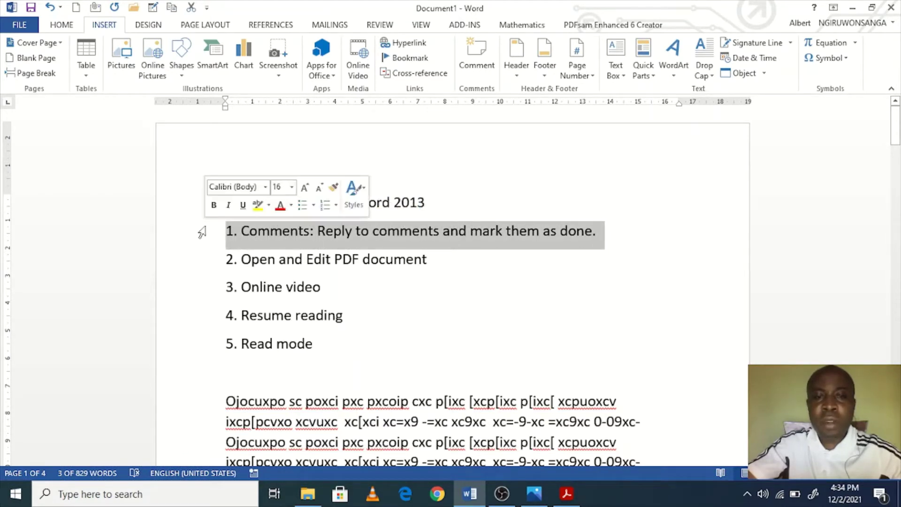
click(472, 232)
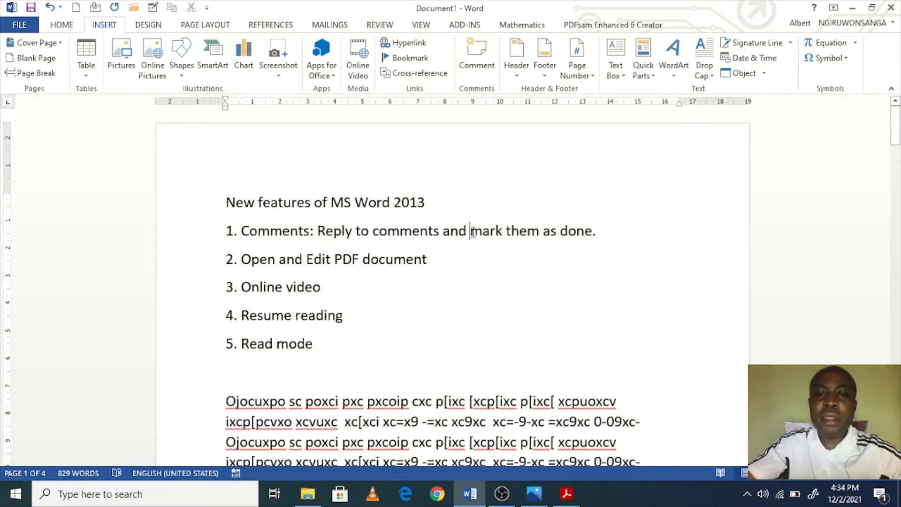
drag(472, 232, 501, 234)
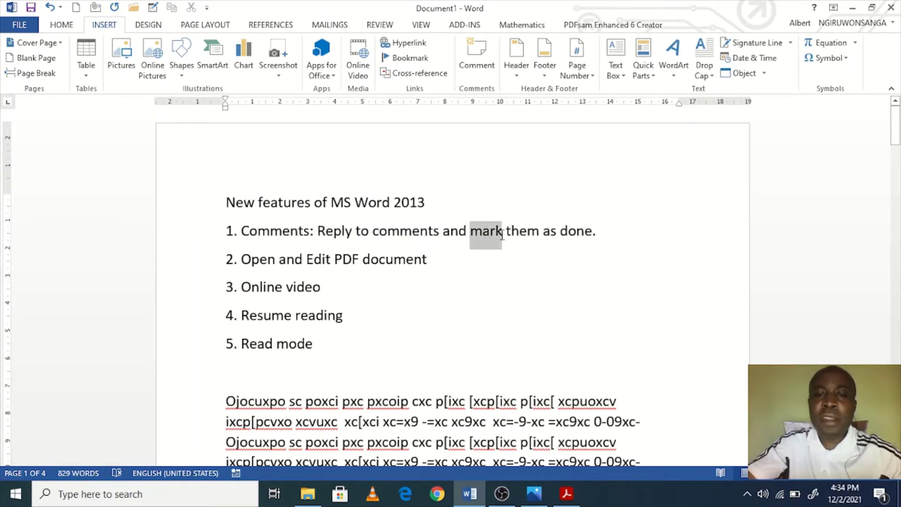
click(569, 233)
drag(596, 233, 227, 233)
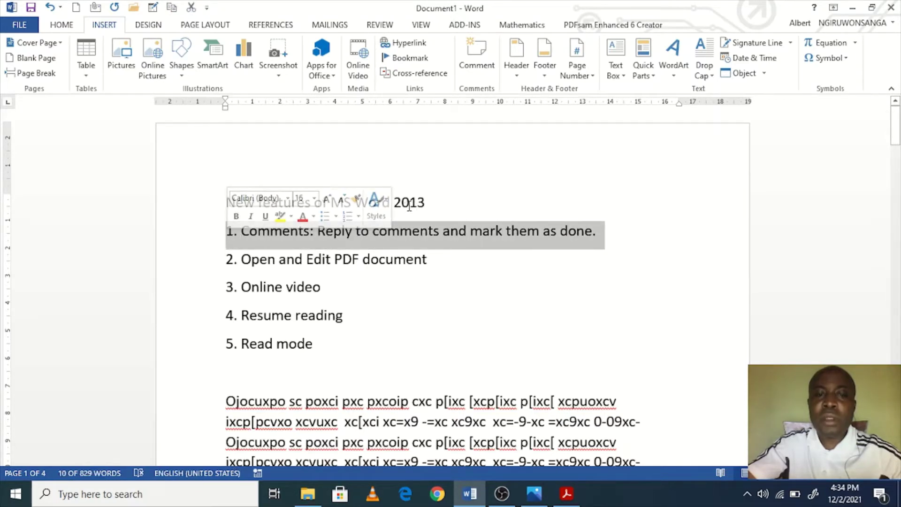
click(472, 259)
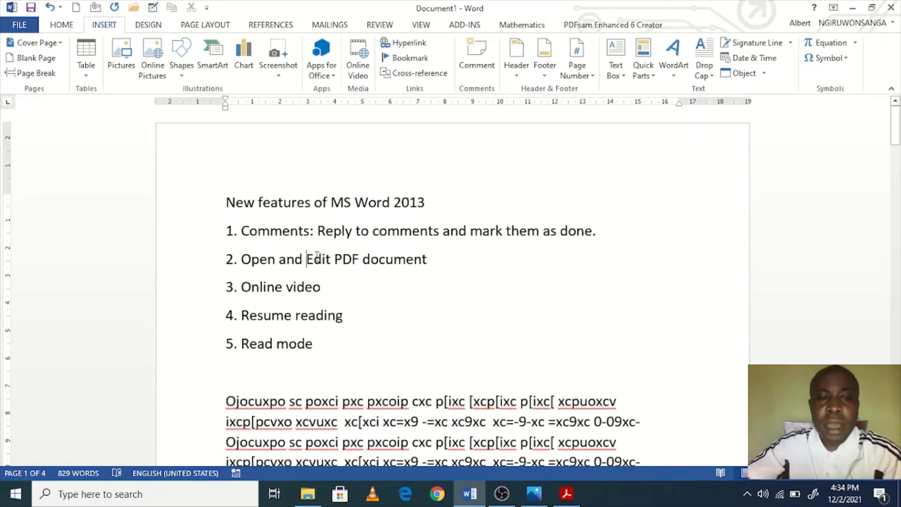
drag(306, 259, 241, 287)
click(338, 264)
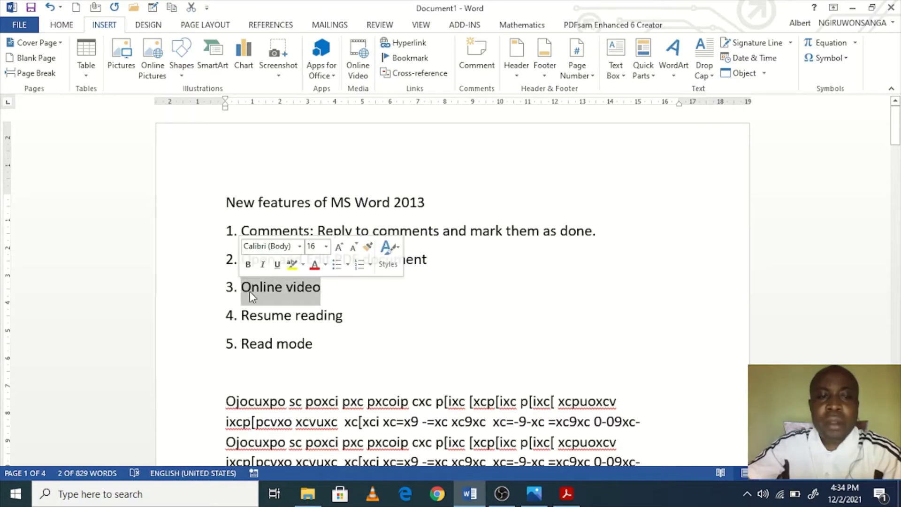
click(273, 291)
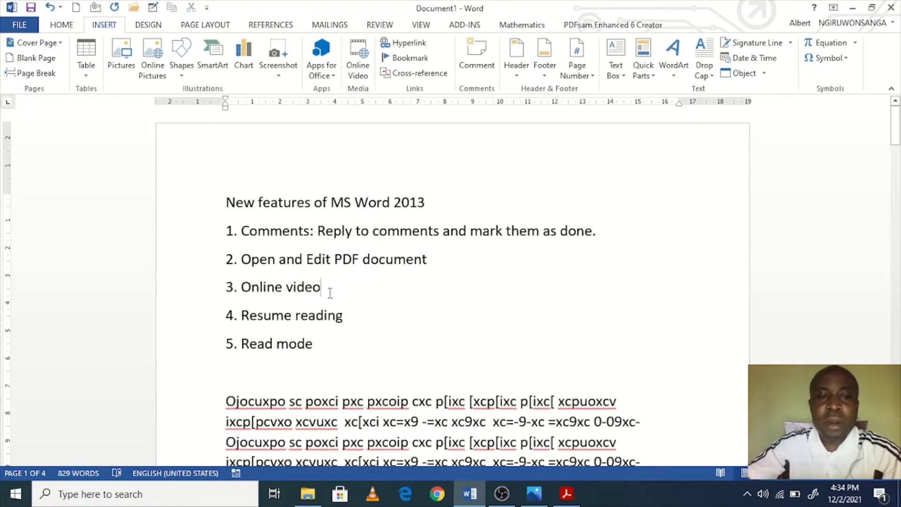
drag(321, 287, 241, 288)
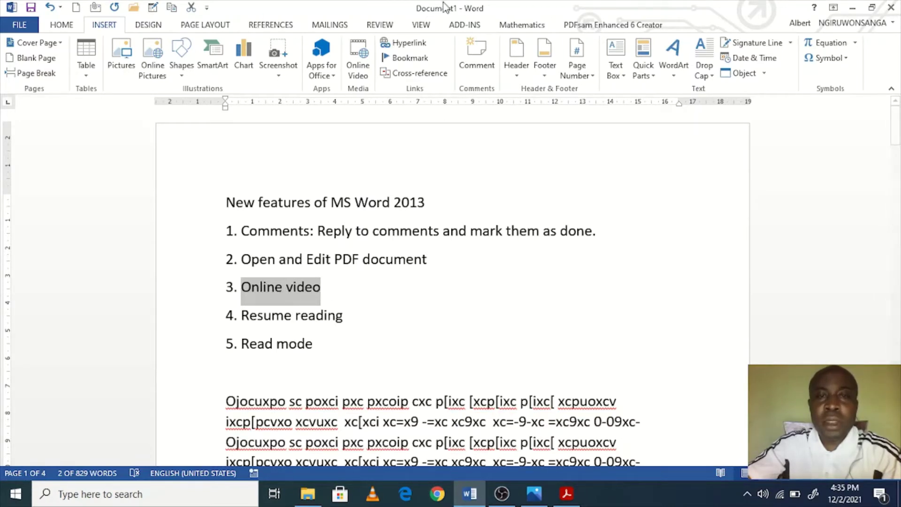
drag(349, 323, 245, 324)
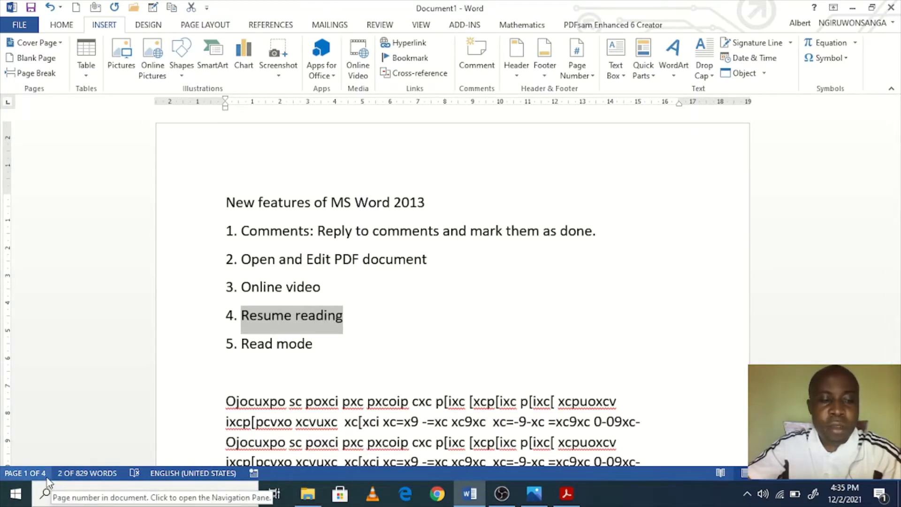
scroll(385, 356, down, 4)
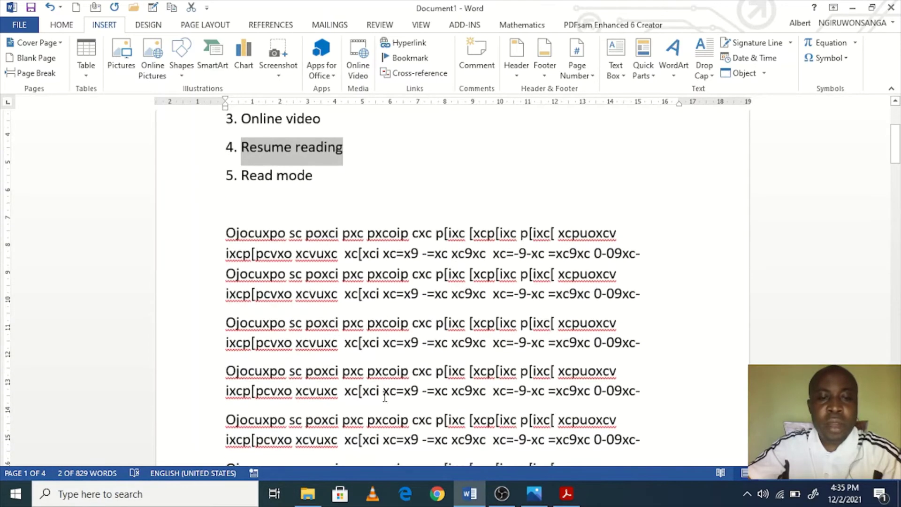
scroll(385, 354, up, 2)
click(381, 334)
scroll(382, 334, up, 1)
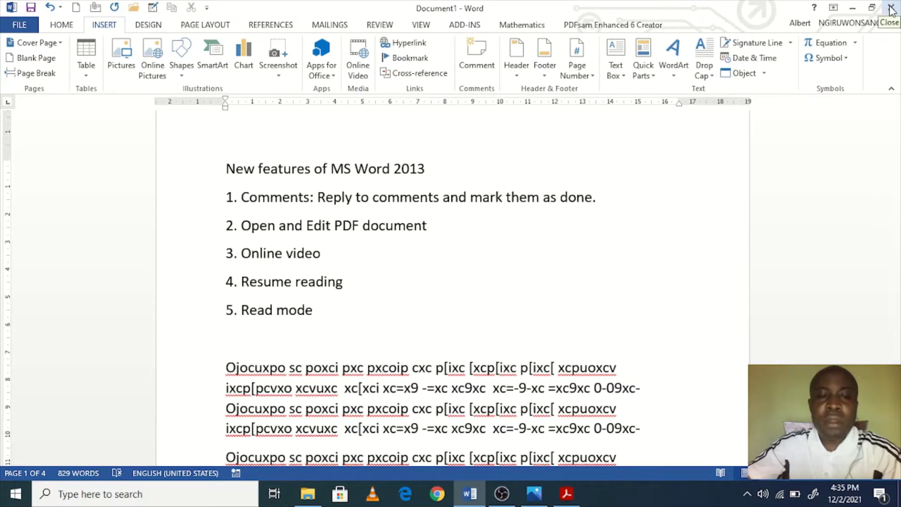
drag(356, 287, 242, 289)
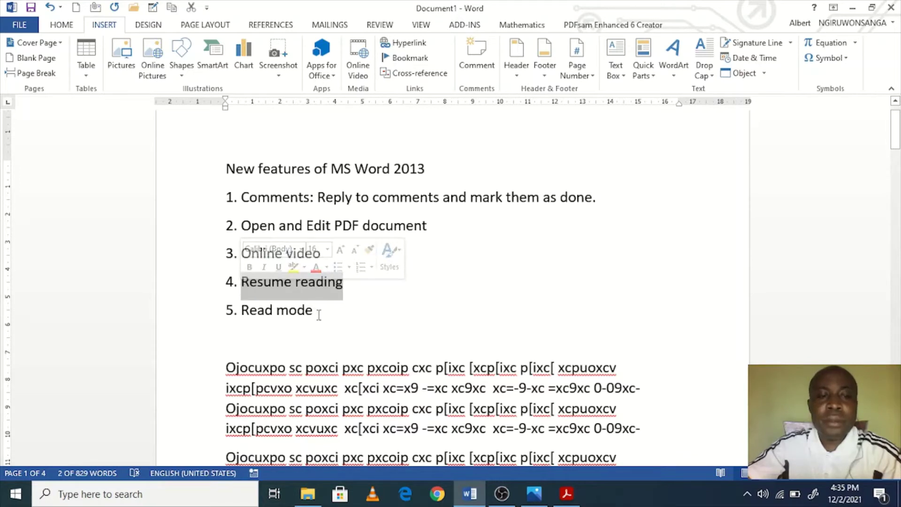
click(334, 314)
drag(312, 309, 244, 313)
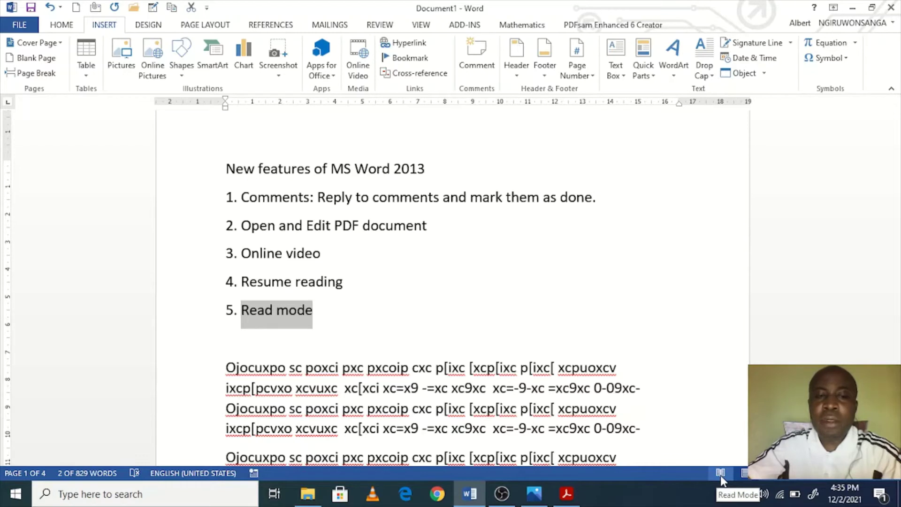
click(358, 352)
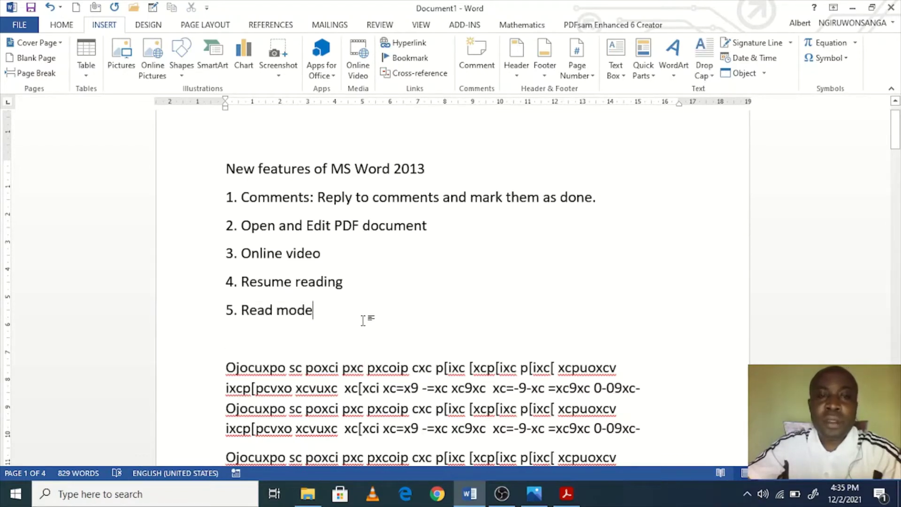
scroll(367, 318, up, 1)
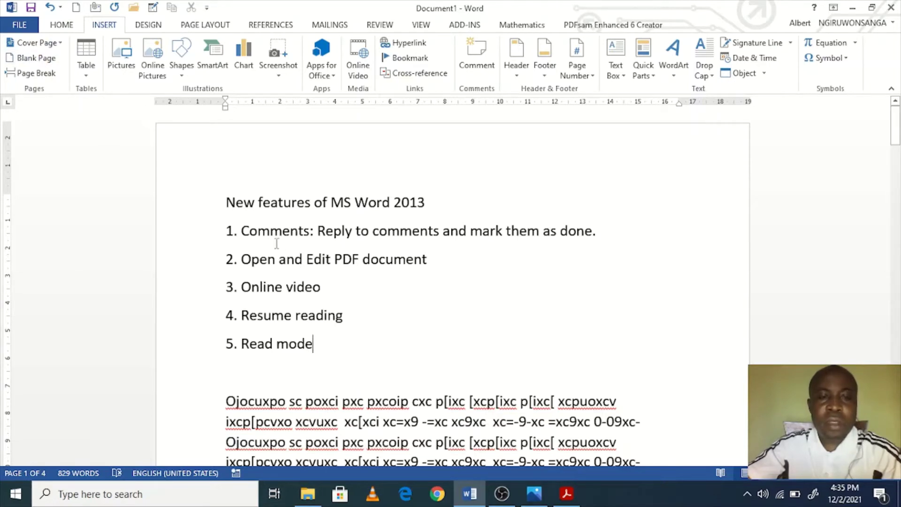
drag(227, 197, 372, 346)
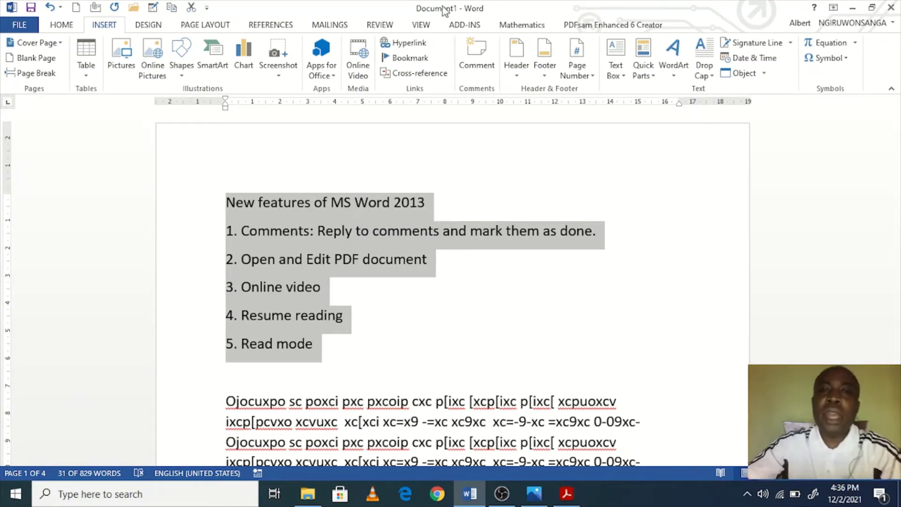
click(402, 233)
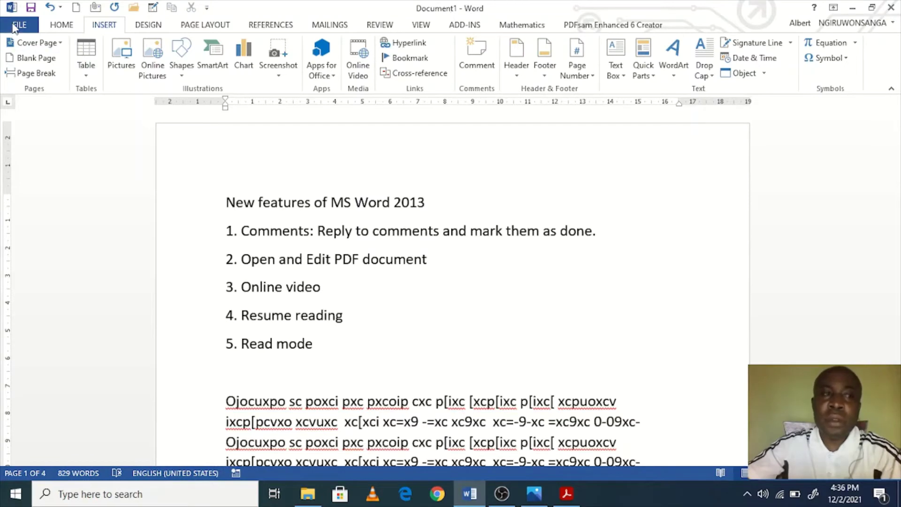
click(19, 25)
click(29, 18)
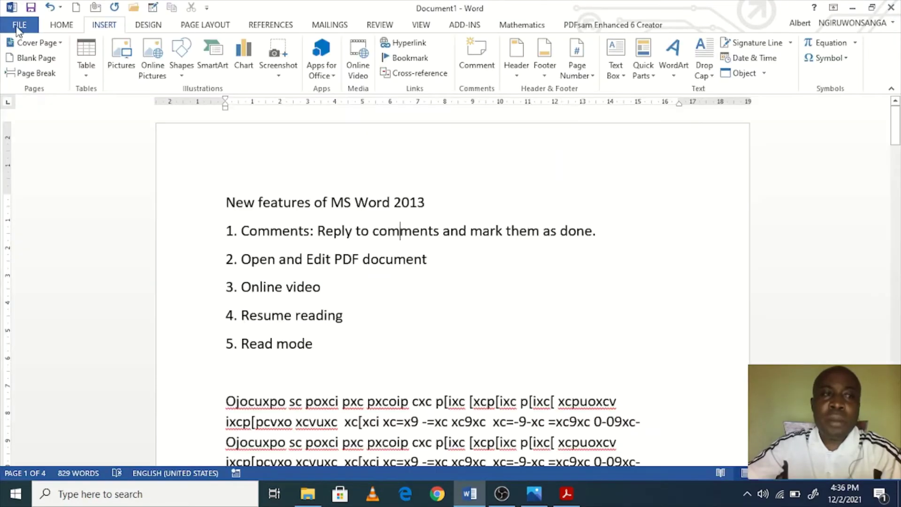
click(19, 21)
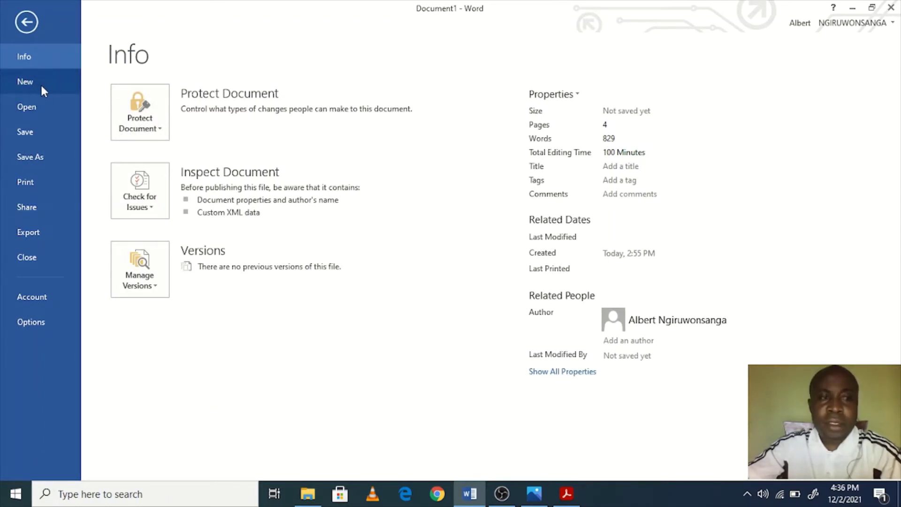
click(20, 23)
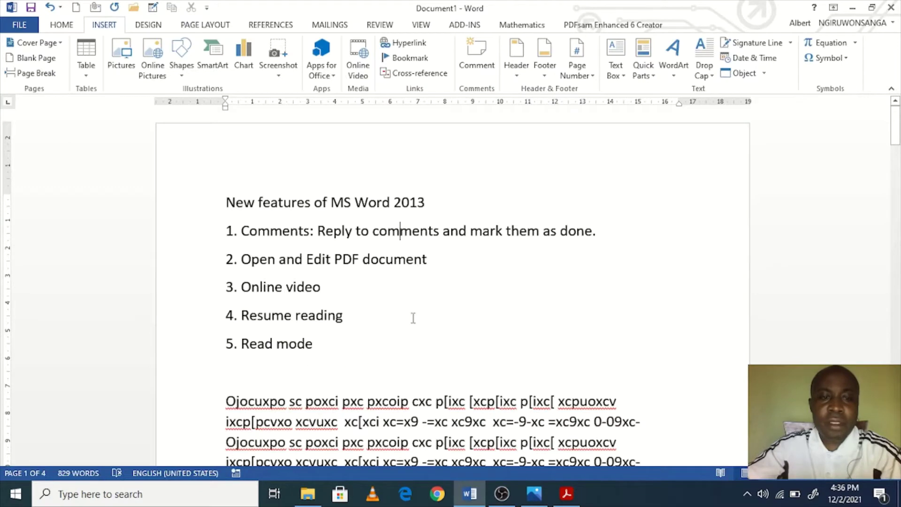
click(322, 388)
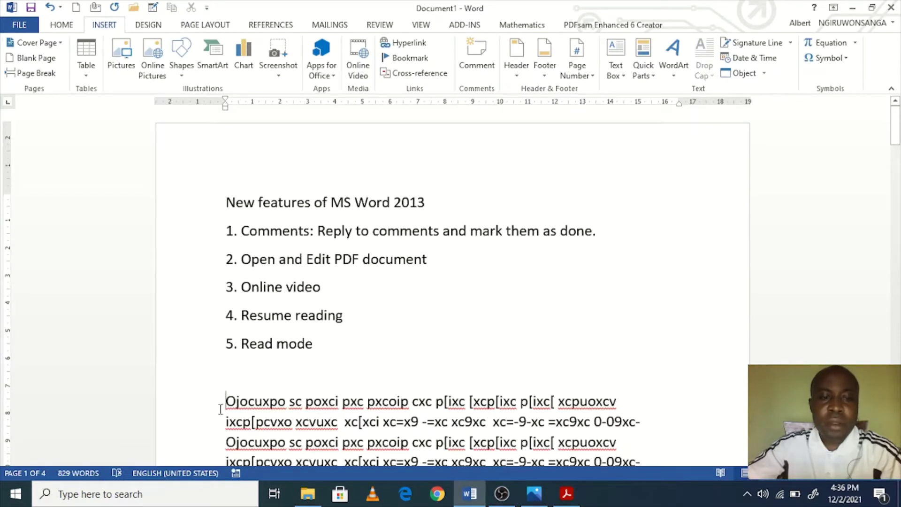
Step: Add a 'Backstage view' line below the feature list
key(Return)
key(Return)
text(B)
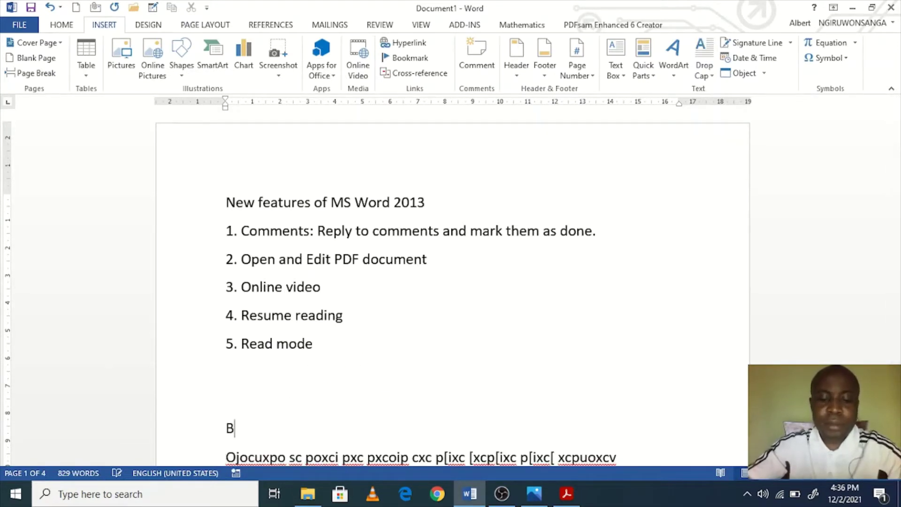
text(ackstae)
key(BackSpace)
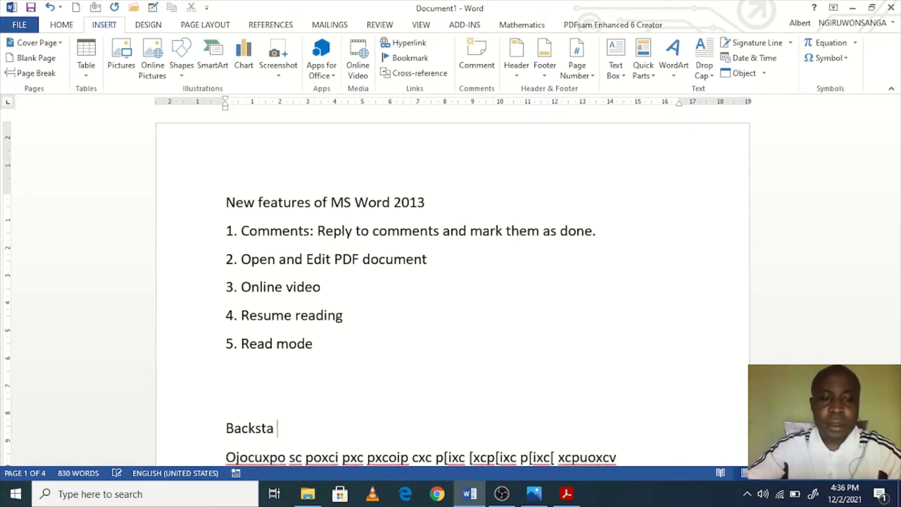
text(ge v)
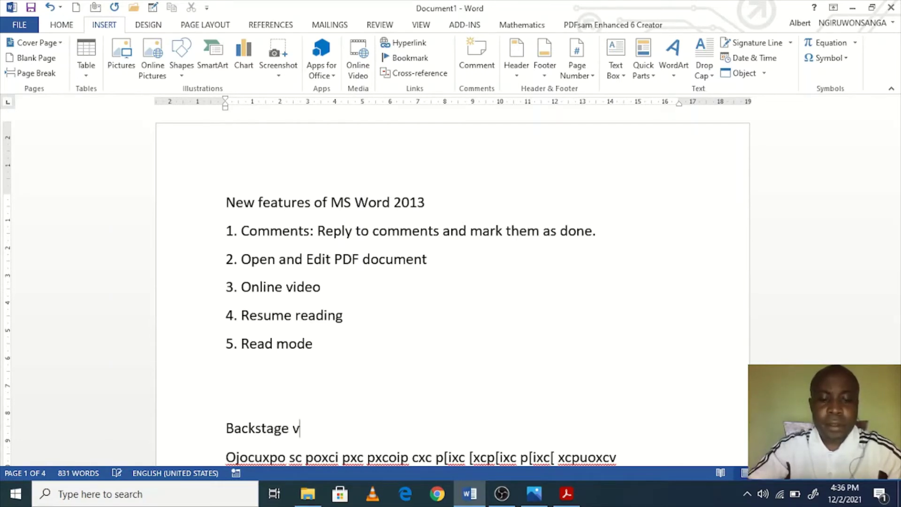
text(iew)
key(Return)
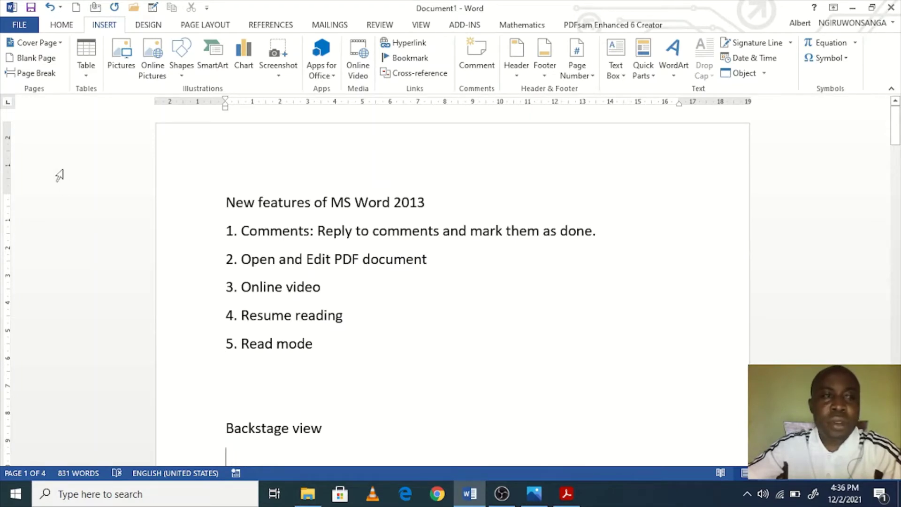
Step: Start Save As to this Computer and browse for a save location
click(19, 25)
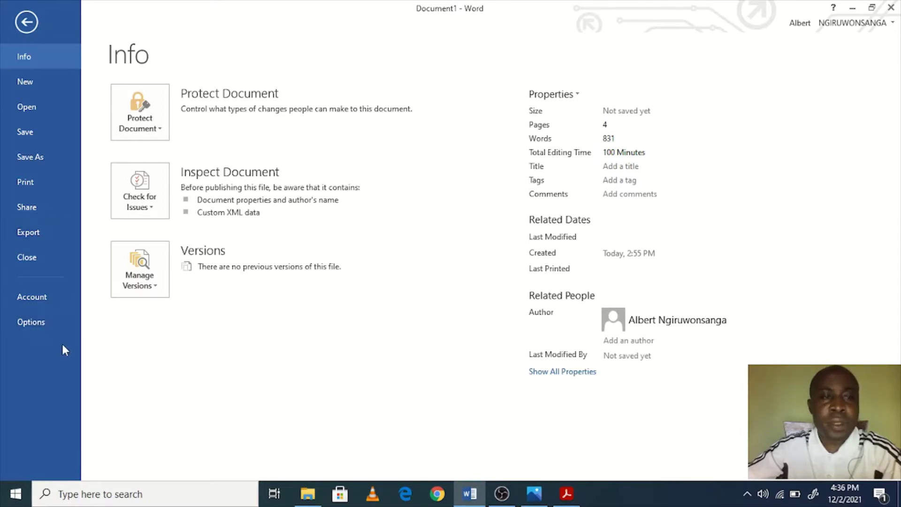
click(35, 157)
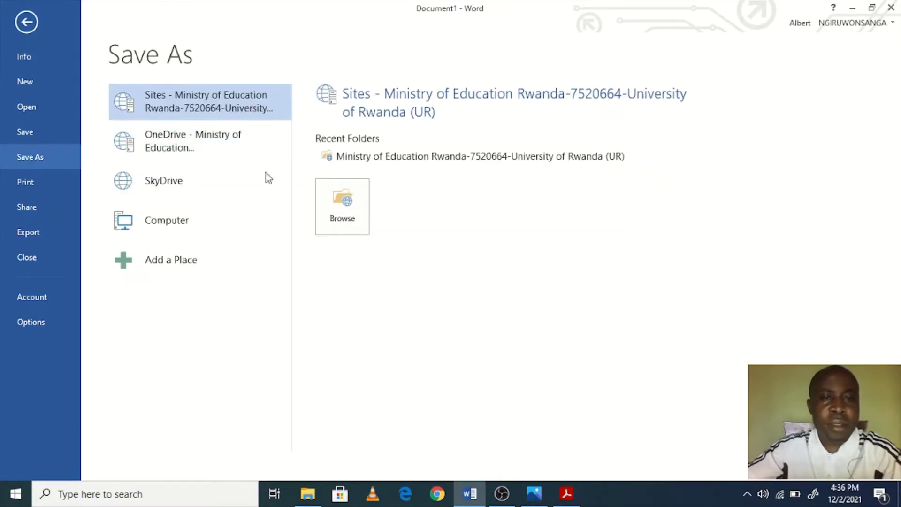
click(164, 221)
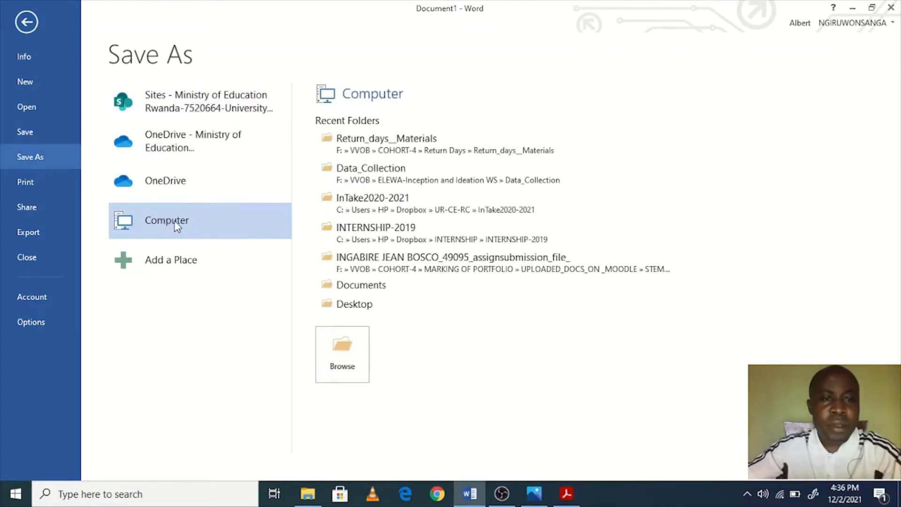
click(346, 356)
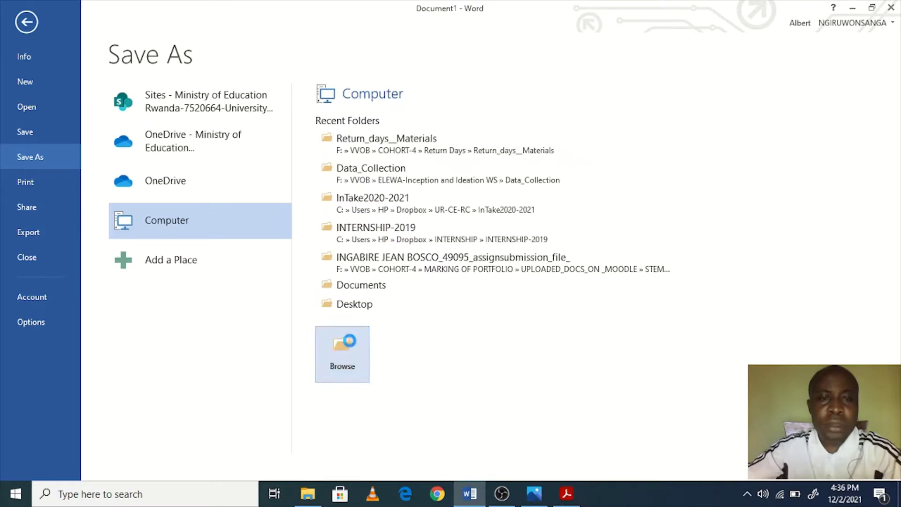
click(341, 348)
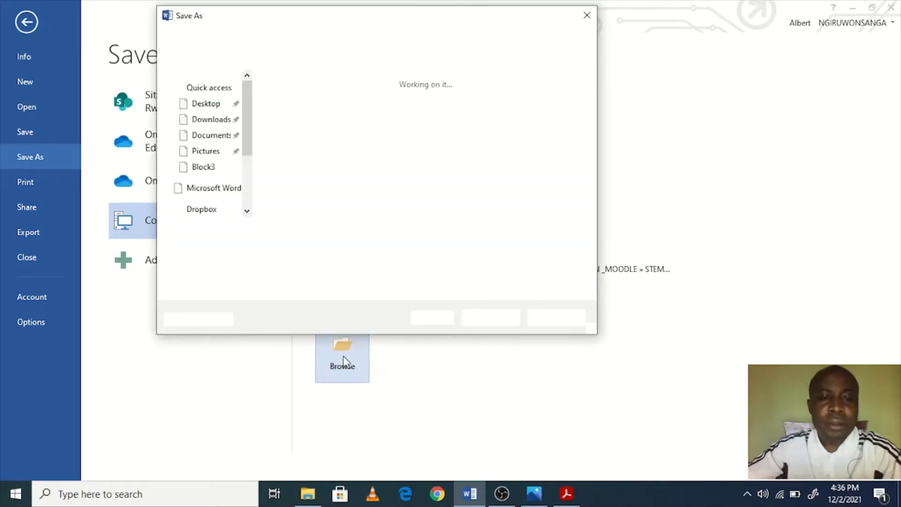
Step: Create a new folder named WORD on the Desktop and open it
drag(247, 183, 242, 106)
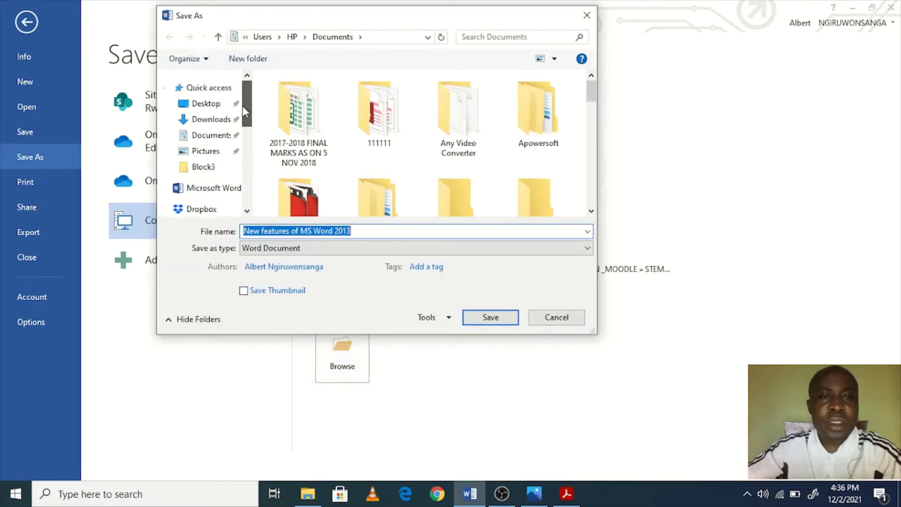
click(209, 106)
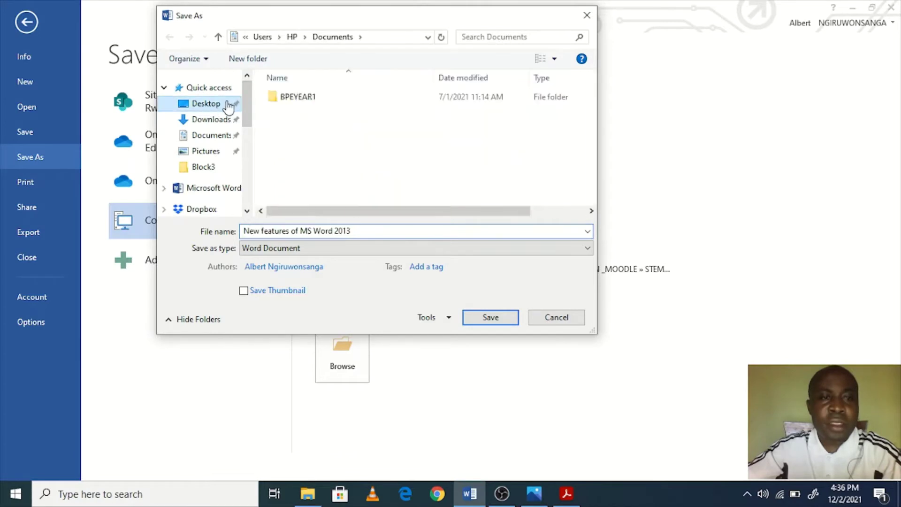
click(261, 59)
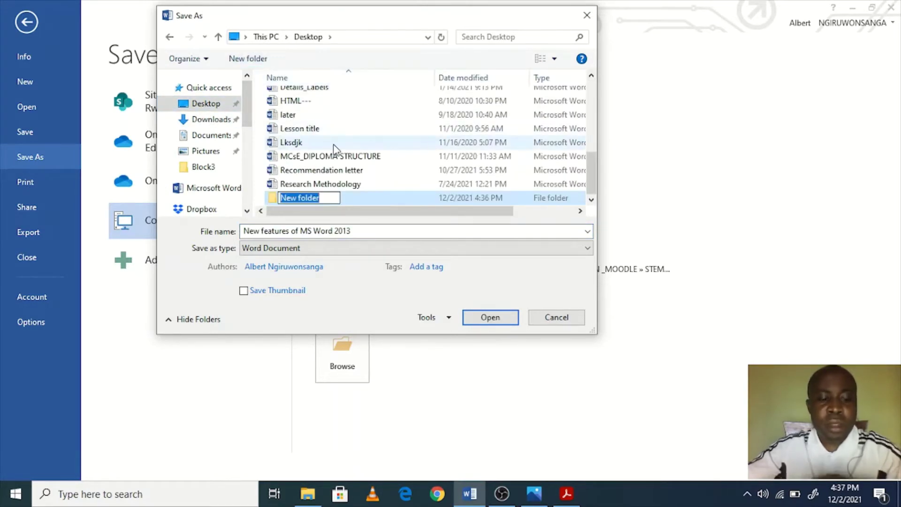
text(WORD)
key(Return)
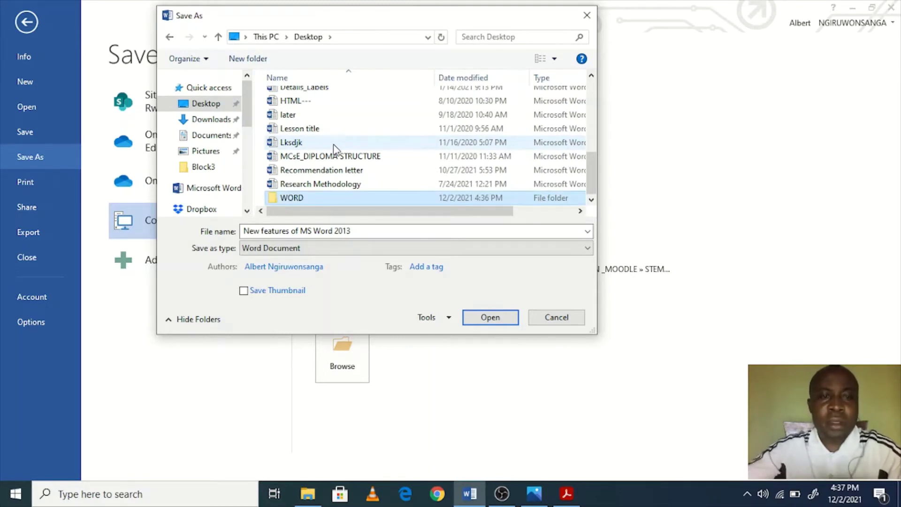
key(Return)
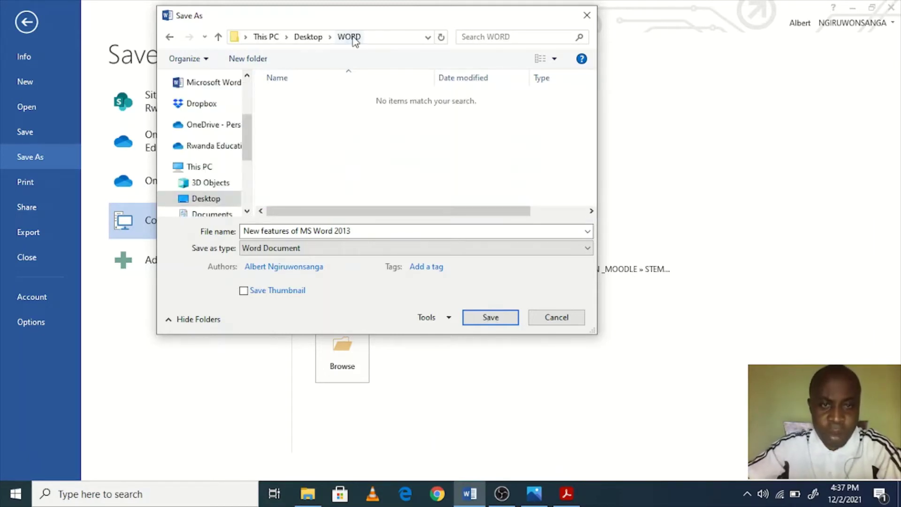
Step: Enter 'Word 2013 explained' as the file name
click(382, 233)
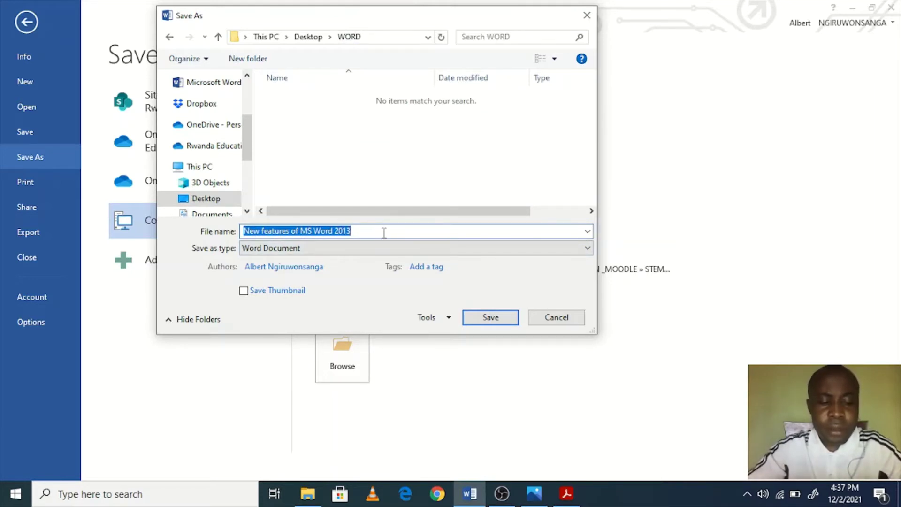
text(Word 2013 expl)
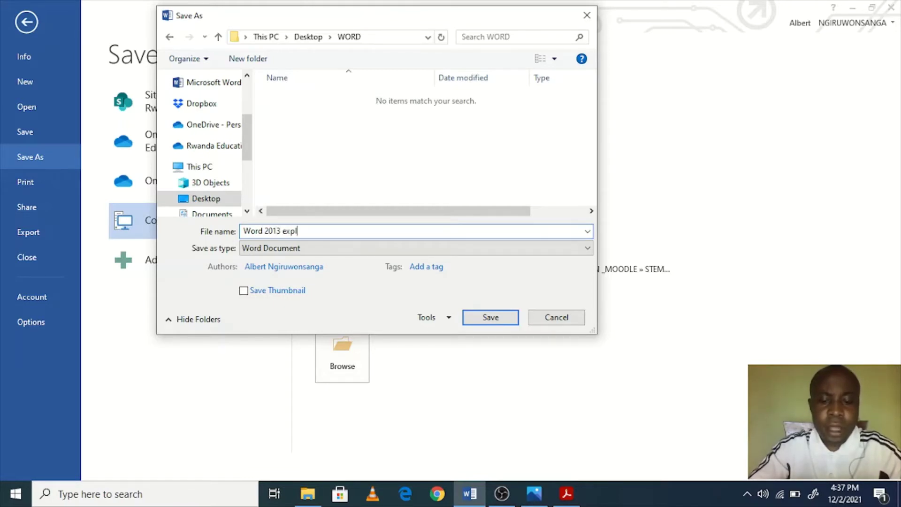
text(ed)
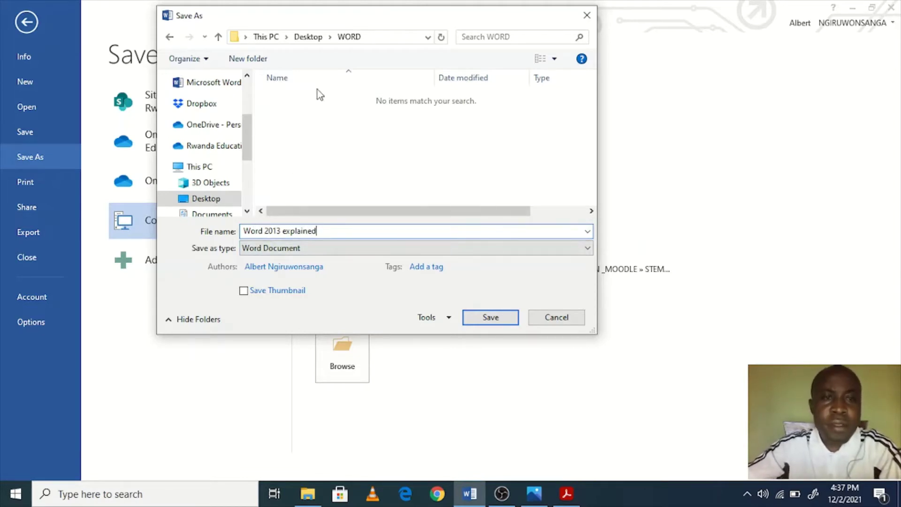
click(376, 37)
click(376, 37)
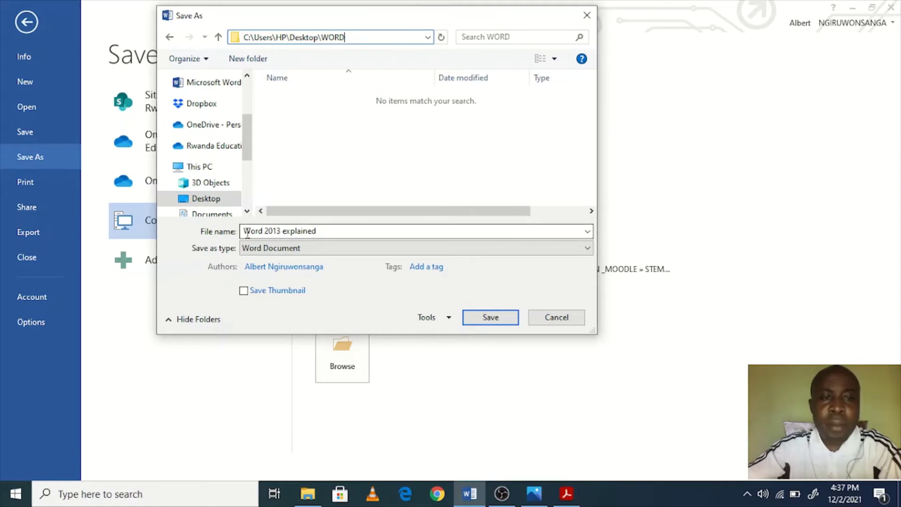
drag(244, 231, 323, 237)
click(324, 237)
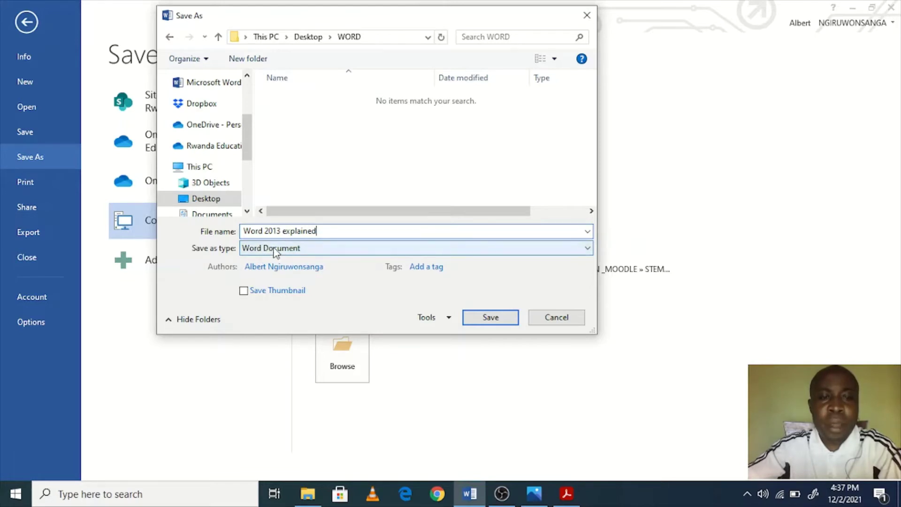
Step: Keep Word Document as the file type and save as 'Word 2013 explained'
click(584, 254)
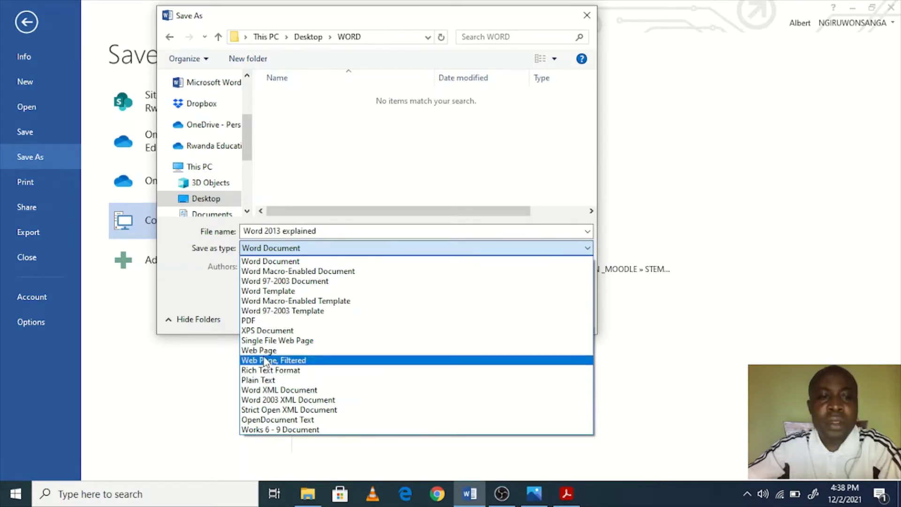
click(197, 288)
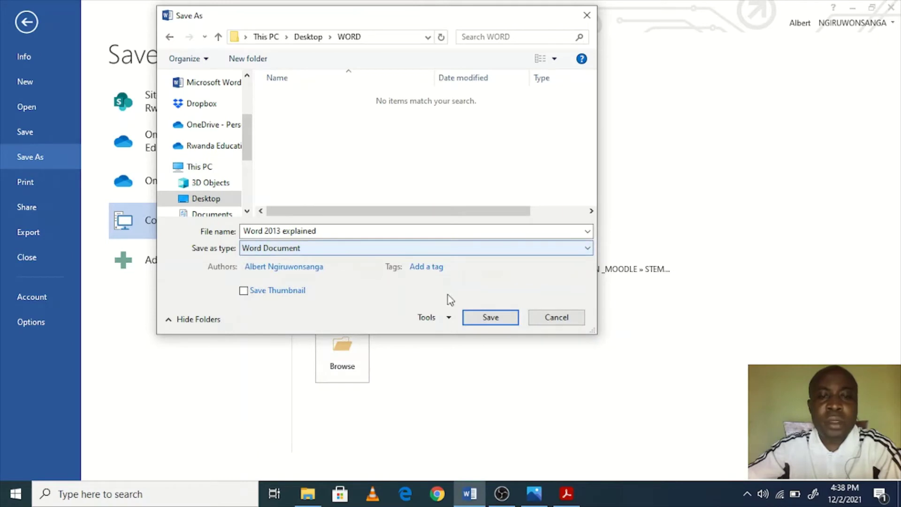
click(488, 317)
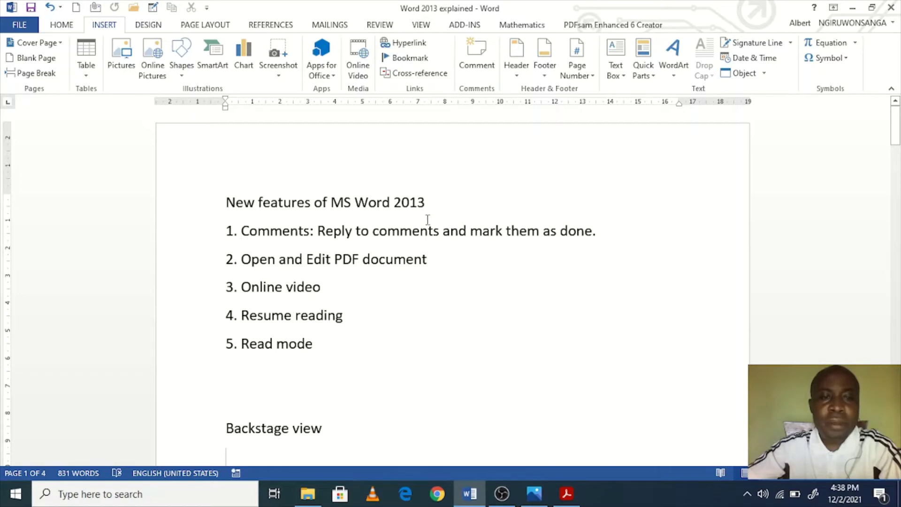
Step: Add the comment 'Can you elaborate more?' to the title, then insert a comment on 'Backstage view'
drag(426, 201, 245, 197)
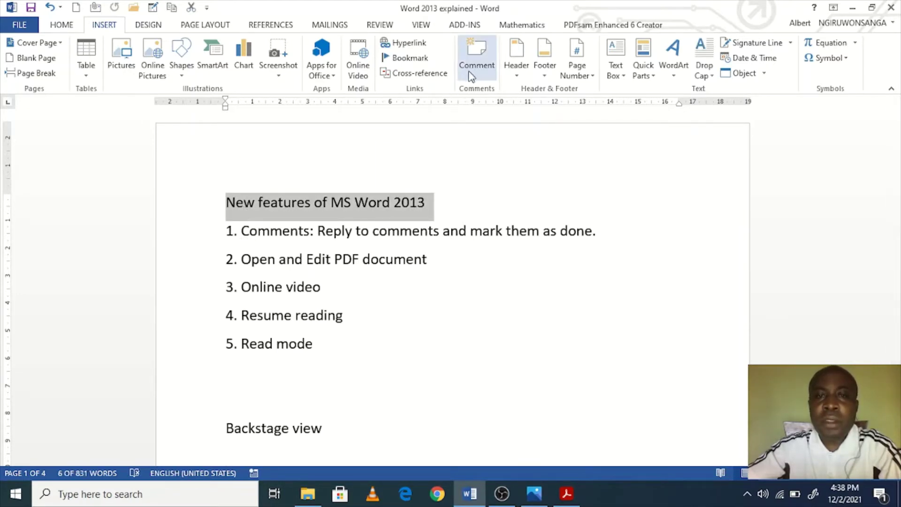
click(58, 28)
click(97, 26)
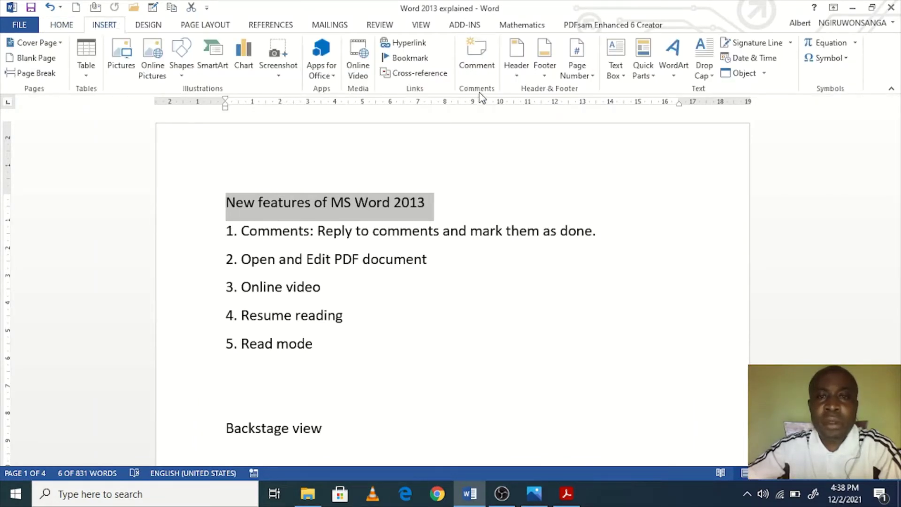
click(486, 71)
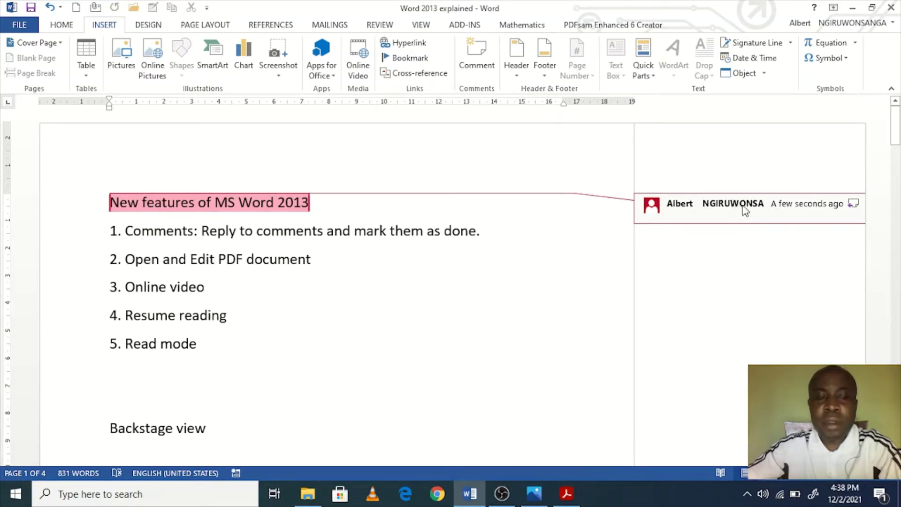
text(Can you elaborate more?)
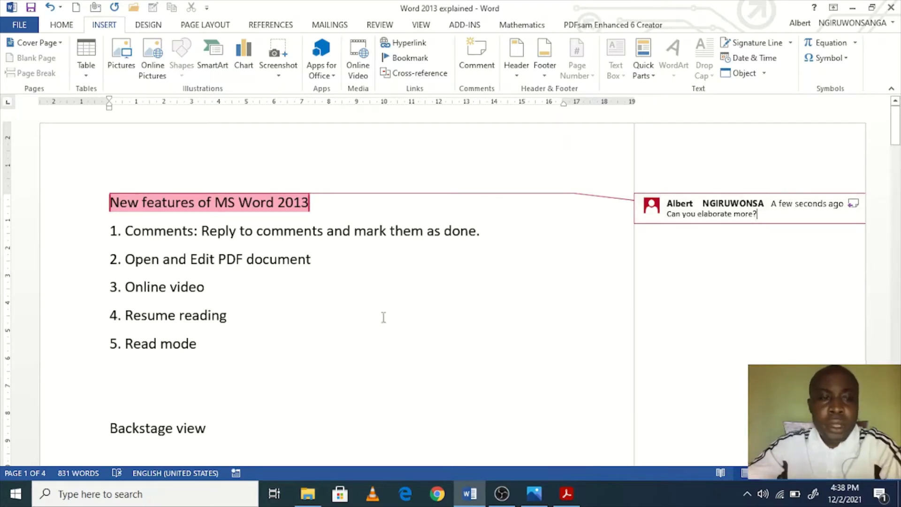
triple_click(205, 430)
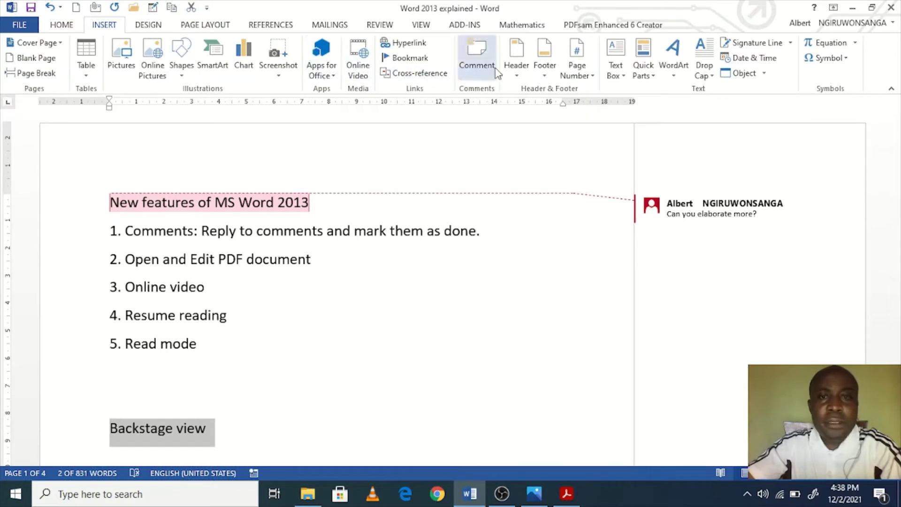
click(477, 65)
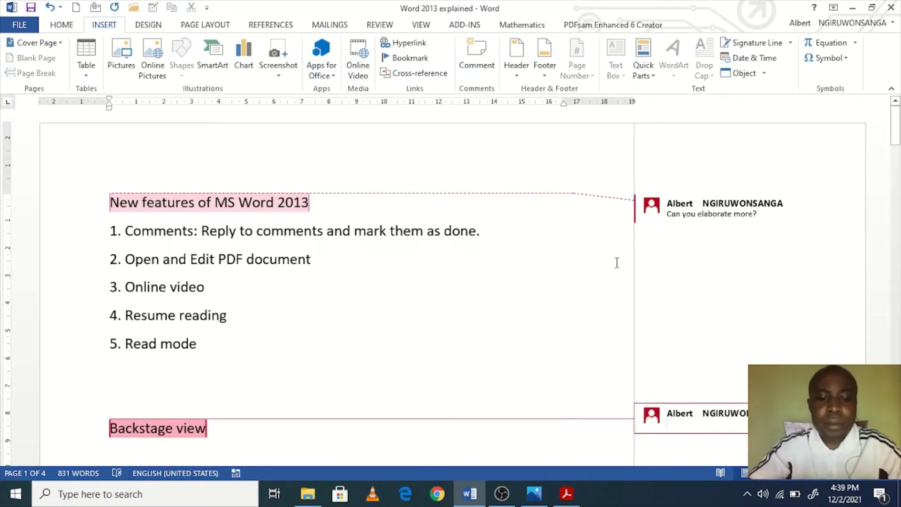
Step: Type 'It contains save, print, export, options, etc.' into the Backstage view comment, checking spelling suggestions
text(It contains save, print,)
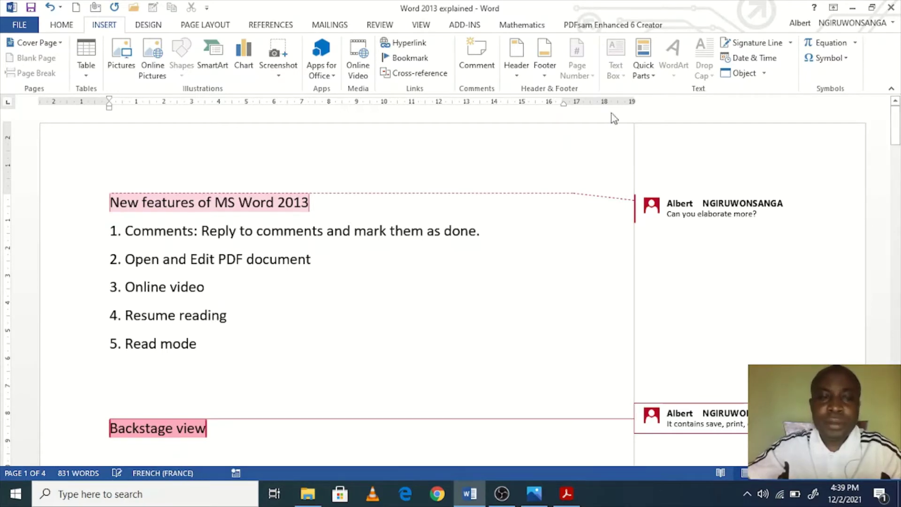
click(226, 230)
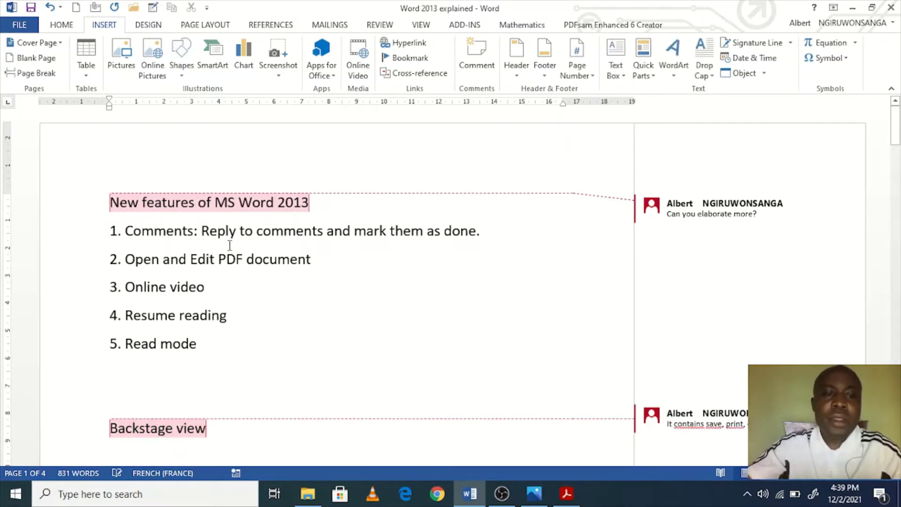
click(699, 423)
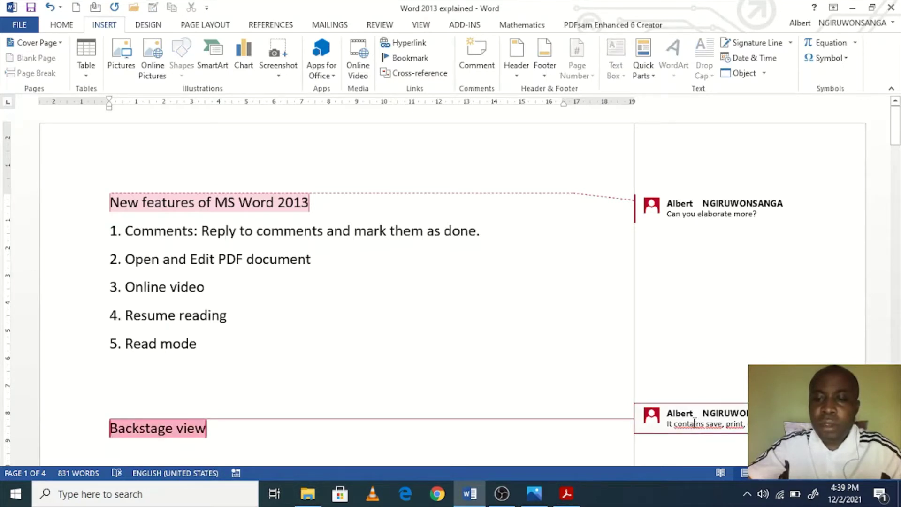
right_click(695, 422)
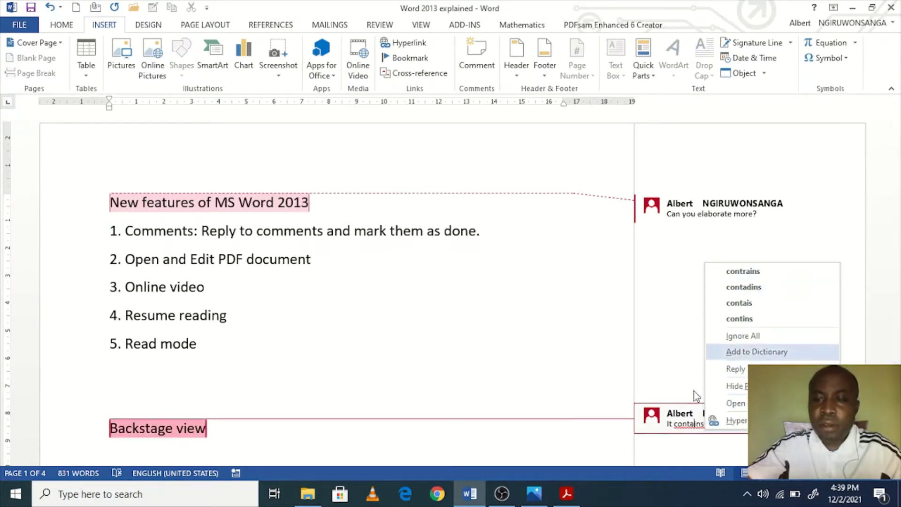
click(685, 424)
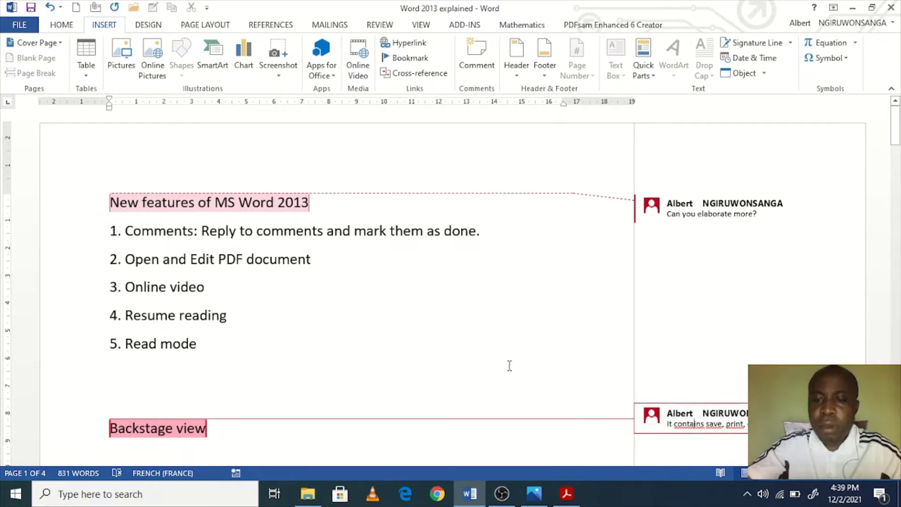
click(298, 288)
mouse_move(740, 214)
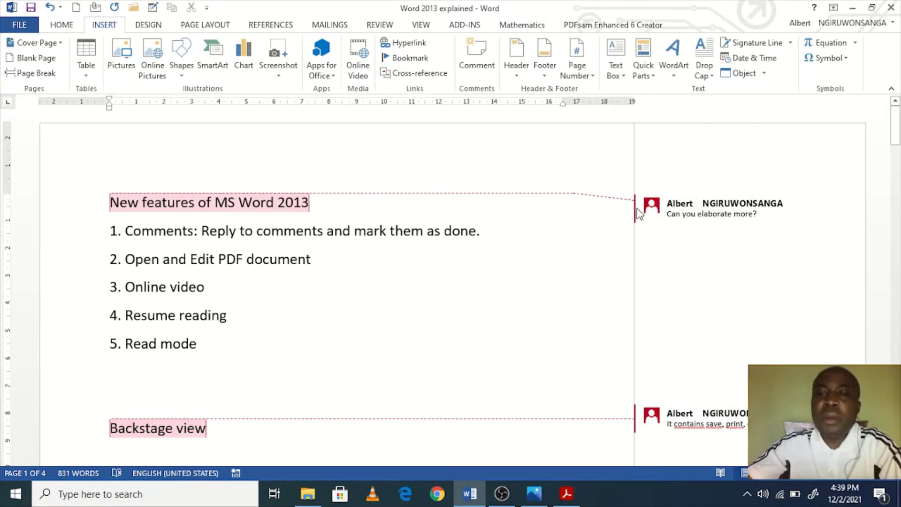
Step: Reply to the title's 'Can you elaborate more?' comment with sample text ending 'df pdf'
right_click(696, 216)
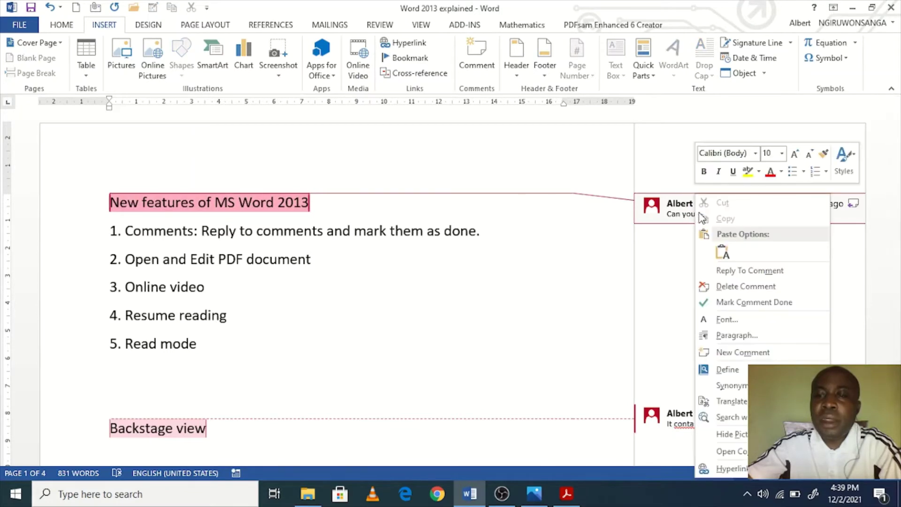
click(746, 271)
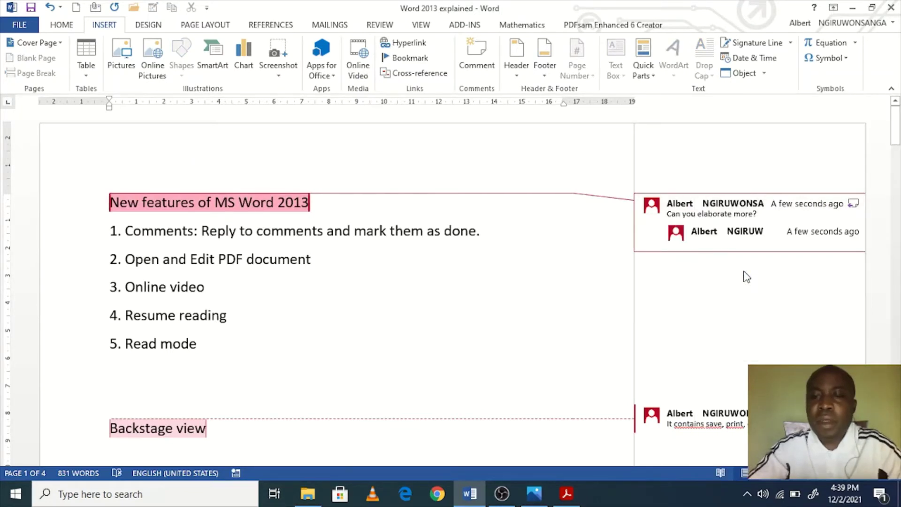
text(lhiof odfjodf dfjodfjo df dfoijiodf)
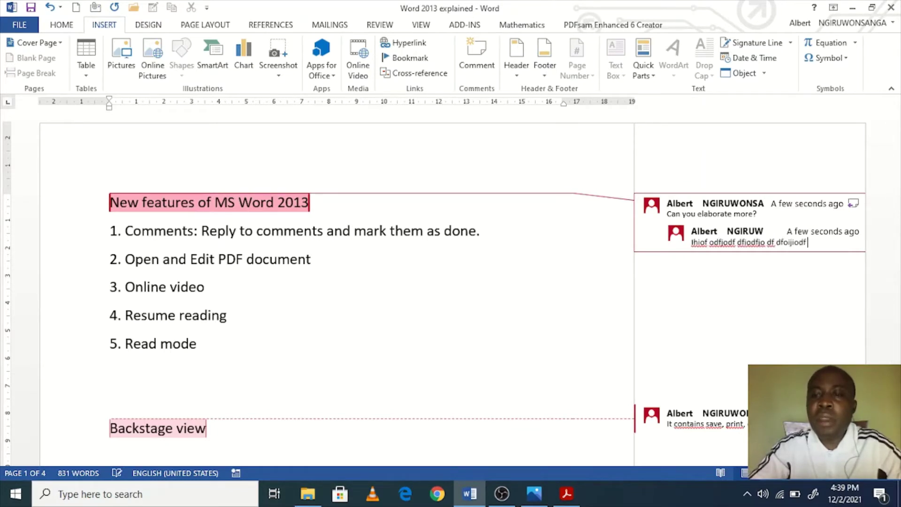
text( df pdf)
click(412, 279)
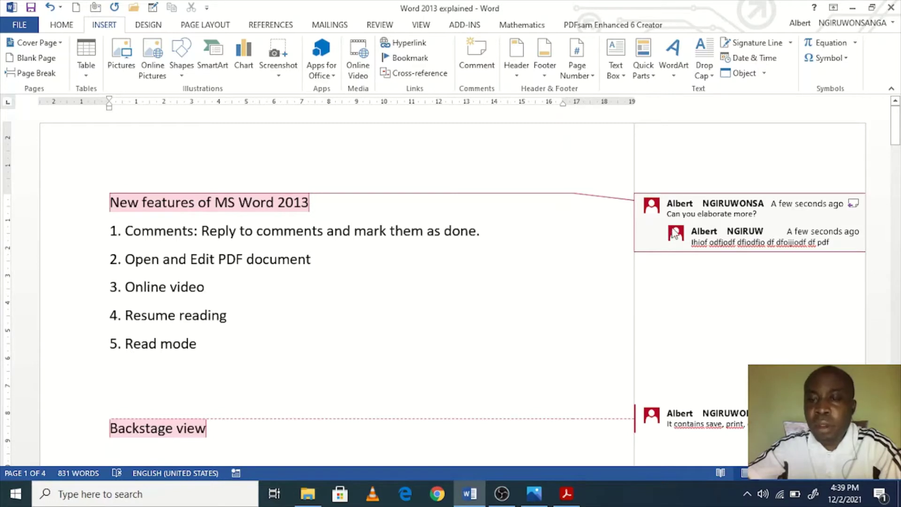
scroll(451, 317, down, 2)
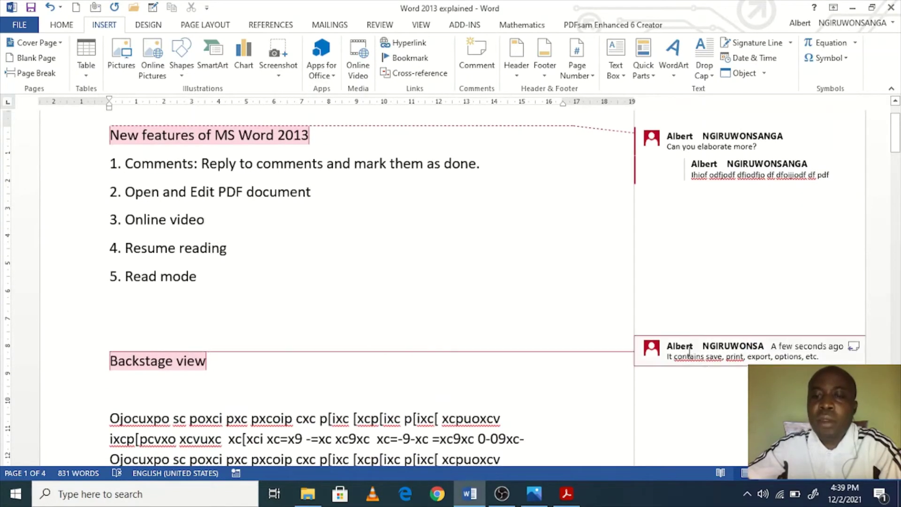
scroll(610, 305, up, 2)
right_click(705, 195)
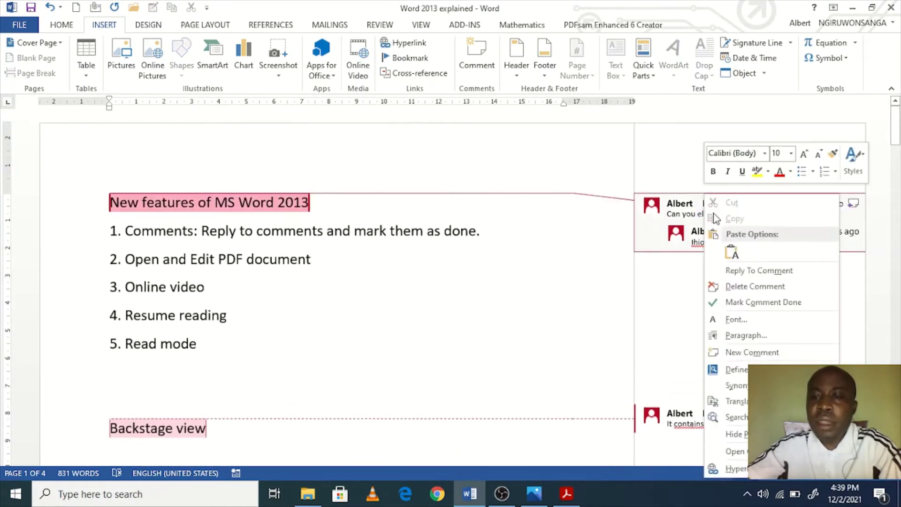
Step: Mark the title comment as done and bring up the Review tab's comment tools
click(768, 306)
click(424, 263)
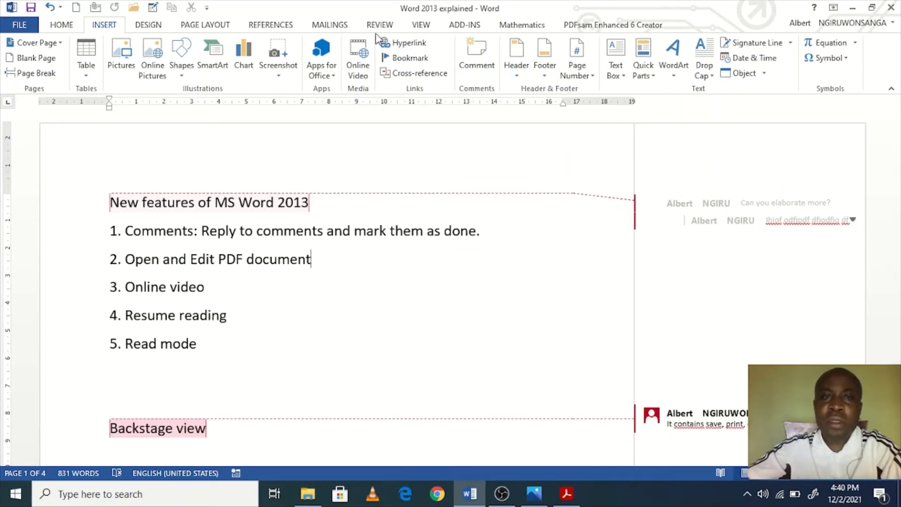
click(283, 25)
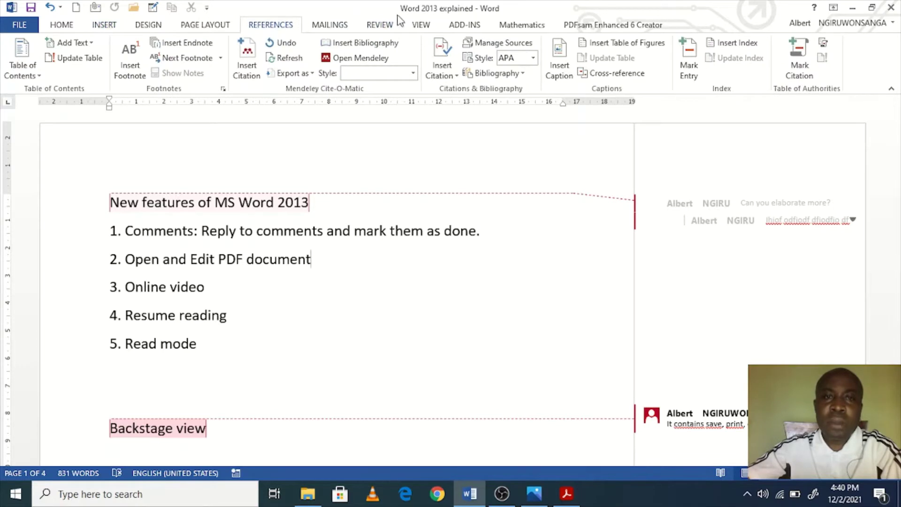
click(391, 29)
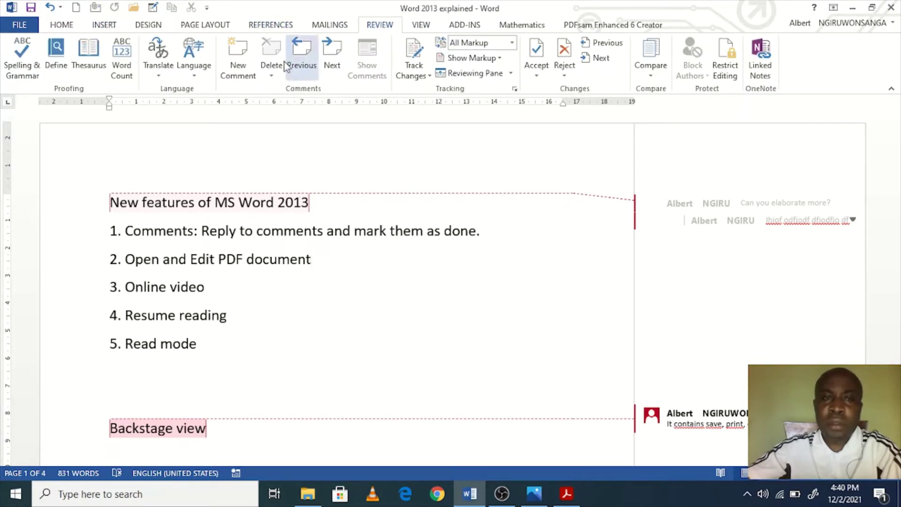
click(271, 75)
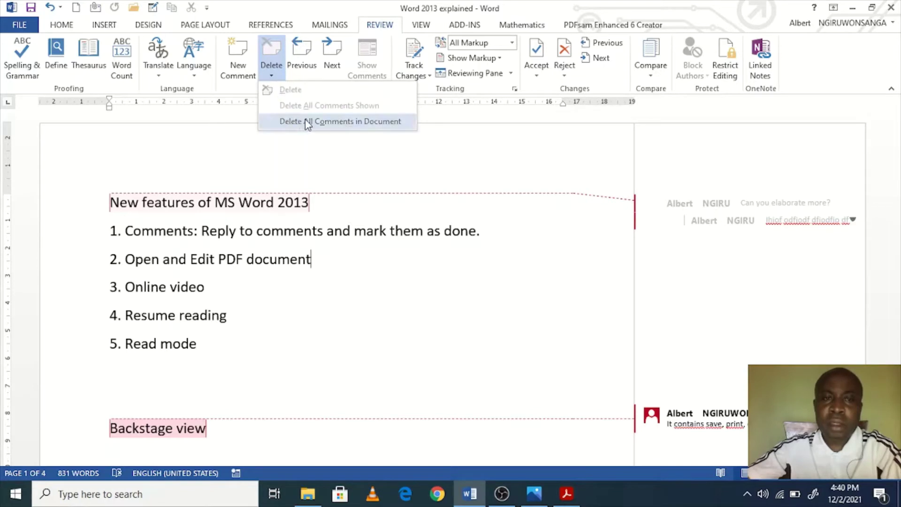
Step: Delete the selected reply comment, then use Delete All Comments in Document
click(584, 261)
click(707, 220)
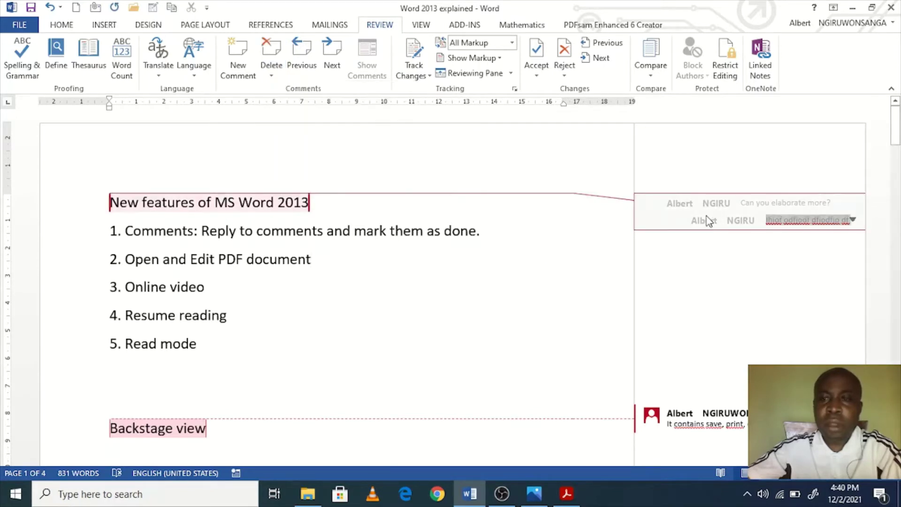
click(272, 76)
click(300, 94)
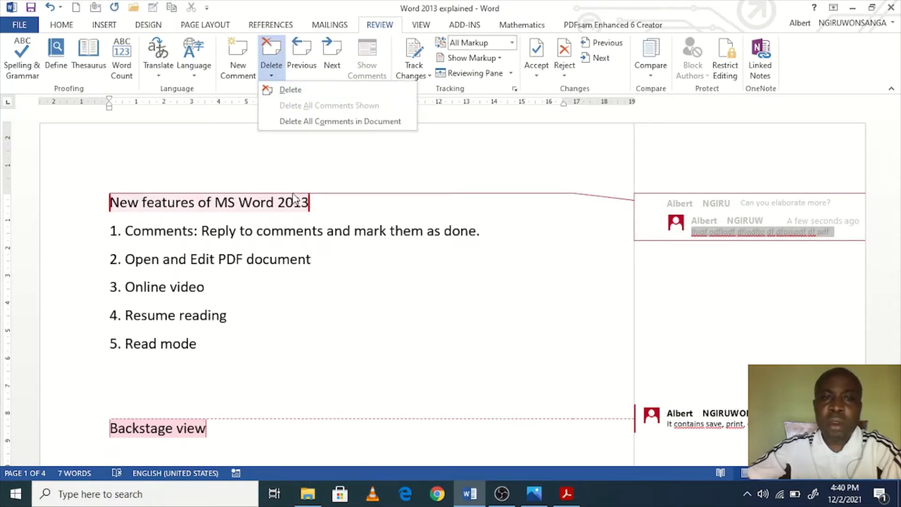
click(273, 75)
click(286, 121)
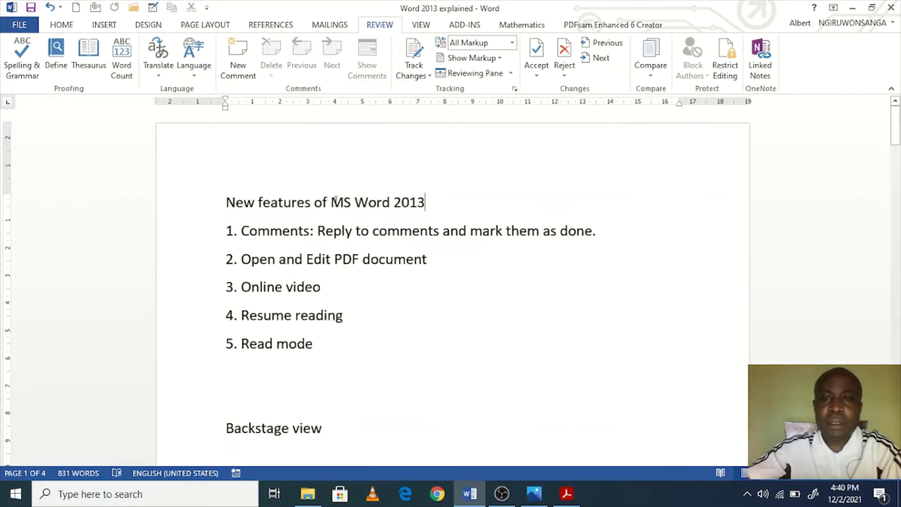
Step: Bold the line '1. Comments: Reply to comments and mark them as done.'
click(414, 261)
drag(612, 230, 206, 225)
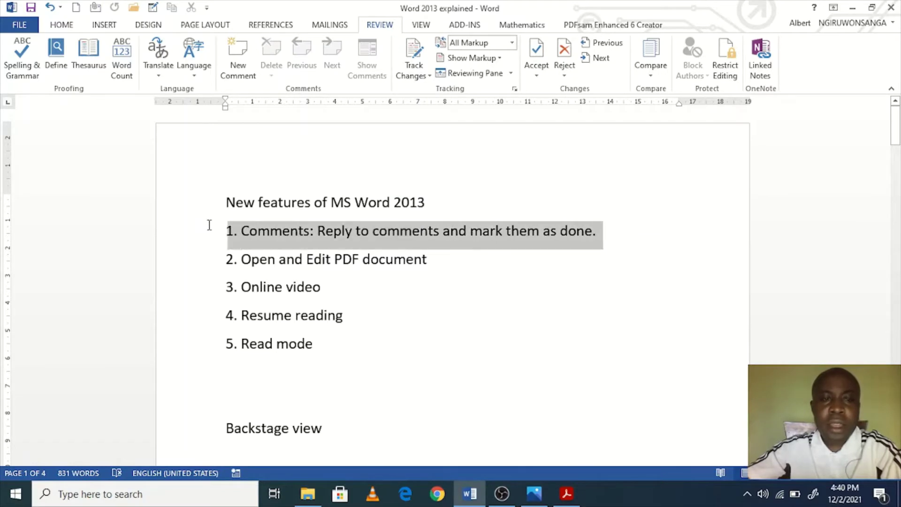
right_click(238, 233)
click(247, 209)
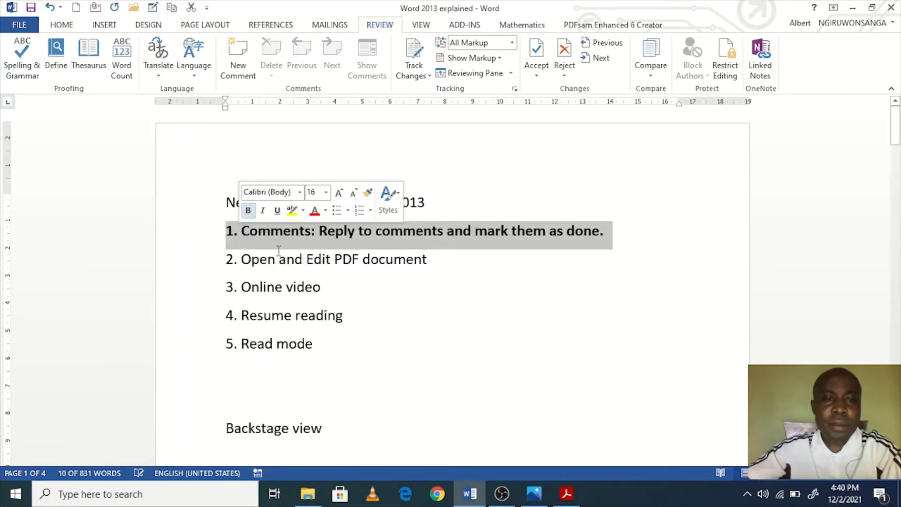
click(342, 262)
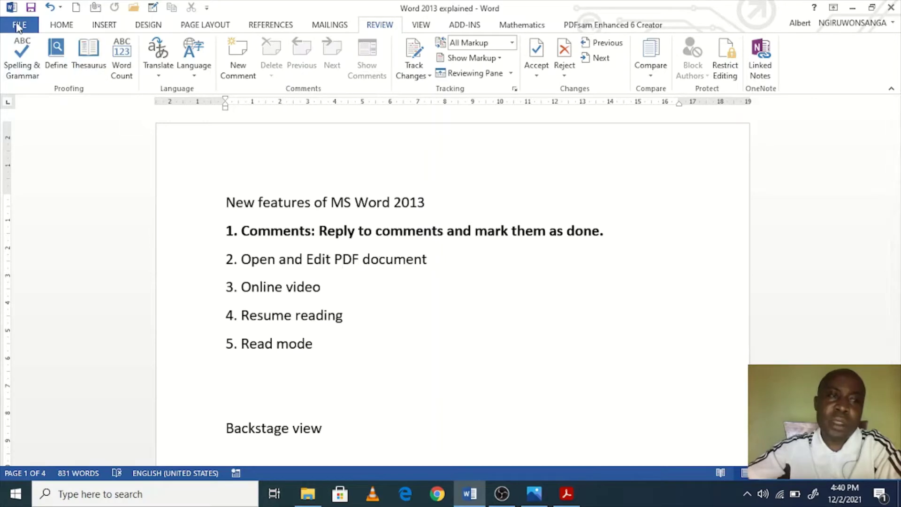
click(18, 25)
Step: Export the document as the PDF 'Word 2013 explained' into the Desktop's WORD folder
click(29, 233)
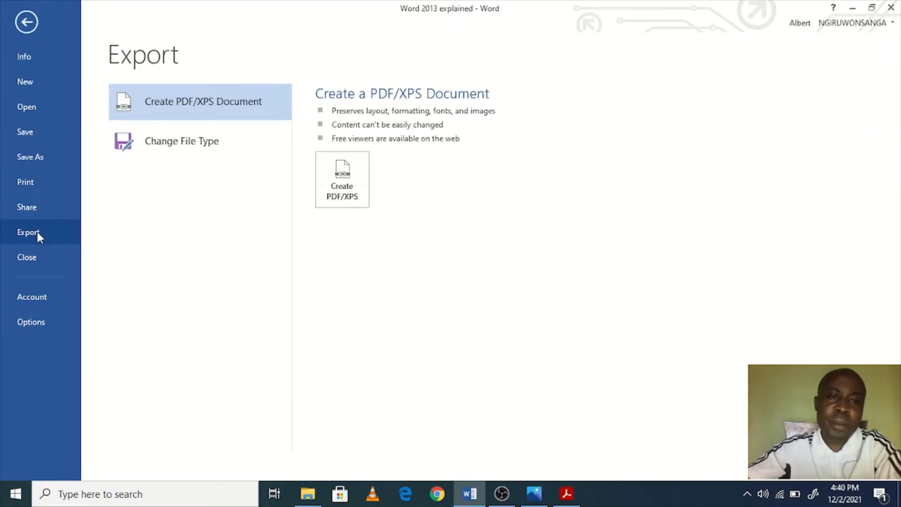
click(345, 181)
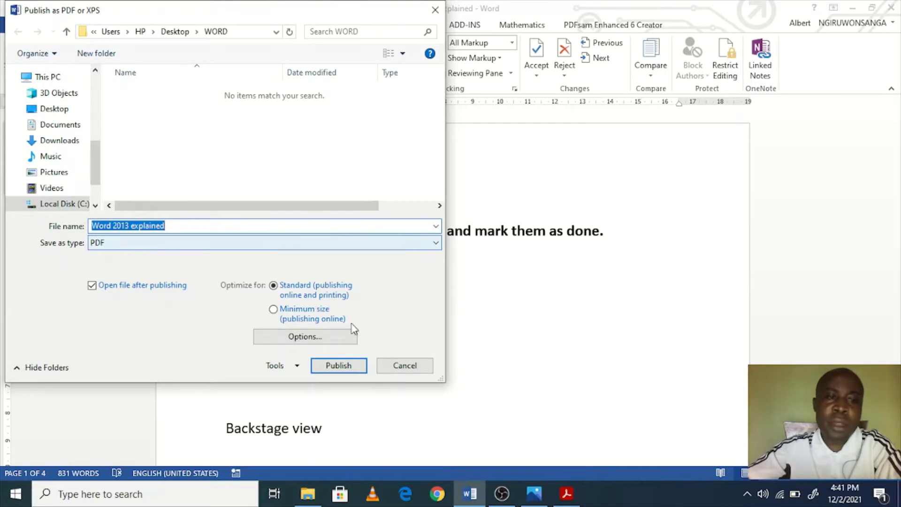
click(337, 364)
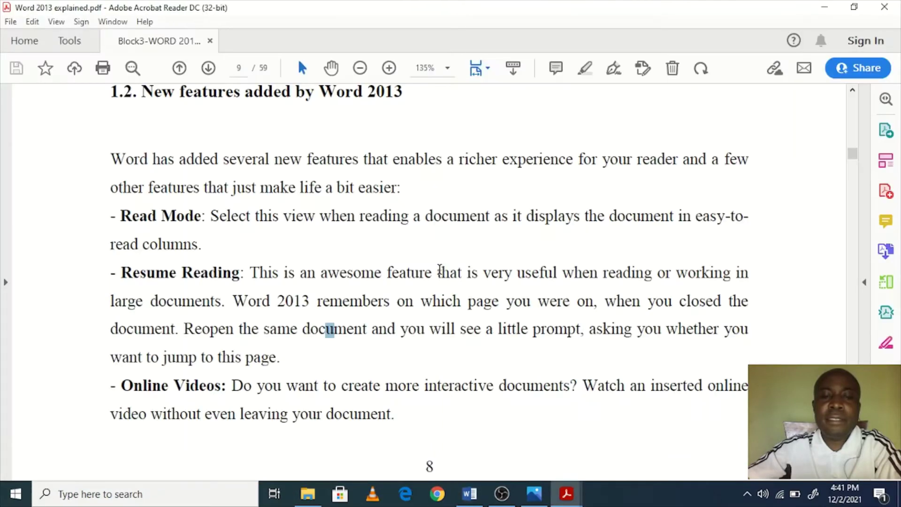
Step: Close Acrobat Reader and all its PDF tabs, then close the Word window
scroll(347, 320, down, 12)
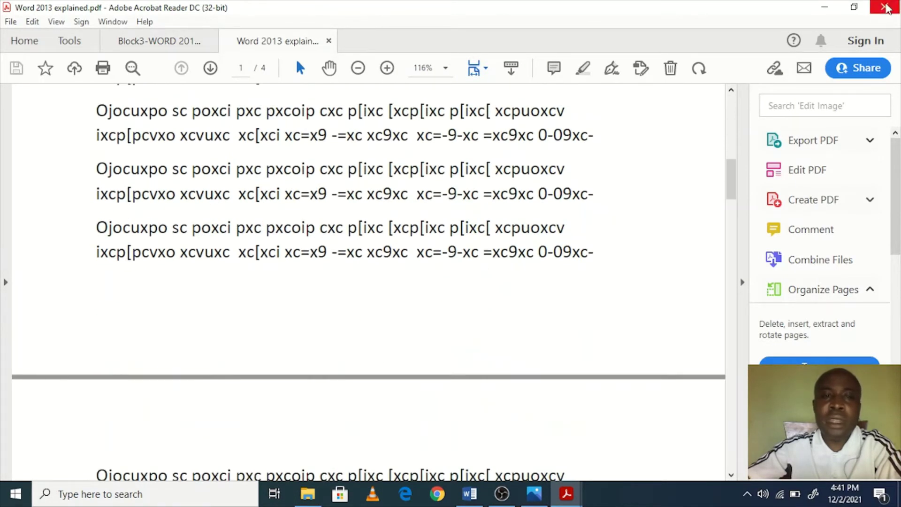
click(887, 8)
click(378, 271)
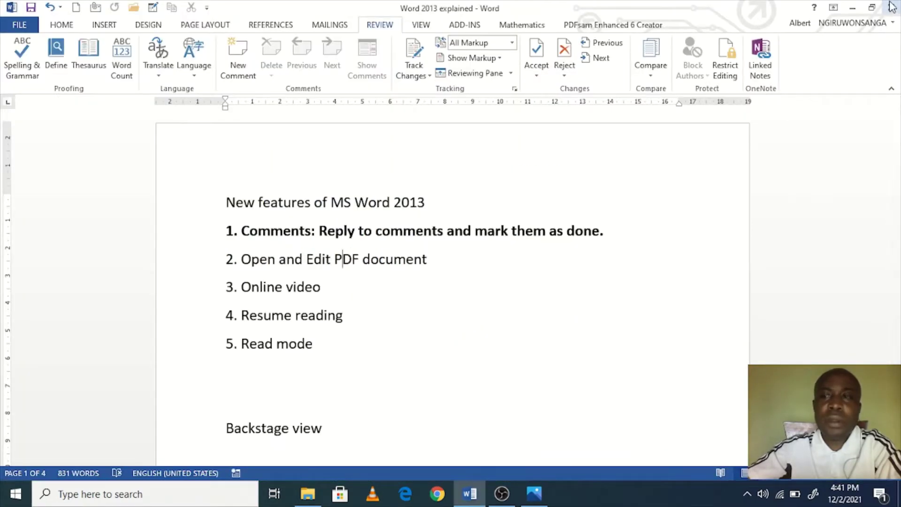
click(890, 8)
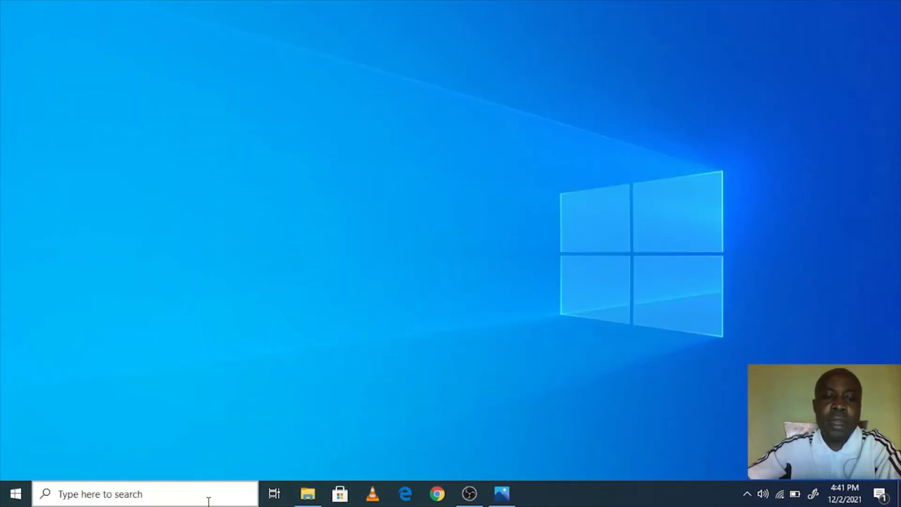
Step: Open File Explorer and go to the WORD folder on the Desktop
click(211, 499)
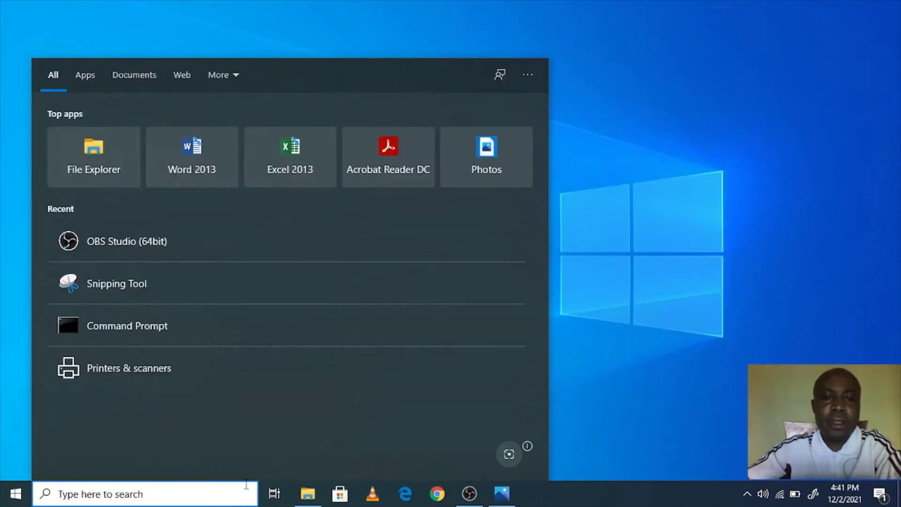
click(639, 359)
click(315, 488)
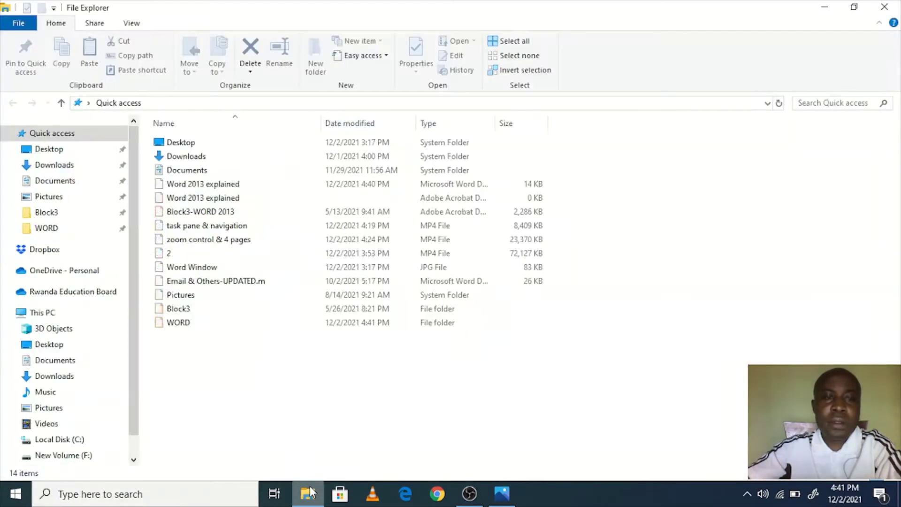
click(49, 148)
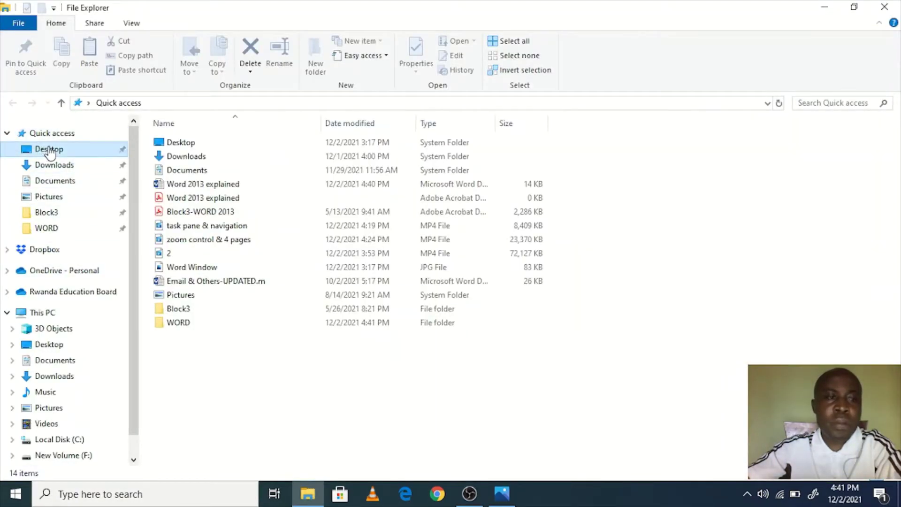
click(202, 175)
double_click(181, 337)
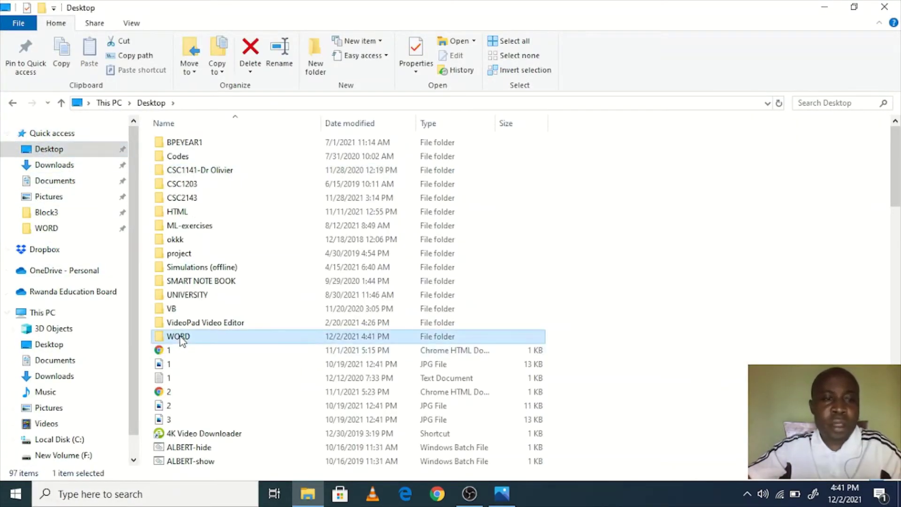
Step: Open the 'Word 2013 explained' PDF with Word (desktop)
click(210, 160)
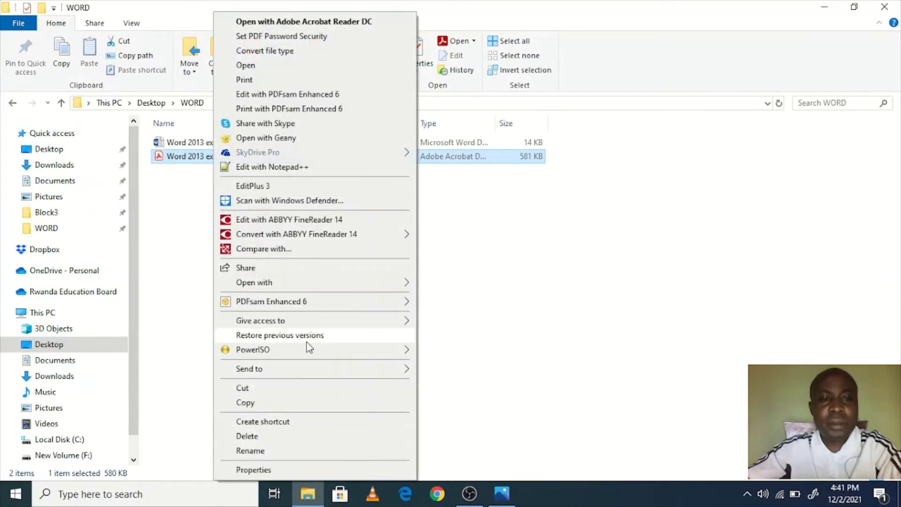
mouse_move(348, 278)
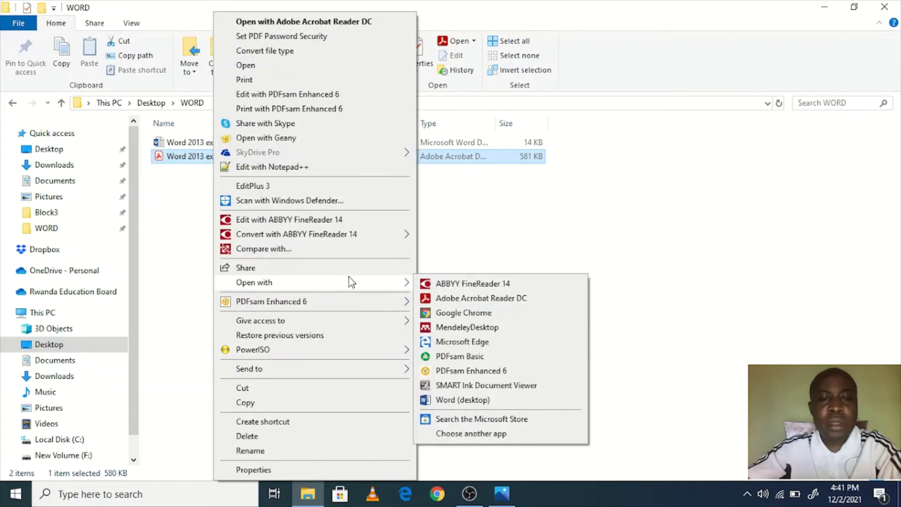
click(473, 400)
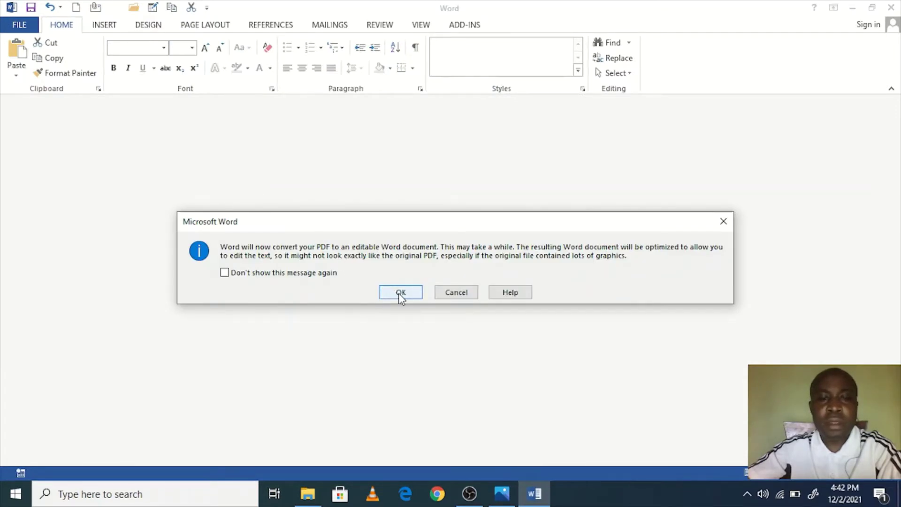
Step: Accept converting the PDF into an editable Word document and scroll through the text
click(400, 293)
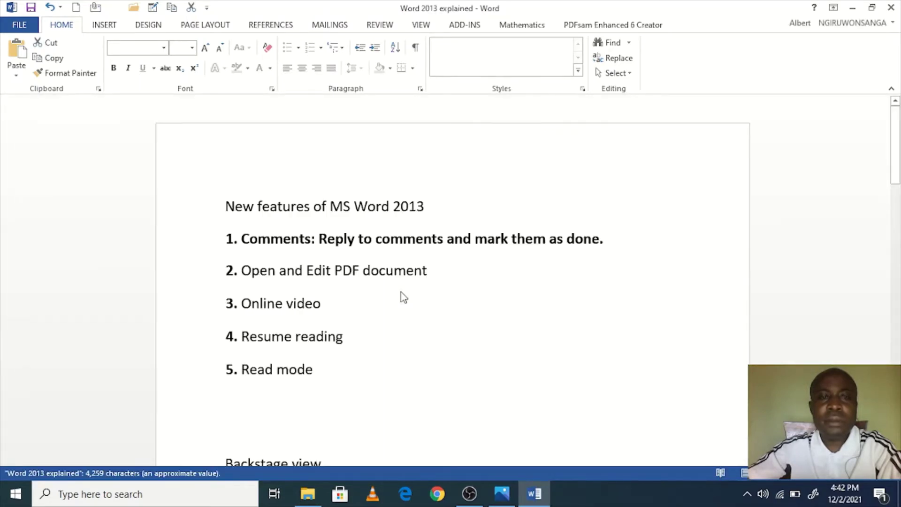
click(376, 271)
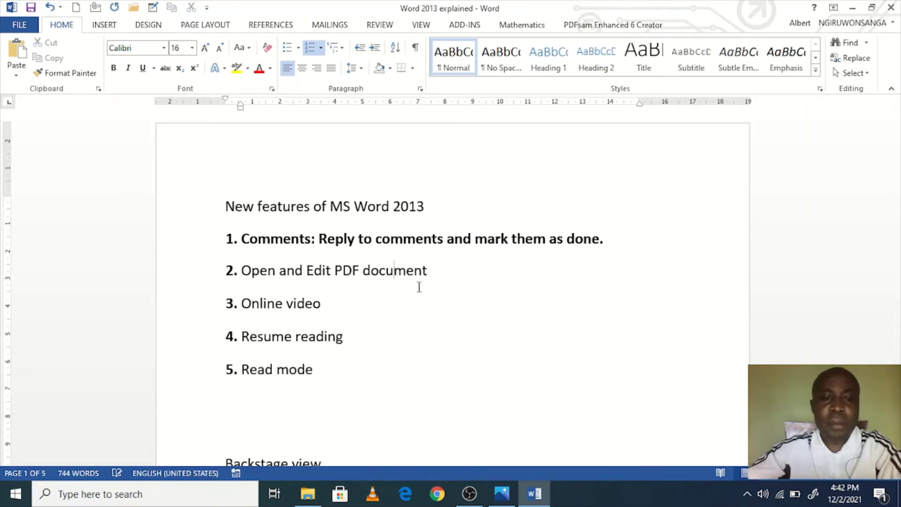
scroll(419, 287, down, 2)
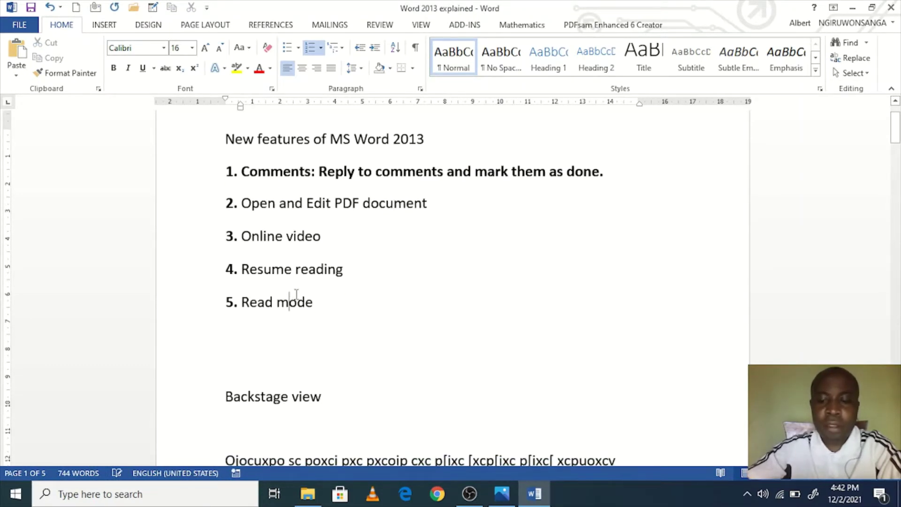
text(o)
scroll(505, 401, down, 4)
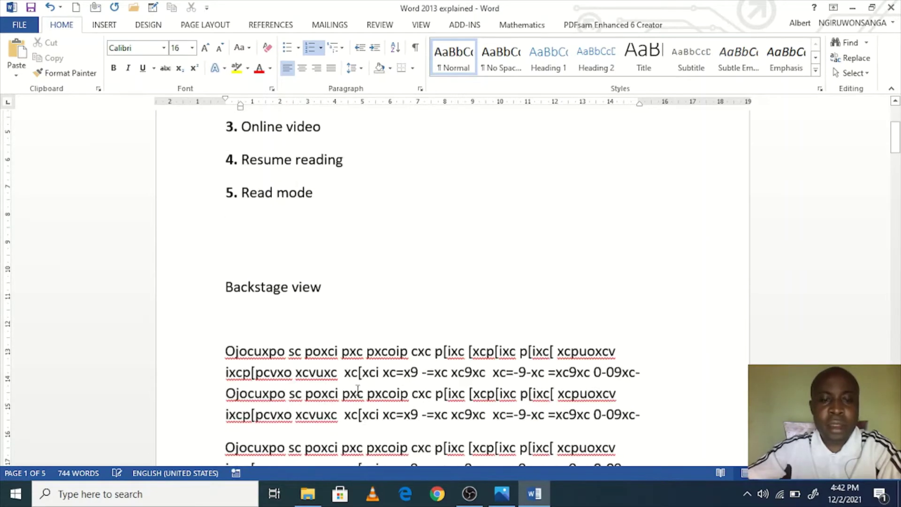
Step: Type a line of sample words into the fourth body line, then bring up Save As with F12
click(505, 401)
text(klioj fiodf dfioj df df )
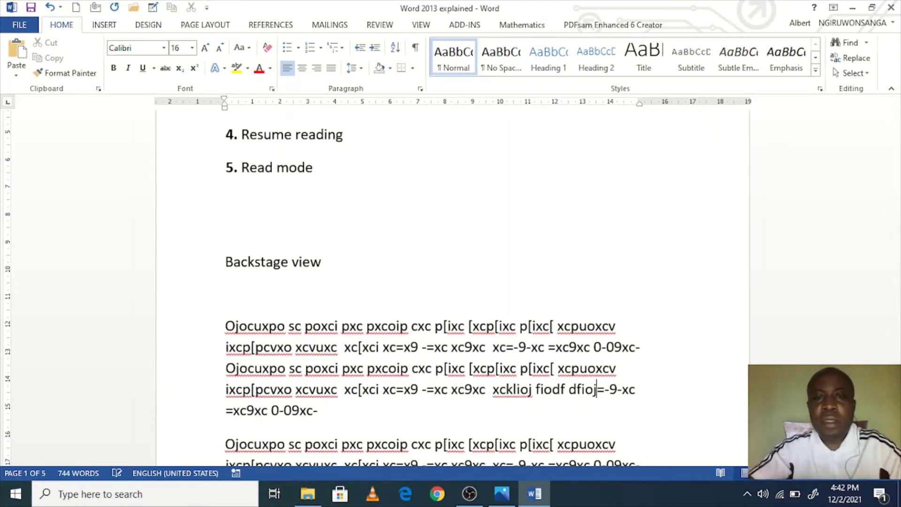
text(dpfou dfouipfod dfpoidf  dfpodfu odpf df)
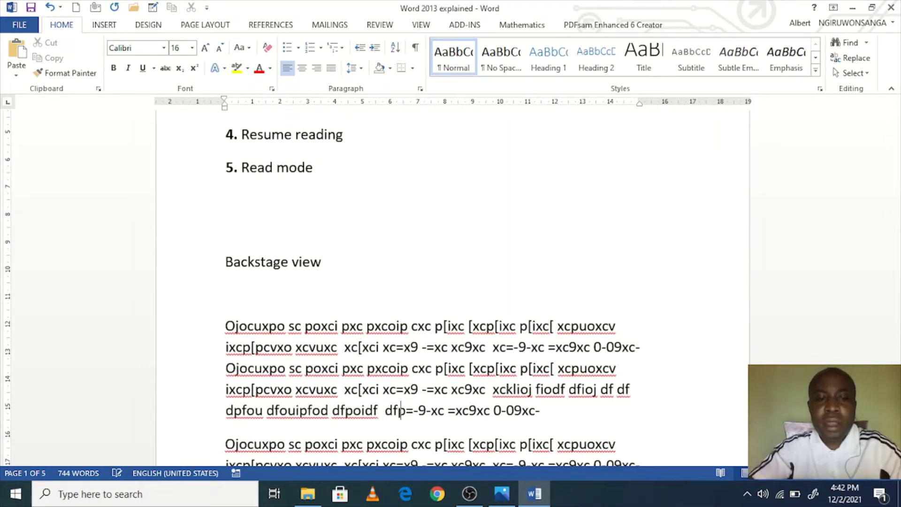
text(fuodf dfpuodf dfdf dfuiodf d)
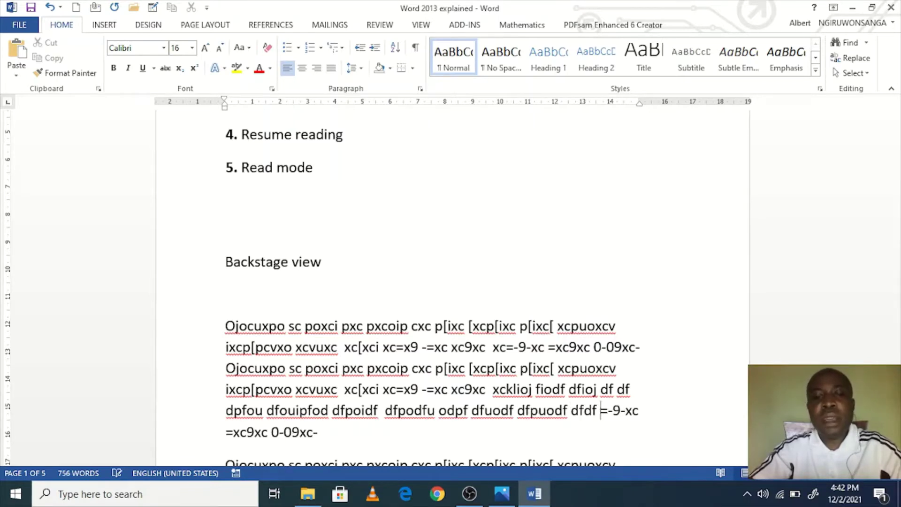
text(fuiodf odf dfpuodf df dfpuodf)
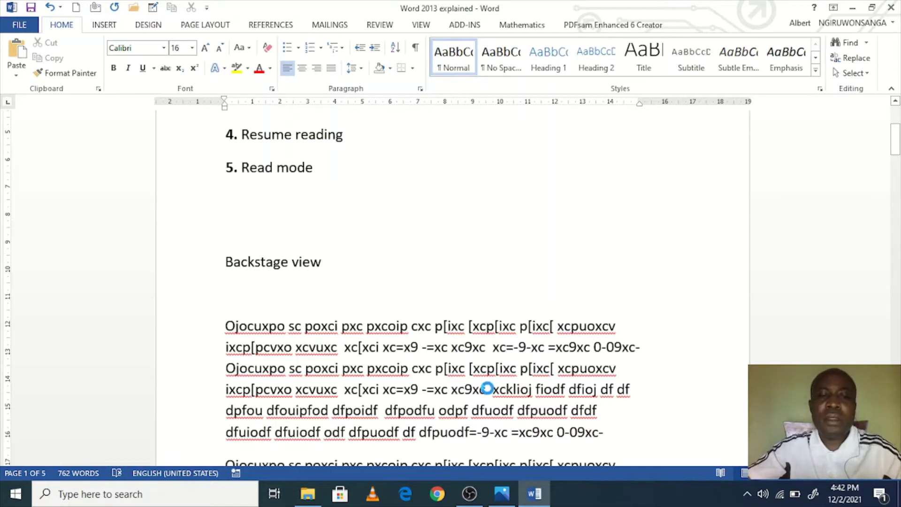
key(F12)
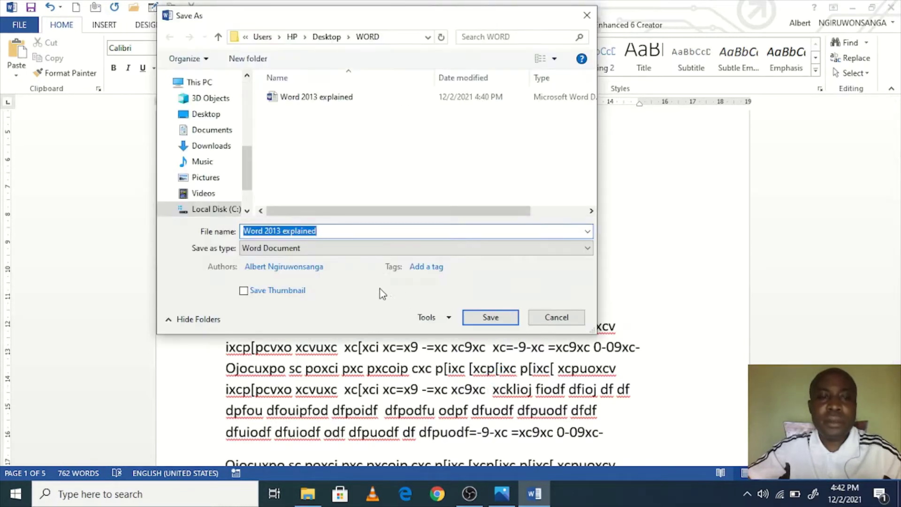
Step: Save the converted file as 'Word 2013 explained-Edited' in the WORD folder, then close Word
click(488, 318)
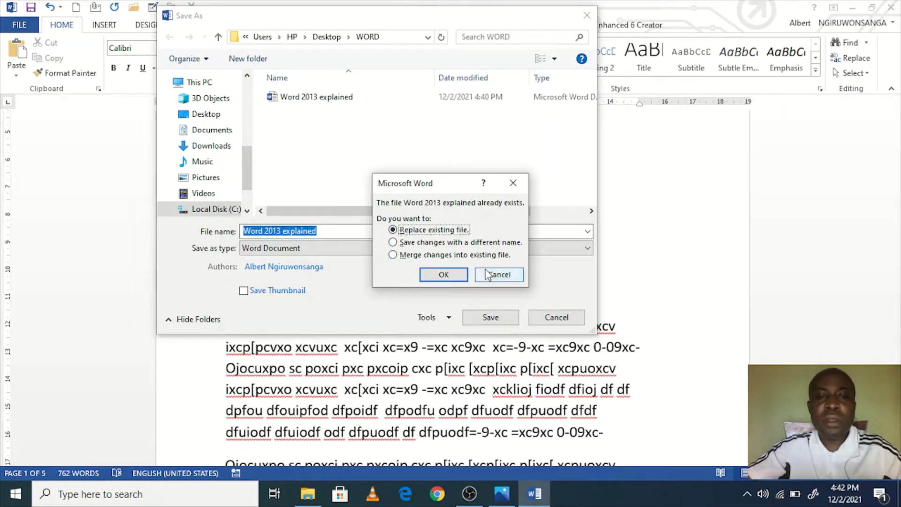
click(499, 274)
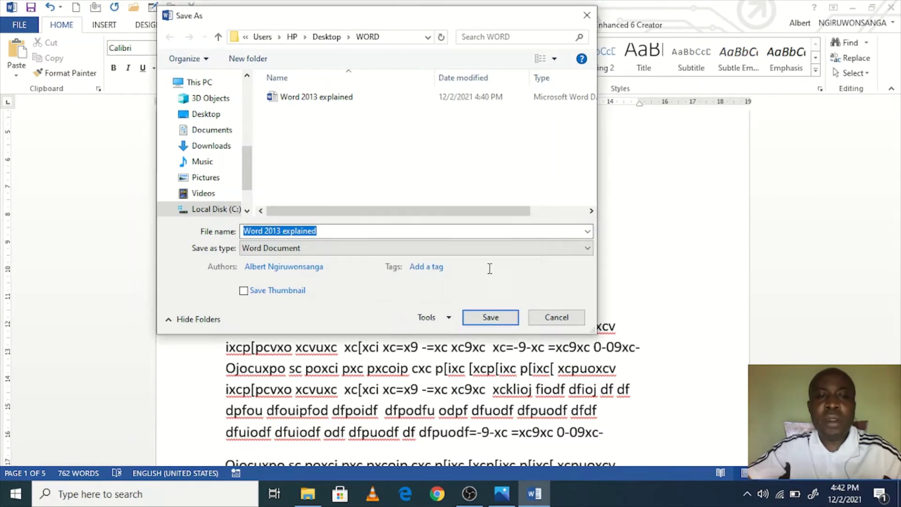
click(382, 234)
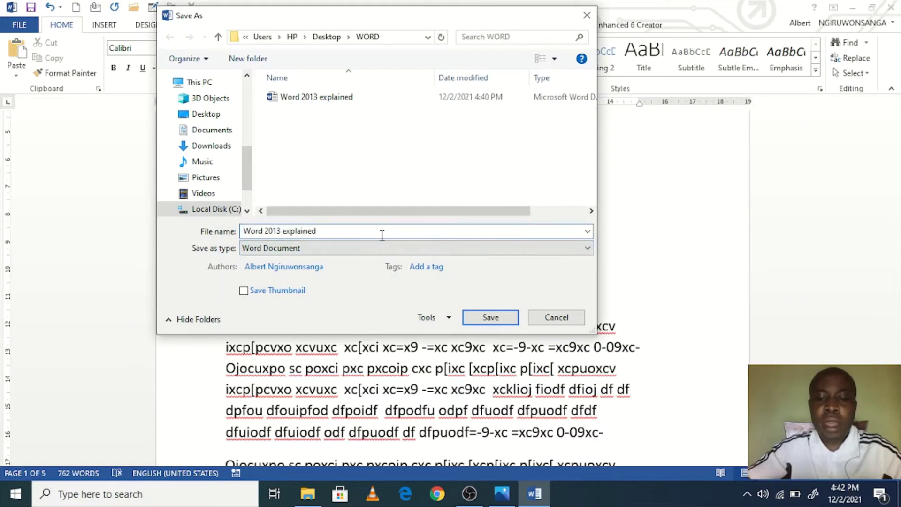
text(-Edited)
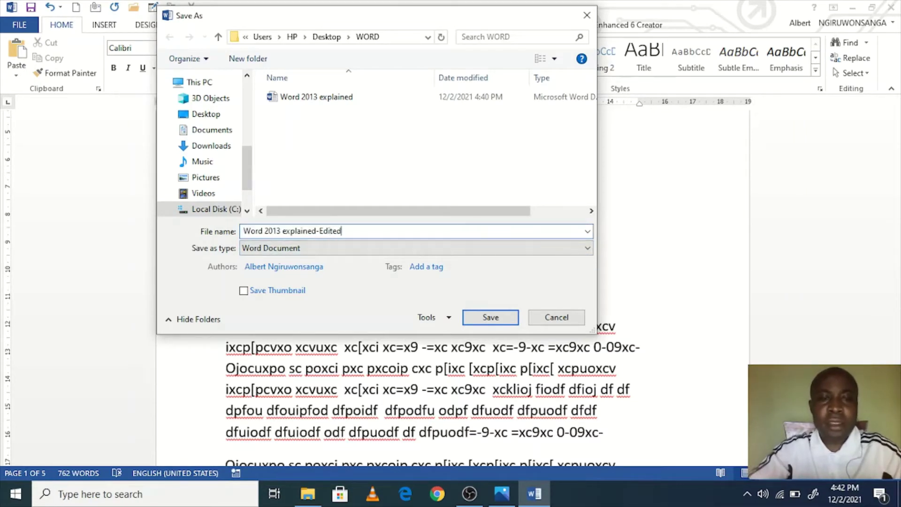
click(498, 317)
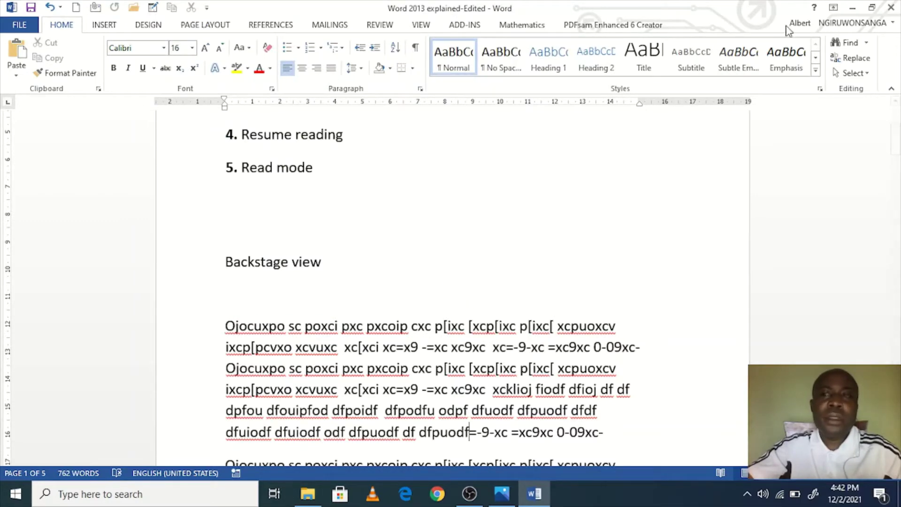
click(892, 8)
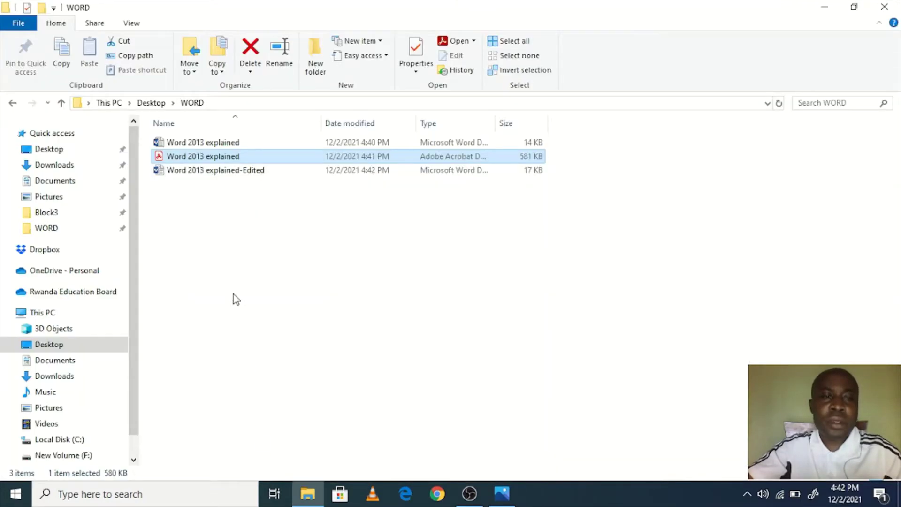
Step: Open the original 'Word 2013 explained' .docx from the WORD folder
double_click(225, 143)
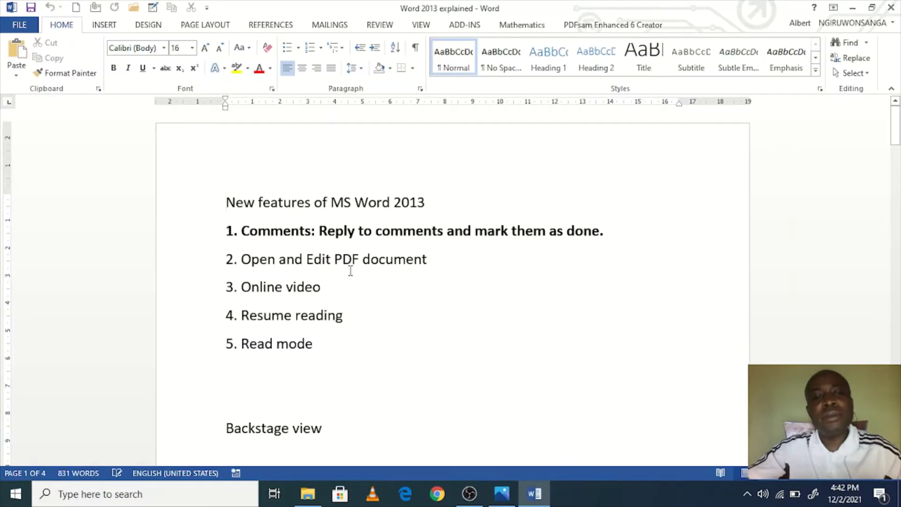
Step: Bold list items 2 'Open and Edit PDF document' and 3 'Online video'
click(190, 259)
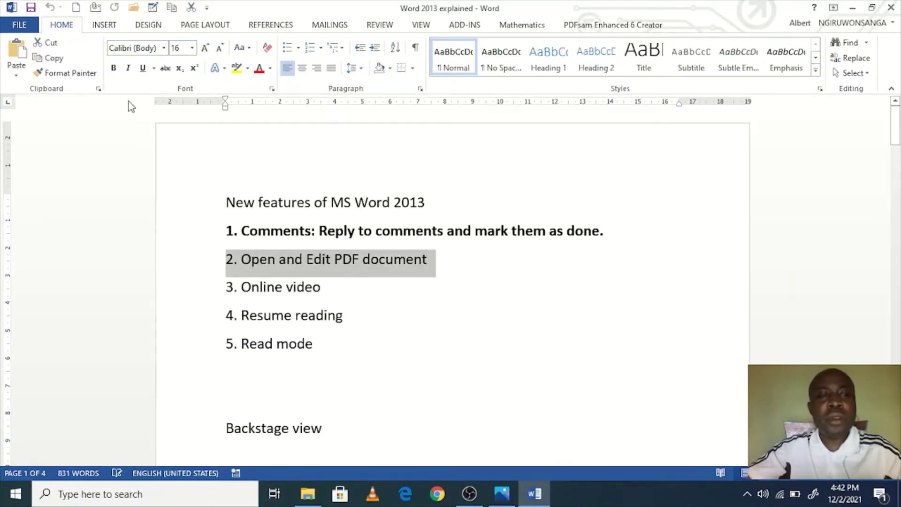
click(113, 68)
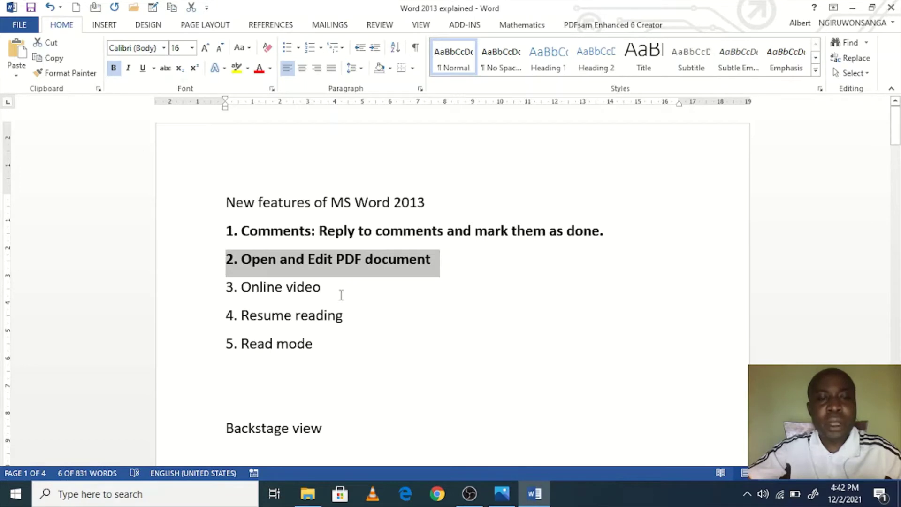
drag(348, 285, 208, 290)
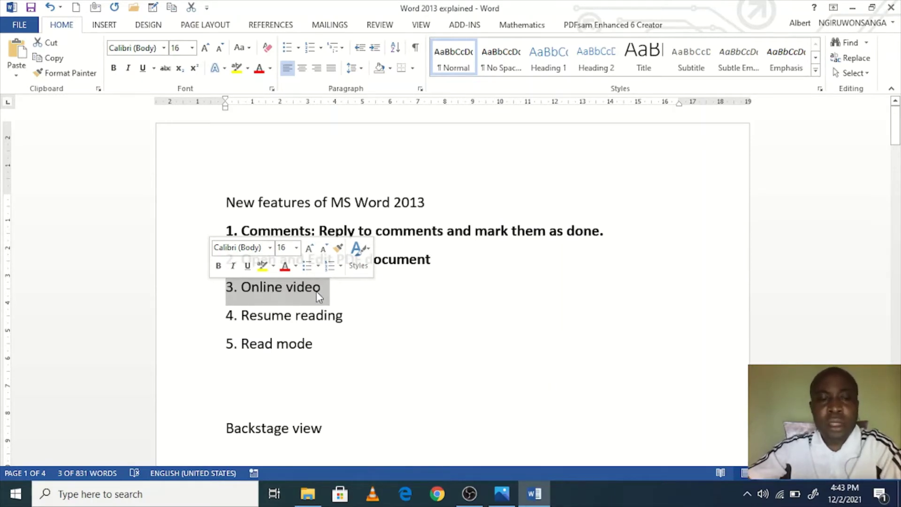
click(218, 266)
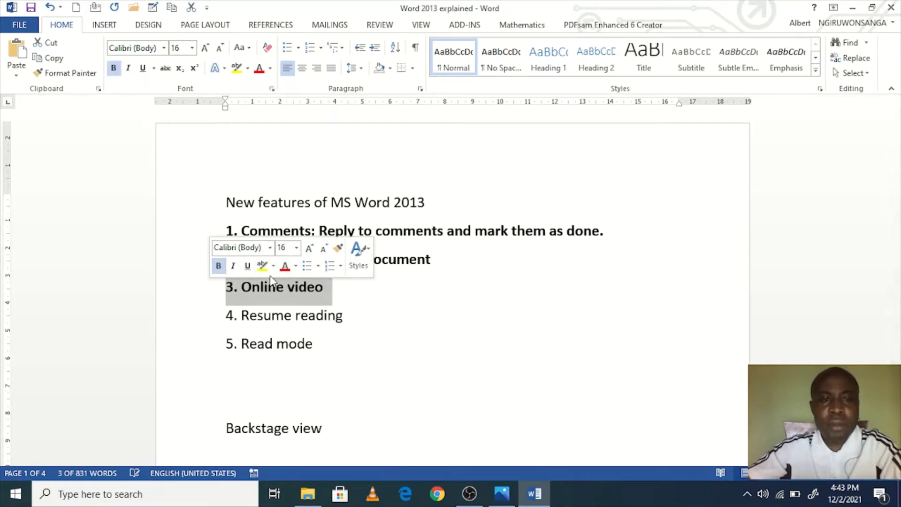
click(332, 273)
click(113, 27)
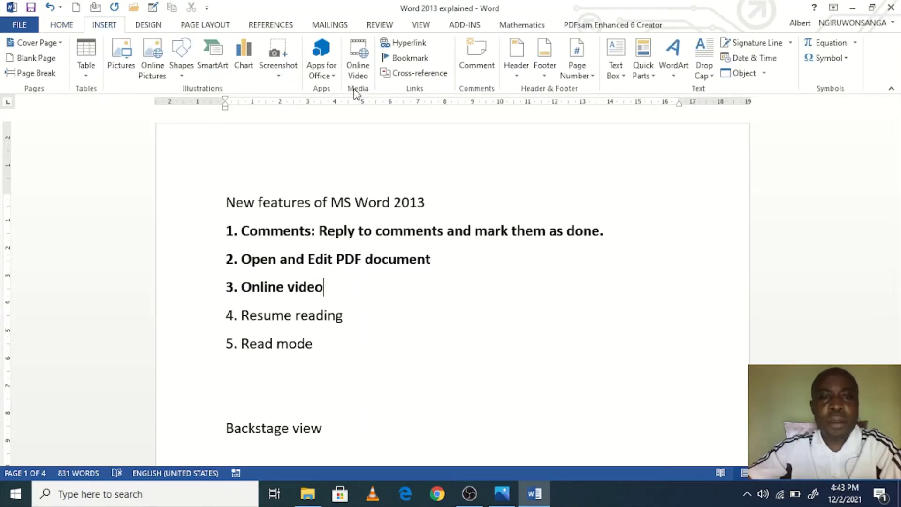
Step: Search YouTube for 'technology' and insert the WSJ military drone video after 'Online video'
click(361, 68)
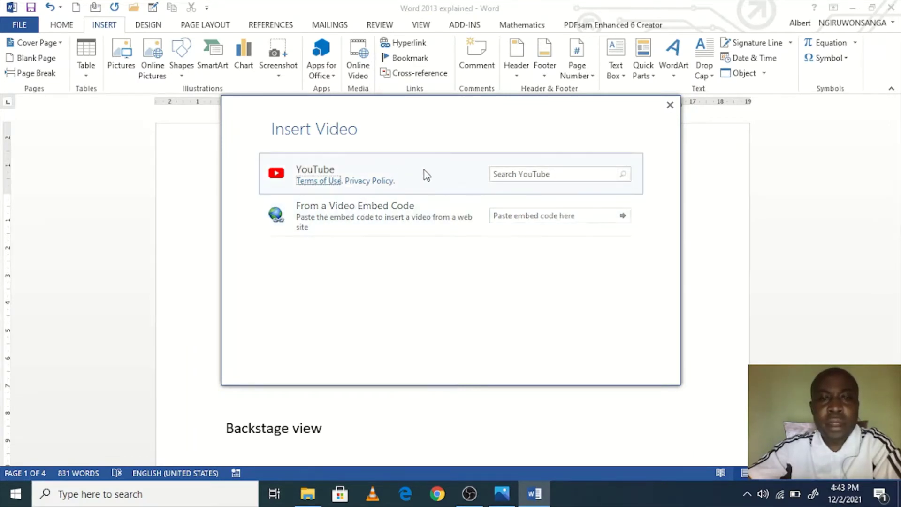
click(331, 171)
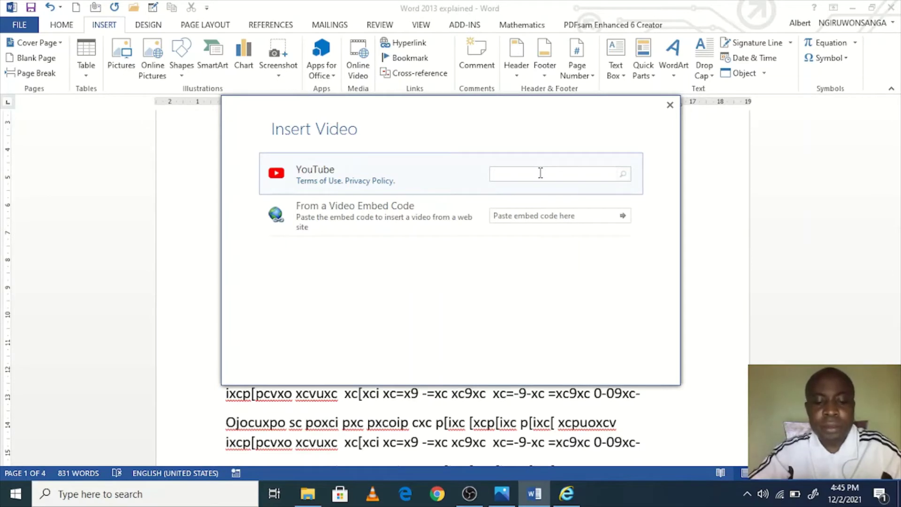
text(techno)
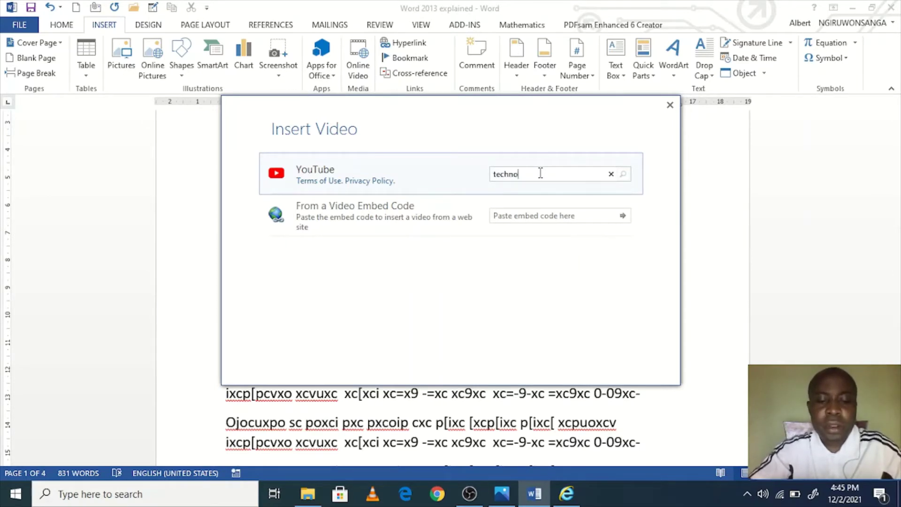
text(logy)
key(Return)
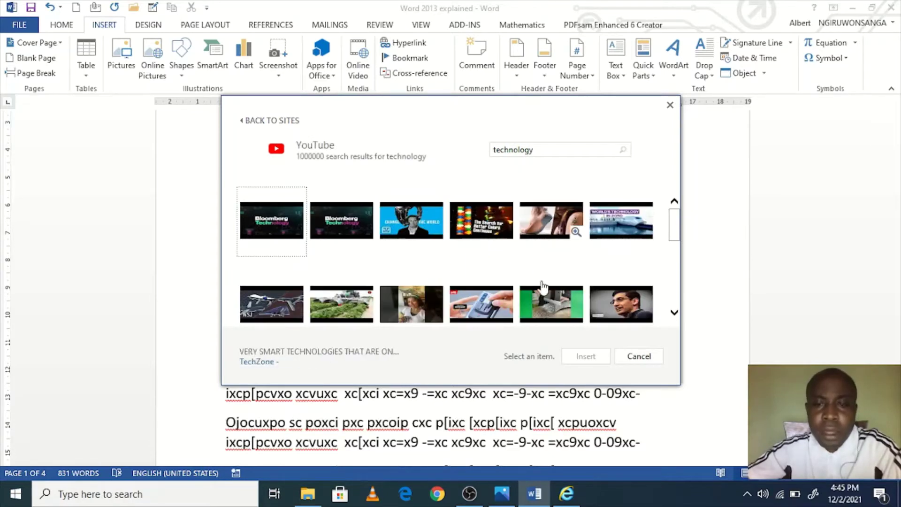
scroll(558, 305, down, 2)
scroll(585, 293, down, 2)
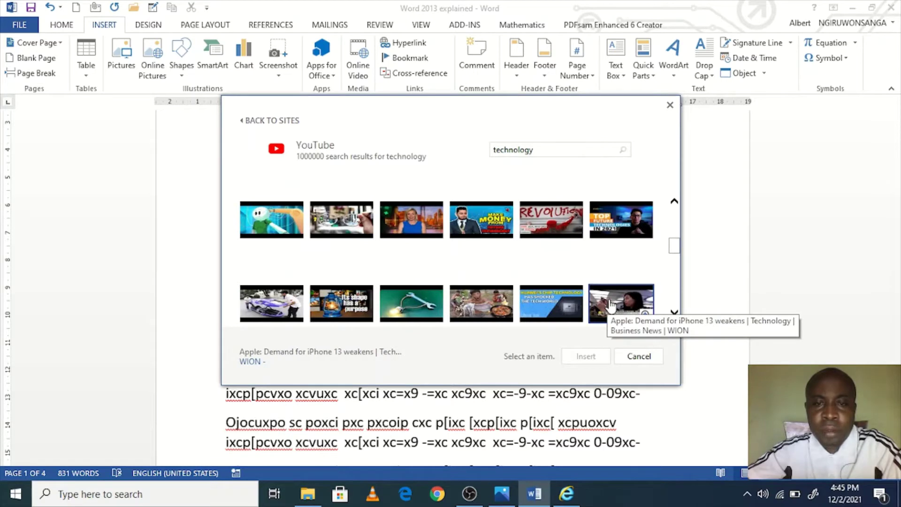
scroll(610, 305, down, 3)
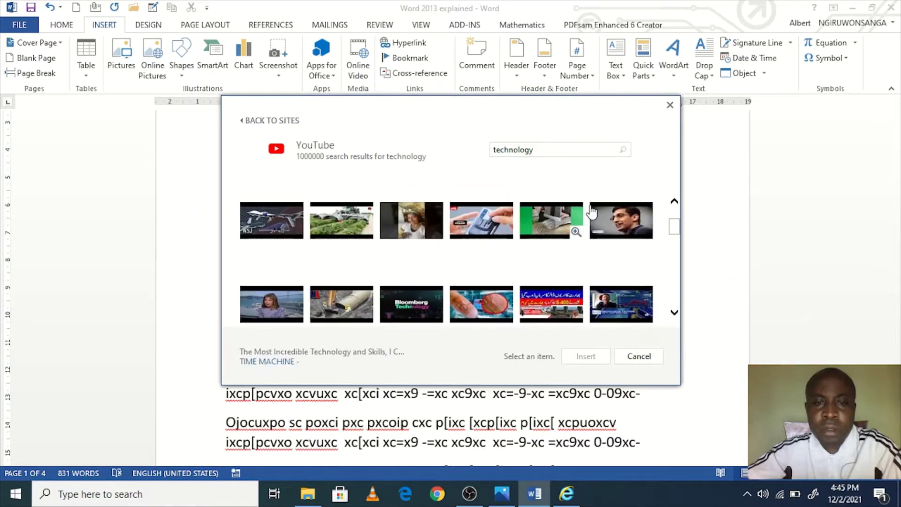
scroll(610, 265, up, 1)
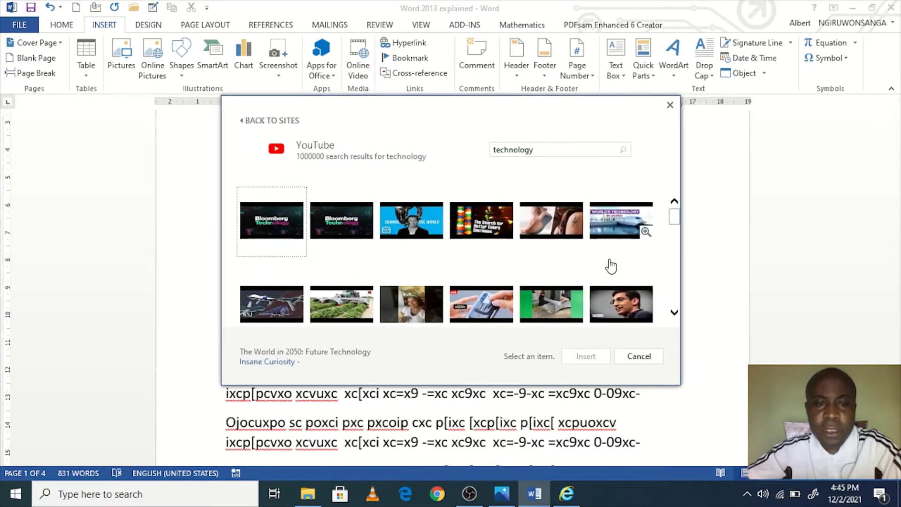
double_click(267, 304)
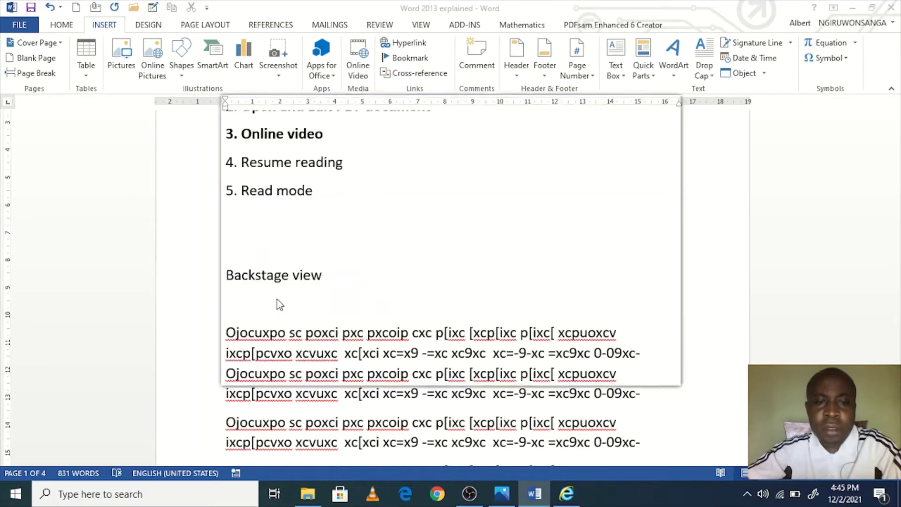
Step: Play the embedded WSJ drone video inside the document
click(499, 256)
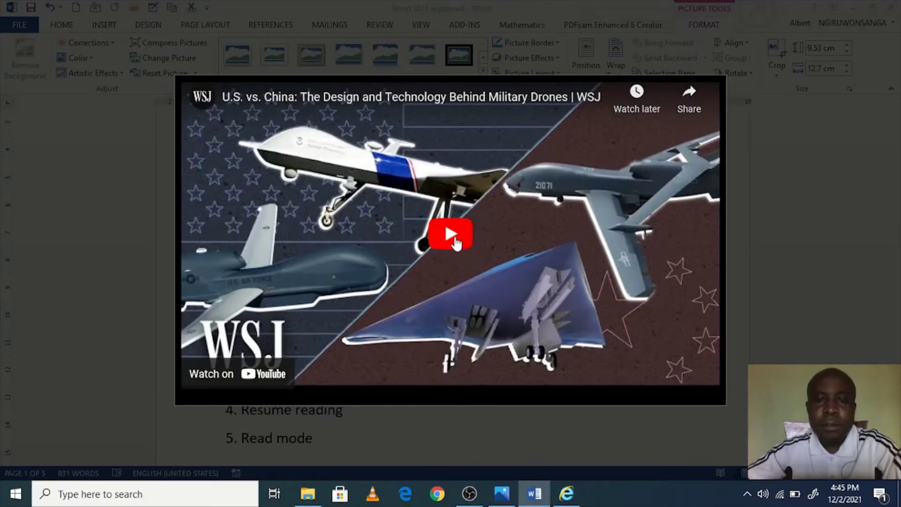
click(455, 238)
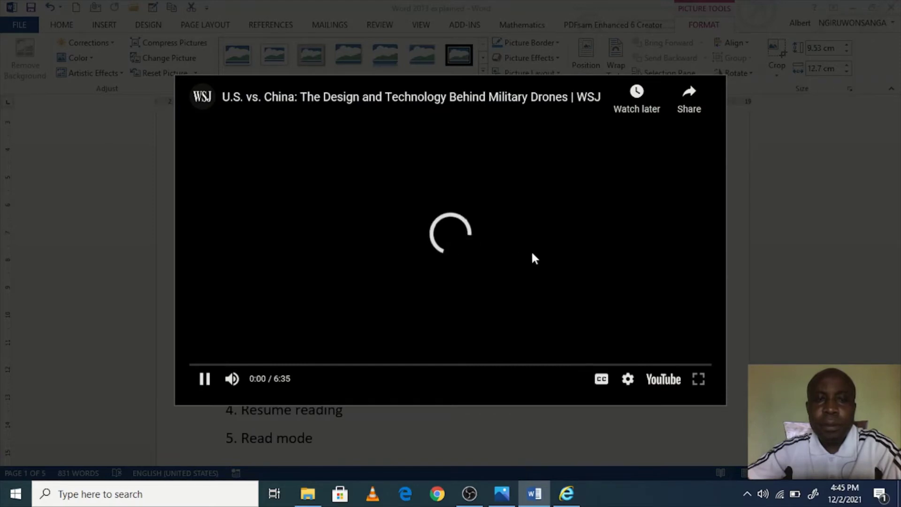
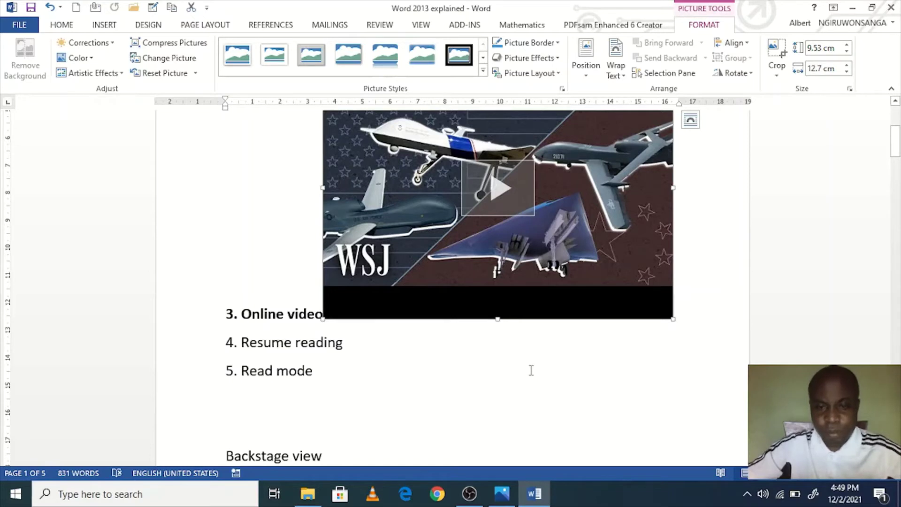
Step: Delete the embedded online video and select the line '4. Resume reading'
scroll(502, 380, up, 2)
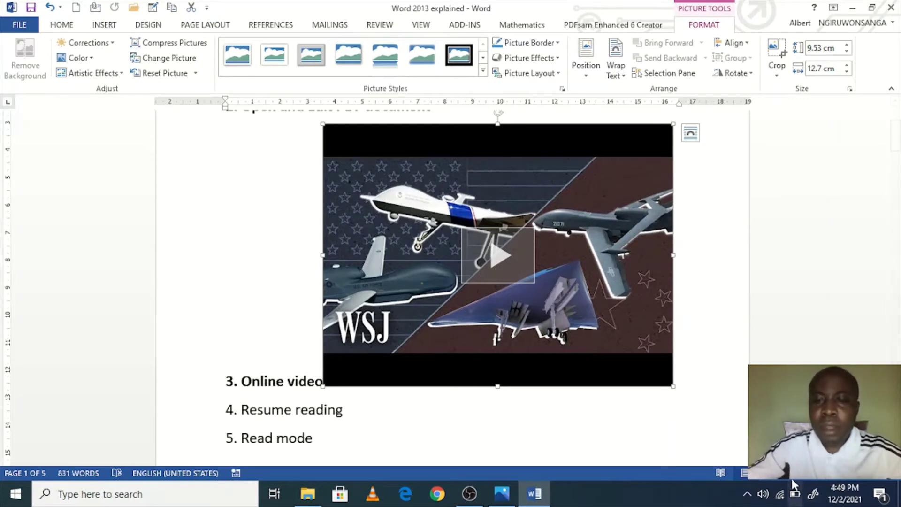
key(Delete)
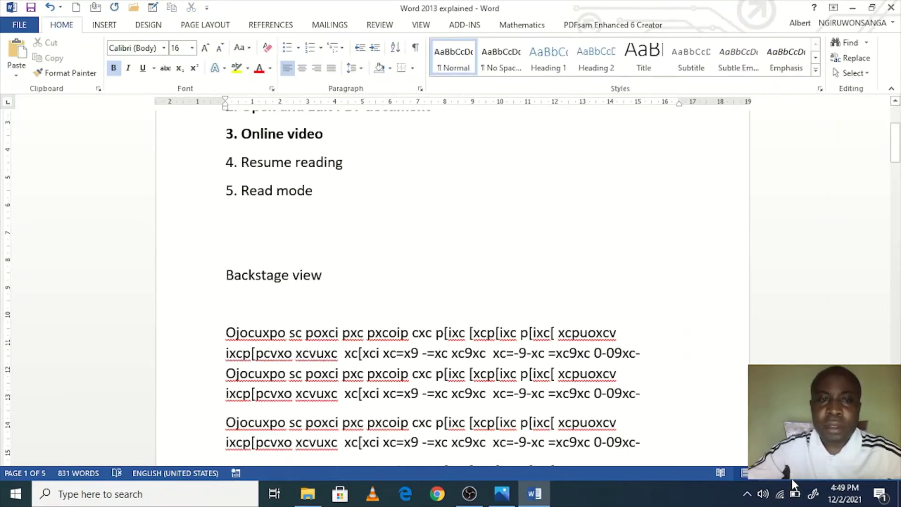
scroll(373, 336, up, 1)
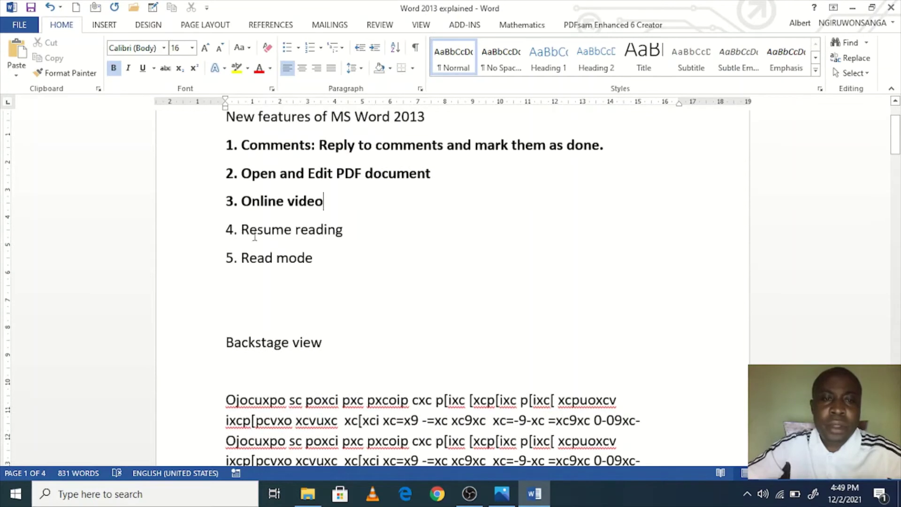
scroll(333, 296, up, 3)
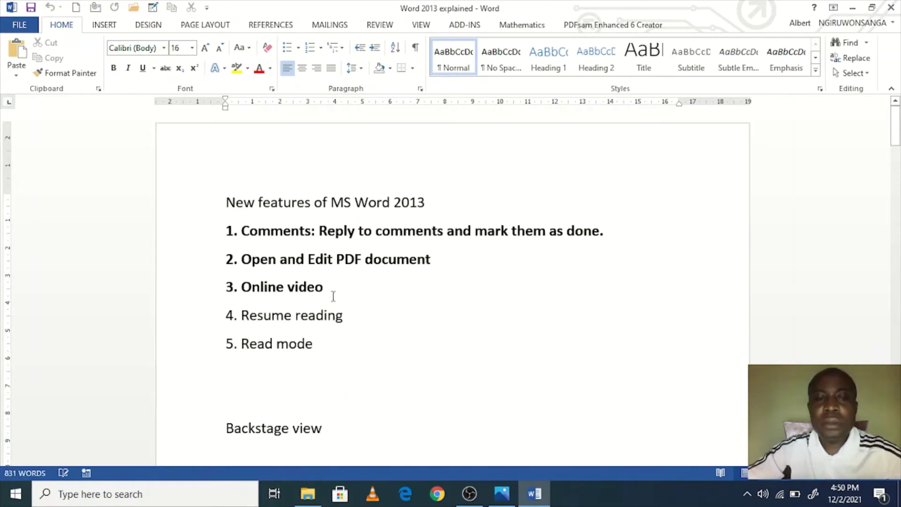
drag(329, 319, 221, 316)
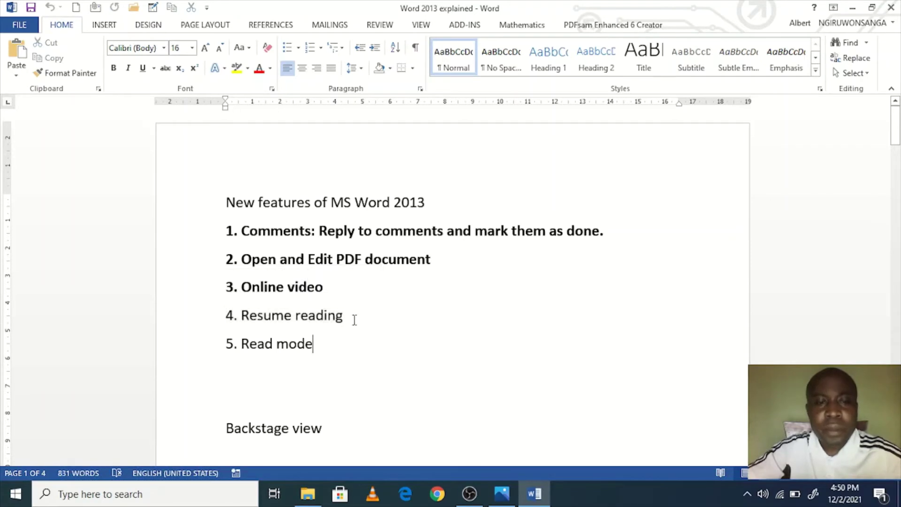
drag(351, 318, 221, 308)
Step: Bold '4. Resume reading', save the document, and switch it into Read Mode
click(116, 68)
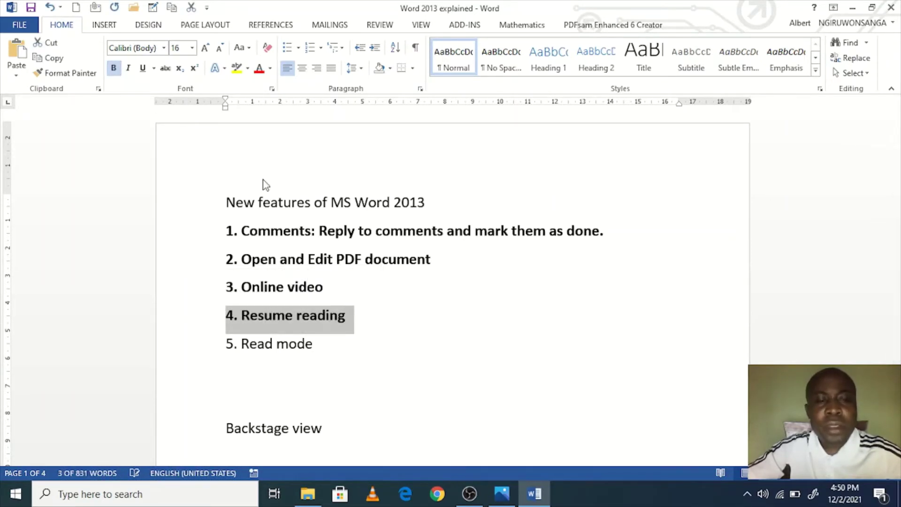
click(386, 300)
key(ctrl+s)
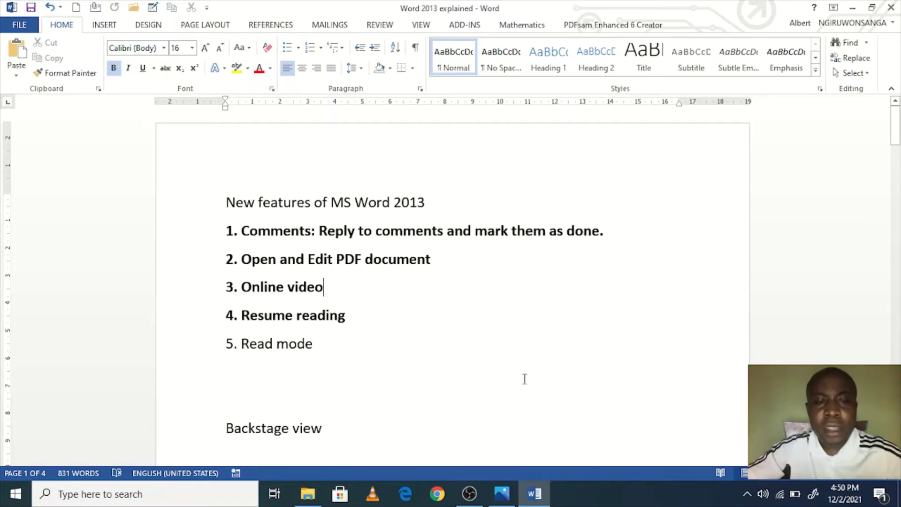
drag(356, 354, 244, 356)
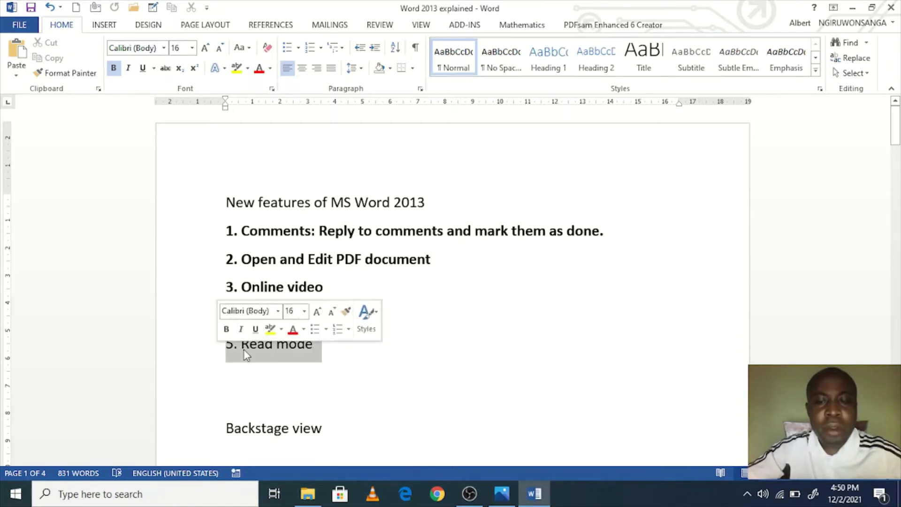
click(720, 472)
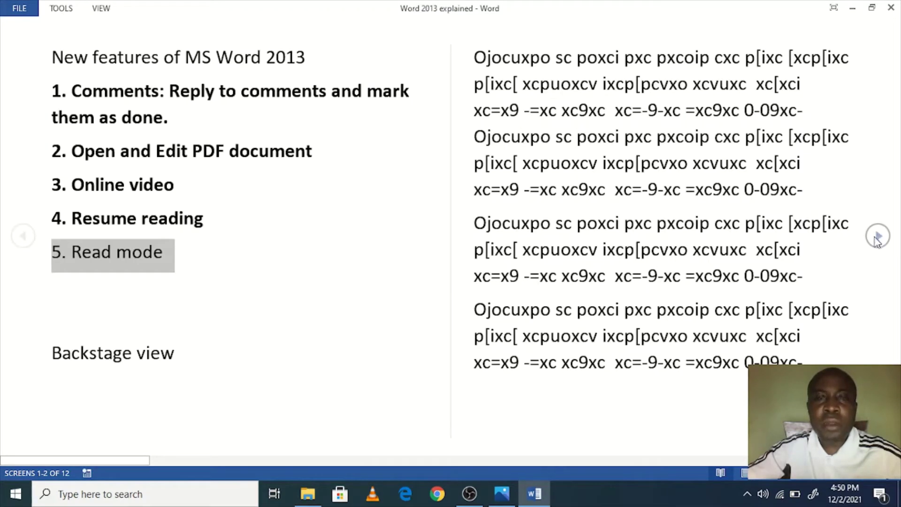
Step: Turn the Read Mode pages and change text zoom, then return to Edit Document
click(876, 238)
click(877, 238)
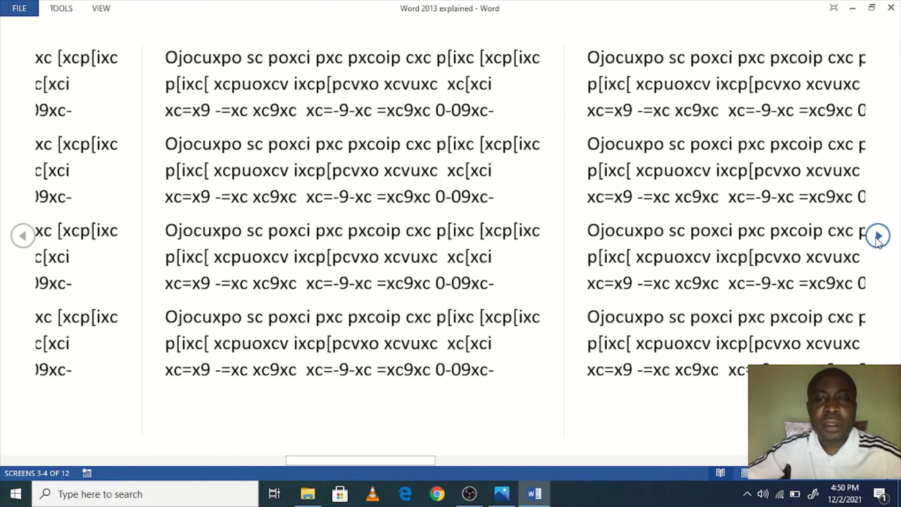
ctrl+scroll(865, 481, up, 1)
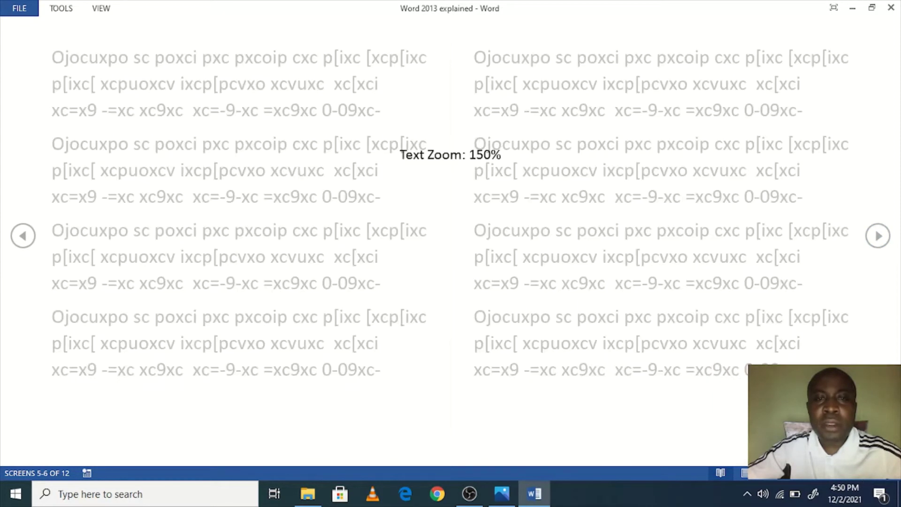
ctrl+scroll(865, 481, up, 1)
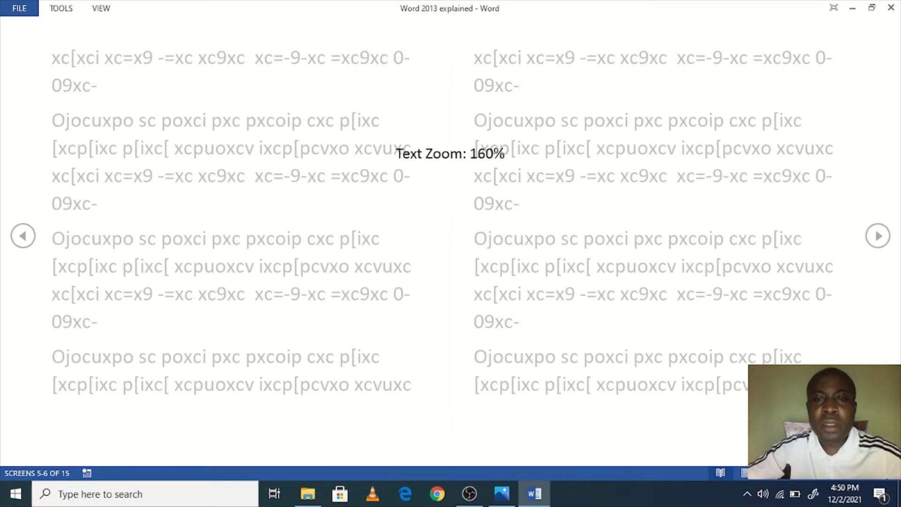
ctrl+scroll(865, 481, up, 2)
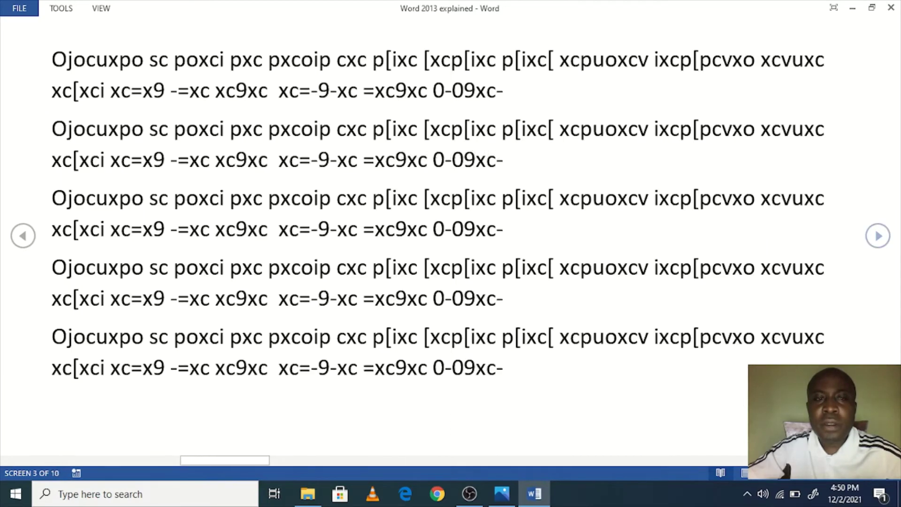
ctrl+scroll(610, 318, down, 2)
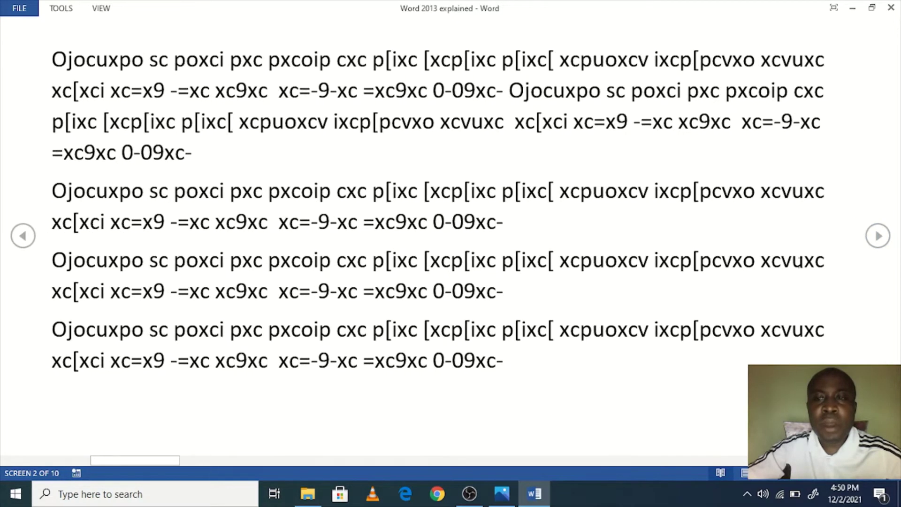
ctrl+scroll(798, 261, up, 2)
scroll(798, 282, down, 8)
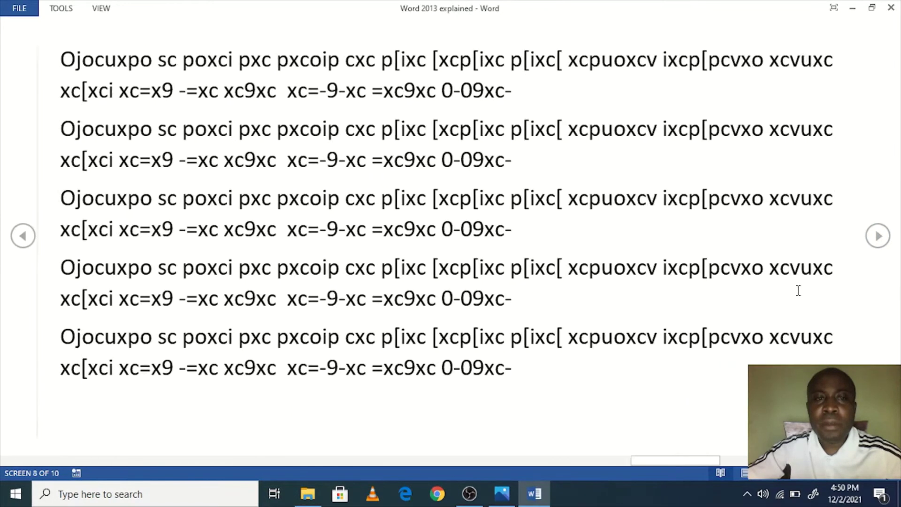
scroll(796, 292, up, 8)
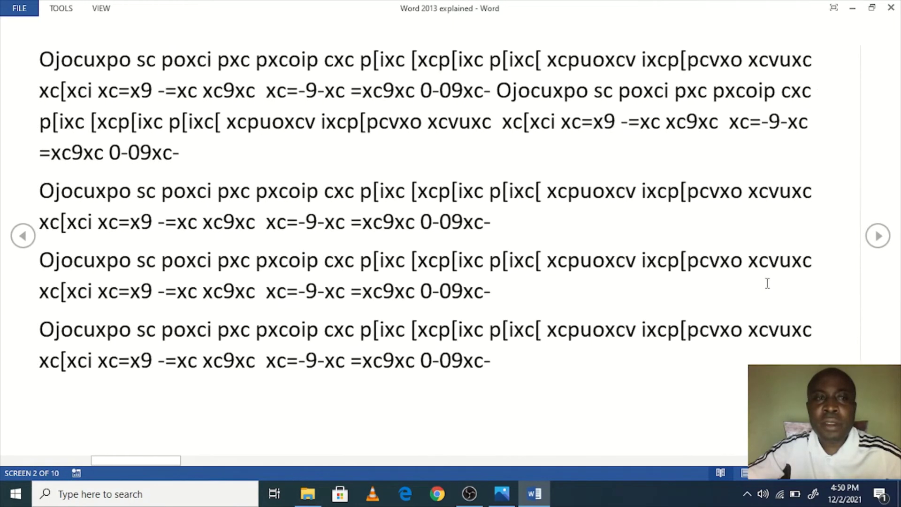
click(101, 9)
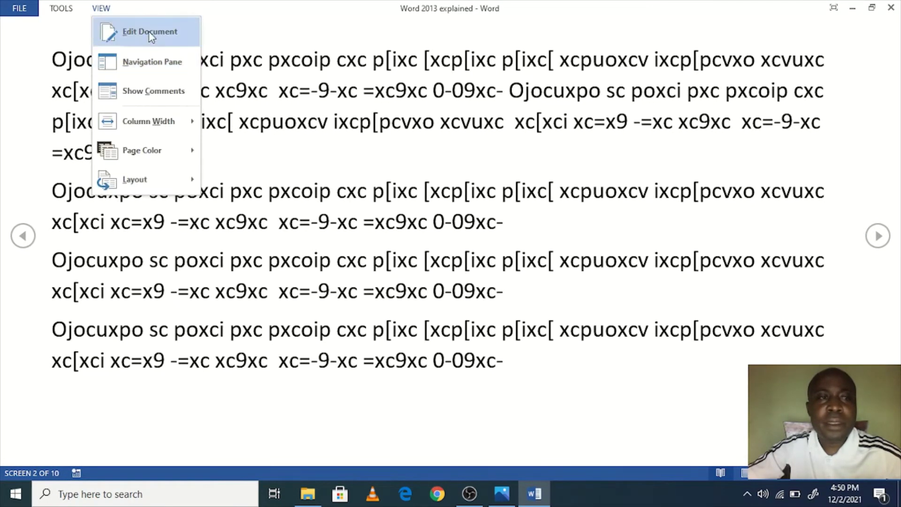
click(140, 31)
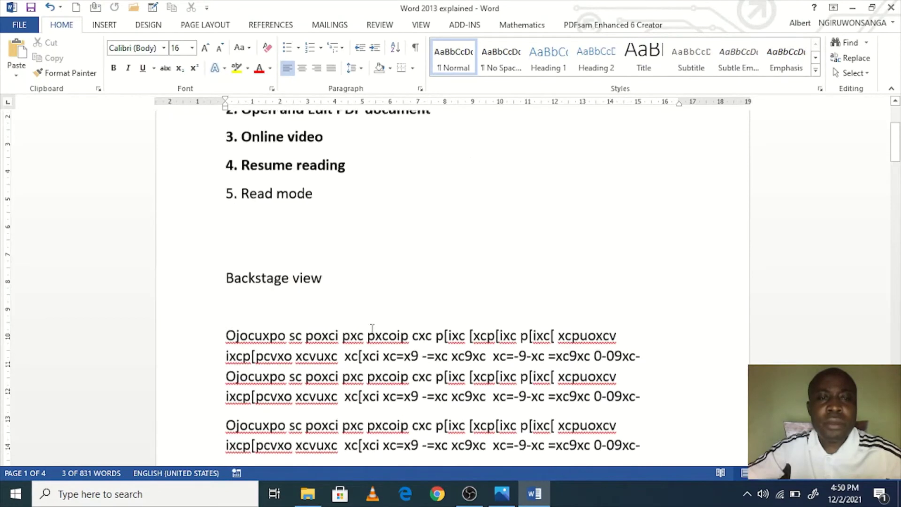
Step: Bold '5. Read mode', undo an accidental drag-move, and select all five feature items
scroll(379, 323, up, 3)
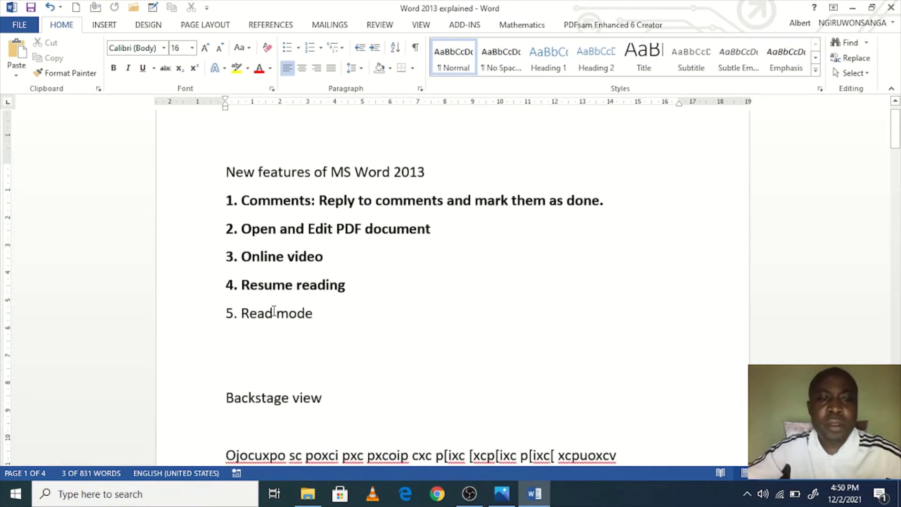
click(211, 309)
click(218, 286)
scroll(321, 368, up, 1)
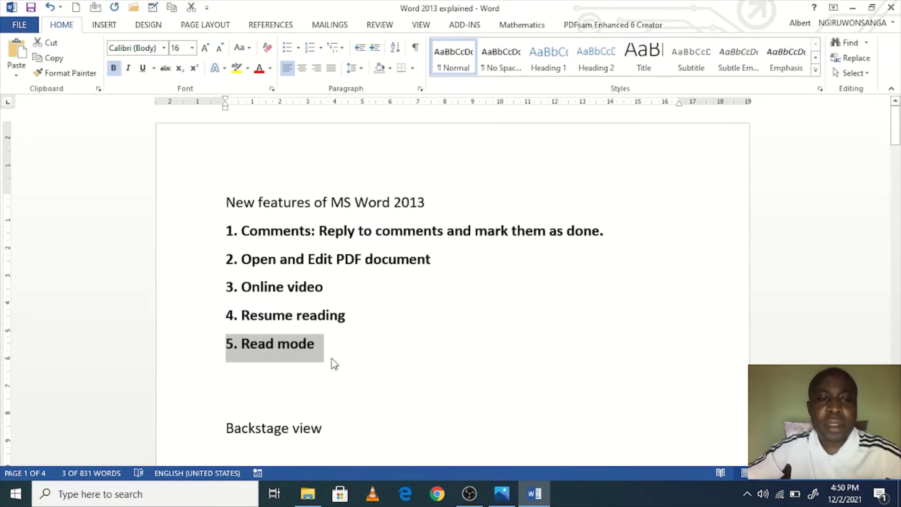
drag(322, 342, 226, 293)
key(ctrl+z)
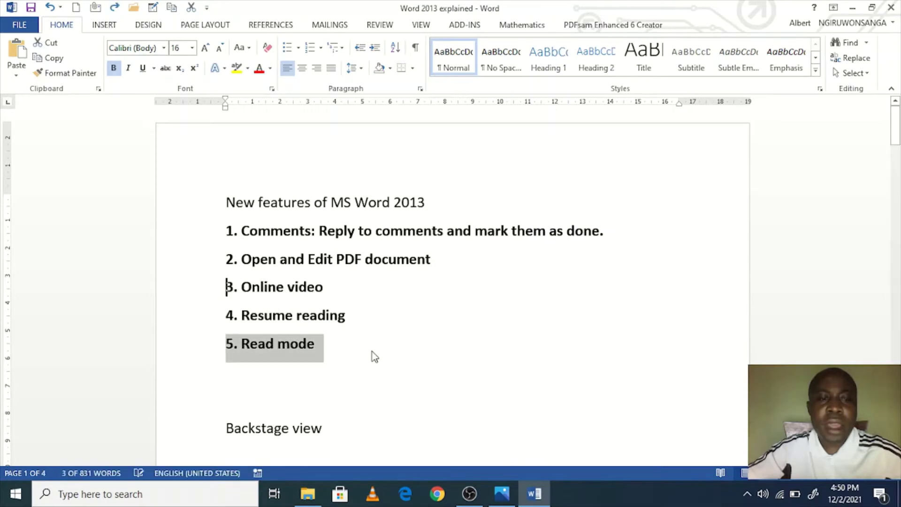
click(339, 356)
drag(321, 357, 210, 243)
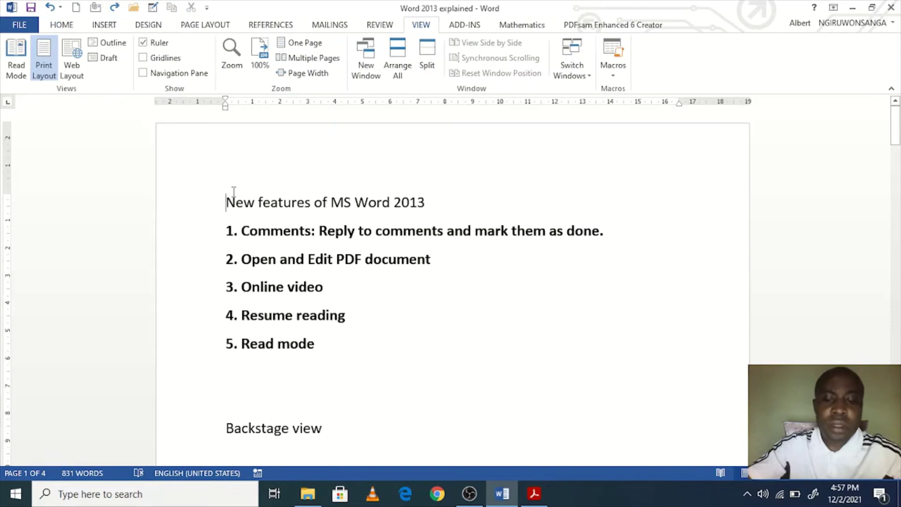
Step: Add the line '- Managing windows' below the feature list
text(-)
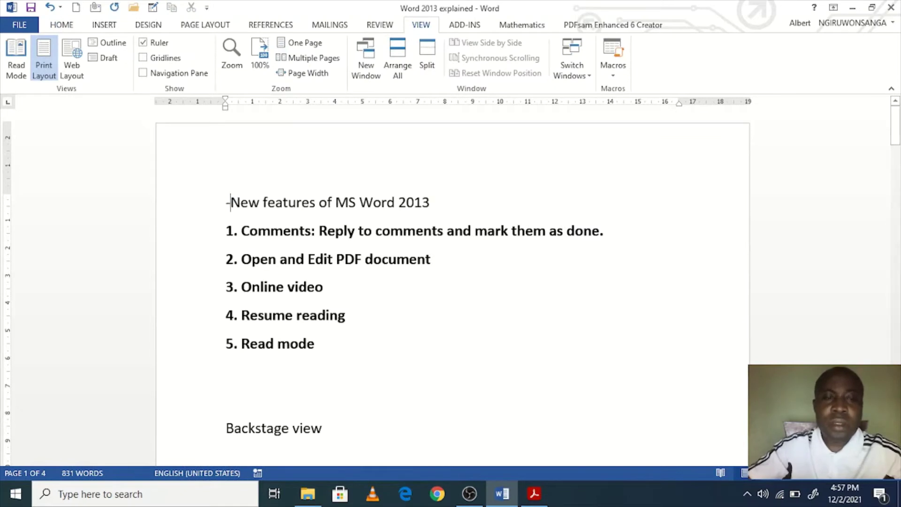
scroll(262, 232, down, 3)
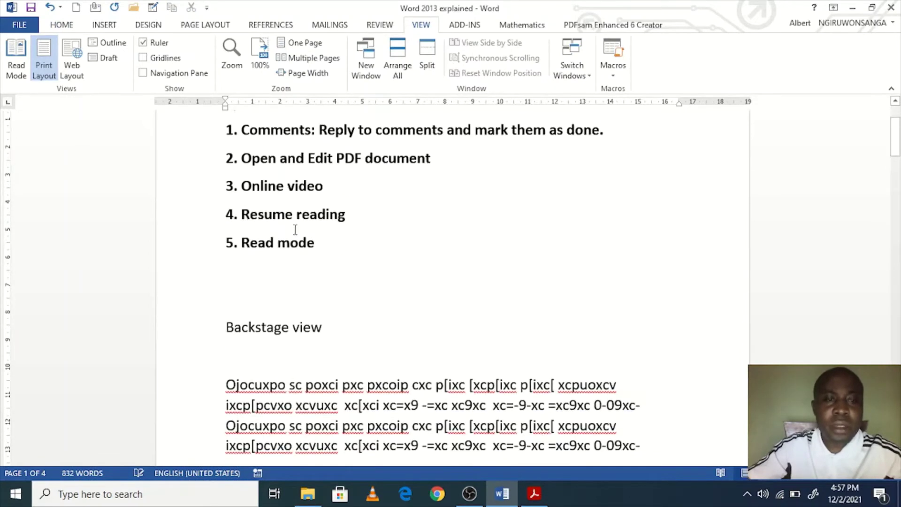
scroll(263, 353, up, 2)
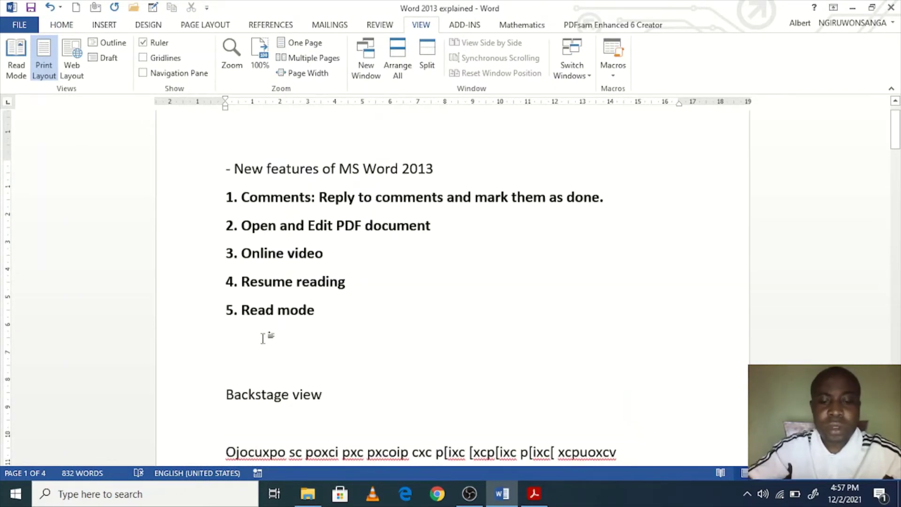
text(- mana)
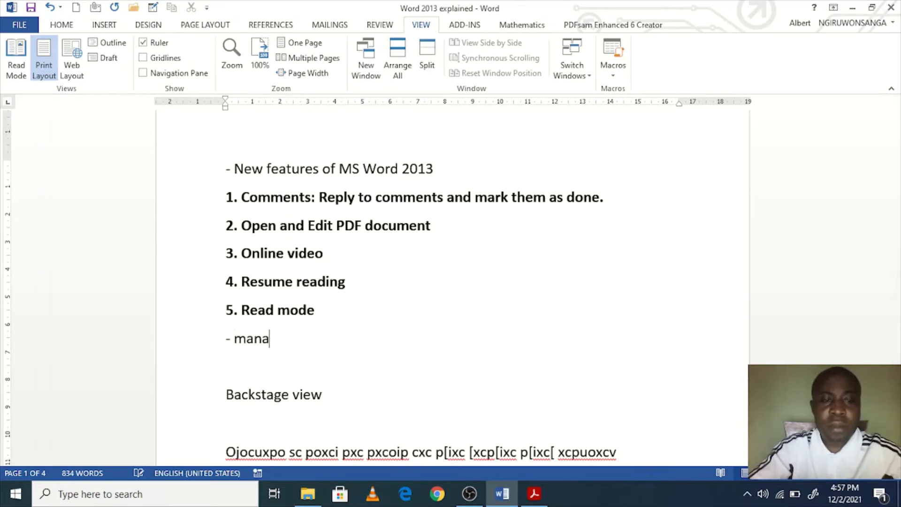
key(BackSpace)
text(Manag)
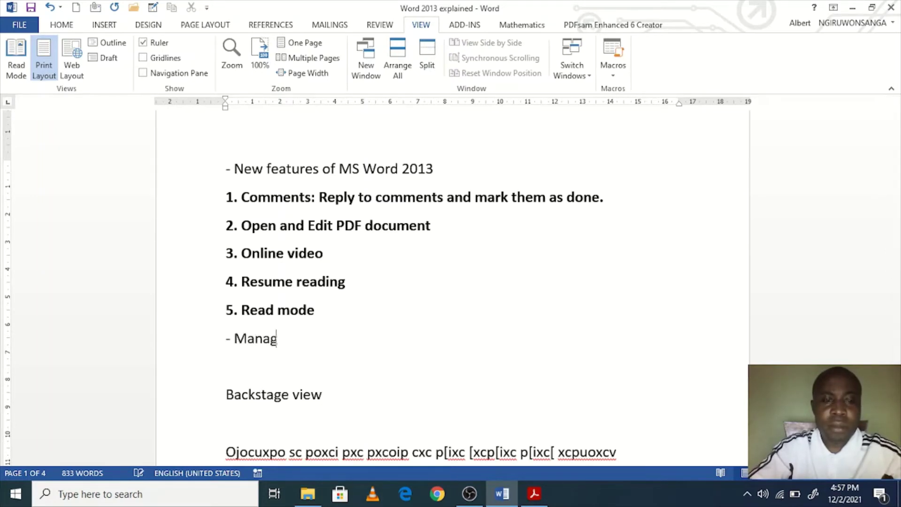
text(ing window)
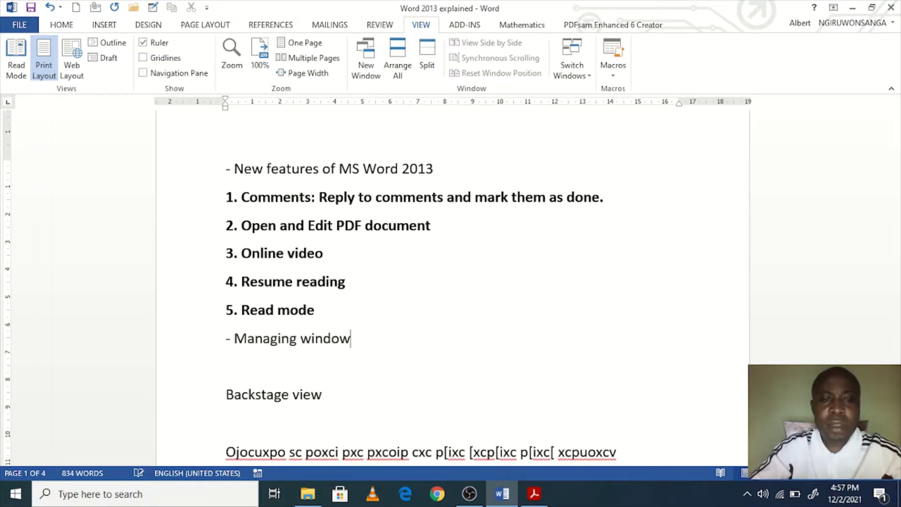
text(s)
key(Return)
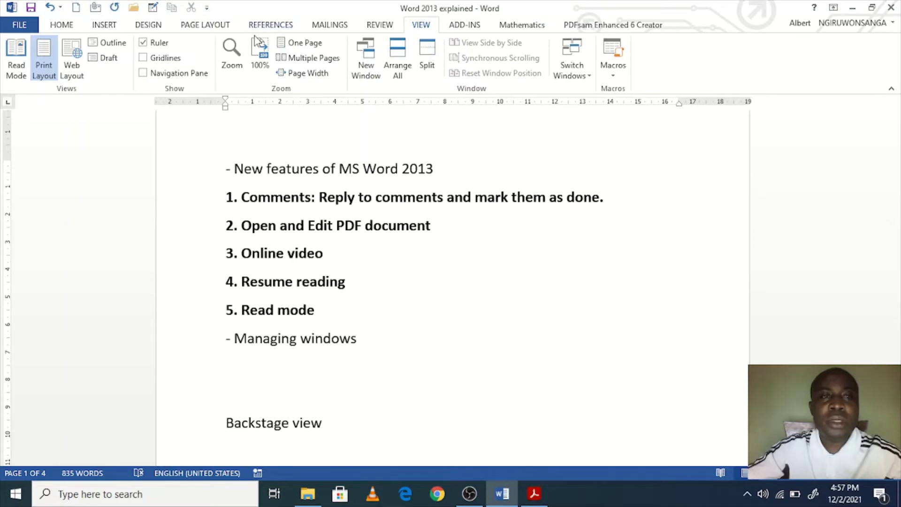
Step: Place the caret after 'Managing windows' and create a new blank document
click(377, 295)
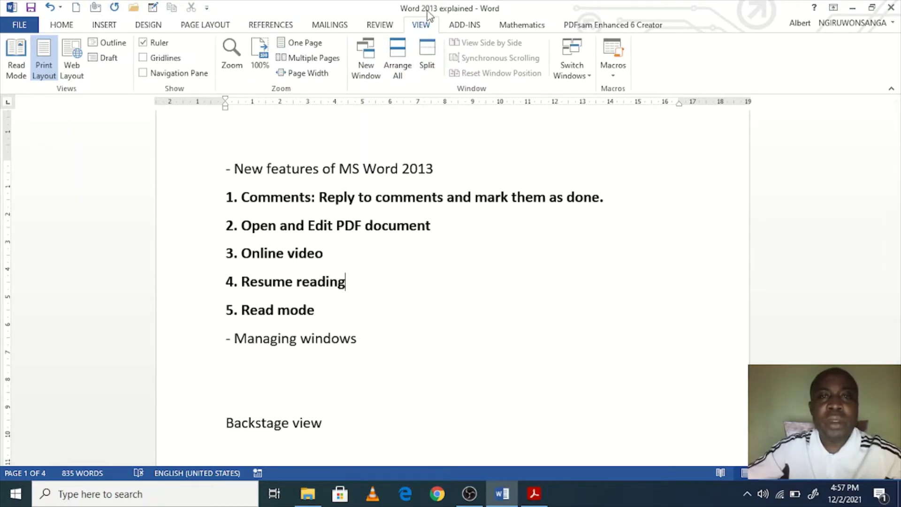
click(396, 225)
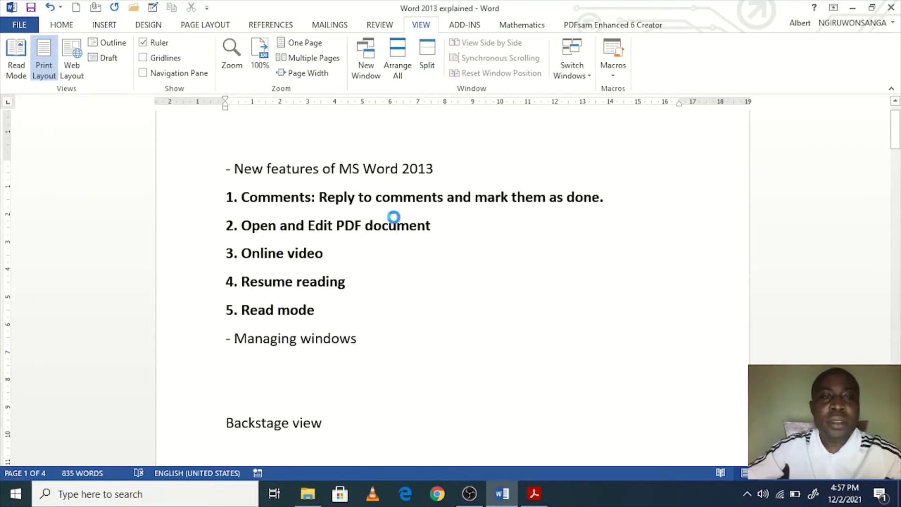
click(387, 340)
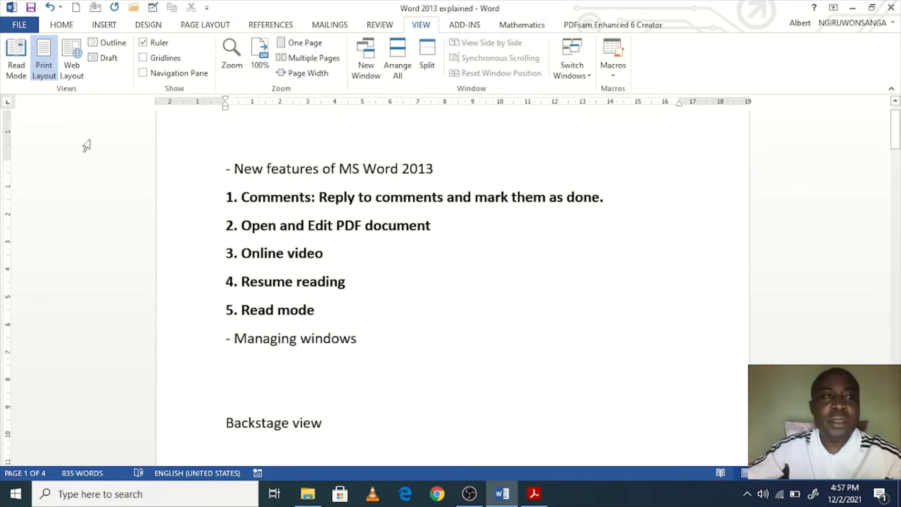
key(ctrl+n)
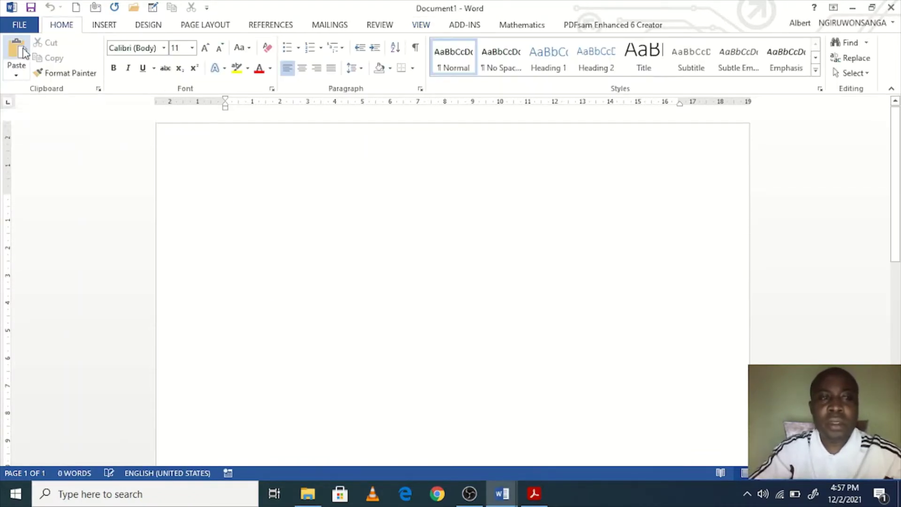
Step: Type 'Another document' in Document1 and adjust the zoom to enlarge it
text(Another )
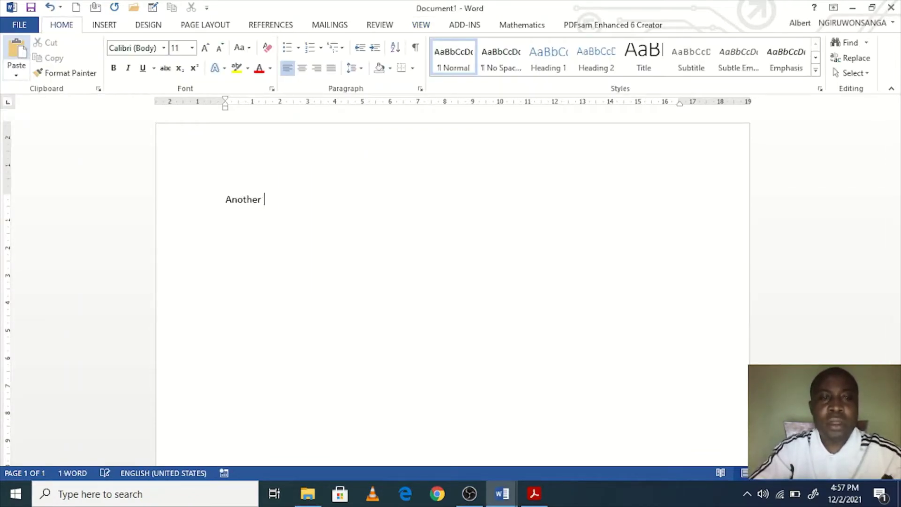
text(document)
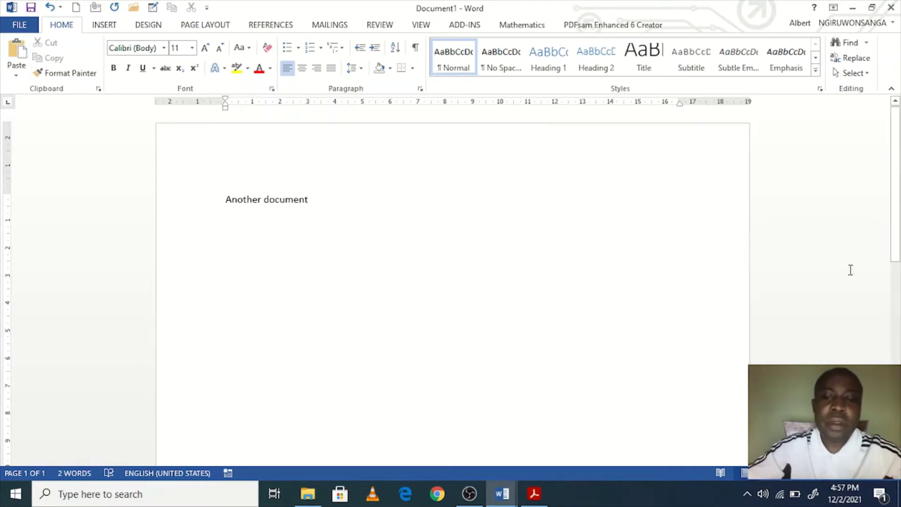
click(859, 474)
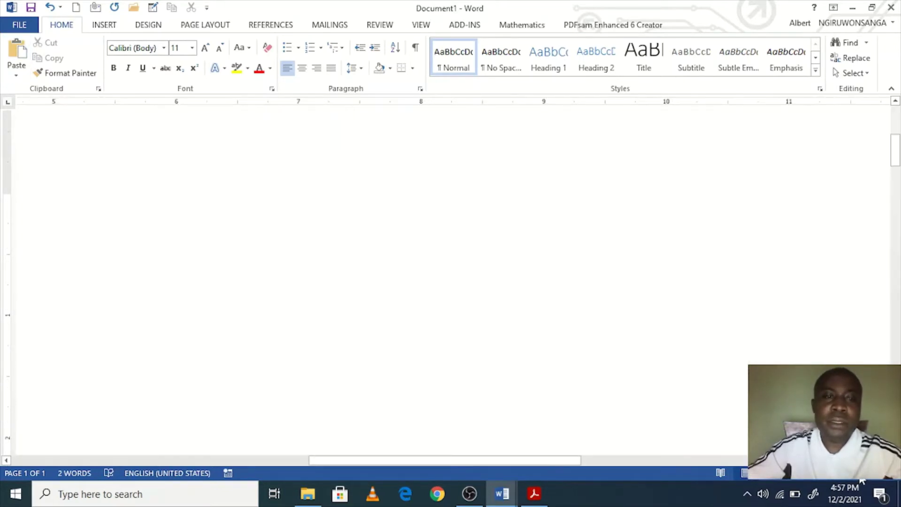
scroll(591, 452, up, 5)
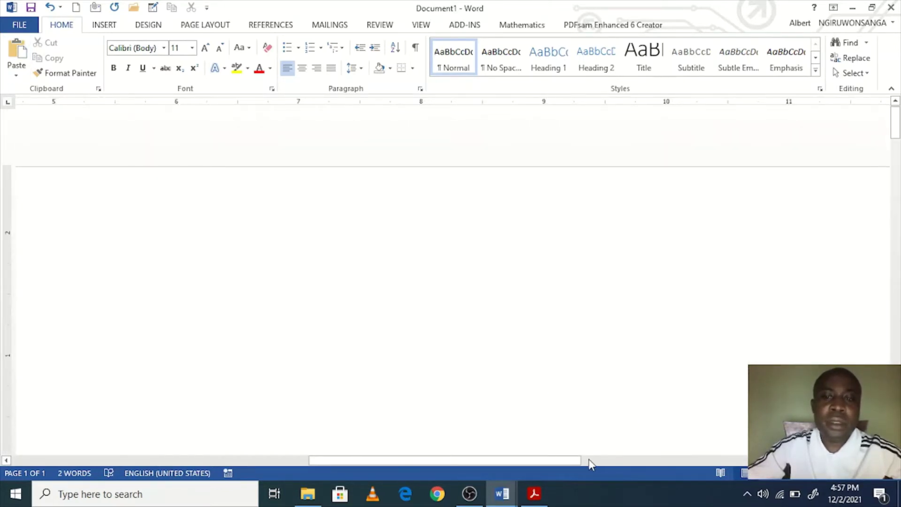
drag(579, 461, 305, 460)
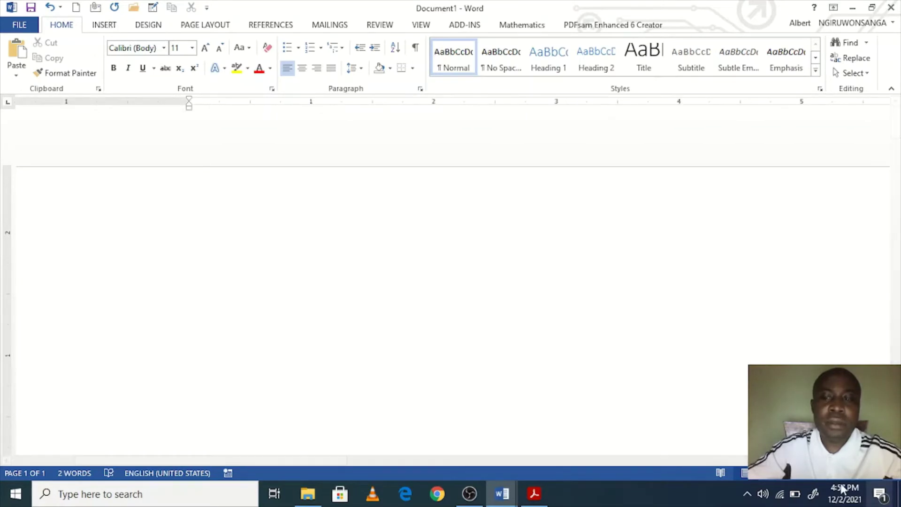
mouse_move(816, 474)
mouse_down()
mouse_move(830, 475)
mouse_move(810, 473)
mouse_up()
click(865, 475)
click(865, 475)
click(865, 477)
click(866, 477)
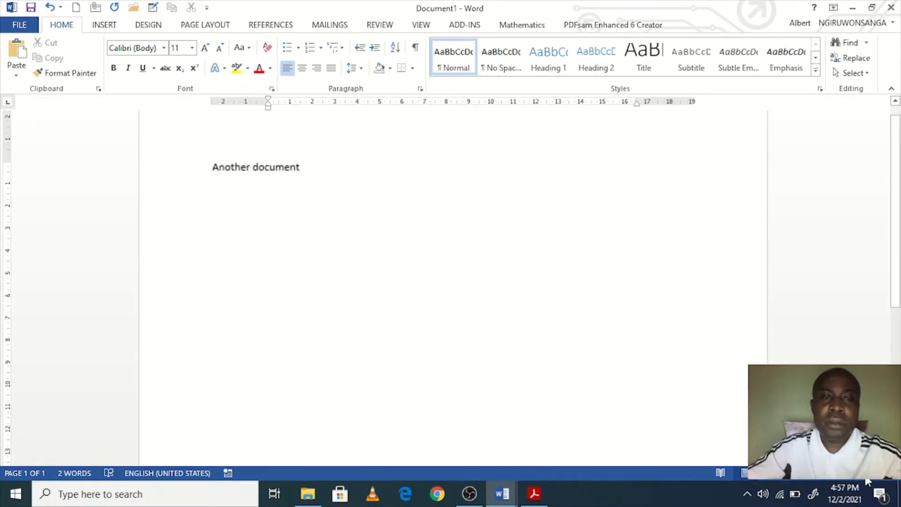
click(865, 477)
click(865, 476)
click(866, 476)
click(866, 477)
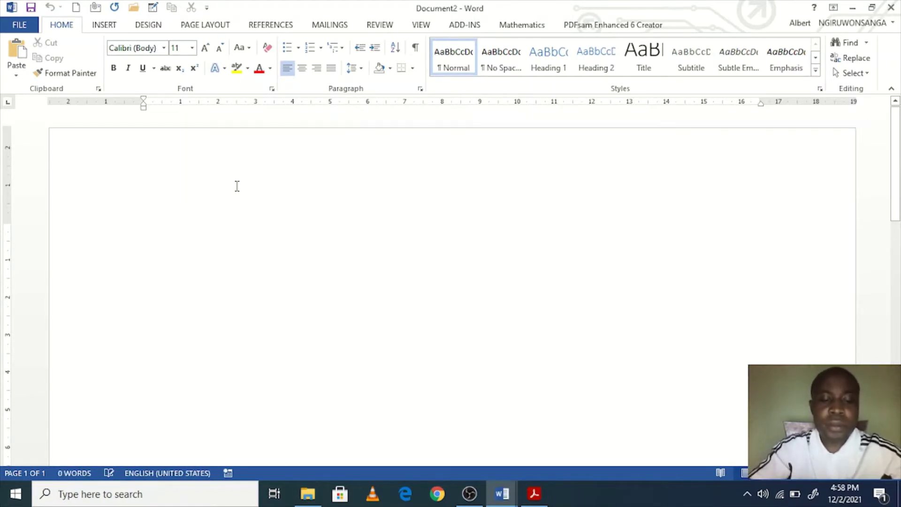
Step: Type 'Third document' in the new Document2, correcting the typos
text(Thirsd)
key(BackSpace)
key(BackSpace)
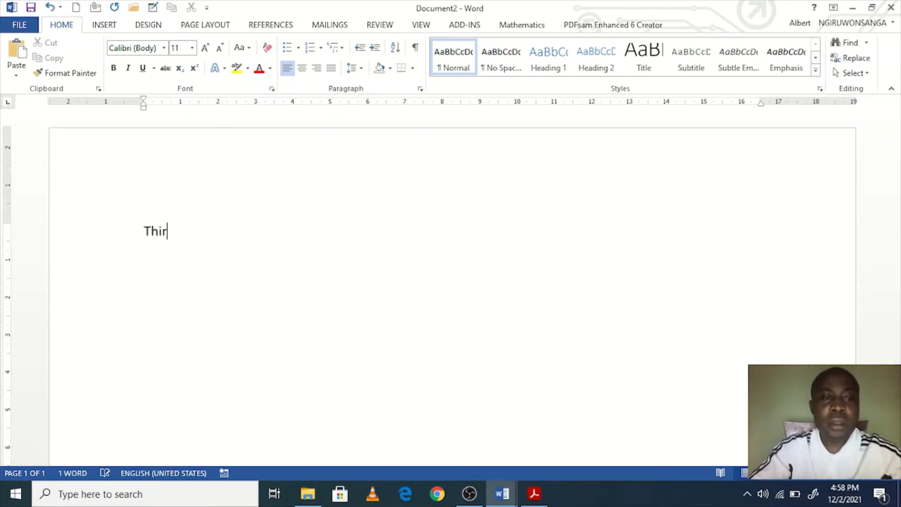
text(d dcu)
key(BackSpace)
key(BackSpace)
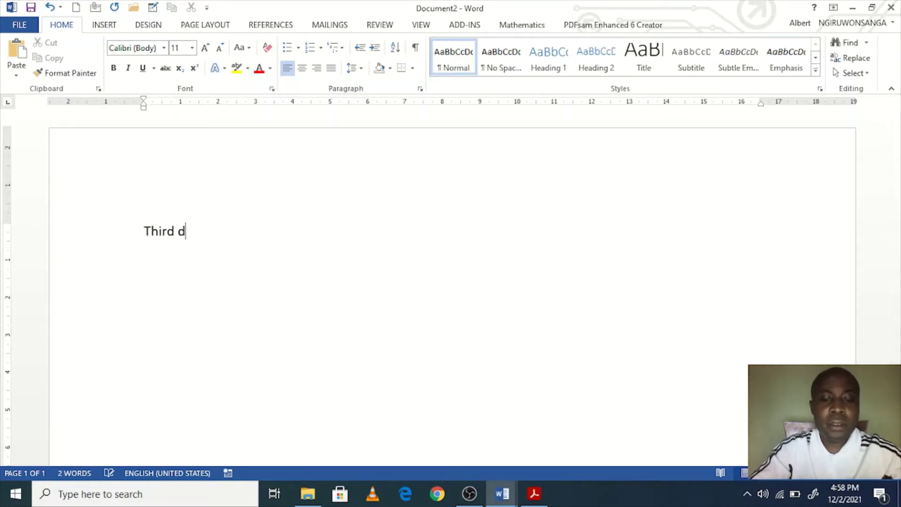
text(ocument)
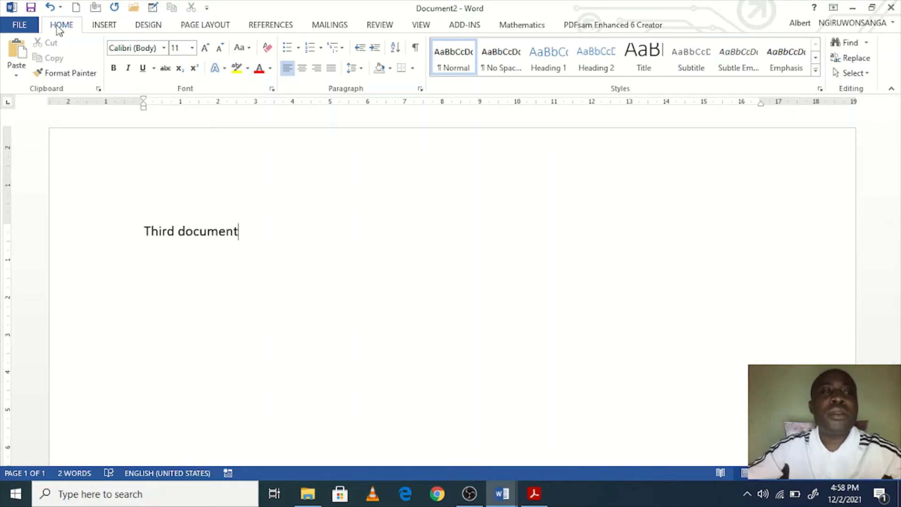
Step: Use the taskbar previews to switch to Word 2013 explained and back to Document2
click(500, 493)
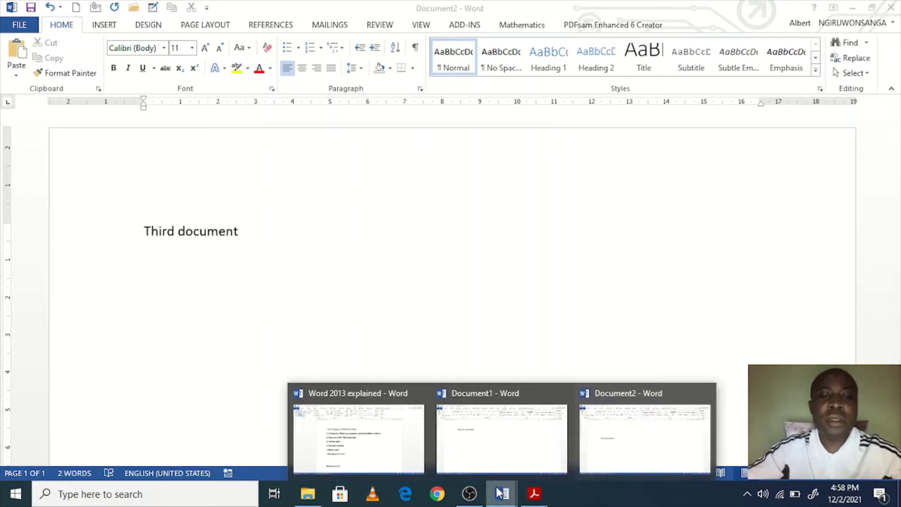
click(440, 285)
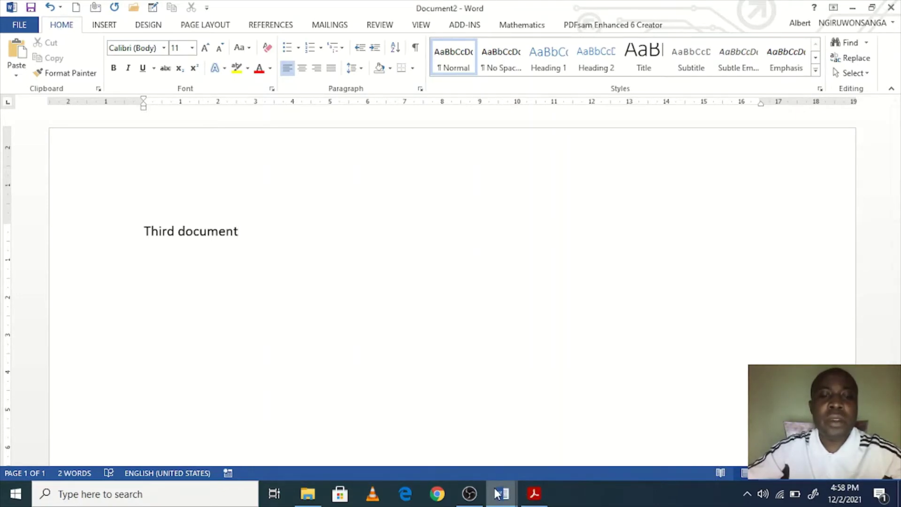
mouse_move(496, 493)
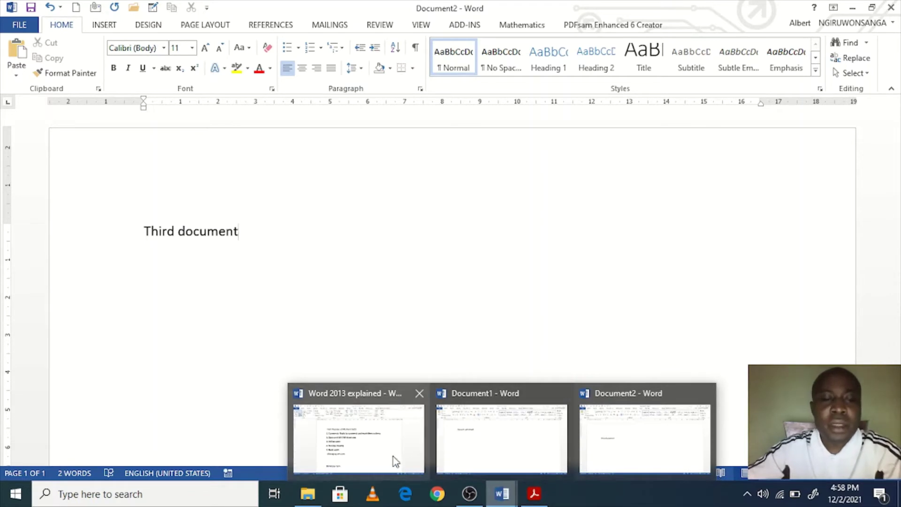
mouse_move(364, 441)
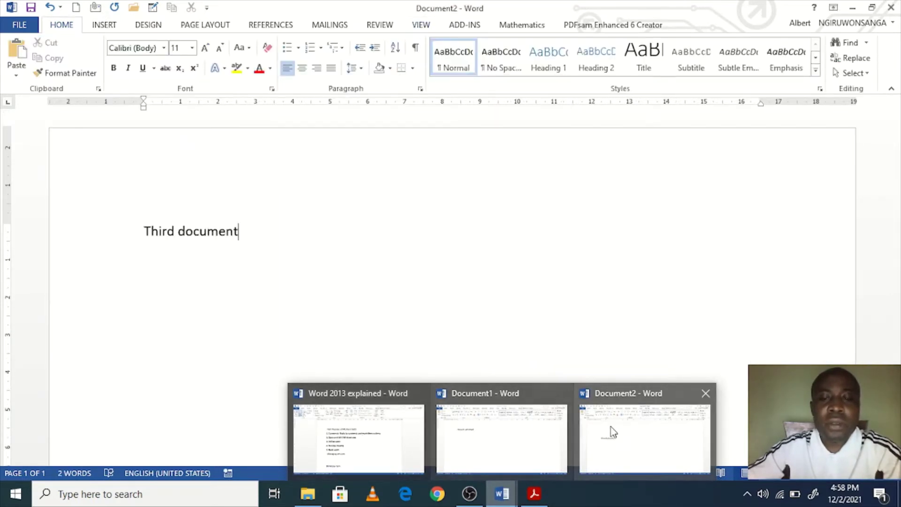
mouse_move(487, 428)
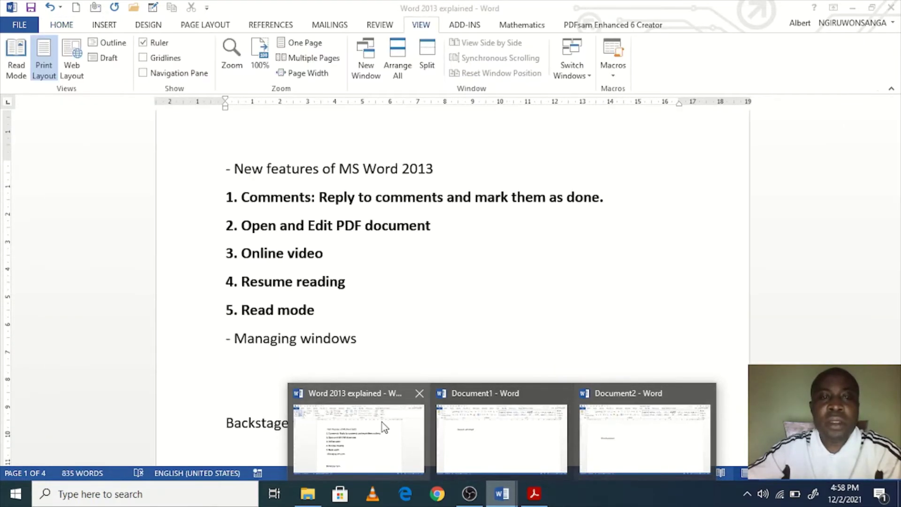
click(382, 422)
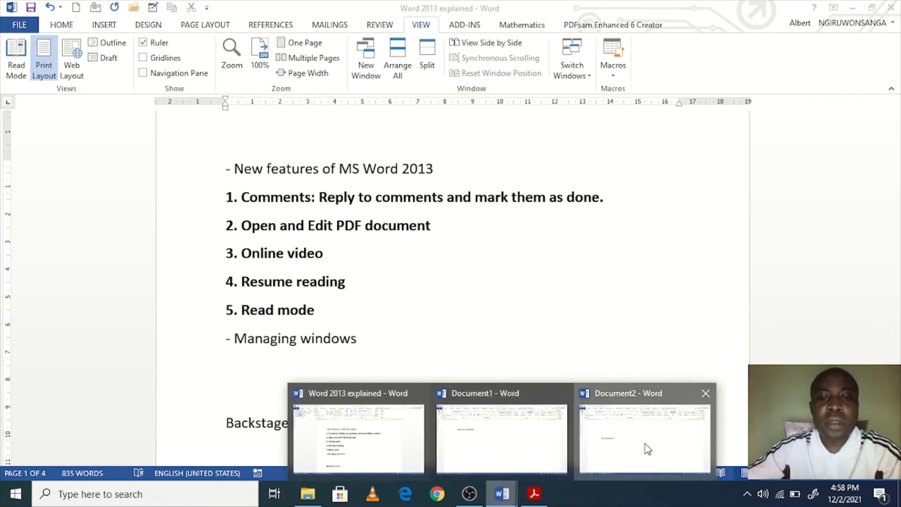
click(646, 444)
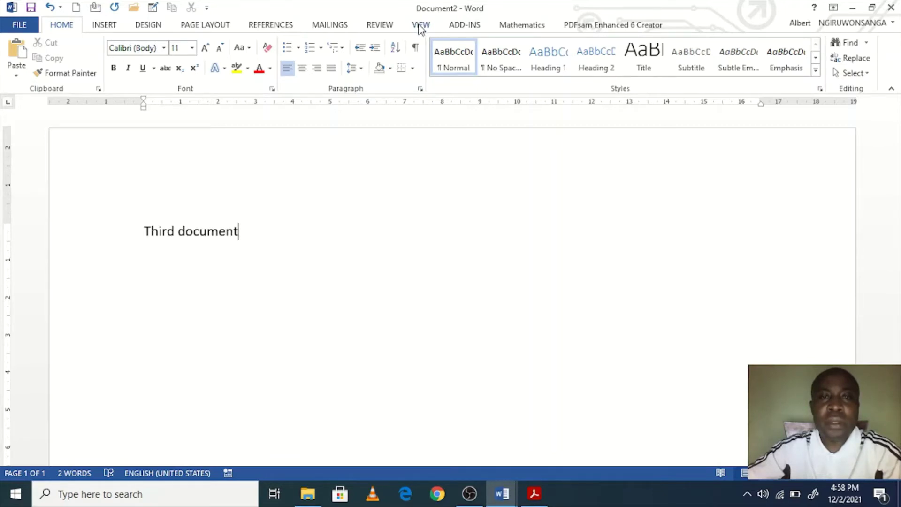
Step: Use View > Switch Windows to go to Word 2013 explained, then Document1
click(420, 26)
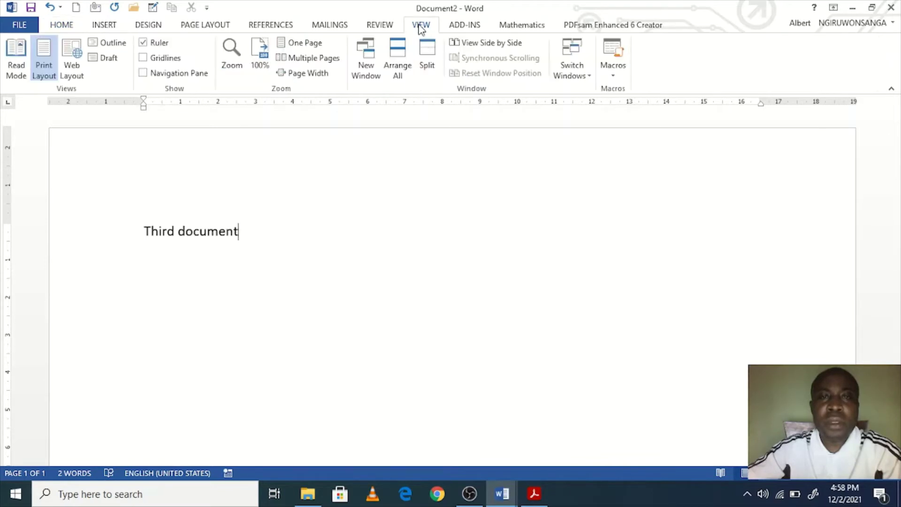
click(589, 79)
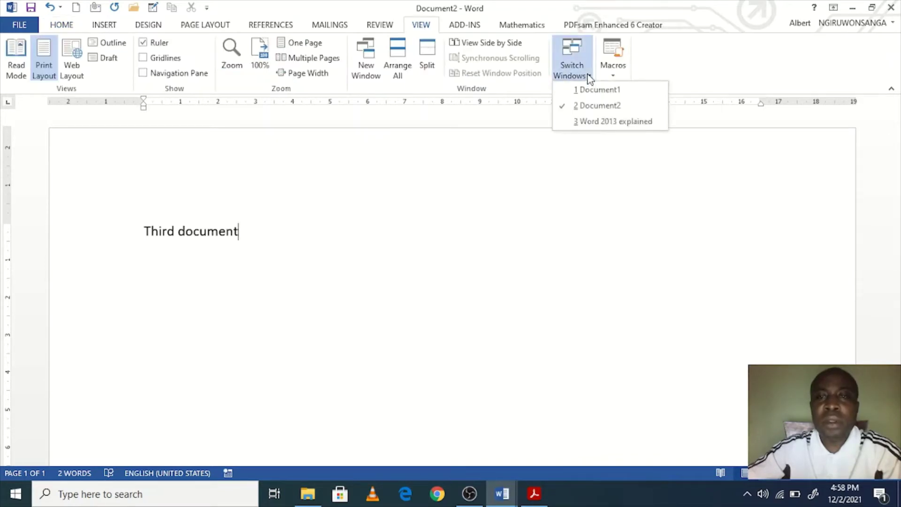
click(596, 123)
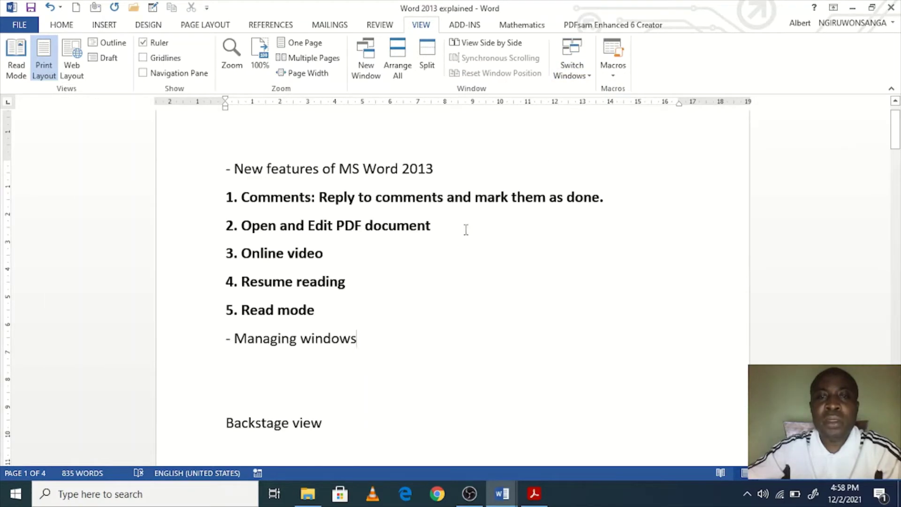
click(573, 76)
click(587, 90)
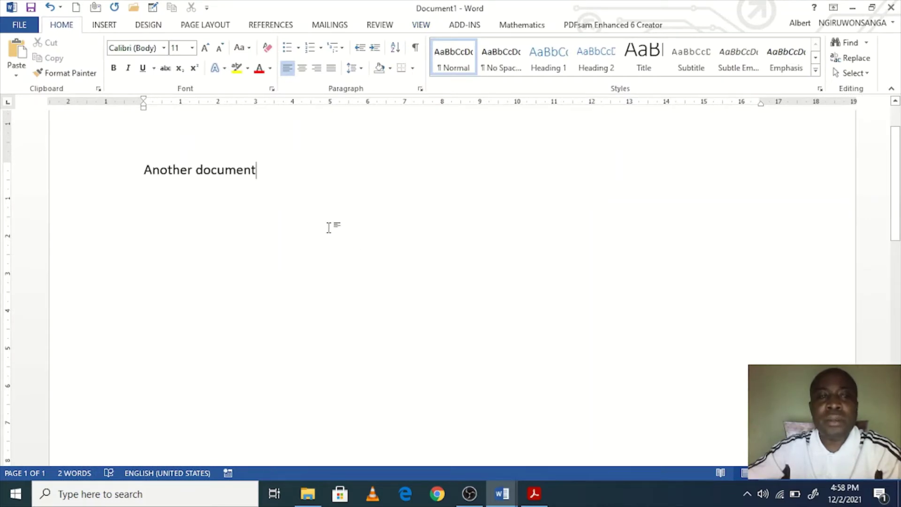
Step: Add the lines Alt+F4, Ctrl+W and X below 'Another document', undoing an accidental overwrite
key(Return)
key(ctrl+a)
text(It)
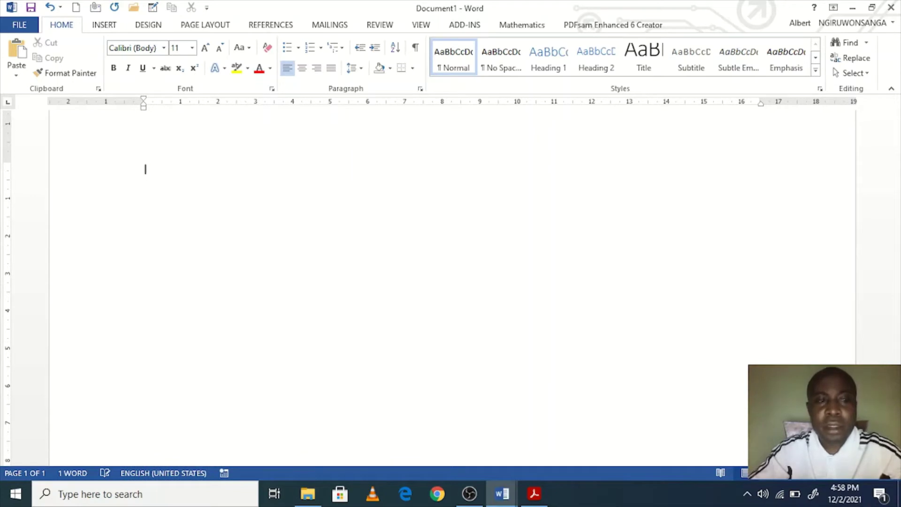
key(ctrl+z)
click(329, 227)
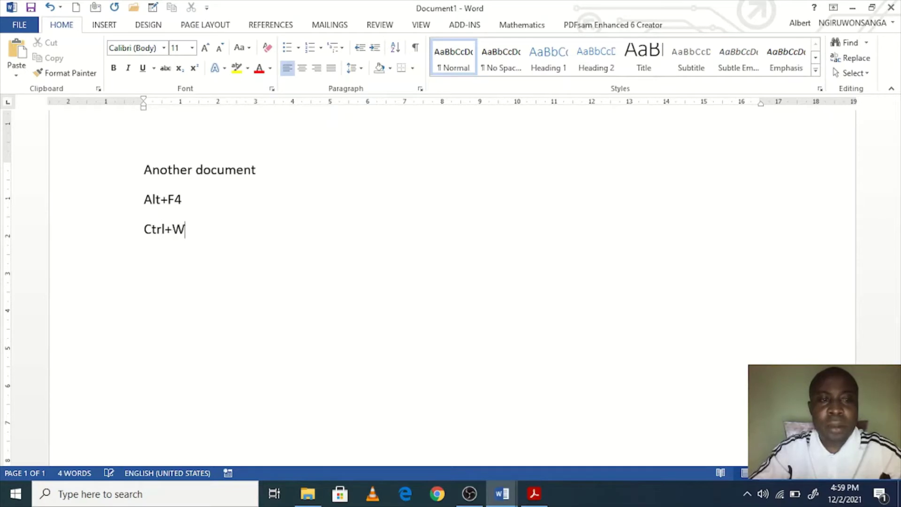
key(Return)
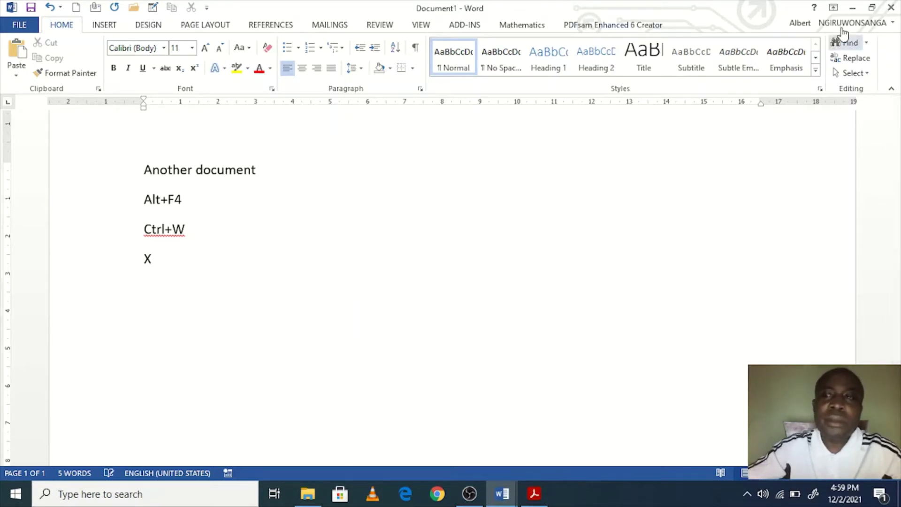
Step: Close Document1 and Document2 without saving, returning to Word 2013 explained
click(890, 7)
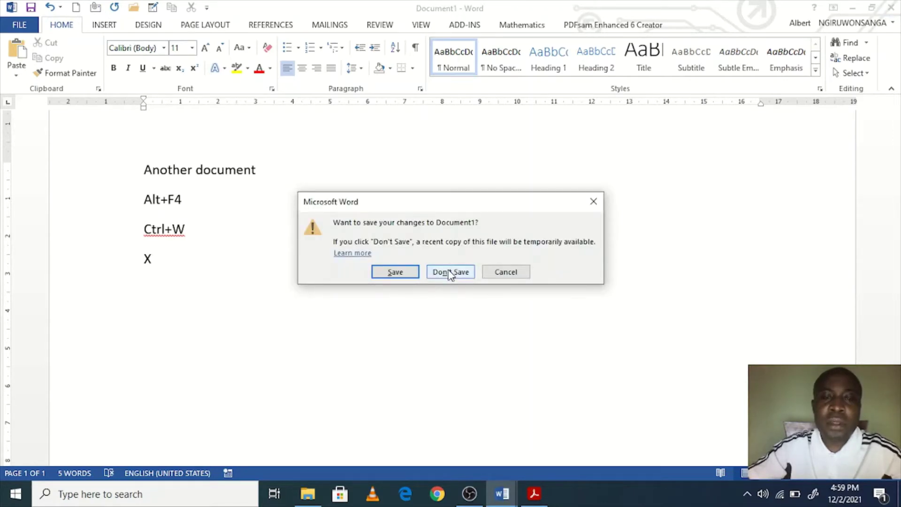
click(449, 272)
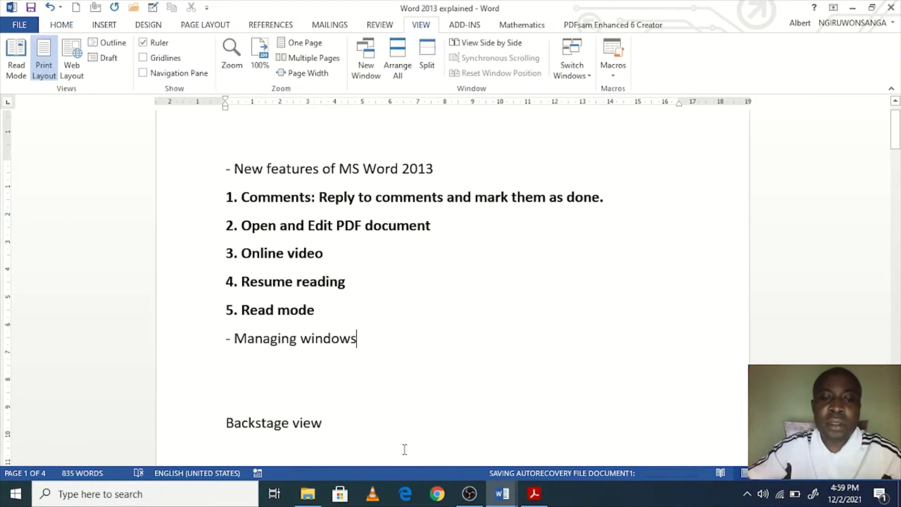
mouse_move(504, 487)
click(537, 454)
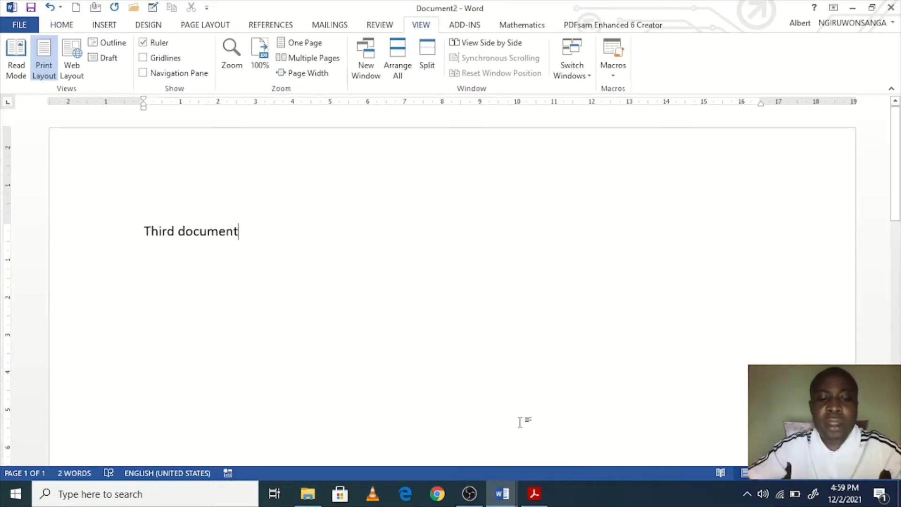
key(alt+F4)
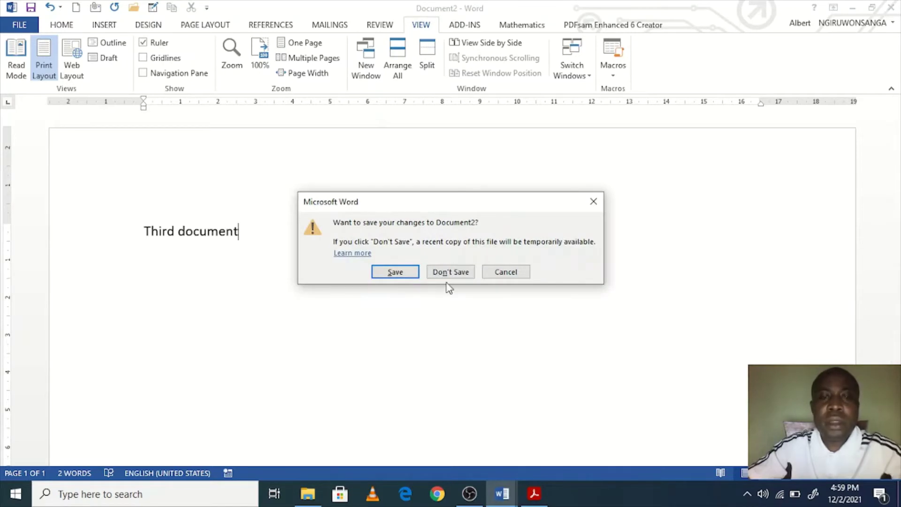
click(449, 272)
scroll(406, 324, up, 1)
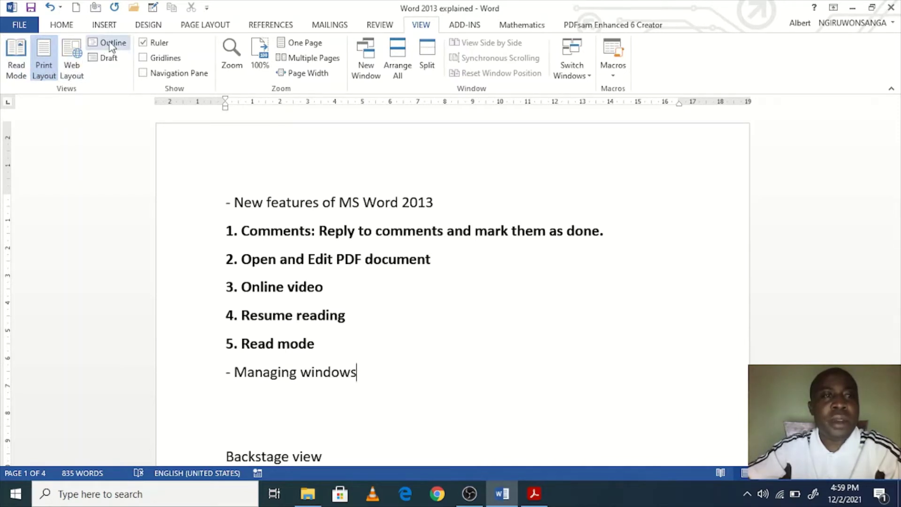
click(110, 59)
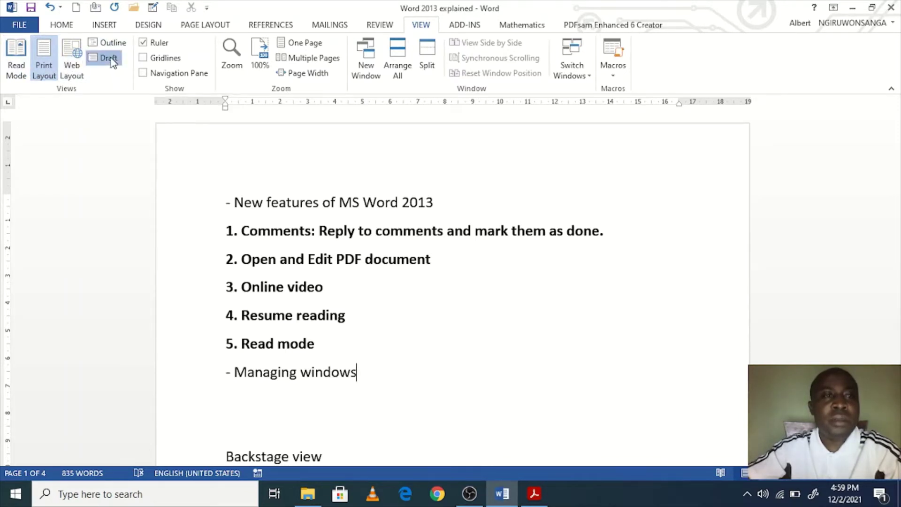
scroll(221, 260, down, 10)
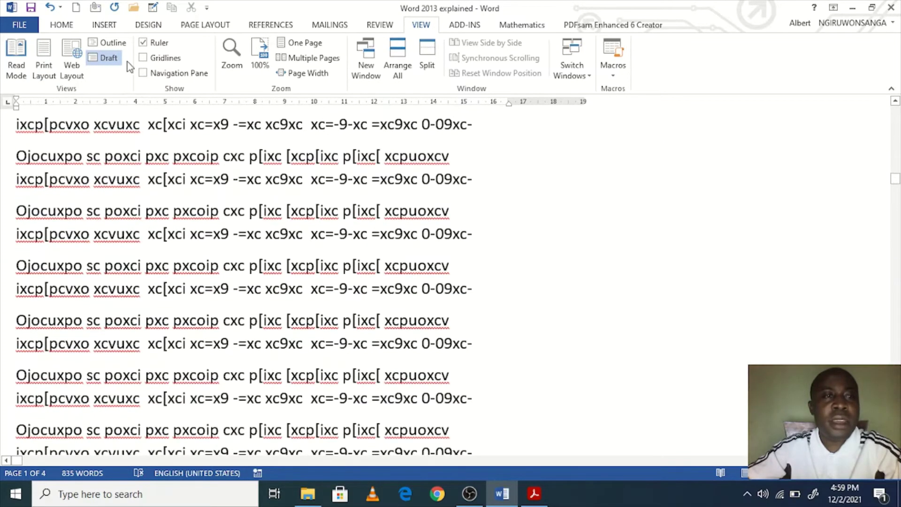
click(107, 43)
scroll(187, 267, up, 10)
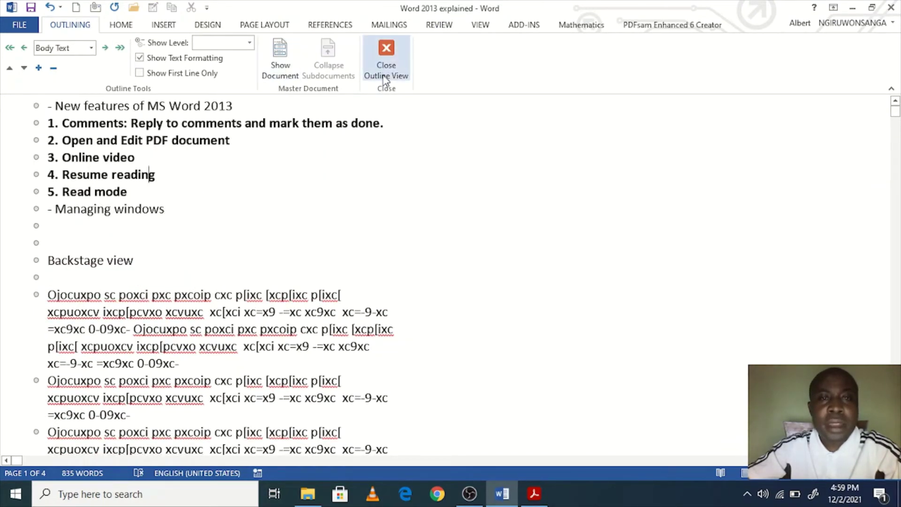
click(385, 59)
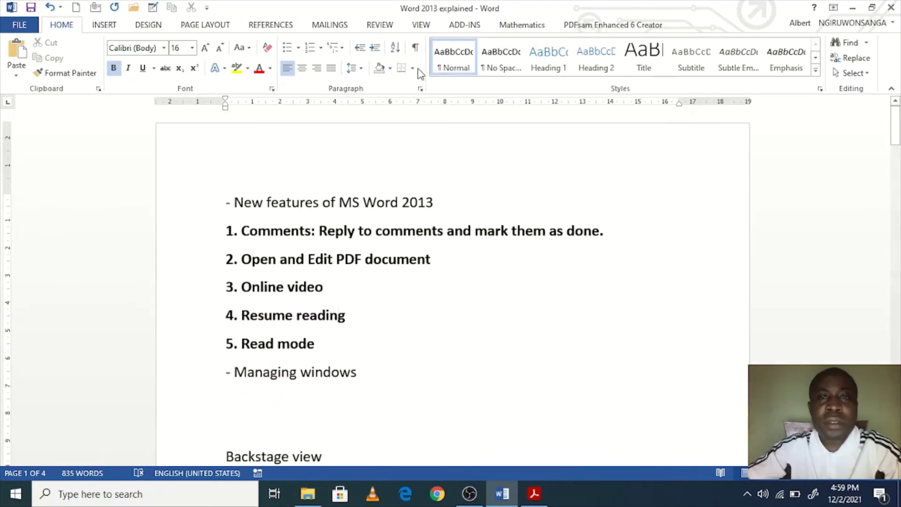
click(420, 25)
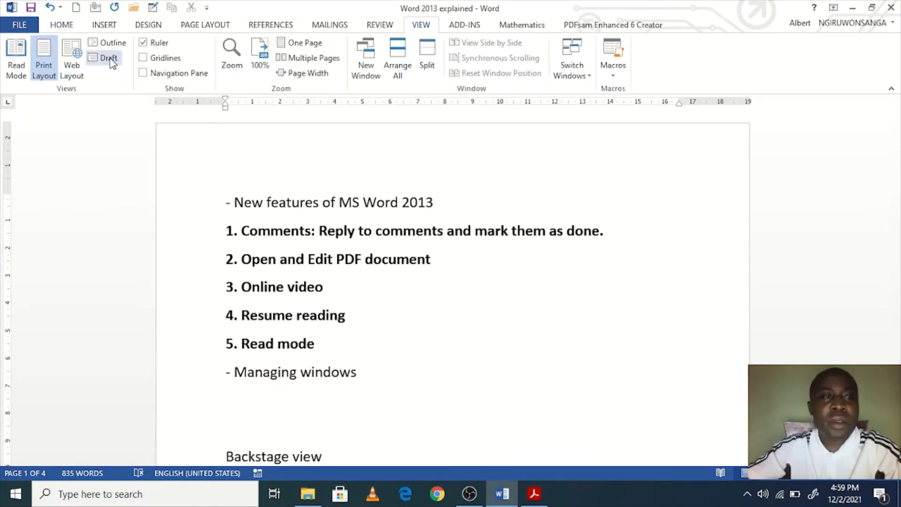
click(108, 57)
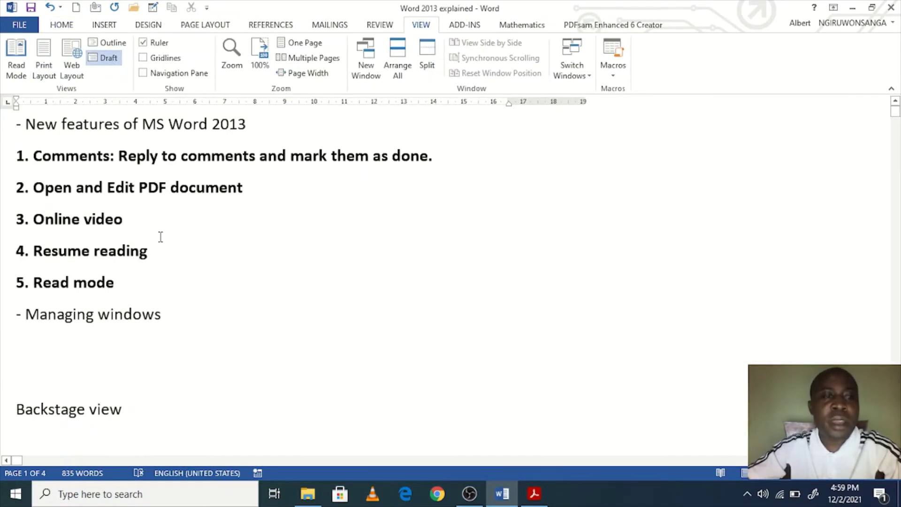
click(178, 318)
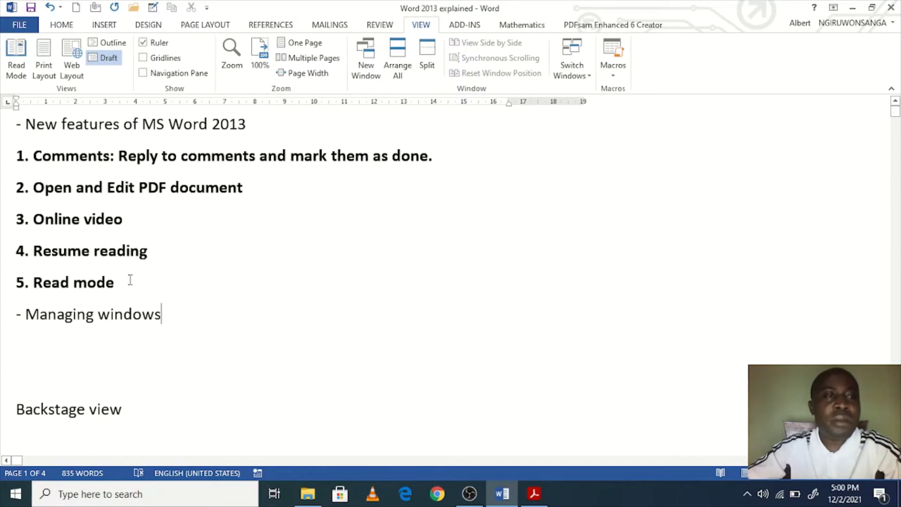
click(135, 338)
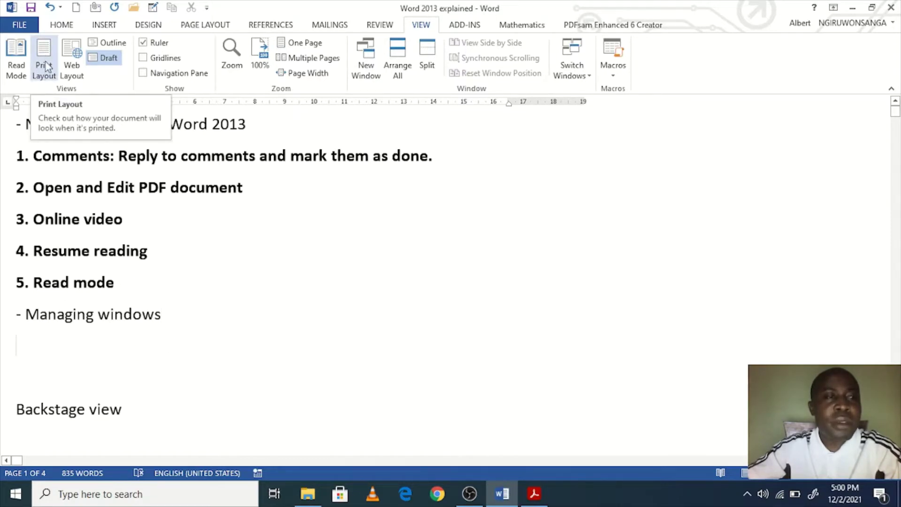
click(166, 275)
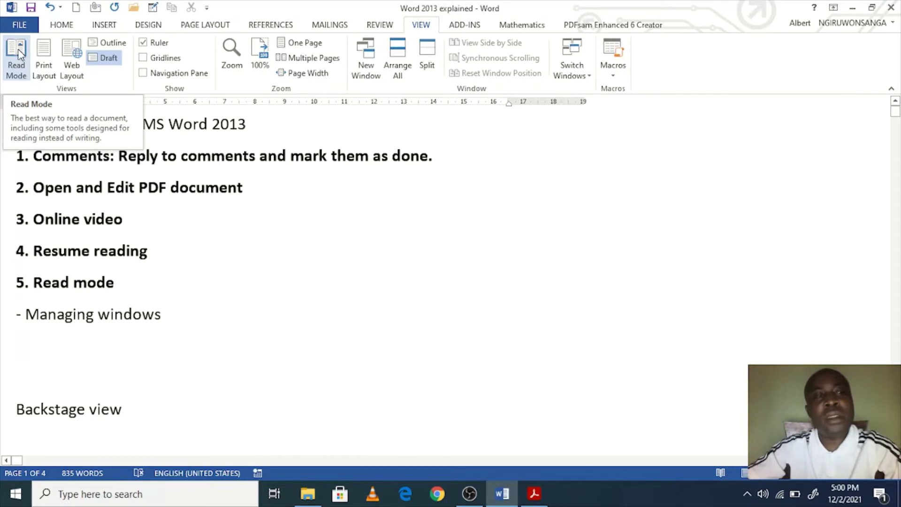
click(46, 62)
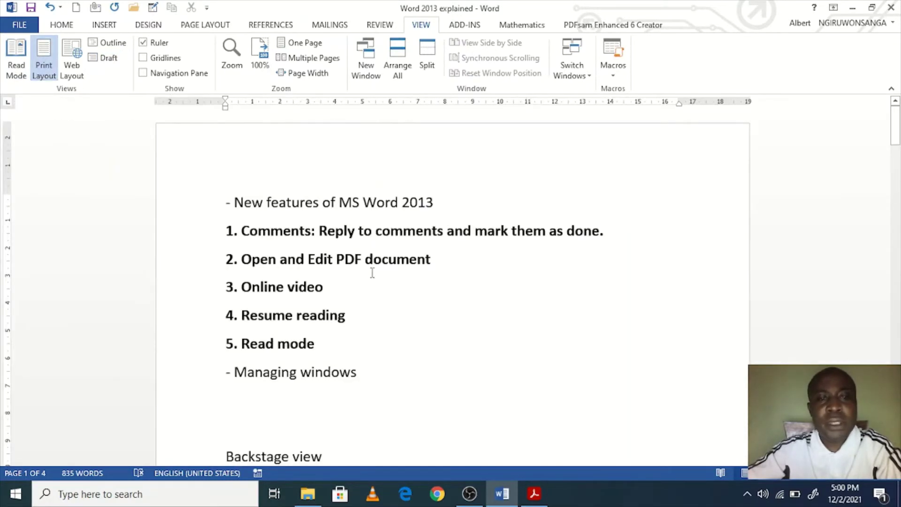
Step: After a few trial selections, select the line '2. Open and Edit PDF document' on the HOME tab
scroll(394, 300, down, 2)
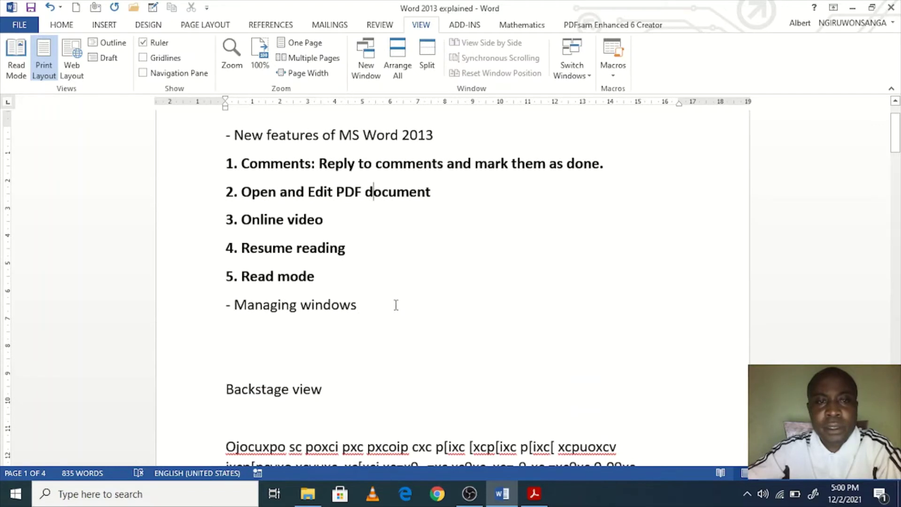
scroll(395, 302, up, 2)
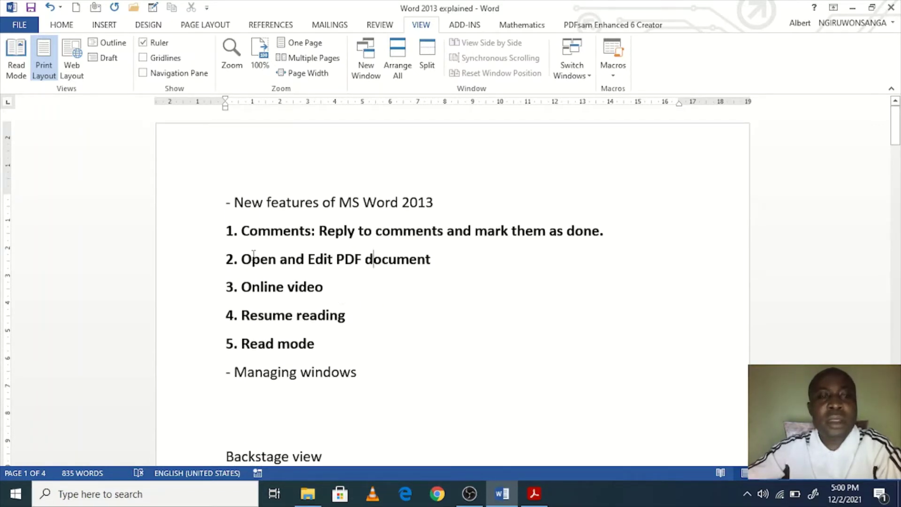
drag(447, 262, 229, 263)
click(372, 313)
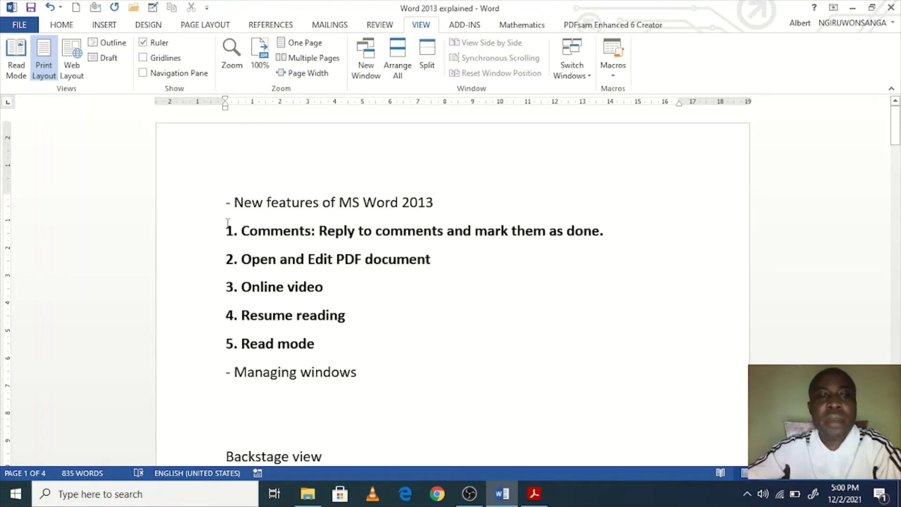
drag(224, 230, 589, 241)
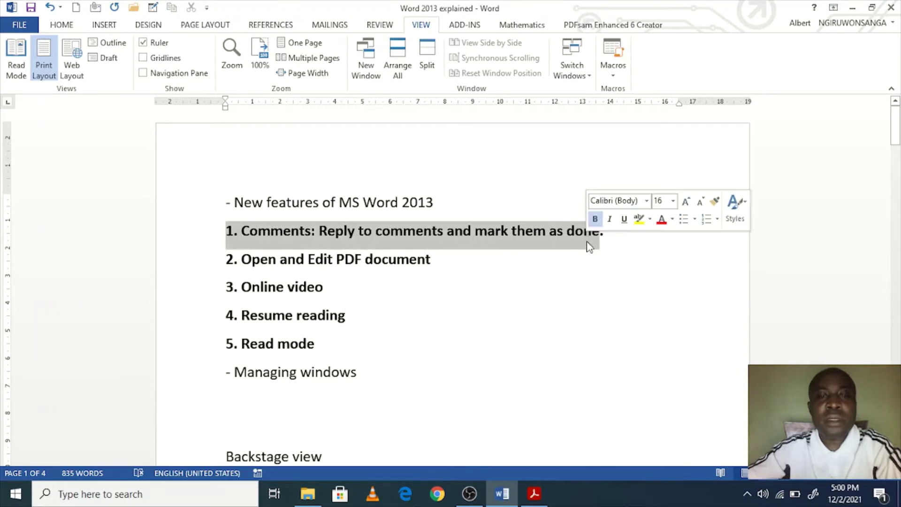
click(500, 259)
drag(210, 232, 487, 266)
click(447, 285)
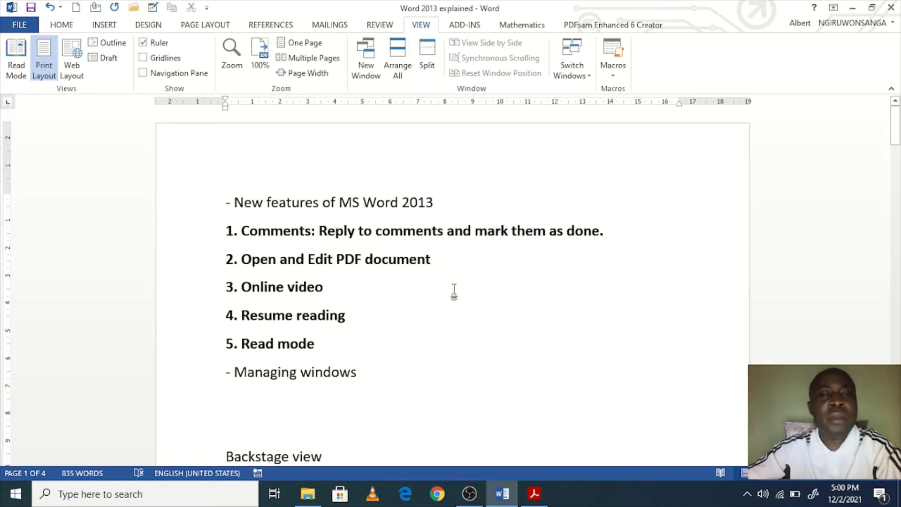
click(61, 24)
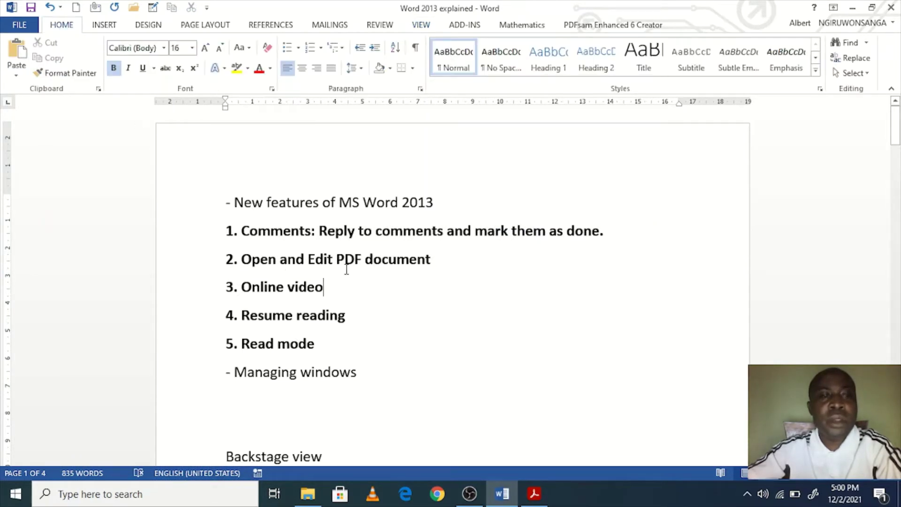
drag(430, 259, 214, 255)
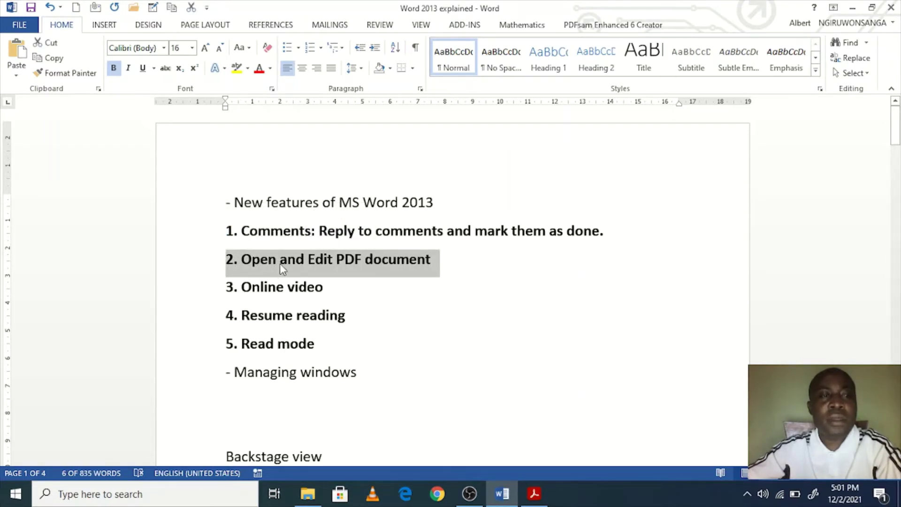
Step: Apply italic, underline and strikethrough to '2. Open and Edit PDF document', then show the Text Effects styles
click(131, 66)
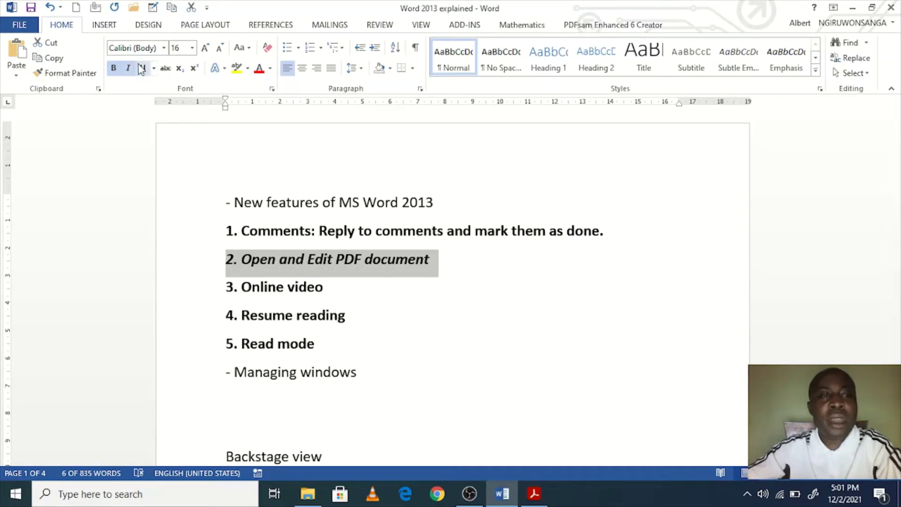
click(142, 69)
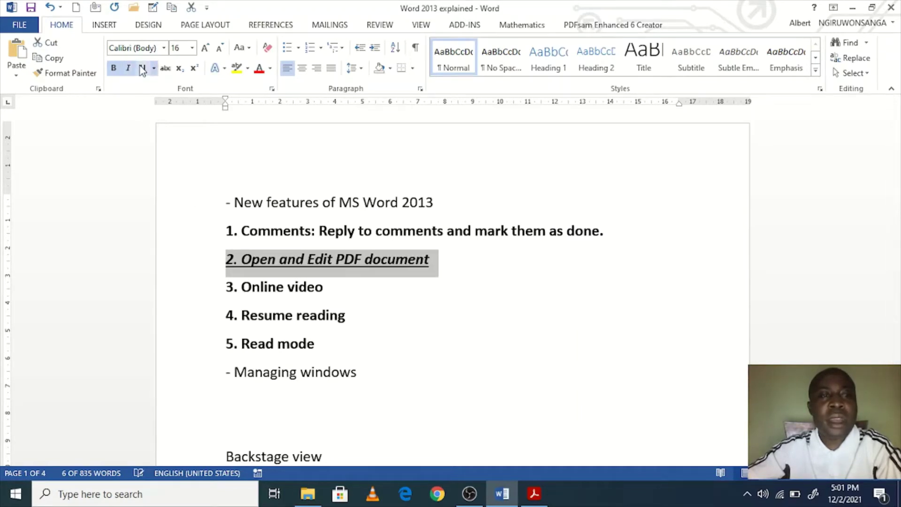
click(165, 69)
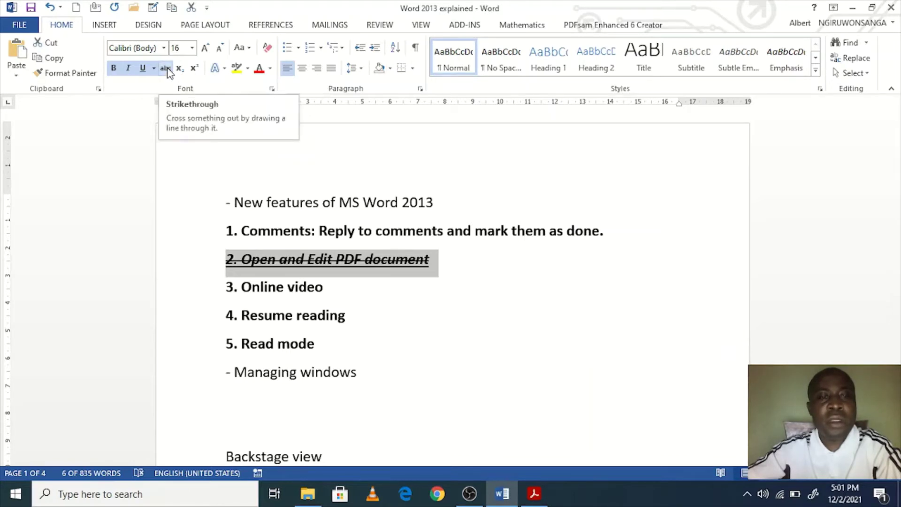
click(225, 69)
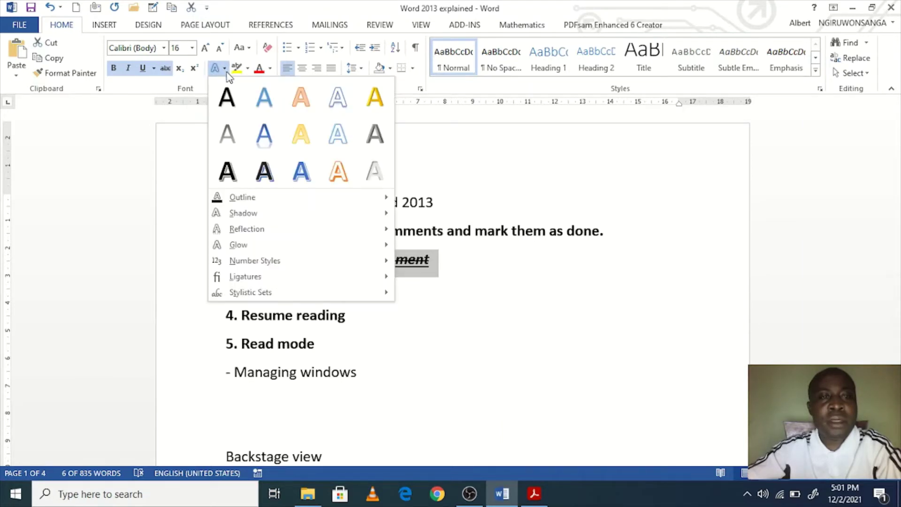
Step: Apply the plain black text effect and colour the line red
click(235, 101)
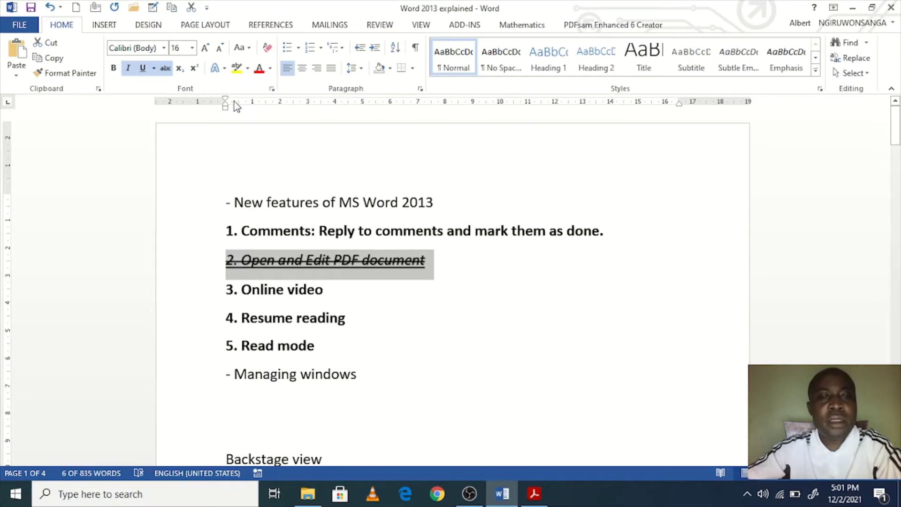
click(270, 68)
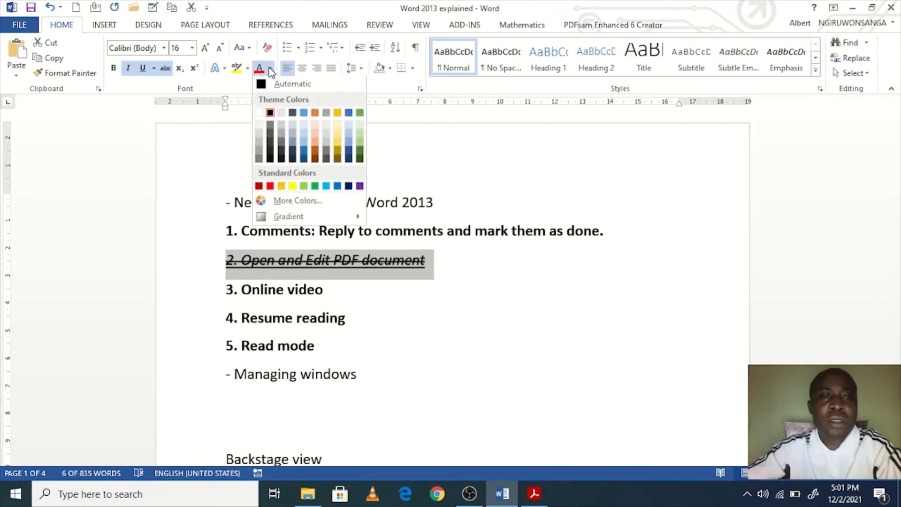
click(271, 187)
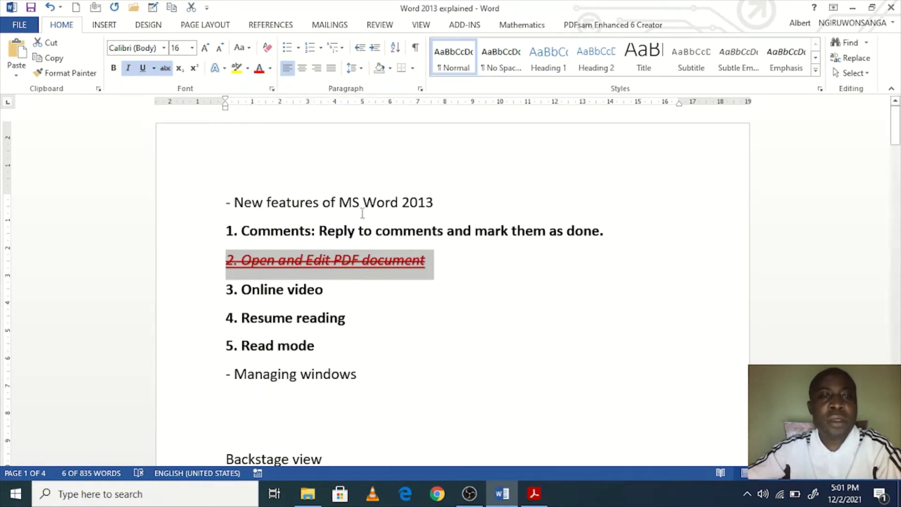
Step: Try the uppercase, toggle-case and Capitalize Each Word options, then remove the strikethrough
click(250, 50)
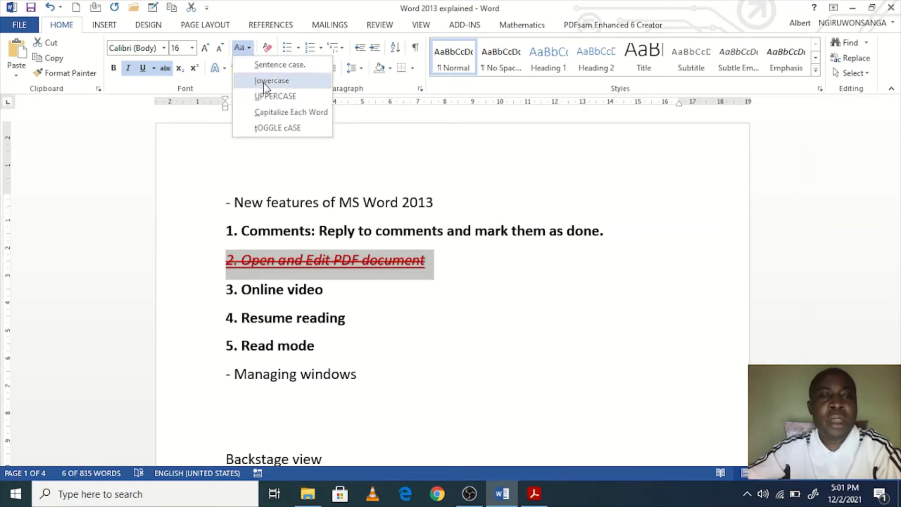
click(274, 97)
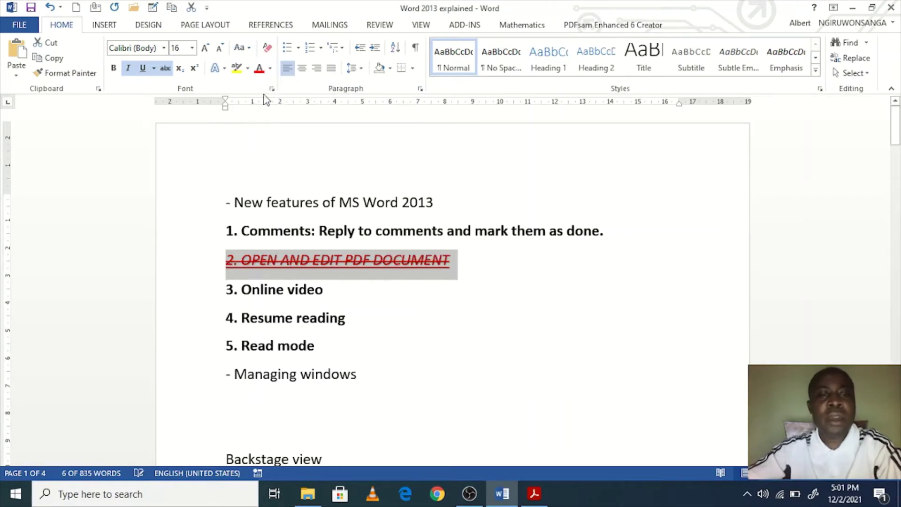
click(249, 49)
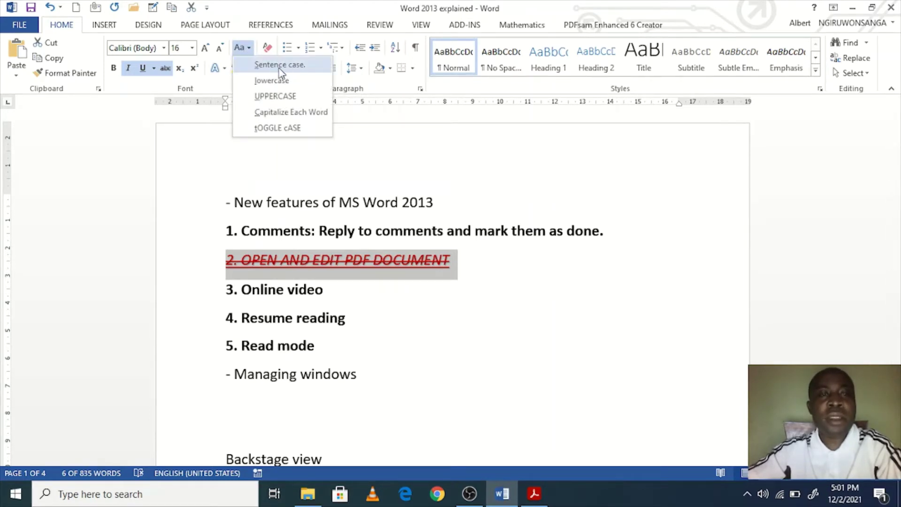
click(296, 130)
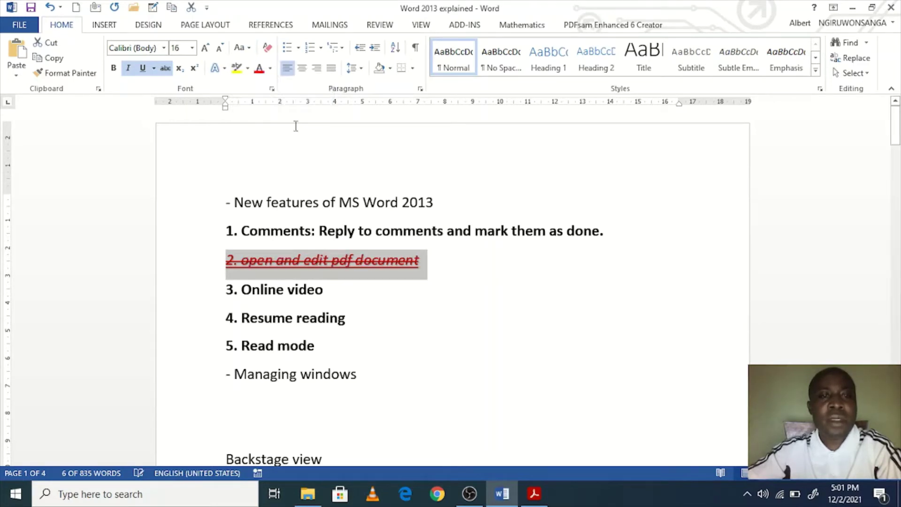
click(250, 53)
click(283, 87)
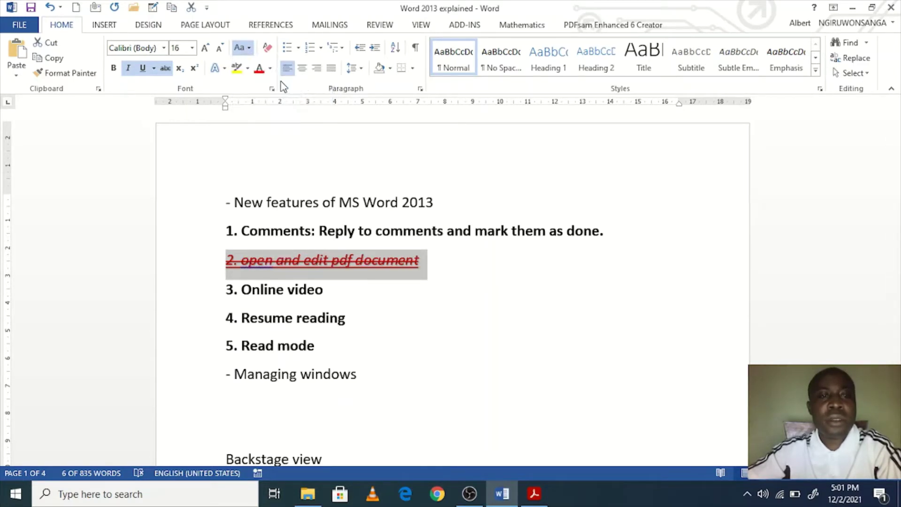
click(245, 48)
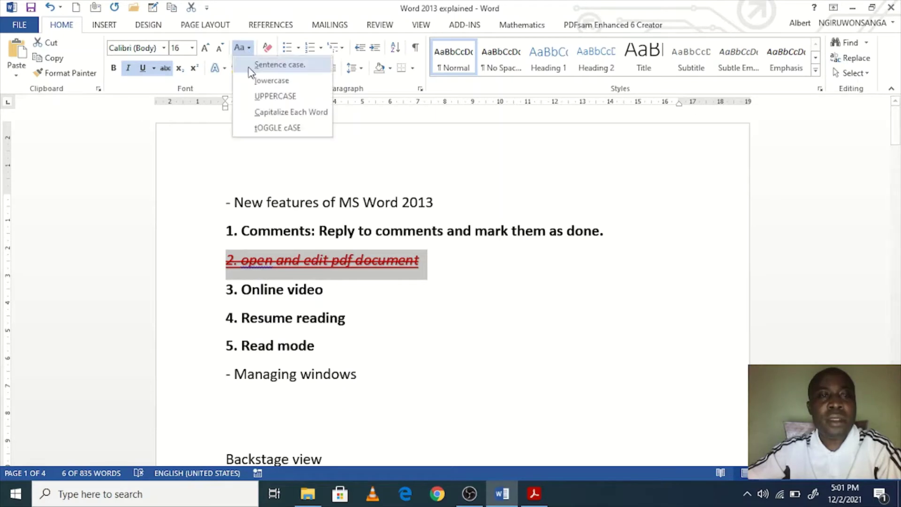
click(270, 114)
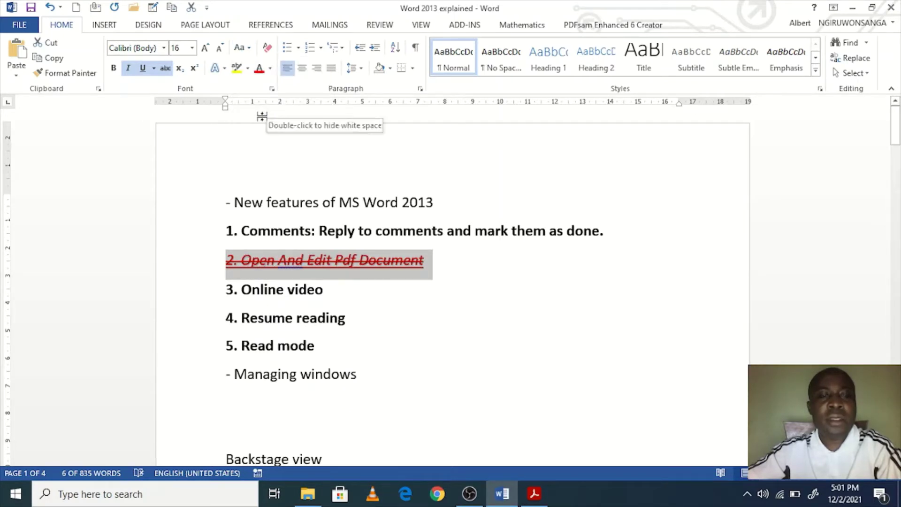
click(243, 46)
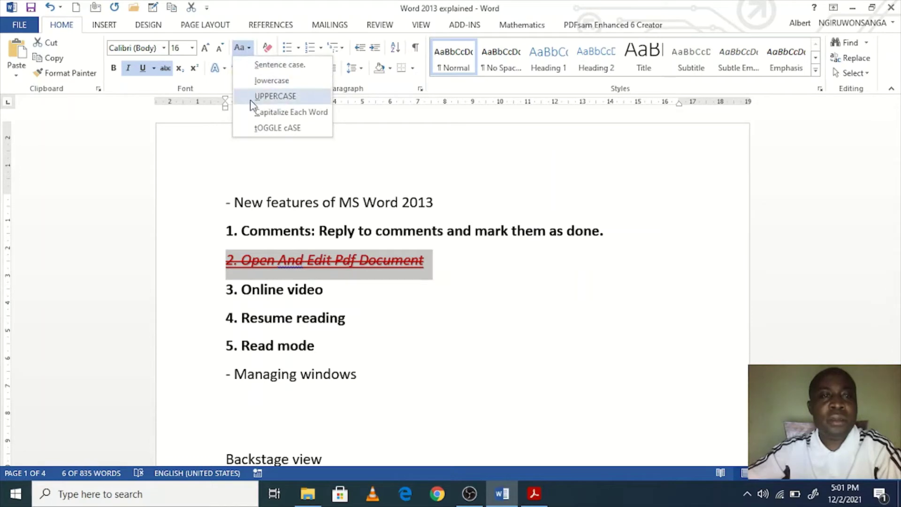
click(166, 68)
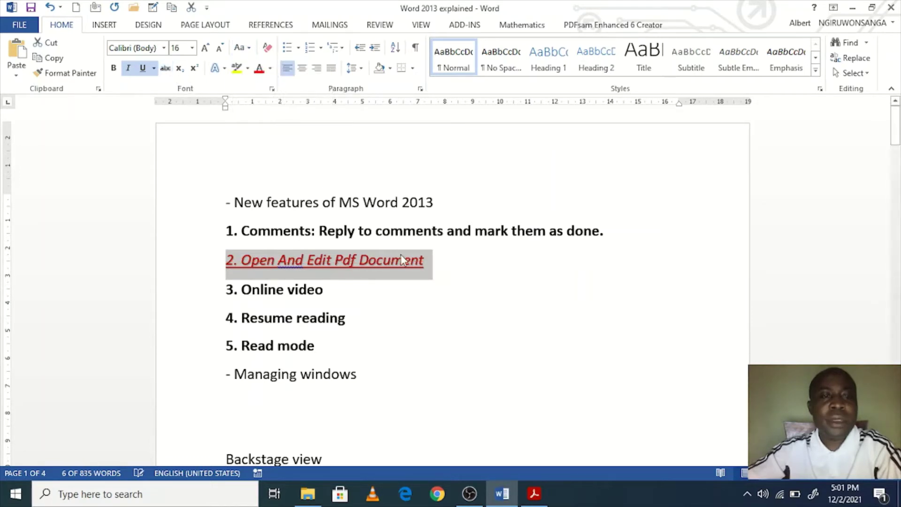
Step: Reselect the second item and cycle through the case options, settling on all lowercase
drag(444, 266, 211, 261)
click(240, 48)
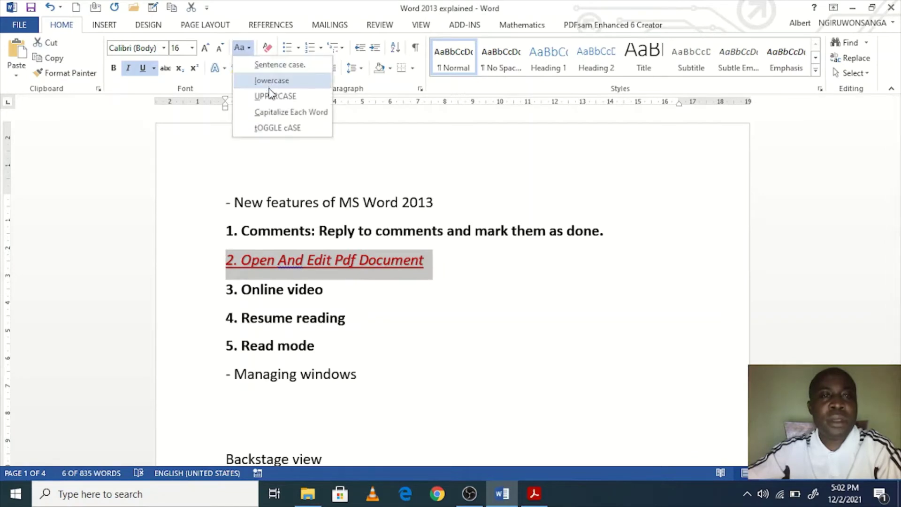
click(276, 96)
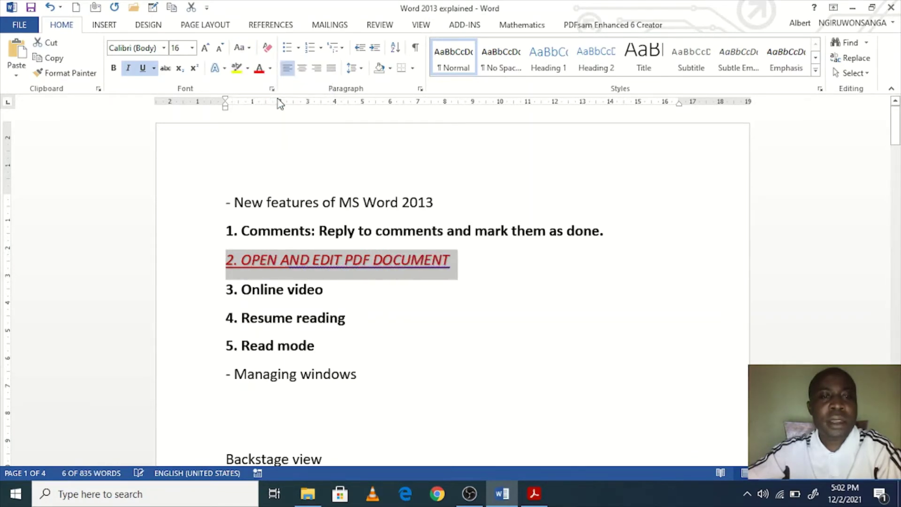
click(240, 47)
click(260, 111)
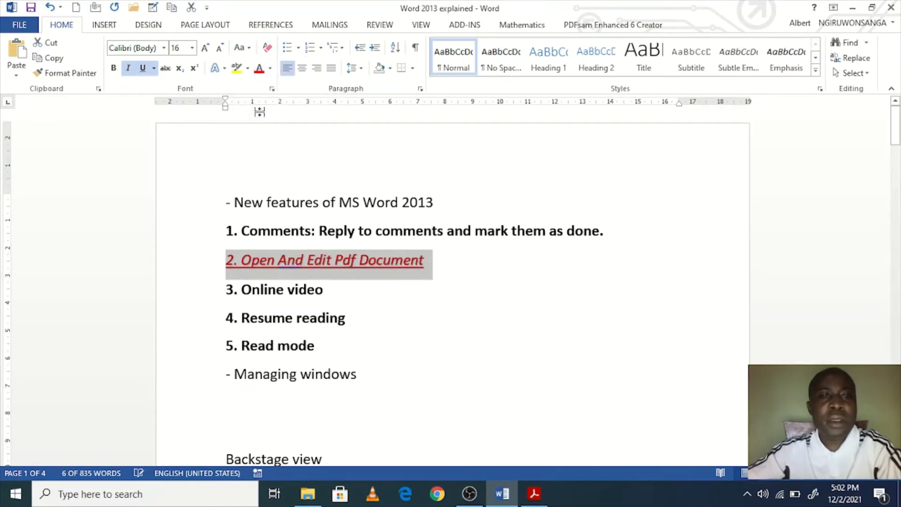
click(240, 47)
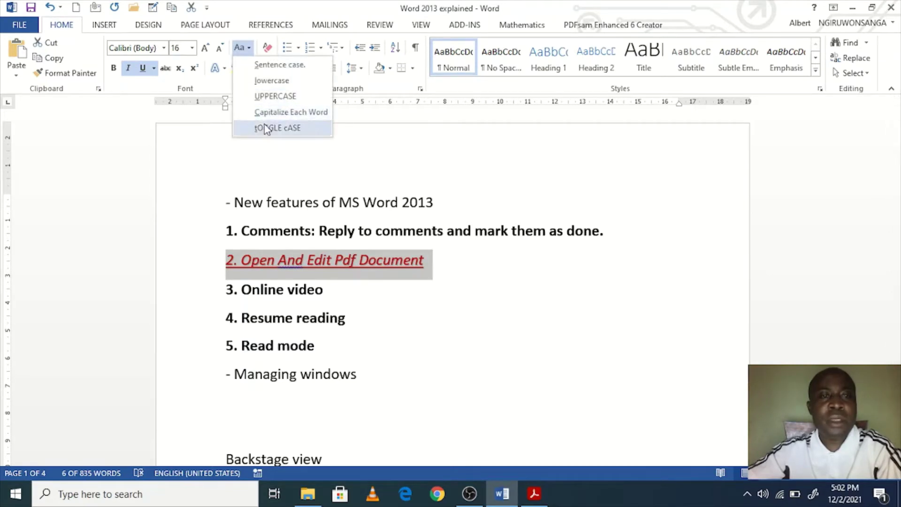
click(265, 129)
click(240, 47)
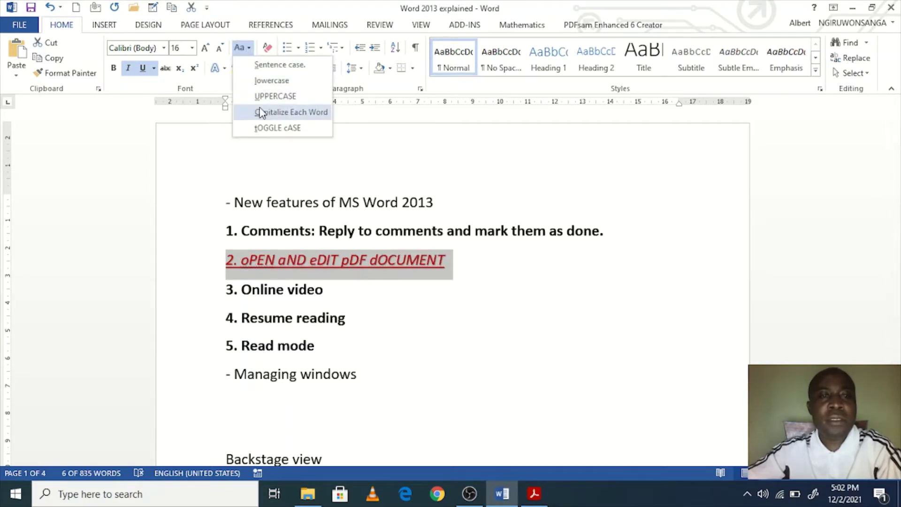
click(263, 64)
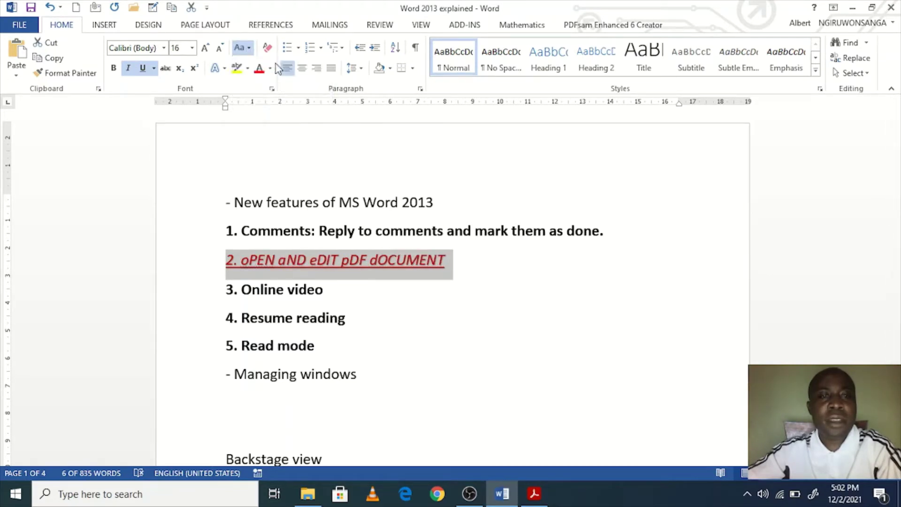
click(248, 49)
click(253, 78)
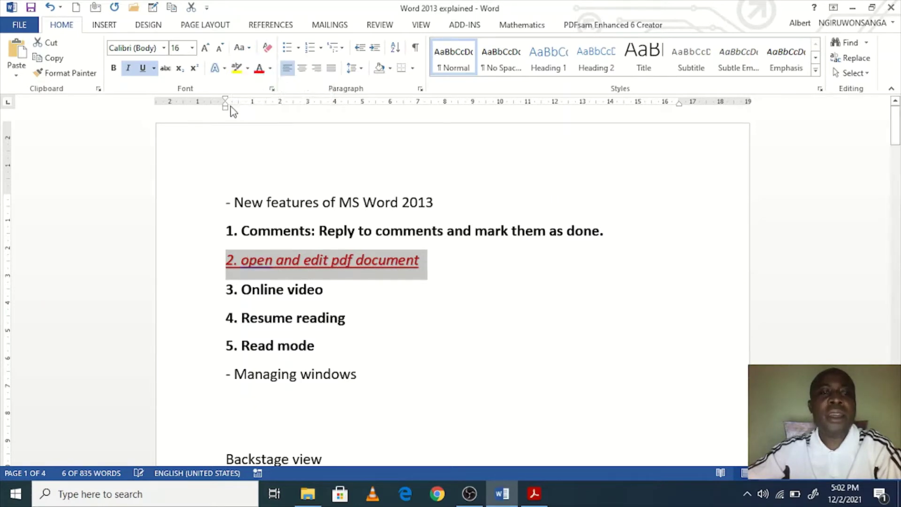
click(242, 48)
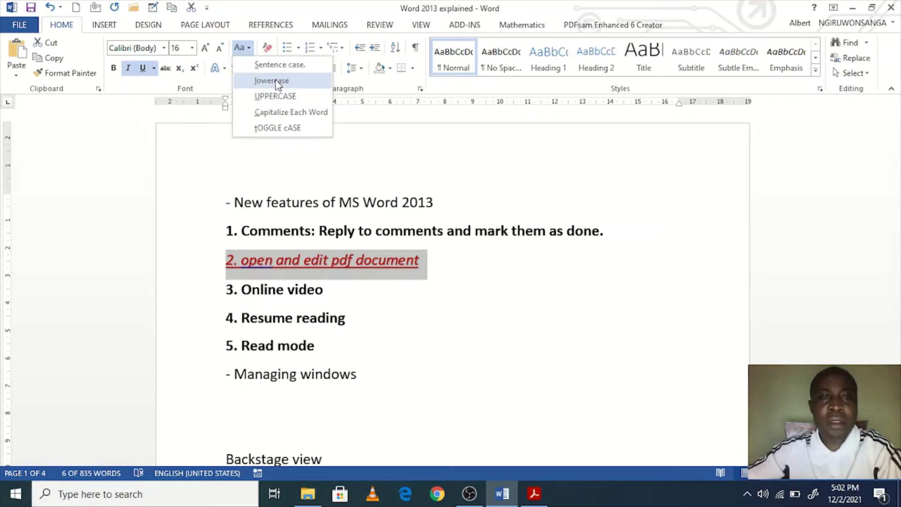
click(368, 228)
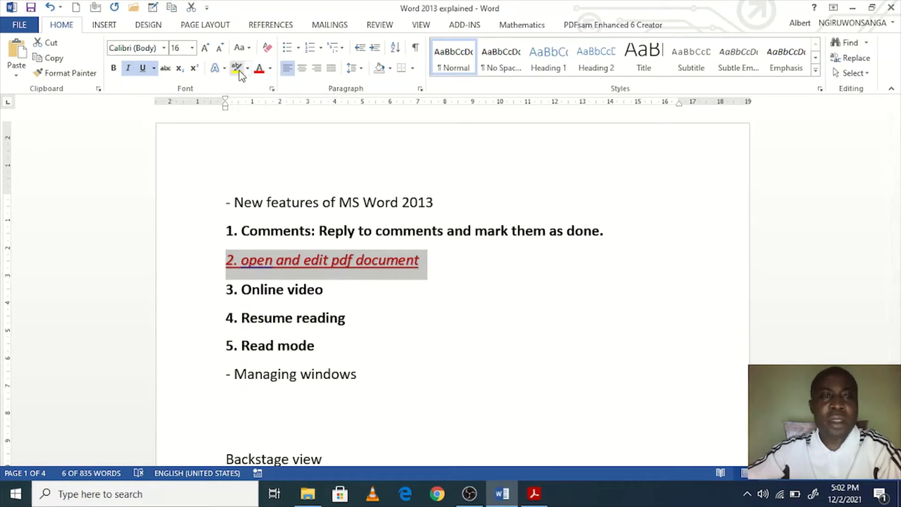
Step: Highlight the second item in bright green
click(248, 68)
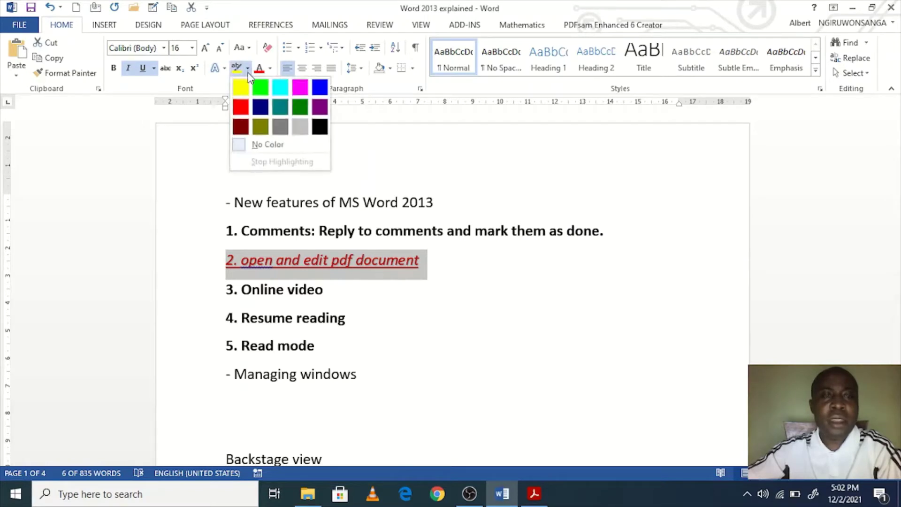
click(261, 87)
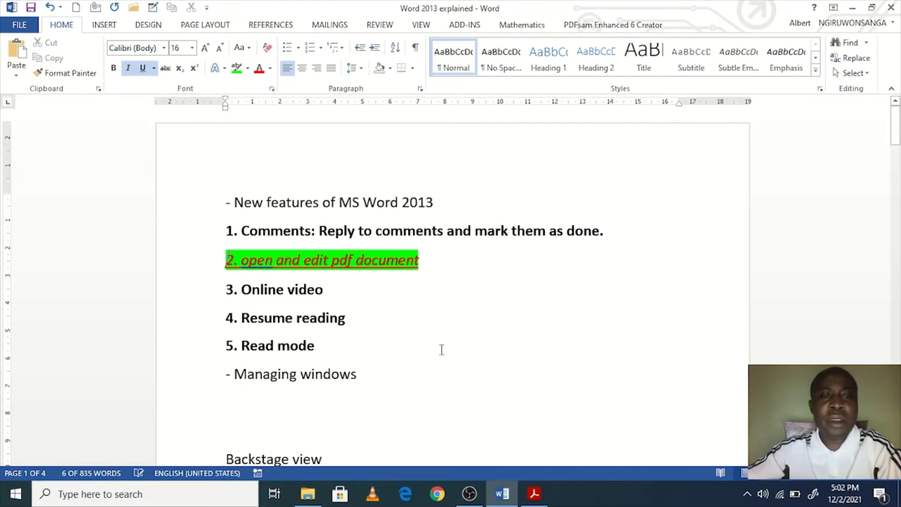
click(381, 317)
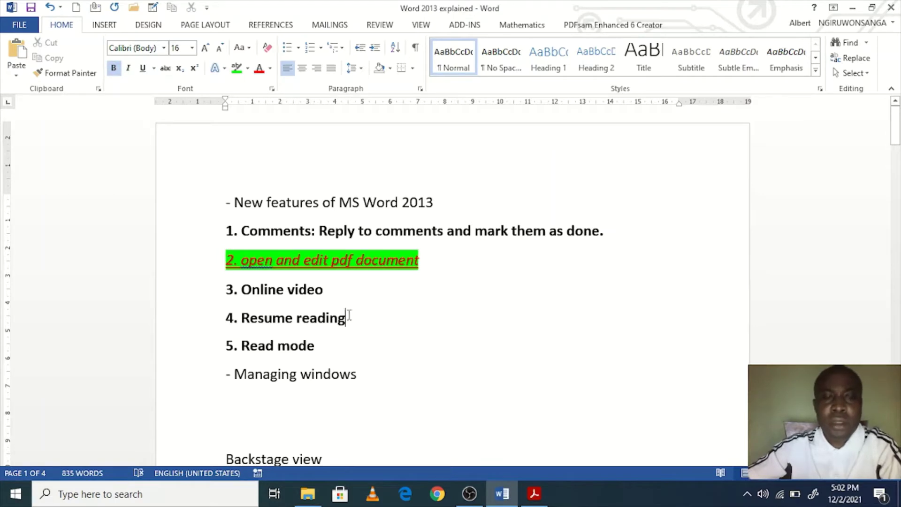
Step: Select the four-line paragraph under Backstage view and try font sizes 72 and 28
scroll(395, 371, down, 5)
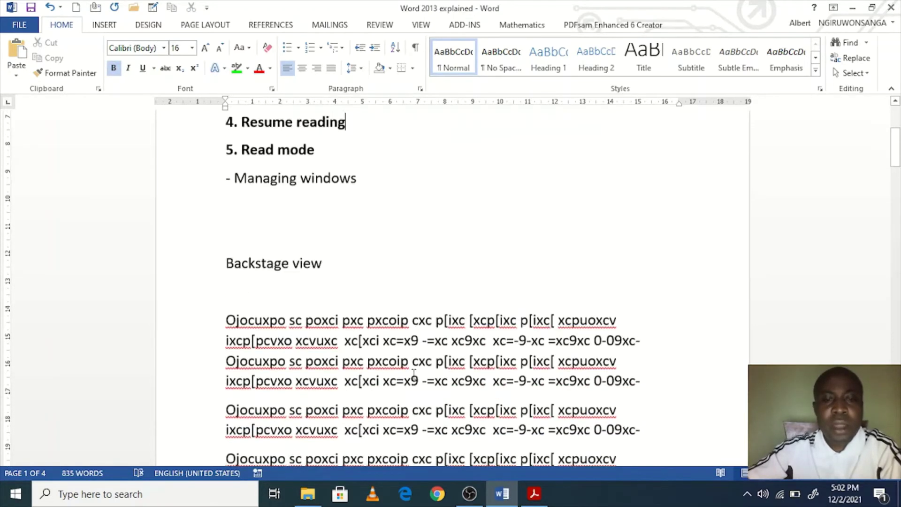
drag(643, 310, 161, 238)
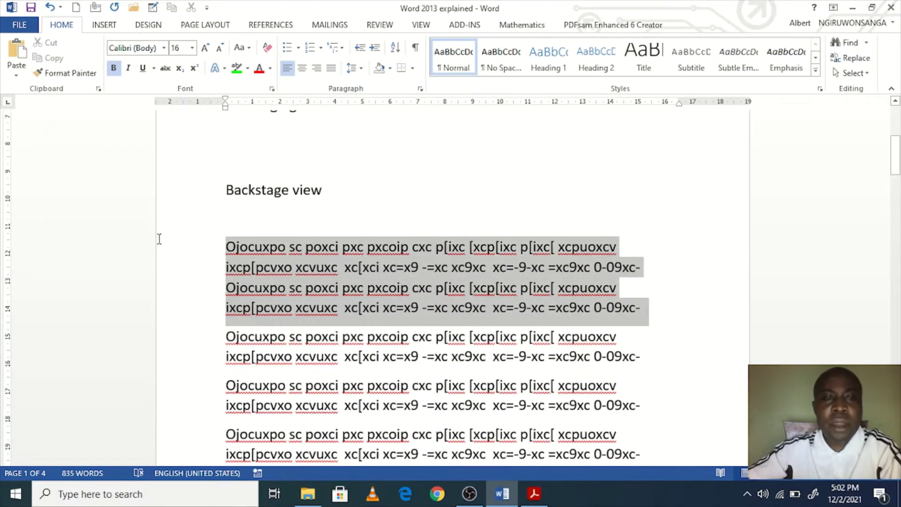
click(248, 288)
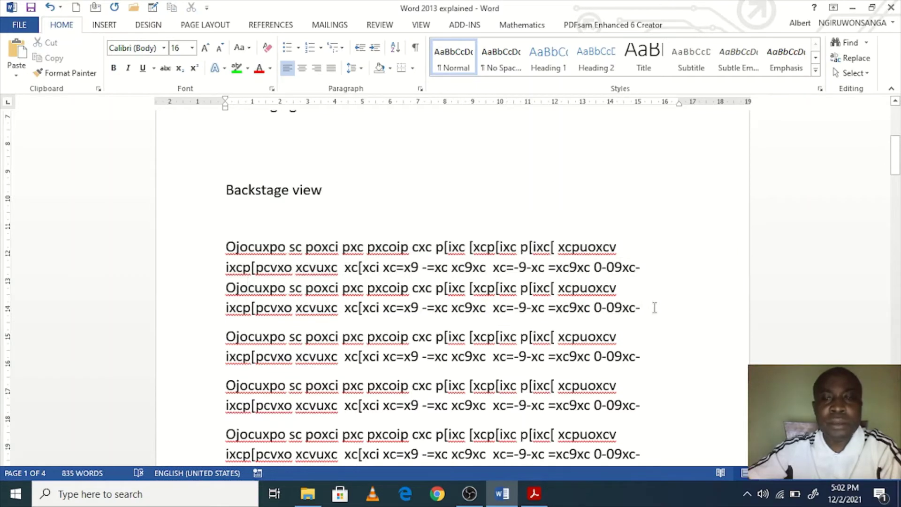
drag(654, 307, 217, 245)
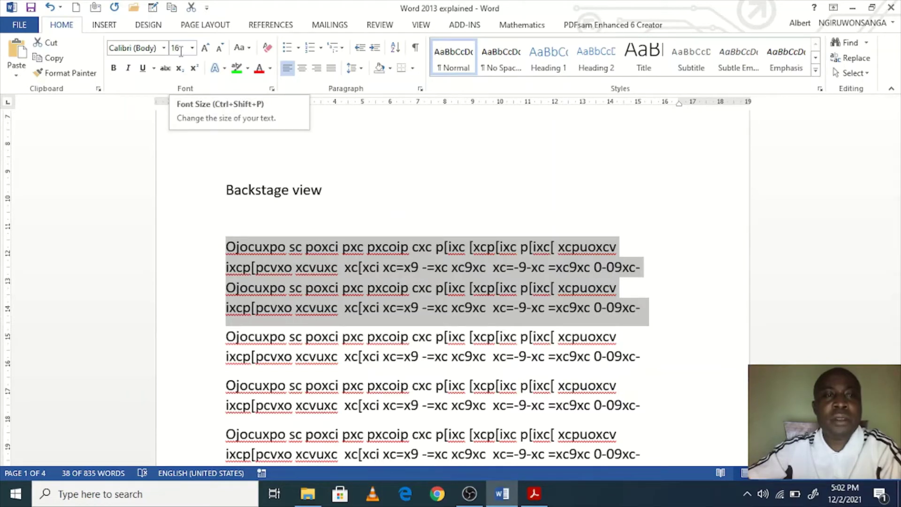
click(192, 48)
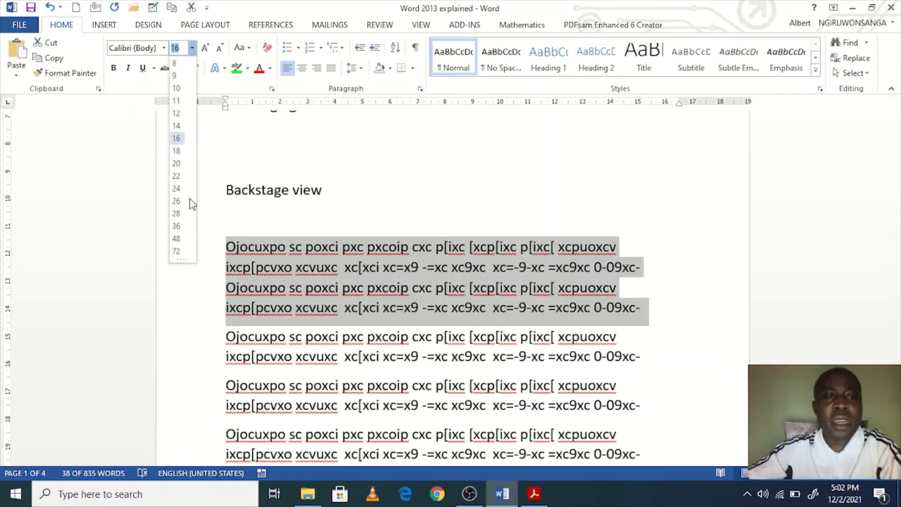
click(178, 251)
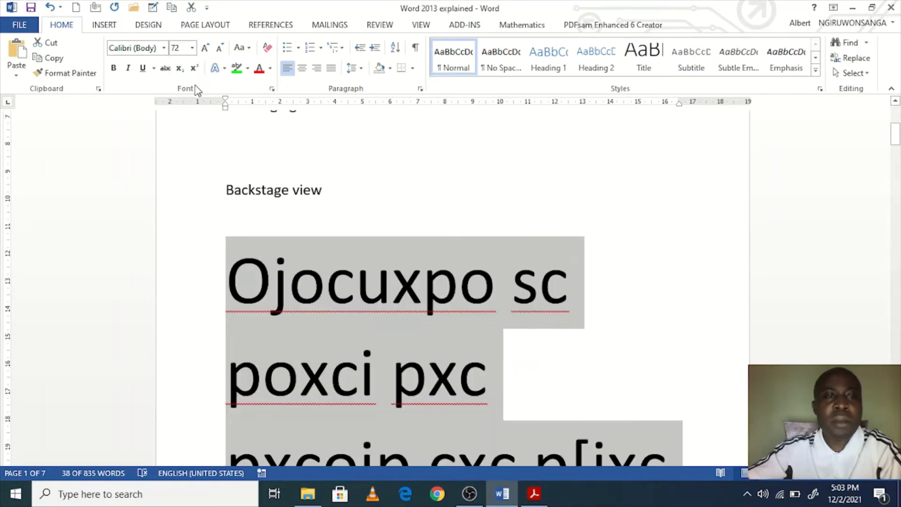
click(191, 47)
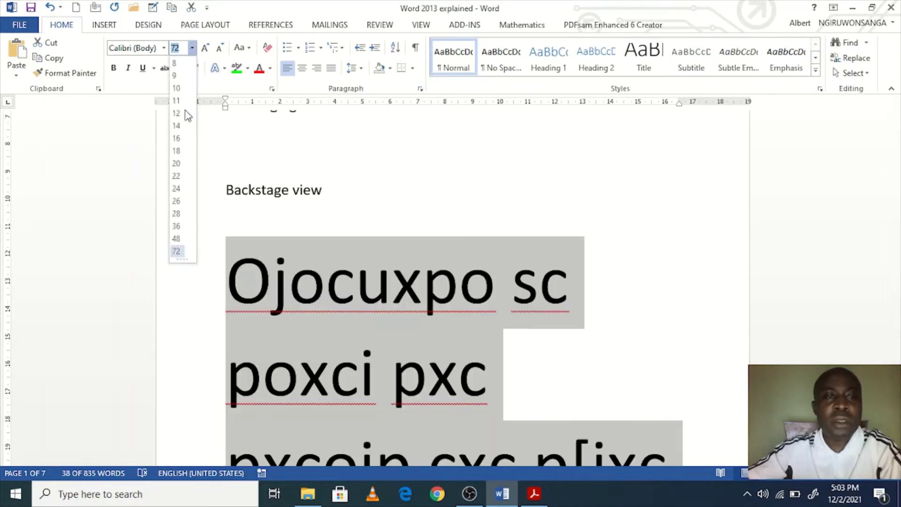
click(177, 213)
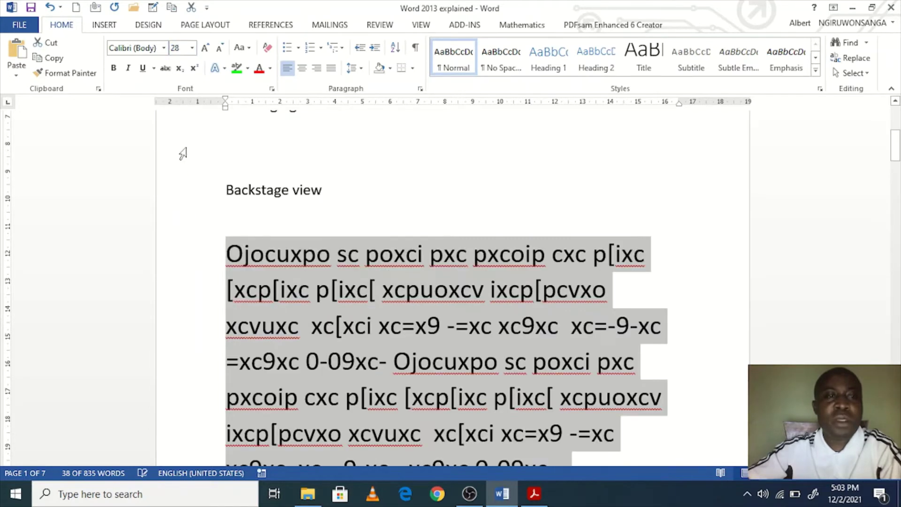
Step: Enter a custom 110 pt font size, then set the text to 17 pt
scroll(326, 309, down, 3)
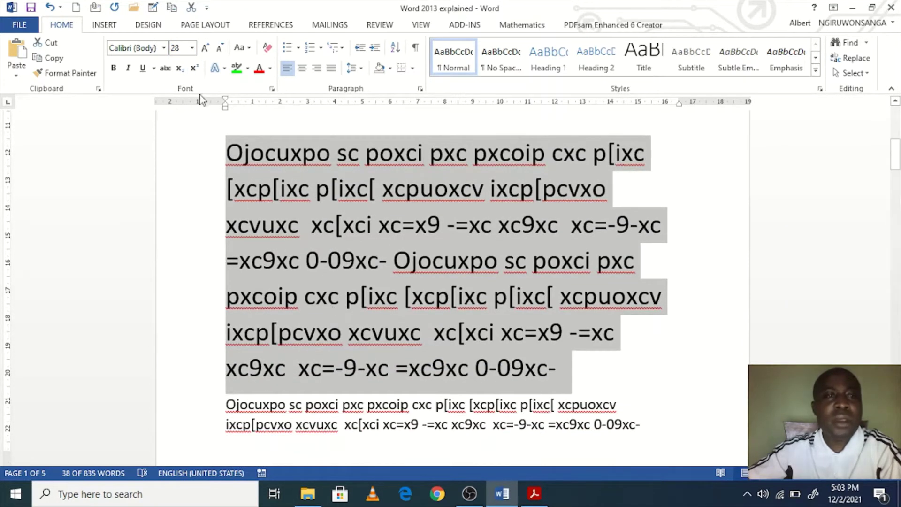
click(183, 48)
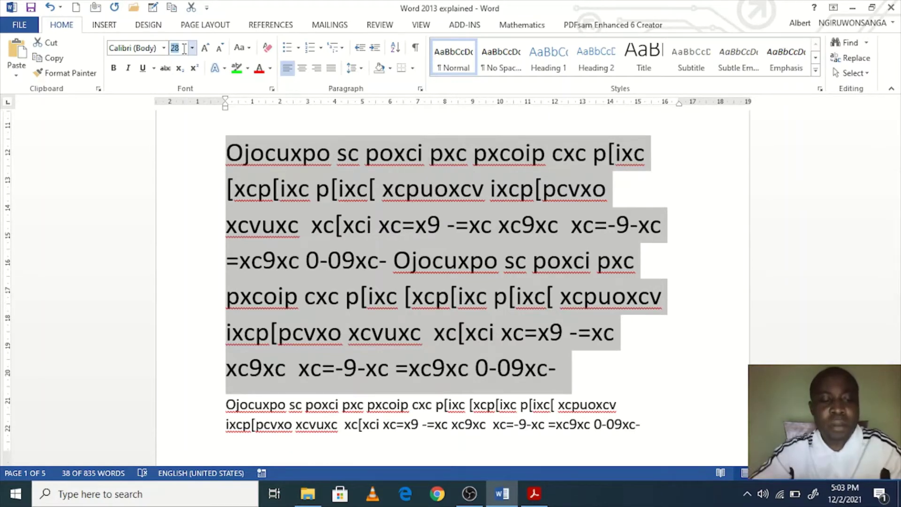
text(112)
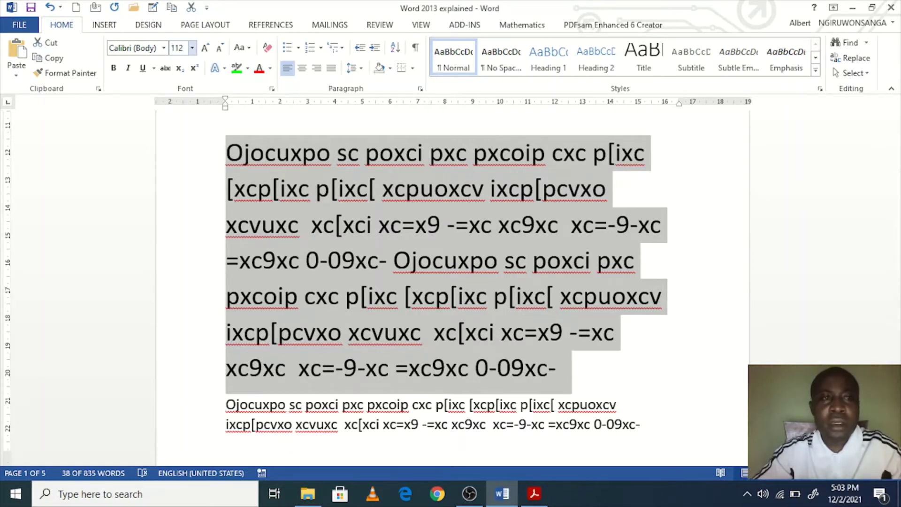
key(BackSpace)
text(0)
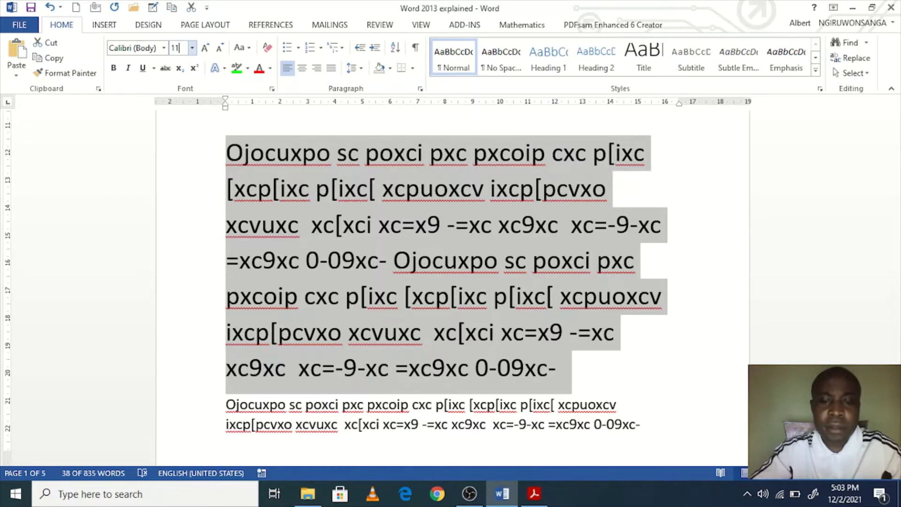
key(Return)
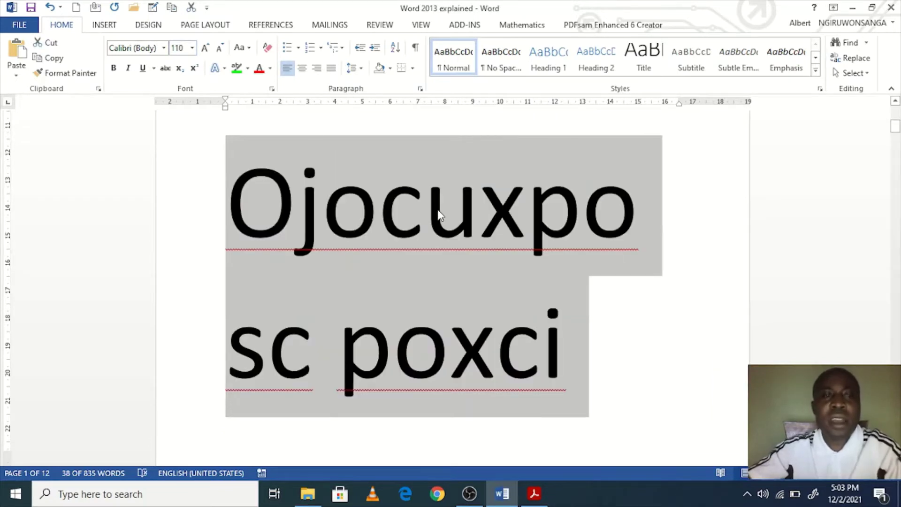
click(192, 48)
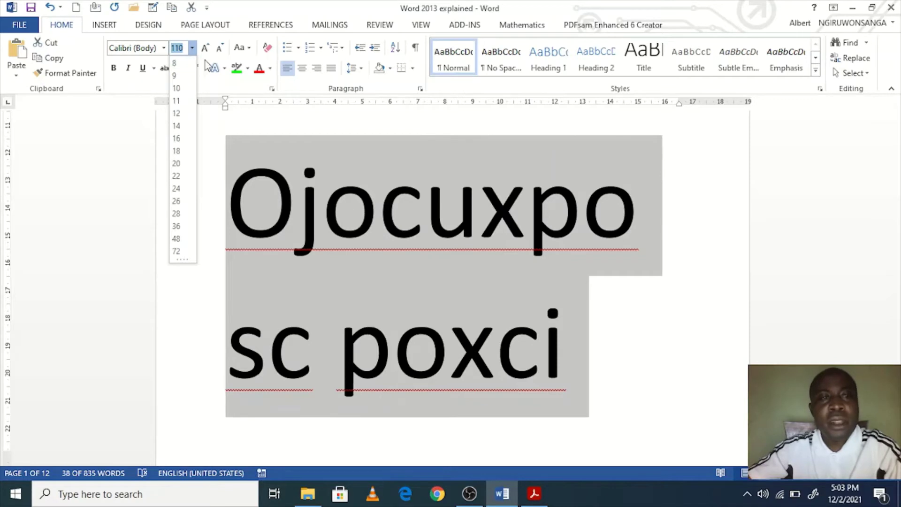
key(BackSpace)
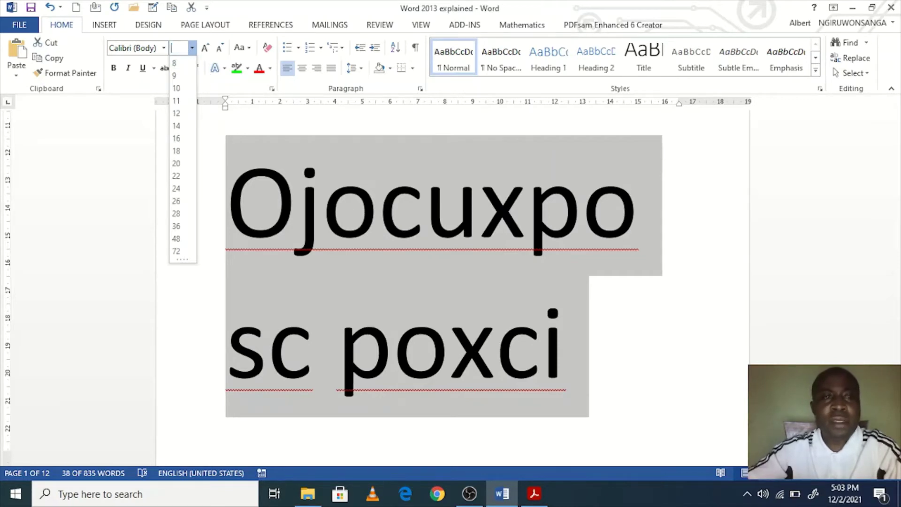
text(17)
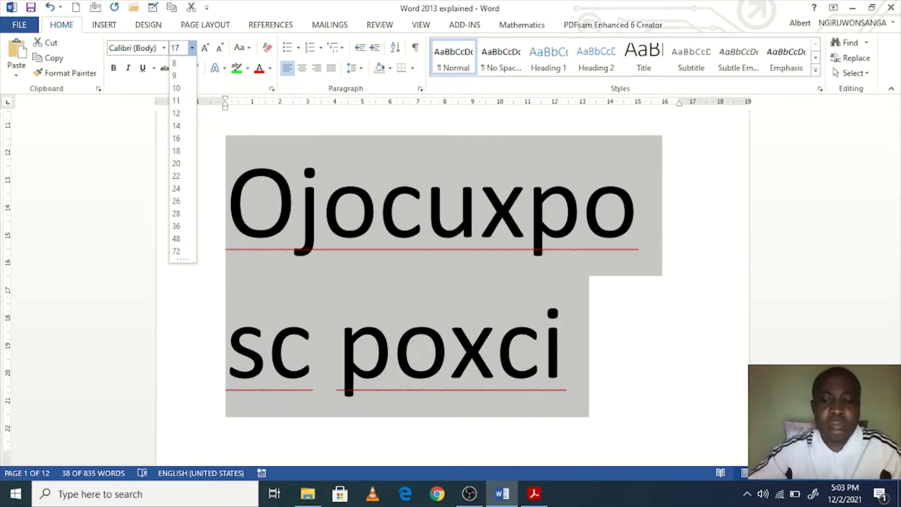
key(Return)
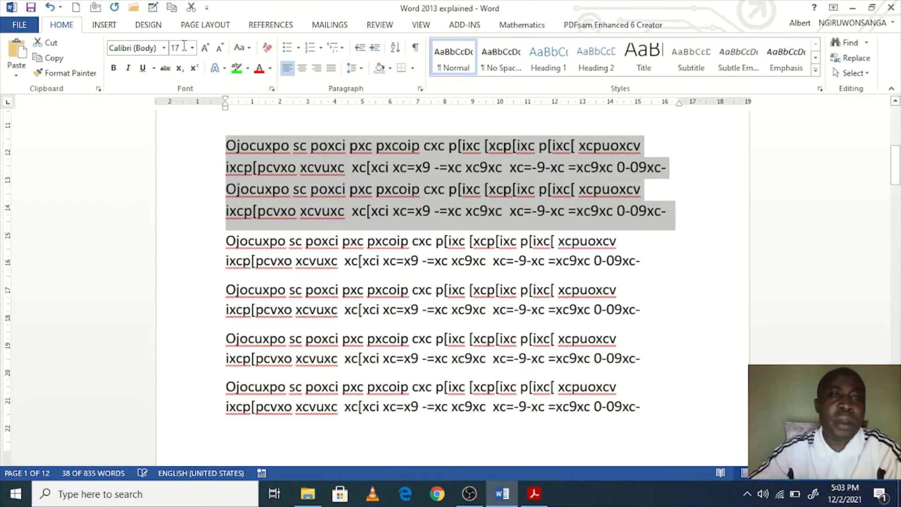
Step: Reselect the top two sample paragraphs
click(438, 169)
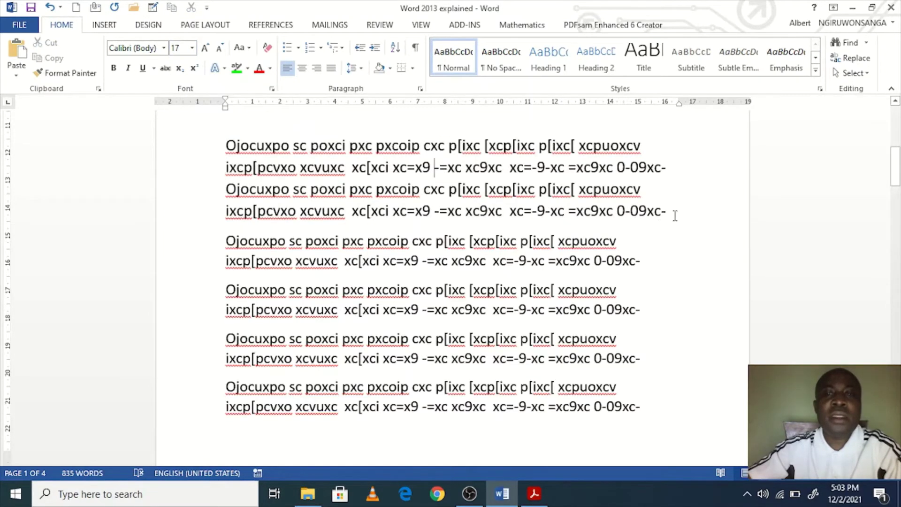
drag(674, 211, 225, 146)
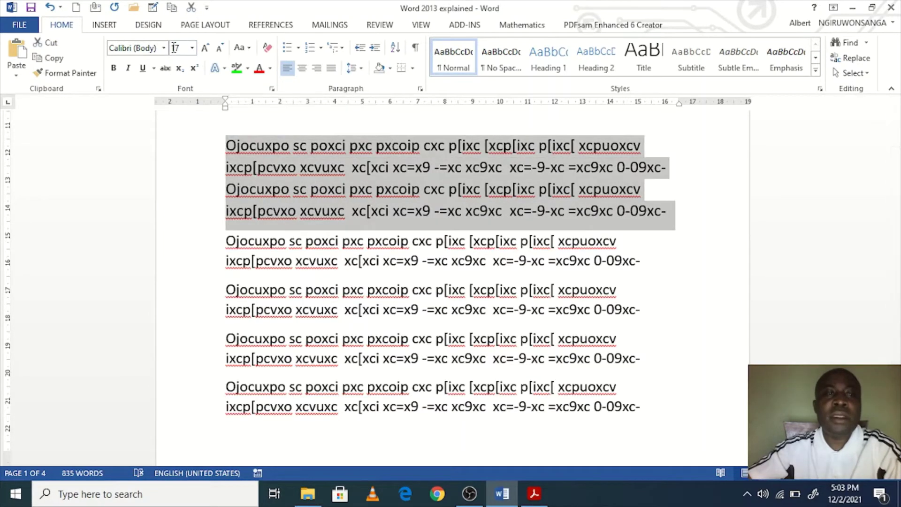
click(399, 167)
drag(676, 216, 223, 150)
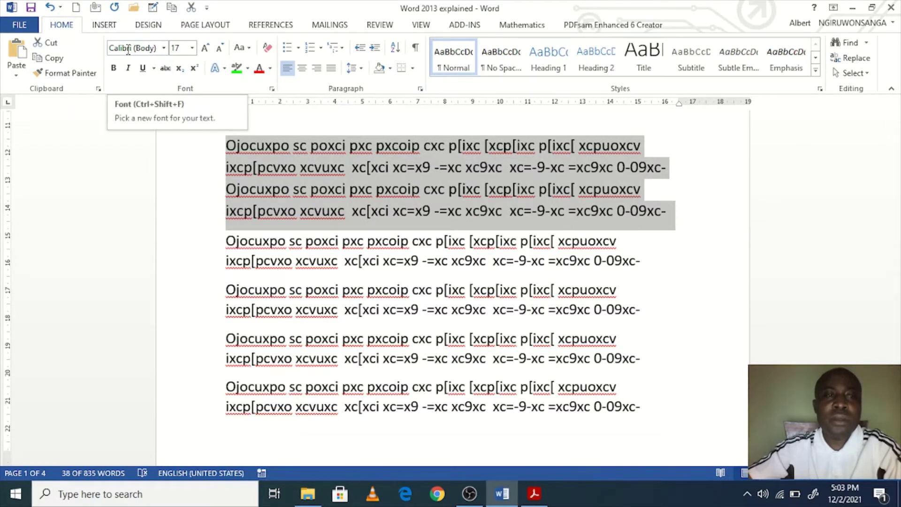
Step: Change the paragraph's font to Times New Roman, then Arial, and finally Impact
click(163, 48)
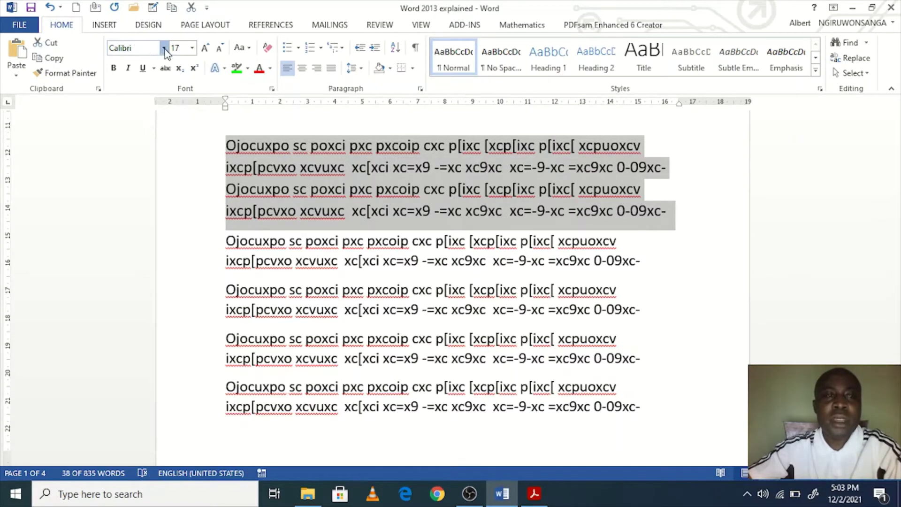
click(185, 128)
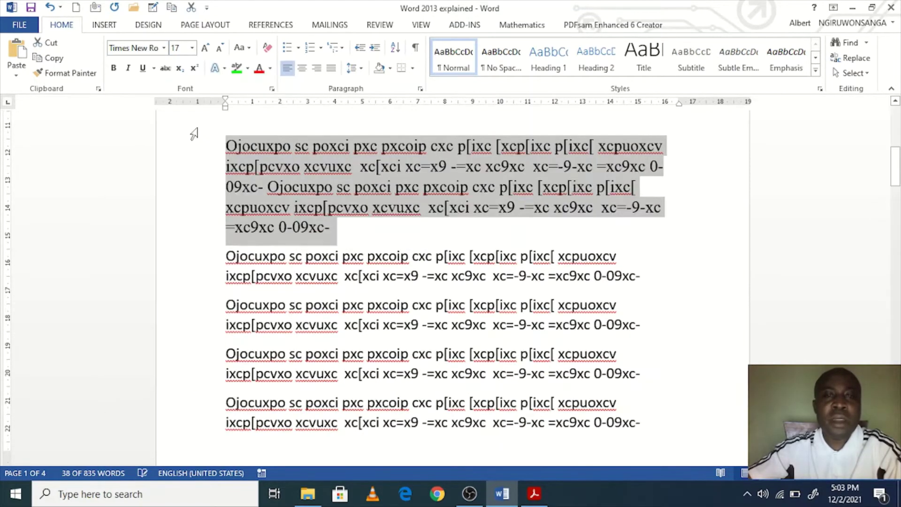
click(163, 48)
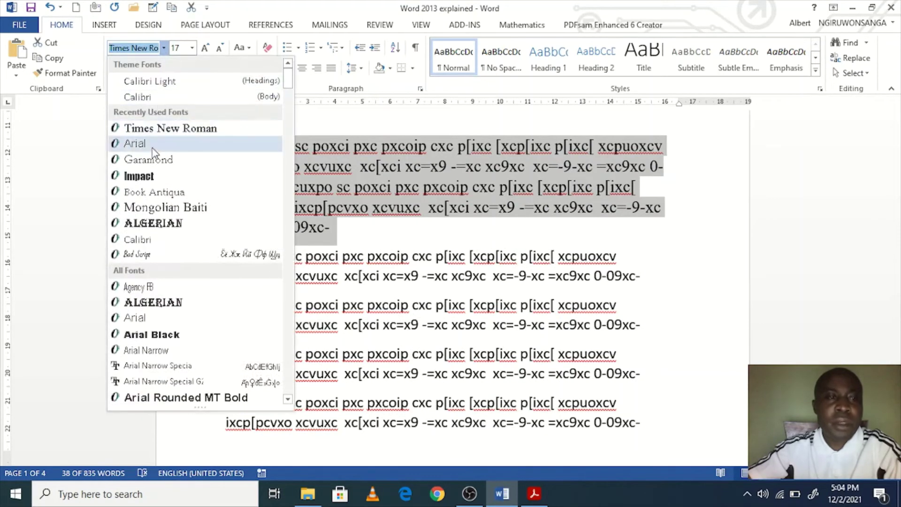
click(170, 144)
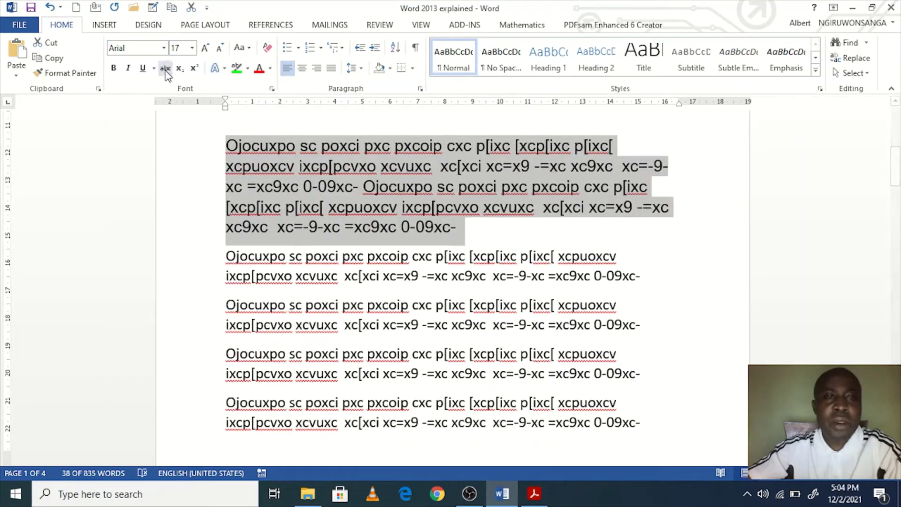
click(162, 51)
click(154, 175)
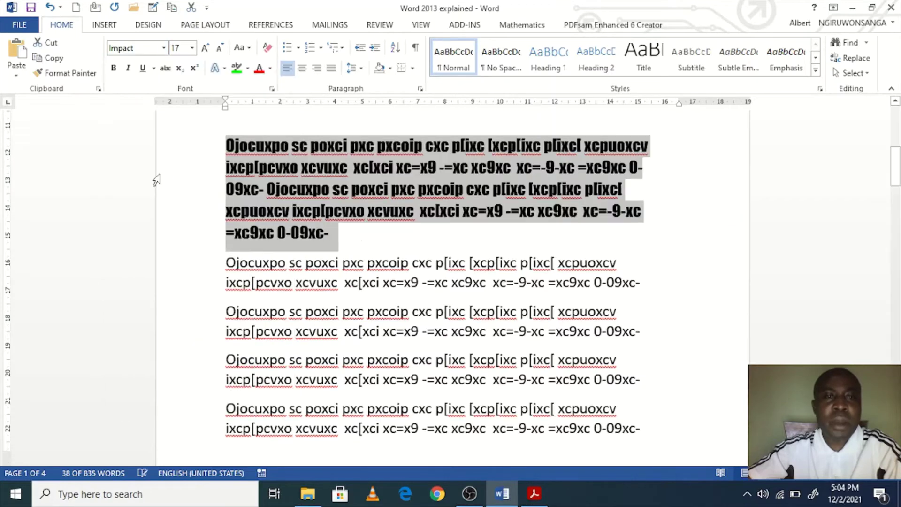
click(146, 48)
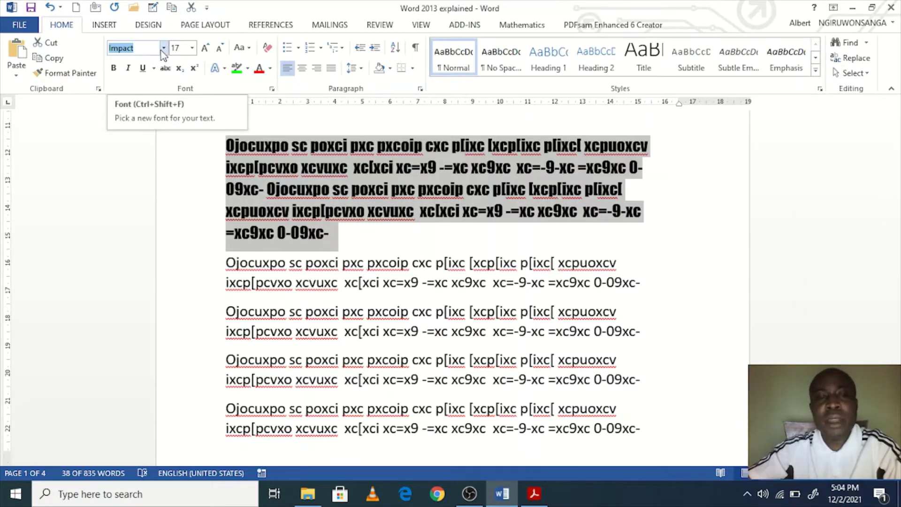
scroll(291, 205, up, 3)
Step: Add a new line 'Monotype corsiva' below Backstage view and select it
click(342, 191)
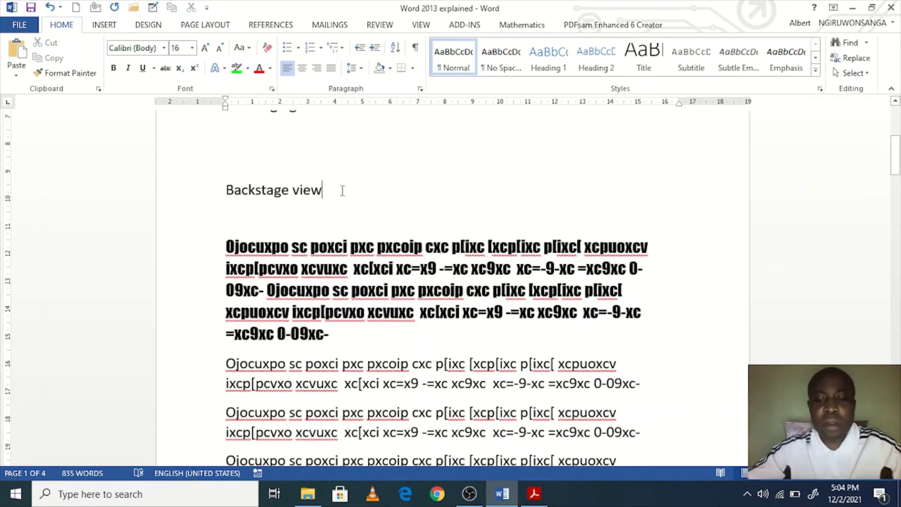
key(Return)
text(Monoty)
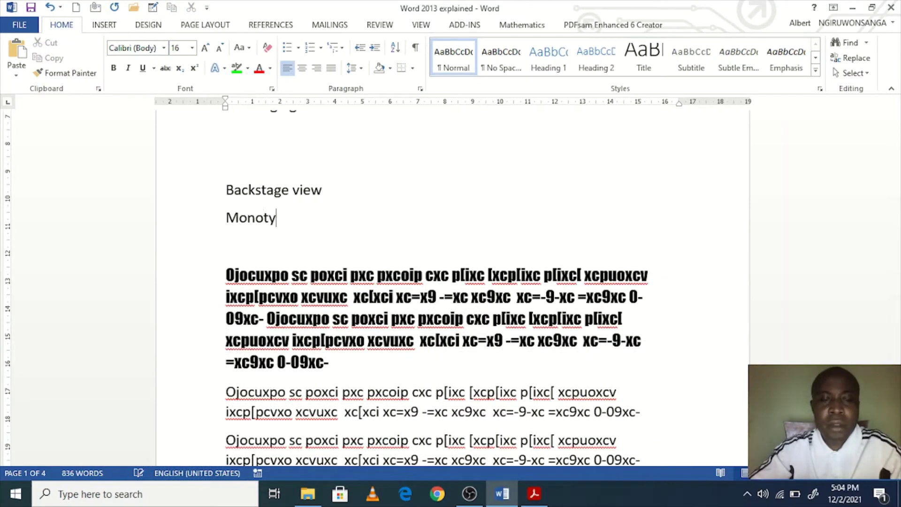
text(pe cpr)
key(BackSpace)
key(BackSpace)
text(or)
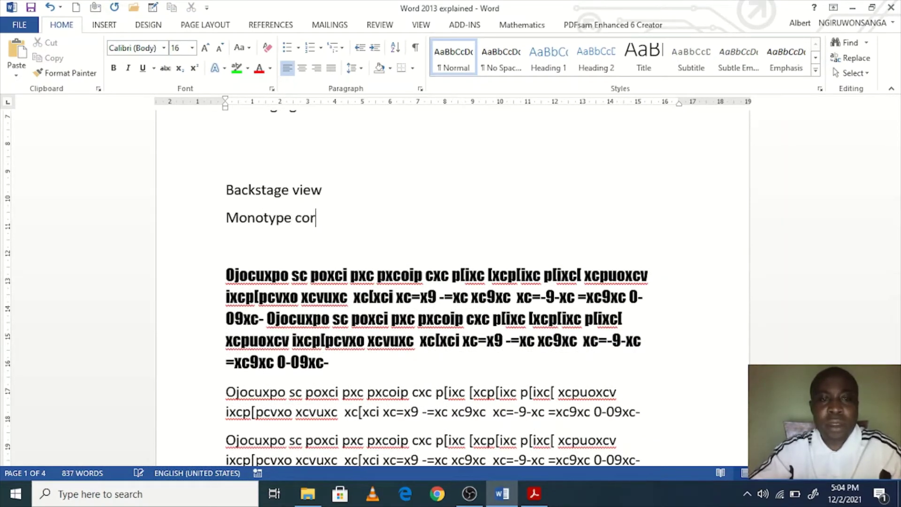
text(siva)
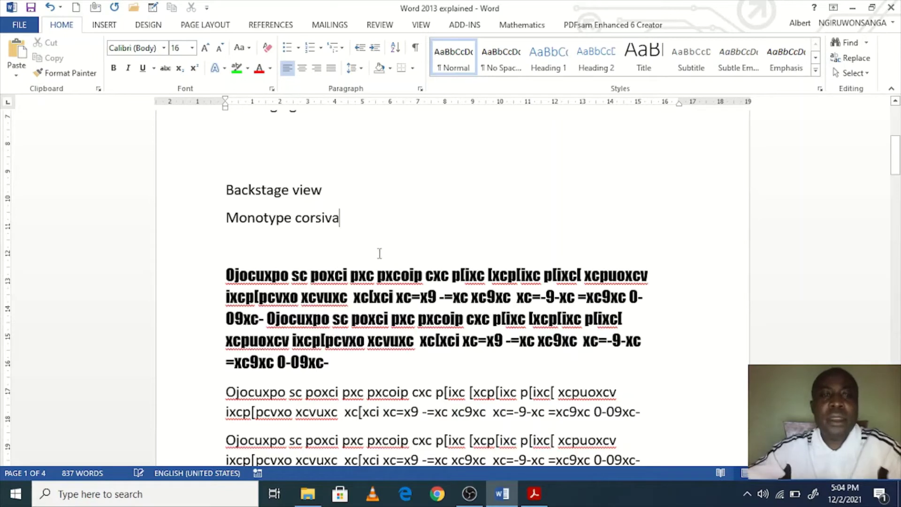
drag(376, 215, 177, 209)
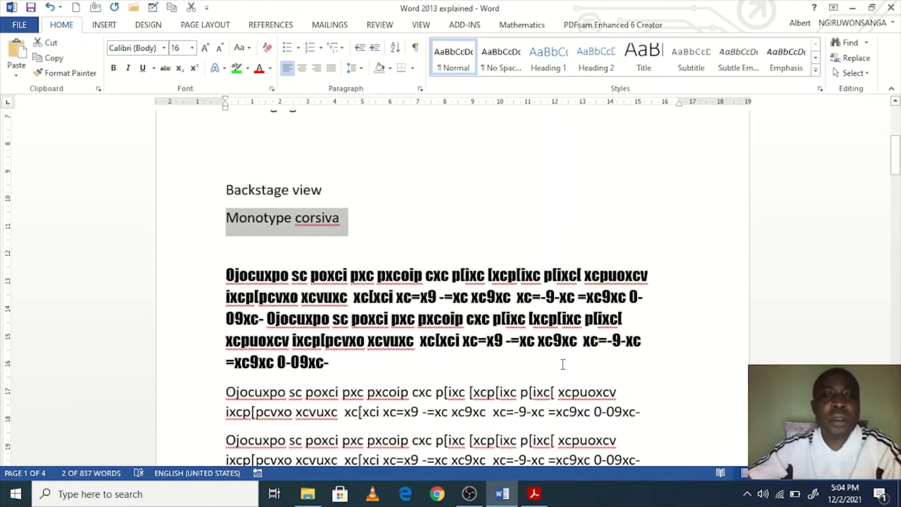
drag(365, 383, 209, 277)
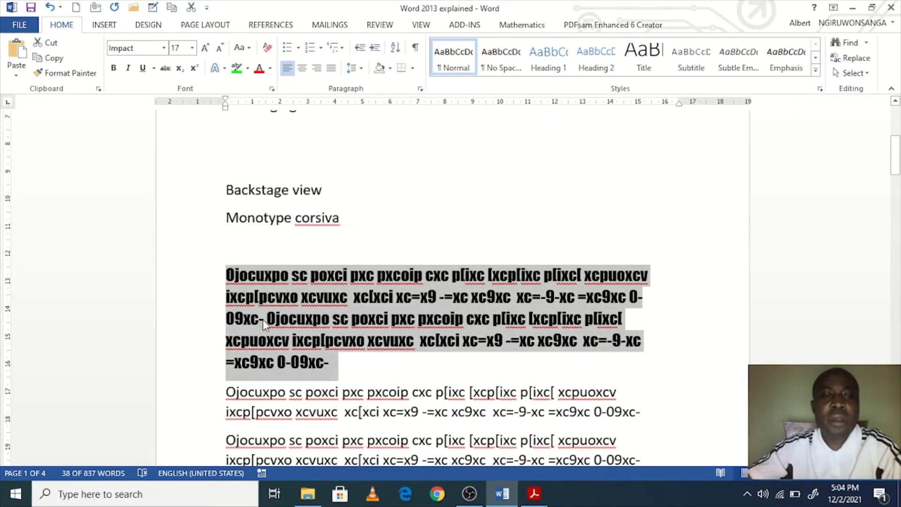
click(262, 319)
click(227, 218)
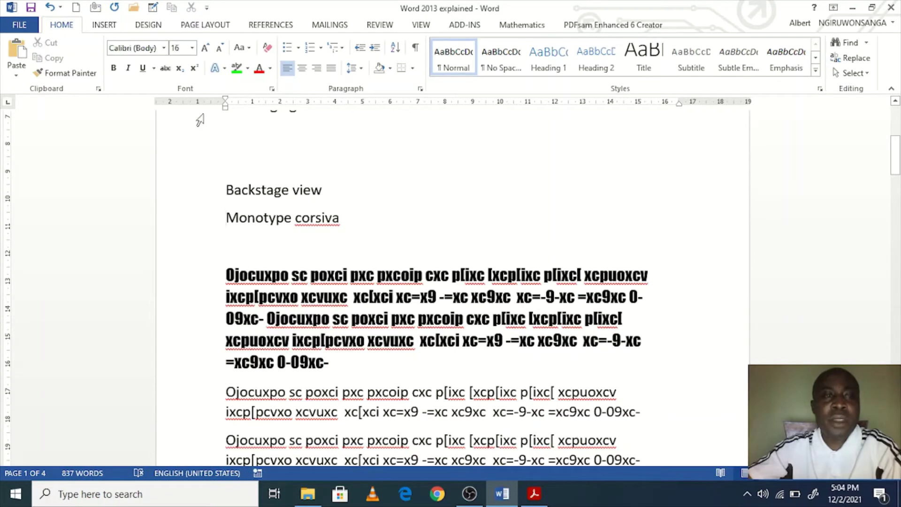
click(164, 47)
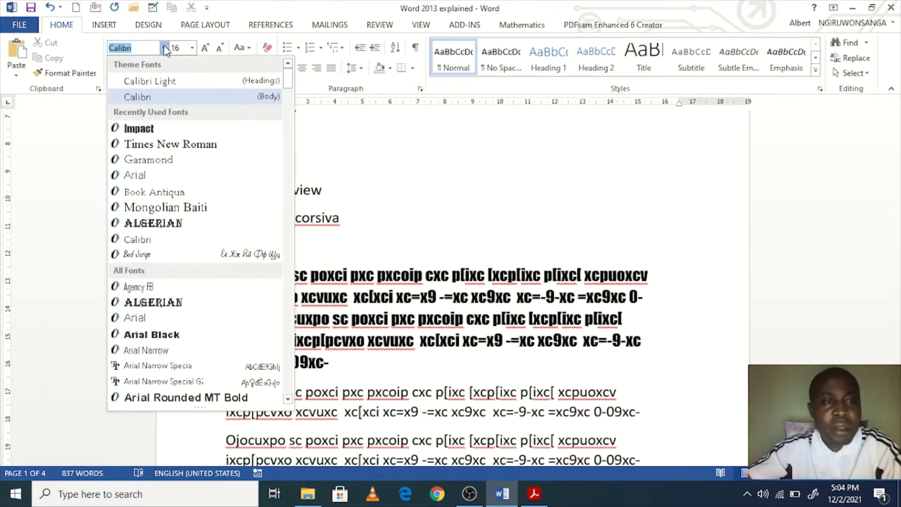
scroll(160, 181, down, 5)
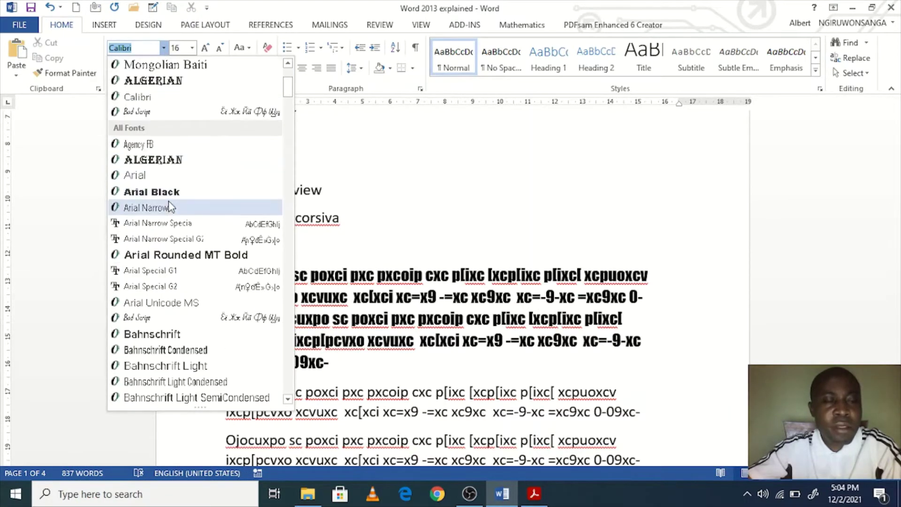
scroll(160, 225, up, 2)
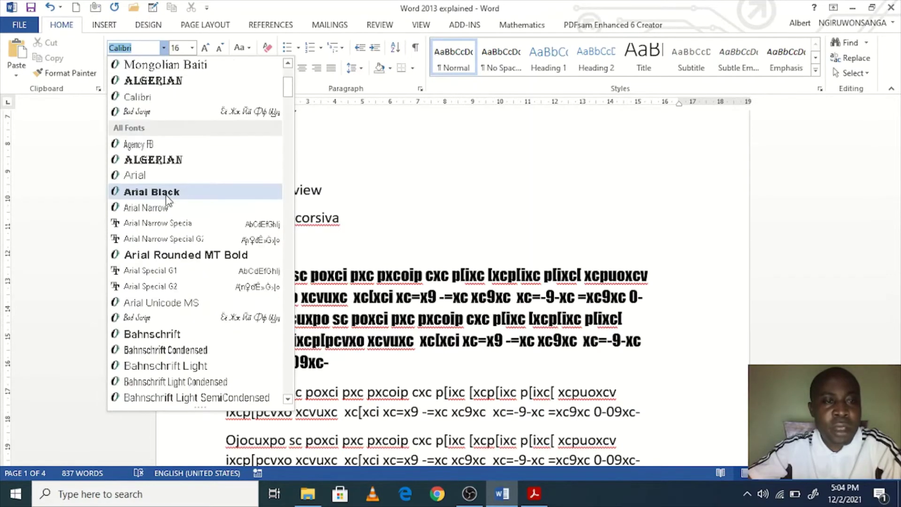
scroll(164, 218, down, 5)
scroll(169, 211, up, 5)
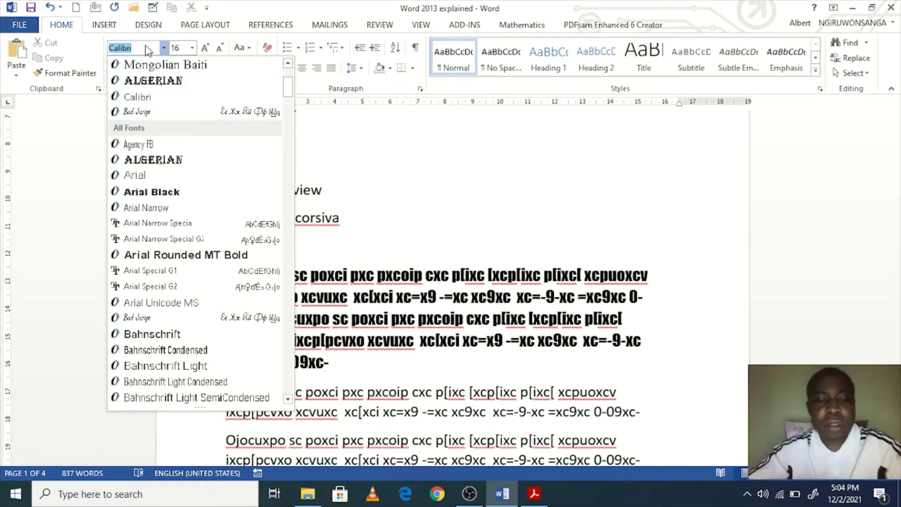
key(Up)
key(Up)
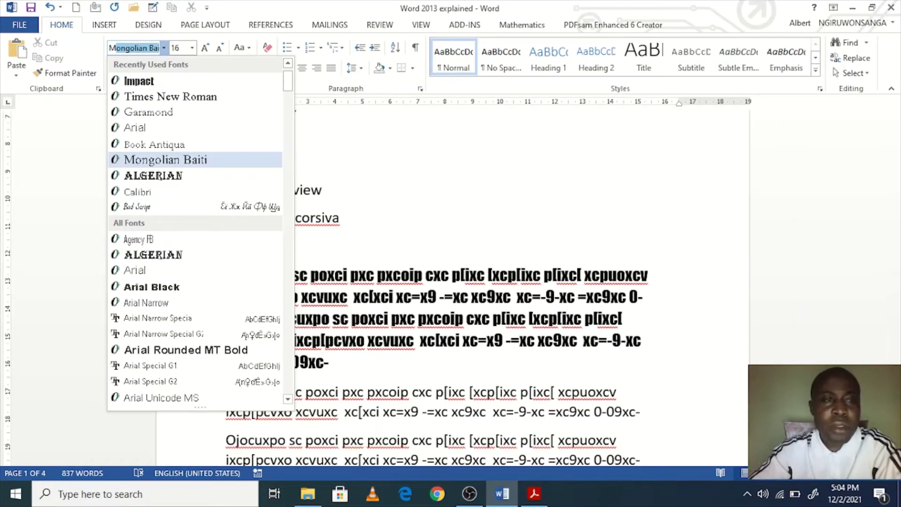
text(M)
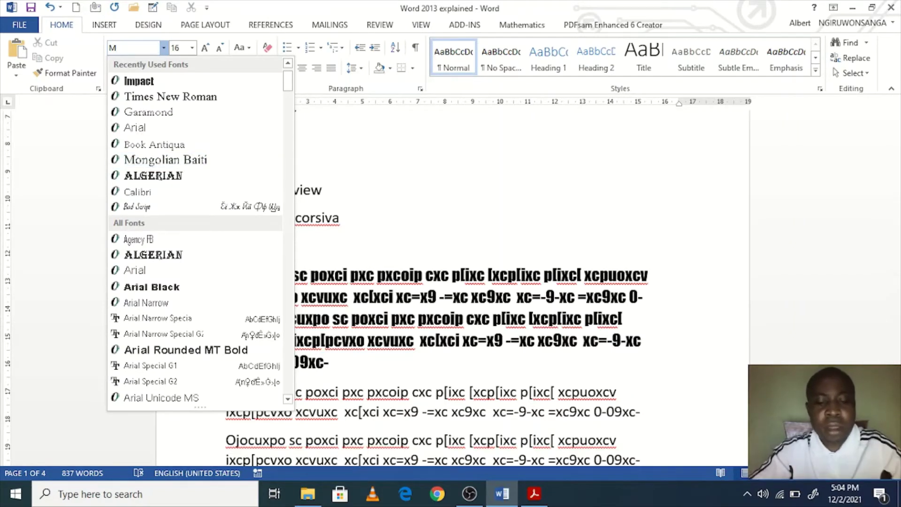
text(on)
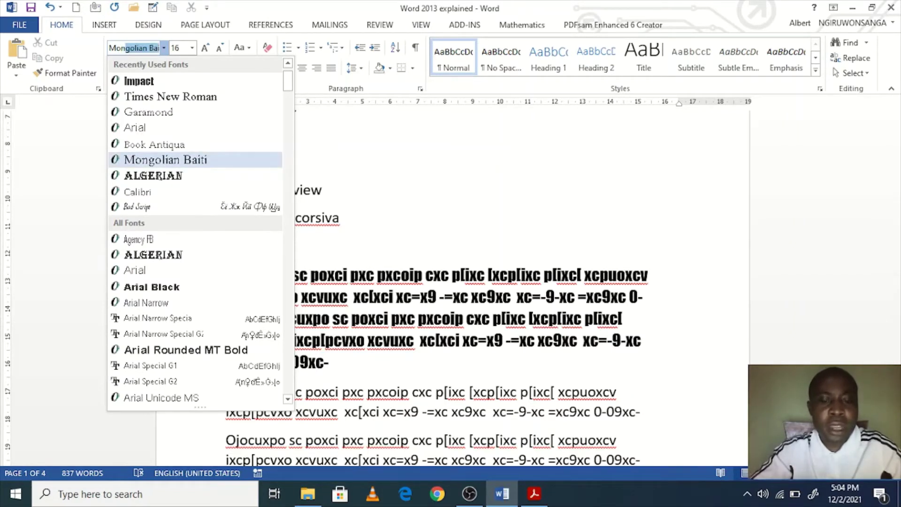
text(o)
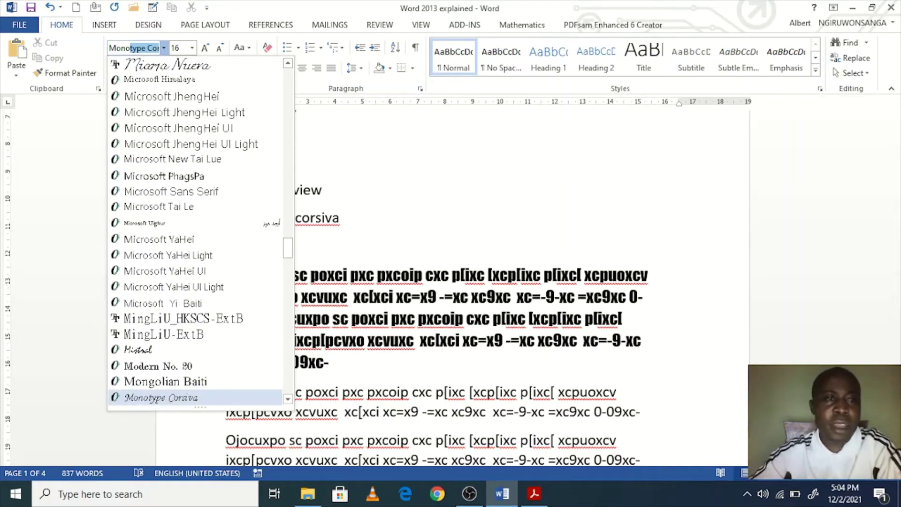
key(Return)
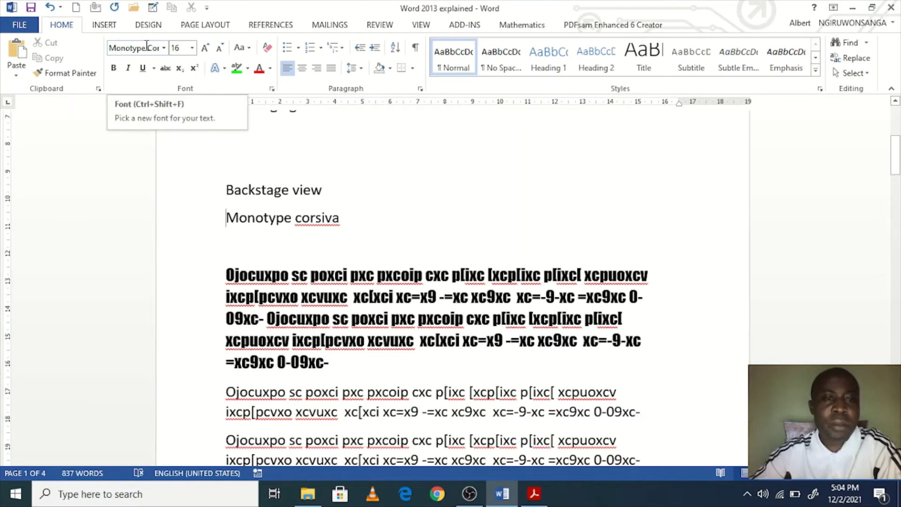
Step: Select the paragraph below, apply Monotype Corsiva, and grow the font two steps toward 22 pt
drag(337, 370, 229, 243)
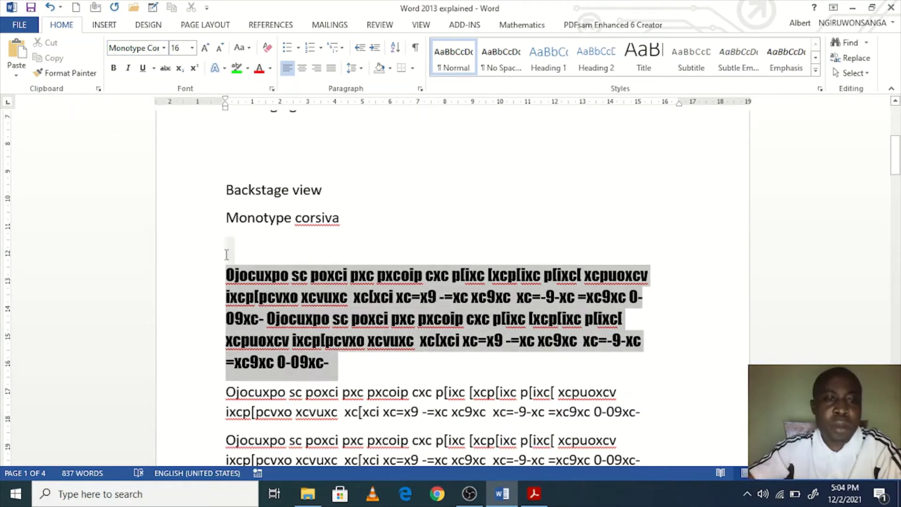
drag(338, 371, 221, 259)
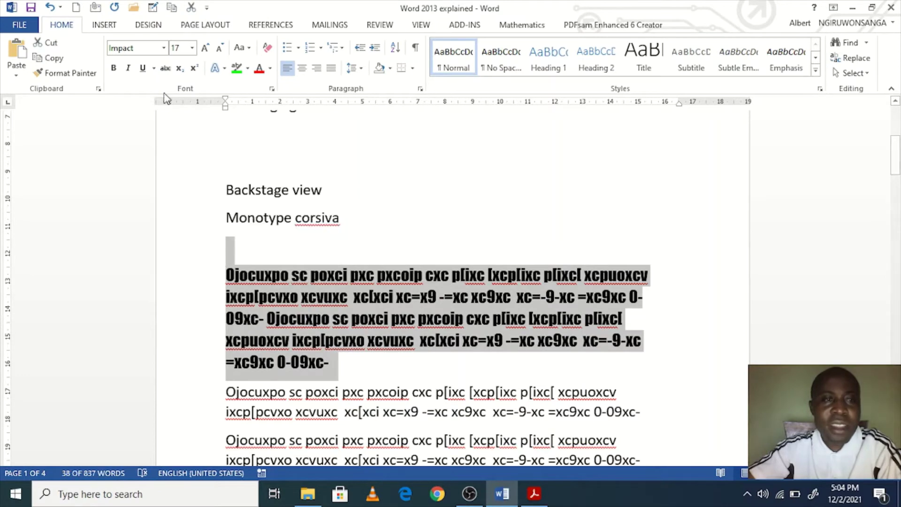
click(141, 49)
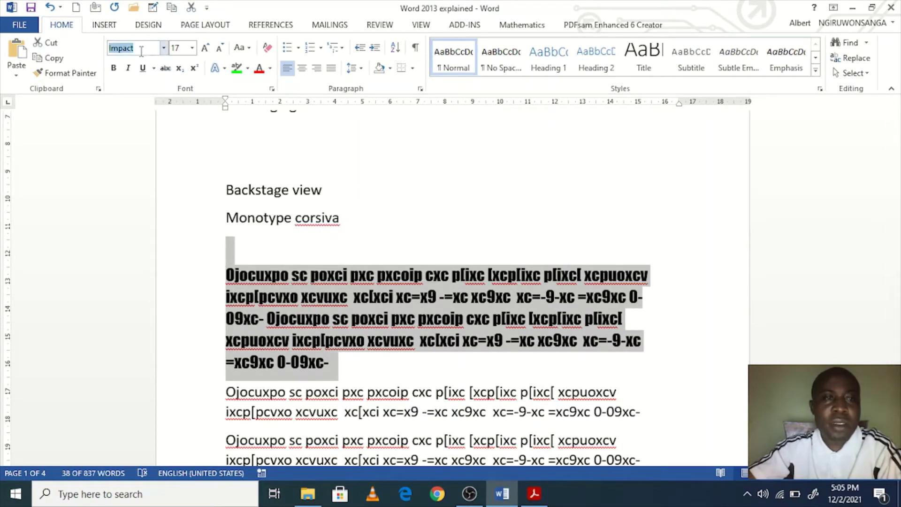
text(Monotype Cor)
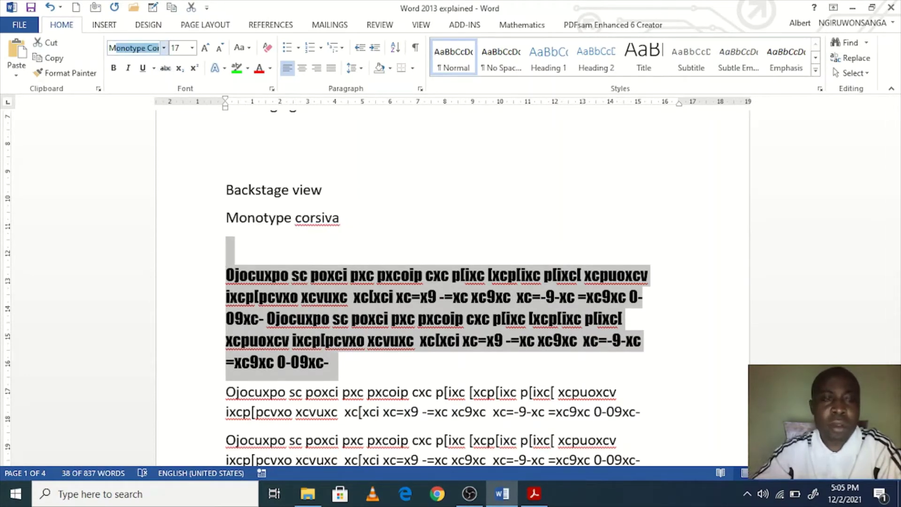
key(Return)
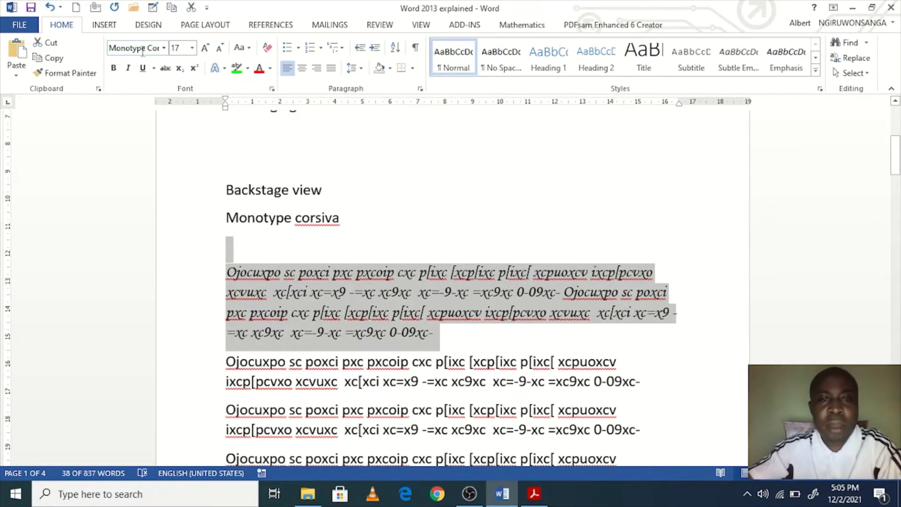
click(205, 48)
click(205, 48)
click(205, 48)
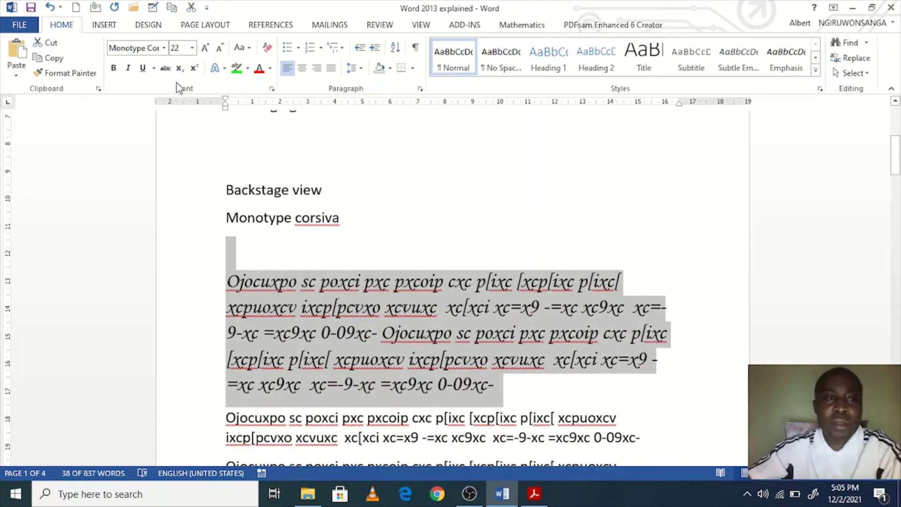
Step: Grow the paragraph six steps, shrink it back to 24 pt, then grow it to 36 pt
click(193, 48)
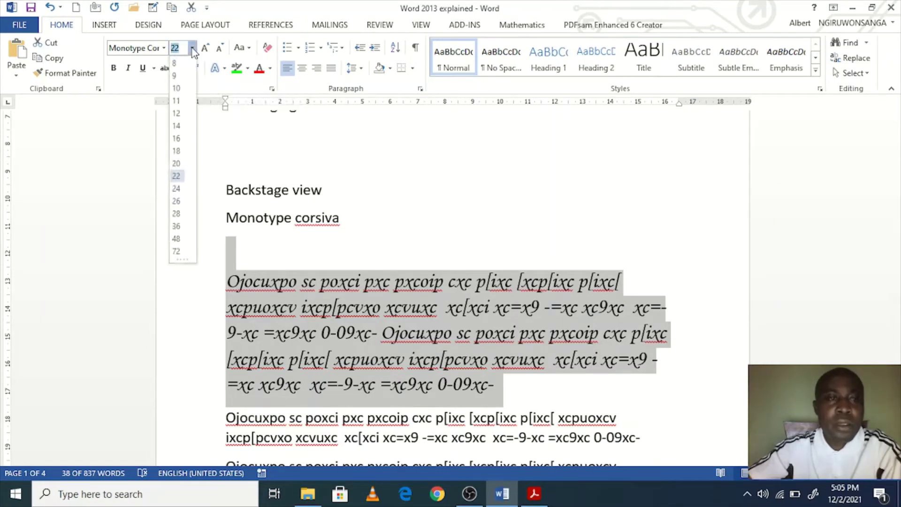
click(176, 175)
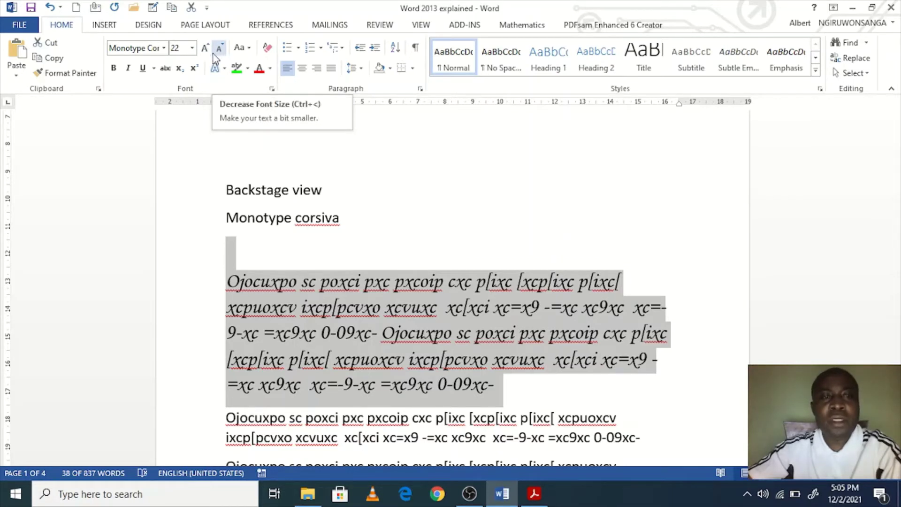
click(205, 49)
click(205, 49)
click(205, 49)
click(205, 48)
click(205, 48)
click(205, 48)
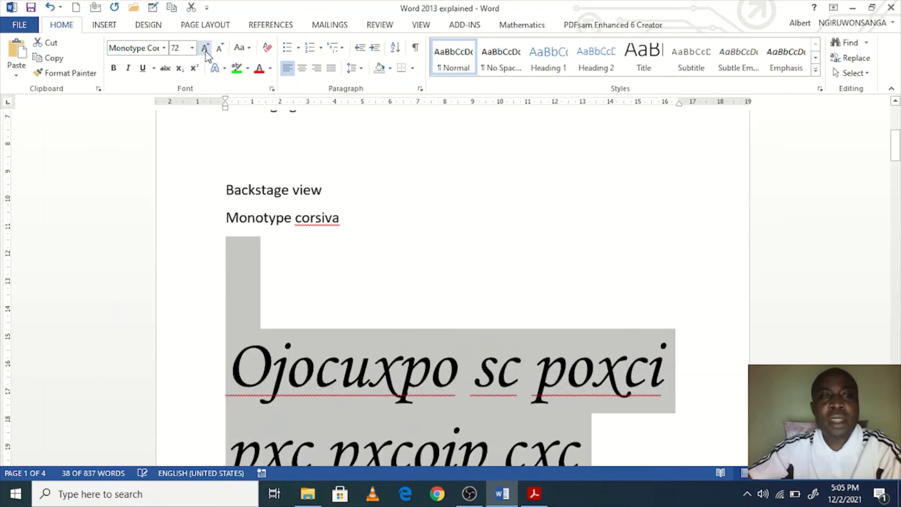
click(205, 48)
click(205, 49)
click(205, 49)
click(205, 49)
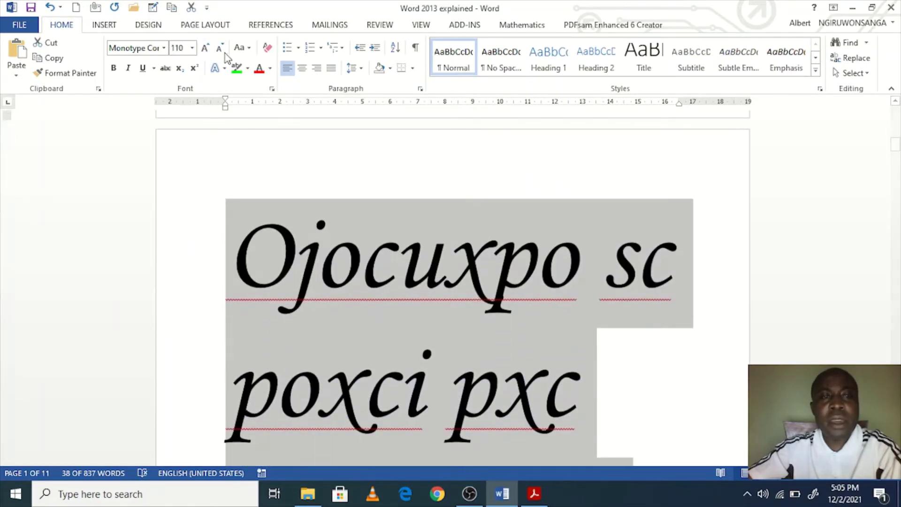
click(219, 49)
click(219, 48)
click(219, 49)
click(219, 48)
click(219, 49)
click(219, 49)
click(219, 48)
click(219, 49)
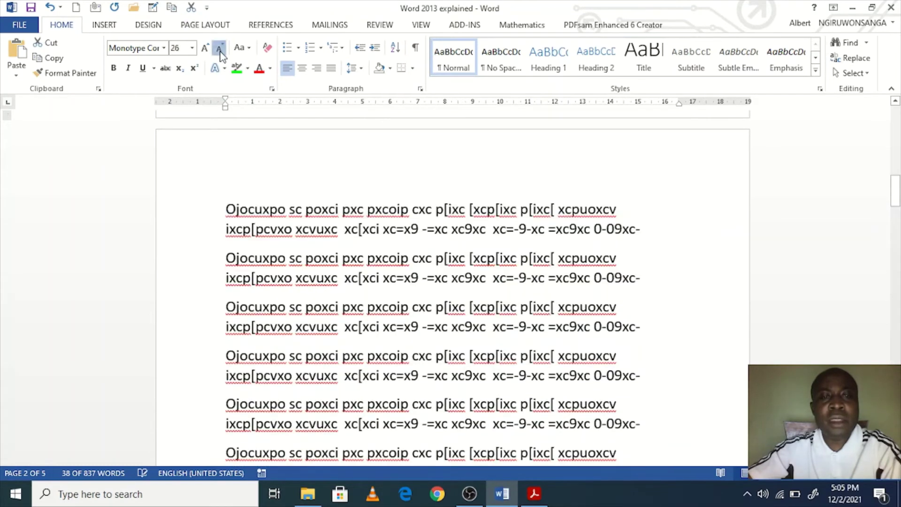
click(219, 48)
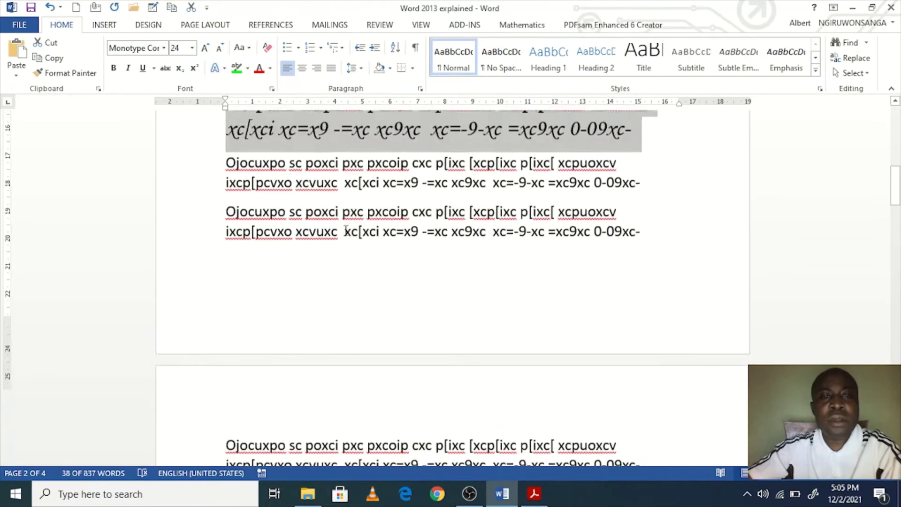
click(206, 48)
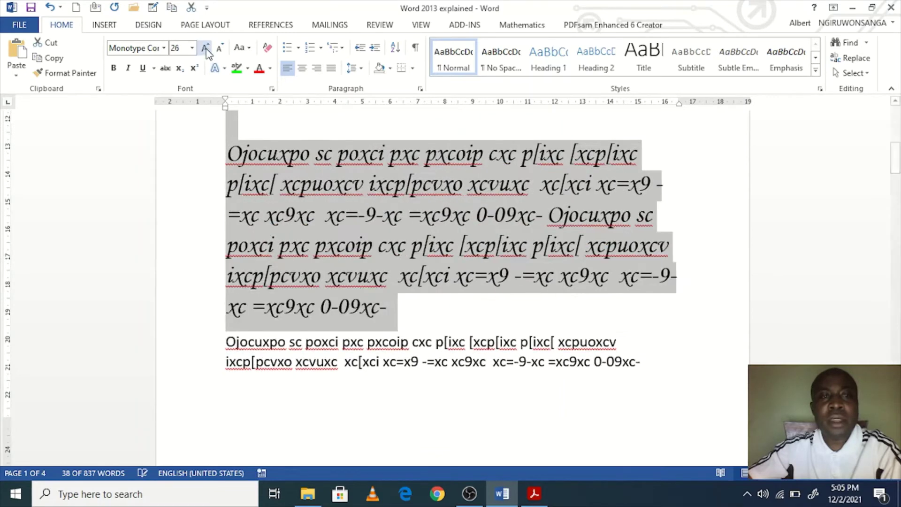
click(205, 49)
click(206, 49)
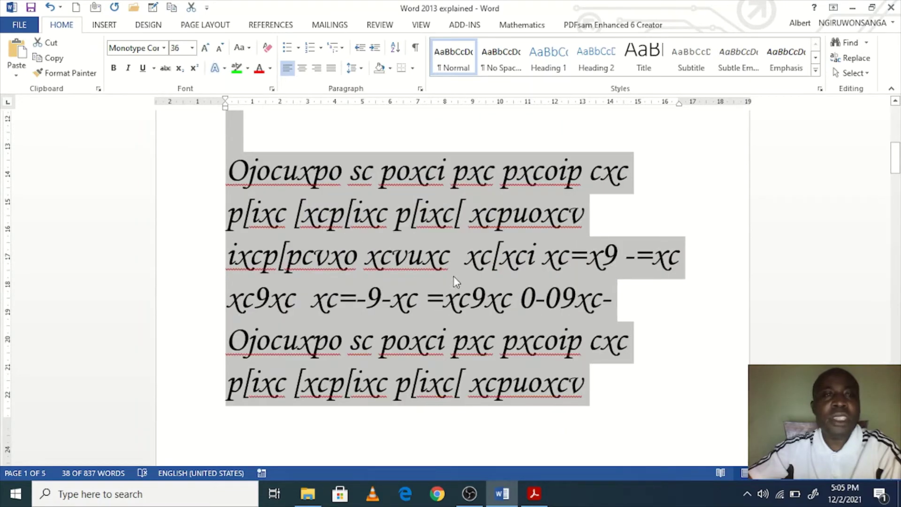
click(456, 255)
scroll(523, 312, down, 2)
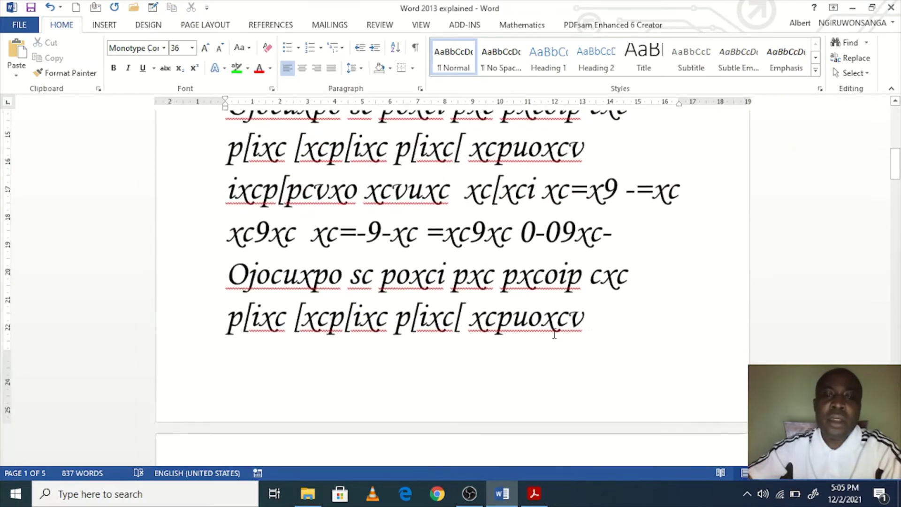
Step: Reselect the full 36 pt Monotype Corsiva paragraph from its end to its start
drag(595, 325, 165, 104)
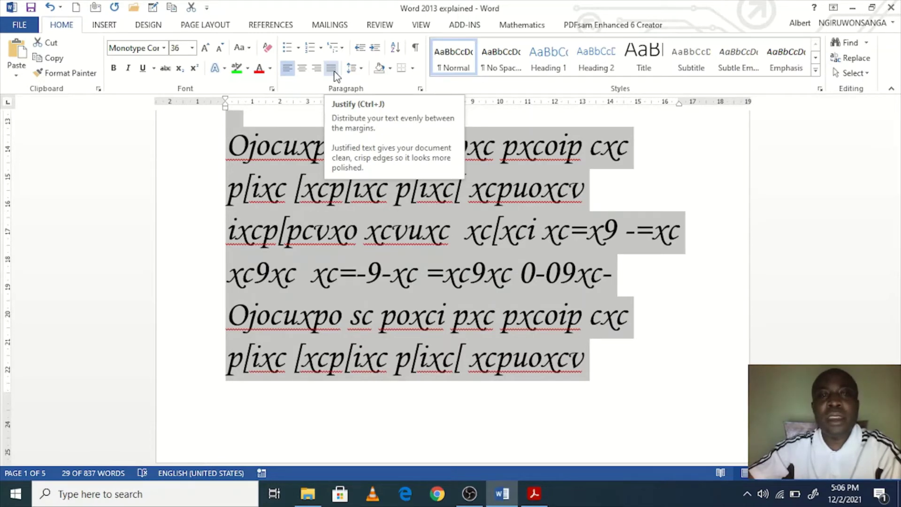
Step: Right-align the paragraph and add extra words such as 'odjojdf dodfup dfpd ifho df' into it
click(317, 70)
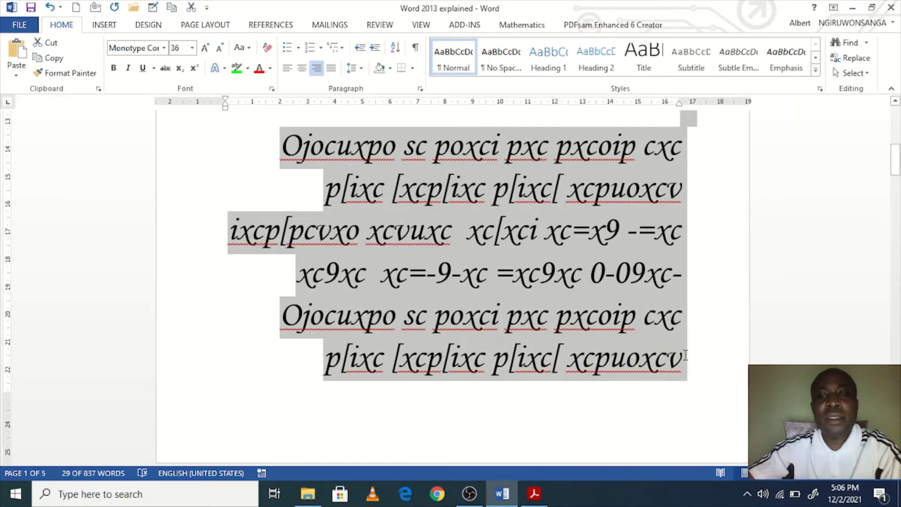
click(664, 359)
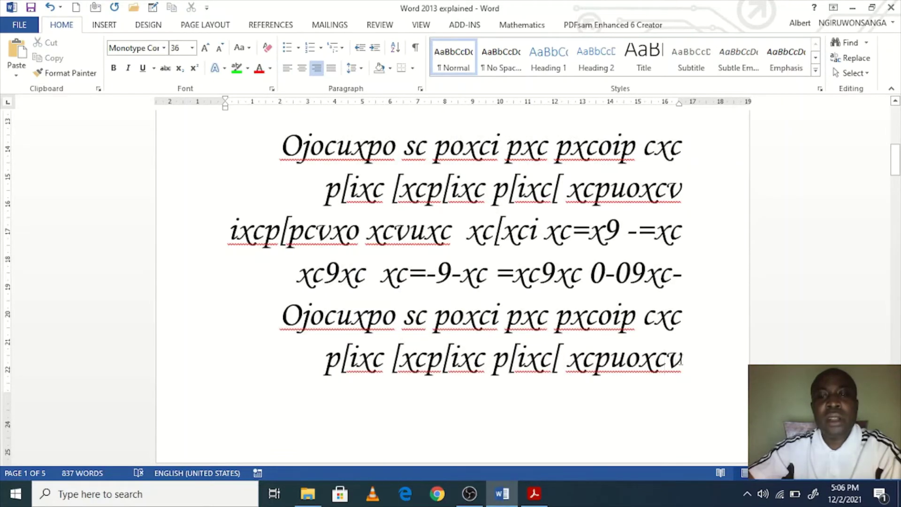
text(odjojdf)
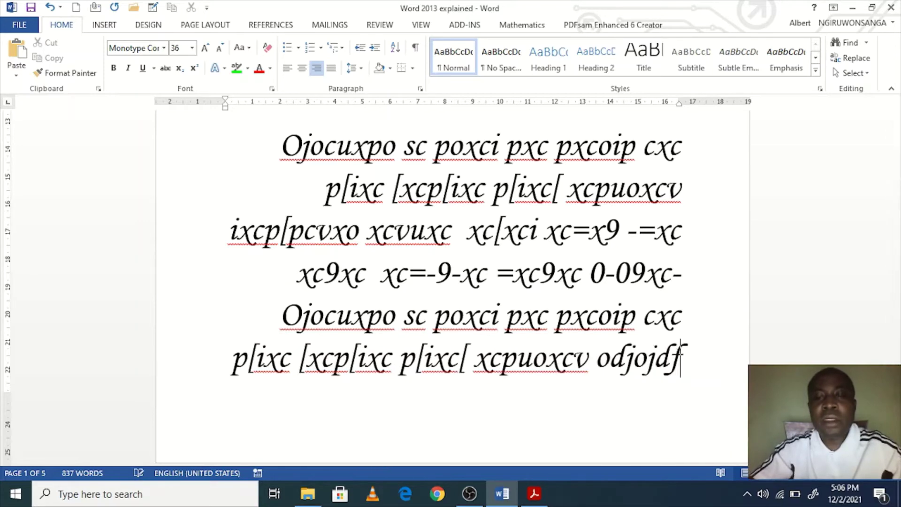
text( dodfup dfpd ixcp[pcvxo xcvuxc)
scroll(692, 376, down, 3)
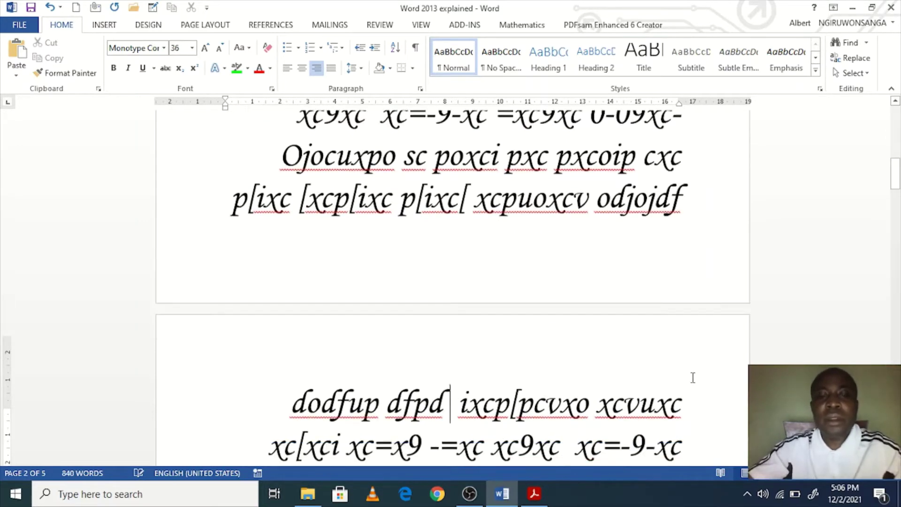
text(ifho df i)
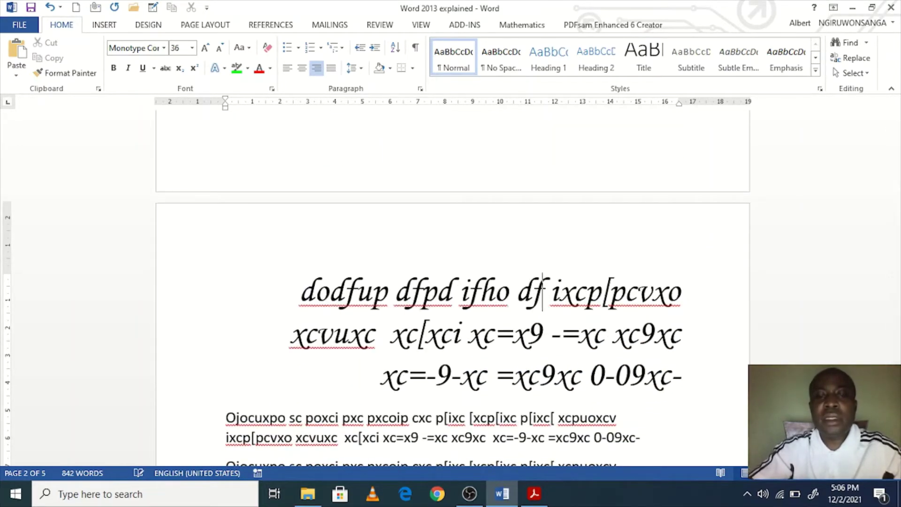
click(682, 376)
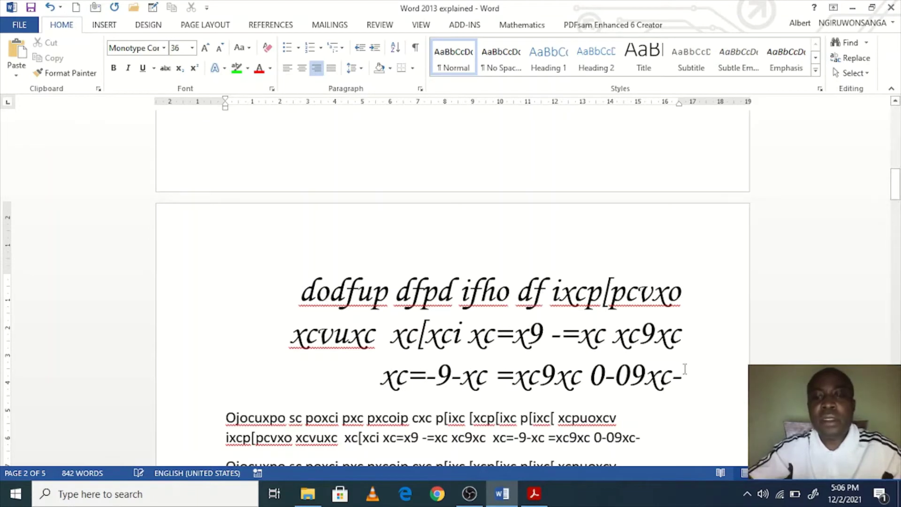
text(dfhd dfifi)
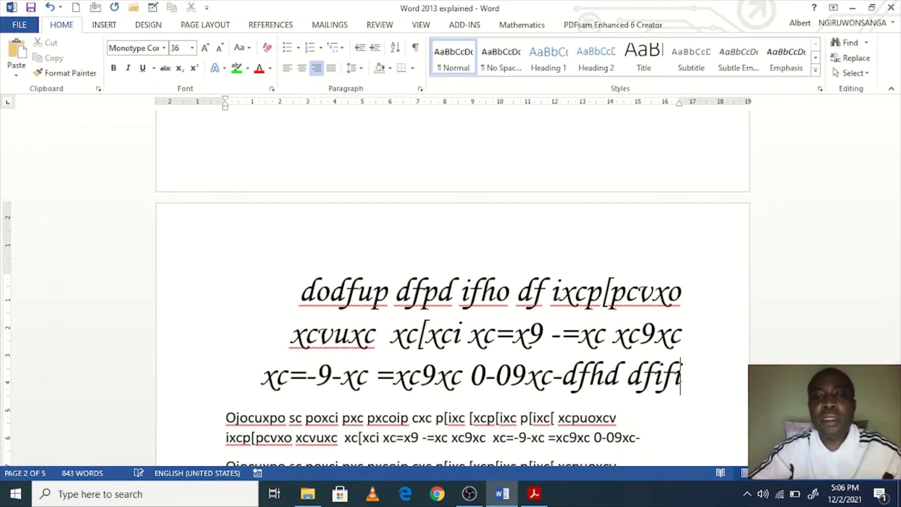
text(fpfiffif)
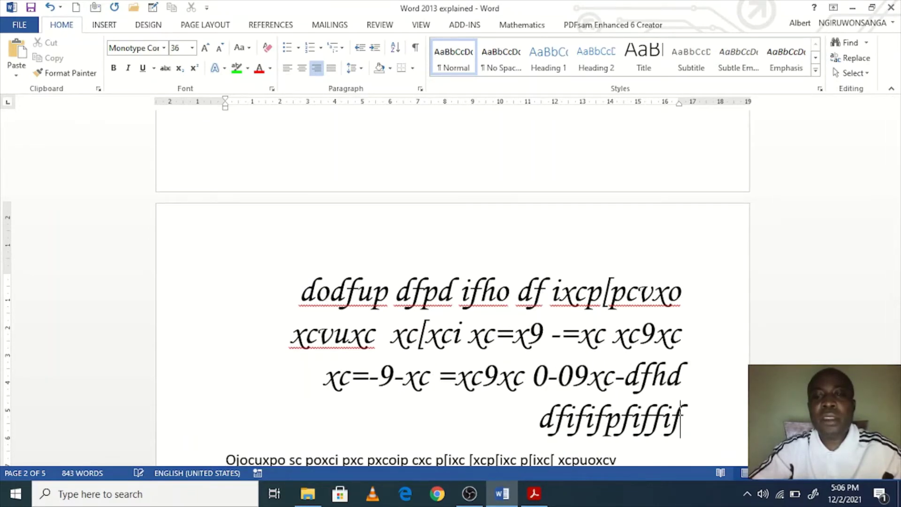
text(pfifpfifdpf)
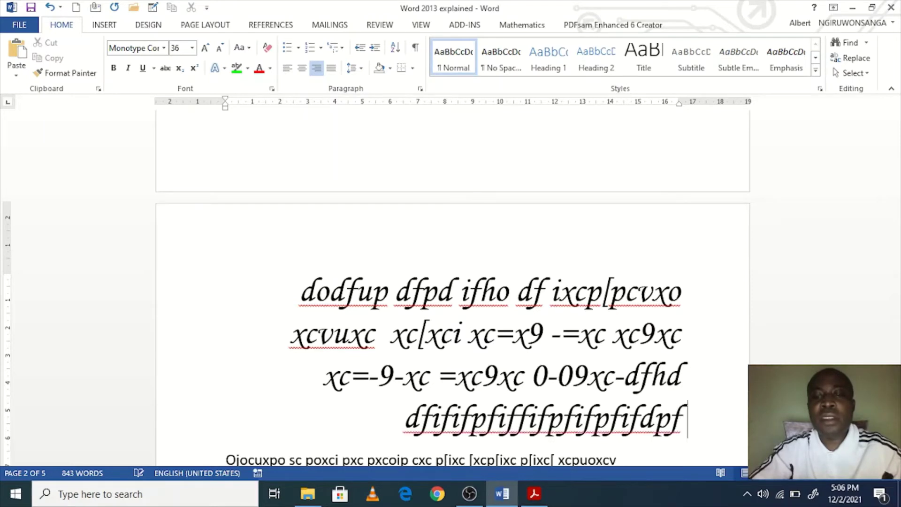
text( did f dpdif df dpdo f)
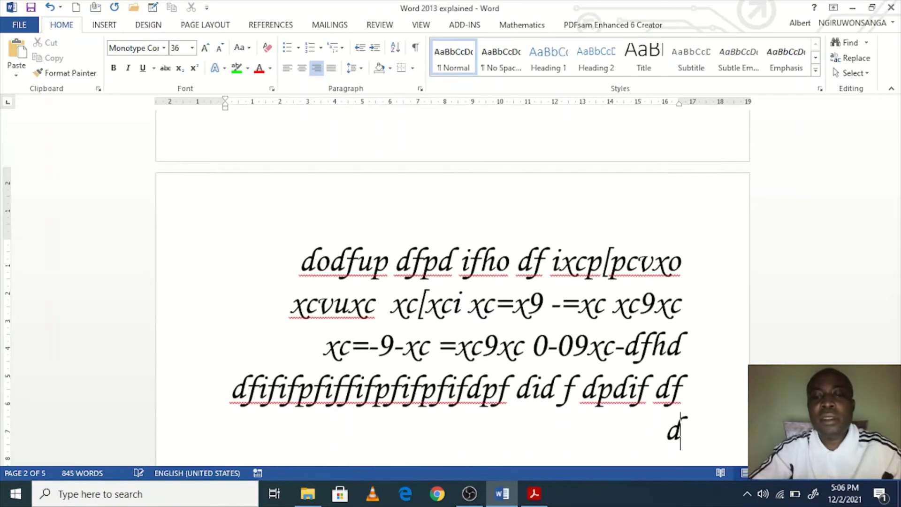
text(pddfpd dpdfpdf)
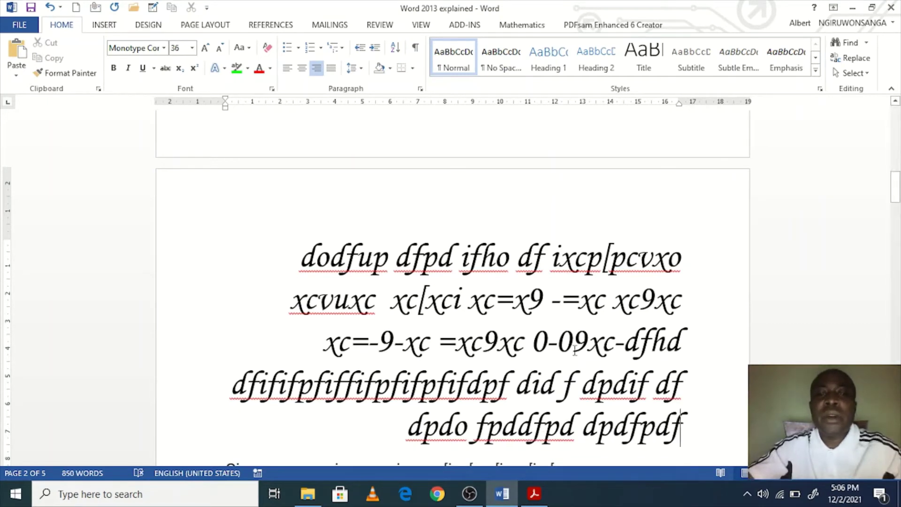
drag(574, 350, 217, 187)
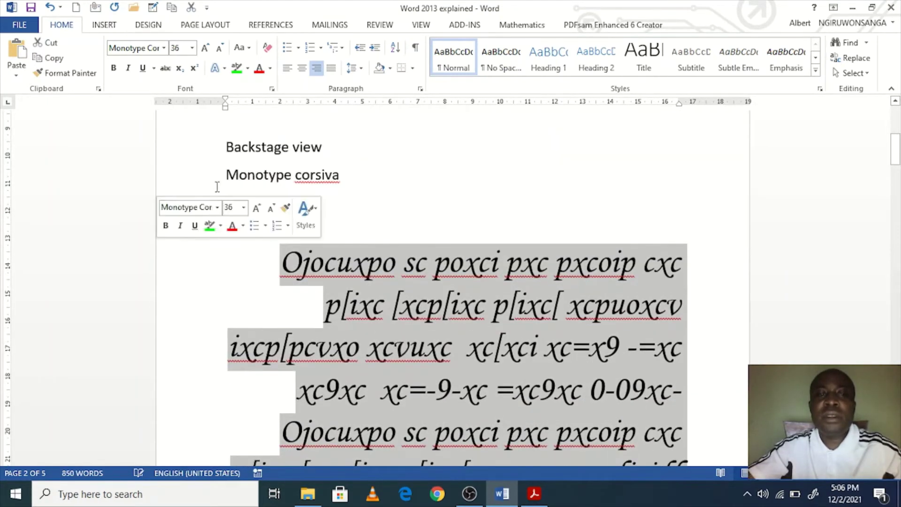
key(ctrl+l)
scroll(404, 358, down, 5)
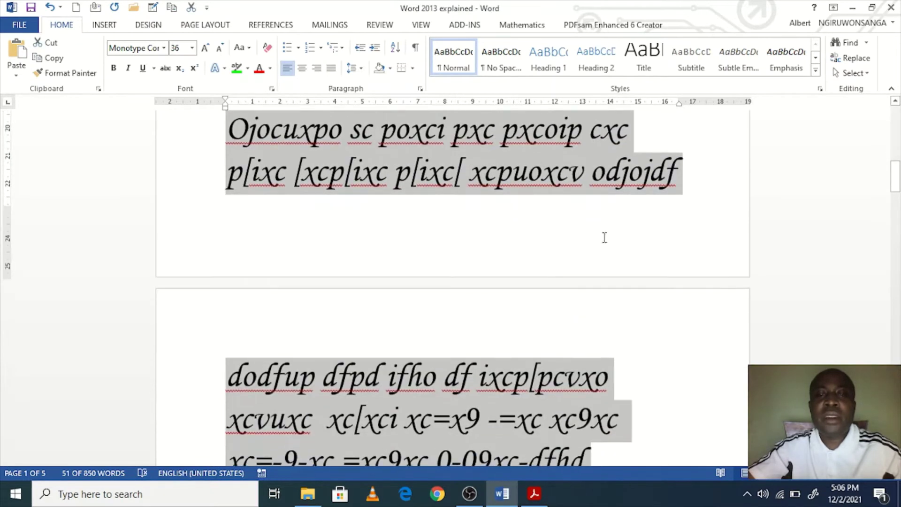
scroll(604, 237, down, 6)
click(539, 235)
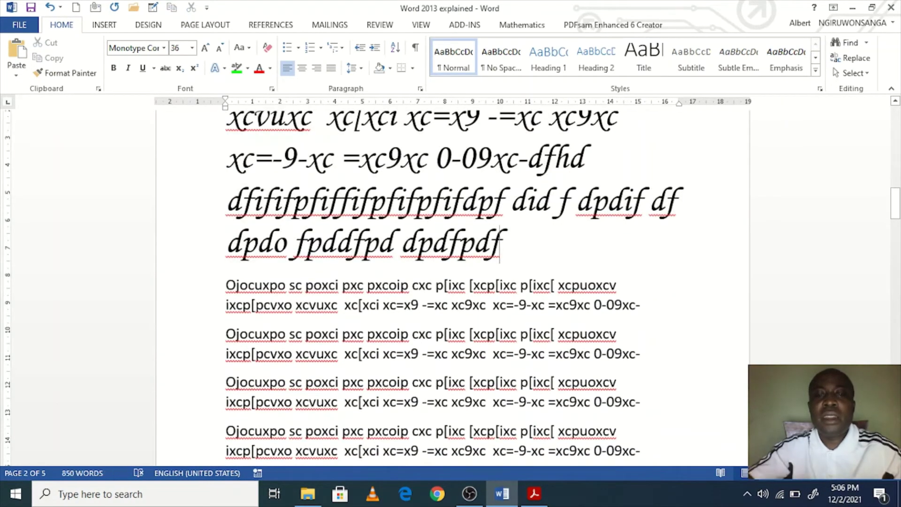
text(df)
key(Return)
text(dfdpfod)
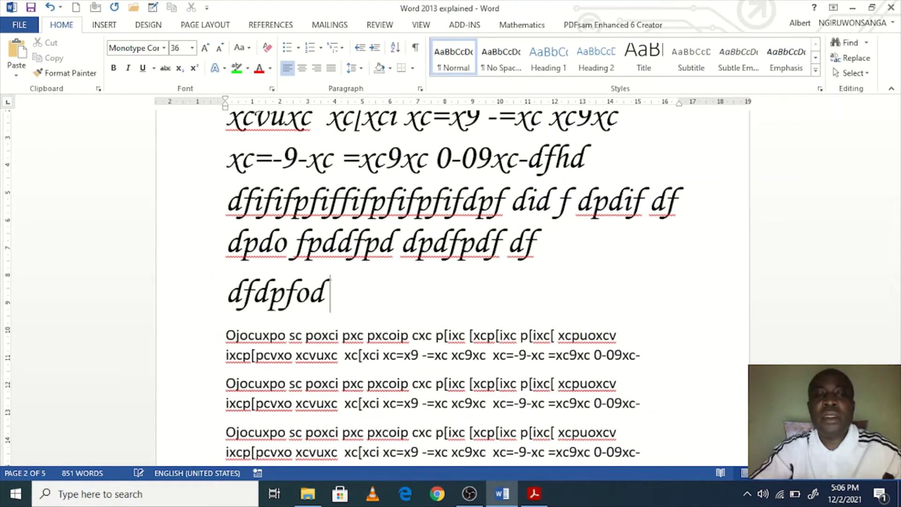
text( d)
key(Return)
text(dfudfpd)
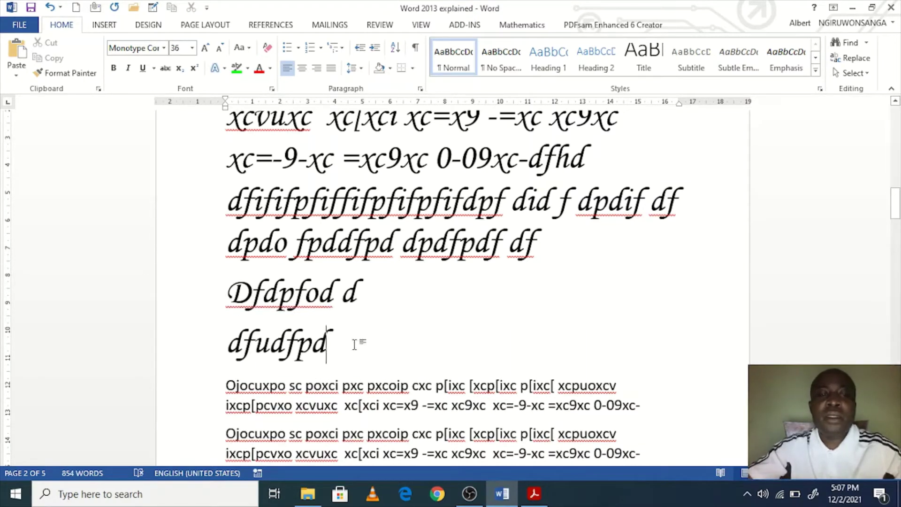
drag(363, 346, 211, 63)
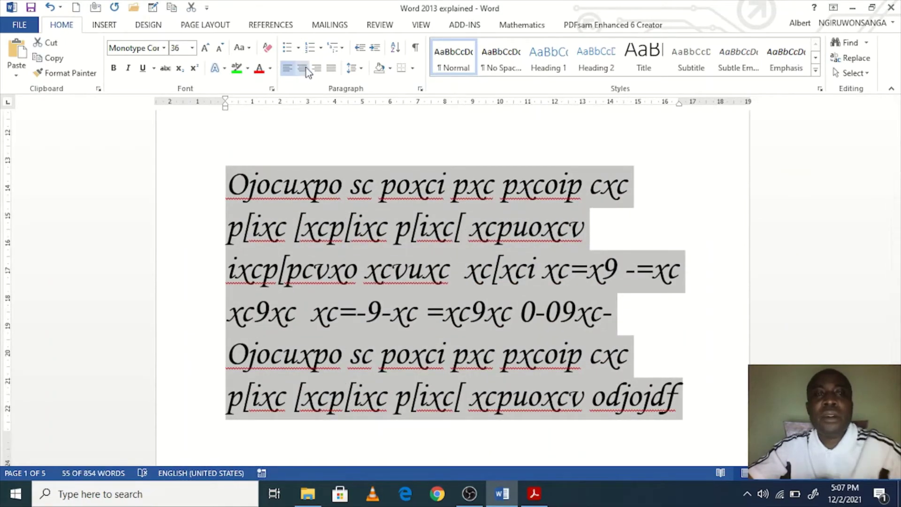
click(302, 68)
scroll(434, 285, down, 1)
scroll(434, 285, down, 3)
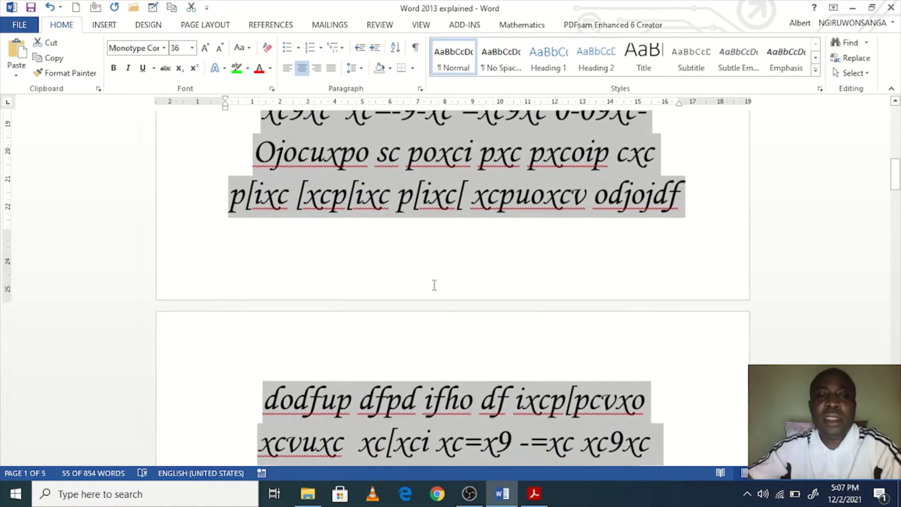
scroll(433, 286, down, 3)
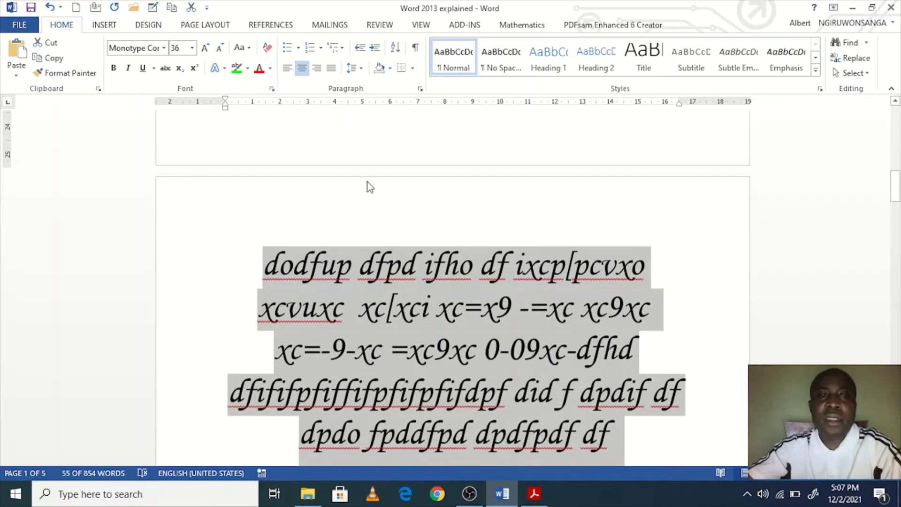
click(332, 69)
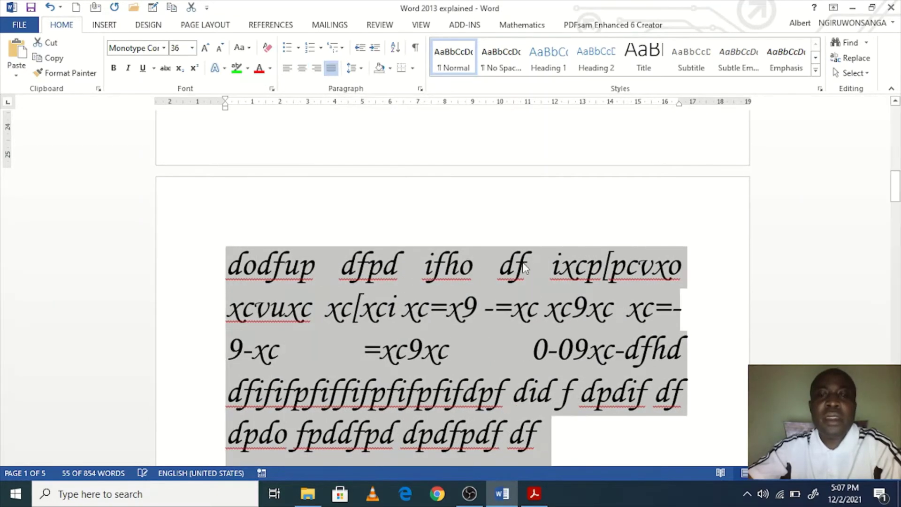
scroll(547, 288, up, 5)
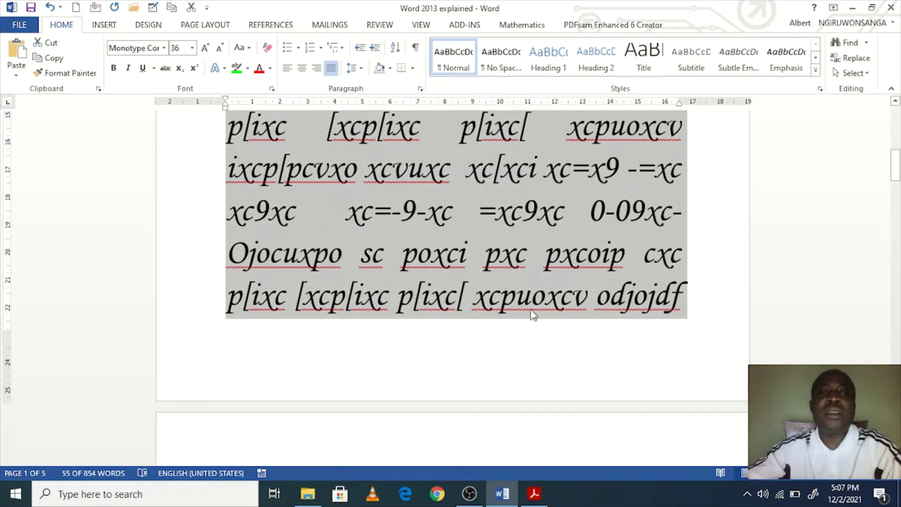
scroll(515, 312, up, 3)
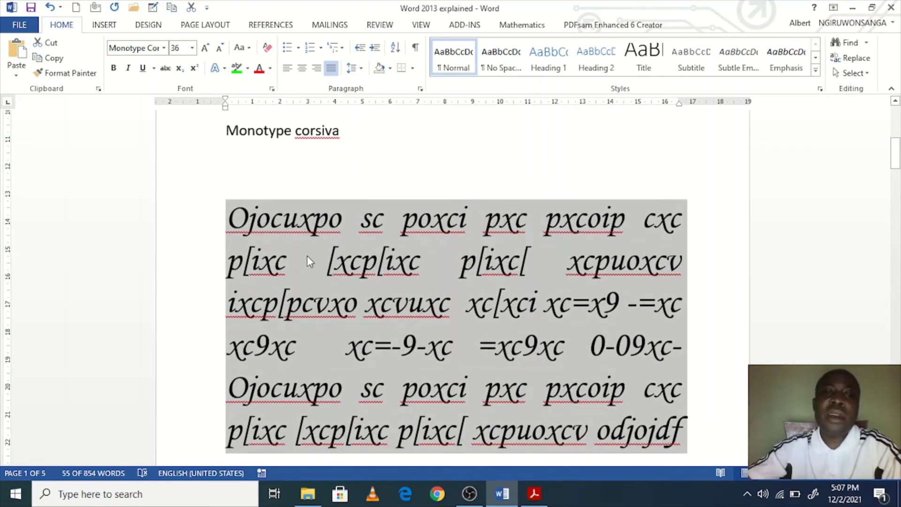
scroll(456, 282, down, 2)
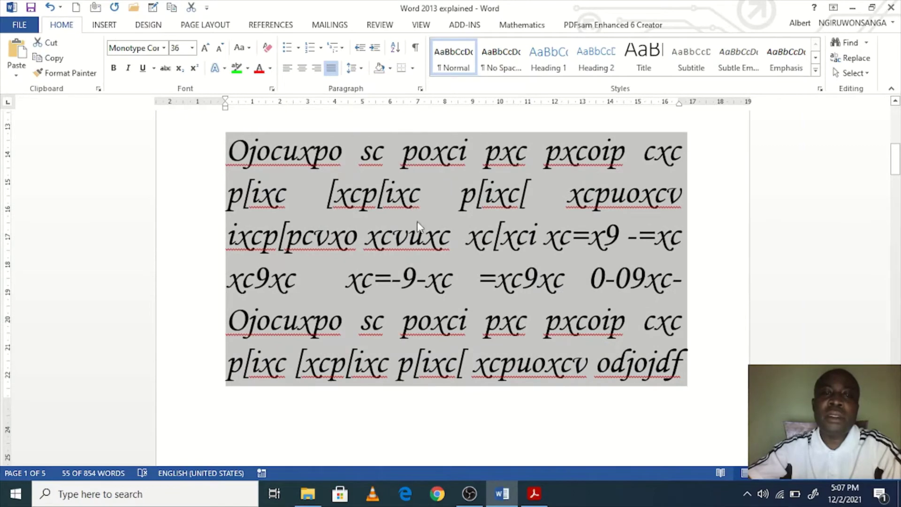
scroll(427, 260, up, 5)
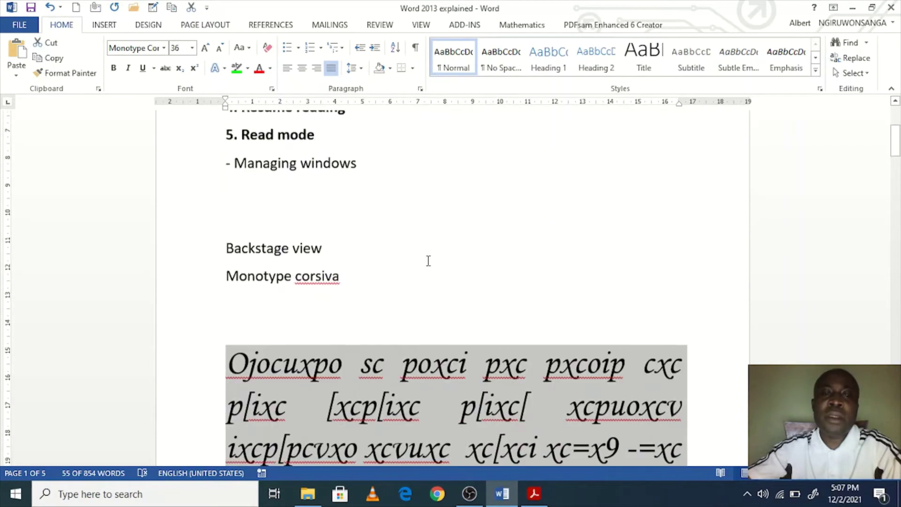
scroll(428, 261, down, 4)
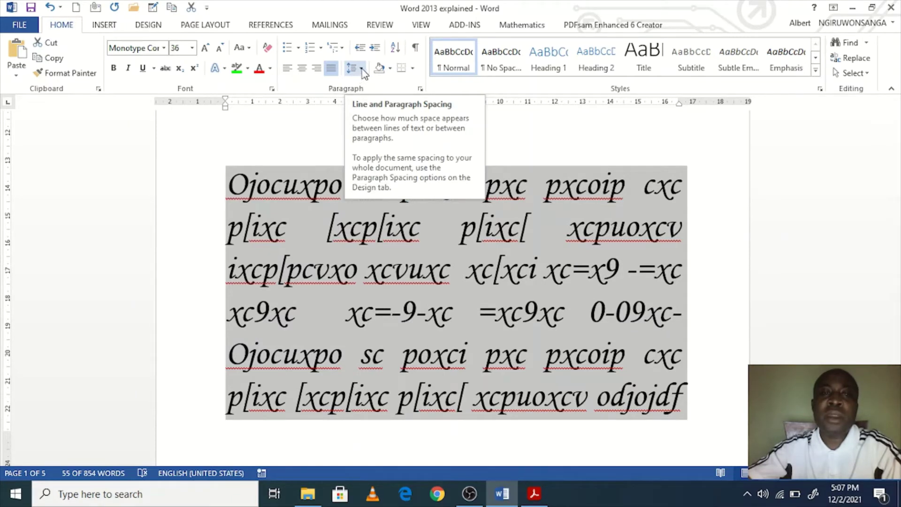
Step: Try 2.5 line spacing on the shaded paragraph, then settle on 1.5
click(361, 69)
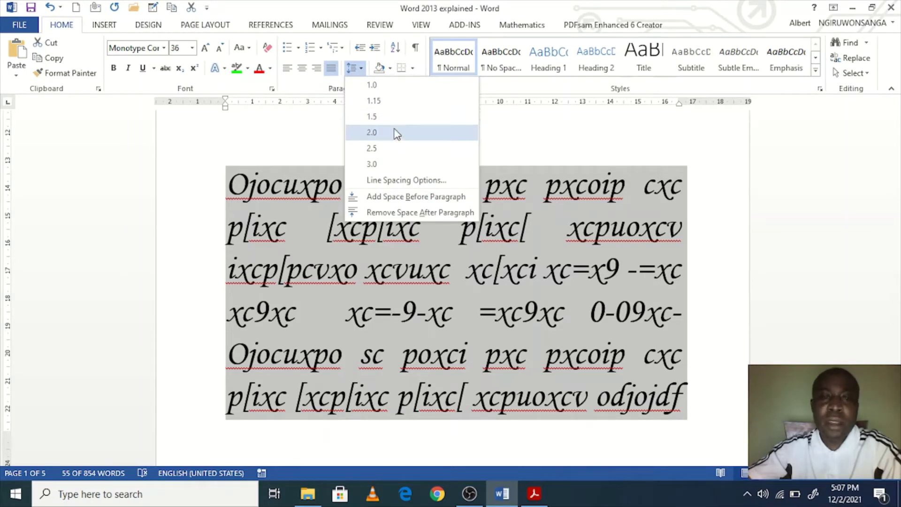
click(393, 148)
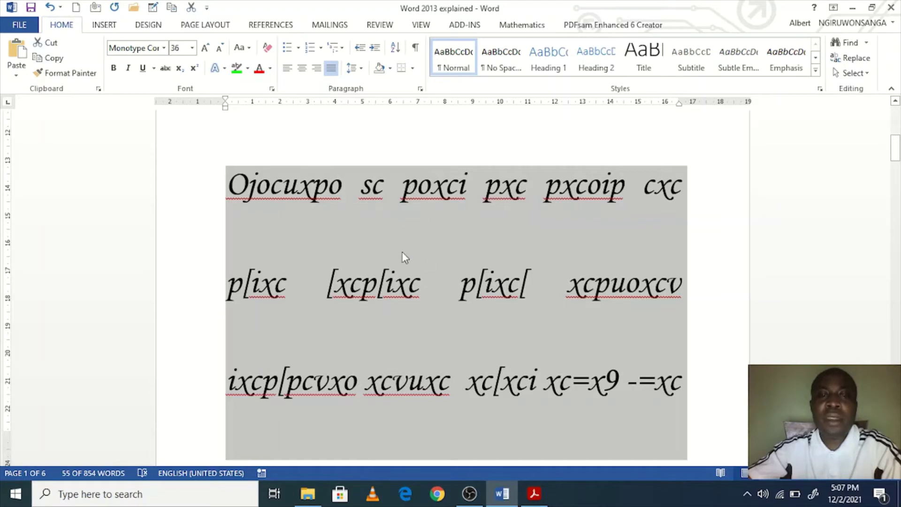
click(354, 68)
click(399, 119)
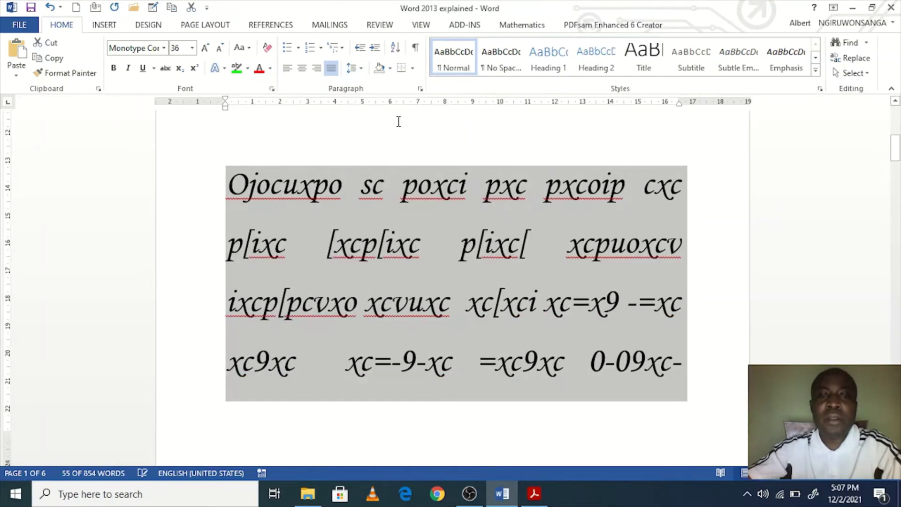
scroll(508, 283, up, 3)
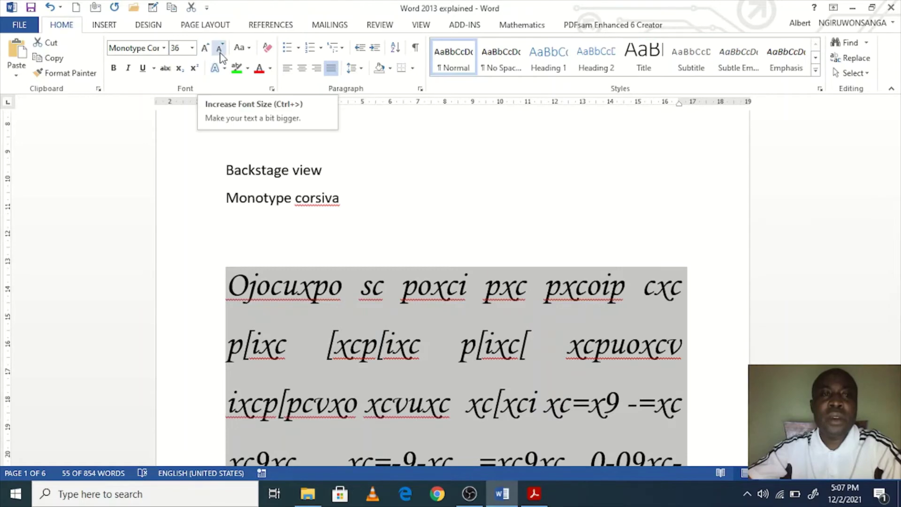
Step: Shrink the shaded paragraph's text step by step down to 12 pt
click(219, 49)
click(219, 49)
click(219, 49)
click(219, 49)
click(219, 49)
click(219, 49)
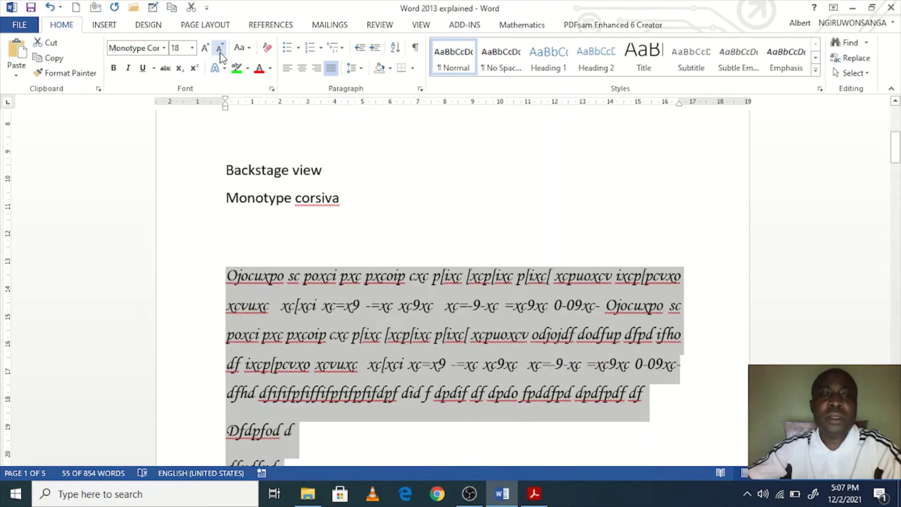
click(220, 51)
click(220, 52)
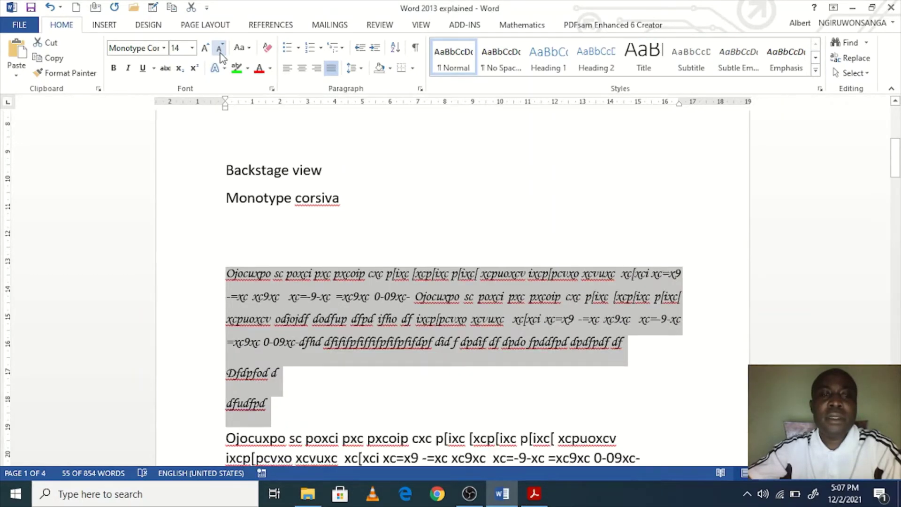
click(220, 52)
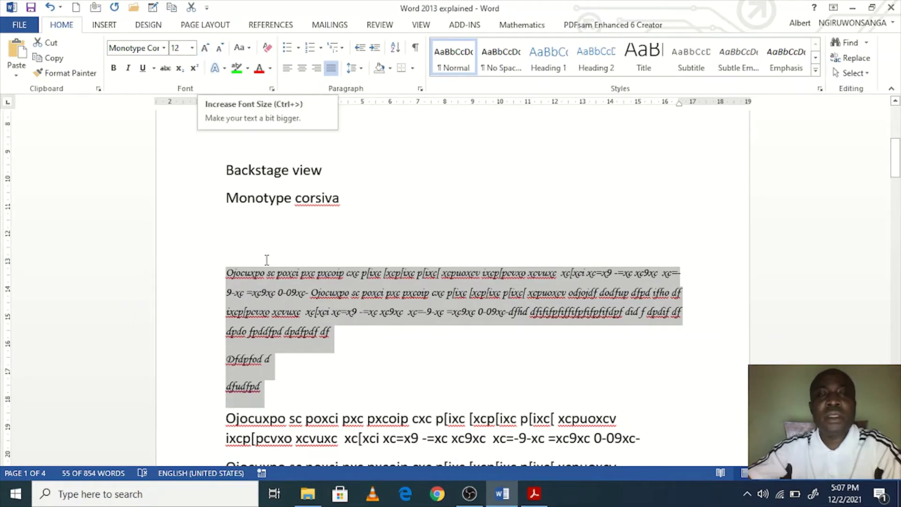
Step: Change the paragraph's font from Monotype Corsiva to Times New Roman
click(155, 51)
text(Times New Roman)
key(Return)
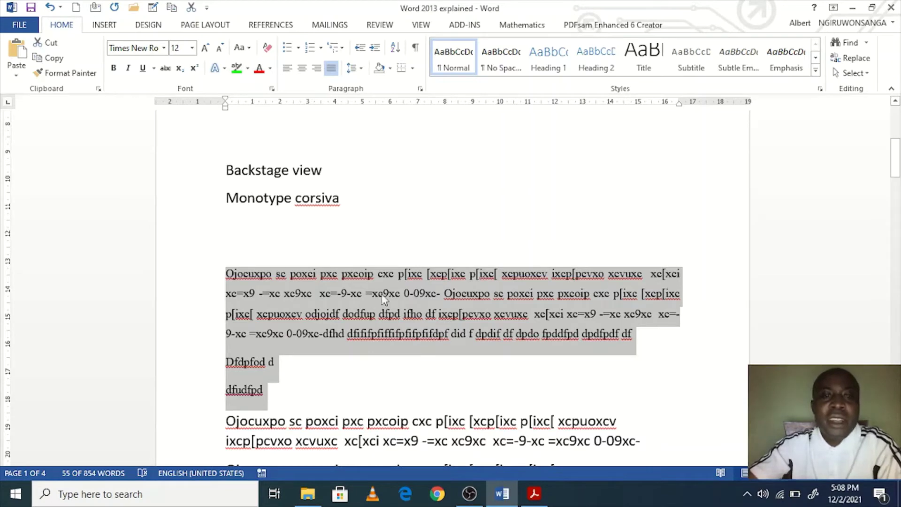
Step: Add a 'Lists' line after dfudfpd with an empty line below it
scroll(384, 301, down, 3)
click(323, 254)
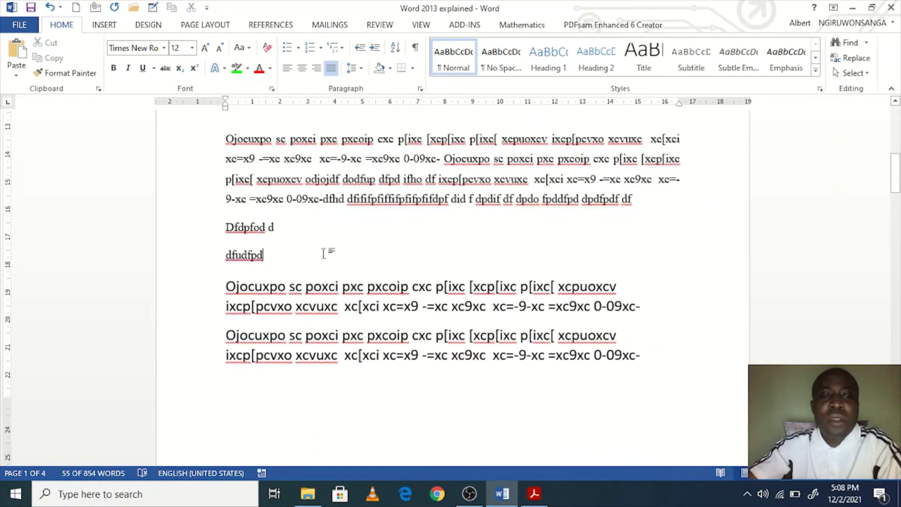
key(Return)
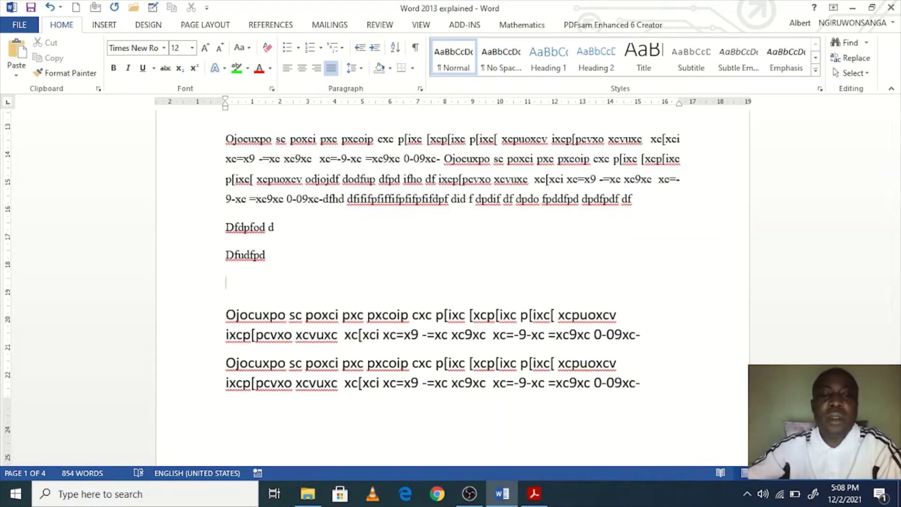
key(Return)
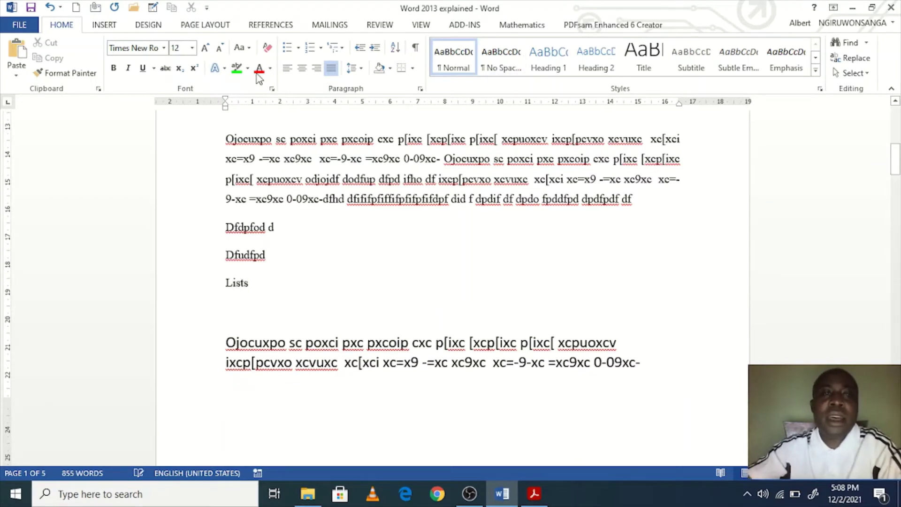
Step: Make a four-diamond bulleted list: Ldkklsdlsd, Ooissd, Iiopsd and Isdpsdsd
click(299, 48)
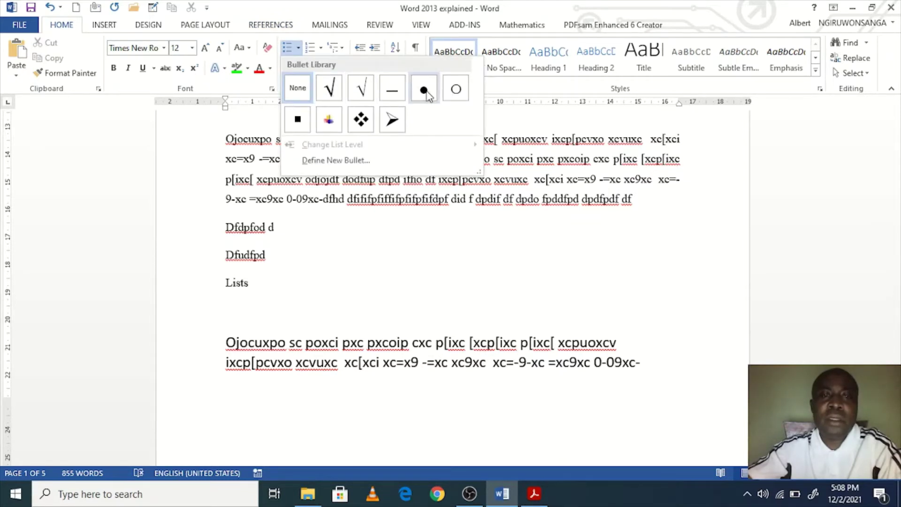
click(360, 119)
text(ldk)
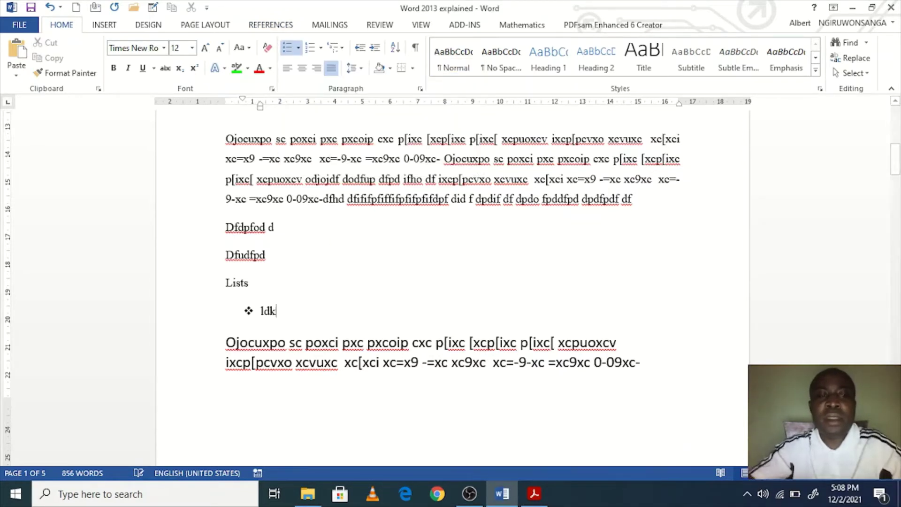
text(klsdlsd)
key(Return)
text(ooissd)
key(Return)
text(iiopsd)
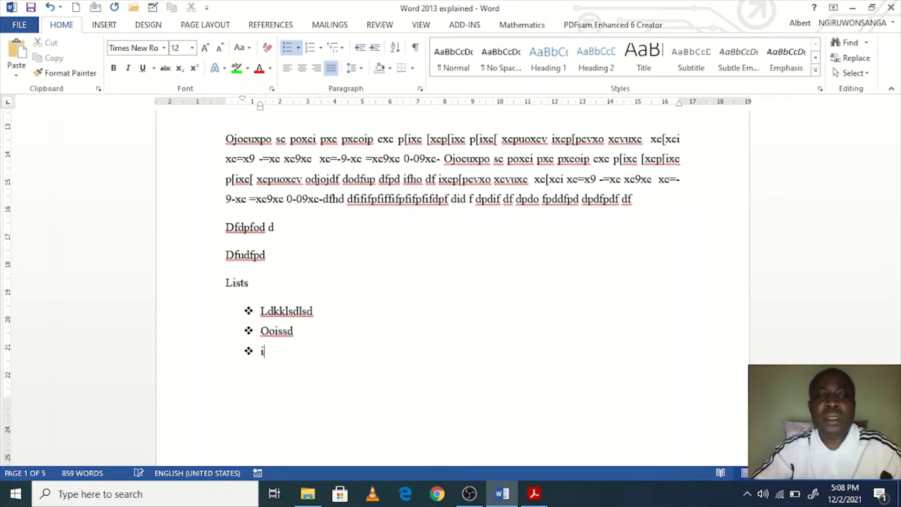
key(Return)
text(isdpsdsd)
key(Return)
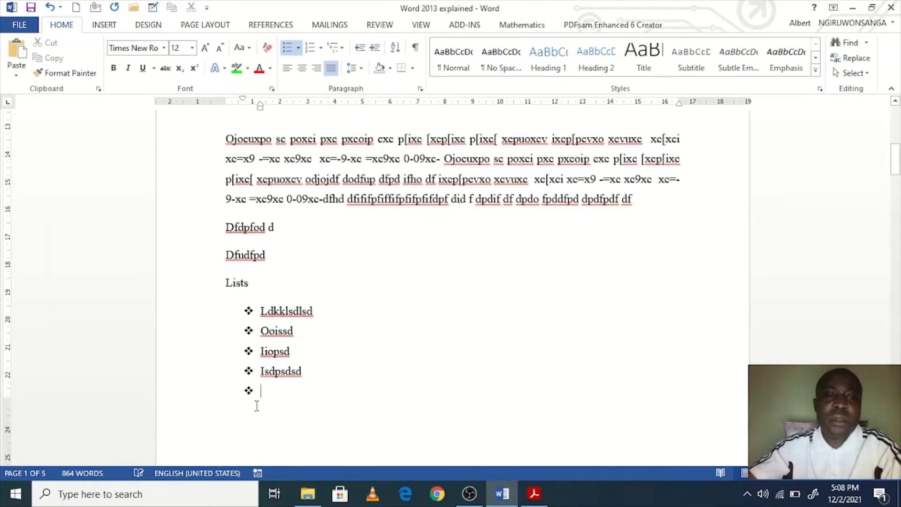
click(298, 47)
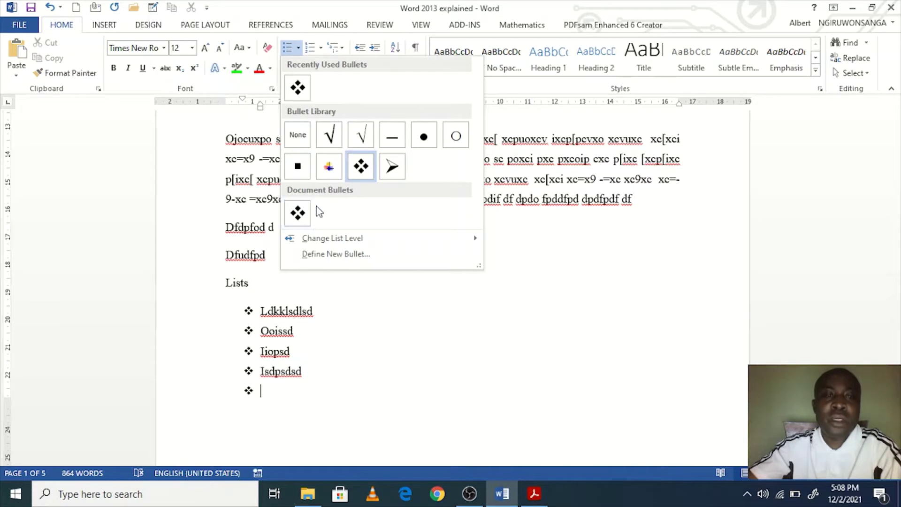
Step: Drop the empty fifth bullet and switch the list's bullets to arrowheads
click(306, 144)
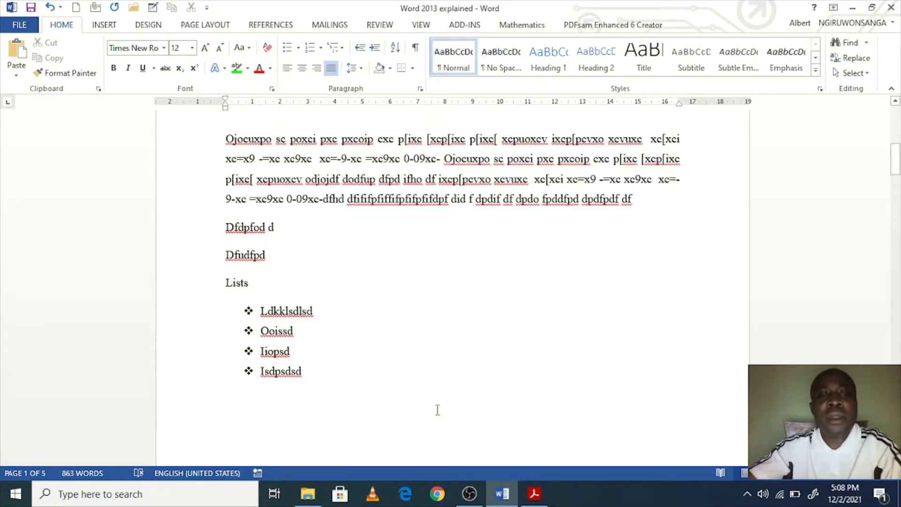
click(249, 353)
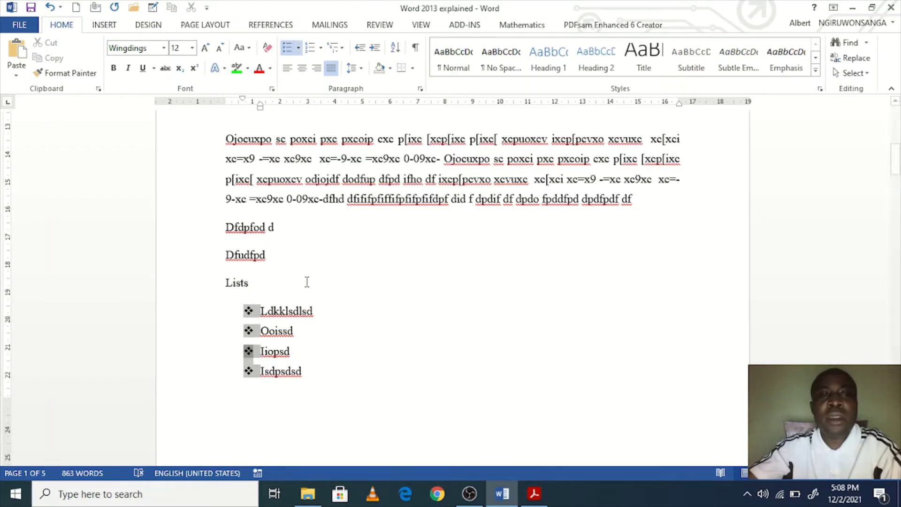
click(322, 336)
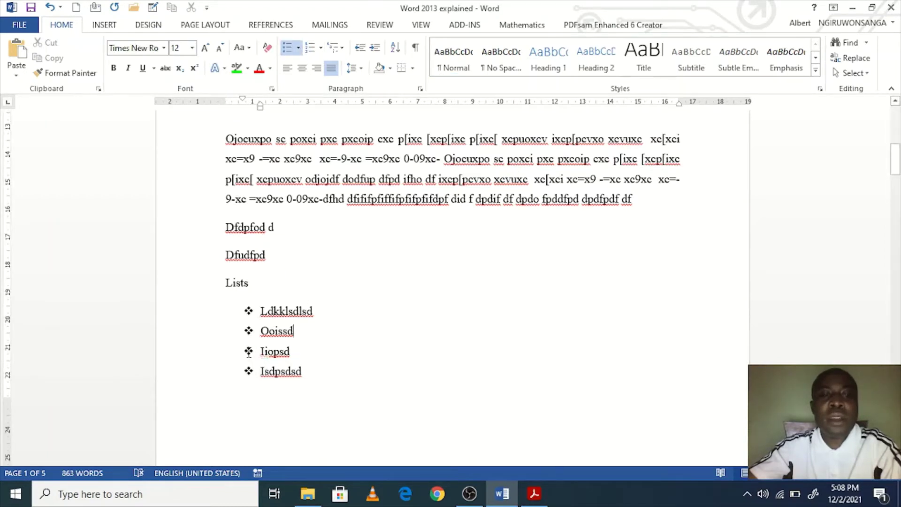
click(248, 353)
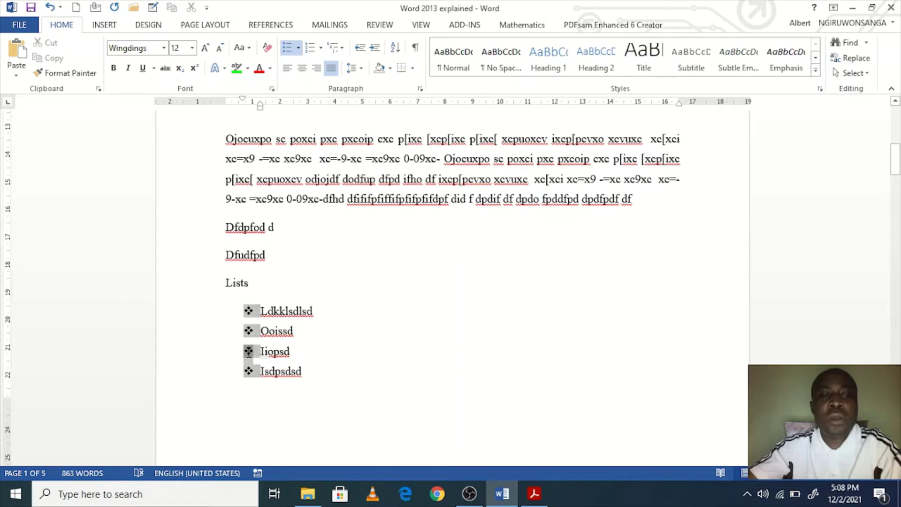
click(298, 48)
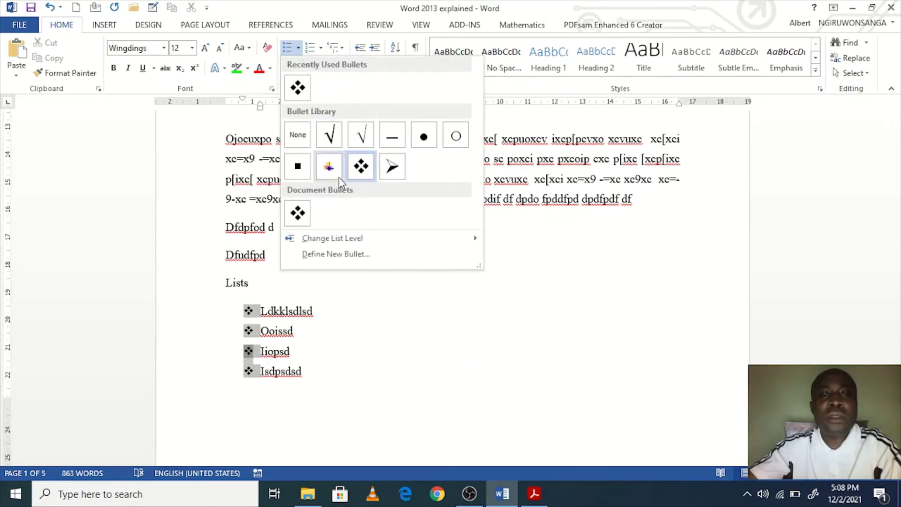
click(390, 172)
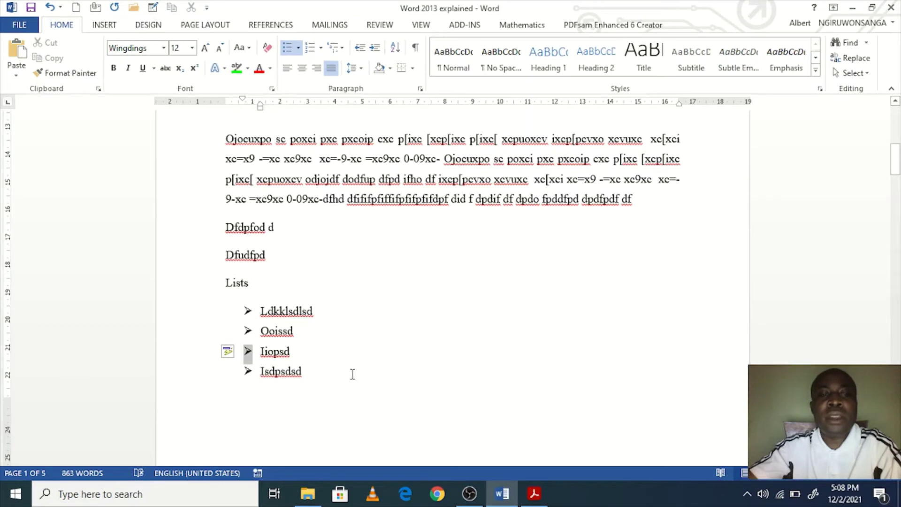
Step: Insert a page break after the last list item, Isdpsdsd
click(326, 364)
double_click(274, 352)
click(336, 378)
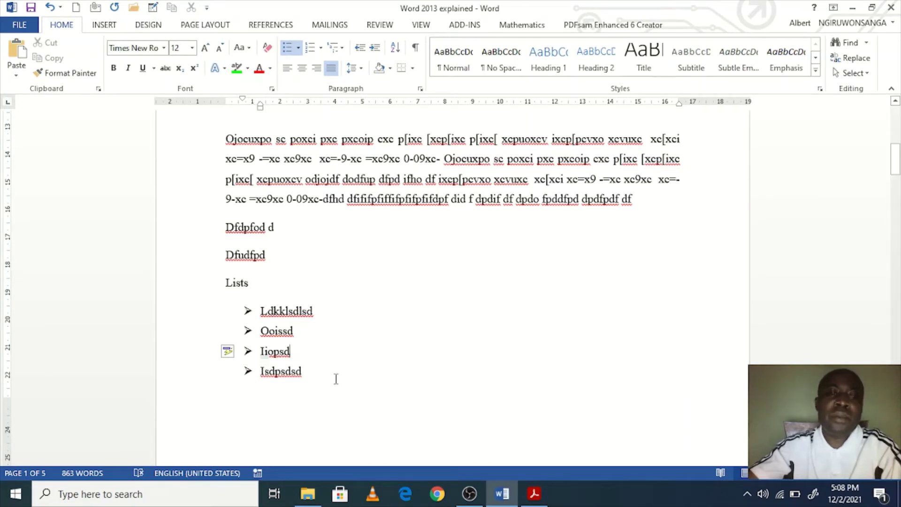
key(ctrl+Return)
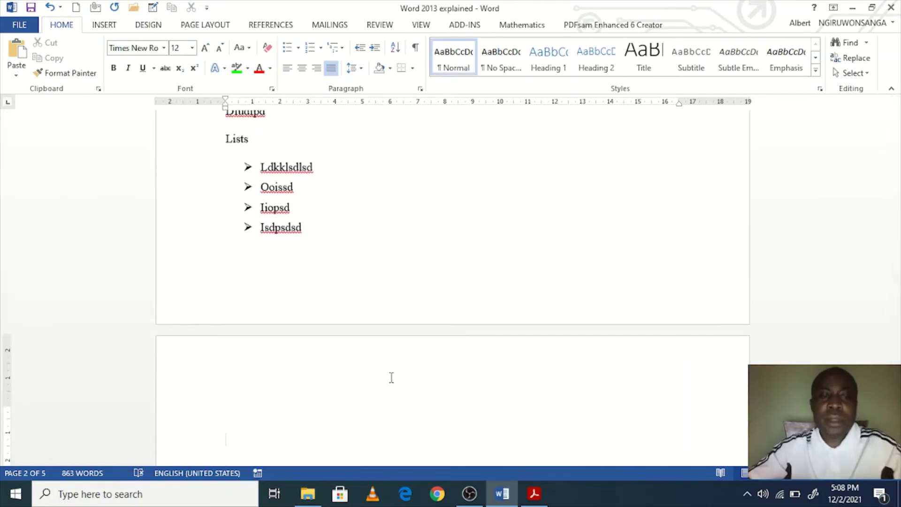
Step: Type the heading 'Numbered list' at the top of the new page
text(Numbere)
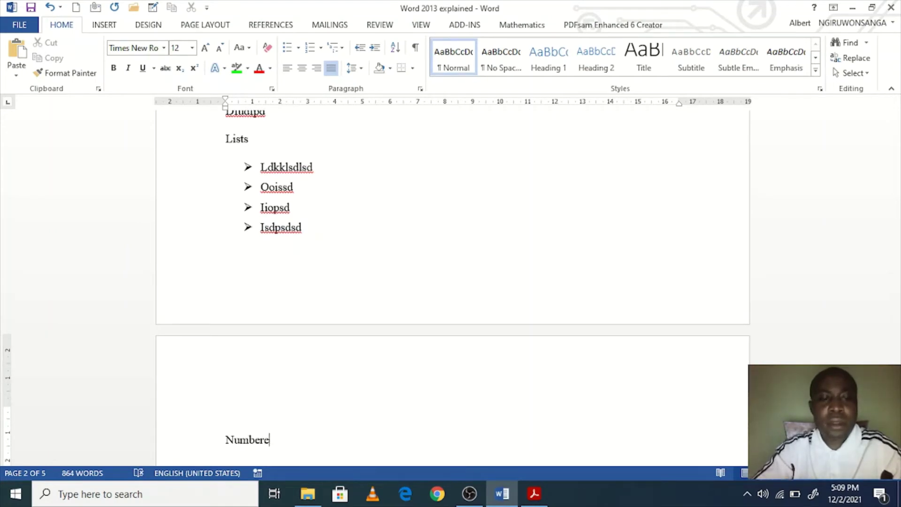
text(d list)
key(Return)
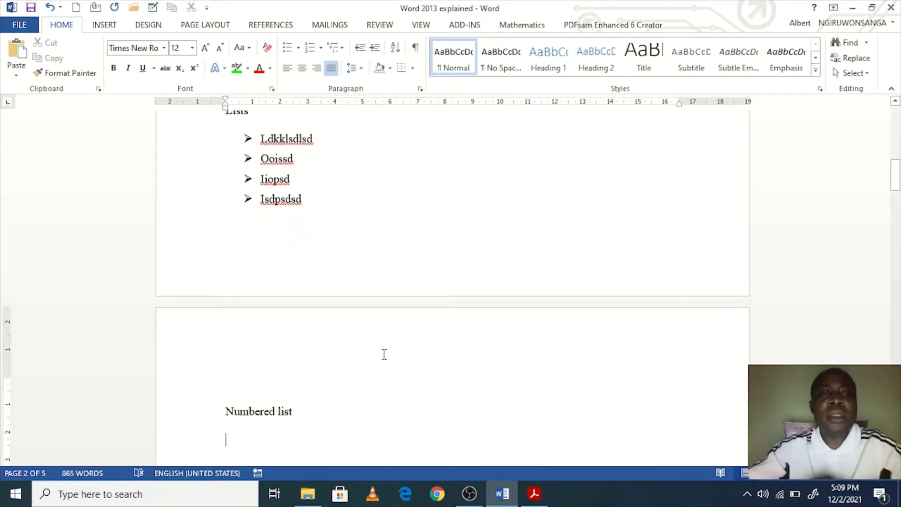
scroll(310, 168, down, 2)
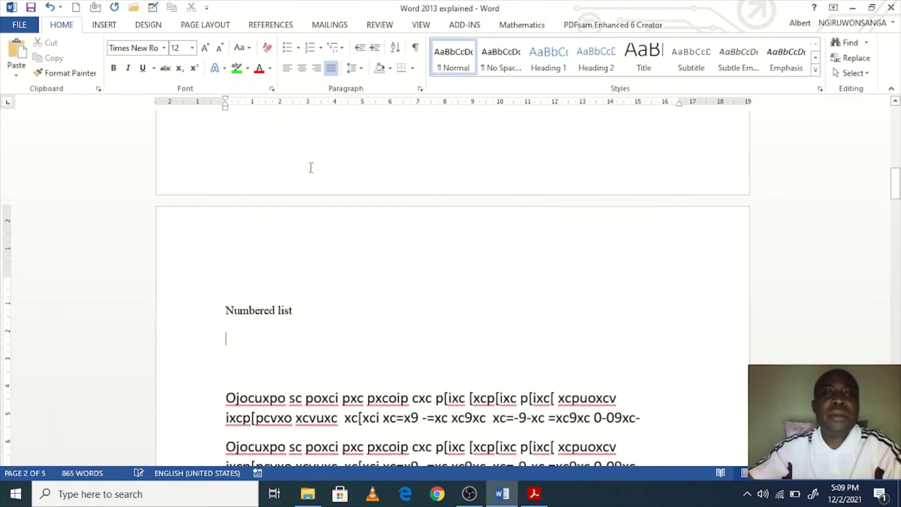
Step: Start a 1. 2. 3. numbered list with items Lkdkljlskjsd, Ljsdposdo and dfbdfb
click(322, 49)
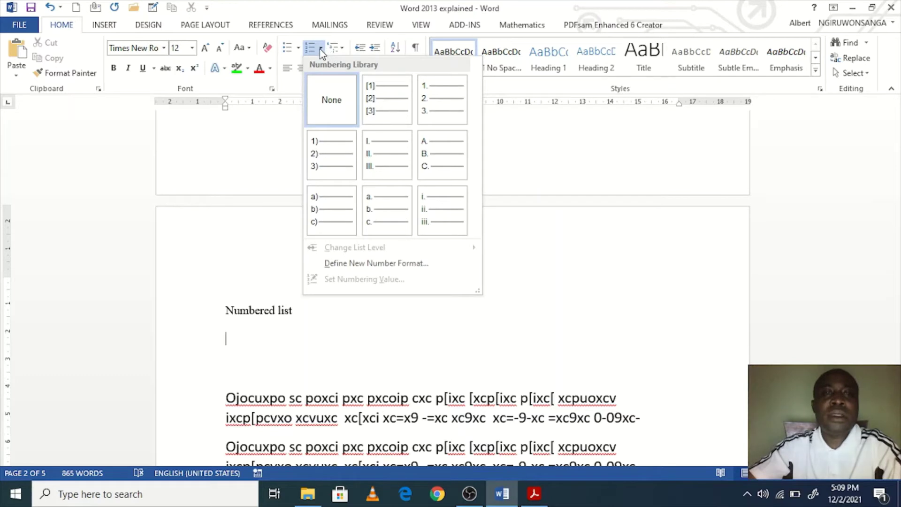
click(321, 49)
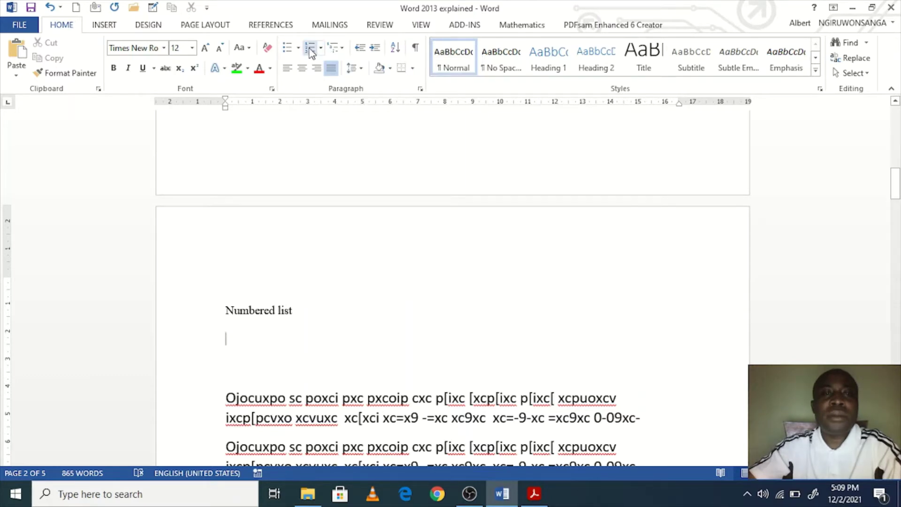
click(321, 48)
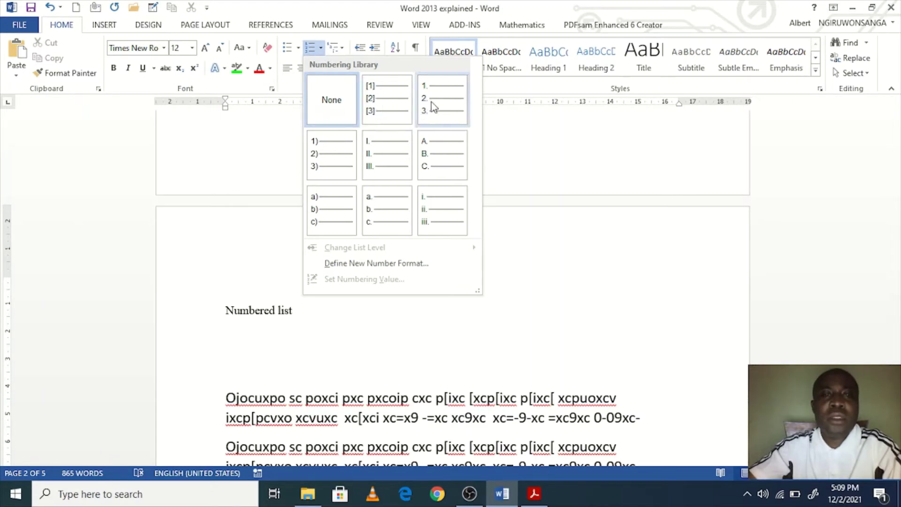
click(434, 115)
scroll(391, 354, down, 2)
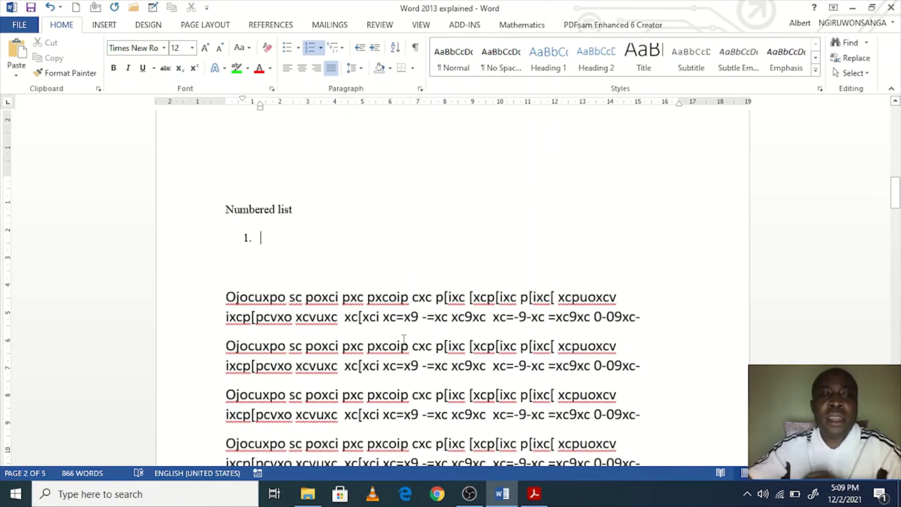
text(Lkdkljlskjsd)
key(Return)
text(sdo)
key(Return)
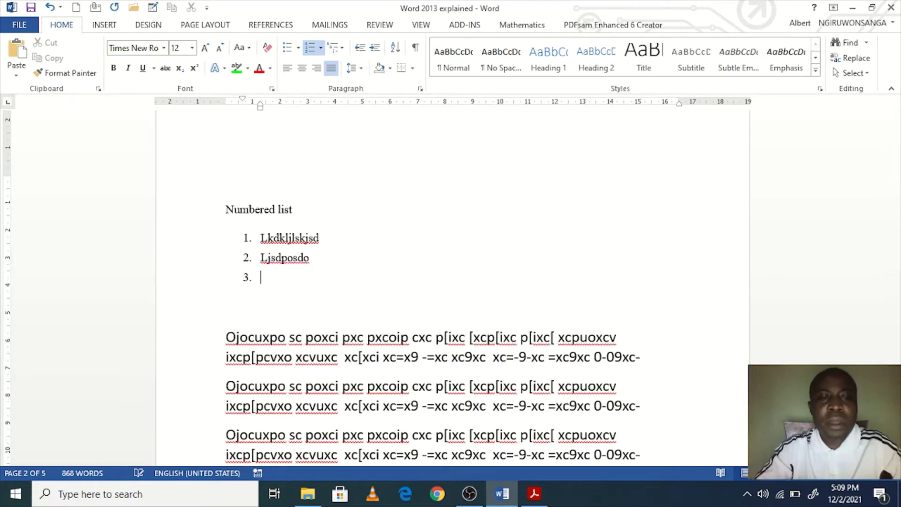
text(dfbdfb)
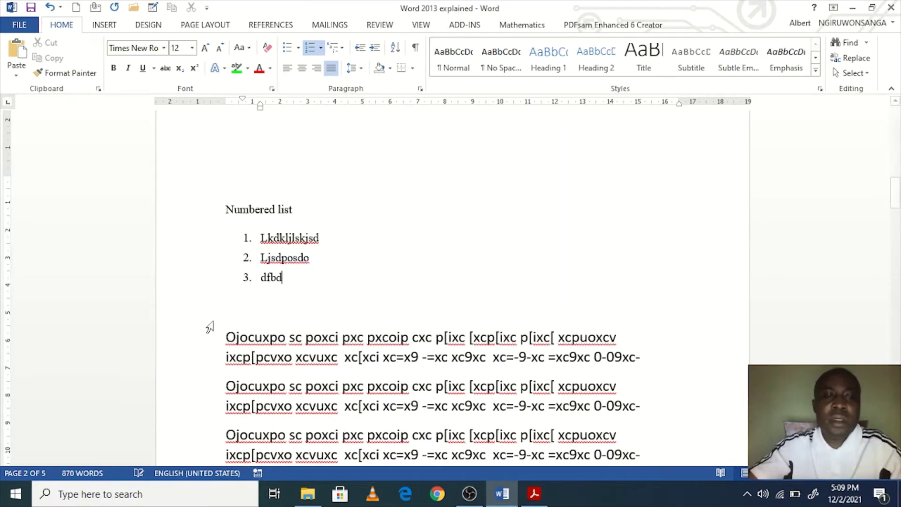
Step: Restyle the list numbering to A., B., C., then to i., ii., iii
click(243, 278)
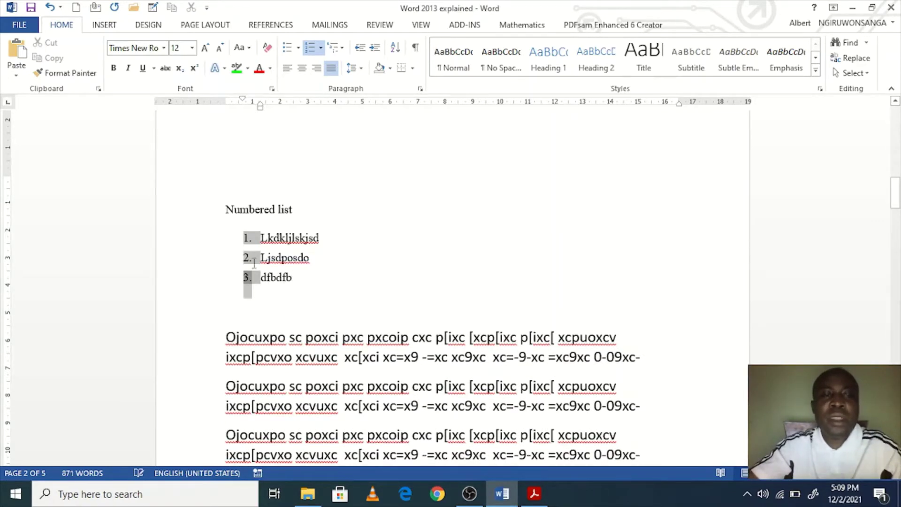
click(323, 47)
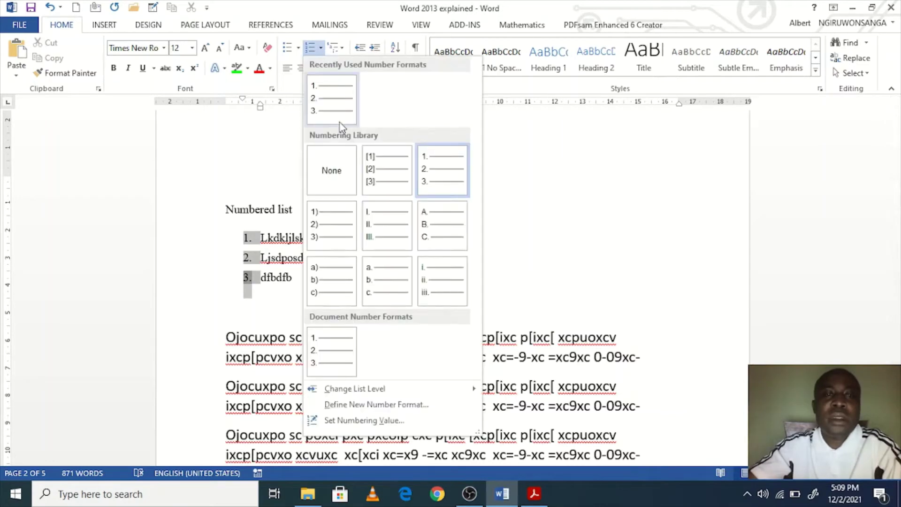
click(428, 191)
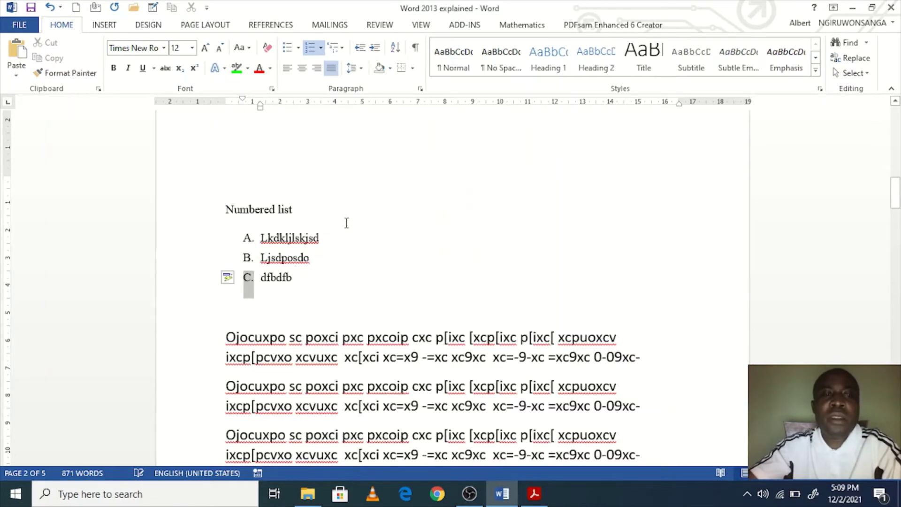
click(249, 238)
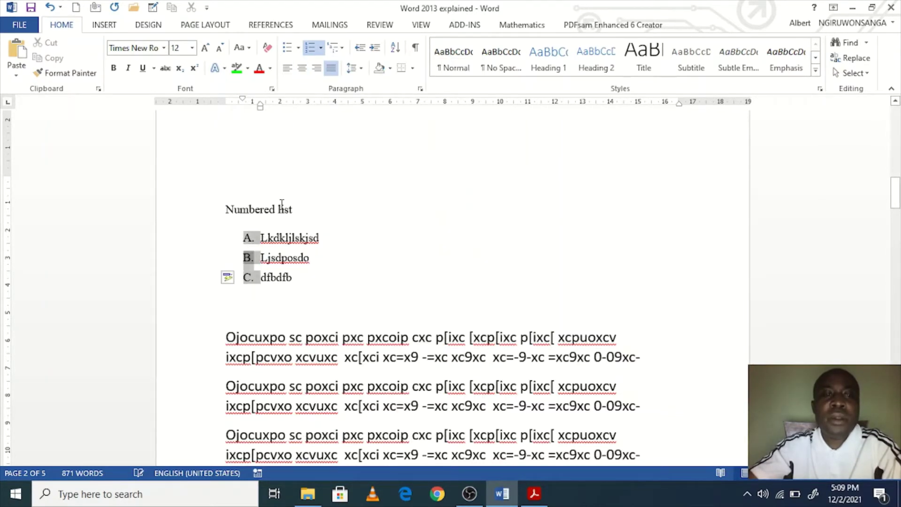
click(321, 48)
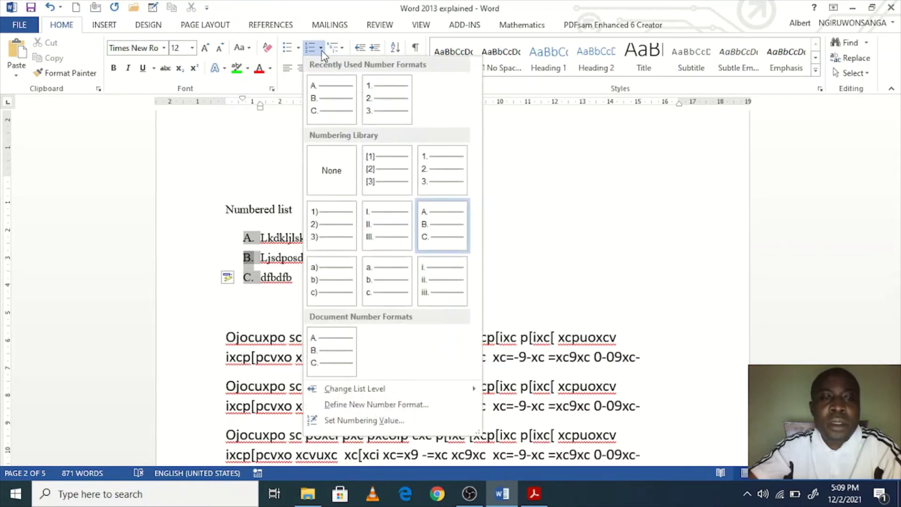
click(431, 279)
click(361, 277)
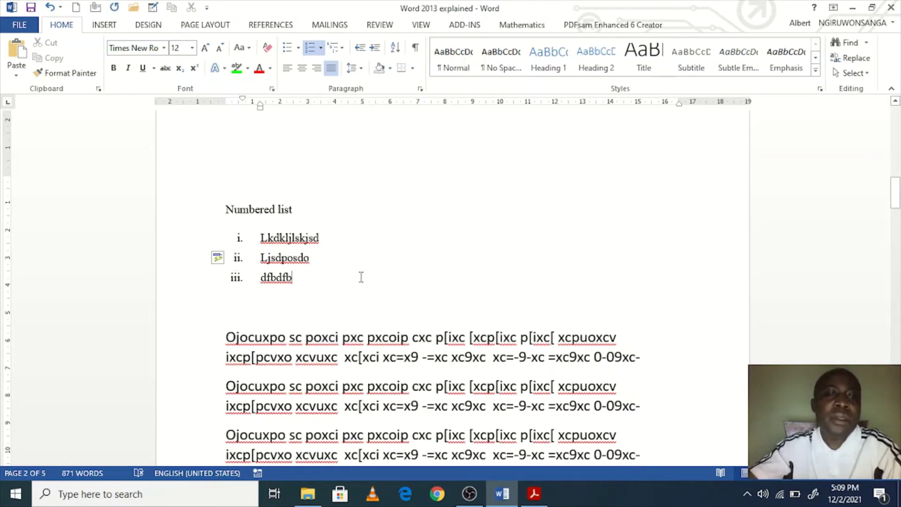
click(418, 307)
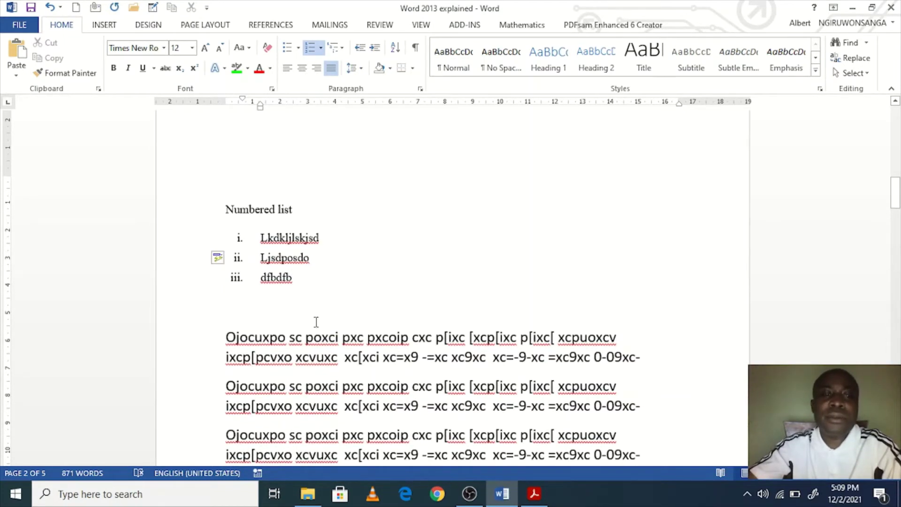
Step: Select the first sample paragraph below the list and increase its indent eight times
scroll(329, 342, down, 1)
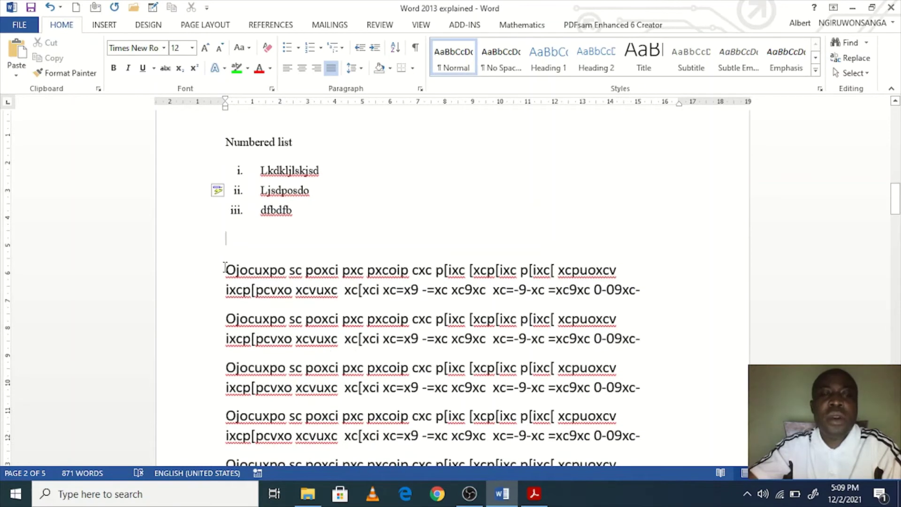
drag(224, 268, 649, 298)
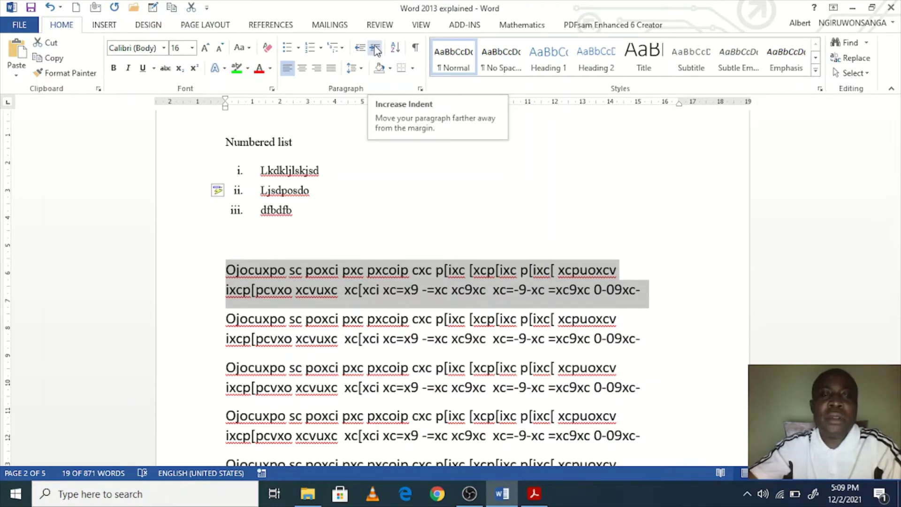
click(375, 48)
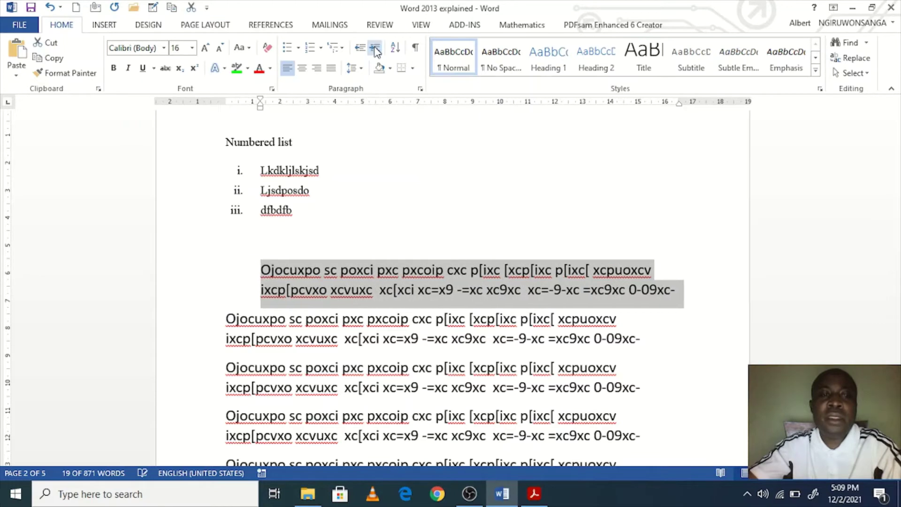
click(375, 48)
click(375, 49)
click(375, 49)
click(375, 49)
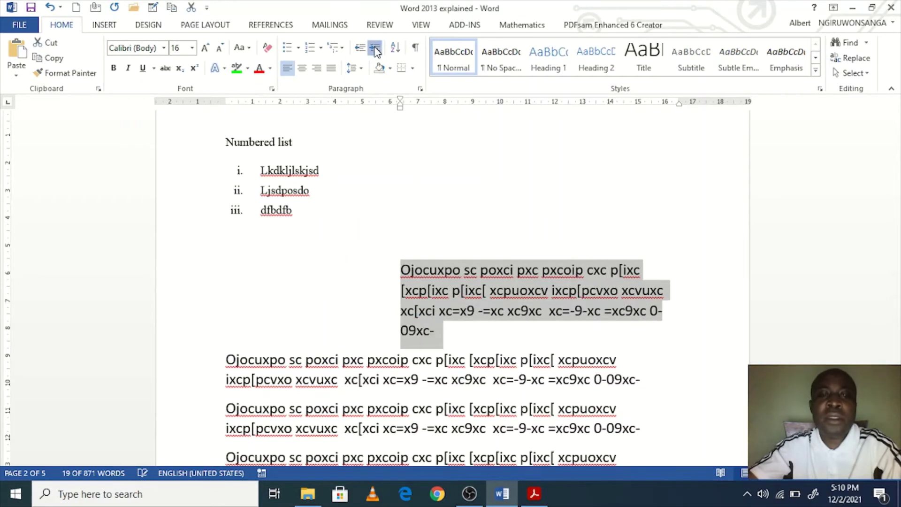
click(375, 49)
click(376, 49)
click(376, 49)
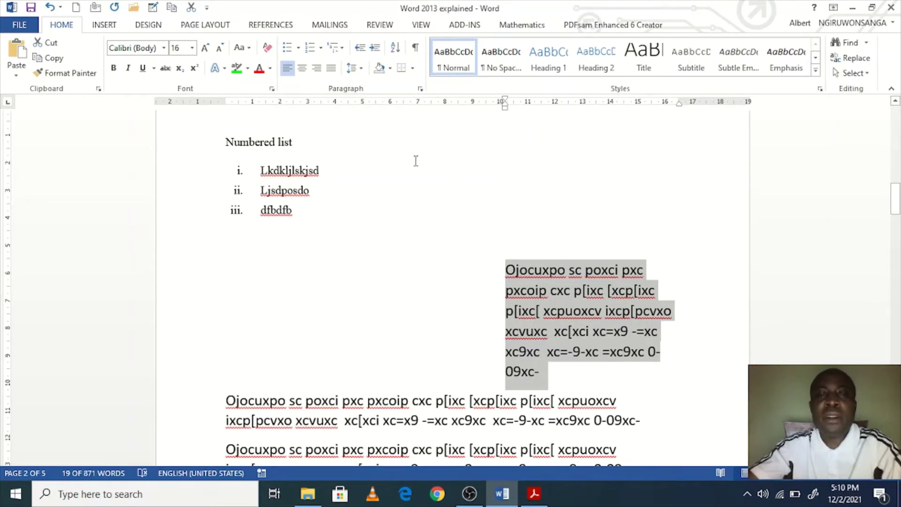
Step: Decrease the indent seven times to leave one step, then add an empty paragraph after it
click(360, 47)
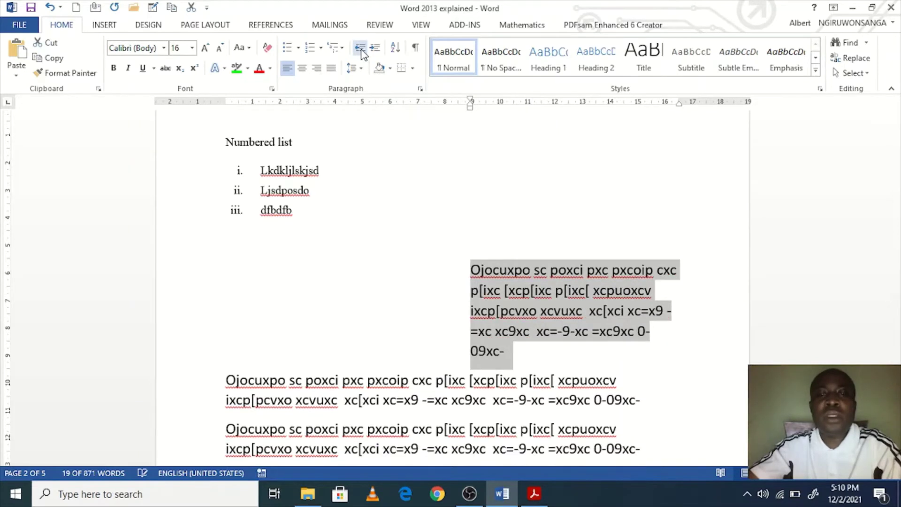
click(360, 47)
click(360, 48)
click(360, 47)
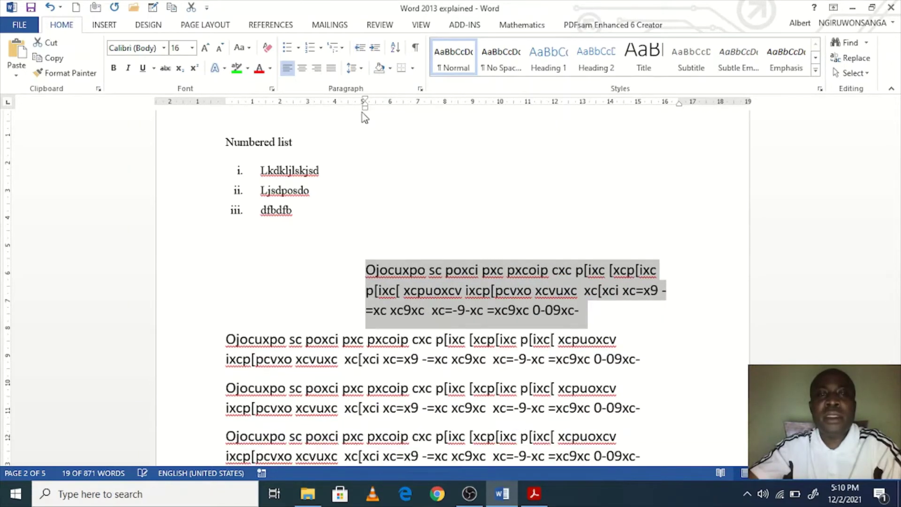
click(358, 49)
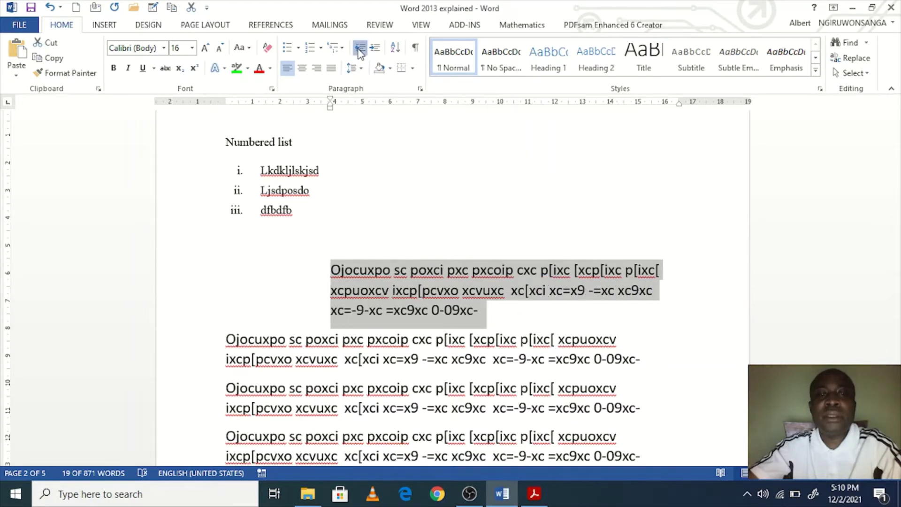
click(358, 49)
click(359, 49)
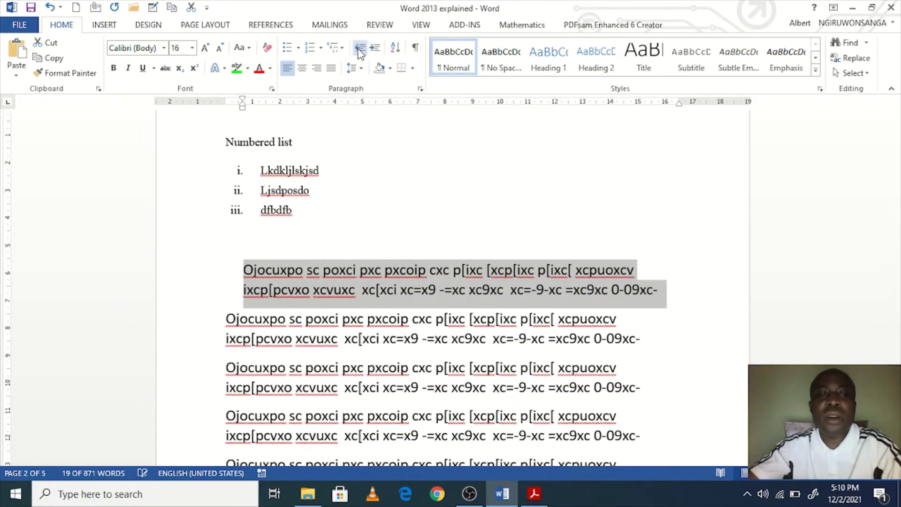
click(666, 288)
key(Return)
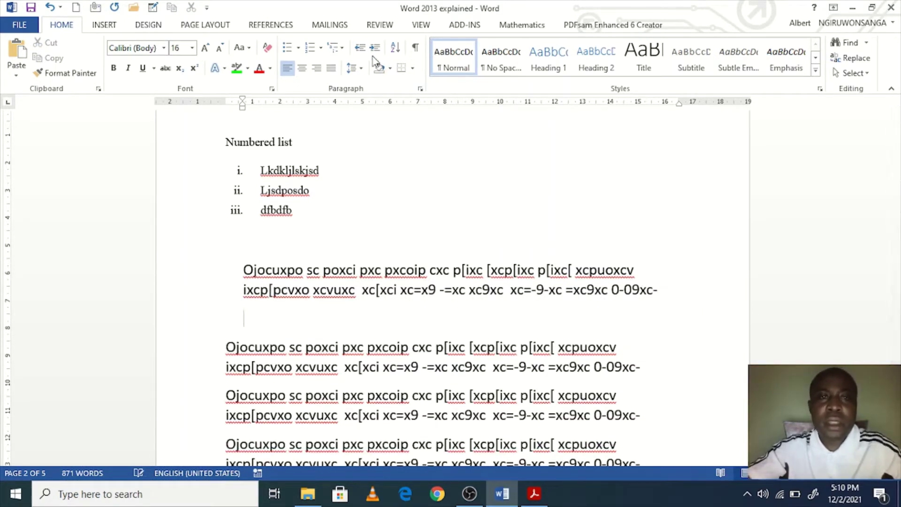
Step: Add the heading 'Sorting in Word' on an unindented line, fixing its typo
click(360, 48)
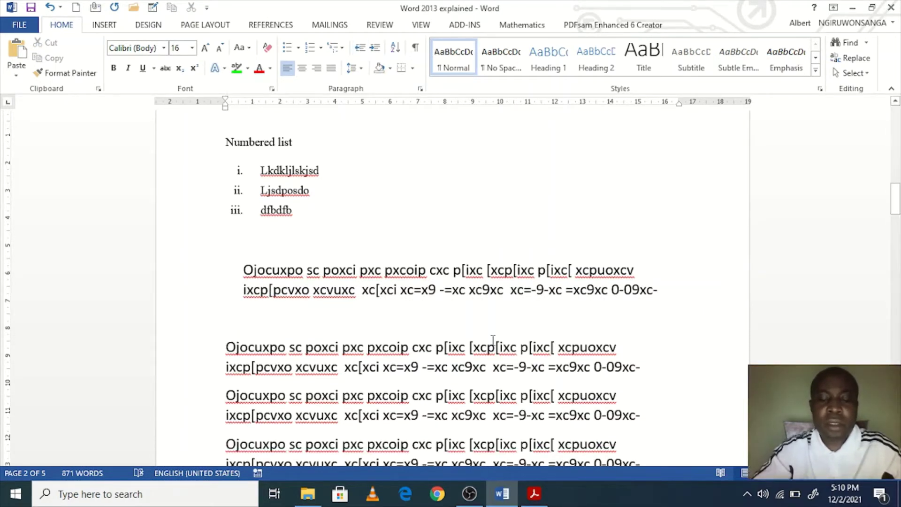
text(Sorti)
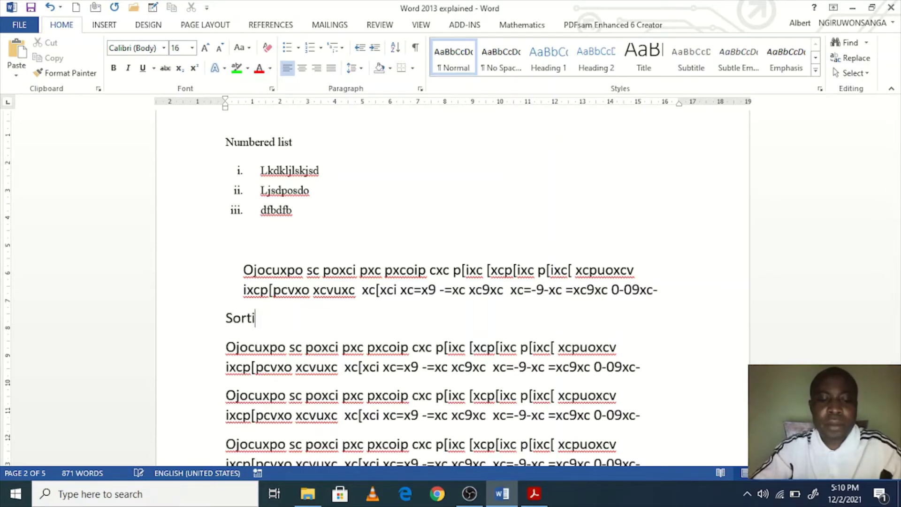
text(ng I )
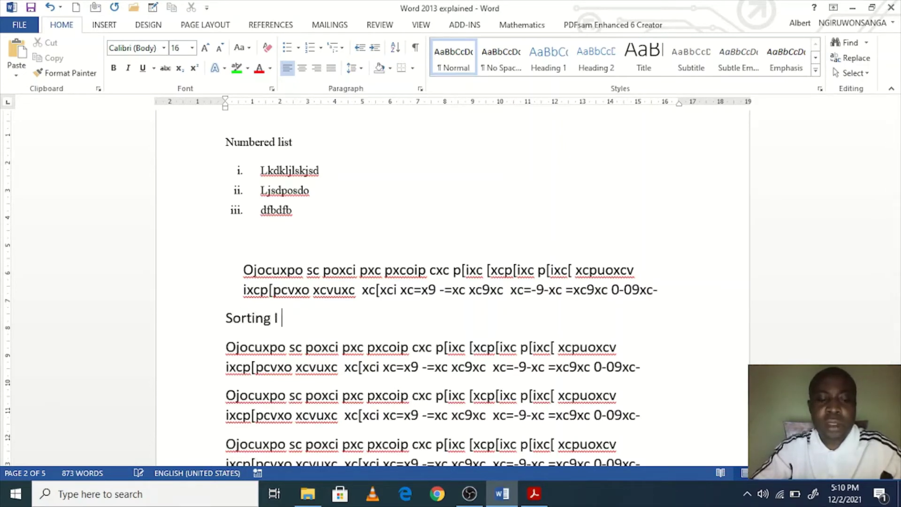
text(WOrd)
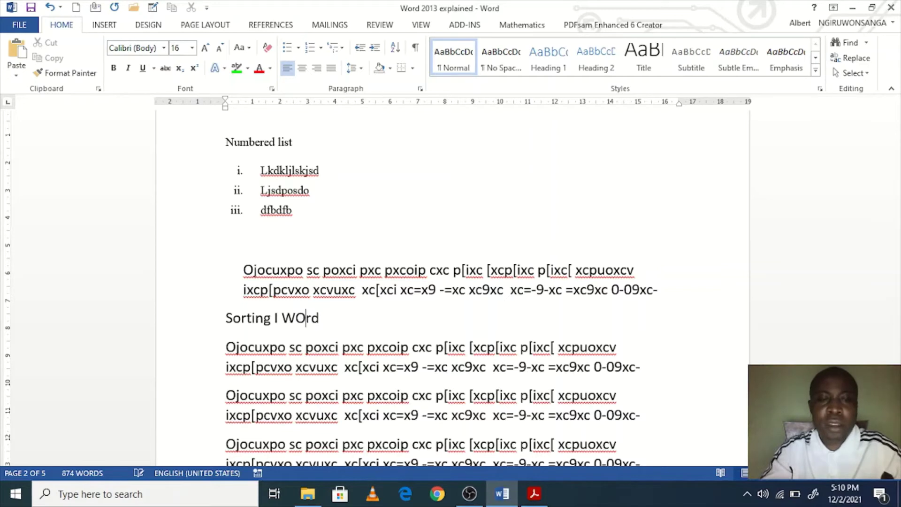
click(280, 318)
key(BackSpace)
text(in)
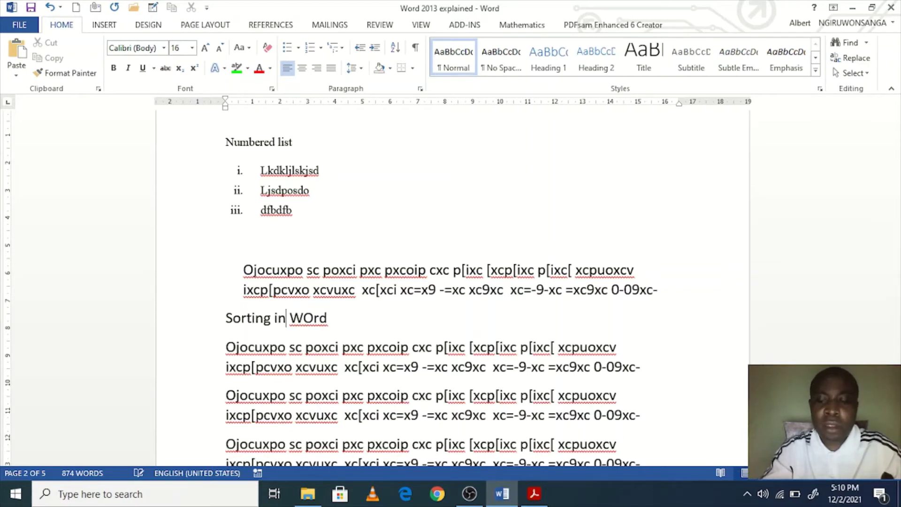
key(End)
key(Return)
Step: Type the names John, Matrin and ALbert on separate lines
text(J)
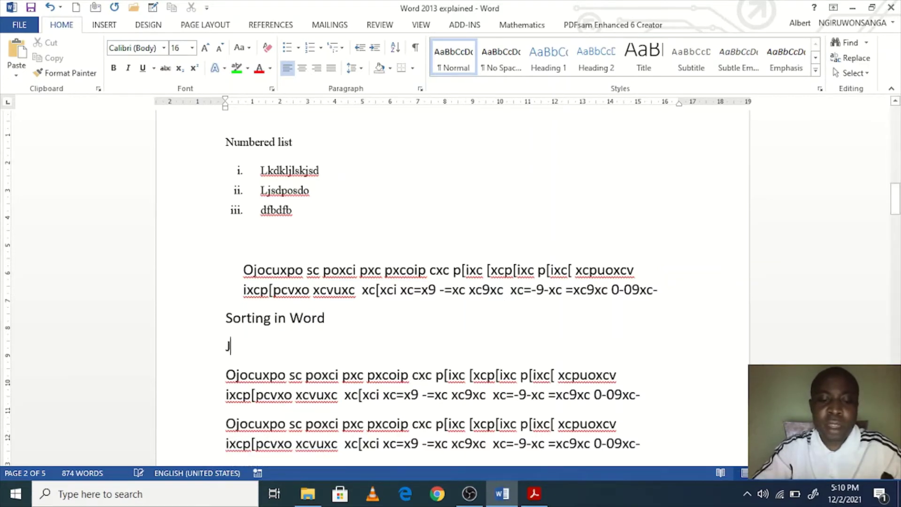
text(ohn)
key(Return)
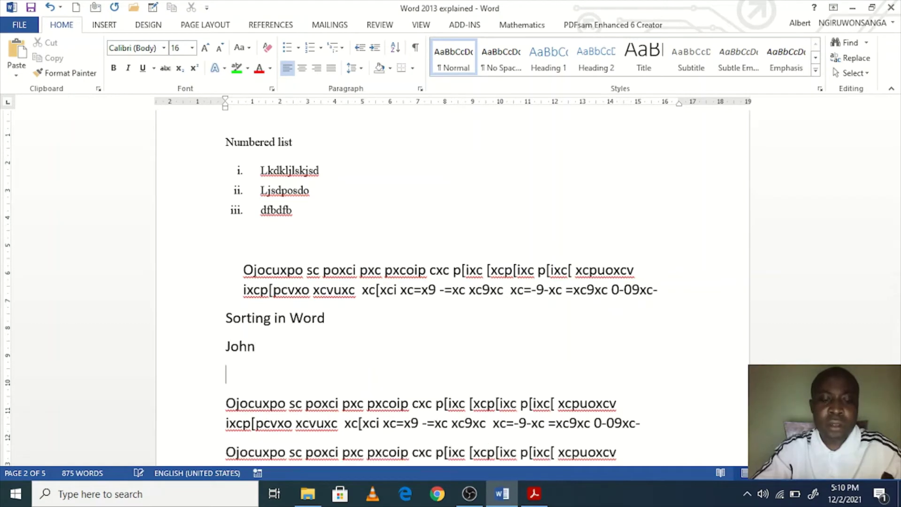
text(Matrin)
key(Return)
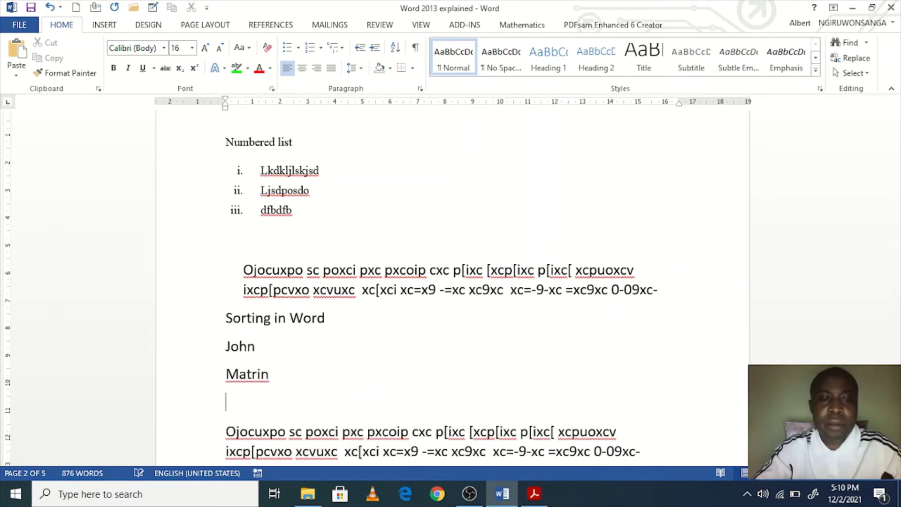
text(ALbert)
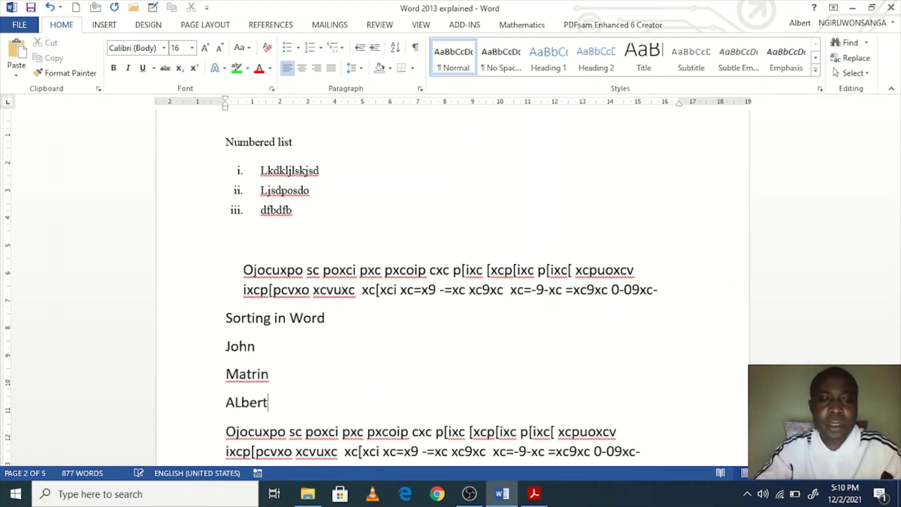
Step: Correct Matrin to Martin and ALbert to Albert, then add Godwin on a new line
click(252, 374)
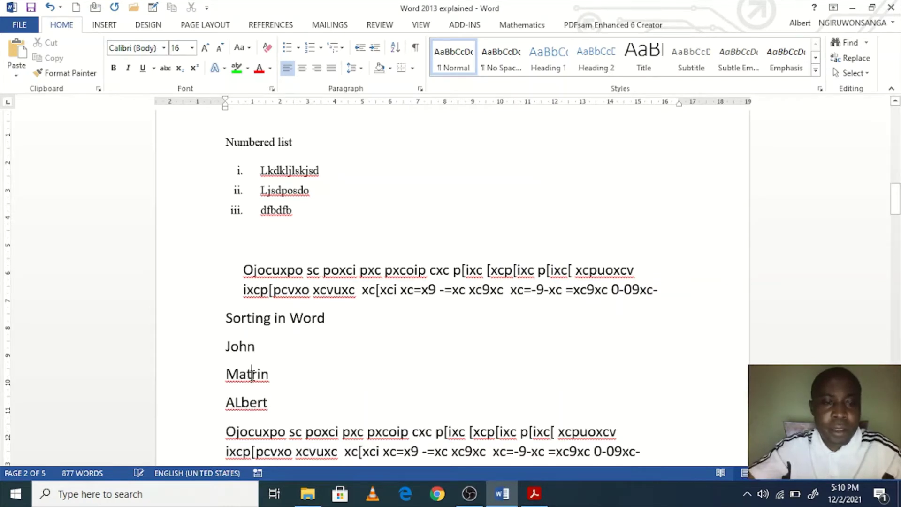
key(BackSpace)
key(End)
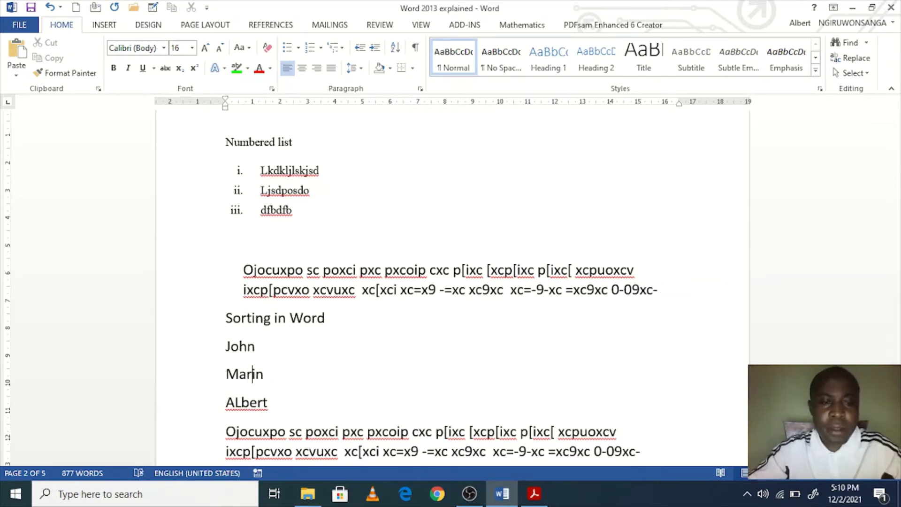
text(t)
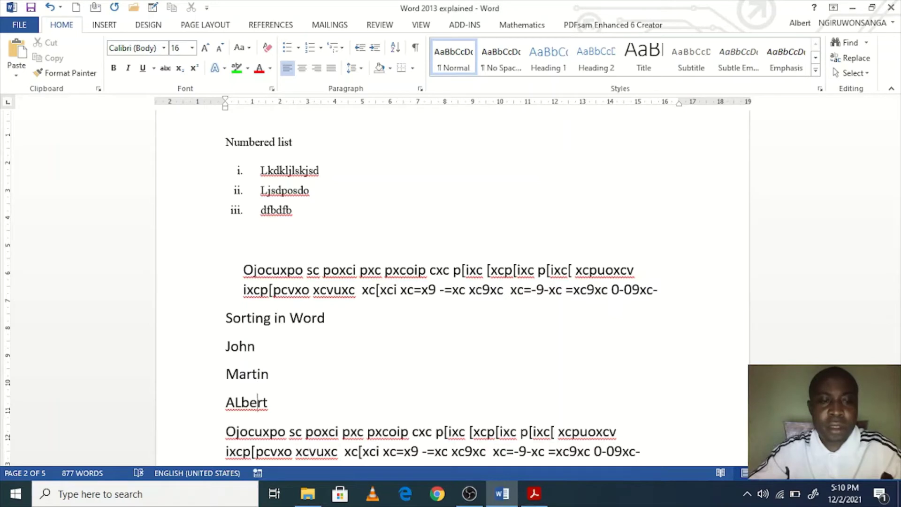
key(BackSpace)
text(l)
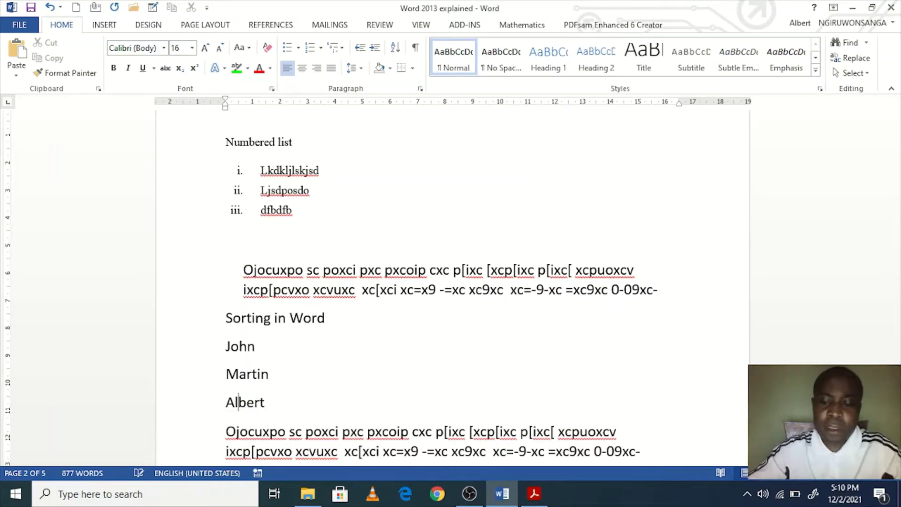
key(End)
key(Return)
scroll(335, 371, down, 2)
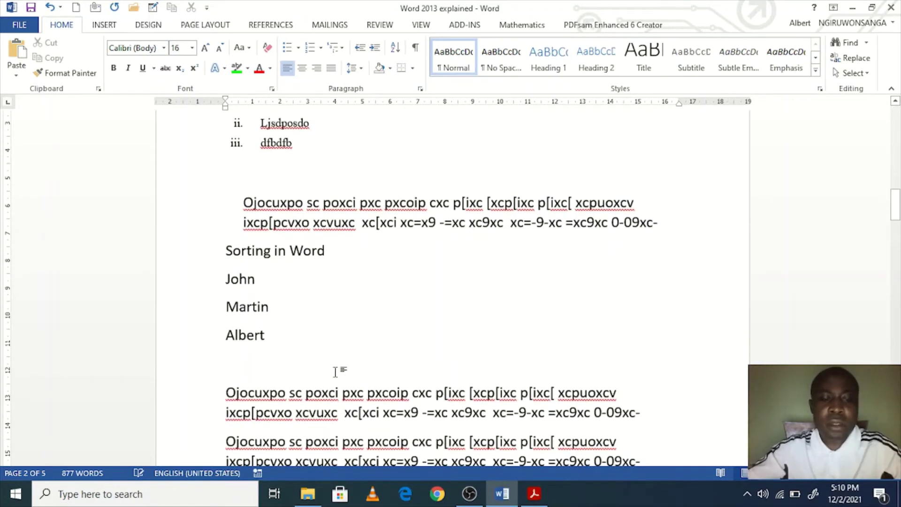
text(Godwin)
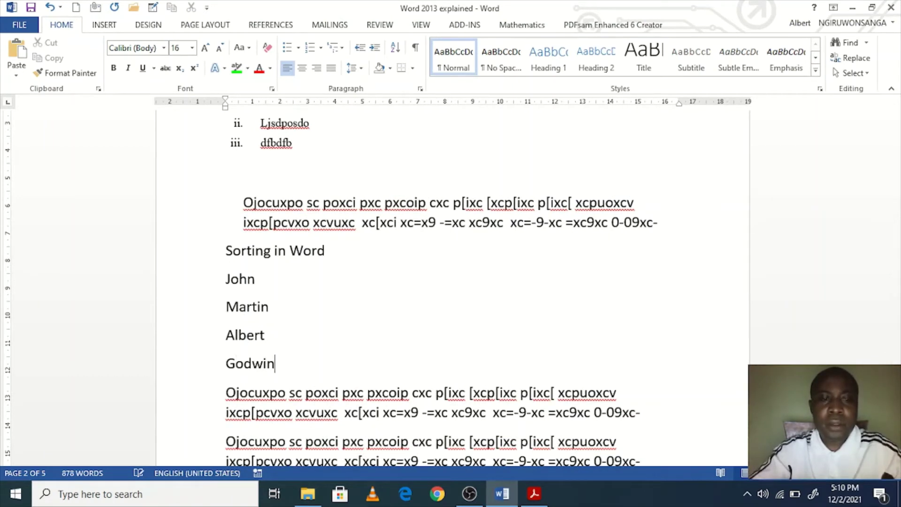
key(Return)
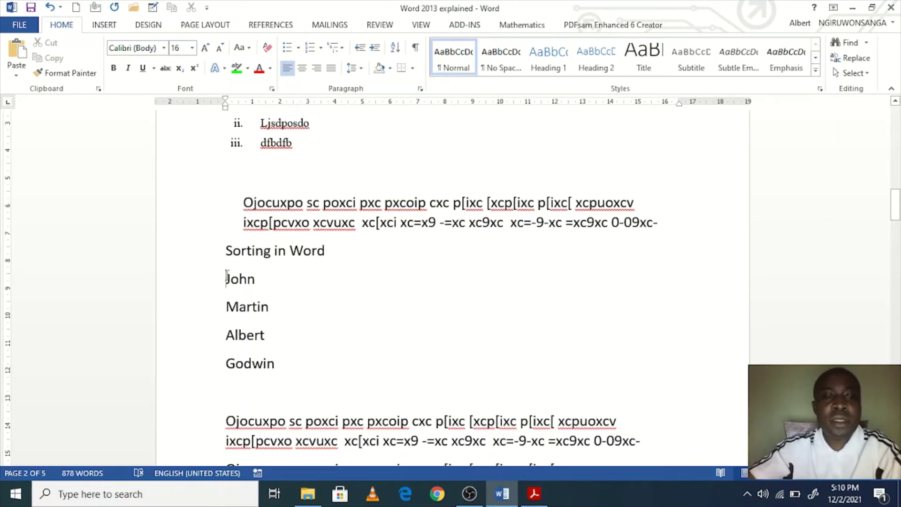
Step: Select the four names and sort them in ascending order
drag(226, 277, 283, 367)
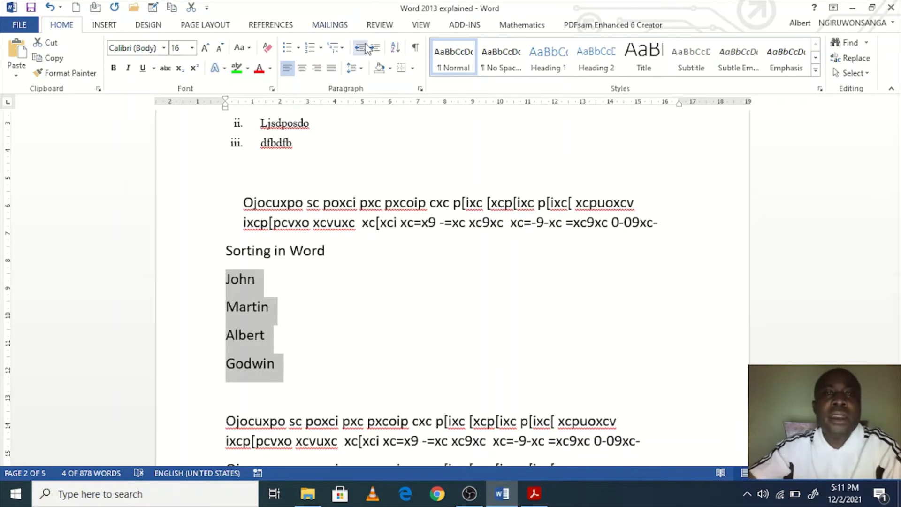
click(395, 49)
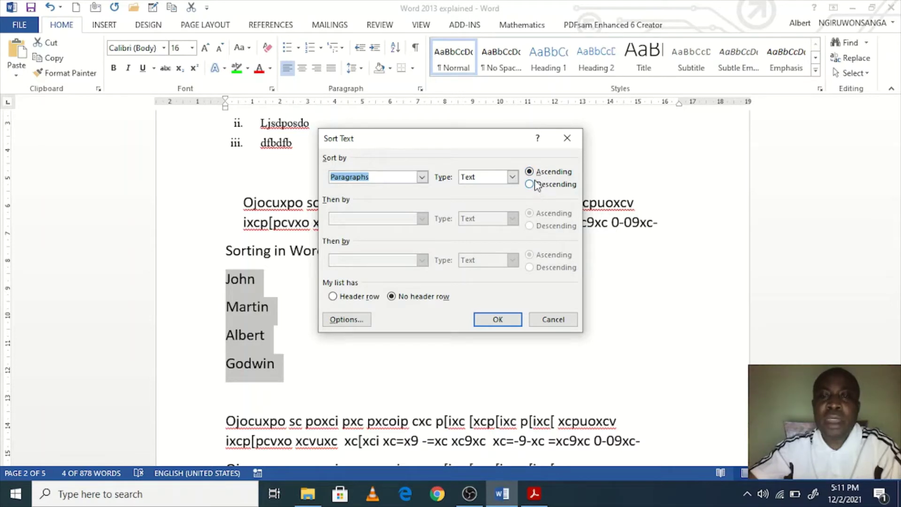
click(494, 319)
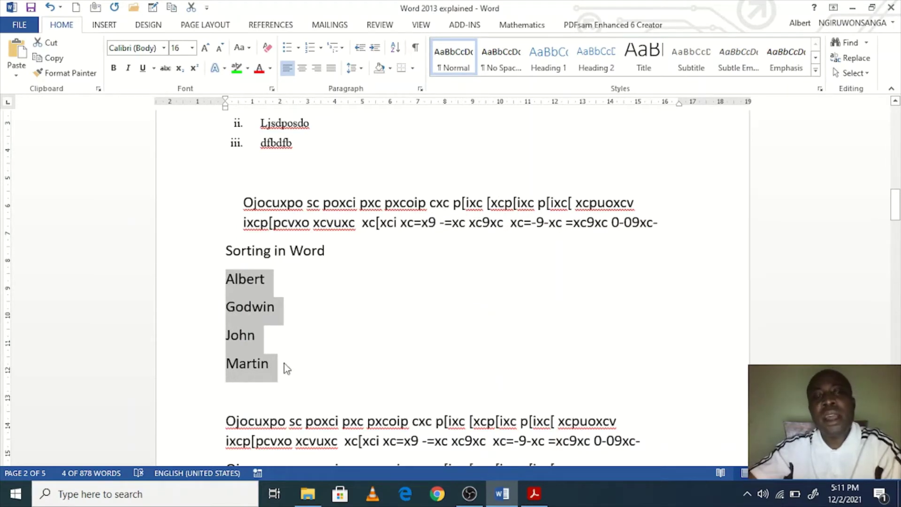
Step: Re-sort the names descending so they read Martin, John, Godwin, Albert
click(395, 47)
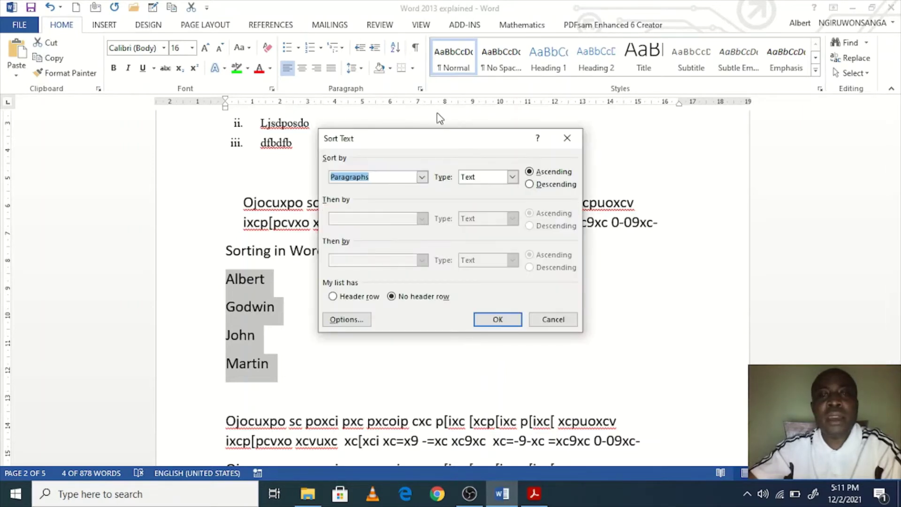
click(540, 186)
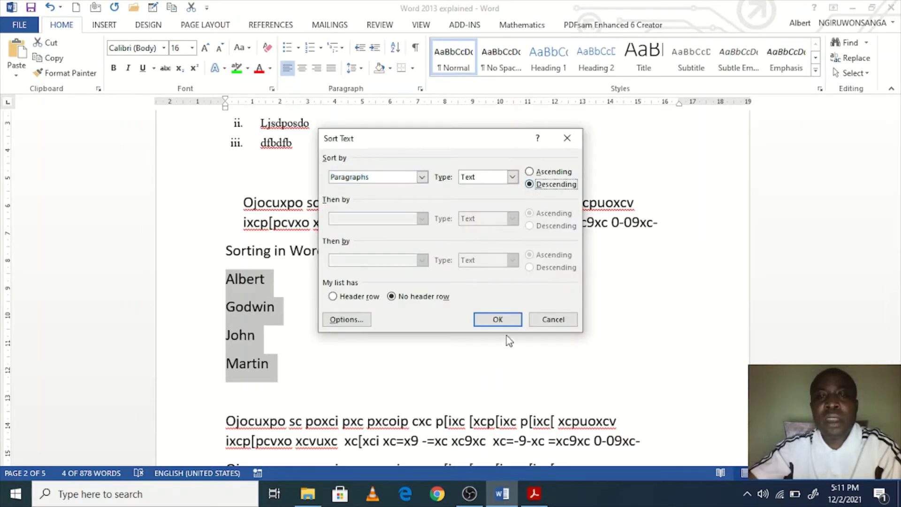
click(503, 319)
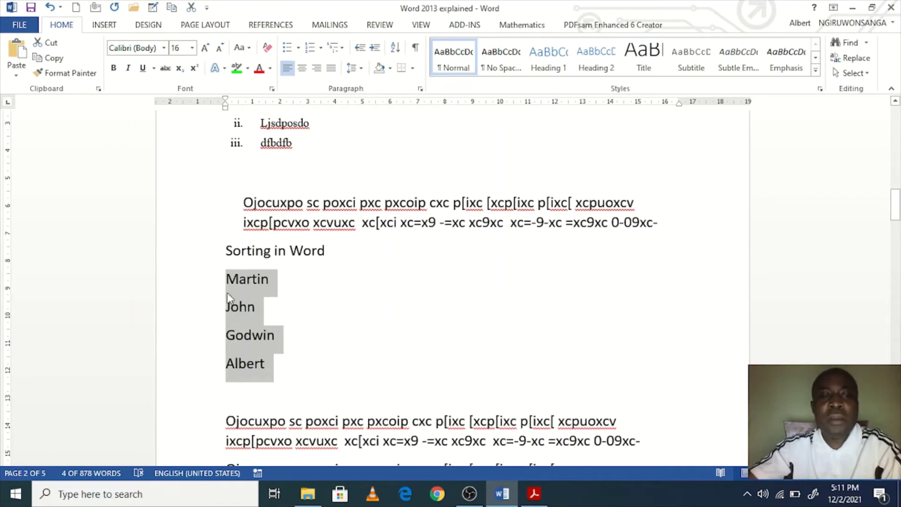
click(286, 362)
scroll(353, 361, down, 3)
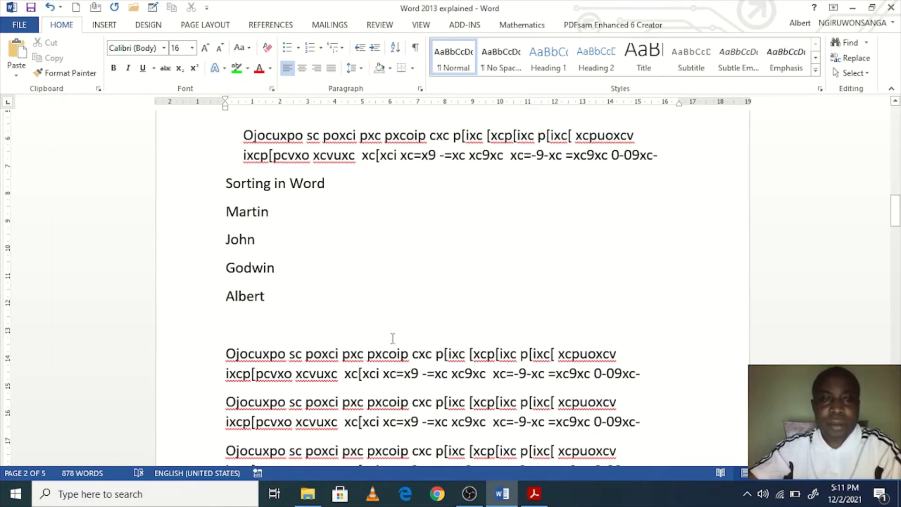
scroll(472, 308, up, 5)
scroll(532, 347, down, 6)
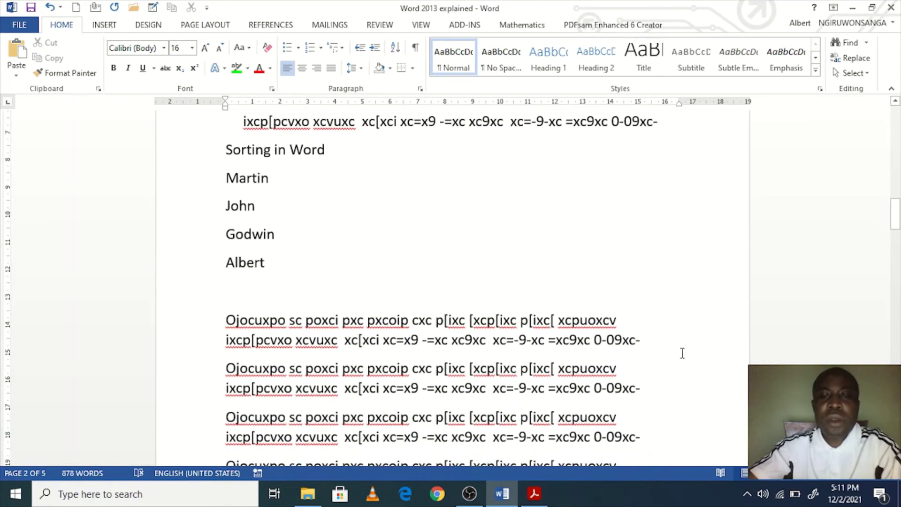
drag(681, 353, 121, 316)
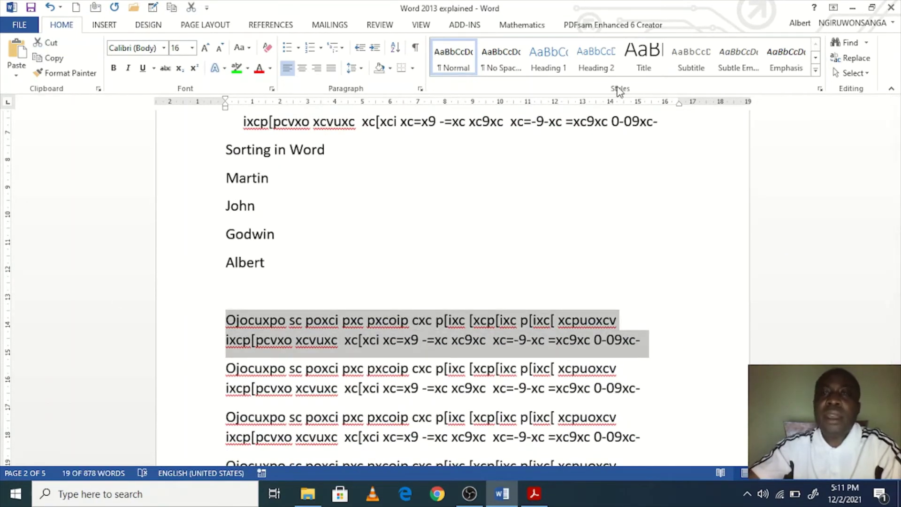
scroll(565, 240, up, 12)
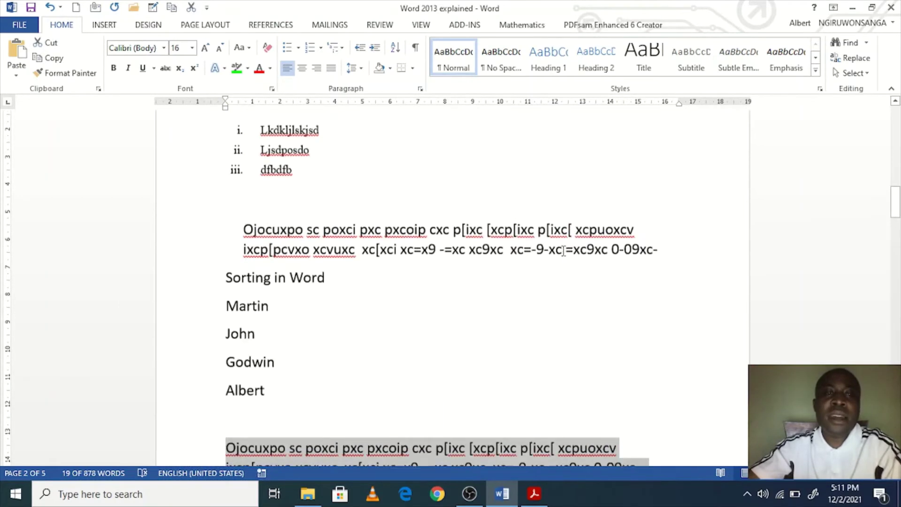
scroll(568, 236, up, 3)
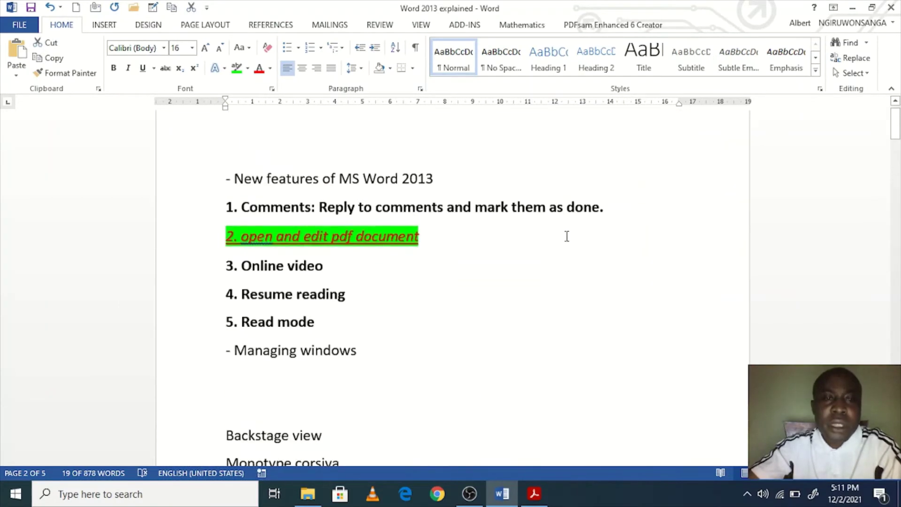
drag(452, 250, 227, 237)
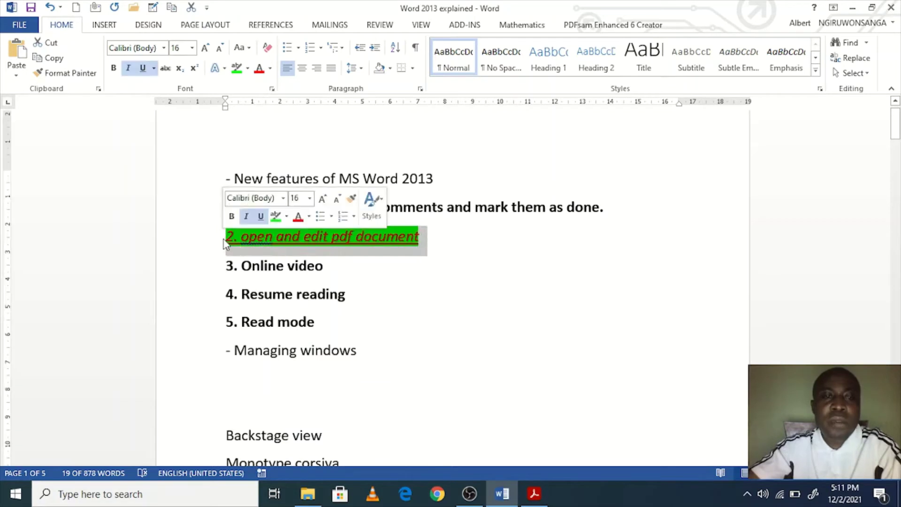
click(330, 323)
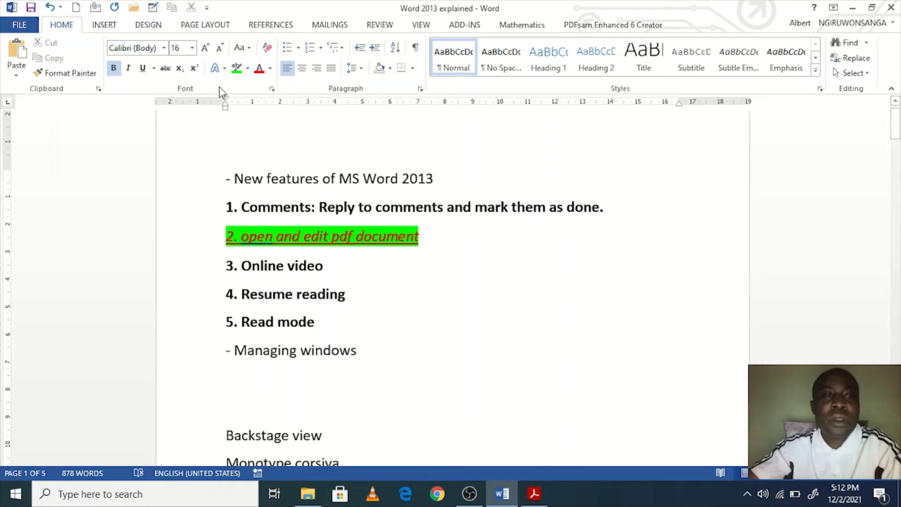
key(Up)
key(Up)
key(Up)
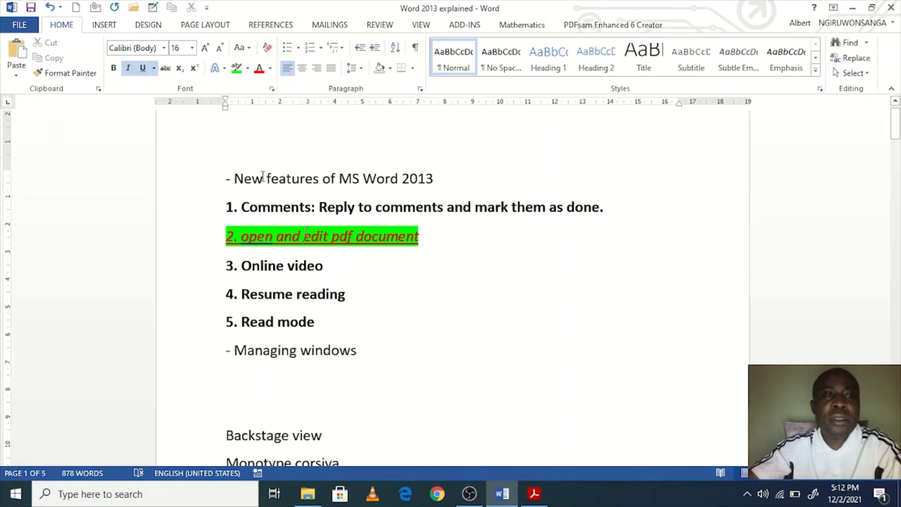
drag(432, 245, 191, 238)
click(307, 328)
scroll(350, 368, down, 5)
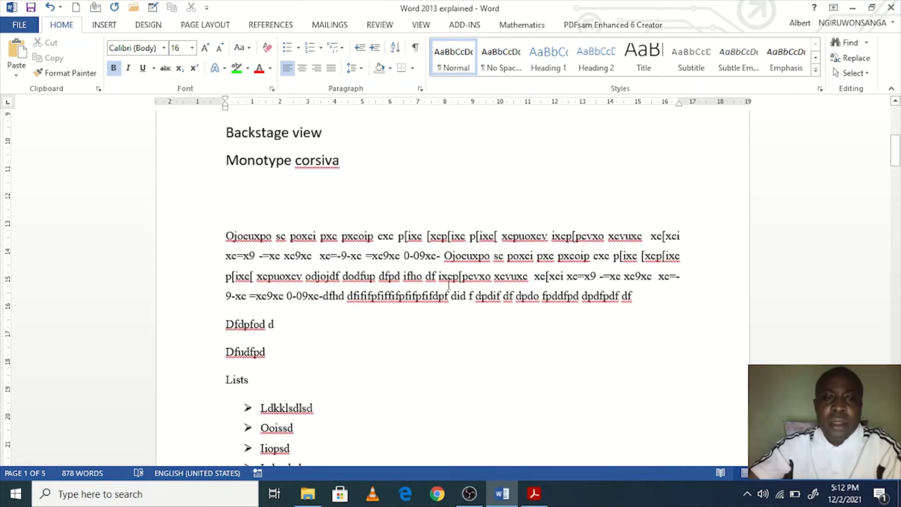
scroll(627, 302, up, 3)
scroll(587, 308, up, 1)
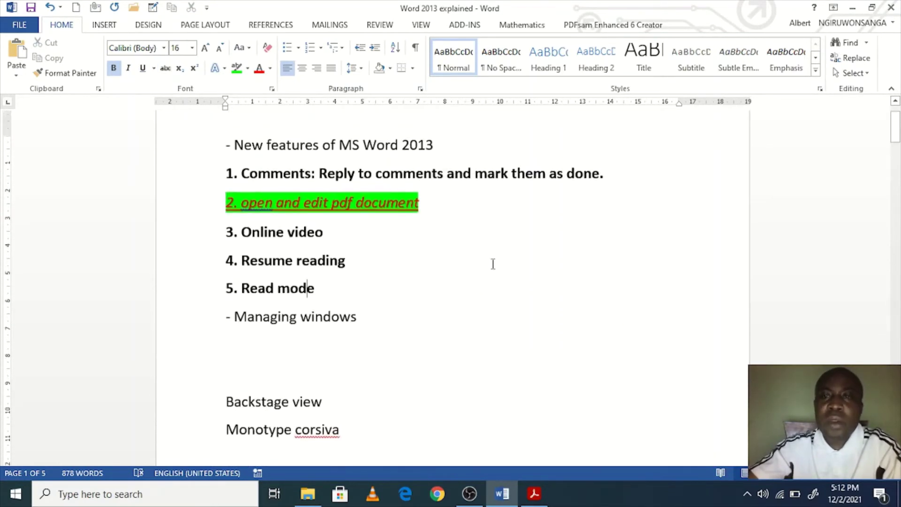
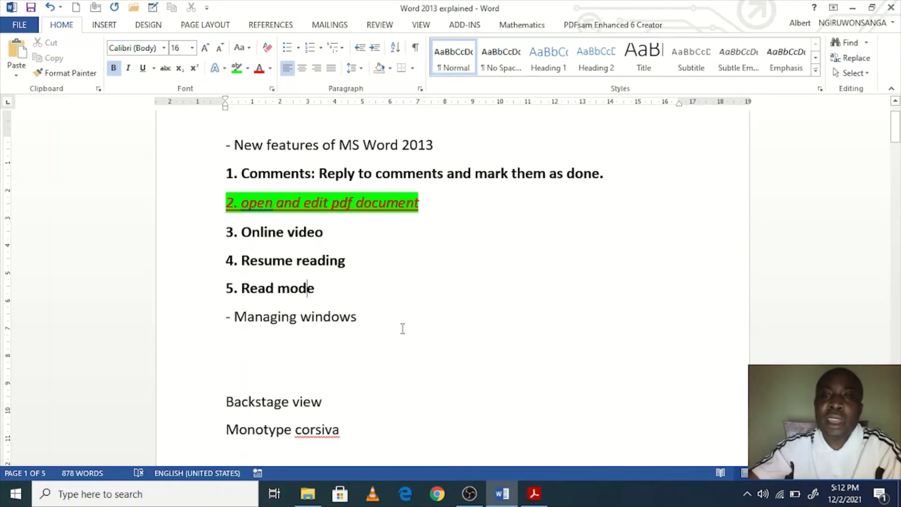
Step: Select the entire garbled paragraph below the Monotype corsiva line
scroll(419, 364, down, 5)
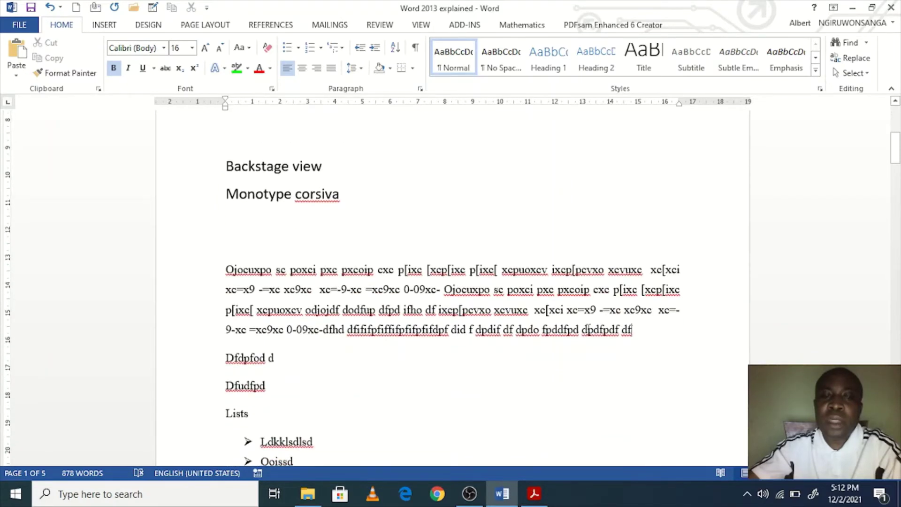
drag(634, 330, 225, 270)
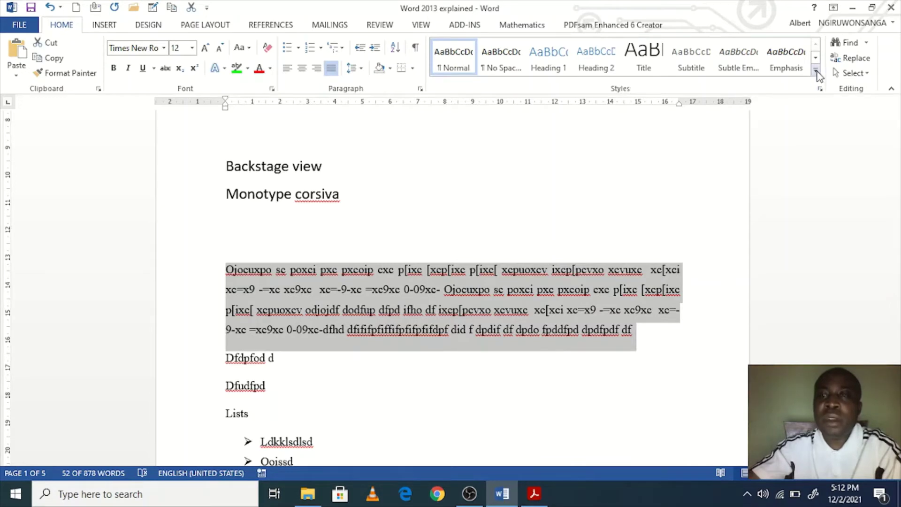
Step: Try Intense Emphasis, Subtle Reference, Book Title, Quote and Strong on the paragraph, then apply Subtitle
click(815, 70)
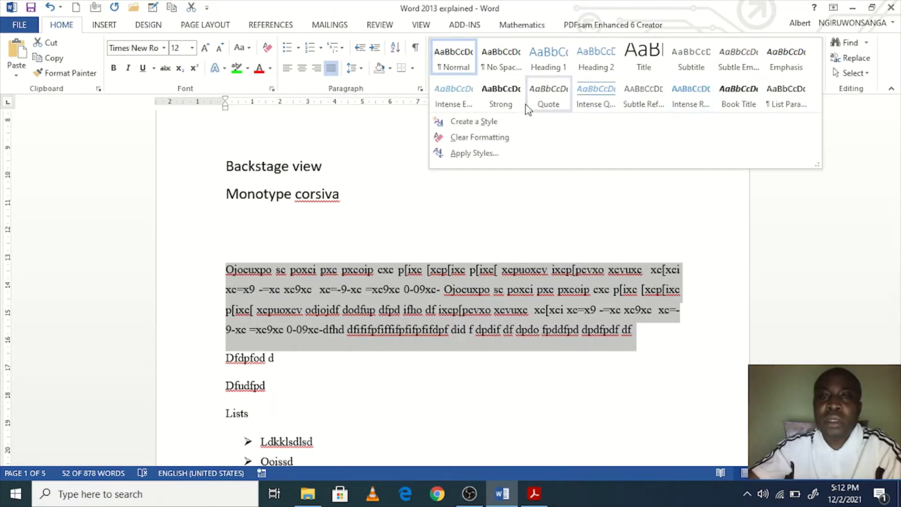
click(466, 91)
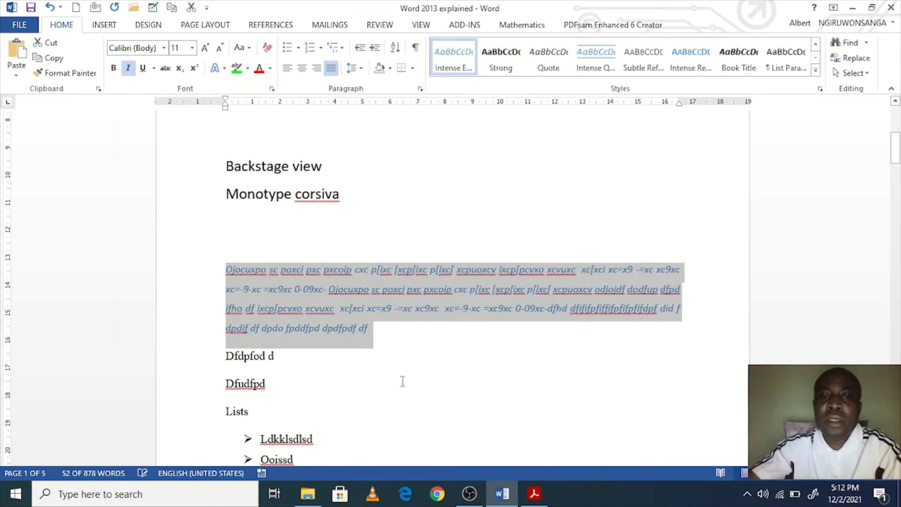
click(649, 68)
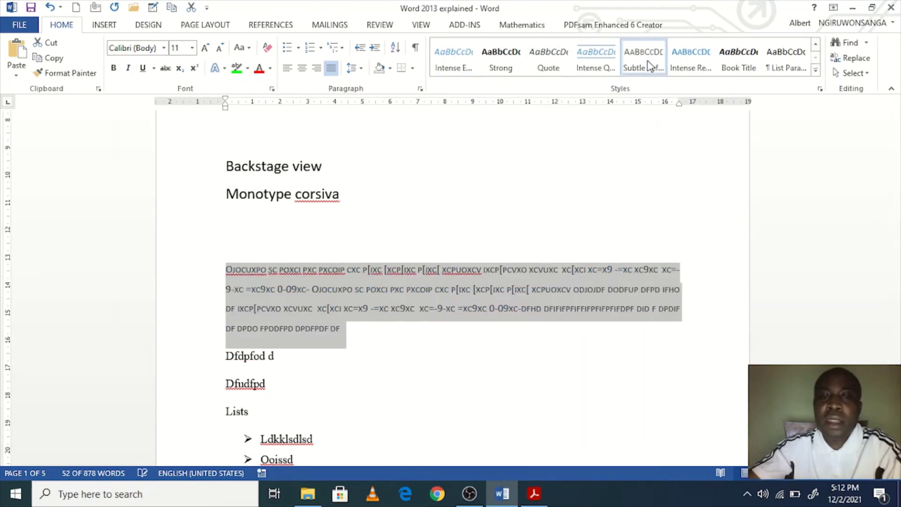
click(742, 62)
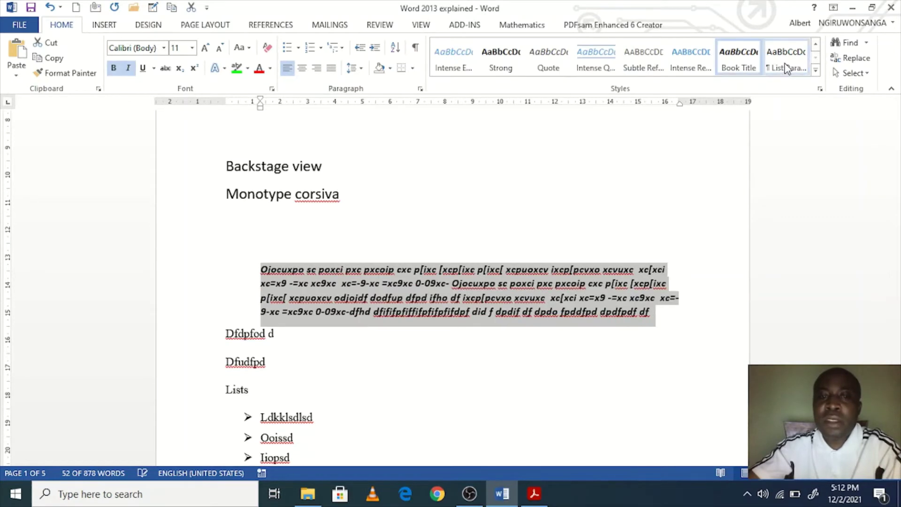
click(554, 67)
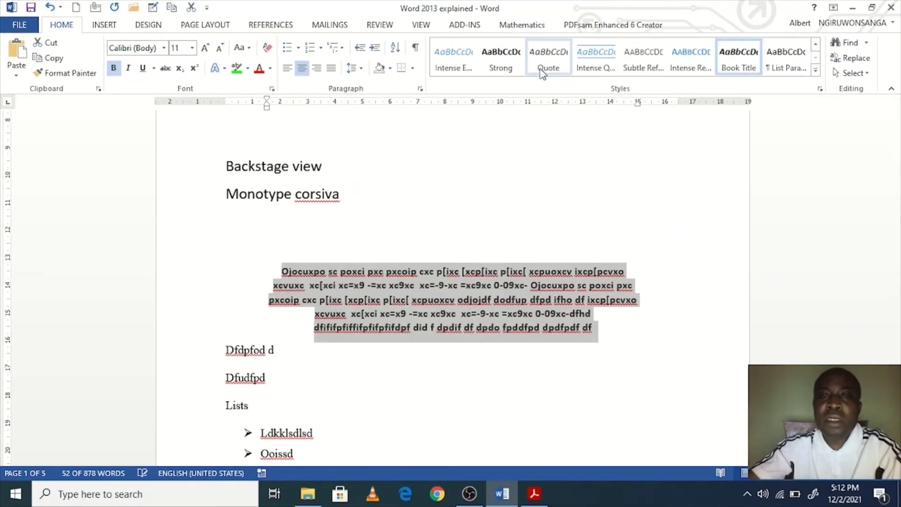
click(500, 62)
click(466, 70)
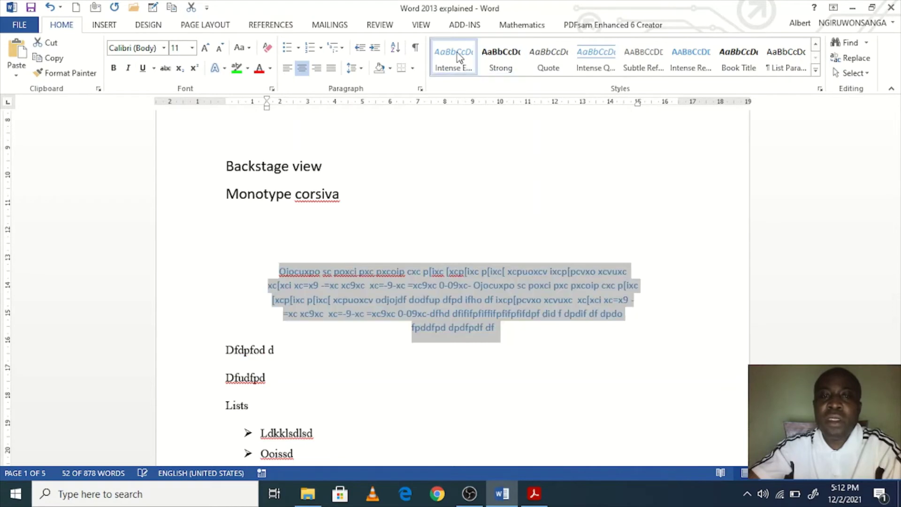
click(815, 70)
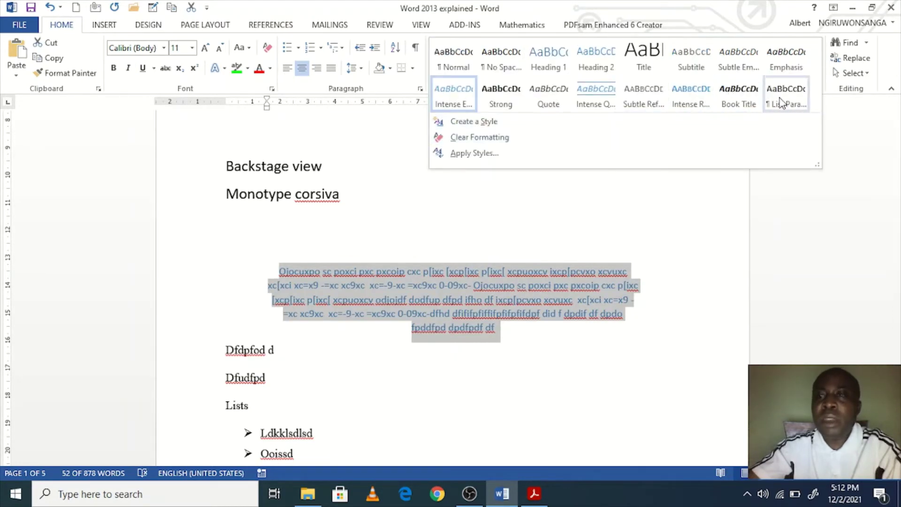
click(698, 69)
click(698, 70)
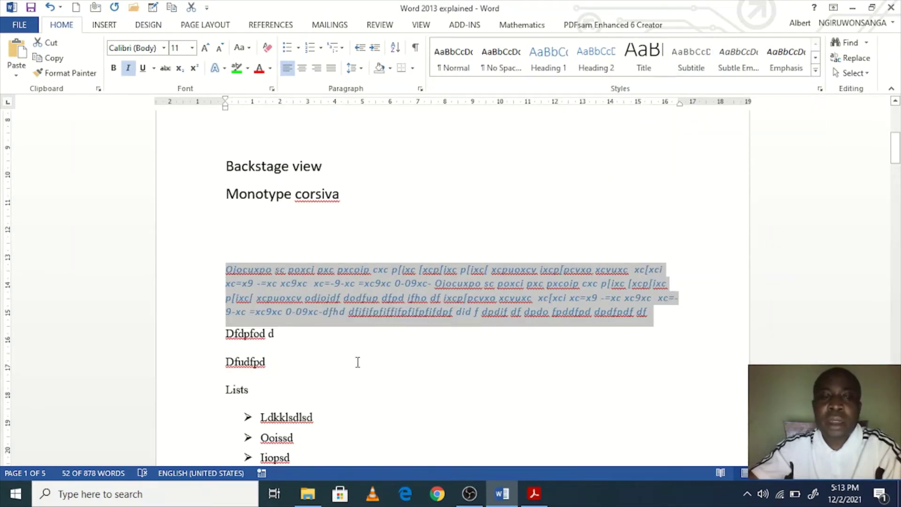
scroll(358, 362, down, 5)
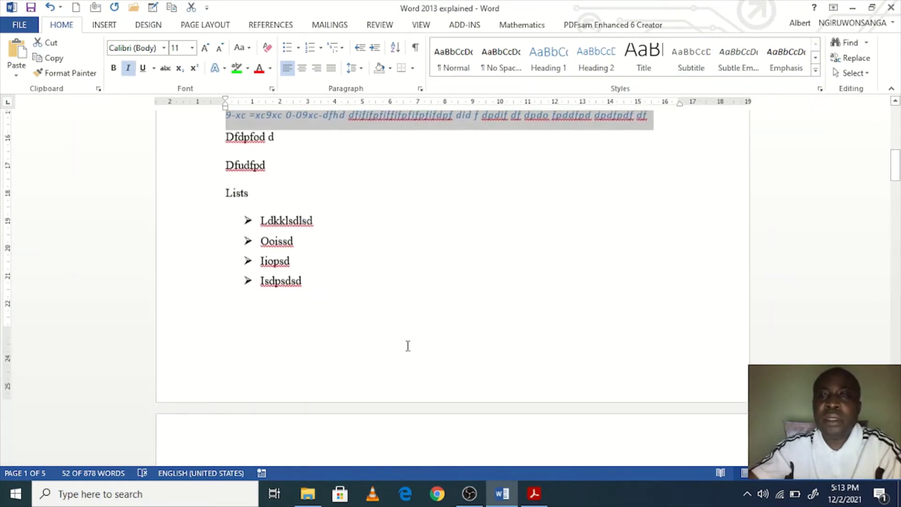
Step: With the cursor after Martin, create a new style from its formatting named ALBERT
scroll(408, 346, down, 5)
click(463, 317)
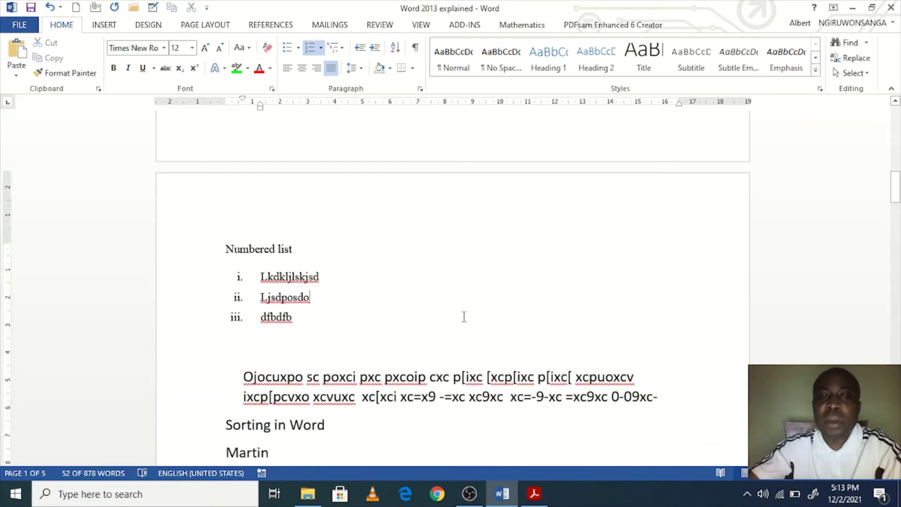
scroll(463, 316, down, 3)
click(488, 320)
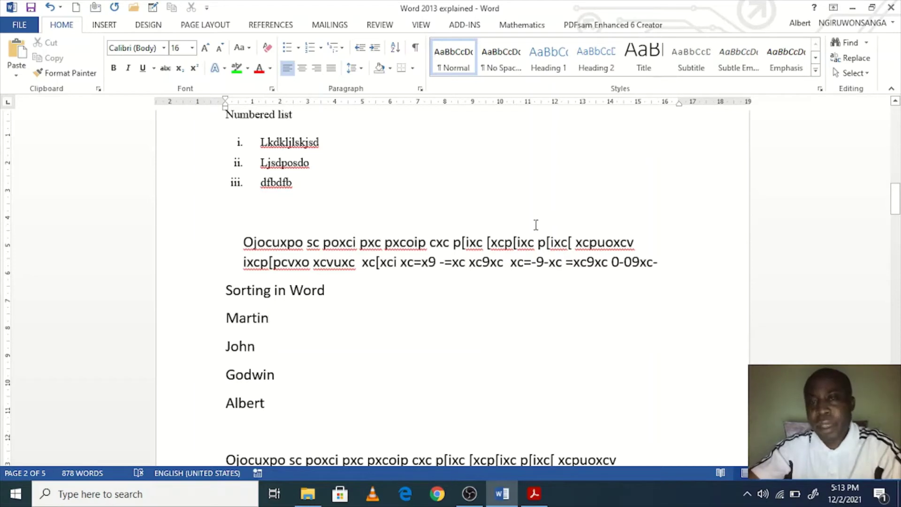
click(816, 74)
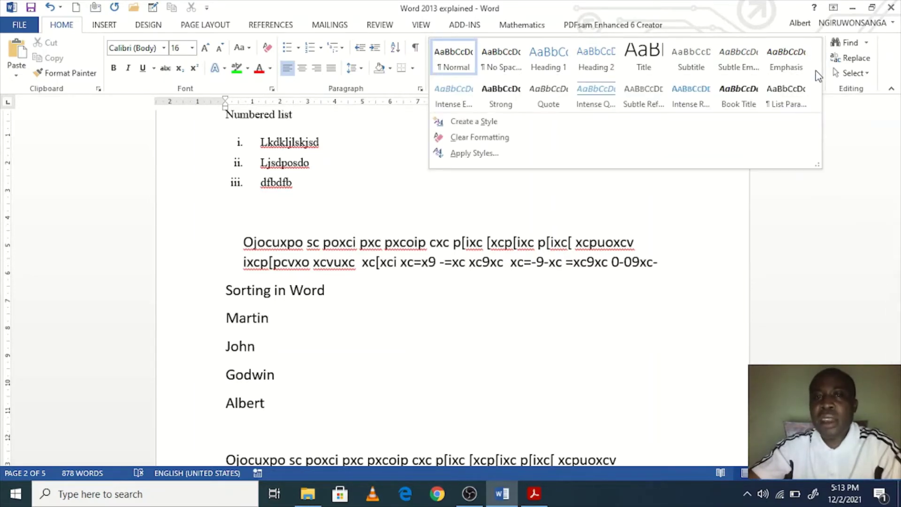
click(491, 122)
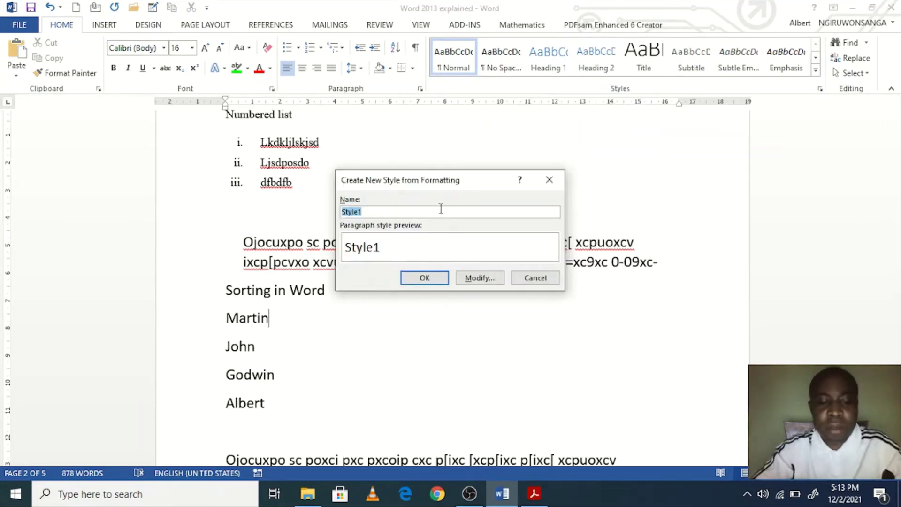
text(AlBERT)
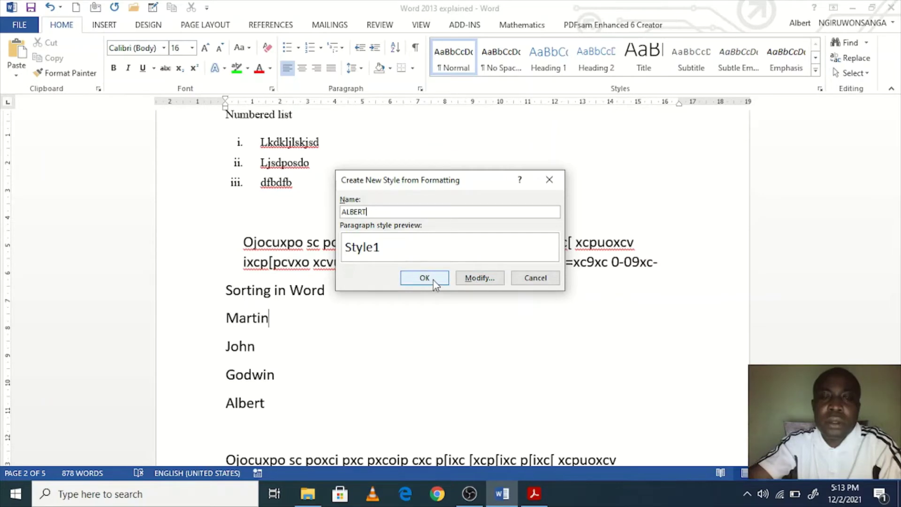
Step: Expand the new style's settings and set its font to Algerian, 36 pt
click(479, 281)
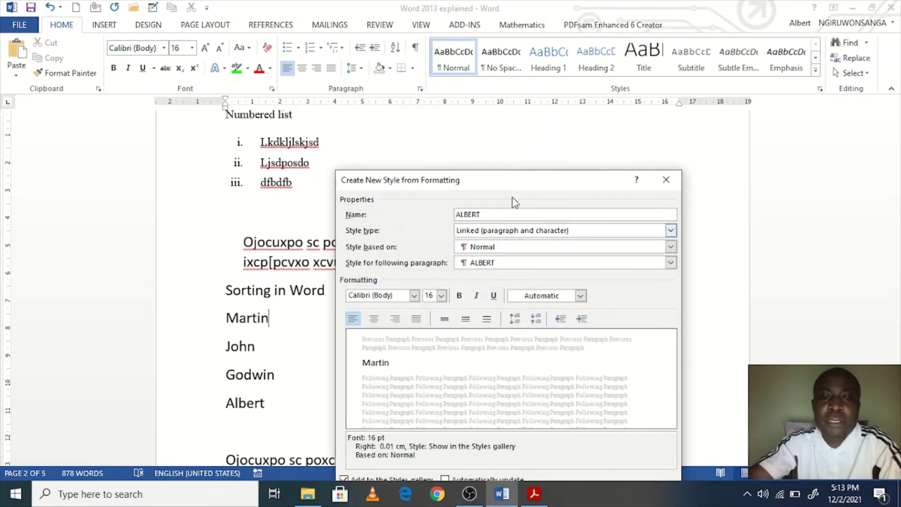
drag(508, 189, 405, 43)
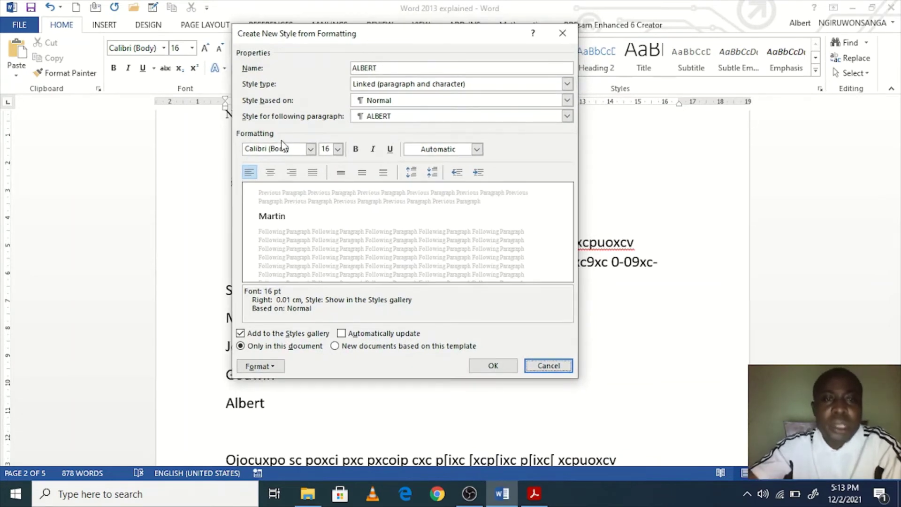
click(311, 148)
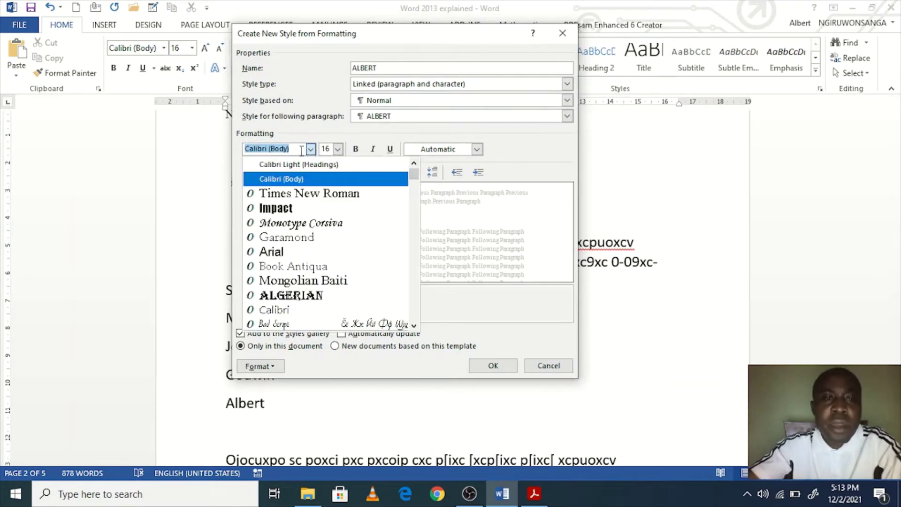
text(Algerian)
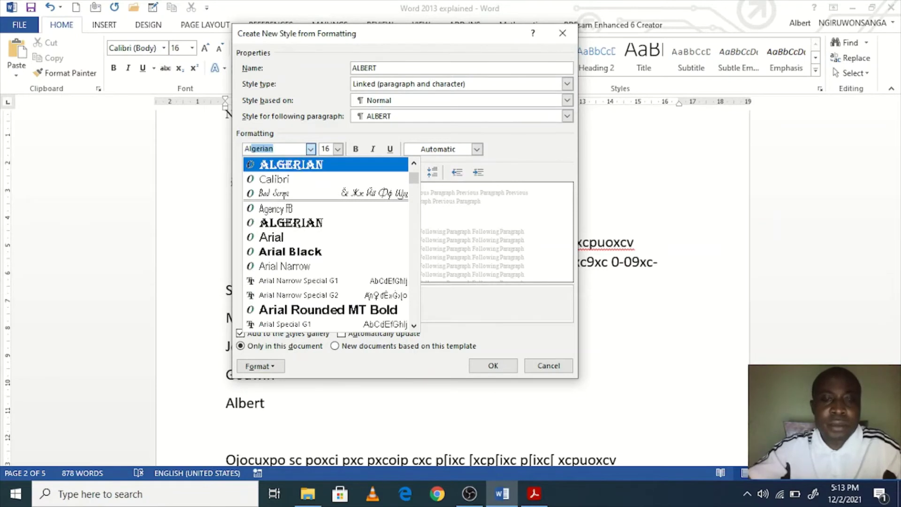
click(339, 150)
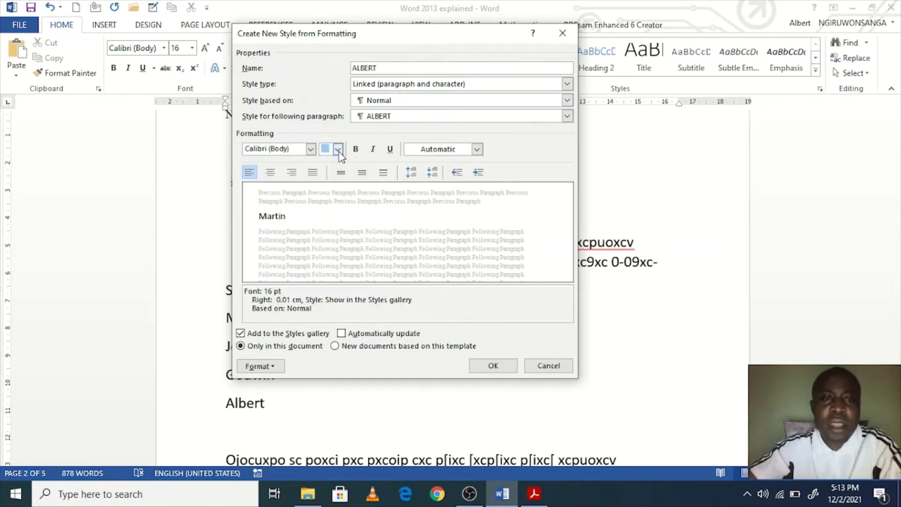
click(338, 150)
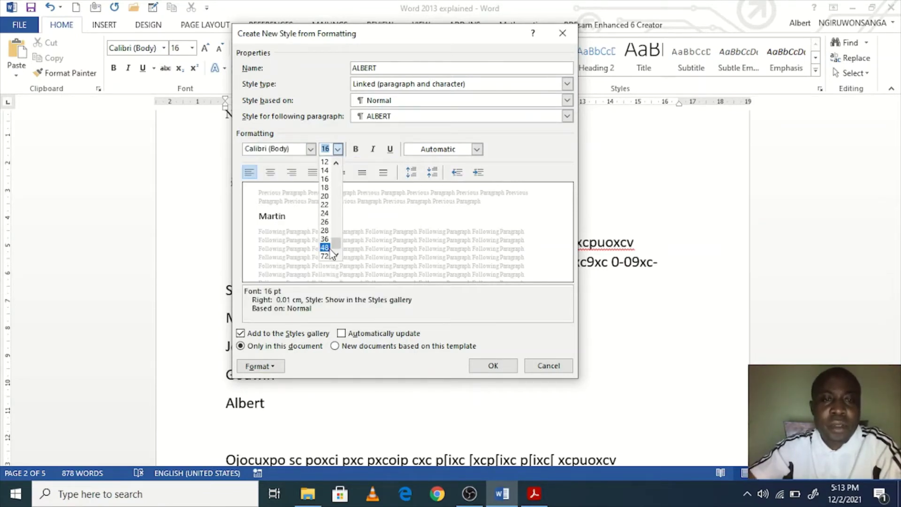
click(339, 135)
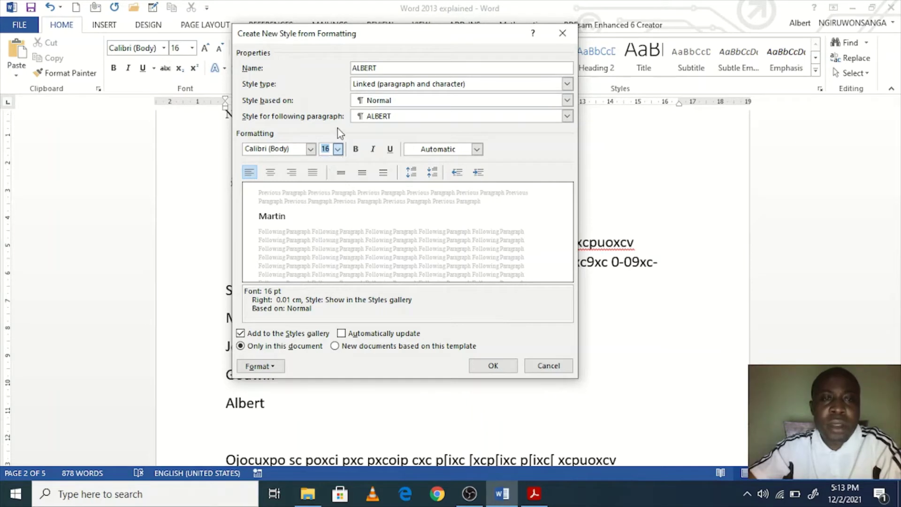
click(294, 150)
text(Algerian)
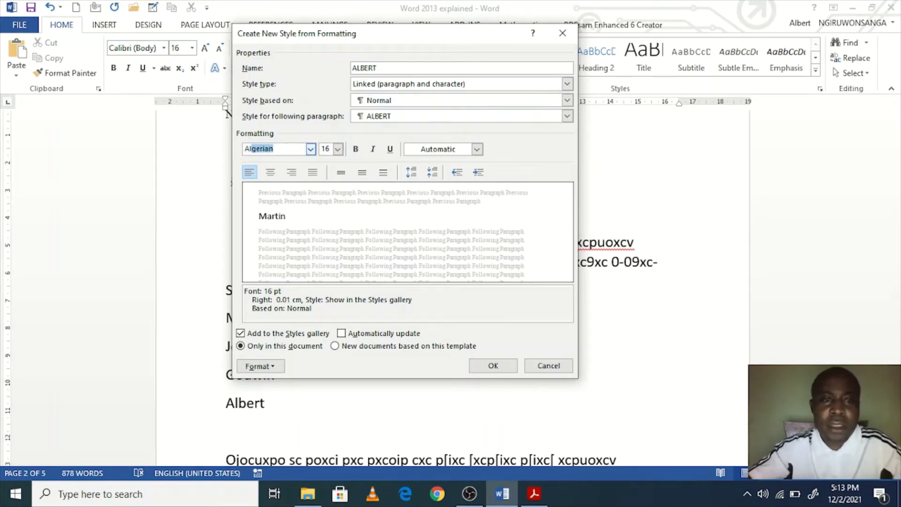
key(Tab)
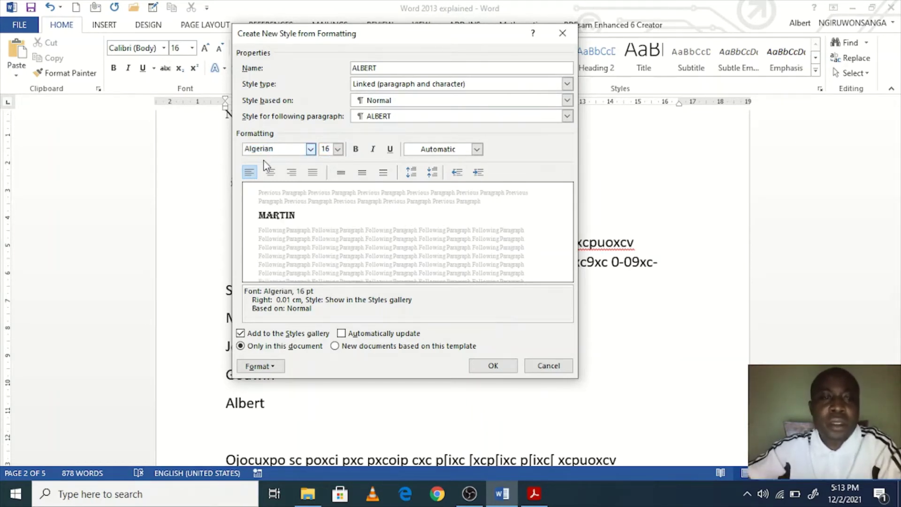
click(338, 149)
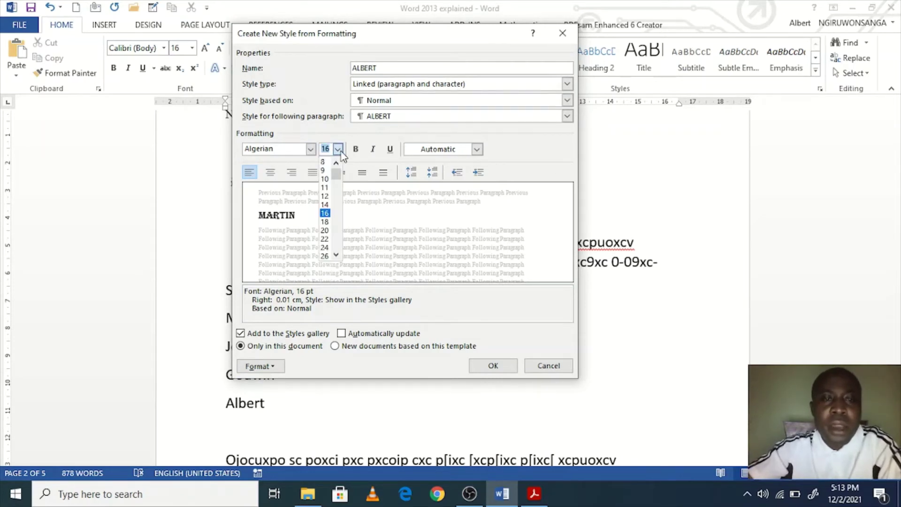
scroll(332, 249, down, 1)
scroll(332, 255, down, 1)
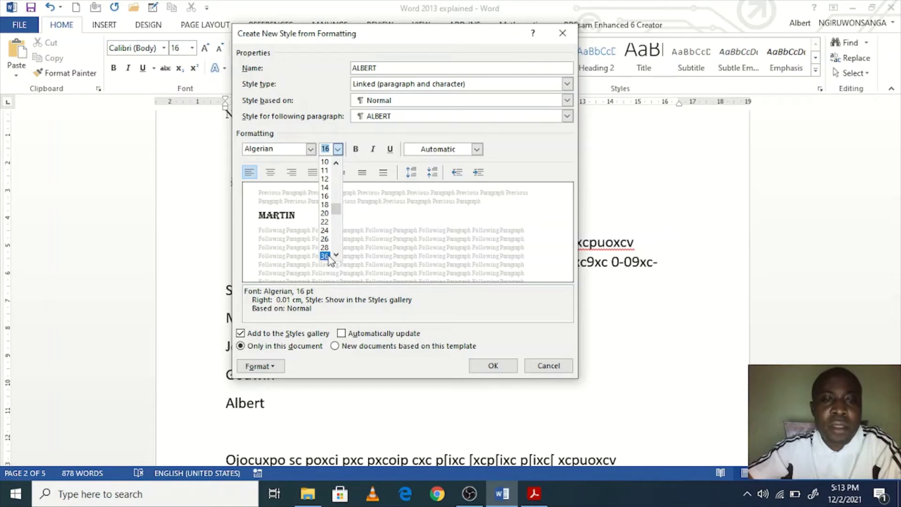
click(327, 255)
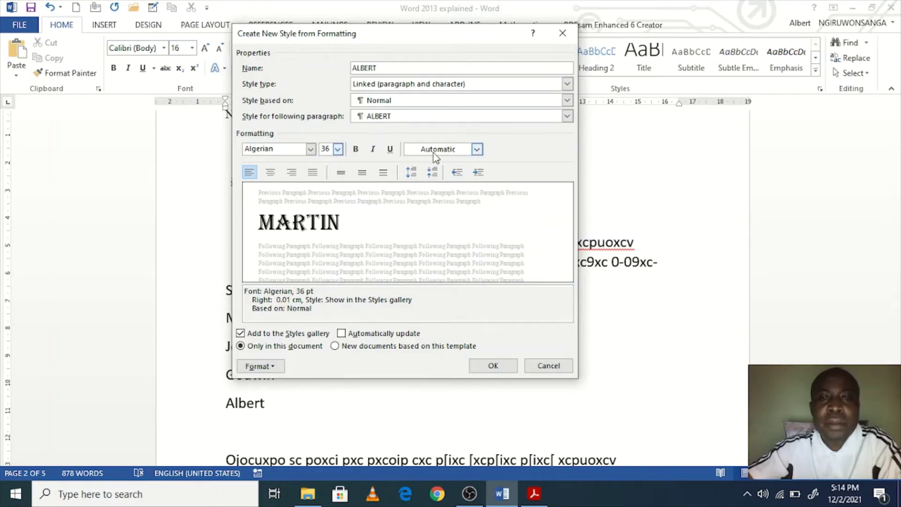
Step: Make the style's text dark blue and bold, with justified, double-spaced paragraphs
click(476, 148)
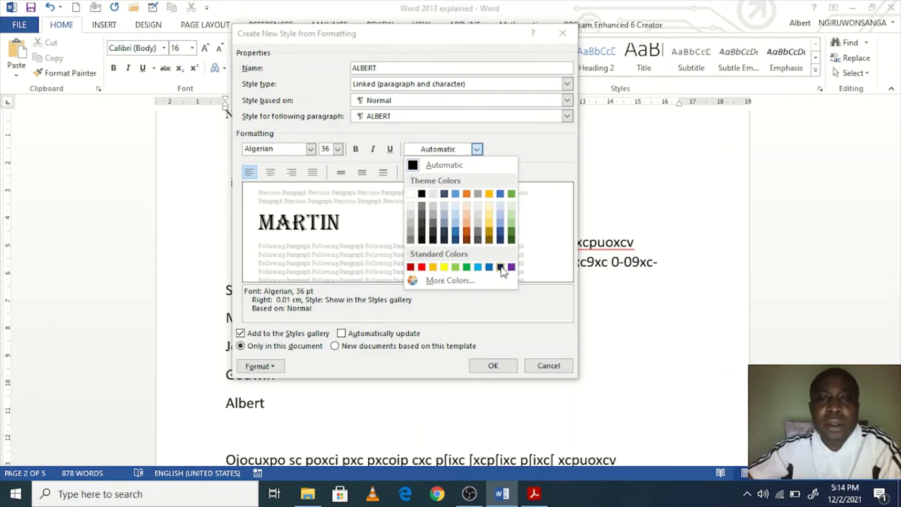
click(500, 267)
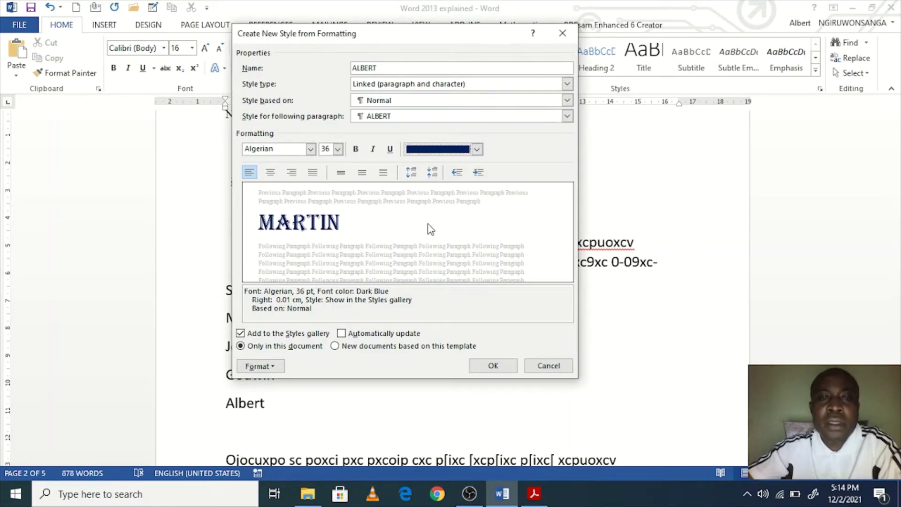
click(384, 174)
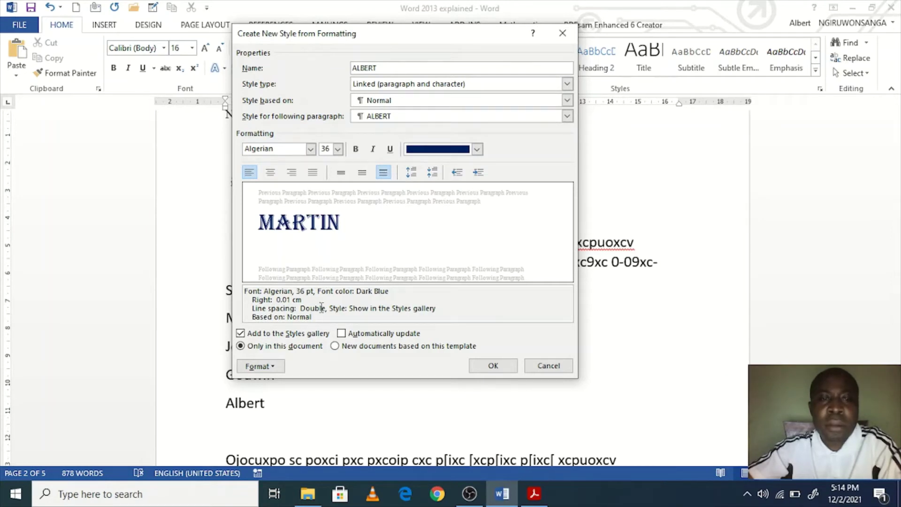
click(313, 172)
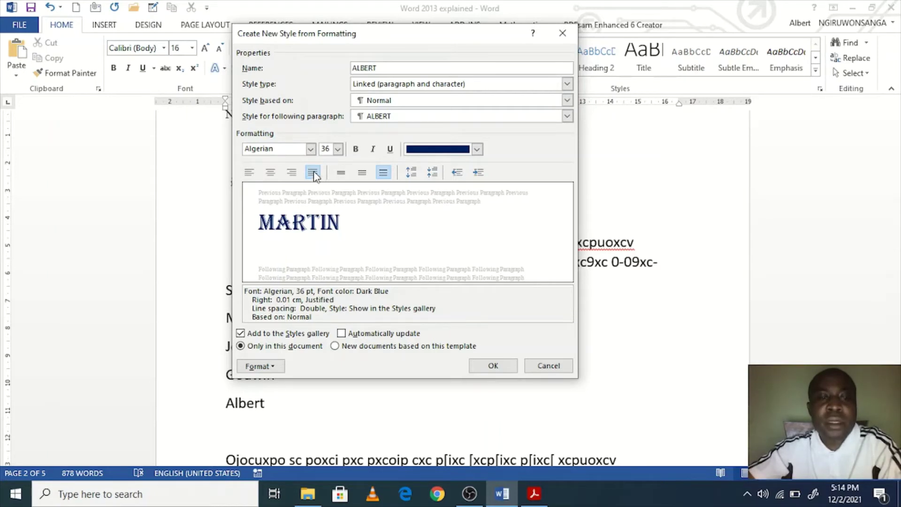
click(313, 174)
click(313, 174)
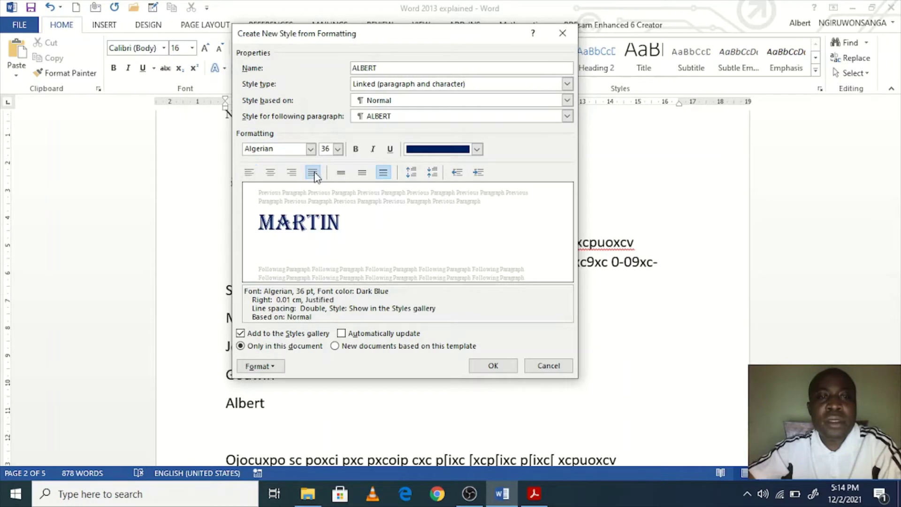
click(355, 150)
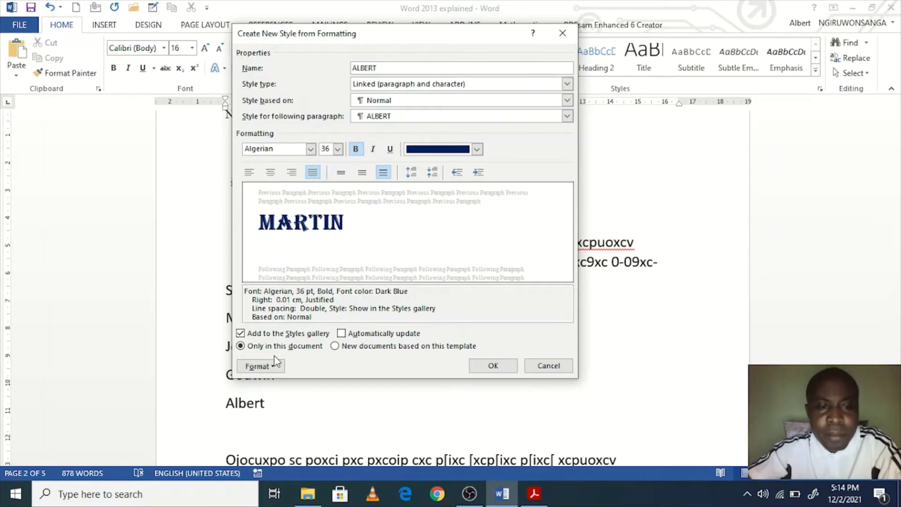
click(278, 372)
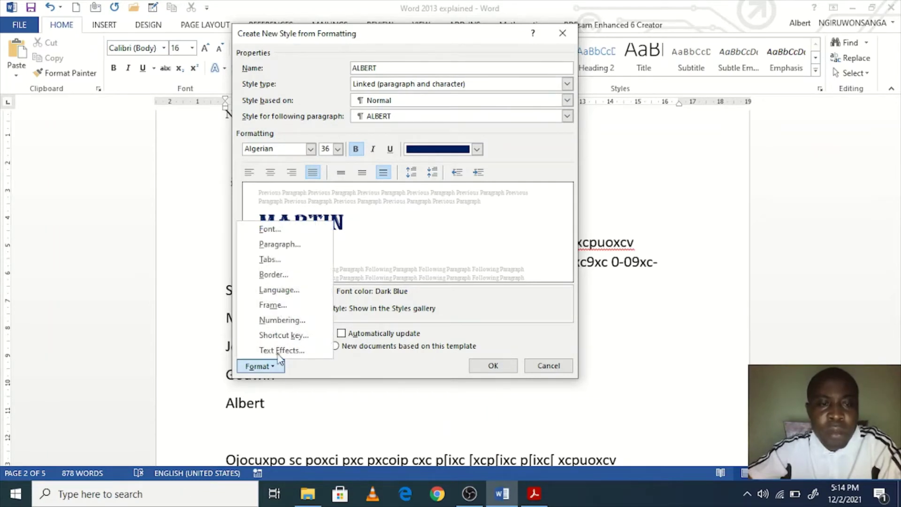
Step: Add a red box border, 2 ¼ pt wide, to the ALBERT style
click(296, 277)
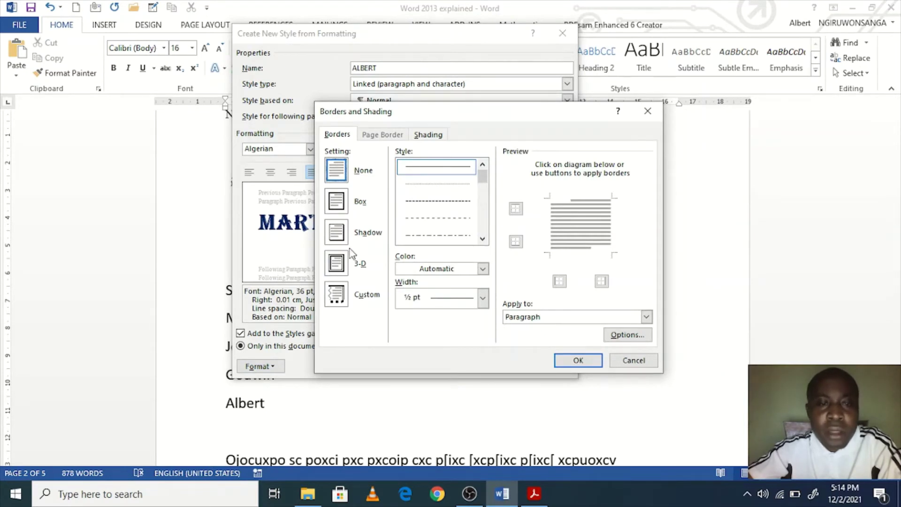
click(341, 203)
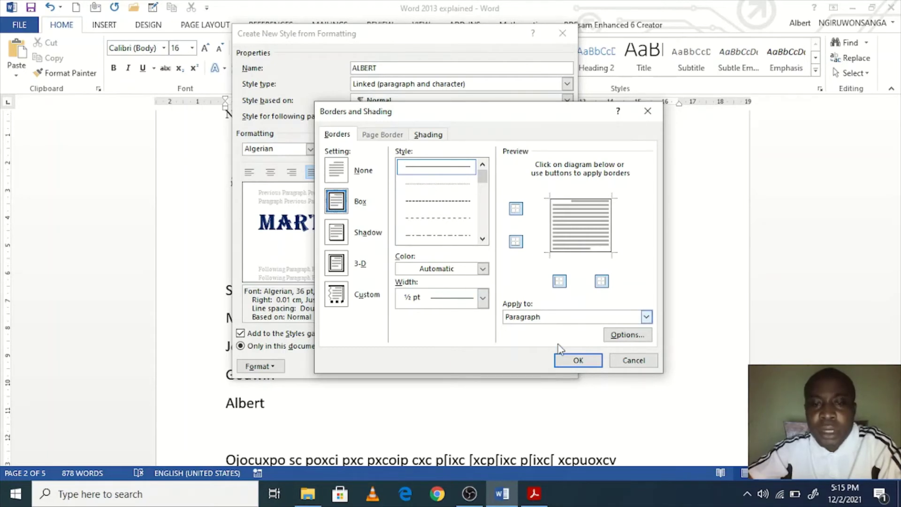
click(483, 270)
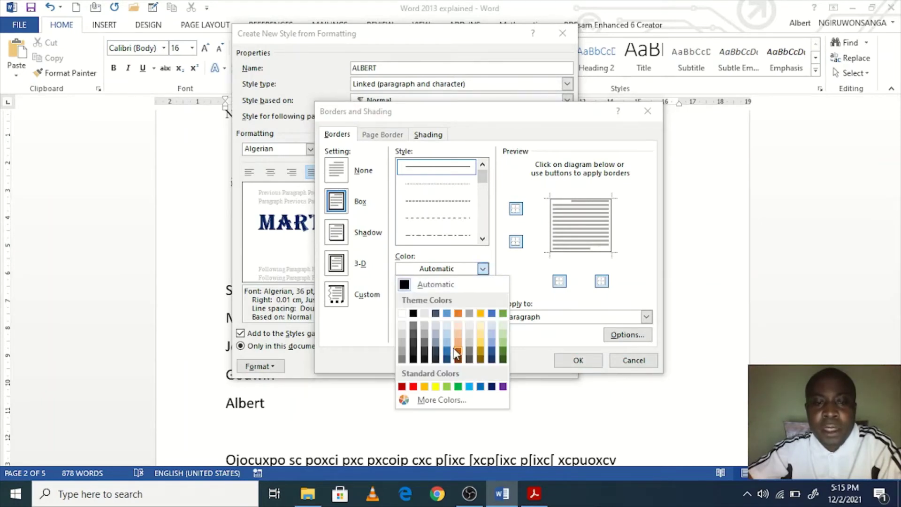
click(413, 386)
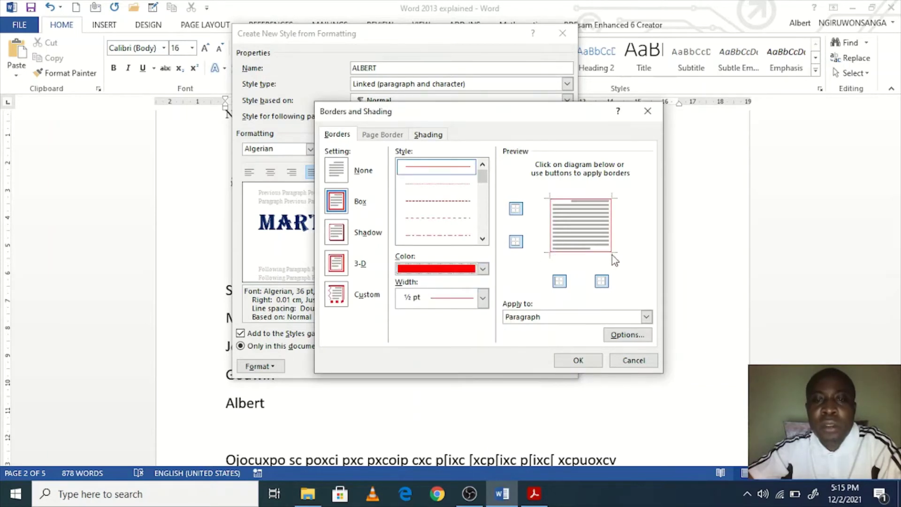
click(484, 300)
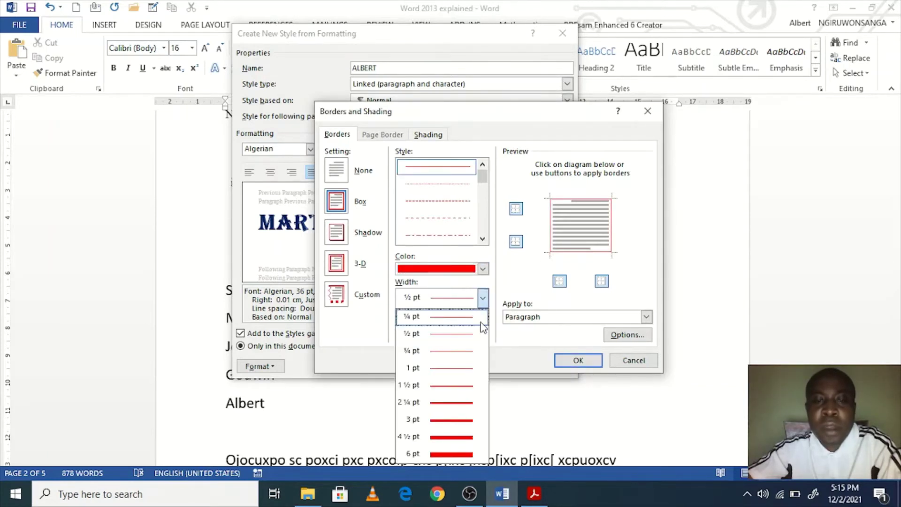
click(462, 407)
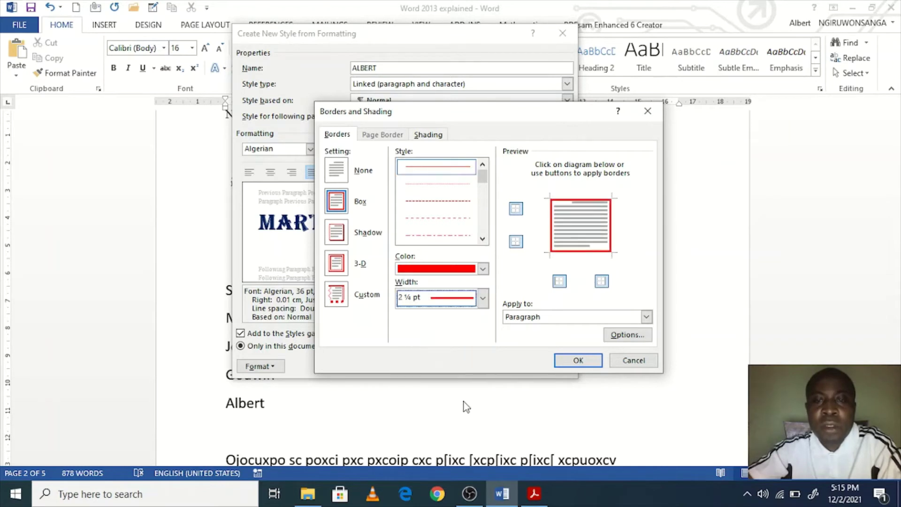
click(570, 361)
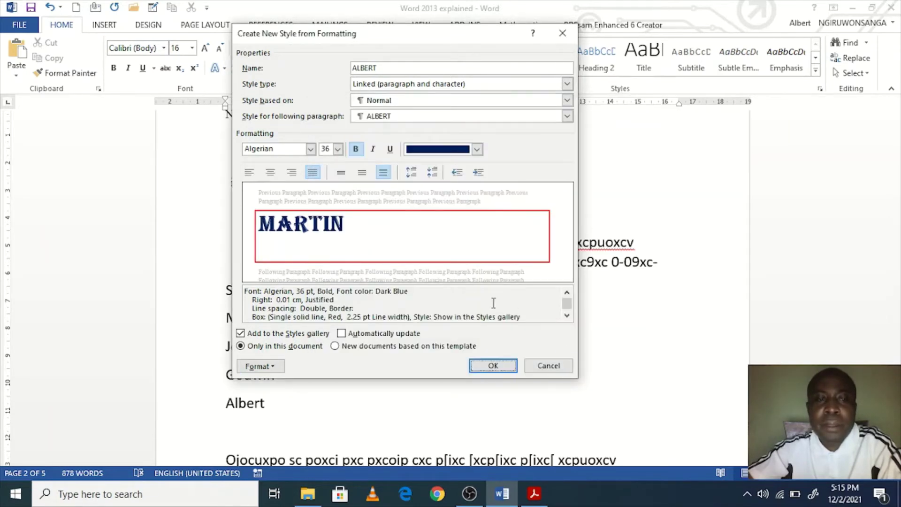
Step: Set ALBERT to update automatically and be available to new documents based on this template
click(342, 336)
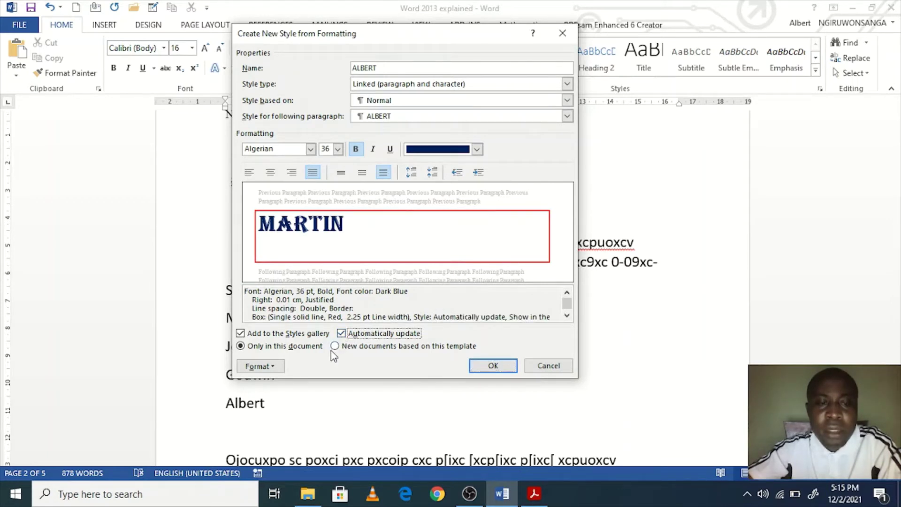
click(335, 348)
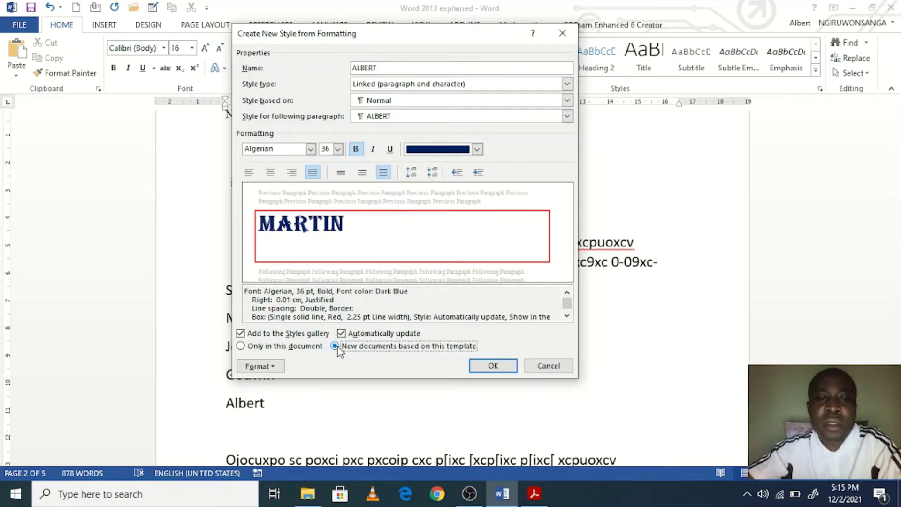
click(277, 367)
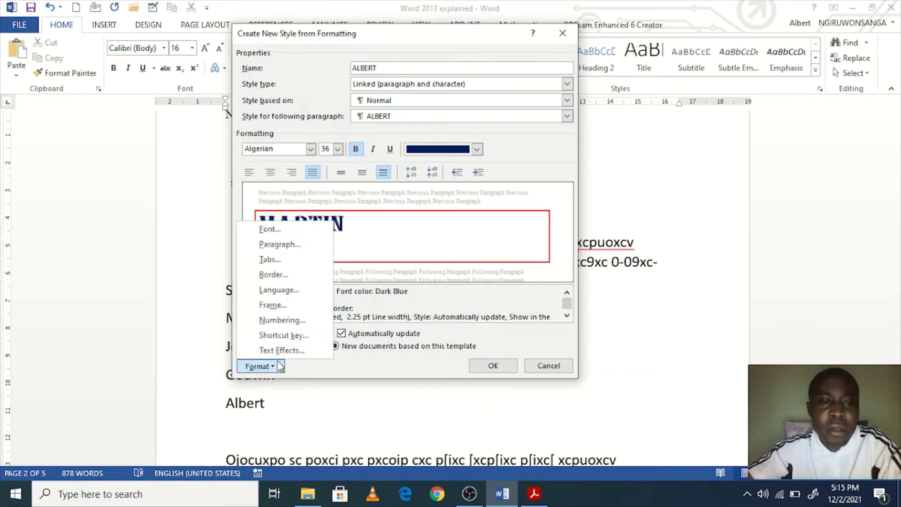
click(268, 228)
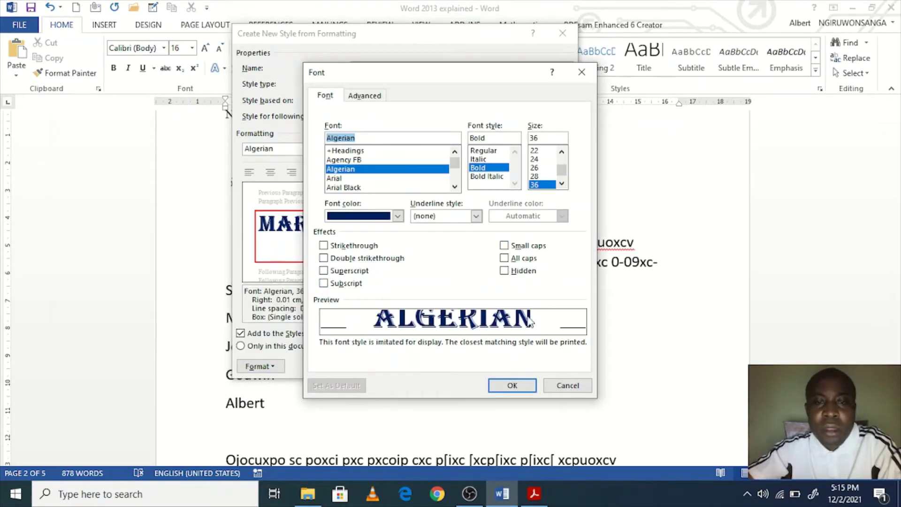
click(512, 385)
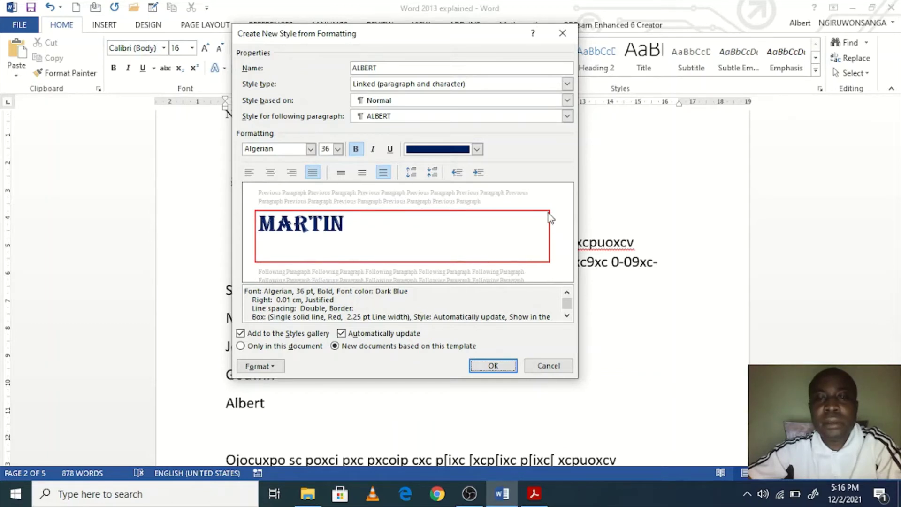
Step: Finish creating the ALBERT style, then add an empty paragraph after the second long paragraph
click(490, 367)
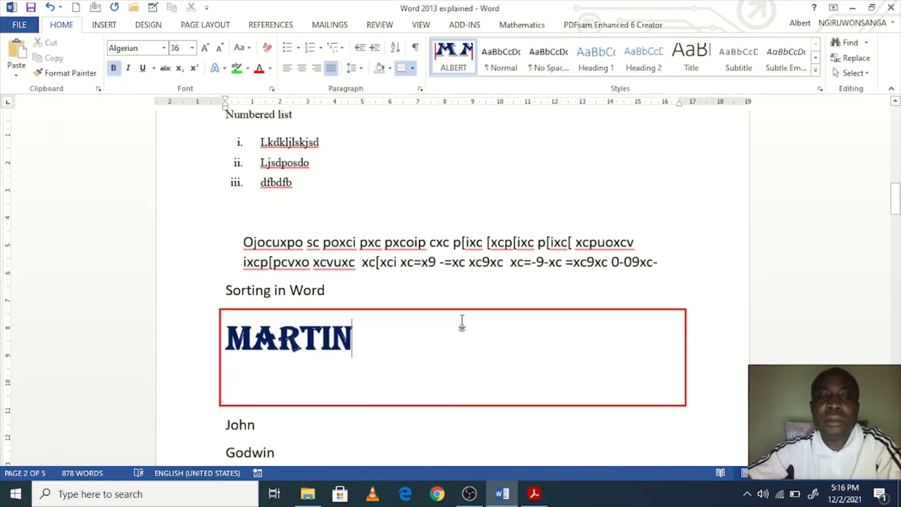
scroll(462, 324, down, 5)
click(316, 341)
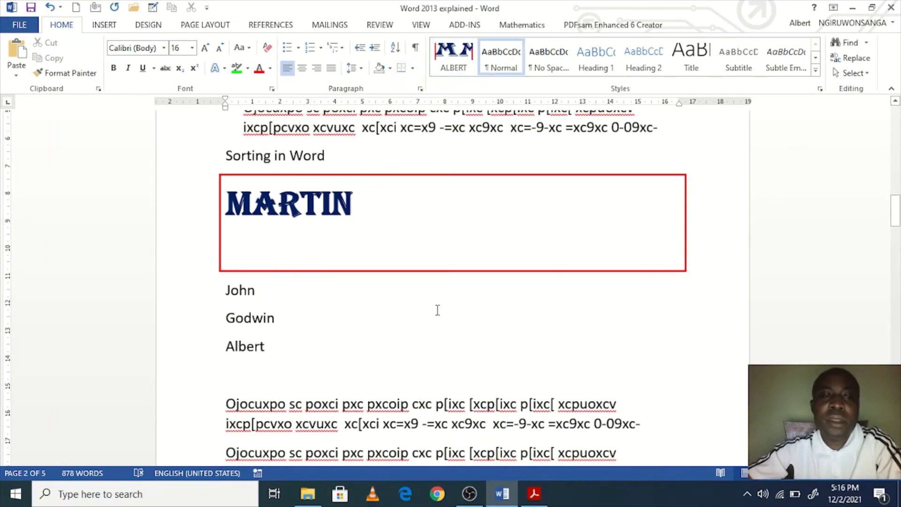
scroll(454, 319, down, 1)
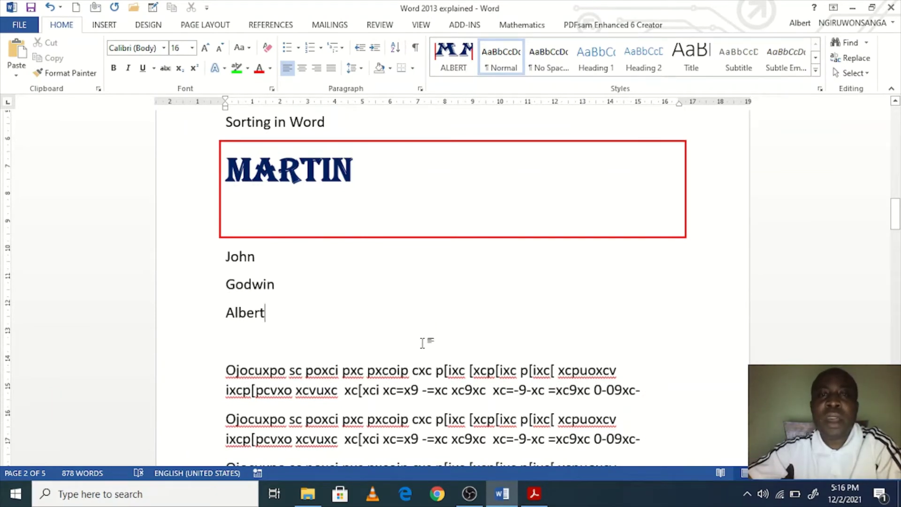
scroll(422, 342, up, 1)
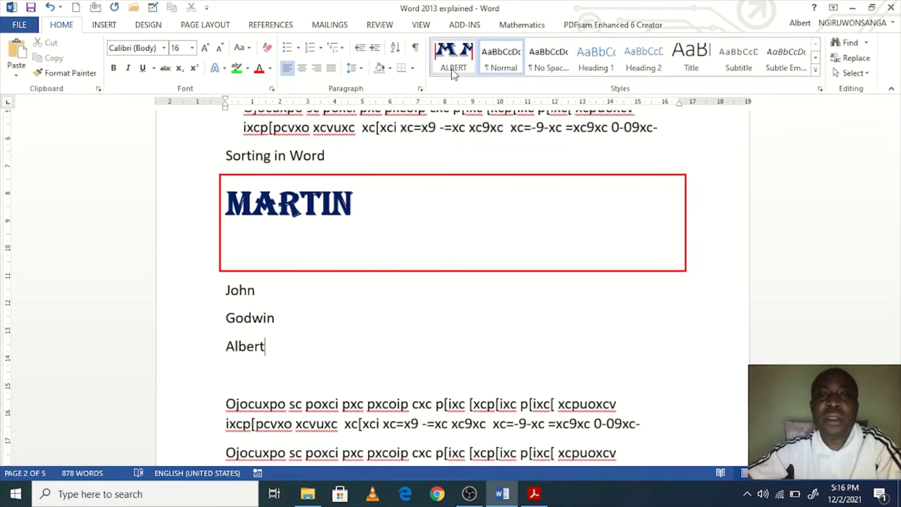
scroll(465, 267, down, 4)
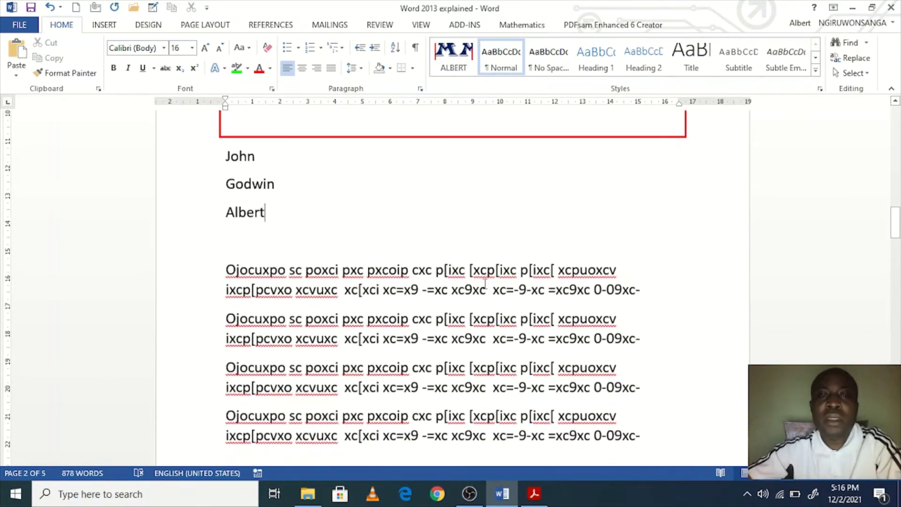
scroll(485, 282, up, 4)
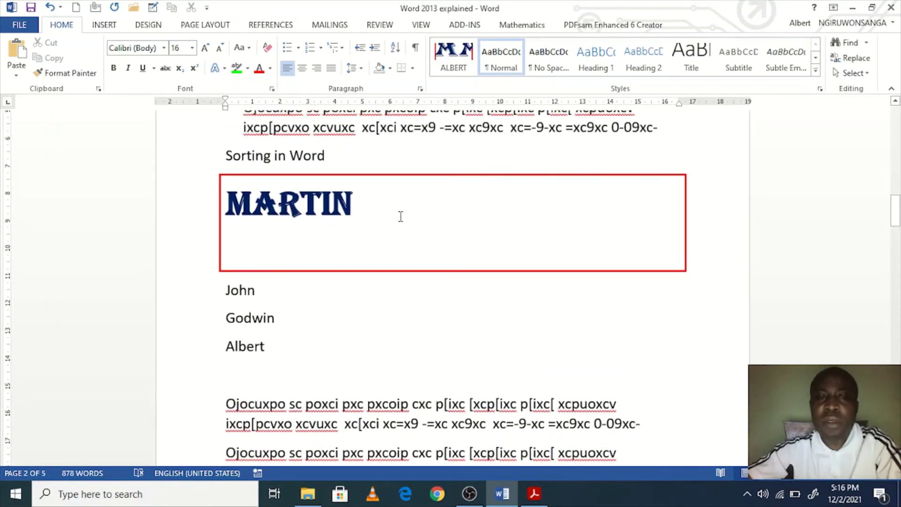
scroll(409, 234, down, 5)
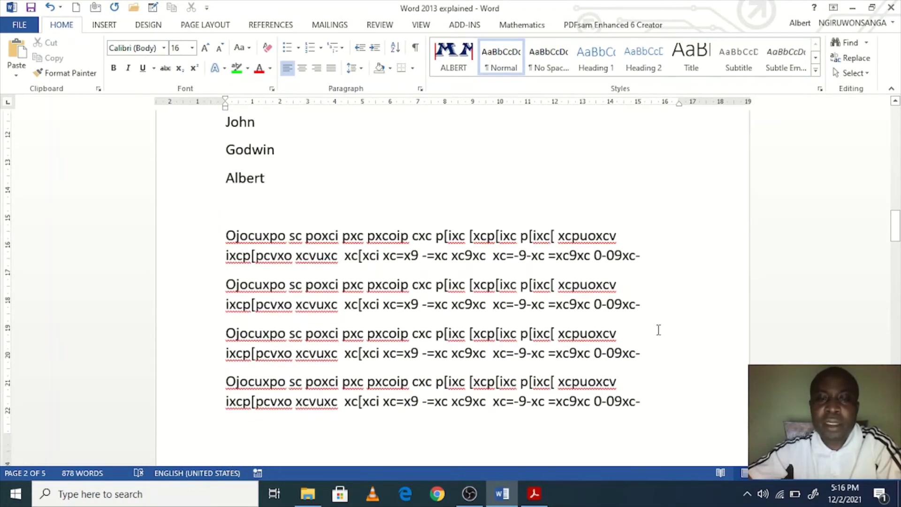
key(Return)
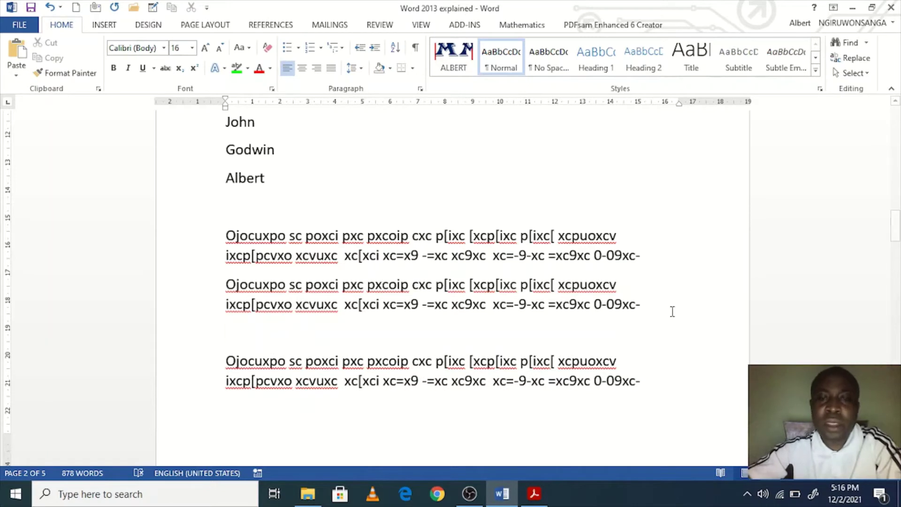
Step: Apply the ALBERT style to the two long paragraphs
click(671, 311)
drag(612, 300, 223, 237)
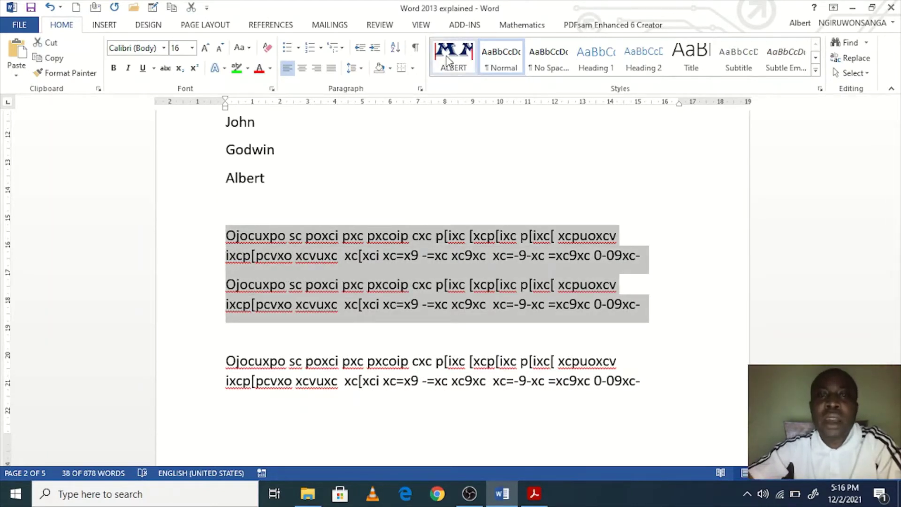
click(448, 62)
Step: Add blank lines after Albert to push the red box onto the next page
scroll(636, 362, down, 5)
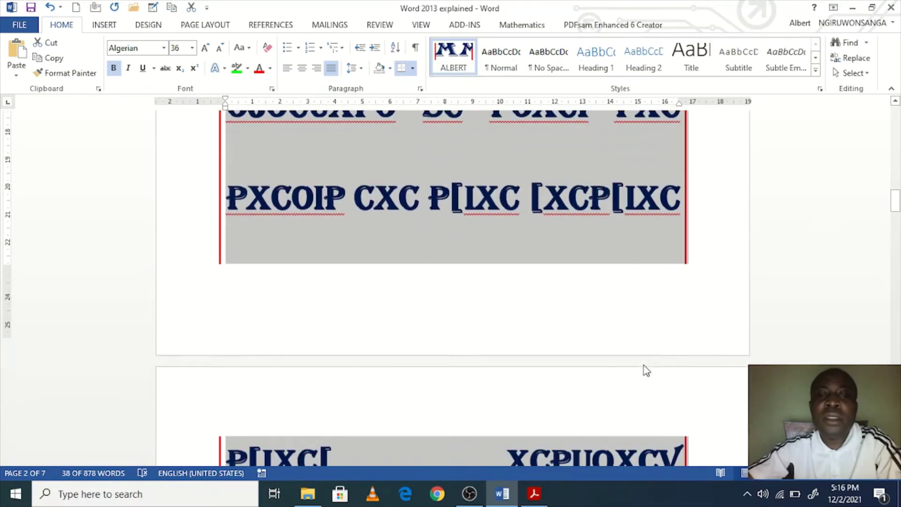
scroll(644, 367, up, 6)
click(573, 255)
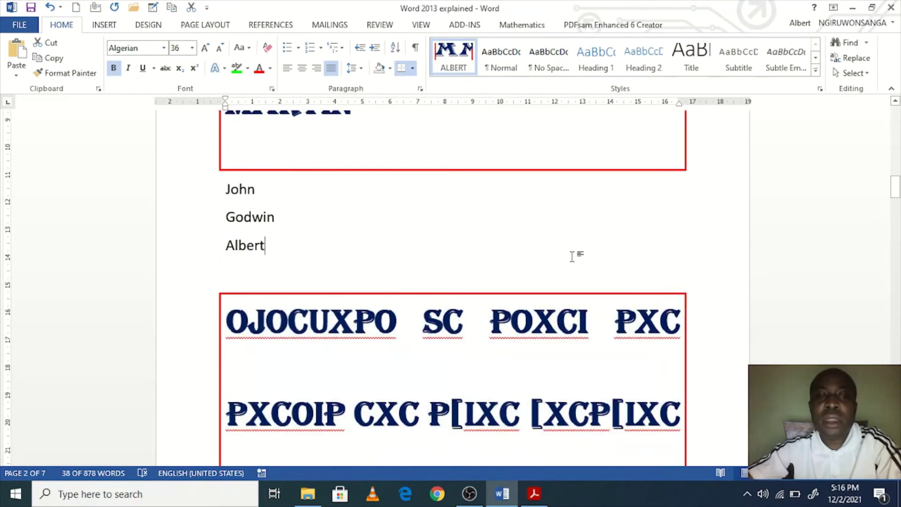
key(Return)
key(Return)
key(Return)
key(Return)
key(Return)
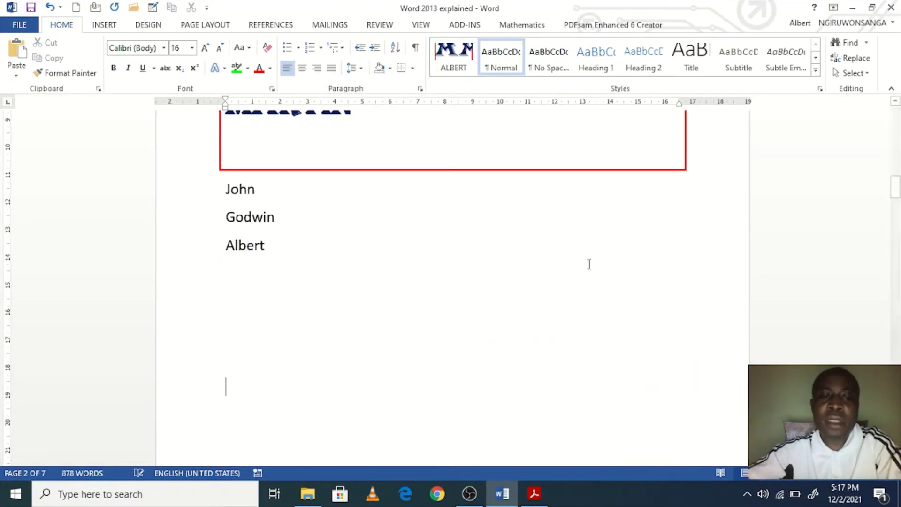
Step: Scroll back up through the document to page 1's list of new Word 2013 features
scroll(589, 262, down, 3)
scroll(600, 291, down, 14)
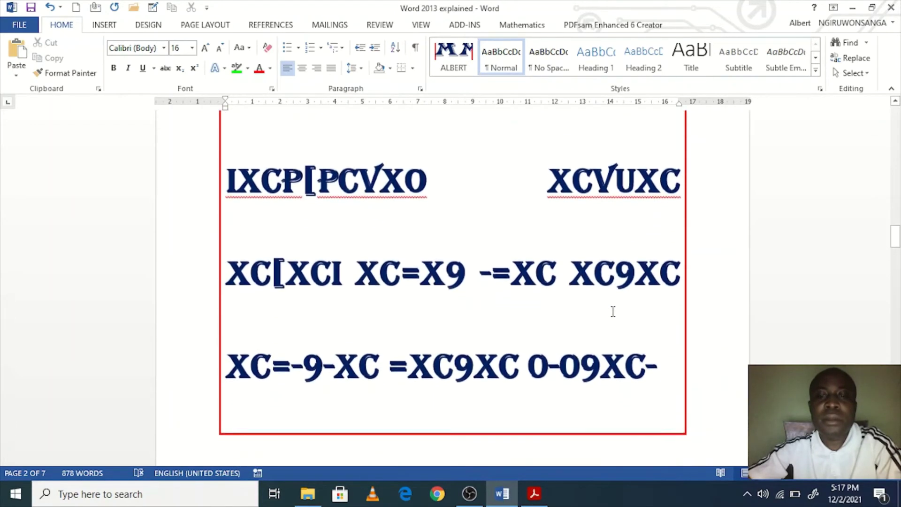
scroll(612, 315, up, 8)
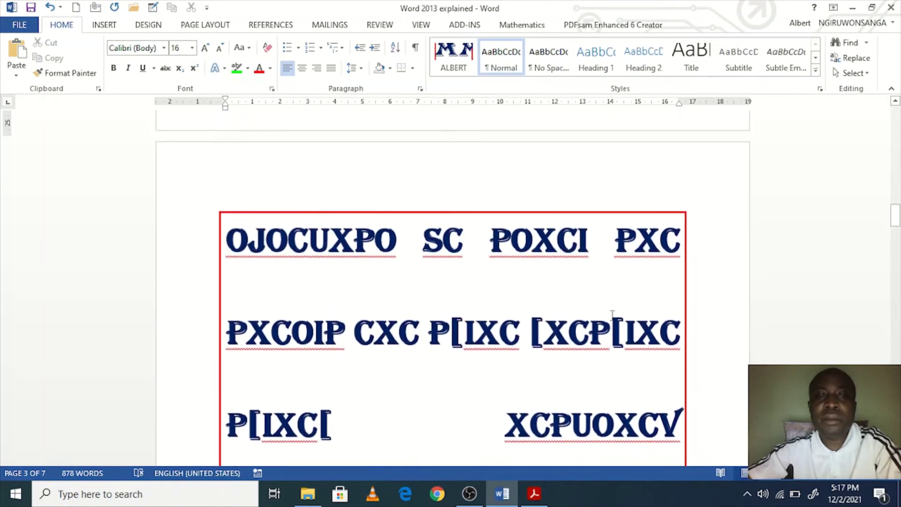
scroll(612, 316, down, 3)
scroll(612, 315, down, 7)
scroll(612, 315, up, 8)
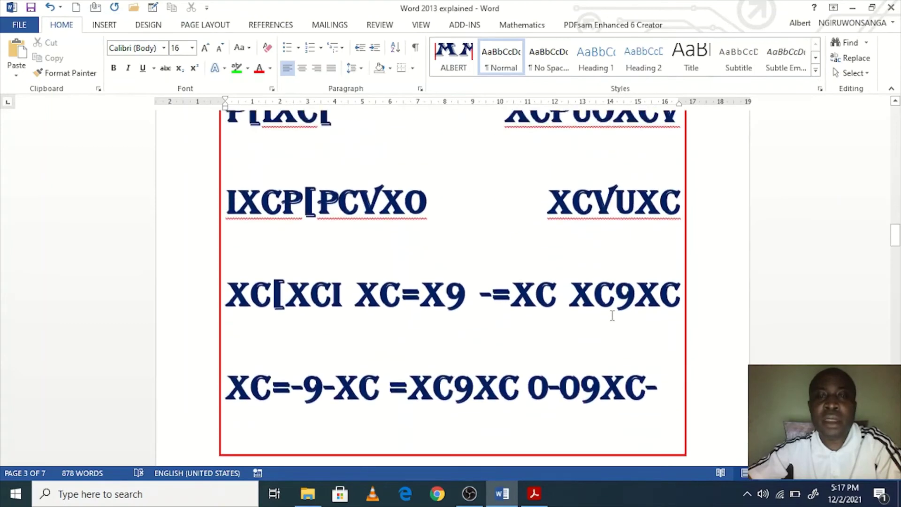
scroll(612, 316, up, 1)
scroll(540, 299, down, 1)
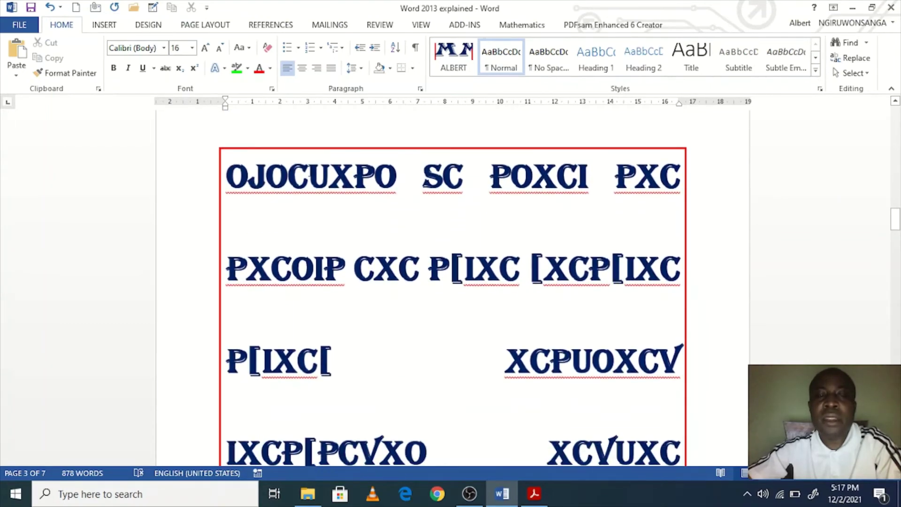
scroll(371, 205, down, 1)
scroll(367, 203, up, 13)
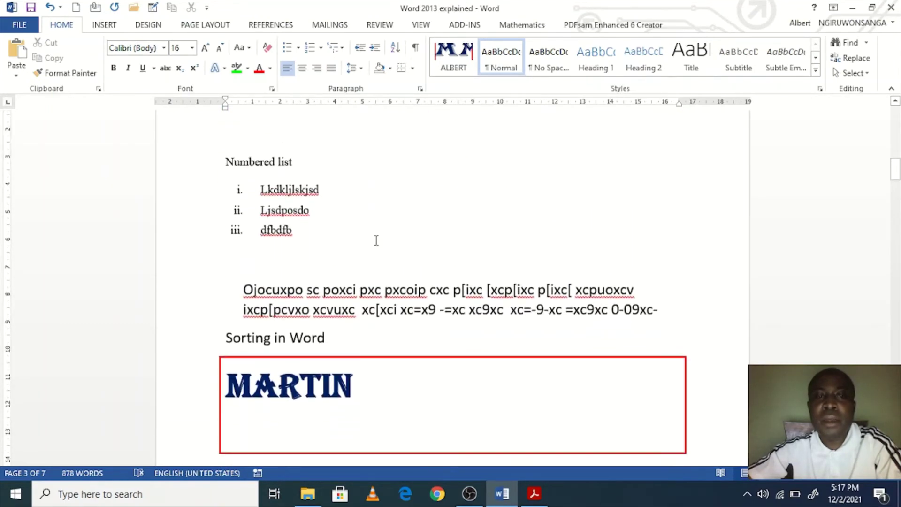
scroll(401, 262, down, 3)
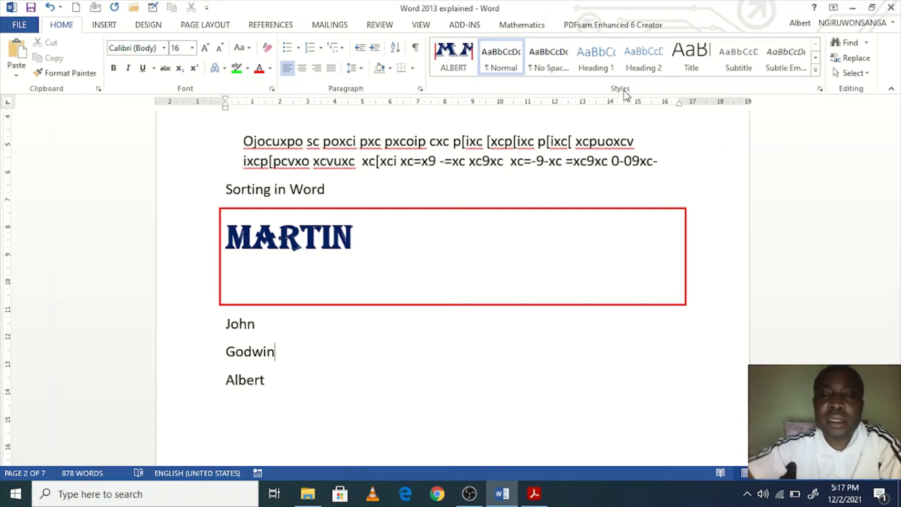
scroll(518, 247, up, 1)
click(487, 217)
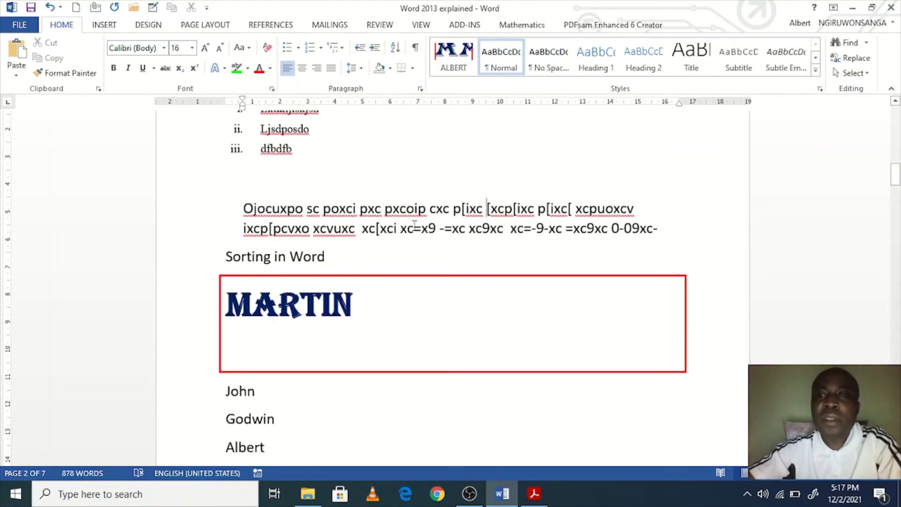
scroll(708, 169, up, 1)
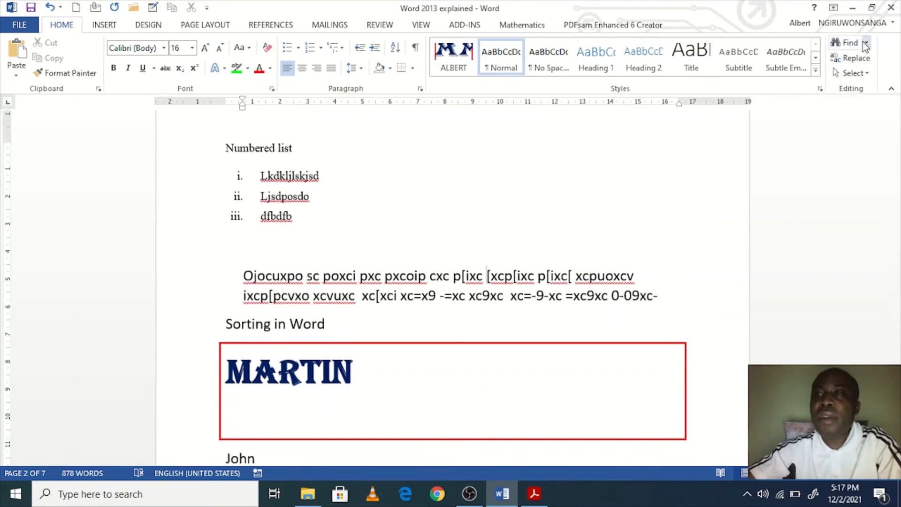
scroll(518, 218, up, 5)
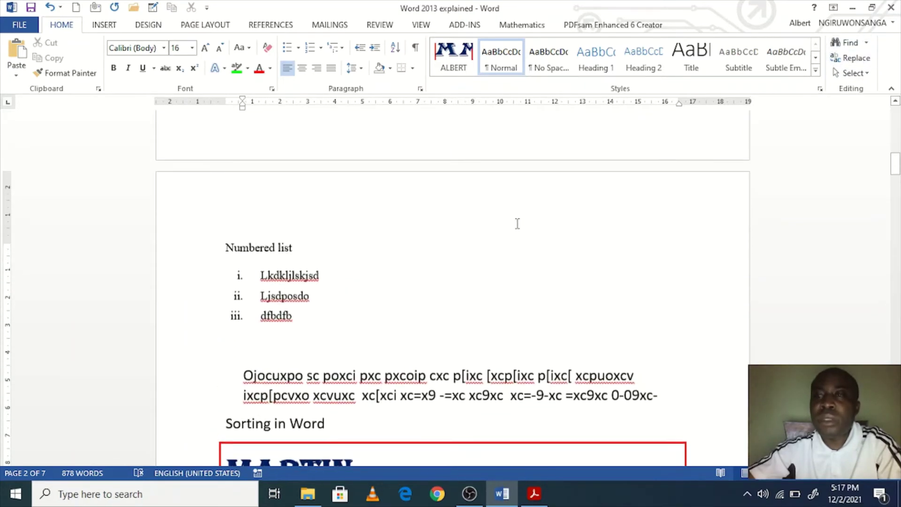
scroll(517, 219, up, 3)
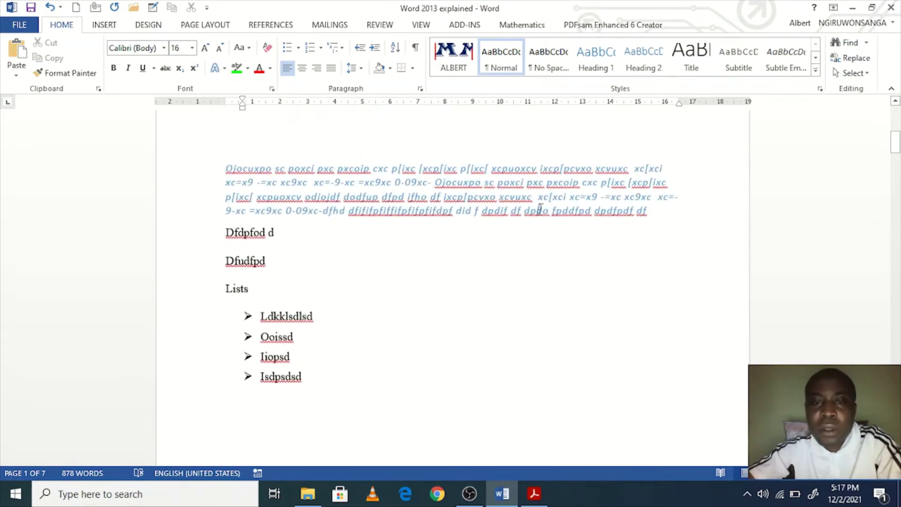
click(540, 209)
scroll(539, 231, up, 10)
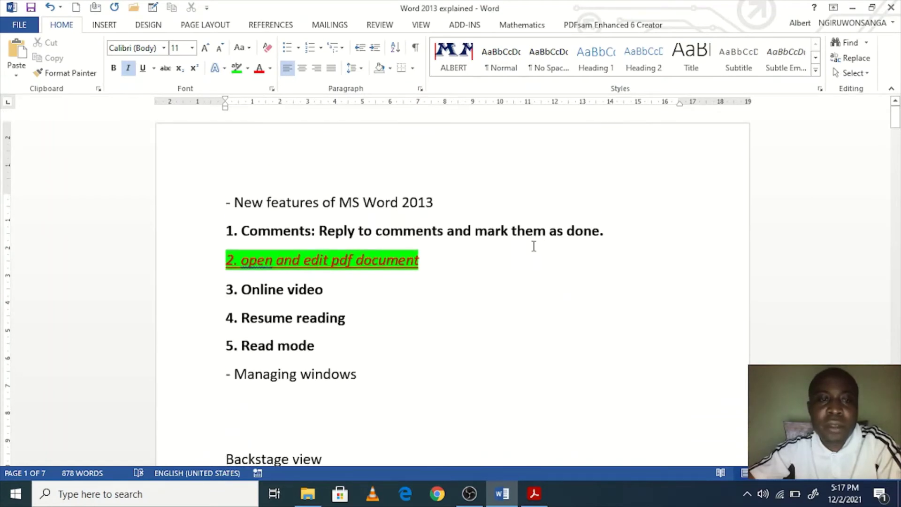
scroll(493, 319, down, 3)
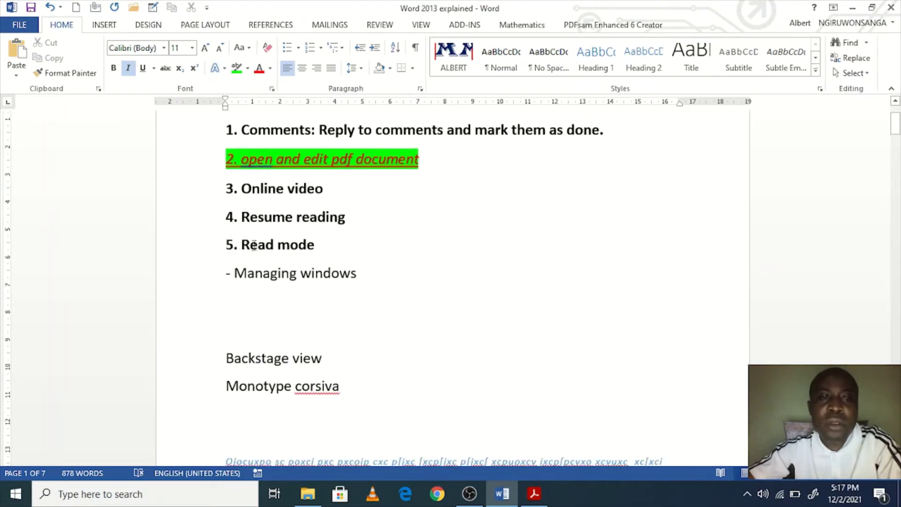
Step: Copy the word Read from item 5, try pasting it below Albert, then undo those pastes
drag(242, 240, 276, 237)
key(ctrl+c)
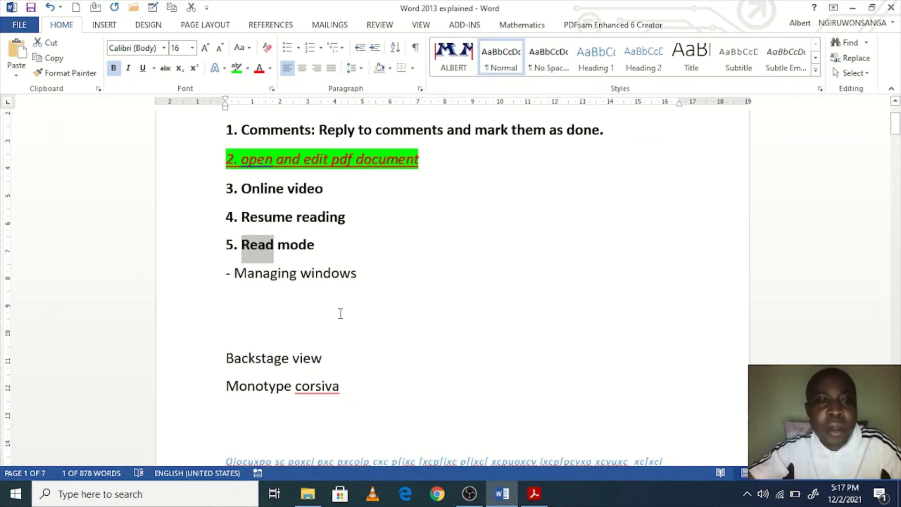
scroll(222, 187, down, 2)
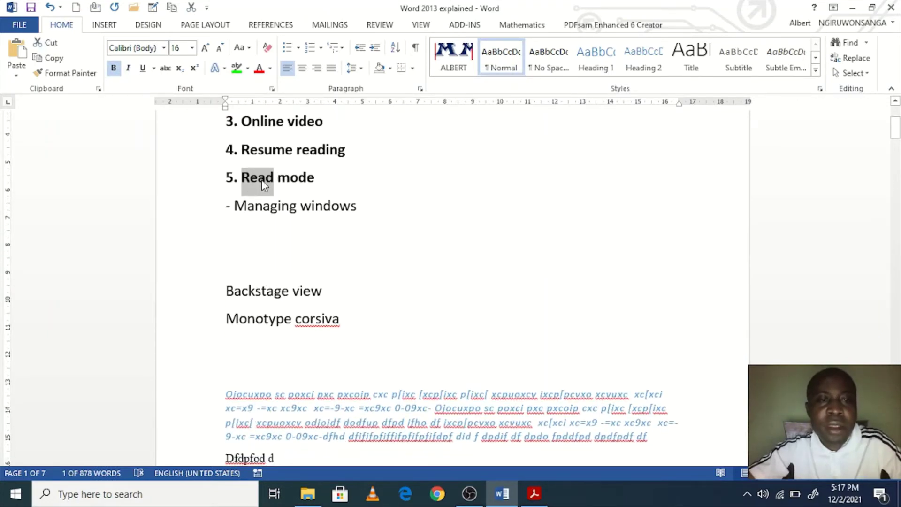
scroll(380, 251, down, 20)
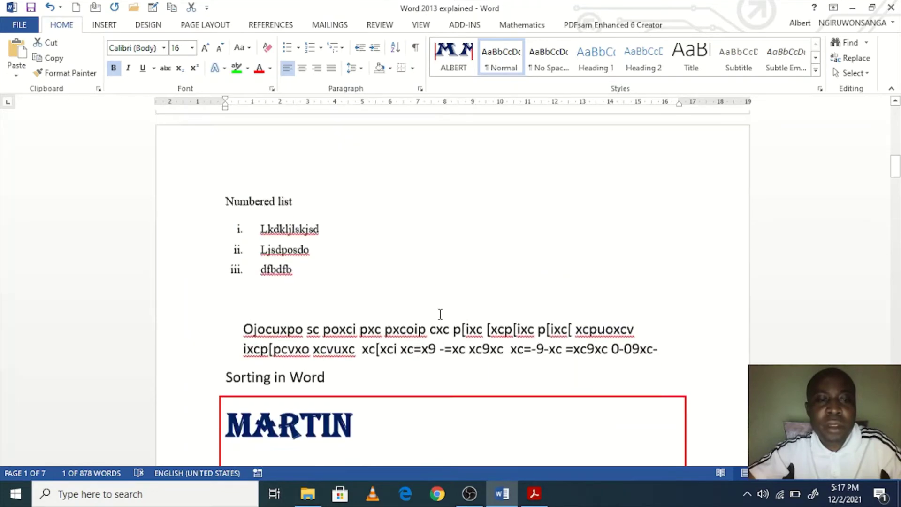
click(393, 264)
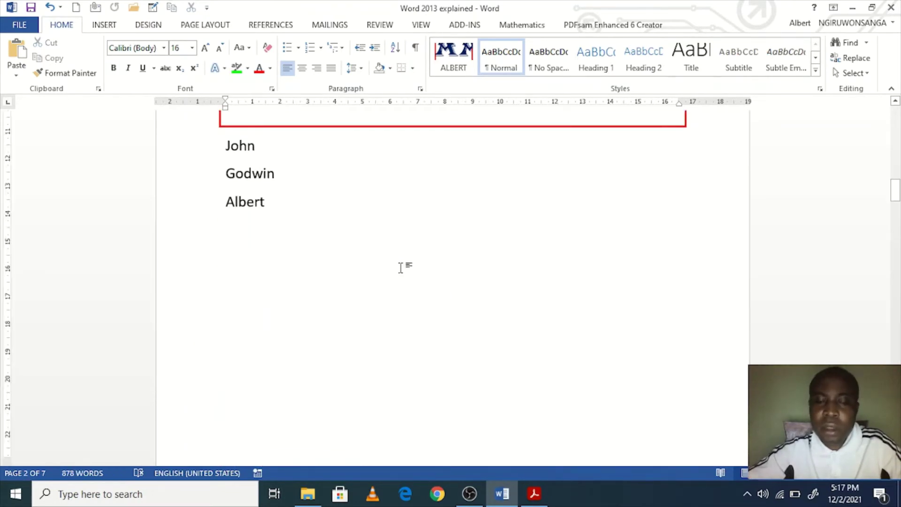
key(ctrl+v)
key(ctrl+v)
key(Return)
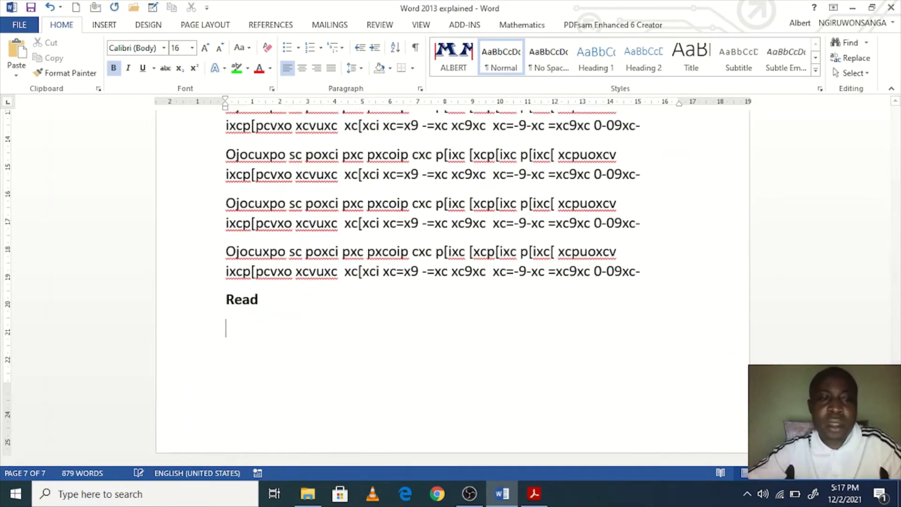
key(Return)
key(Return)
key(Return)
key(Return)
key(Return)
key(ctrl+v)
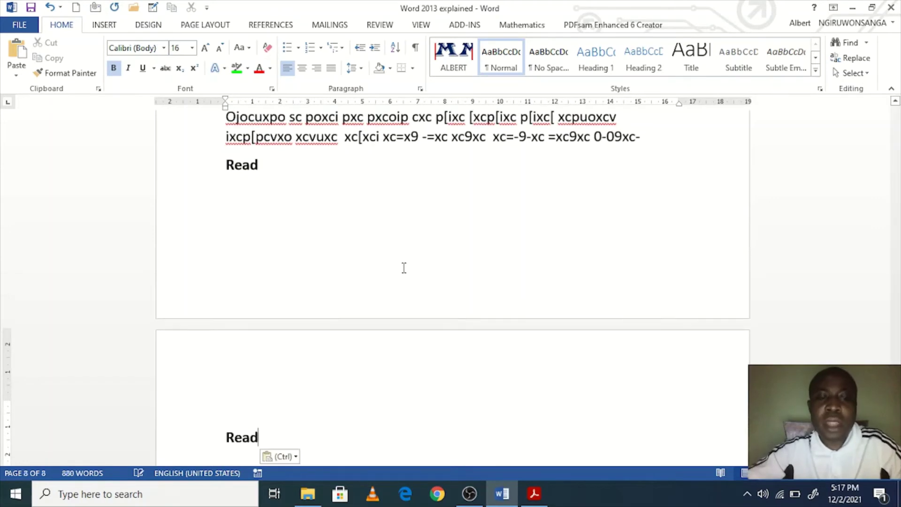
key(ctrl)
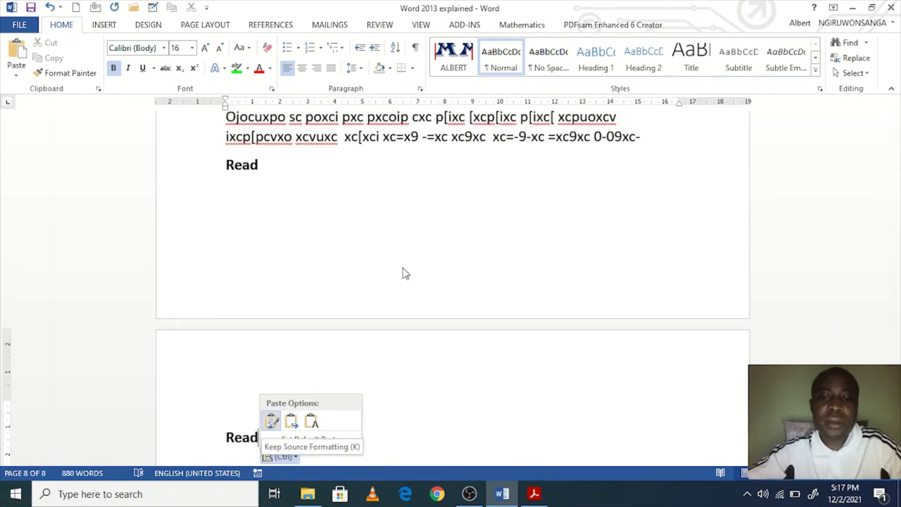
key(Escape)
key(ctrl+z)
key(ctrl+z)
key(ctrl+z)
key(ctrl+z)
key(ctrl+z)
key(ctrl+z)
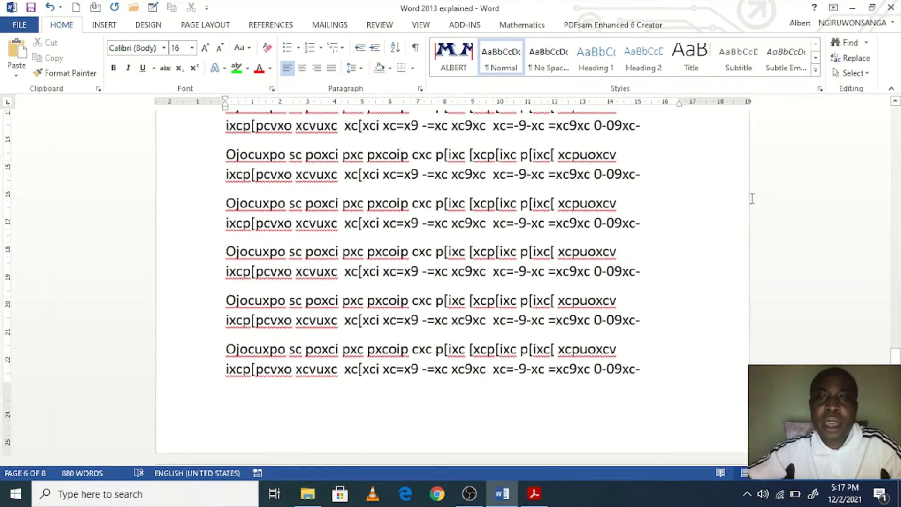
key(ctrl+y)
key(ctrl+y)
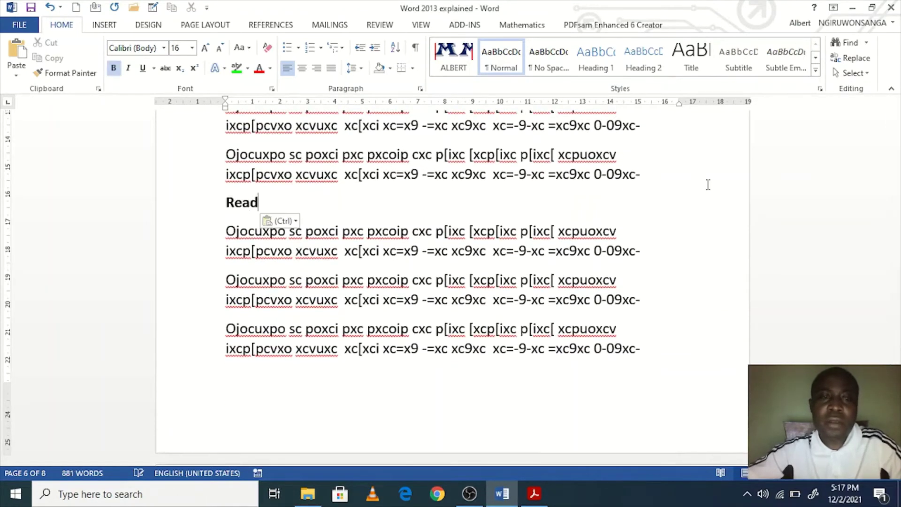
key(ctrl+z)
key(ctrl+z)
key(ctrl+z)
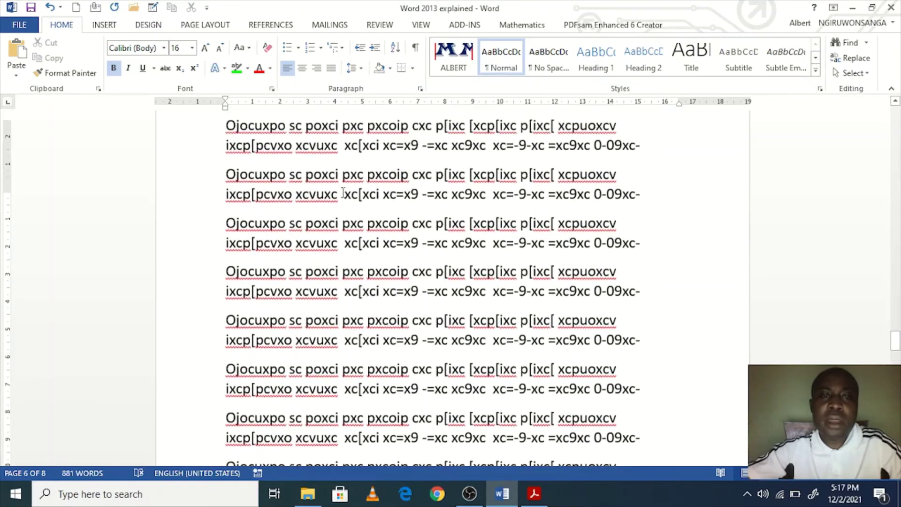
Step: Paste Read on its own line after 'xc[xci' in the lower paragraph
click(380, 167)
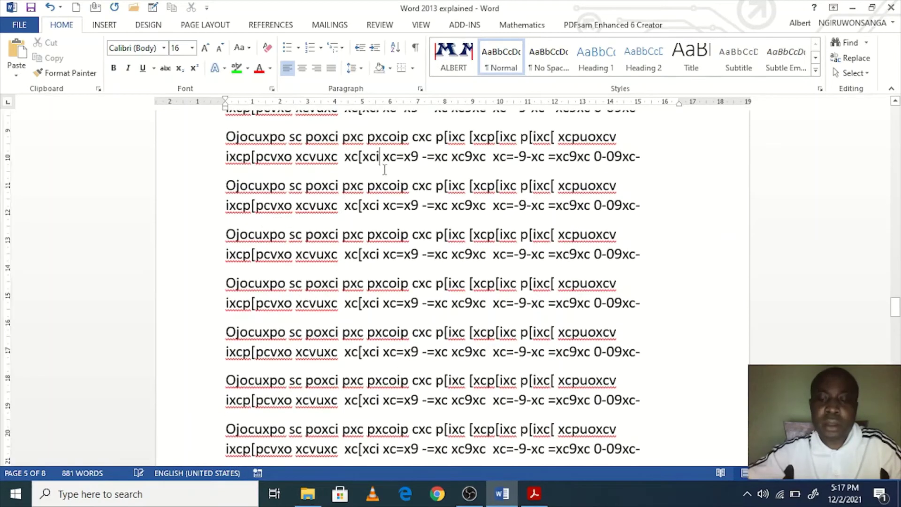
key(Return)
text(Read)
key(Return)
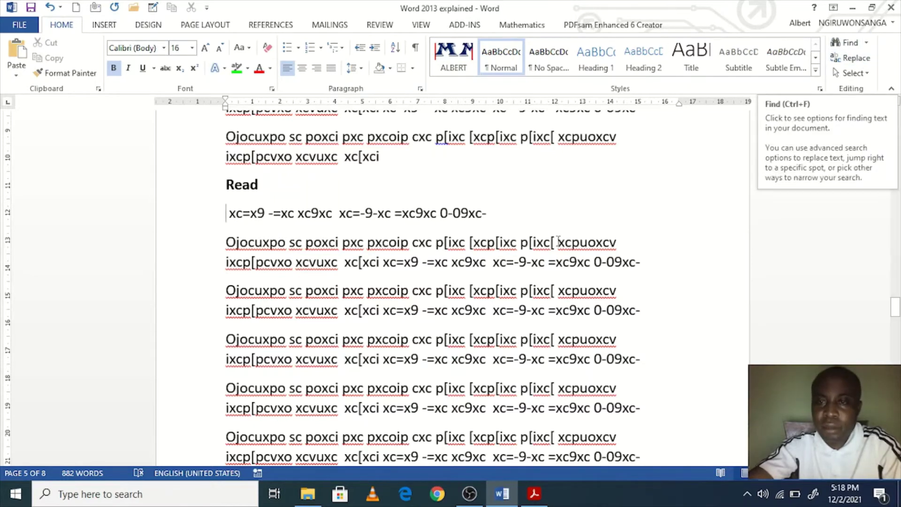
Step: Search the document for 'read' in the Navigation pane
click(867, 43)
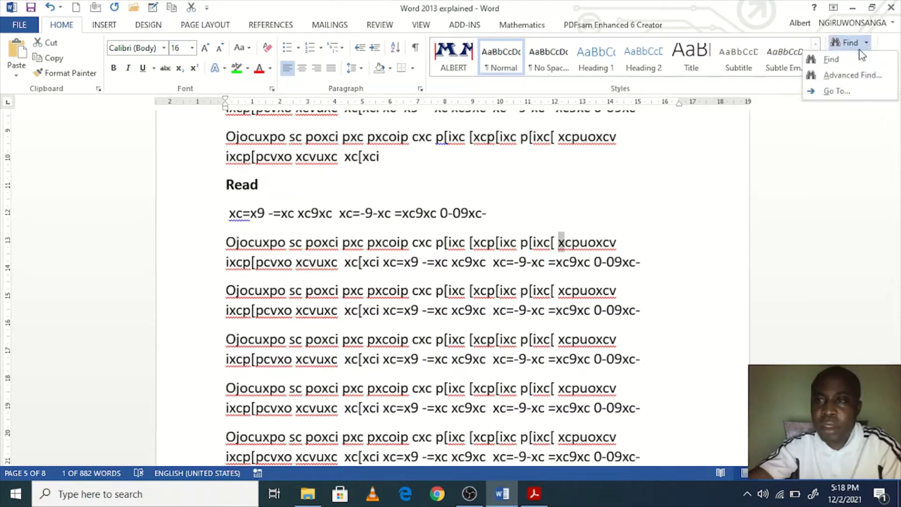
click(831, 60)
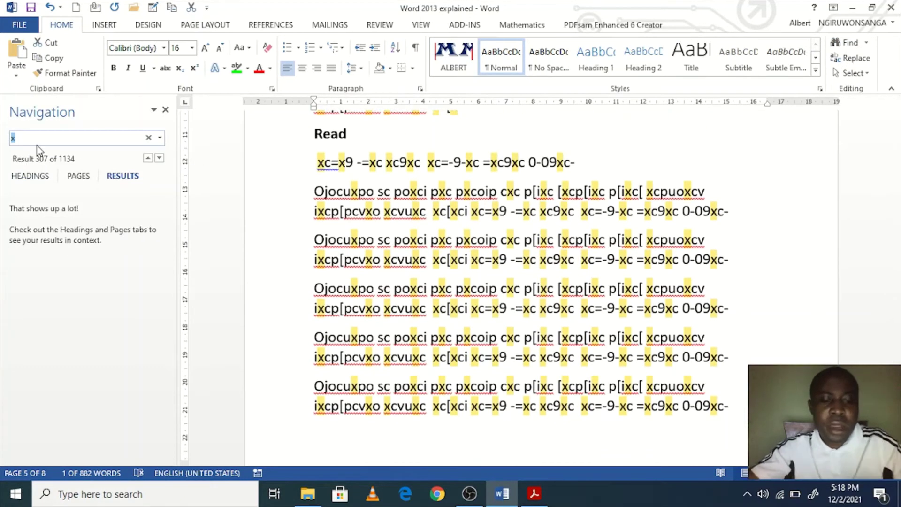
text(read)
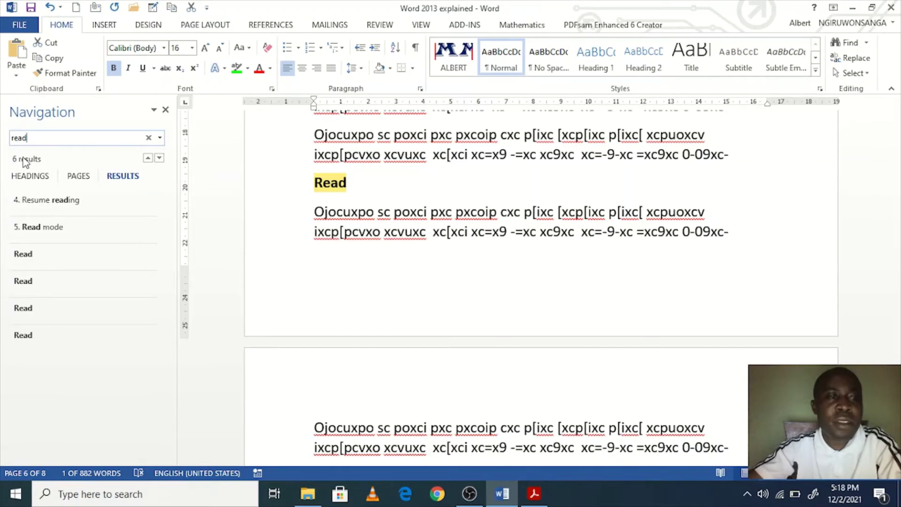
Step: Step forward through all six 'read' matches and back to '5. Read mode'
click(50, 202)
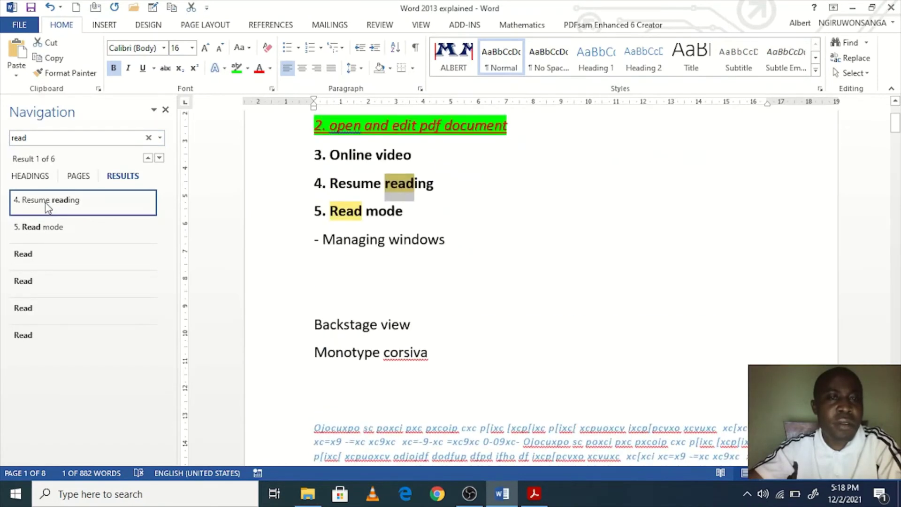
click(41, 228)
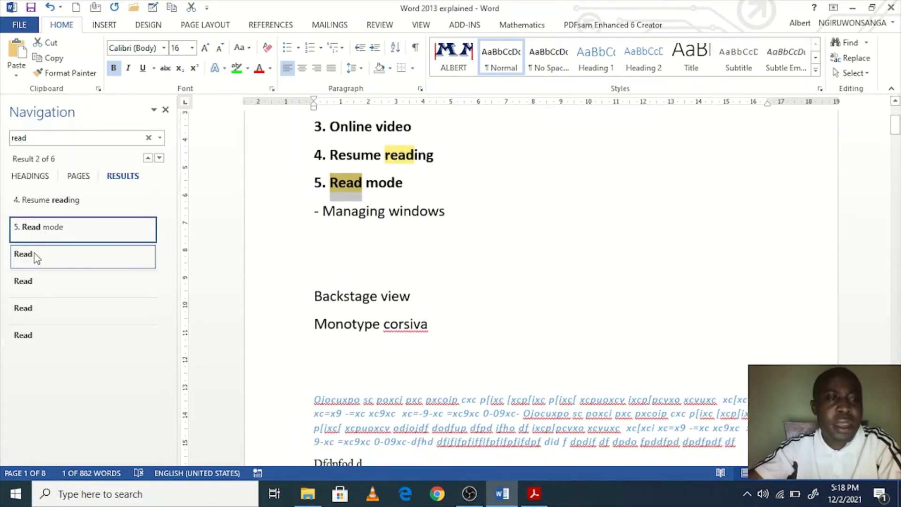
click(36, 258)
click(29, 286)
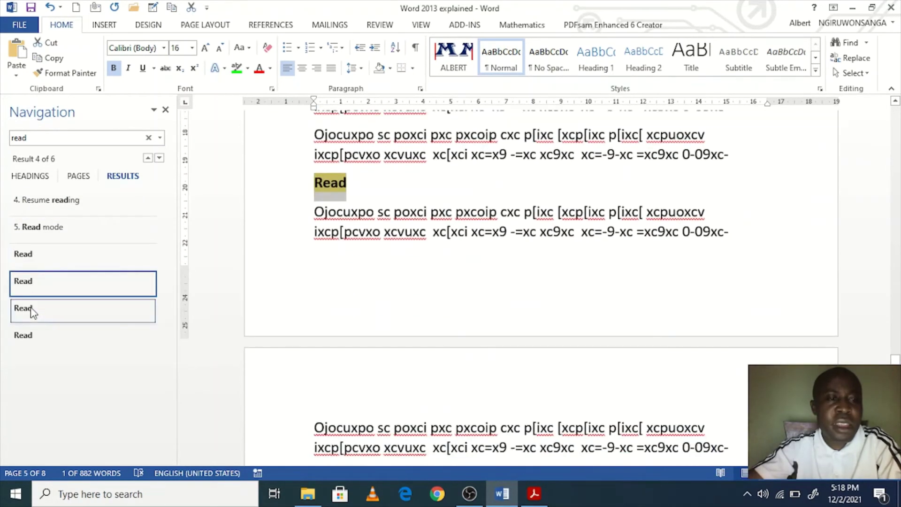
click(32, 312)
click(33, 336)
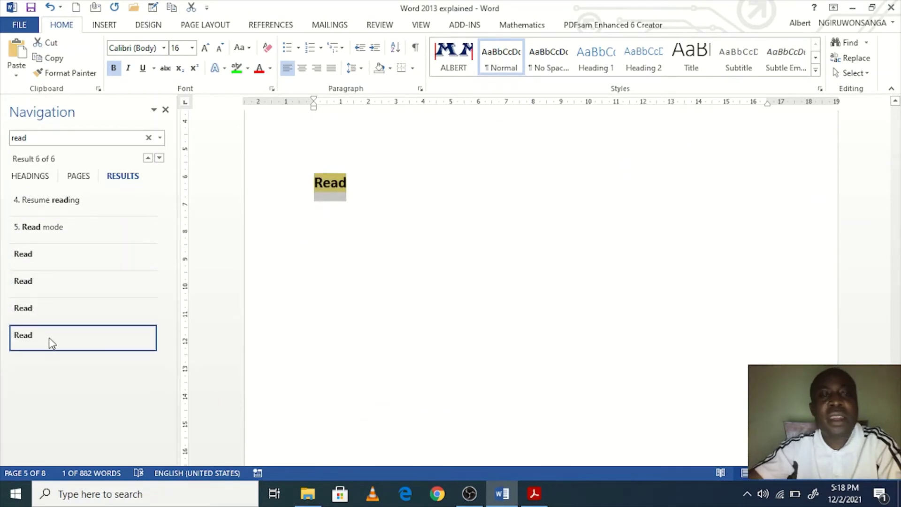
click(40, 304)
click(38, 290)
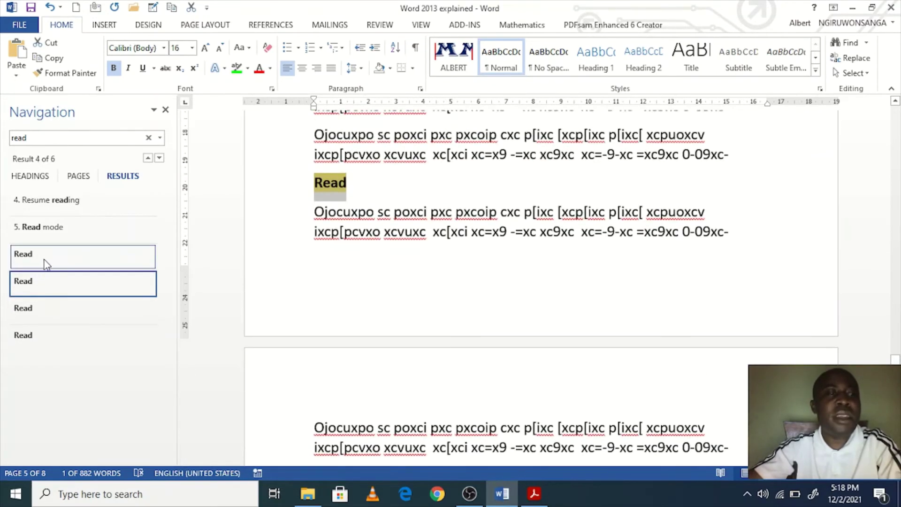
click(43, 258)
click(49, 229)
Step: Cycle through the six matches again, ending at '4. Resume reading'
click(60, 205)
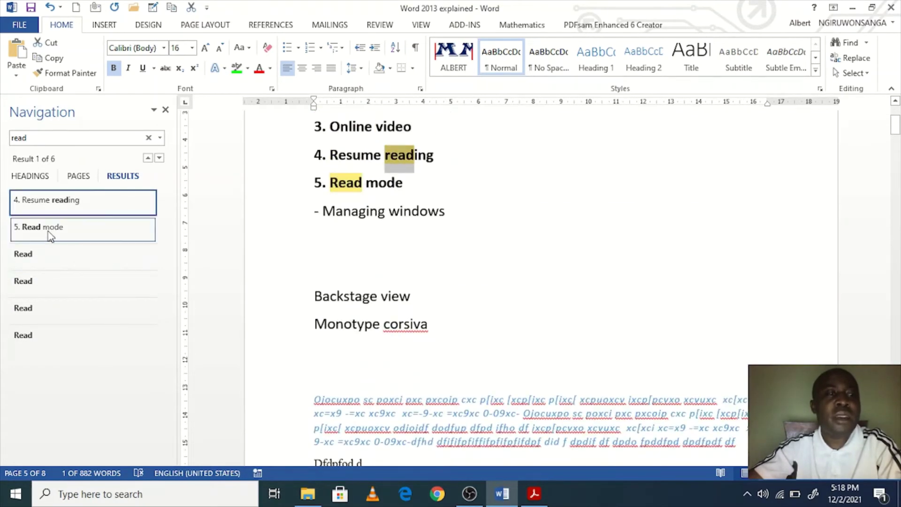
click(49, 232)
click(48, 256)
click(49, 283)
click(44, 311)
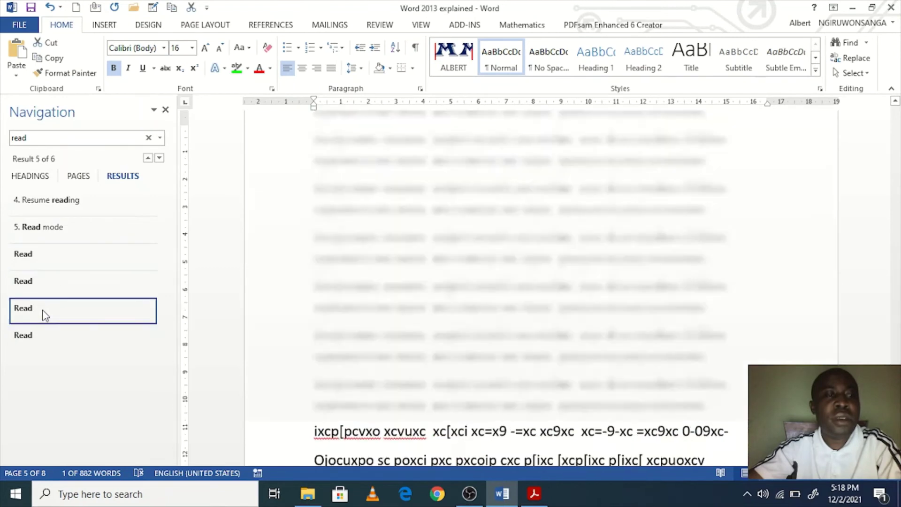
click(46, 334)
click(45, 307)
click(49, 279)
click(51, 254)
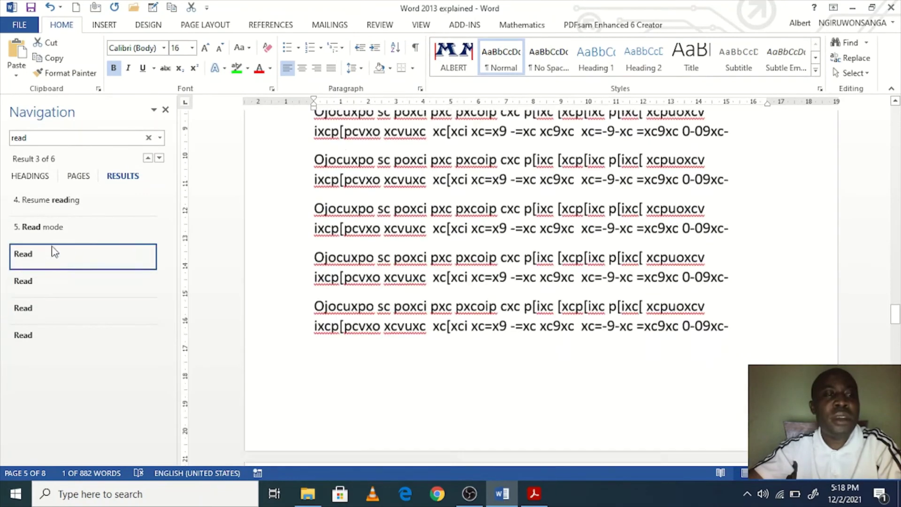
click(50, 229)
click(54, 206)
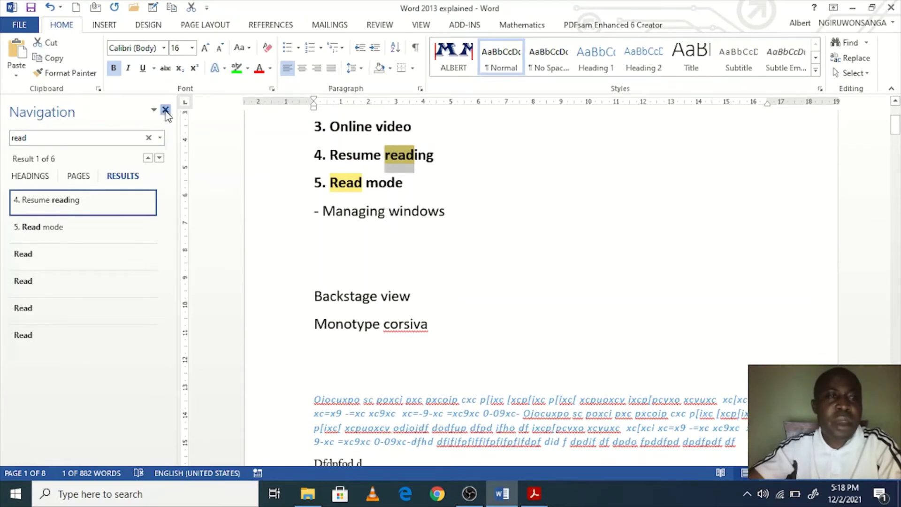
Step: Close the search results pane and clear the highlighted match
click(165, 111)
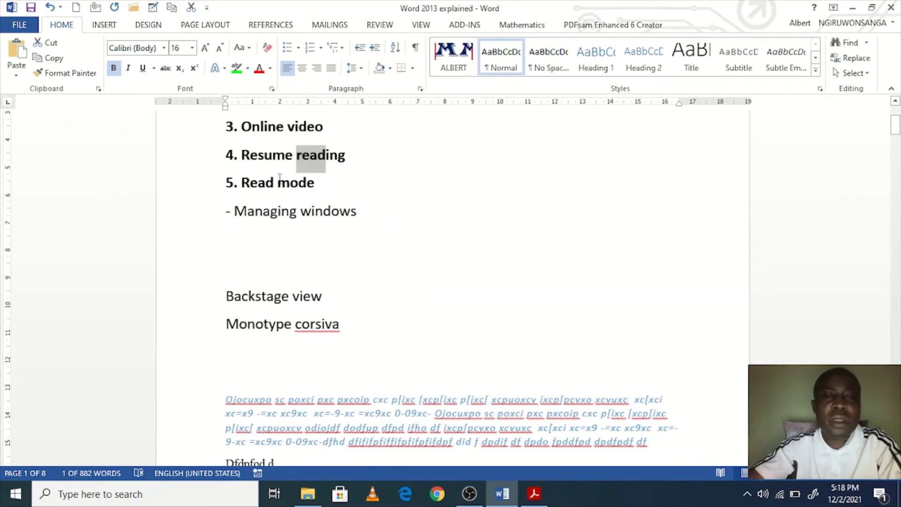
scroll(402, 261, up, 3)
click(273, 289)
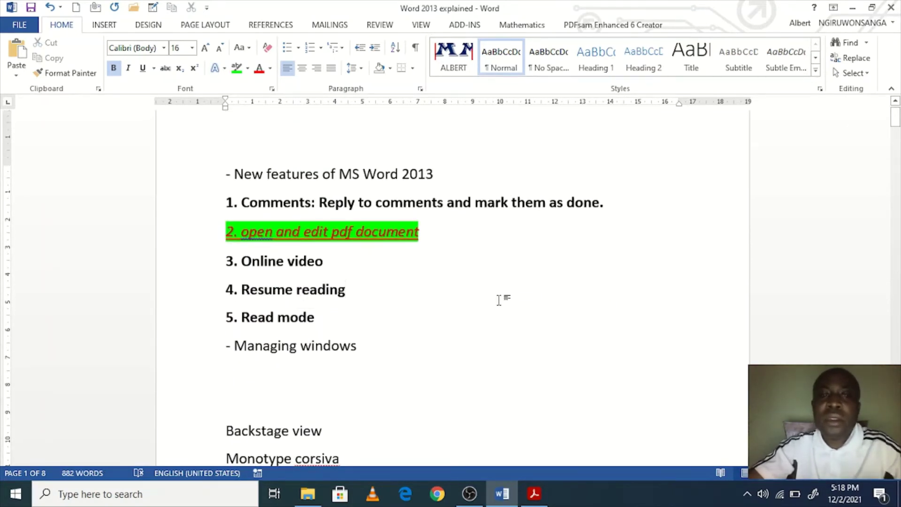
scroll(438, 236, up, 1)
scroll(491, 263, down, 5)
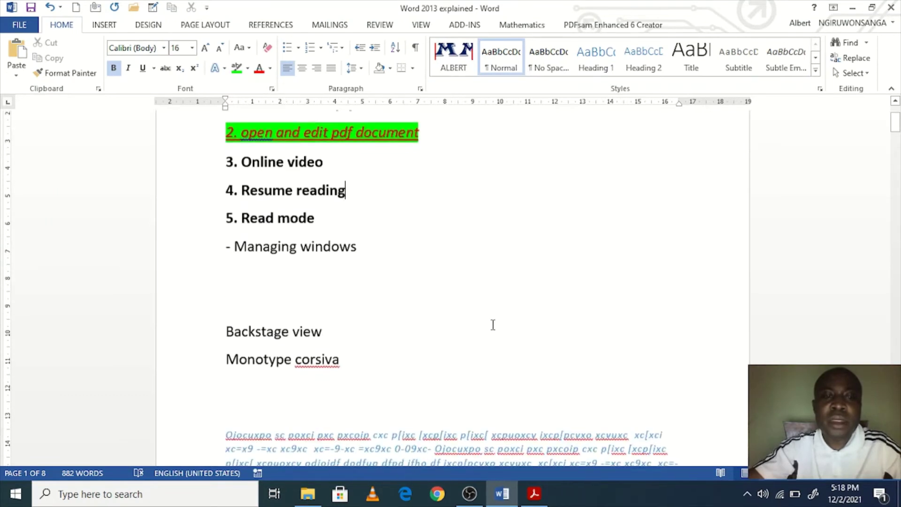
Step: Add a 'Find: Ctrl+ F' line below '- Managing windows'
click(423, 281)
key(Return)
text(Fl)
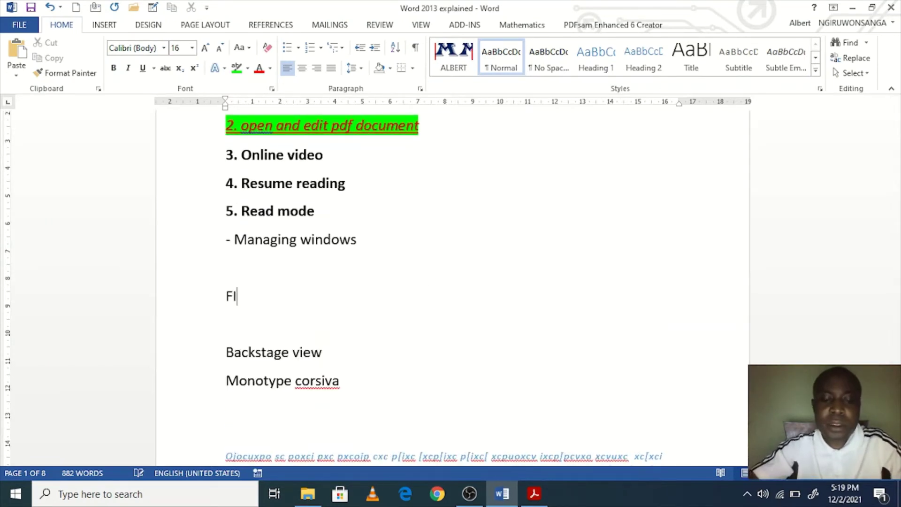
text(nd: )
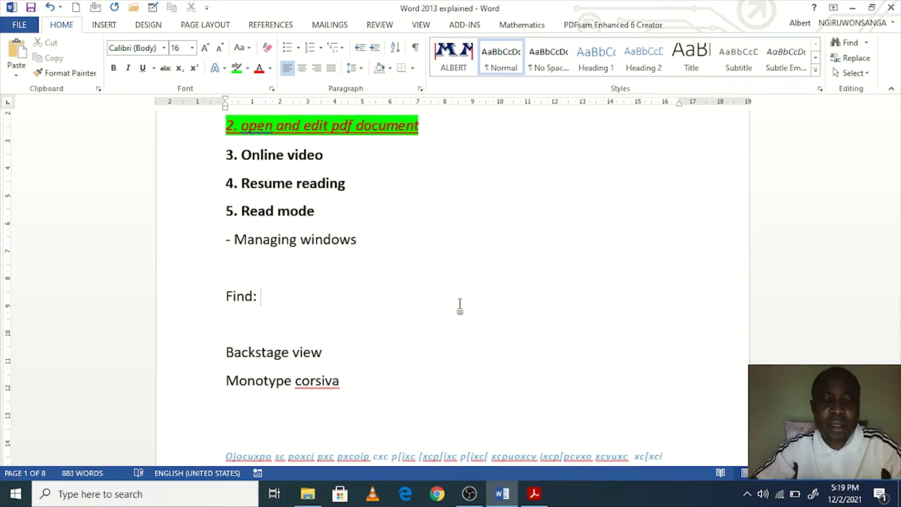
text(Ctrl+ F)
Step: Add a 'Replace: Ctrl+H' line under the Find note
key(Return)
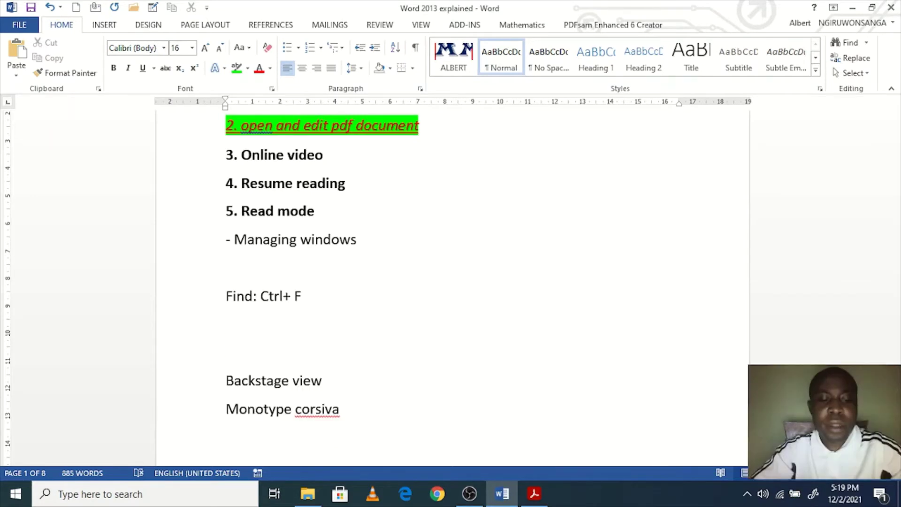
text(Replace:)
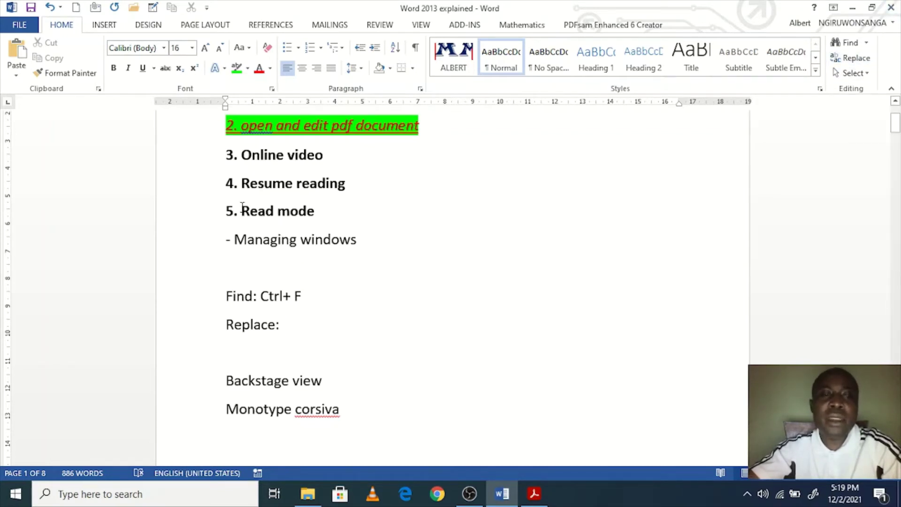
drag(242, 209, 274, 211)
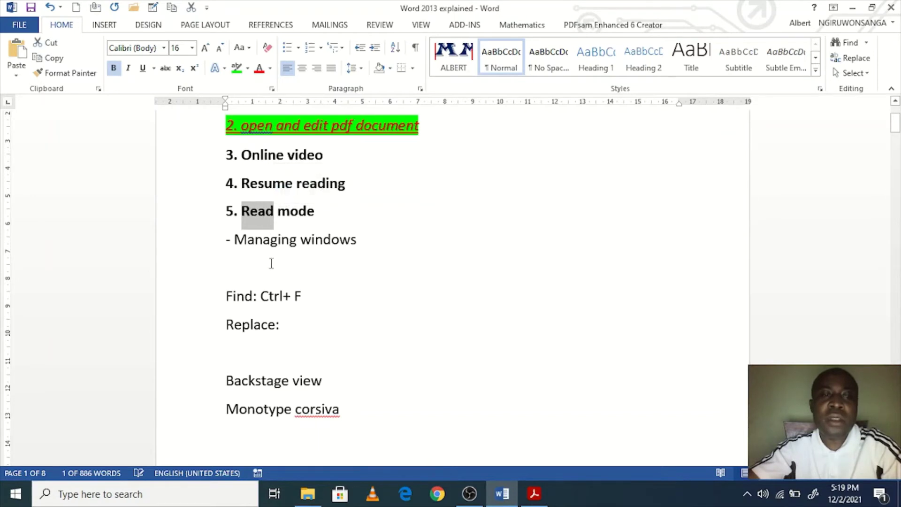
scroll(271, 263, up, 1)
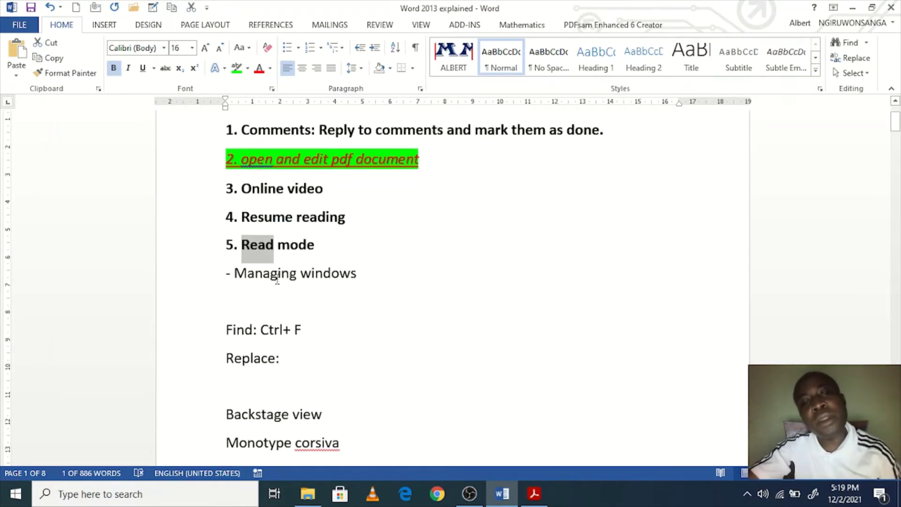
click(304, 354)
text(Ctrl+H)
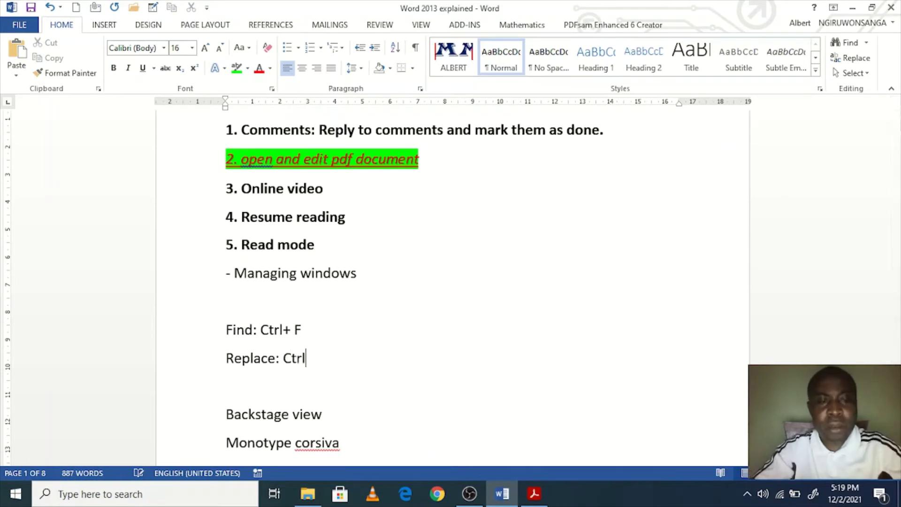
click(321, 257)
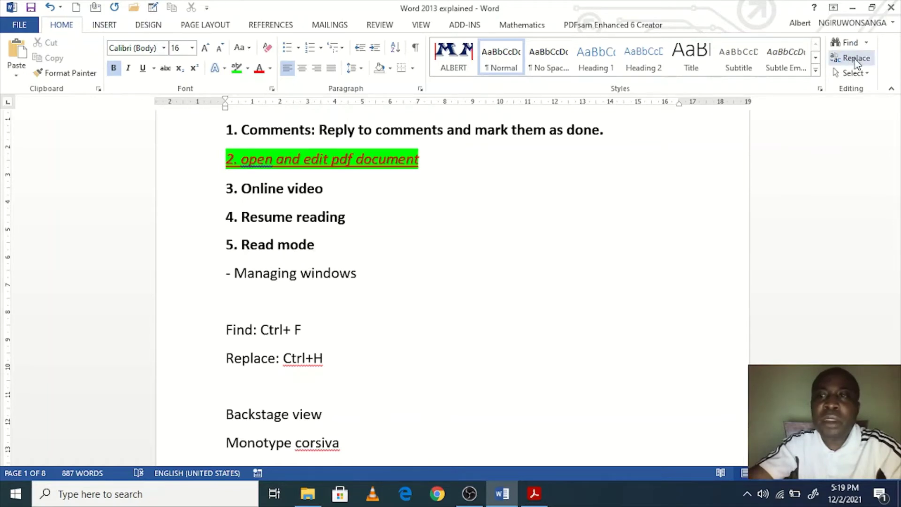
Step: Use Find and Replace to change all 6 'read' occurrences to 'write'
click(850, 58)
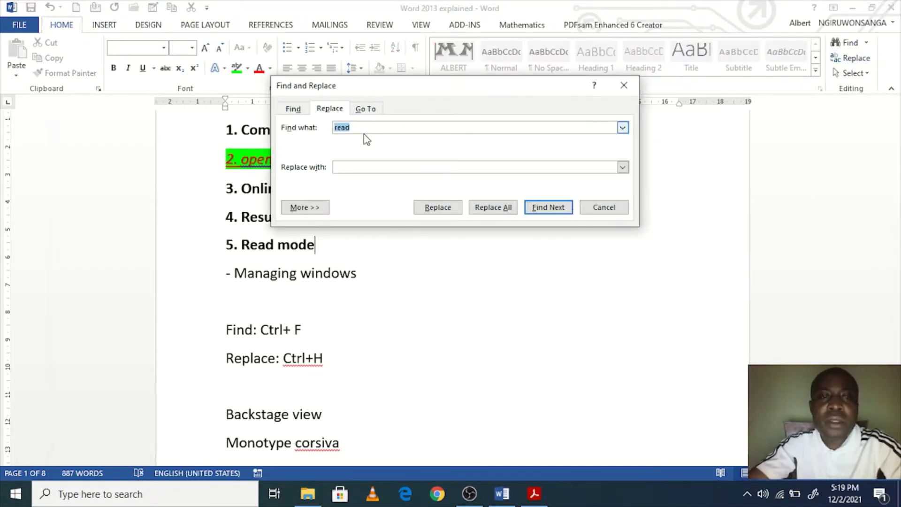
click(370, 167)
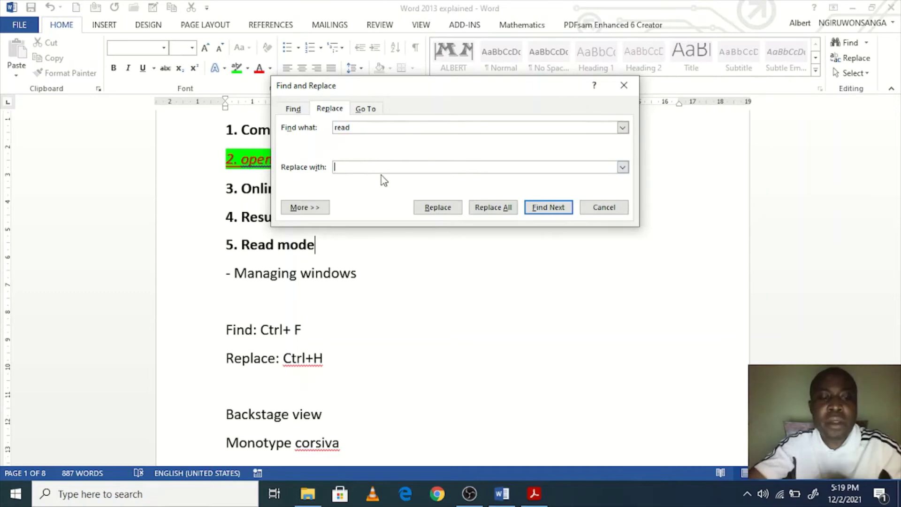
text(write)
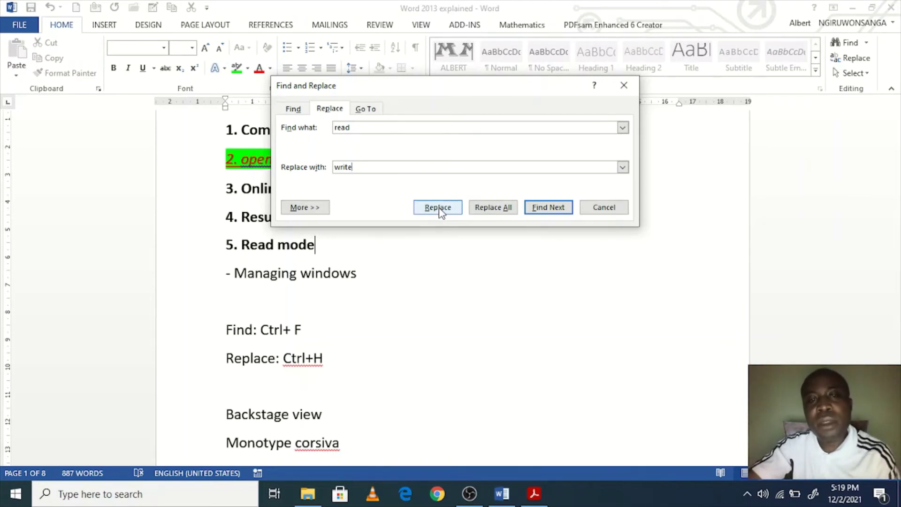
click(495, 208)
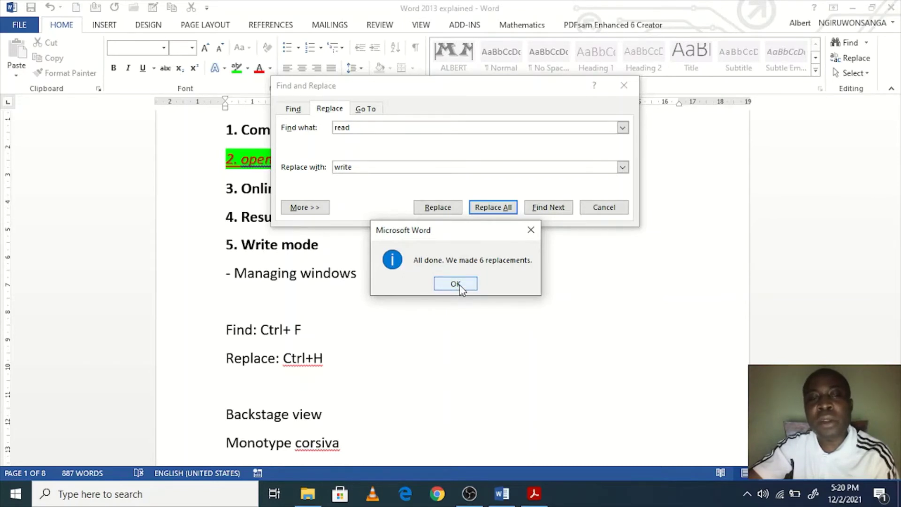
click(455, 284)
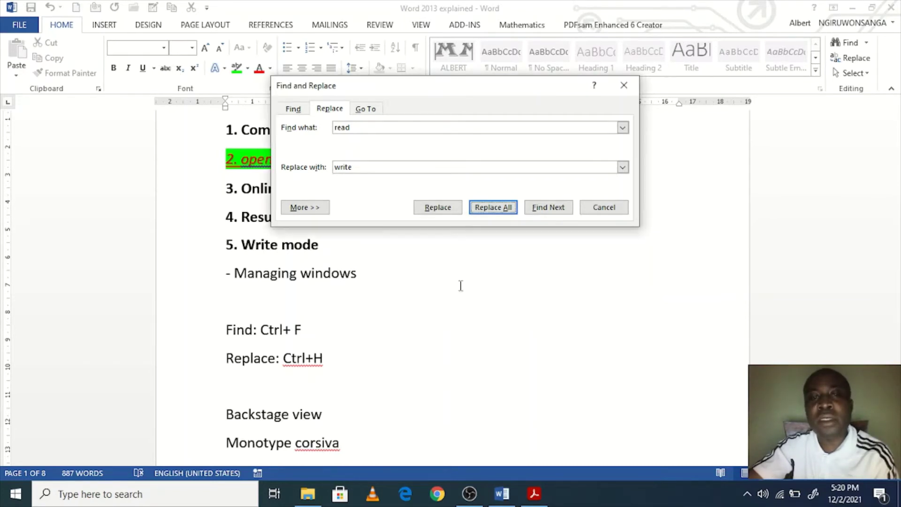
scroll(460, 284, down, 3)
click(597, 209)
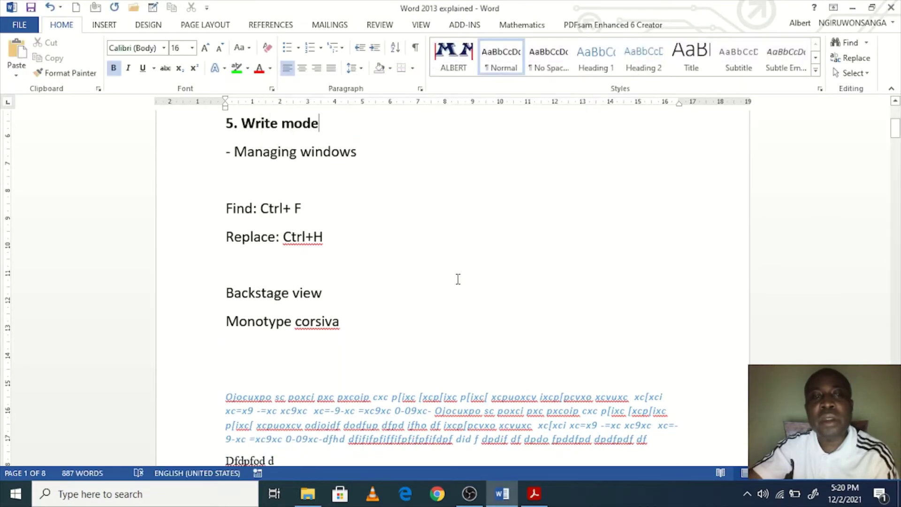
Step: Scroll through the document to check the replaced words on page 5
scroll(446, 291, up, 3)
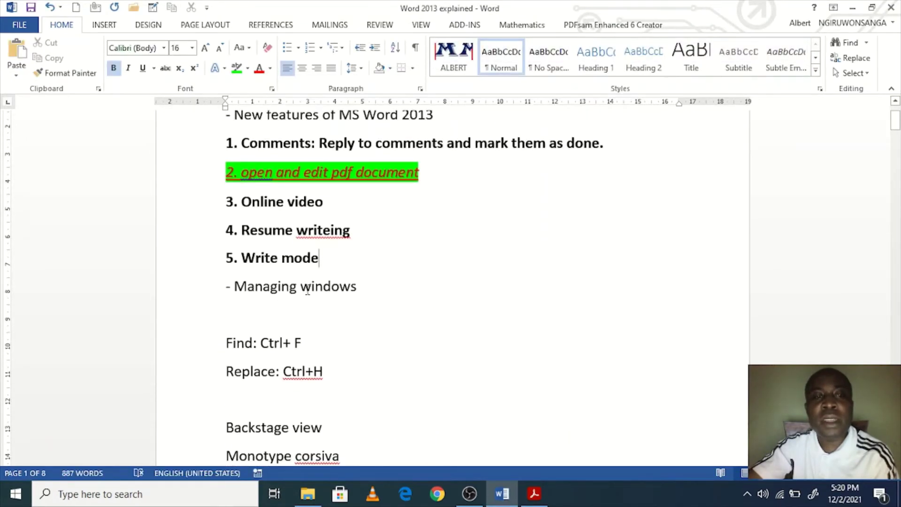
scroll(262, 275, down, 2)
scroll(312, 225, up, 2)
scroll(383, 313, down, 3)
scroll(384, 314, down, 12)
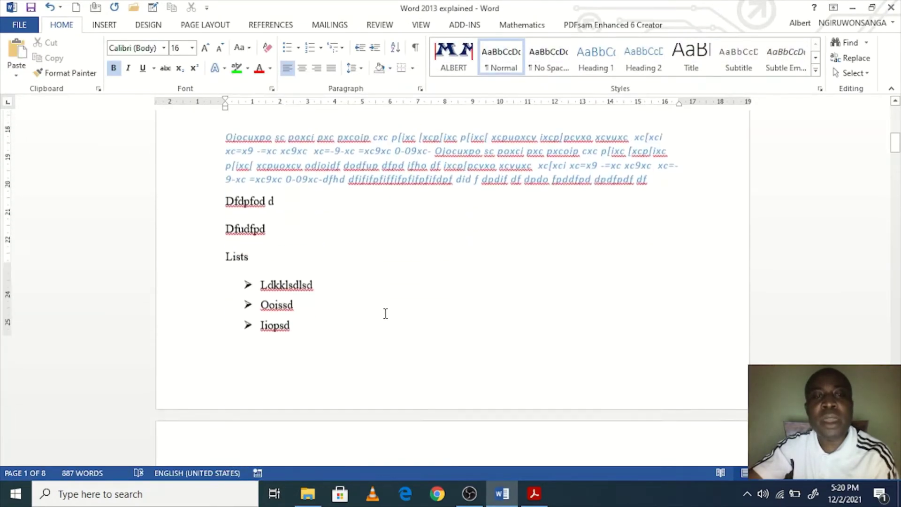
scroll(384, 314, down, 12)
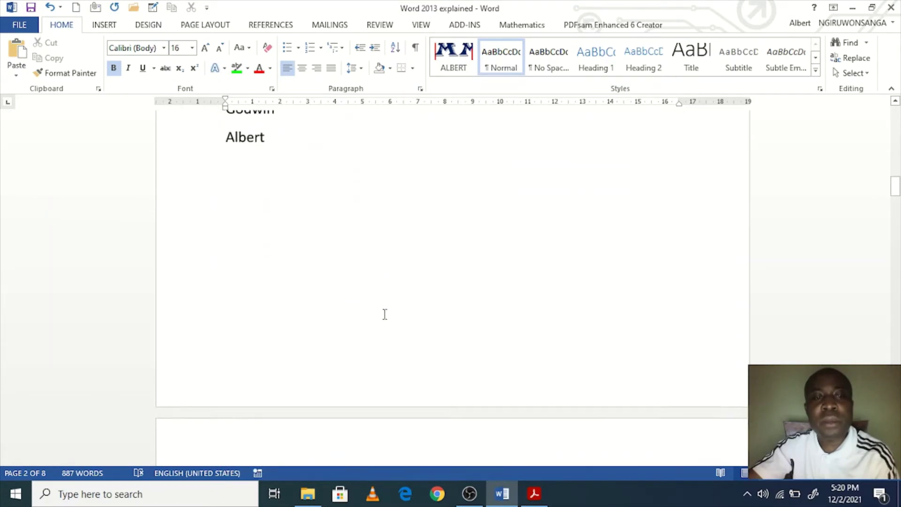
scroll(381, 316, up, 5)
scroll(381, 316, down, 20)
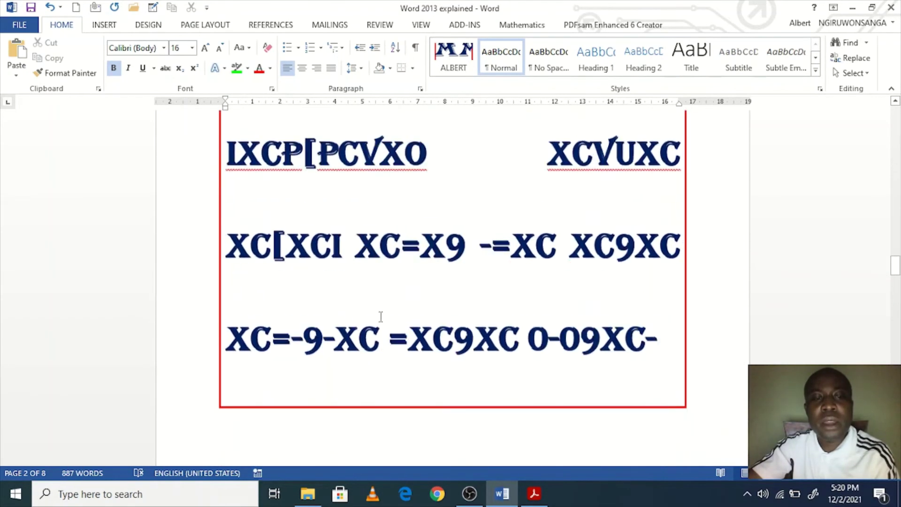
scroll(337, 318, down, 10)
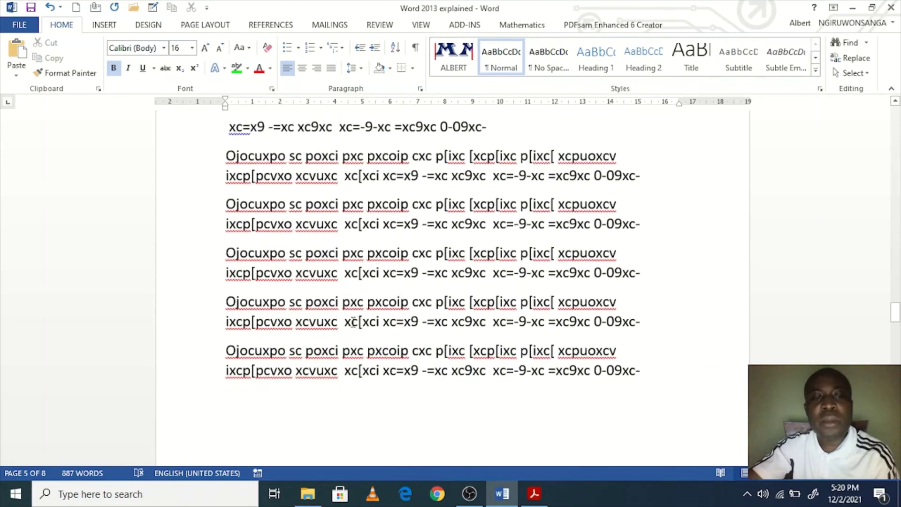
scroll(350, 319, up, 6)
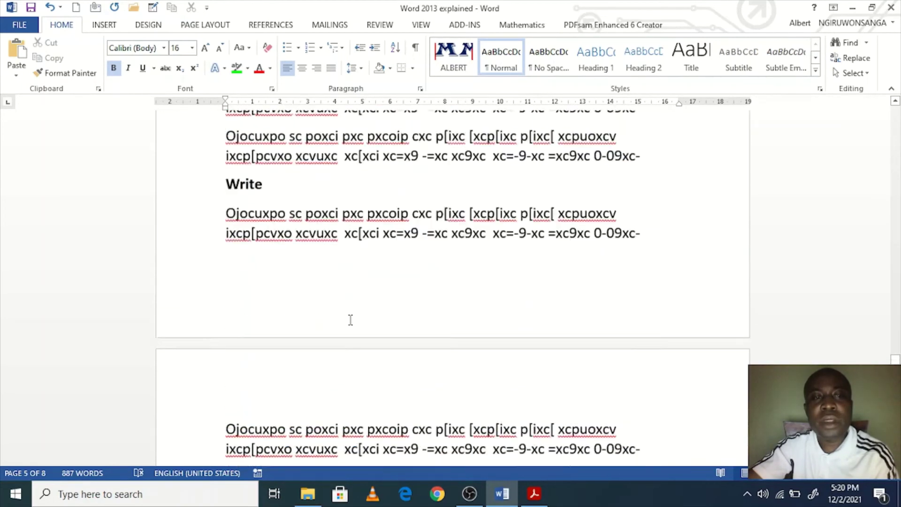
scroll(329, 265, down, 9)
scroll(328, 264, up, 5)
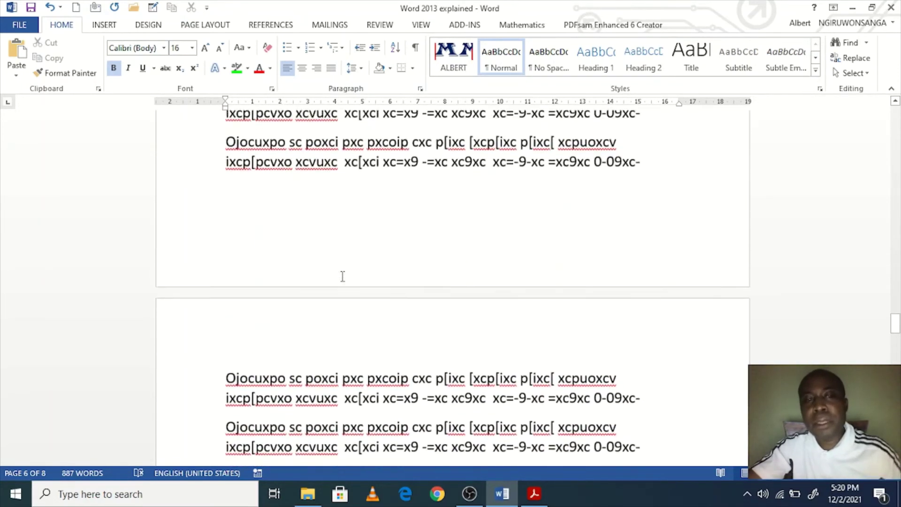
Step: Reopen Find and Replace with Ctrl+H, cancel it, and return to the document start
key(ctrl+h)
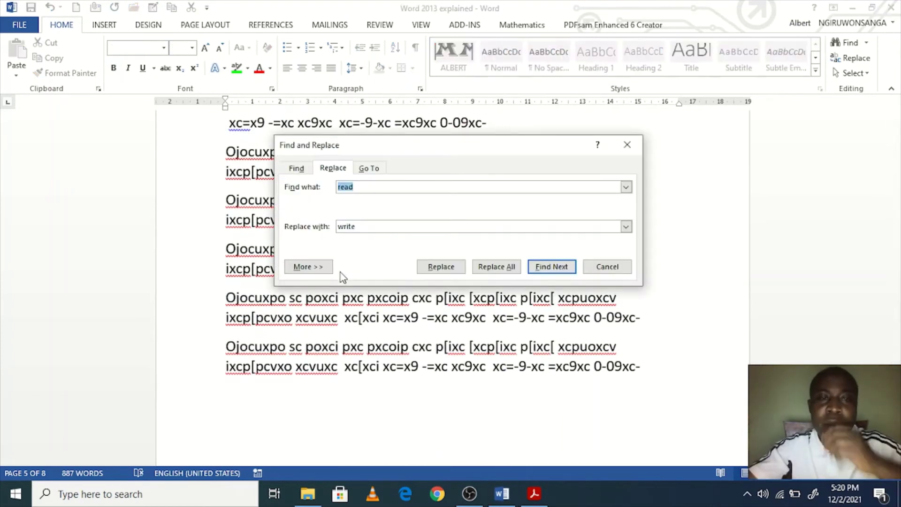
drag(362, 226, 337, 227)
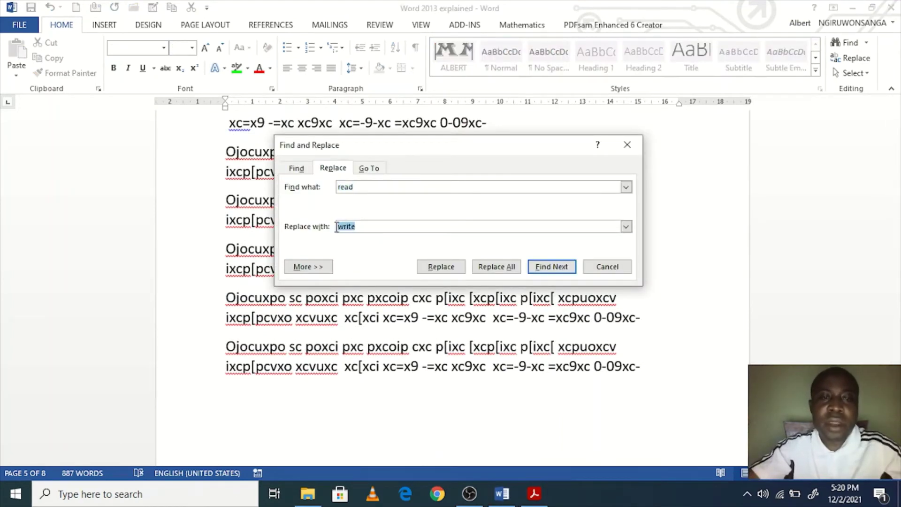
click(597, 268)
key(ctrl+Home)
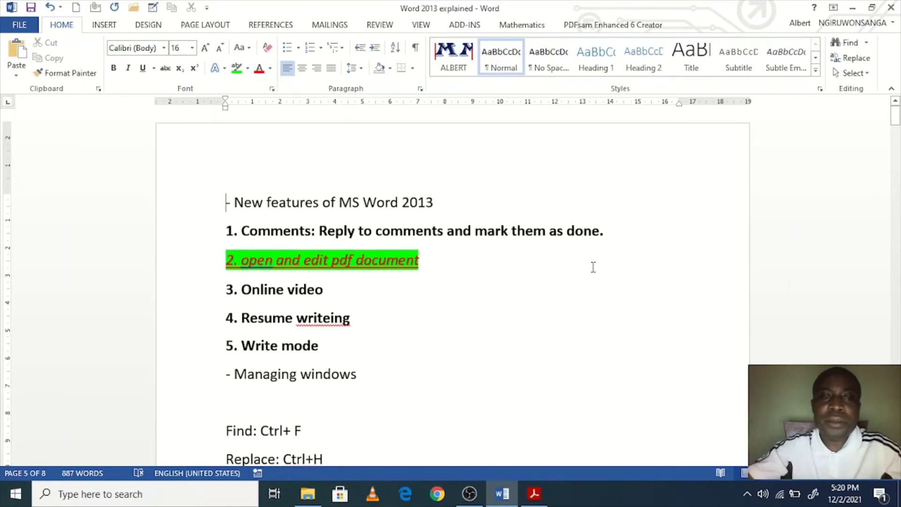
scroll(309, 346, down, 4)
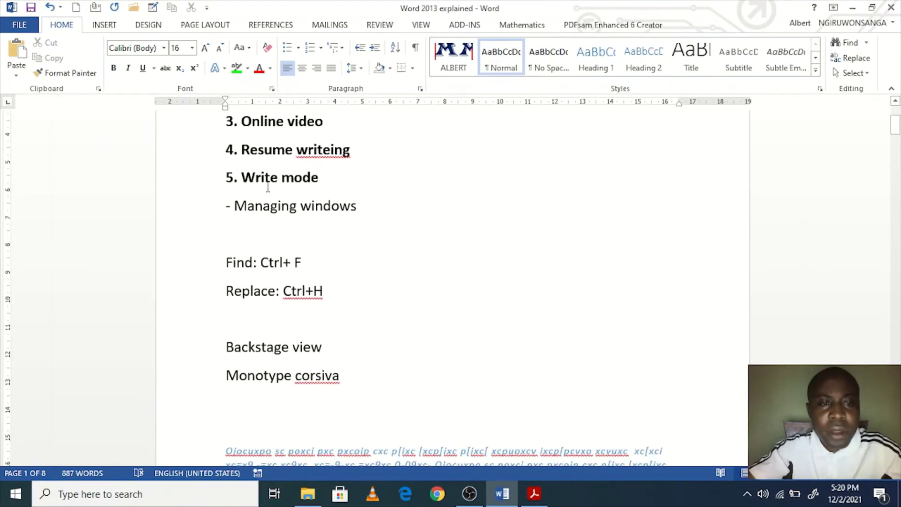
Step: Change 'Write' back to 'Read' so item 5 reads '5. Read mode'
click(266, 177)
double_click(266, 178)
text(Read)
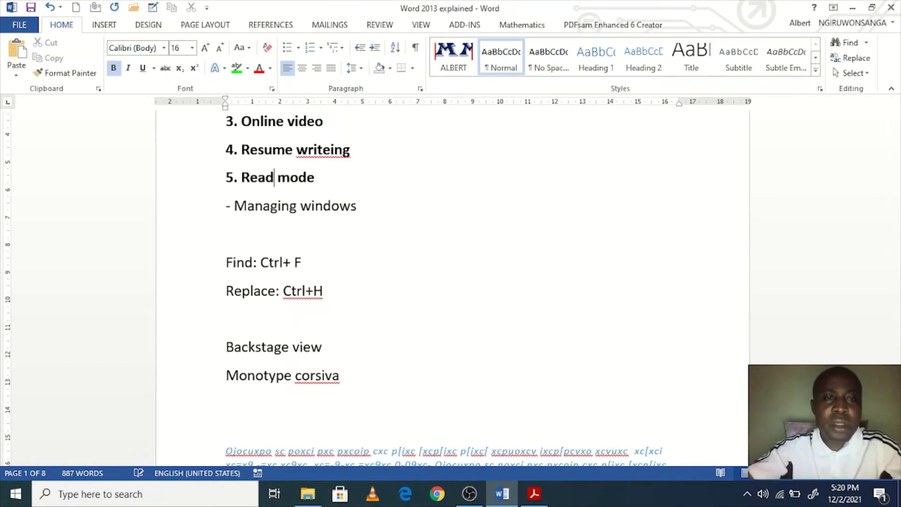
drag(275, 178, 241, 178)
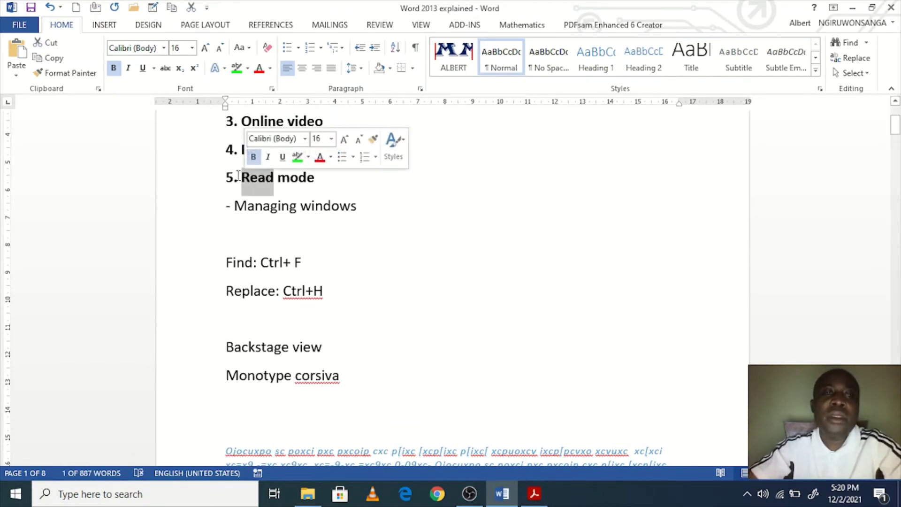
click(227, 177)
drag(316, 177, 222, 177)
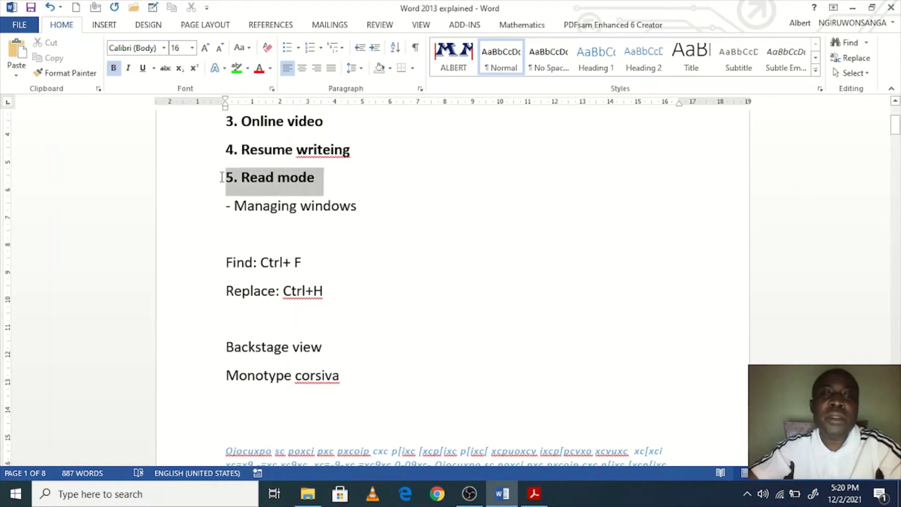
click(351, 258)
Step: Fix 'writeing' to 'writing' in item 4, '4. Resume writing'
scroll(454, 227, up, 3)
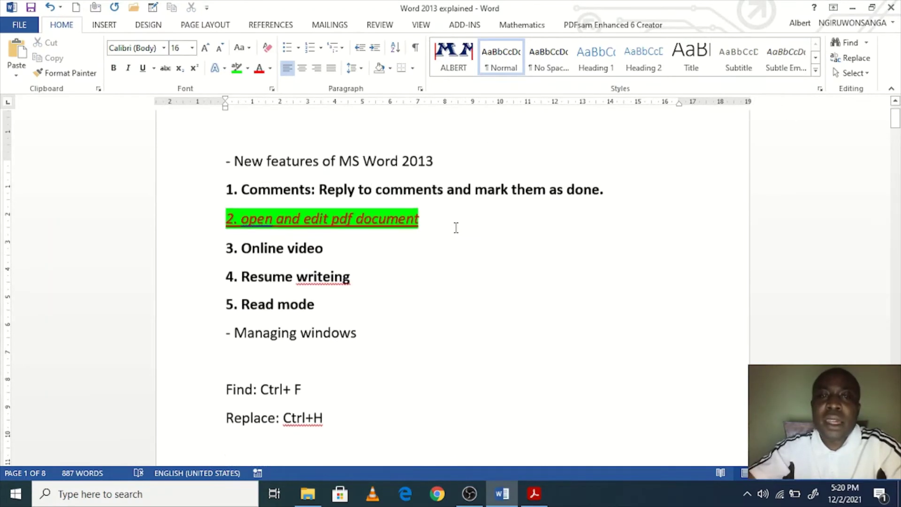
click(336, 283)
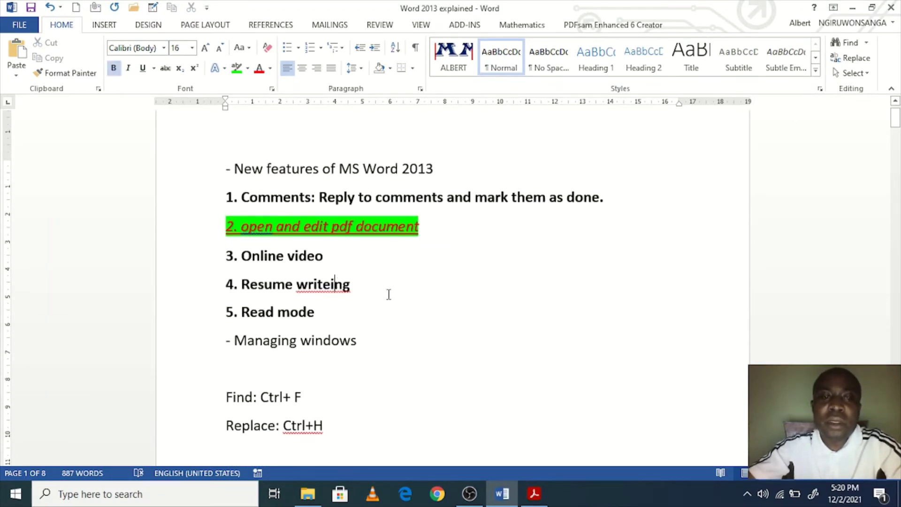
key(BackSpace)
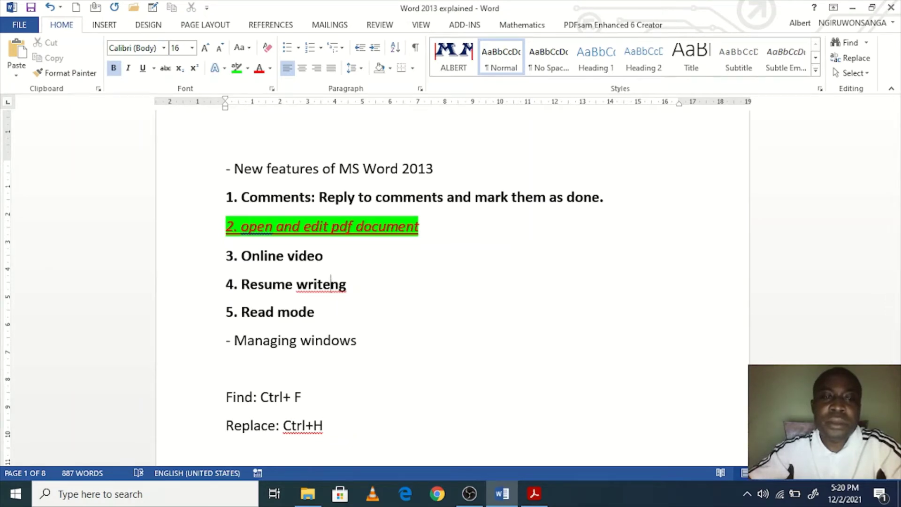
key(BackSpace)
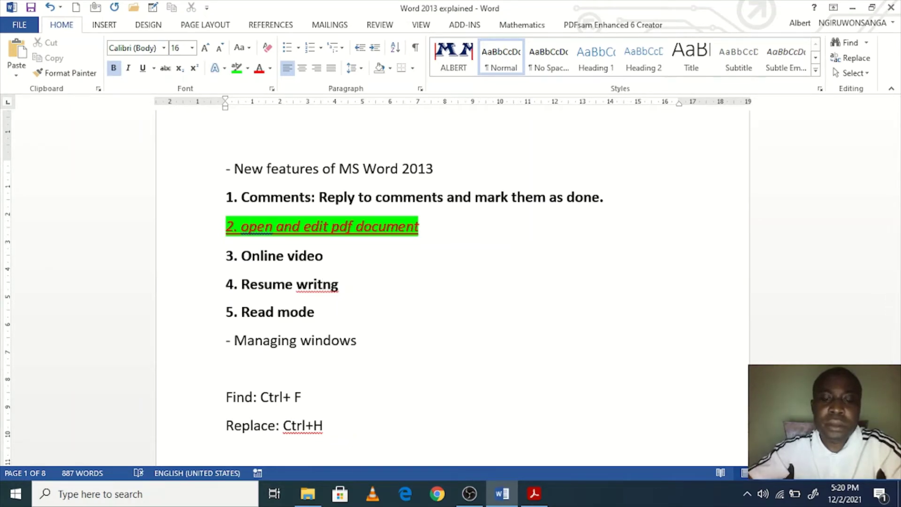
text(i)
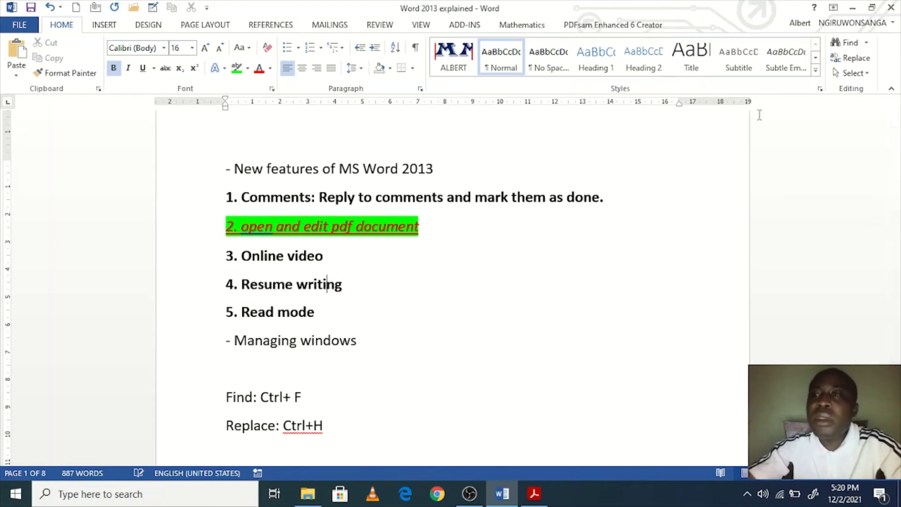
Step: Bring up the Go To dialog from the Find menu and close it
click(866, 42)
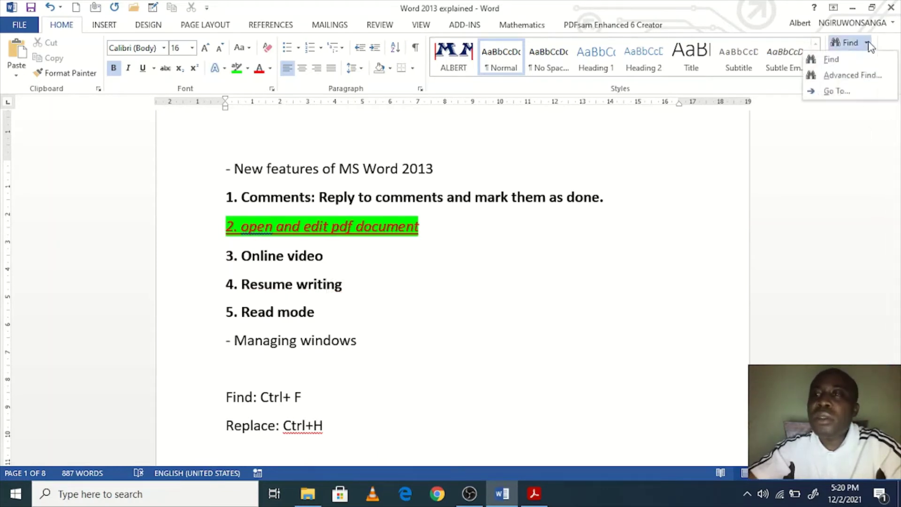
click(843, 91)
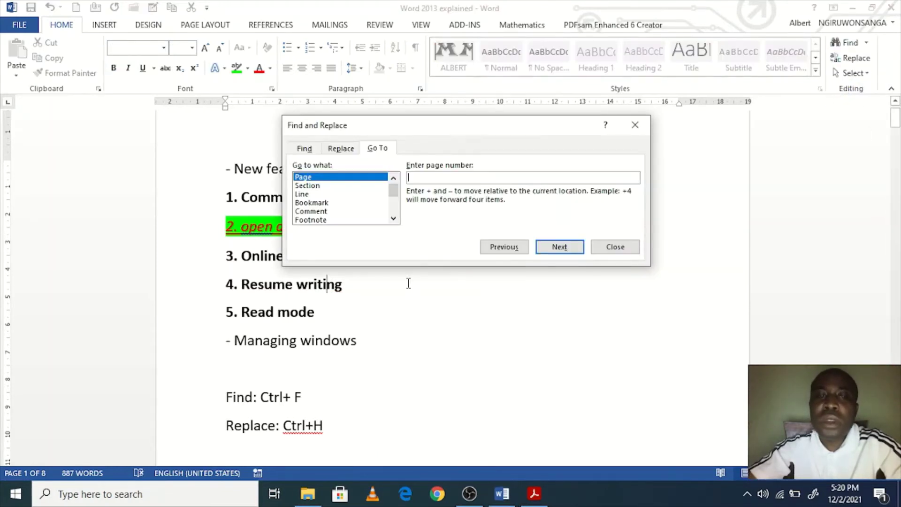
click(609, 246)
Step: Add a 'GoTo: Ctrl+G' line beneath 'Replace: Ctrl+H'
click(344, 422)
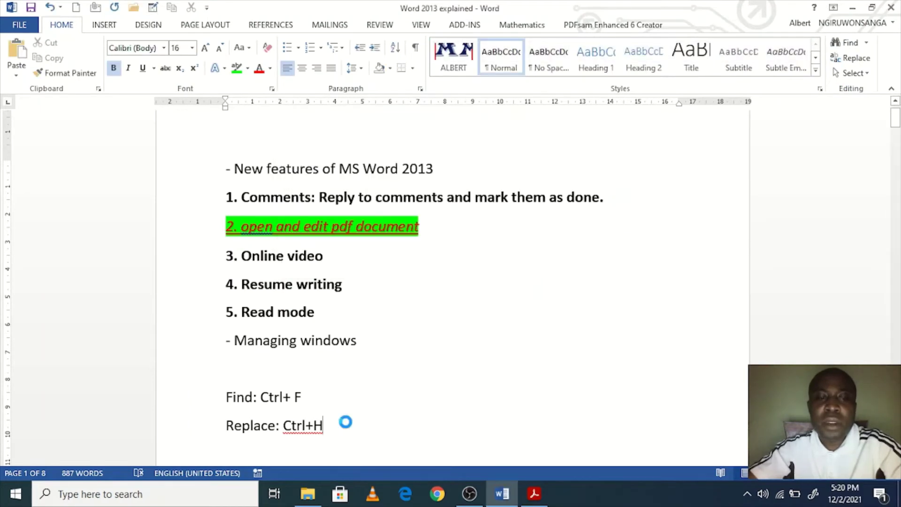
key(Return)
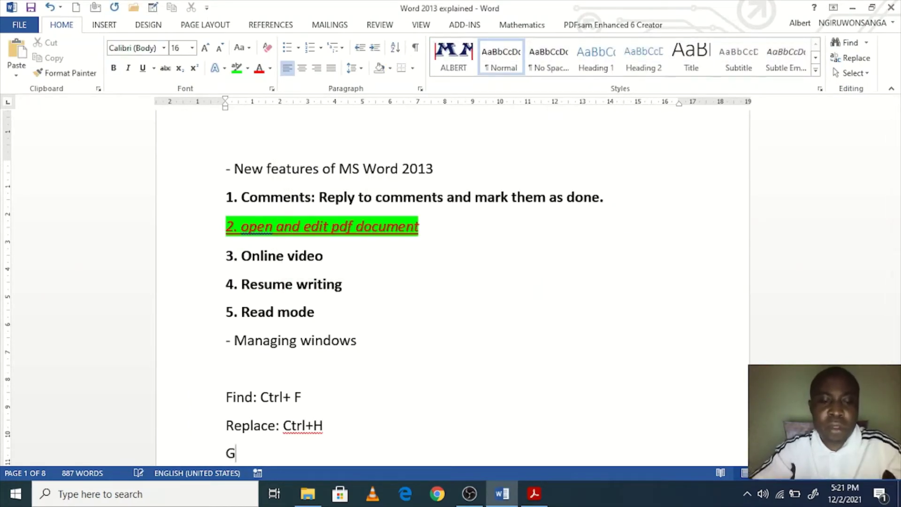
text(GoTO)
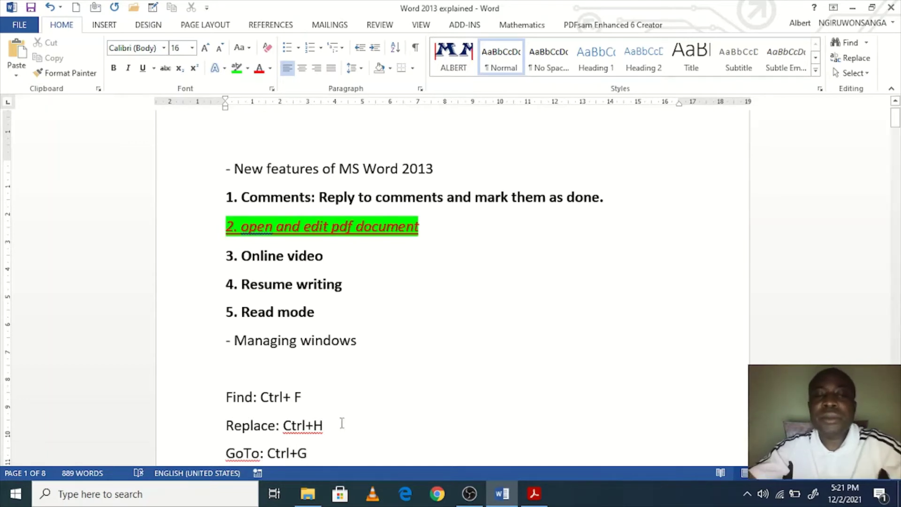
scroll(285, 402, down, 3)
click(209, 385)
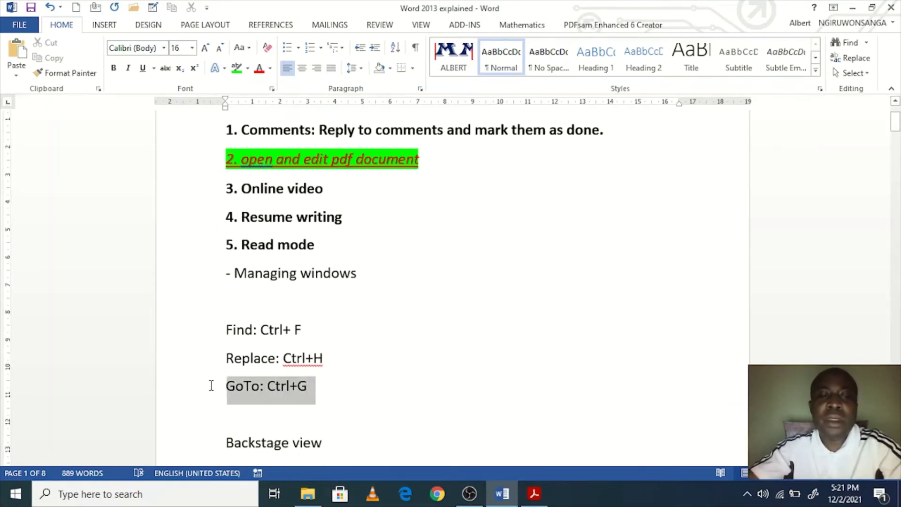
click(308, 386)
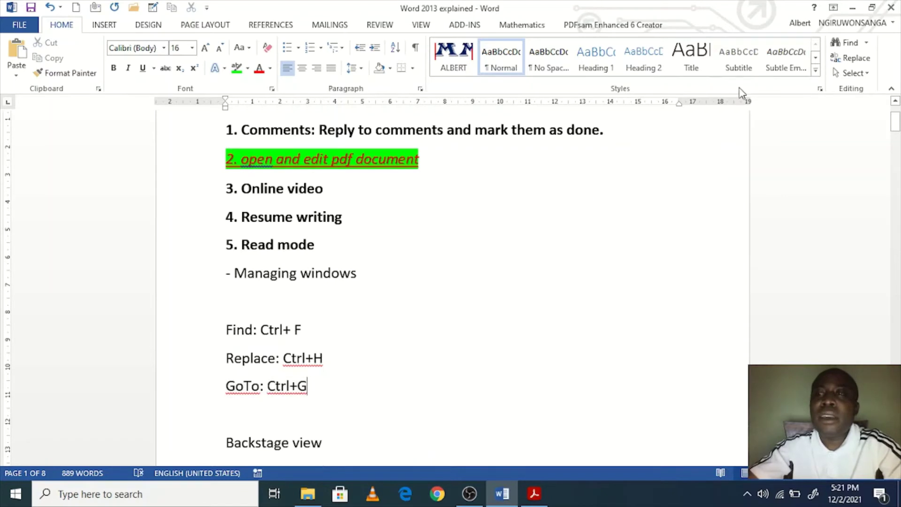
Step: Use Find > Go To with page number 5 to jump to page 5
click(866, 43)
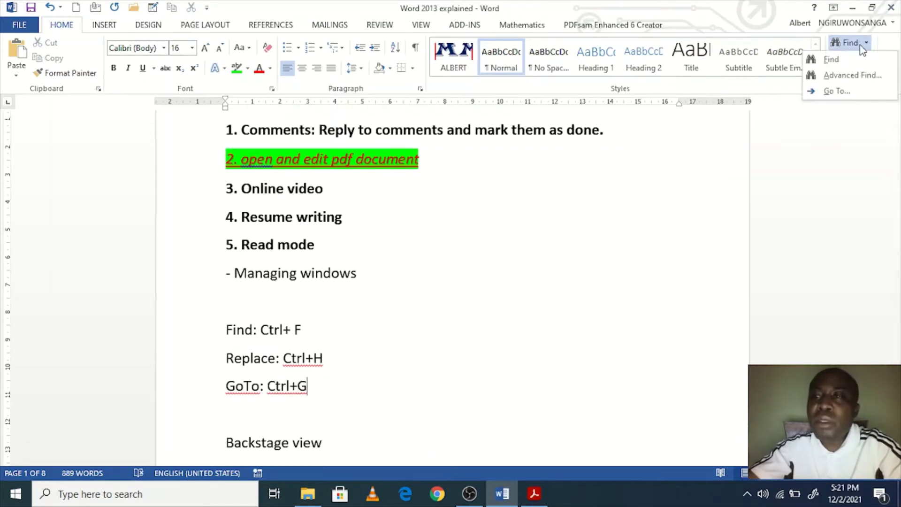
click(839, 91)
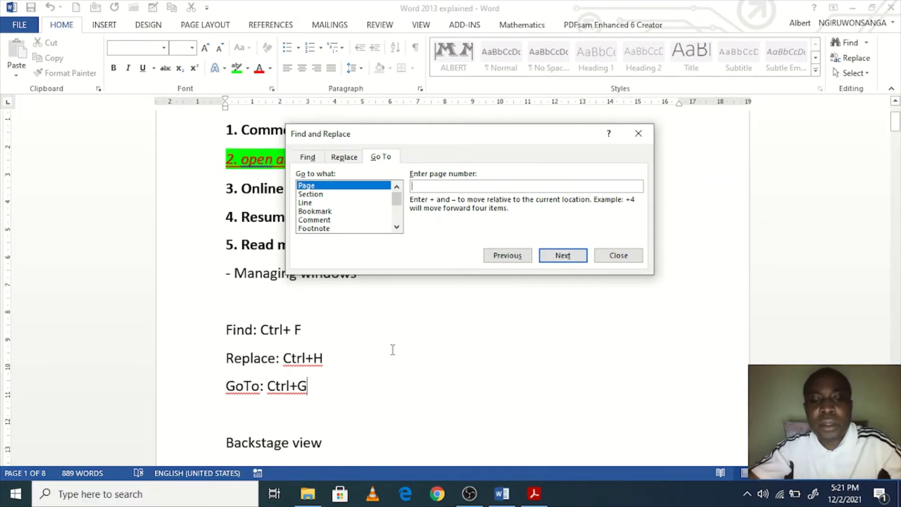
text(5)
click(563, 254)
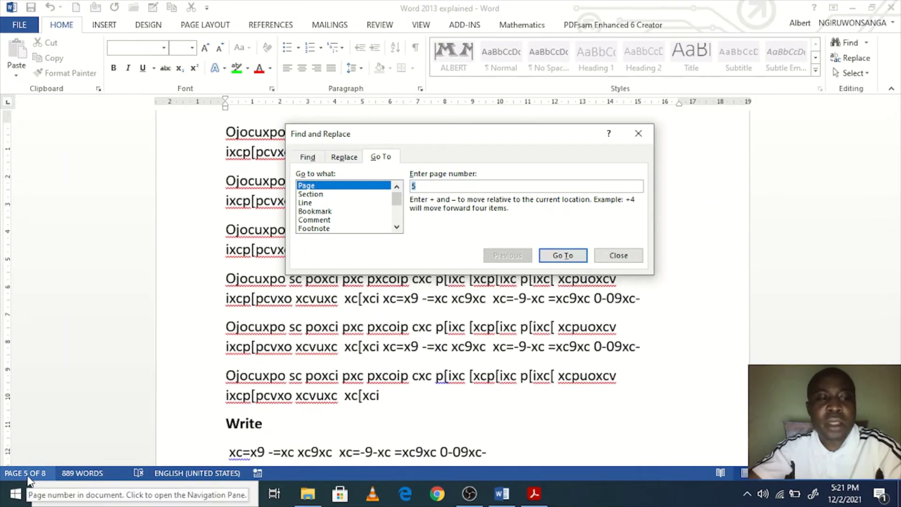
click(619, 256)
scroll(458, 239, up, 3)
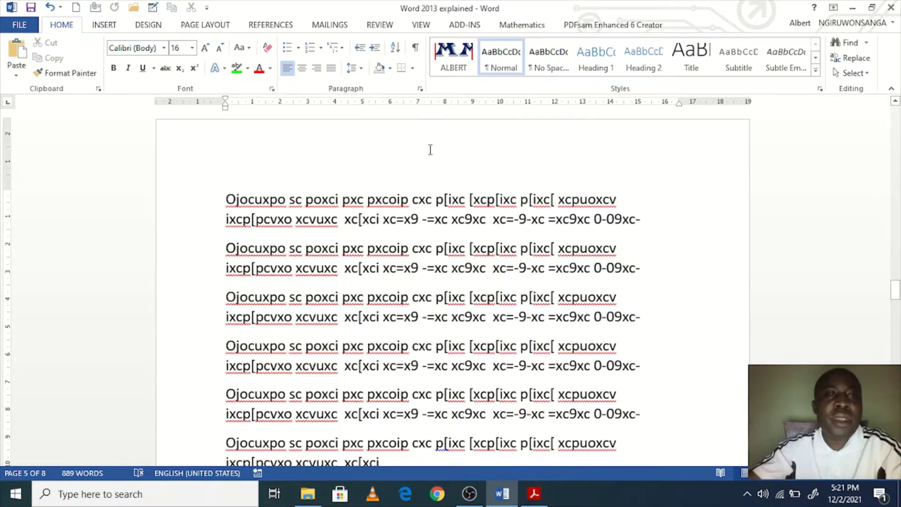
Step: Add an empty paragraph after page 5's first paragraph and open the Insert Table grid
click(117, 27)
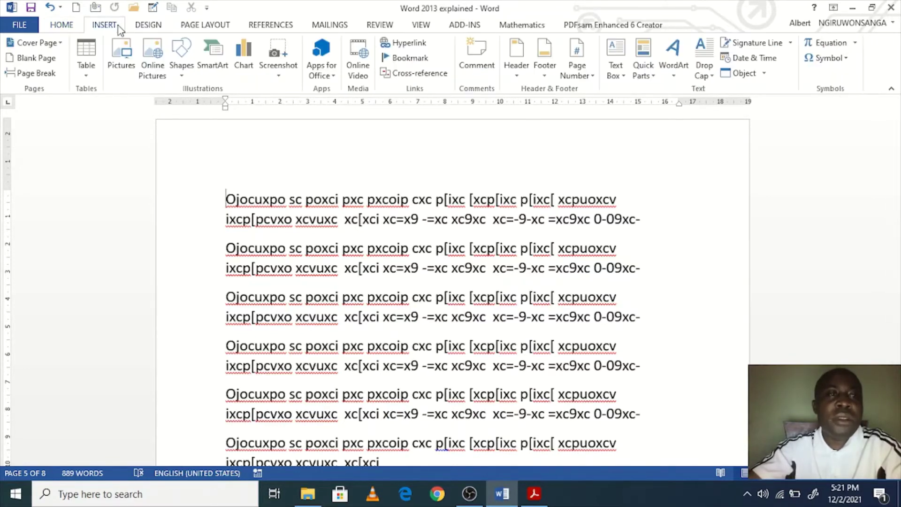
key(ctrl+Return)
scroll(428, 237, up, 2)
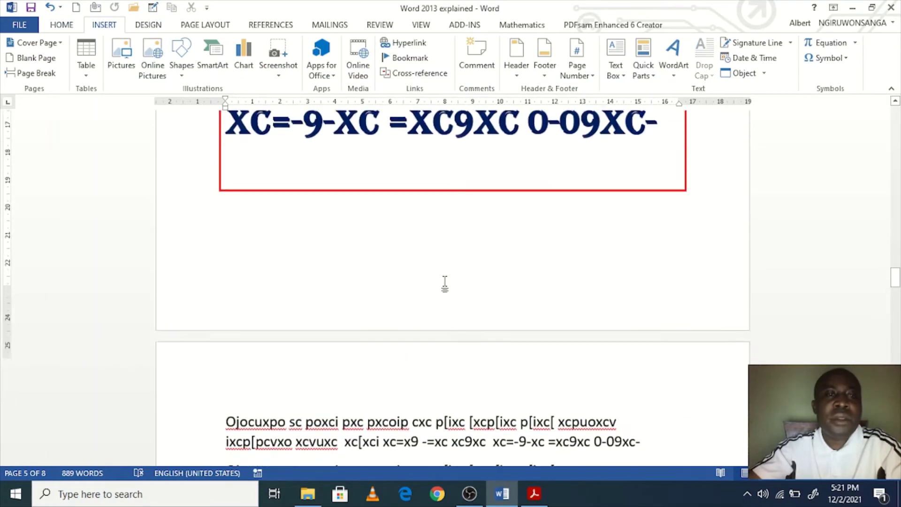
scroll(412, 272, down, 3)
click(675, 296)
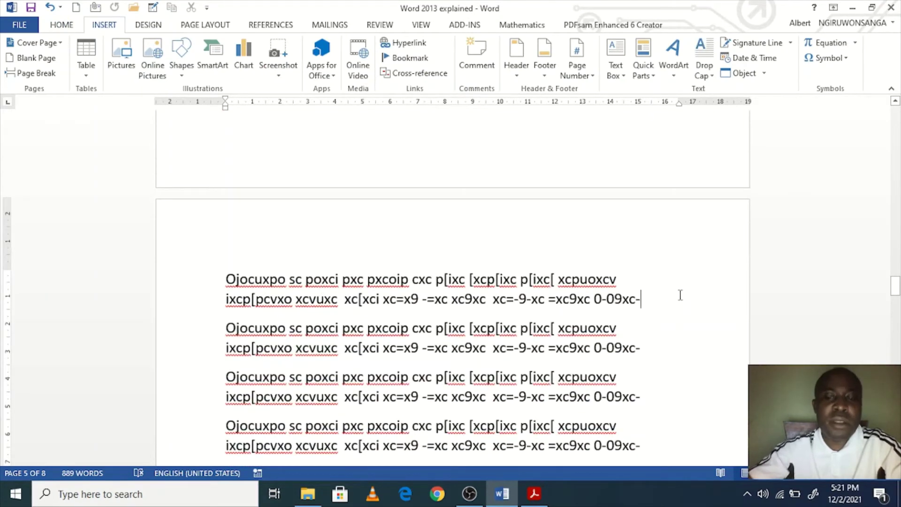
key(Return)
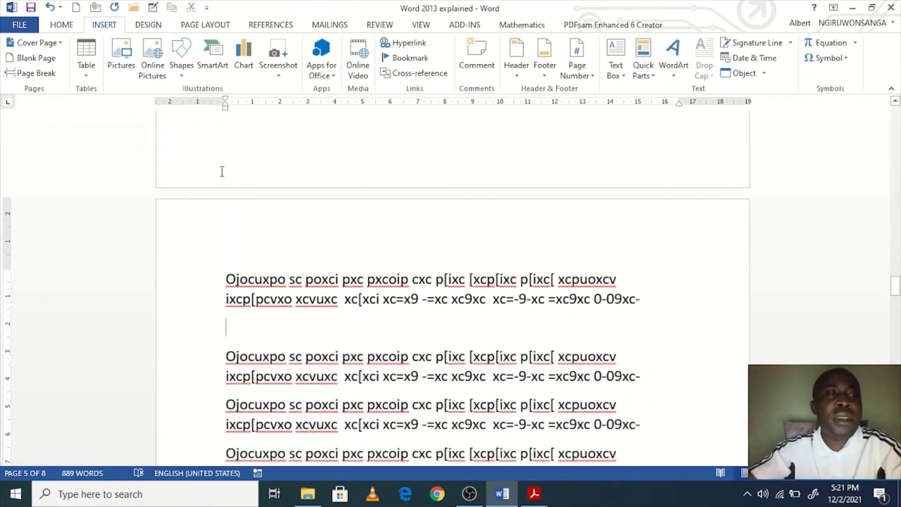
click(86, 78)
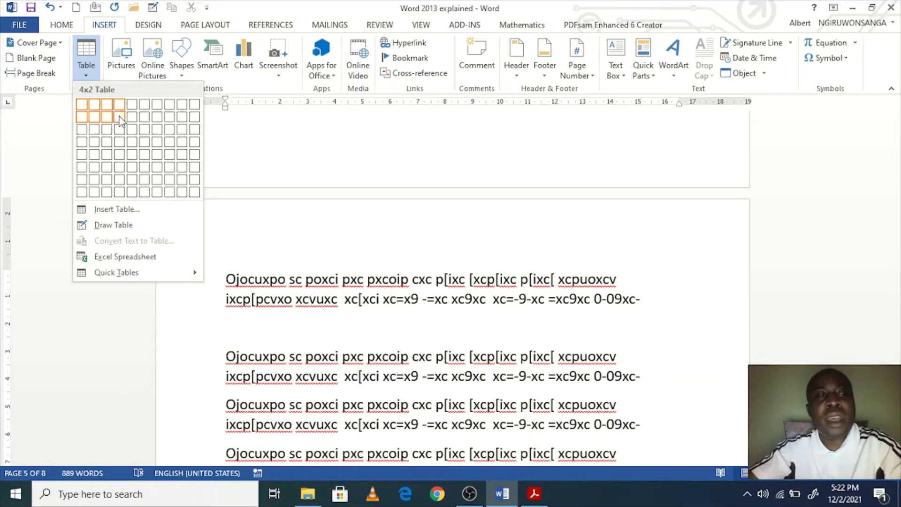
Step: Insert a 4x2 table with headings 'iohihfdpf', 'pojdopsd', '[IC[DF' and 'P[C[SF'
click(120, 119)
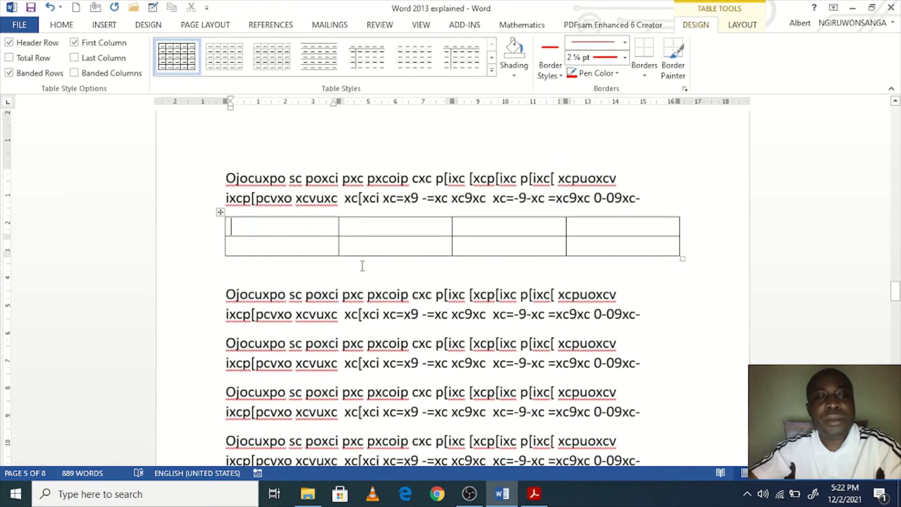
text(iohihfdpf)
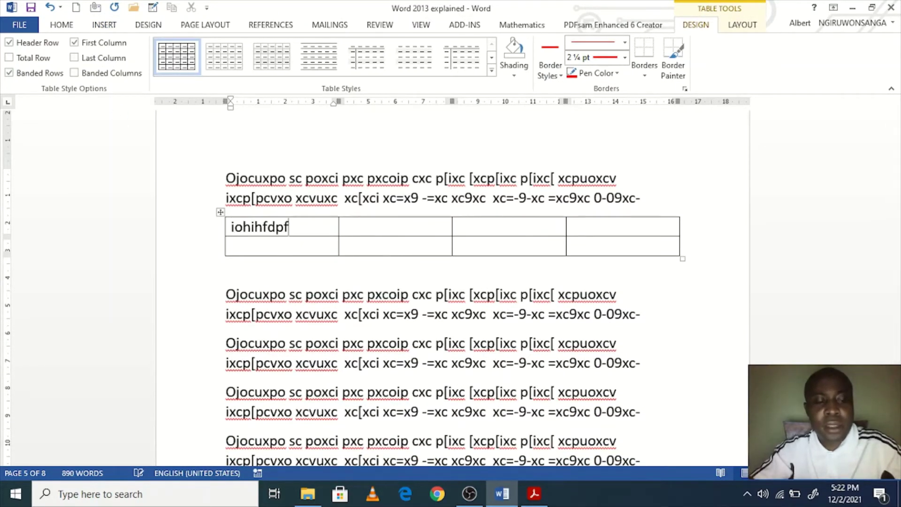
key(Tab)
text(pojdopsd)
key(Tab)
text([IC[DF)
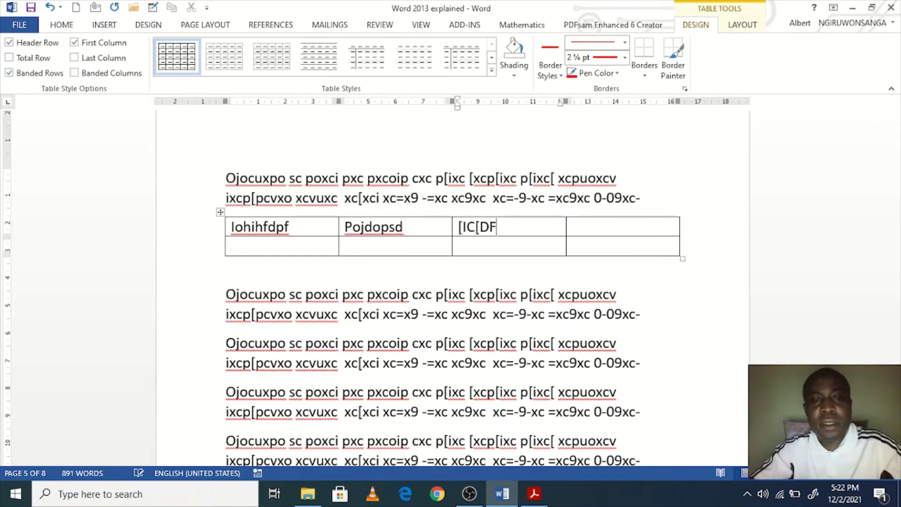
key(Tab)
text(P[C[SF)
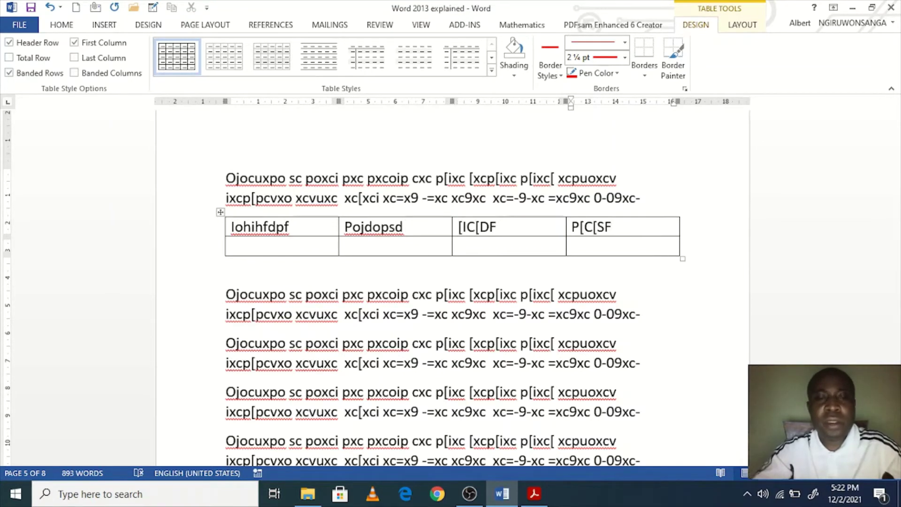
Step: Make the header row bold, 22-point, and red, with a green highlight
drag(631, 230, 233, 224)
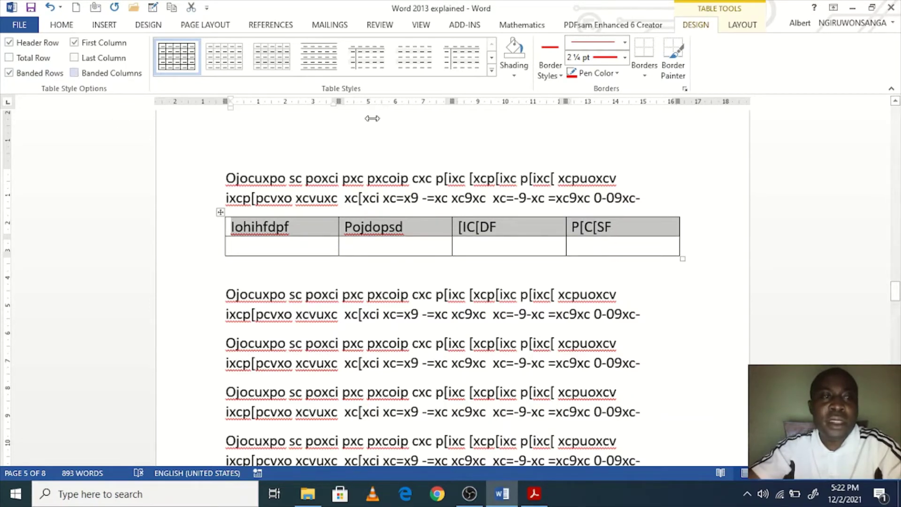
click(62, 24)
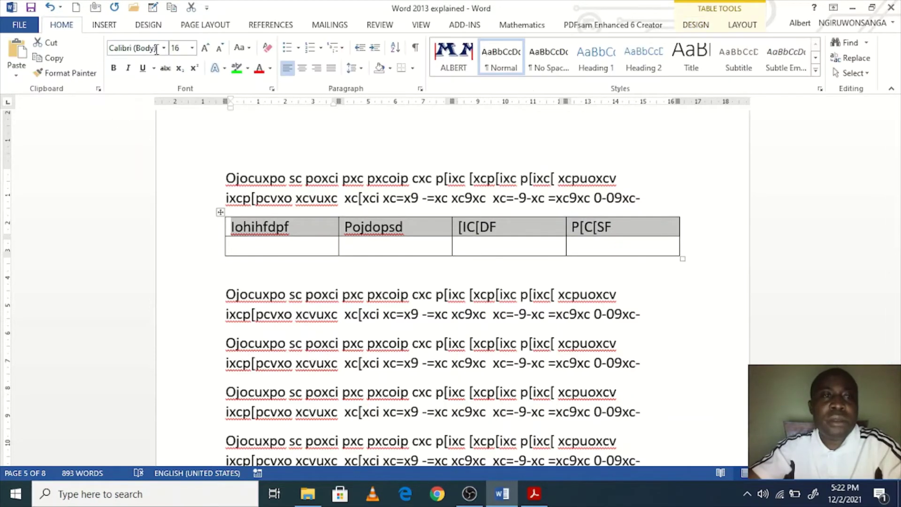
click(114, 69)
click(205, 47)
click(205, 47)
click(205, 47)
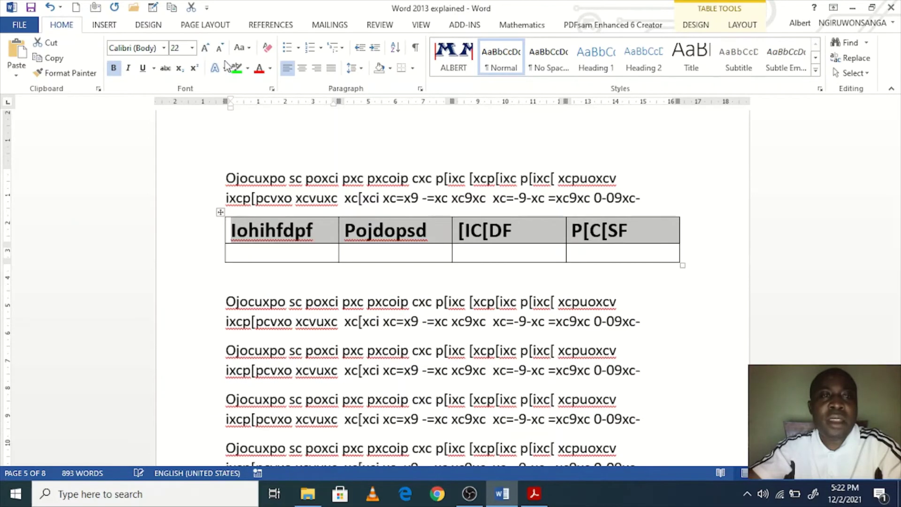
click(259, 68)
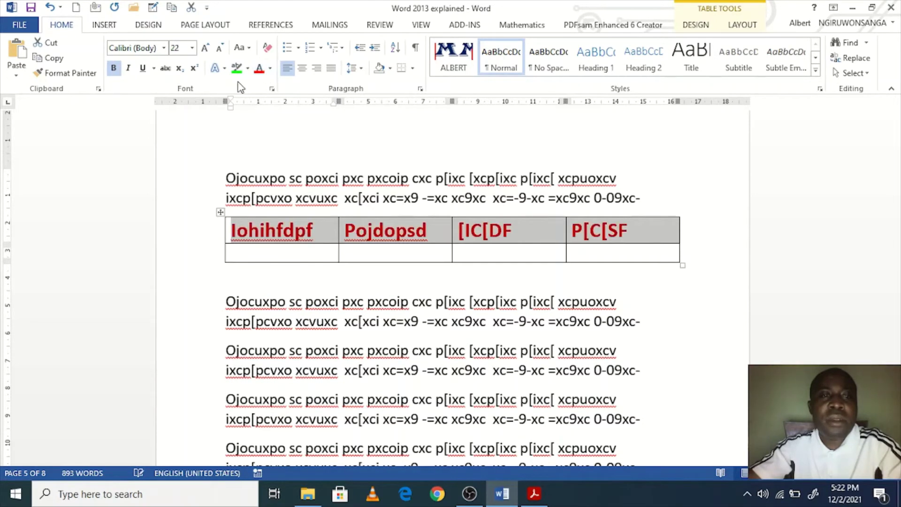
click(236, 69)
click(302, 193)
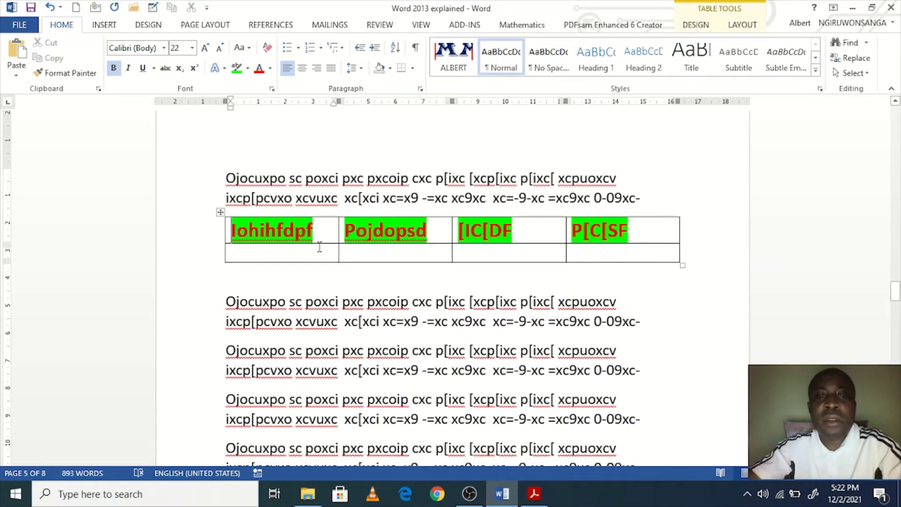
Step: Remove the green text highlight from the header row
click(301, 258)
click(321, 231)
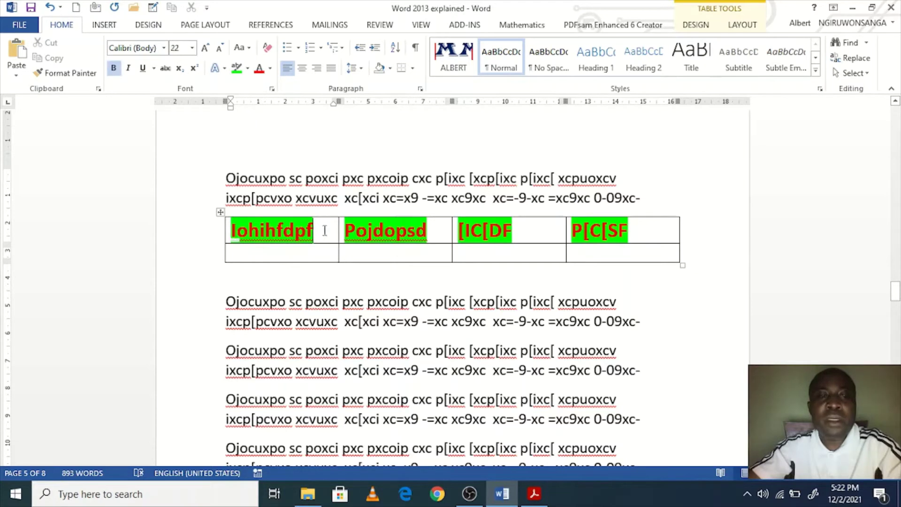
click(504, 229)
drag(645, 232, 250, 225)
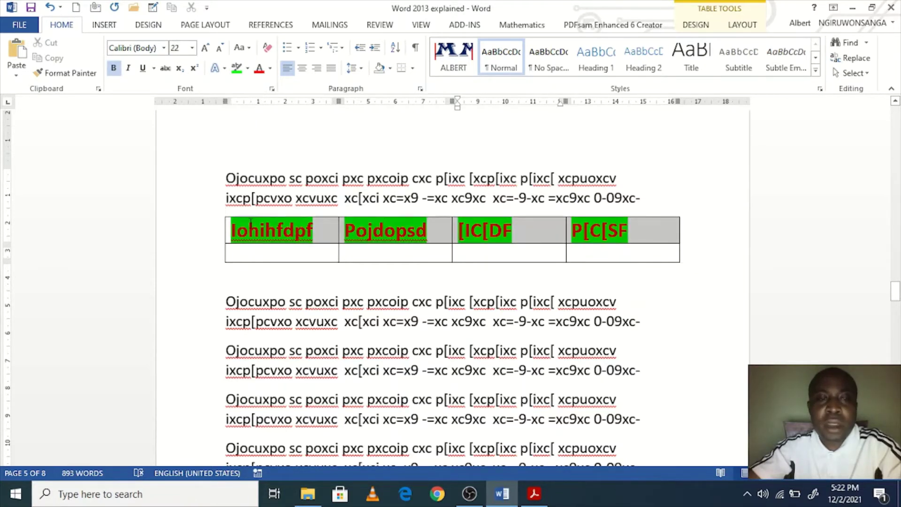
click(247, 68)
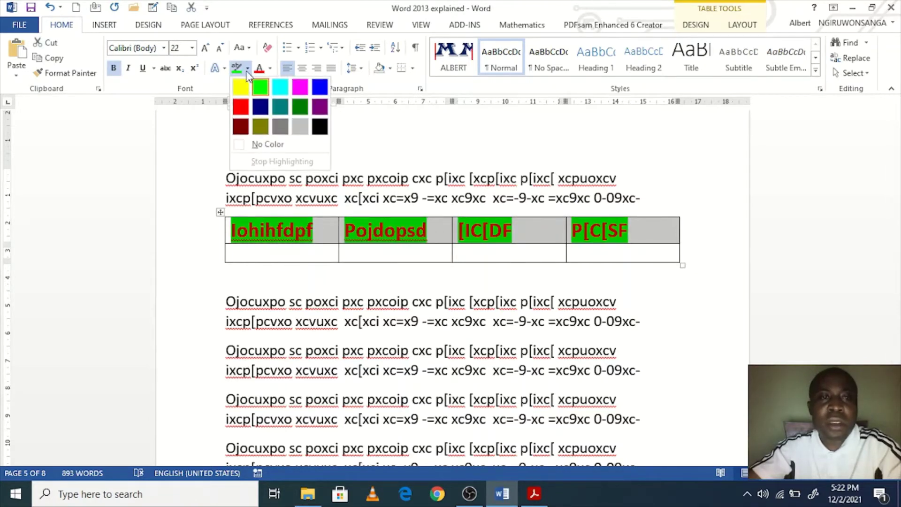
click(261, 143)
click(277, 139)
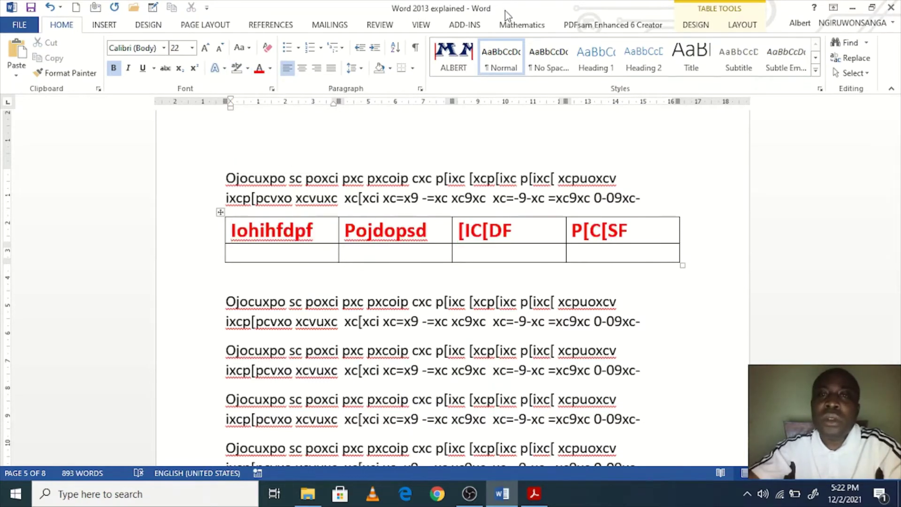
Step: Look over the Table Tools Design and Layout options and select the header row
click(696, 26)
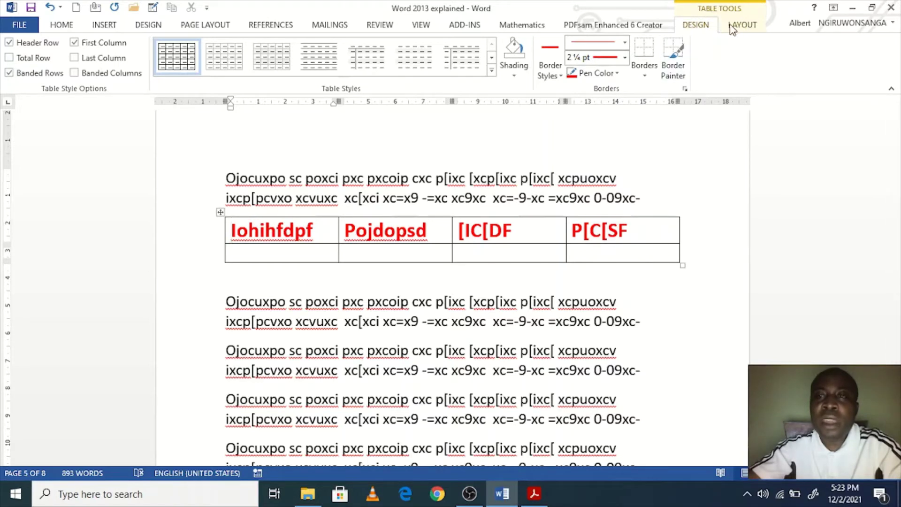
click(751, 24)
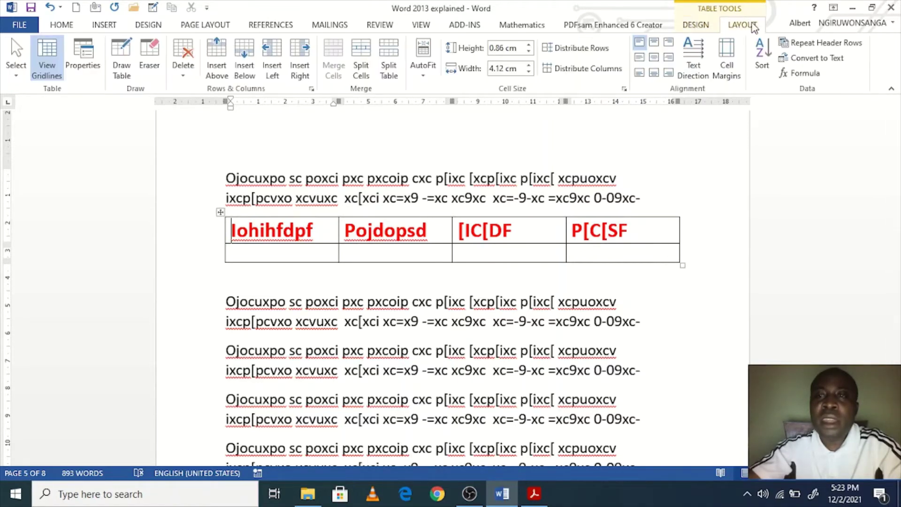
click(694, 26)
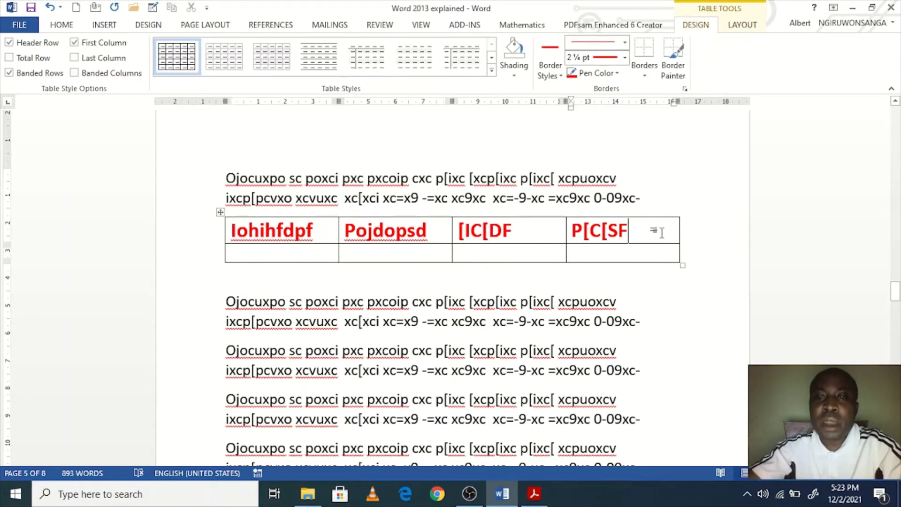
drag(661, 232, 239, 230)
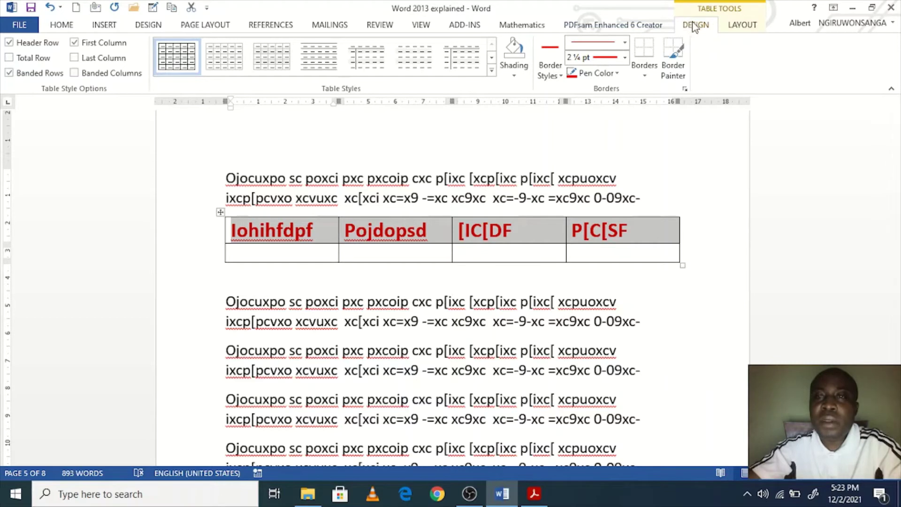
Step: Apply green cell shading to the four header cells
click(514, 76)
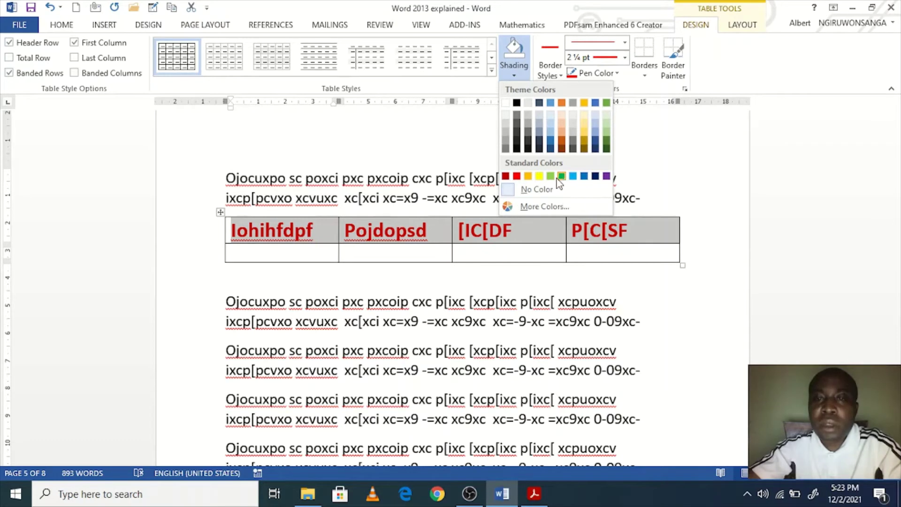
click(550, 177)
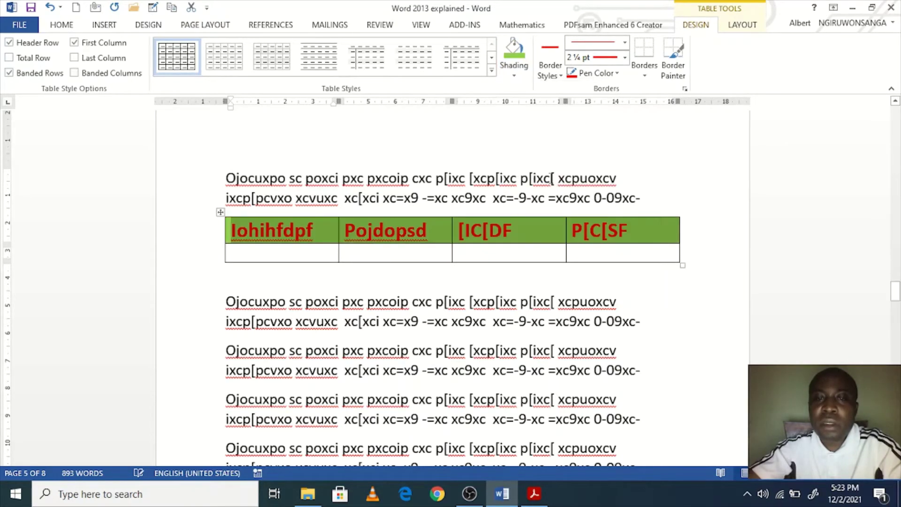
click(522, 227)
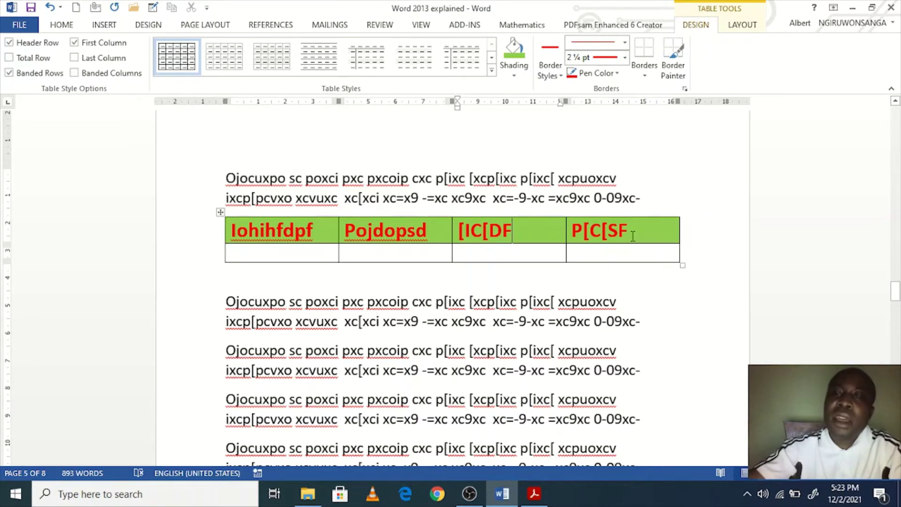
Step: Enter Slhdohisd, Poupoupsdf, Pojo[jfdf and [if[fc into the four second-row cells, then select the first two header cells
click(272, 252)
text(slhdohisd)
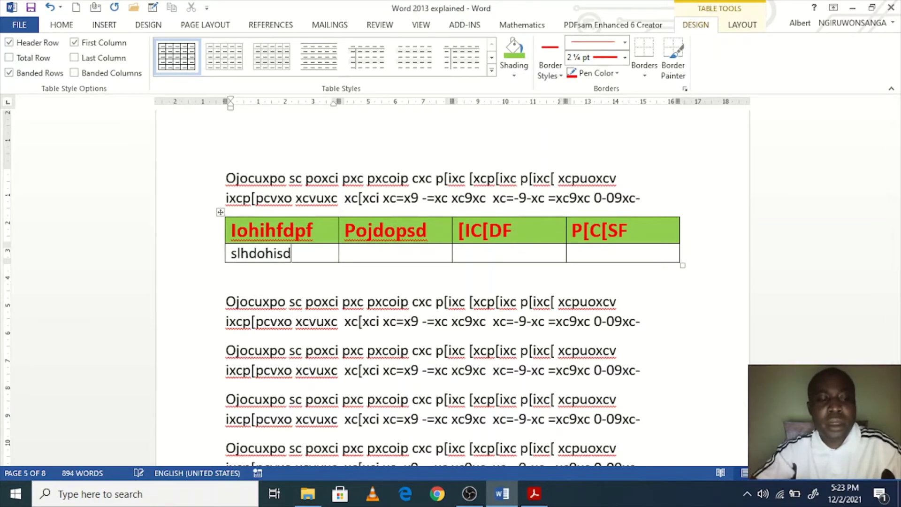
key(Tab)
text(poupoupsdf)
key(Tab)
text(pojo[jfdf)
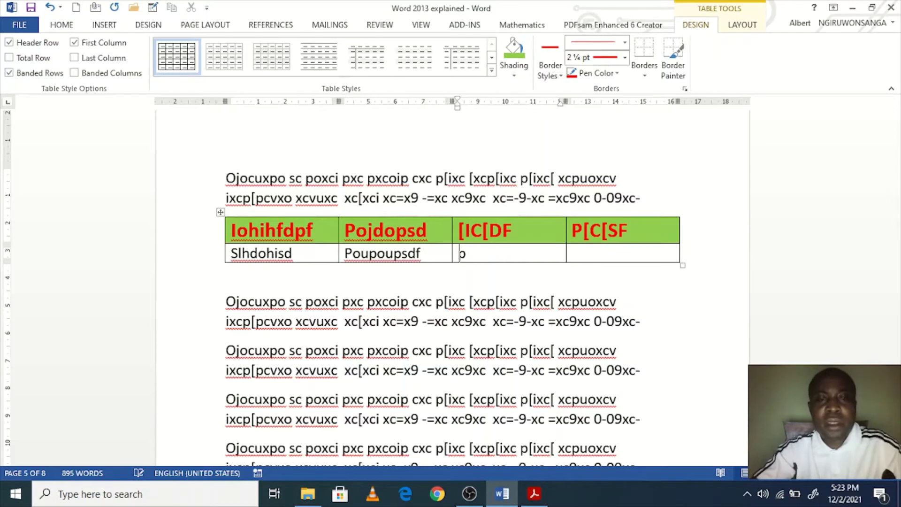
key(Tab)
text([if[fc)
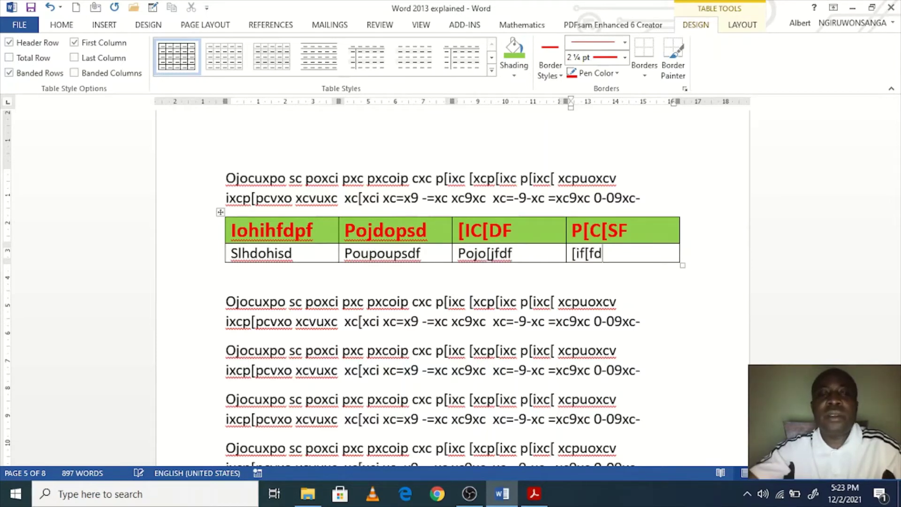
click(427, 254)
drag(432, 230, 310, 230)
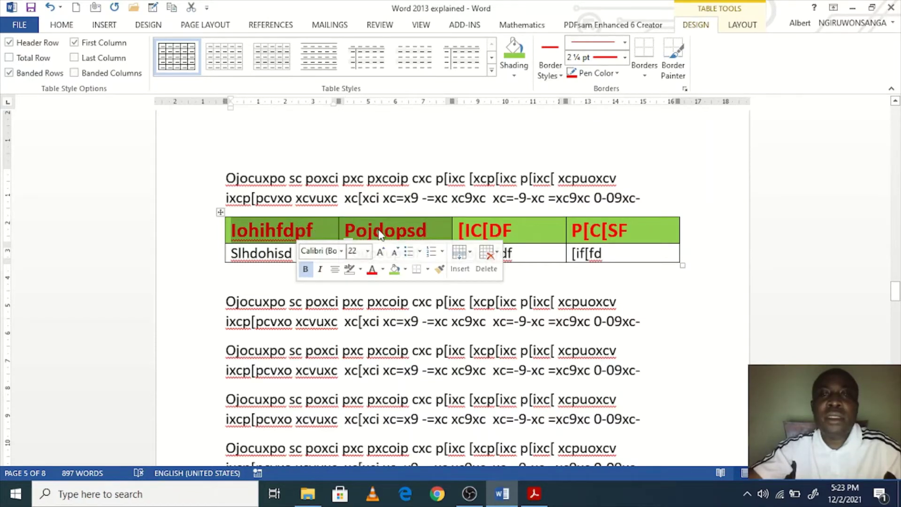
Step: Merge the first two green header cells into a single cell
click(745, 26)
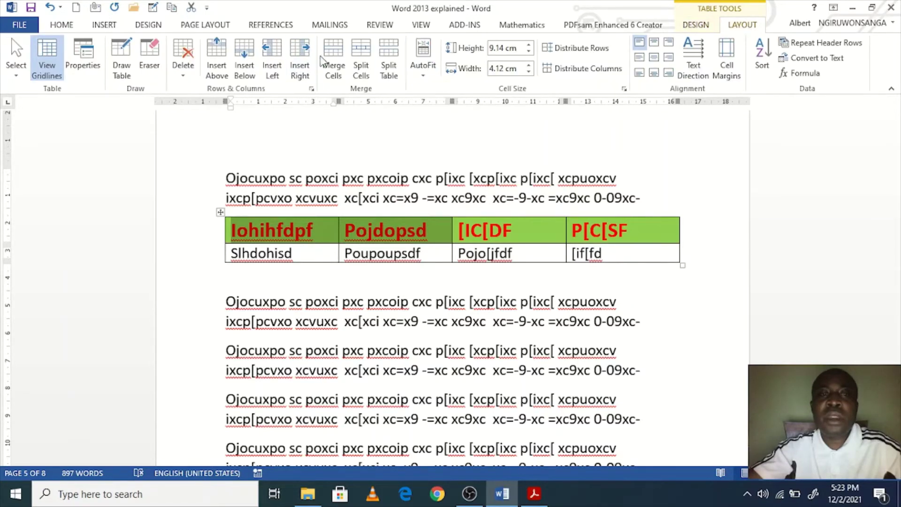
click(333, 60)
click(340, 232)
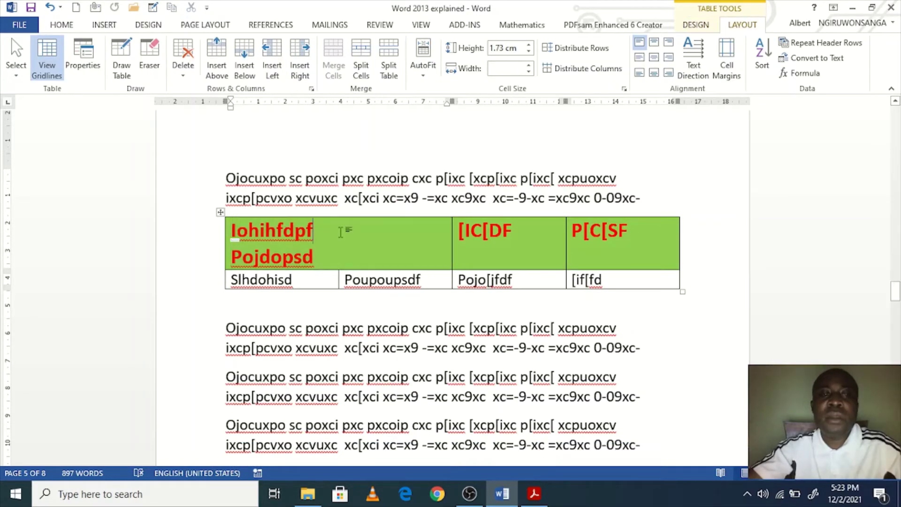
Step: Add ' &' after Iohihfdpf and join Pojdopsd onto the same line
text(&)
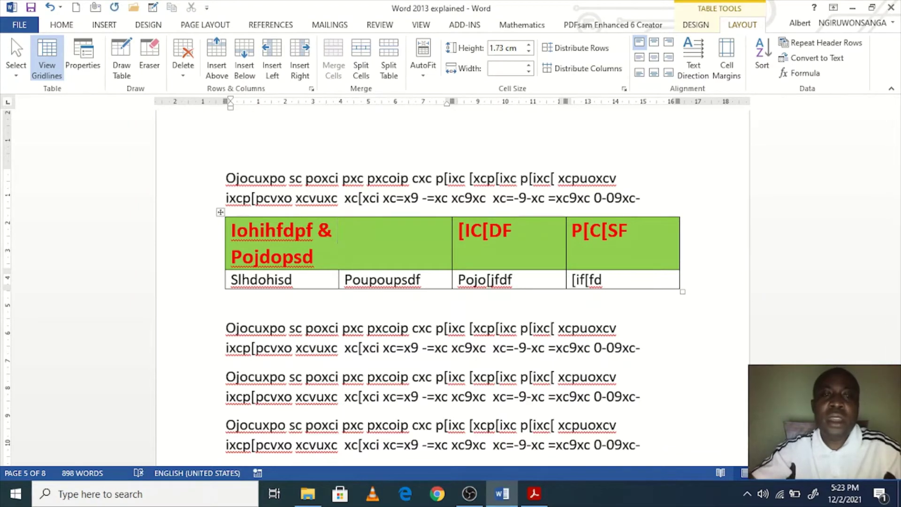
key(Delete)
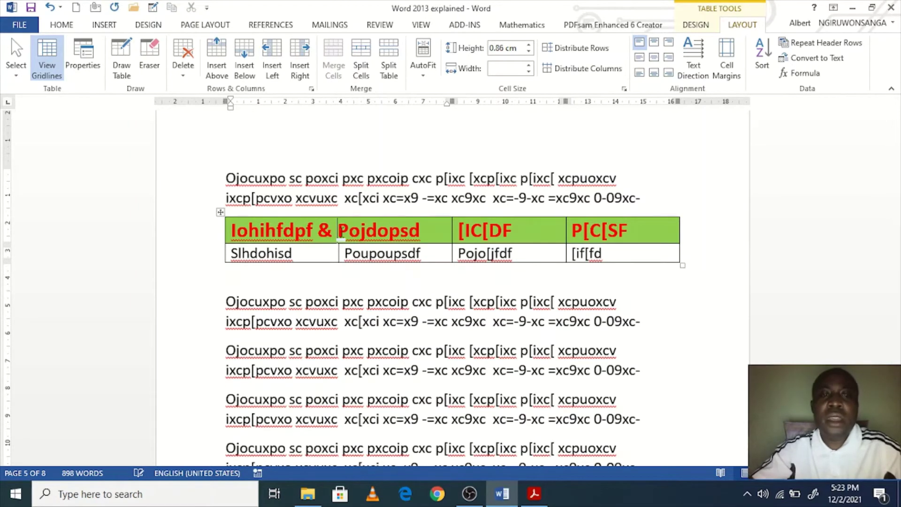
drag(420, 229, 231, 231)
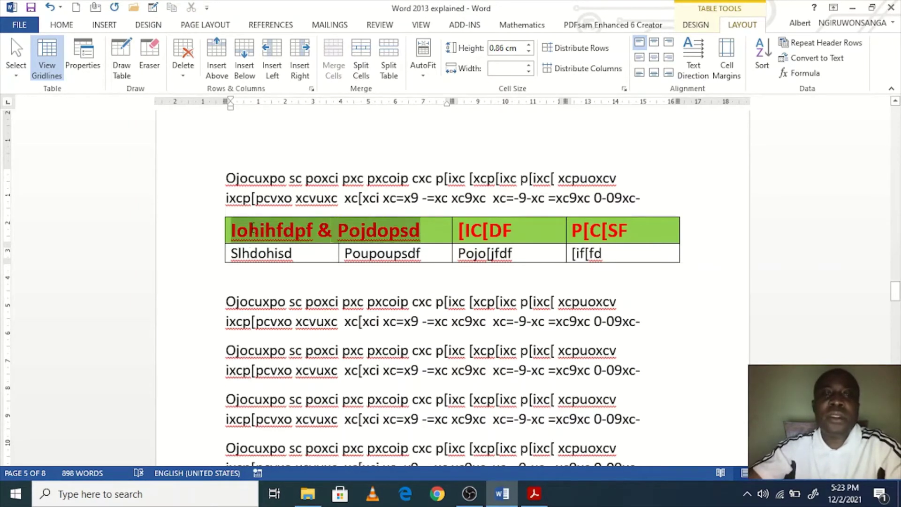
click(424, 233)
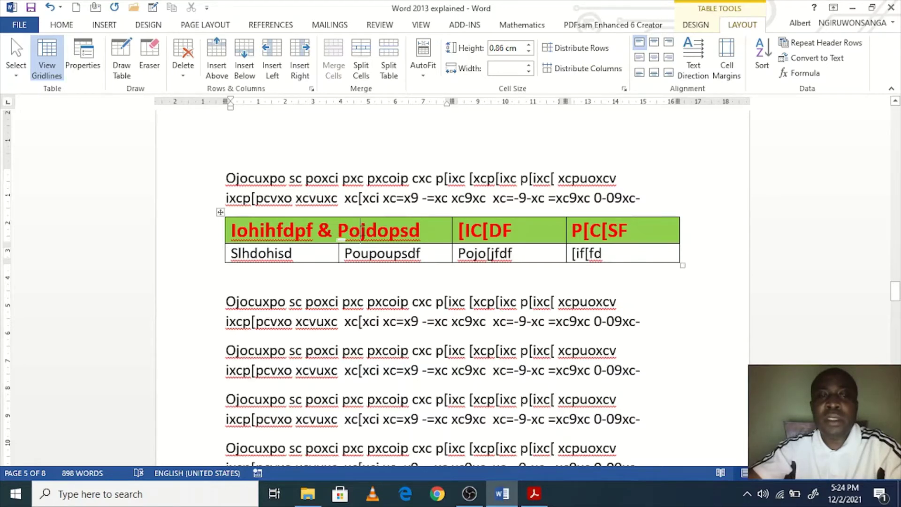
key(shift+F10)
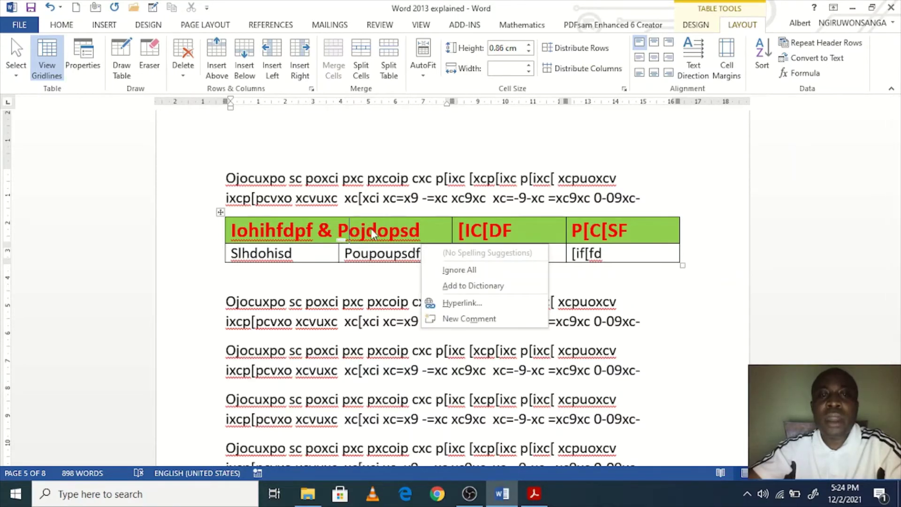
Step: Ignore All for the spelling flag on Pojdopsd
click(360, 232)
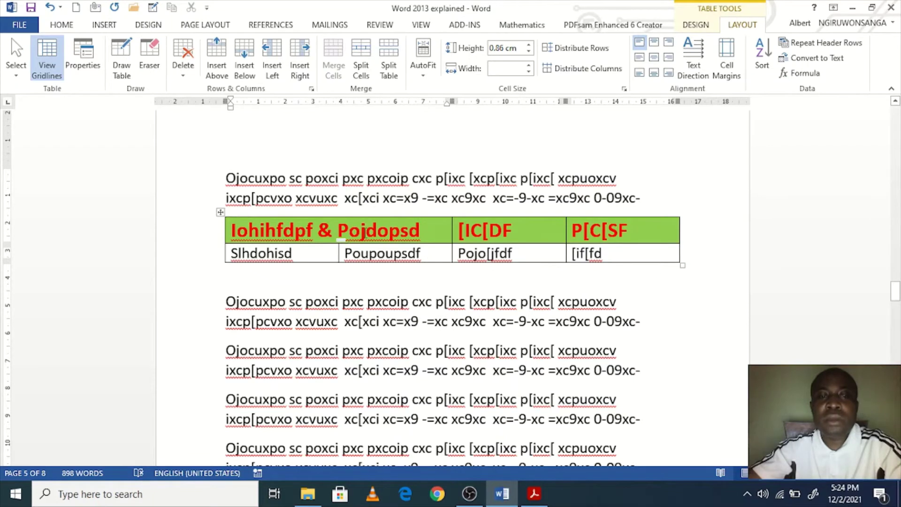
right_click(365, 232)
click(452, 273)
Step: Split the merged header cell into 2 columns and 1 row
right_click(345, 235)
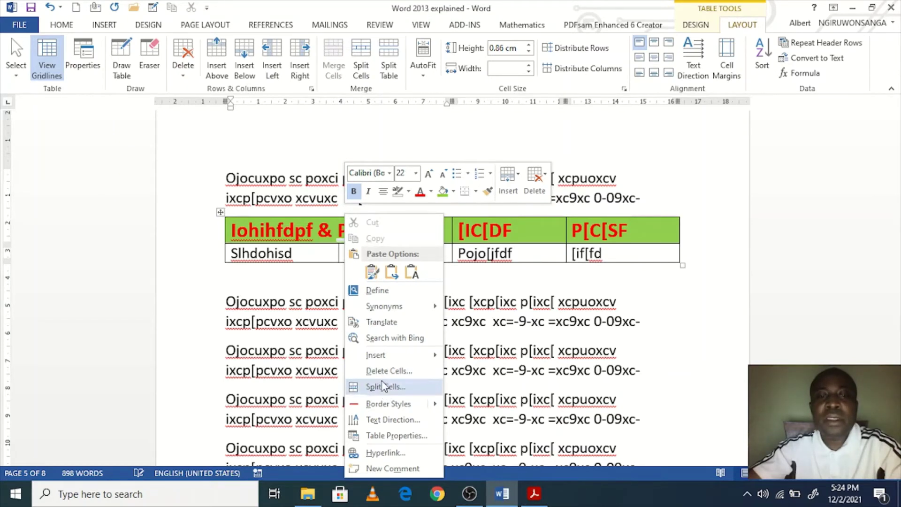
click(383, 386)
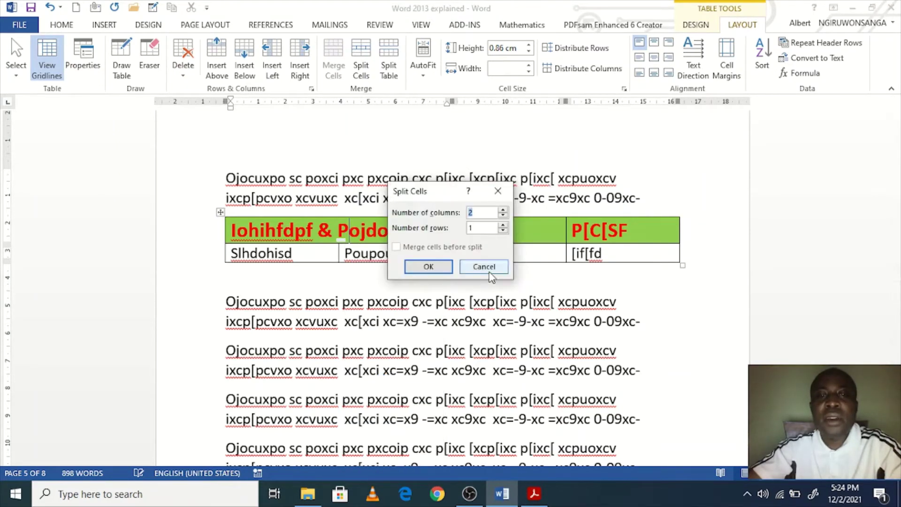
click(483, 265)
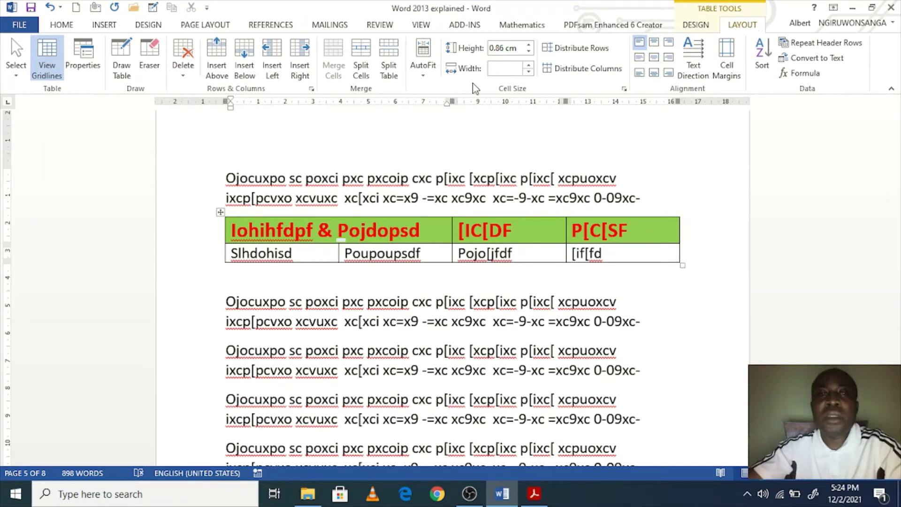
click(370, 81)
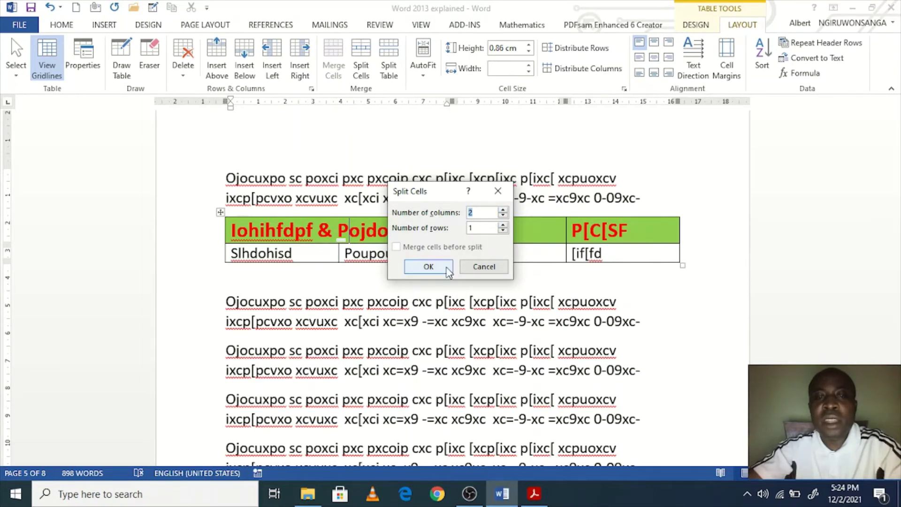
click(428, 266)
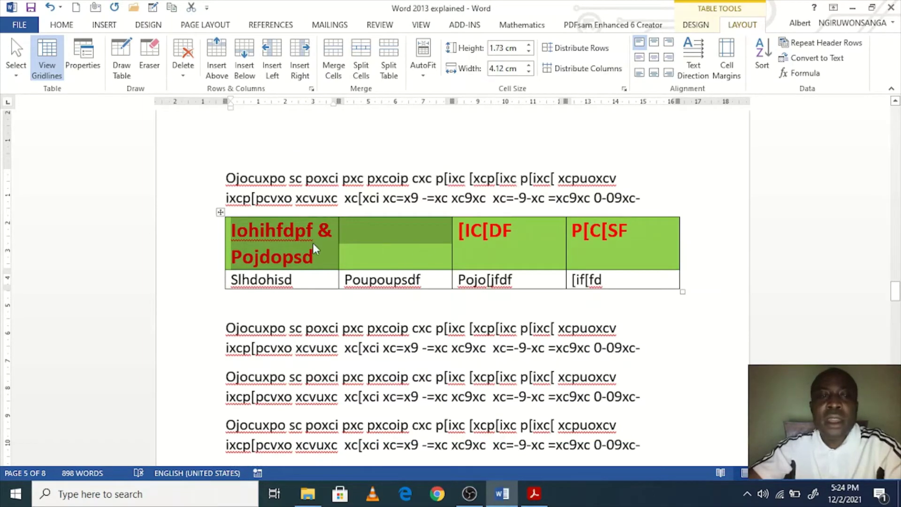
drag(315, 261, 229, 257)
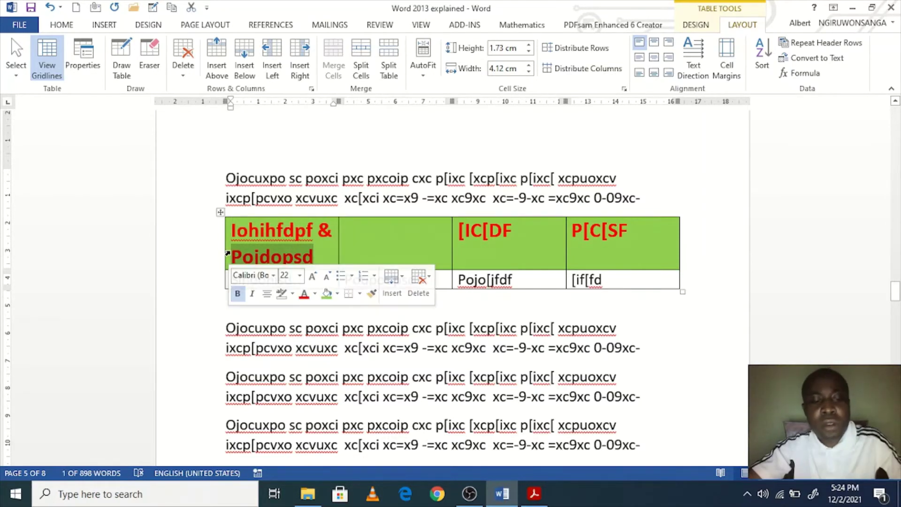
Step: Cut Pojdopsd from the first header cell and paste it into the empty second header cell
key(ctrl+x)
click(394, 230)
key(ctrl+v)
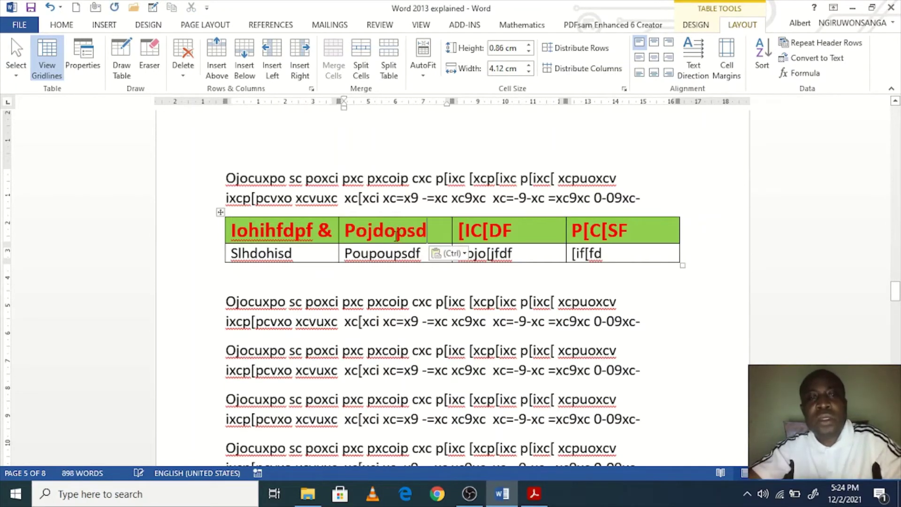
drag(298, 228, 399, 239)
click(594, 253)
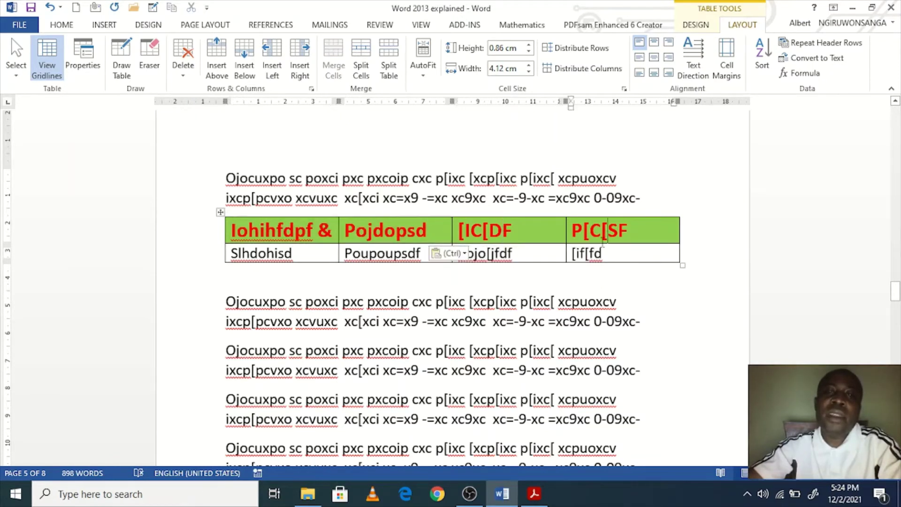
click(375, 253)
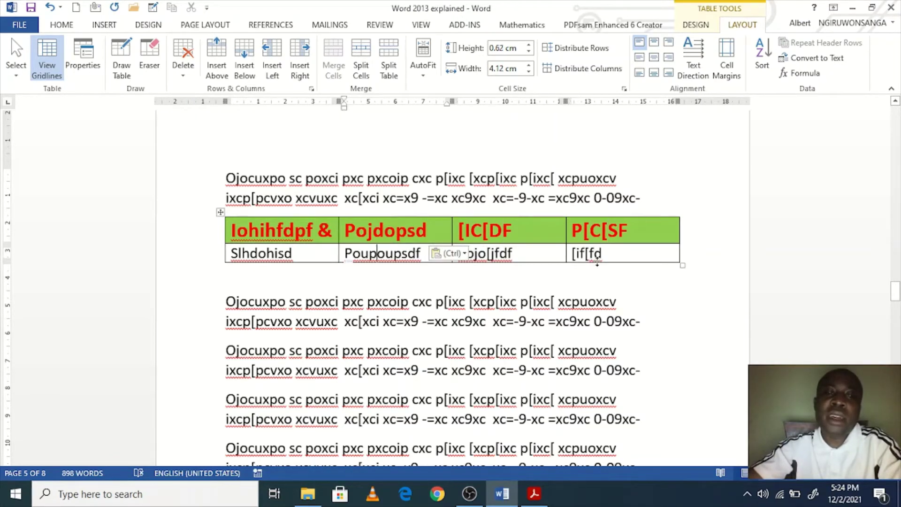
drag(522, 262, 227, 277)
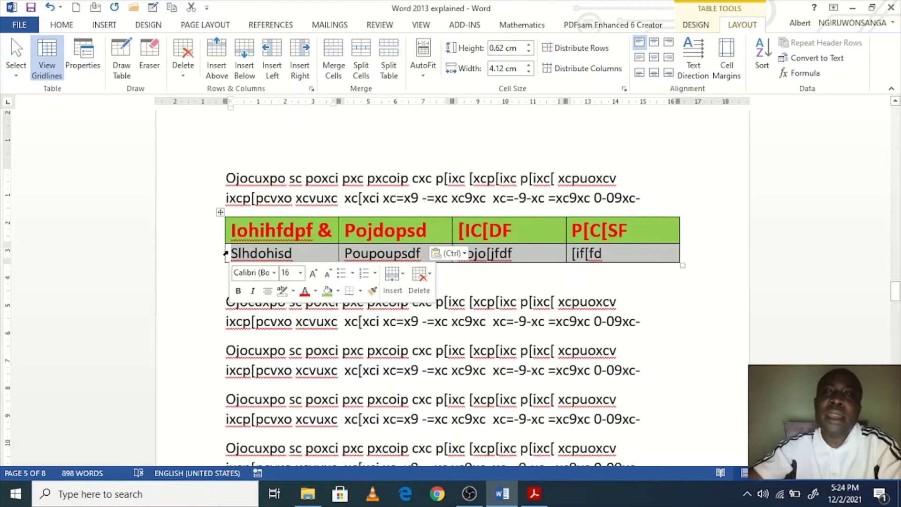
click(593, 253)
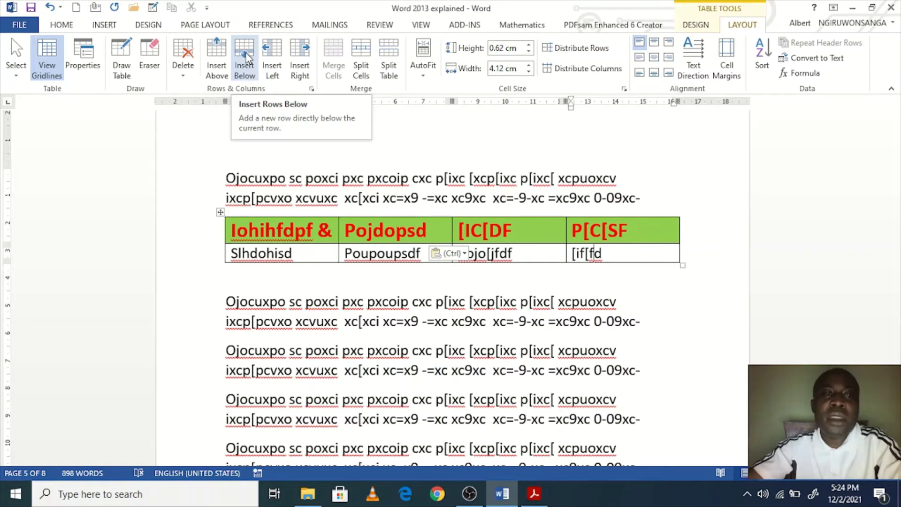
Step: Insert one empty row above and one empty row below the Slhdohisd row
click(317, 254)
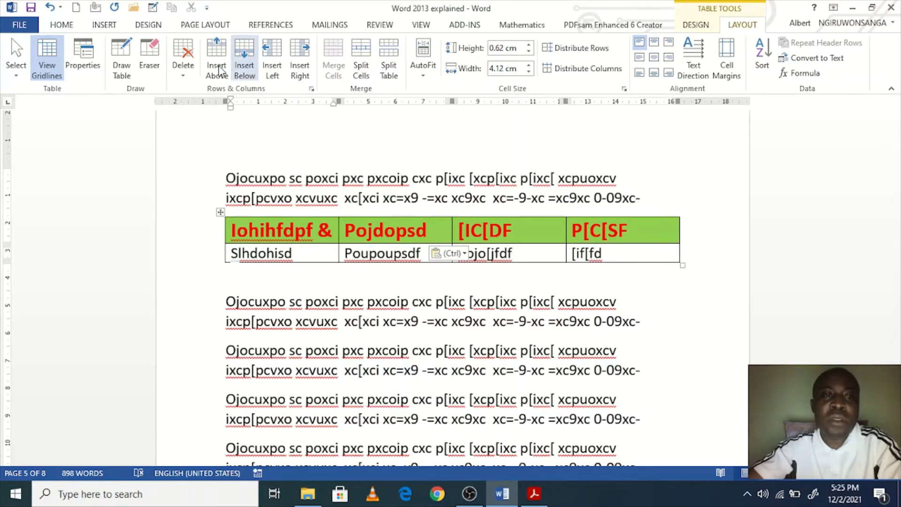
click(216, 55)
click(306, 276)
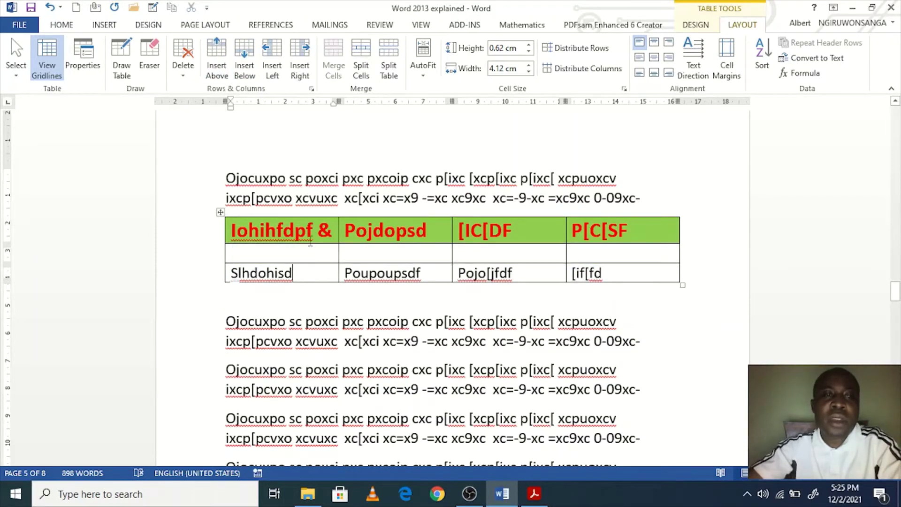
click(244, 56)
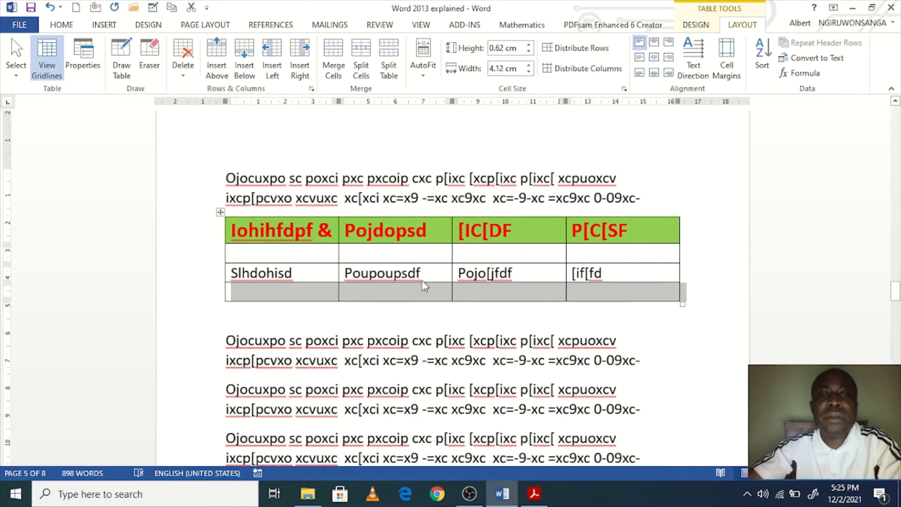
drag(468, 230, 503, 288)
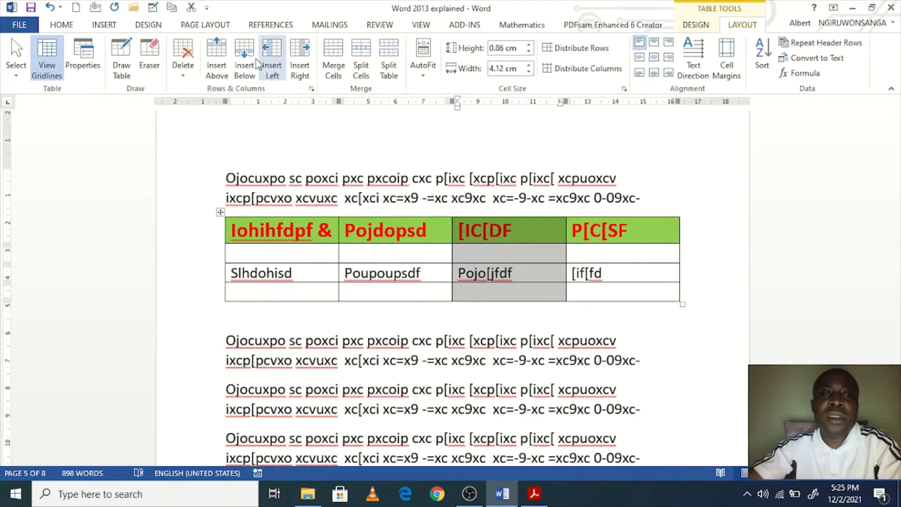
Step: Insert two empty columns to the right of the [IC[DF column, giving six columns
click(296, 62)
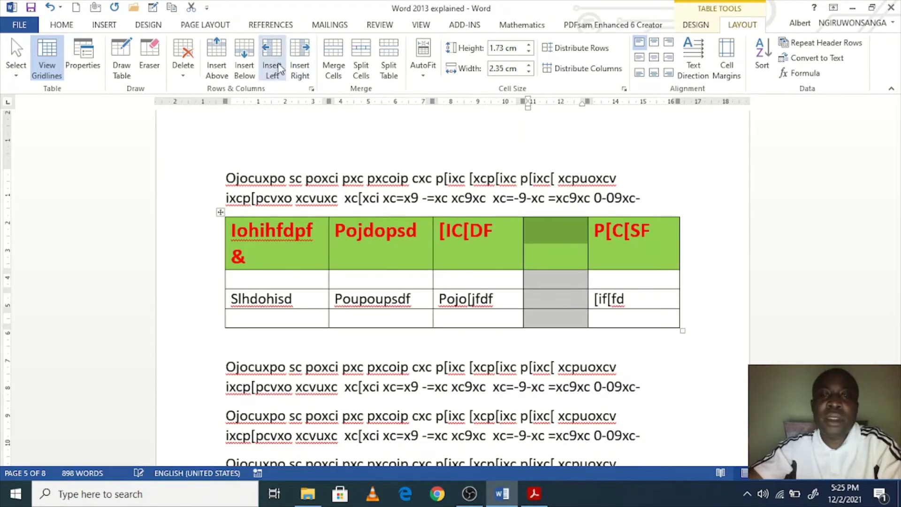
click(274, 63)
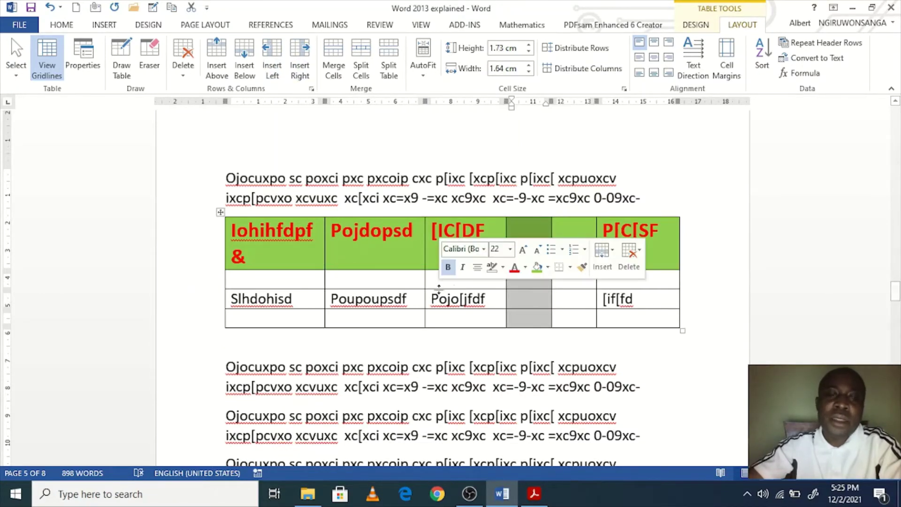
click(462, 319)
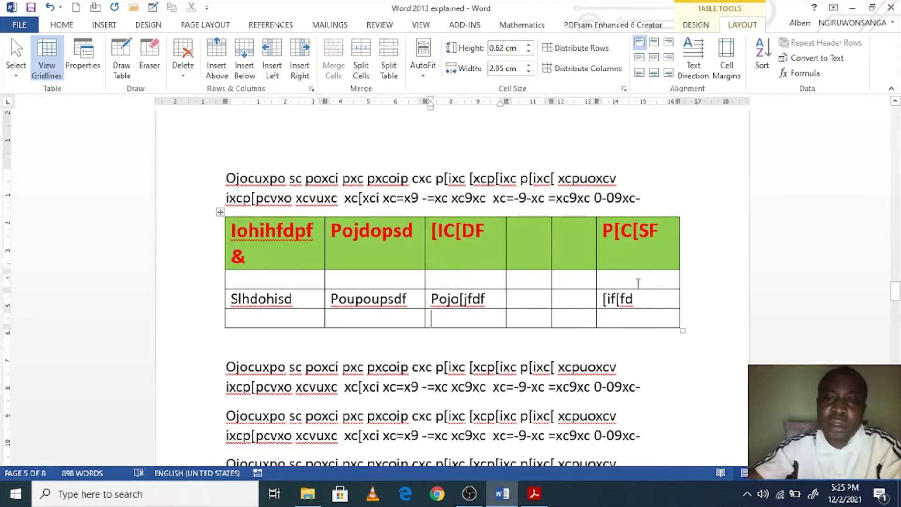
drag(564, 281, 531, 280)
click(452, 300)
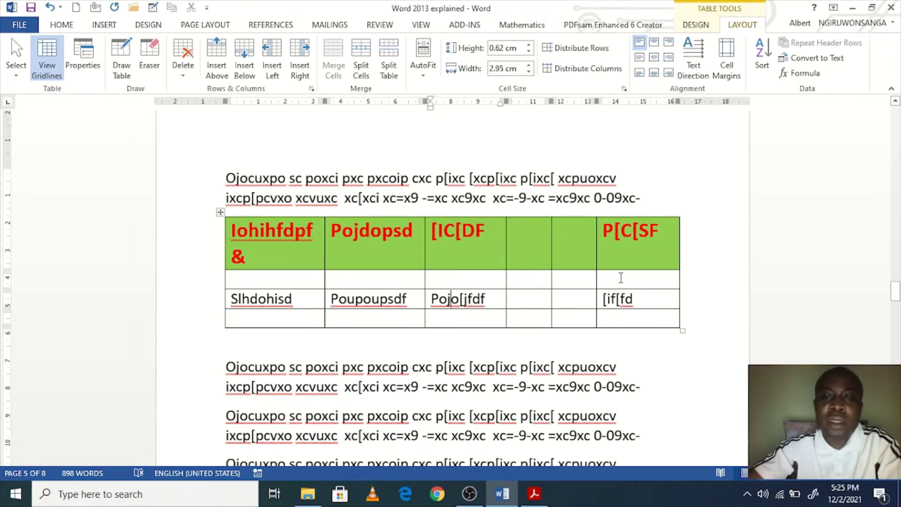
drag(621, 277, 360, 287)
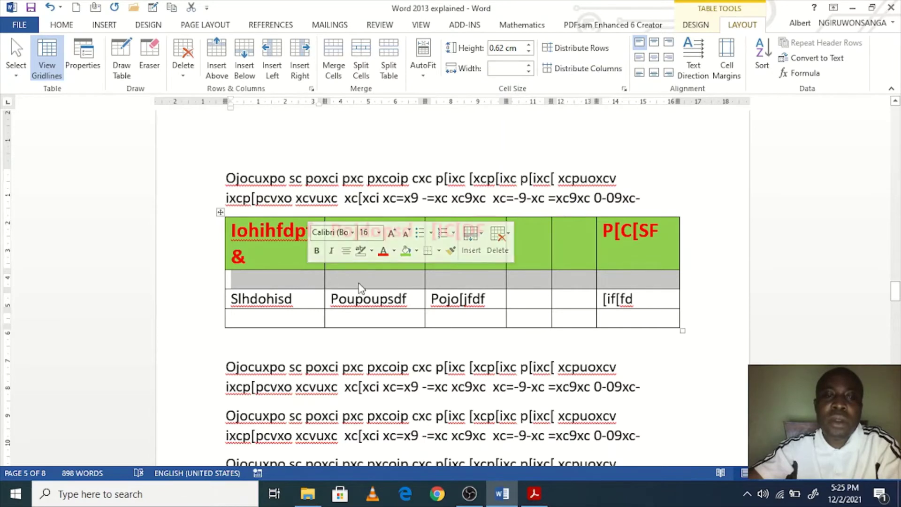
click(364, 280)
click(468, 280)
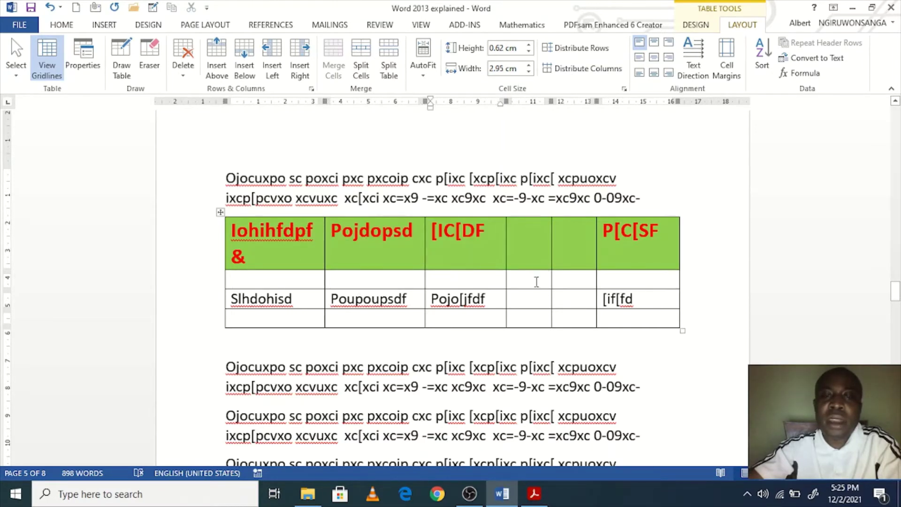
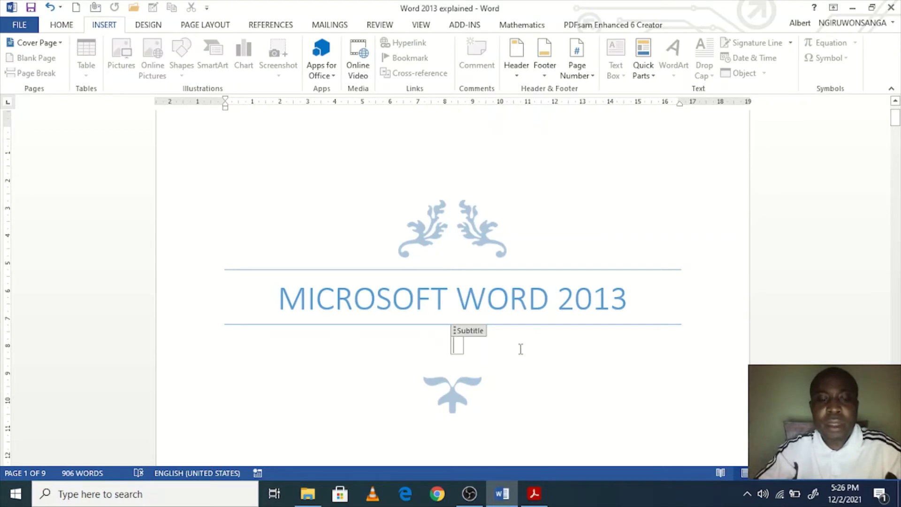
Step: Type the cover subtitle 'Basic skills', make it bold and adjust its font size
text(Basic)
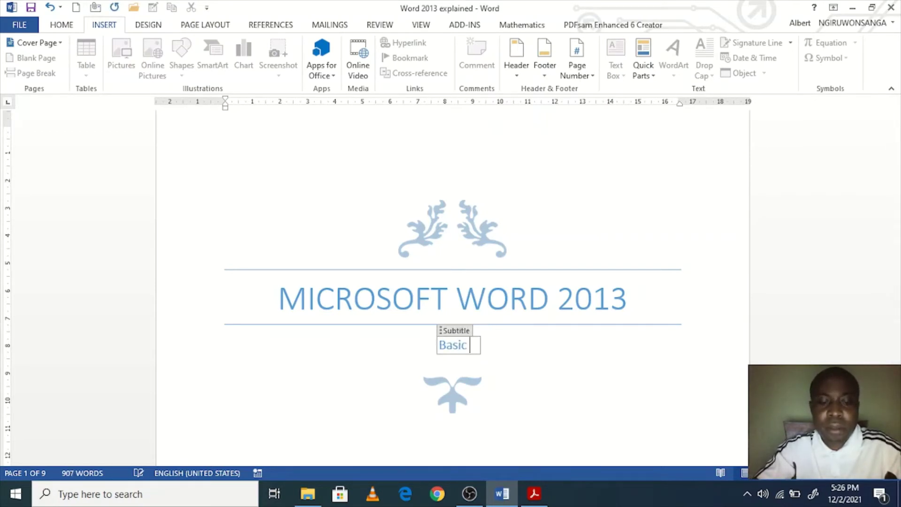
text( skills)
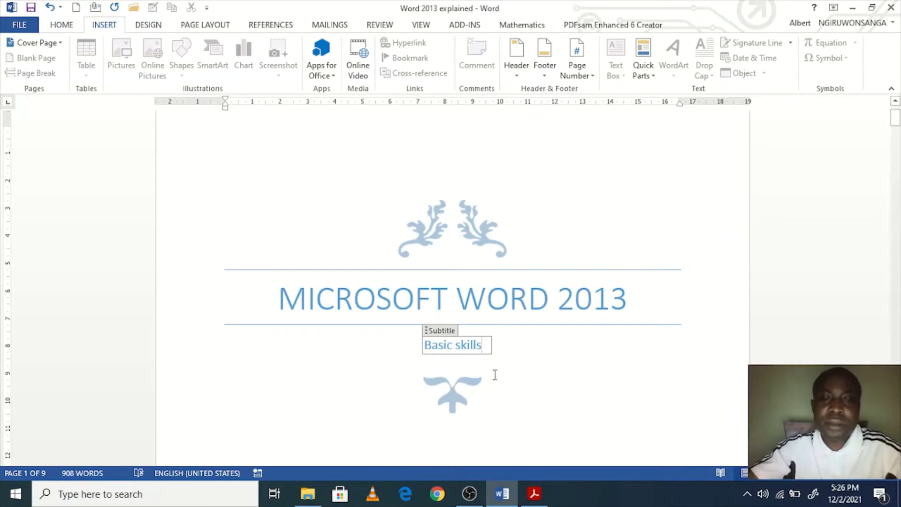
drag(481, 345, 423, 346)
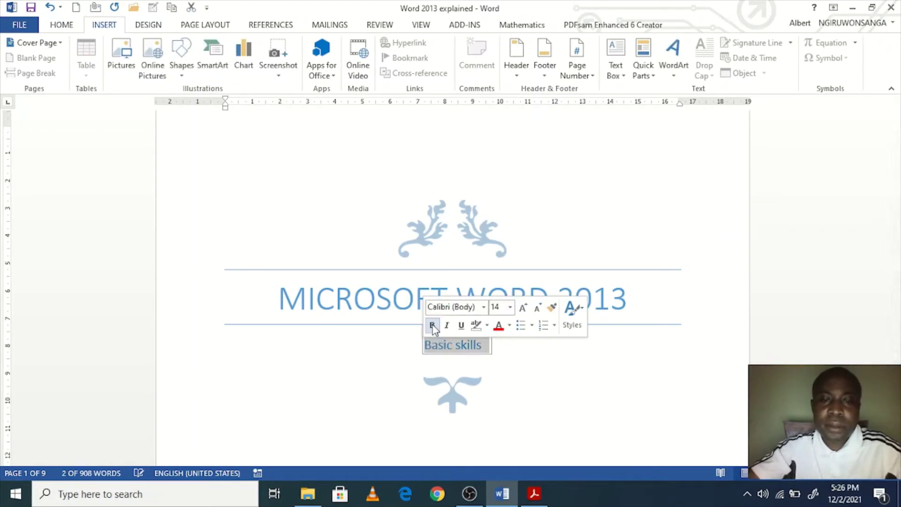
click(432, 324)
click(522, 309)
click(522, 308)
click(522, 308)
click(522, 308)
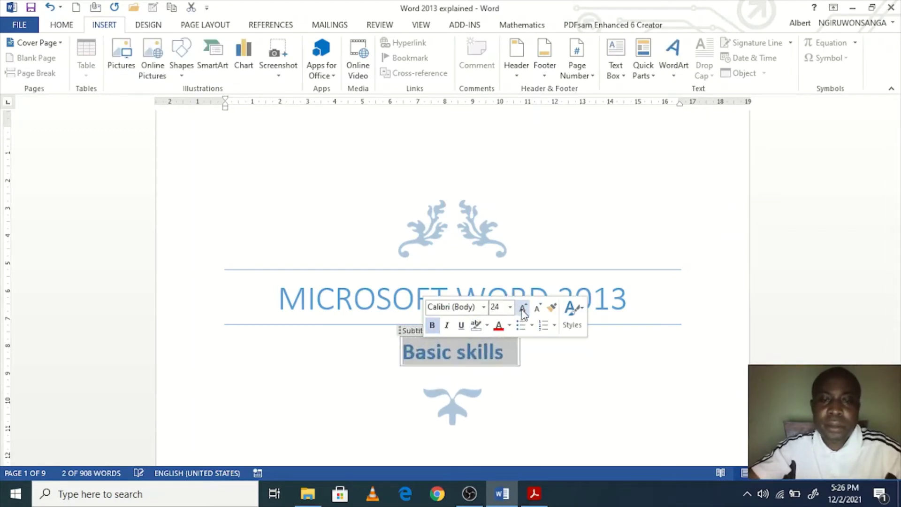
click(523, 308)
click(522, 308)
click(522, 308)
click(522, 309)
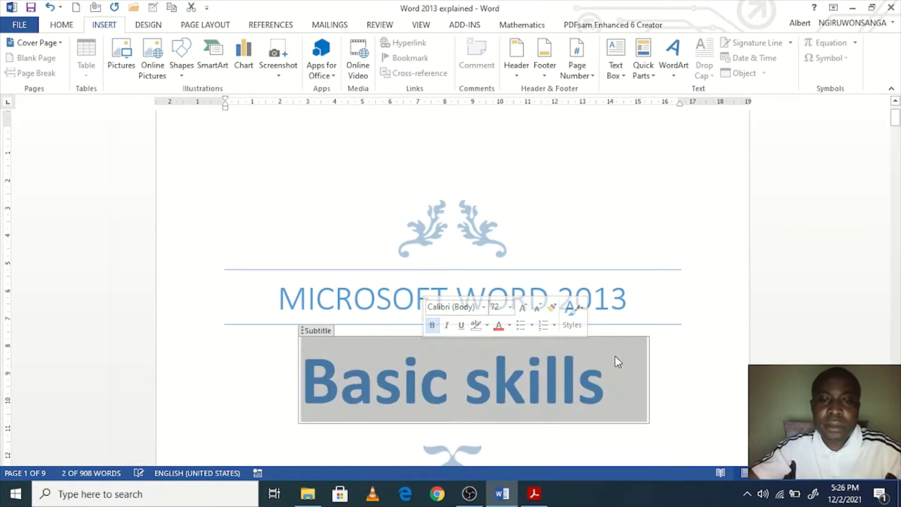
click(538, 309)
click(538, 308)
click(537, 308)
Step: Fill the cover page date with today's date, December 2, 2021
scroll(563, 365, down, 10)
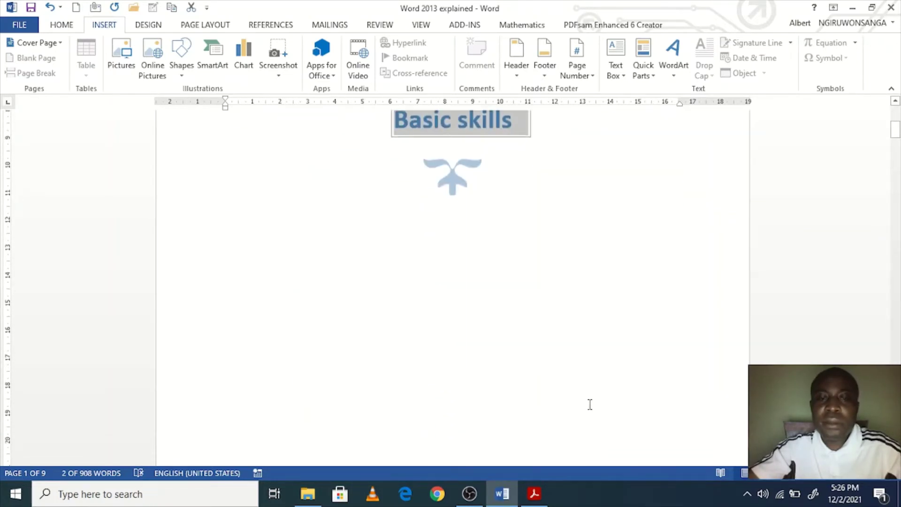
click(462, 249)
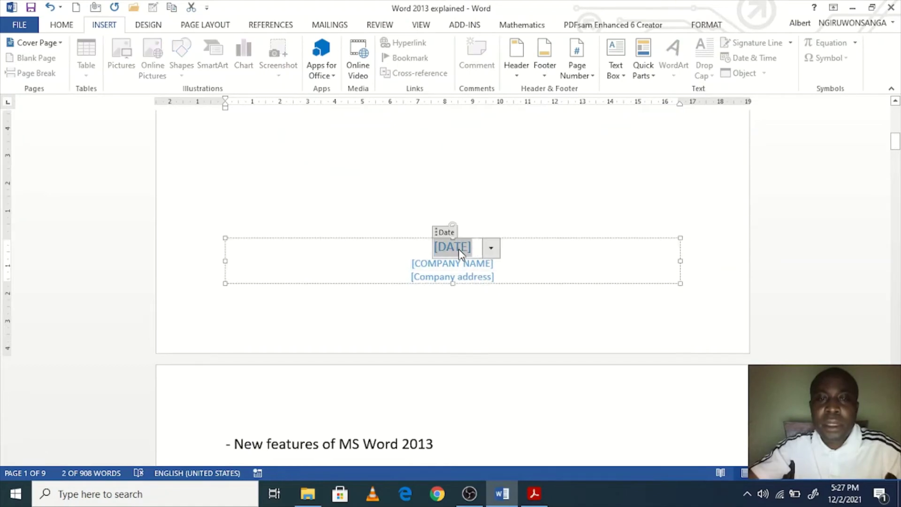
click(491, 247)
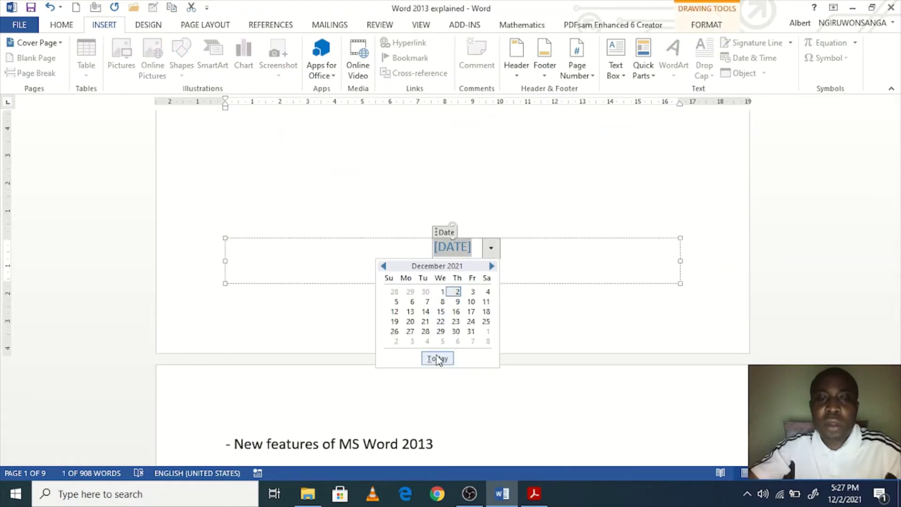
click(383, 265)
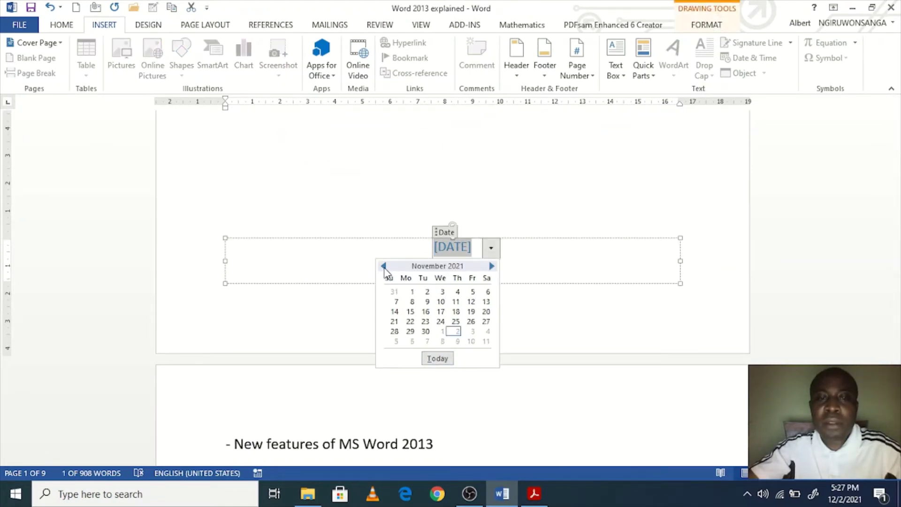
click(383, 266)
click(492, 266)
click(492, 266)
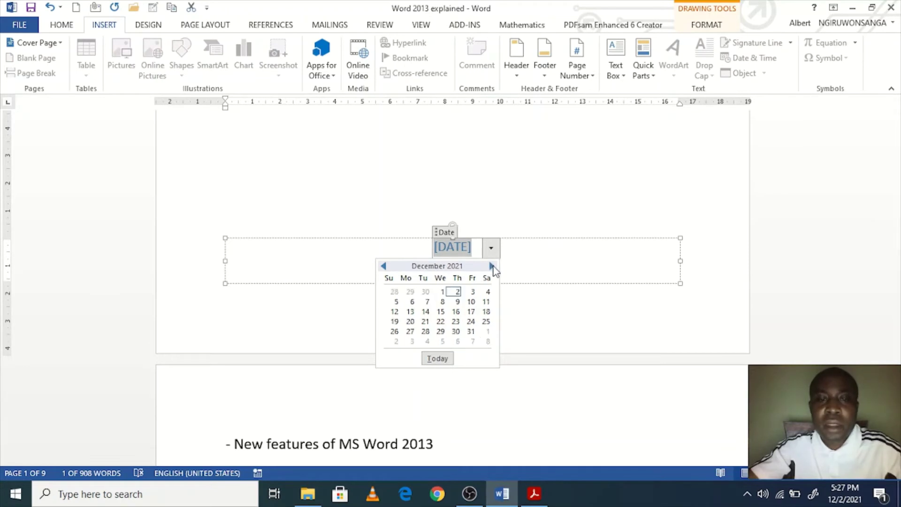
click(434, 358)
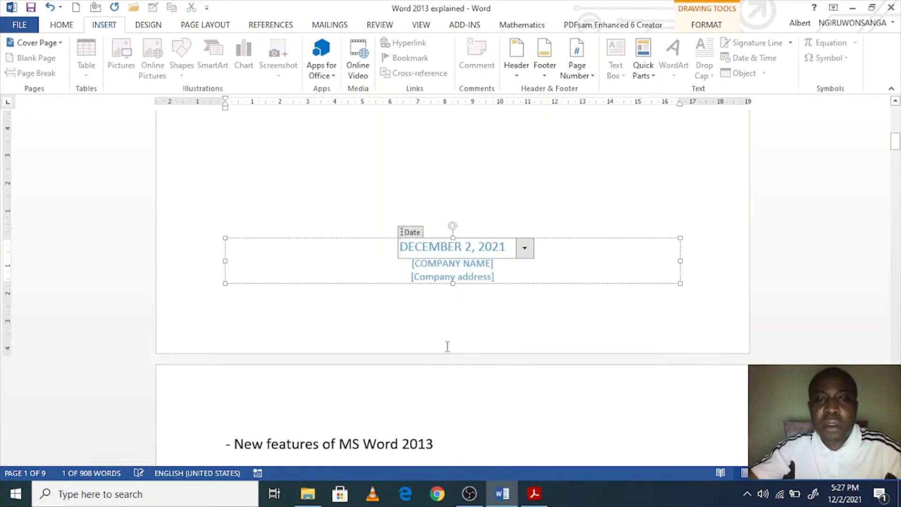
Step: Enter UNIVERSITY OF RWANDA as the company name, bold at 16 pt
click(478, 265)
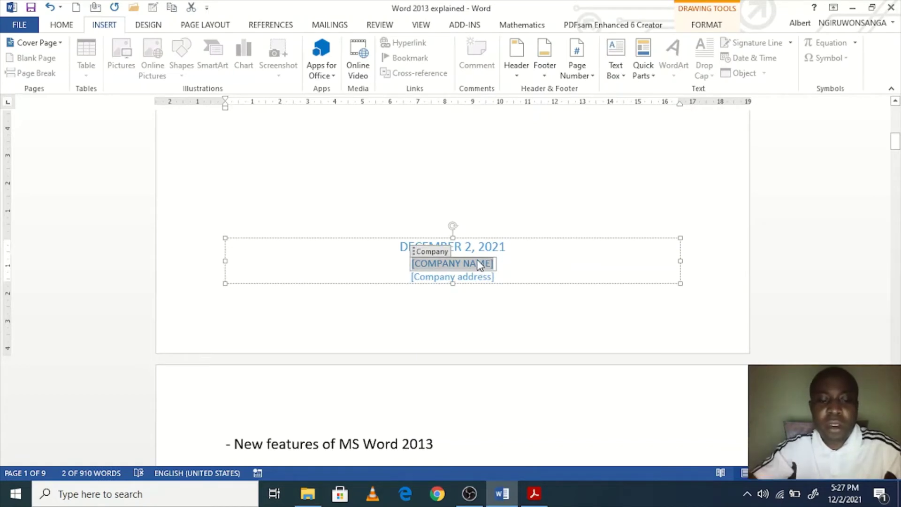
text(UNIVERS)
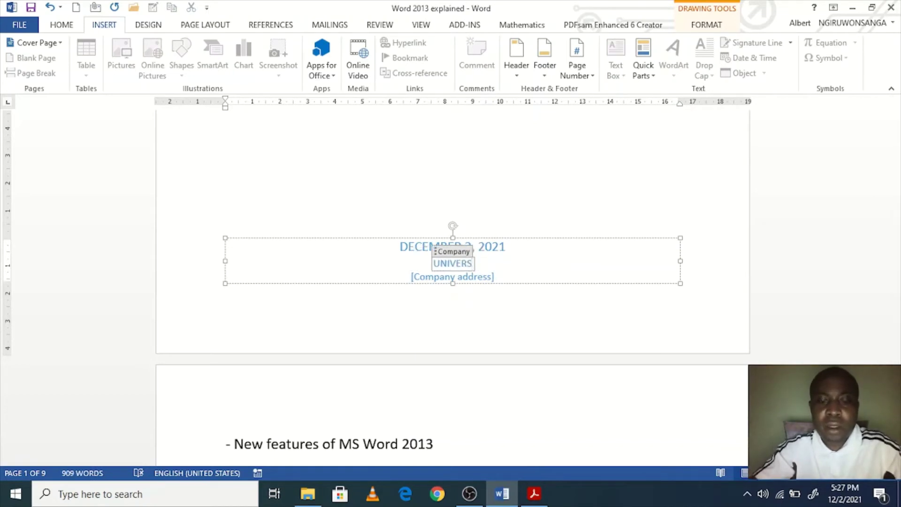
text(ITY OF RWADA)
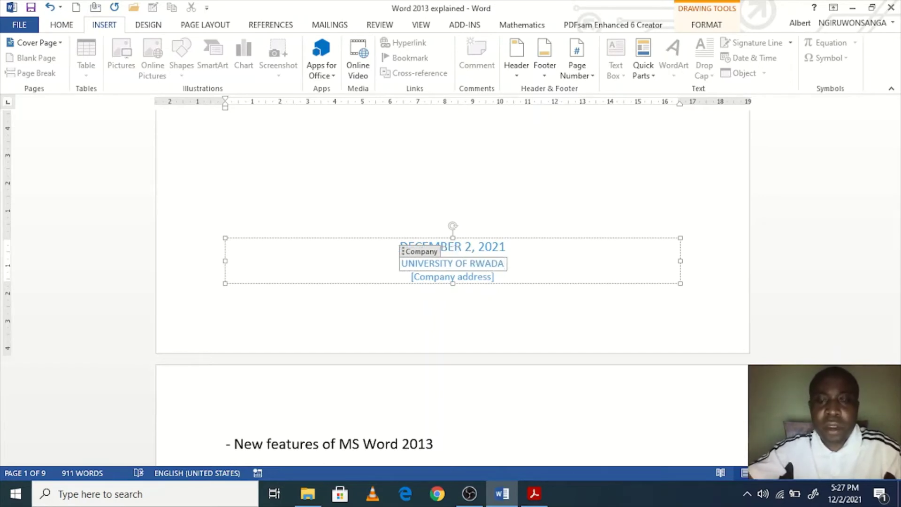
key(BackSpace)
key(BackSpace)
text(NDA)
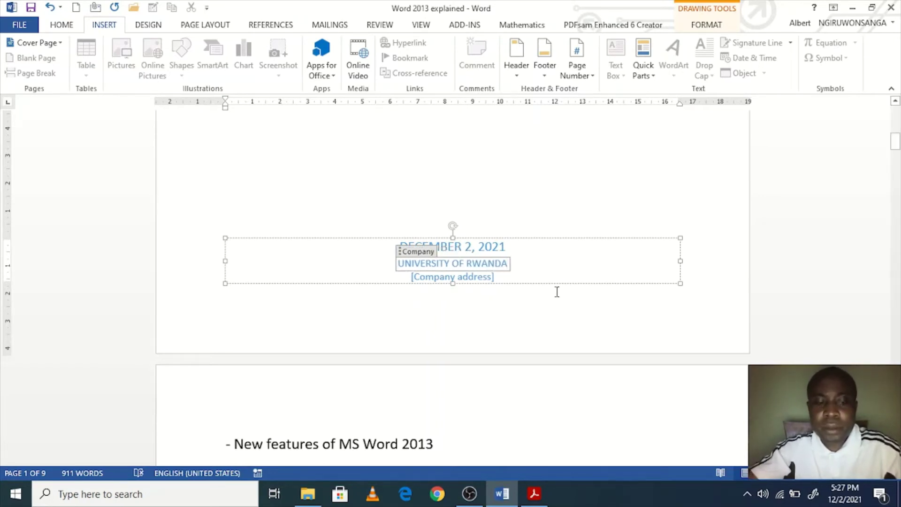
key(ctrl+a)
click(503, 266)
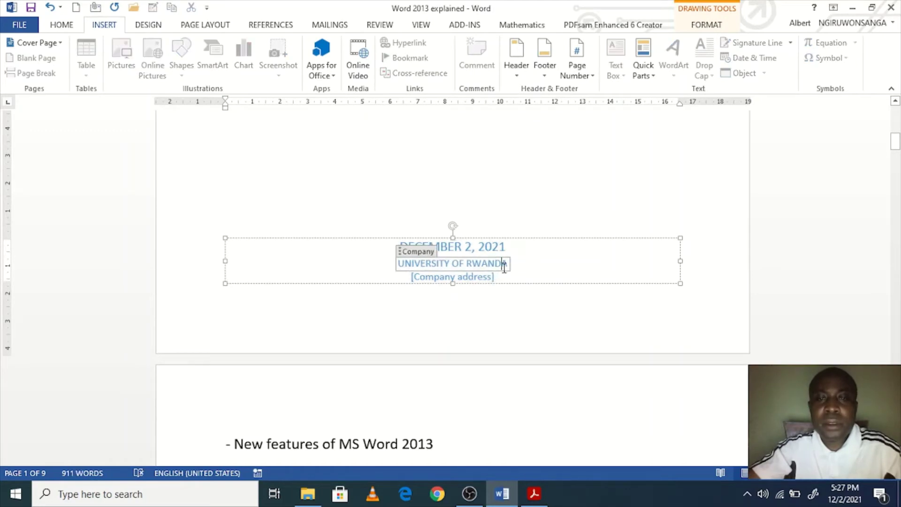
double_click(504, 267)
click(506, 265)
drag(507, 264, 394, 264)
click(401, 247)
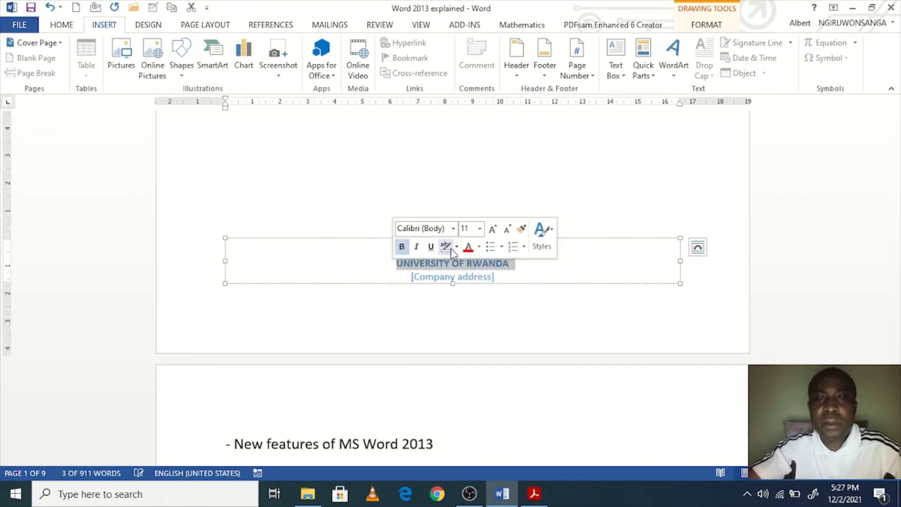
click(492, 228)
click(493, 228)
click(492, 228)
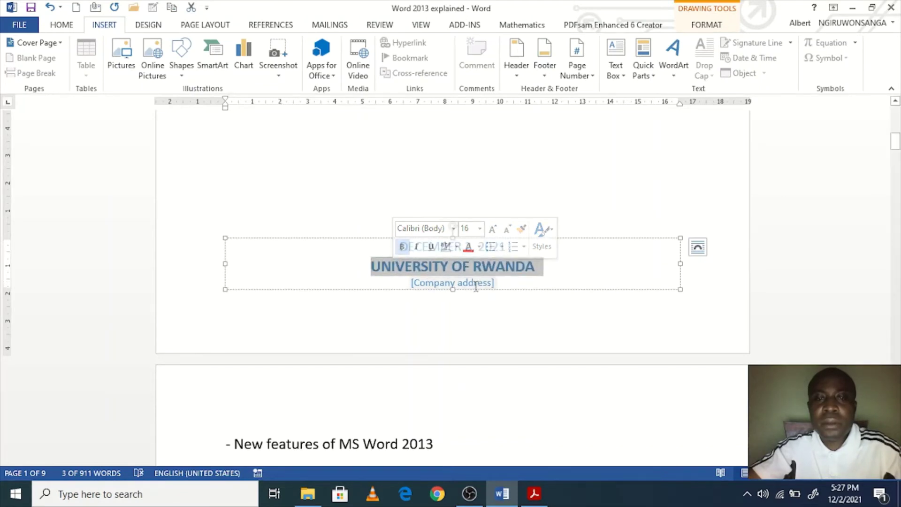
click(484, 284)
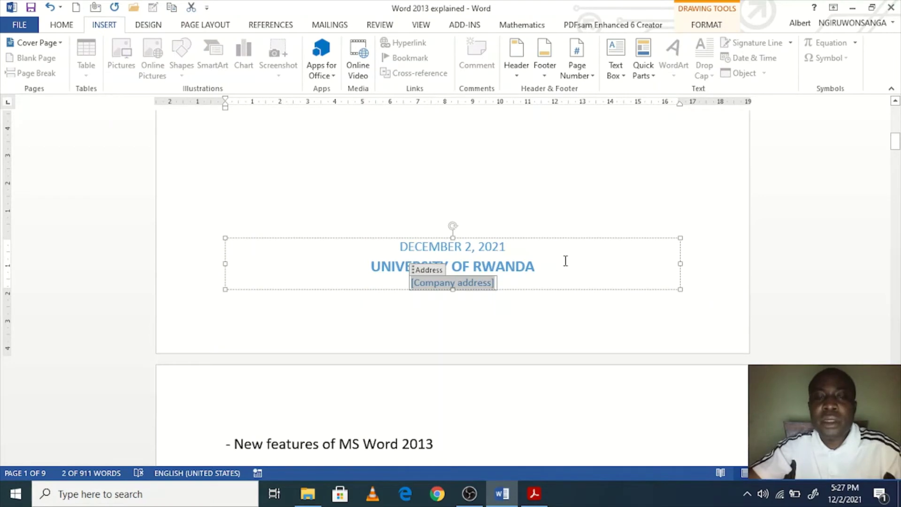
Step: Insert a blank page at the page 6 paragraph
scroll(567, 263, down, 1)
scroll(581, 269, up, 5)
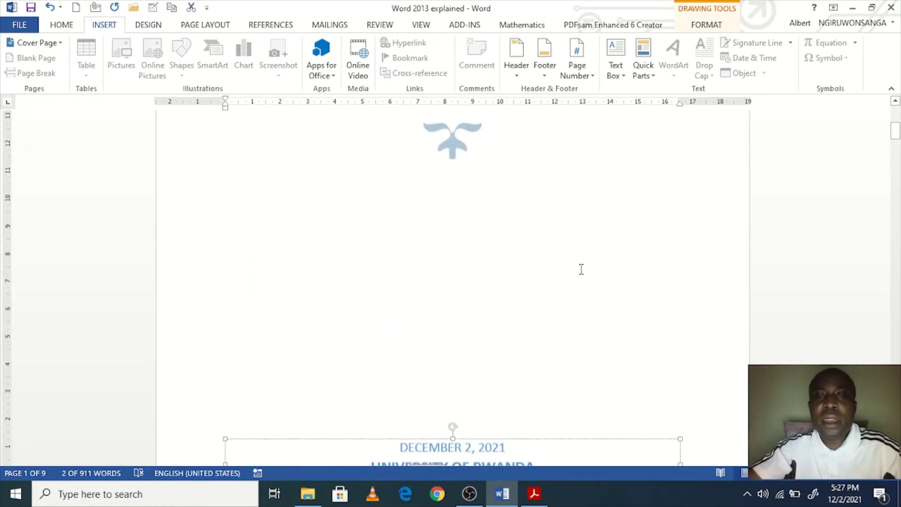
scroll(584, 274, up, 6)
scroll(588, 282, down, 3)
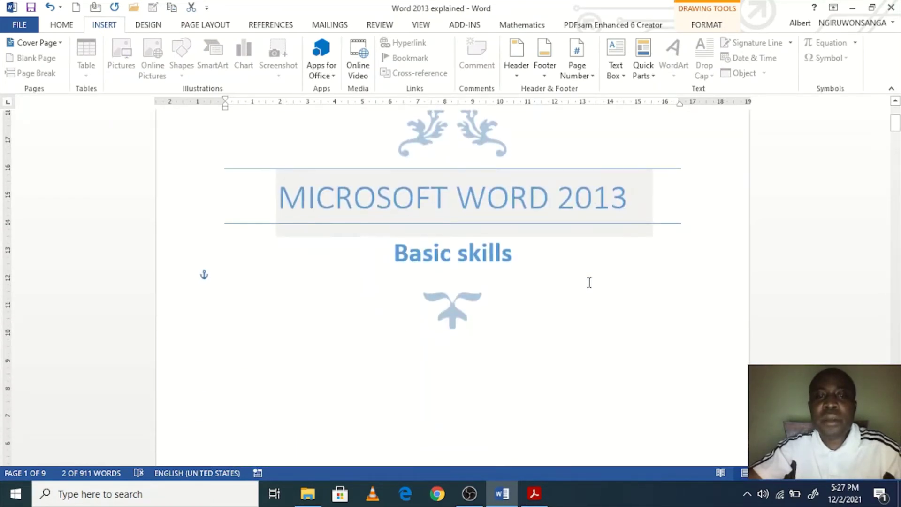
scroll(588, 282, down, 4)
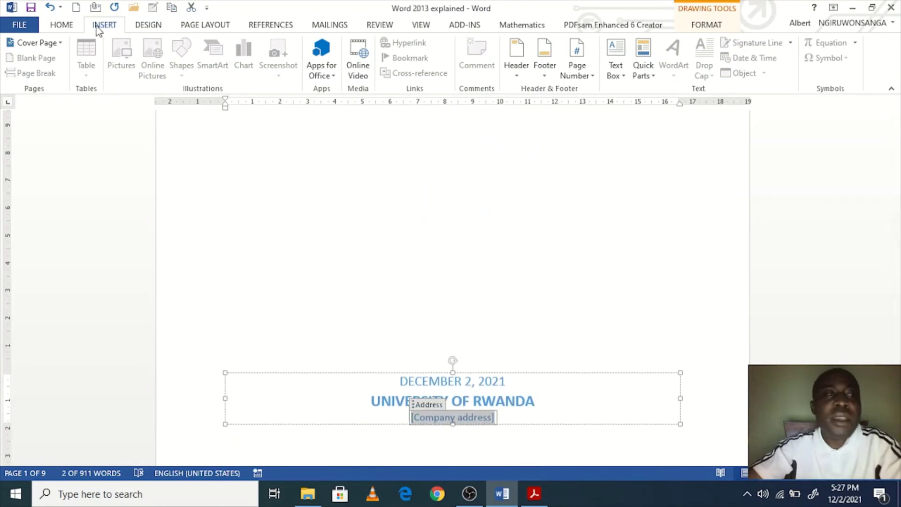
click(382, 267)
scroll(437, 312, down, 5)
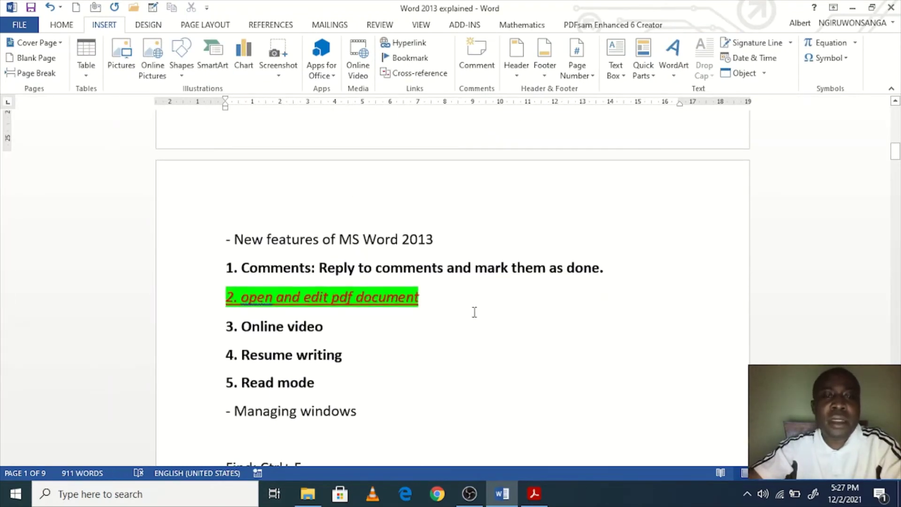
scroll(483, 335, down, 1)
click(484, 337)
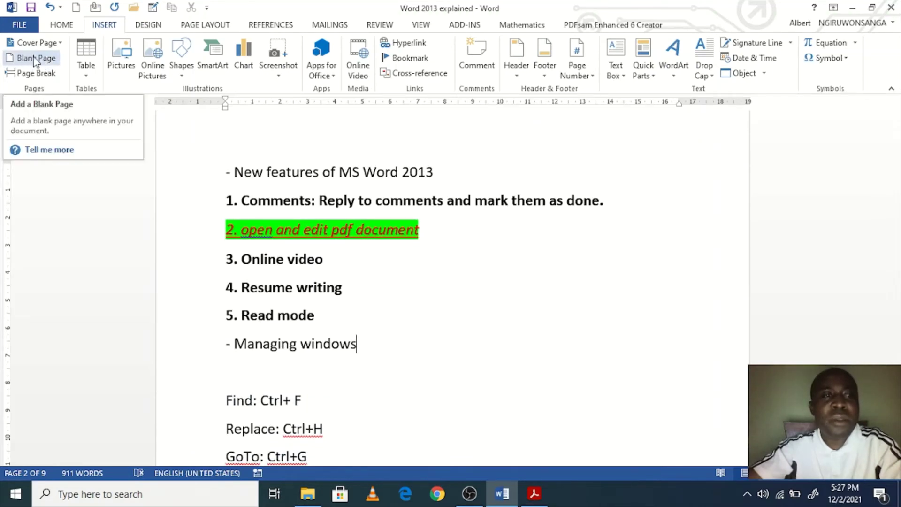
scroll(374, 291, down, 10)
click(439, 311)
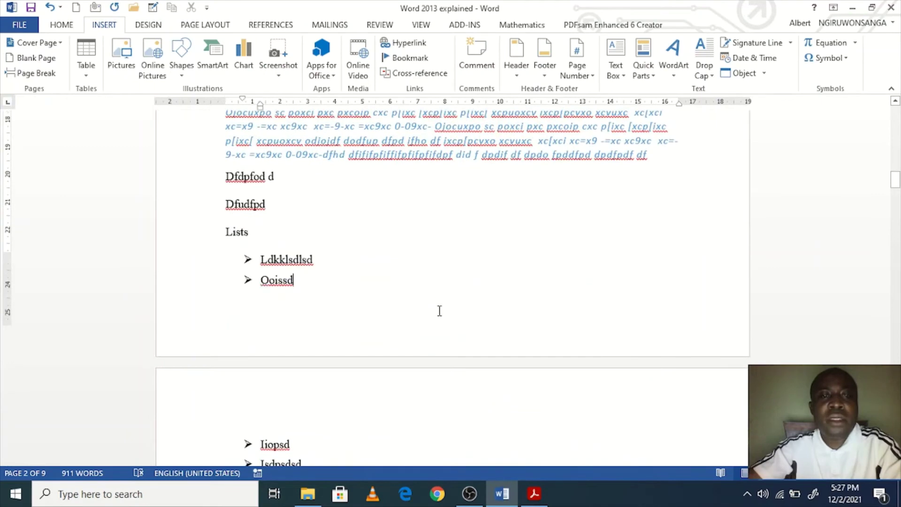
scroll(441, 313, down, 15)
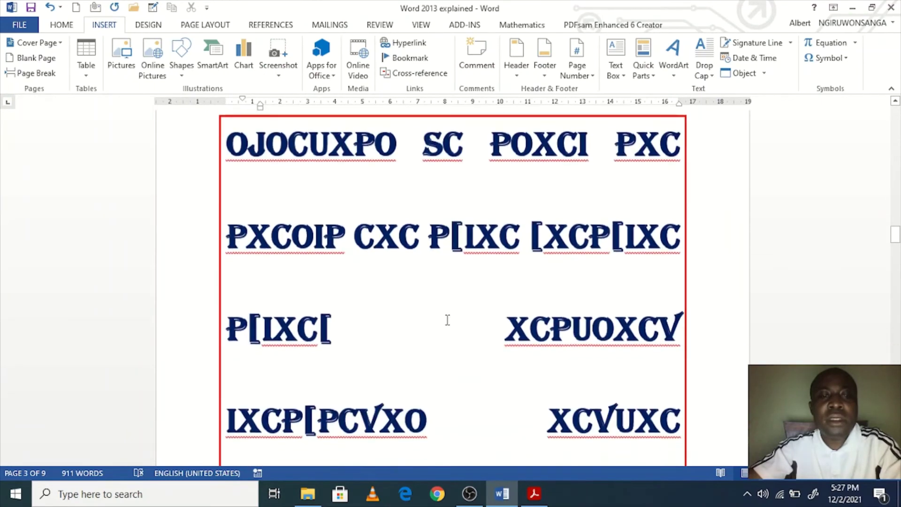
scroll(447, 320, down, 8)
scroll(447, 322, up, 10)
scroll(447, 322, down, 15)
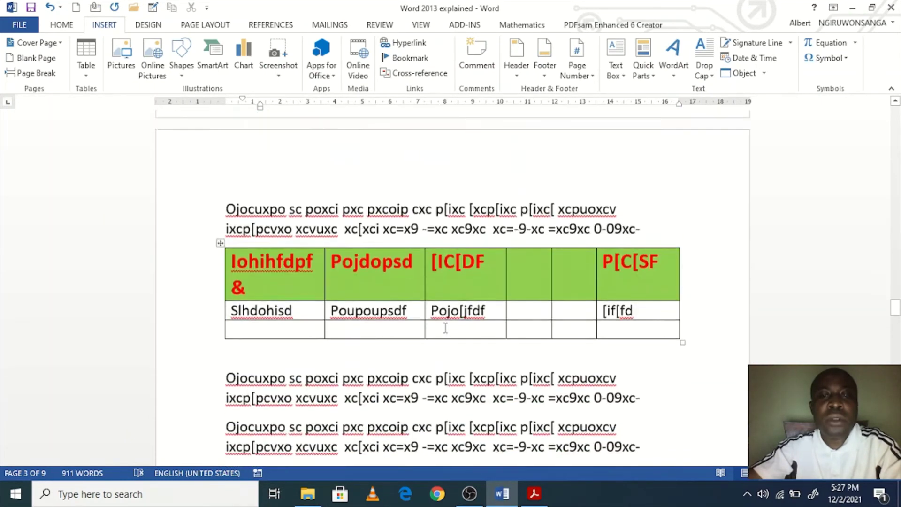
scroll(445, 328, down, 15)
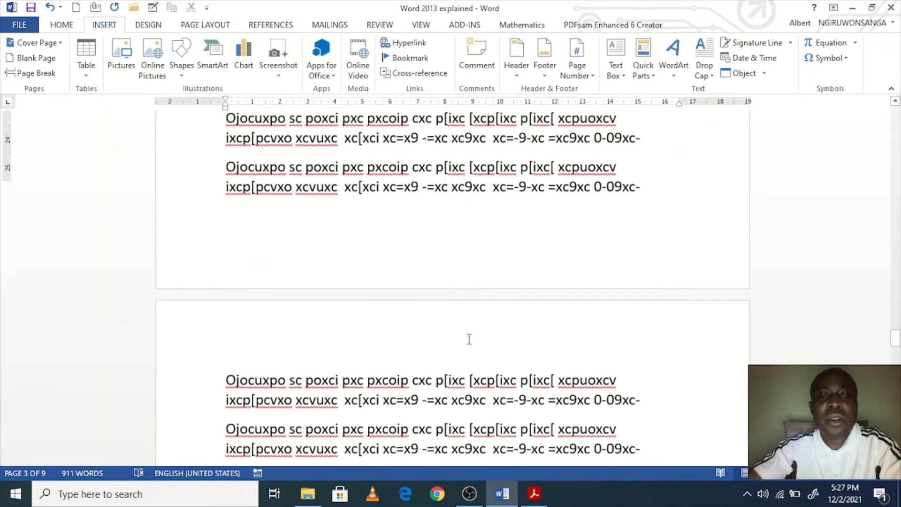
scroll(469, 339, down, 10)
click(487, 318)
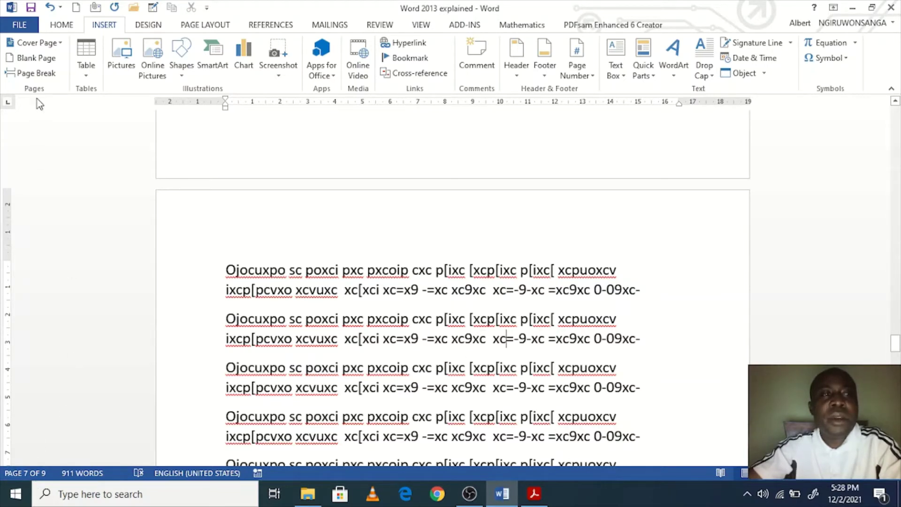
click(36, 59)
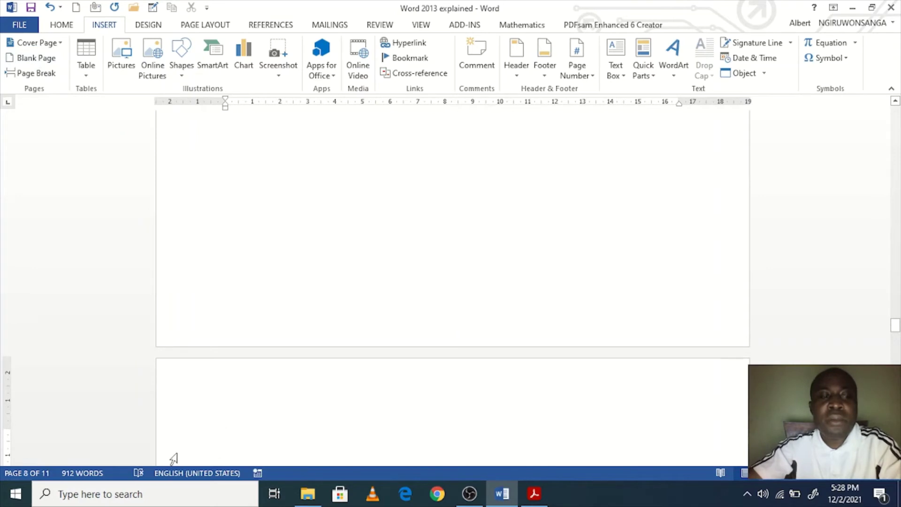
Step: Type 'sfxbdbgdbgd' at the top of the blank page and start a new line
scroll(333, 403, up, 10)
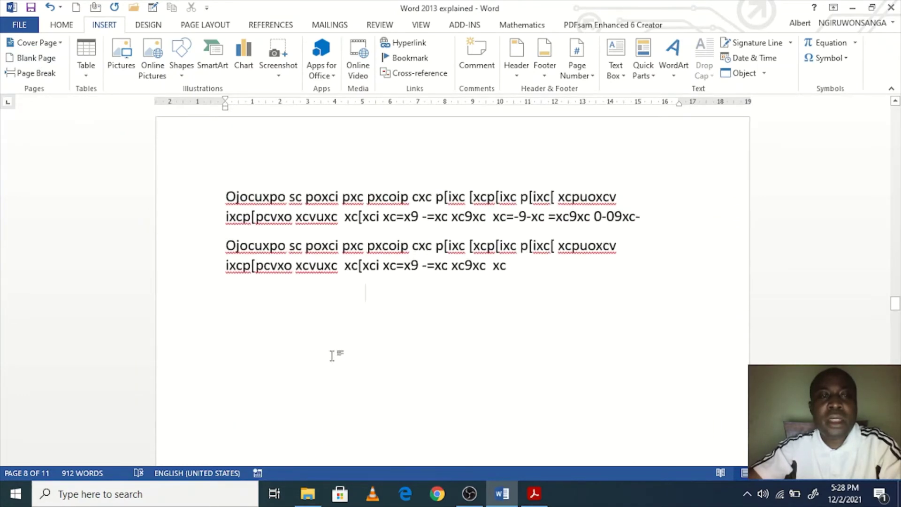
scroll(374, 404, down, 8)
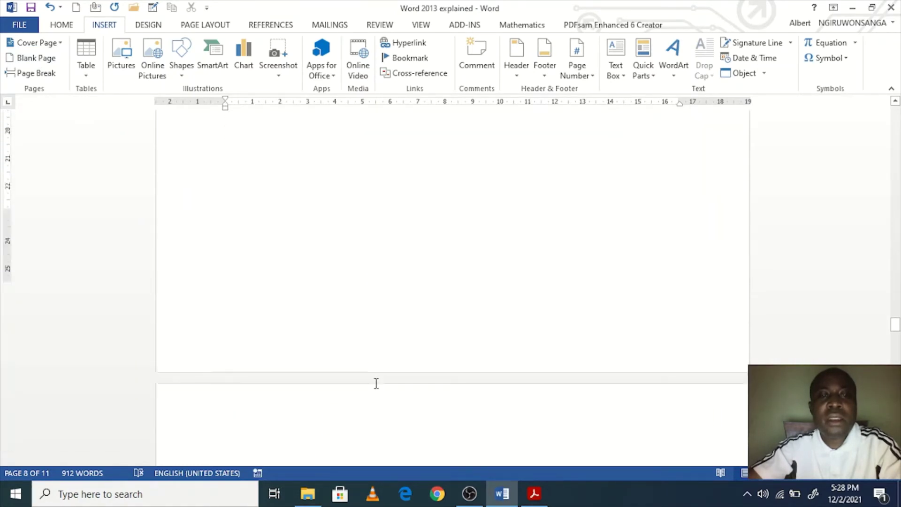
scroll(376, 383, down, 10)
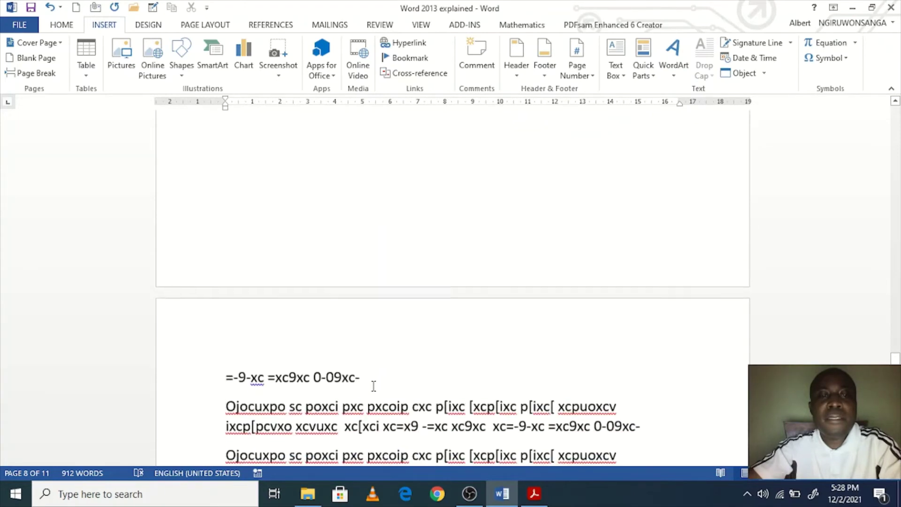
scroll(378, 382, up, 5)
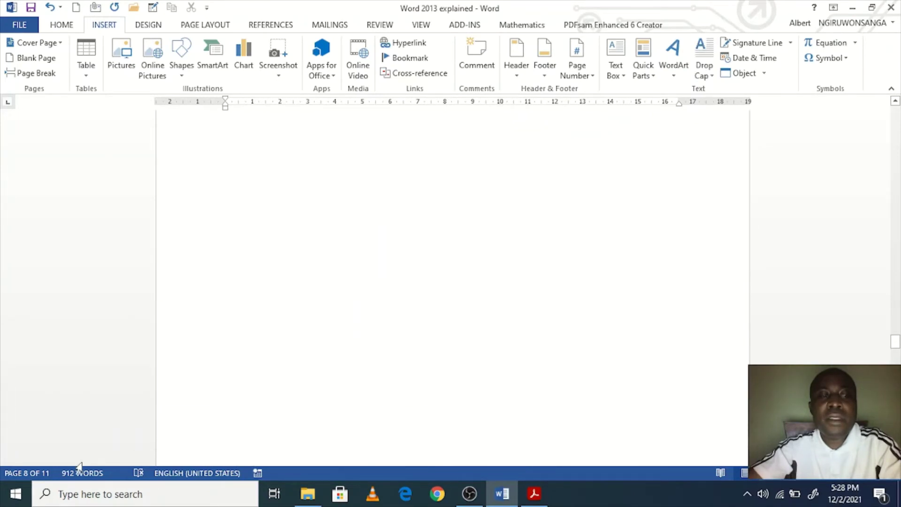
scroll(450, 427, down, 5)
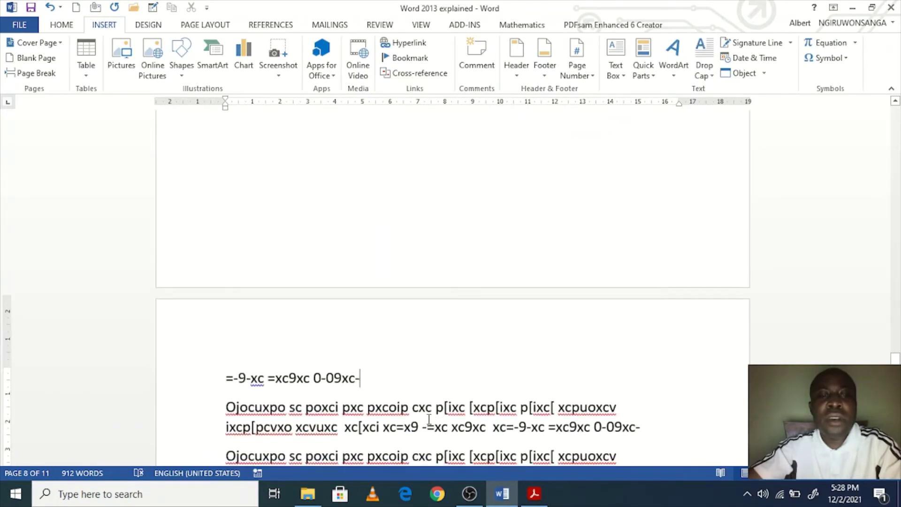
scroll(427, 357, up, 15)
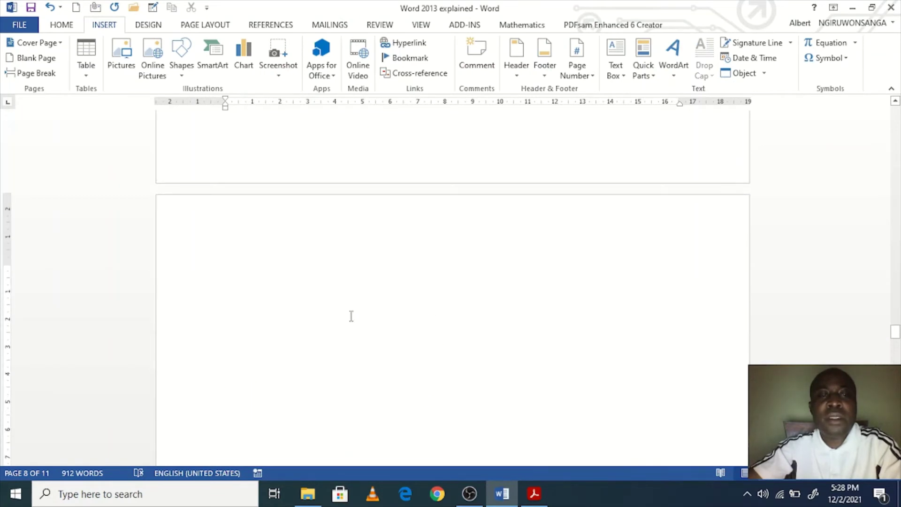
click(278, 287)
text(sfxbdbgdbgd)
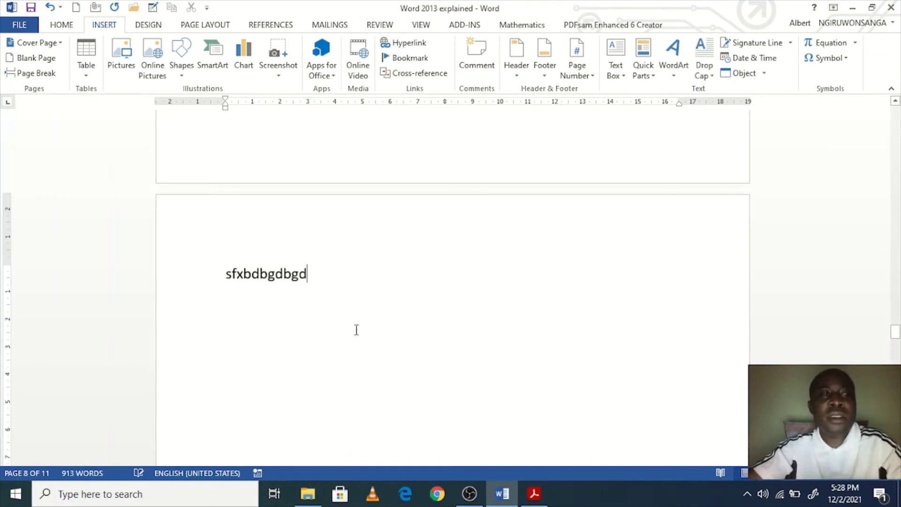
scroll(371, 340, down, 1)
scroll(385, 351, up, 1)
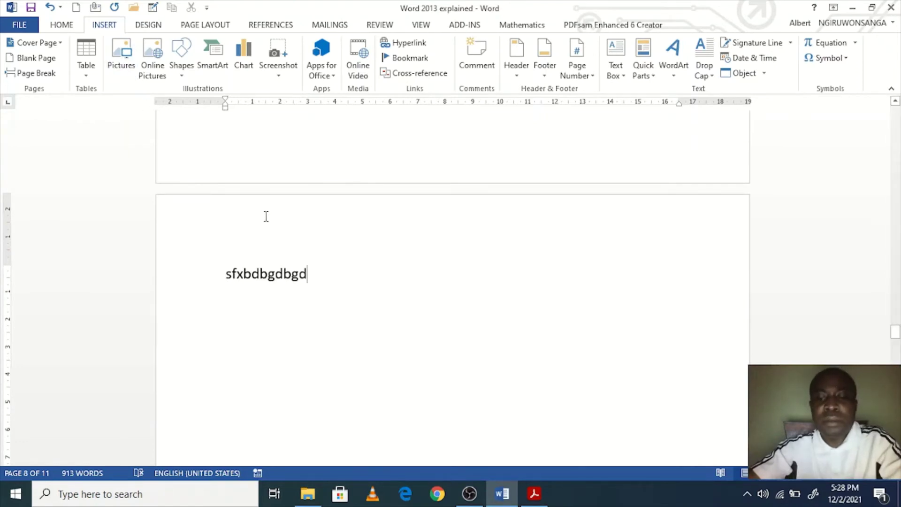
key(Return)
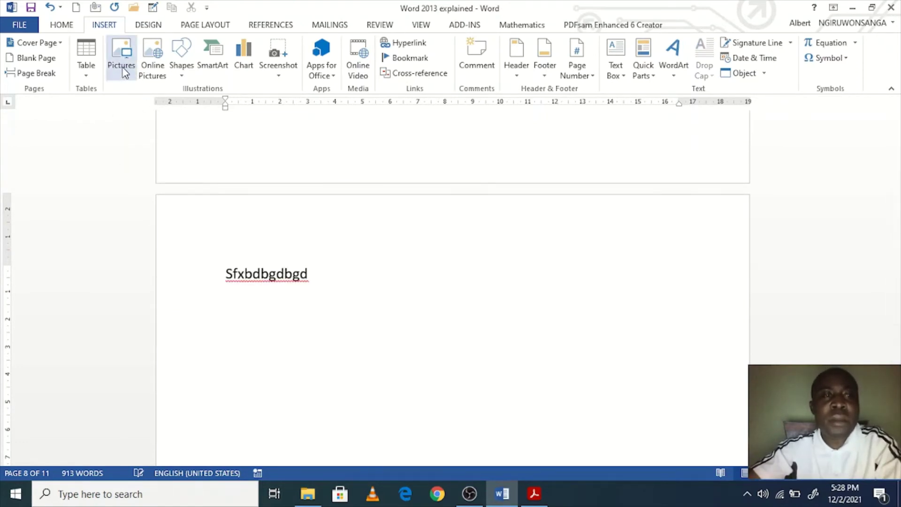
Step: Insert the books picture from the Pictures folder beneath the sfxbdbgdbgd line
click(130, 78)
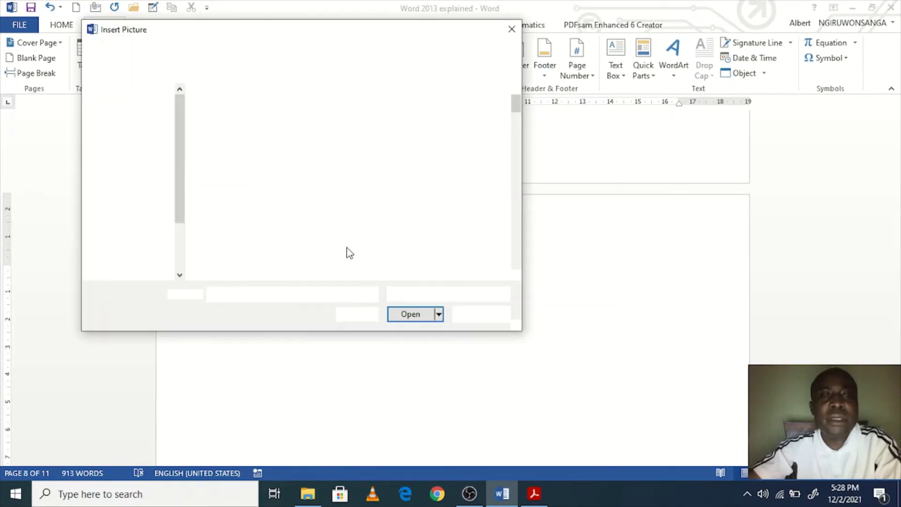
scroll(284, 241, down, 10)
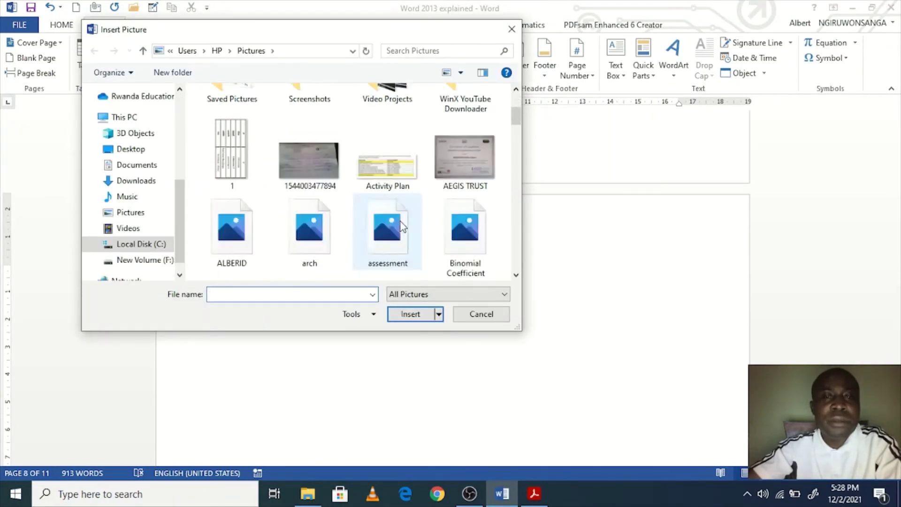
scroll(278, 183, up, 2)
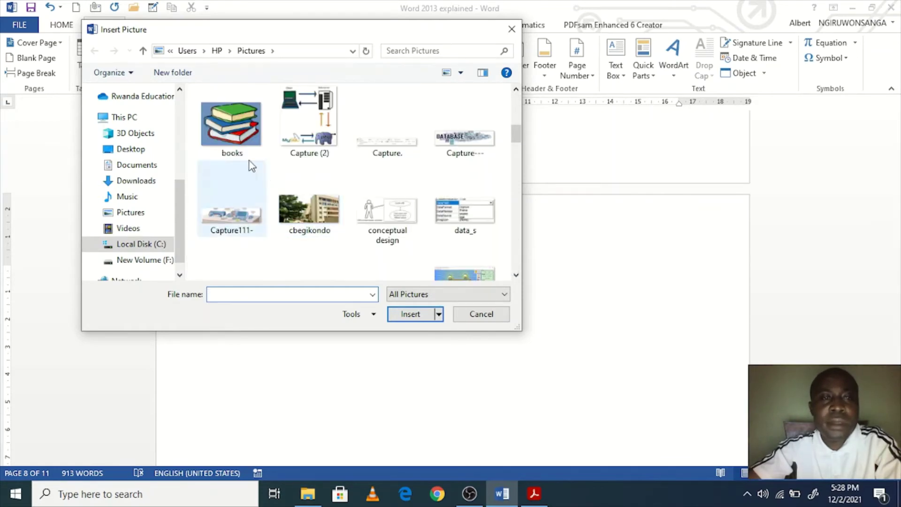
click(231, 129)
click(410, 314)
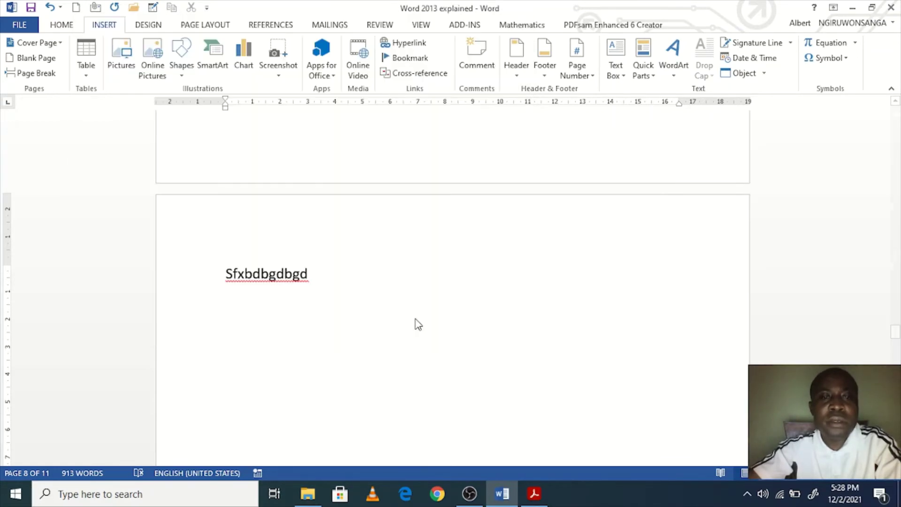
scroll(497, 369, down, 4)
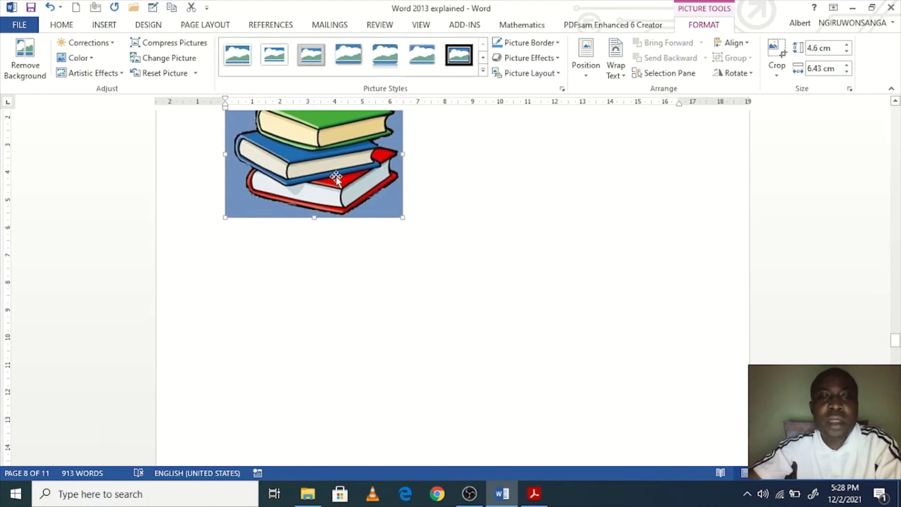
scroll(484, 280, up, 2)
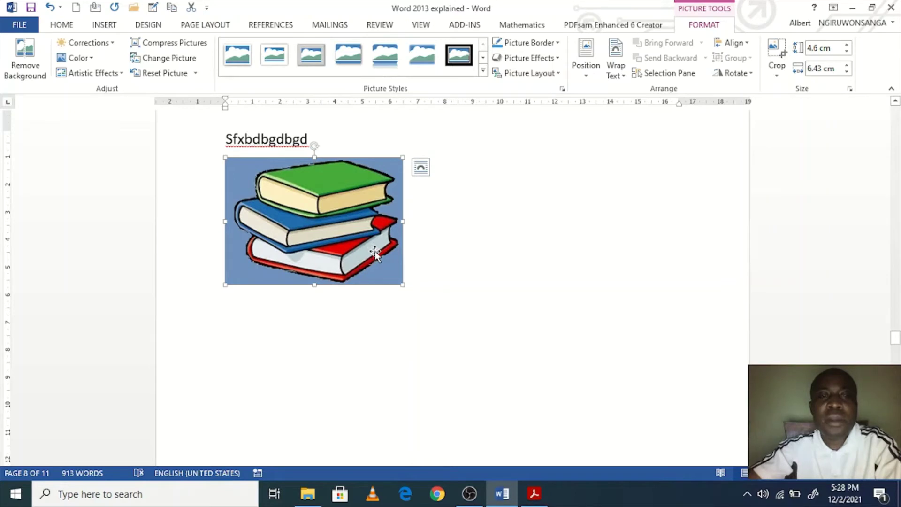
right_click(377, 252)
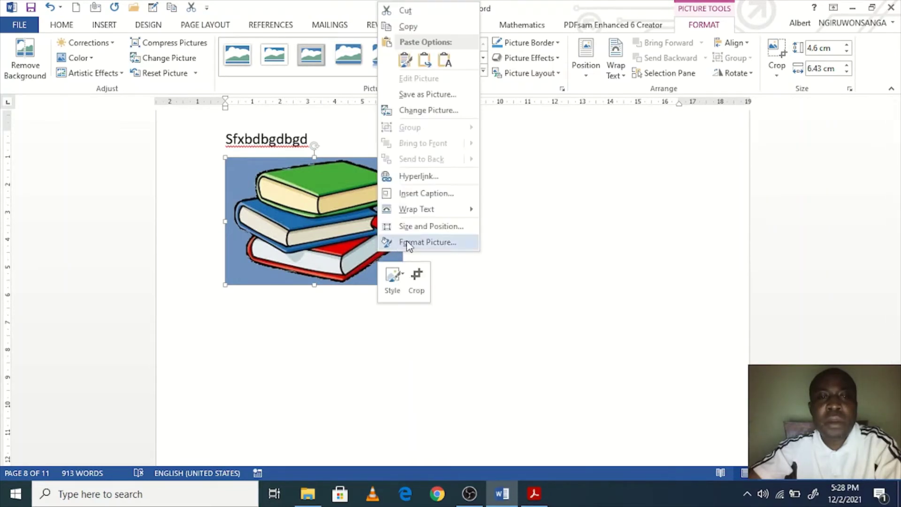
Step: Open Format Picture for the books picture, browse Shadow and Reflection, then show Fill & Line
click(487, 257)
right_click(382, 238)
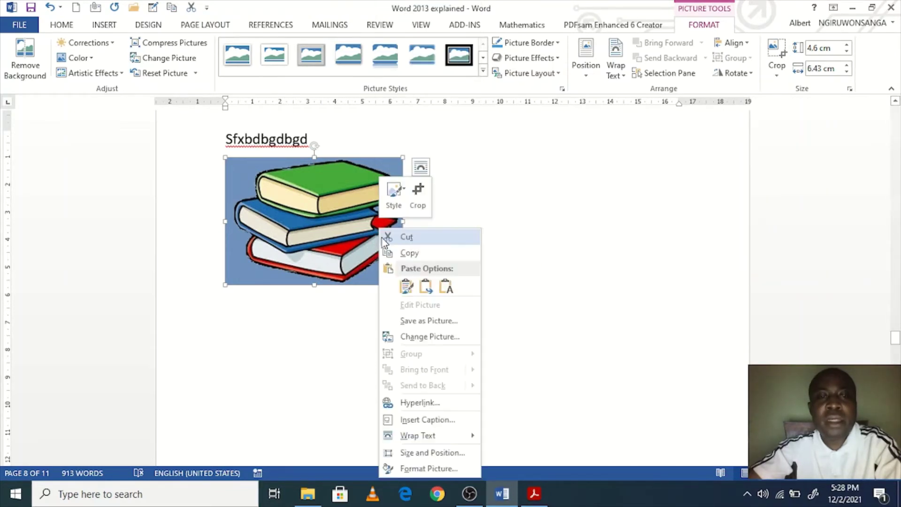
click(406, 471)
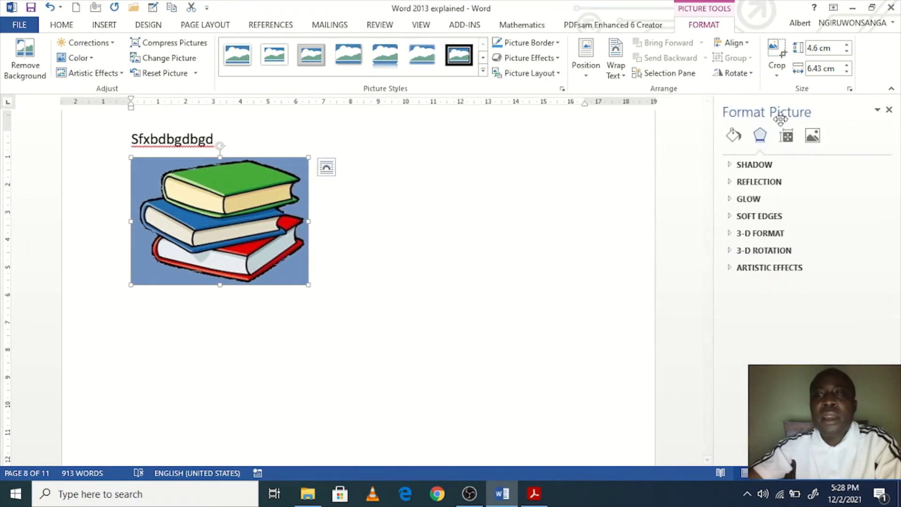
scroll(708, 287, up, 1)
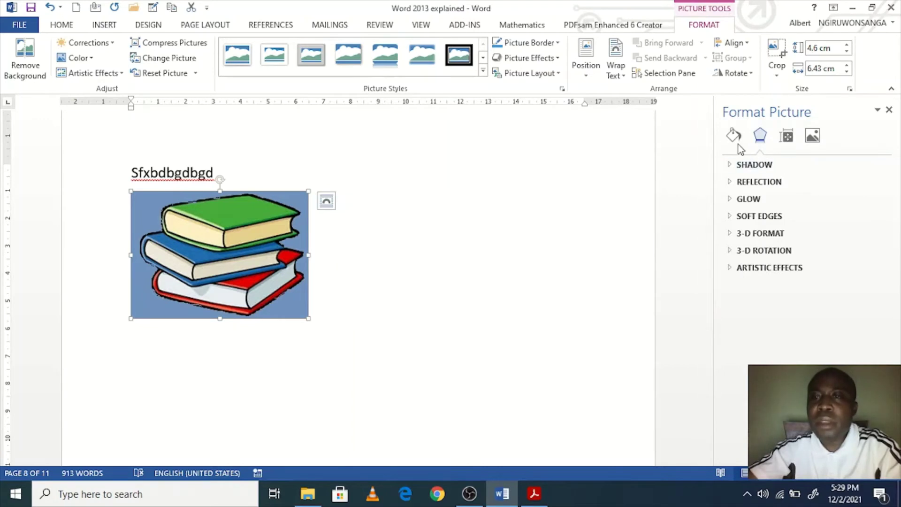
click(730, 167)
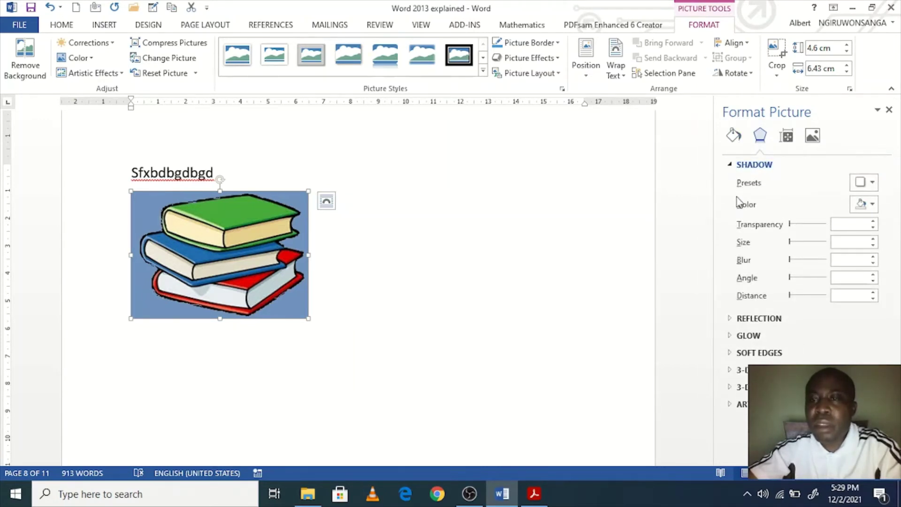
click(730, 166)
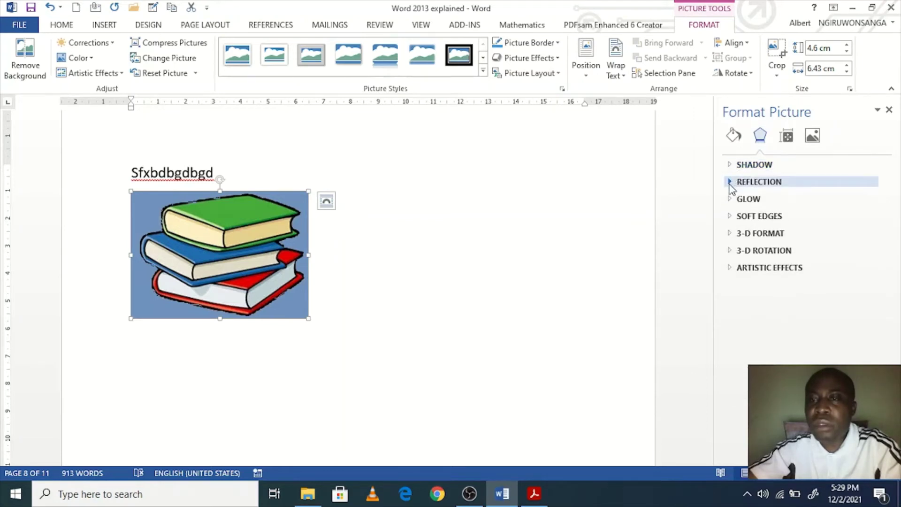
click(730, 182)
click(730, 184)
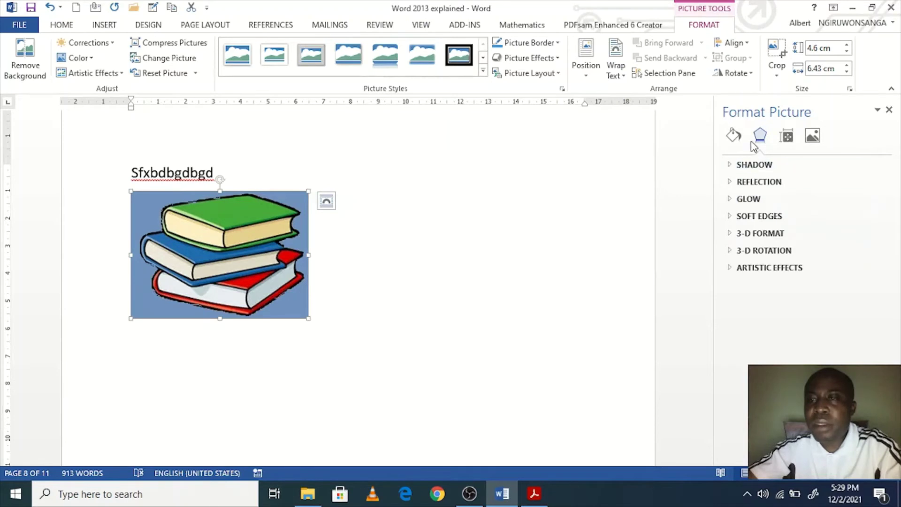
click(733, 136)
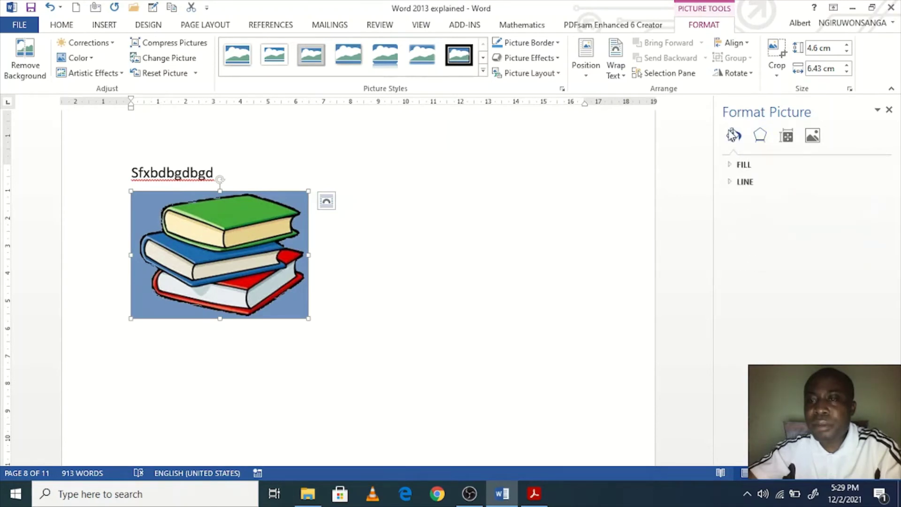
Step: Try solid, gradient and pattern fills on the books picture
click(732, 164)
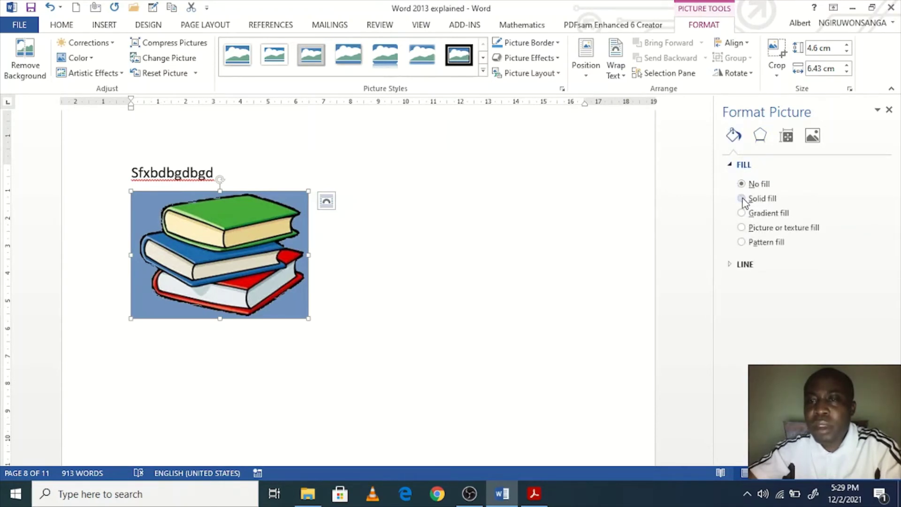
click(741, 199)
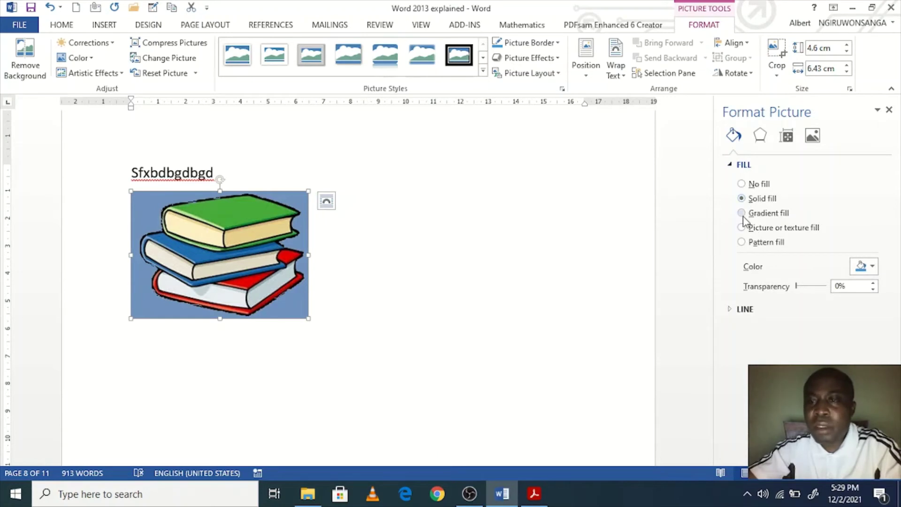
click(741, 214)
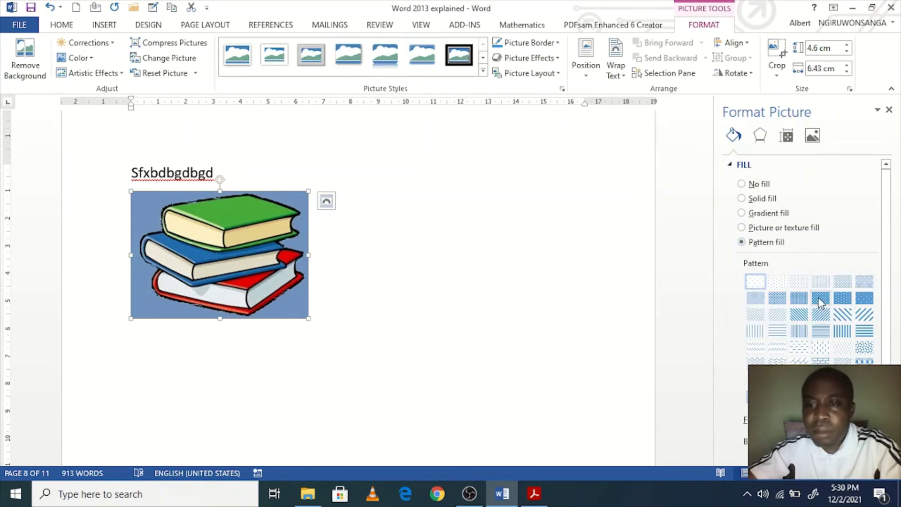
click(819, 301)
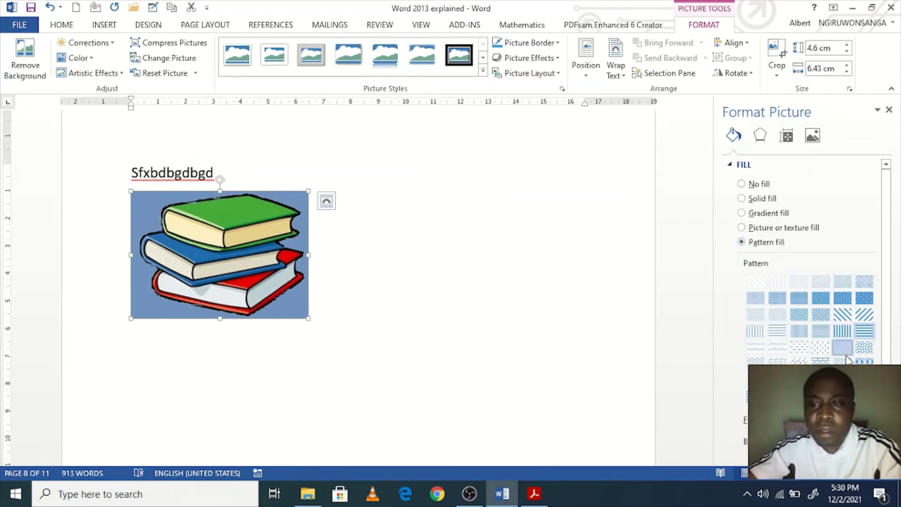
click(798, 347)
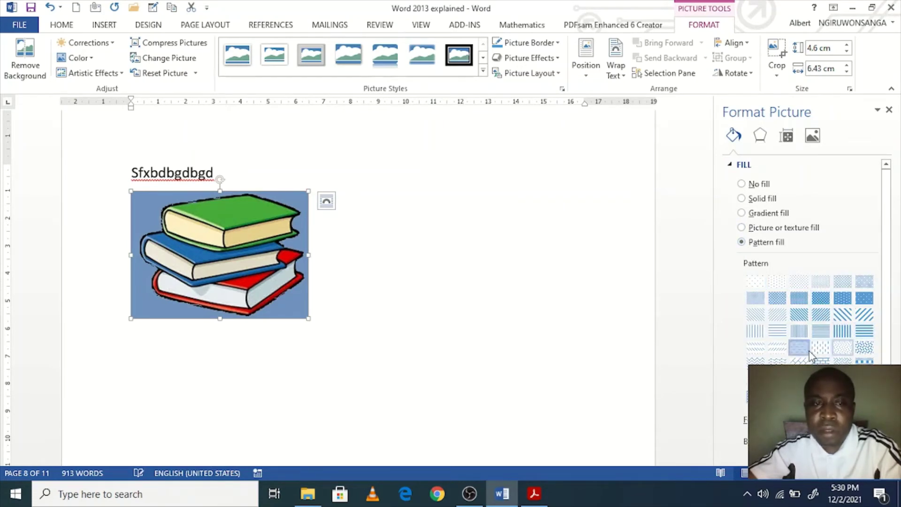
click(728, 165)
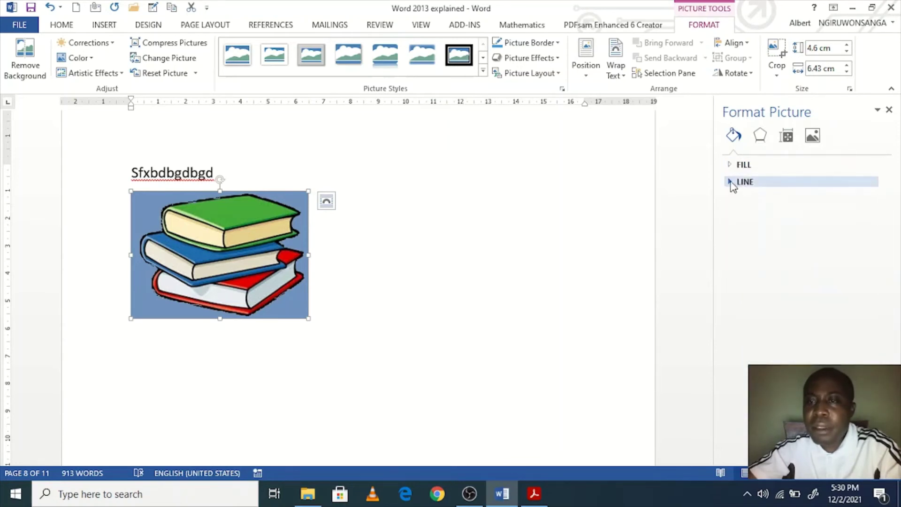
Step: Give the books picture a solid red border line 3 pt wide
click(733, 186)
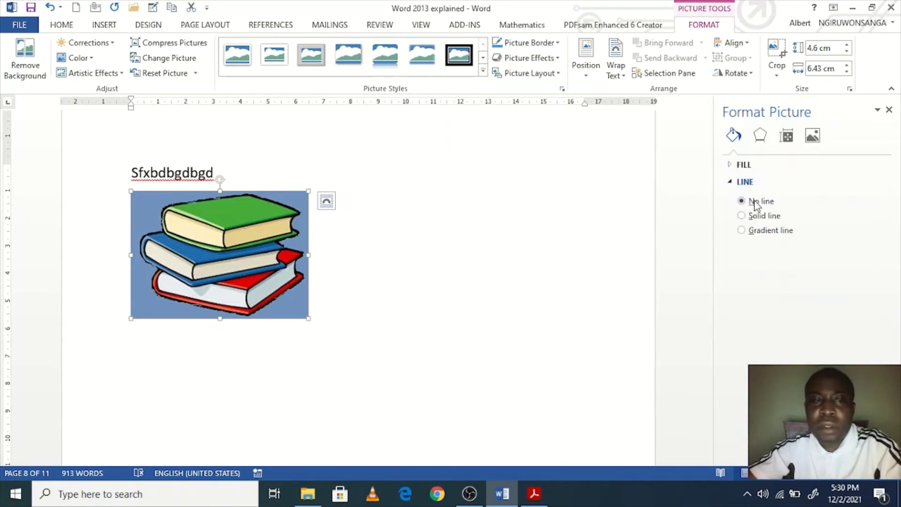
click(741, 215)
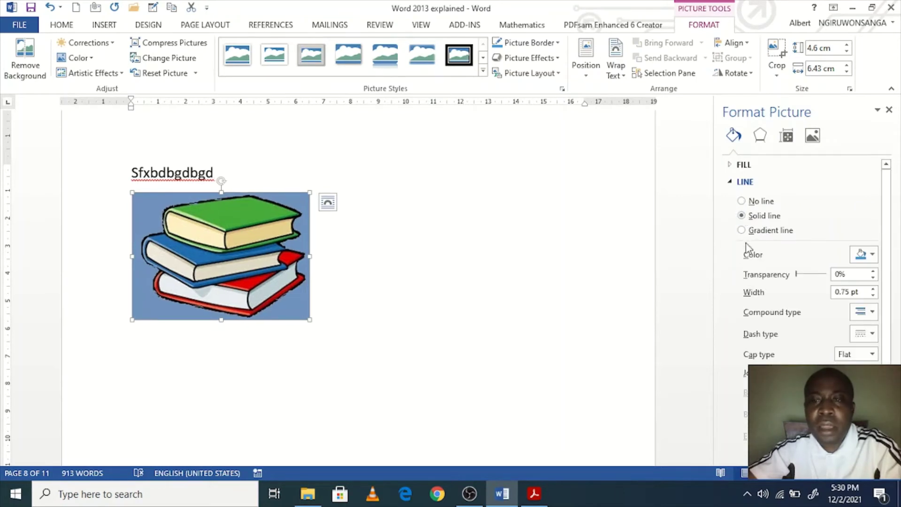
click(862, 257)
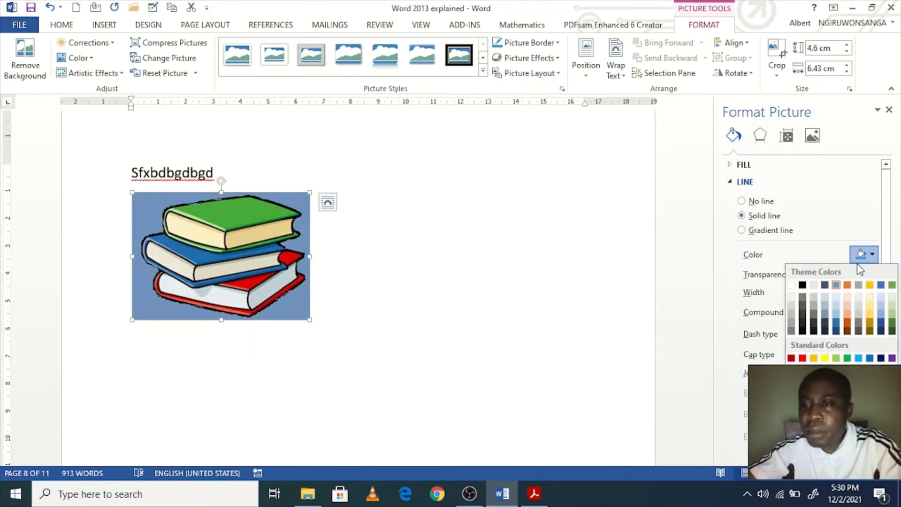
click(801, 358)
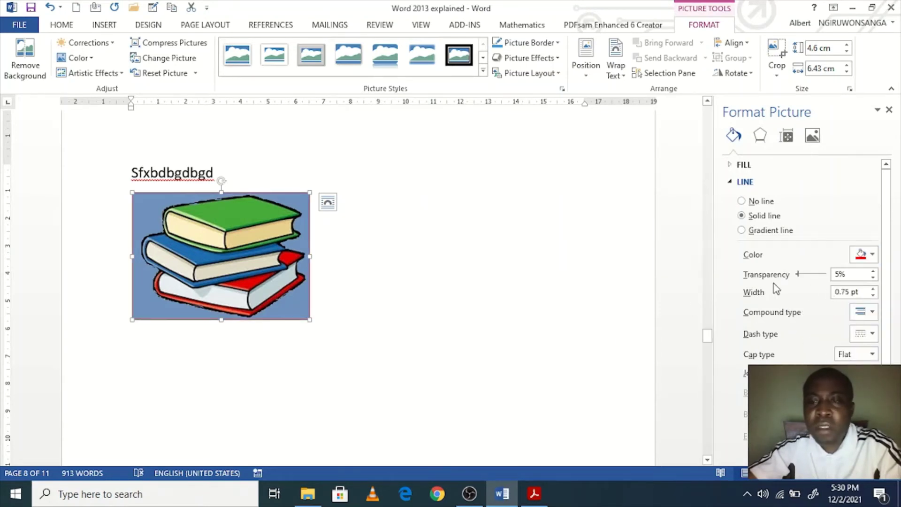
click(872, 289)
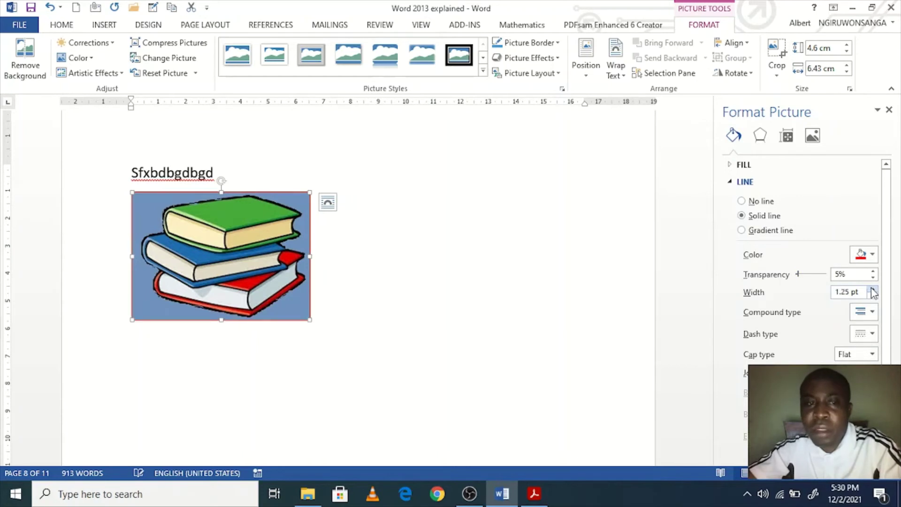
click(872, 289)
click(873, 289)
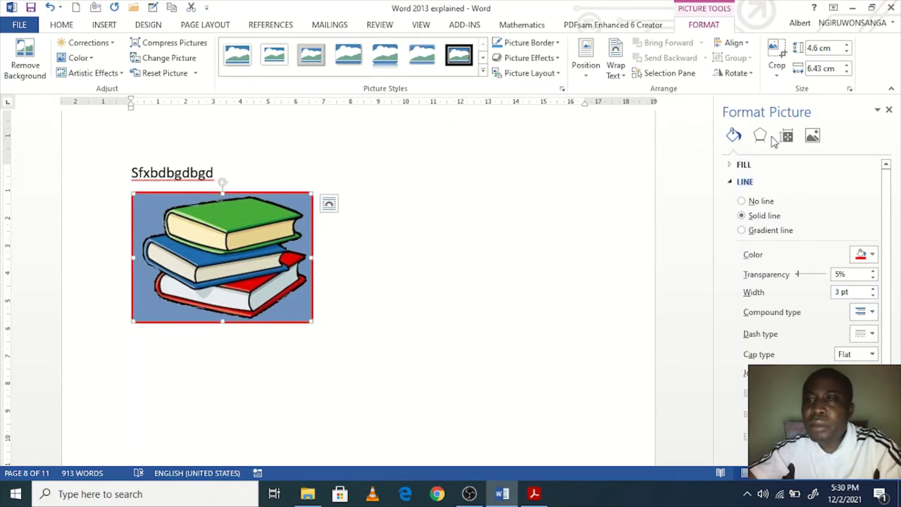
click(786, 136)
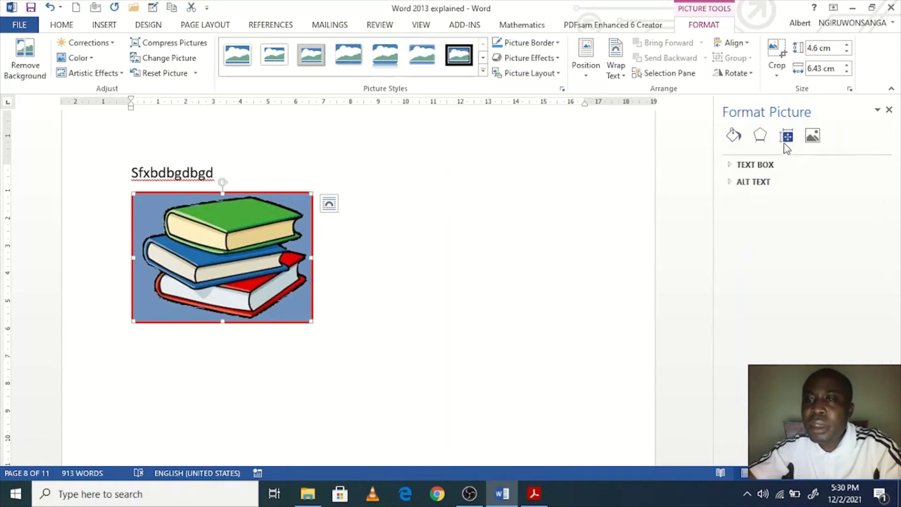
Step: Set the books picture's corrections to 21% sharpness and -9% brightness, and adjust contrast
click(737, 171)
click(812, 136)
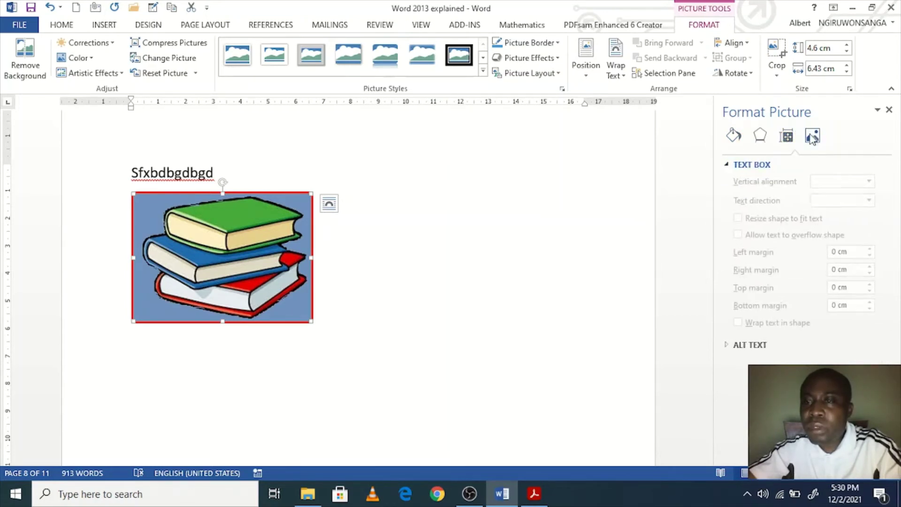
click(750, 164)
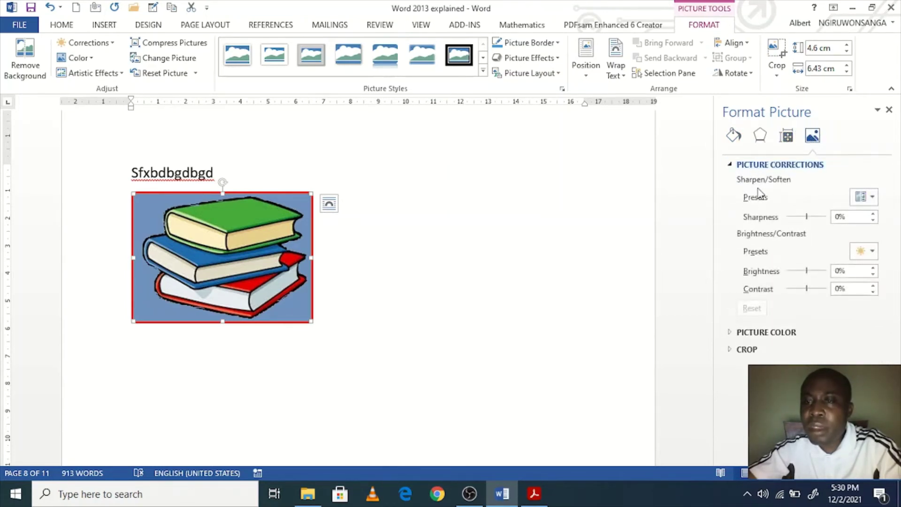
mouse_move(806, 217)
mouse_down()
mouse_move(839, 216)
mouse_move(789, 226)
mouse_move(805, 219)
mouse_up()
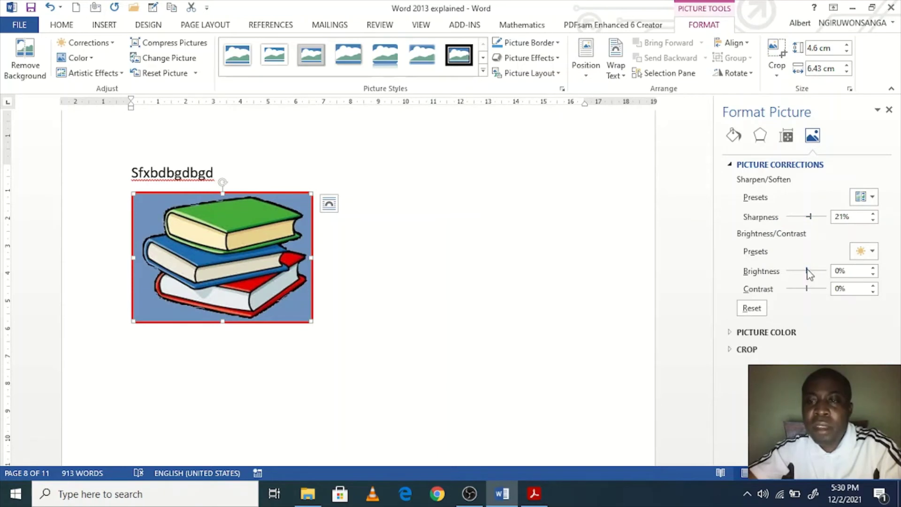
drag(806, 270, 805, 270)
drag(817, 270, 825, 270)
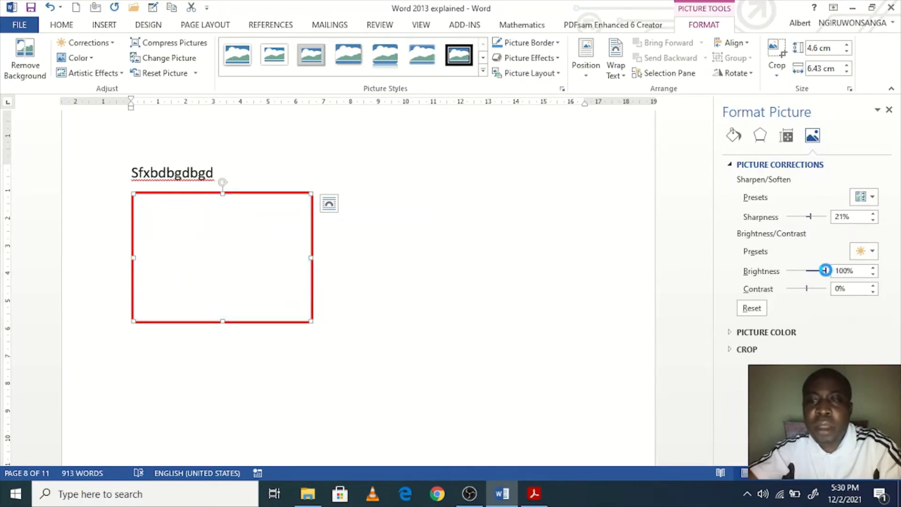
drag(824, 270, 804, 277)
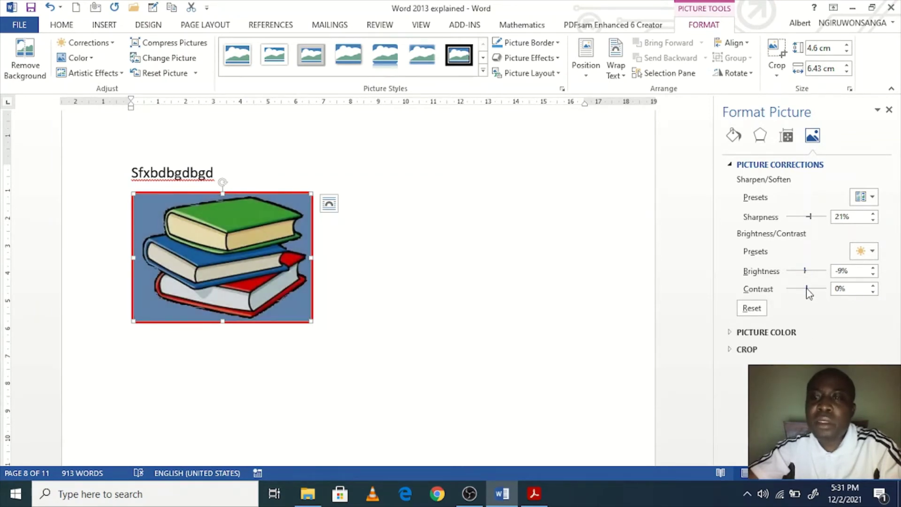
mouse_move(806, 289)
mouse_down()
mouse_move(790, 301)
mouse_move(826, 299)
mouse_move(816, 299)
mouse_up()
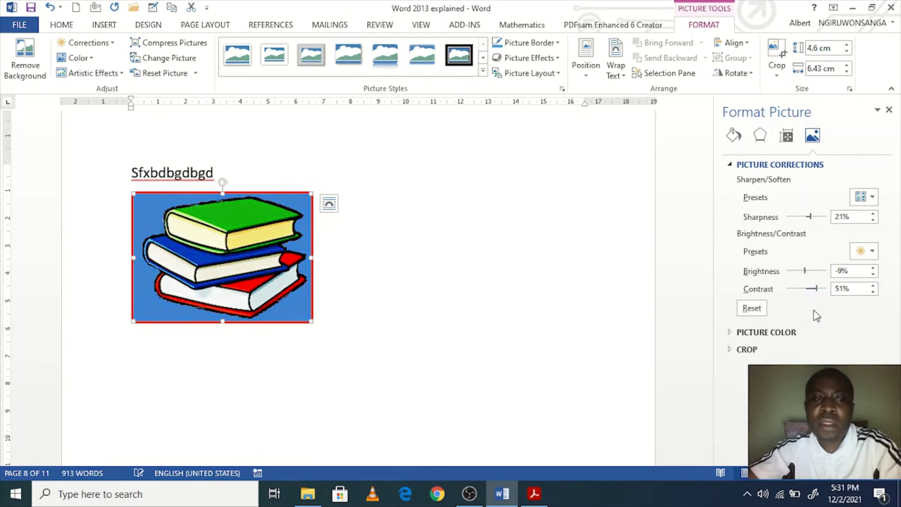
Step: Close the Format Picture pane and add a Flip line below the books picture
click(462, 253)
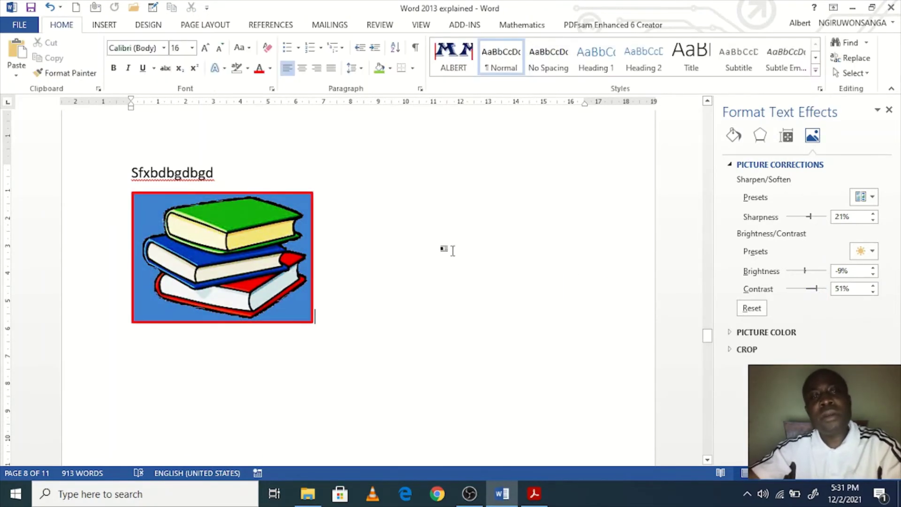
click(276, 240)
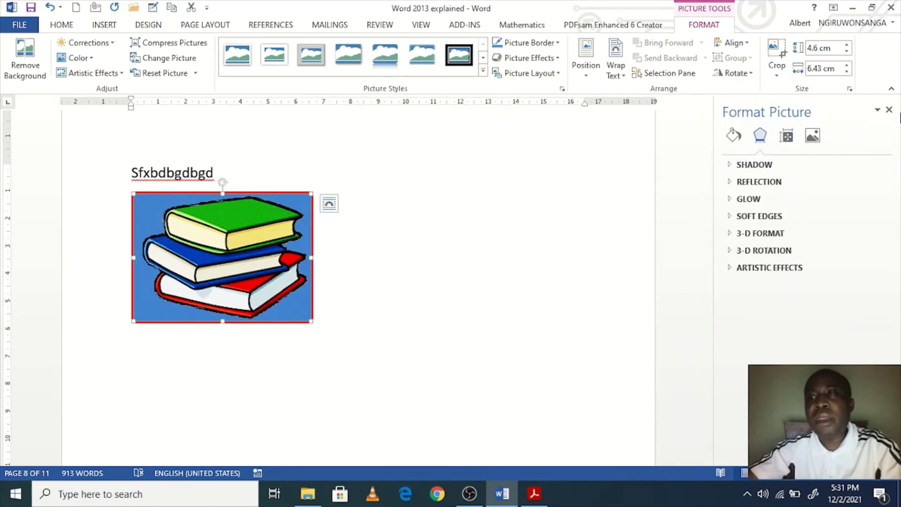
click(888, 110)
scroll(573, 253, down, 3)
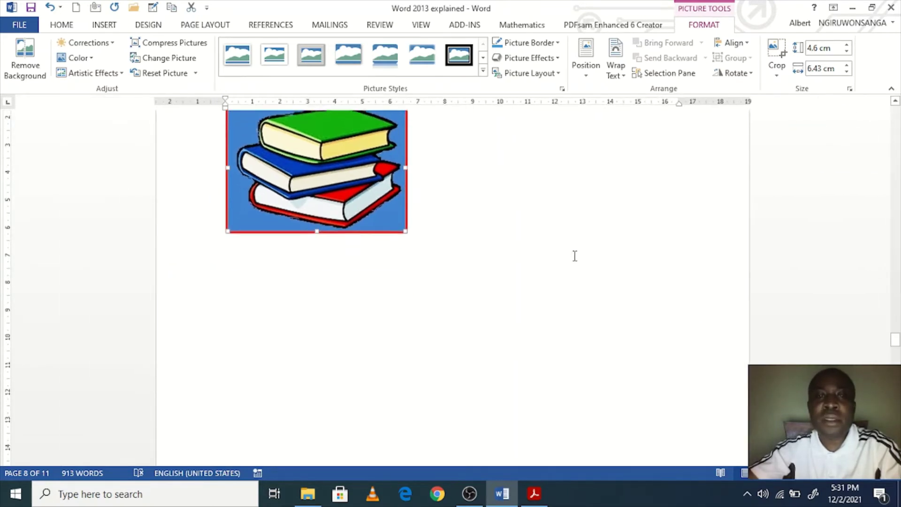
scroll(517, 210, up, 3)
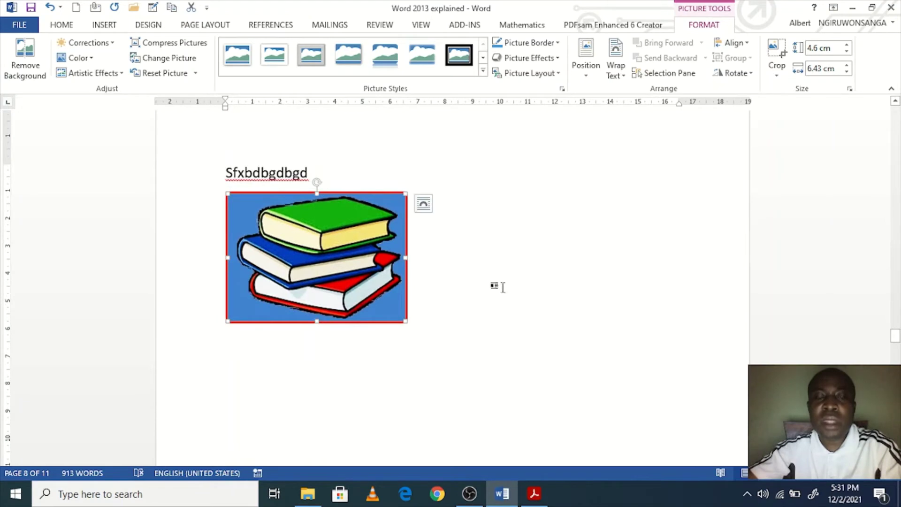
click(497, 282)
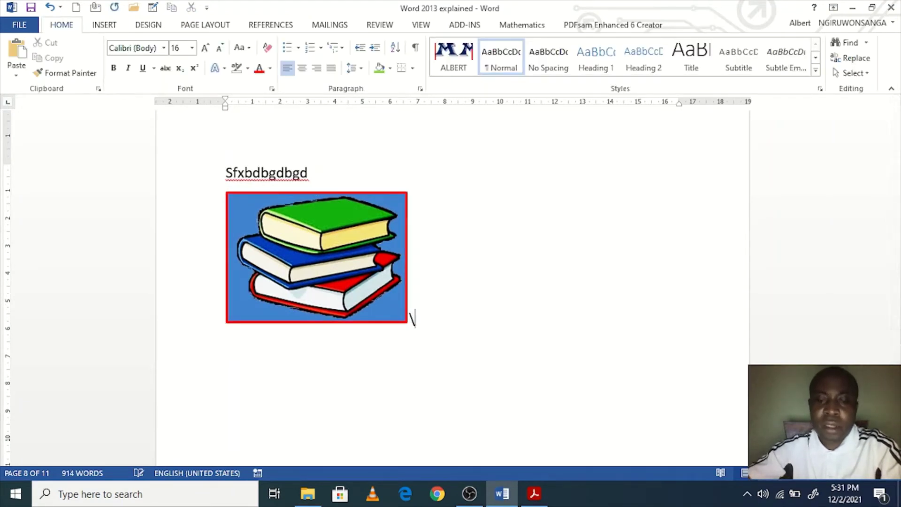
key(Return)
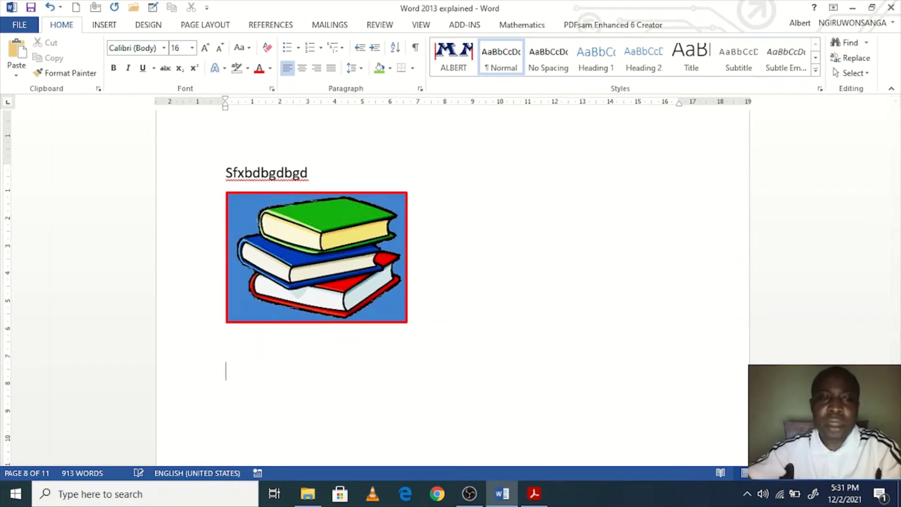
key(Return)
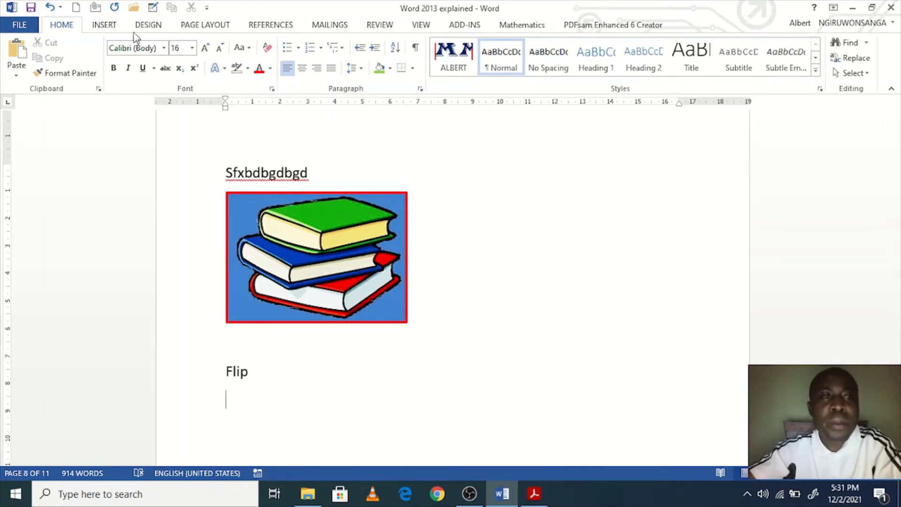
Step: Insert the Email-2 picture from the Pictures folder beneath the Flip line
click(105, 25)
click(121, 68)
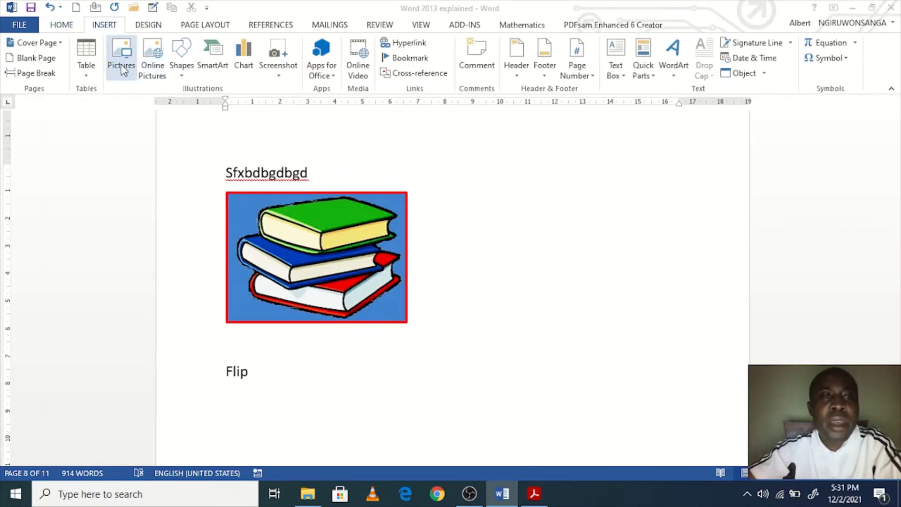
scroll(418, 237, down, 5)
scroll(409, 235, down, 3)
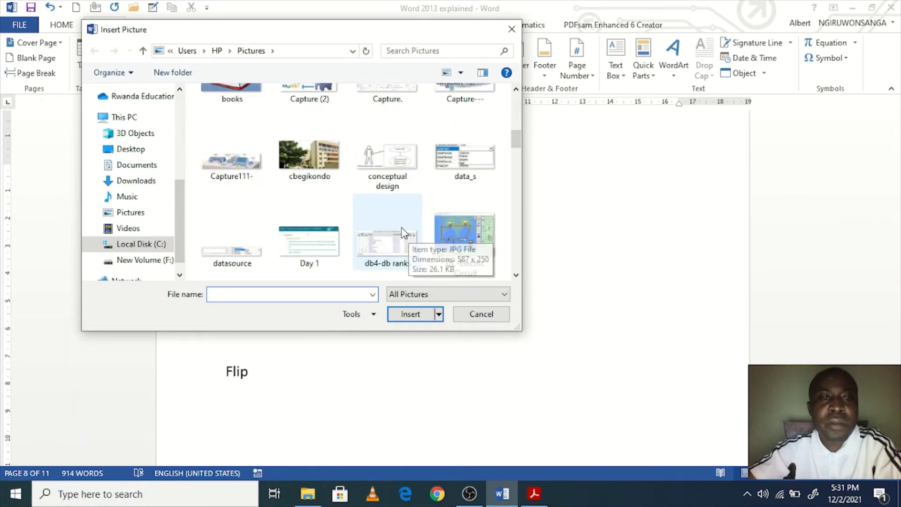
scroll(402, 233, down, 3)
click(385, 169)
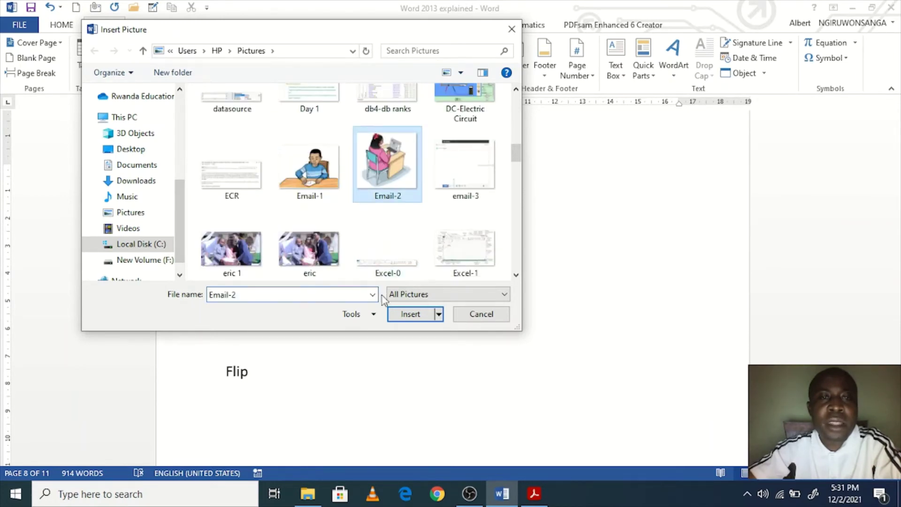
click(411, 314)
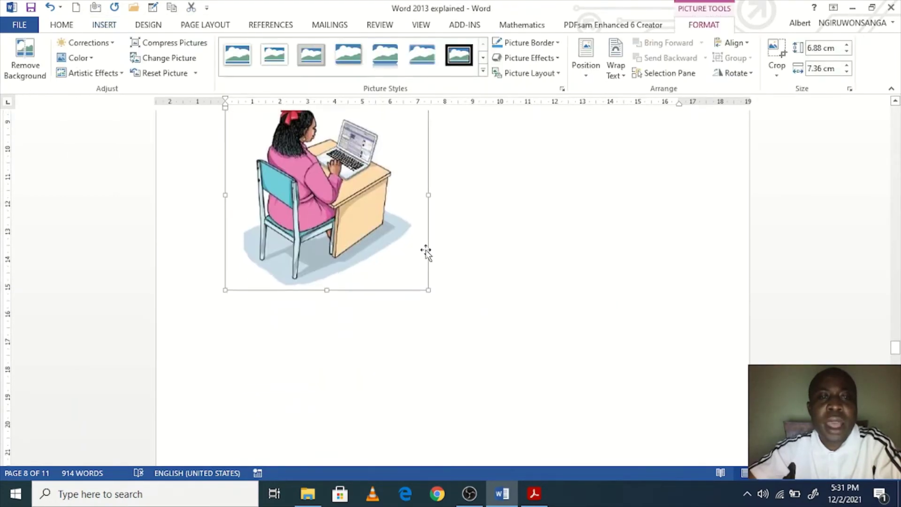
scroll(426, 253, up, 1)
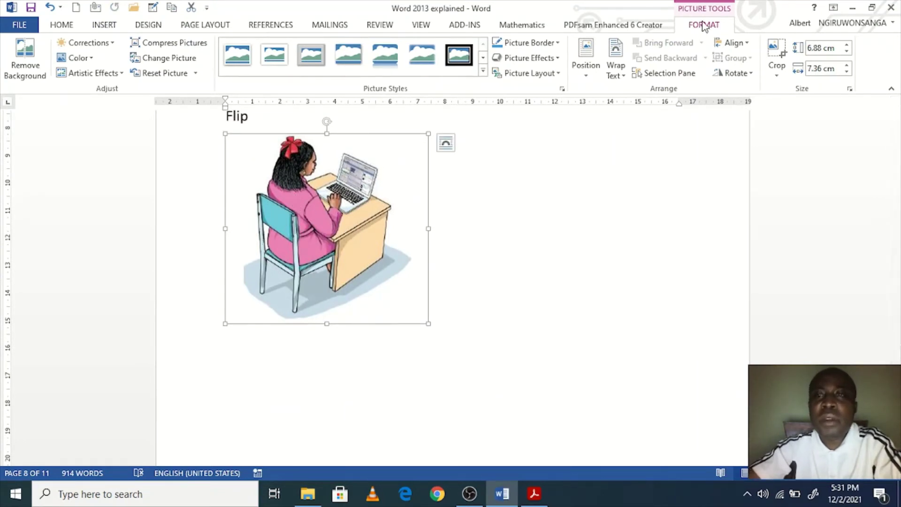
Step: Crop the Email-2 picture's left, right and bottom edges to about 6.57 × 6.56 cm
click(775, 76)
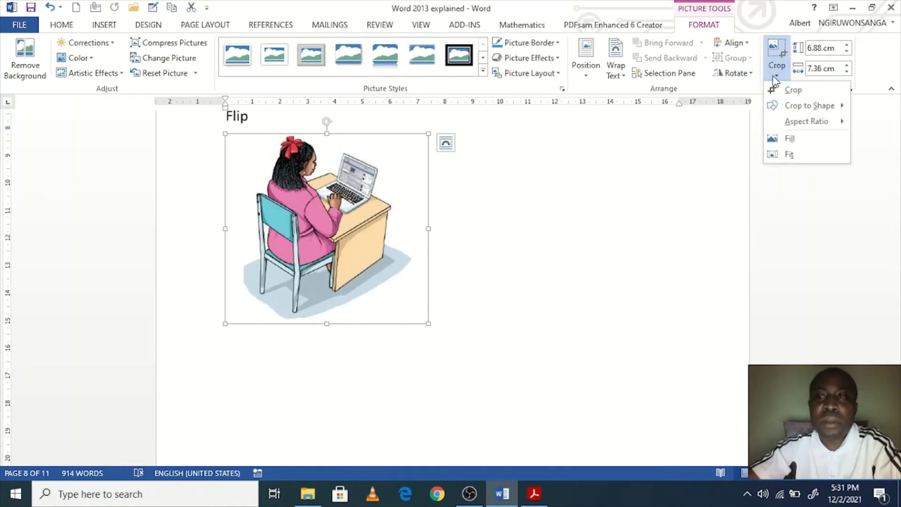
click(792, 90)
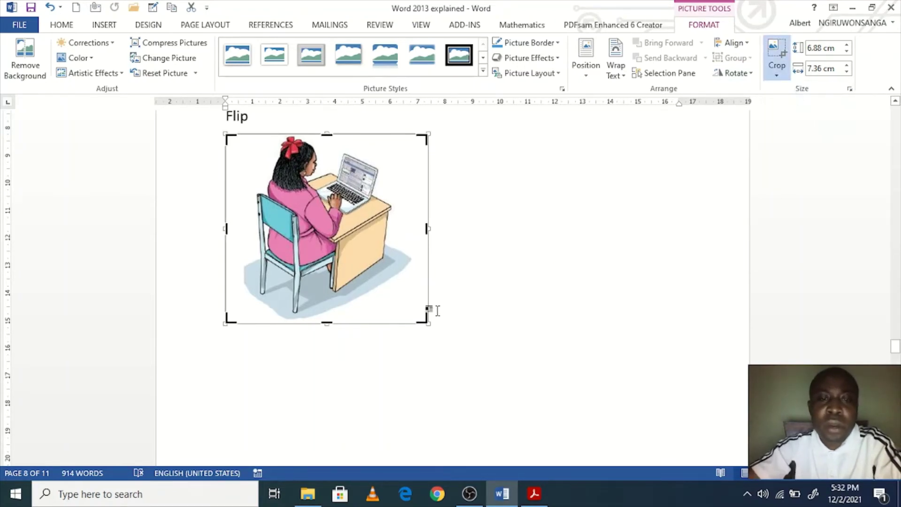
mouse_move(422, 320)
mouse_down()
mouse_move(410, 307)
mouse_move(432, 329)
mouse_up()
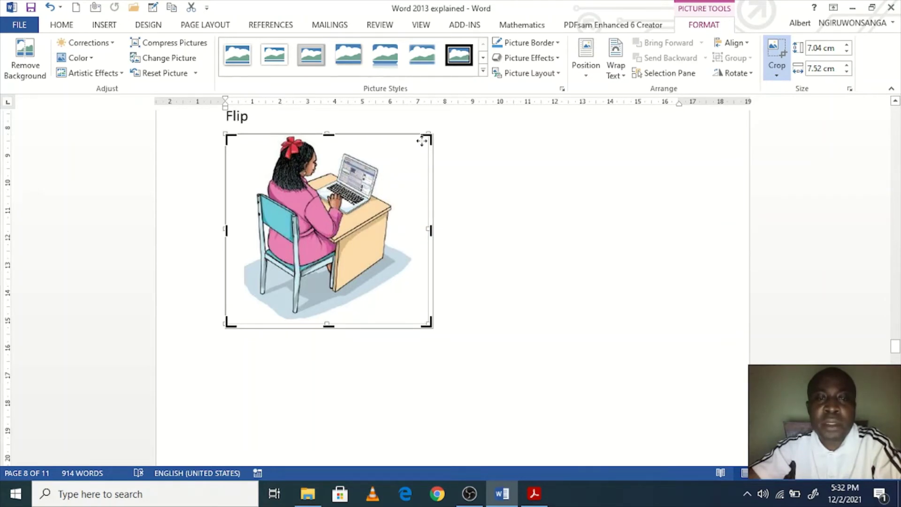
drag(426, 322, 415, 319)
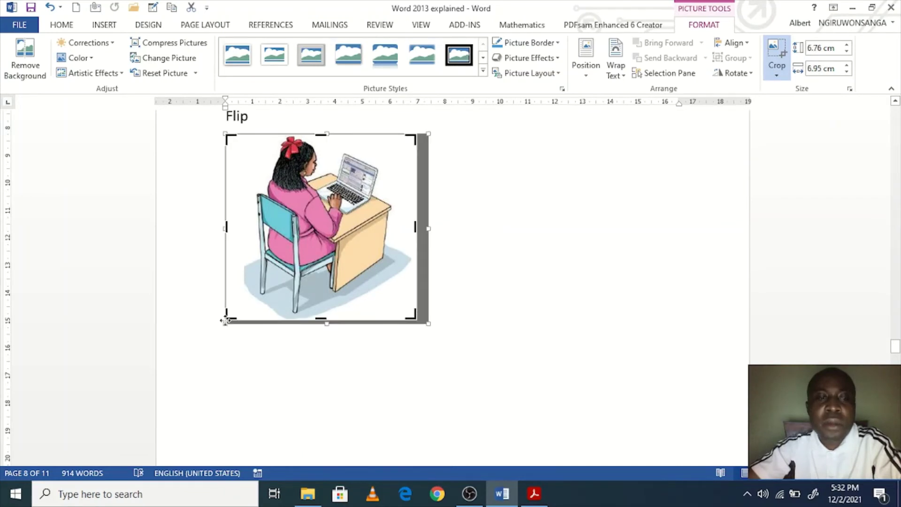
drag(225, 315, 236, 315)
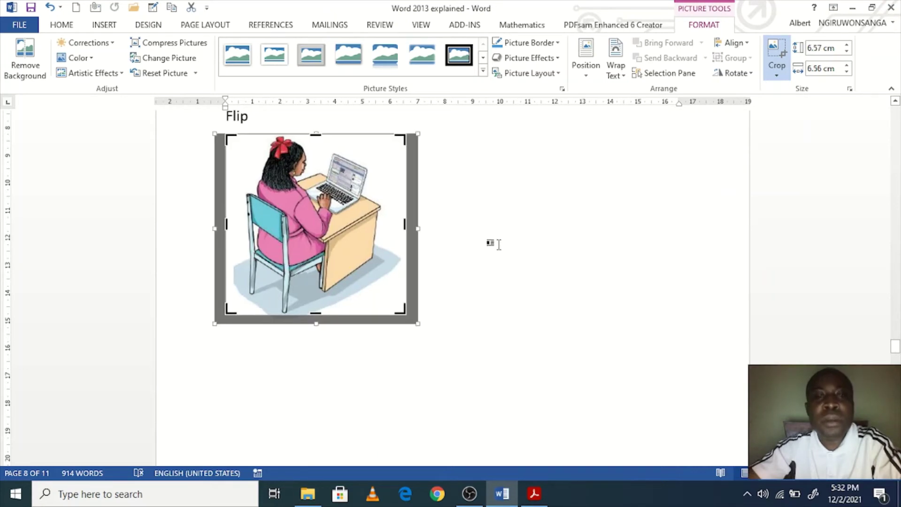
click(538, 241)
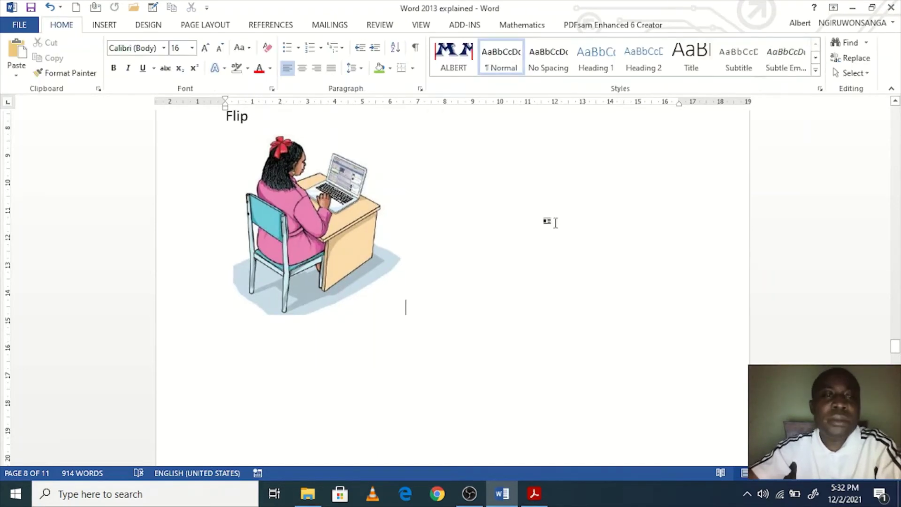
Step: Select and deselect the cropped picture repeatedly to check the trimmed result
click(374, 237)
click(493, 276)
click(386, 242)
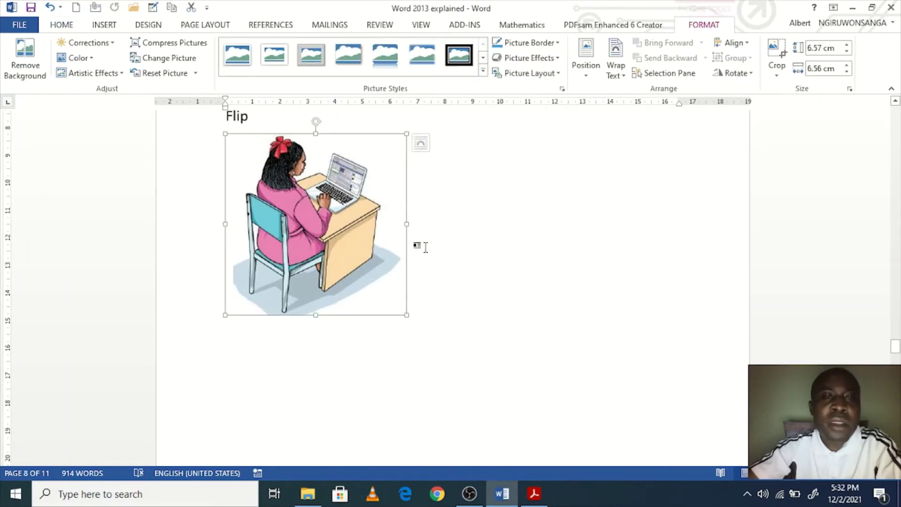
click(508, 258)
click(367, 227)
click(486, 234)
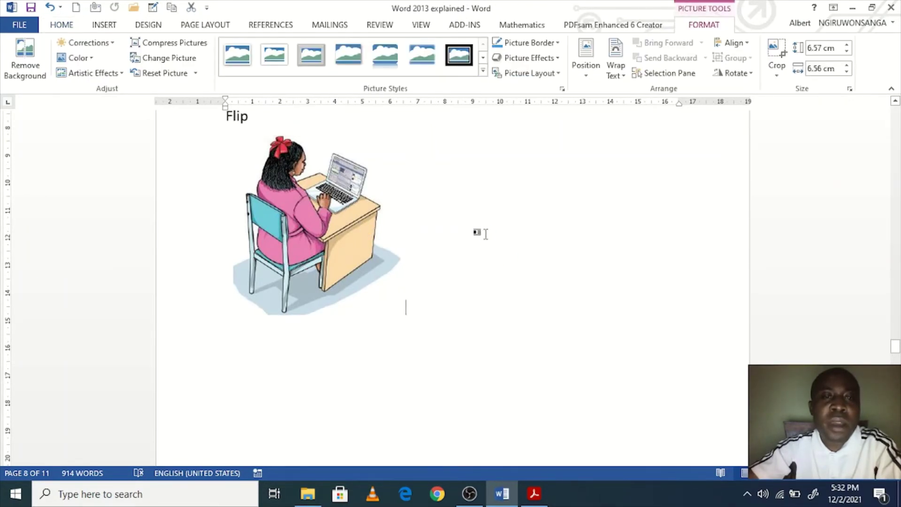
click(366, 225)
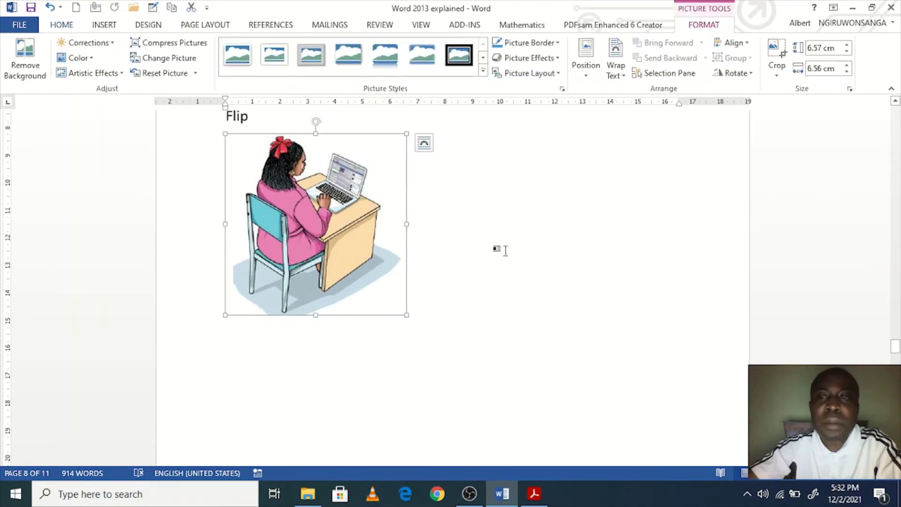
click(478, 251)
click(366, 225)
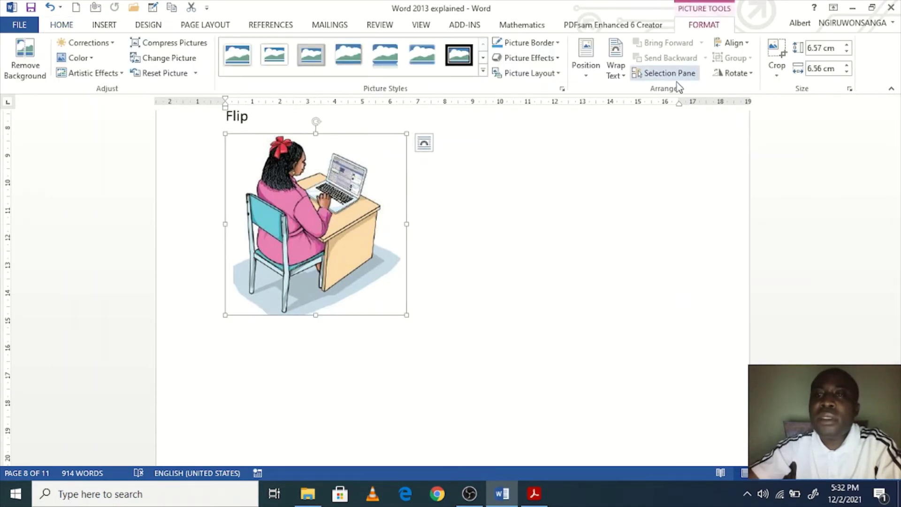
Step: Flip the Email-2 picture horizontally
click(750, 75)
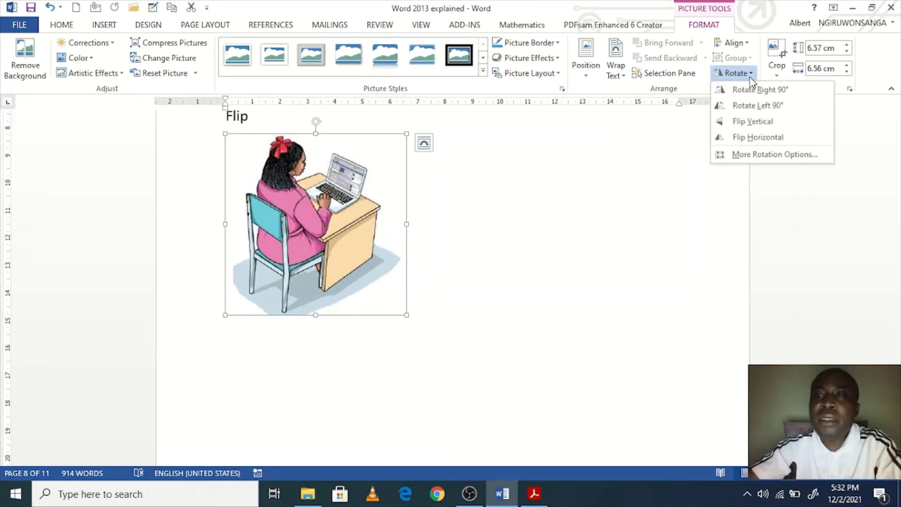
click(758, 139)
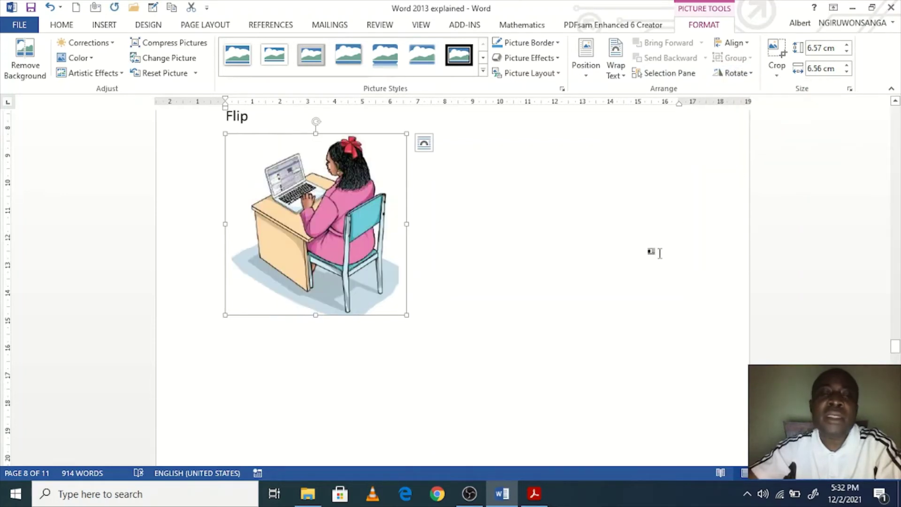
click(629, 267)
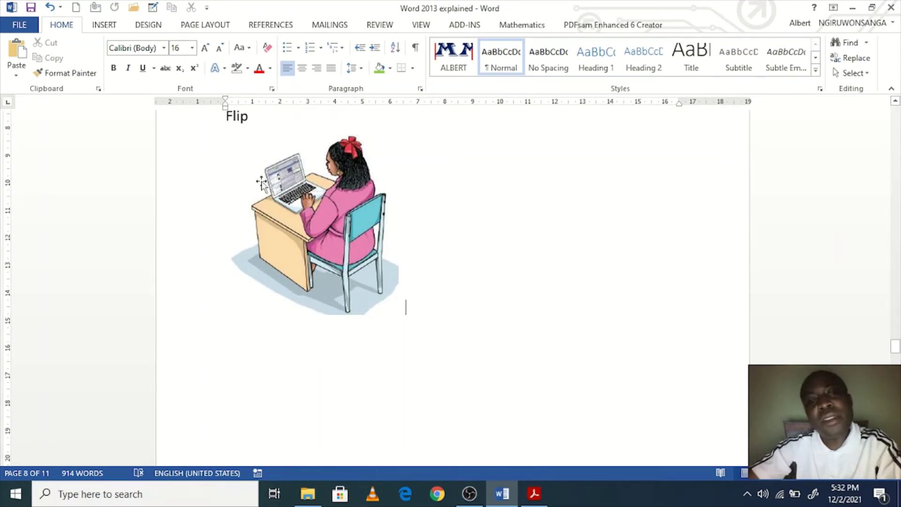
Step: Extend the Flip heading above the picture to read 'Flip horizontal'
scroll(224, 175, up, 3)
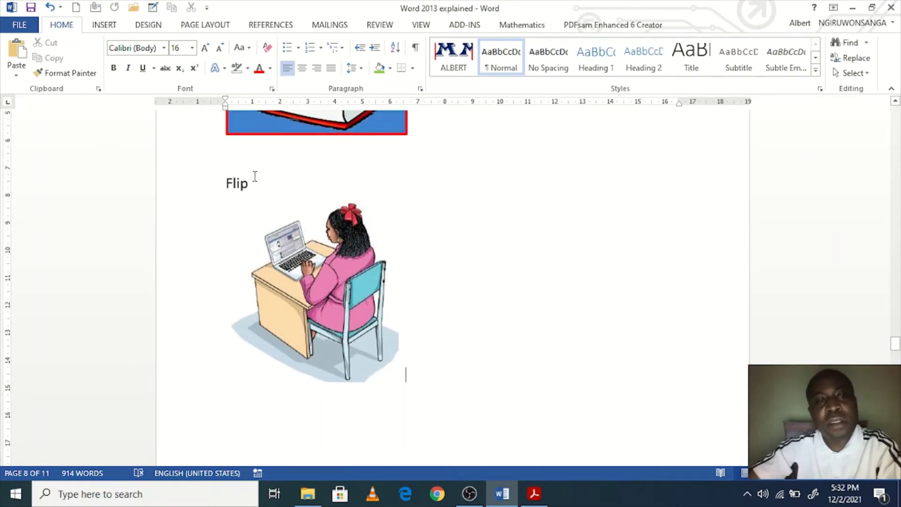
drag(254, 176, 211, 180)
click(277, 172)
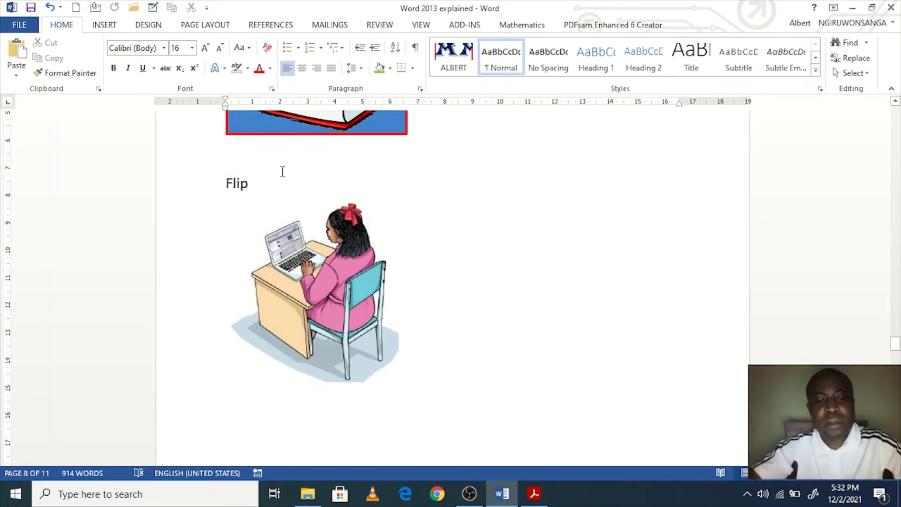
text(horizontal)
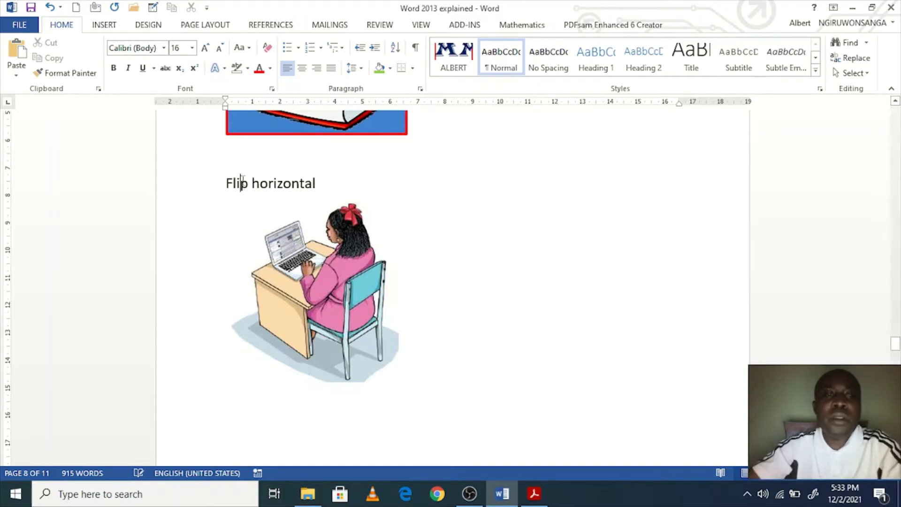
scroll(502, 266, down, 1)
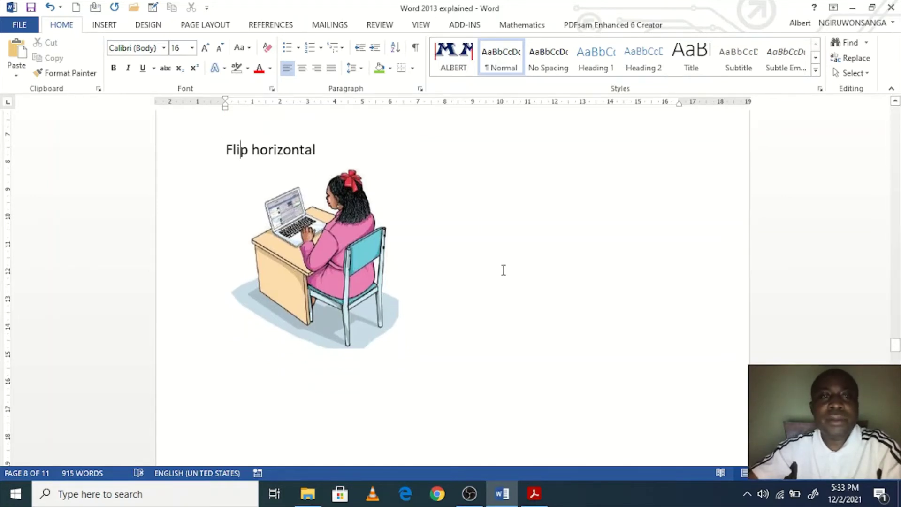
click(106, 28)
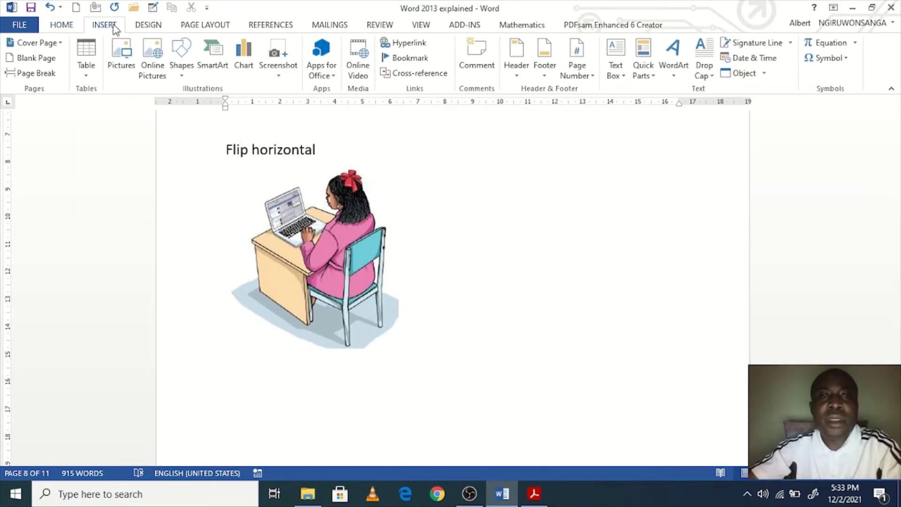
Step: Set the page number format to lowercase Roman numerals (i, ii, iii)
scroll(472, 261, up, 10)
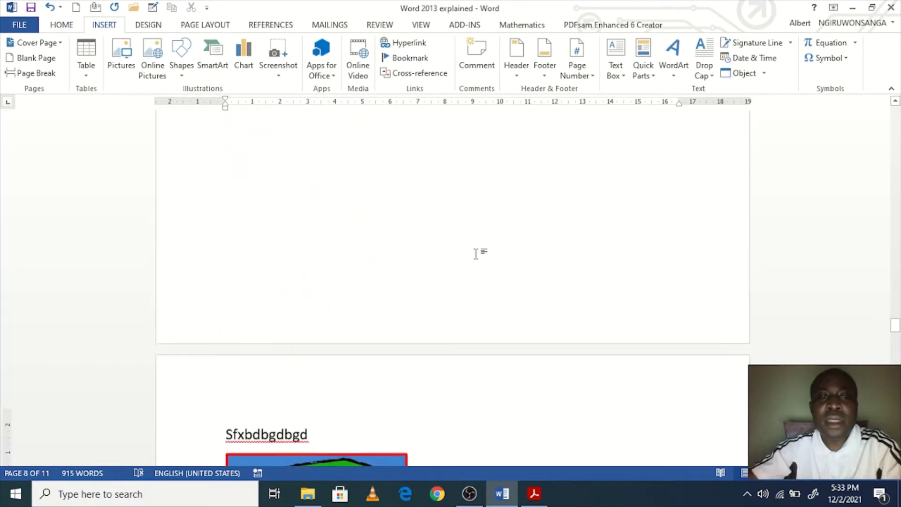
scroll(475, 254, up, 5)
scroll(475, 254, up, 15)
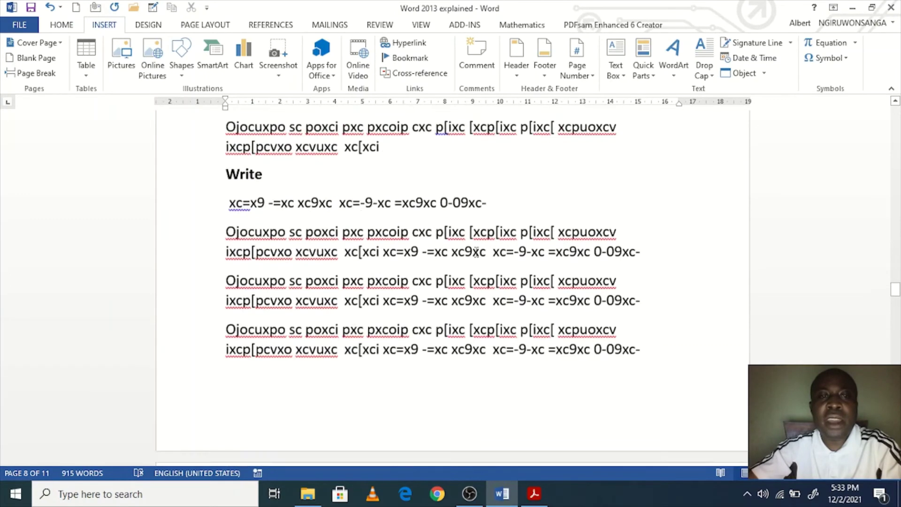
scroll(477, 245, up, 3)
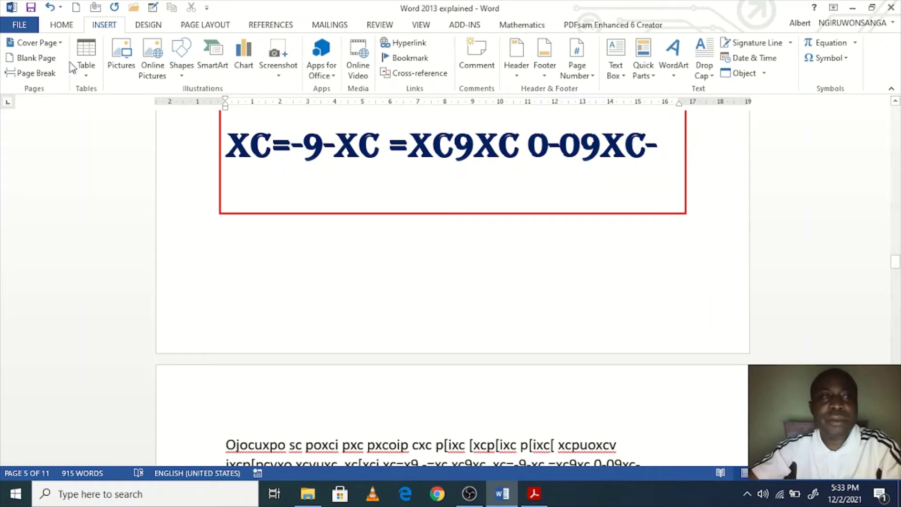
click(584, 74)
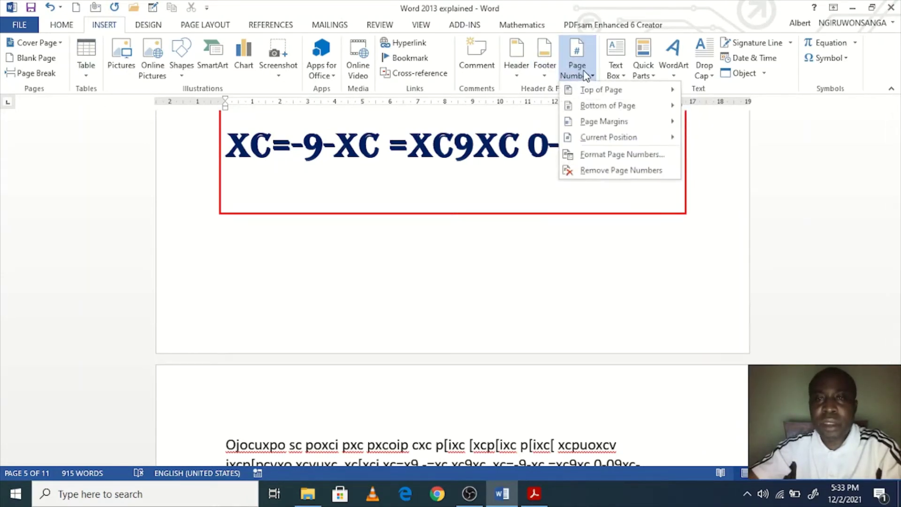
click(591, 155)
click(525, 170)
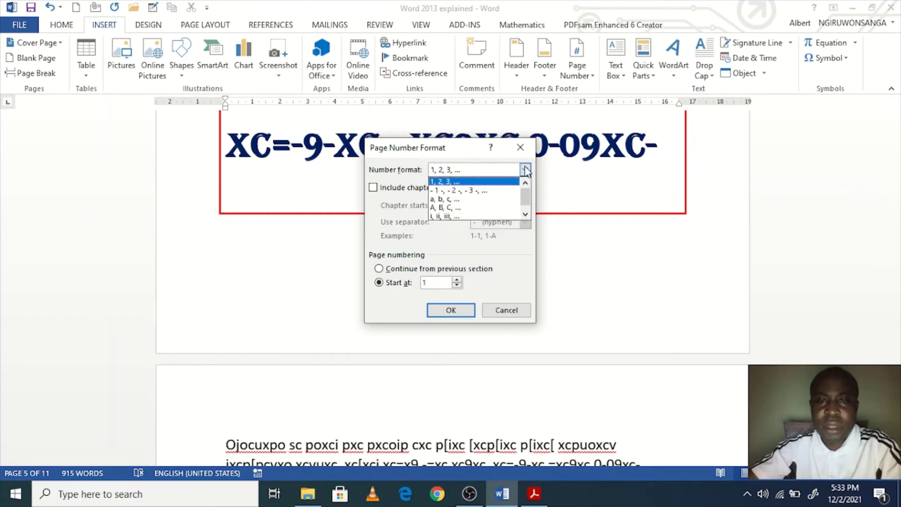
click(462, 216)
click(452, 310)
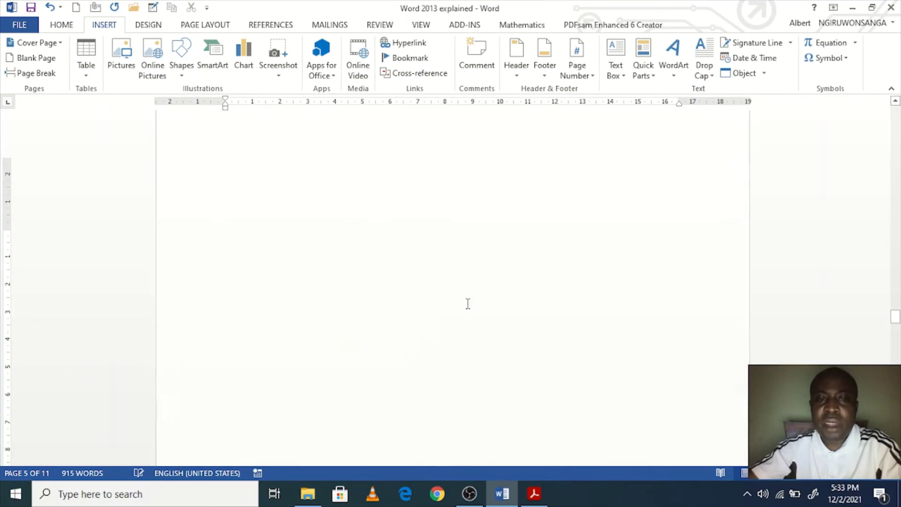
Step: Insert a Plain Number 2 page number centred at the bottom of the page, reading vii here
click(592, 76)
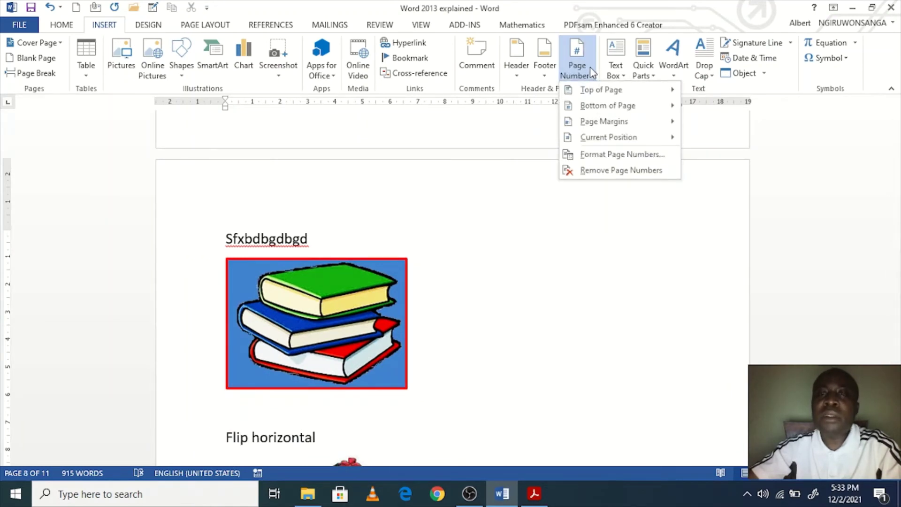
mouse_move(603, 90)
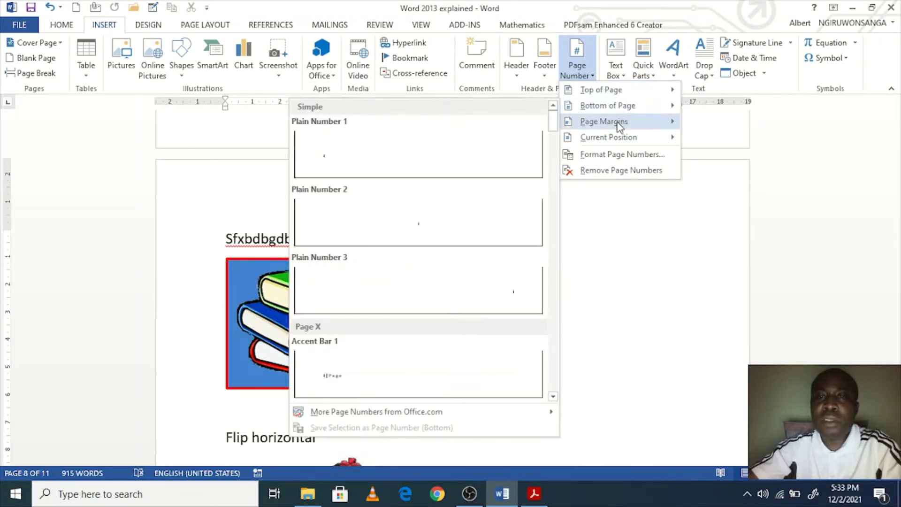
mouse_move(621, 126)
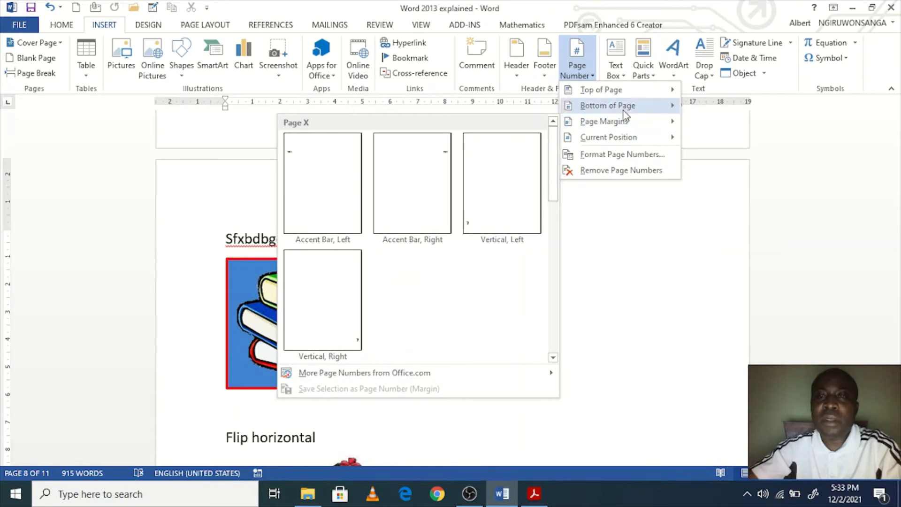
mouse_move(627, 110)
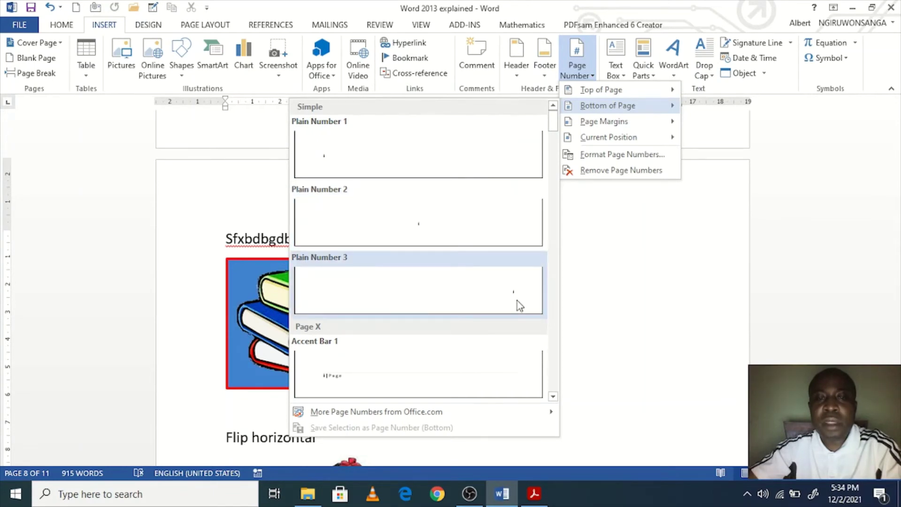
scroll(491, 324, down, 5)
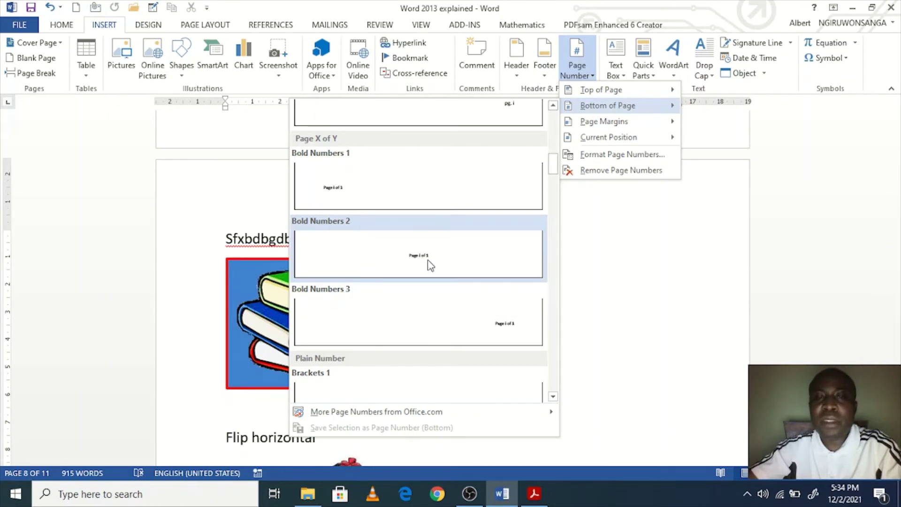
scroll(429, 260, up, 4)
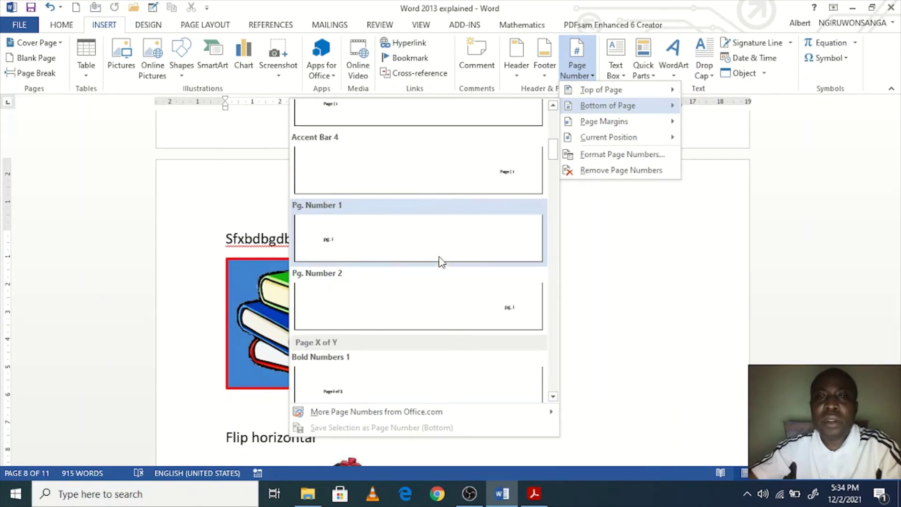
scroll(440, 260, up, 3)
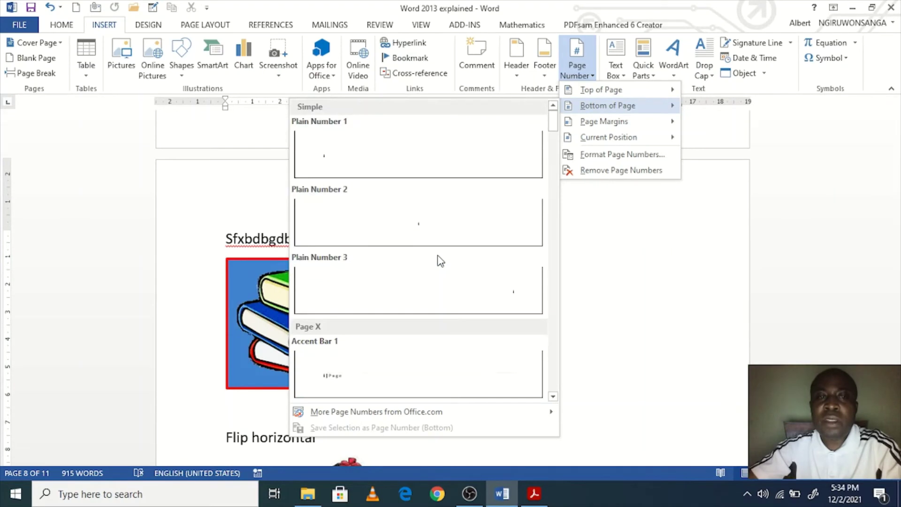
click(428, 229)
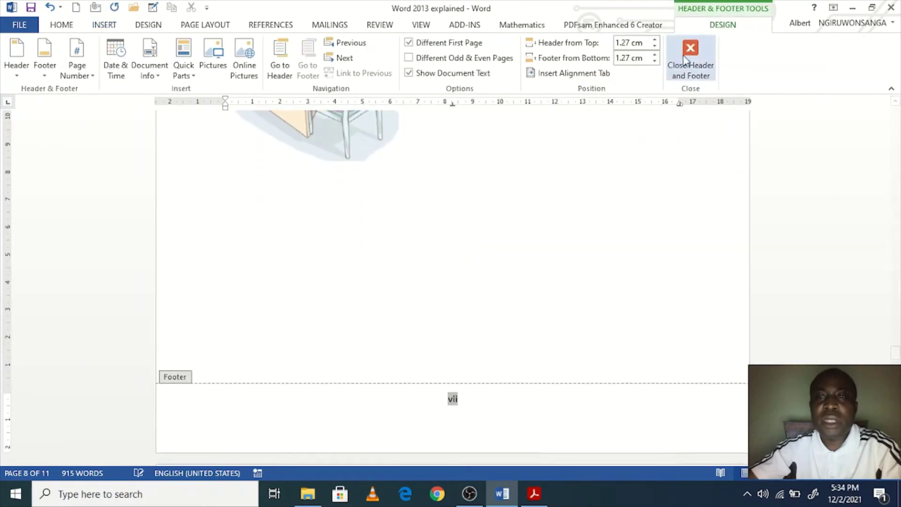
Step: Close footer editing and scroll down to view the Roman page numbers
click(689, 60)
scroll(541, 294, down, 12)
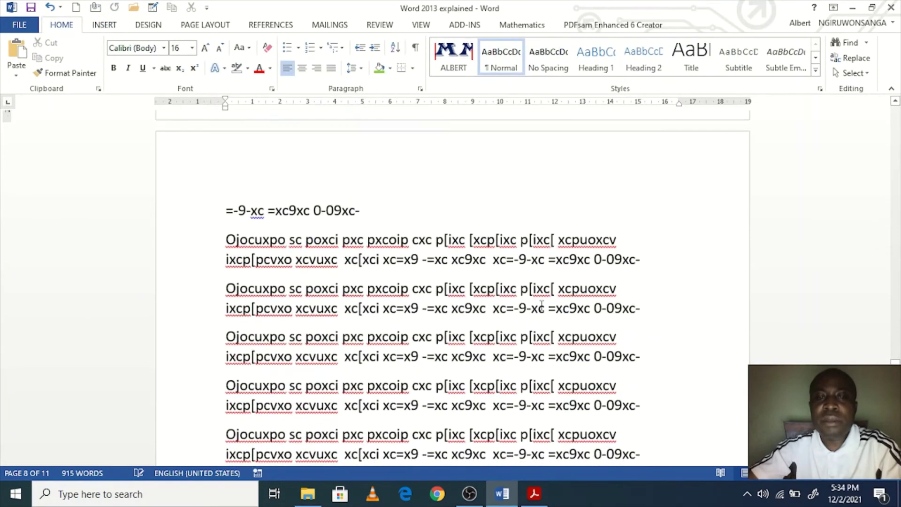
scroll(542, 310, down, 15)
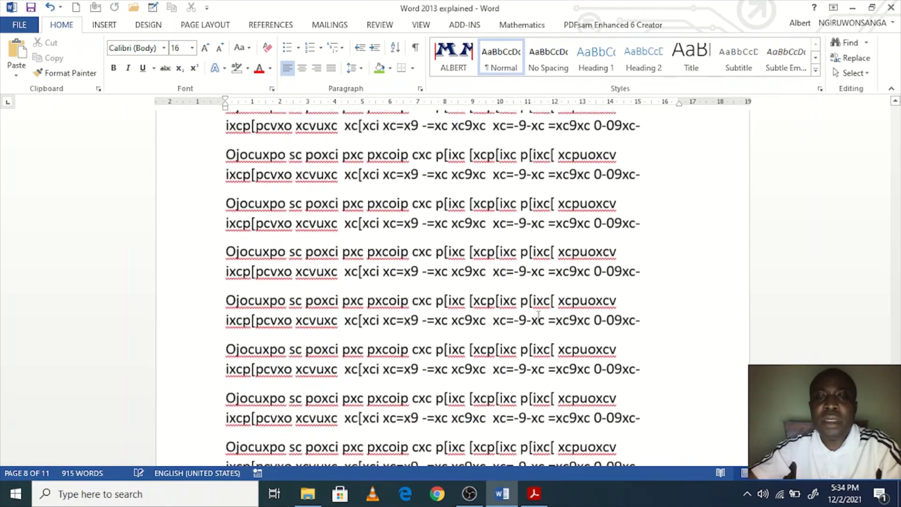
scroll(538, 315, down, 15)
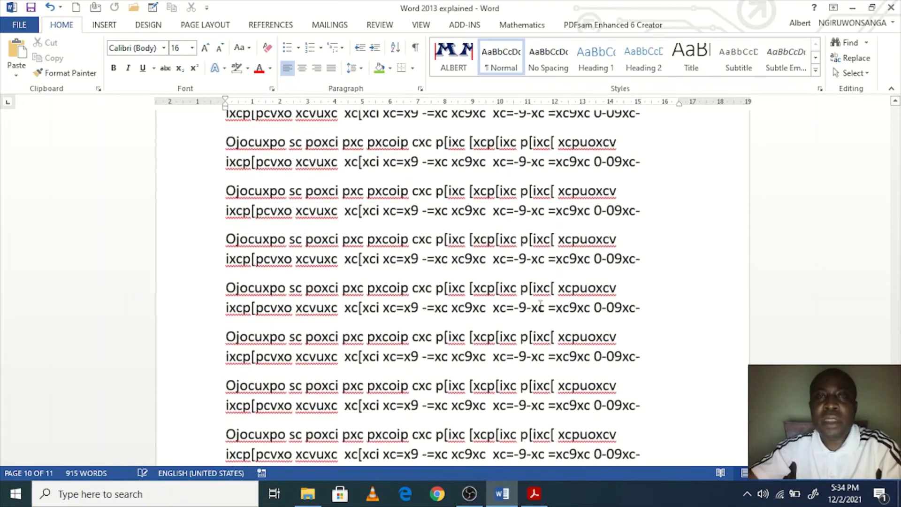
scroll(540, 305, down, 5)
Step: Jump to the document start with Ctrl+Home and place the cursor at the top of the cover page
key(ctrl+Home)
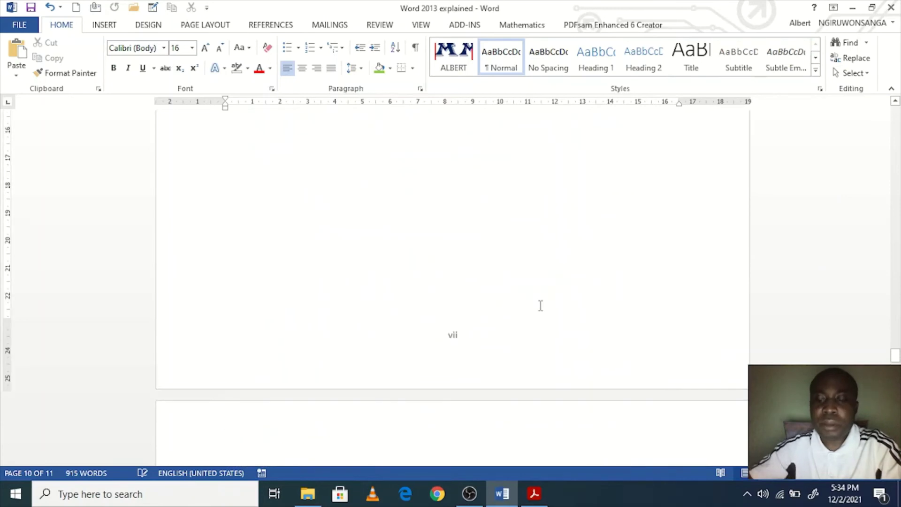
scroll(455, 400, down, 15)
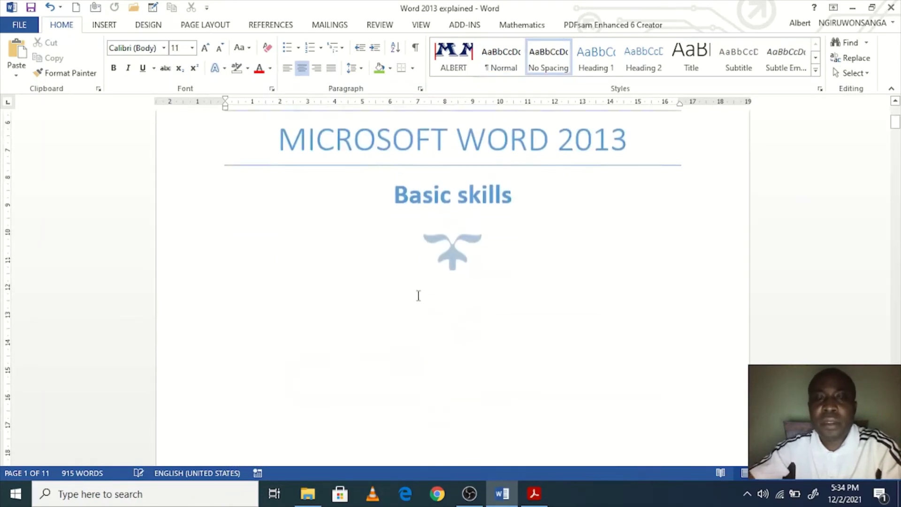
scroll(515, 280, down, 10)
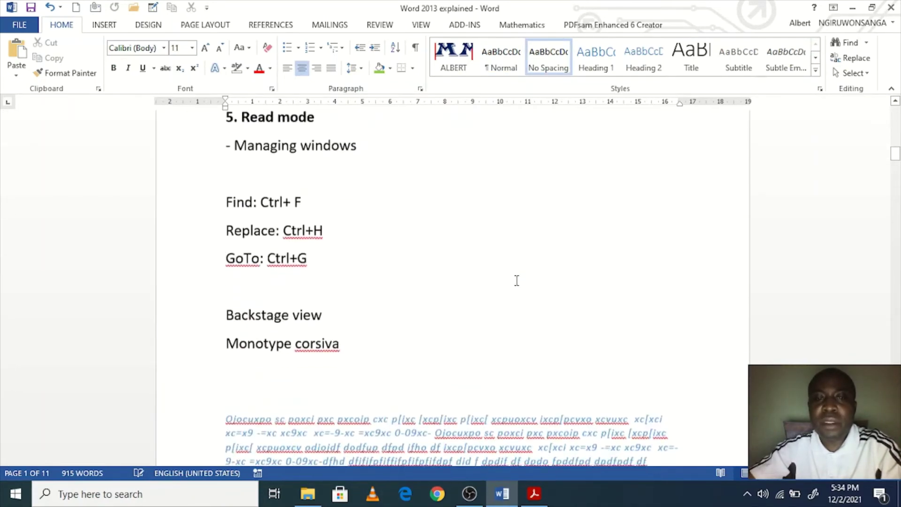
scroll(486, 274, up, 3)
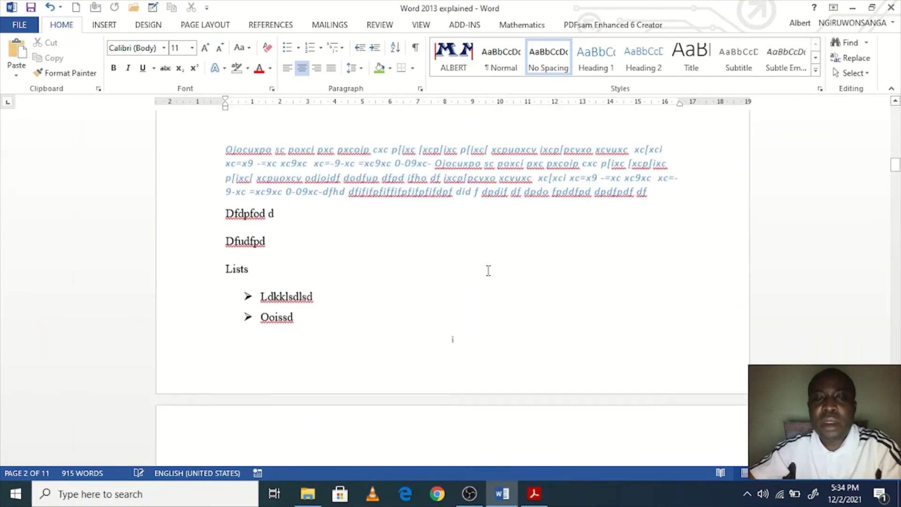
scroll(504, 315, down, 3)
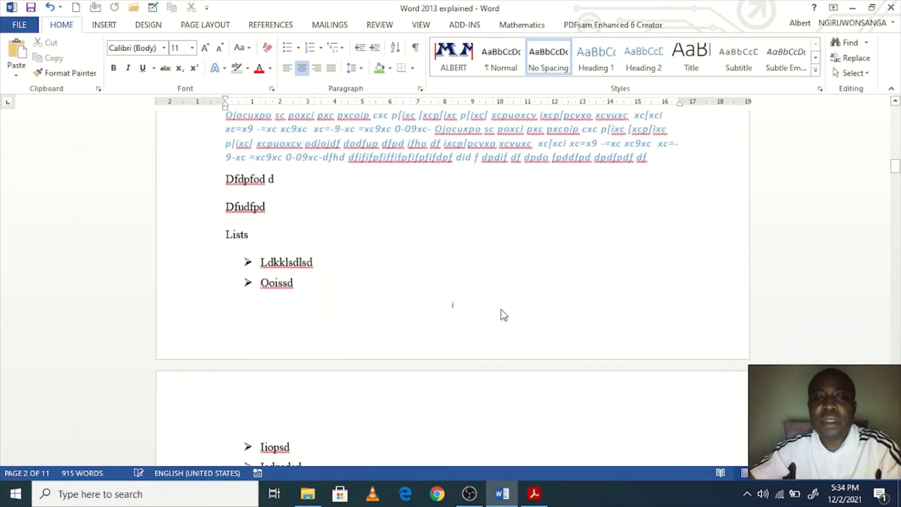
scroll(432, 291, down, 20)
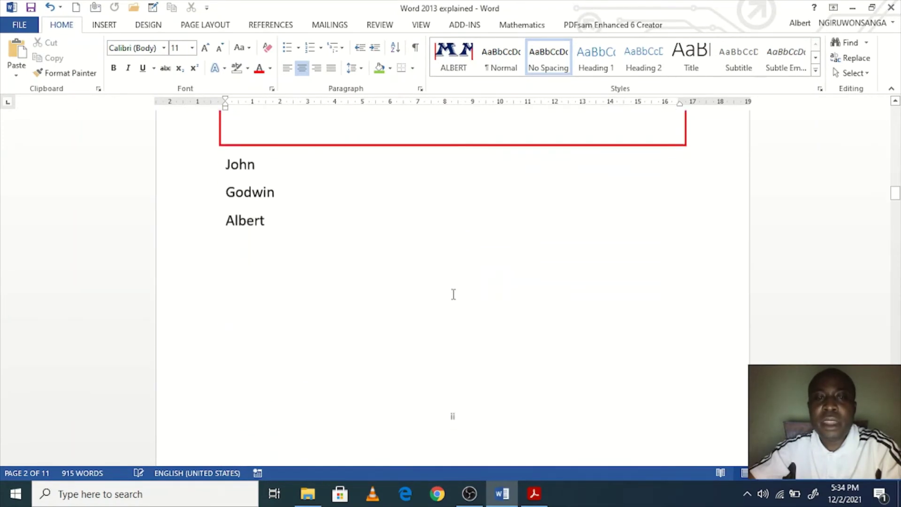
scroll(466, 292, down, 20)
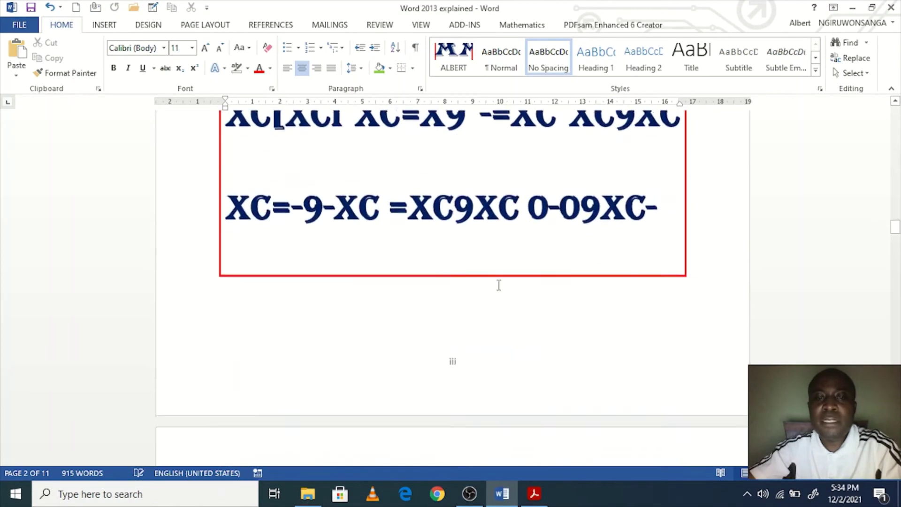
scroll(497, 288, down, 20)
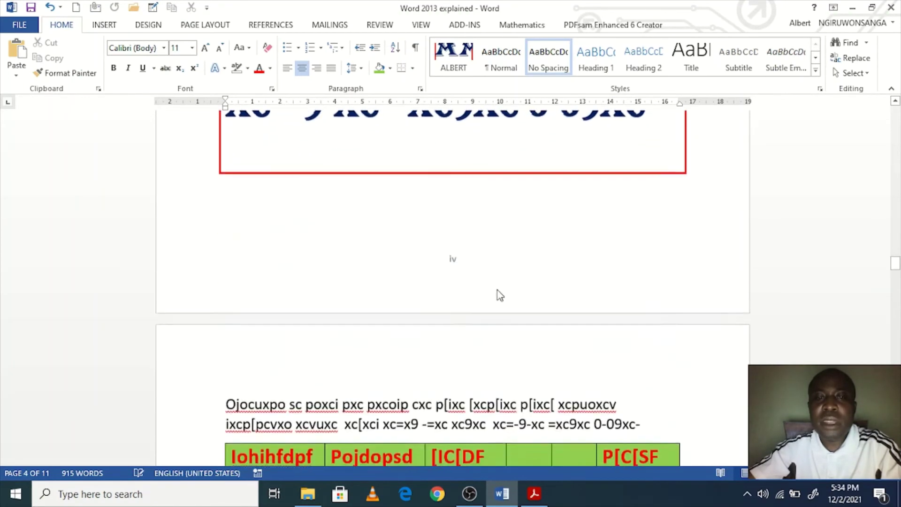
scroll(499, 294, down, 20)
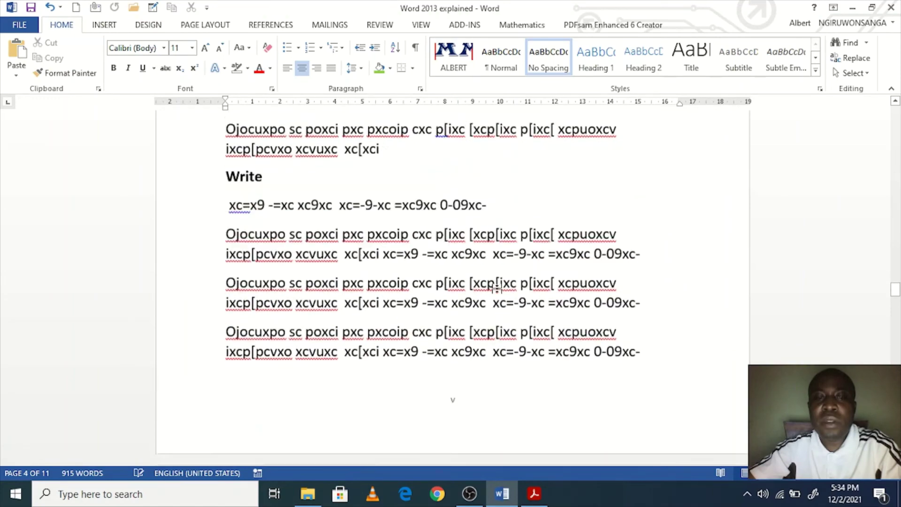
scroll(497, 288, down, 20)
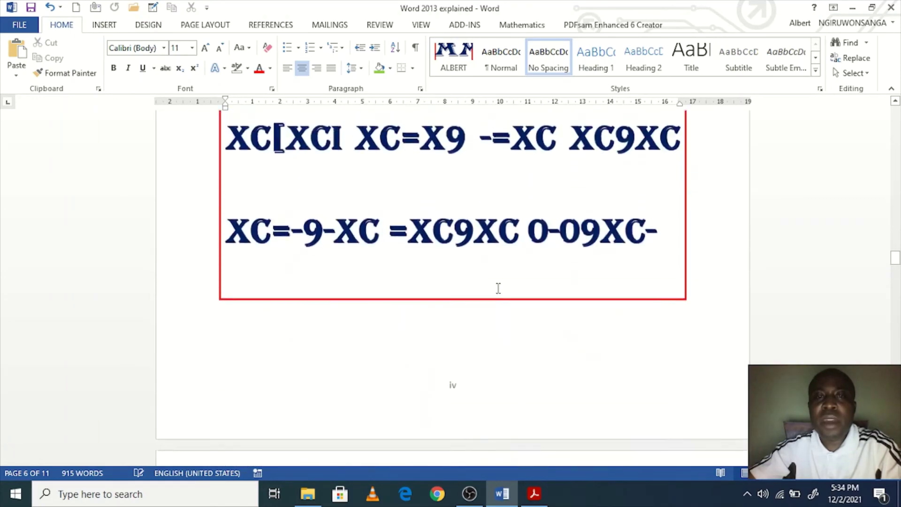
scroll(498, 288, down, 5)
scroll(498, 288, up, 15)
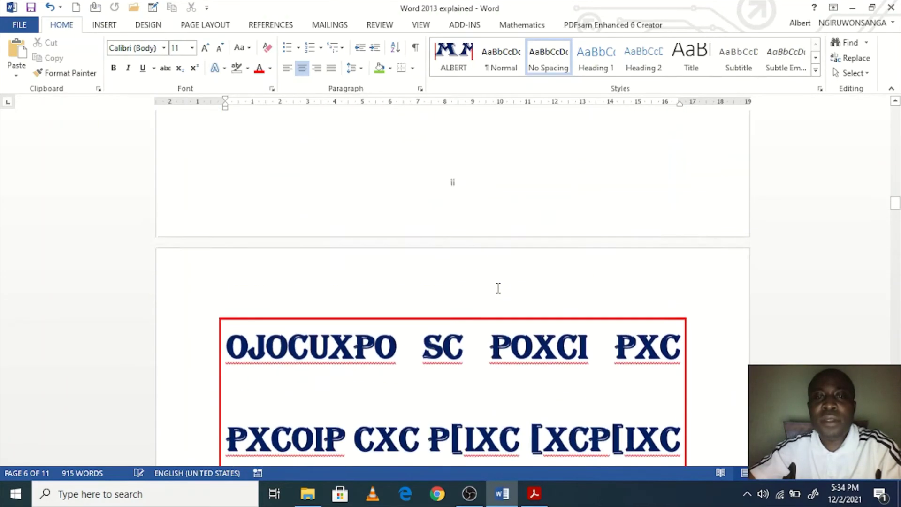
scroll(498, 288, up, 20)
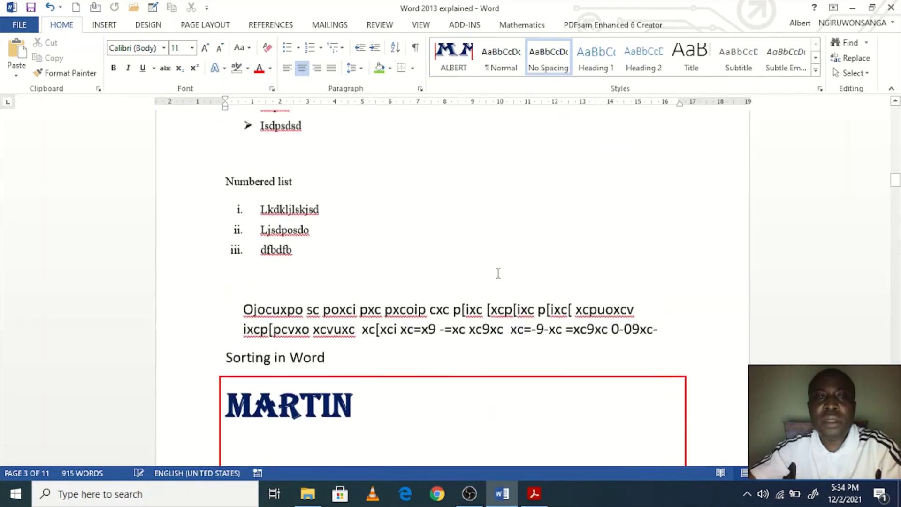
scroll(499, 264, up, 20)
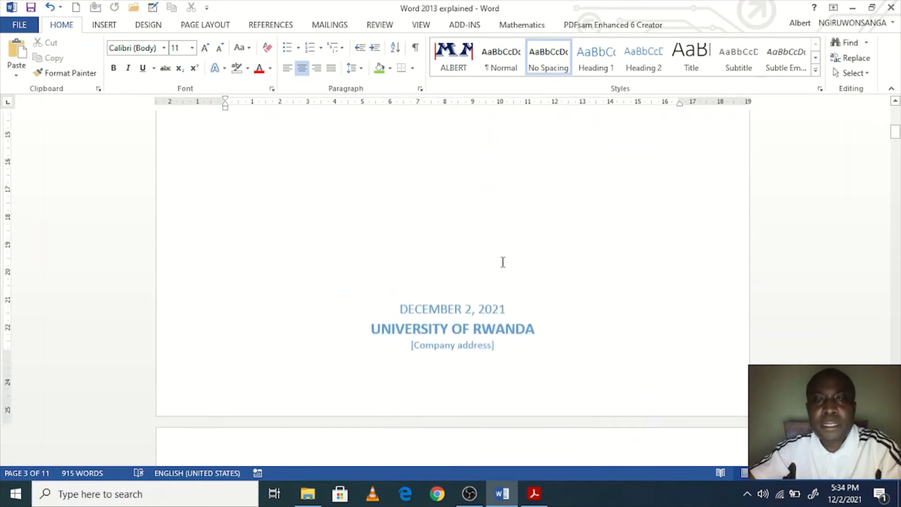
scroll(505, 213, up, 2)
click(494, 225)
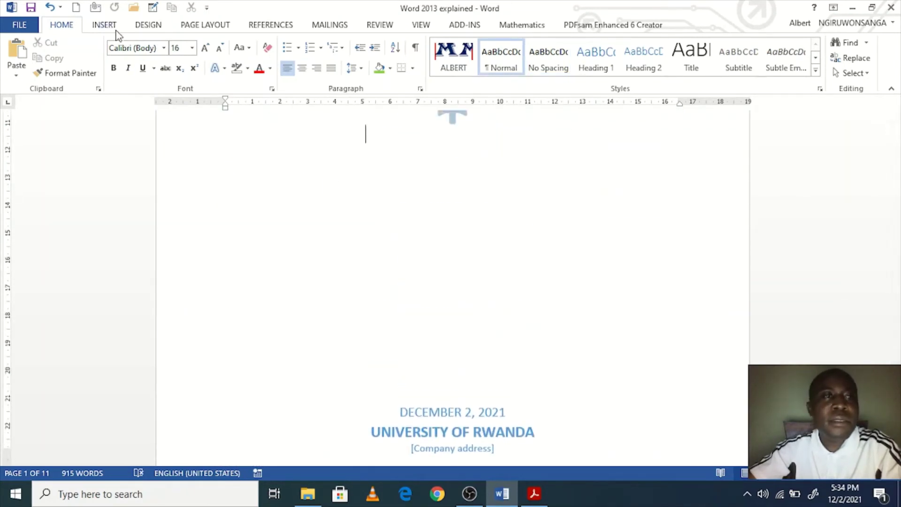
Step: Remove the current cover page so the Lists page, numbered i, comes first
click(104, 25)
click(58, 43)
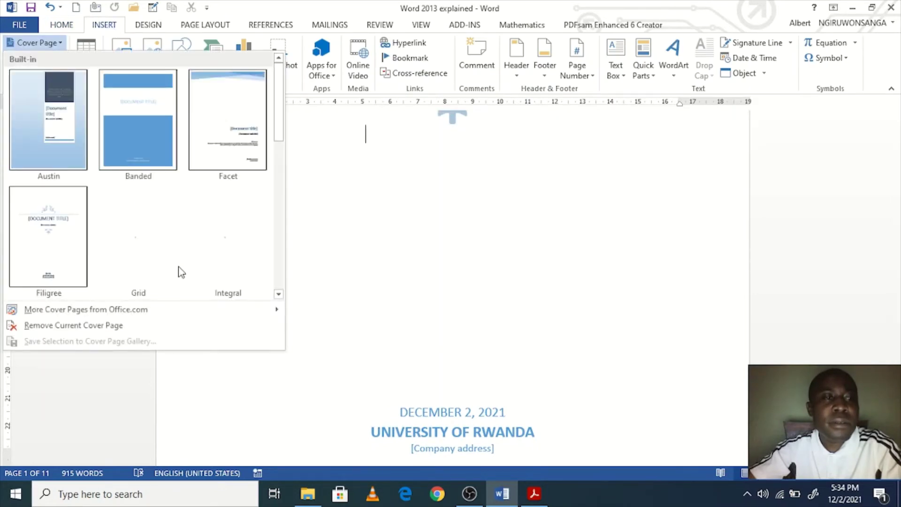
click(107, 331)
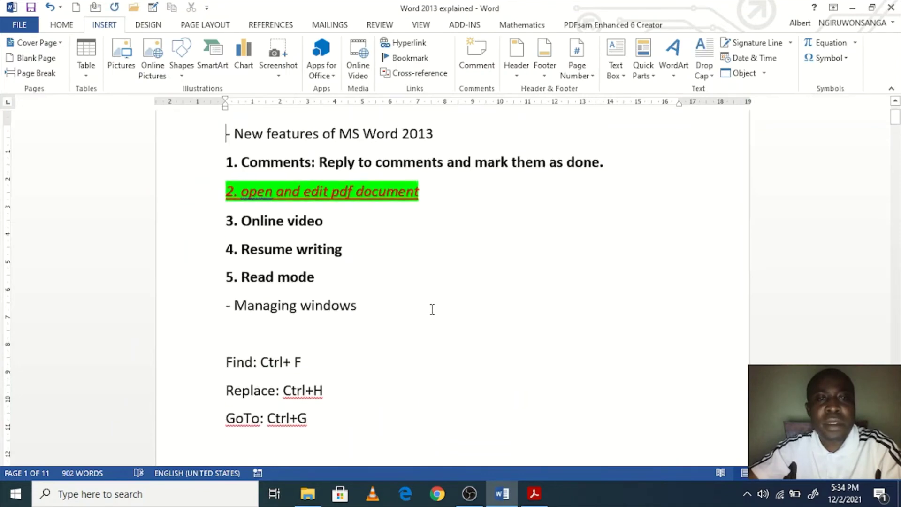
scroll(436, 302, down, 20)
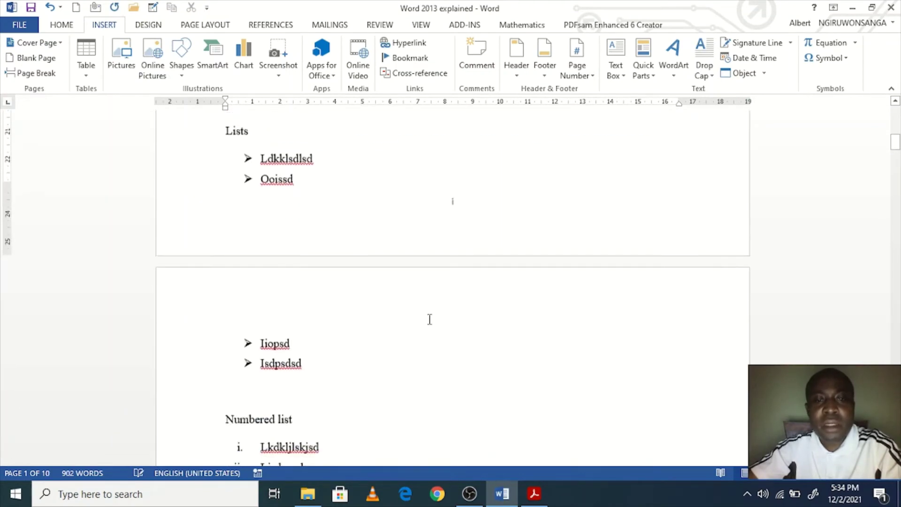
scroll(511, 243, up, 20)
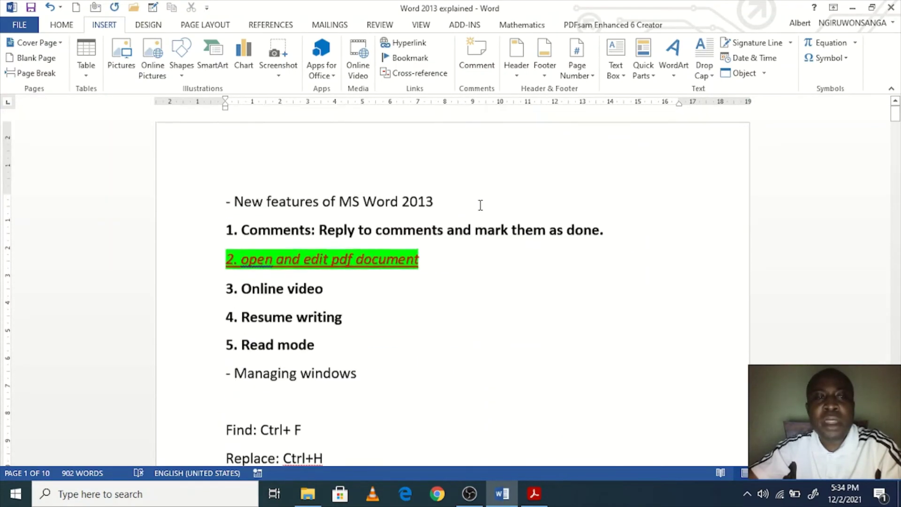
scroll(492, 258, down, 20)
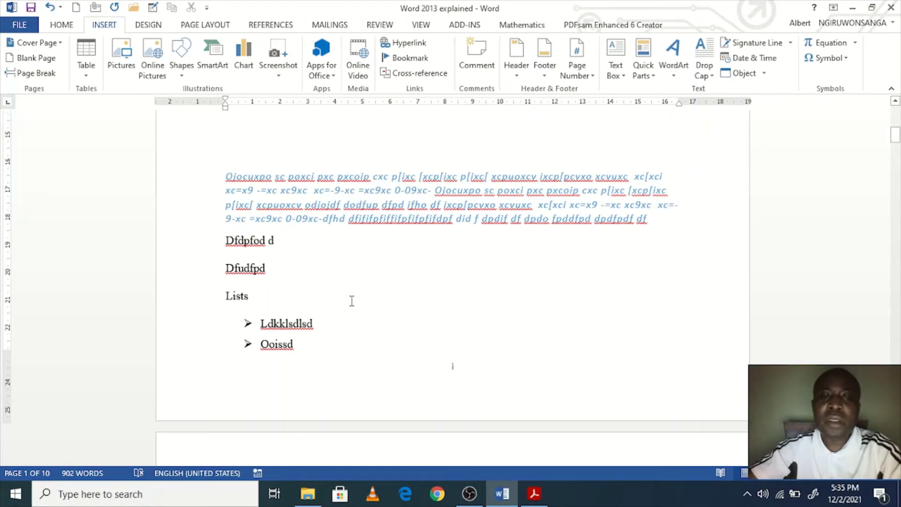
Step: Insert a Next Page section break after the Dfudfpd line
click(205, 26)
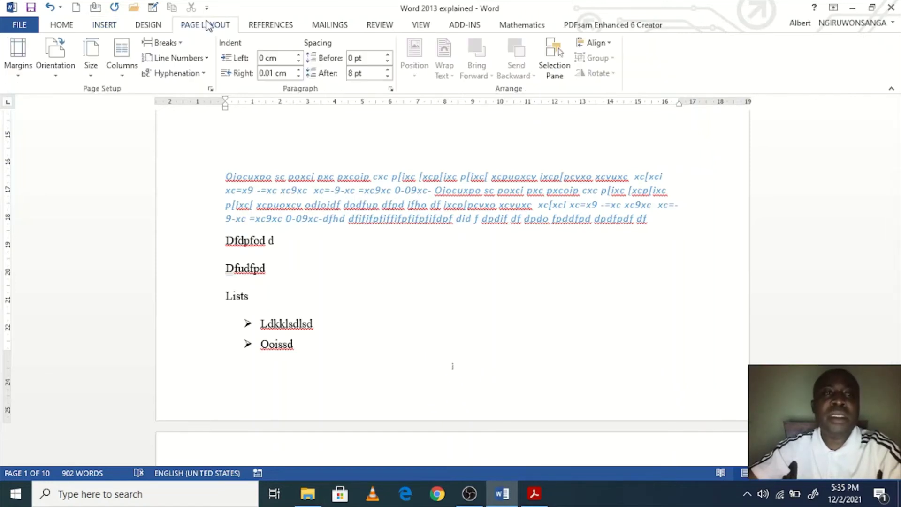
click(182, 43)
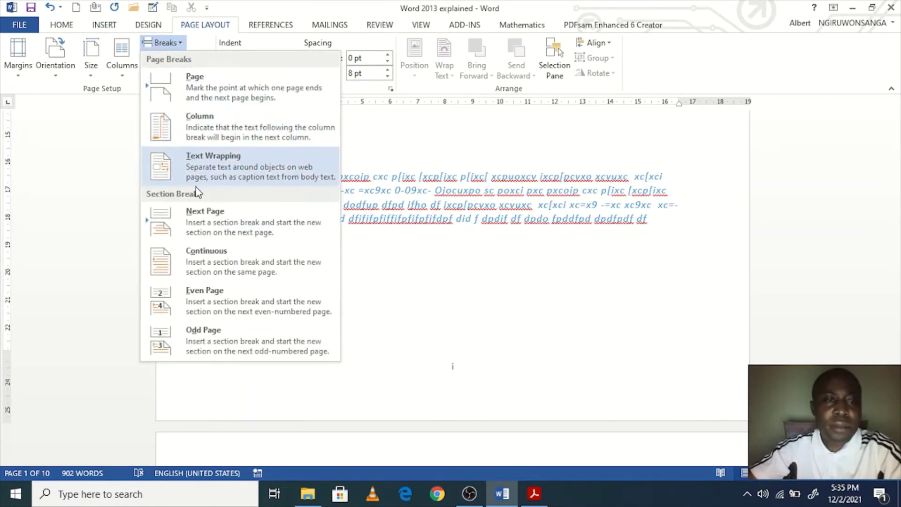
click(235, 223)
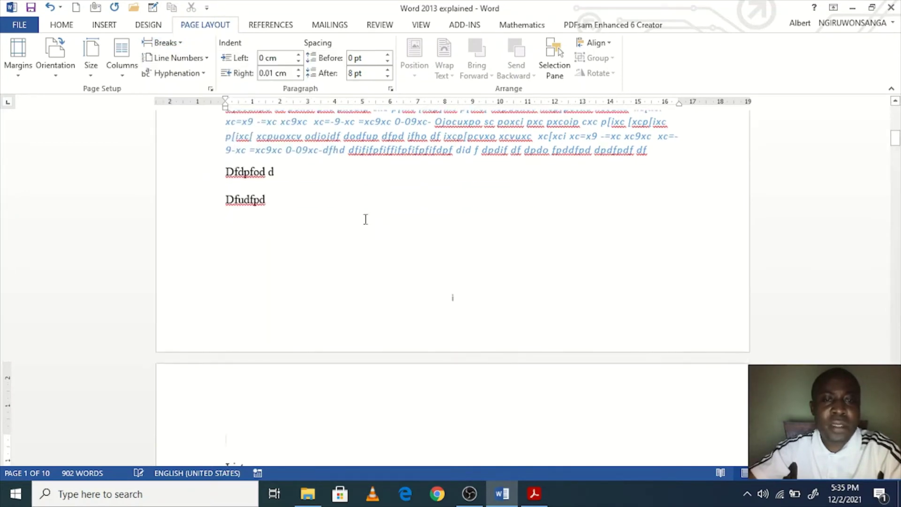
scroll(521, 340, down, 10)
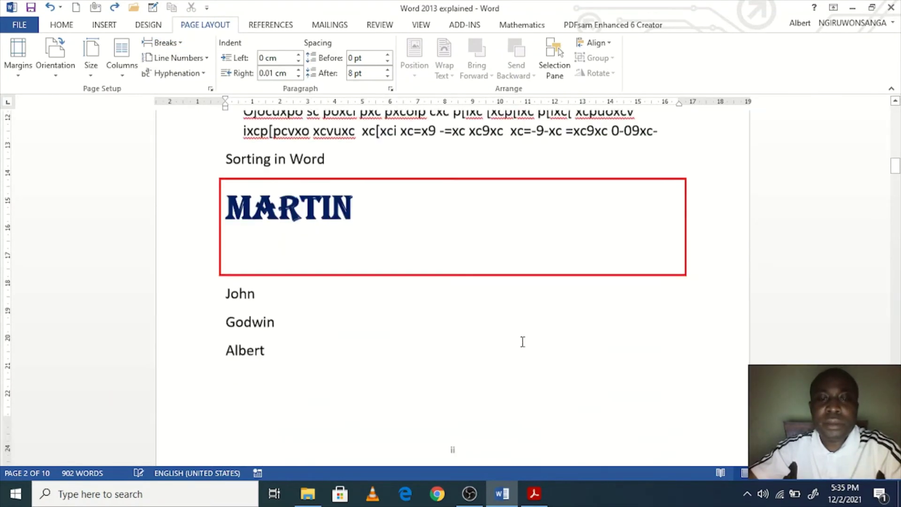
scroll(522, 341, up, 8)
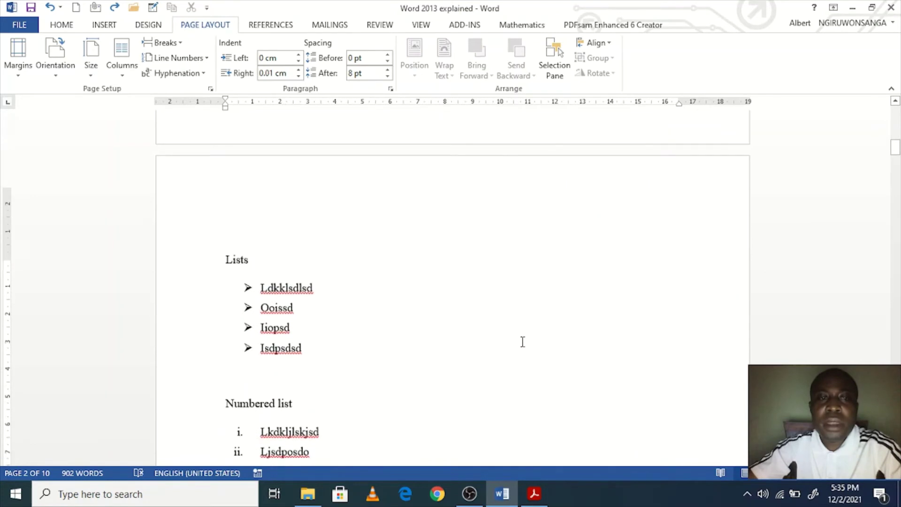
scroll(366, 307, up, 3)
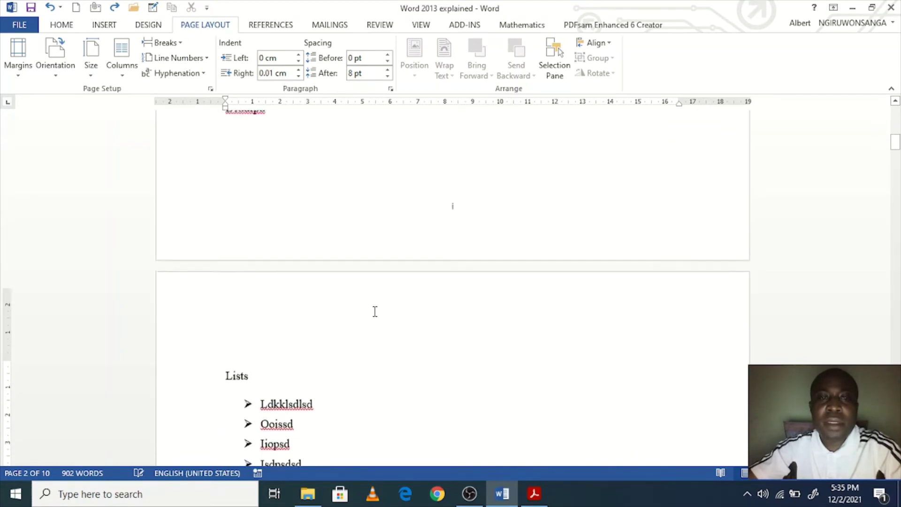
scroll(370, 244, up, 2)
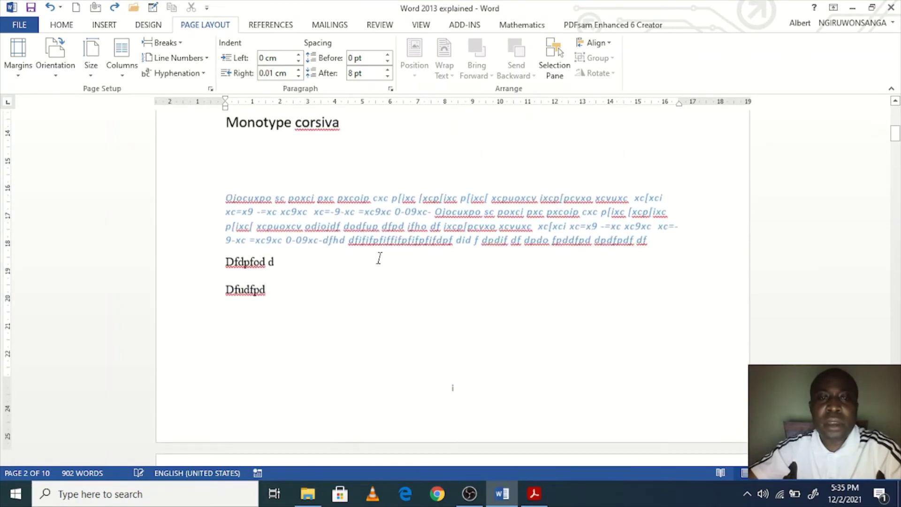
scroll(387, 209, down, 2)
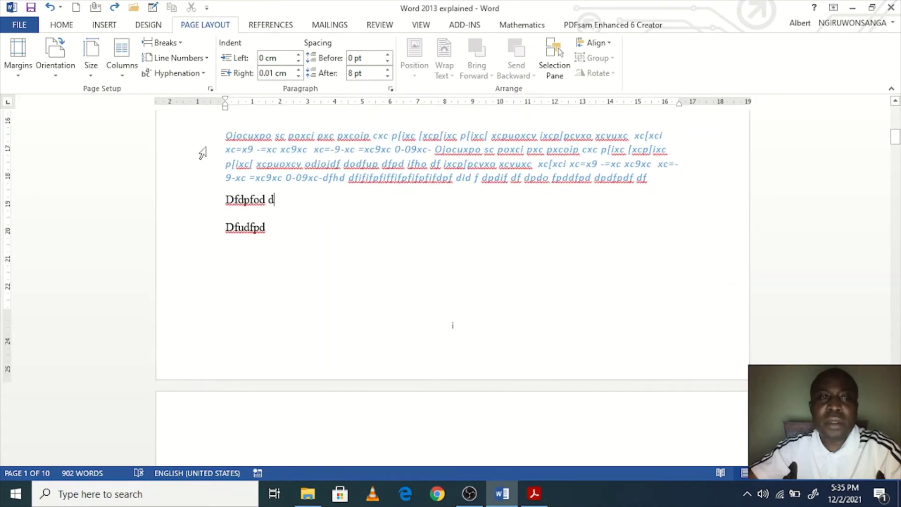
Step: Turn on Different first page in Page Setup's Layout tab, removing the i from the first footer
click(209, 88)
click(387, 85)
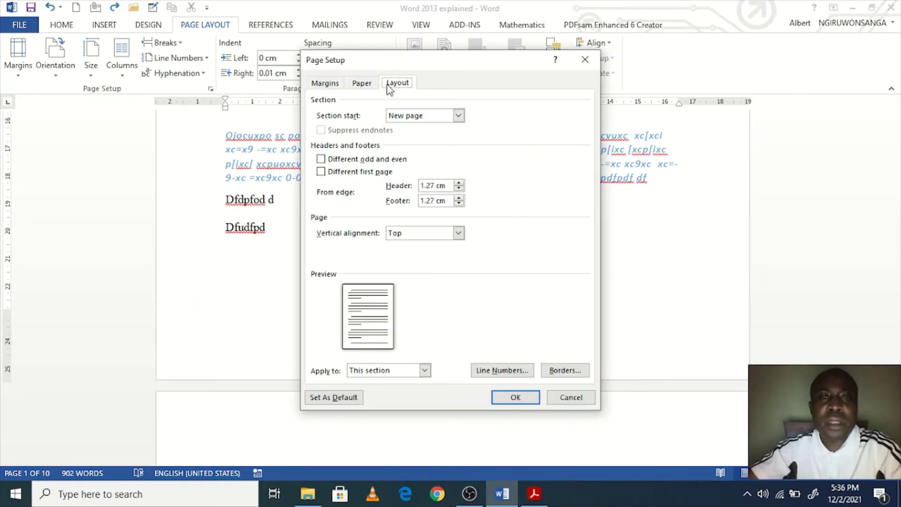
click(330, 86)
click(397, 84)
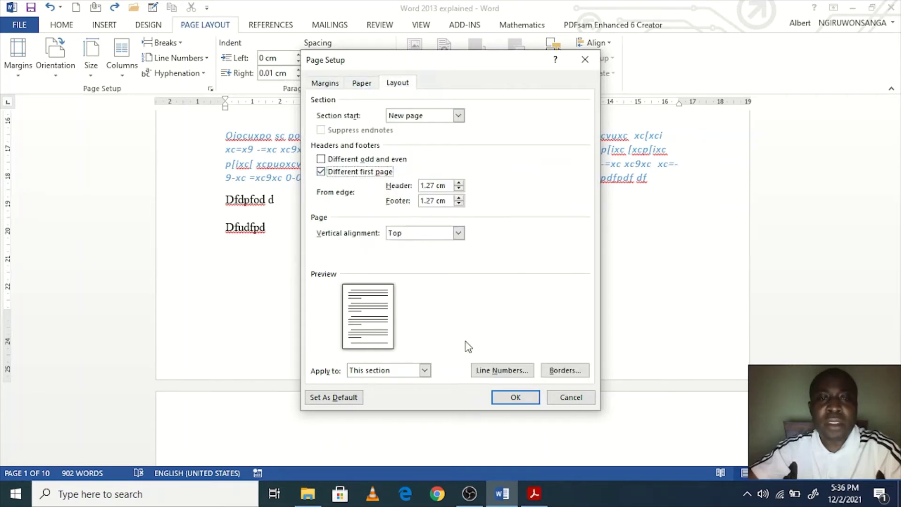
click(515, 396)
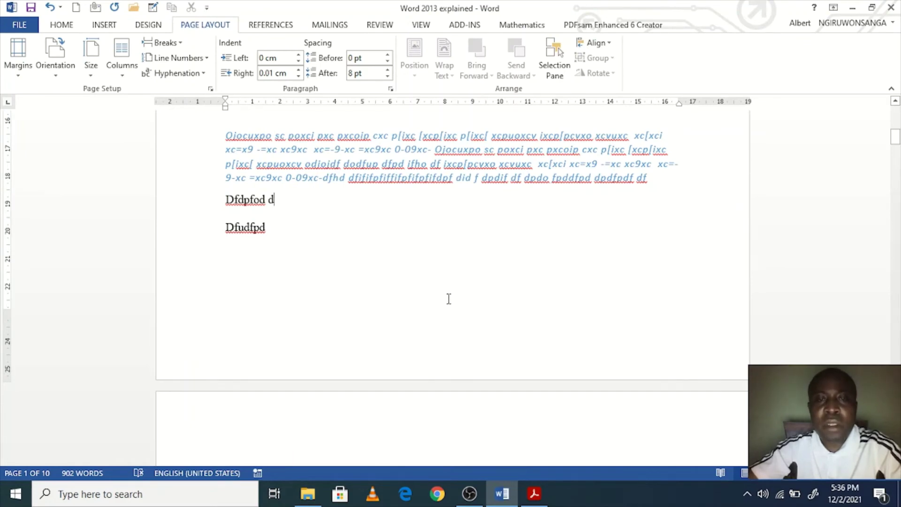
scroll(446, 291, up, 10)
scroll(446, 288, down, 10)
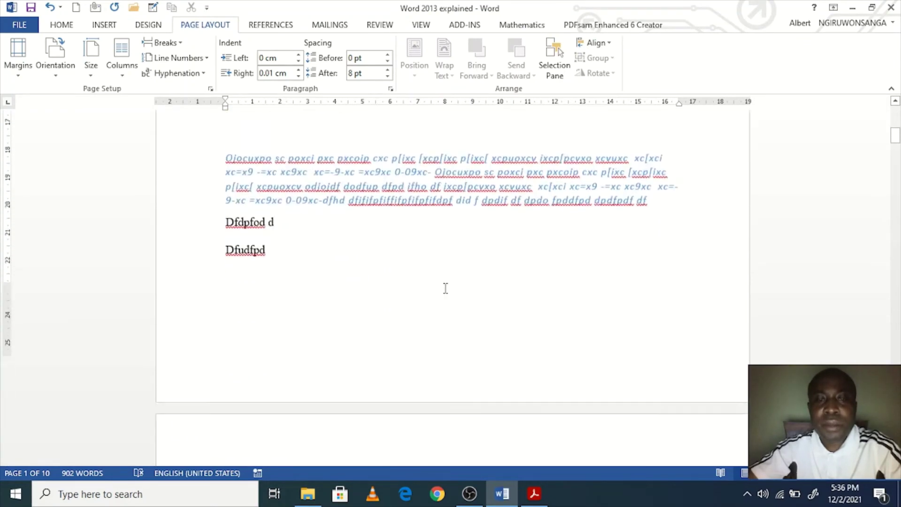
scroll(445, 288, down, 10)
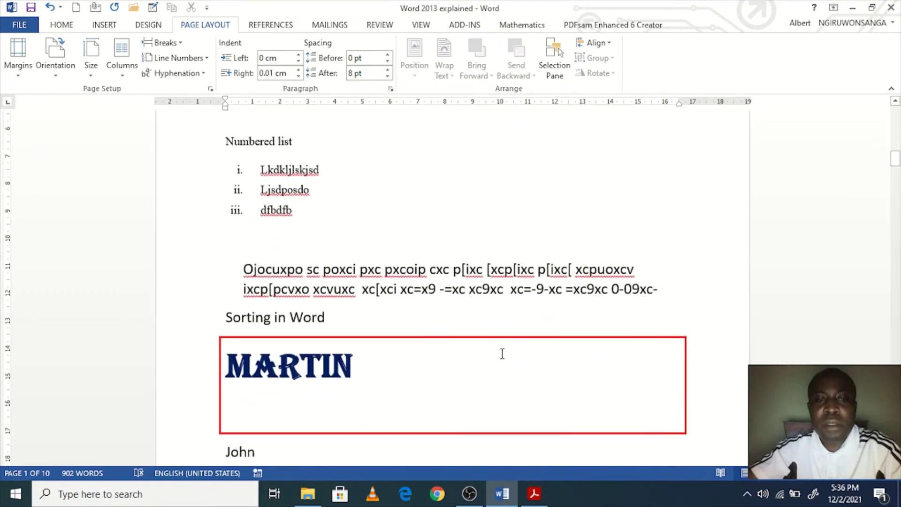
scroll(502, 353, down, 6)
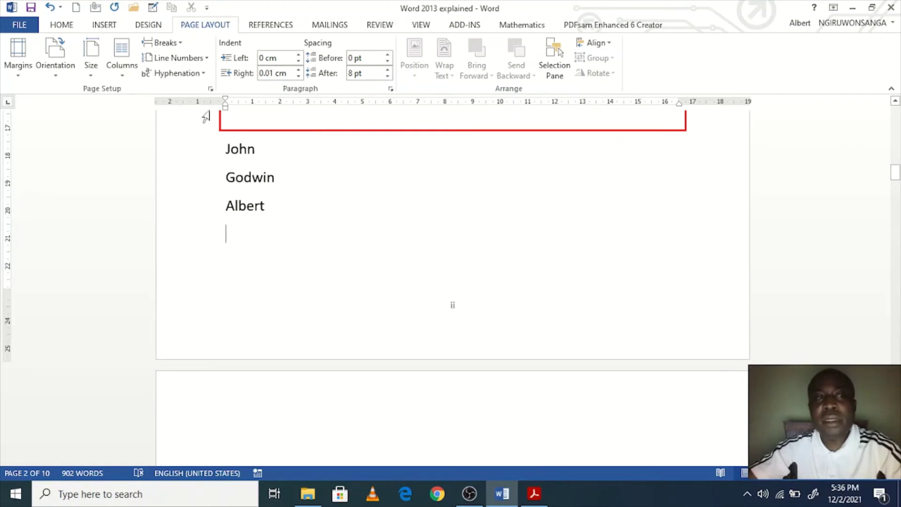
Step: Restart this section's page numbering at i
click(123, 27)
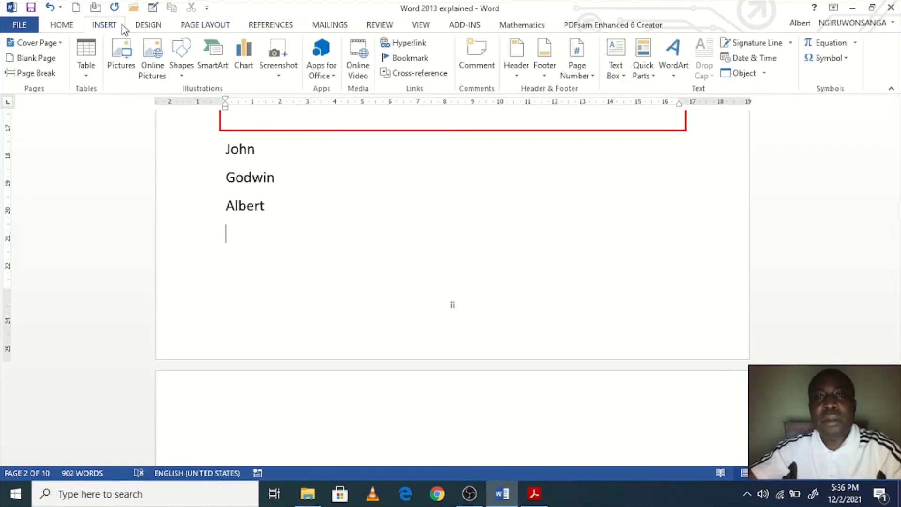
click(576, 71)
click(595, 156)
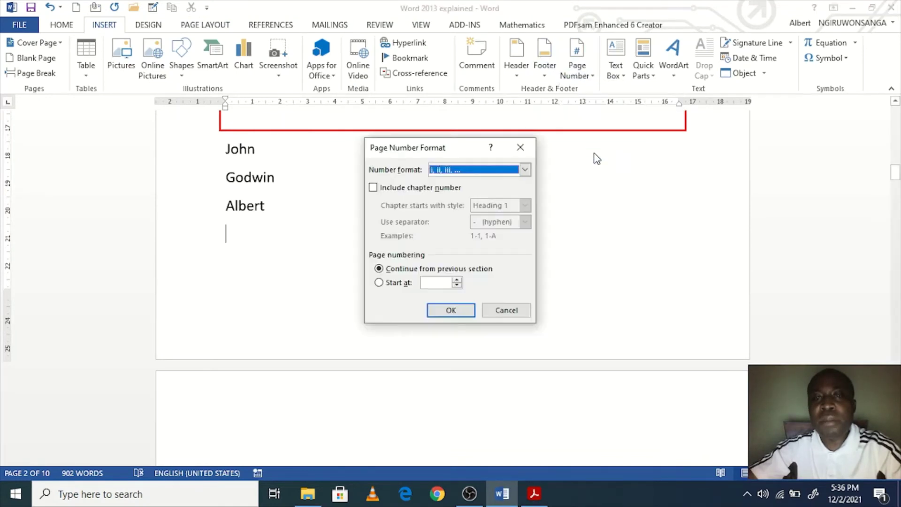
click(457, 281)
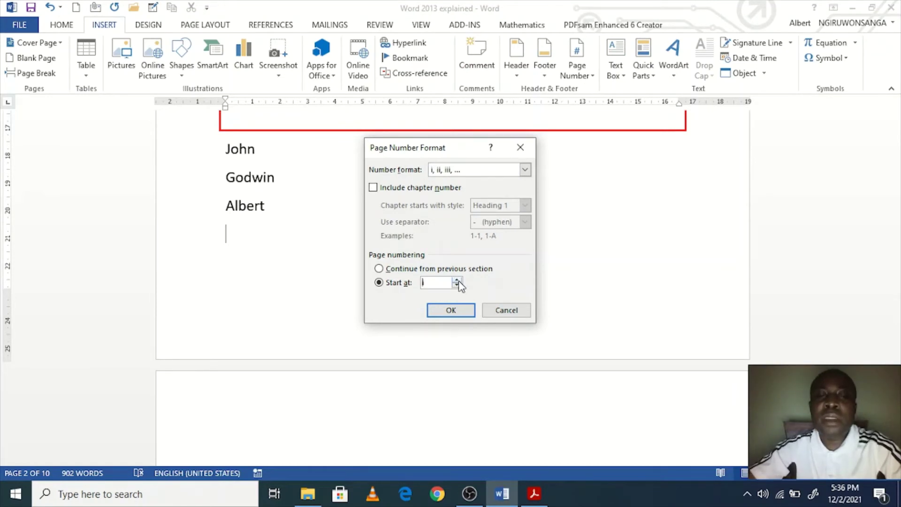
click(451, 310)
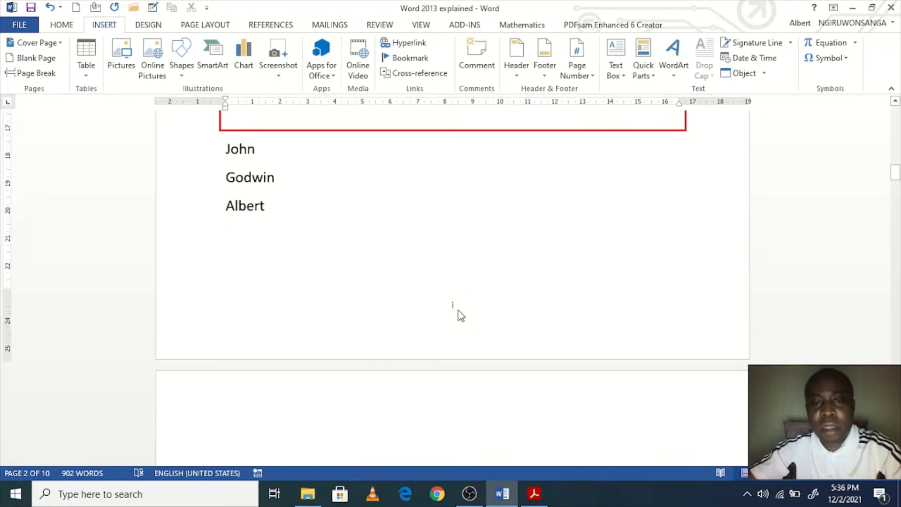
Step: Scroll down to the bottom of page 6, just above the books-picture page
scroll(482, 261, up, 20)
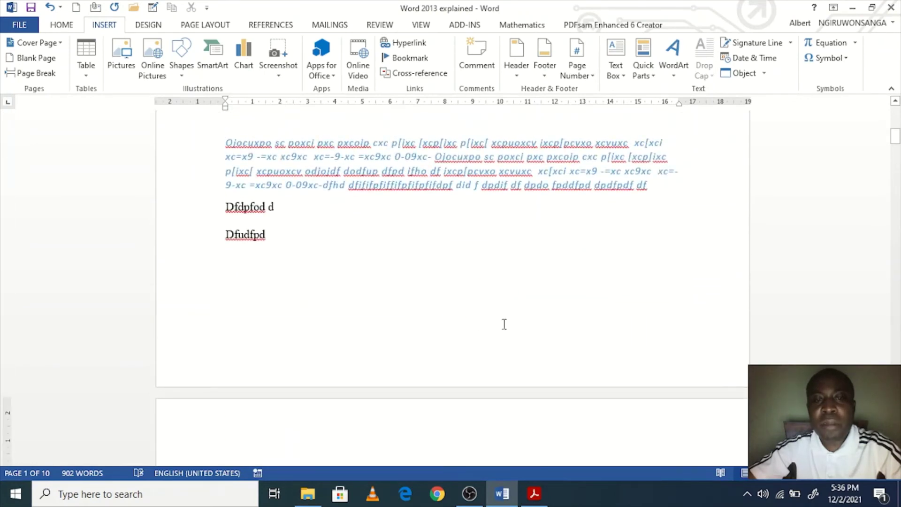
scroll(482, 328, down, 20)
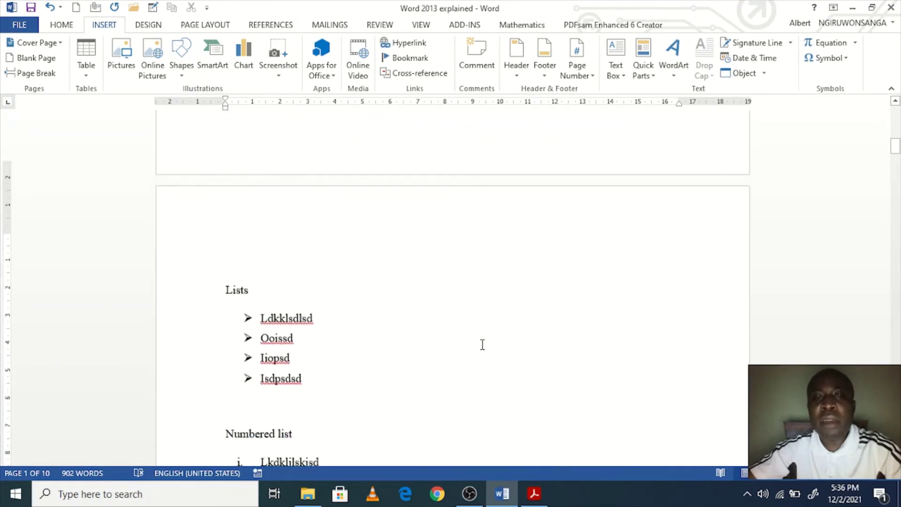
scroll(535, 307, down, 15)
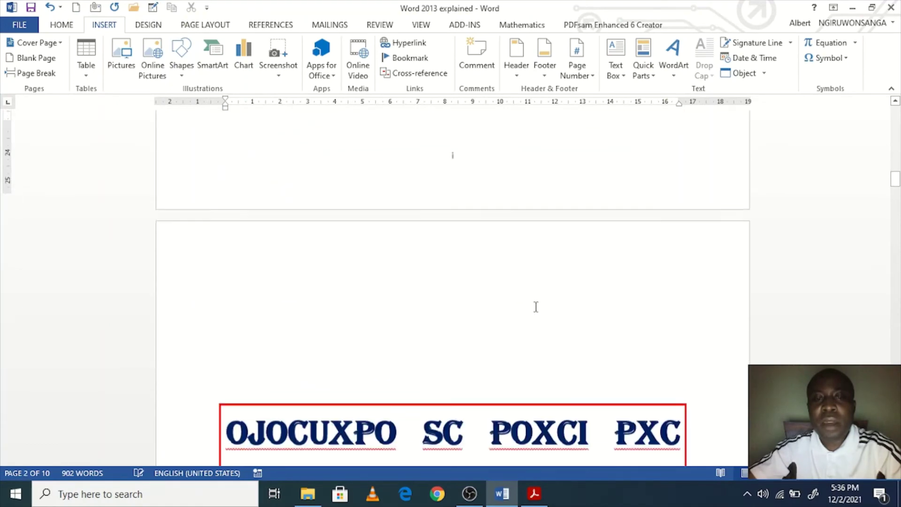
scroll(533, 318, up, 6)
scroll(534, 318, down, 12)
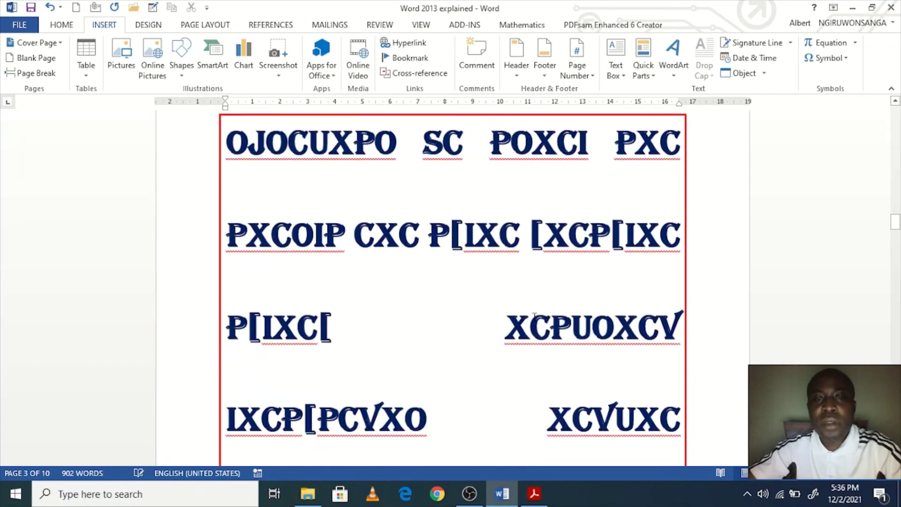
scroll(534, 325, down, 12)
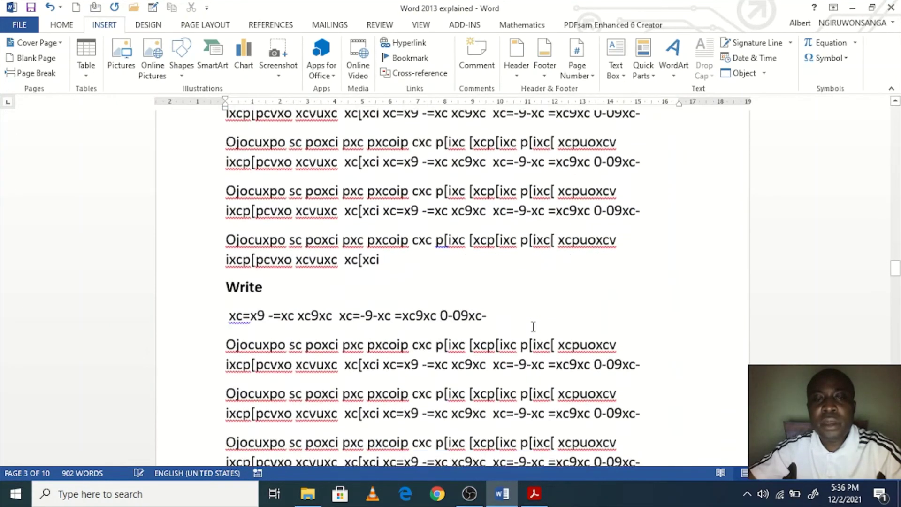
scroll(532, 334, down, 14)
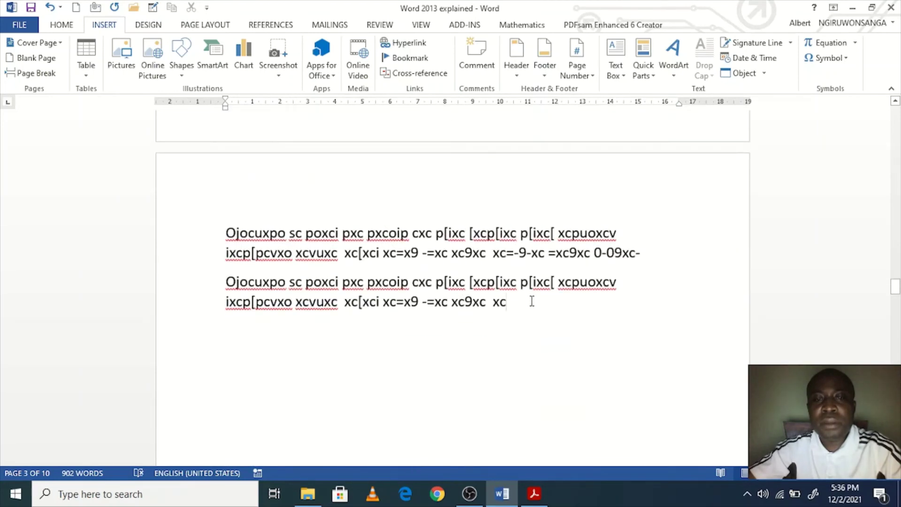
scroll(532, 329, down, 3)
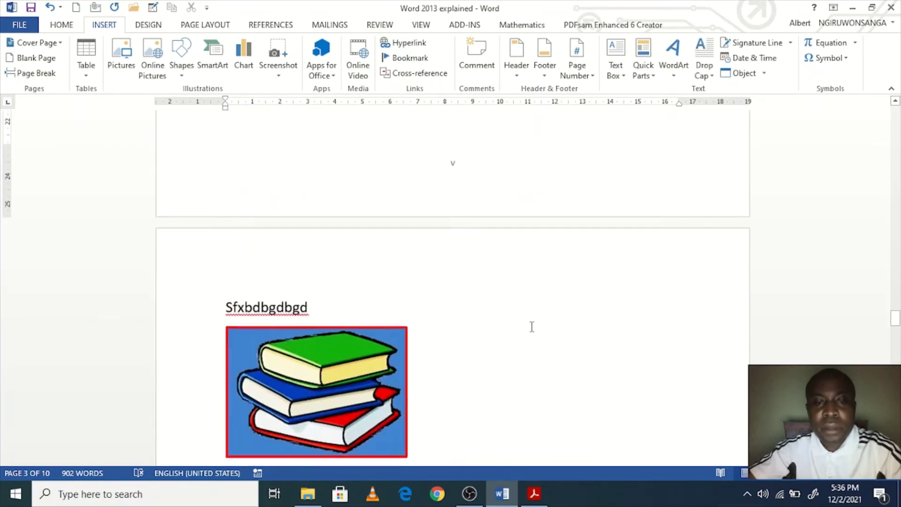
scroll(533, 316, up, 2)
scroll(492, 328, down, 2)
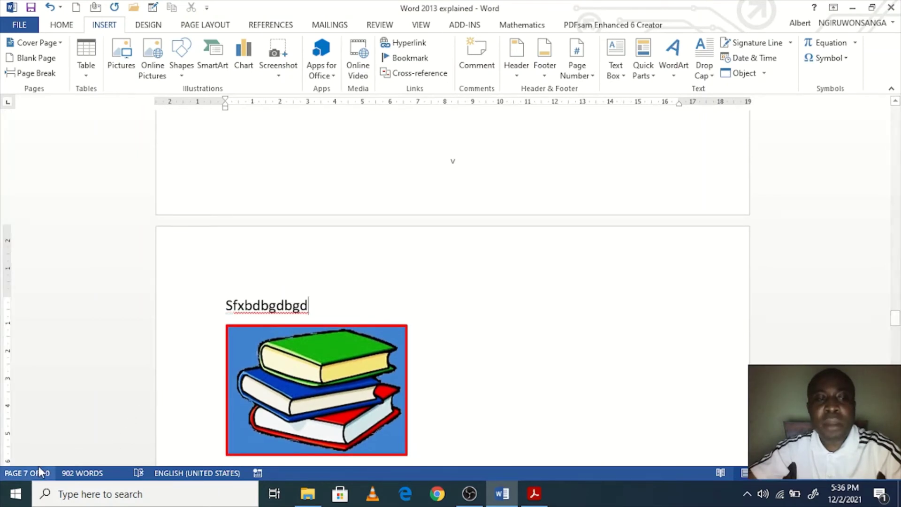
scroll(570, 338, up, 1)
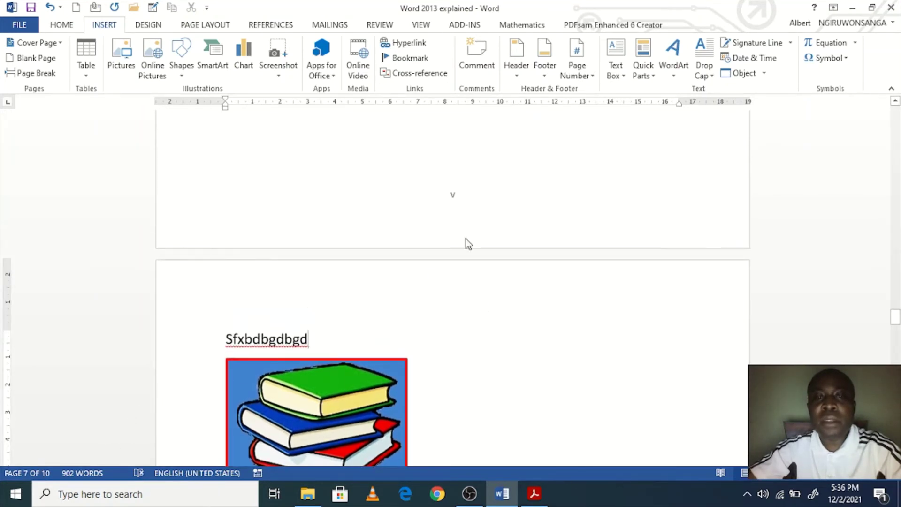
scroll(450, 258, up, 2)
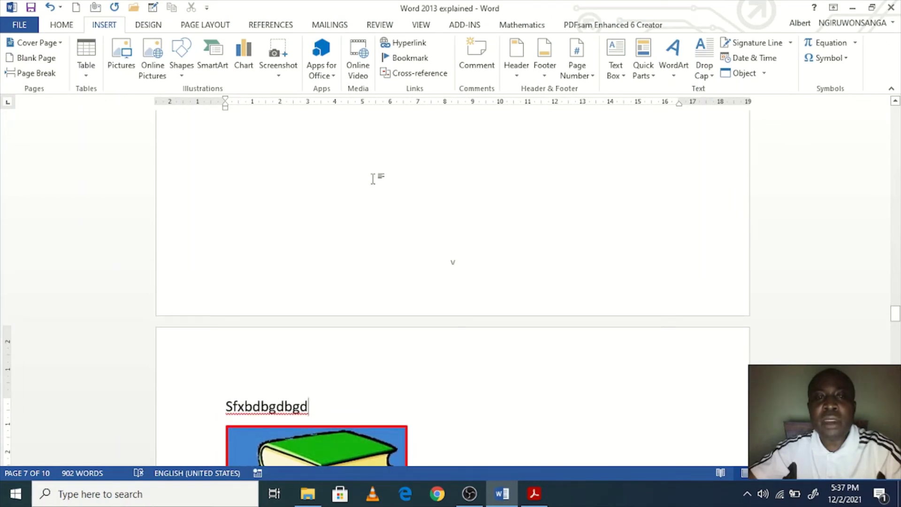
scroll(373, 179, up, 10)
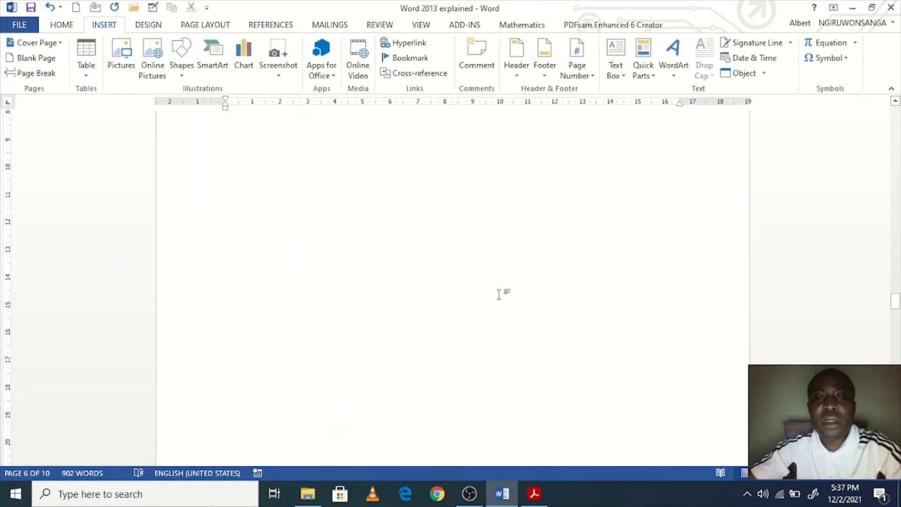
scroll(499, 294, down, 7)
Step: Insert a Next Page section break after page 6's last text
click(402, 160)
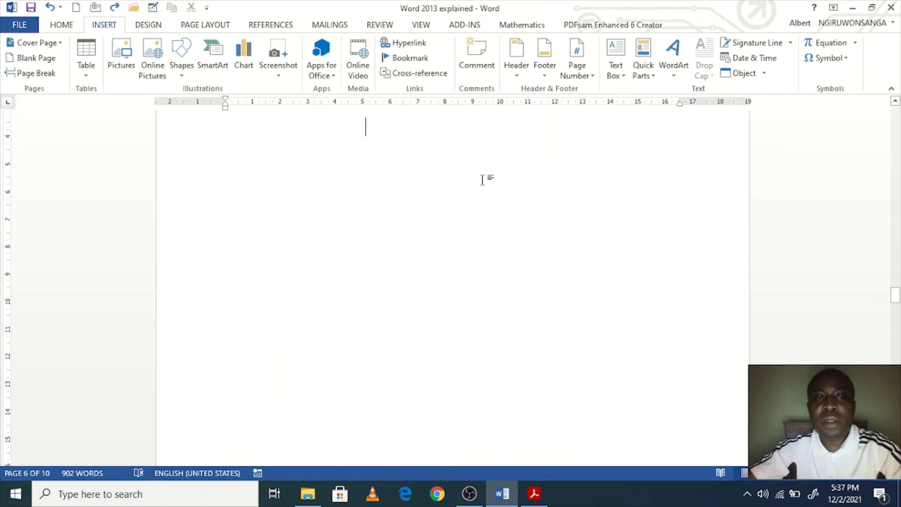
click(213, 28)
click(166, 43)
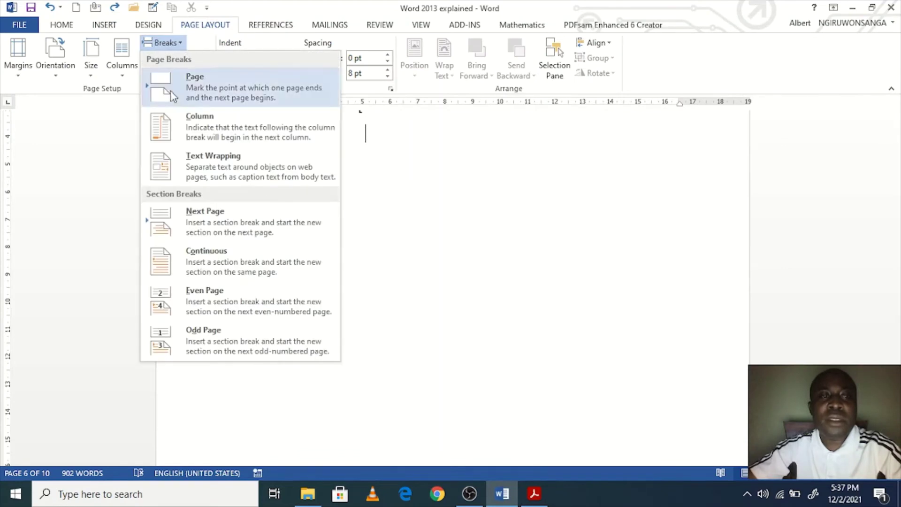
click(230, 223)
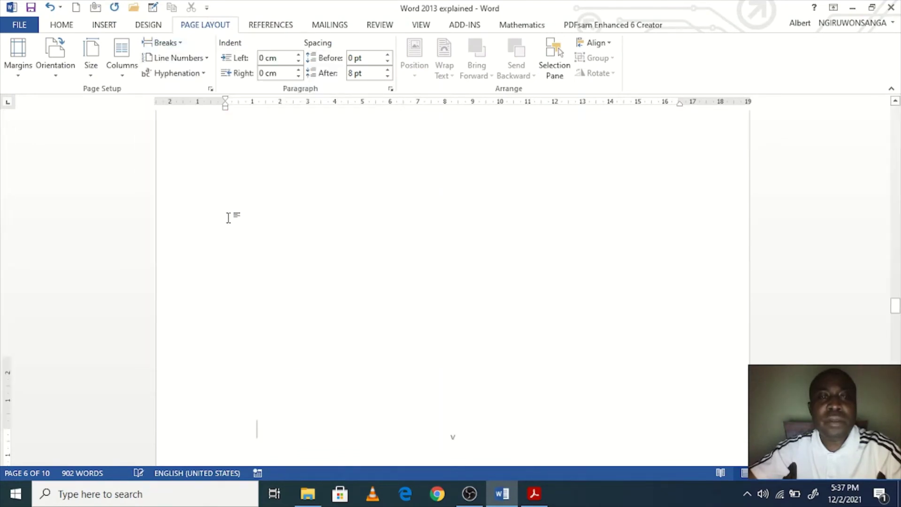
scroll(502, 296, down, 3)
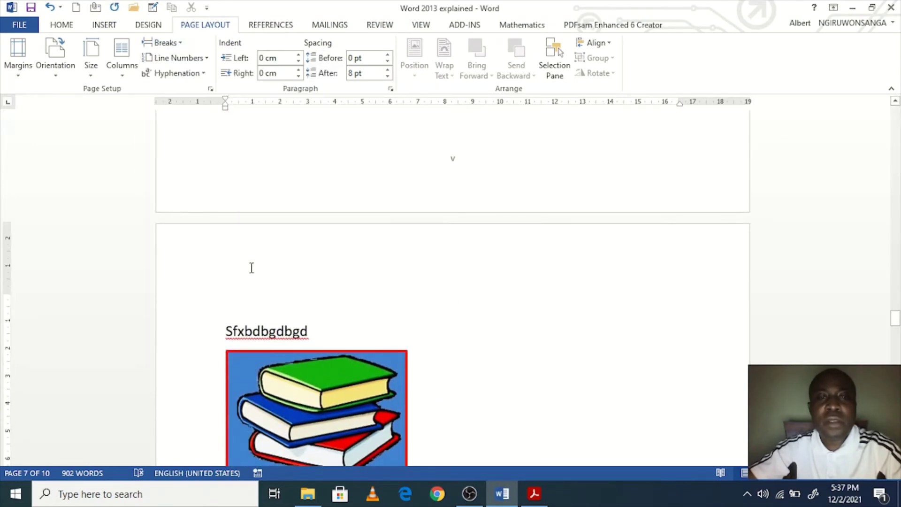
Step: Set this section's page numbers to the 1, 2, 3 format starting at 1
click(104, 24)
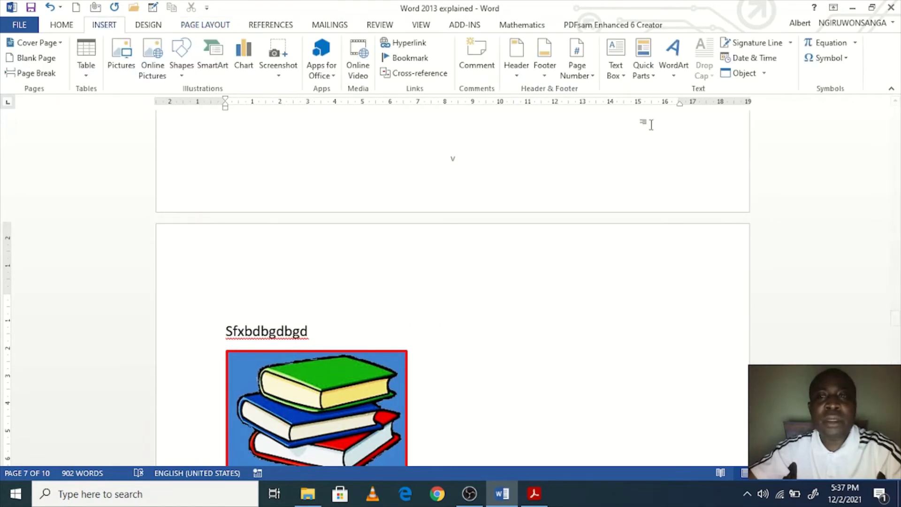
click(588, 74)
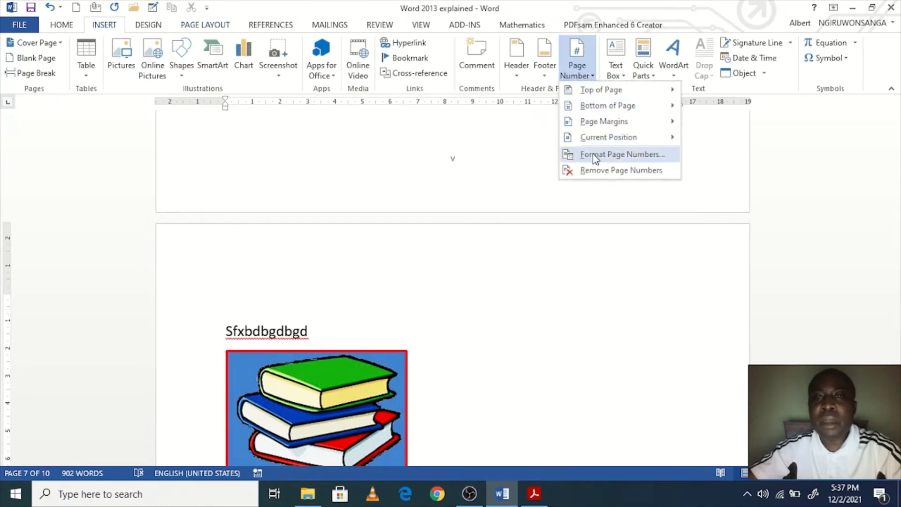
click(595, 155)
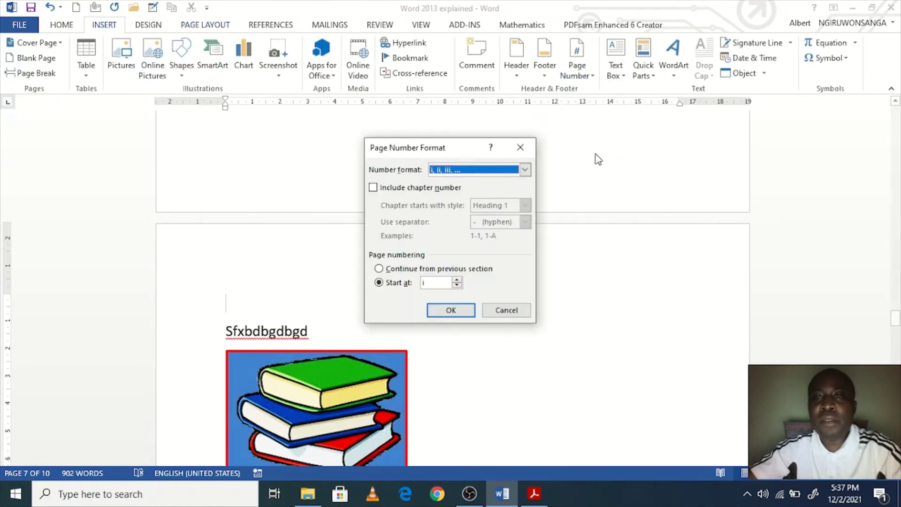
click(524, 170)
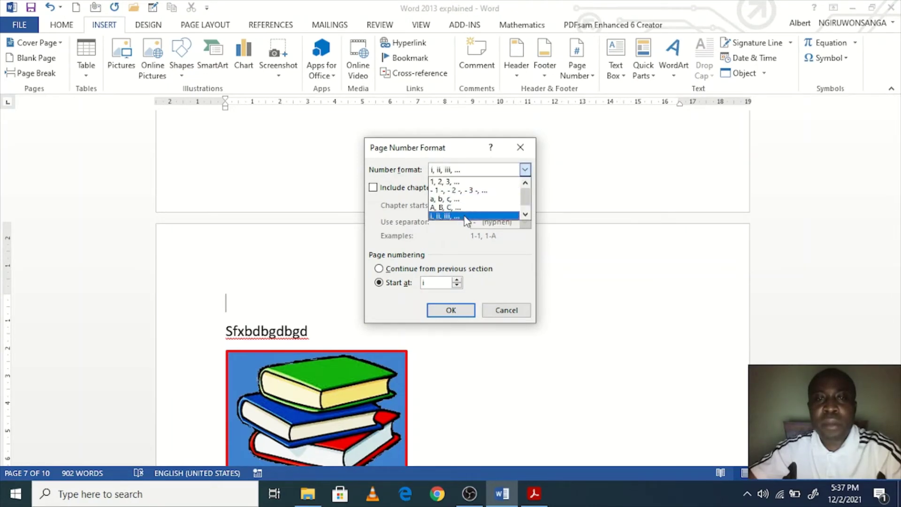
click(473, 182)
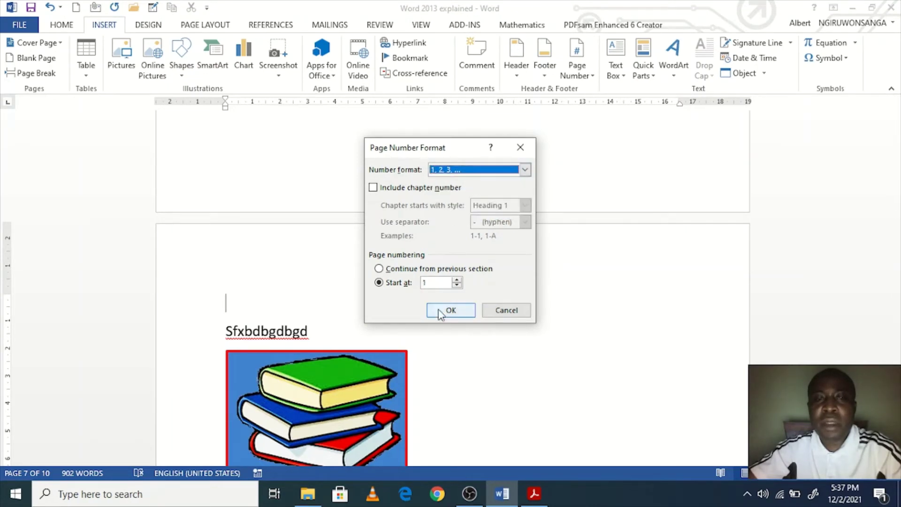
click(450, 310)
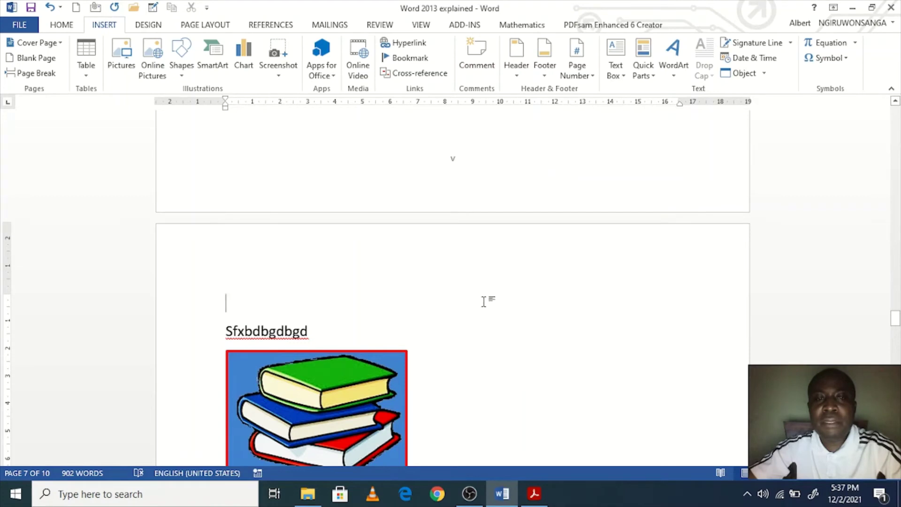
Step: Scroll through the footers to check Arabic numbers after the break and Roman ones before it
scroll(527, 292, down, 7)
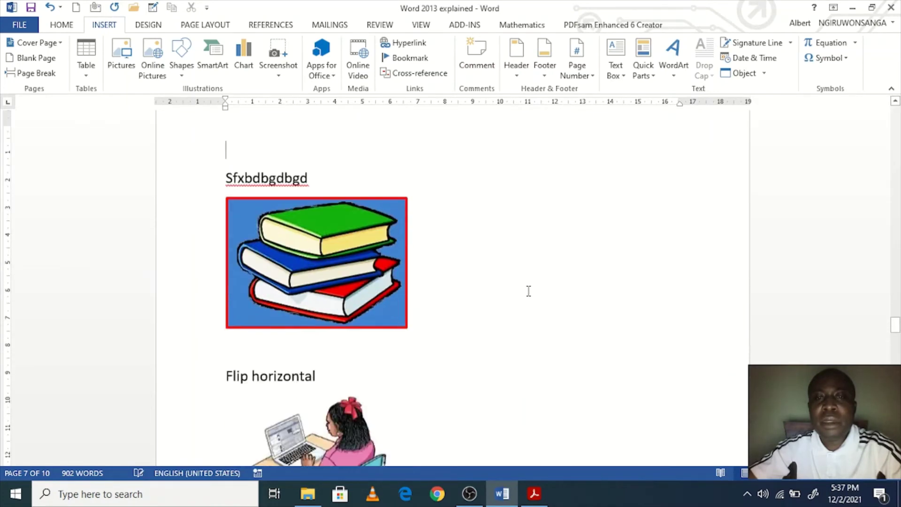
scroll(528, 295, down, 6)
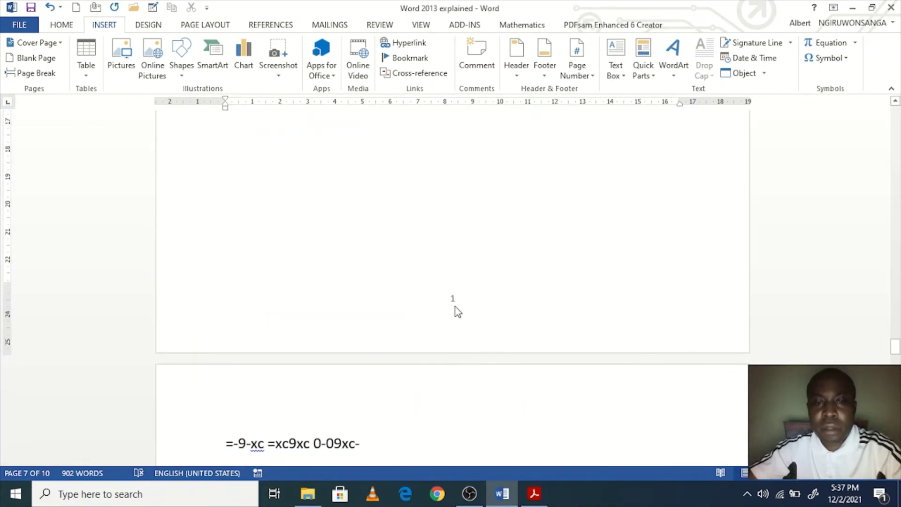
scroll(495, 302, down, 15)
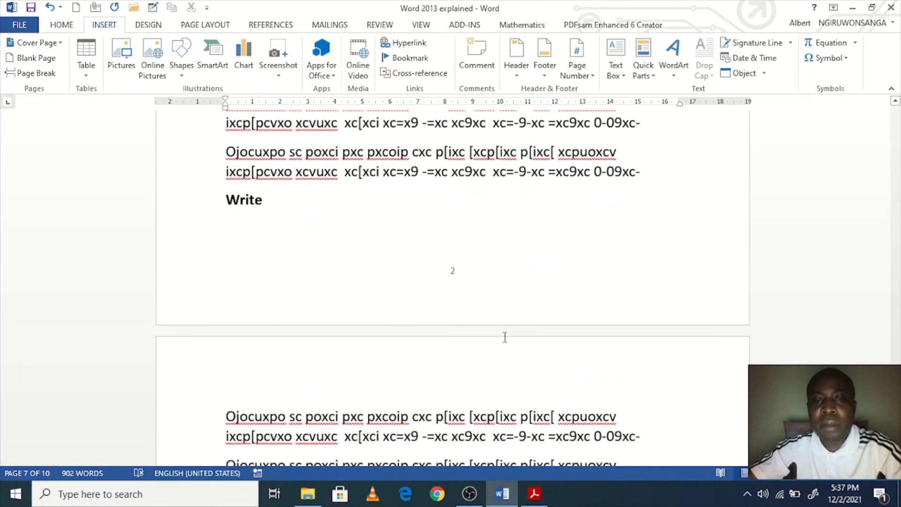
scroll(465, 276, down, 15)
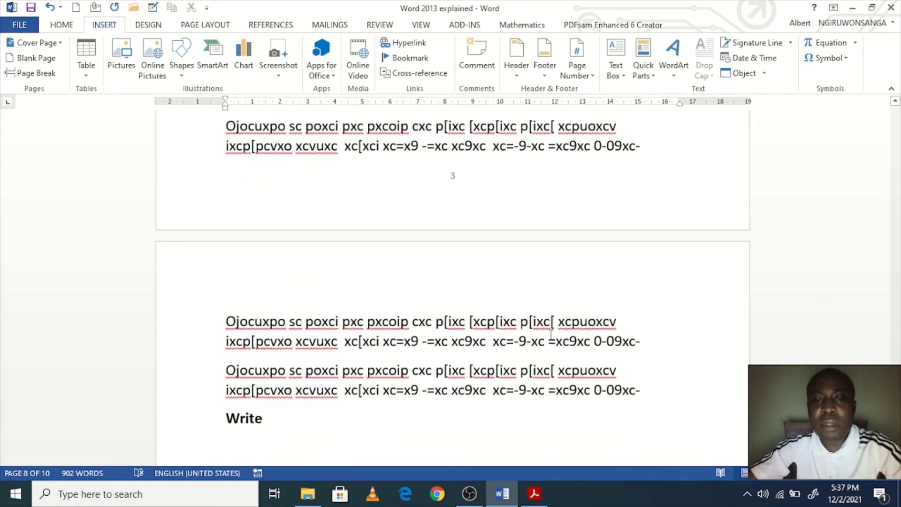
scroll(552, 335, down, 2)
scroll(551, 335, up, 12)
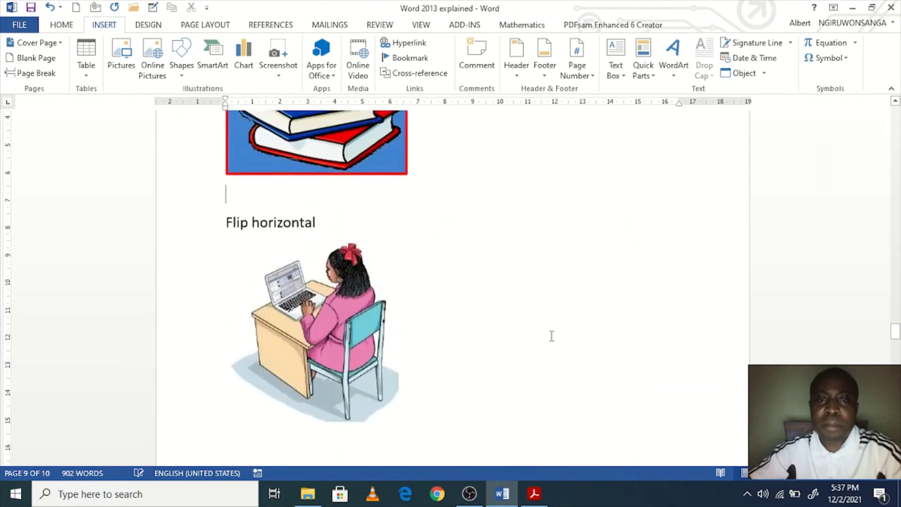
scroll(552, 336, up, 8)
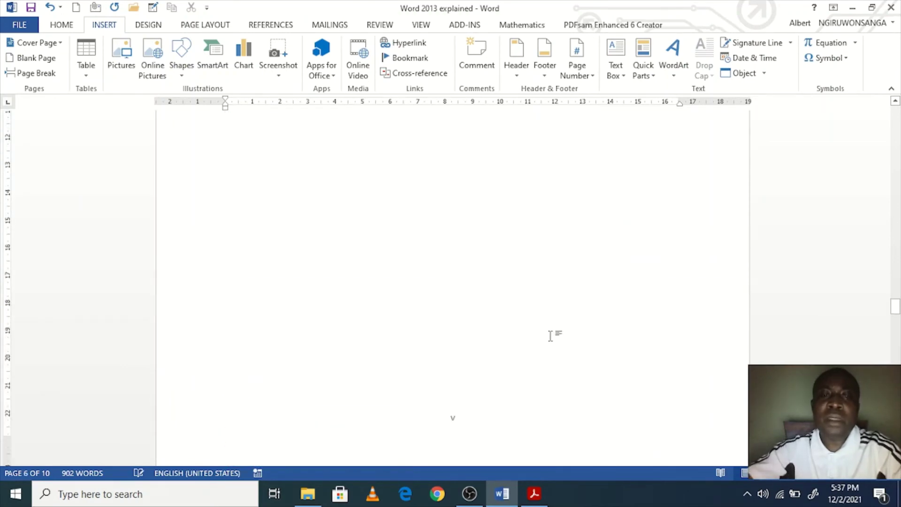
scroll(551, 336, up, 12)
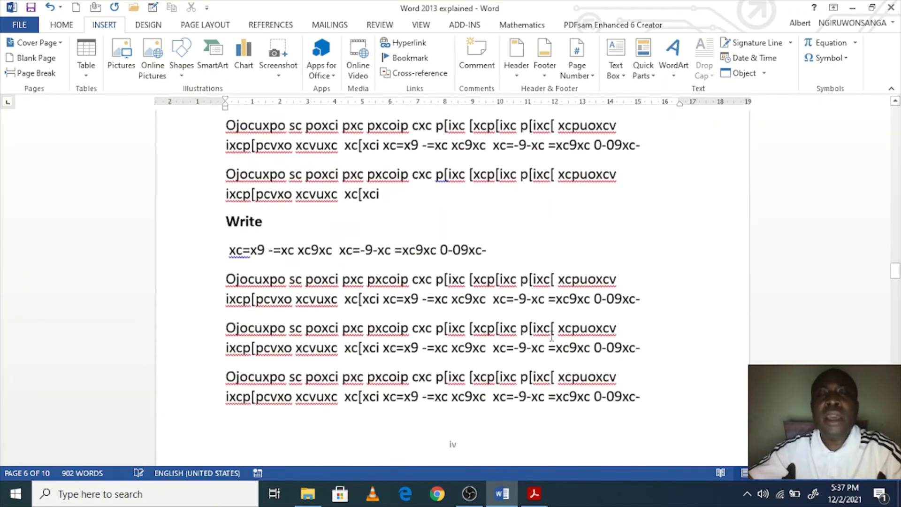
scroll(551, 336, up, 15)
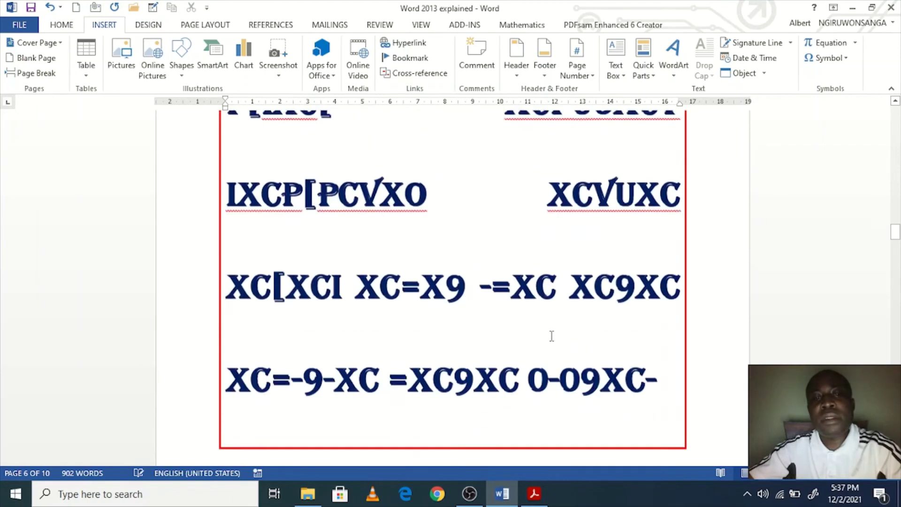
scroll(551, 336, up, 15)
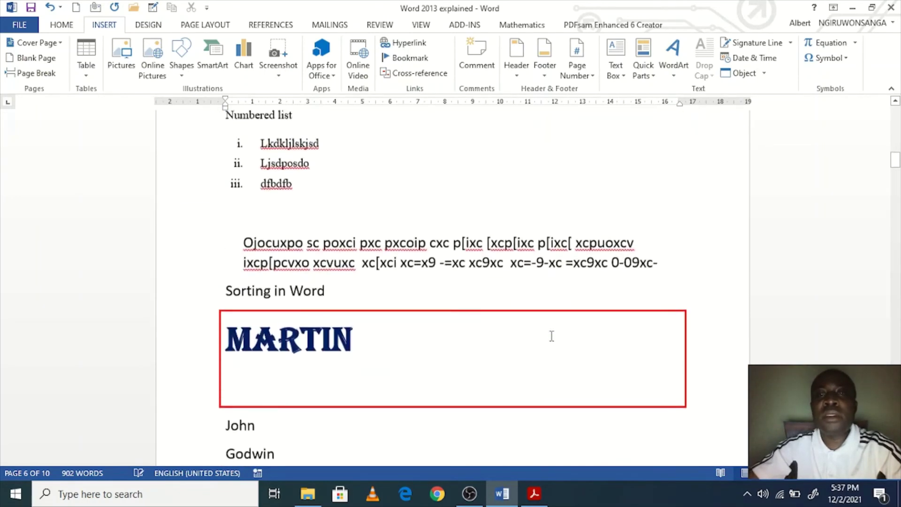
scroll(552, 336, up, 6)
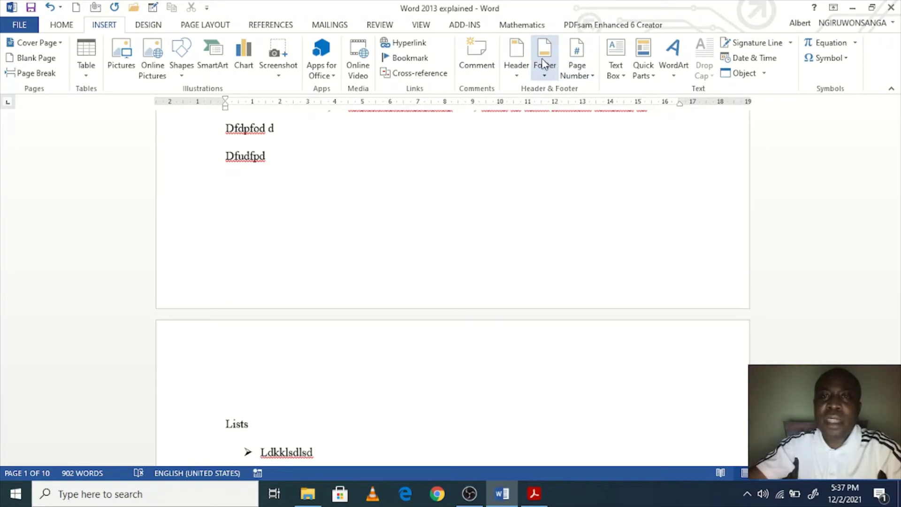
Step: Scroll back up and place the cursor at the top of the Lists page
scroll(544, 179, up, 2)
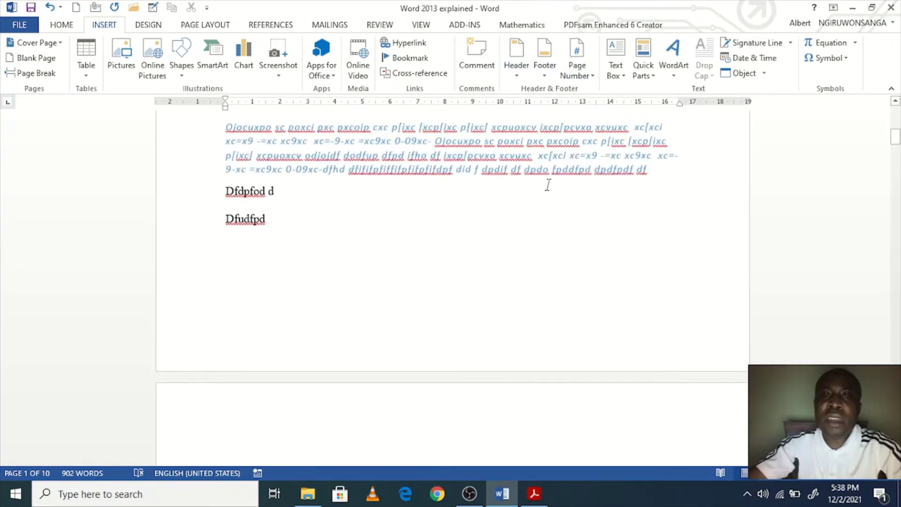
scroll(529, 283, up, 2)
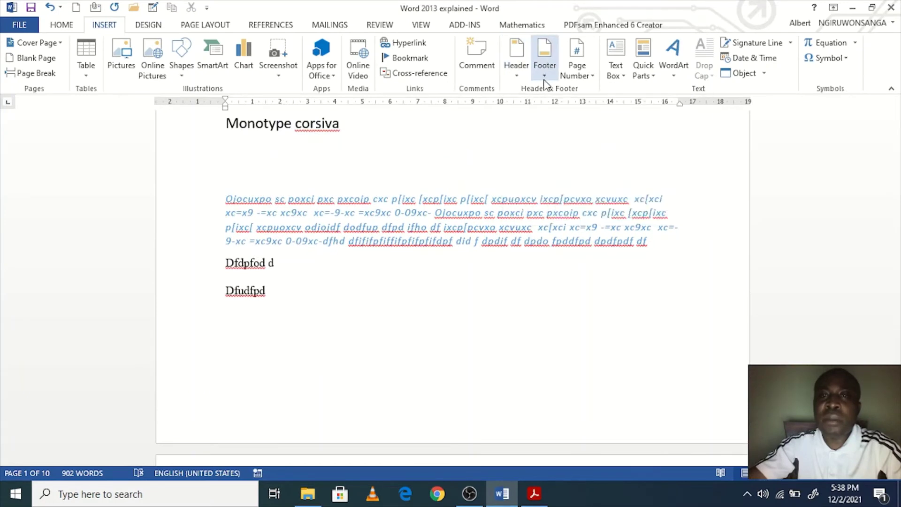
scroll(614, 152, down, 3)
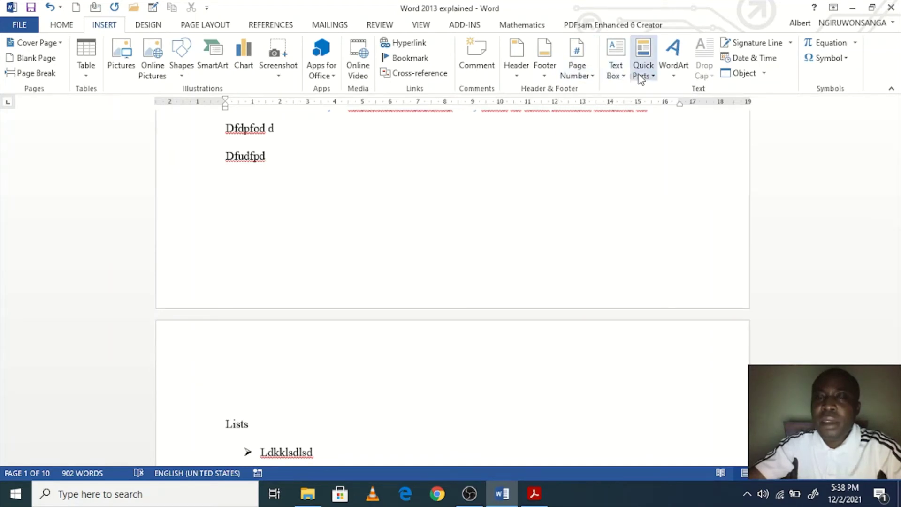
scroll(593, 201, down, 3)
click(484, 262)
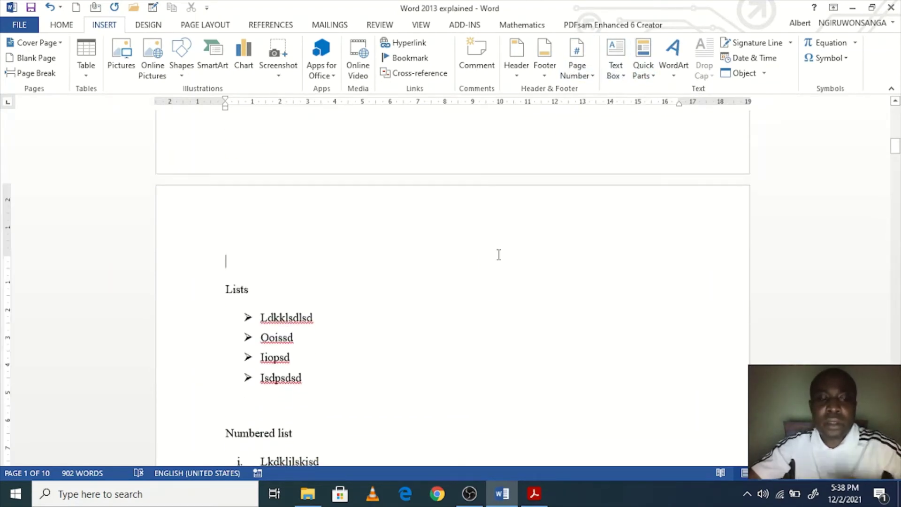
Step: At the document end, add the line 'Ctrl+End= At the end of the document' under Write
key(ctrl+End)
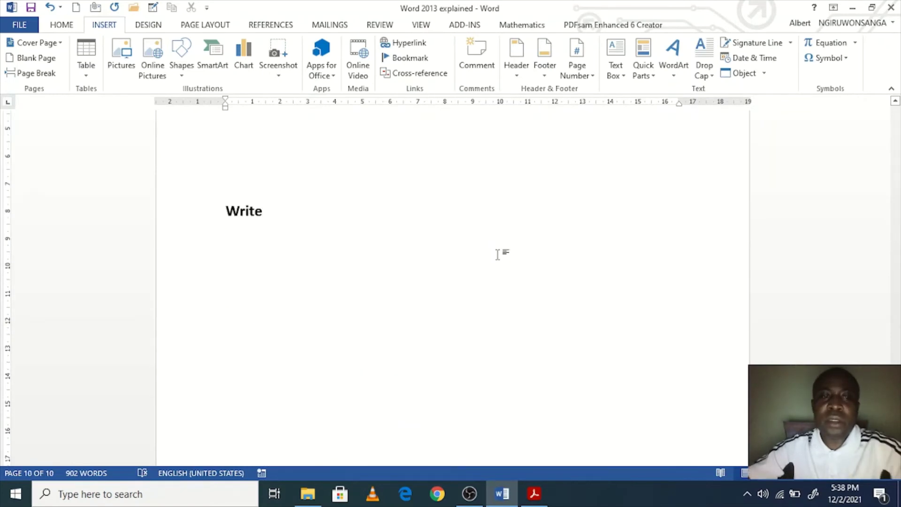
scroll(424, 295, down, 1)
scroll(425, 296, down, 2)
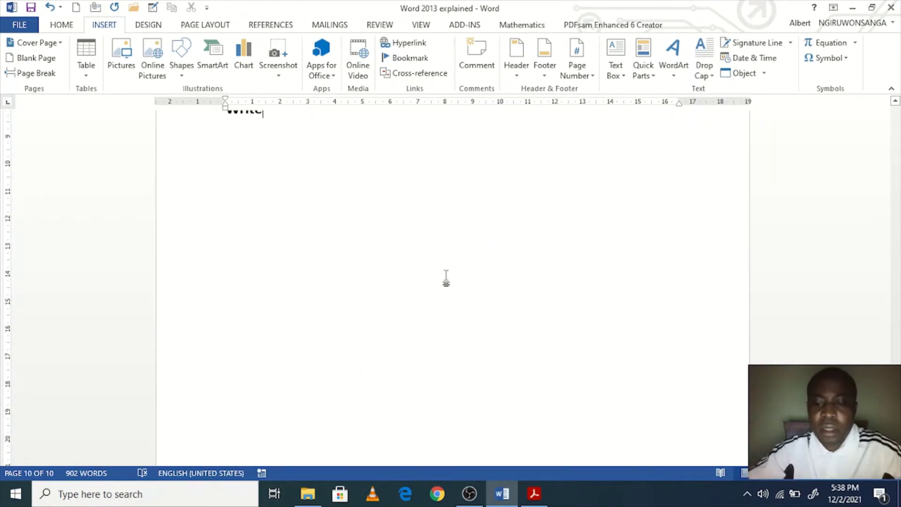
key(Return)
text(Ctrl)
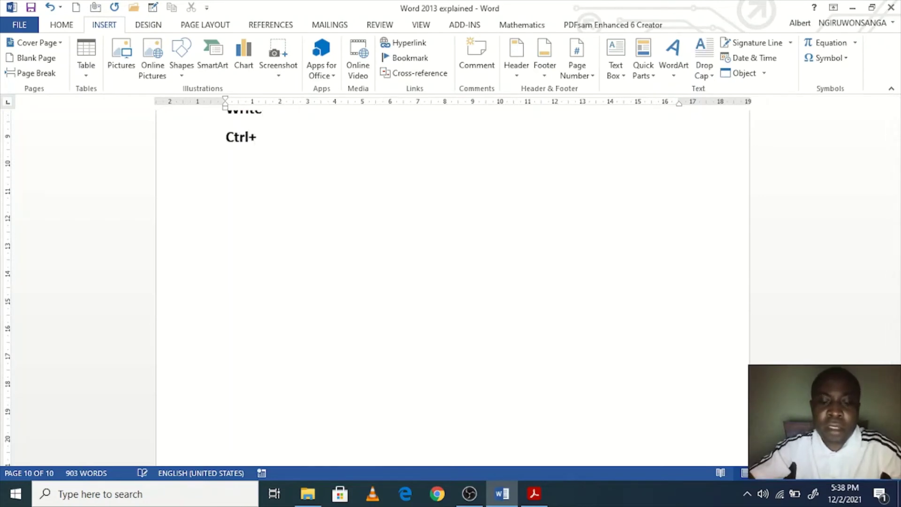
text(+EN)
key(BackSpace)
text(dn)
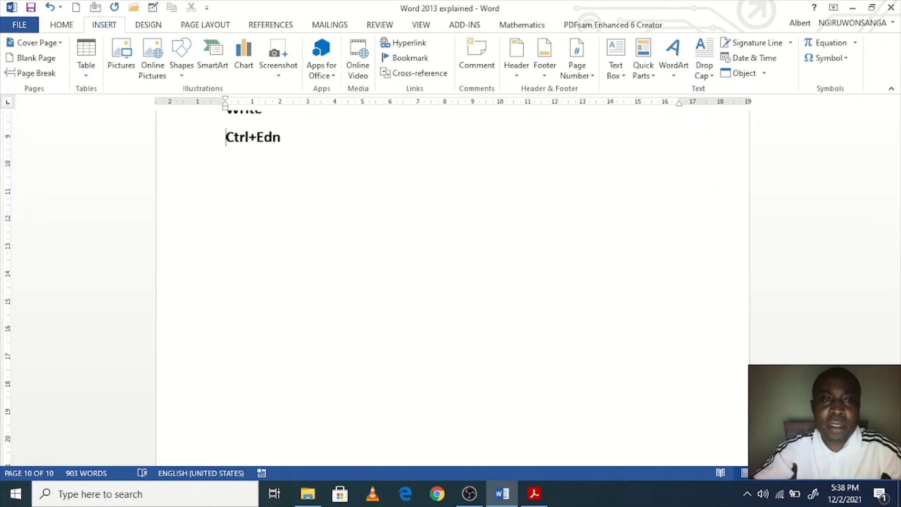
key(BackSpace)
key(BackSpace)
text(n)
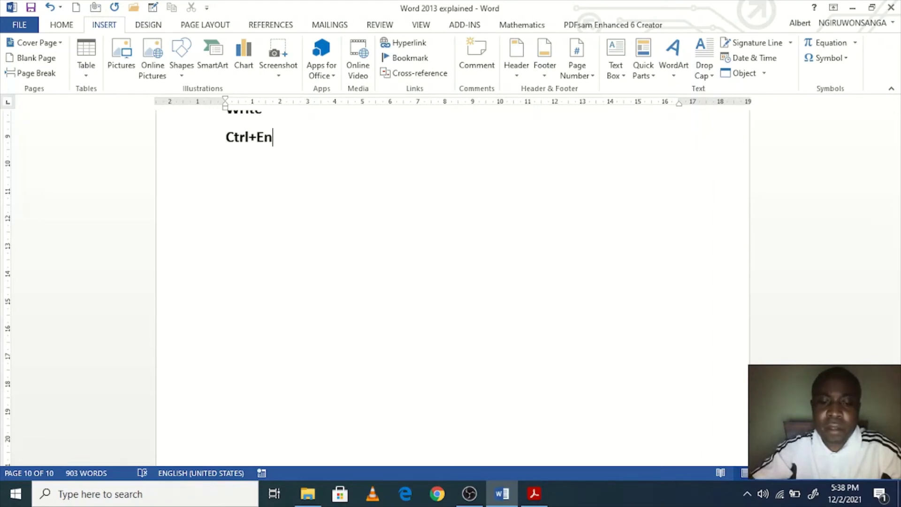
text(d= At the e)
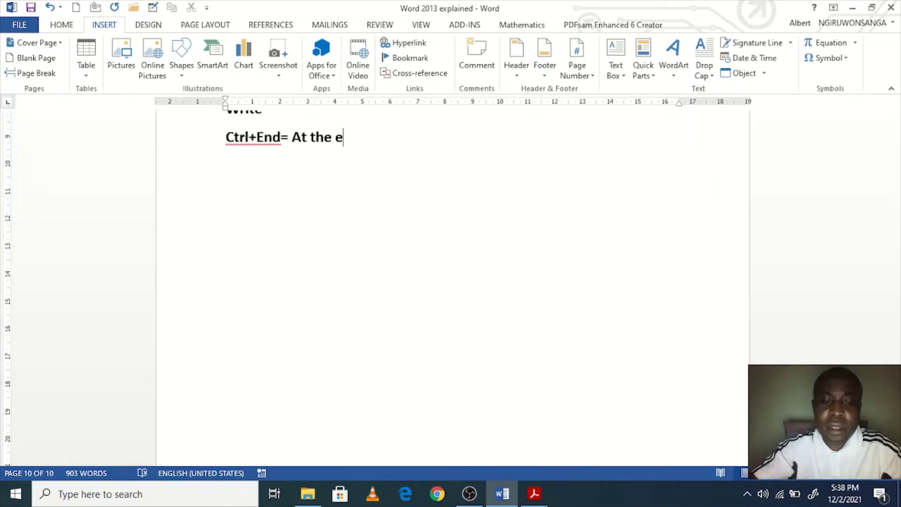
text(nd of the doc)
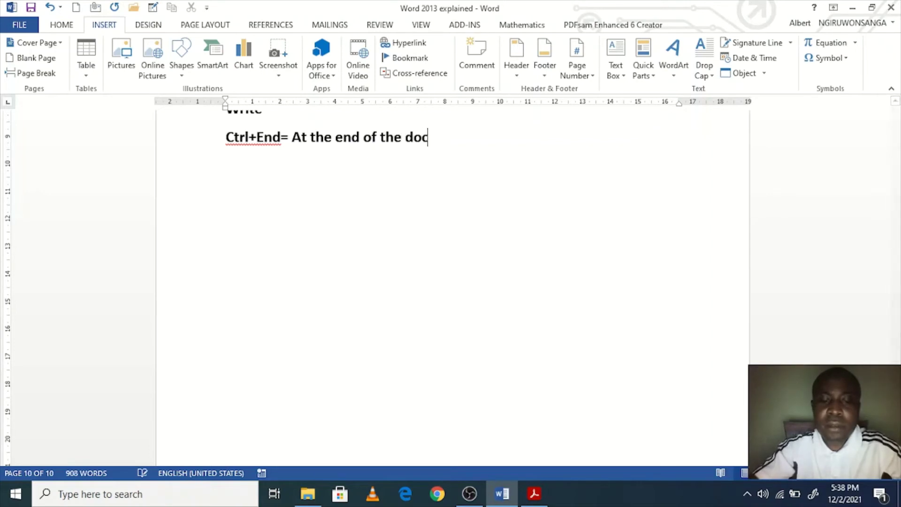
text(ument)
Step: Add the line 'Ctrl+Home- At the beginning of the document' beneath the Ctrl+End note
key(Return)
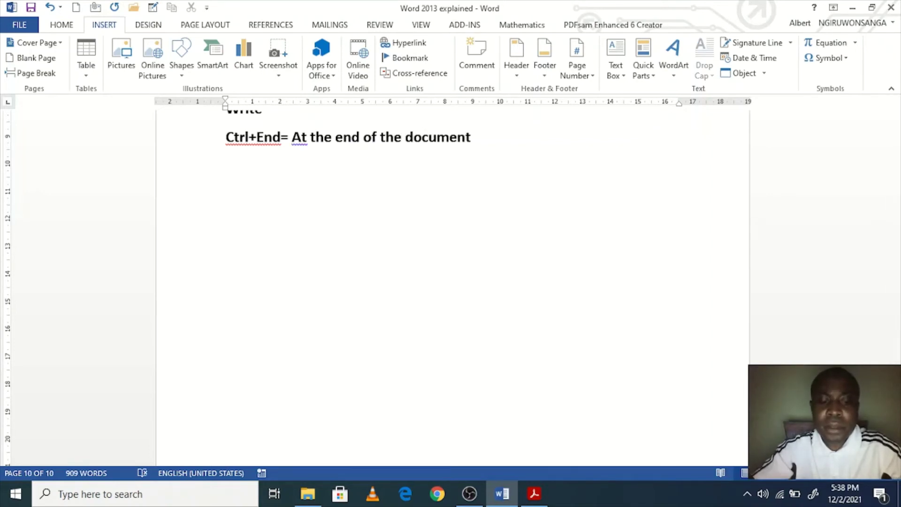
text(Ctrl+H)
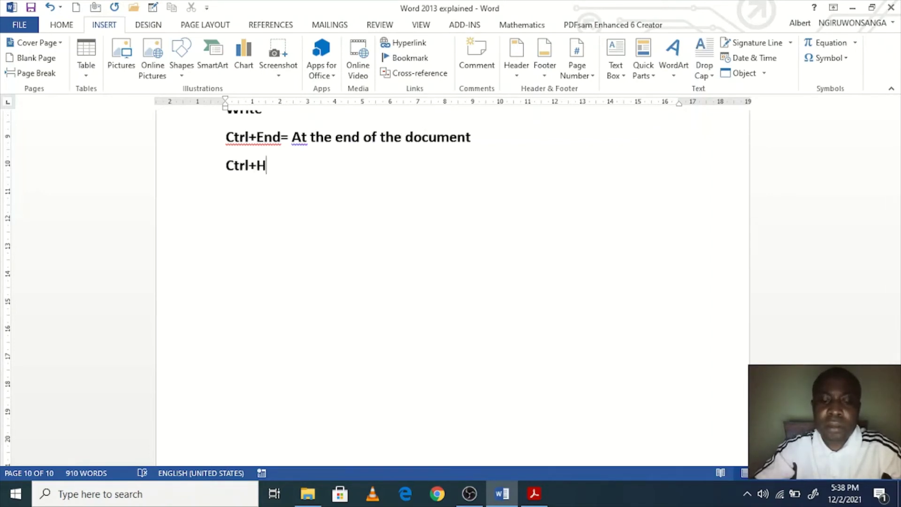
text(ome- At)
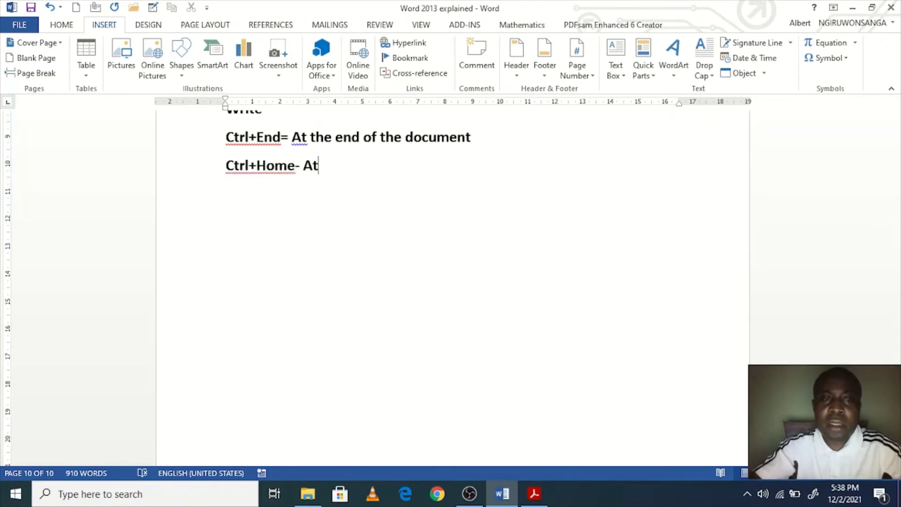
text( the be)
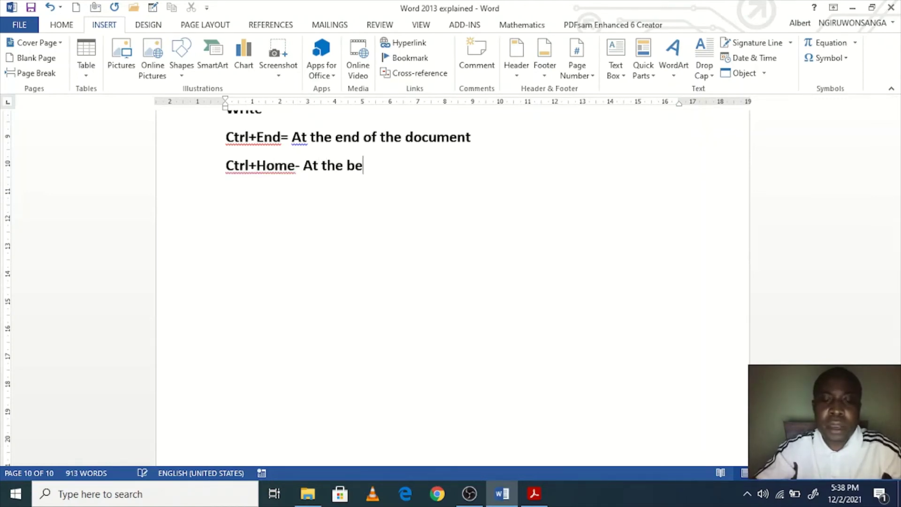
text(ginn)
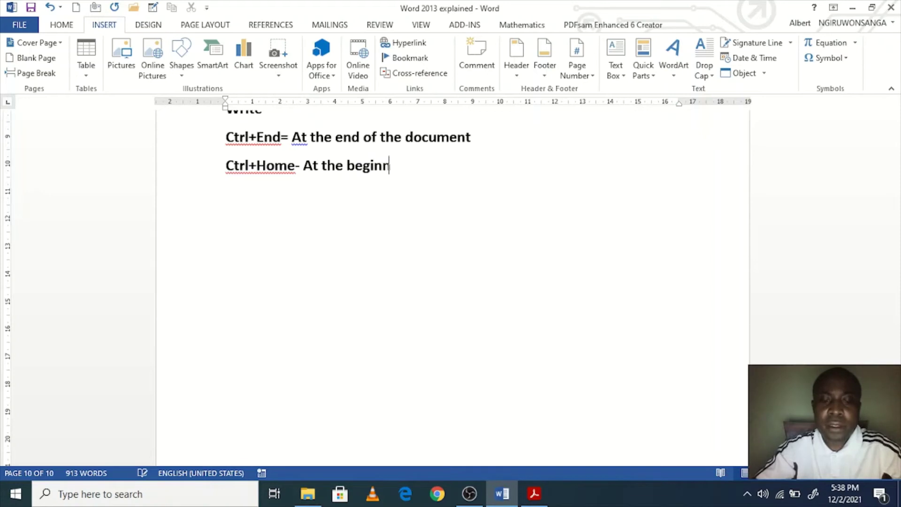
text(ing of the doc)
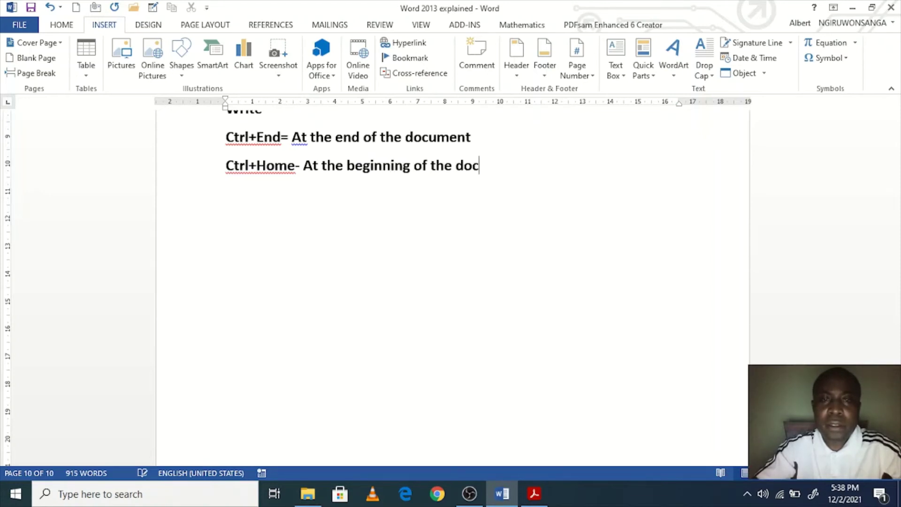
text(ument)
key(Return)
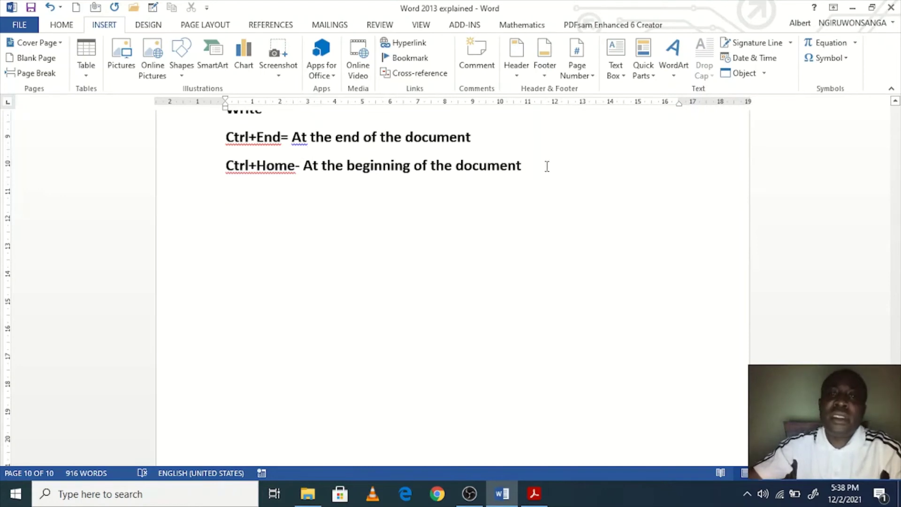
drag(547, 166, 191, 146)
click(385, 169)
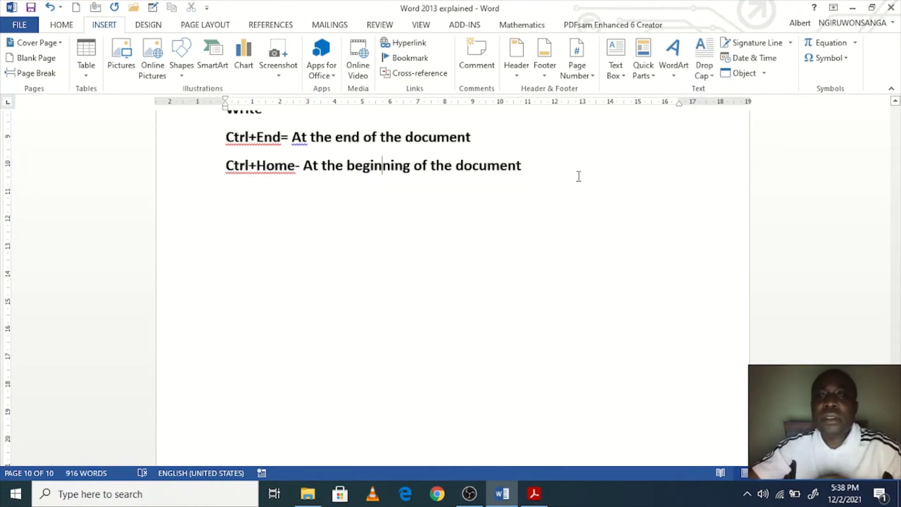
click(580, 174)
key(ctrl+Home)
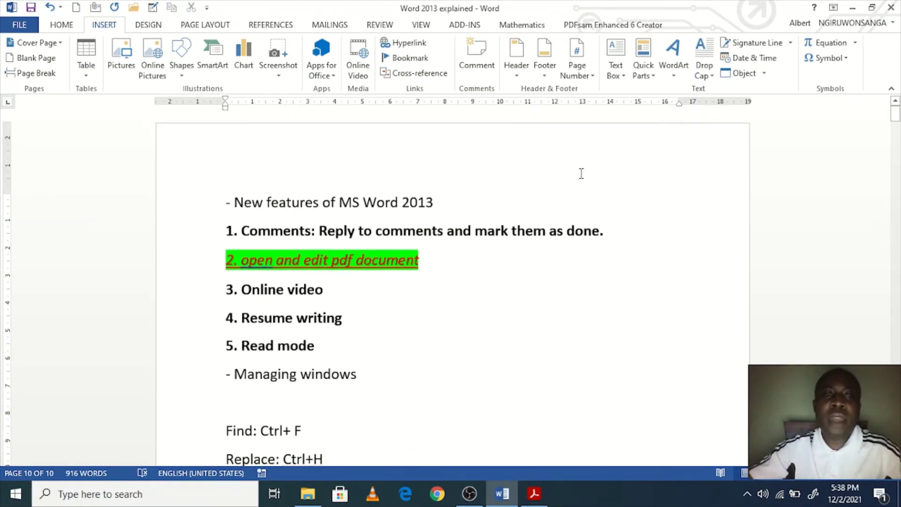
key(ctrl+End)
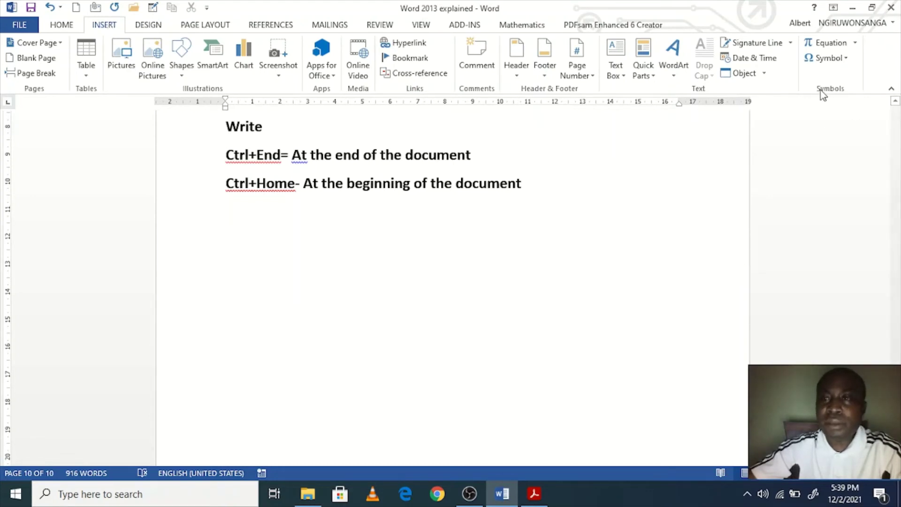
Step: Open the Object dialog's Create from File tab and browse for a file
click(763, 74)
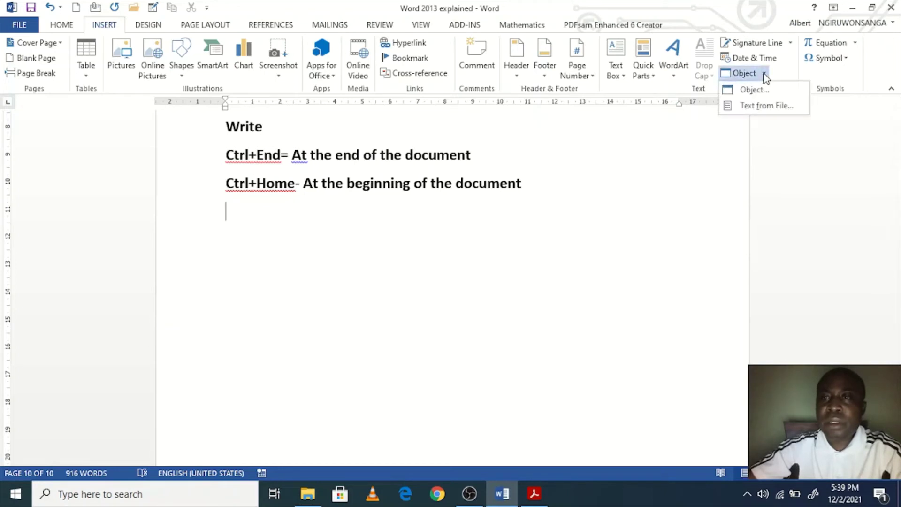
click(755, 90)
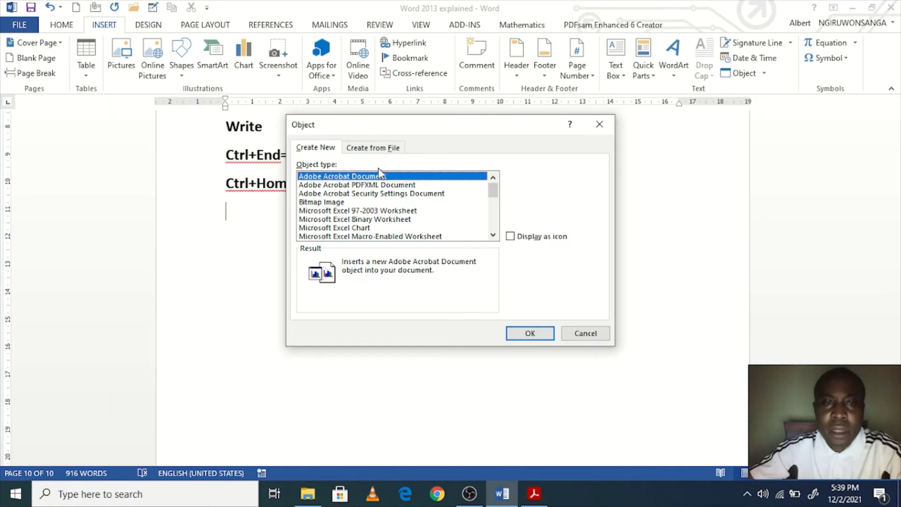
click(368, 152)
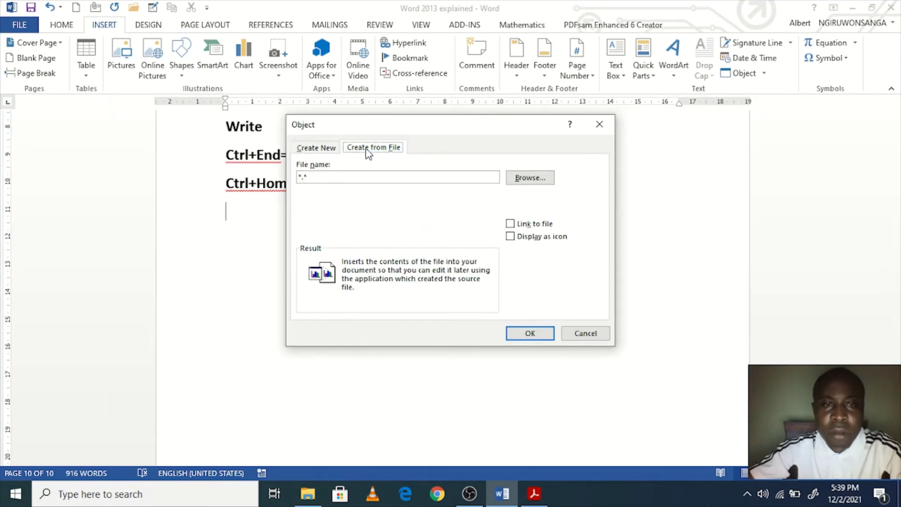
click(518, 178)
Step: Navigate through This PC to the MUSICS folder on New Volume (F:)
scroll(434, 218, down, 5)
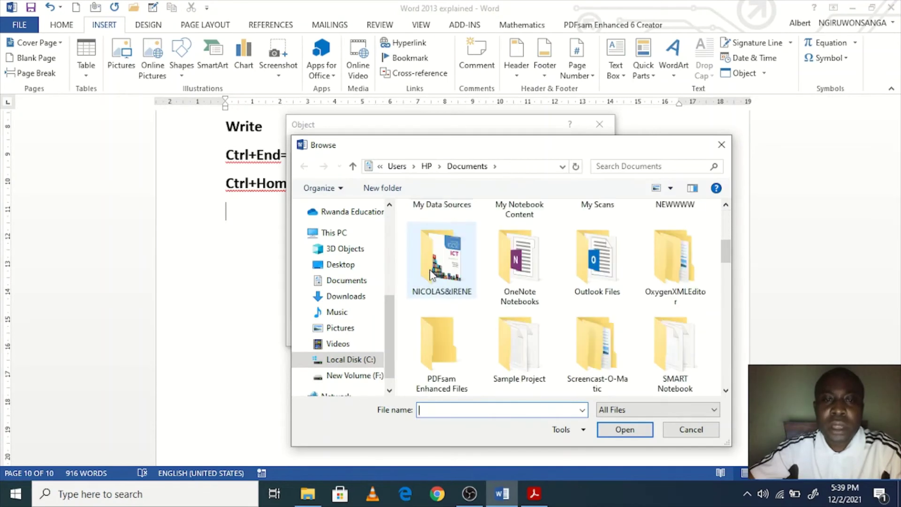
scroll(396, 370, down, 1)
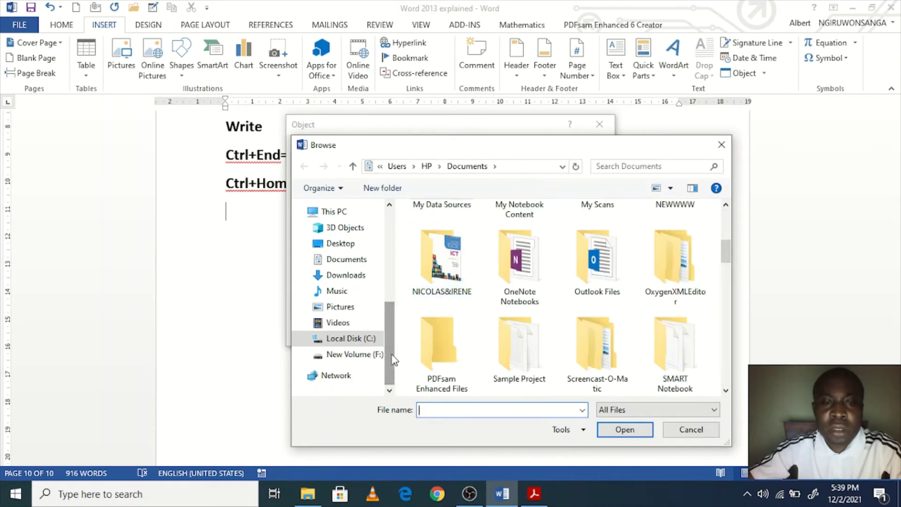
drag(388, 359, 388, 312)
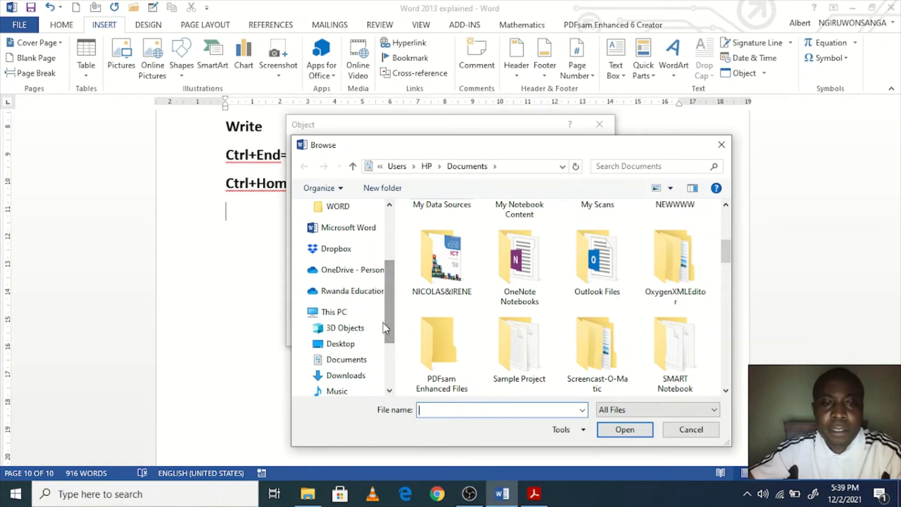
click(347, 312)
scroll(512, 359, down, 2)
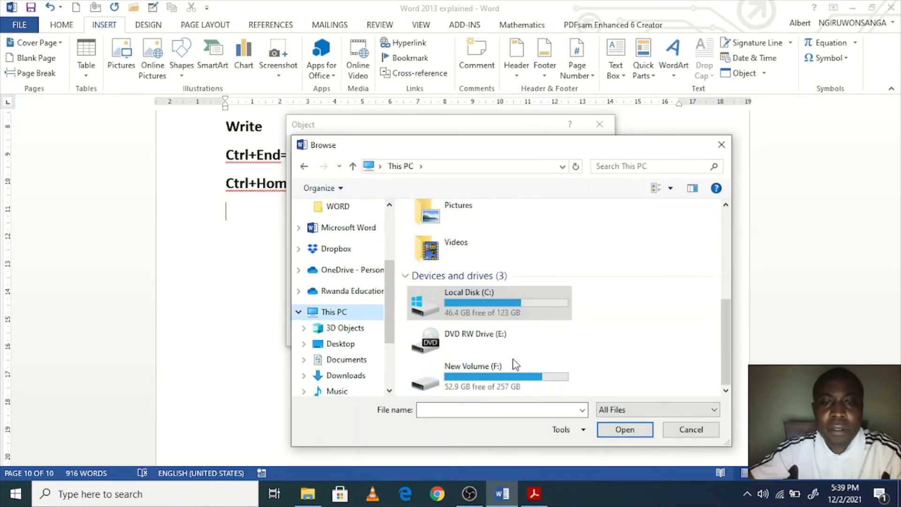
double_click(515, 366)
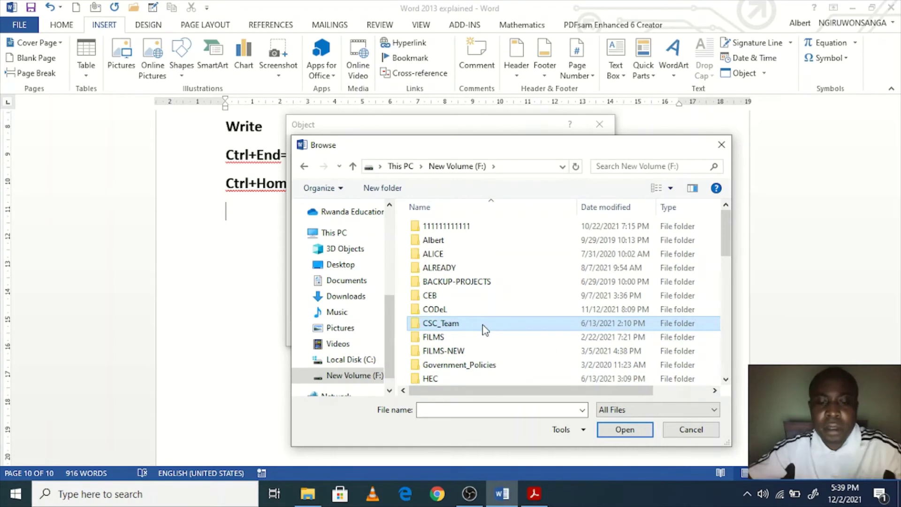
text(mu)
key(Return)
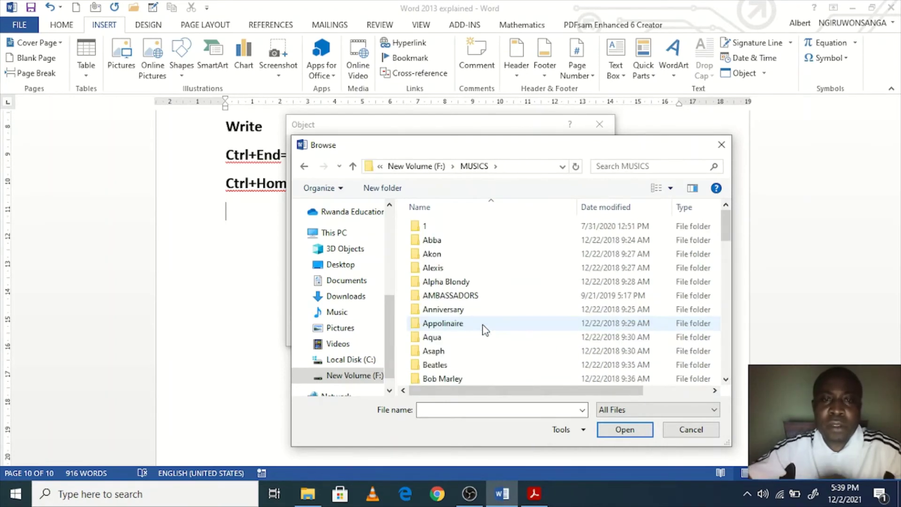
Step: Open the Impala folder and pick Impala-Ya nkumi as the file to embed
scroll(491, 333, down, 8)
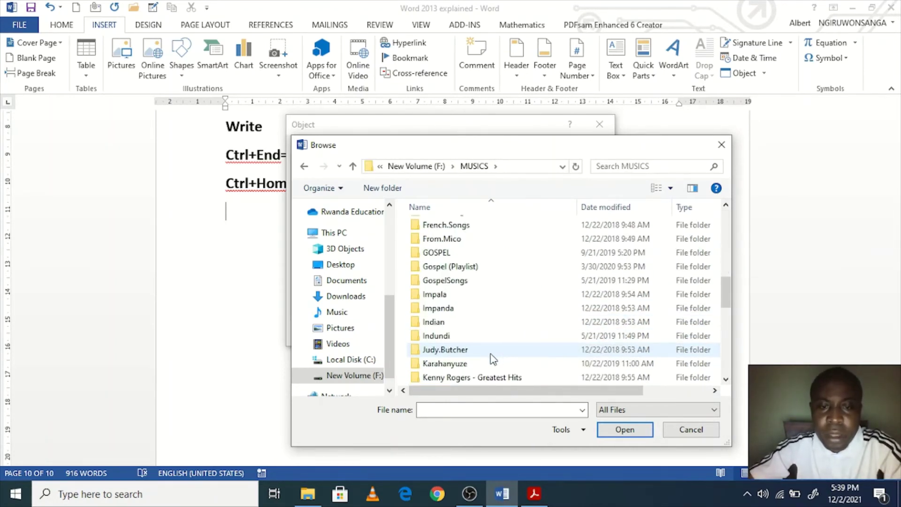
scroll(491, 359, down, 8)
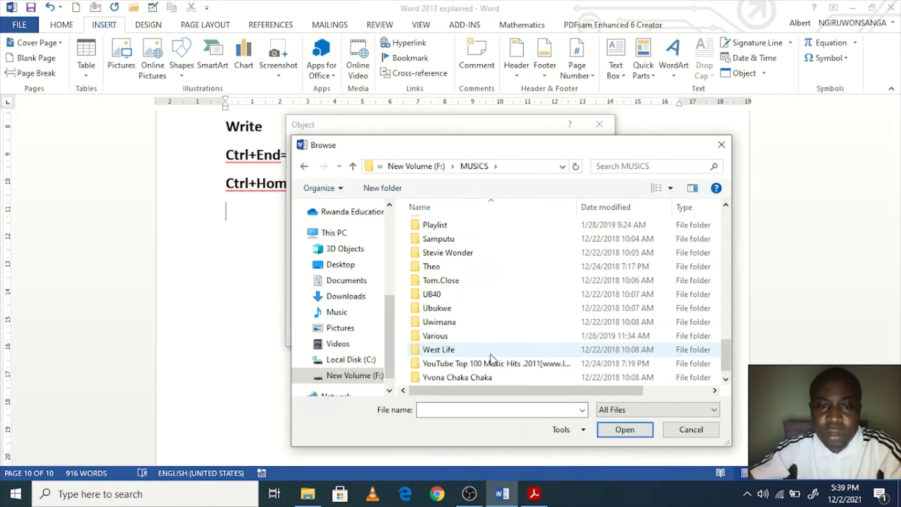
scroll(491, 359, down, 1)
scroll(490, 359, up, 8)
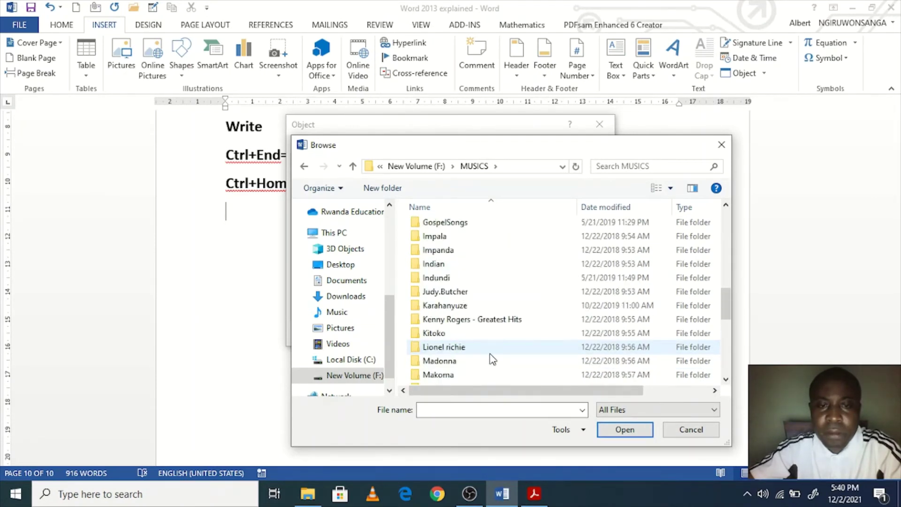
scroll(490, 359, up, 1)
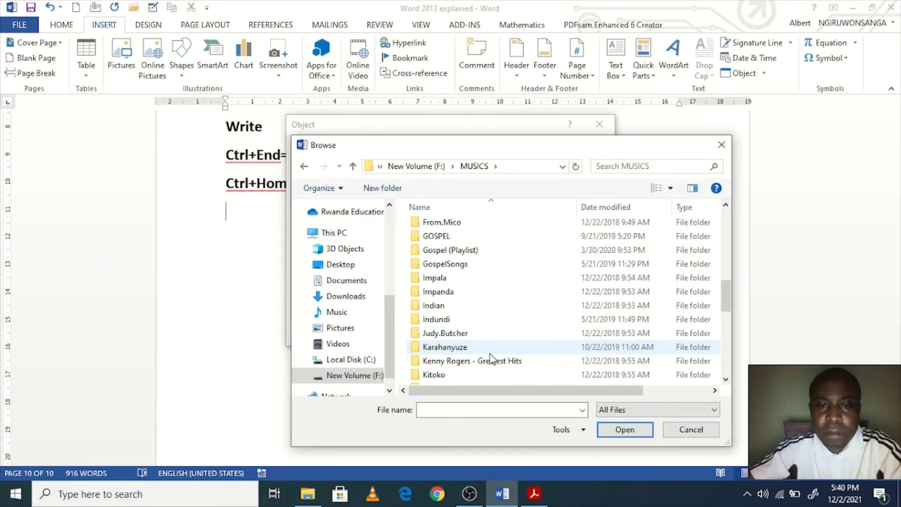
scroll(490, 359, up, 7)
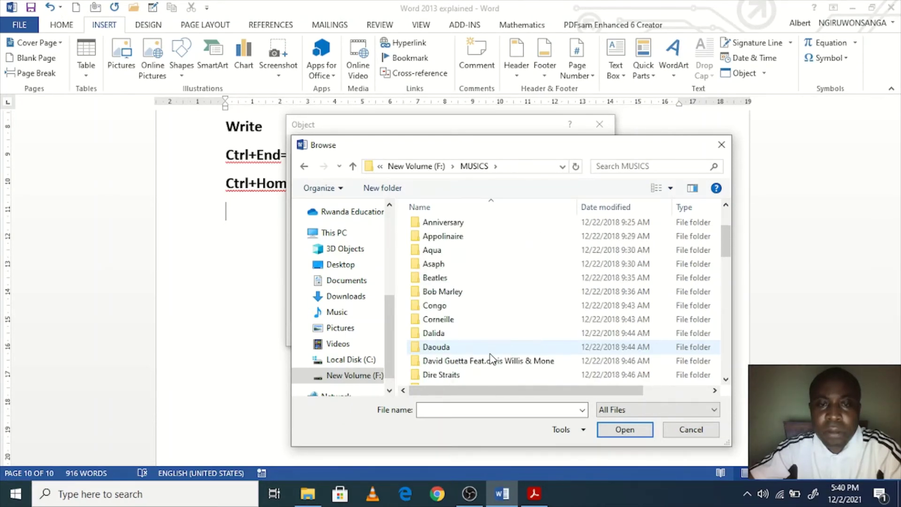
scroll(488, 347, down, 1)
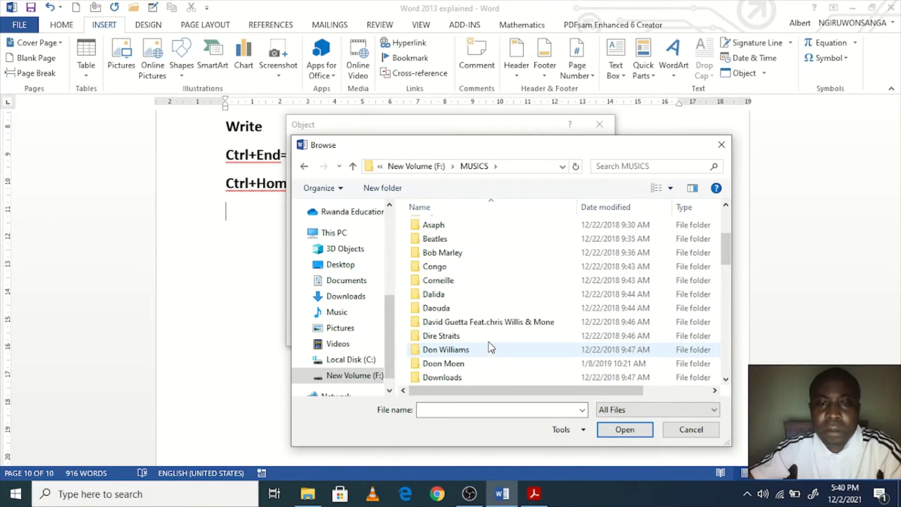
key(i)
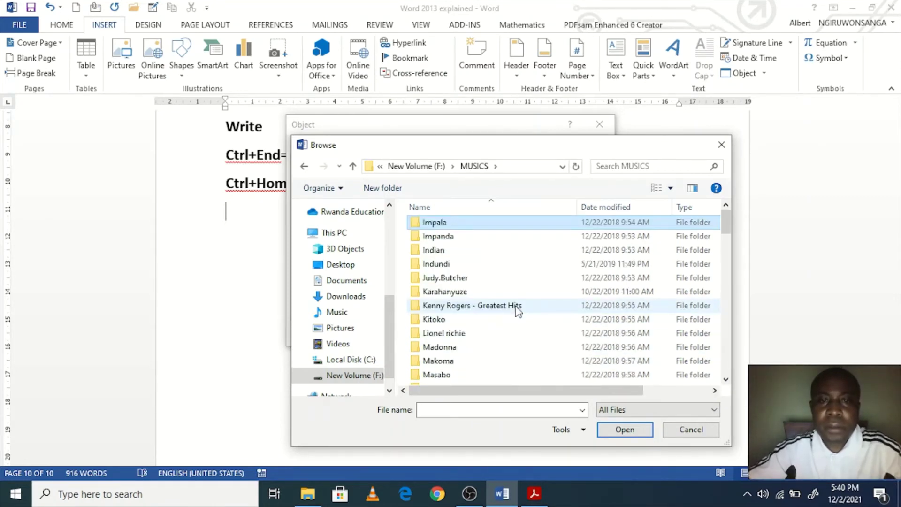
key(Return)
scroll(500, 324, down, 4)
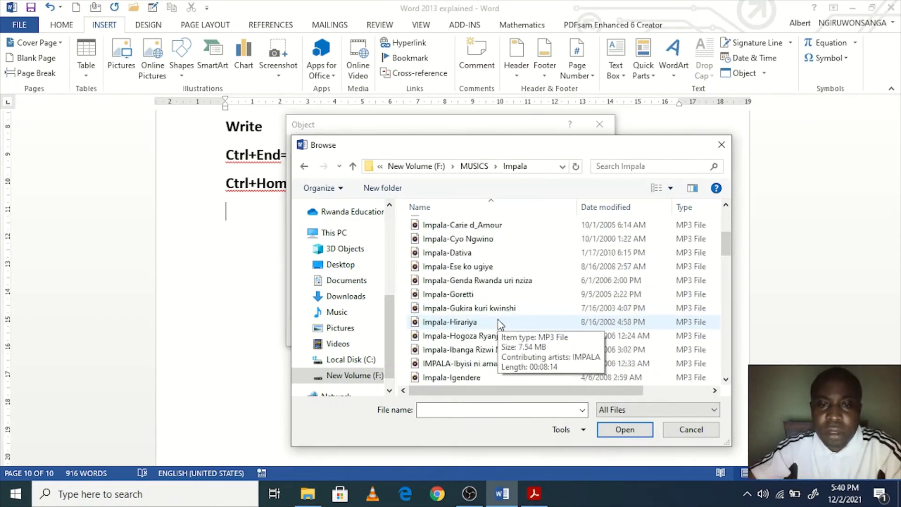
scroll(500, 324, down, 4)
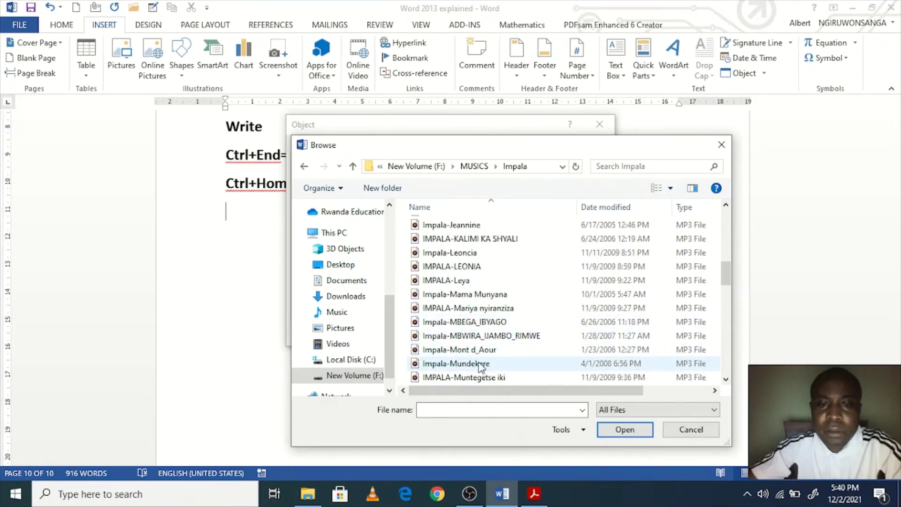
scroll(481, 366, down, 4)
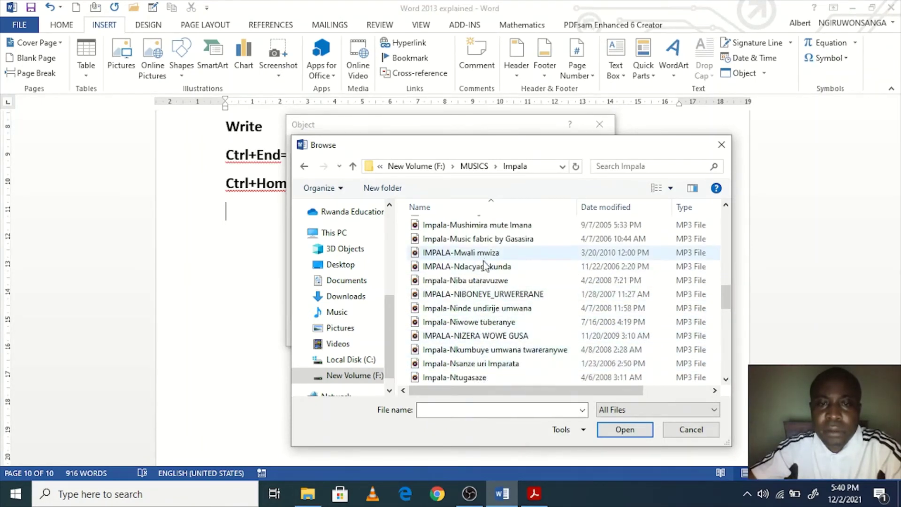
scroll(488, 291, down, 12)
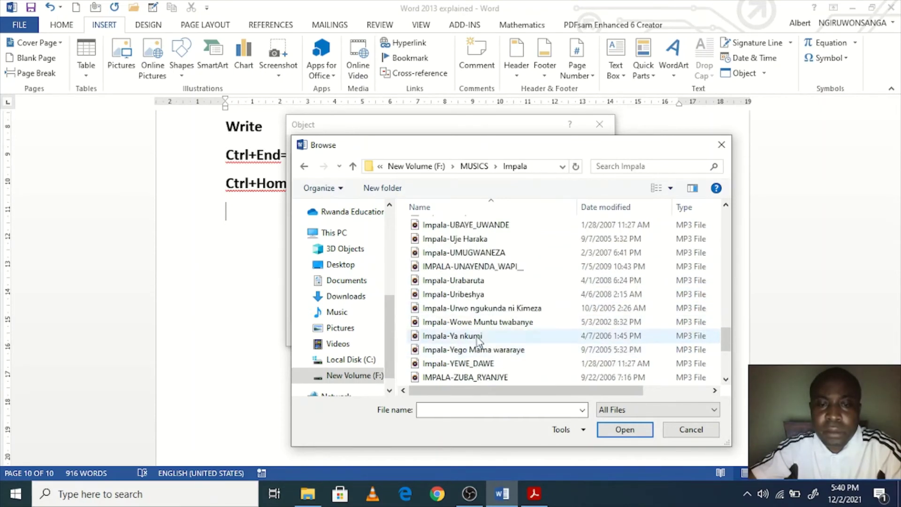
click(464, 336)
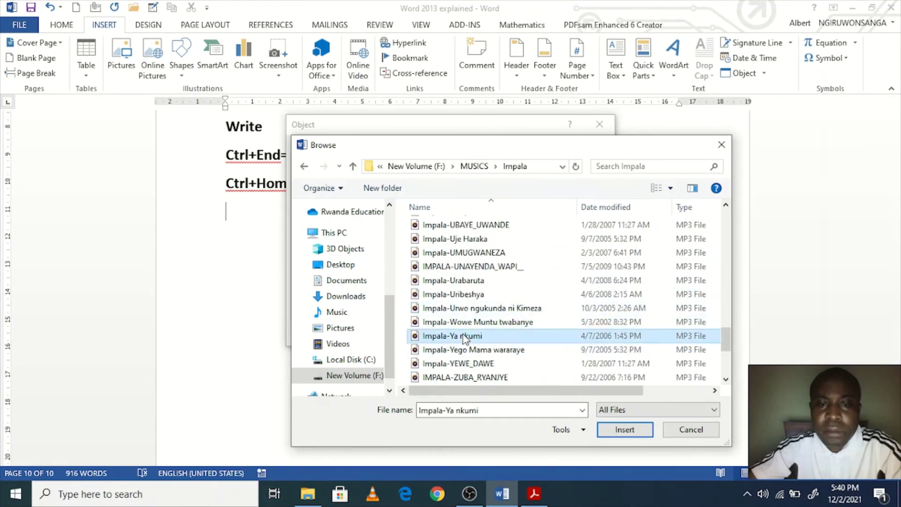
double_click(464, 336)
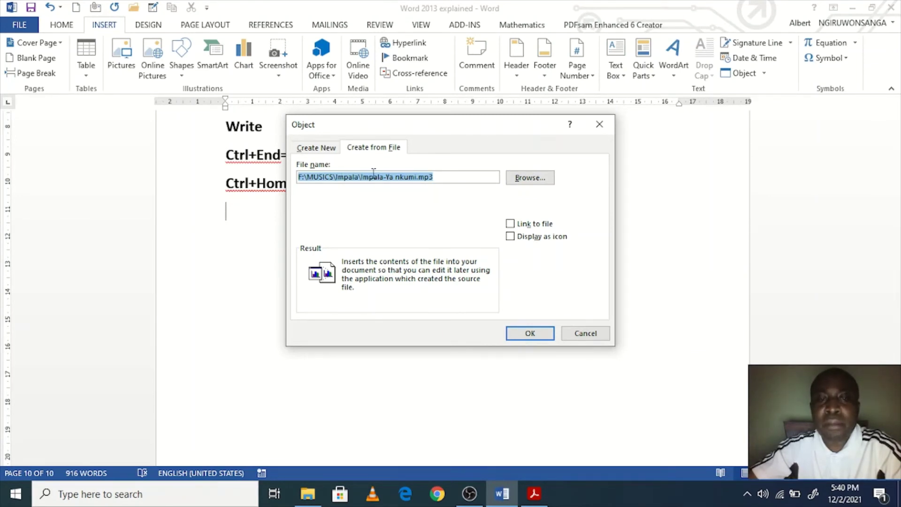
Step: Embed Impala-Yankumi.mp3 as an icon, save the document, and open the embedded mp3
click(524, 336)
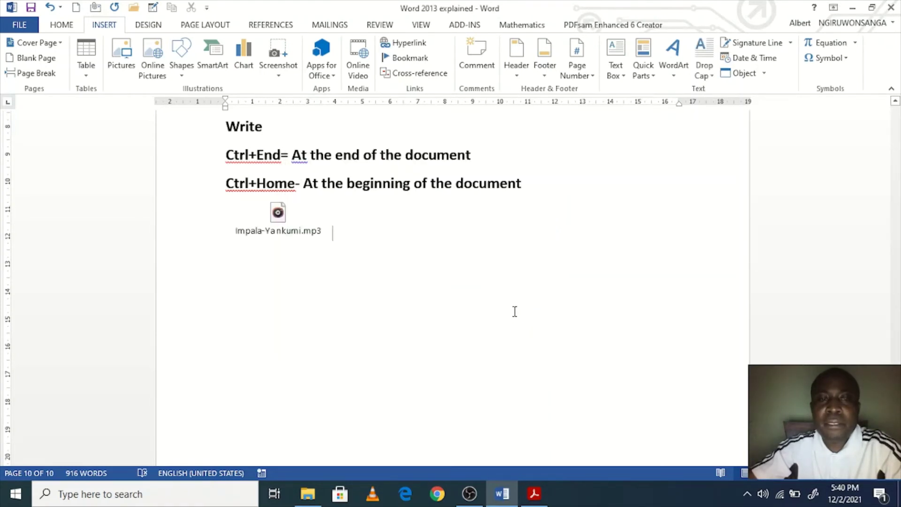
key(ctrl+s)
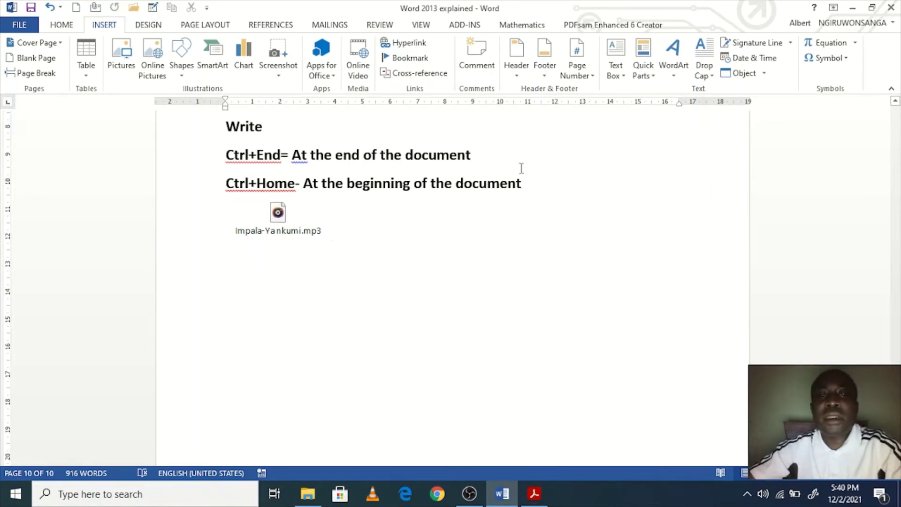
scroll(490, 191, up, 1)
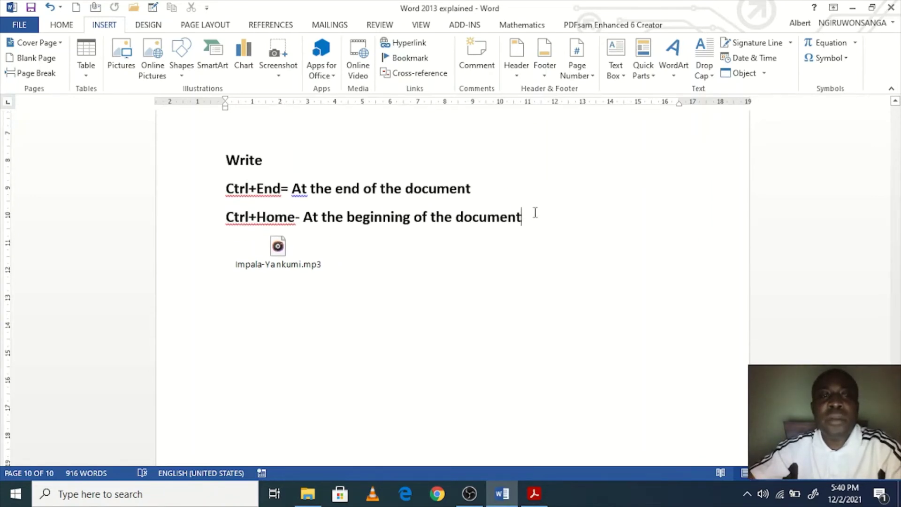
scroll(539, 216, down, 2)
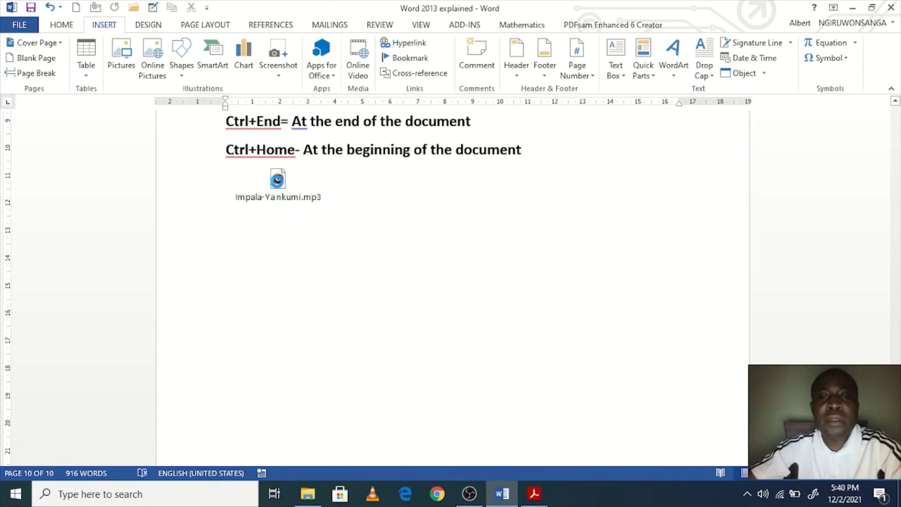
double_click(277, 179)
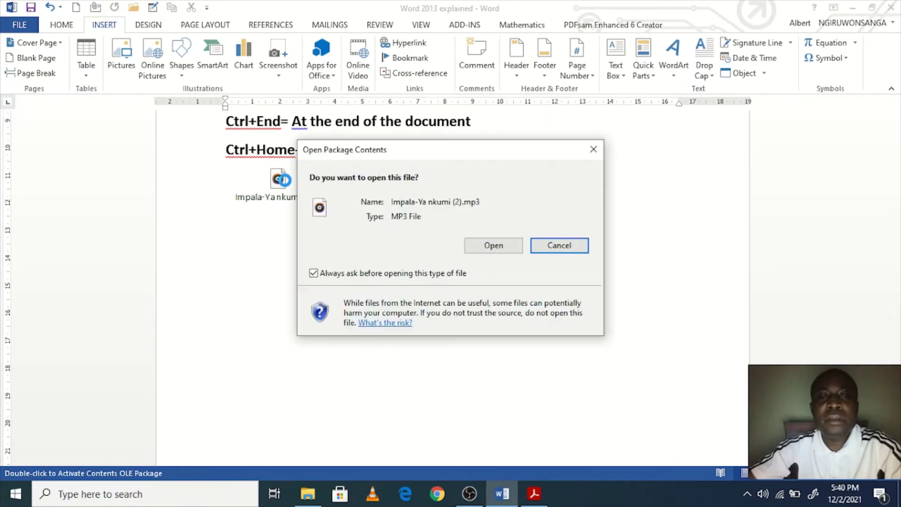
Step: Play the Ya nkumi song, pause and resume it, skip to about 0:40, then close Groove Music
click(494, 245)
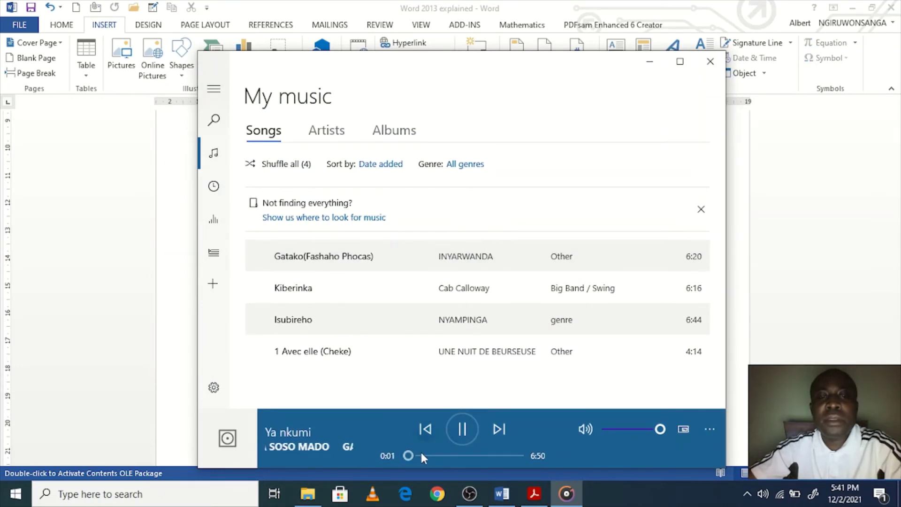
click(458, 434)
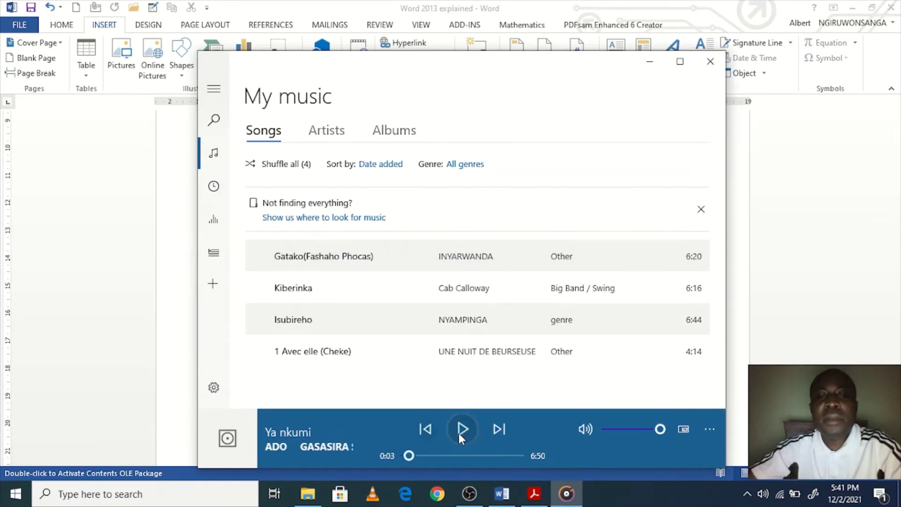
click(459, 430)
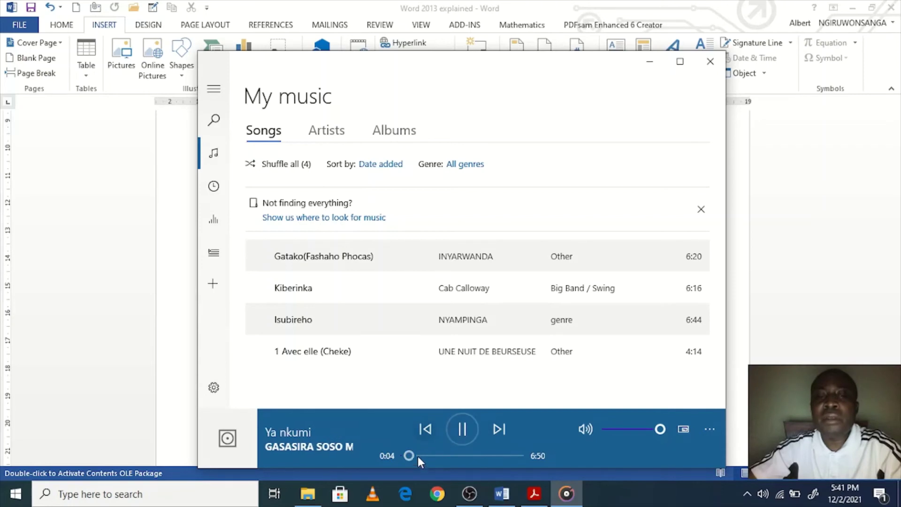
drag(419, 454, 427, 456)
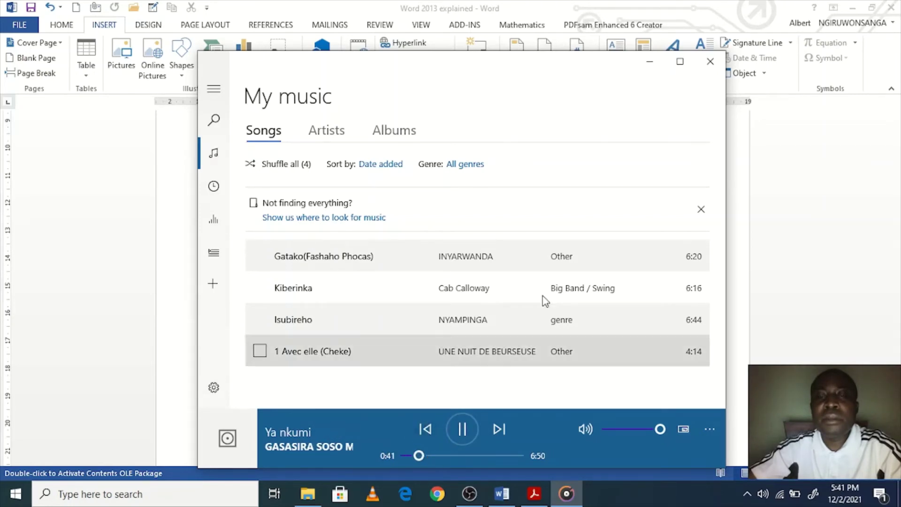
click(709, 61)
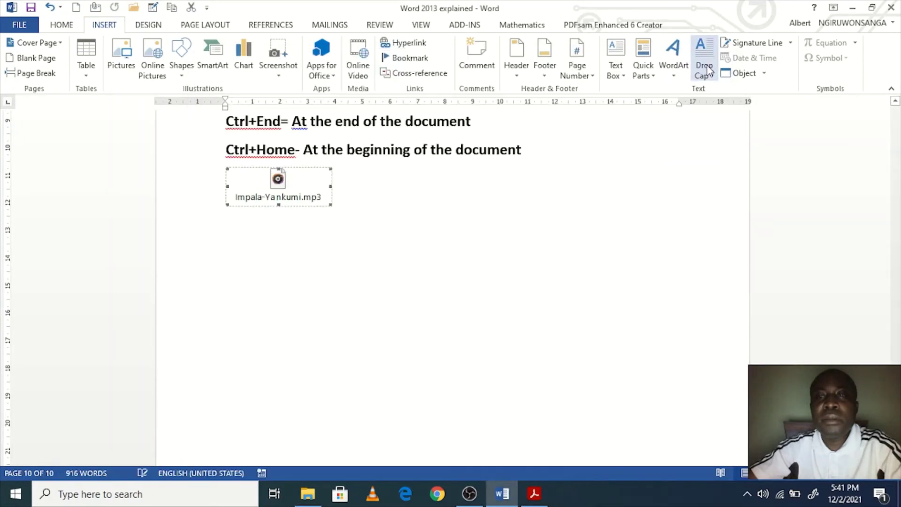
Step: Add a new empty line beneath the embedded mp3 icon
click(396, 199)
key(Return)
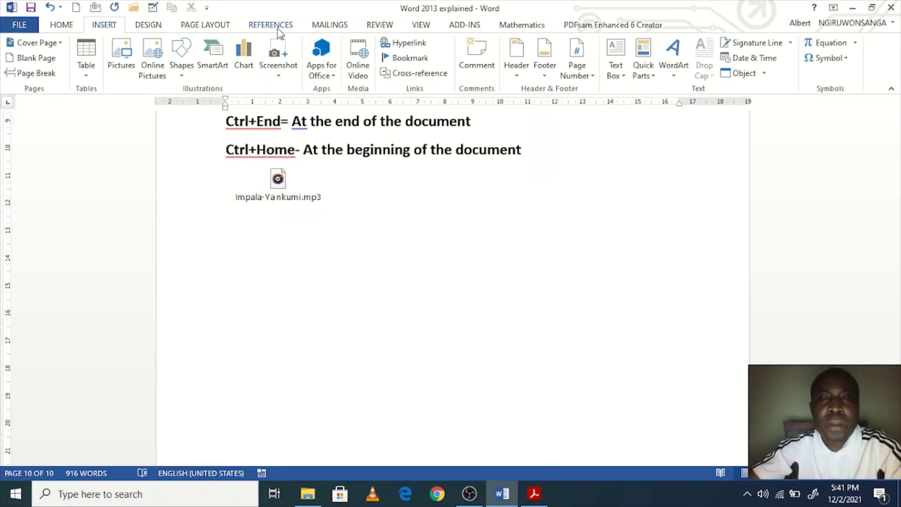
Step: Open the Object dialog's Create from File tab and browse for a file
click(764, 73)
click(743, 89)
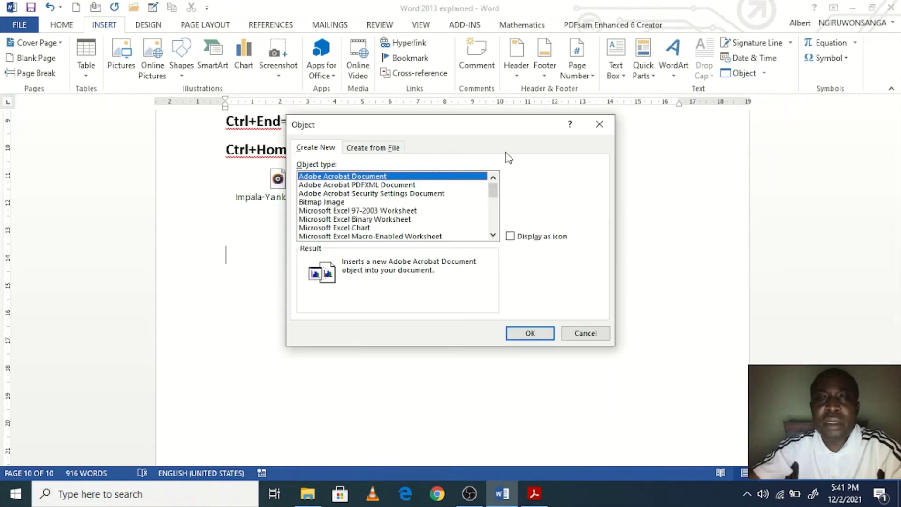
click(392, 148)
click(543, 178)
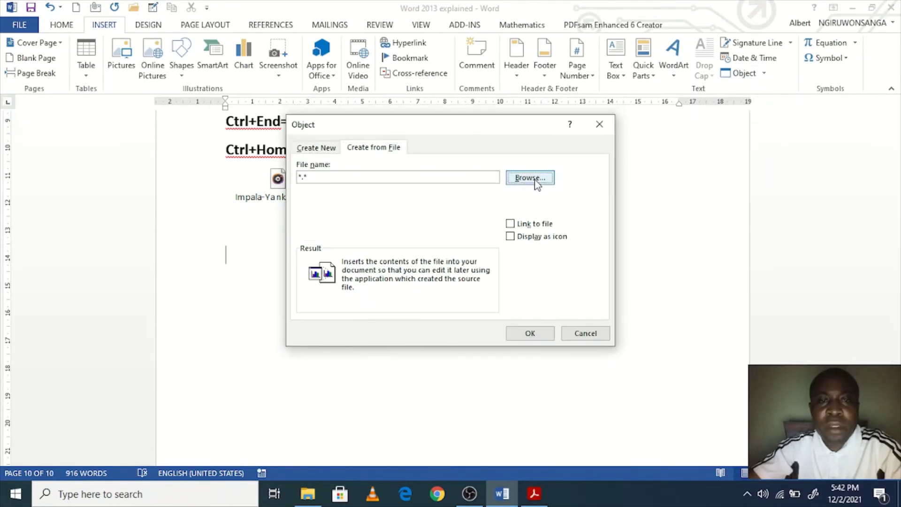
Step: Search the Videos folder on F:, checking WinX YouTube Downloader and To-Be-Copied-External HDD
scroll(375, 333, down, 1)
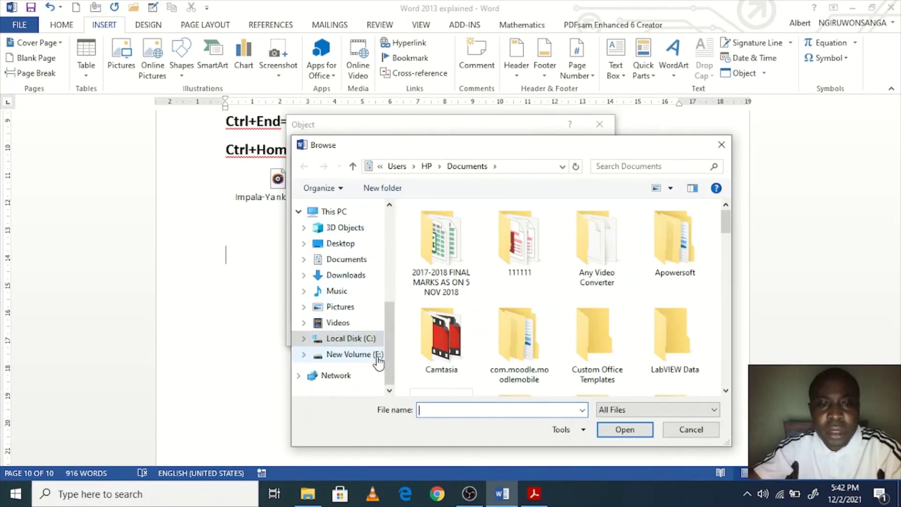
click(375, 355)
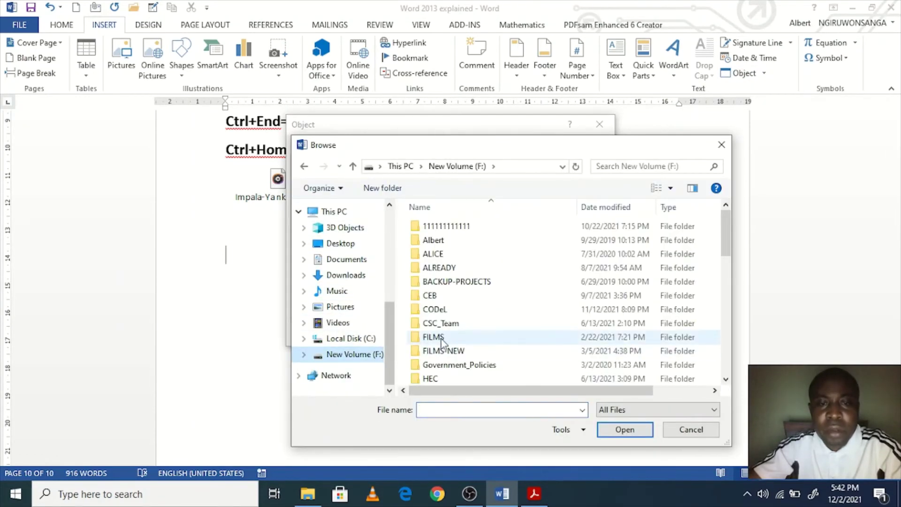
click(347, 323)
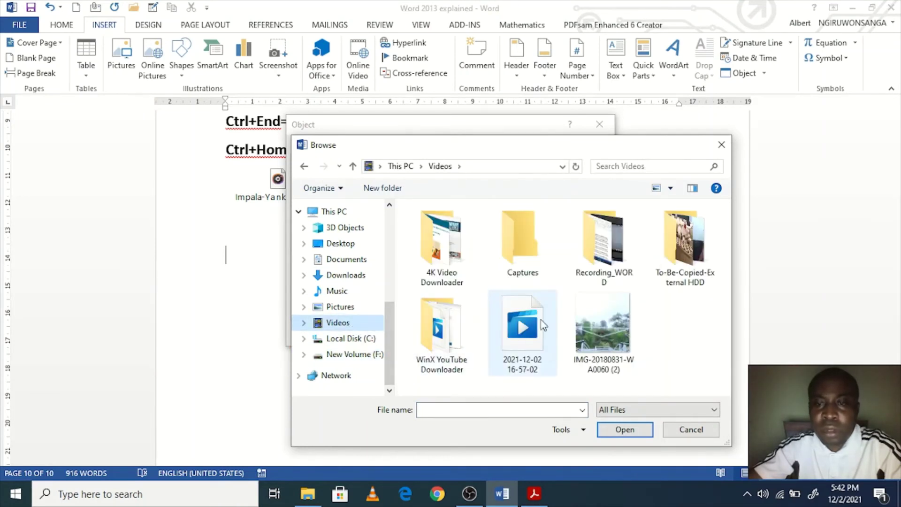
click(604, 244)
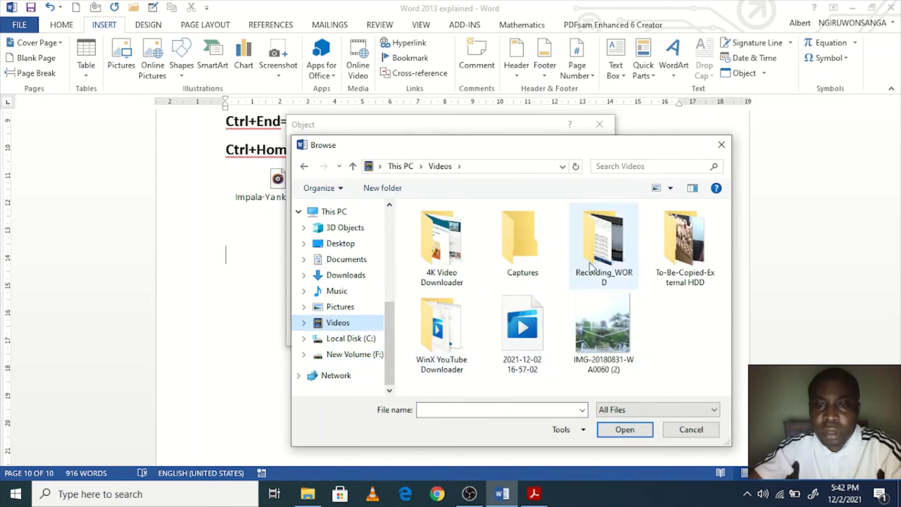
click(524, 344)
double_click(447, 349)
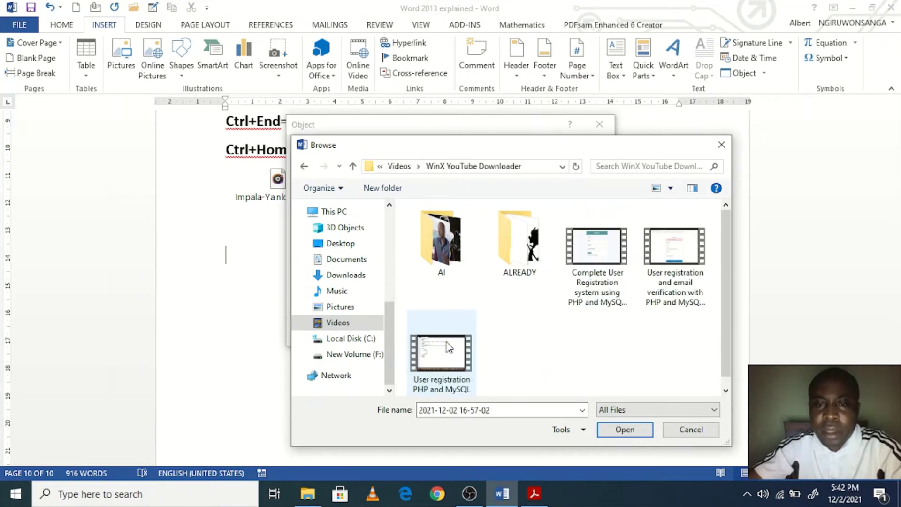
click(512, 243)
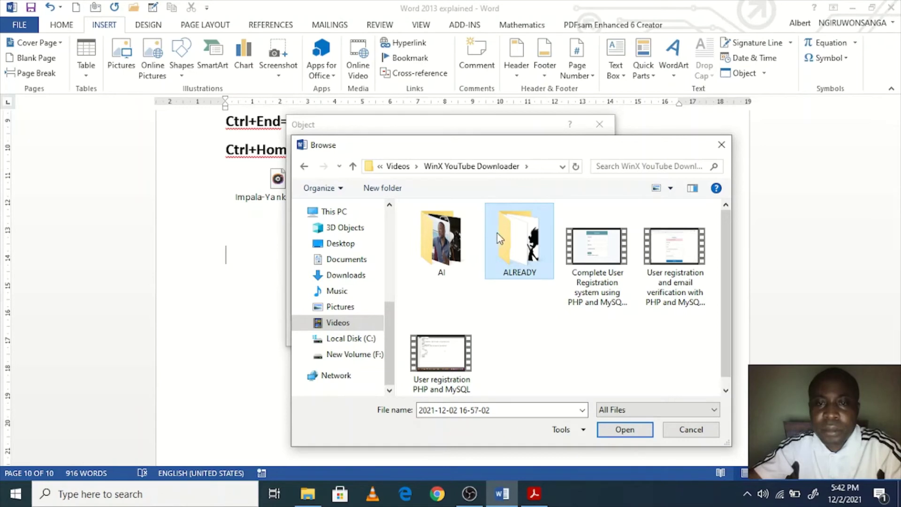
double_click(499, 238)
click(462, 167)
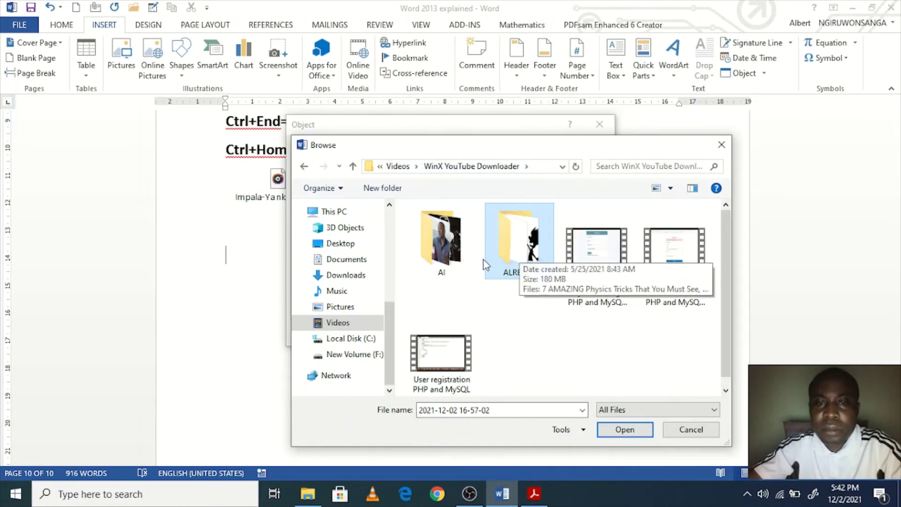
double_click(441, 242)
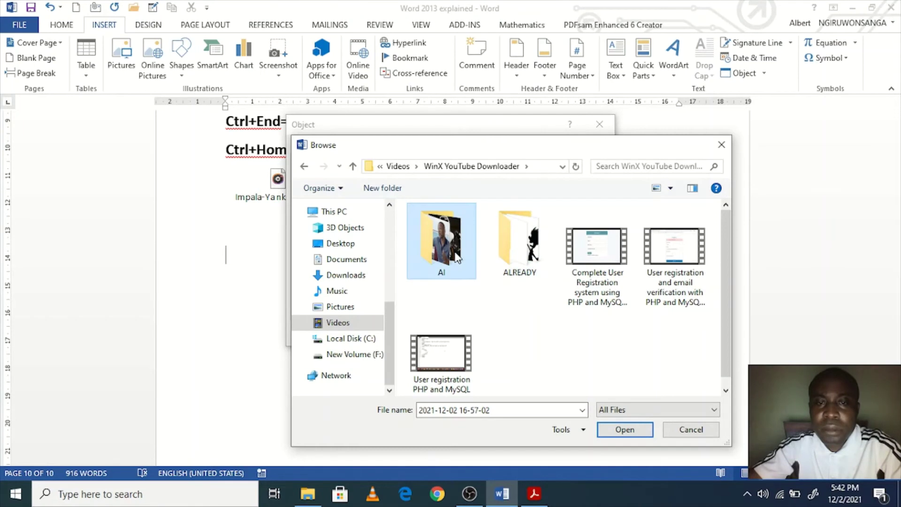
click(452, 167)
scroll(528, 281, down, 1)
click(399, 166)
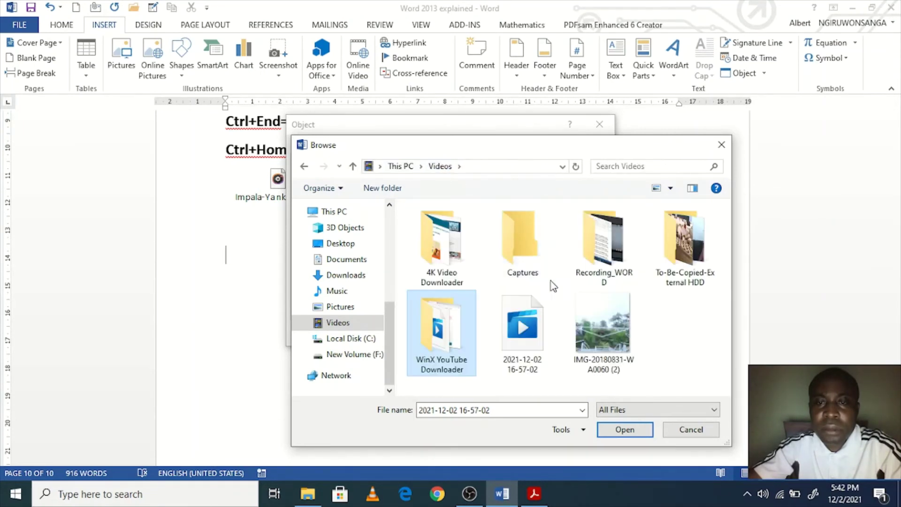
double_click(663, 263)
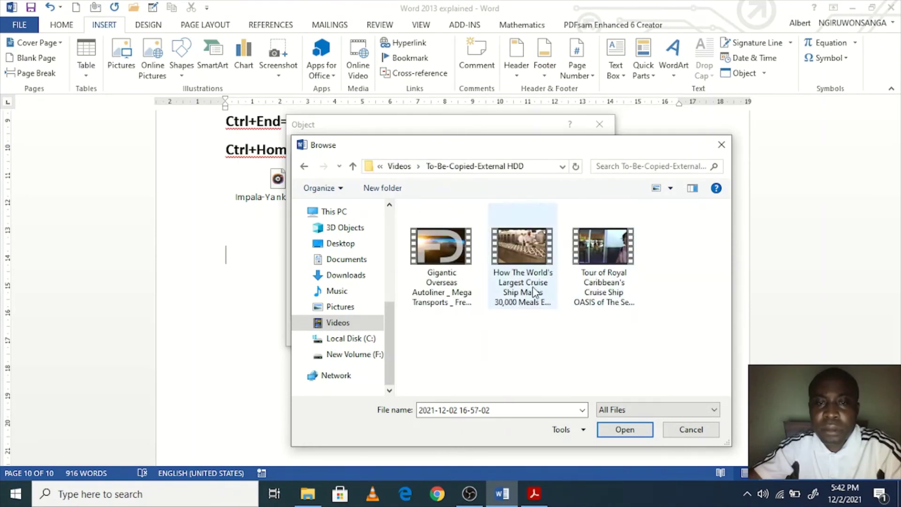
click(399, 166)
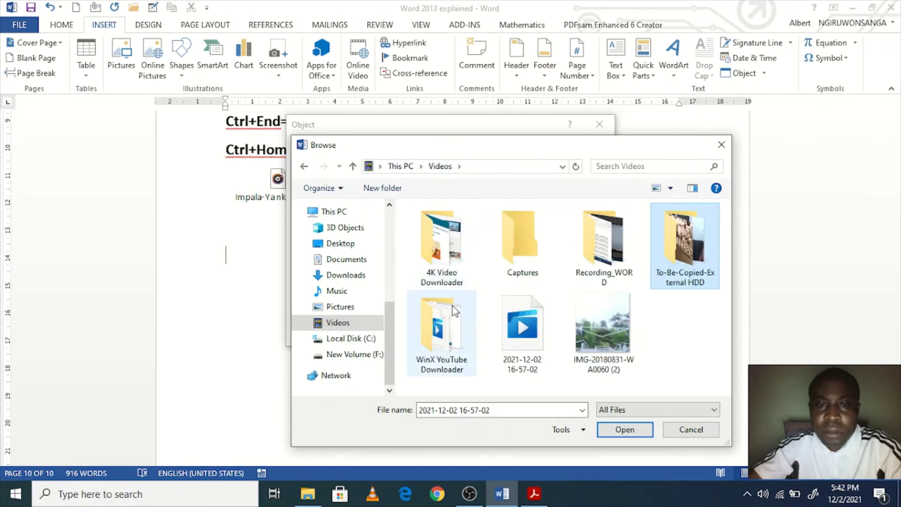
Step: Open 4K Video Downloader > Bb cartoons-New and choose the Bheem's Planting Challenge MP4
double_click(452, 282)
scroll(493, 303, down, 1)
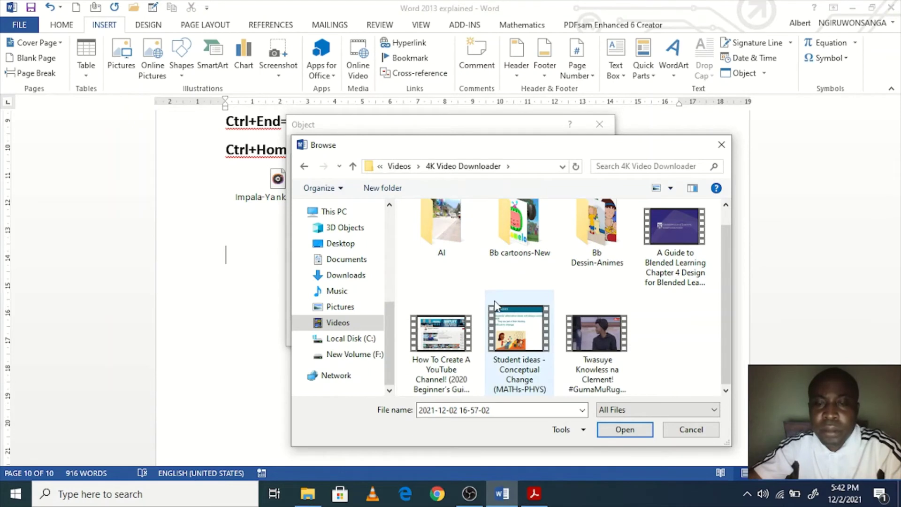
double_click(576, 257)
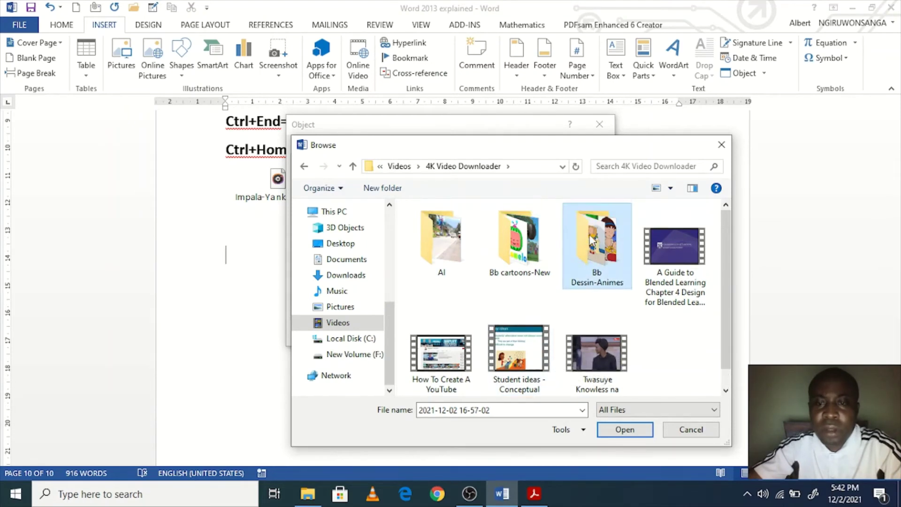
scroll(536, 296, down, 2)
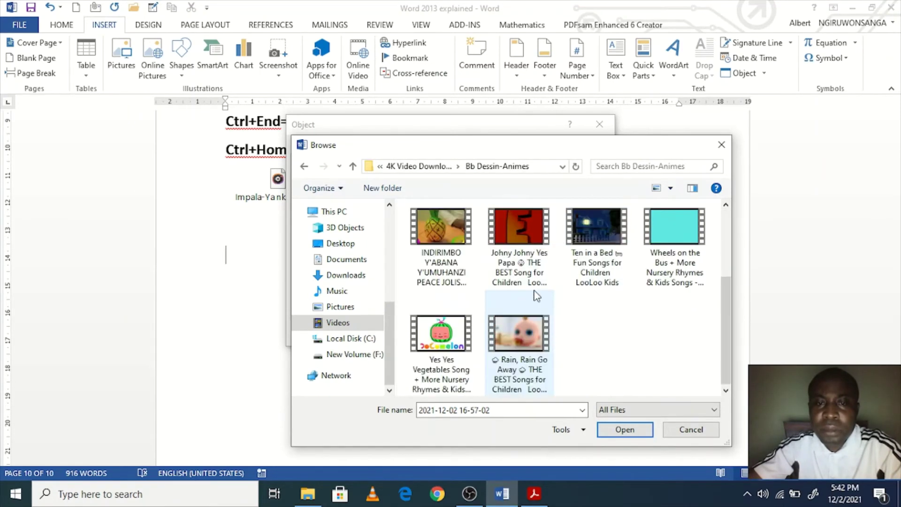
scroll(536, 298, up, 3)
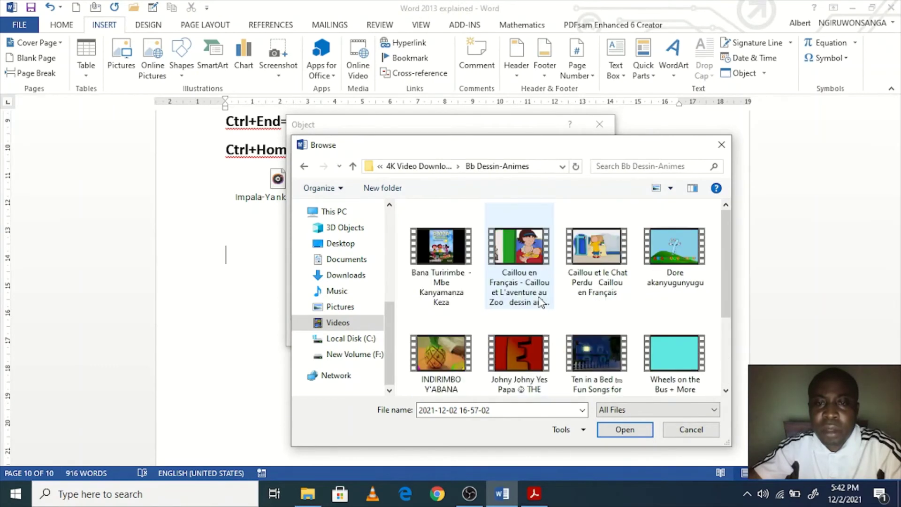
click(436, 171)
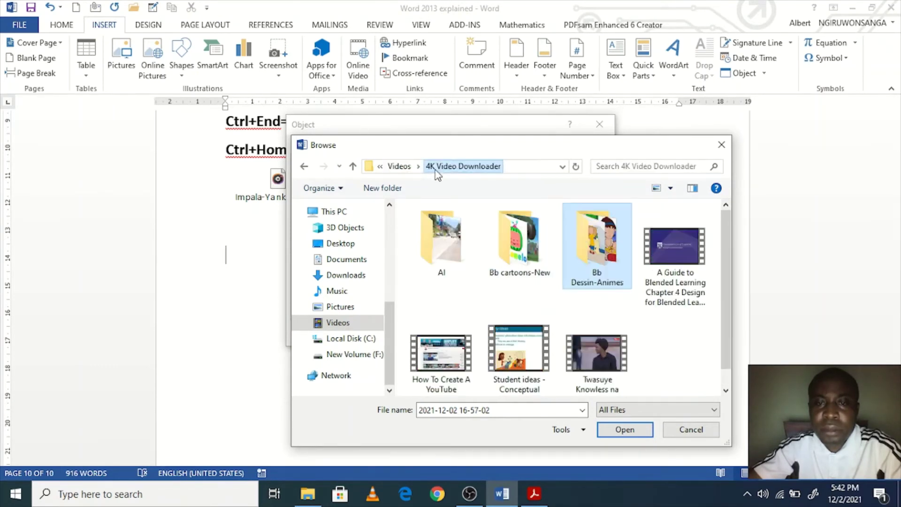
click(521, 256)
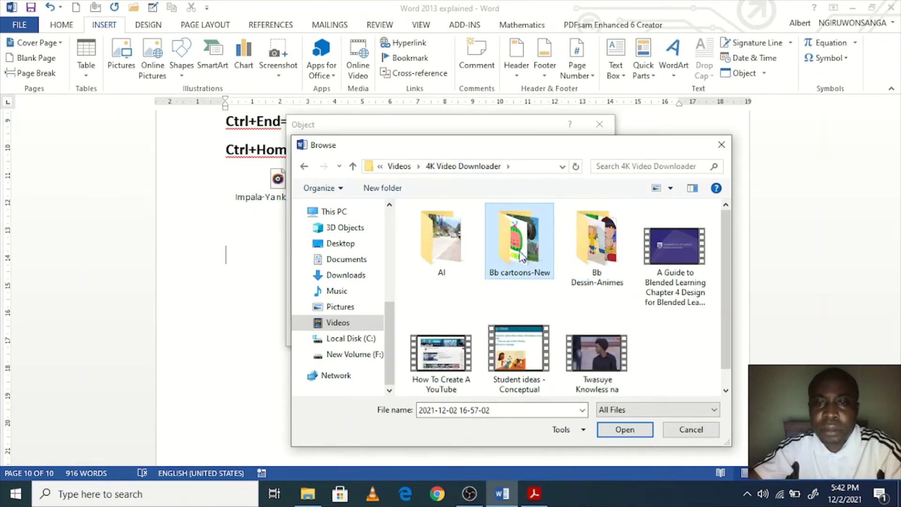
double_click(522, 257)
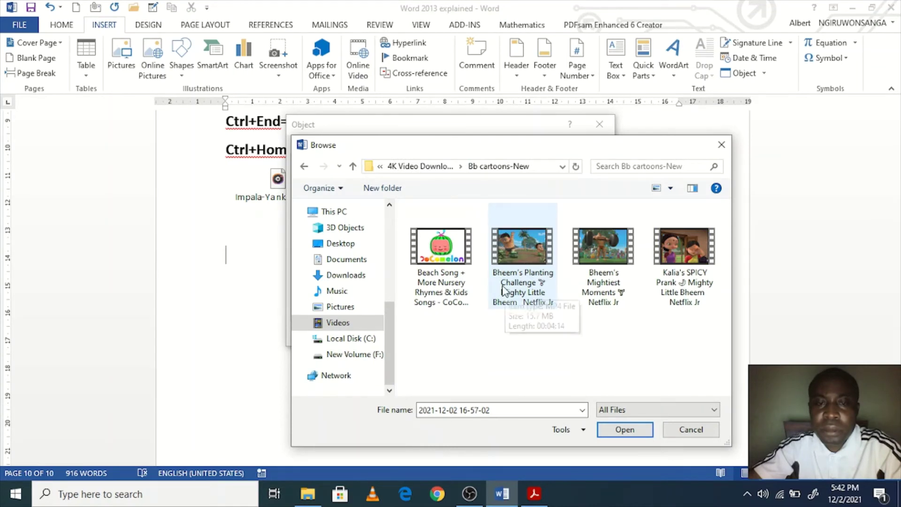
double_click(517, 277)
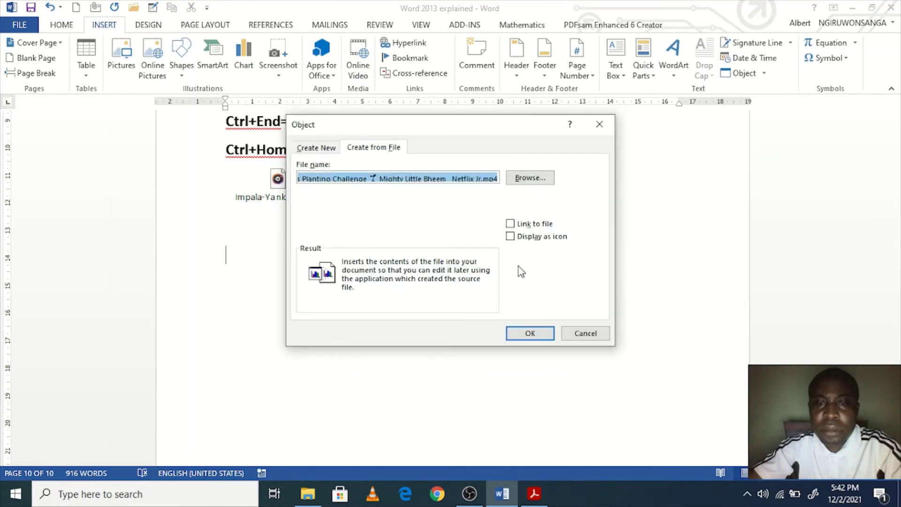
Step: Embed the Bheem's Planting Challenge MP4 below the mp3 and open its package prompt
click(525, 334)
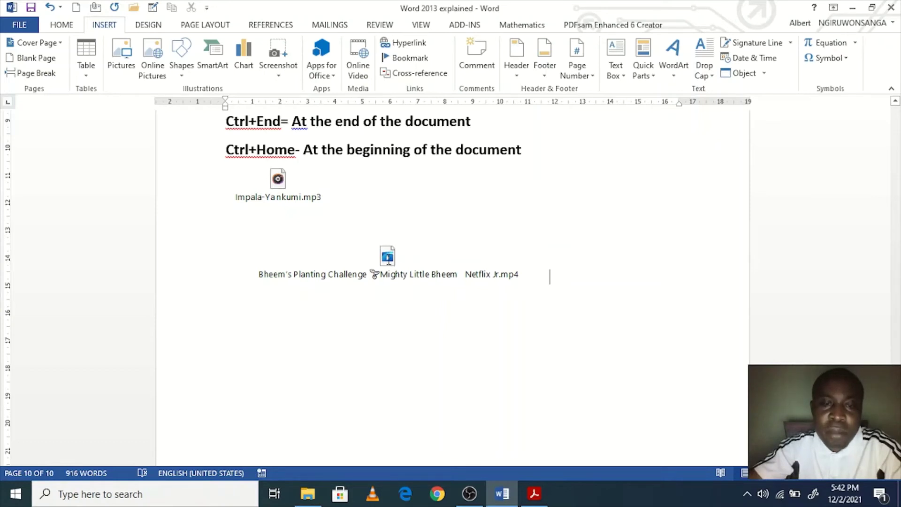
double_click(387, 257)
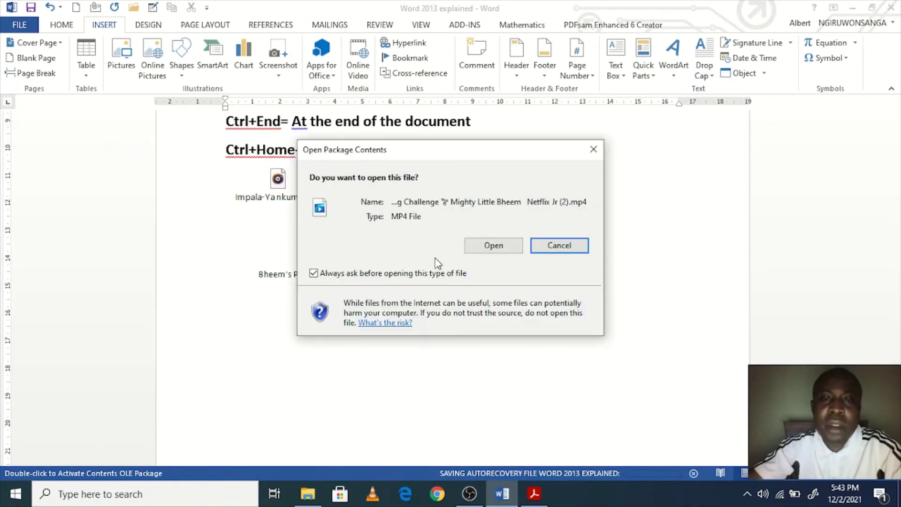
Step: Watch the embedded Bheem video in Movies & TV, close it, and switch to the WORD folder
click(479, 247)
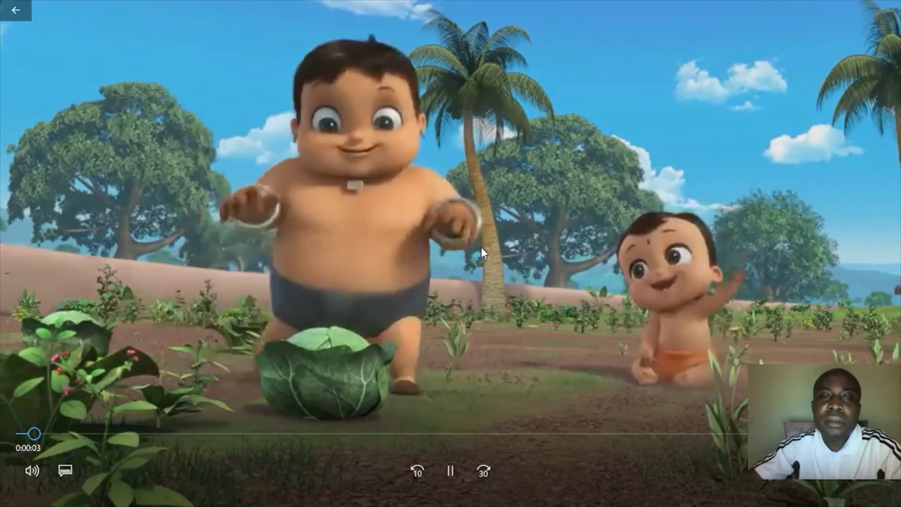
double_click(505, 236)
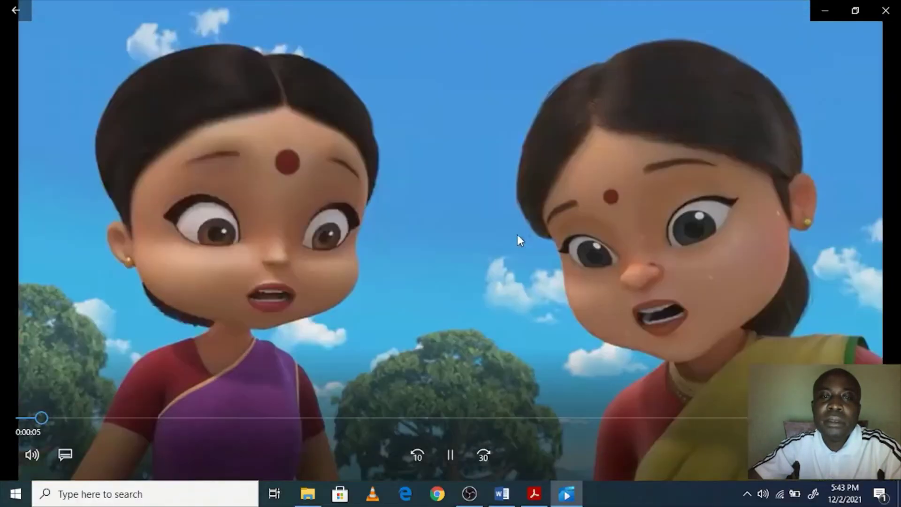
click(887, 12)
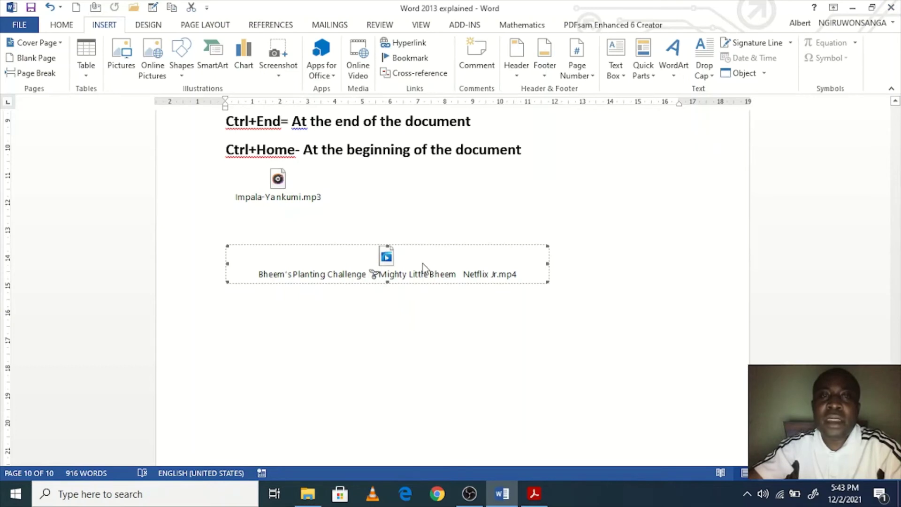
scroll(393, 213, up, 2)
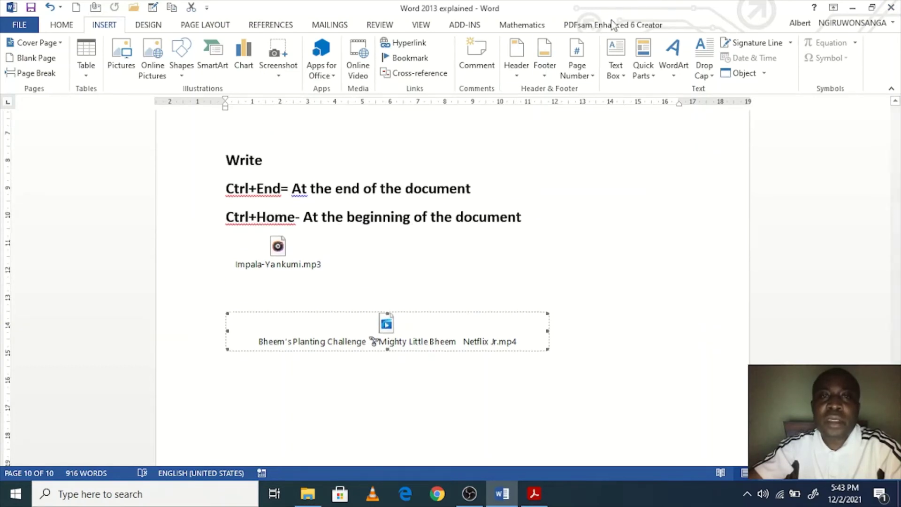
click(307, 493)
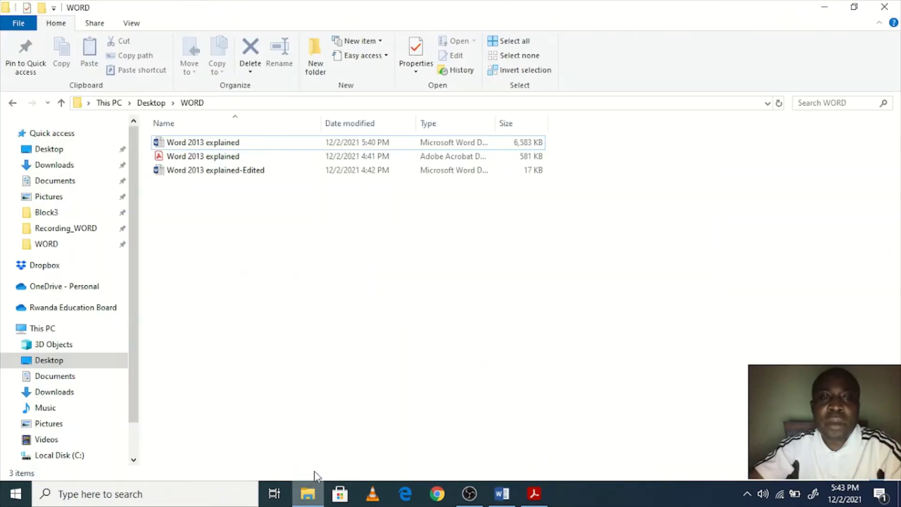
Step: Check that Word 2013 explained is now 6.42 MB in its Properties, then return to Word
click(214, 147)
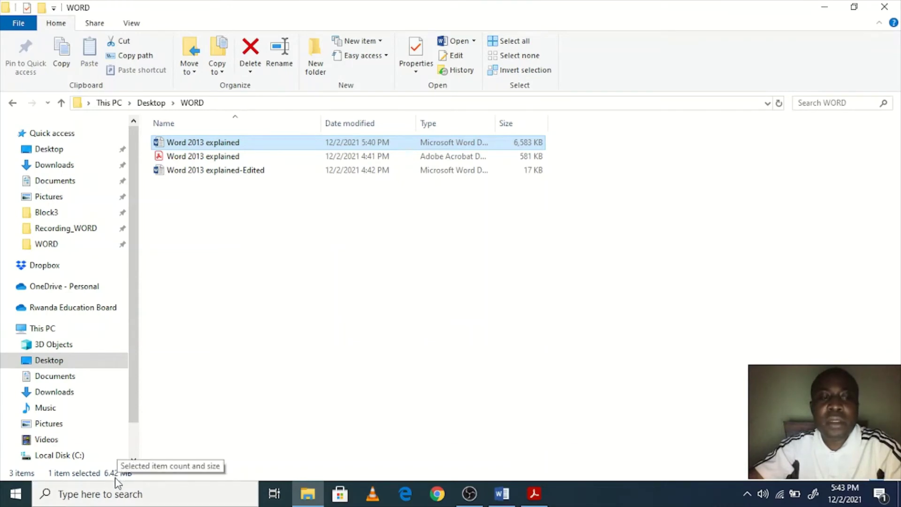
double_click(210, 142)
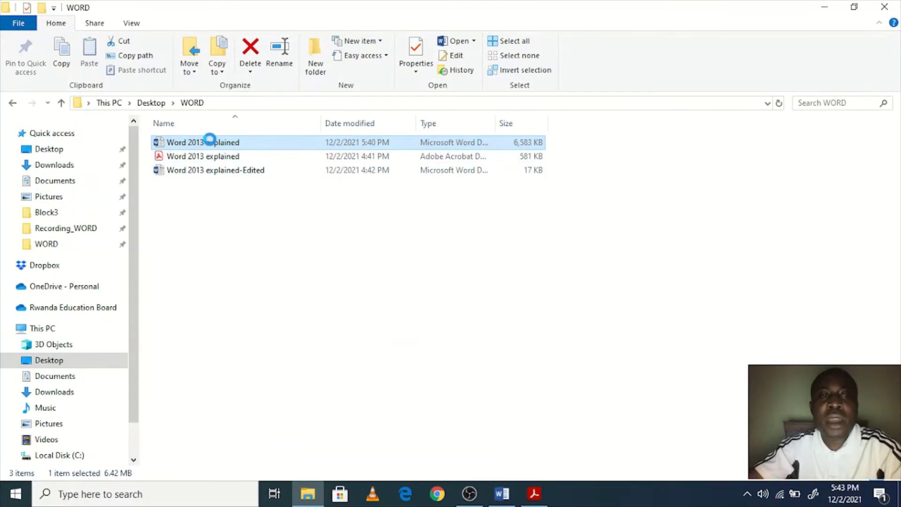
right_click(209, 140)
click(253, 470)
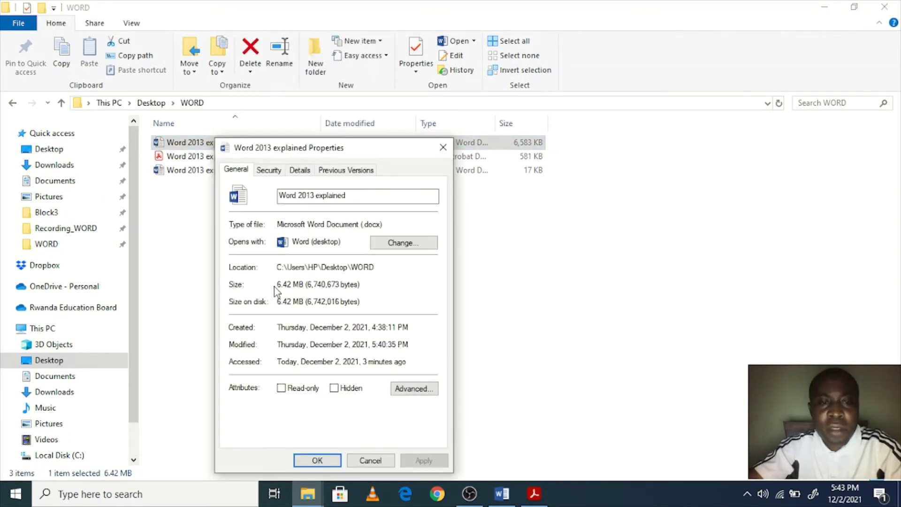
click(317, 460)
click(533, 311)
click(491, 485)
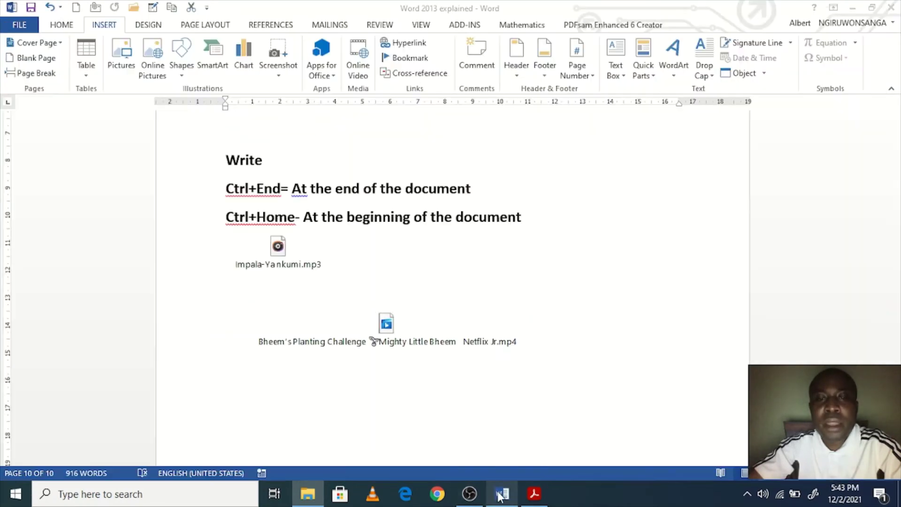
Step: Insert two empty lines below the embedded Bheem video icon
click(475, 331)
click(432, 243)
scroll(443, 270, up, 2)
scroll(446, 286, up, 1)
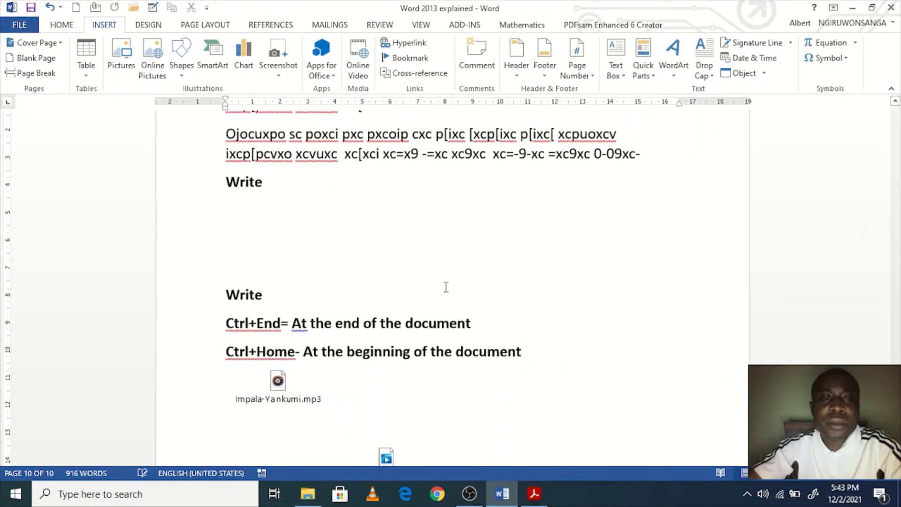
scroll(469, 282, down, 2)
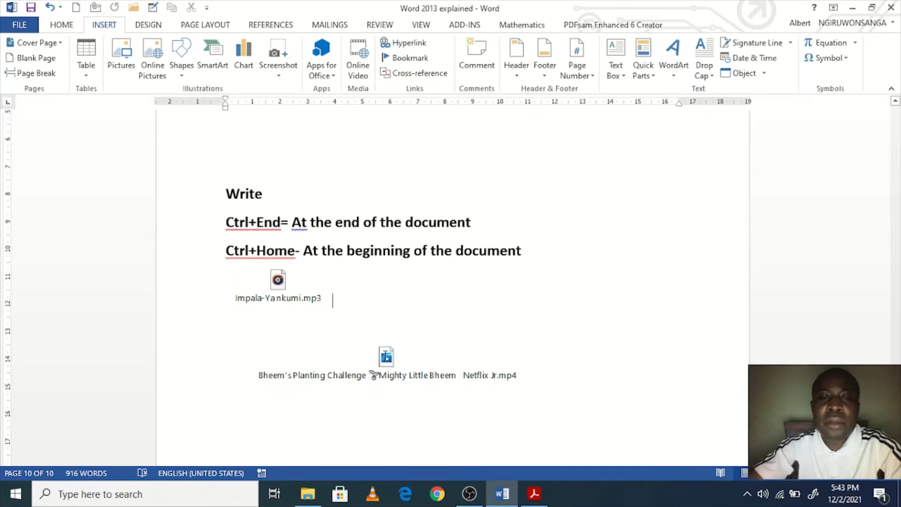
scroll(589, 378, down, 3)
click(570, 291)
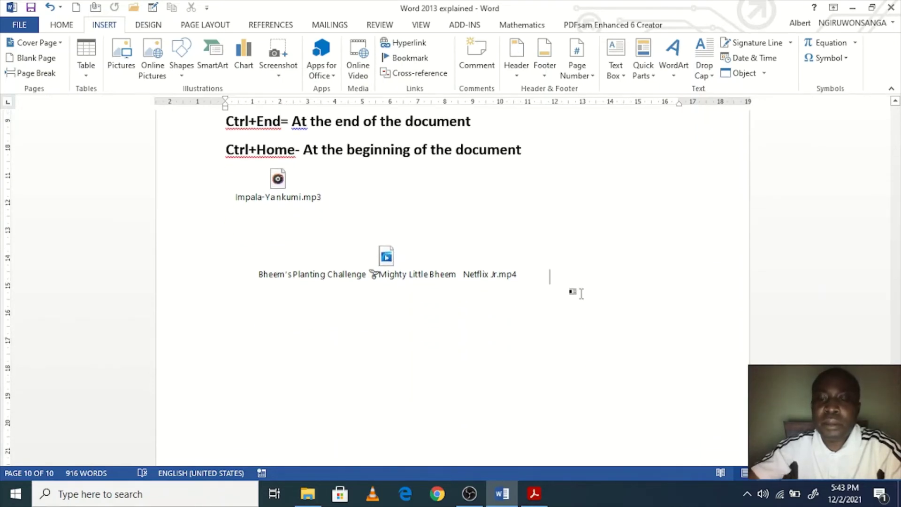
key(Return)
key(Return)
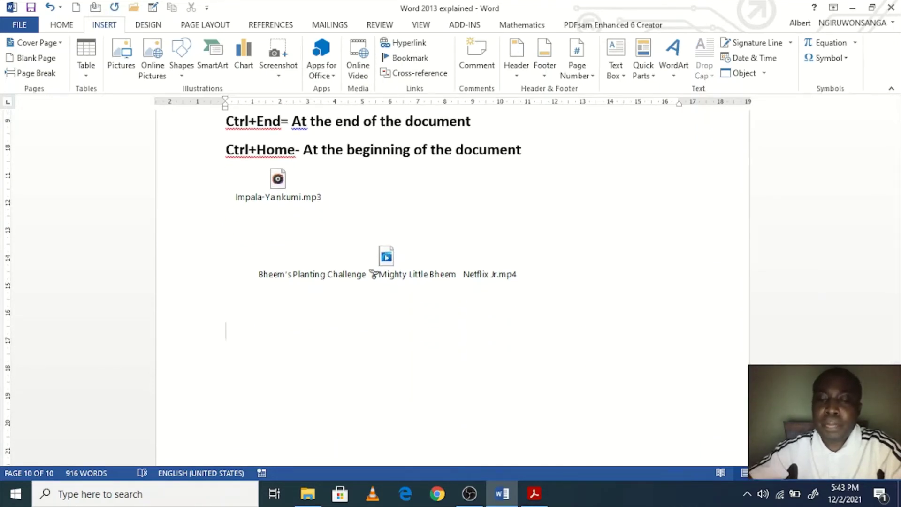
key(Return)
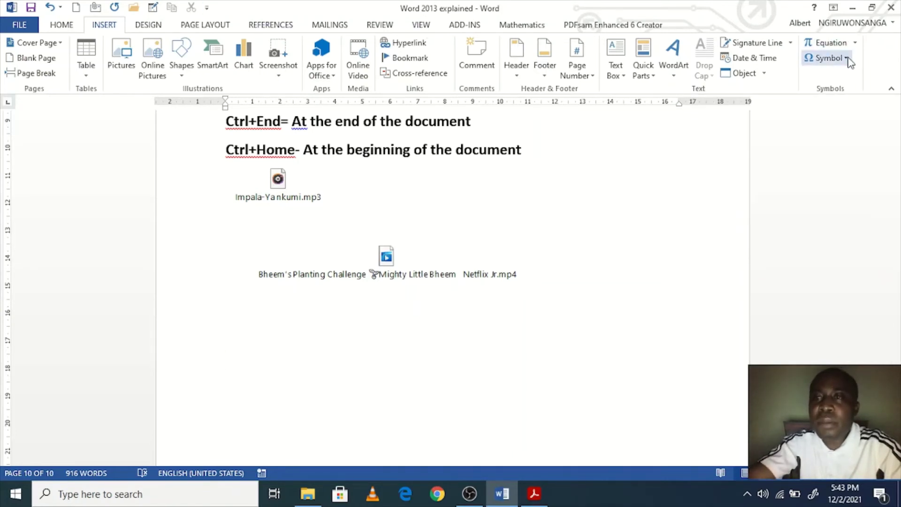
click(846, 58)
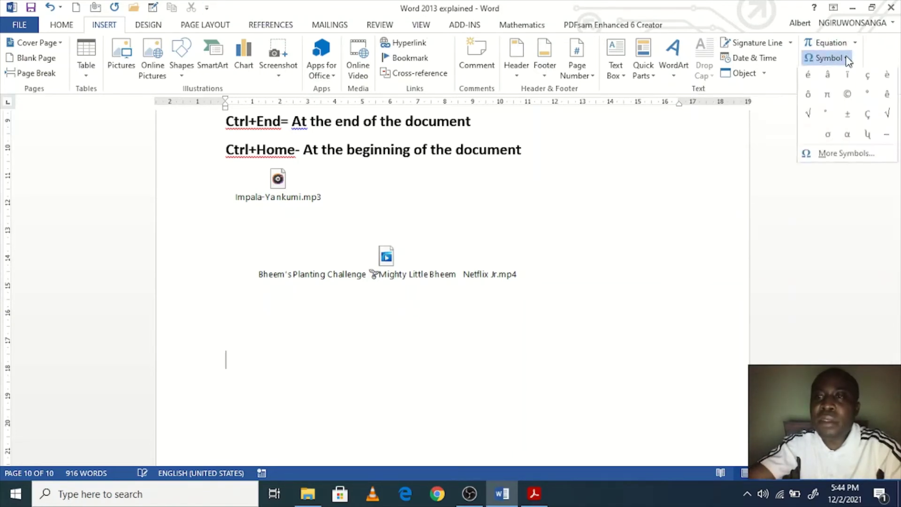
click(846, 59)
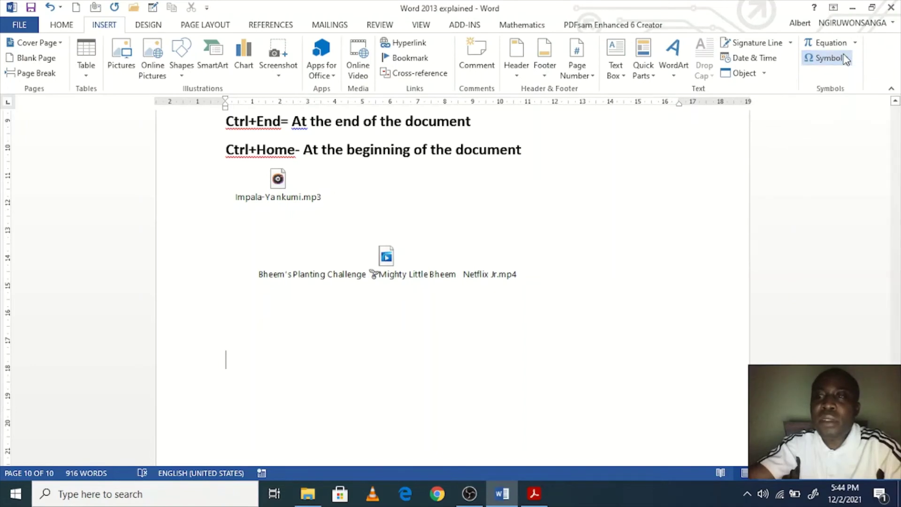
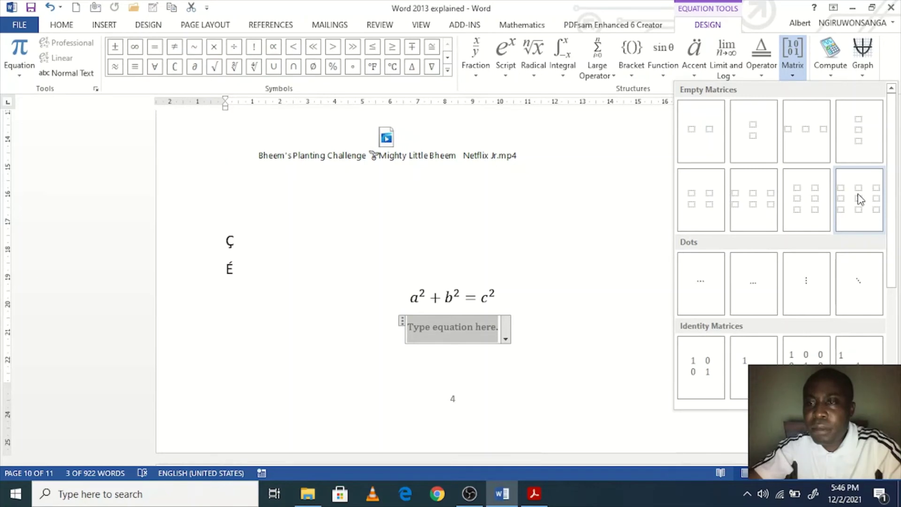
Step: Insert an empty 3×3 matrix and fill its first row with 3, 1, 4
click(859, 199)
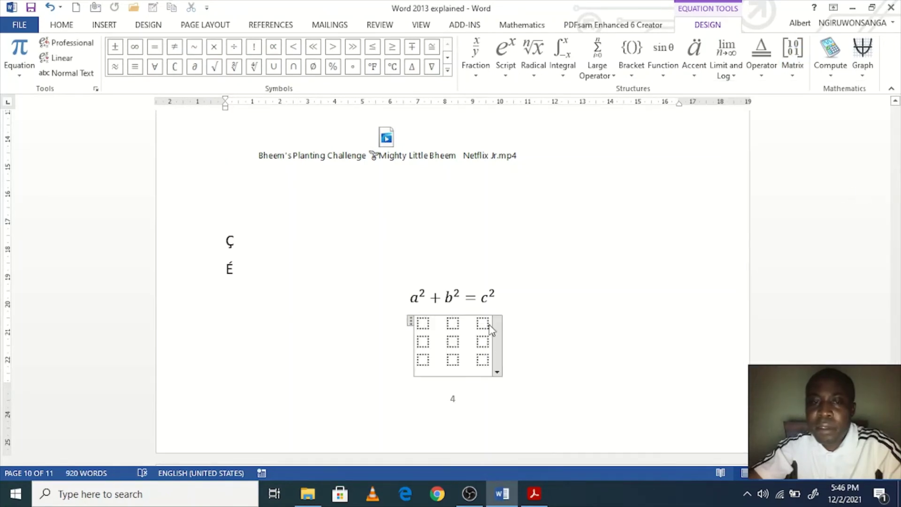
click(423, 323)
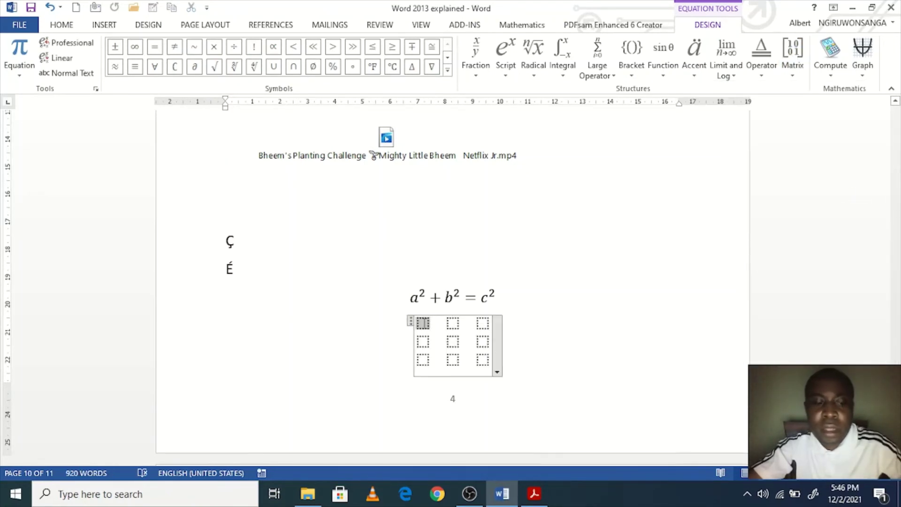
text(3)
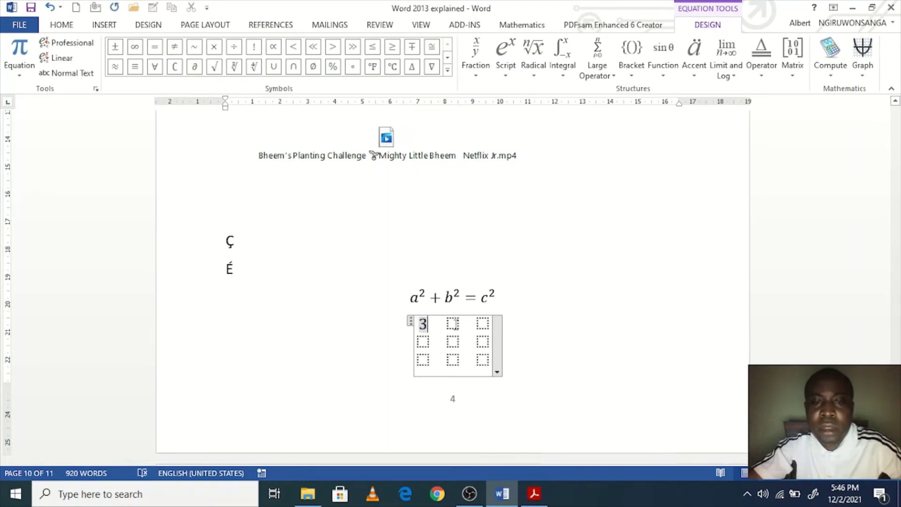
click(453, 324)
text(1)
click(483, 322)
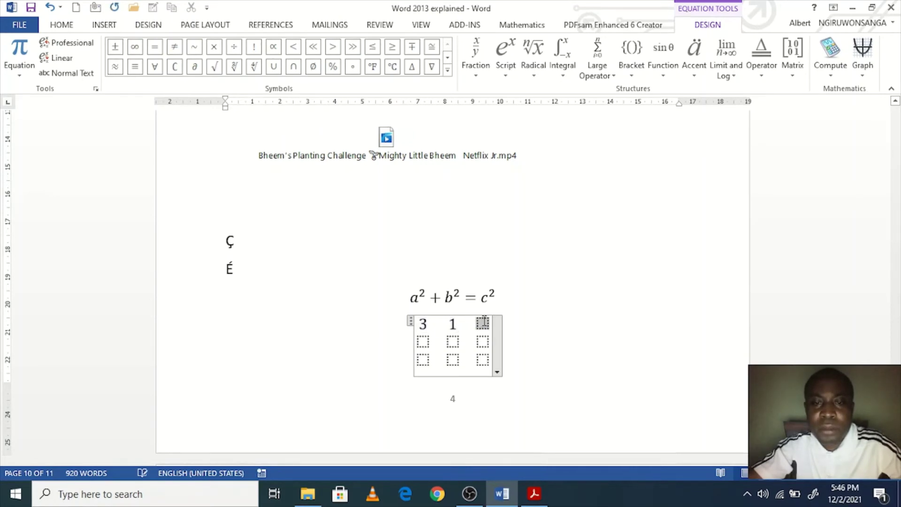
text(4)
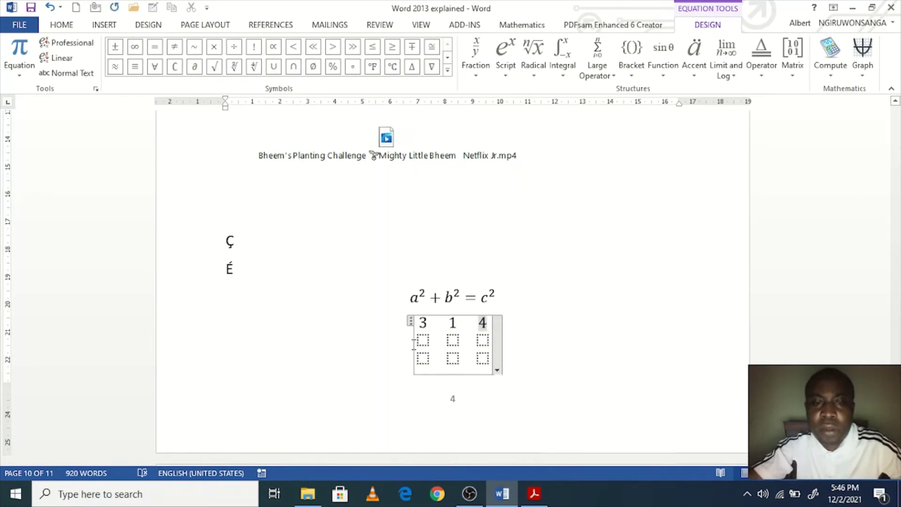
Step: Fill the second row with 2, 1, 1 and the third row with 1, 1, 1
click(423, 340)
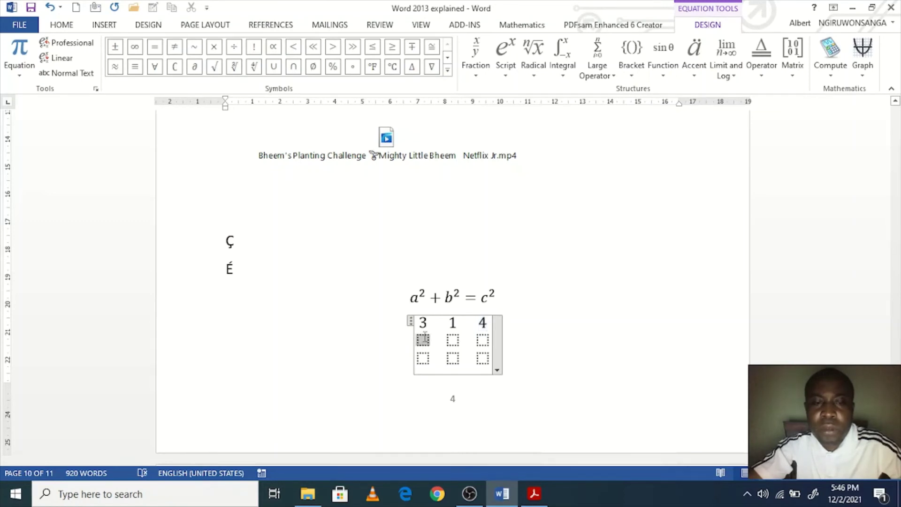
text(2)
click(451, 341)
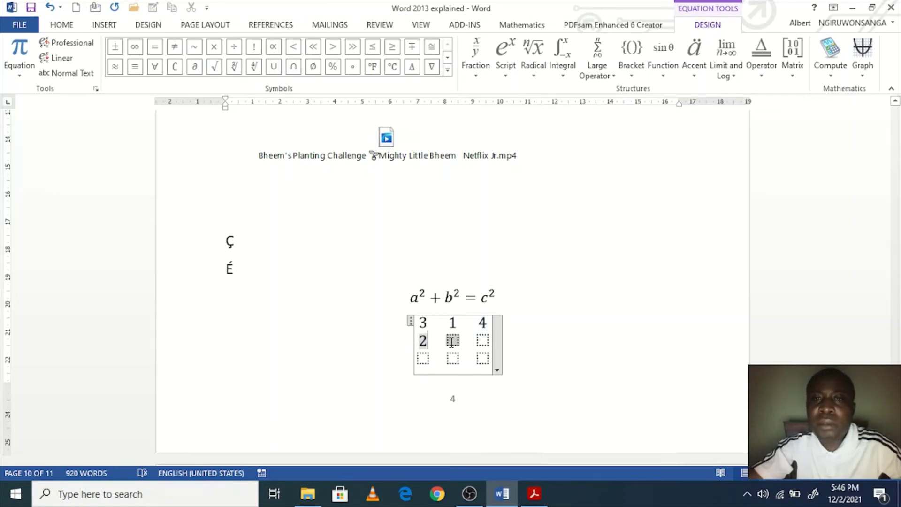
text(1)
click(481, 340)
text(1)
click(423, 359)
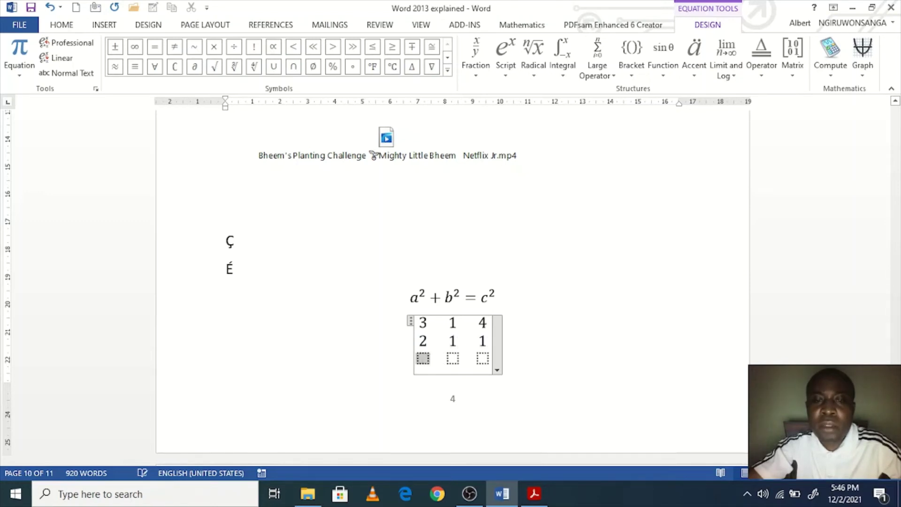
text(1)
click(451, 359)
text(1)
click(476, 358)
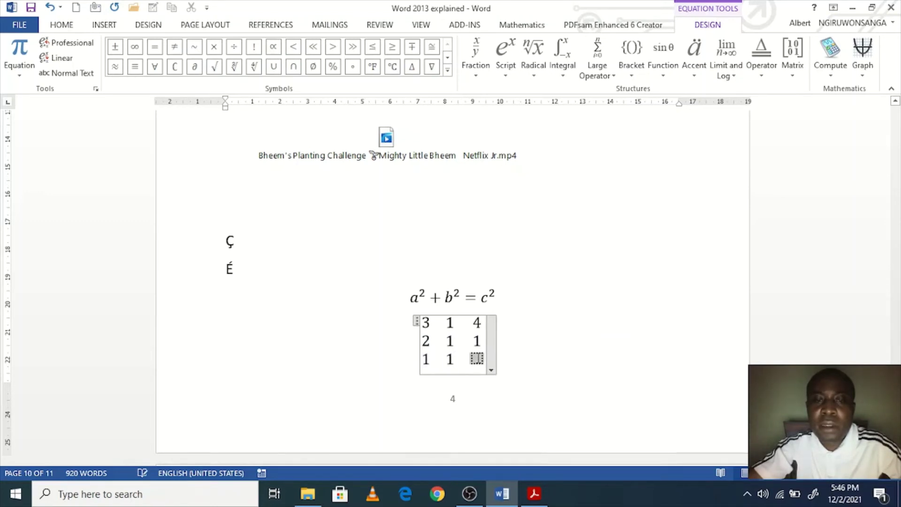
text(1)
Step: Undo a stray bracketed 2×2 matrix inserted into the matrix, then move below the equation
click(427, 324)
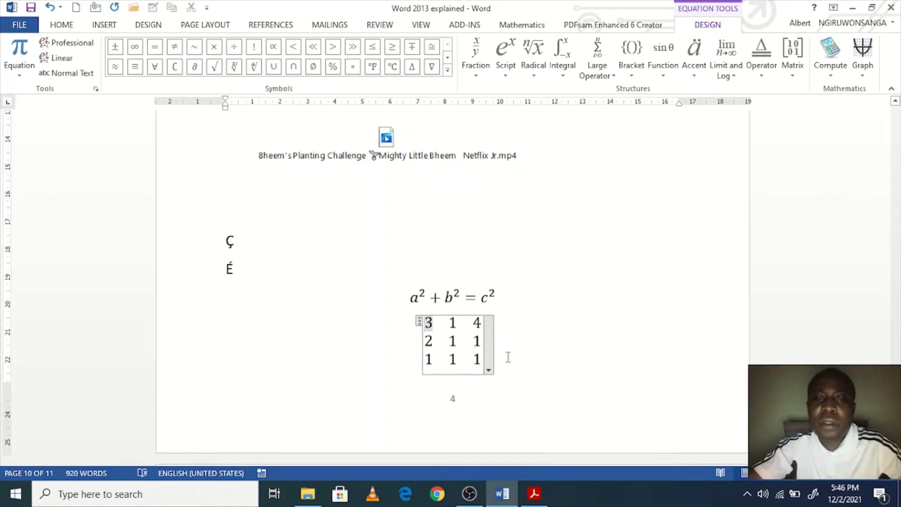
click(516, 332)
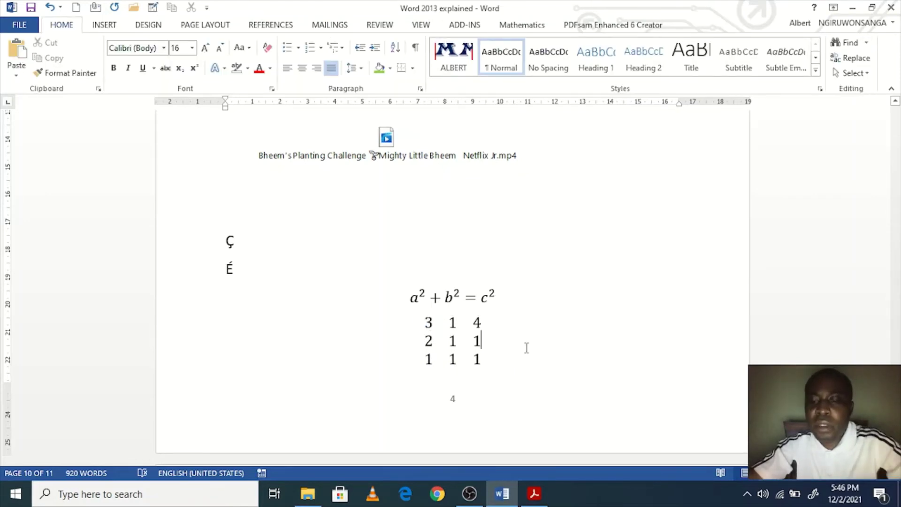
scroll(442, 332, down, 2)
click(448, 233)
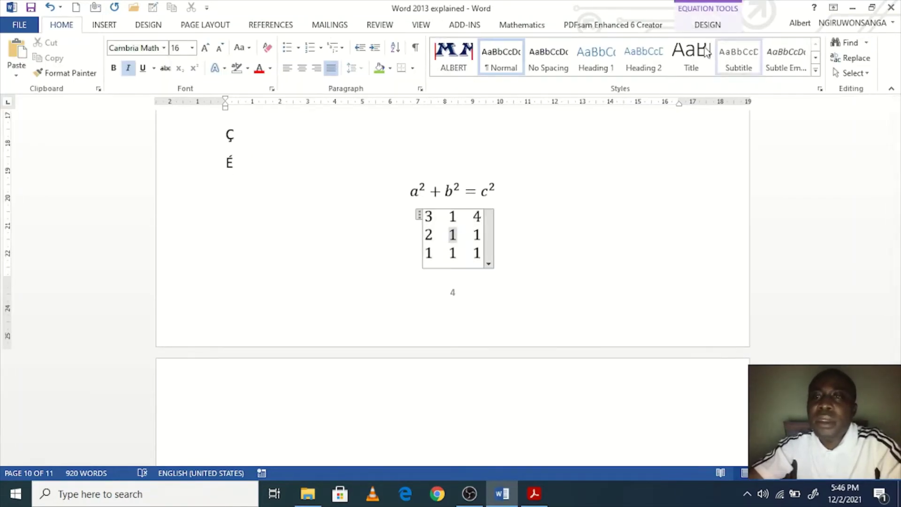
click(701, 28)
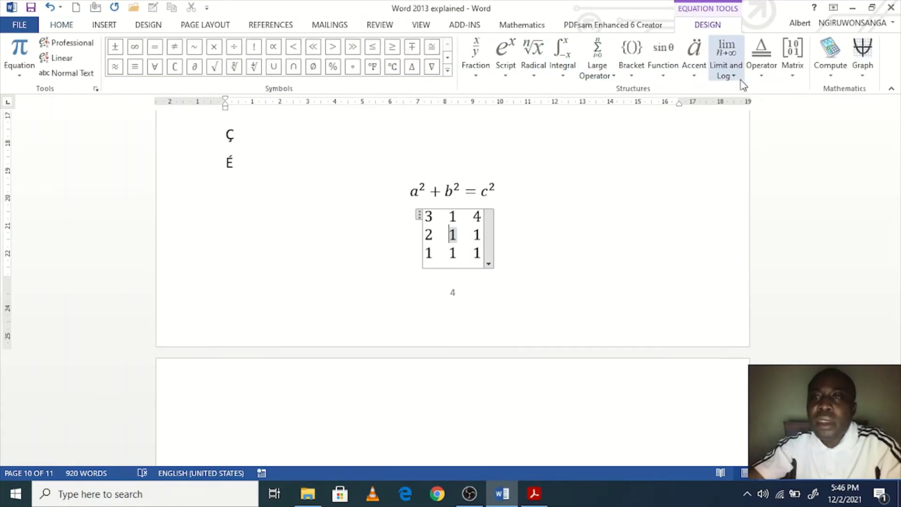
click(792, 72)
scroll(789, 257, down, 3)
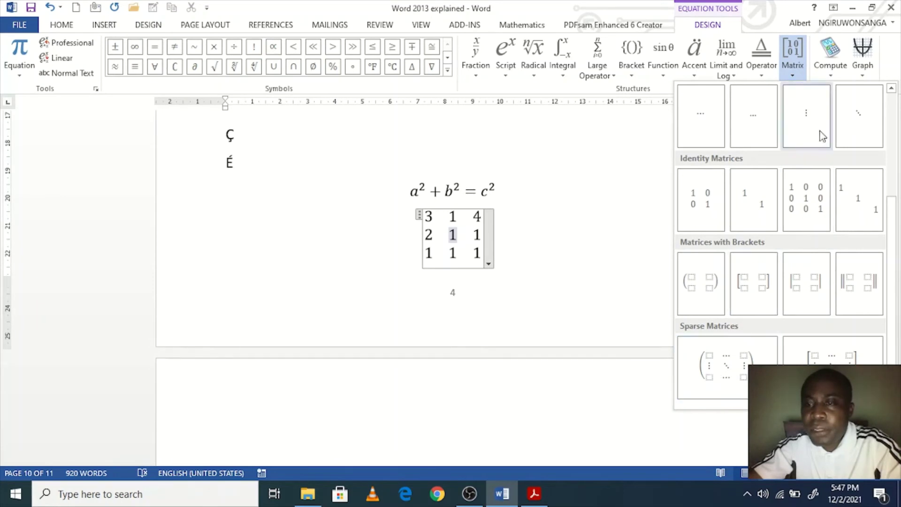
click(708, 288)
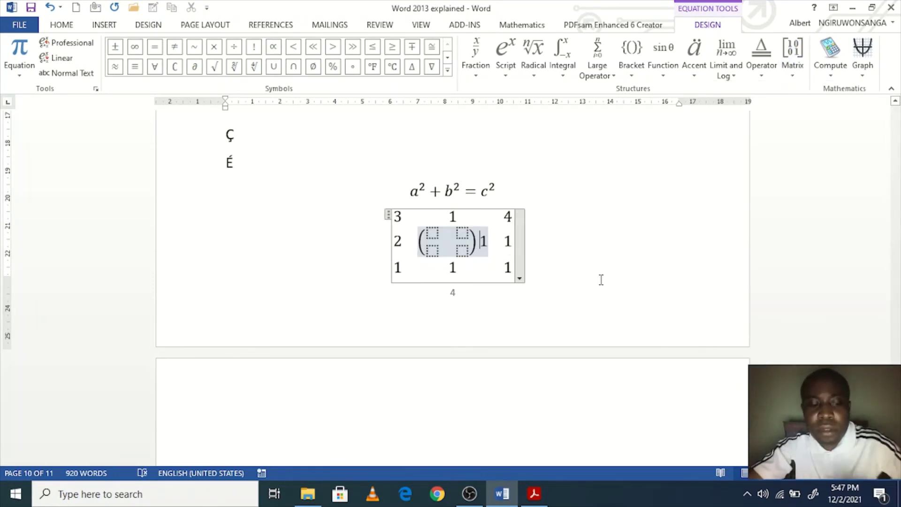
key(ctrl+z)
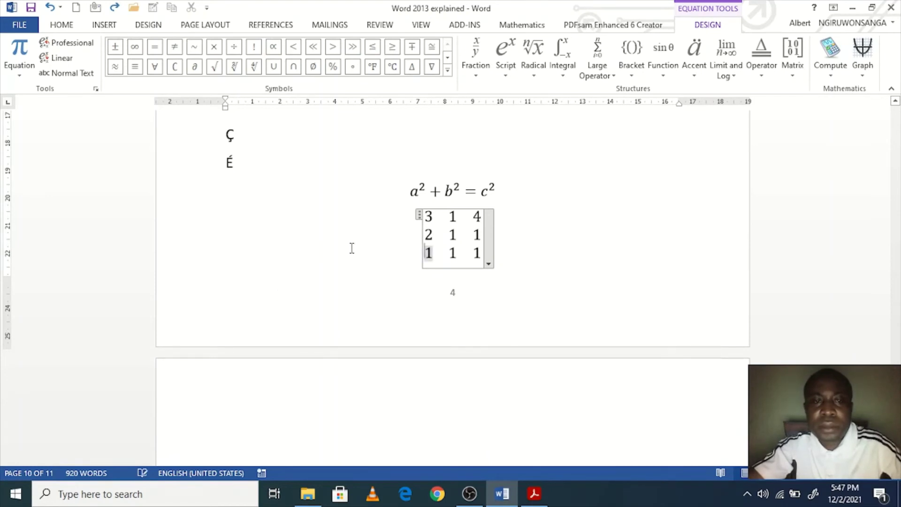
click(549, 262)
key(Down)
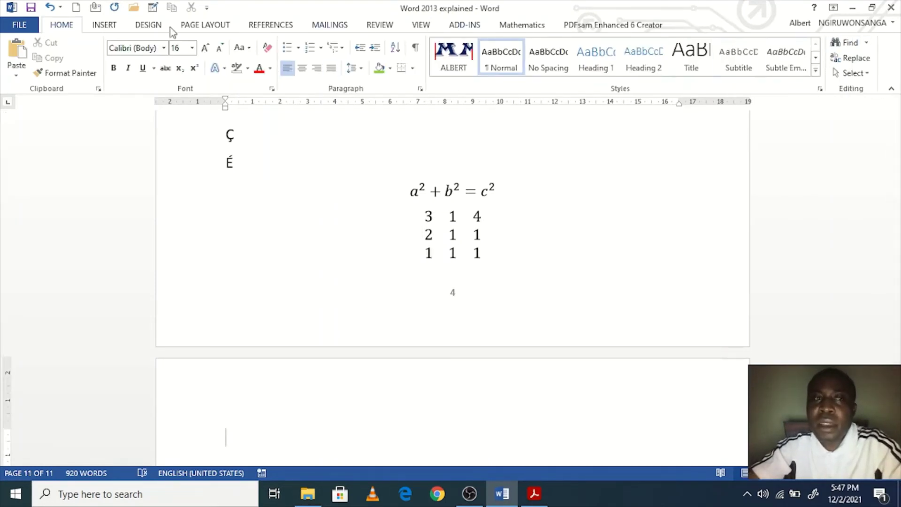
Step: Insert a new equation on page 11 containing a square-bracketed 2×2 matrix
click(100, 28)
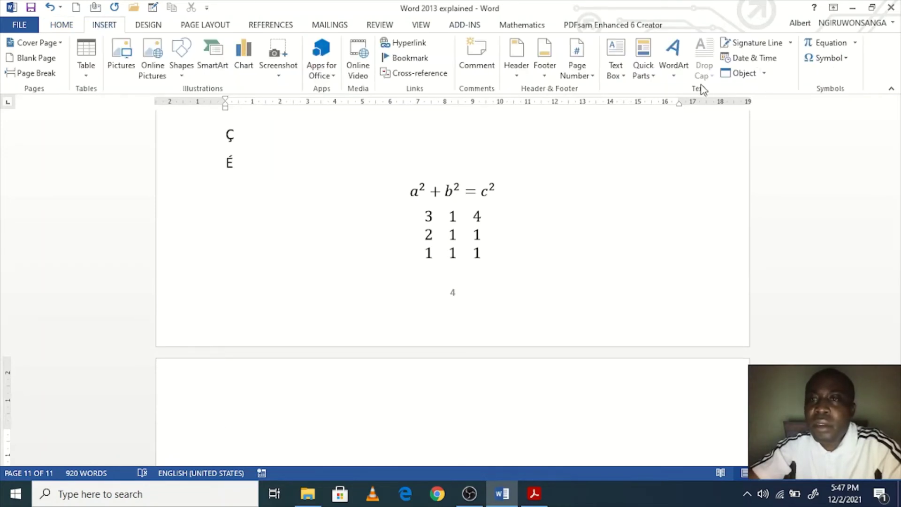
click(848, 44)
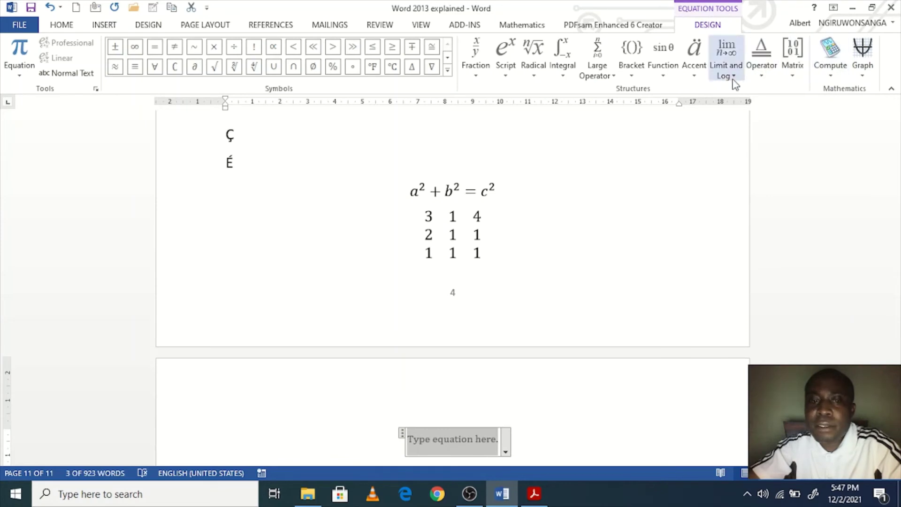
click(790, 71)
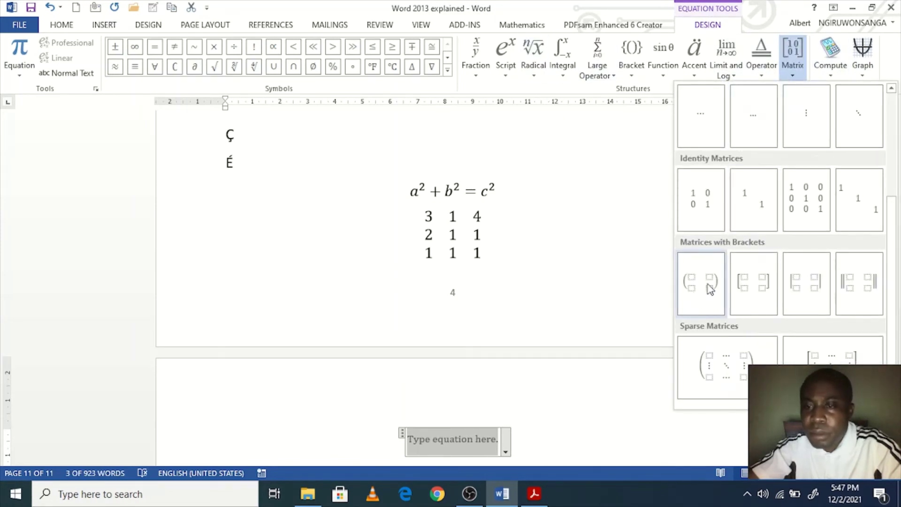
click(752, 287)
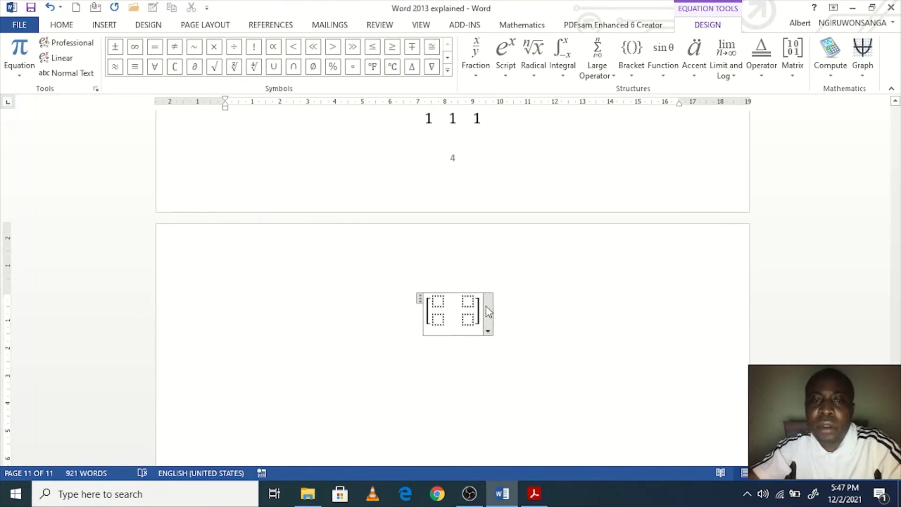
Step: Enter 1 in all four entries of the bracketed matrix
click(437, 301)
text(1)
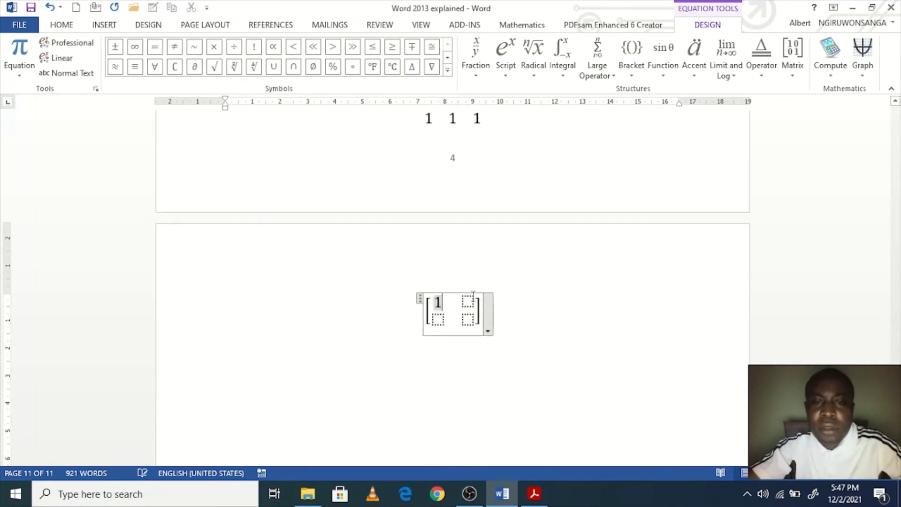
click(473, 302)
text(1)
click(441, 321)
text(1)
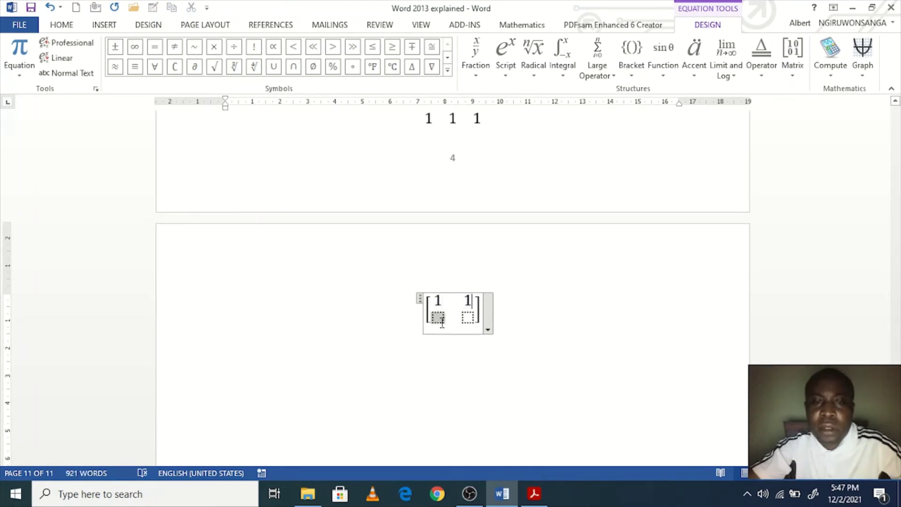
click(468, 319)
text(1 1)
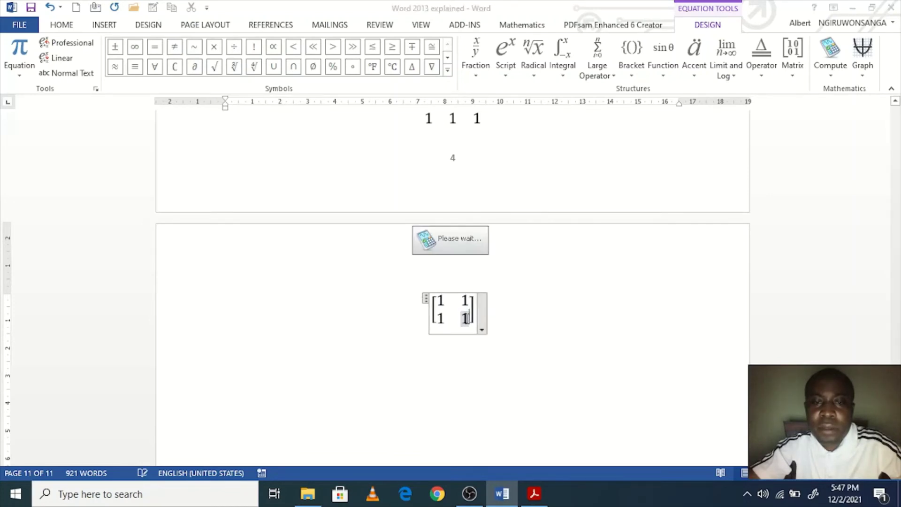
Step: Finish editing the matrix and start a new line below it
triple_click(471, 321)
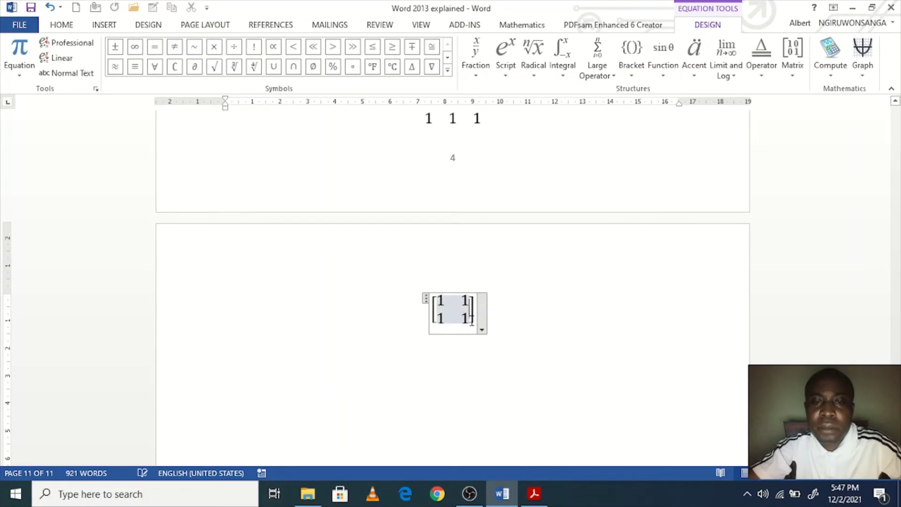
click(547, 316)
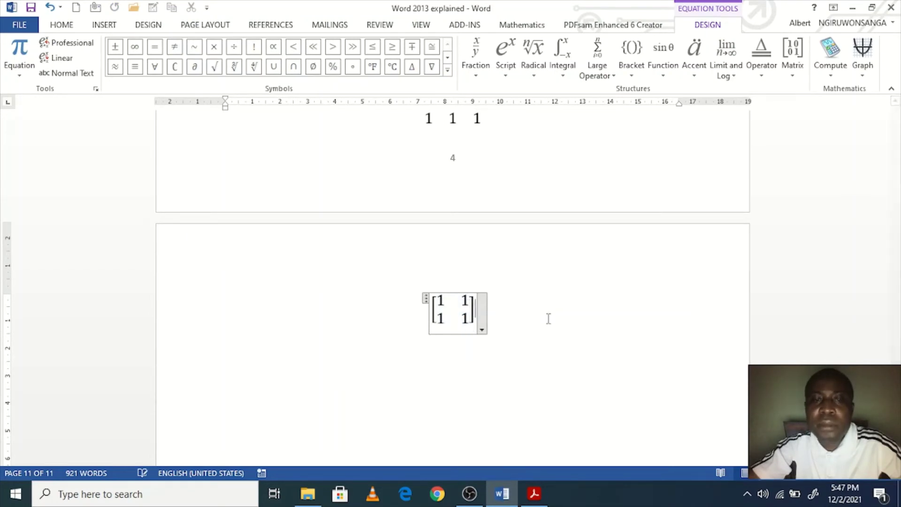
scroll(596, 321, up, 1)
scroll(598, 323, down, 1)
scroll(597, 325, down, 1)
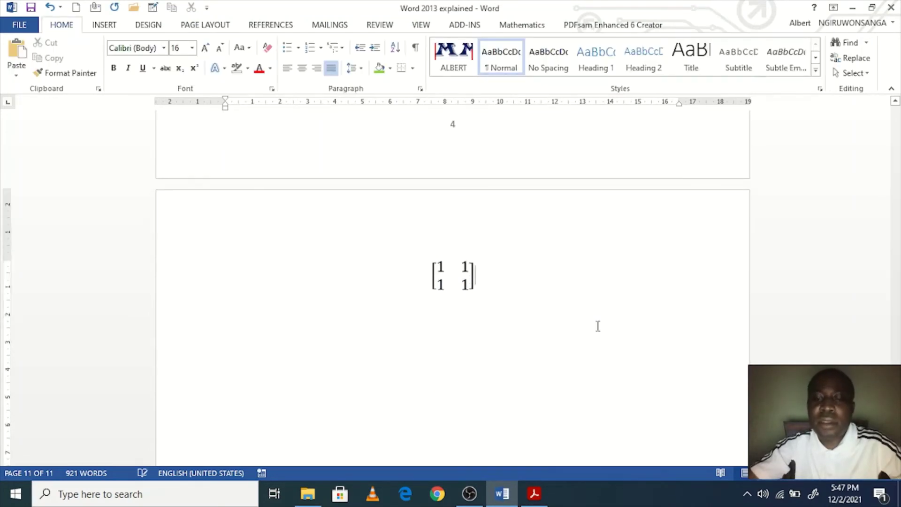
key(Return)
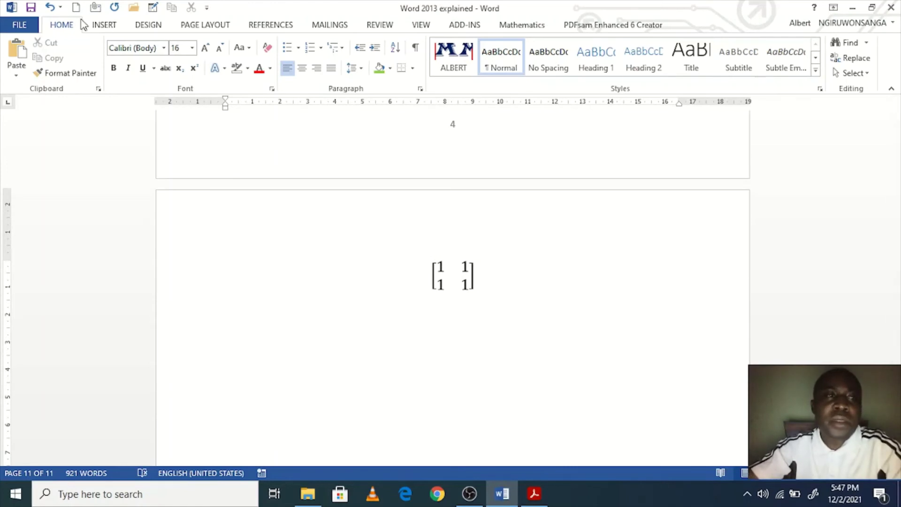
Step: Open the Printed Watermark dialog through Design > Watermark > Custom Watermark
click(99, 25)
click(471, 276)
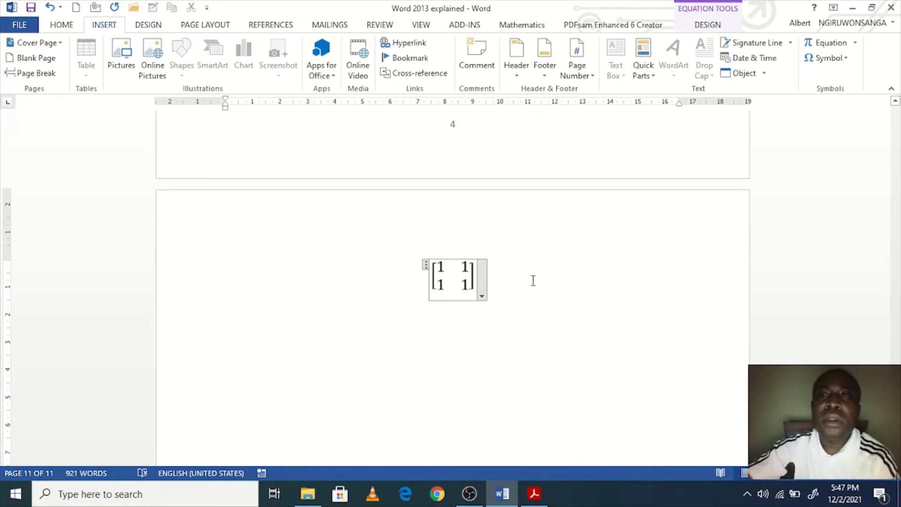
click(331, 367)
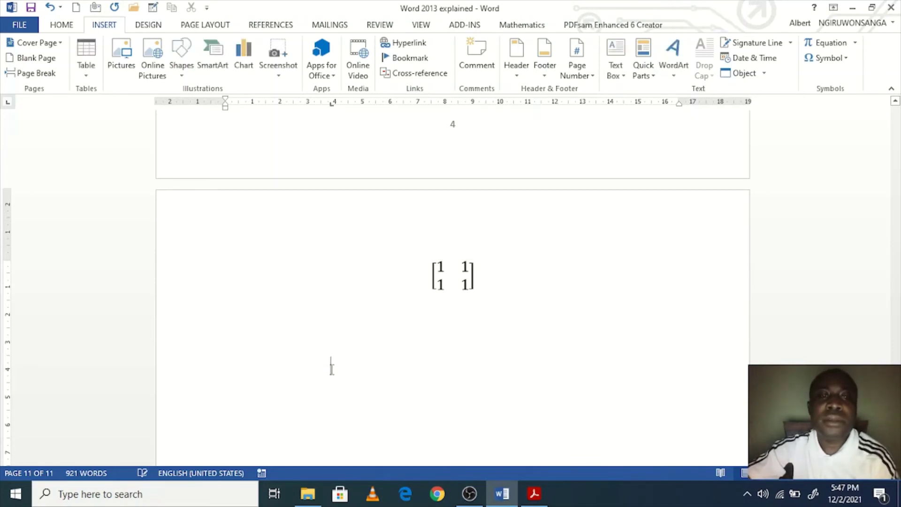
click(148, 25)
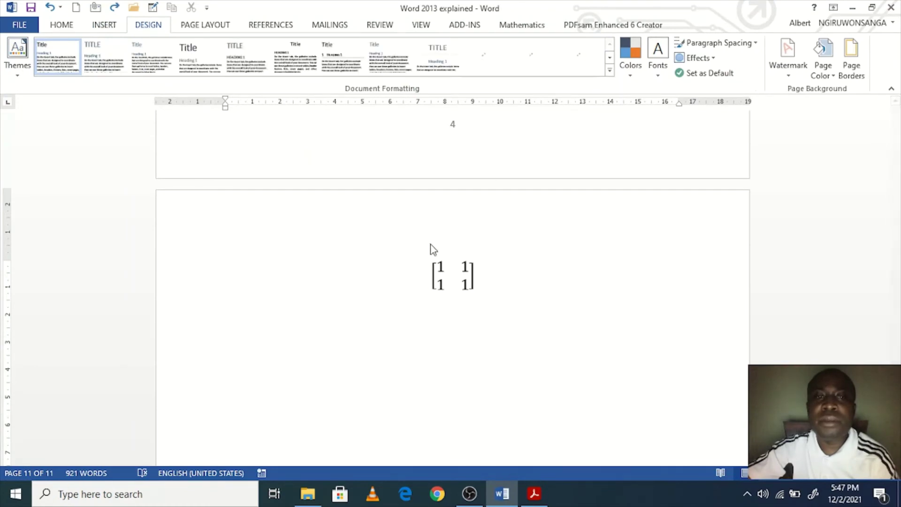
click(790, 75)
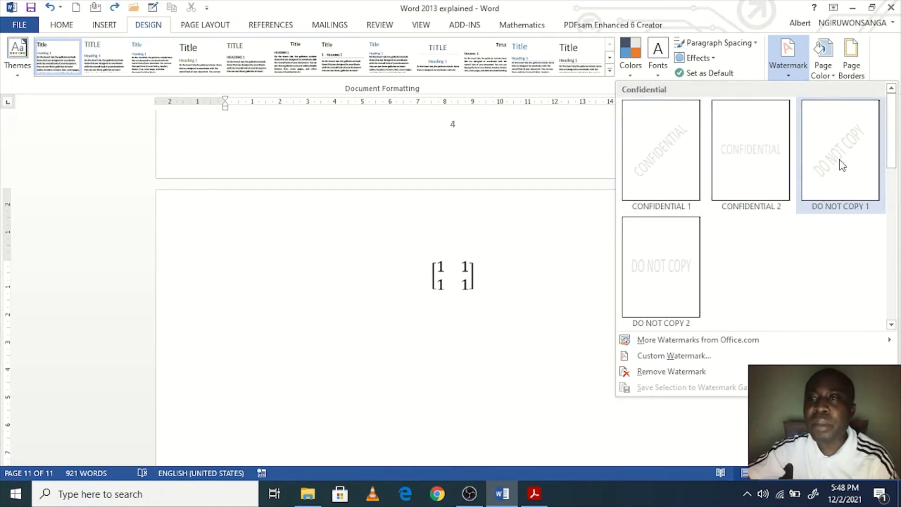
click(690, 360)
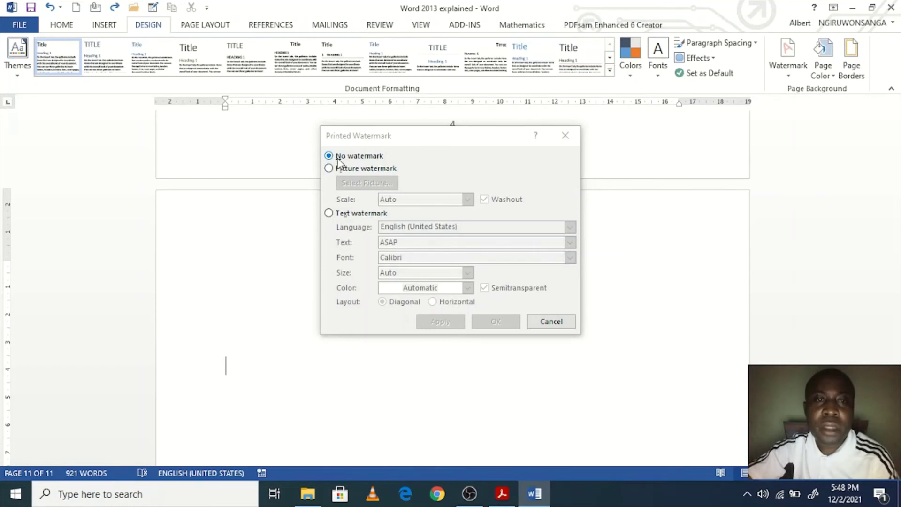
Step: Apply a diagonal text watermark reading HELLO MS WORD in place of ASAP
click(350, 169)
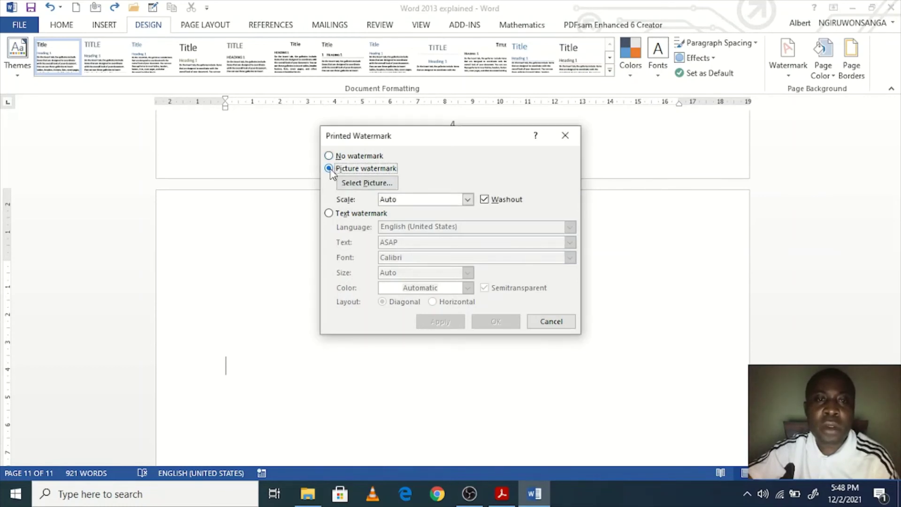
click(335, 215)
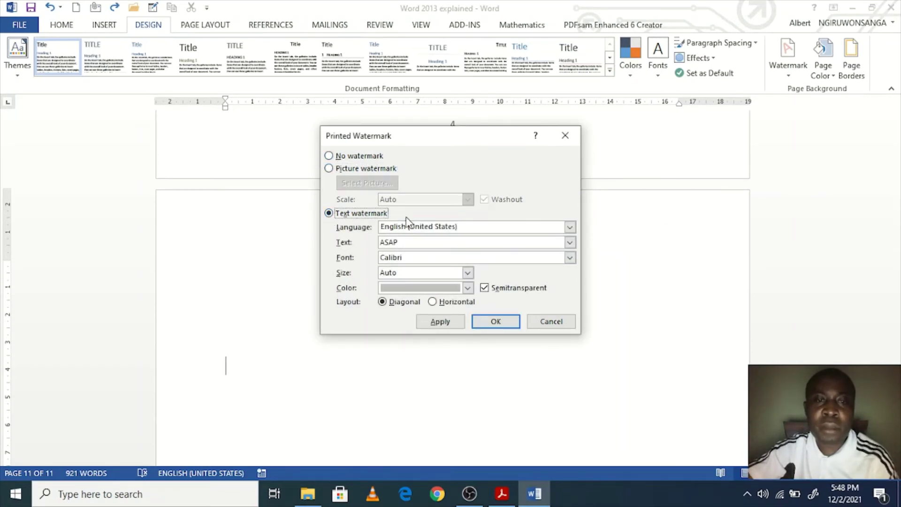
drag(398, 241, 370, 242)
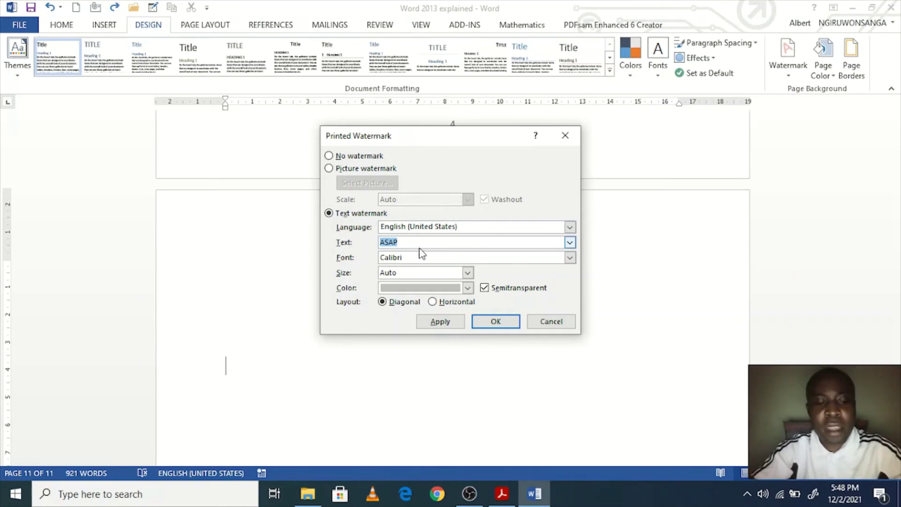
text(HELLO WORD)
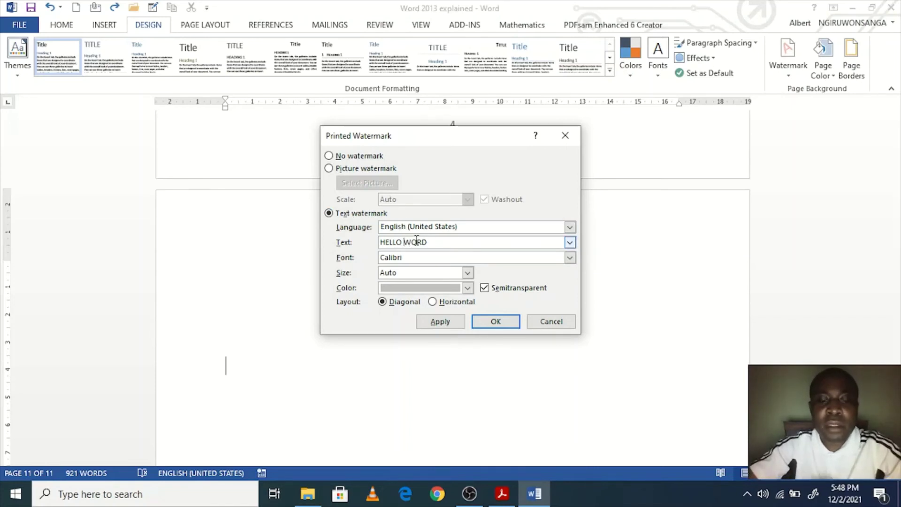
text(MS)
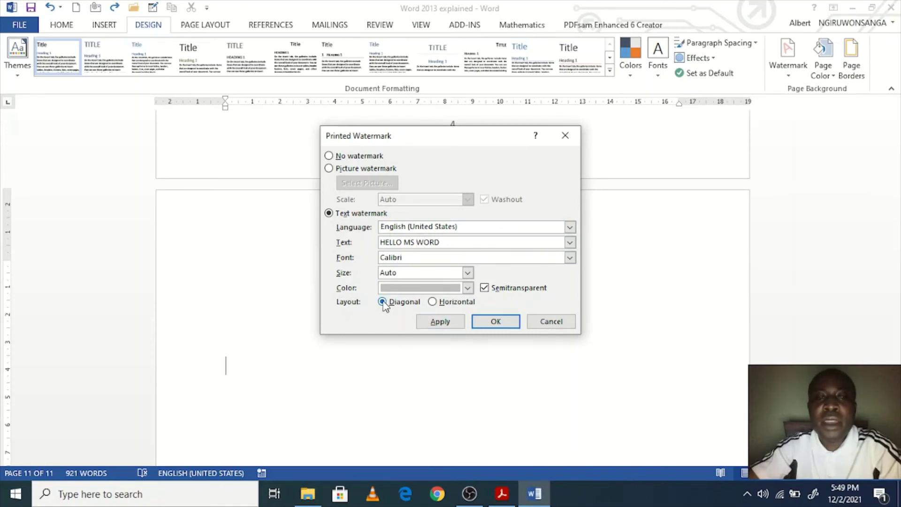
click(449, 321)
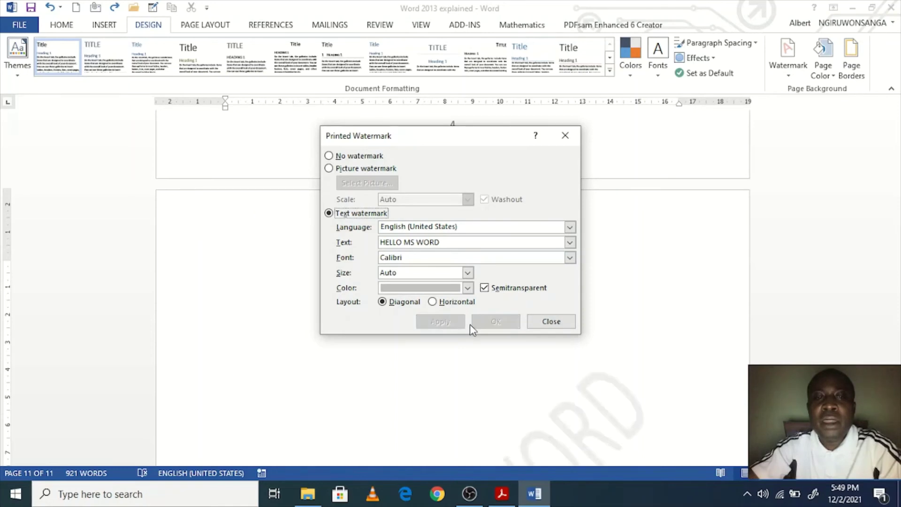
Step: Close the dialog, review the HELLO MS WORD watermark on the pages, and reopen the watermark gallery
click(530, 324)
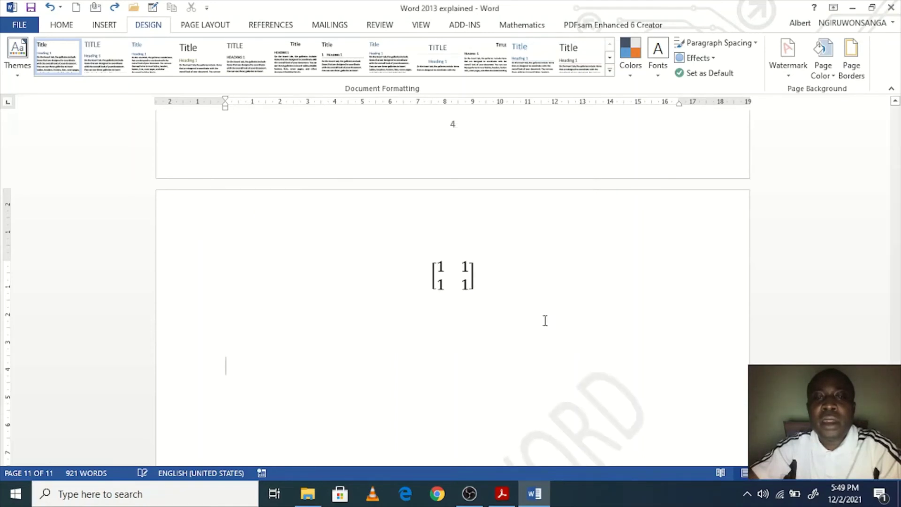
scroll(544, 328, down, 5)
scroll(561, 358, up, 3)
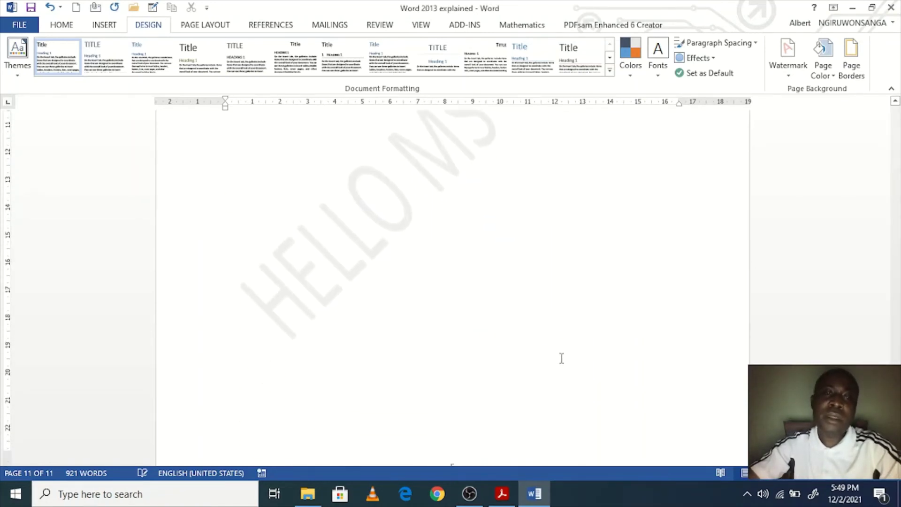
scroll(539, 345, down, 2)
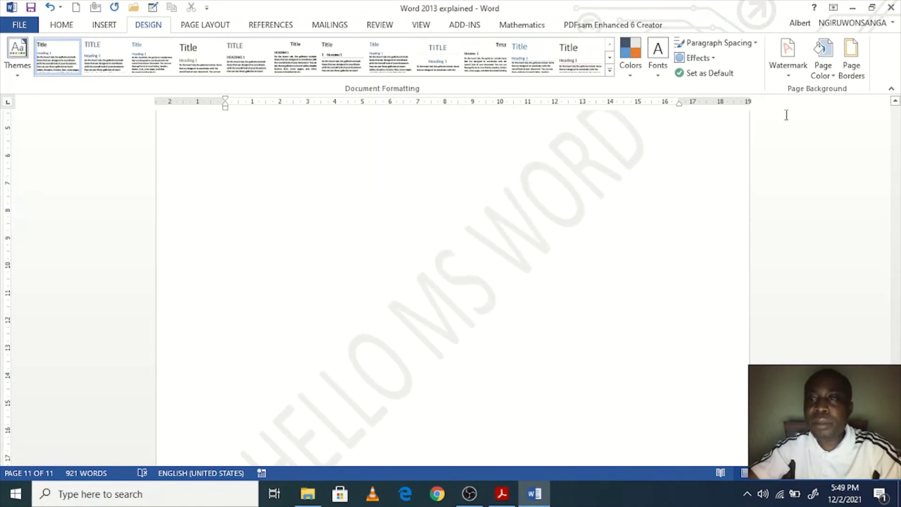
click(787, 66)
click(667, 355)
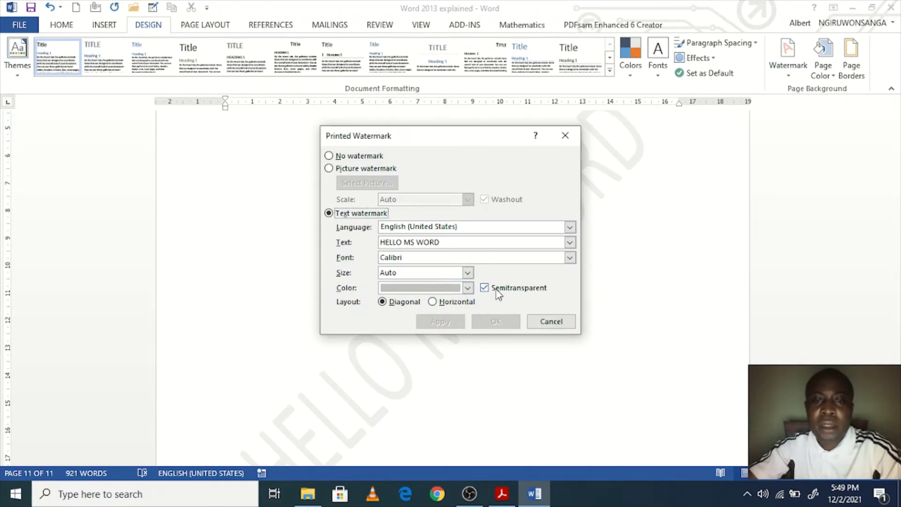
click(550, 321)
scroll(432, 338, down, 4)
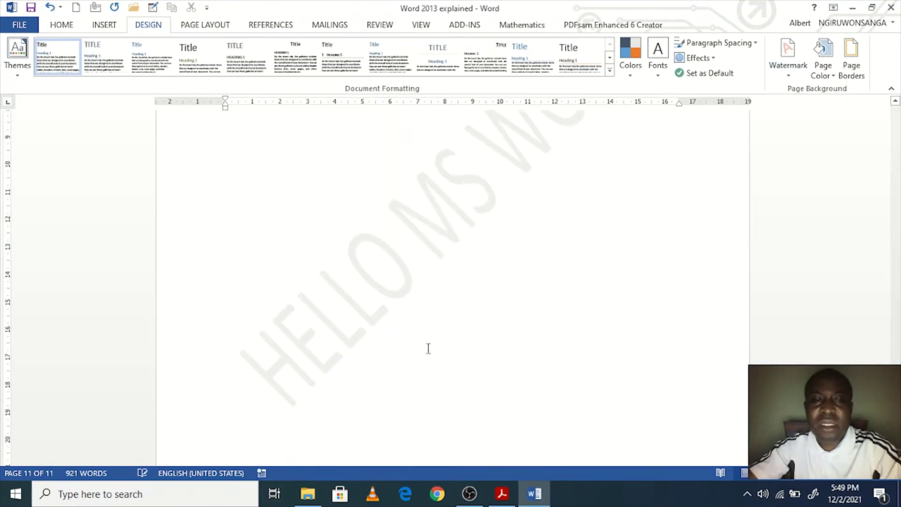
scroll(351, 354, up, 1)
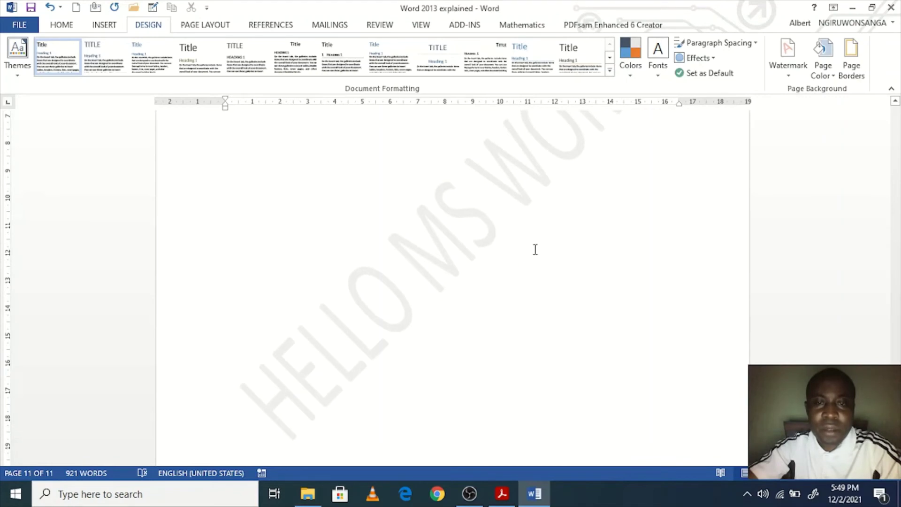
scroll(534, 324, down, 1)
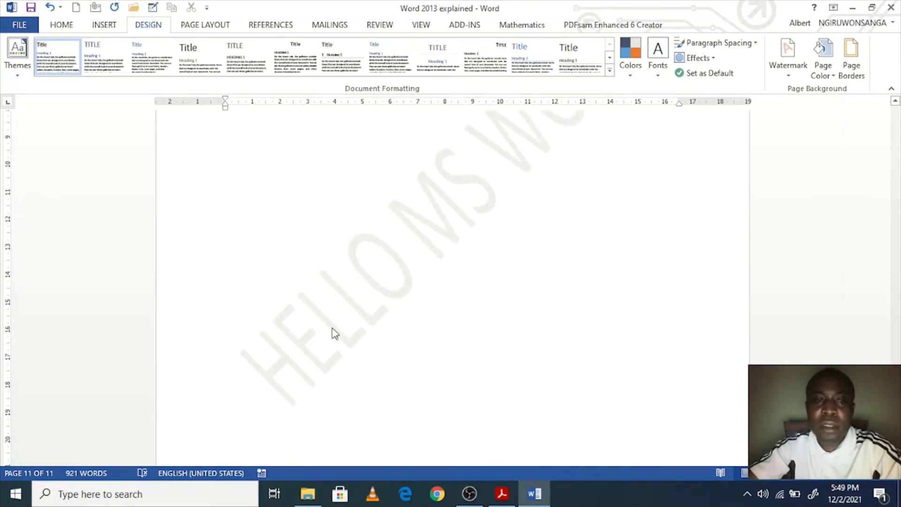
scroll(328, 359, up, 1)
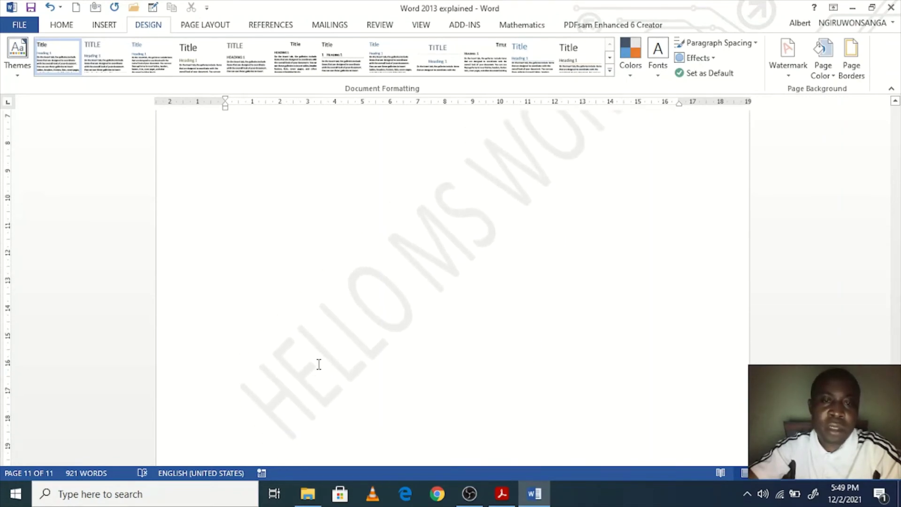
scroll(318, 364, up, 2)
Step: Turn off Semitransparent for the HELLO MS WORD watermark, apply it, and check the pages
click(788, 55)
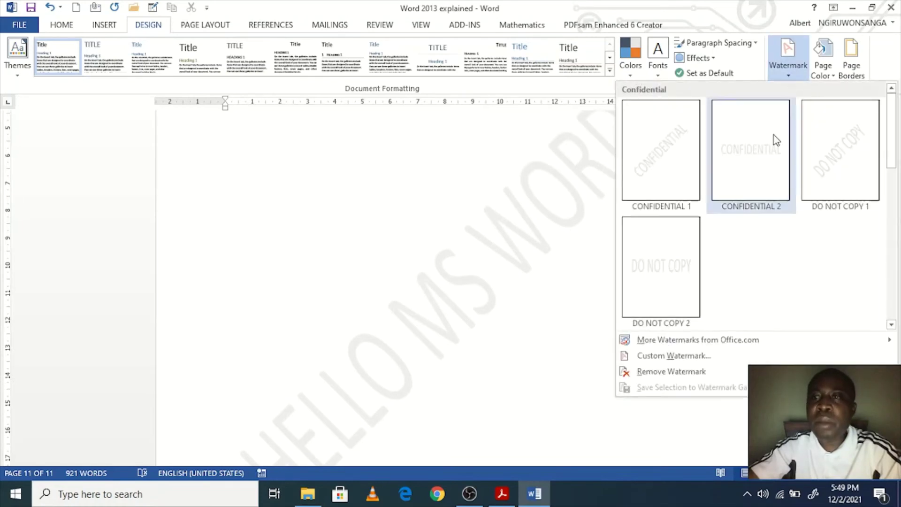
click(695, 355)
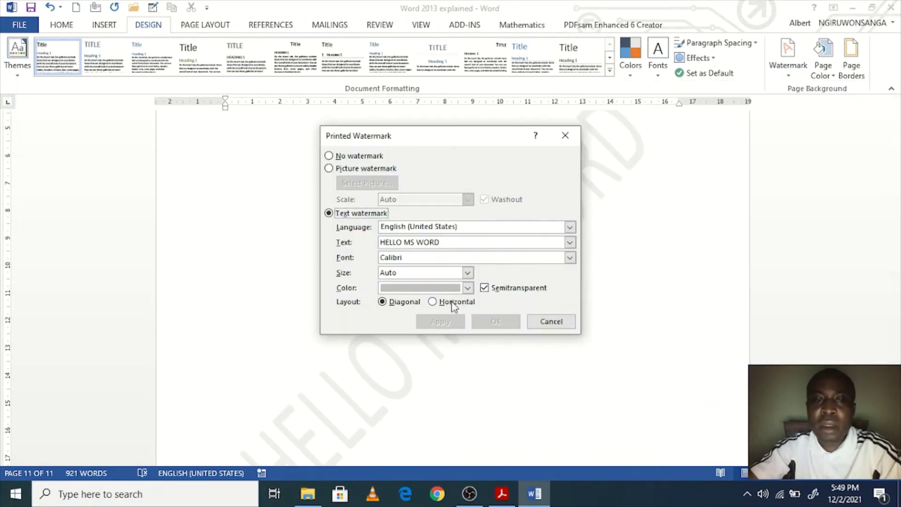
click(485, 288)
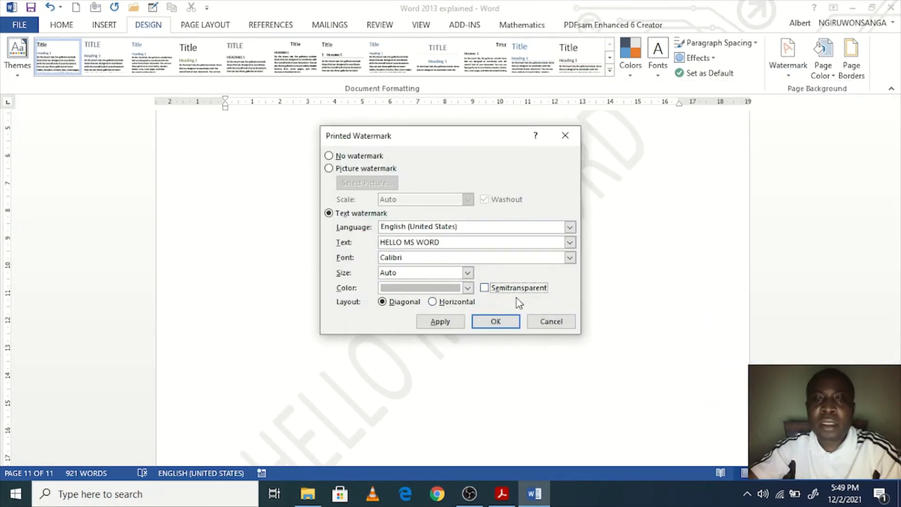
click(458, 323)
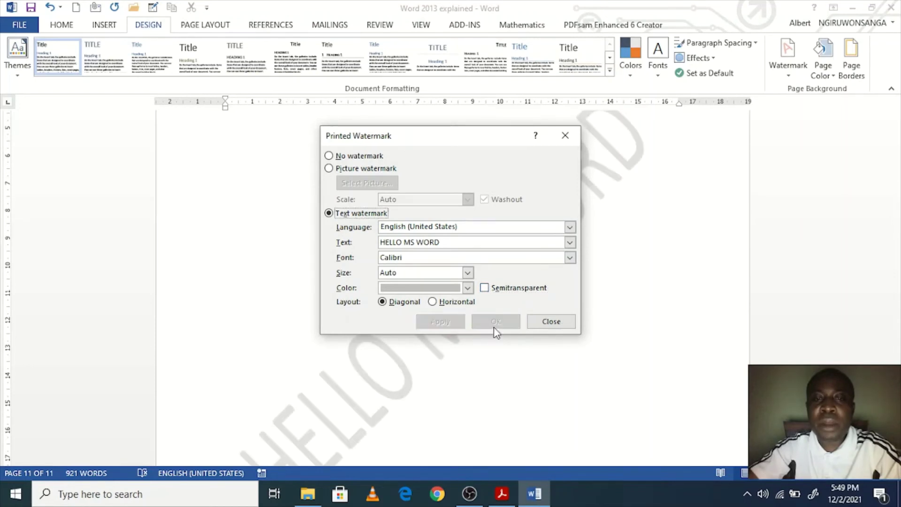
click(551, 322)
scroll(571, 354, down, 4)
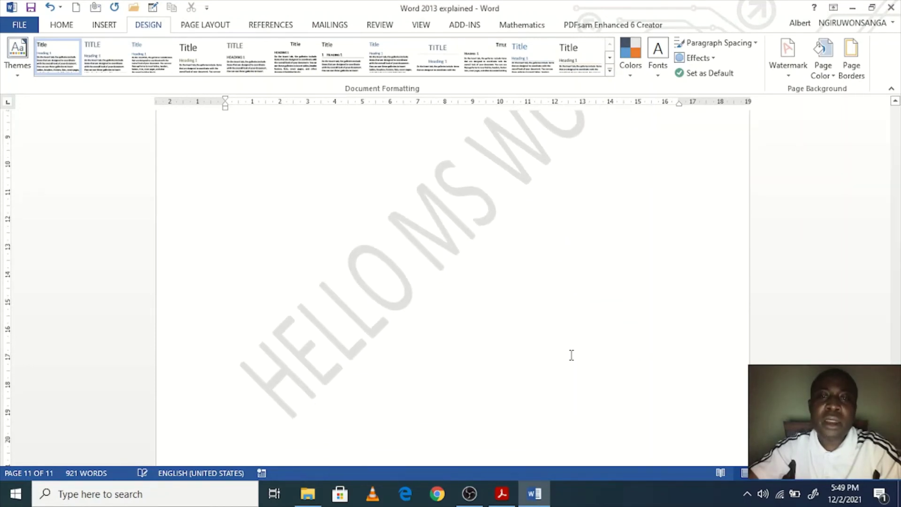
scroll(572, 355, up, 5)
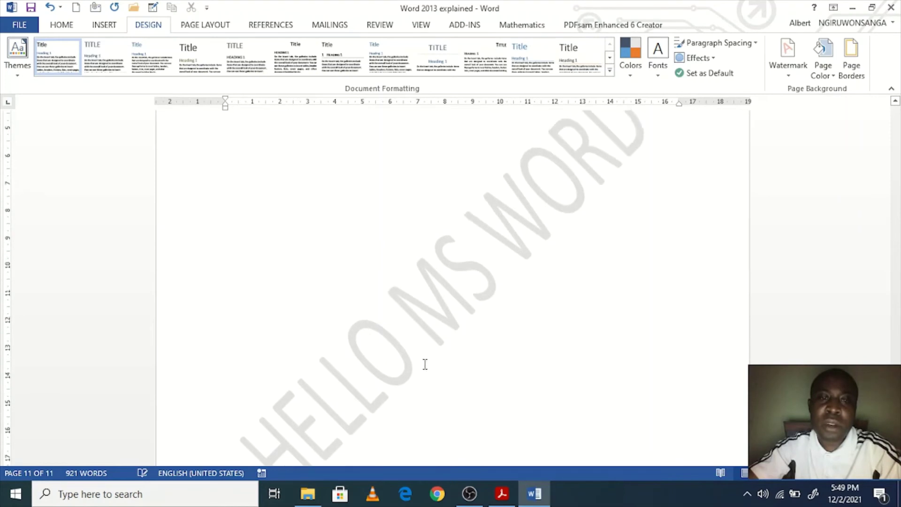
scroll(432, 355, up, 4)
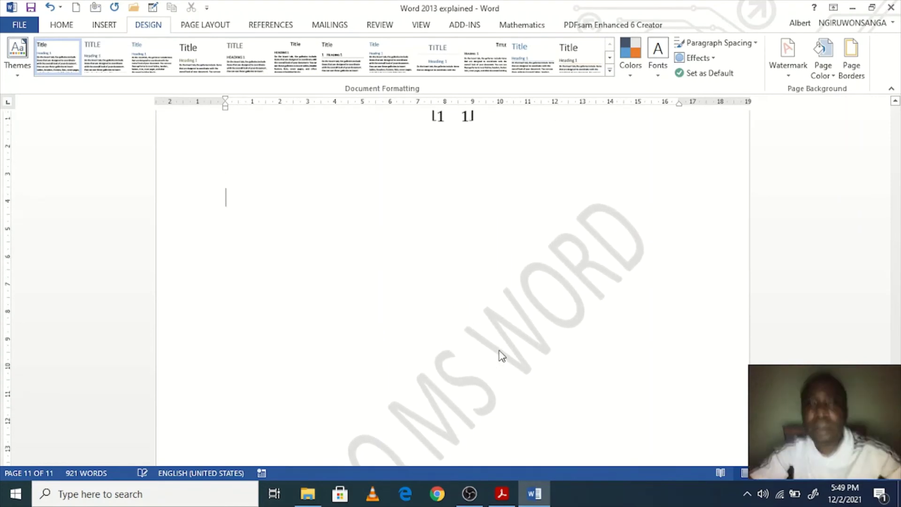
scroll(635, 328, up, 7)
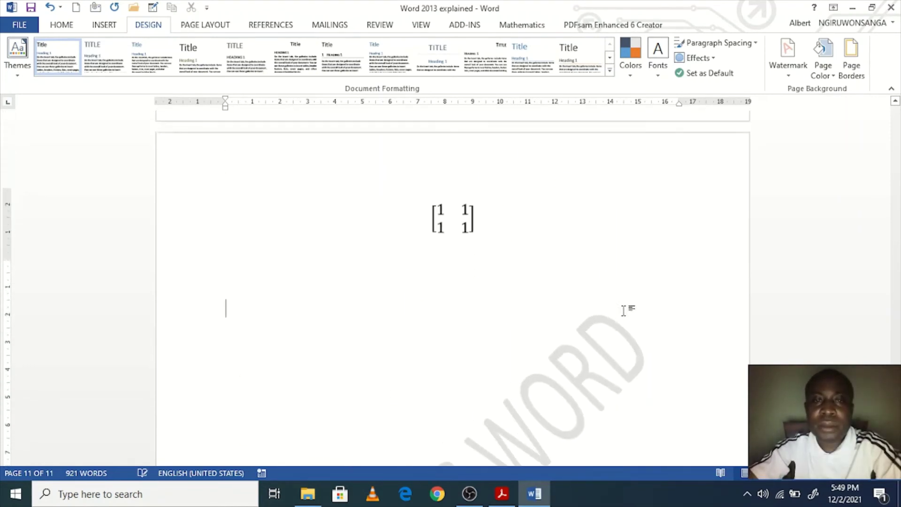
scroll(624, 309, up, 10)
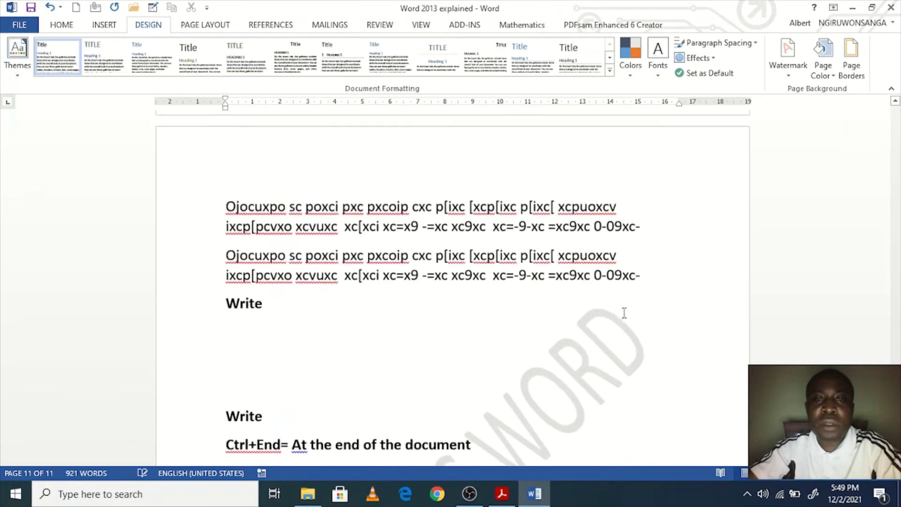
scroll(623, 313, up, 3)
scroll(624, 314, up, 3)
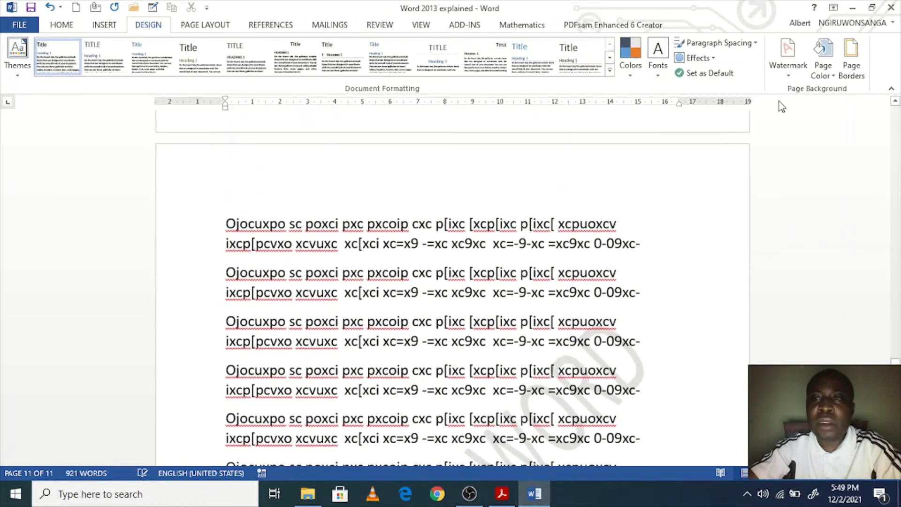
Step: Set the watermark colour to Automatic with semitransparency off, apply, and close the dialog
click(788, 54)
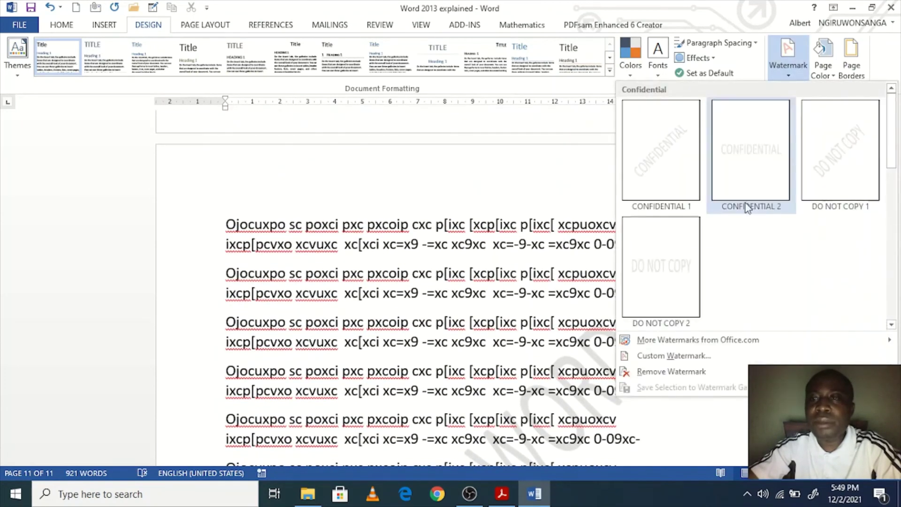
click(709, 357)
click(484, 288)
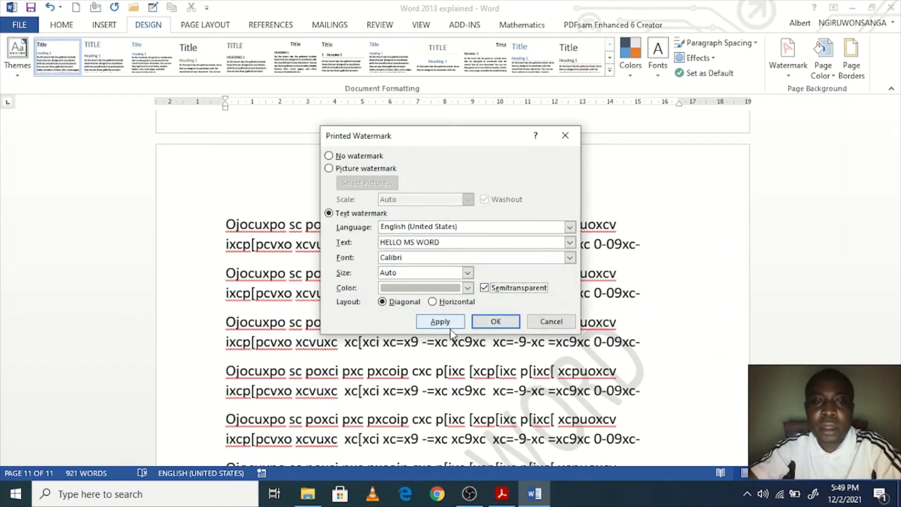
click(467, 288)
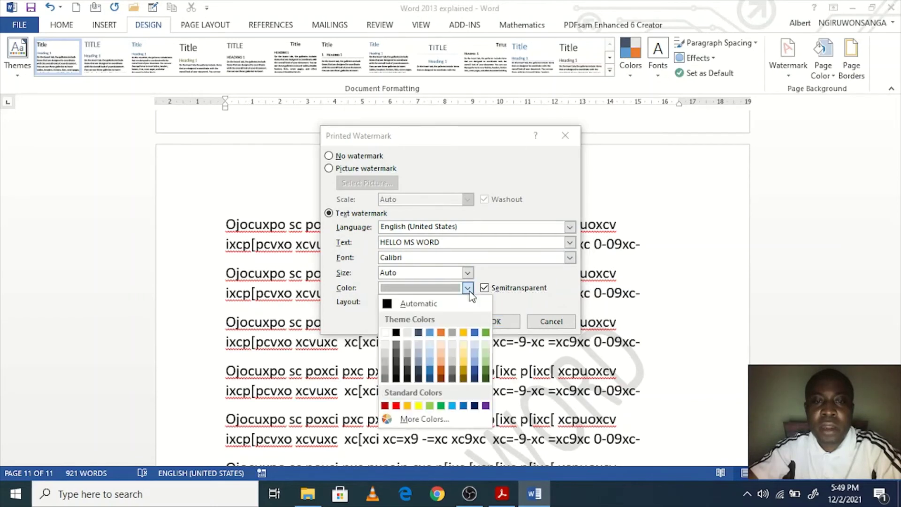
click(389, 306)
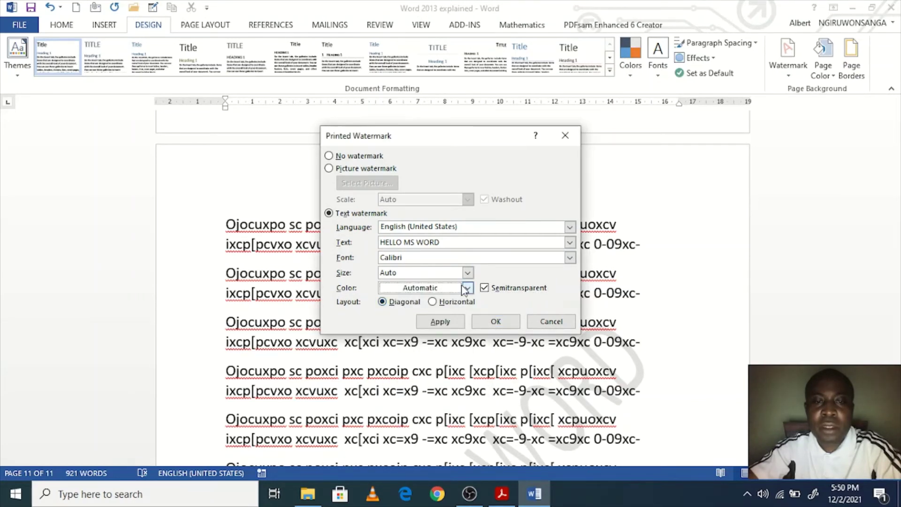
click(444, 323)
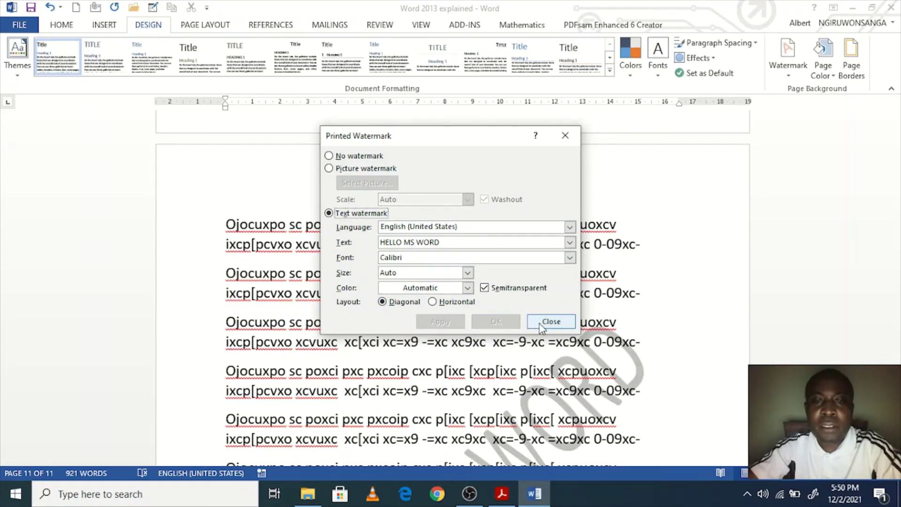
click(483, 289)
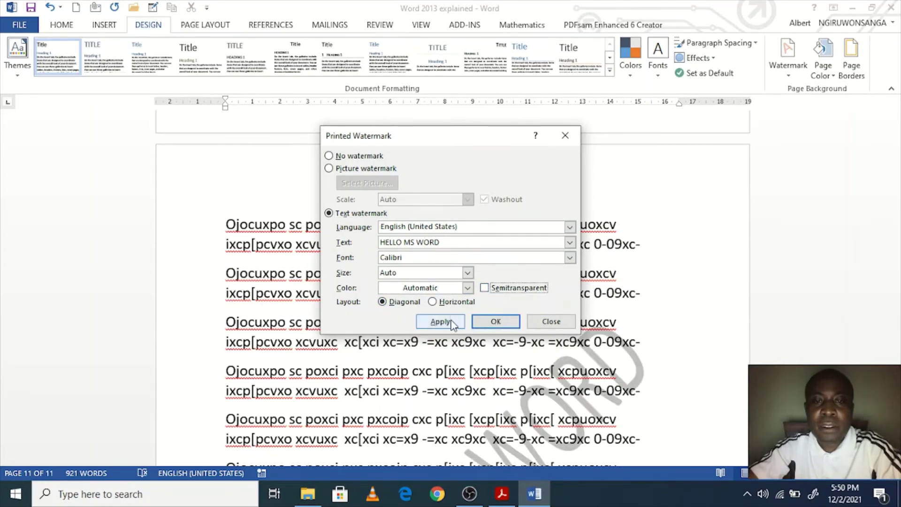
click(454, 324)
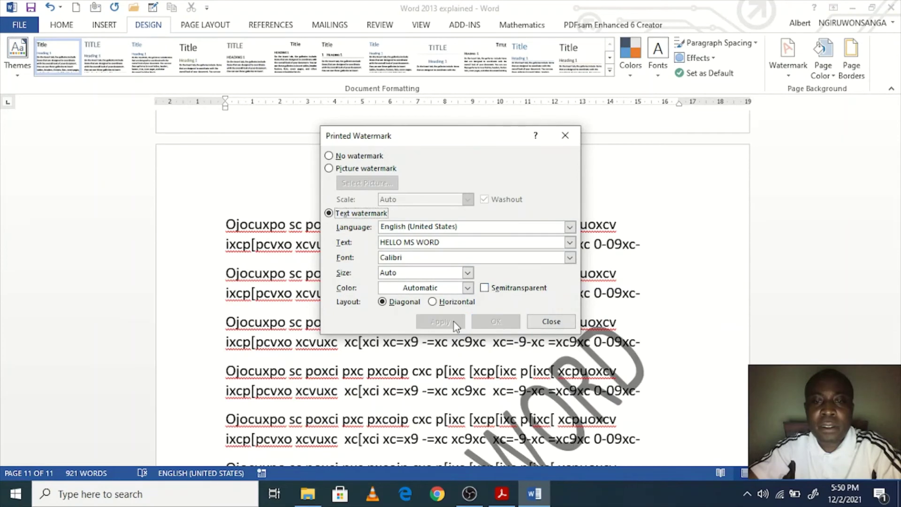
click(551, 321)
scroll(598, 323, down, 5)
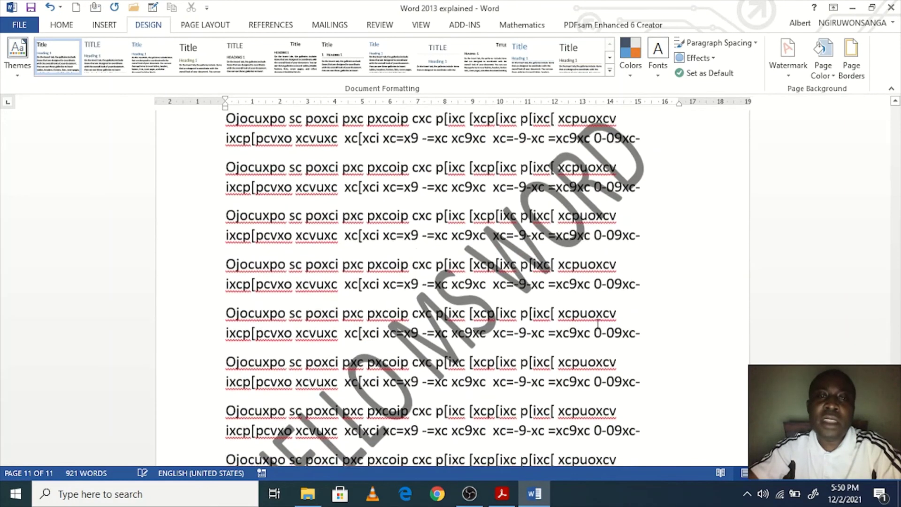
scroll(597, 324, down, 2)
scroll(597, 325, up, 4)
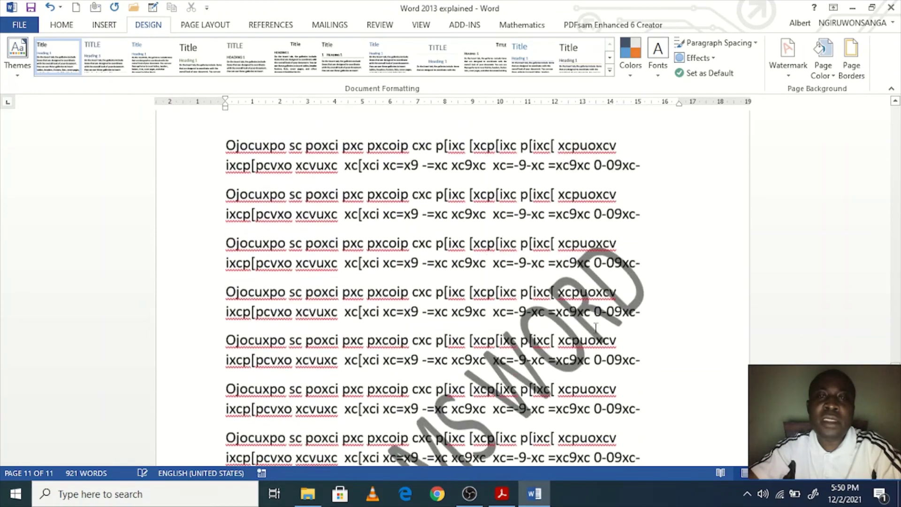
scroll(597, 324, up, 17)
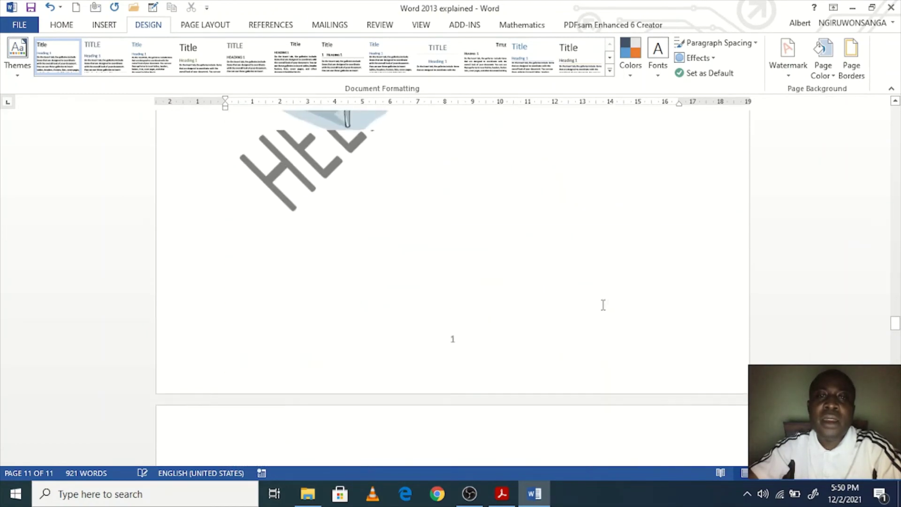
scroll(601, 300, up, 15)
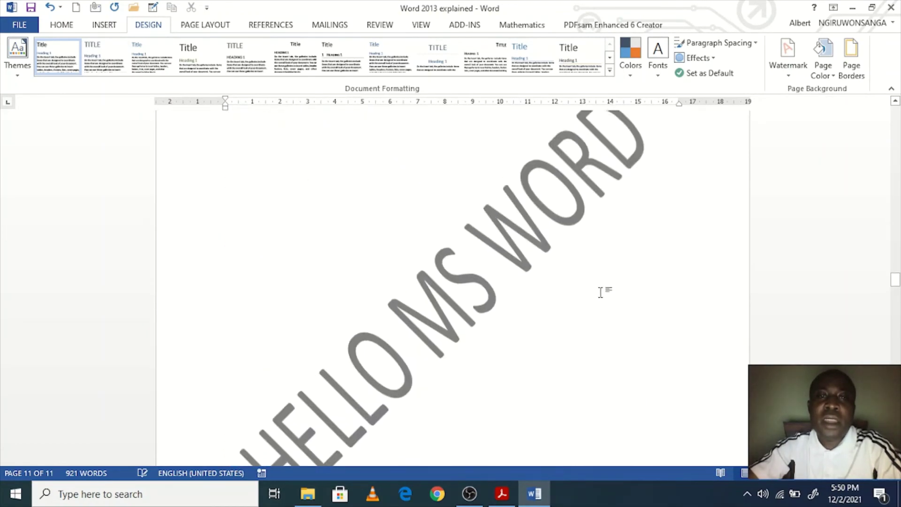
scroll(600, 291, up, 10)
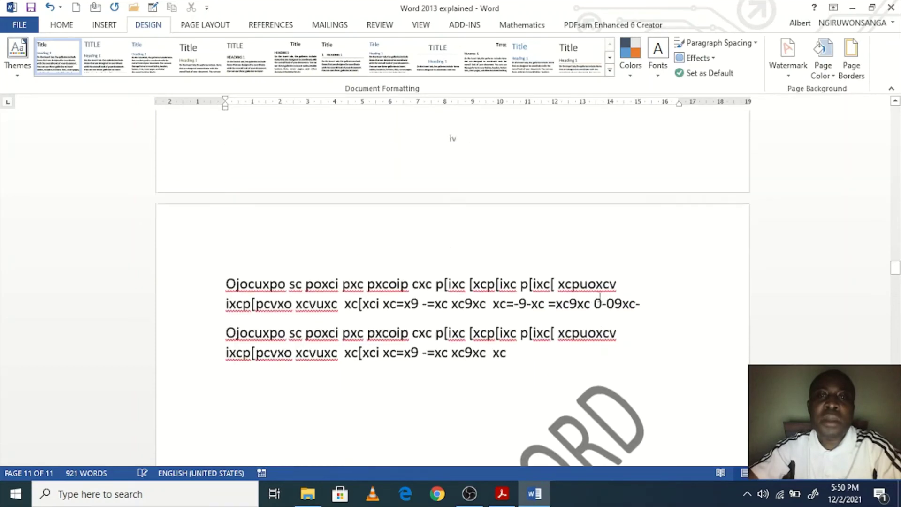
scroll(600, 295, down, 10)
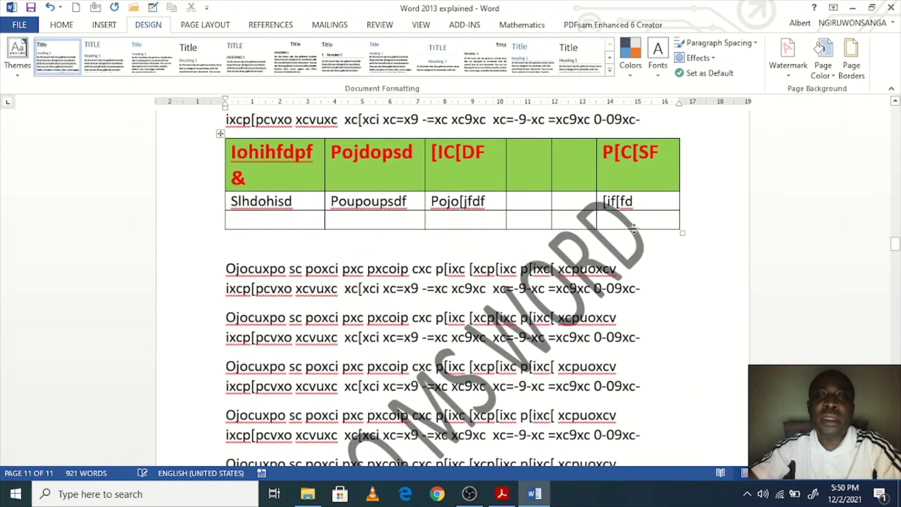
scroll(554, 328, down, 15)
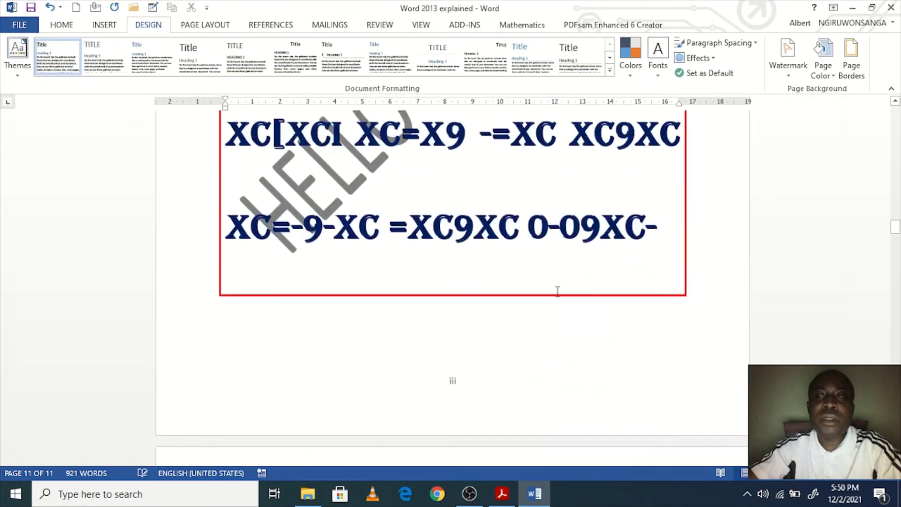
scroll(557, 288, up, 15)
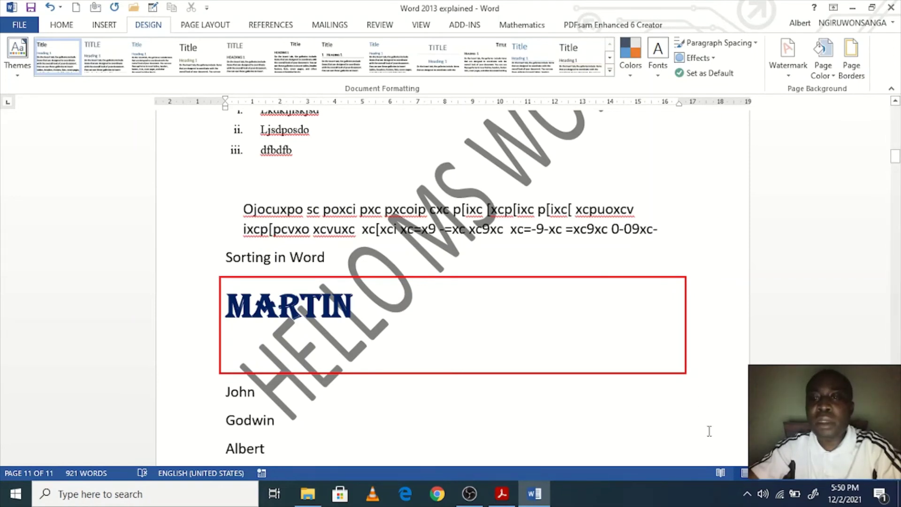
scroll(711, 376, down, 3)
scroll(708, 348, down, 2)
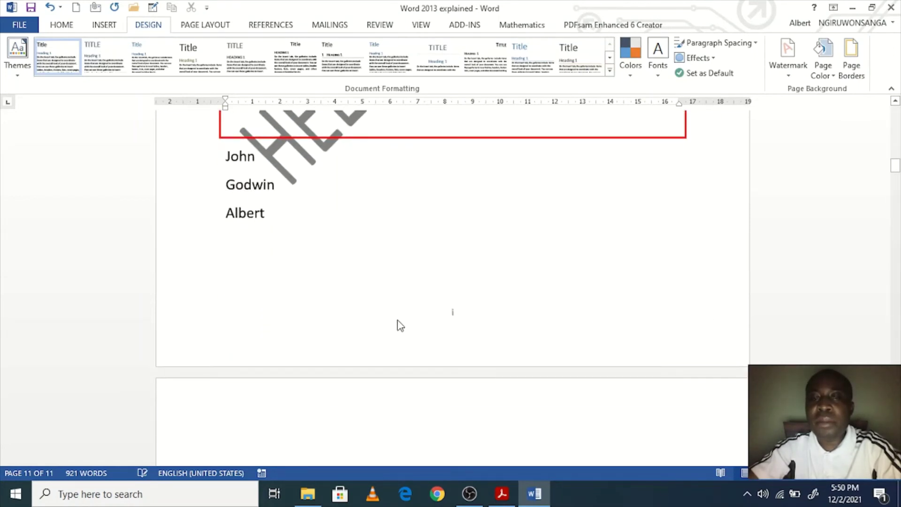
scroll(249, 301, up, 10)
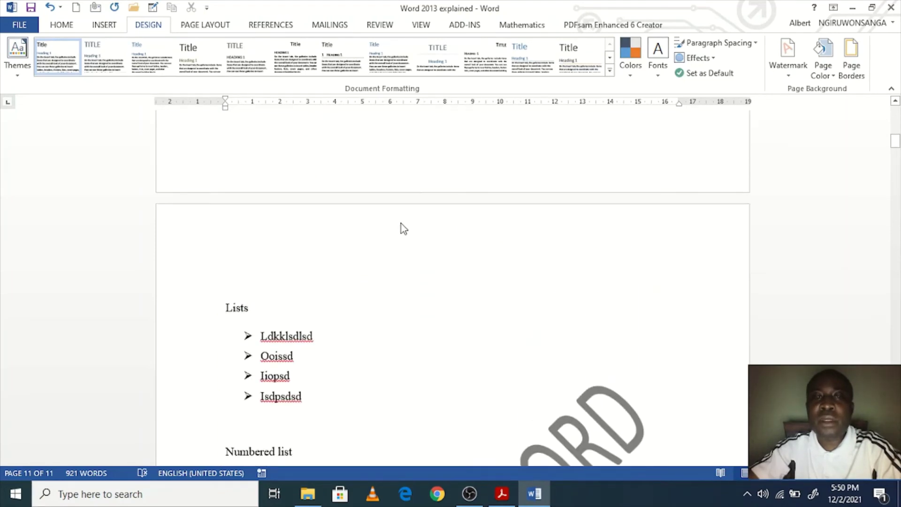
scroll(401, 227, down, 5)
scroll(655, 386, down, 2)
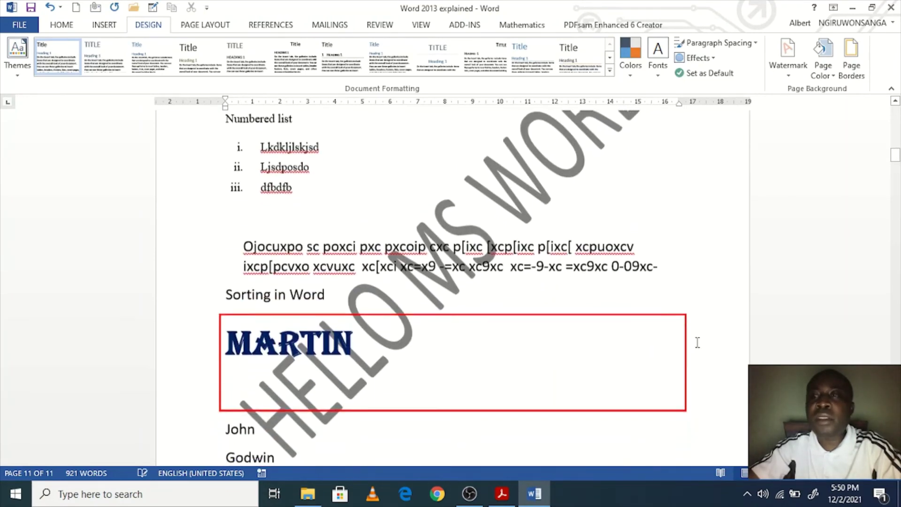
click(824, 71)
click(824, 175)
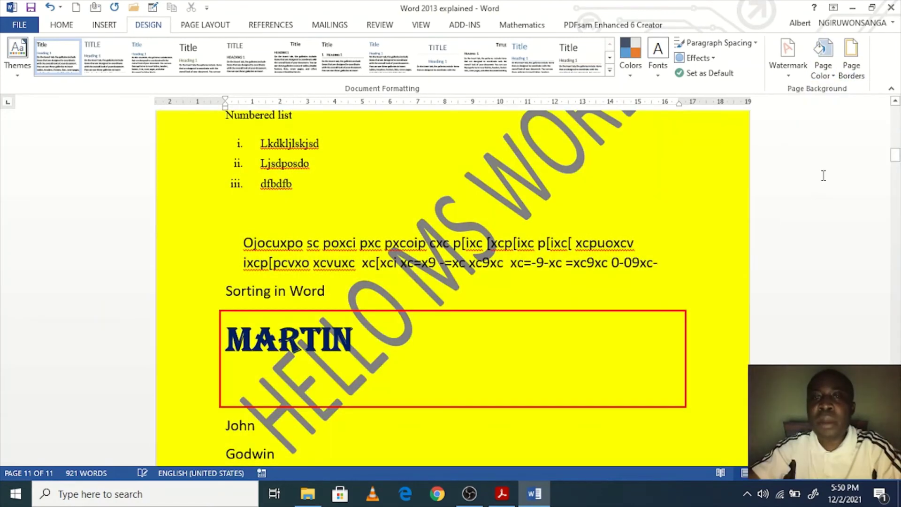
scroll(789, 161, up, 8)
scroll(788, 161, up, 6)
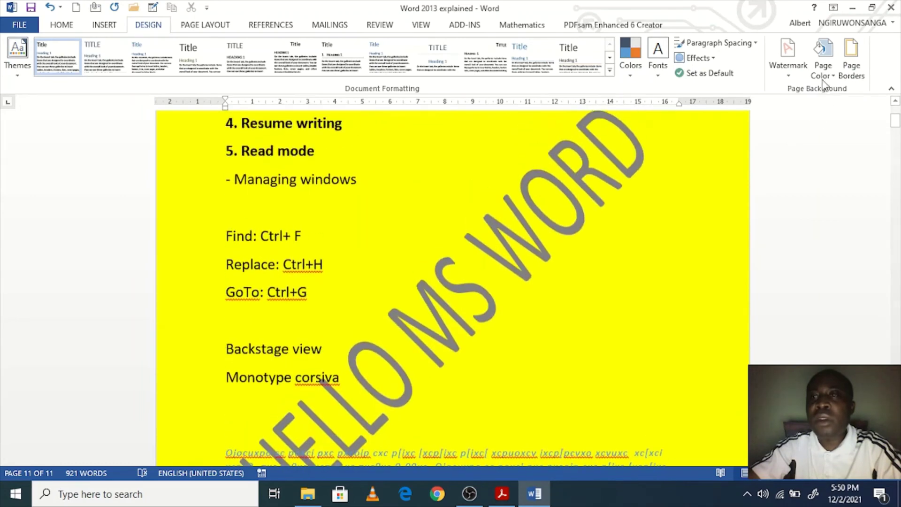
click(822, 66)
click(827, 192)
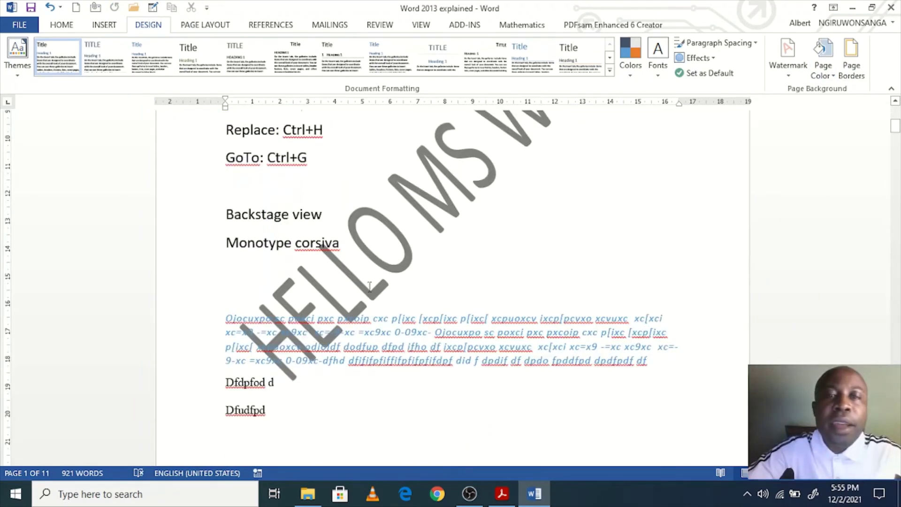
scroll(376, 267, up, 6)
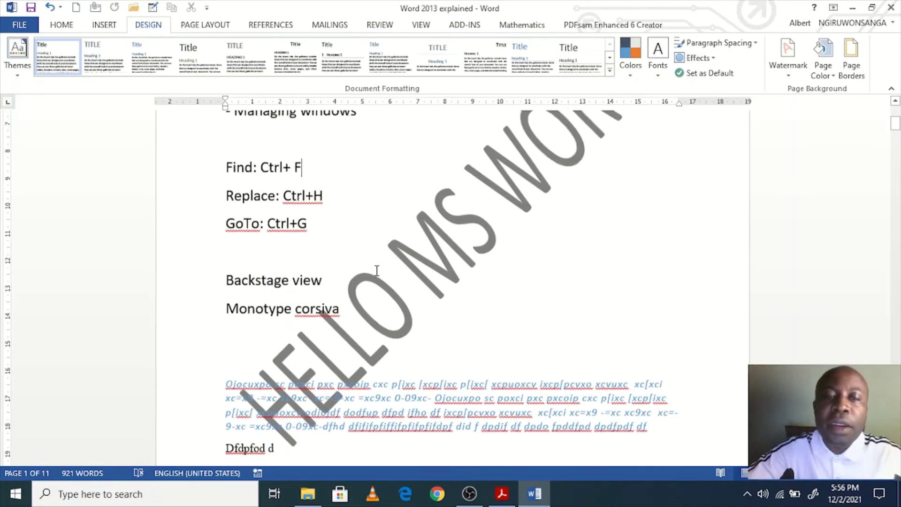
scroll(375, 295, down, 12)
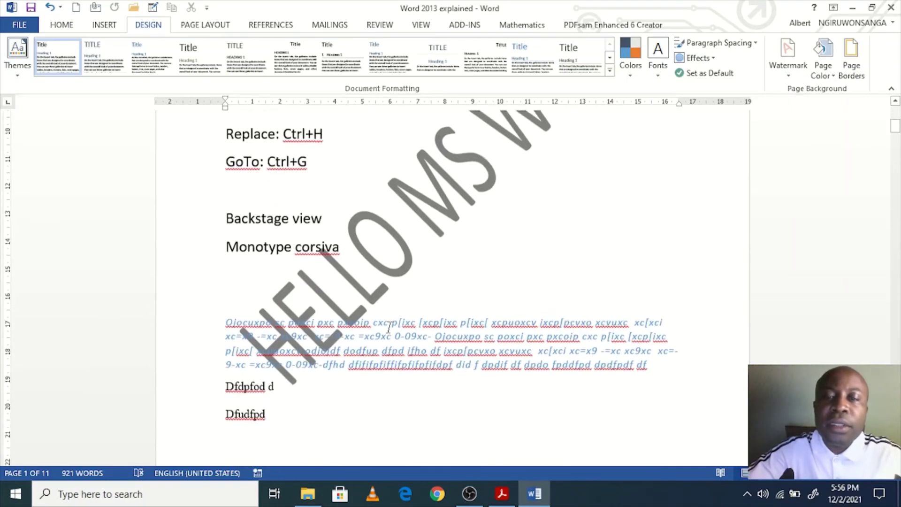
scroll(390, 328, up, 5)
scroll(390, 328, up, 1)
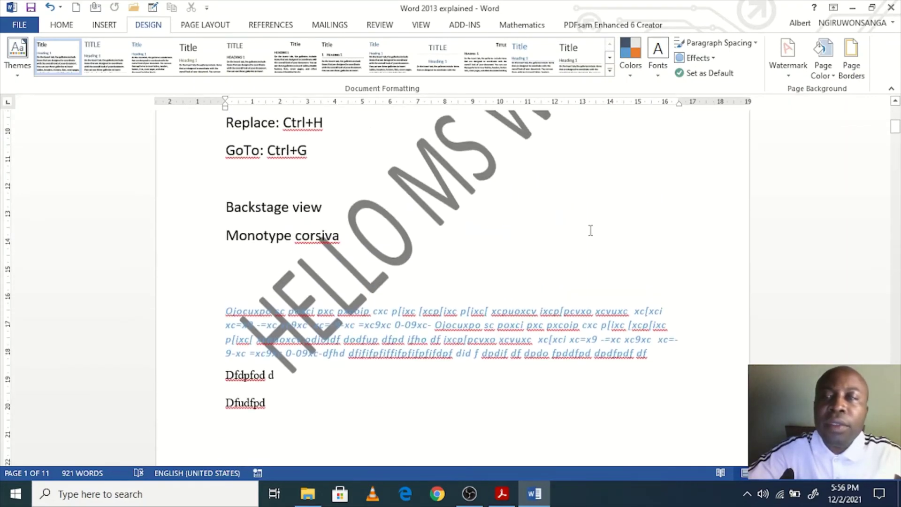
Step: Remove the HELLO MS WORD watermark and jump to the document's last page
click(788, 54)
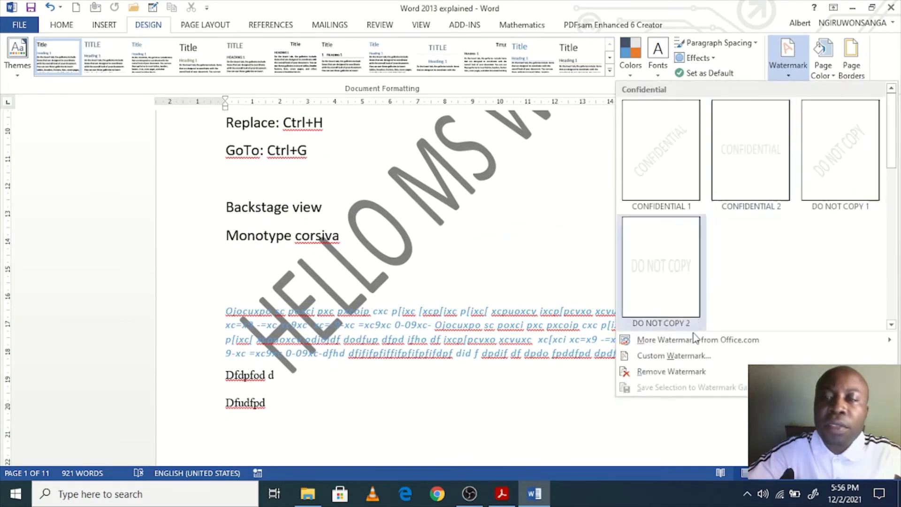
click(662, 371)
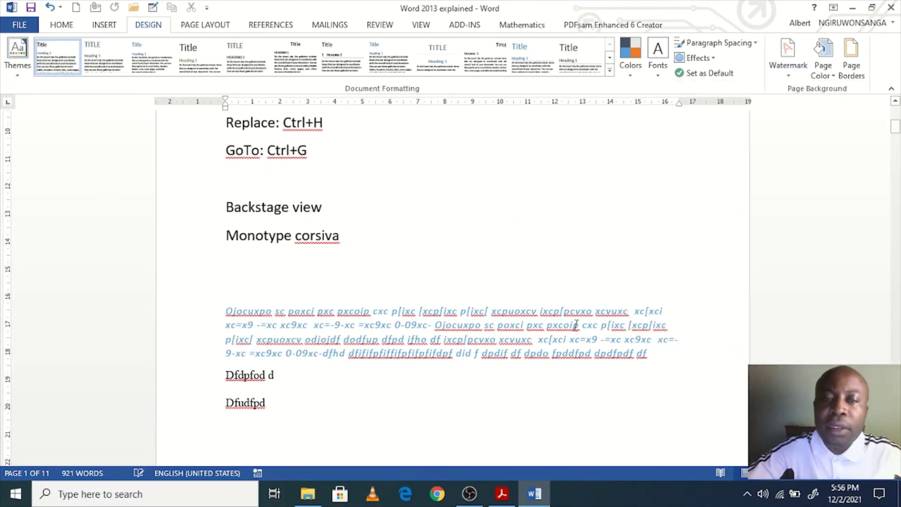
scroll(554, 308, up, 5)
scroll(554, 309, down, 3)
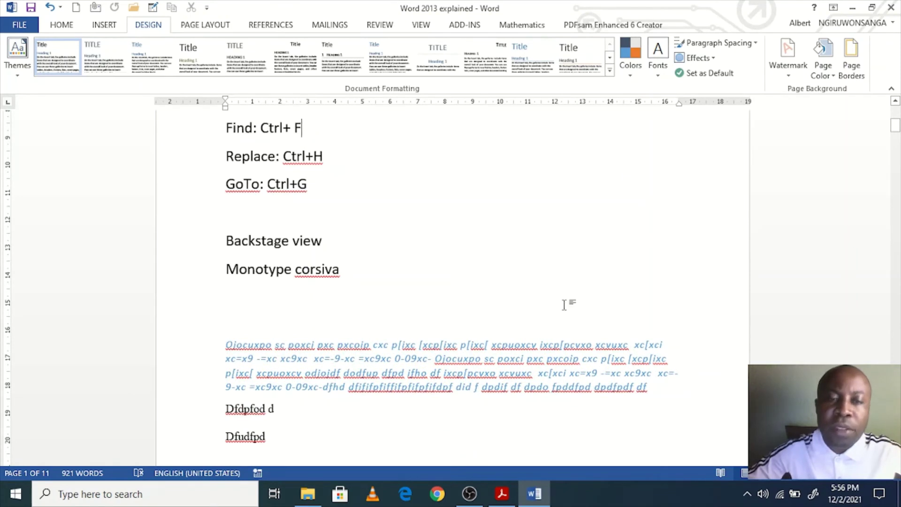
key(ctrl+End)
scroll(488, 228, up, 2)
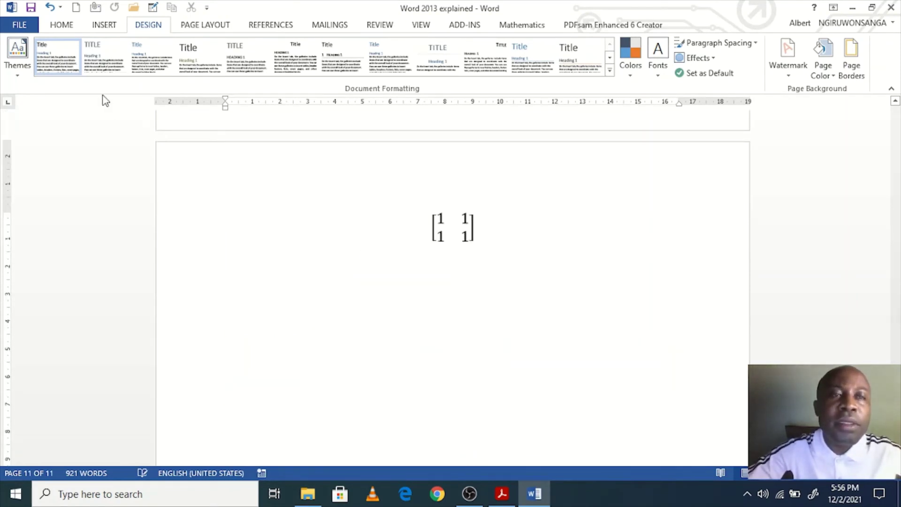
Step: Apply the Wide margin preset: 2.54 cm top and bottom, 5.08 cm left and right
click(199, 27)
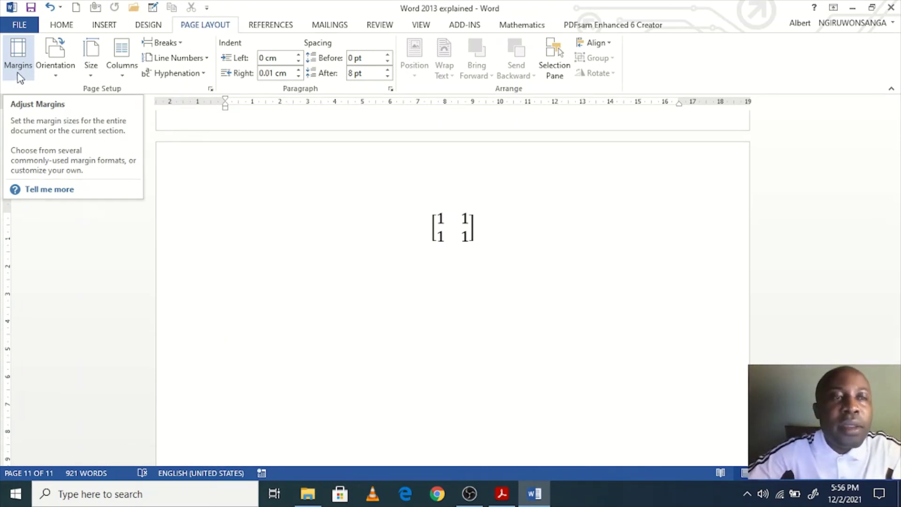
click(18, 75)
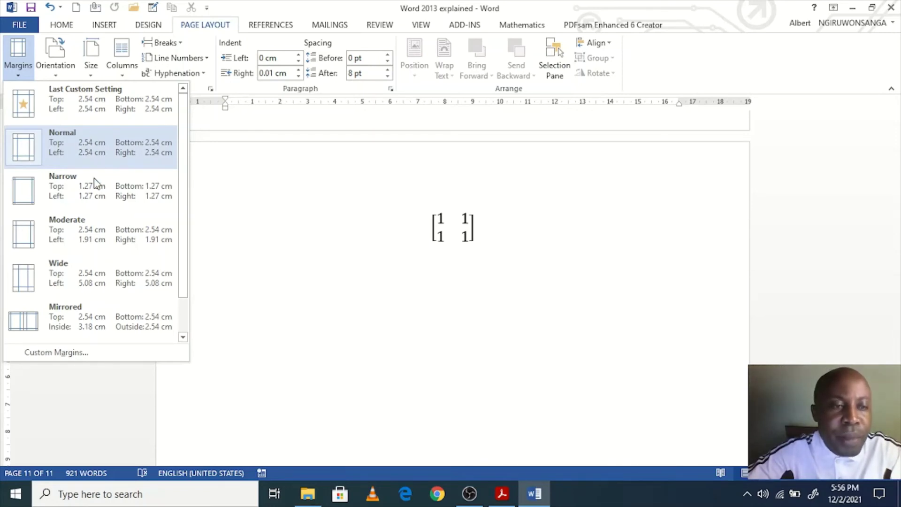
click(95, 270)
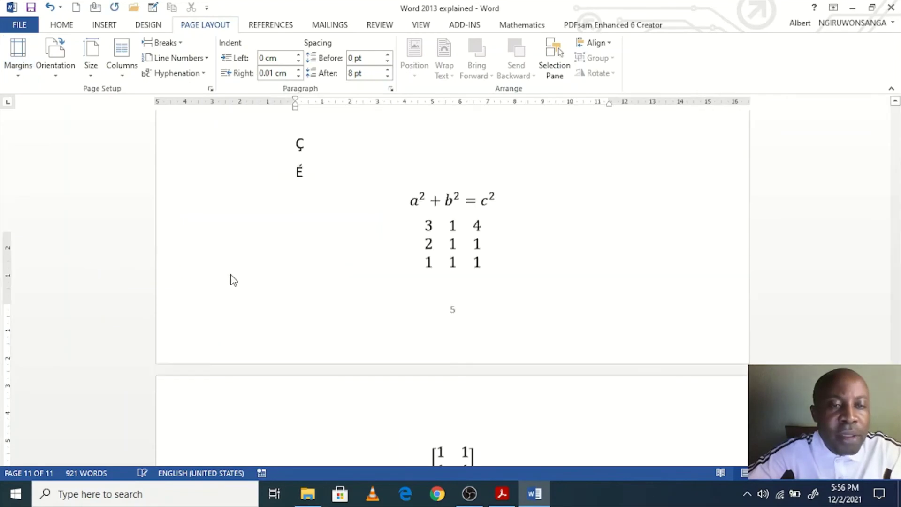
Step: Apply the Narrow margin preset and review the reflowed pages
scroll(344, 305, up, 12)
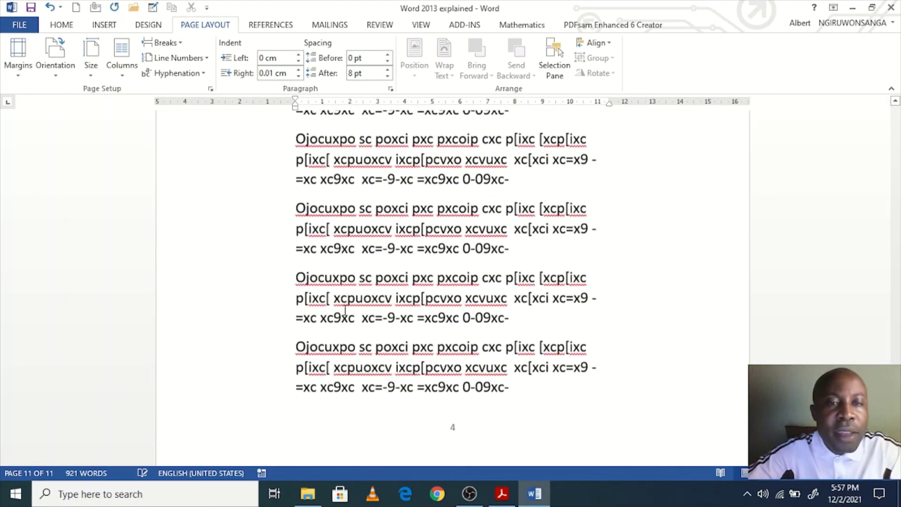
scroll(344, 309, up, 9)
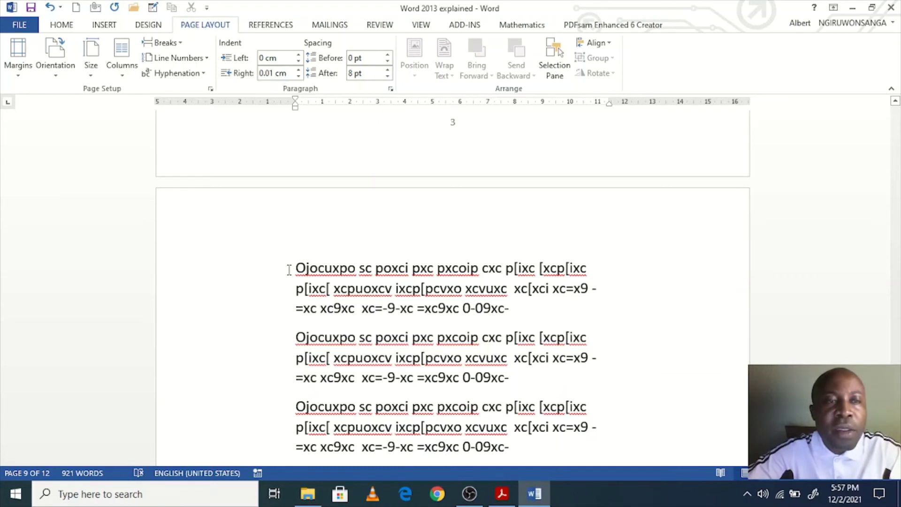
click(19, 66)
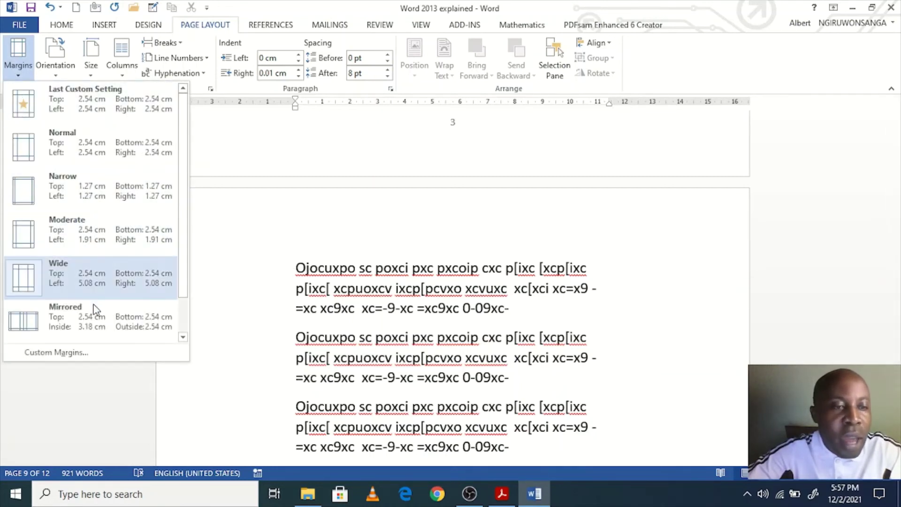
click(66, 190)
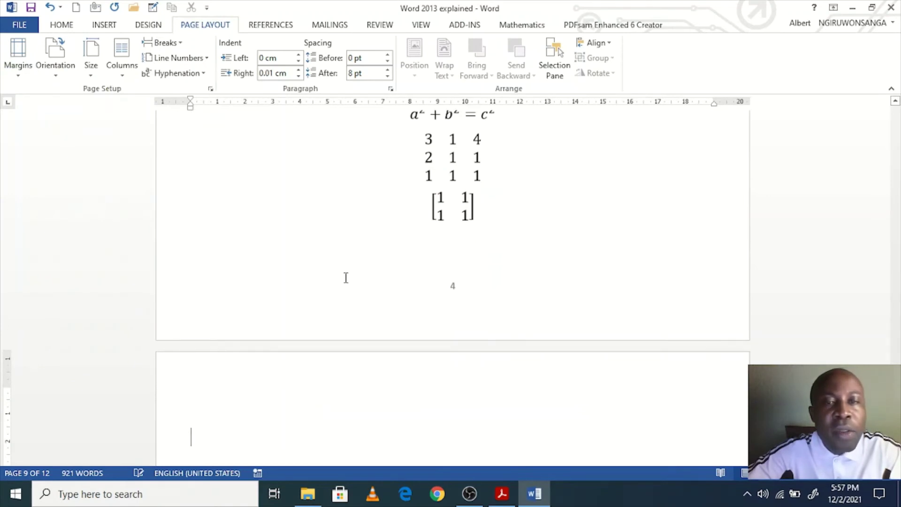
scroll(349, 282, up, 5)
scroll(349, 282, up, 4)
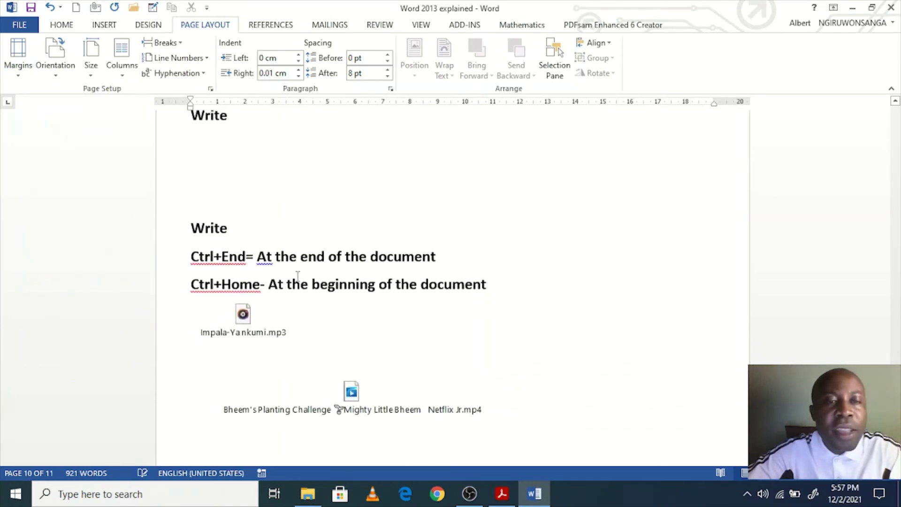
scroll(327, 290, up, 10)
scroll(327, 289, up, 5)
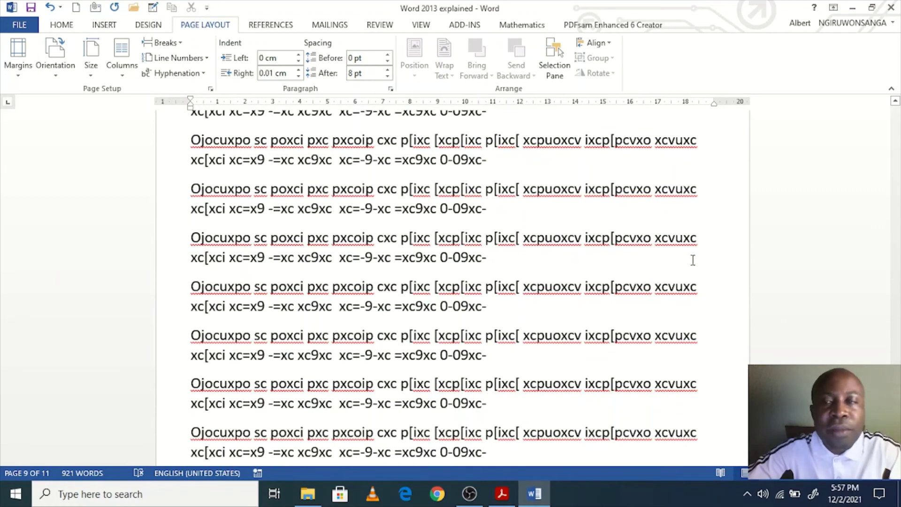
scroll(217, 179, up, 12)
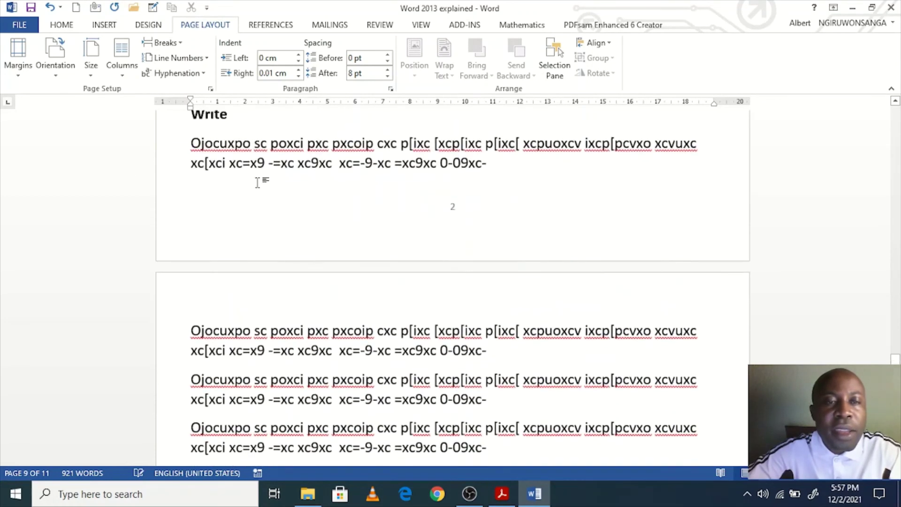
scroll(264, 212, up, 5)
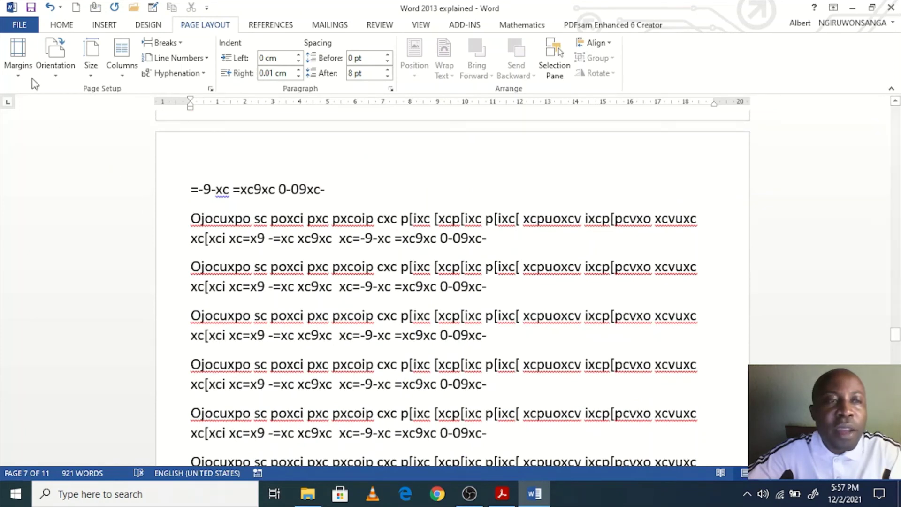
click(18, 59)
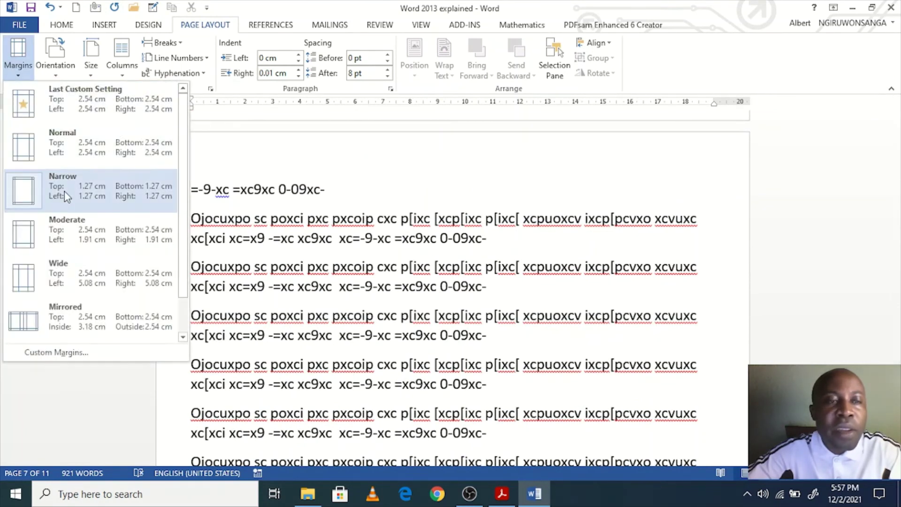
click(169, 191)
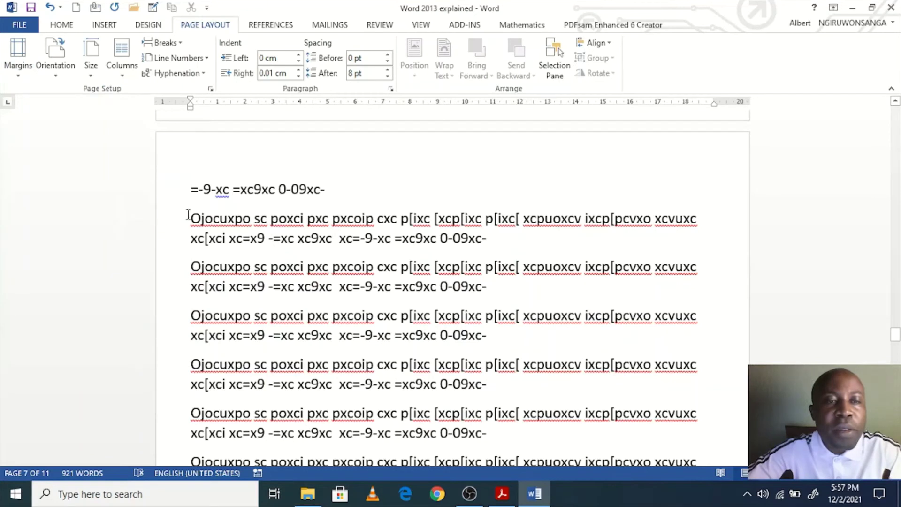
Step: Switch to Normal 2.54 cm margins and bring up the page orientation choices
click(18, 66)
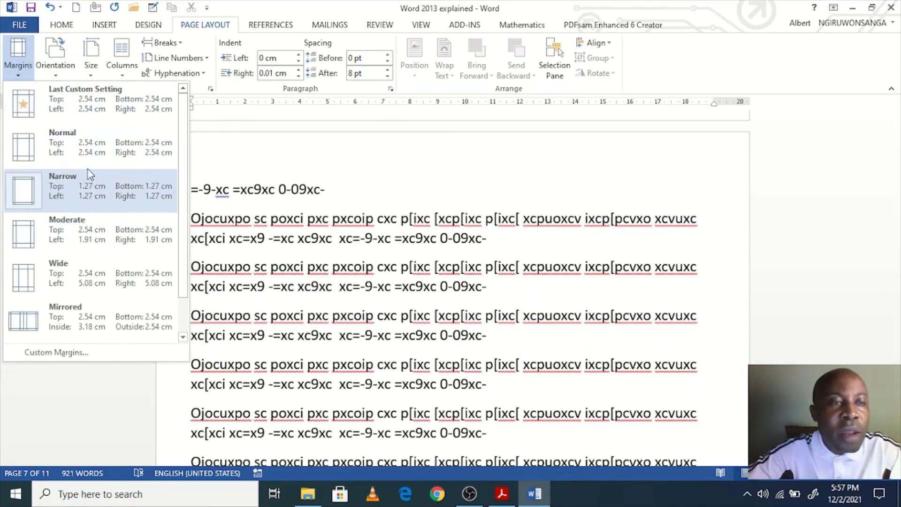
click(88, 152)
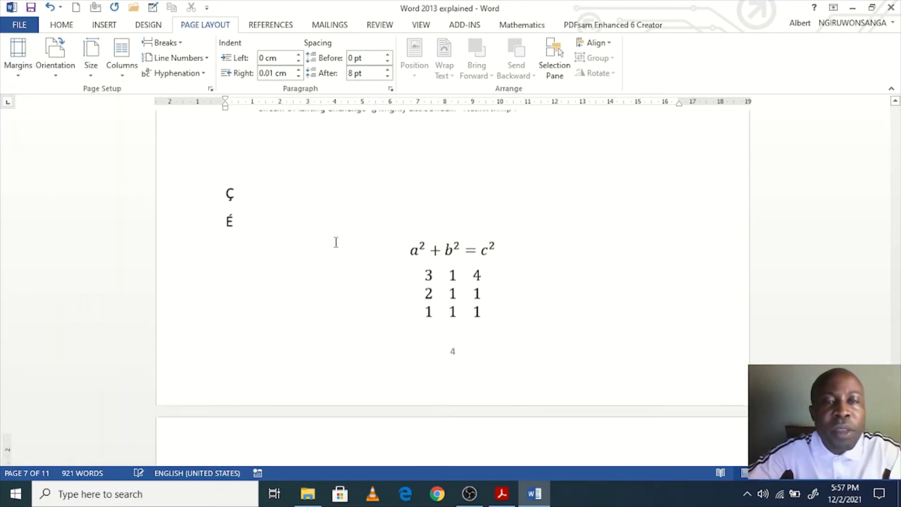
scroll(336, 242, down, 15)
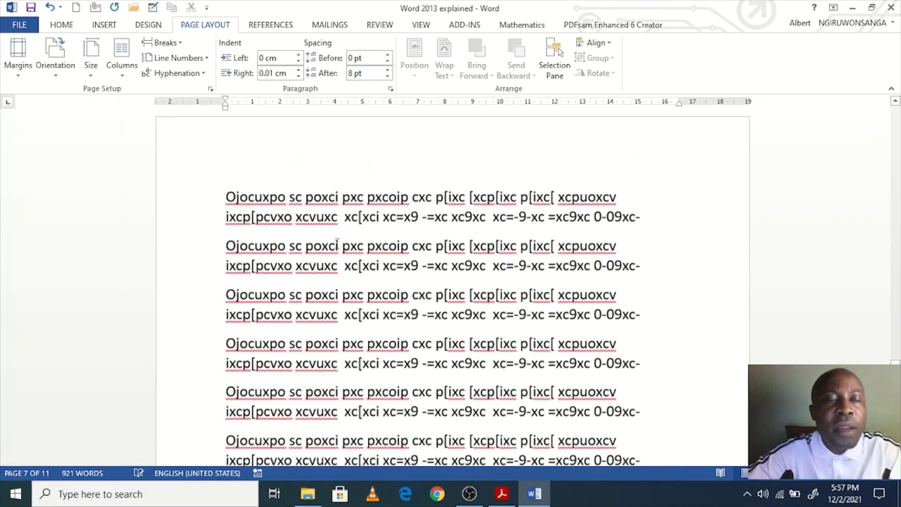
scroll(336, 243, down, 5)
scroll(336, 242, up, 5)
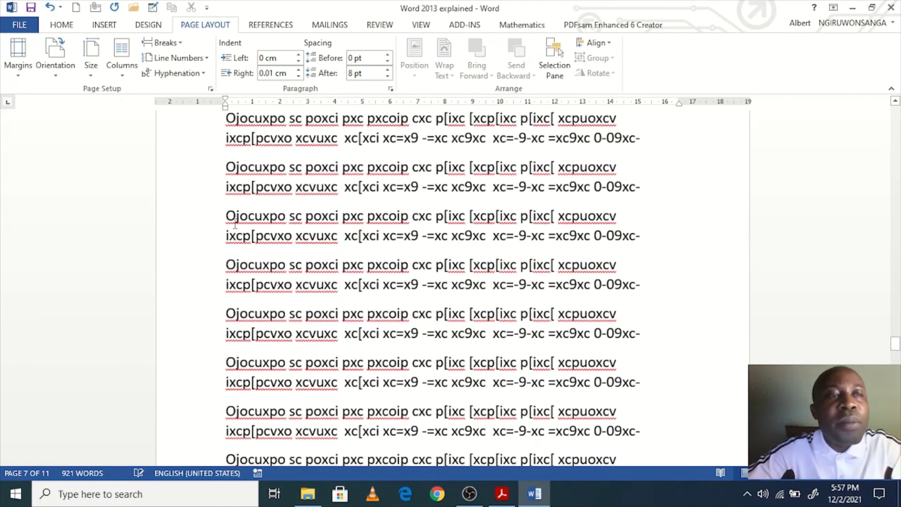
click(65, 74)
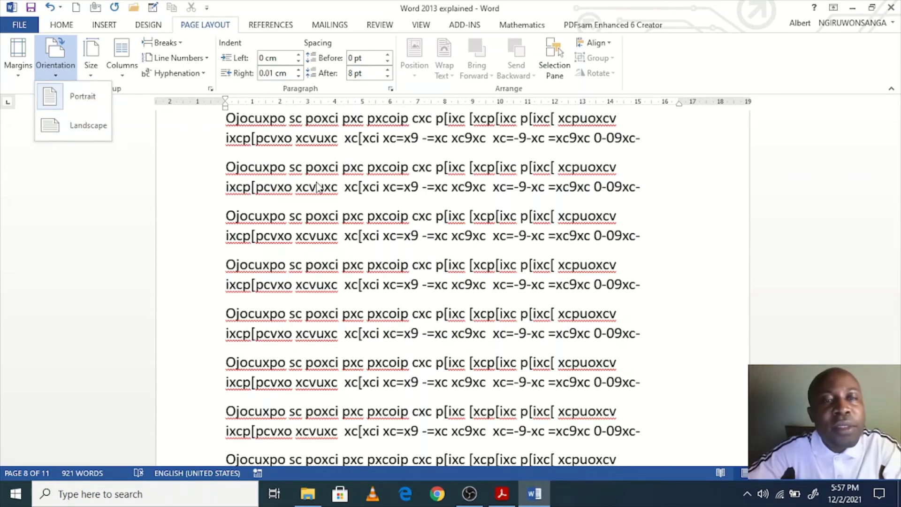
Step: Try landscape orientation for the pages and scroll up to review the result
click(322, 196)
scroll(321, 206, up, 5)
scroll(322, 206, up, 15)
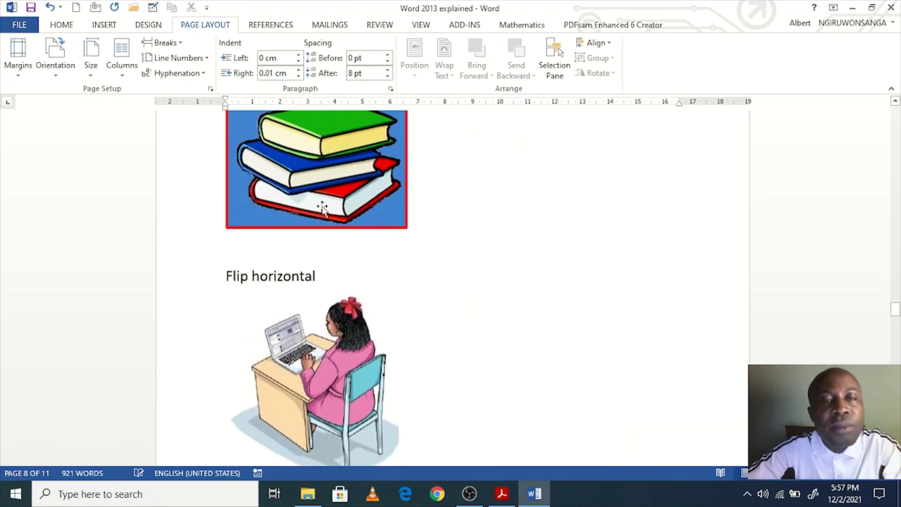
scroll(322, 207, up, 10)
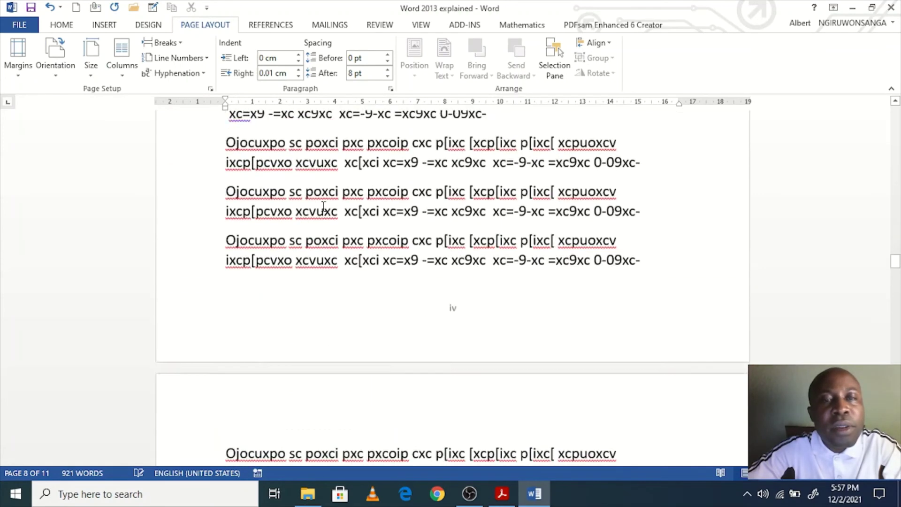
scroll(324, 209, up, 10)
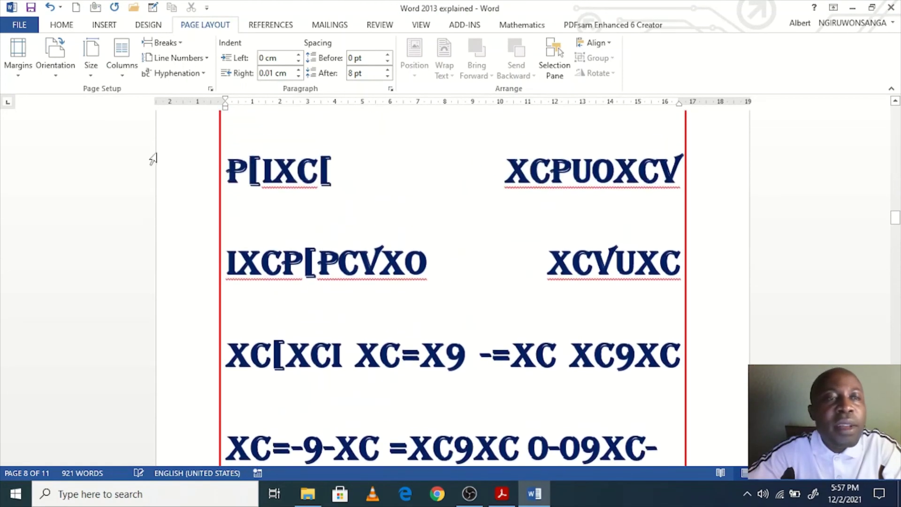
click(53, 74)
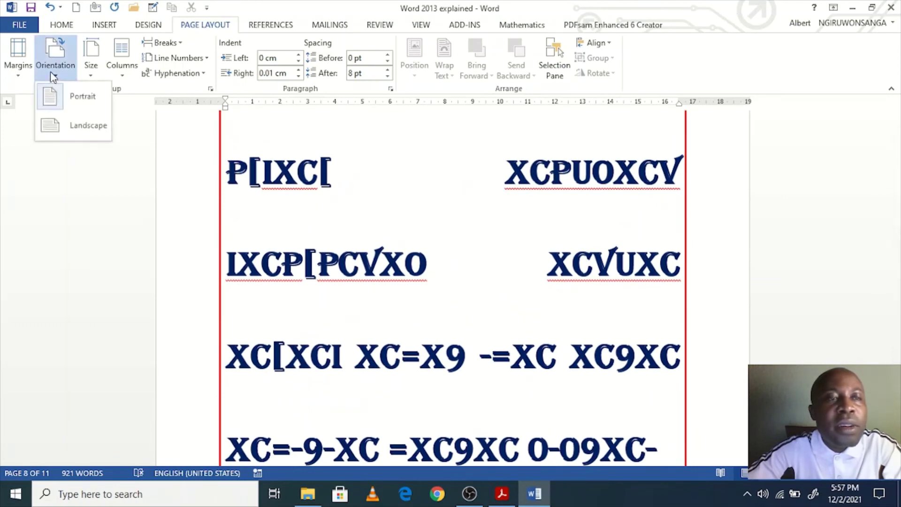
click(87, 125)
scroll(318, 235, up, 15)
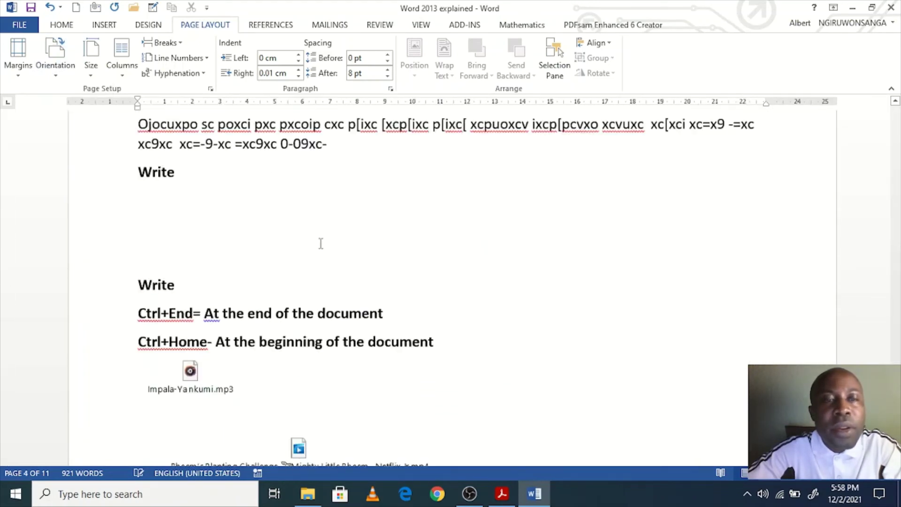
scroll(321, 242, up, 20)
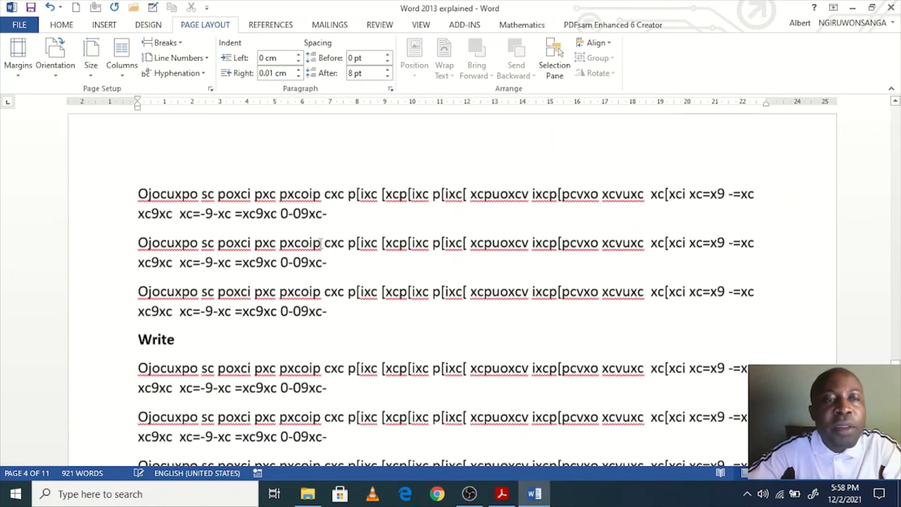
scroll(320, 246, up, 20)
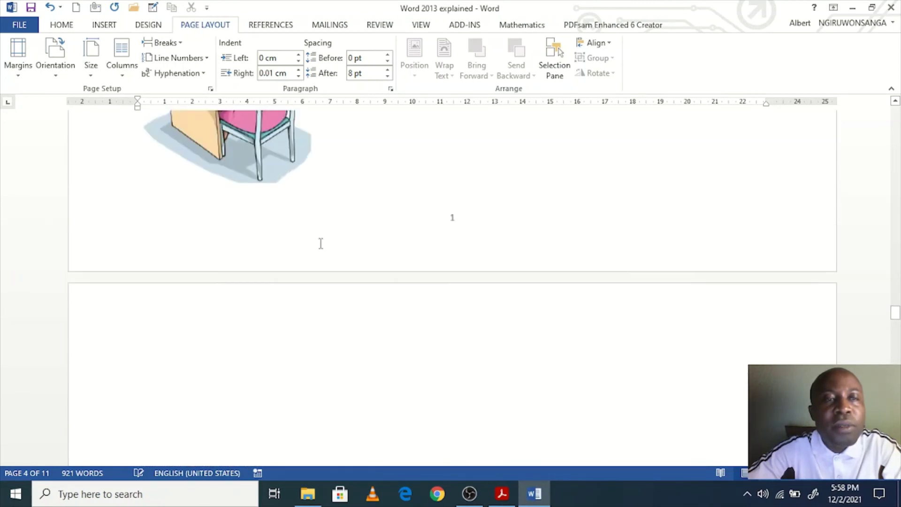
scroll(320, 246, up, 20)
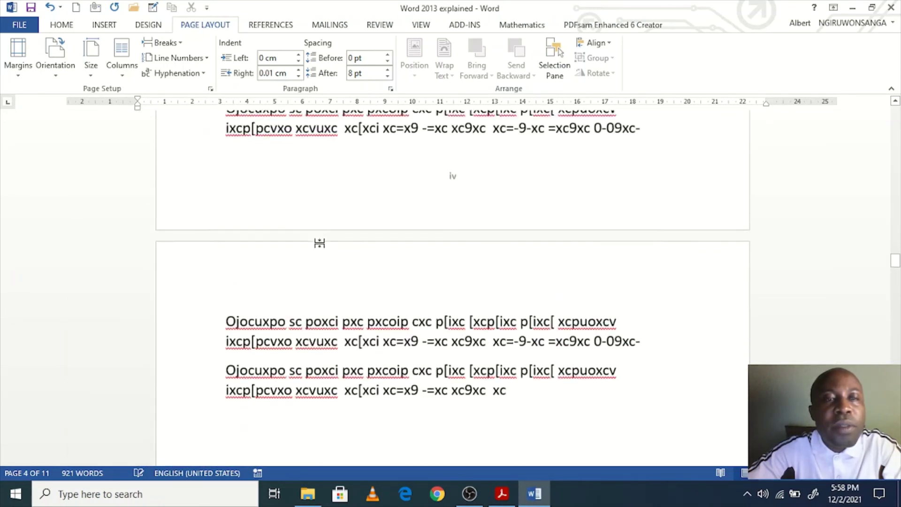
scroll(321, 247, up, 20)
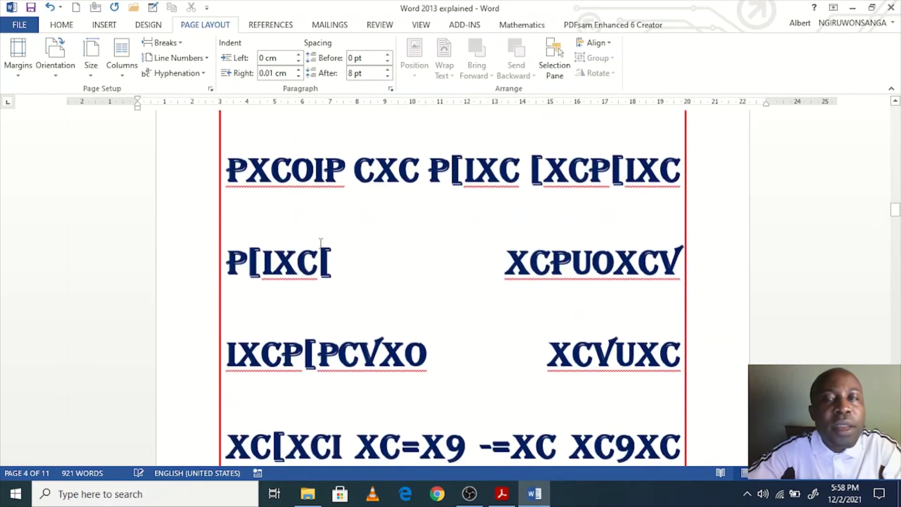
scroll(319, 243, up, 20)
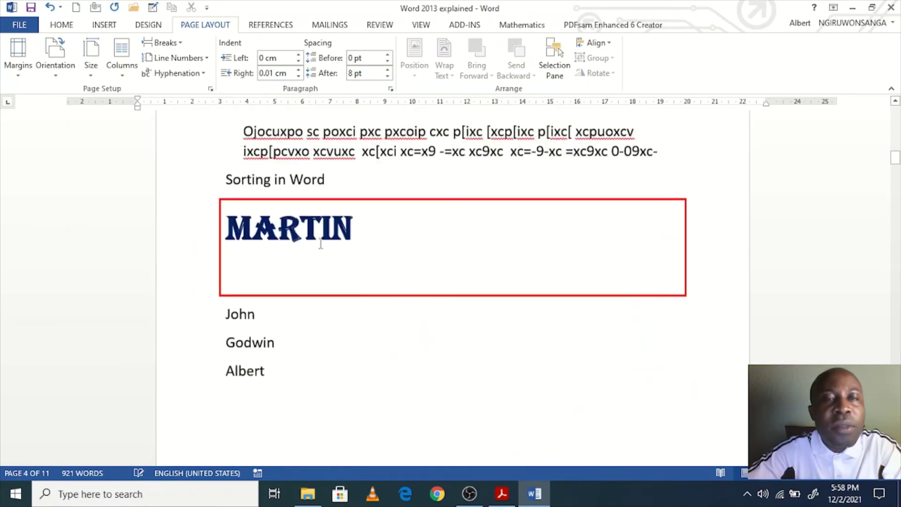
scroll(319, 244, up, 8)
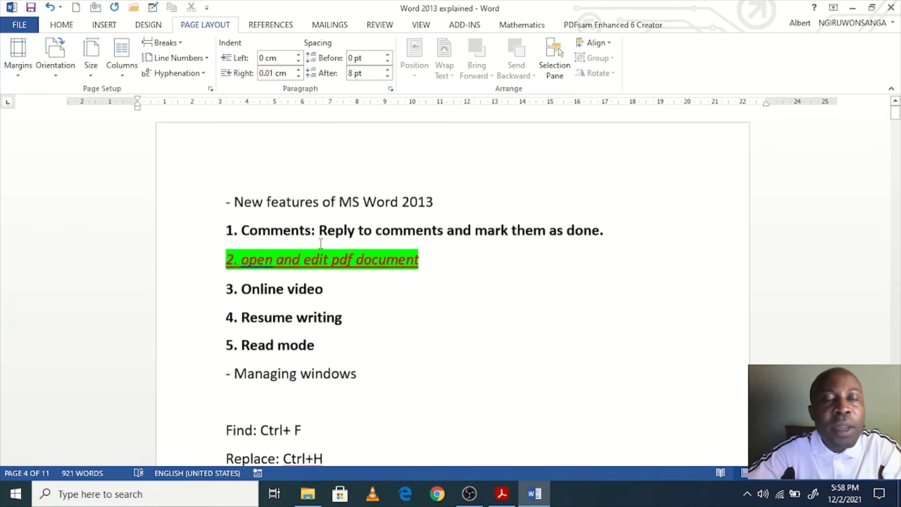
scroll(321, 248, down, 3)
scroll(322, 251, down, 20)
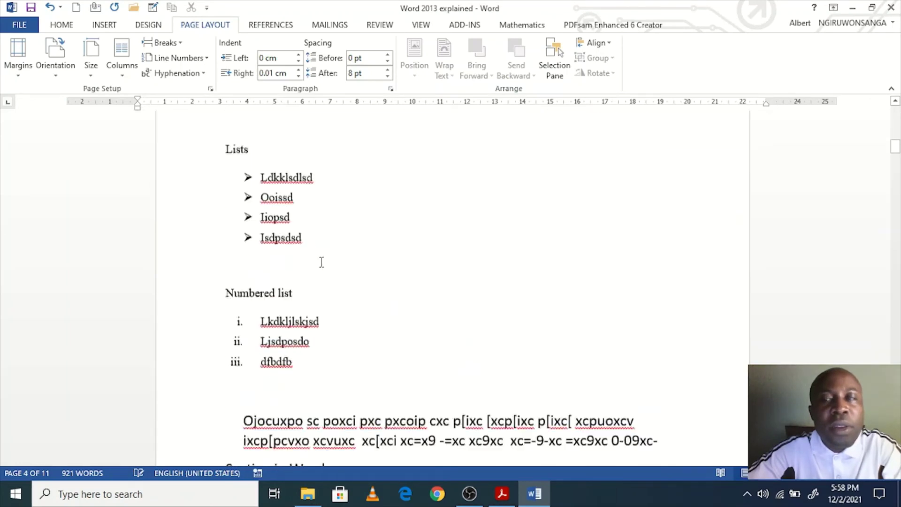
Step: Apply landscape orientation a second time and look over the pages
click(56, 77)
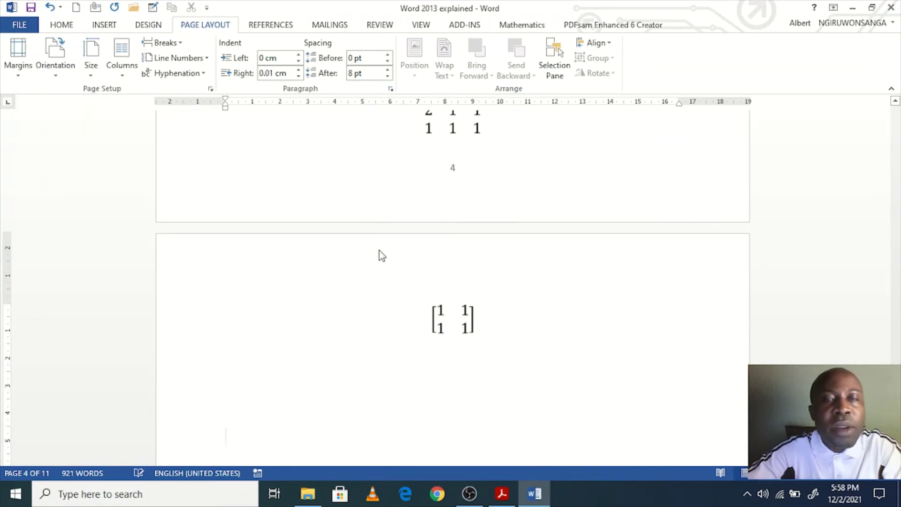
scroll(381, 257, up, 15)
scroll(381, 257, up, 15)
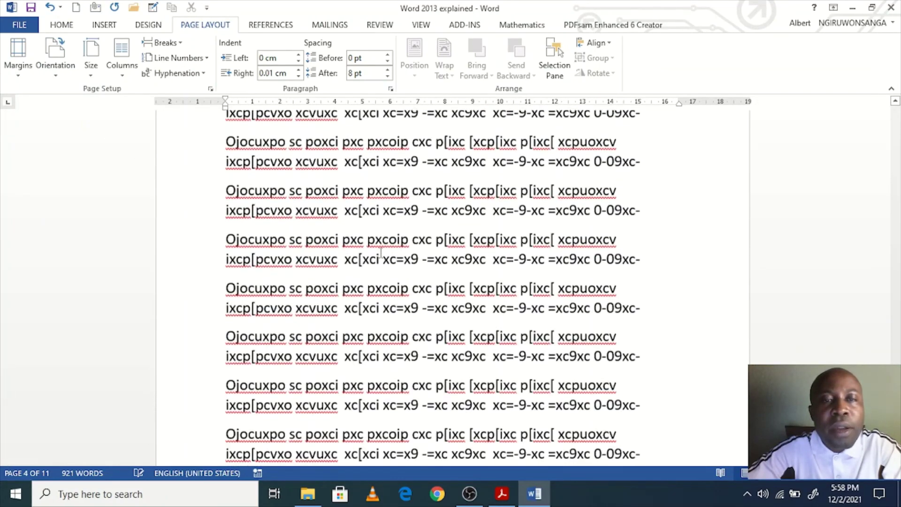
click(56, 66)
click(71, 118)
scroll(409, 257, up, 20)
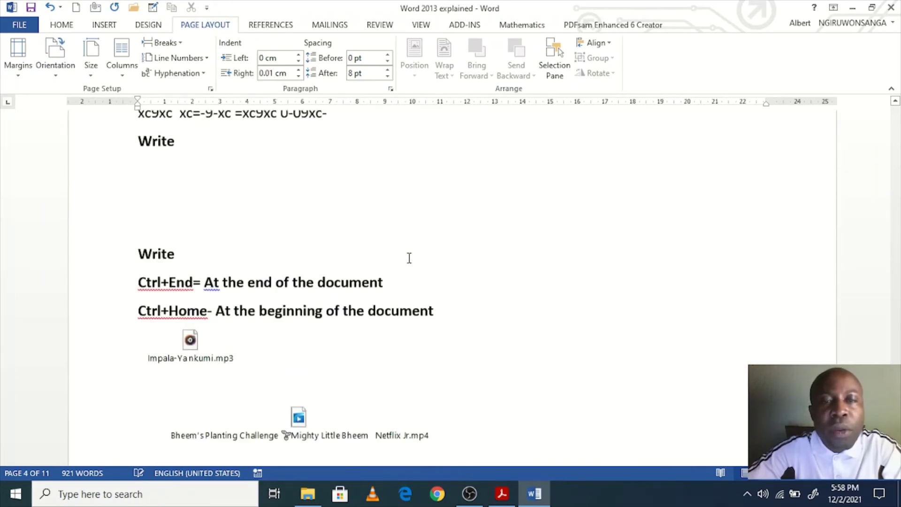
scroll(409, 258, up, 15)
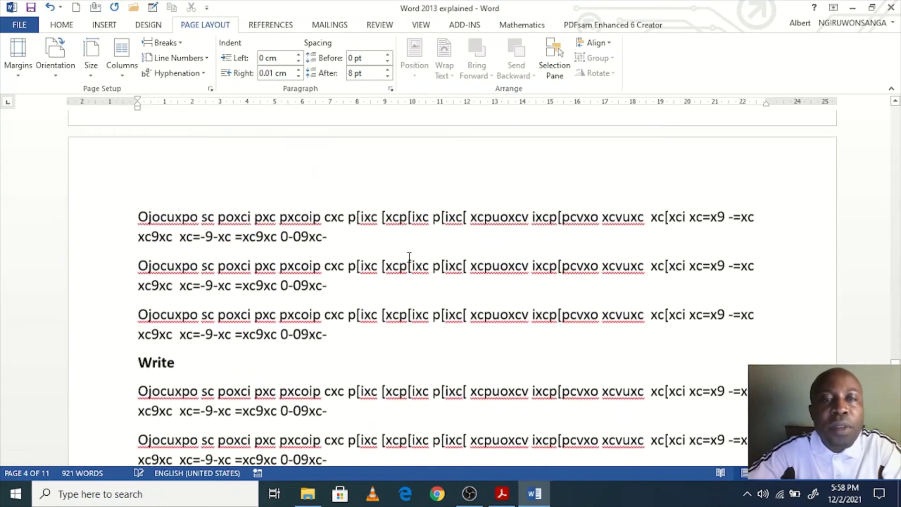
scroll(388, 249, up, 2)
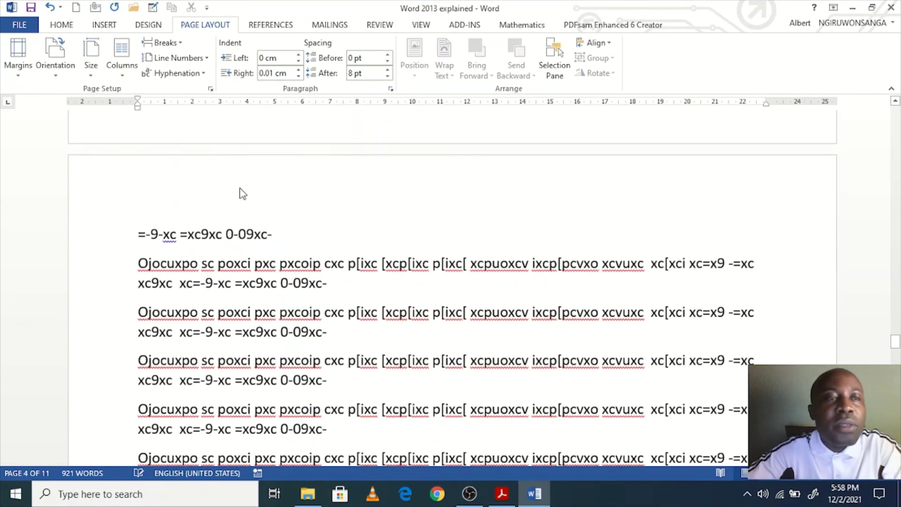
Step: Return the pages to portrait orientation and jump to the end of the document
click(56, 78)
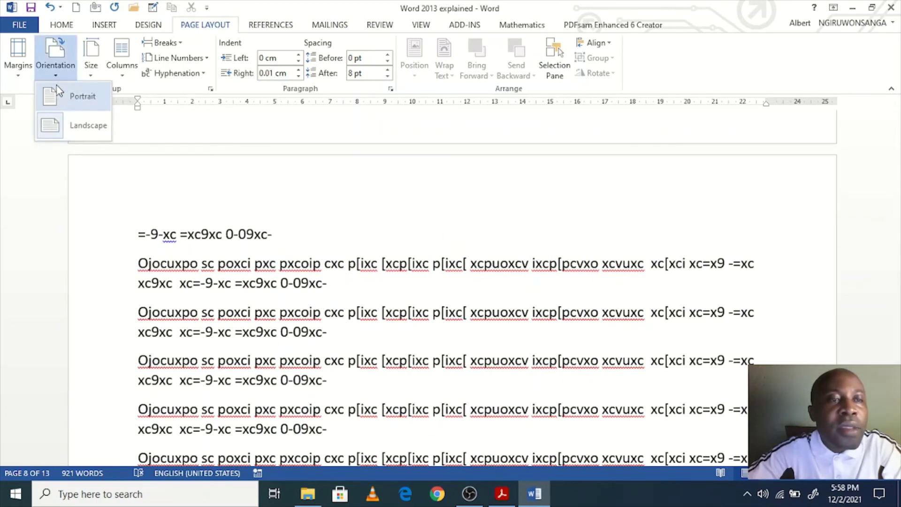
click(60, 96)
scroll(314, 248, up, 8)
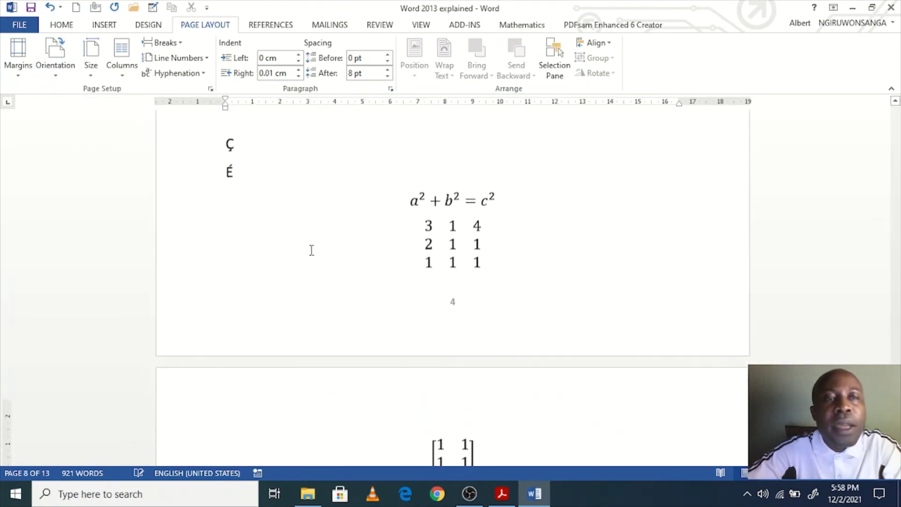
scroll(688, 301, down, 1)
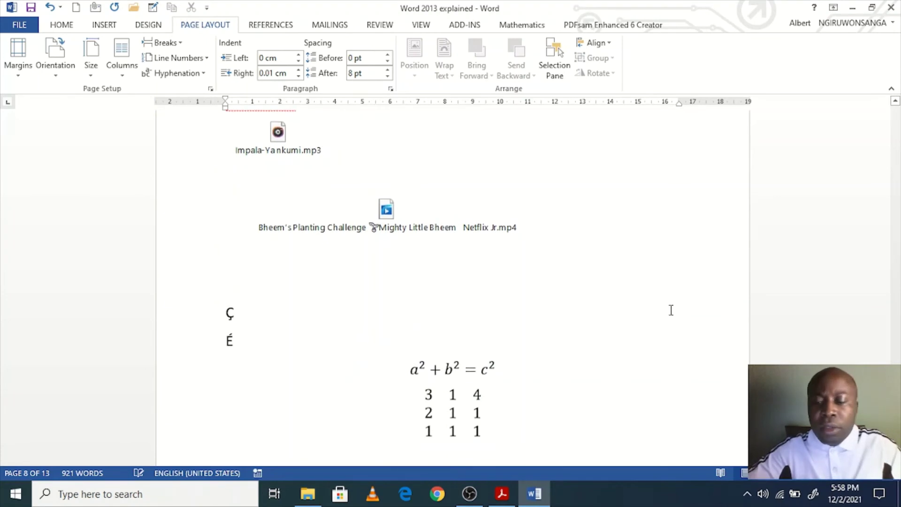
key(ctrl+End)
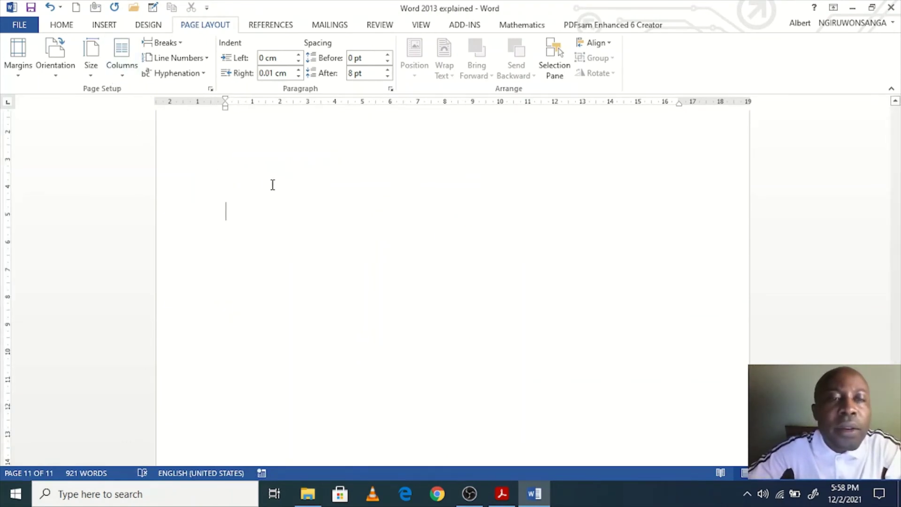
Step: Type the 'Columns' heading and a placeholder paragraph, then insert a continuous section break
scroll(268, 183, up, 2)
scroll(294, 251, down, 1)
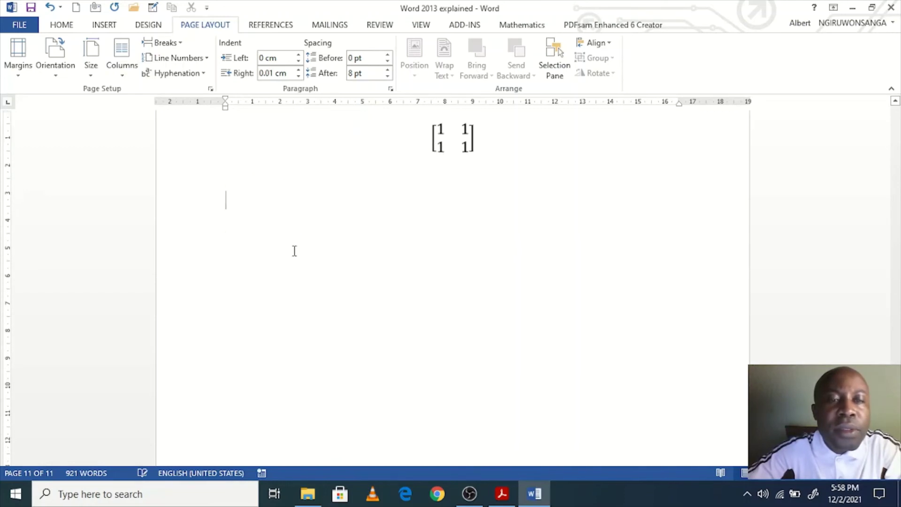
text(colum)
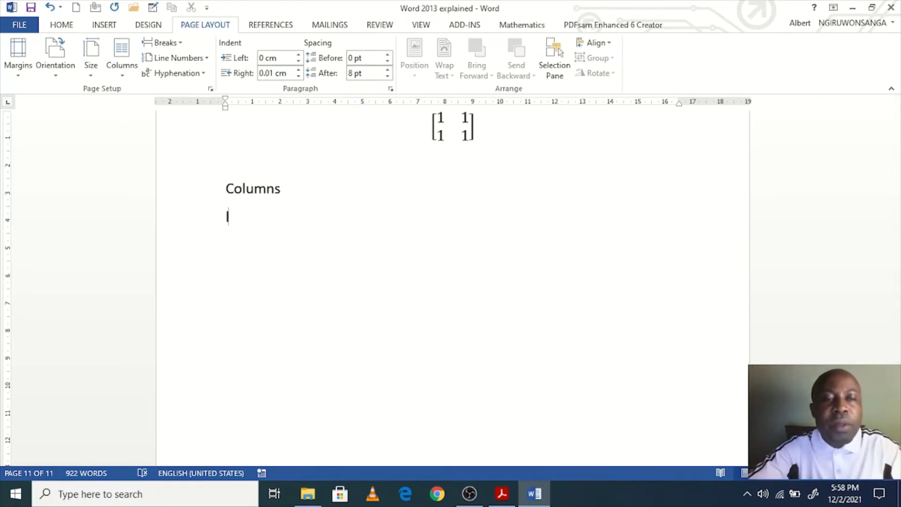
text(Ljdpjpsdo sd sdpoiposd isd sdpo[sdiposd sd[ psd)
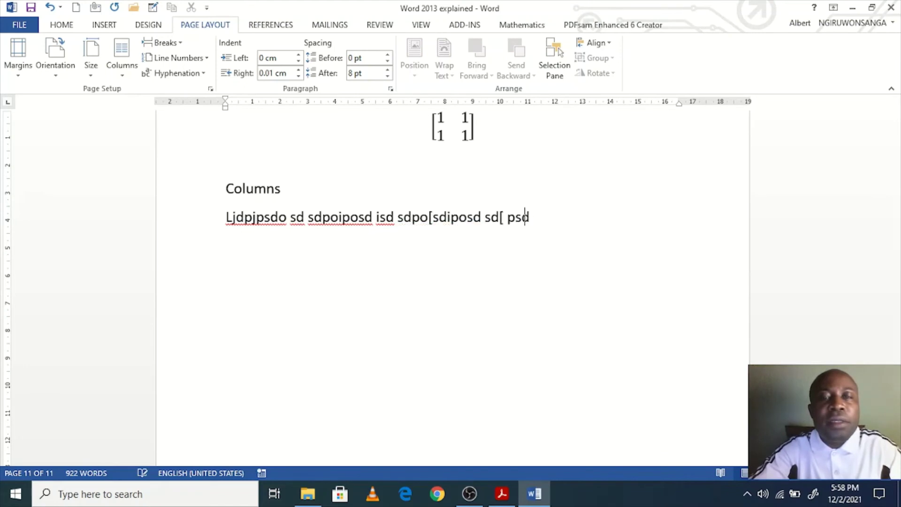
text(psd[ sd sdp[o sdosdp[sd sdo[psd sd)
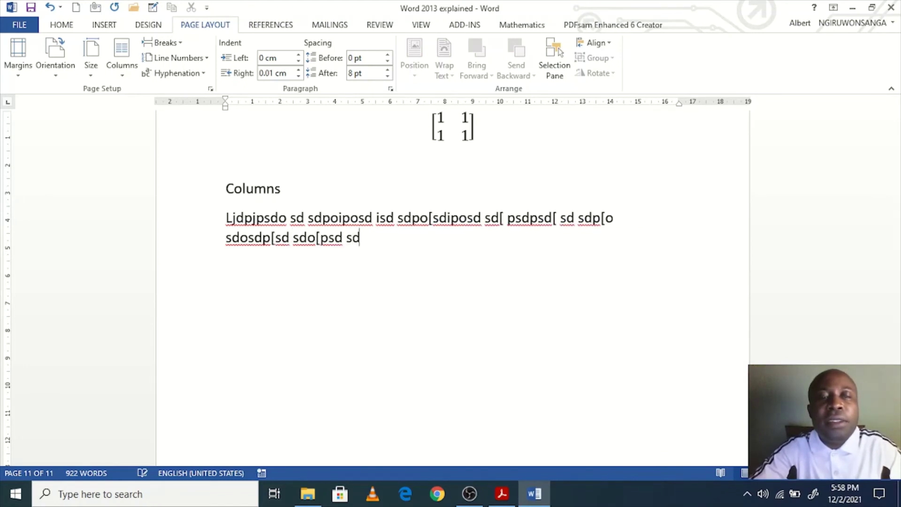
text( [psdosd.)
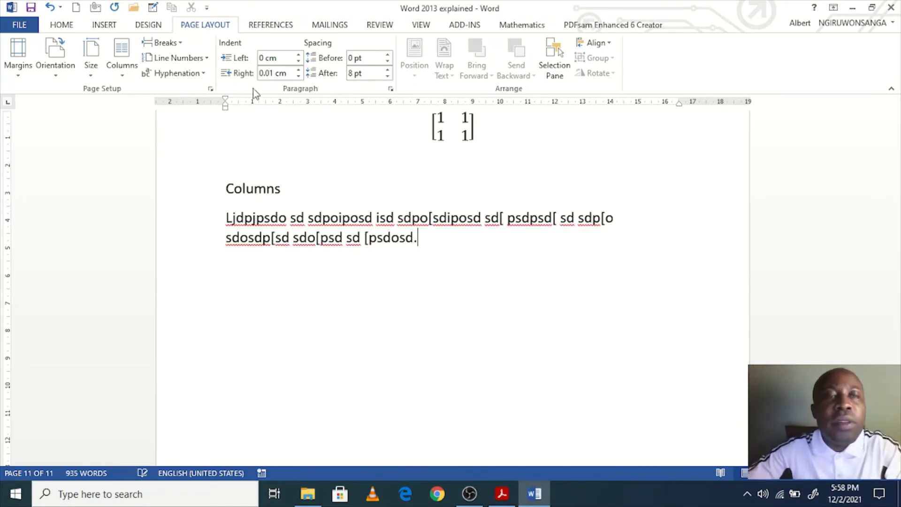
click(180, 43)
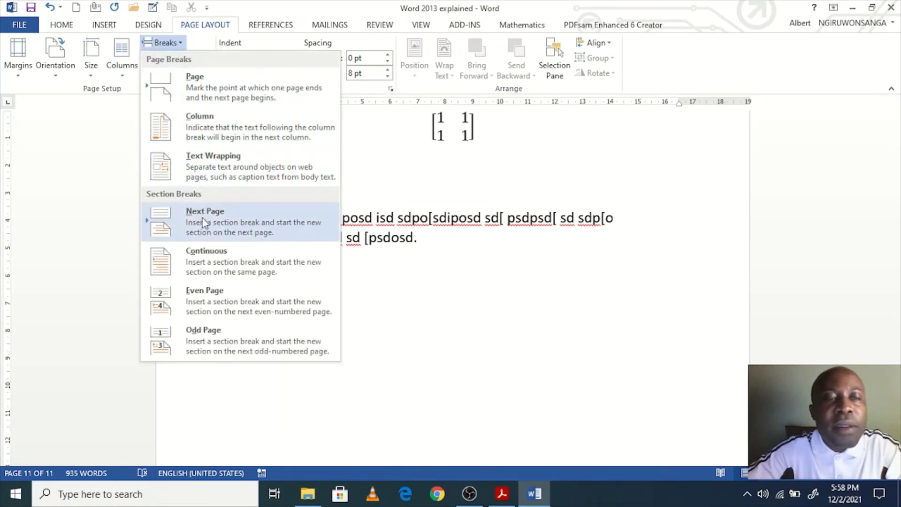
click(229, 258)
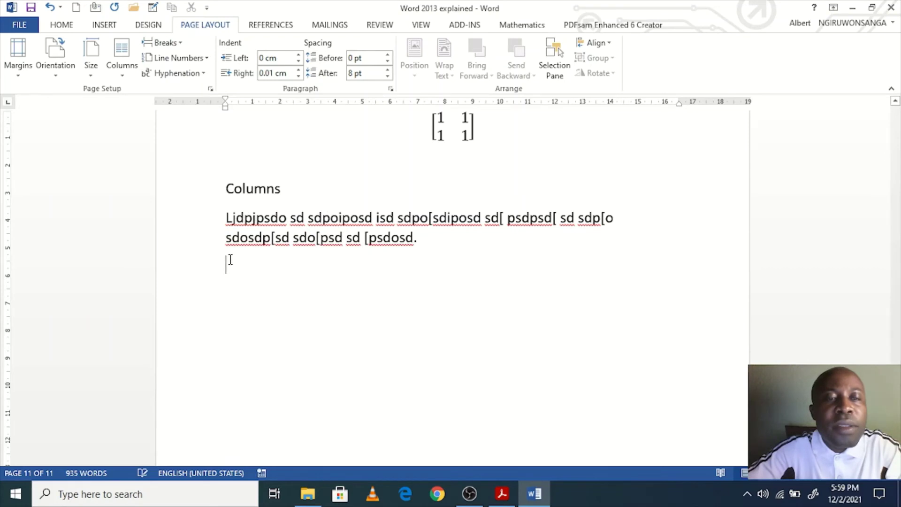
Step: Set the new section to three columns and type seven placeholder lines into the first
click(123, 75)
click(152, 179)
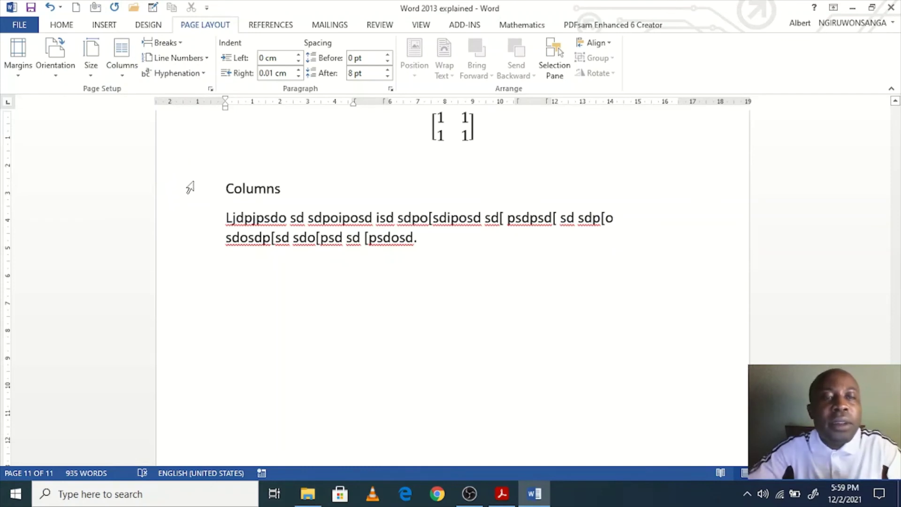
text(Ljdisd ps pjojsd sdposdip sdpsdiop sd)
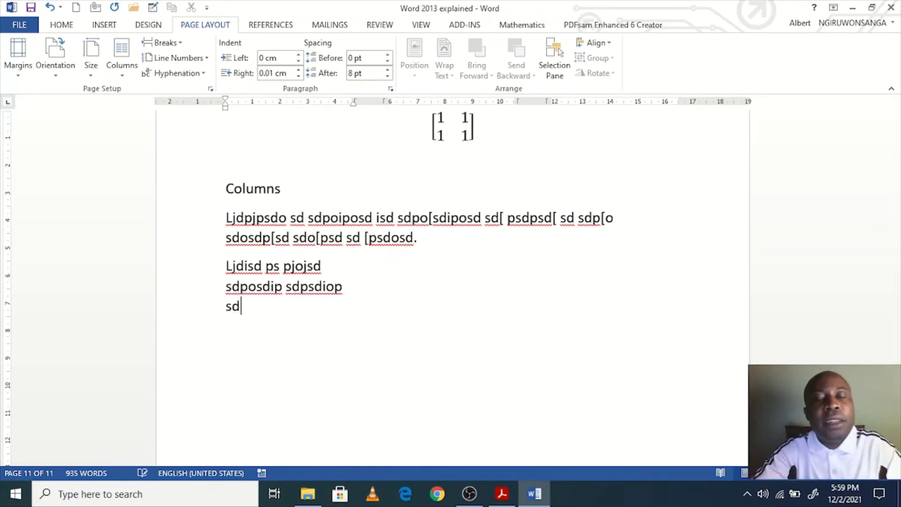
text( sdpisd [ sd[ sd[[psdo psd[osd sd)
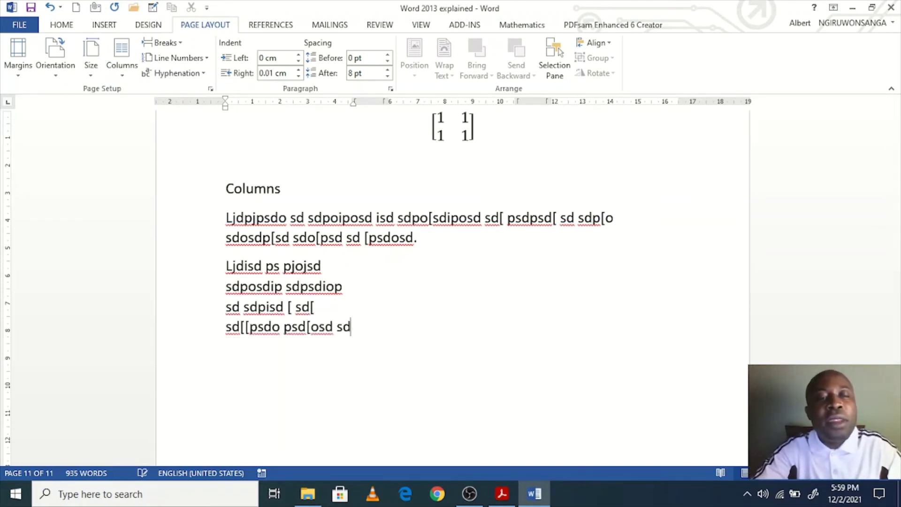
text([sdpo[osd [popsd [osd [sdi)
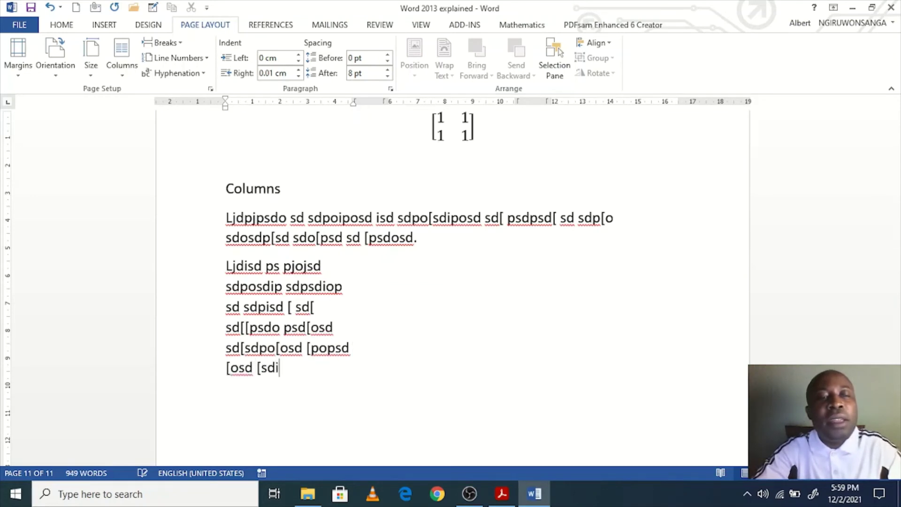
text(s[osd  [sd[osd[)
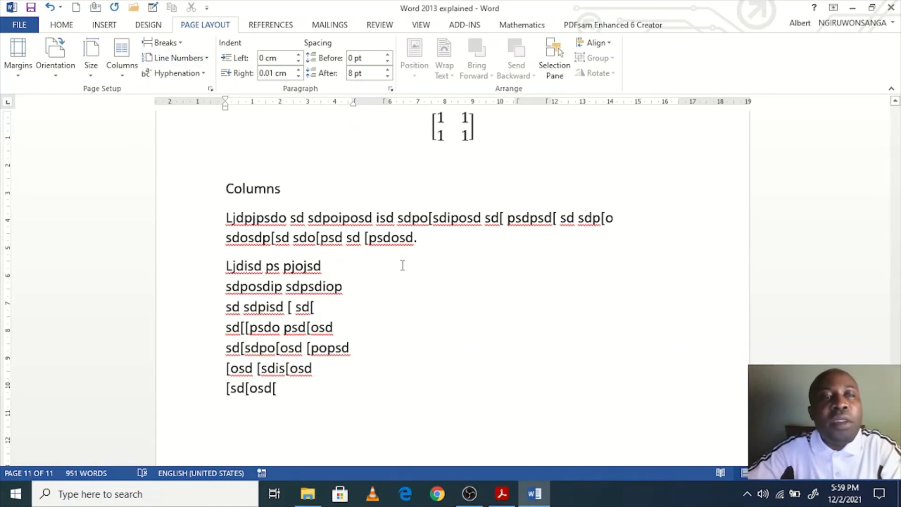
click(183, 44)
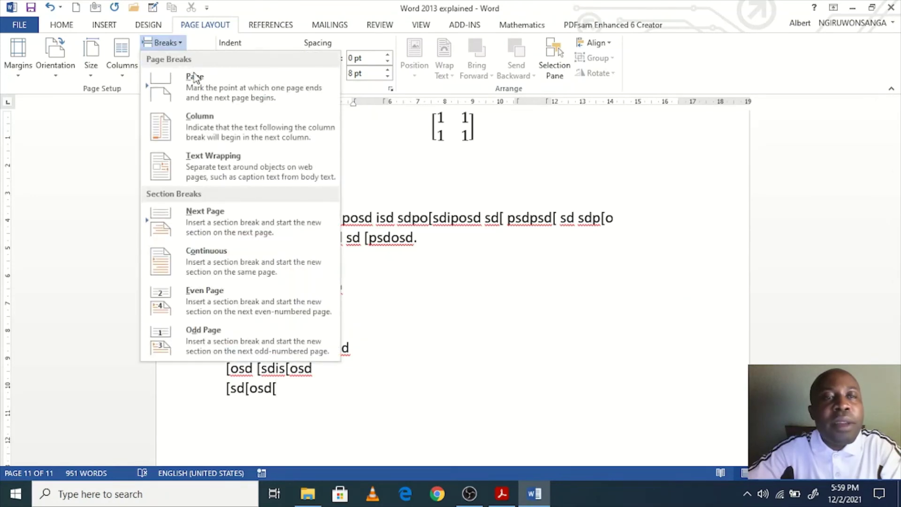
Step: Insert column breaks and fill the second and third columns with seven placeholder lines each
click(215, 131)
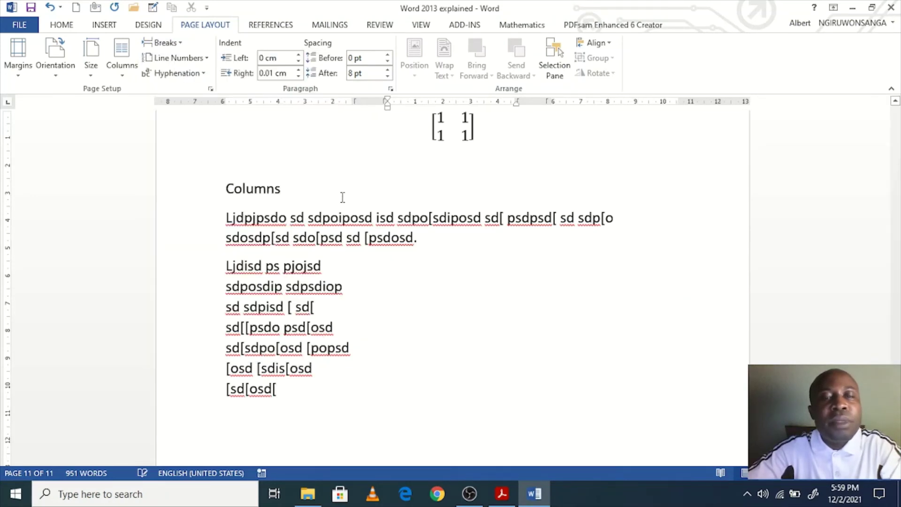
text(osdiuiosd sdpoisd sdpiosd isd)
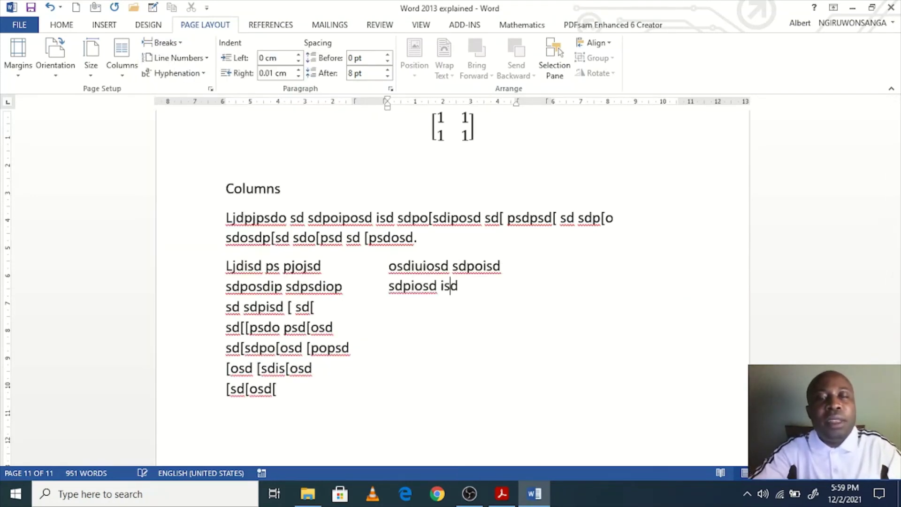
text( poisd sd psdi psd[sdpo sdo[sd opsd [sdpo)
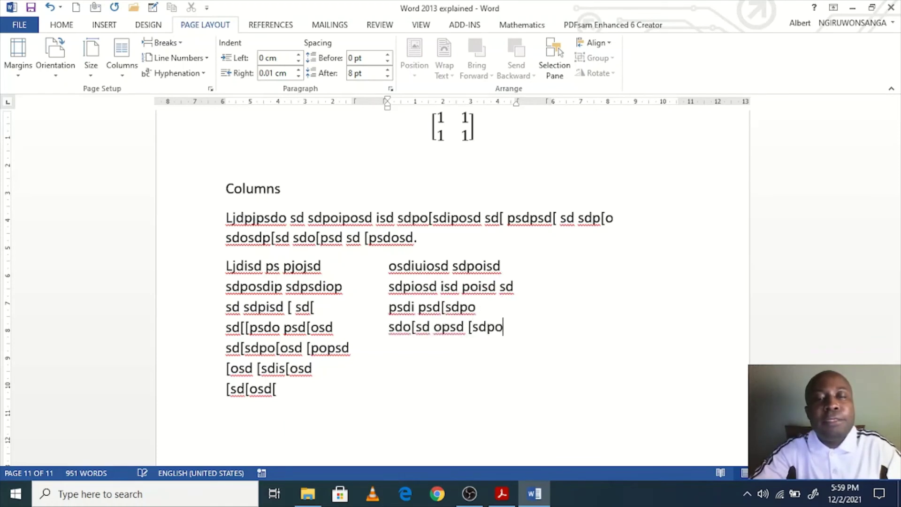
text([sd [sdo[psdo p[sos dsdp[ osd[osd[ops)
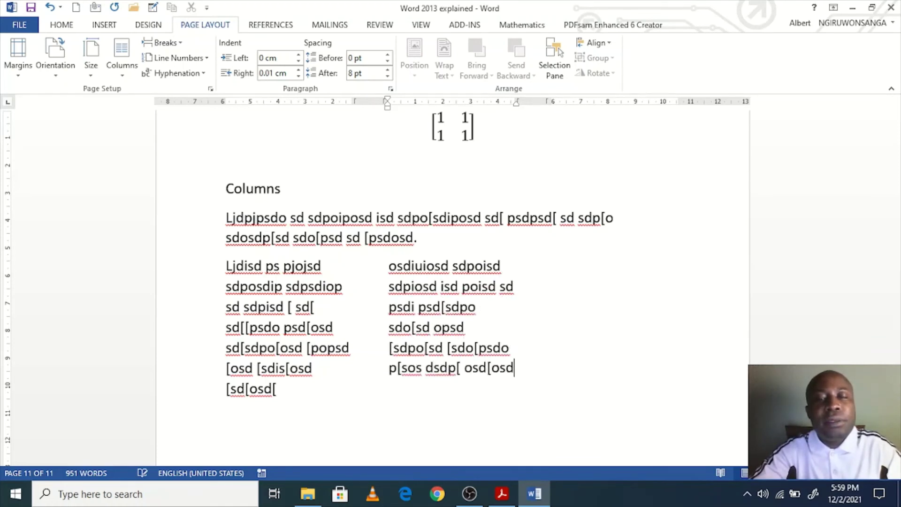
click(180, 43)
click(212, 117)
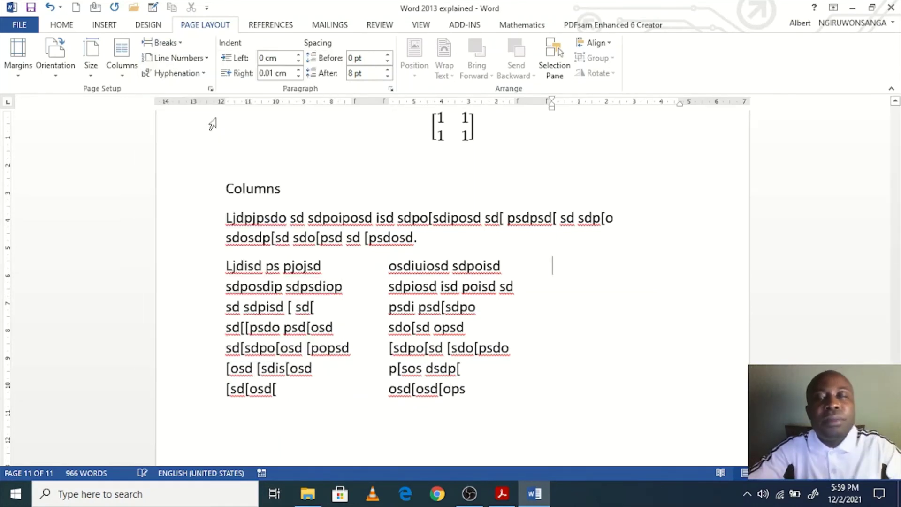
text(klsj jsd)
key(Return)
text(sdpioisdpoisdp idpoiposioi[s i[dpi s)
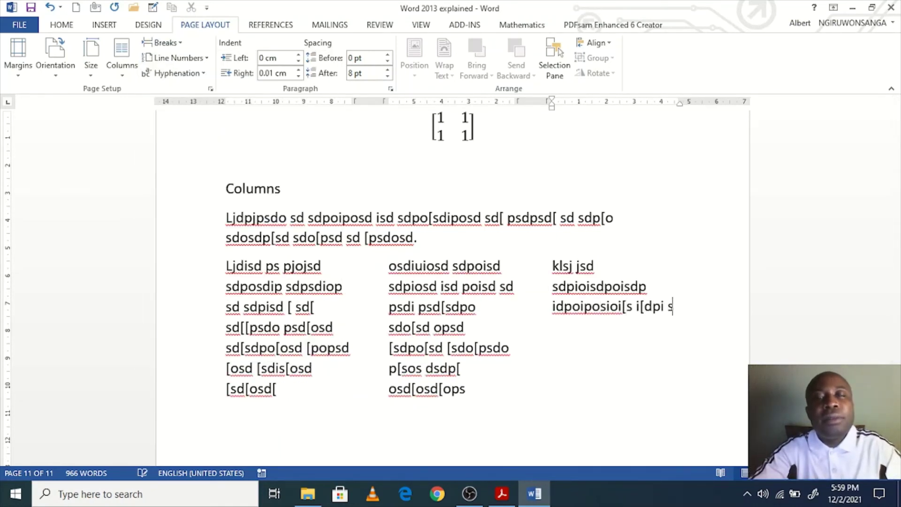
text(d[psidp[ sdo p[sdo p[osp[op[ sdop[osdp[ o sdp[o p[so p[sdo)
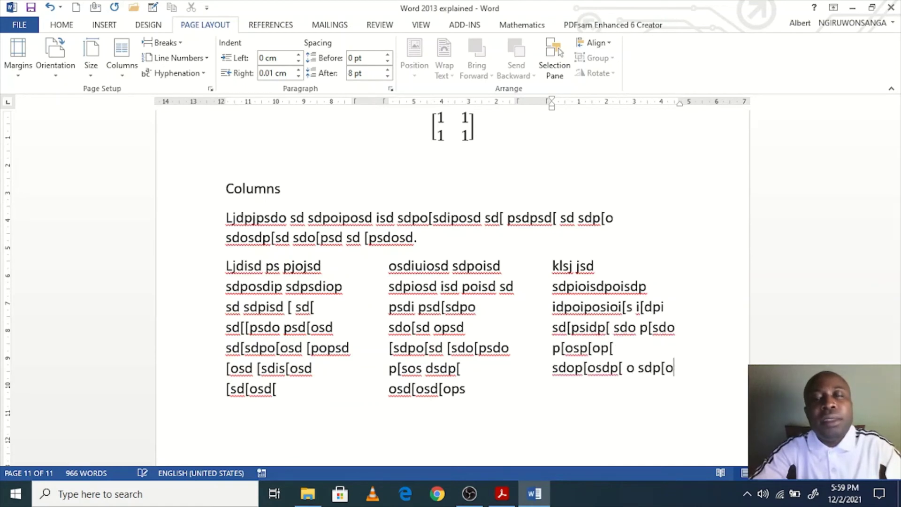
scroll(452, 288, down, 3)
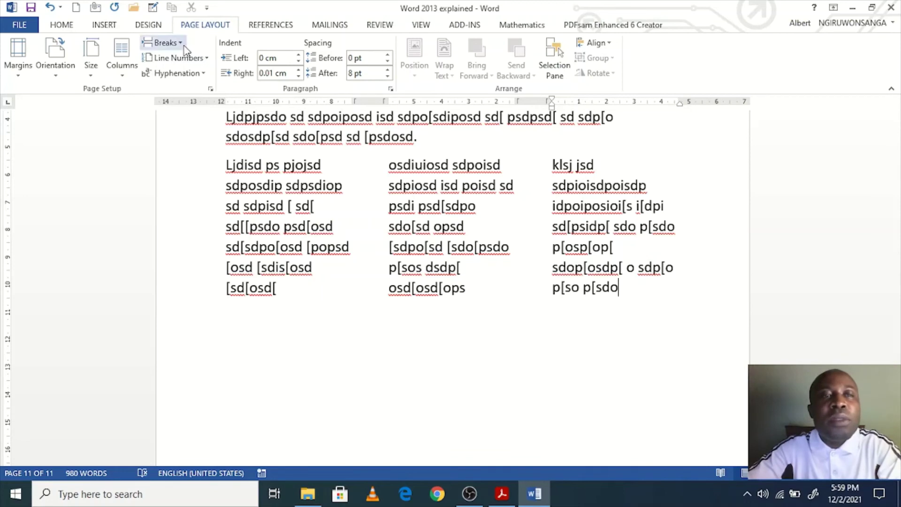
Step: Add a continuous section break, switch back to one column, and type the full-width placeholder paragraph
click(161, 43)
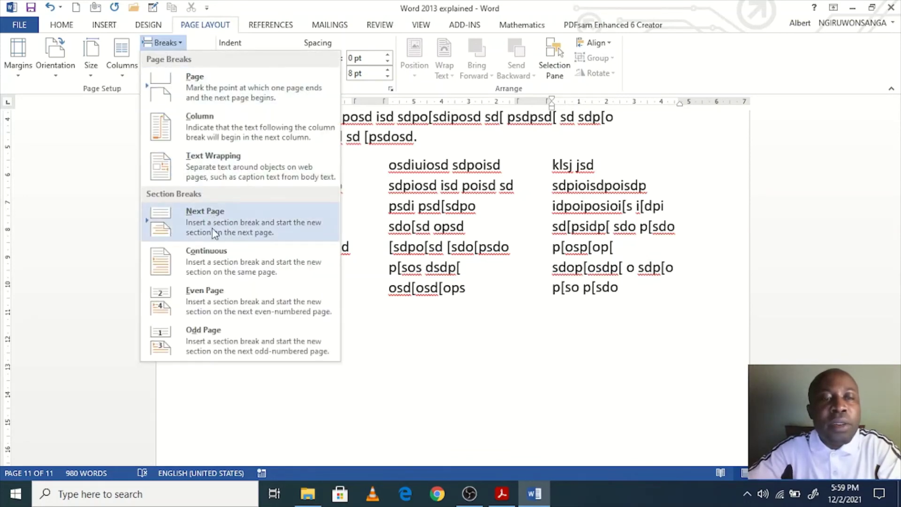
click(223, 258)
click(121, 78)
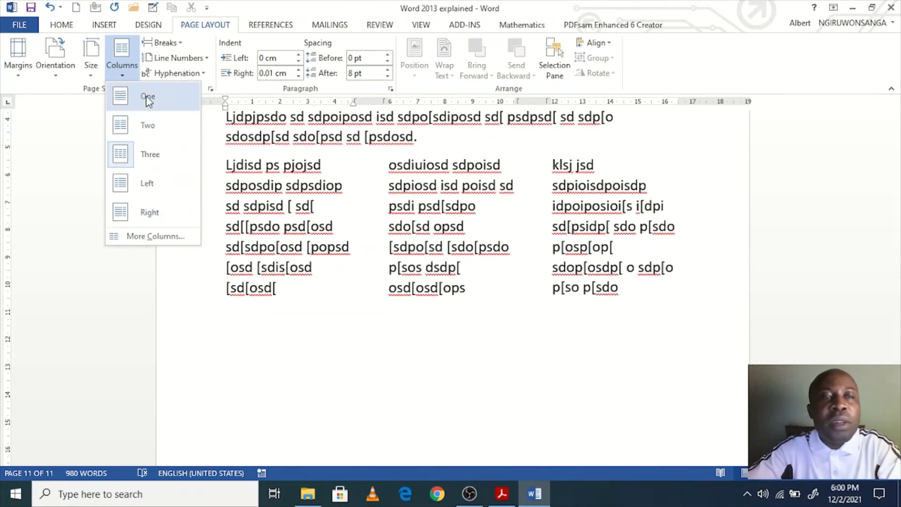
click(146, 96)
text(aklsjijas asas poidpas piodosd [ [sdpo[psdop sd)
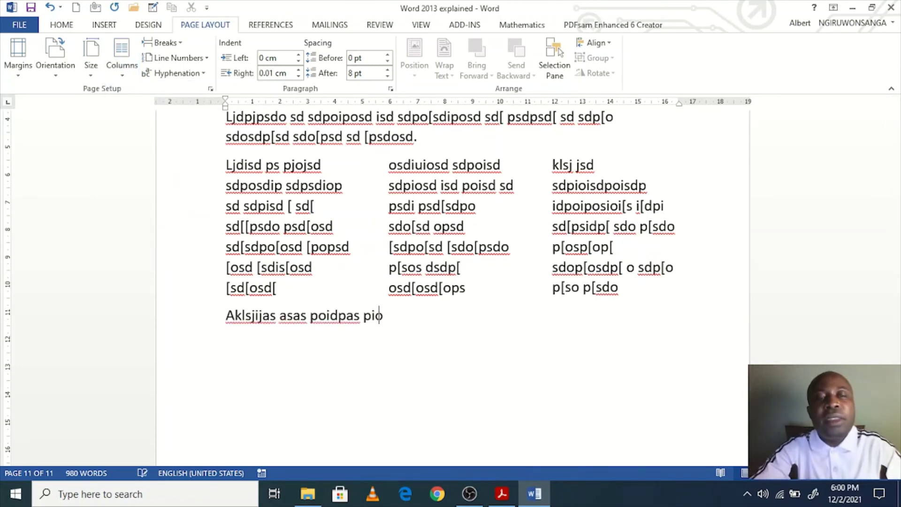
text(pi[isd[ sdo sdpsd[)
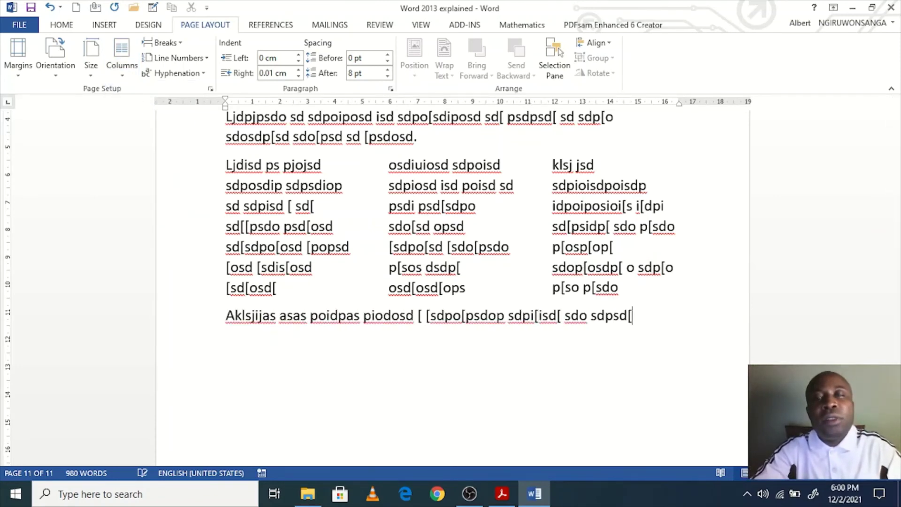
text(sdp sd[posdp[ sp[do sd[posd o[iv[ sd v[)
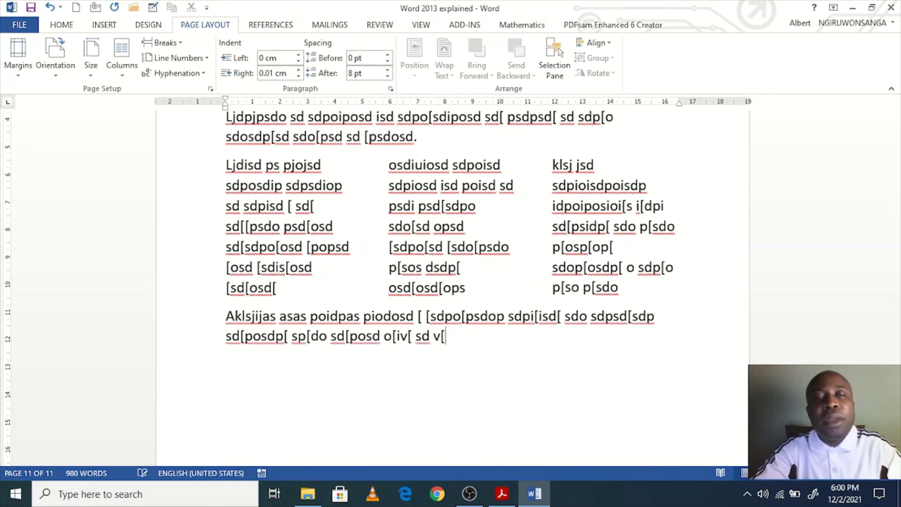
text(isdp[v isvp[s idvsdv ps.)
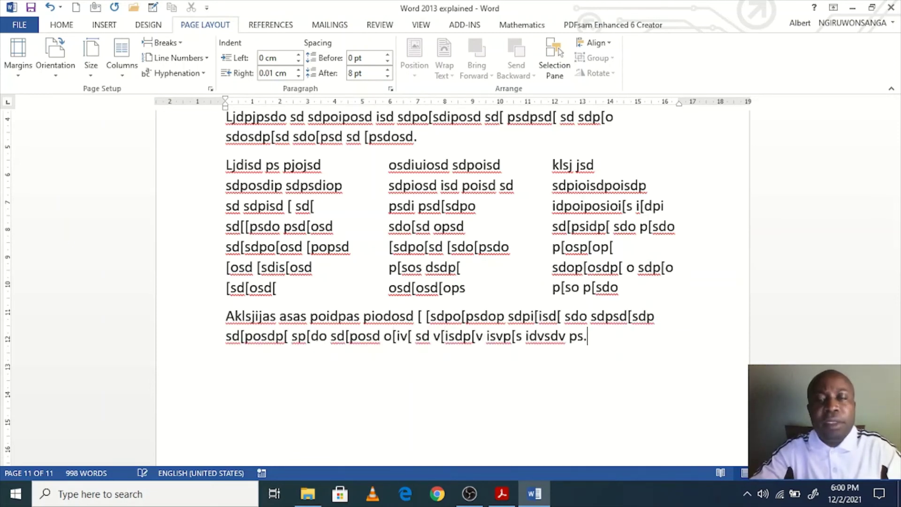
scroll(233, 267, up, 3)
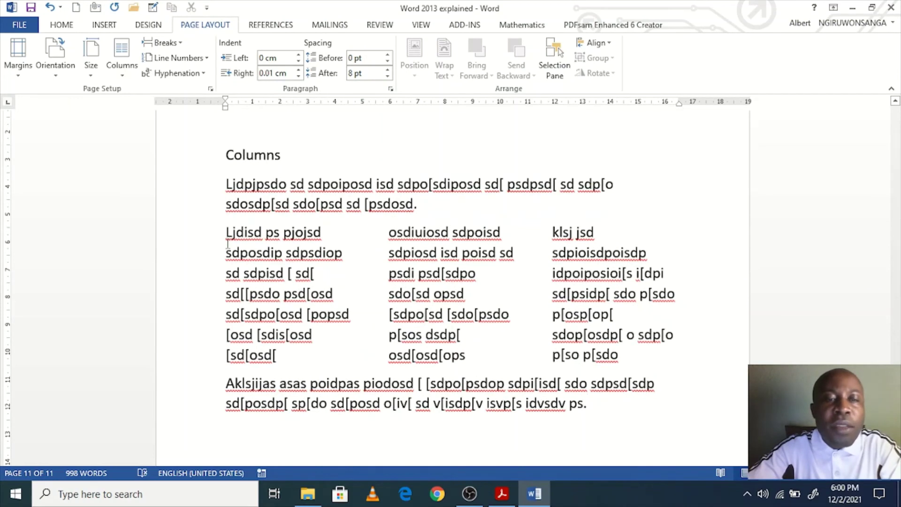
drag(226, 231, 235, 232)
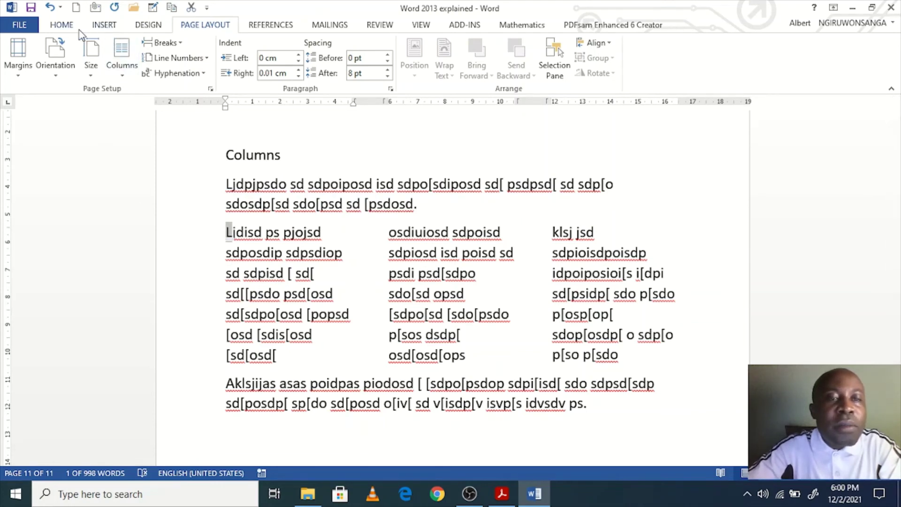
Step: Make the first column's opening L a drop cap positioned in the left margin
click(101, 26)
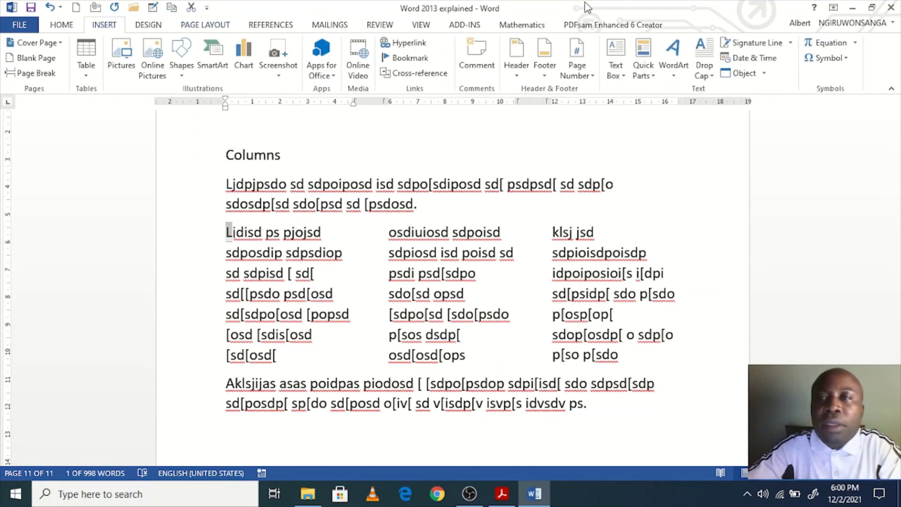
click(712, 78)
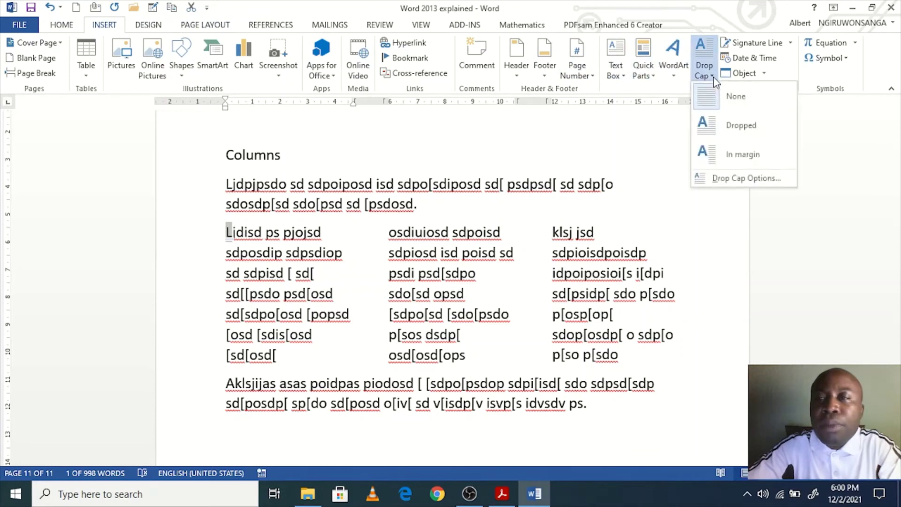
click(732, 125)
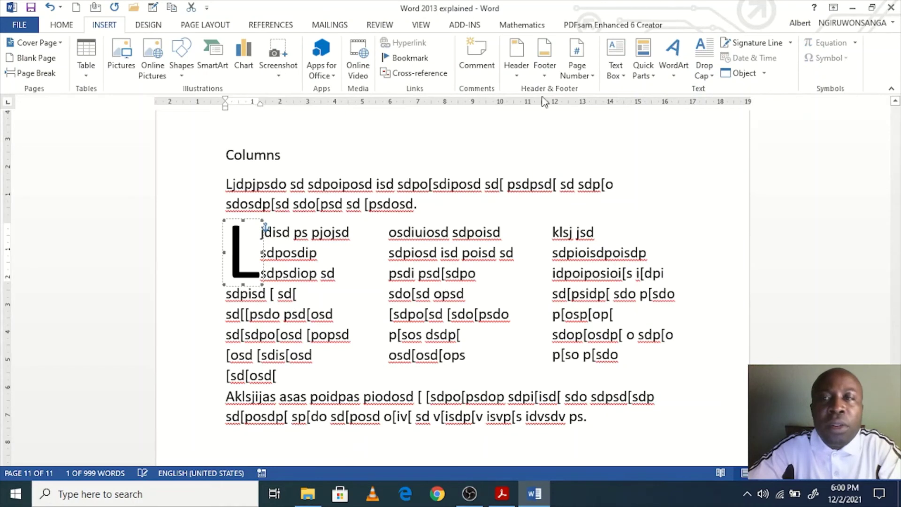
click(711, 75)
click(742, 152)
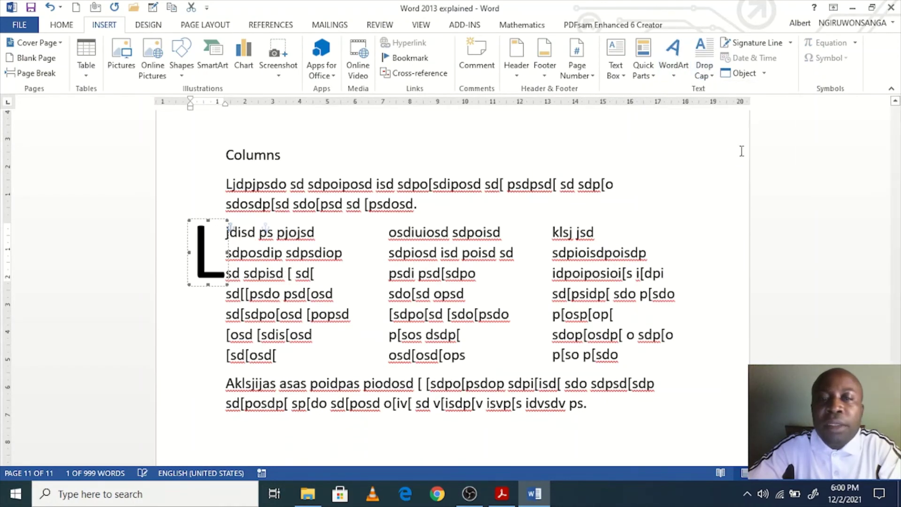
click(263, 256)
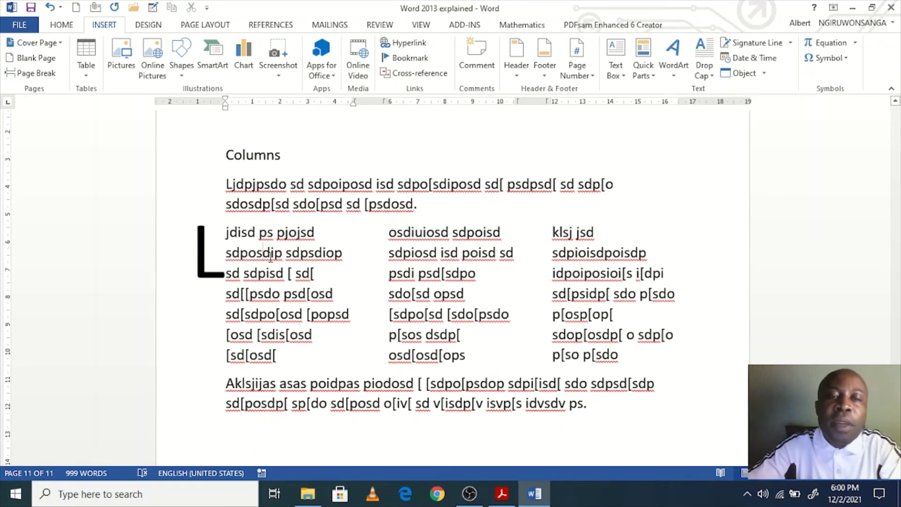
scroll(313, 354, down, 1)
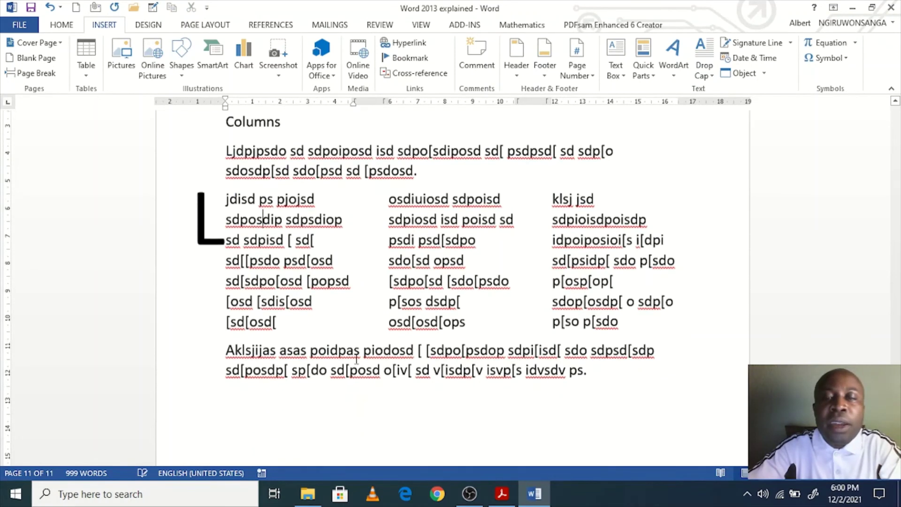
click(593, 379)
scroll(593, 379, up, 2)
drag(296, 199, 227, 188)
click(353, 348)
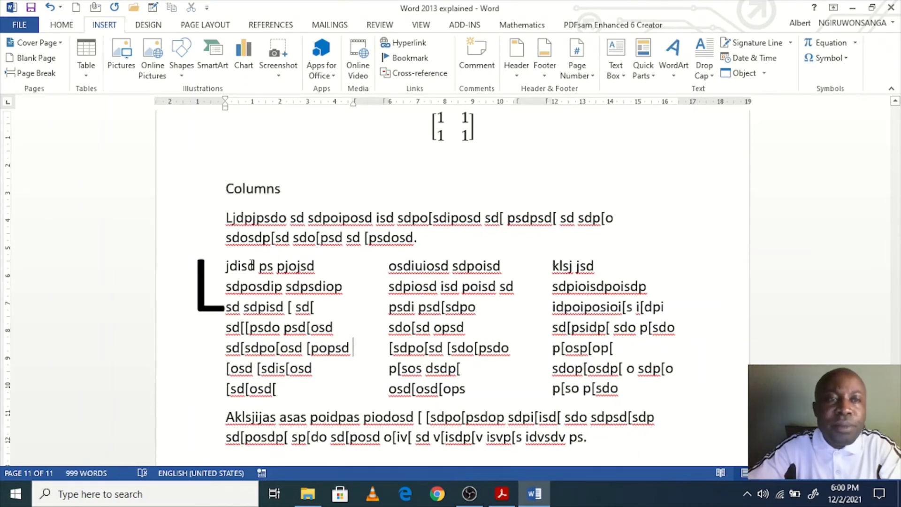
click(200, 23)
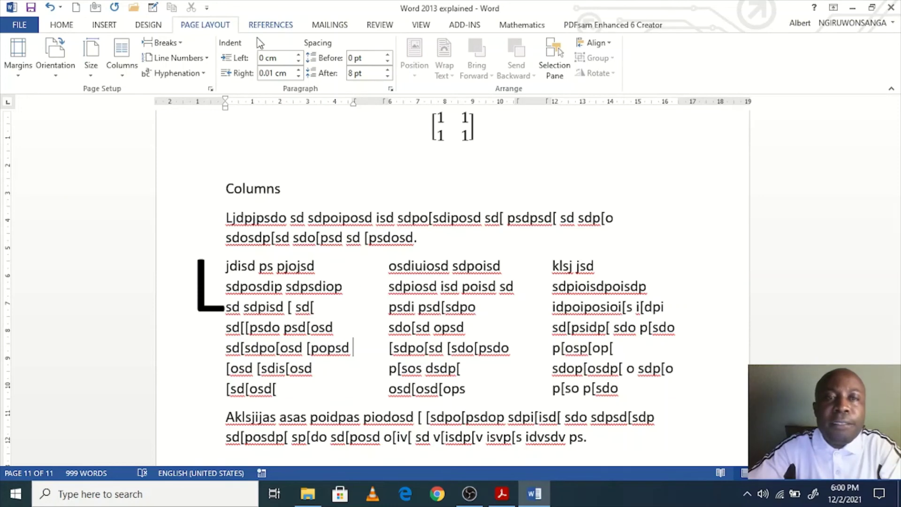
Step: Type a 'References' heading on a new line below the final paragraph, correcting typing slips
click(262, 25)
scroll(392, 253, down, 4)
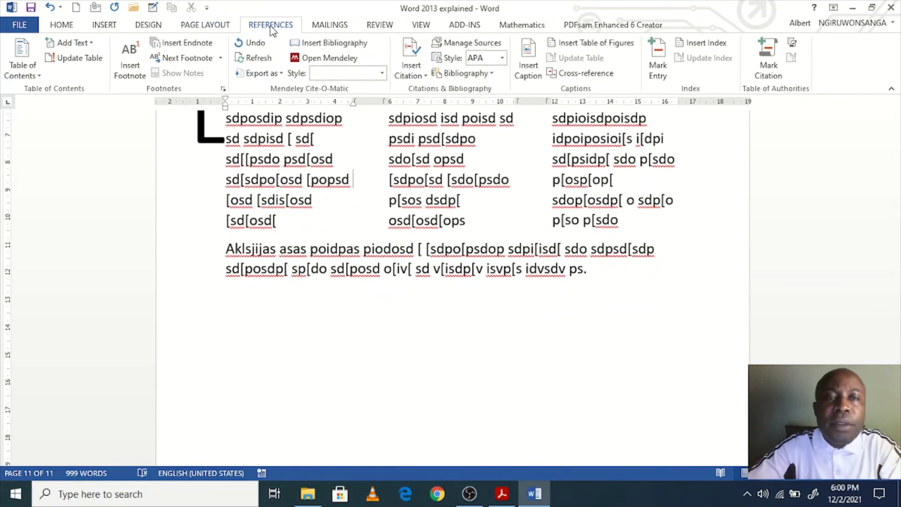
click(617, 276)
key(Return)
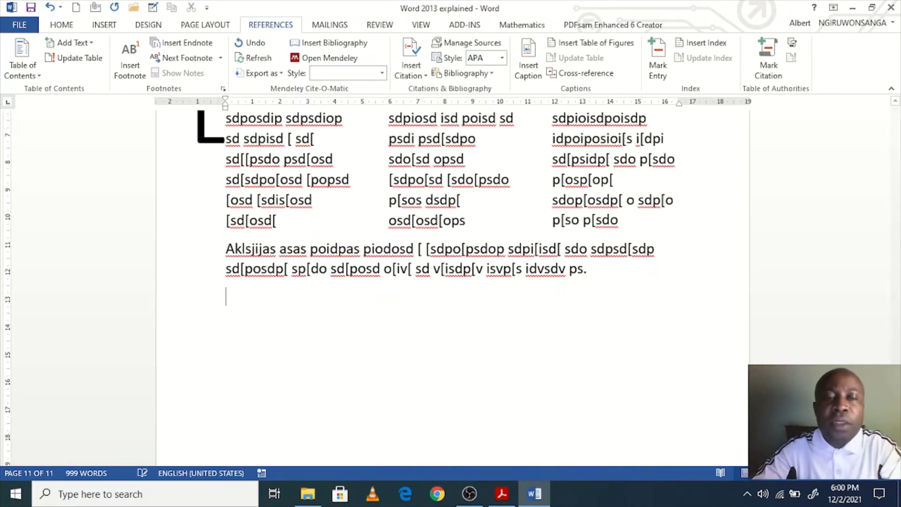
text(;lk)
key(BackSpace)
key(BackSpace)
key(Return)
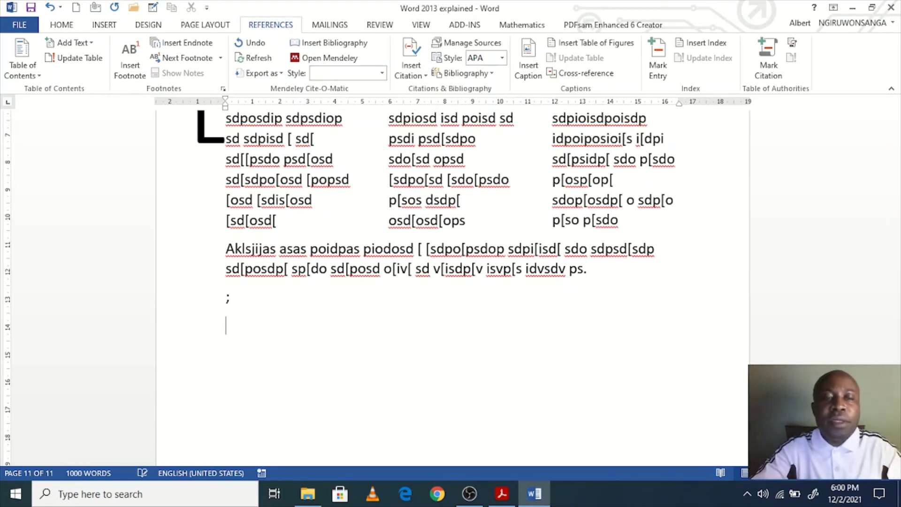
key(BackSpace)
key(BackSpace)
text(RFeferences)
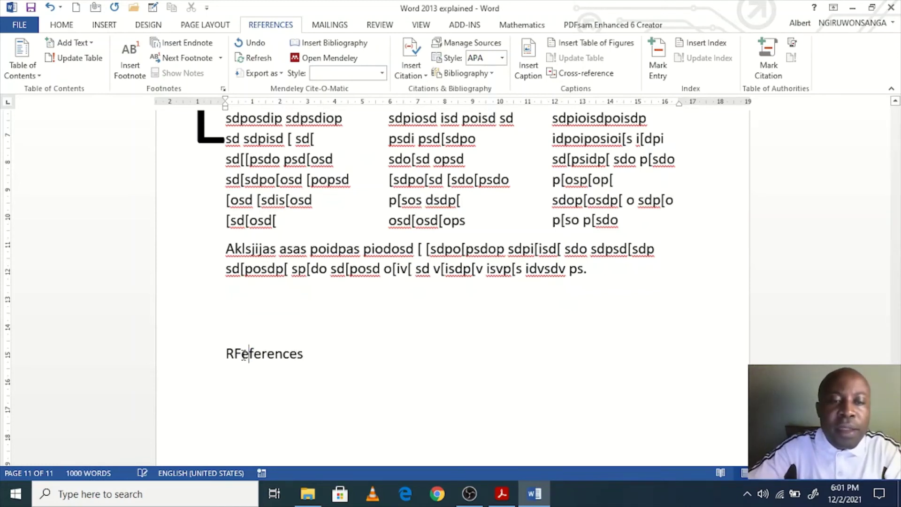
key(BackSpace)
click(327, 361)
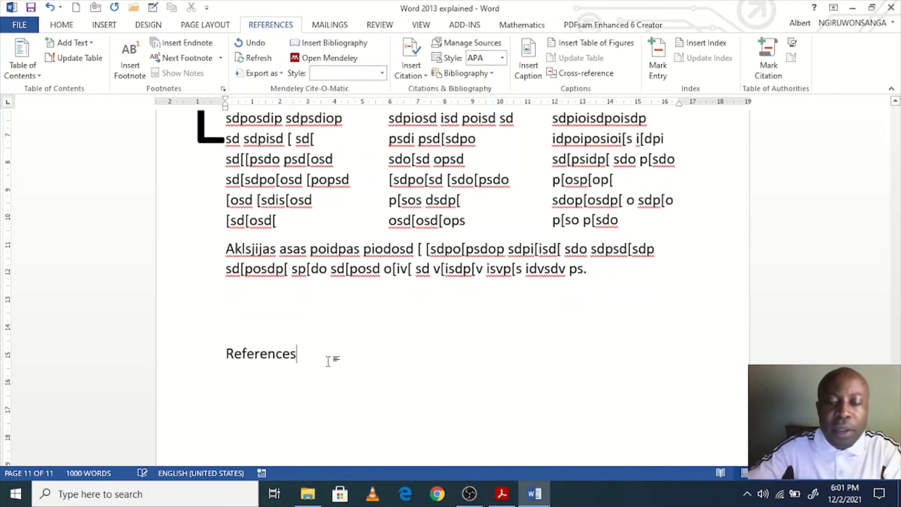
scroll(312, 366, down, 1)
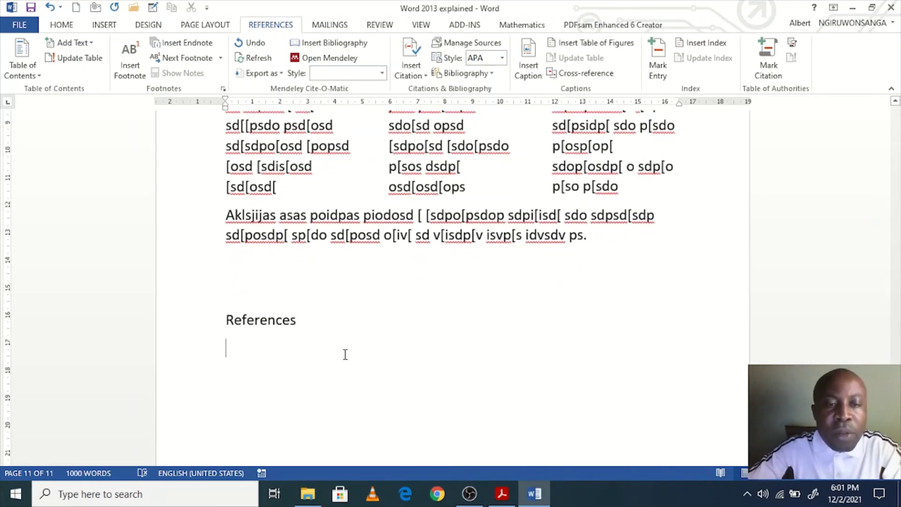
scroll(345, 354, down, 2)
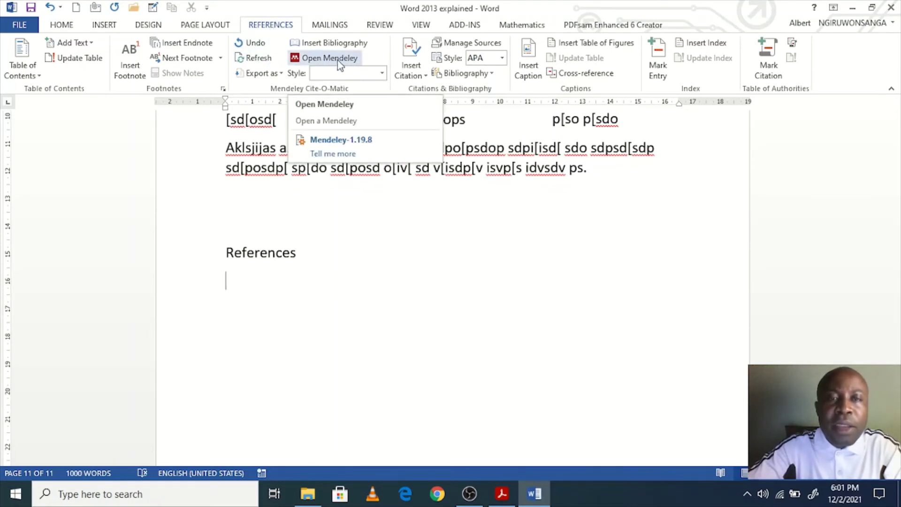
click(128, 497)
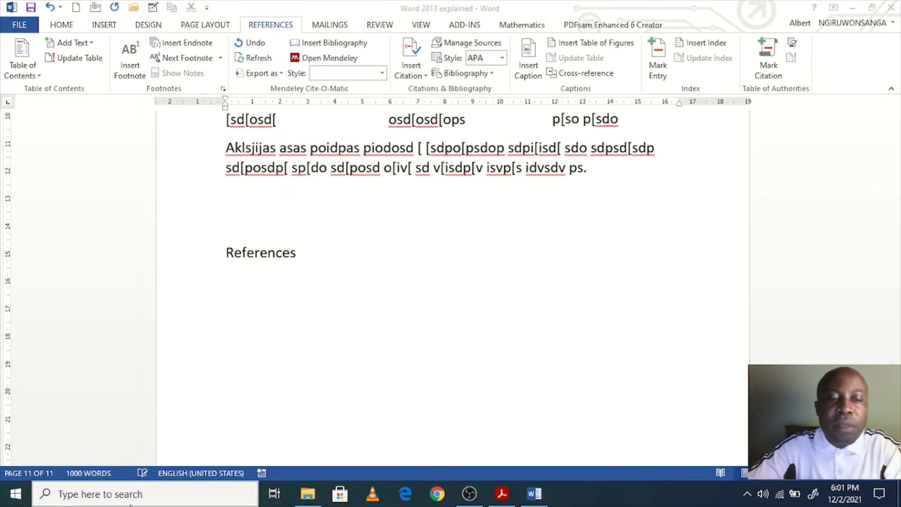
text(ope)
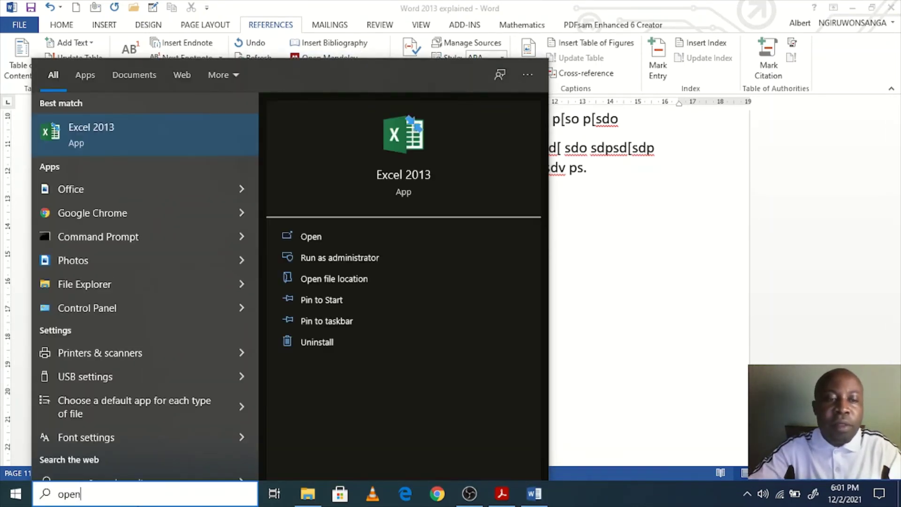
key(BackSpace)
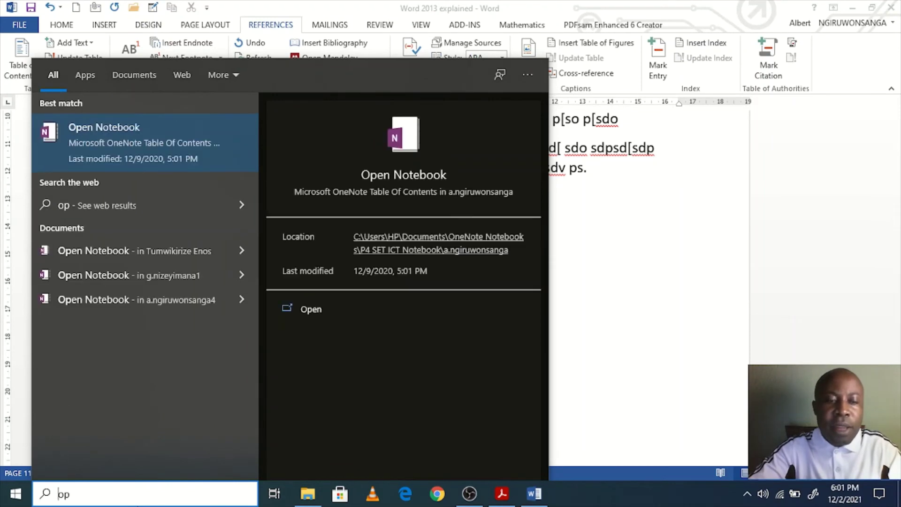
key(BackSpace)
key(BackSpace)
text(mden)
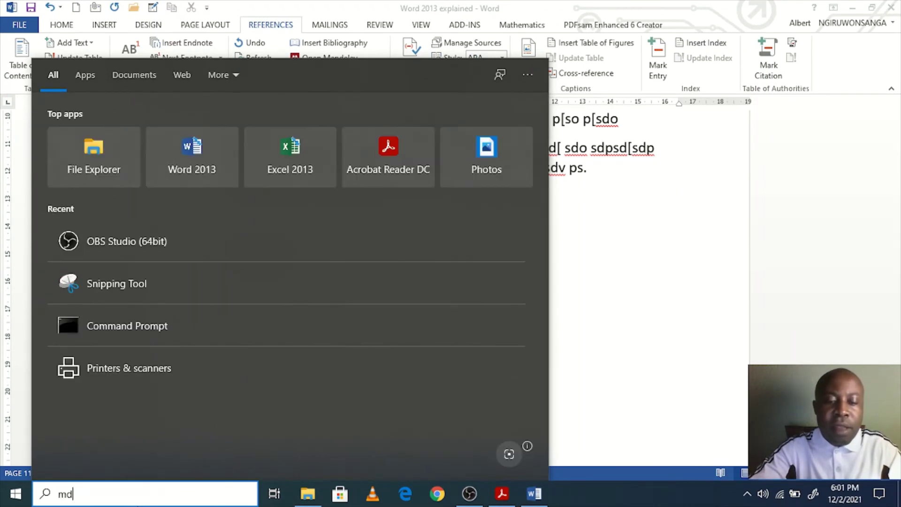
key(BackSpace)
key(BackSpace)
key(BackSpace)
key(BackSpace)
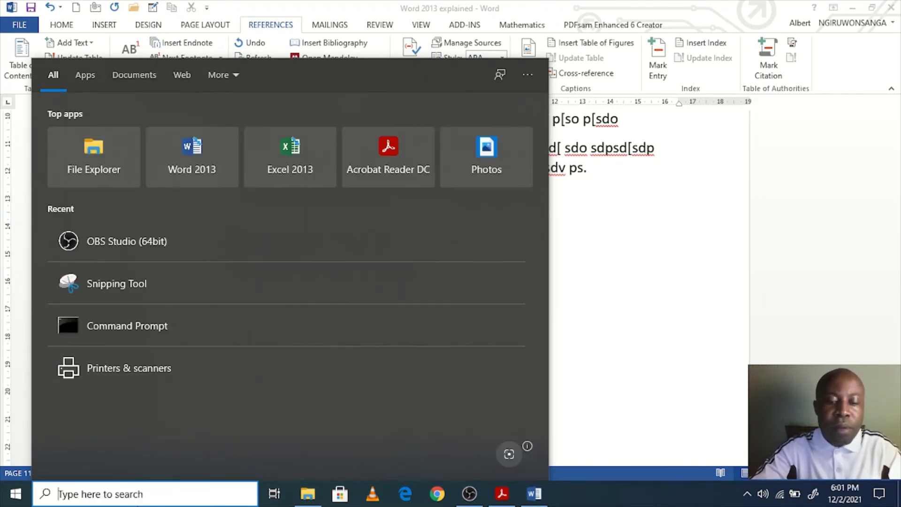
text(mend)
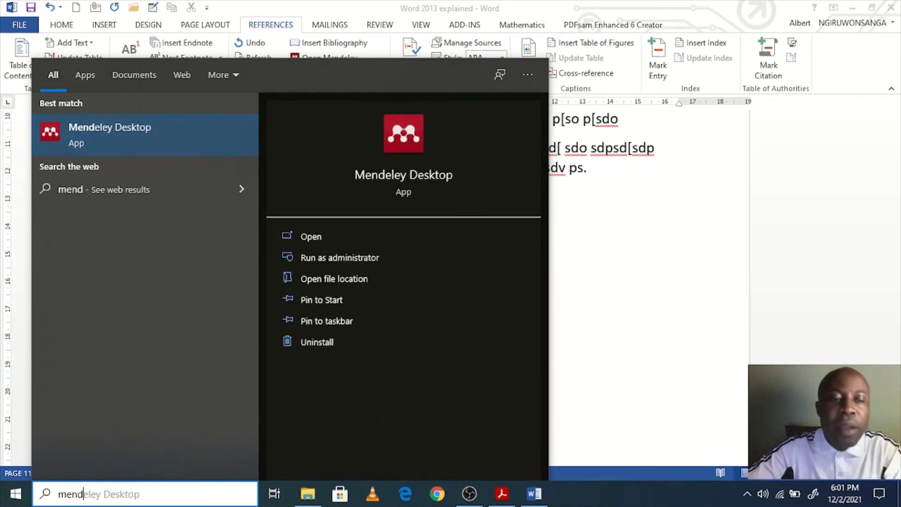
click(550, 399)
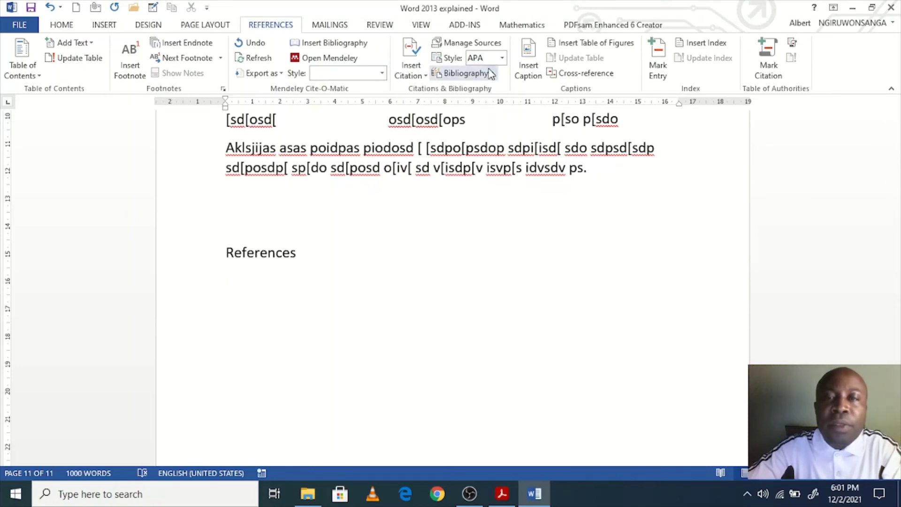
Step: Start a new source and pick Book from the Type of Source list
click(478, 43)
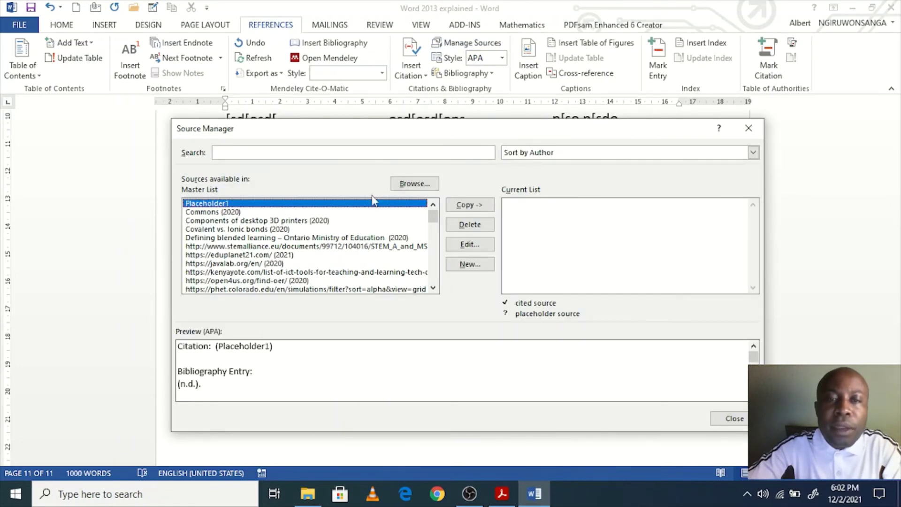
click(468, 264)
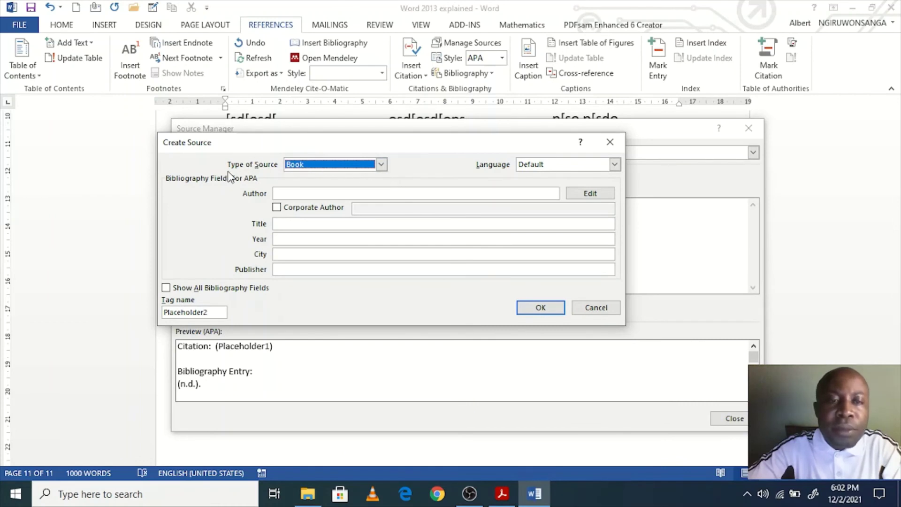
click(380, 164)
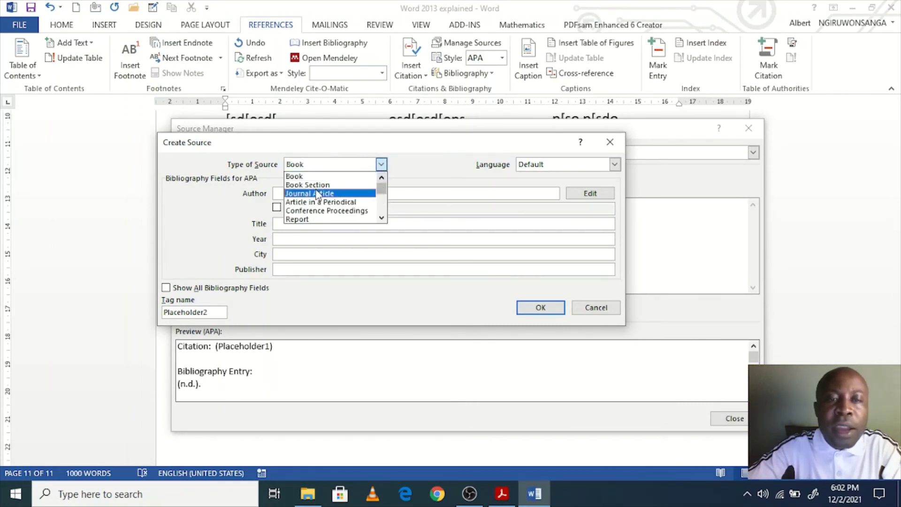
click(342, 193)
key(Down)
key(Down)
key(Down)
key(Down)
key(Down)
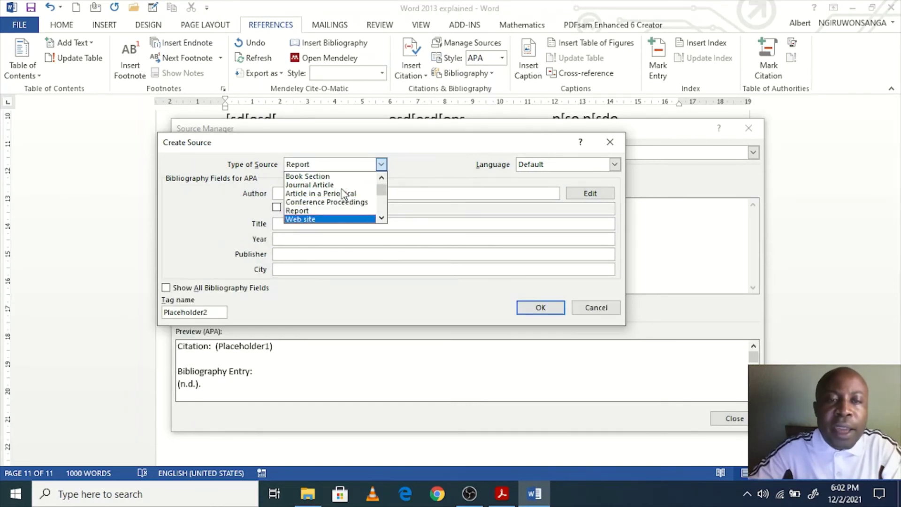
key(Down)
key(Down)
key(Down)
key(Down)
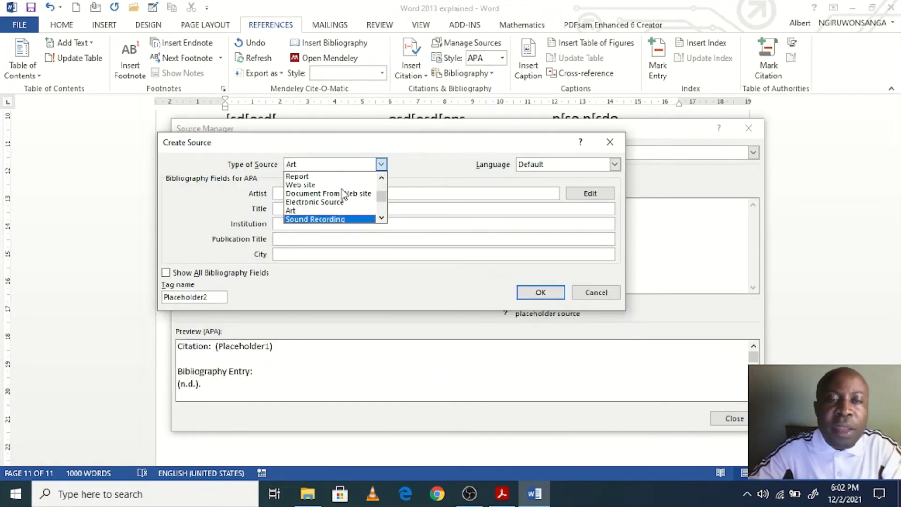
key(Down)
key(Down)
key(Down)
key(Down)
key(Down)
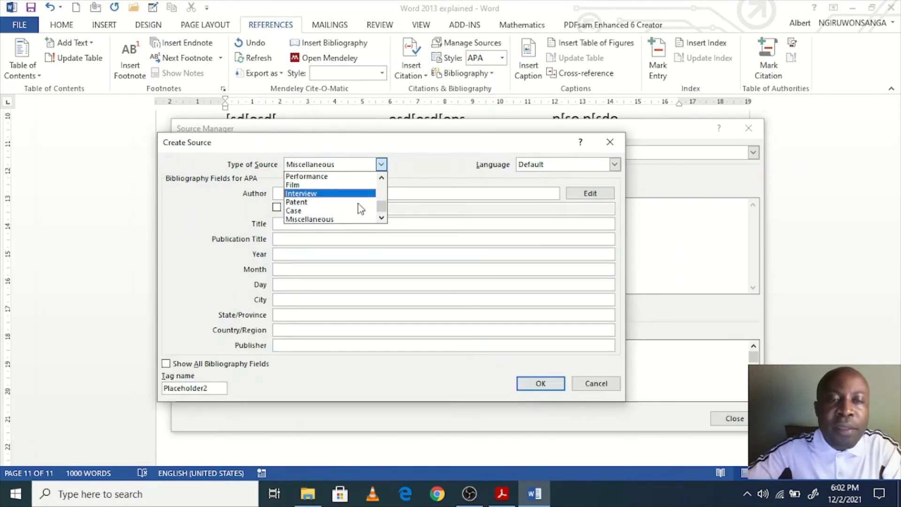
scroll(358, 220, up, 3)
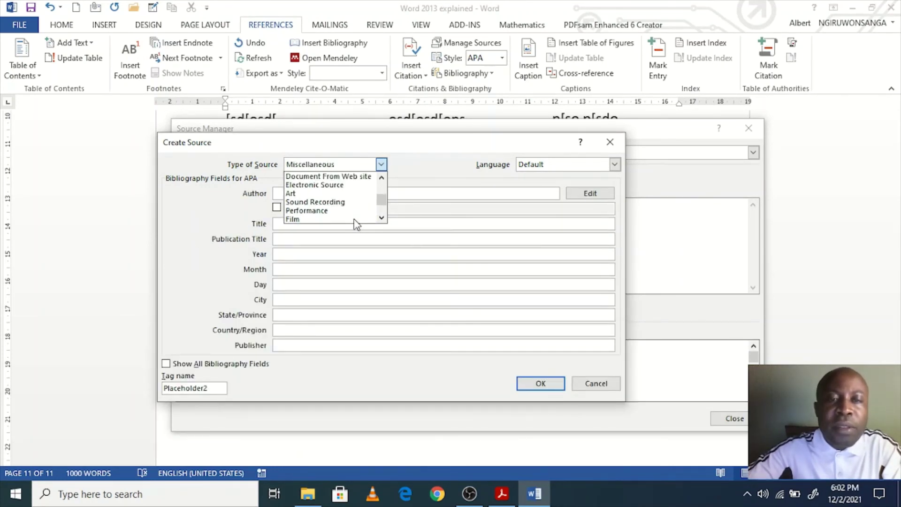
scroll(358, 220, up, 2)
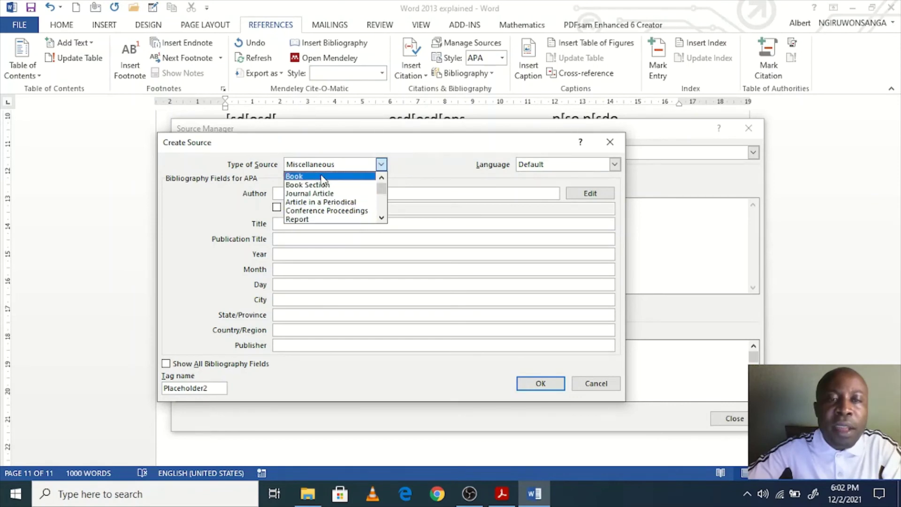
click(305, 176)
Step: Enter the author, title Computing Fundamentals, year 2001, city New York and publisher Mc GrawHill
click(296, 192)
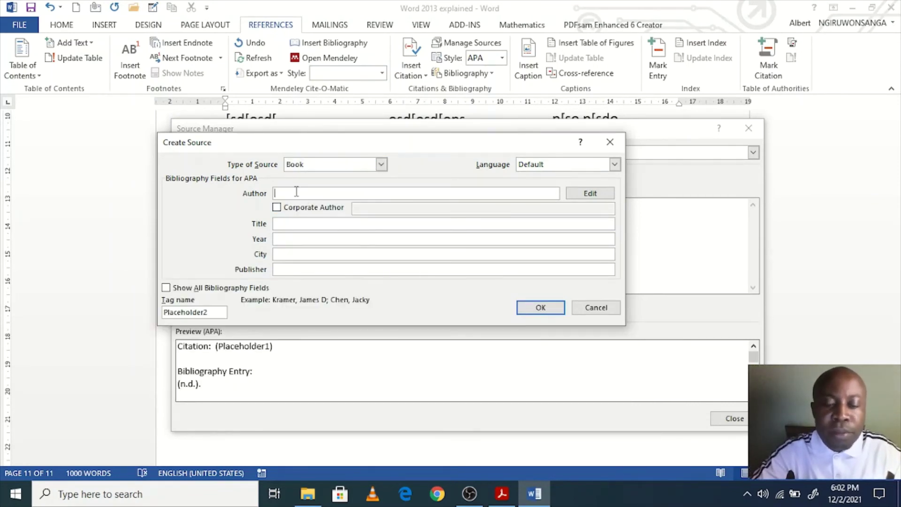
text(Per)
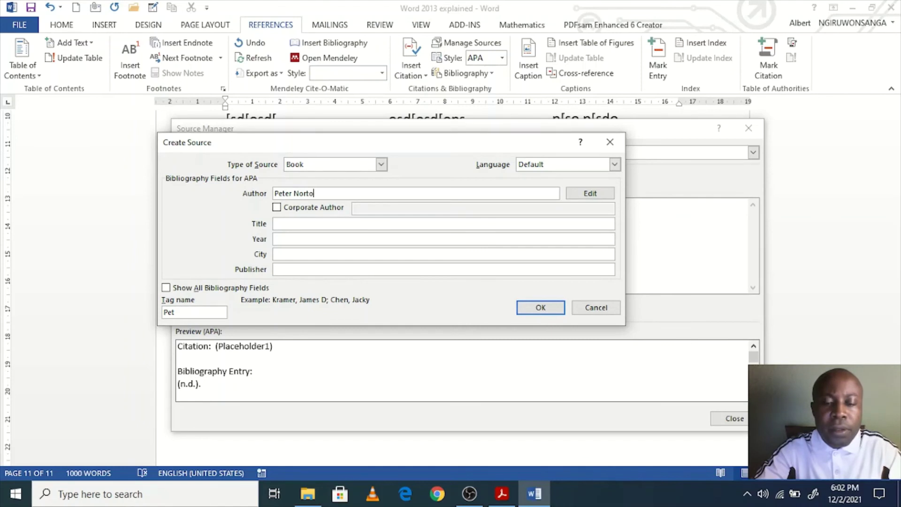
click(296, 223)
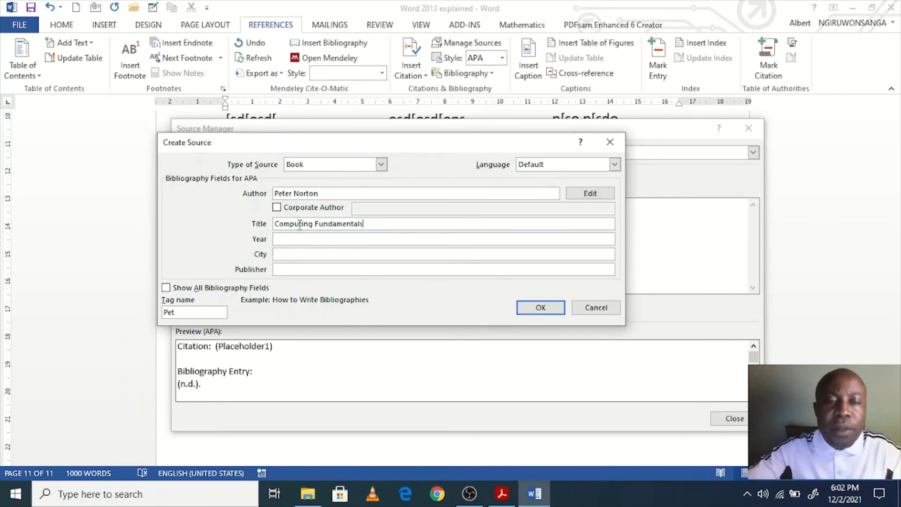
click(318, 236)
text(2001)
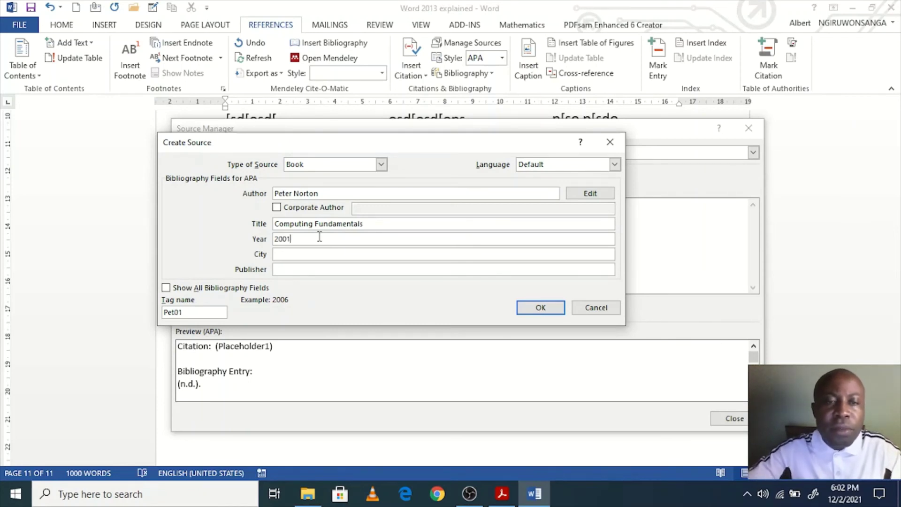
click(319, 254)
text(New York)
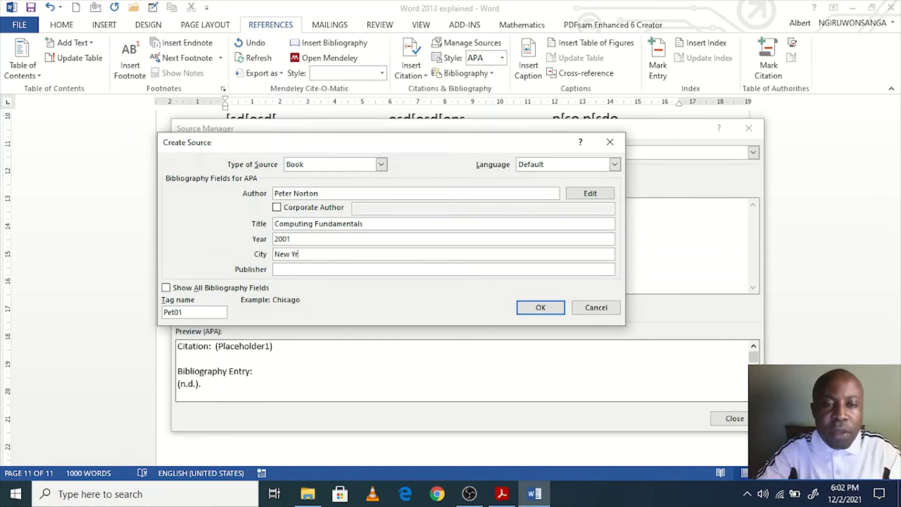
click(321, 268)
text(Mc GrawHill)
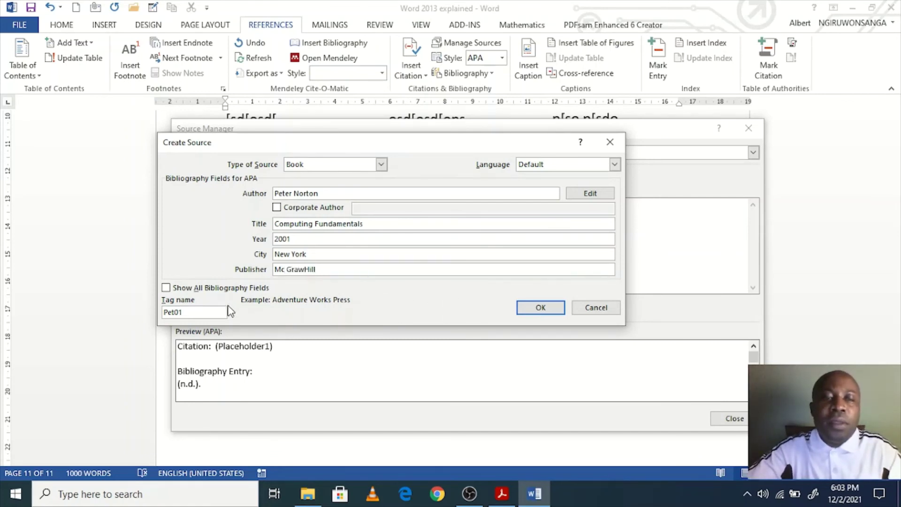
Step: Show all bibliography fields, enter pages 23-44, and save the book source
click(167, 288)
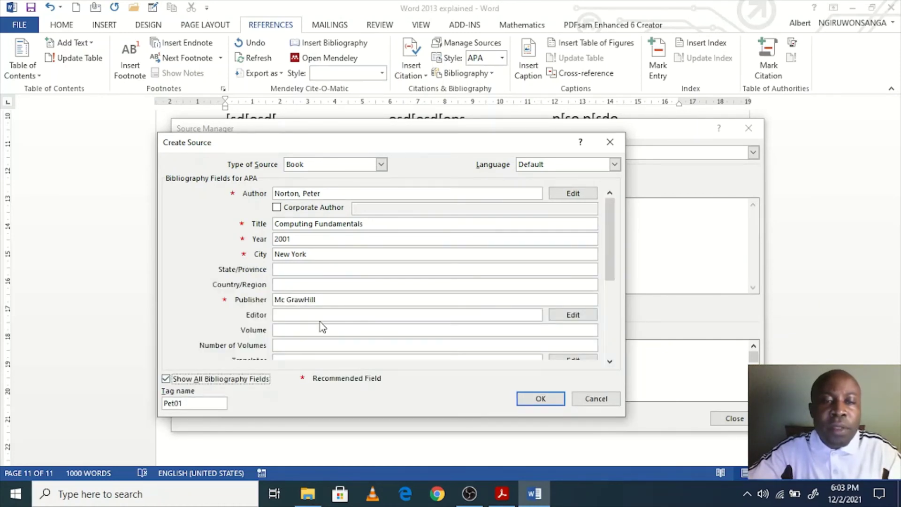
click(333, 329)
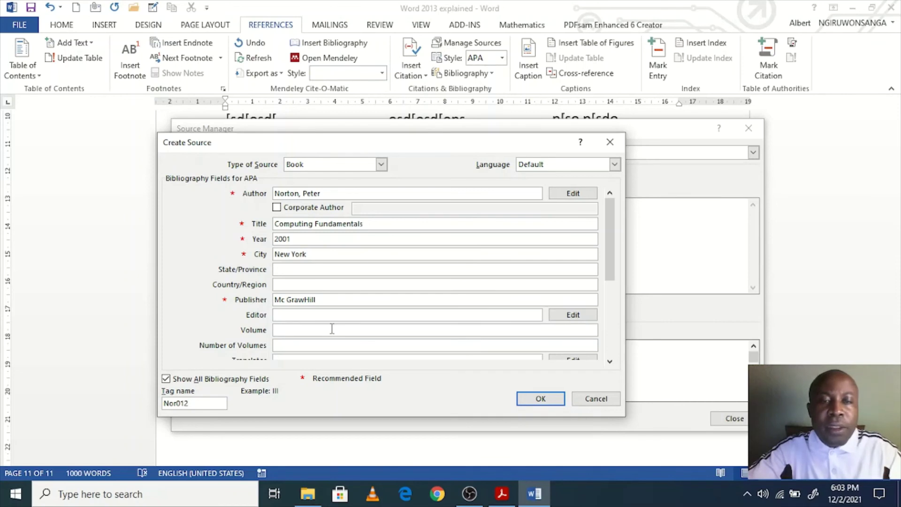
click(328, 345)
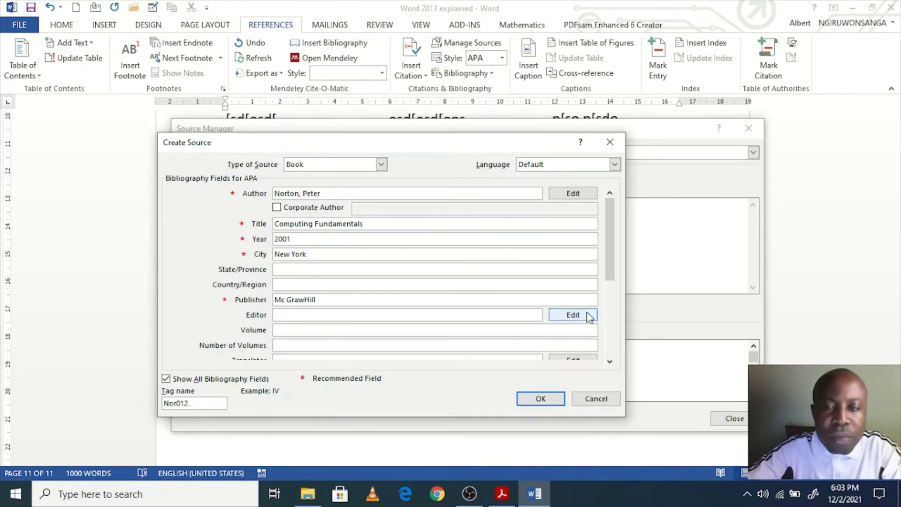
click(608, 338)
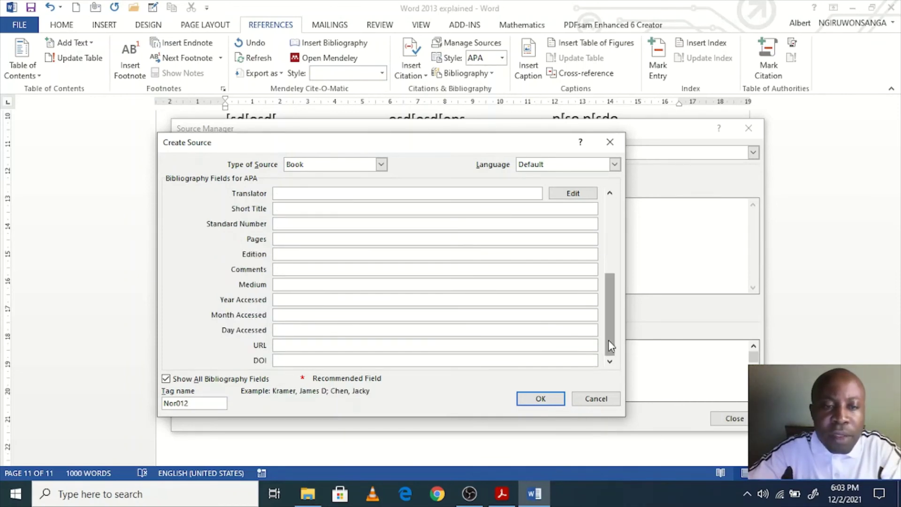
drag(609, 345, 608, 328)
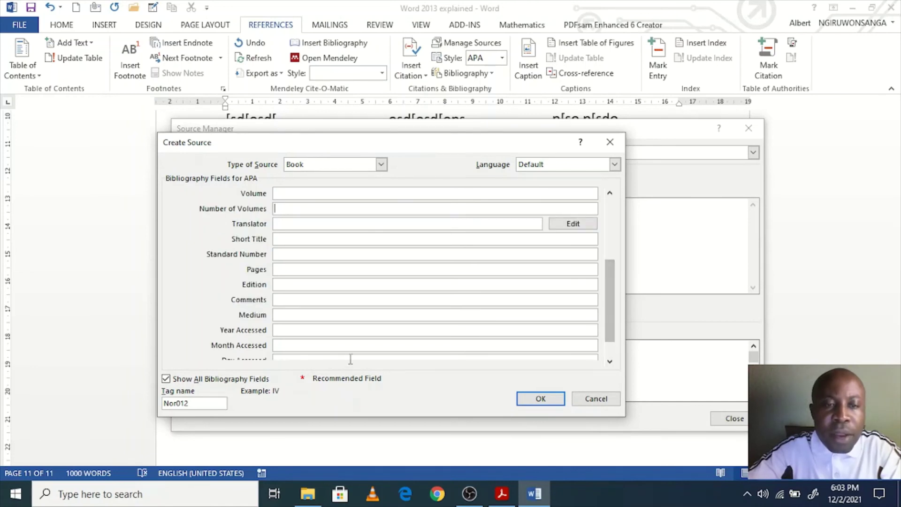
click(605, 339)
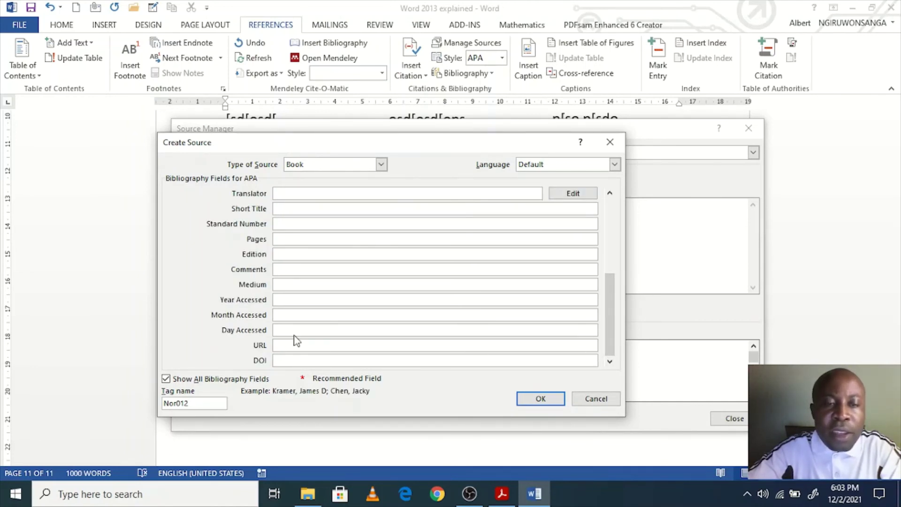
click(294, 345)
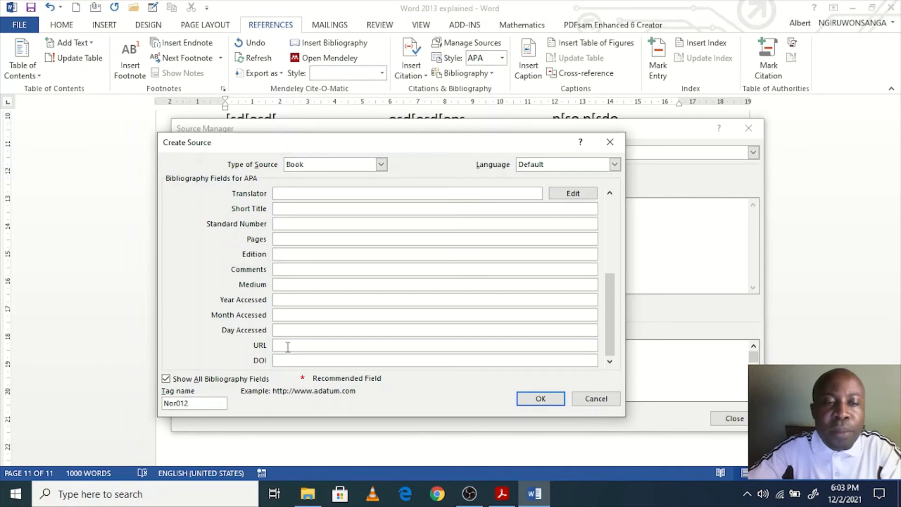
drag(609, 324, 598, 304)
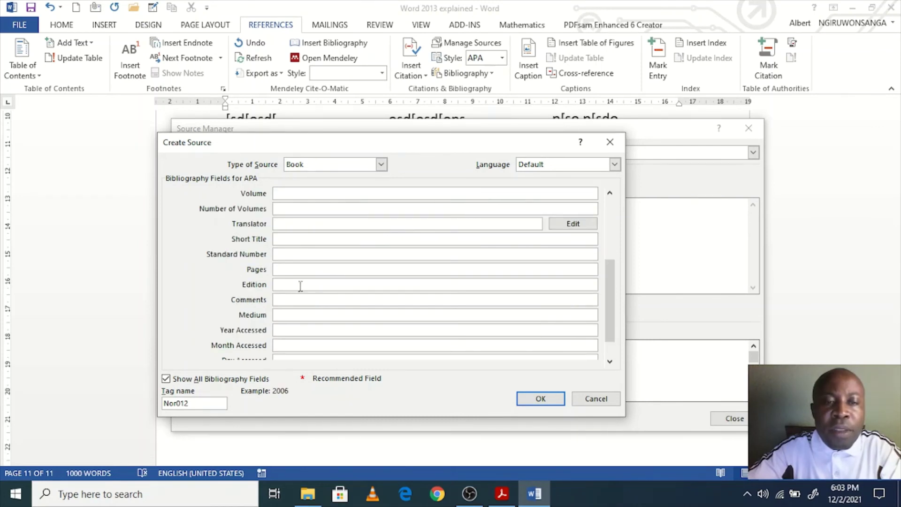
click(285, 269)
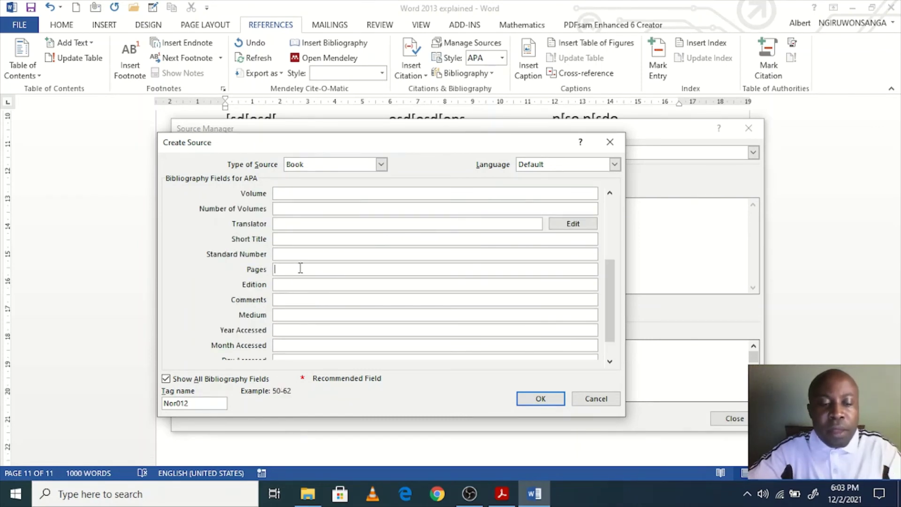
text(23-)
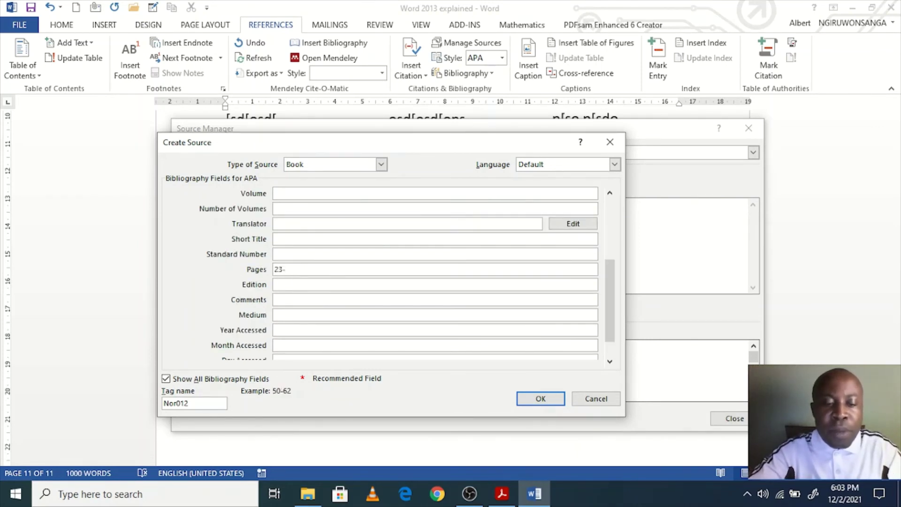
text(44)
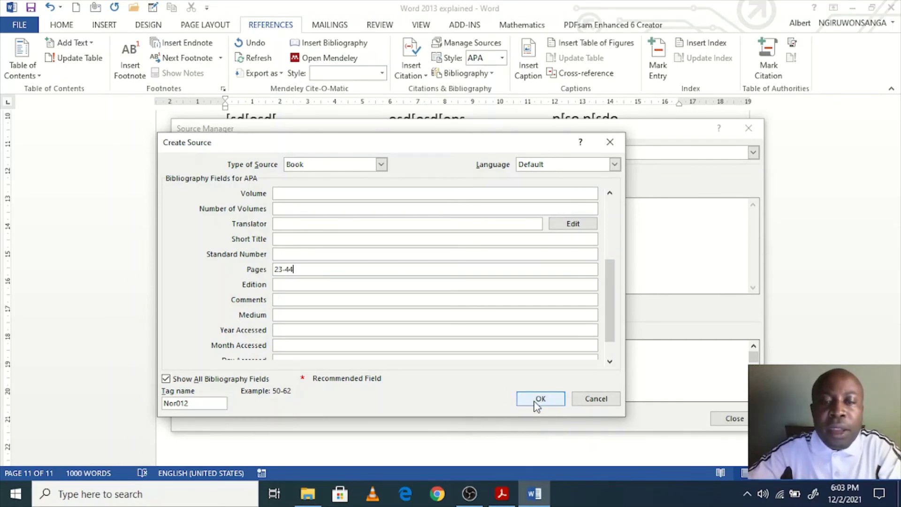
click(287, 331)
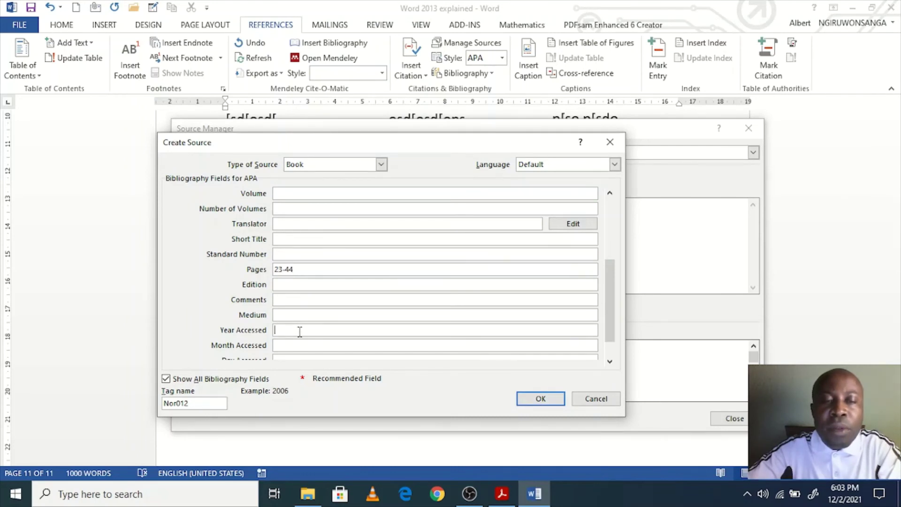
click(538, 399)
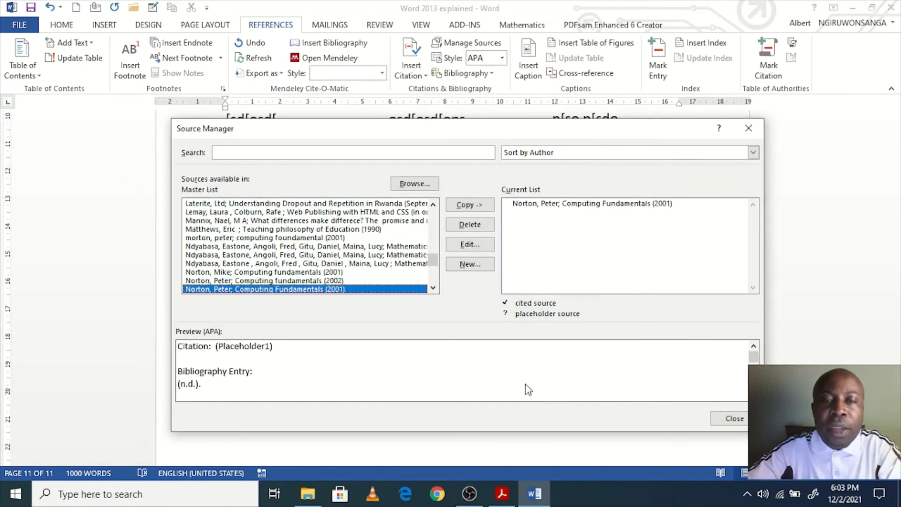
Step: Start a second source and enter its author and the title 'The river between'
click(604, 204)
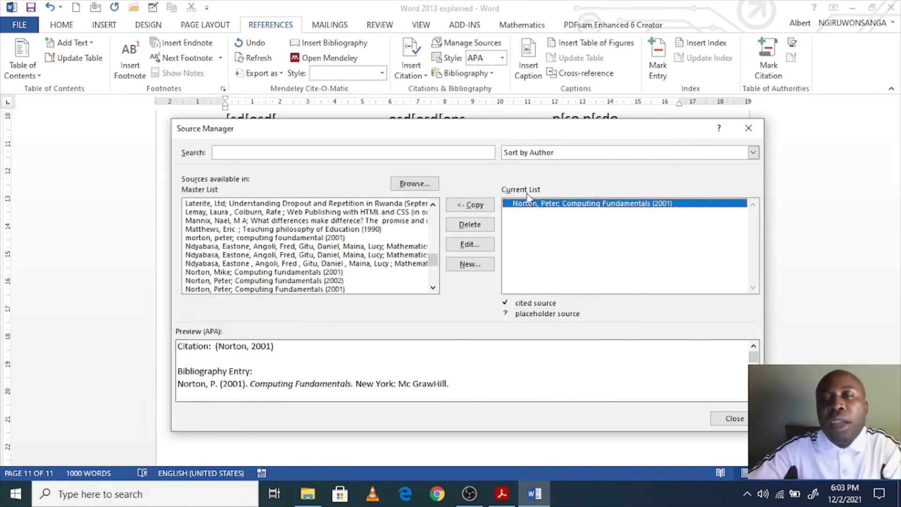
click(476, 272)
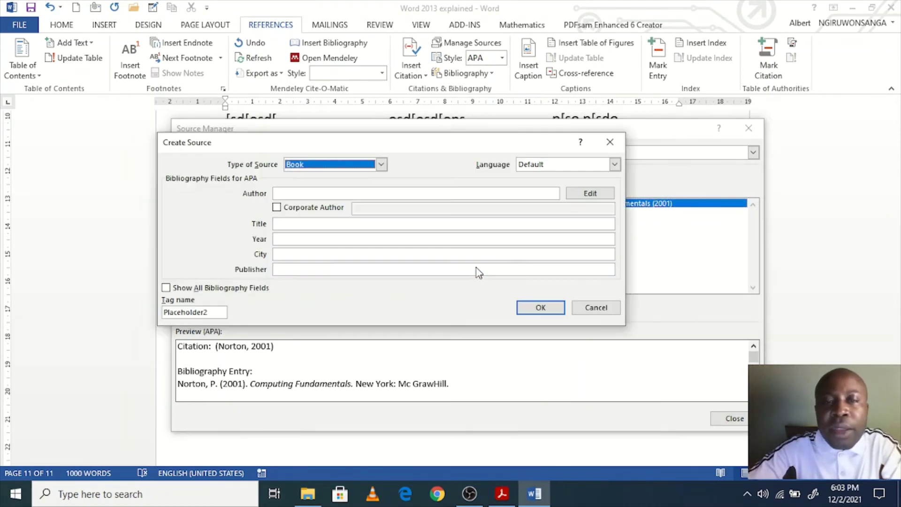
click(347, 194)
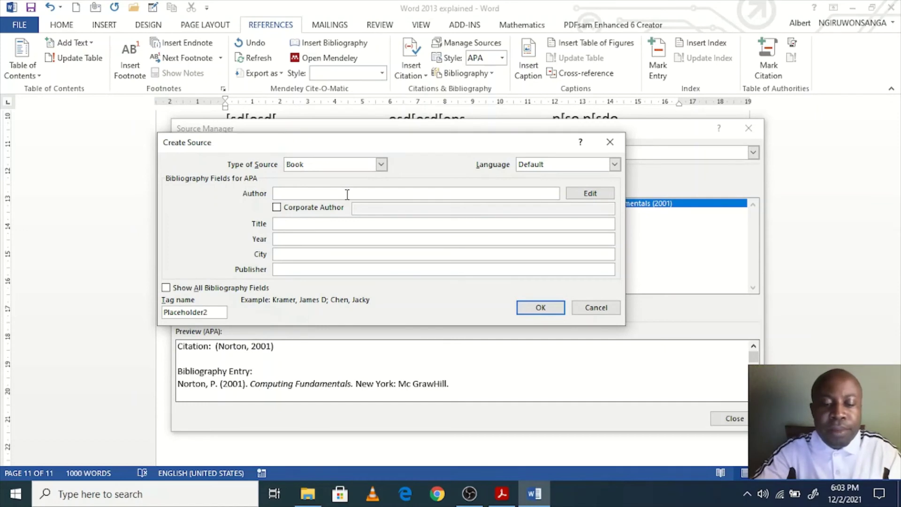
text(Ngu)
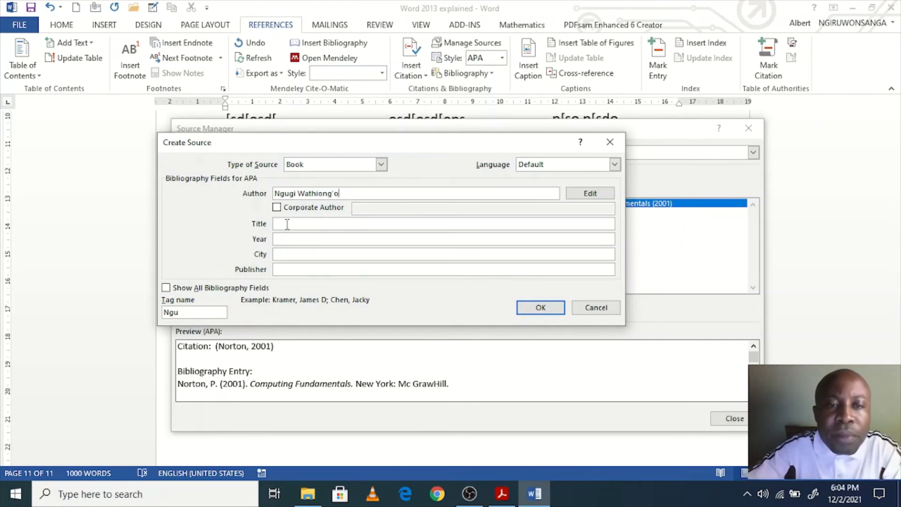
text(T)
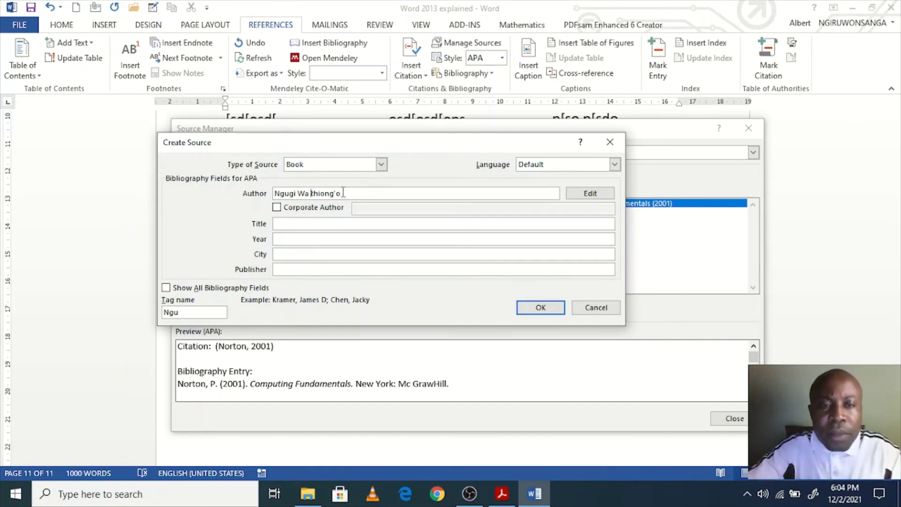
key(Delete)
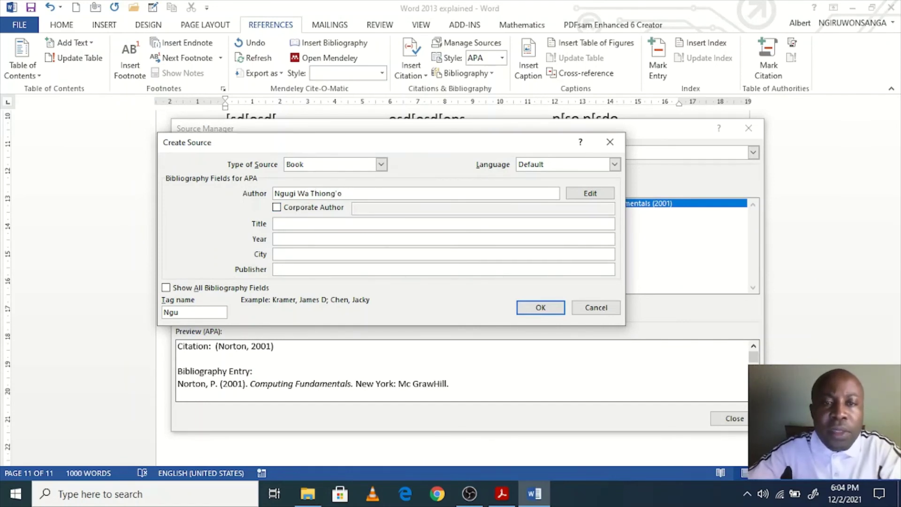
click(306, 223)
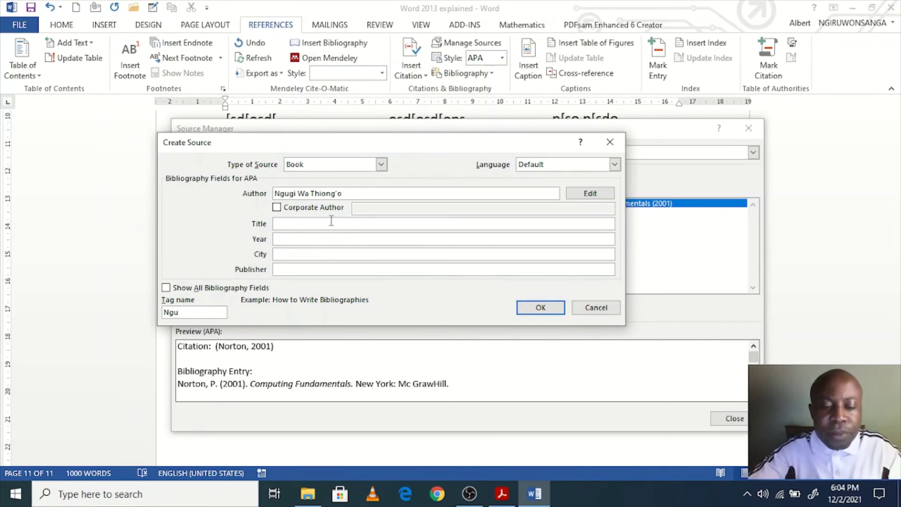
text(The river between)
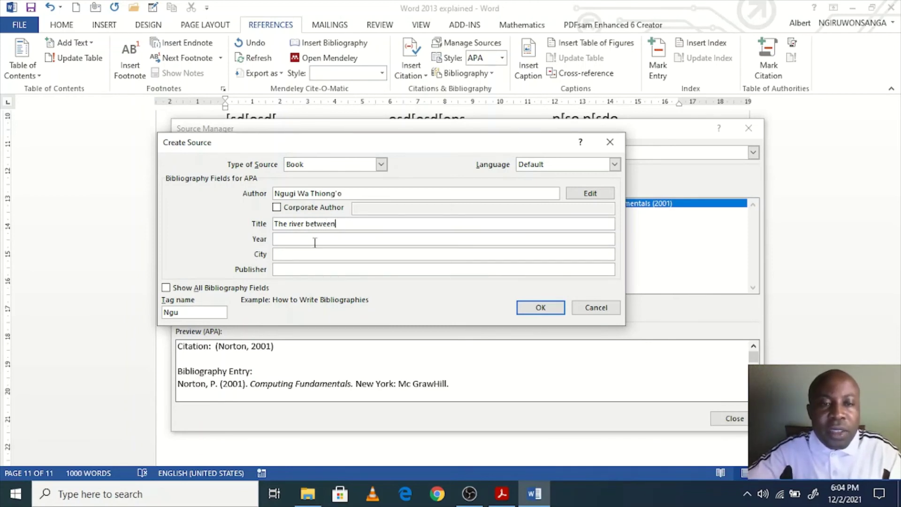
Step: Fill in year 1978, city Nairobi and publisher 'K & I publisher', then save the source
click(323, 238)
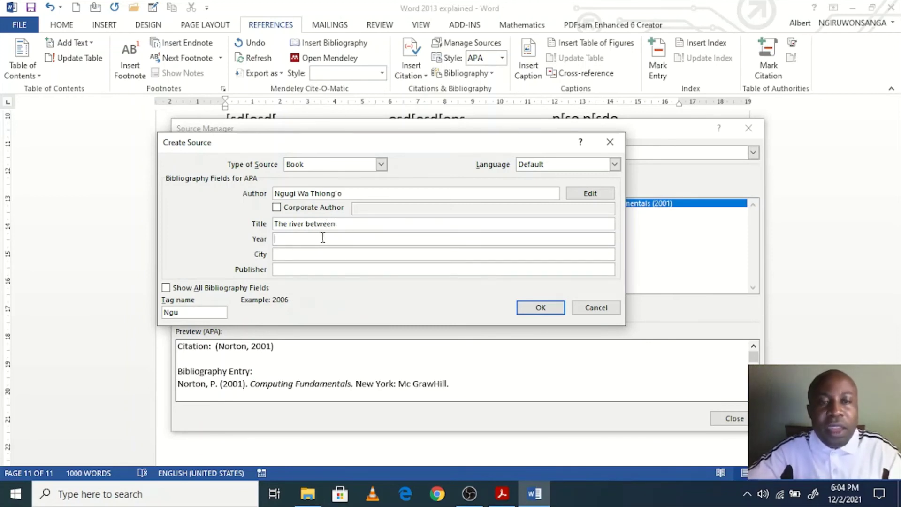
text(1978)
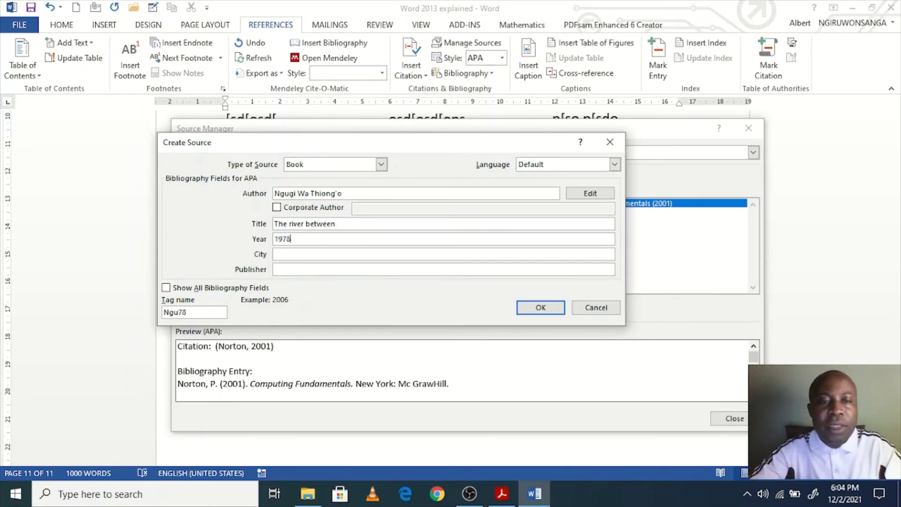
click(310, 256)
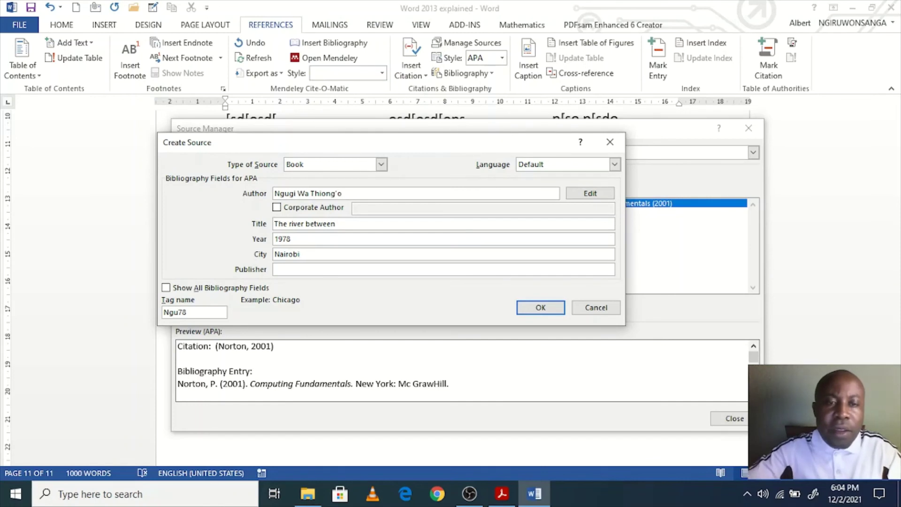
click(293, 269)
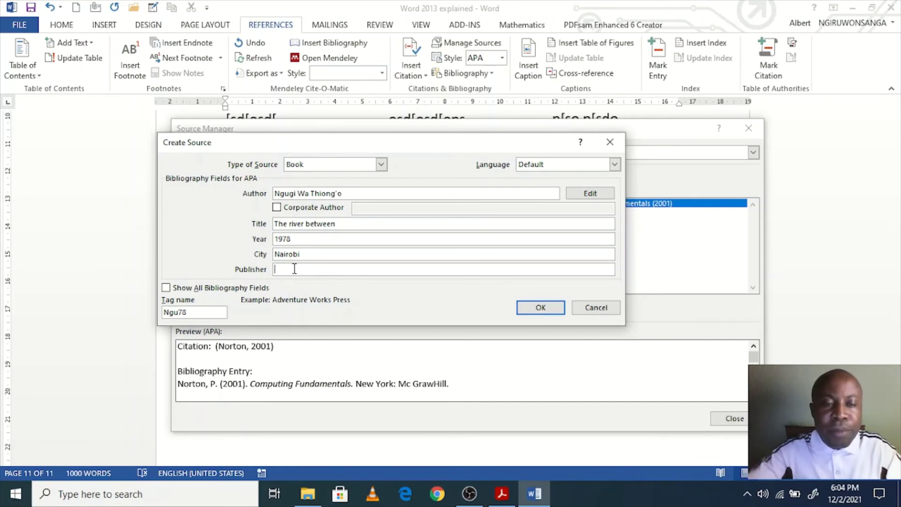
click(309, 239)
drag(309, 239, 270, 258)
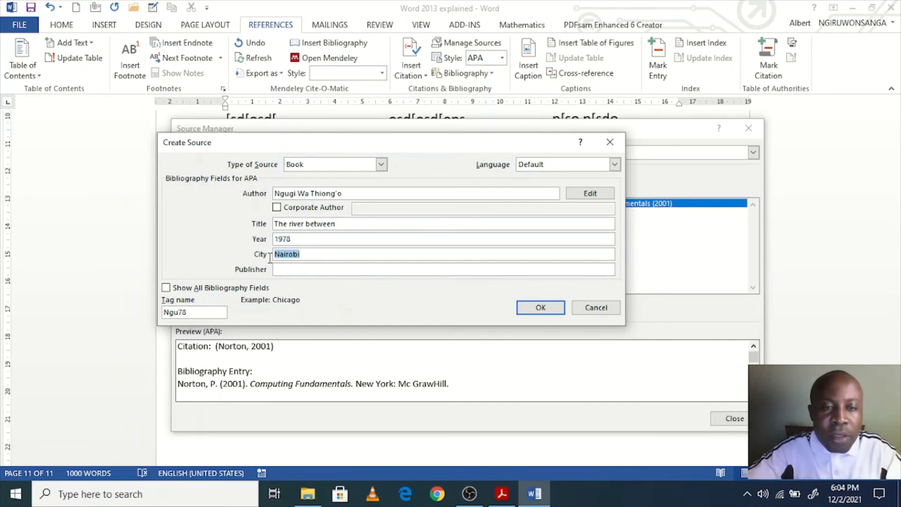
click(293, 269)
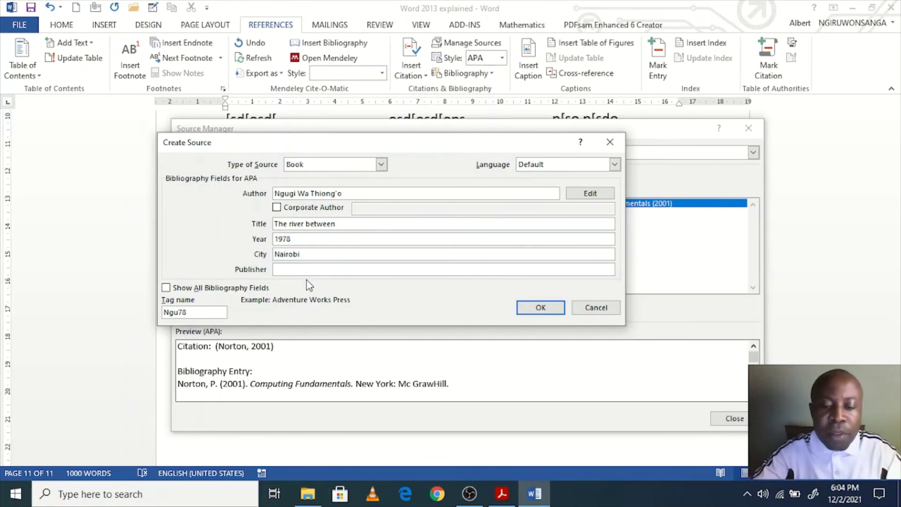
text(K & I publ)
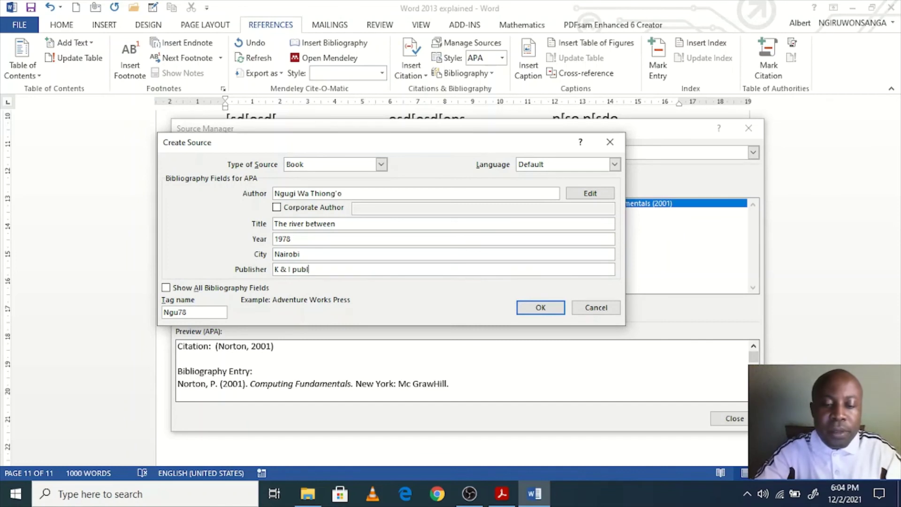
text(isher)
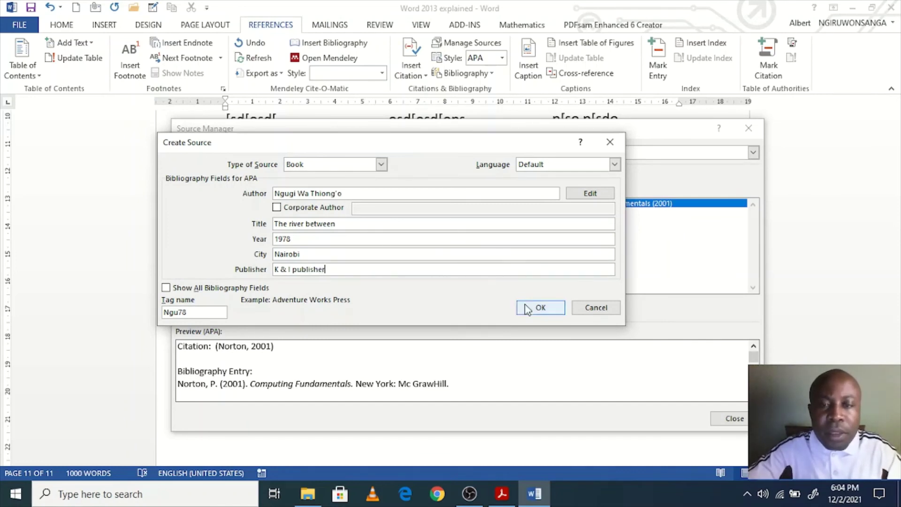
click(539, 308)
Step: Close Source Manager and cite Computing Fundamentals after the third paragraph on page 3, adding a period
click(541, 205)
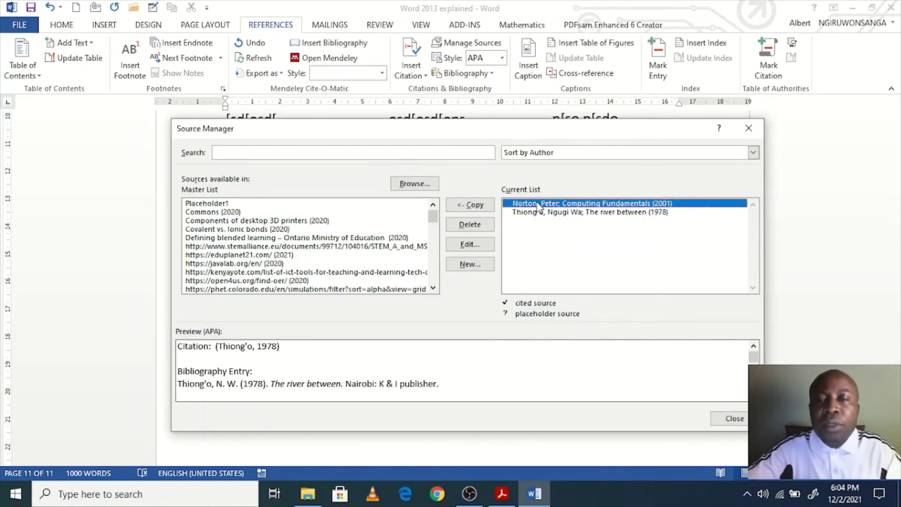
click(537, 212)
click(727, 419)
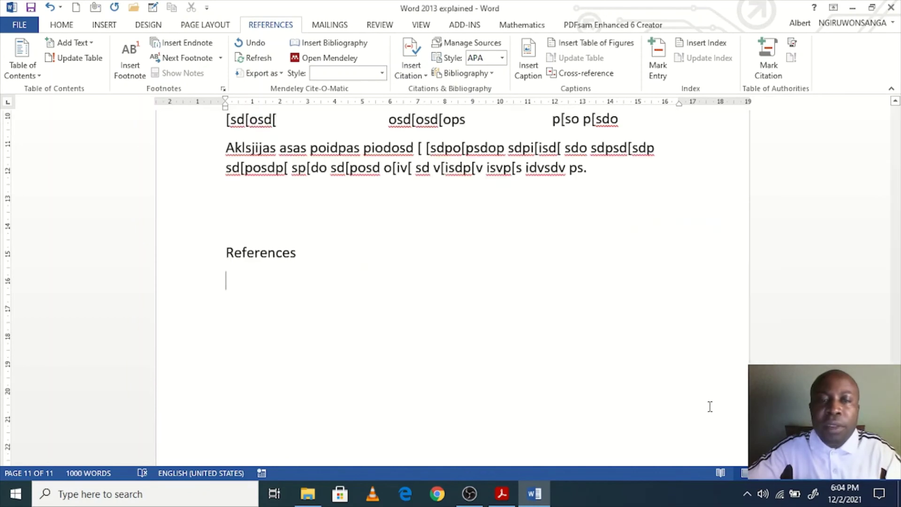
scroll(315, 301, up, 3)
scroll(315, 301, up, 20)
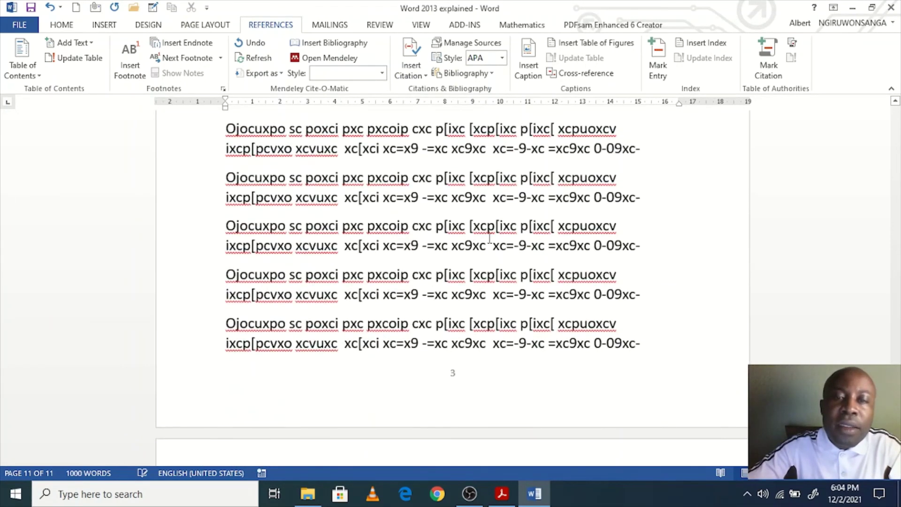
click(649, 249)
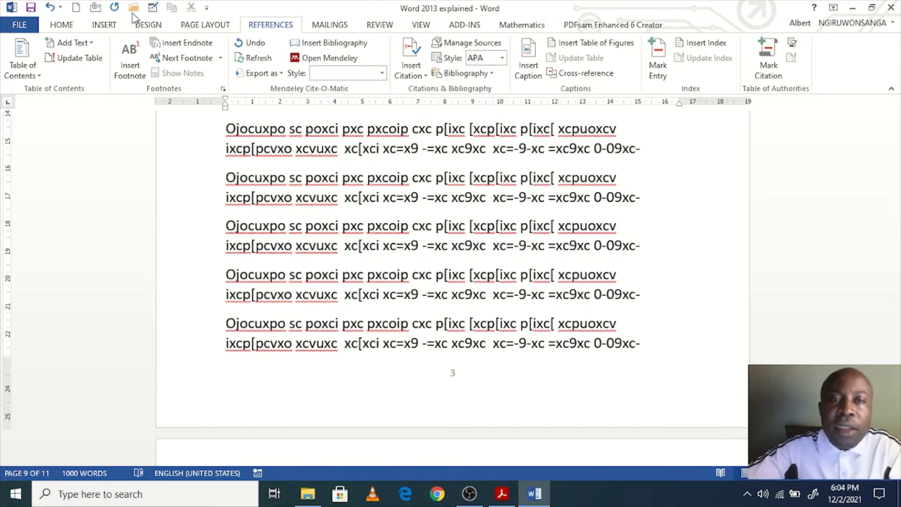
click(423, 76)
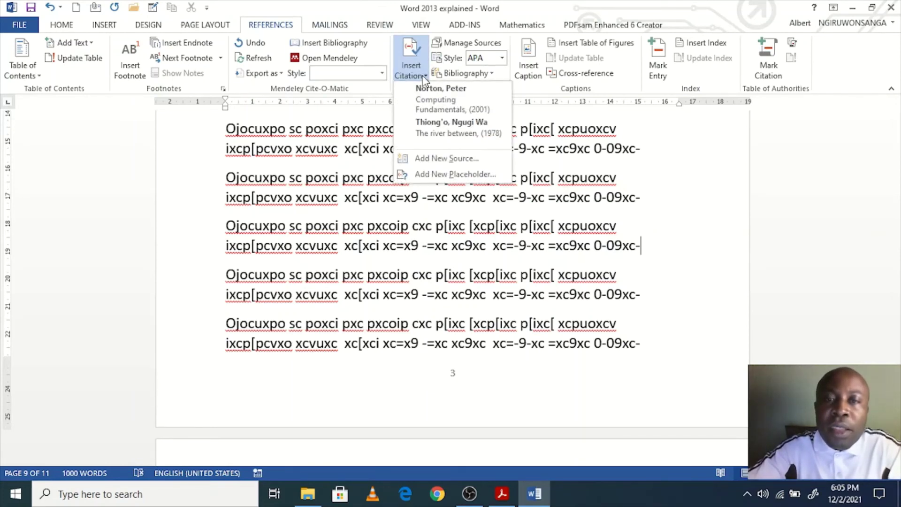
click(466, 103)
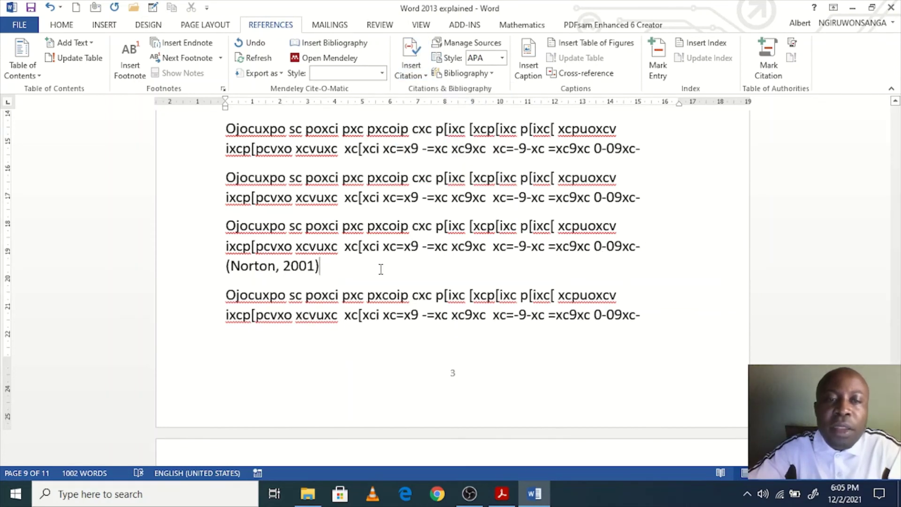
text(.)
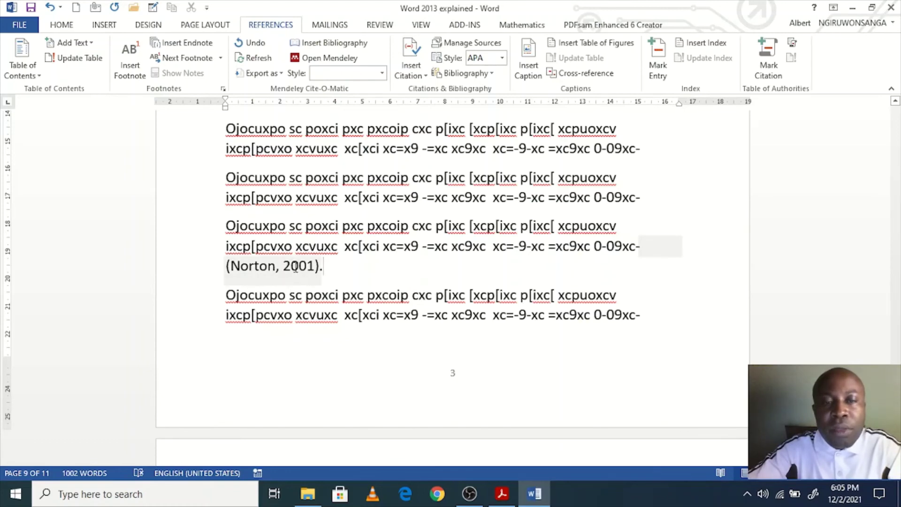
Step: Insert a citation to The river between at the end of the paragraph above the Write heading
scroll(378, 269, down, 5)
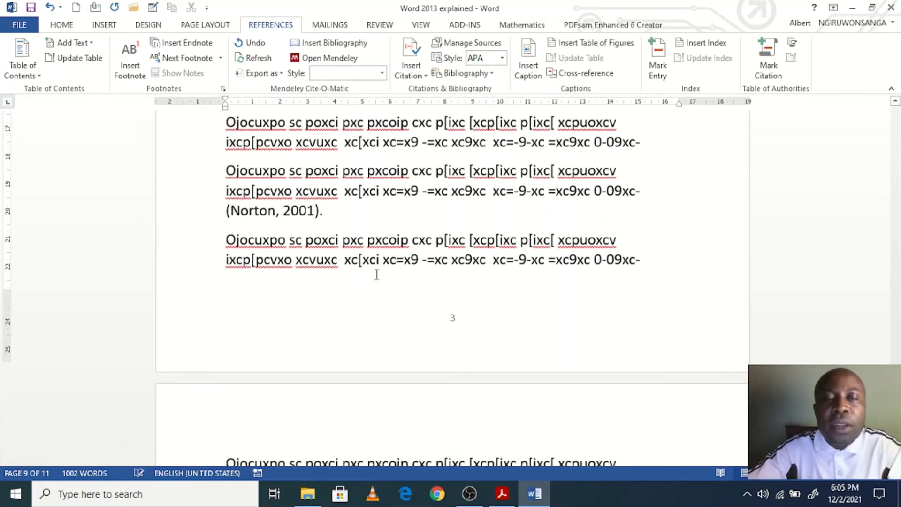
scroll(596, 311, down, 2)
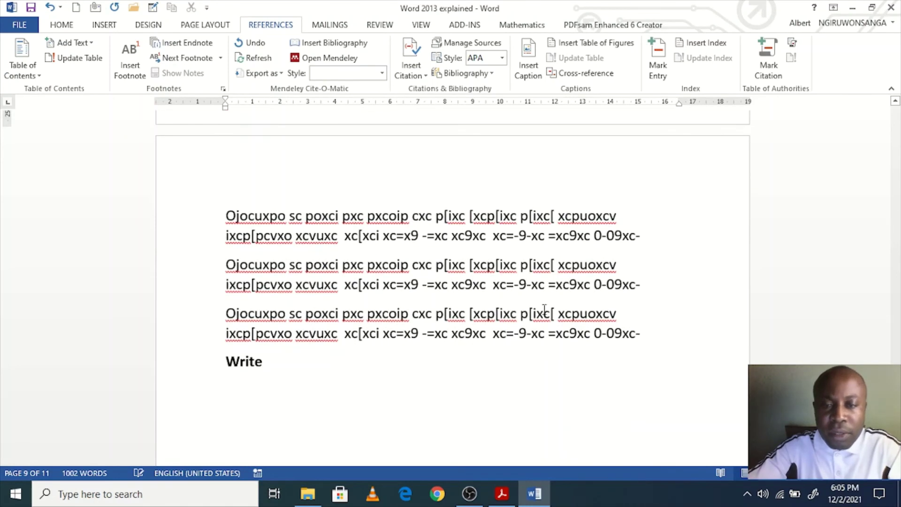
click(642, 333)
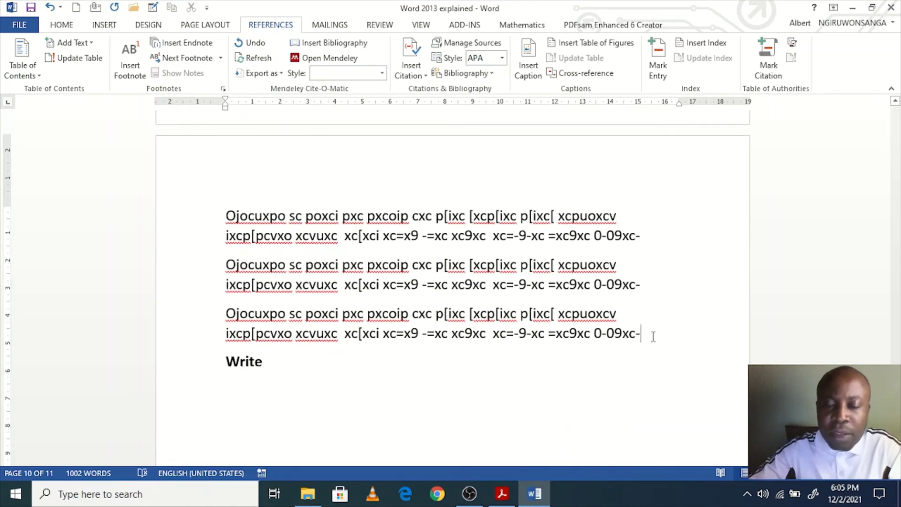
click(412, 71)
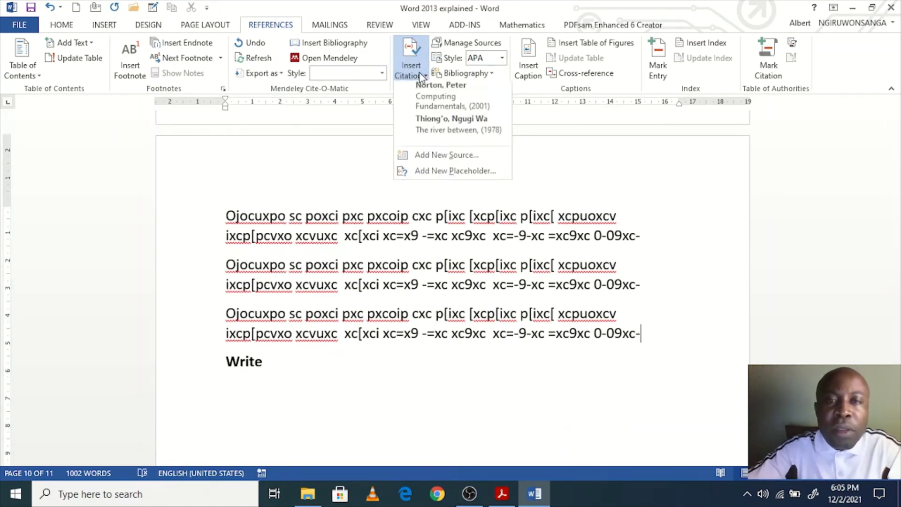
click(457, 134)
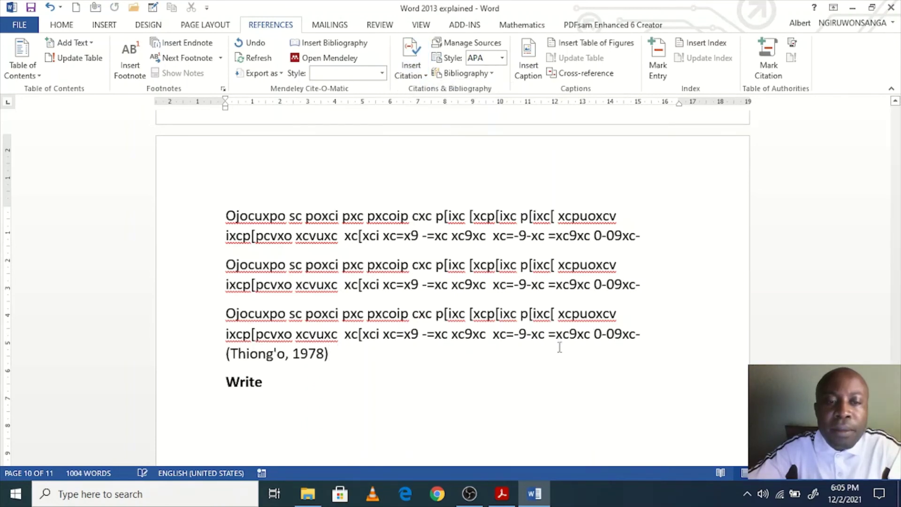
scroll(558, 345, down, 2)
scroll(540, 340, down, 3)
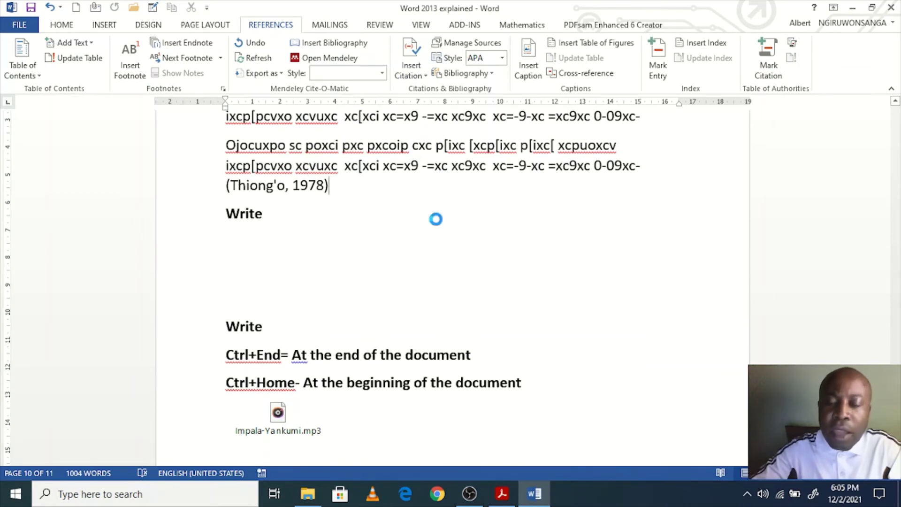
Step: Put a period after the (Thiong'o, 1978) citation and show the Bibliography gallery on the empty line under References
text(.)
scroll(436, 262, up, 2)
scroll(427, 338, down, 20)
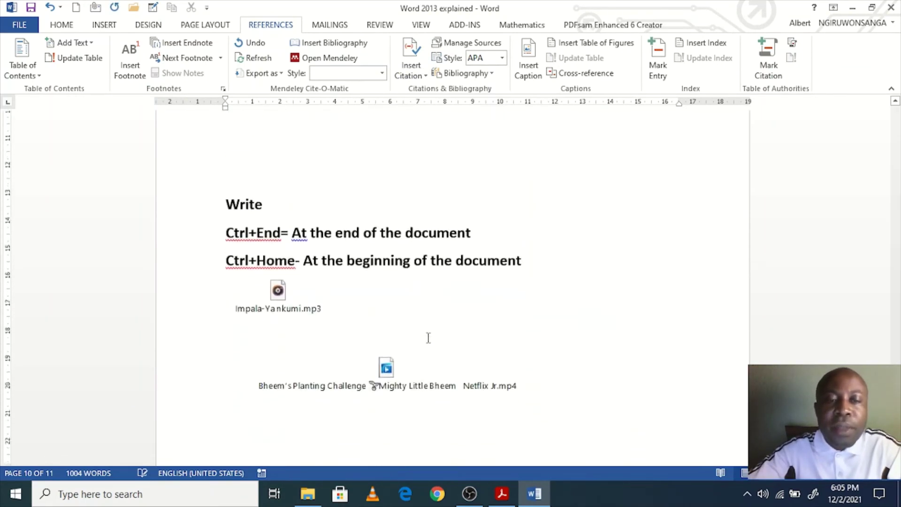
scroll(430, 350, down, 10)
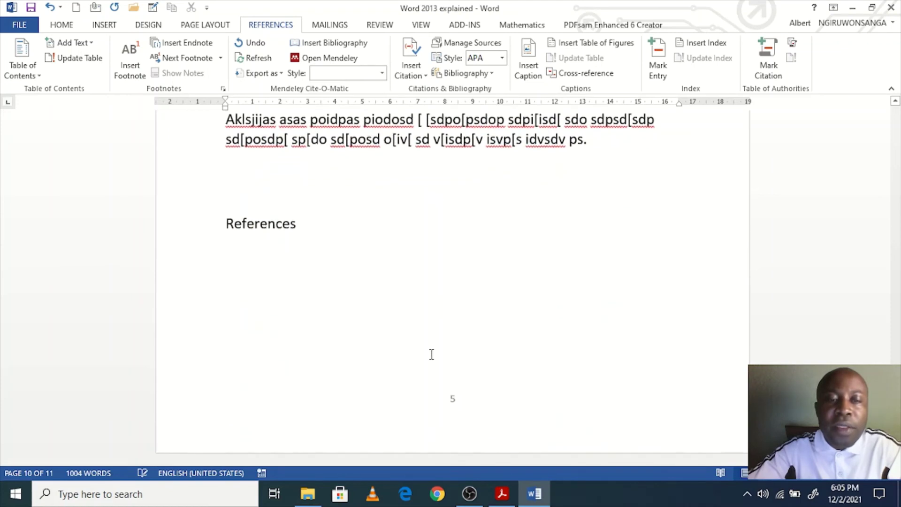
click(263, 260)
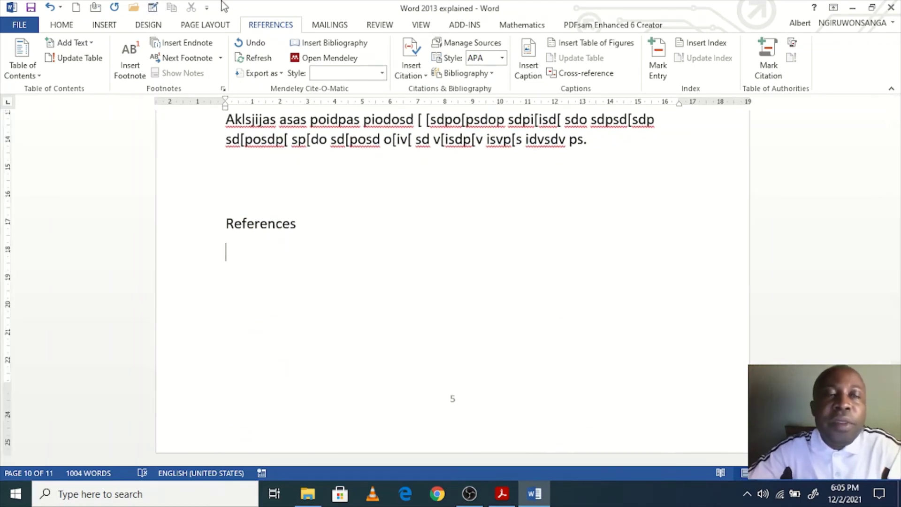
click(492, 74)
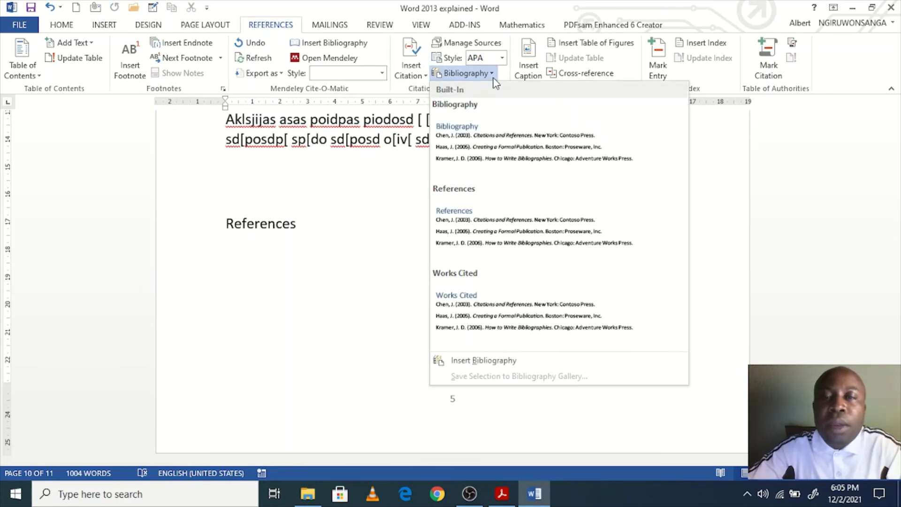
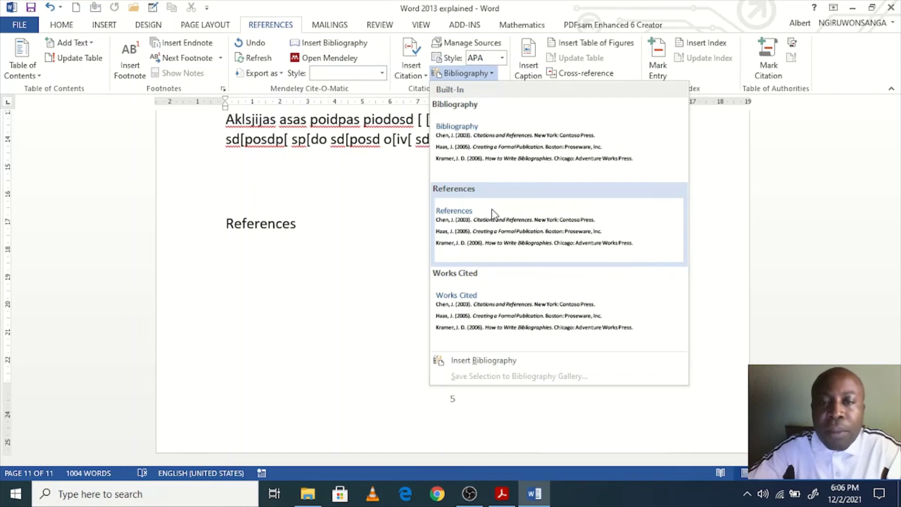
Step: Insert the built-in References bibliography listing Norton (2001) and Thiong'o (1978), then click into it
click(544, 236)
scroll(525, 277, down, 3)
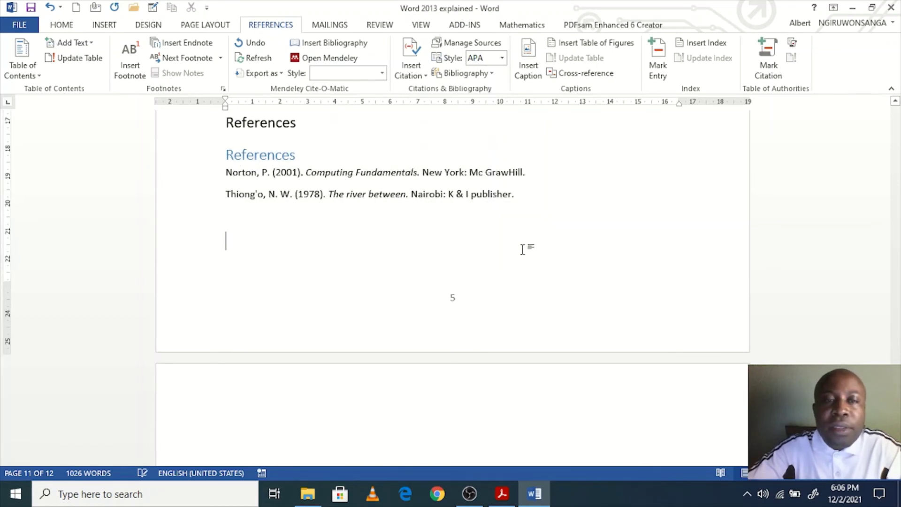
click(267, 155)
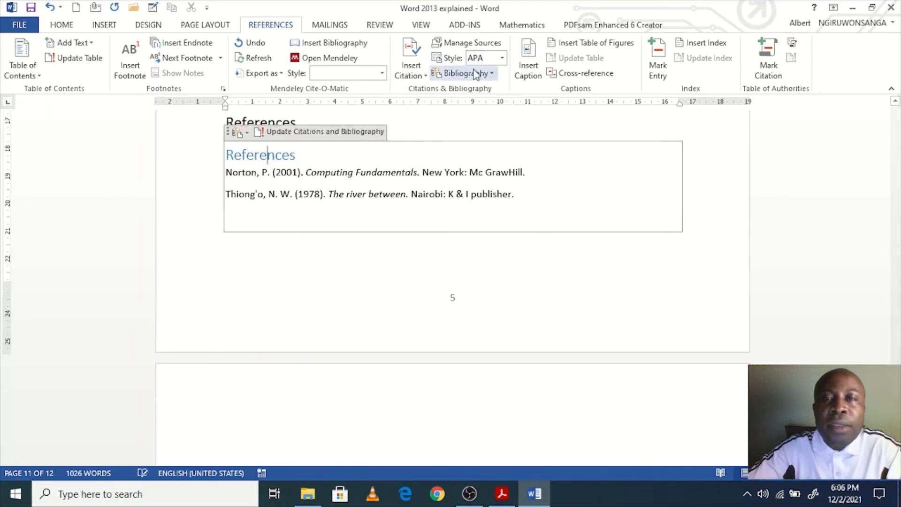
Step: Edit the Norton source's city from New York to Washington in both source lists
click(474, 43)
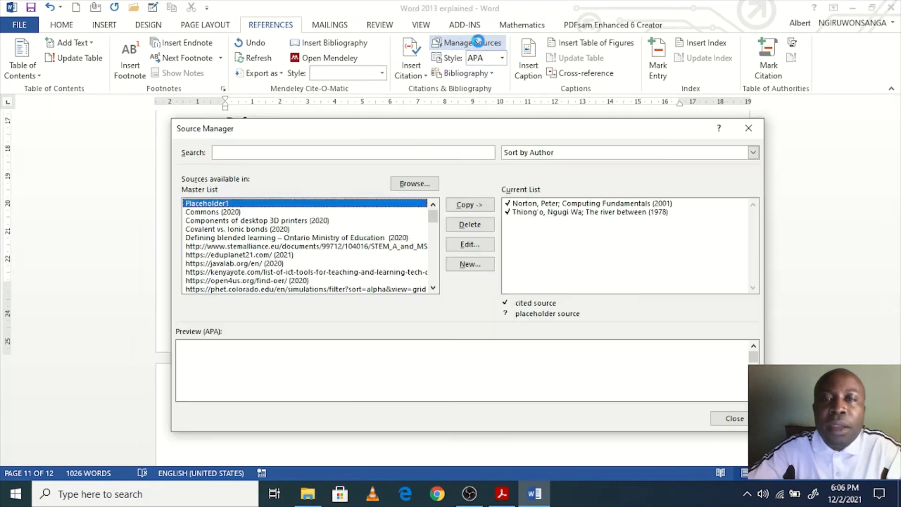
click(580, 206)
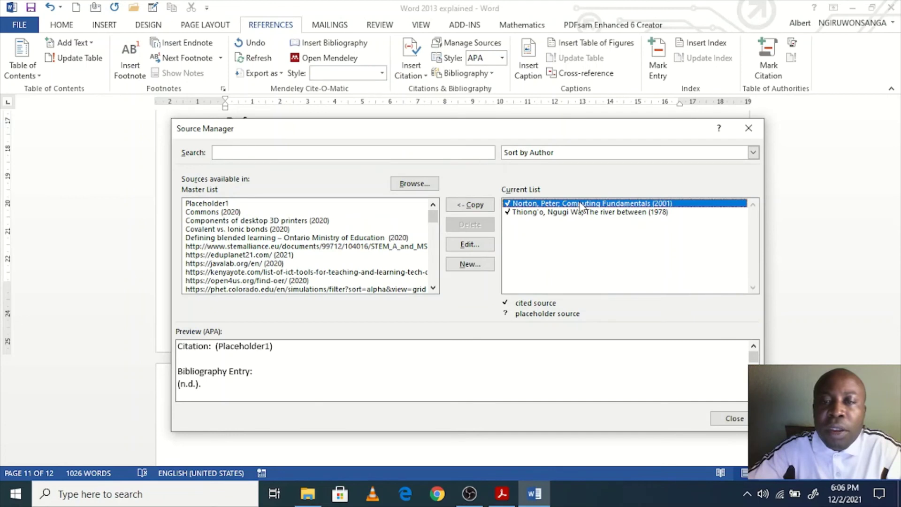
click(468, 242)
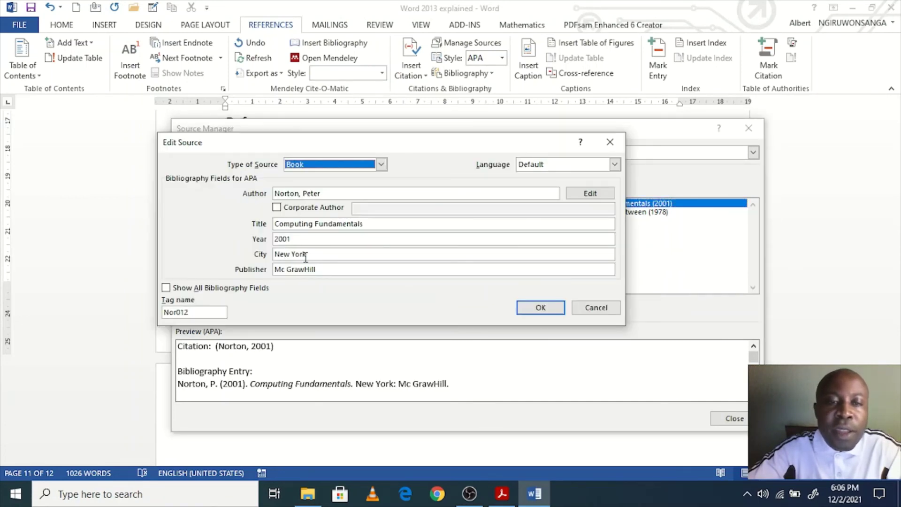
drag(321, 256, 274, 255)
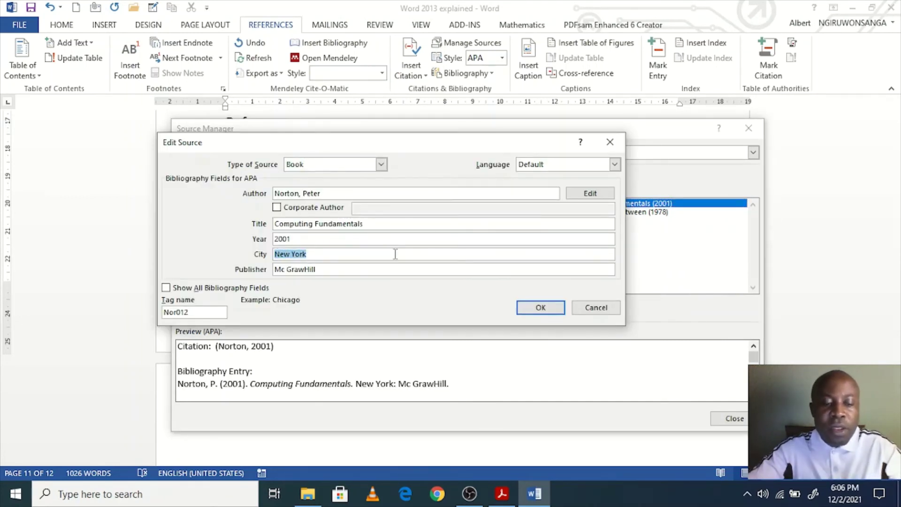
text(Washington)
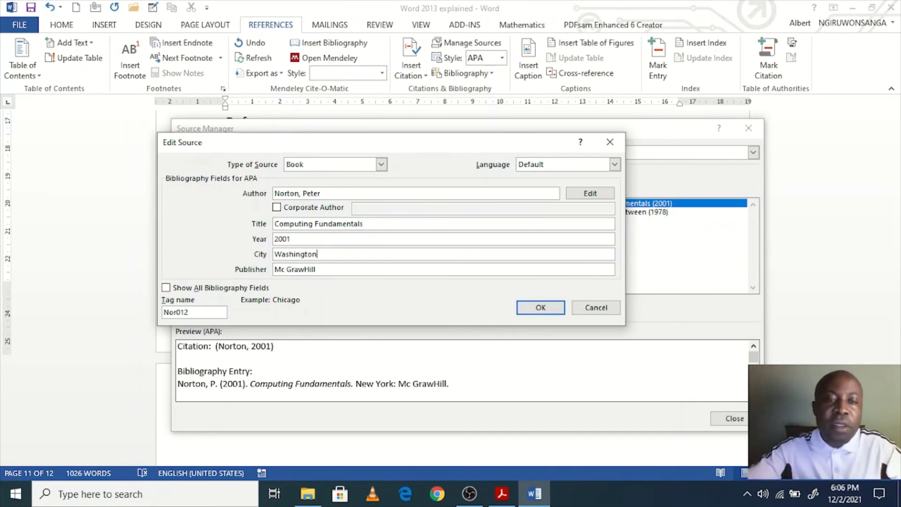
click(541, 308)
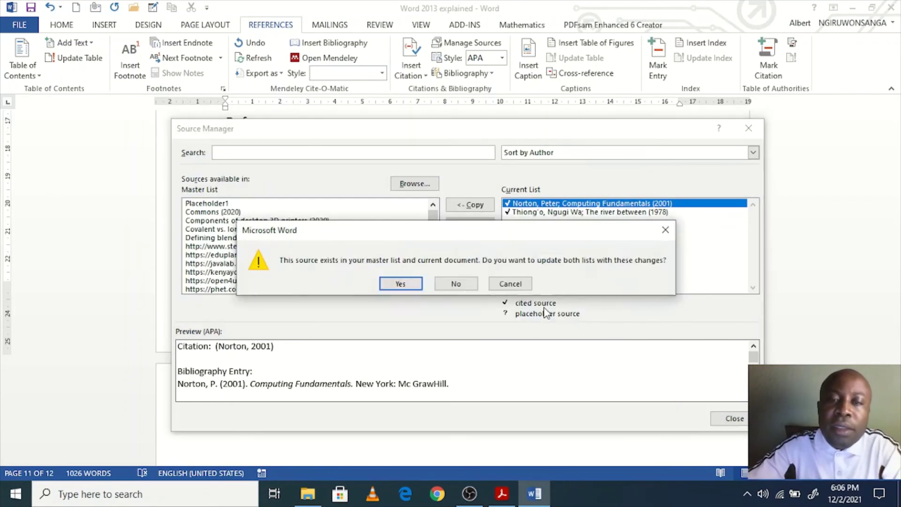
click(401, 284)
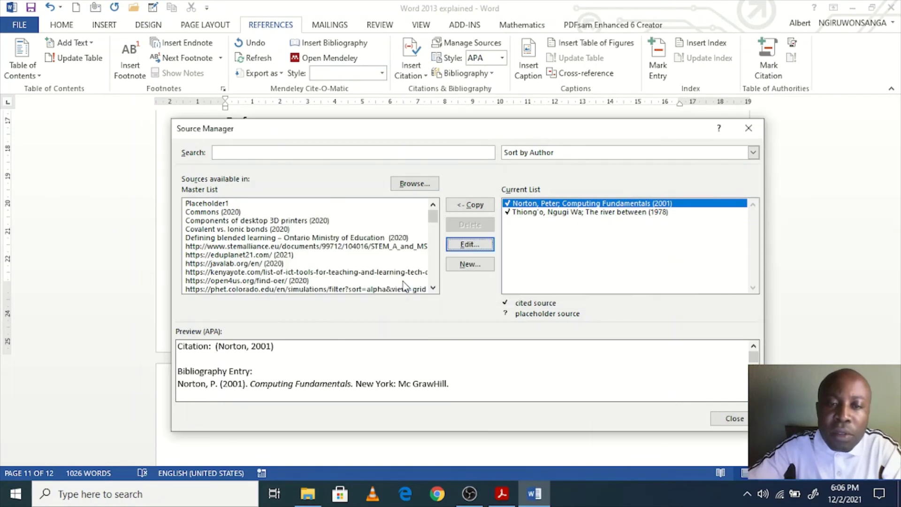
click(731, 419)
Step: Update the bibliography so the Norton entry shows Washington, and check the change
click(282, 154)
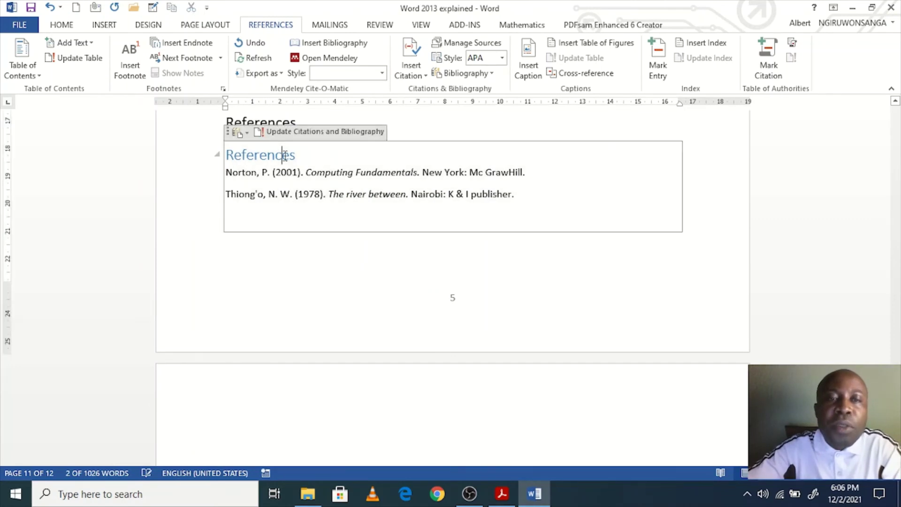
click(303, 173)
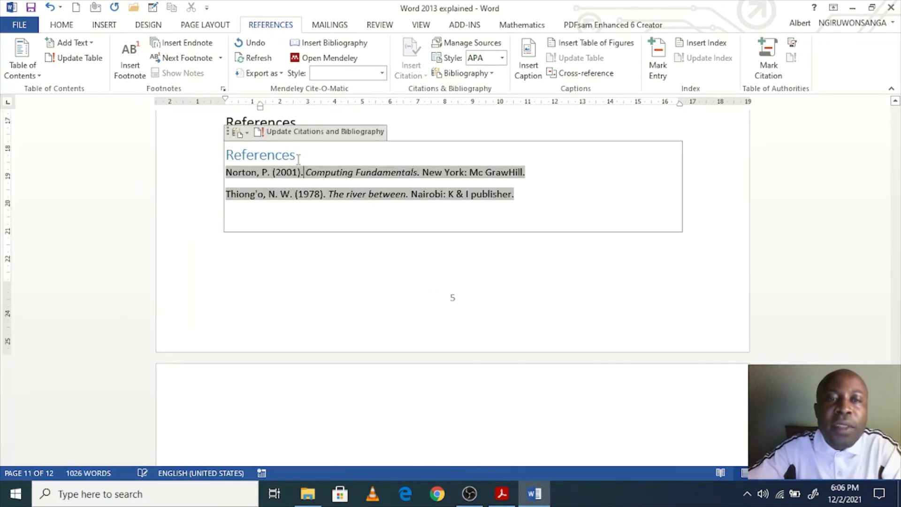
click(300, 134)
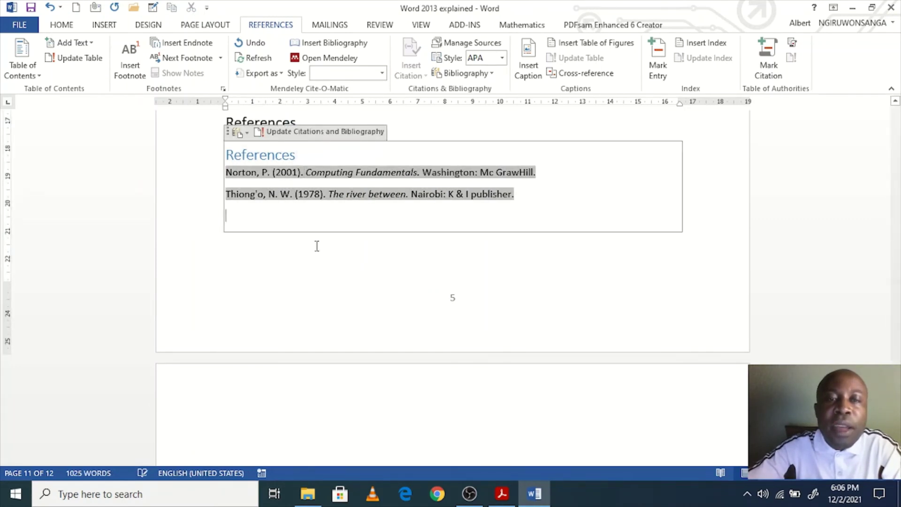
key(BackSpace)
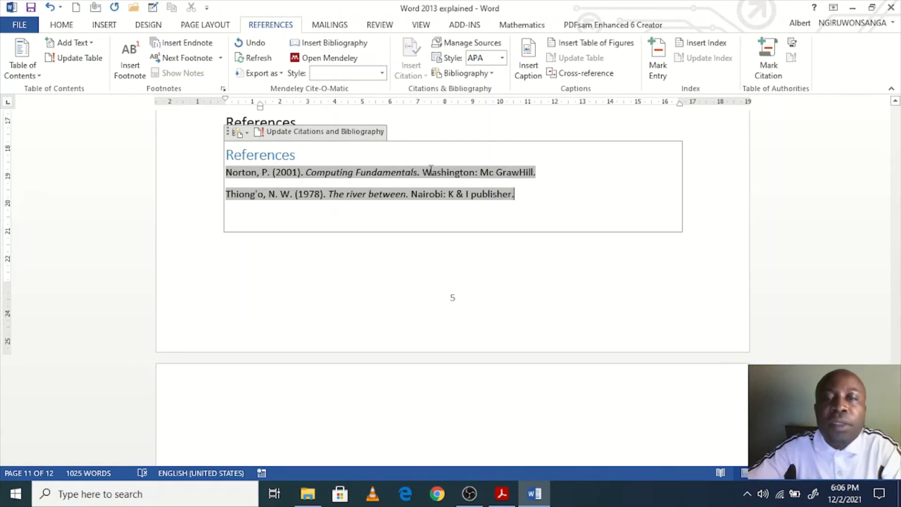
double_click(431, 171)
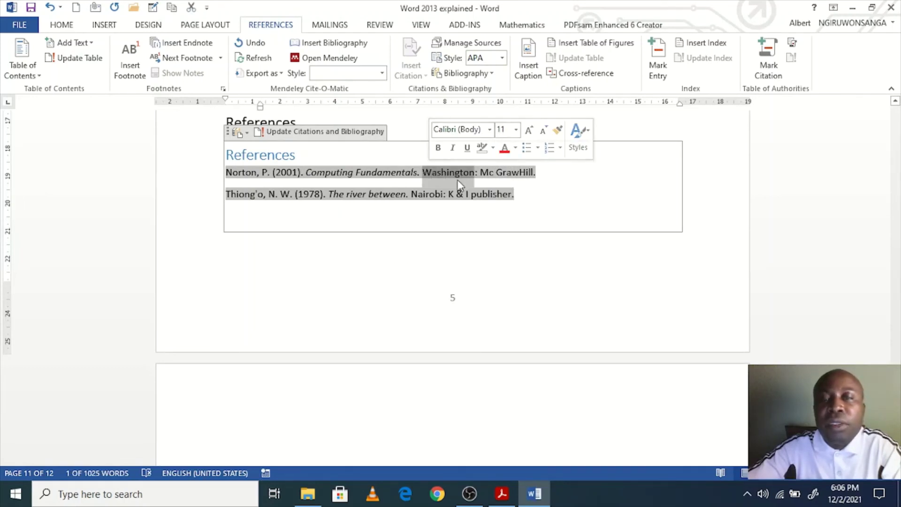
scroll(455, 182, up, 2)
click(466, 194)
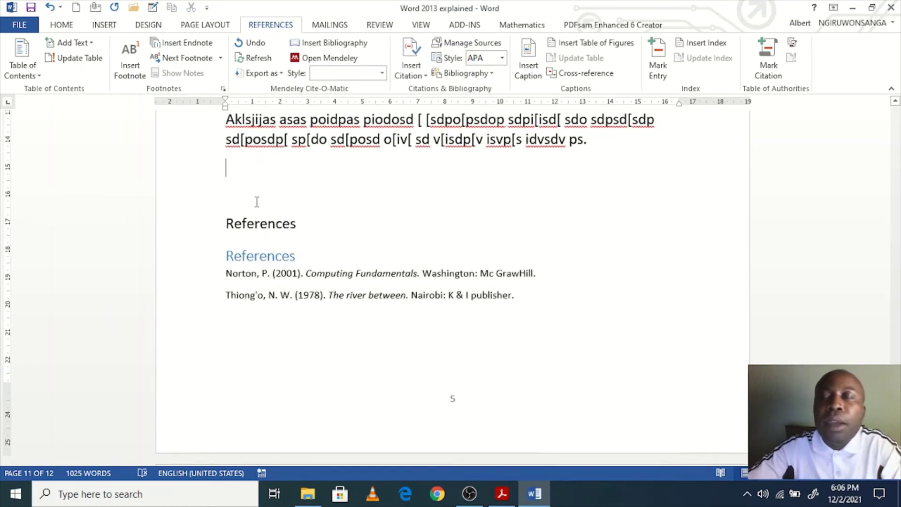
Step: Jump to the document start and place the cursor just before the Lists heading on page 2
scroll(386, 263, down, 2)
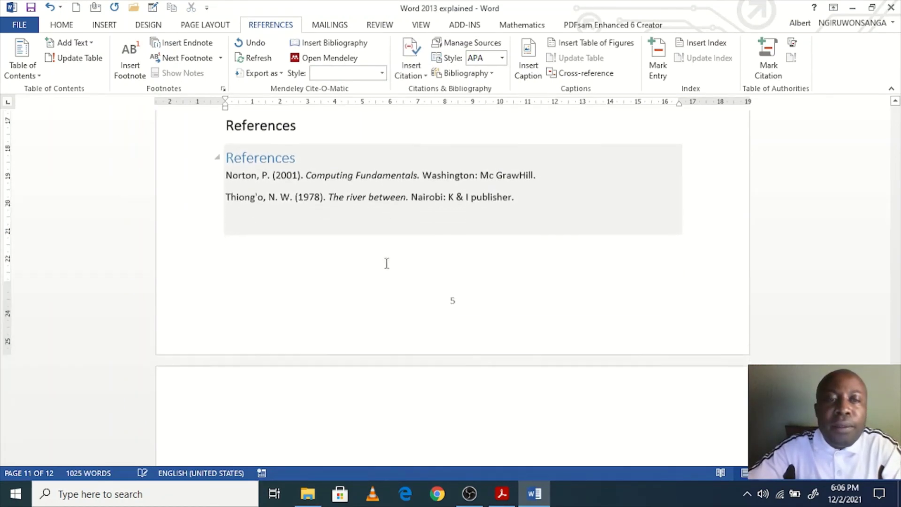
scroll(385, 262, up, 1)
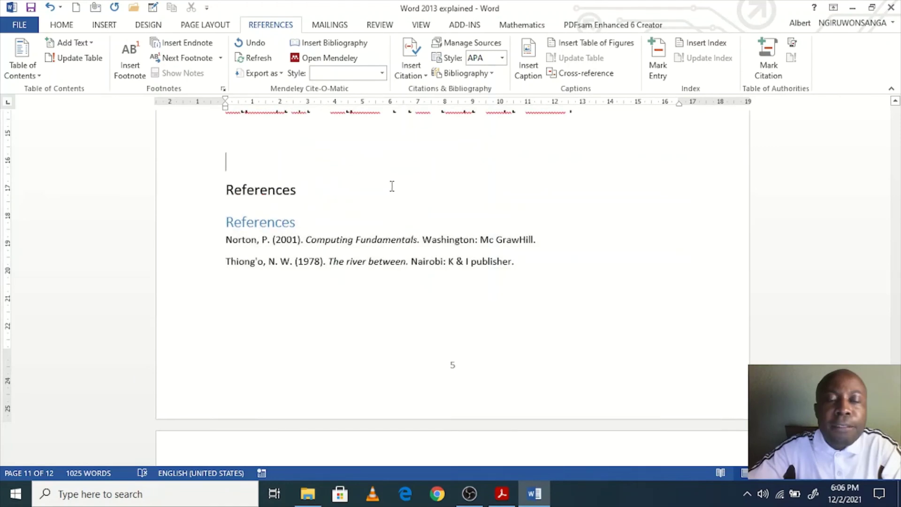
scroll(392, 187, up, 6)
click(436, 197)
scroll(436, 197, up, 2)
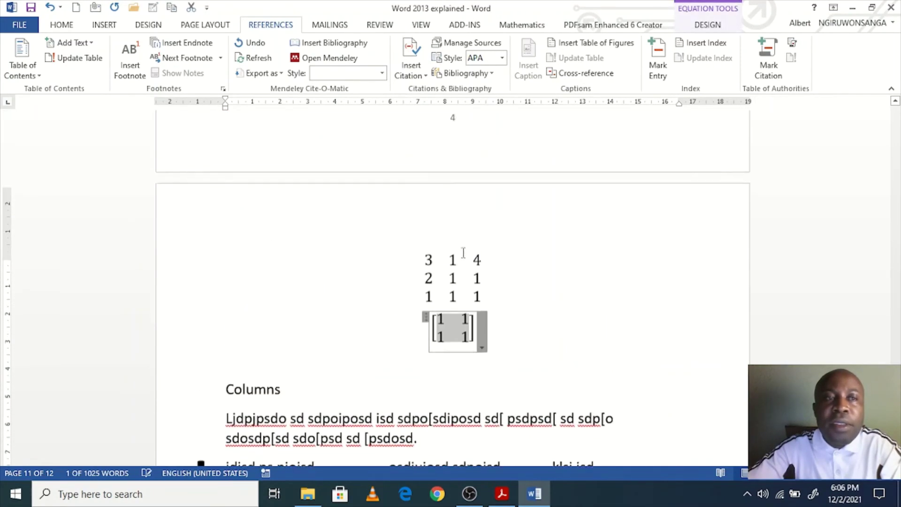
scroll(463, 253, up, 5)
key(ctrl+Home)
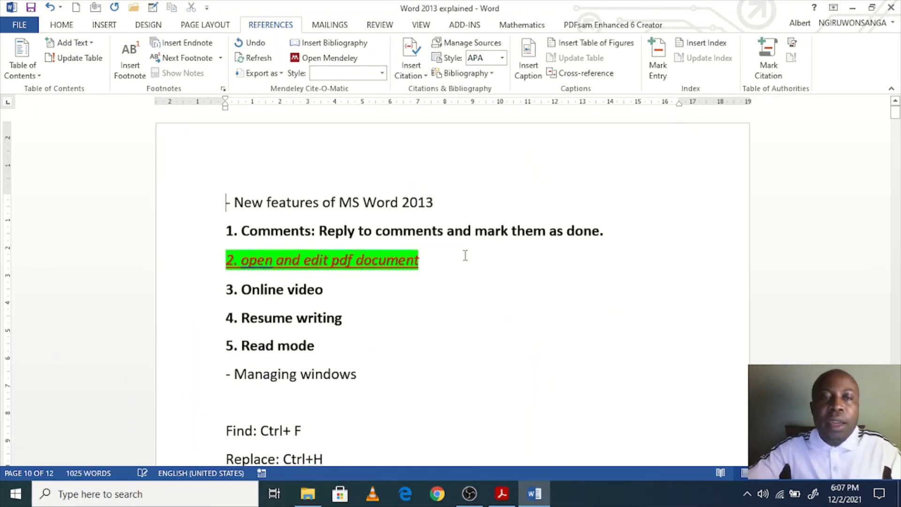
scroll(499, 326, down, 8)
scroll(480, 352, down, 5)
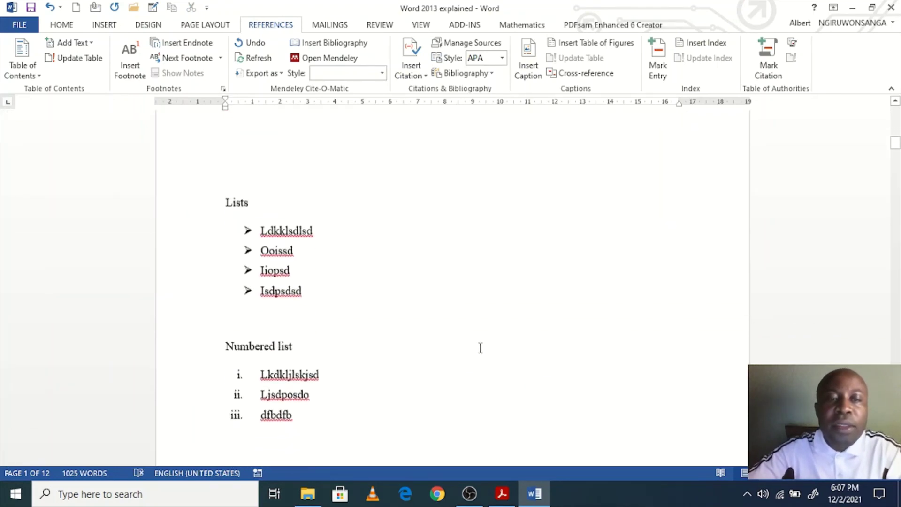
scroll(485, 295, up, 11)
scroll(486, 293, up, 5)
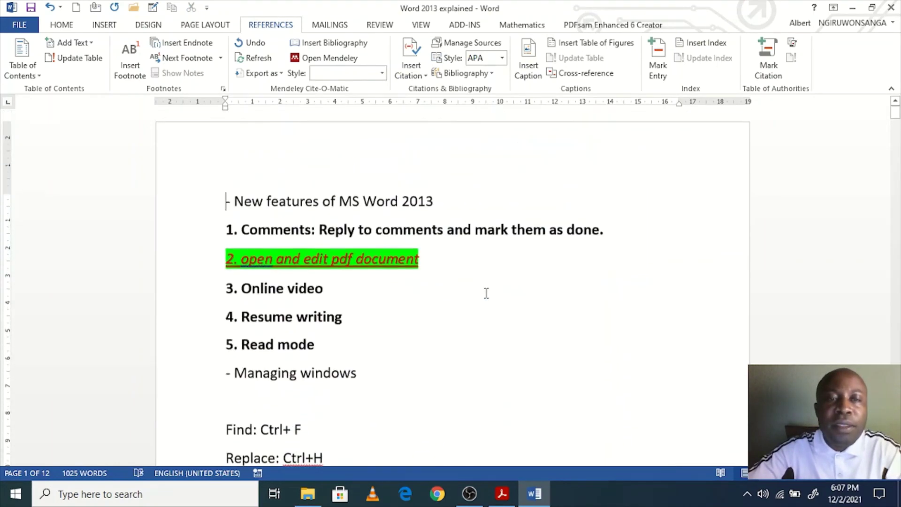
scroll(485, 294, down, 11)
scroll(370, 249, up, 3)
scroll(353, 253, down, 5)
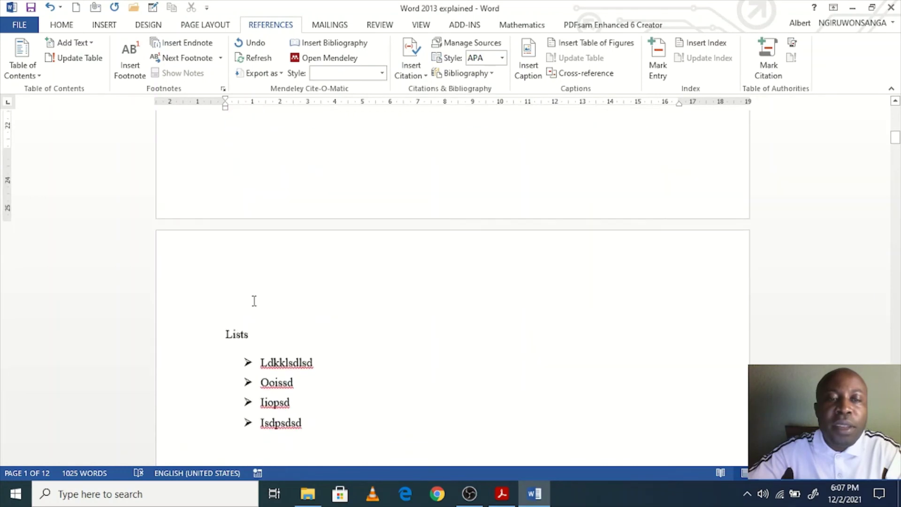
click(227, 333)
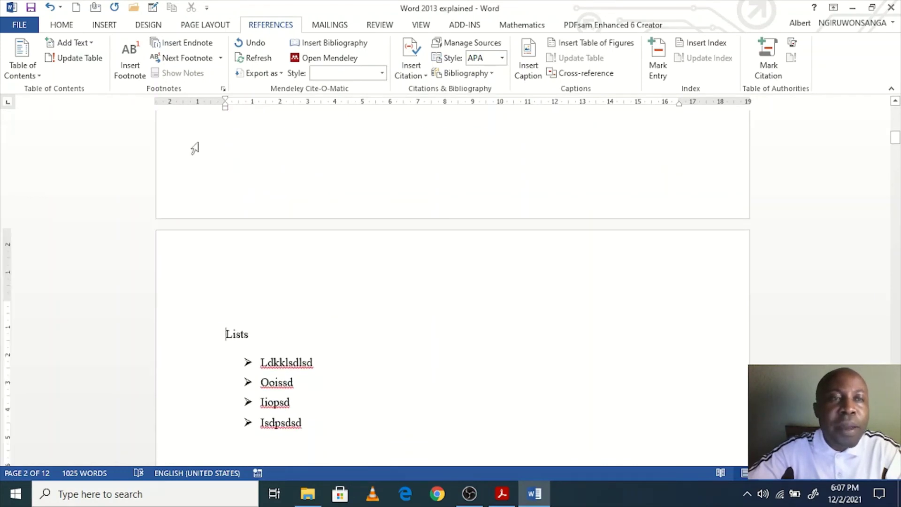
click(104, 24)
Step: Move Lists to a new page and type Computer hardware, Keyboard, Alpha-numeric part, Navigation keys, Mouse
click(26, 72)
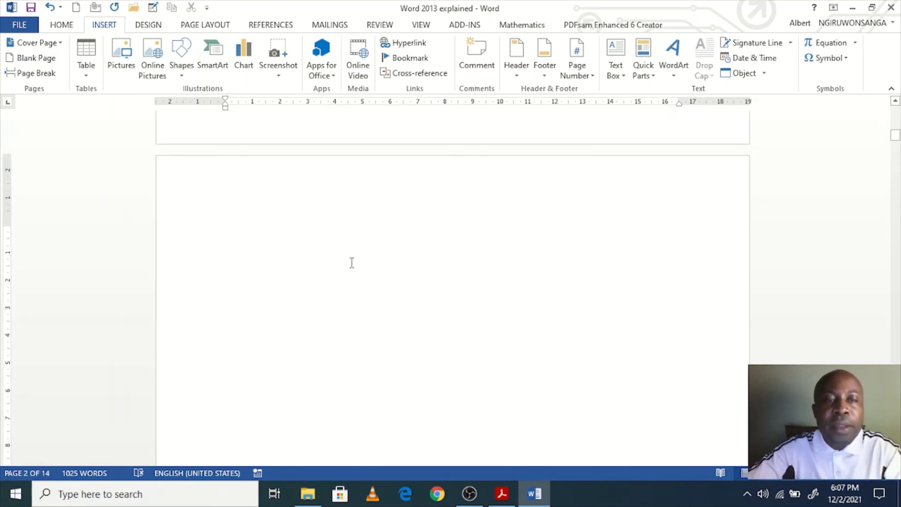
text(COmpute)
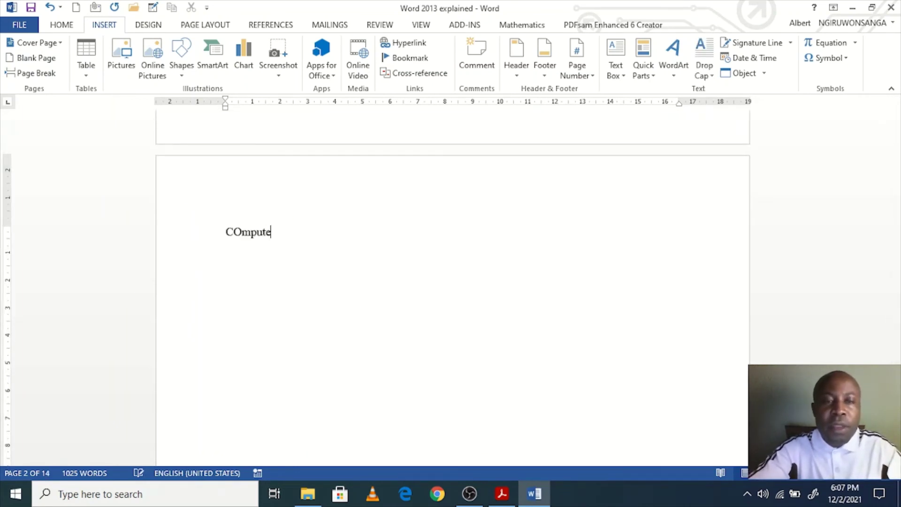
text(r hardwa)
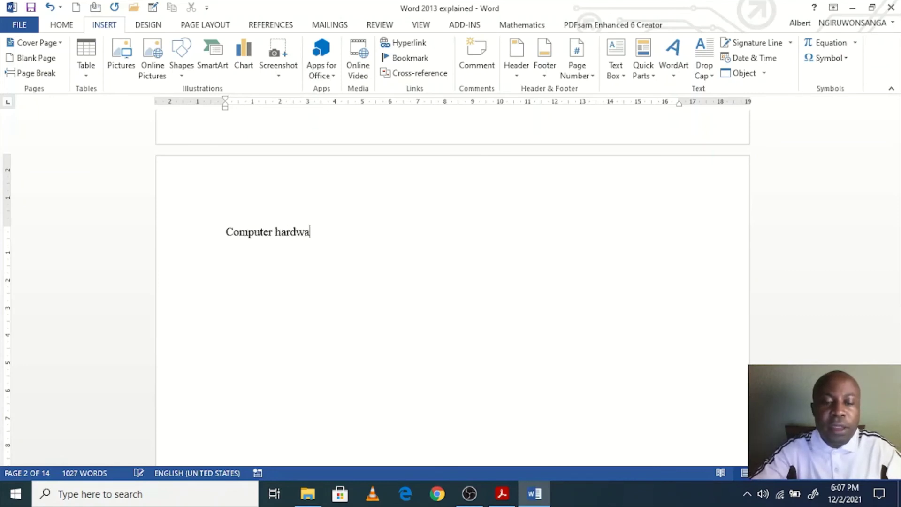
text(re)
key(Return)
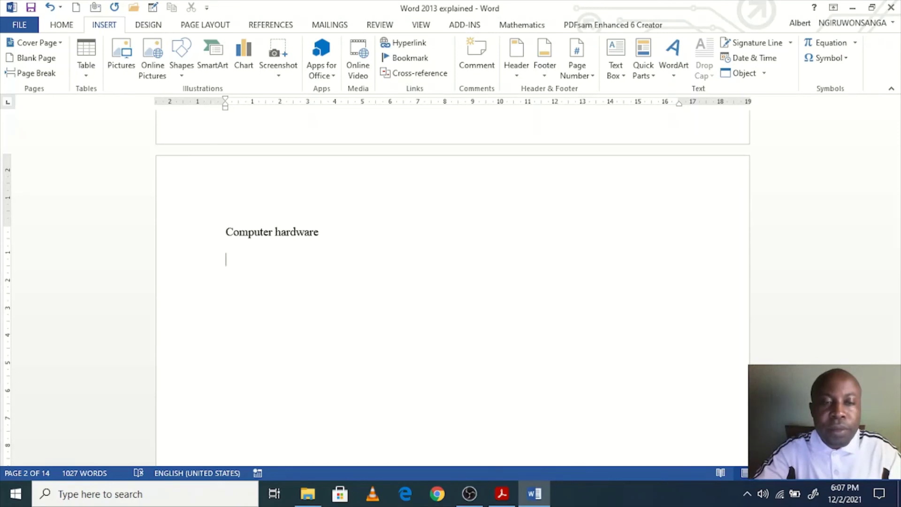
text(Keyboard)
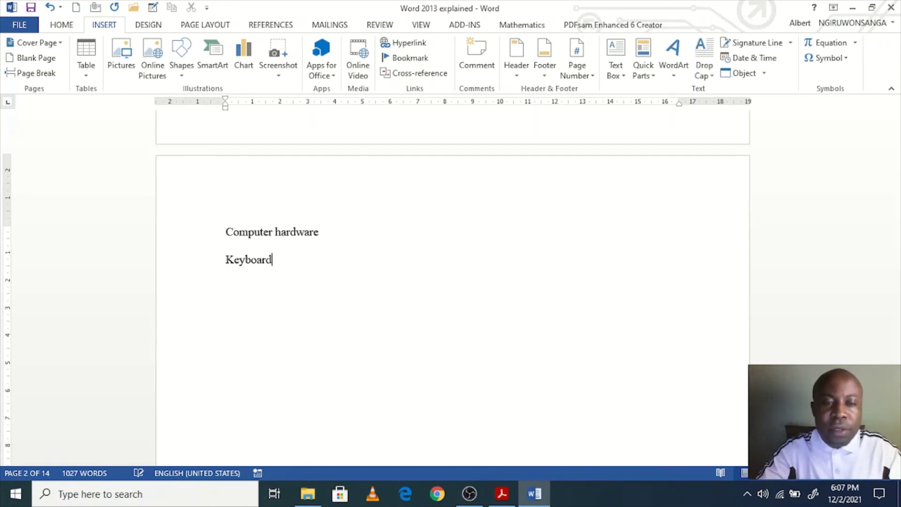
key(Return)
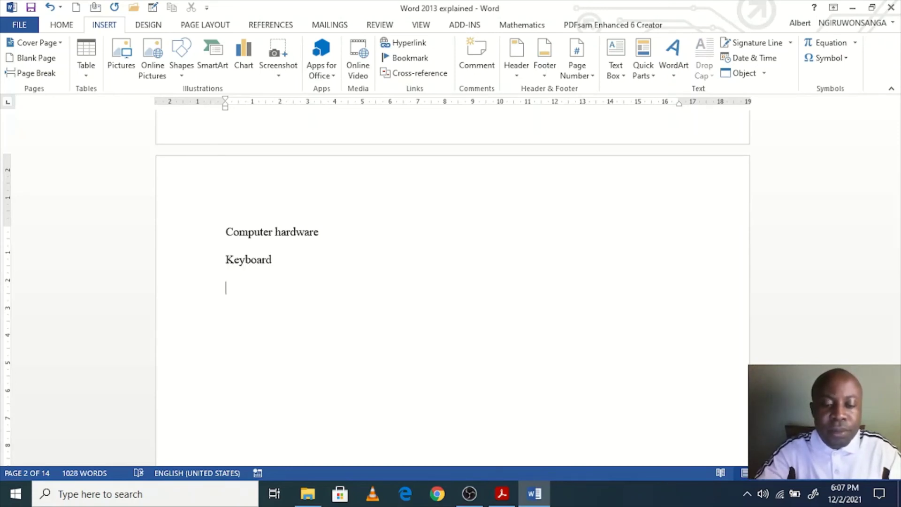
text(Alp)
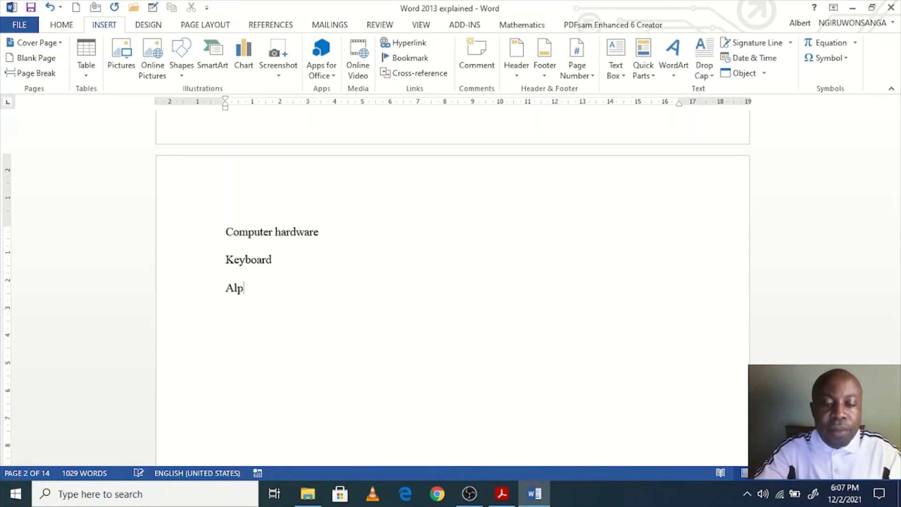
text(ha-)
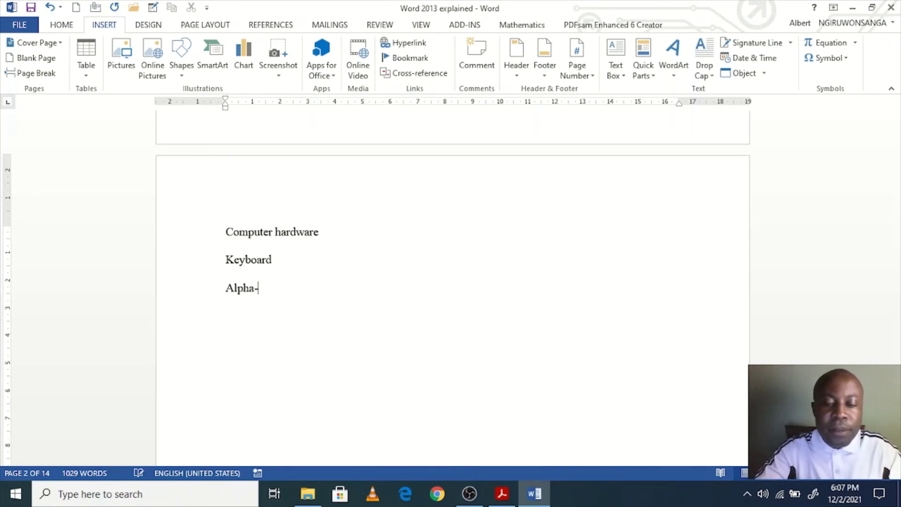
text(numeric part)
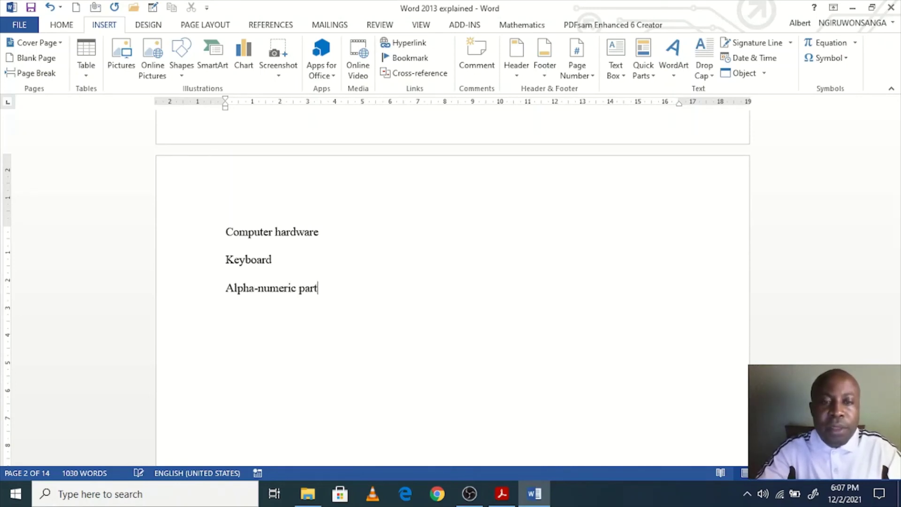
key(Return)
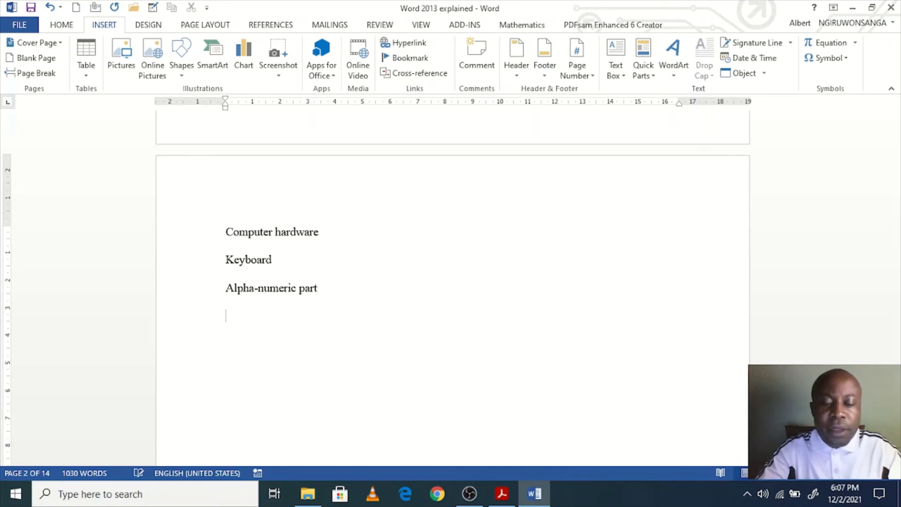
text(Navi)
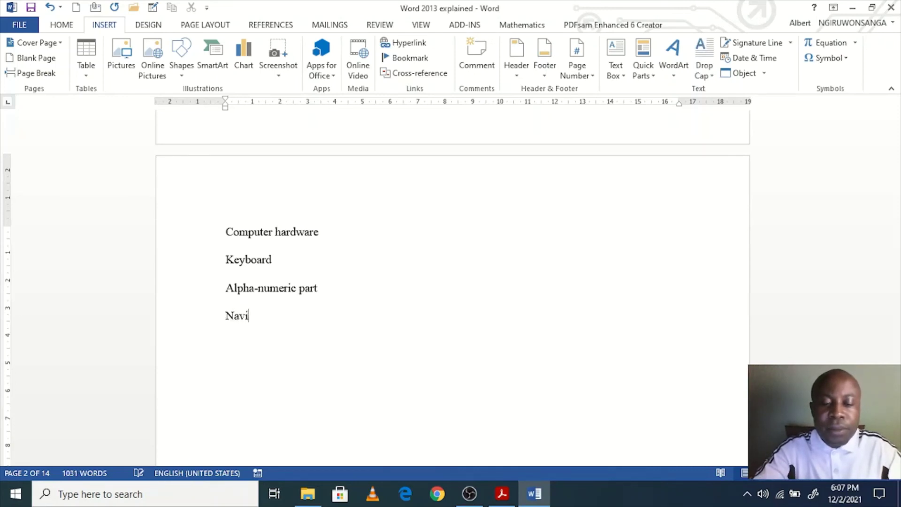
text(gation keys)
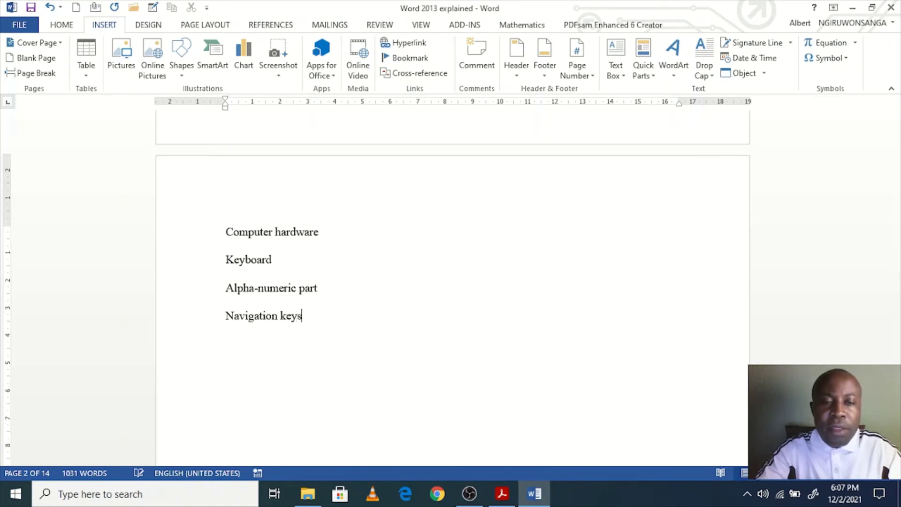
key(Return)
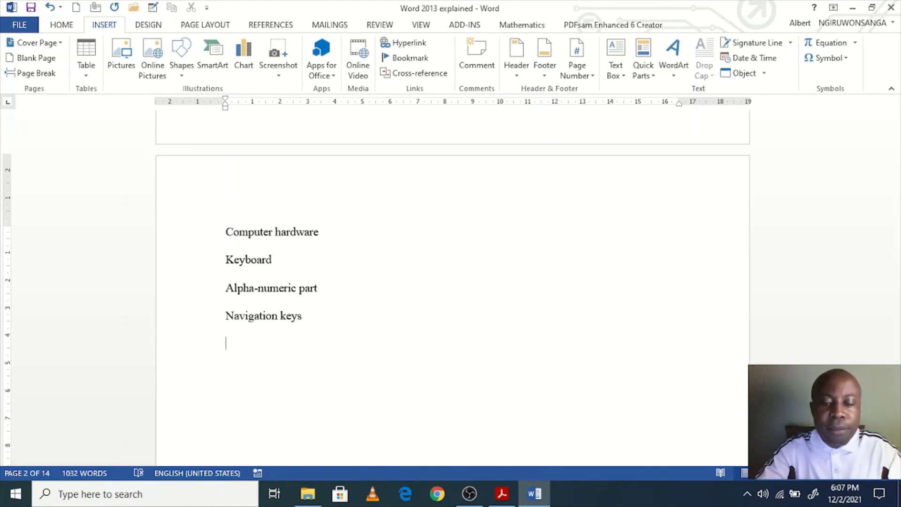
text(Mouse)
key(Return)
Step: Continue the list with Single click, Processor, Computer software, Windows 10 and VLC player
text(C)
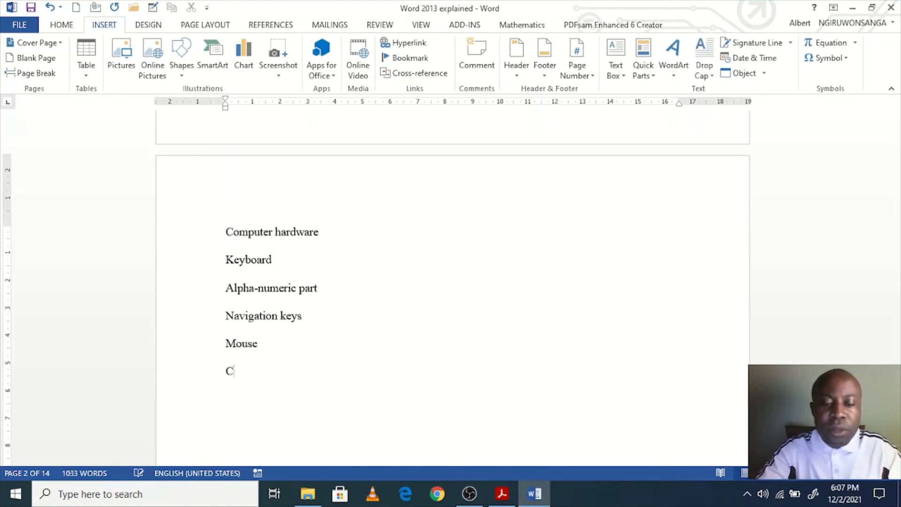
key(BackSpace)
text(sin)
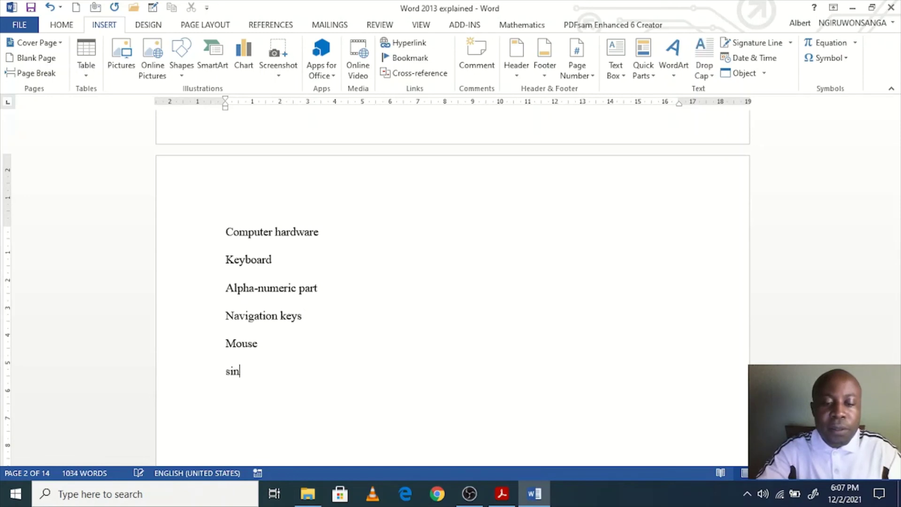
text(gle click)
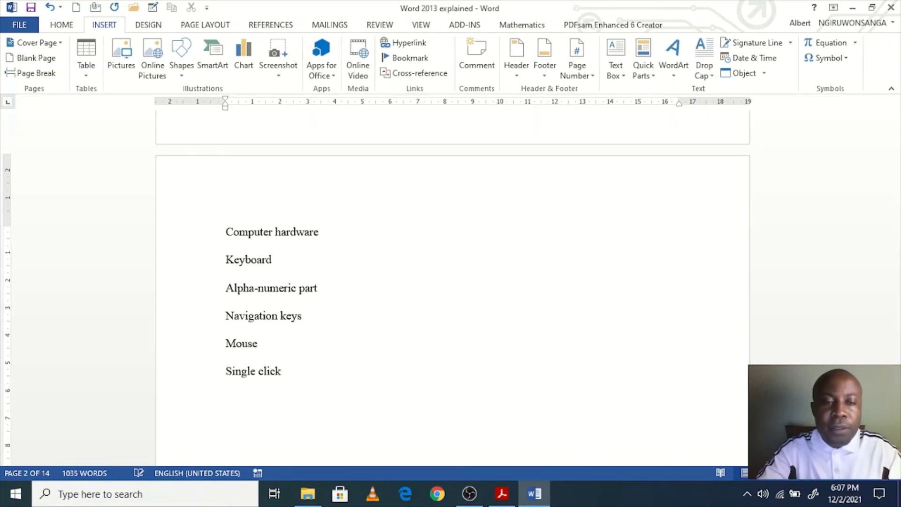
key(Return)
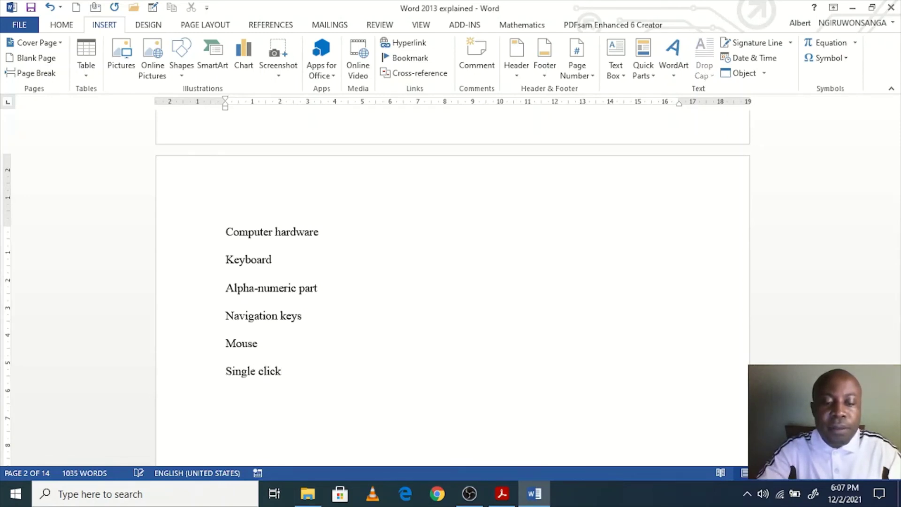
text(Proces)
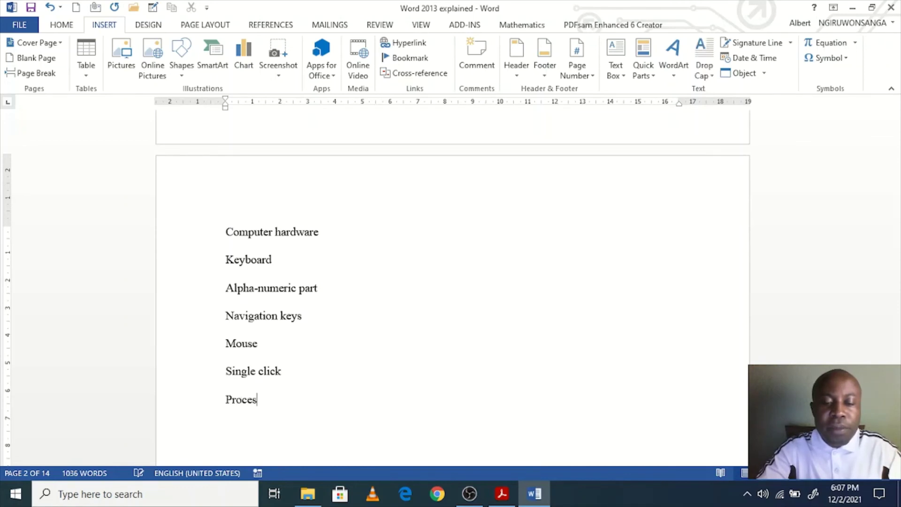
text(sor)
key(Return)
text(Computer soft)
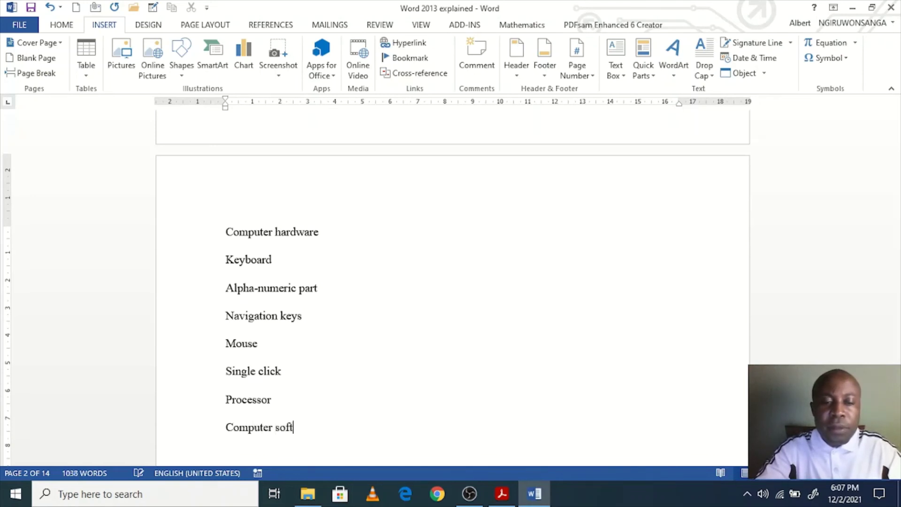
text(ware)
key(Return)
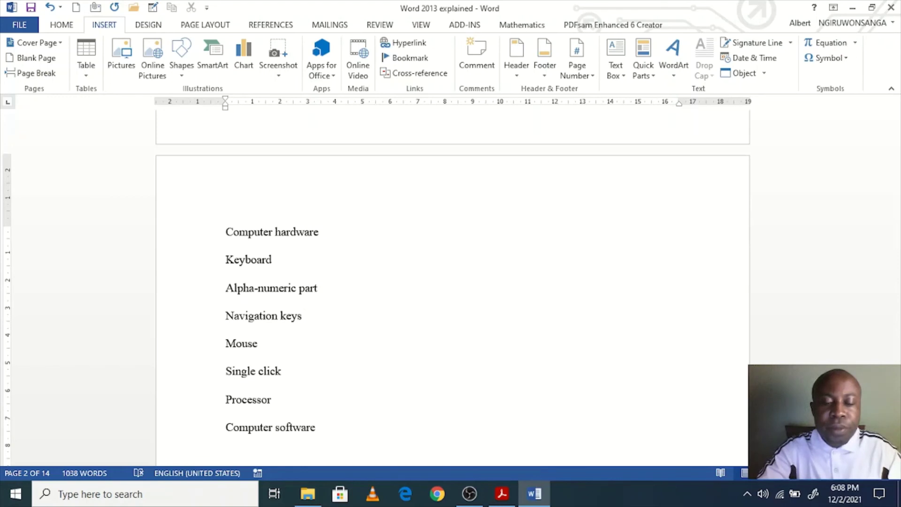
text(Windows 1)
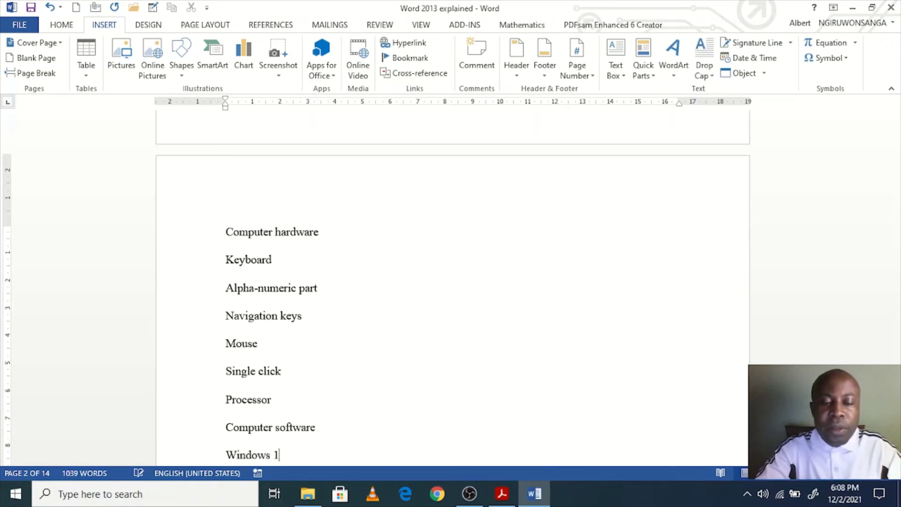
text(0)
key(Return)
text(V)
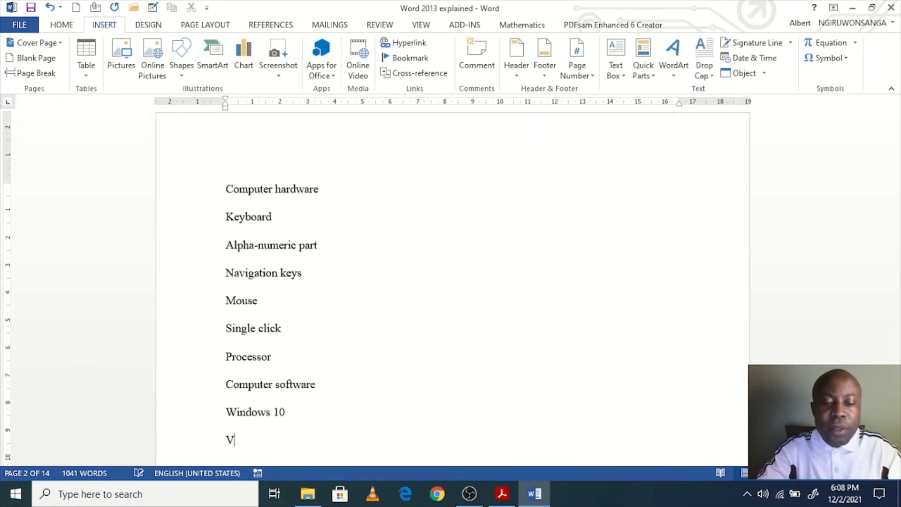
text(LC pla)
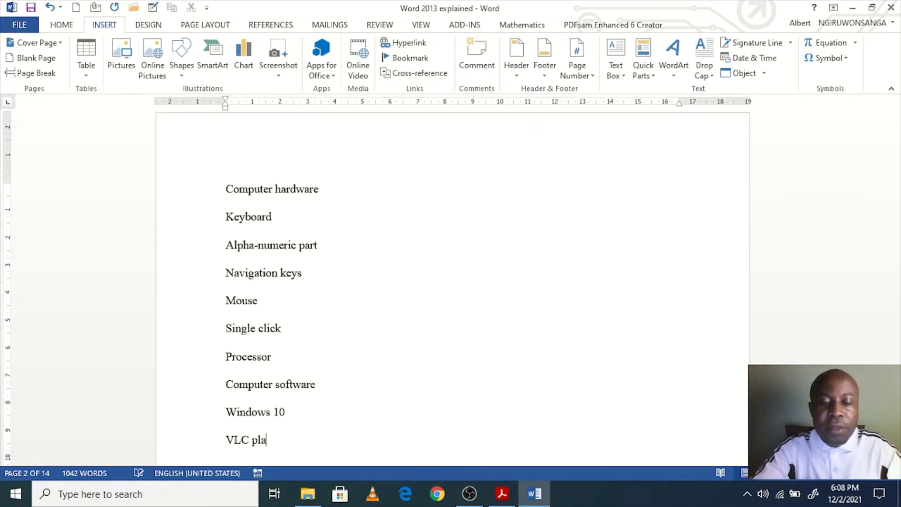
text(yer)
key(Return)
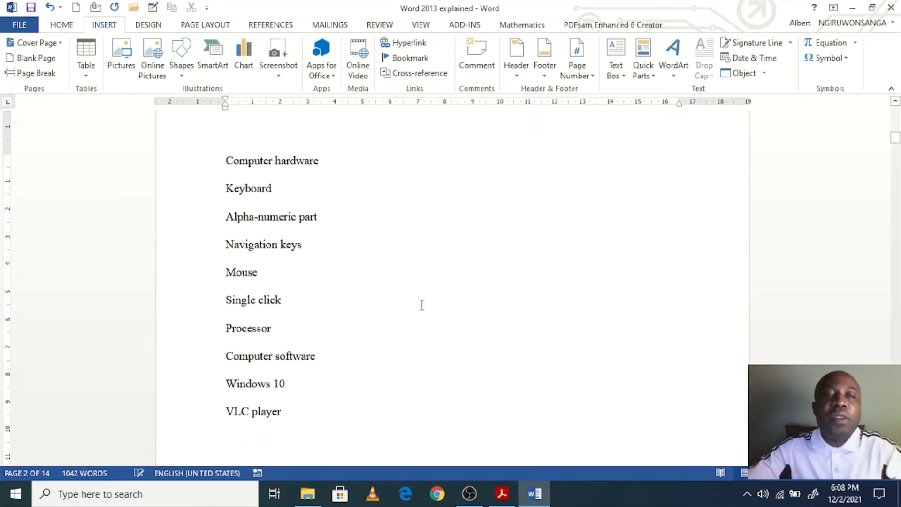
scroll(288, 294, down, 1)
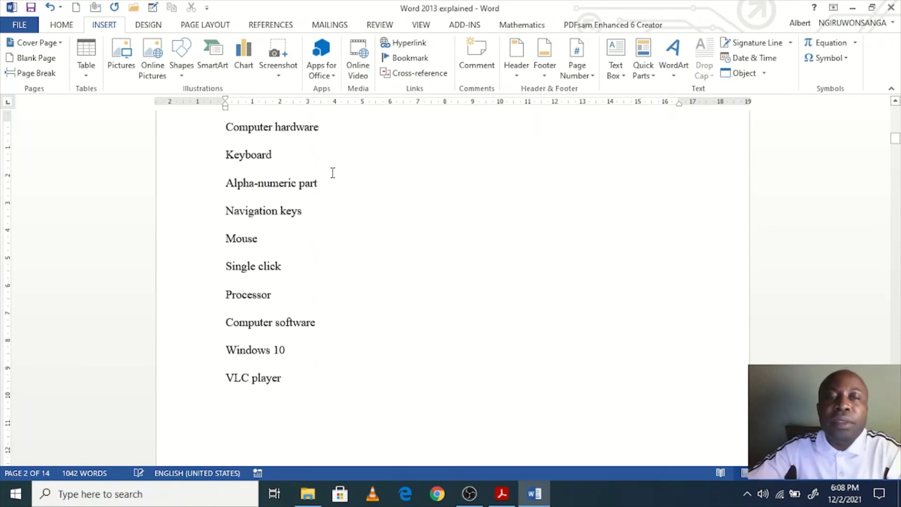
scroll(332, 172, up, 2)
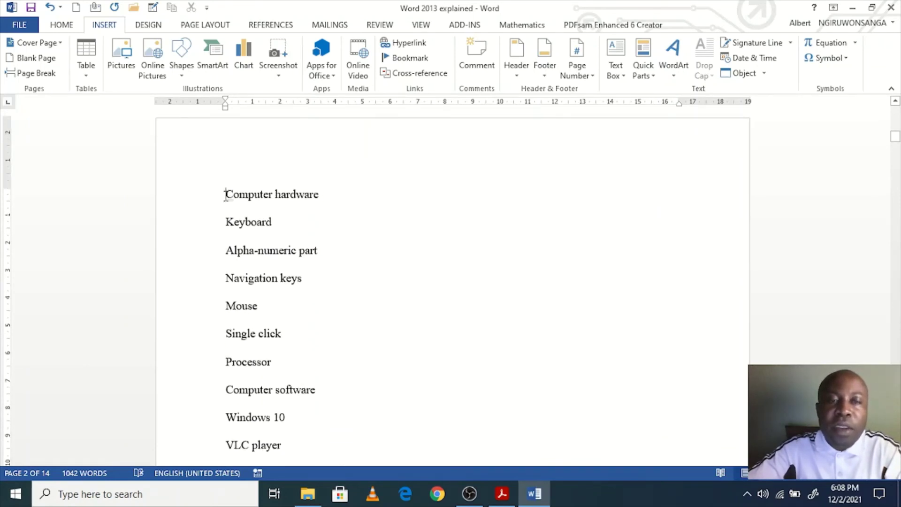
drag(225, 193, 328, 195)
click(332, 200)
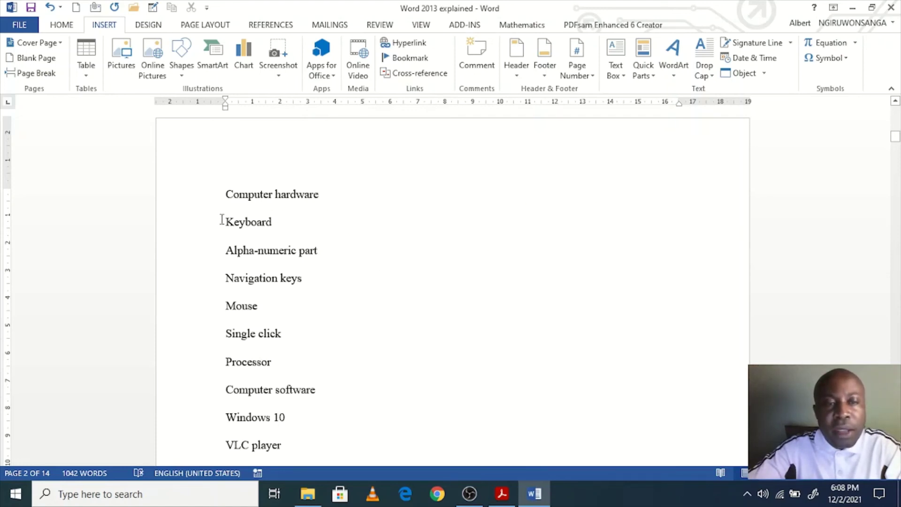
drag(222, 220, 276, 224)
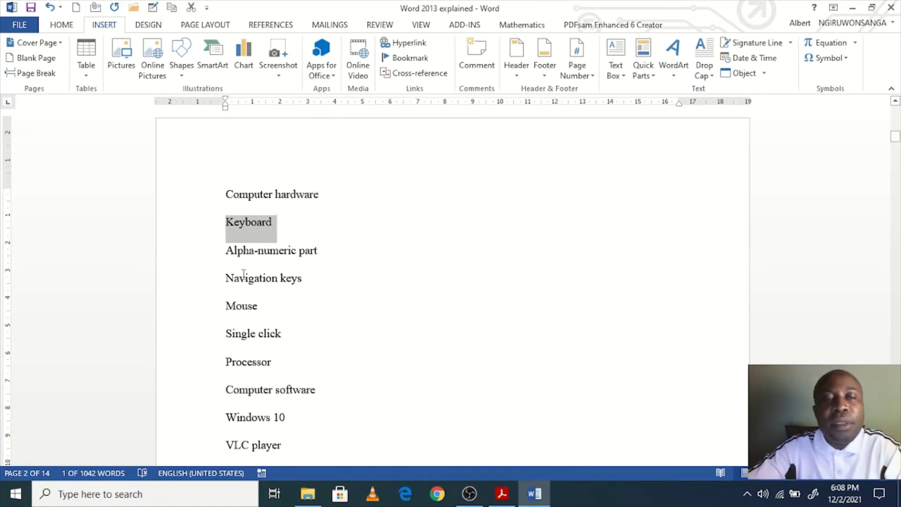
scroll(235, 246, down, 3)
drag(227, 190, 304, 220)
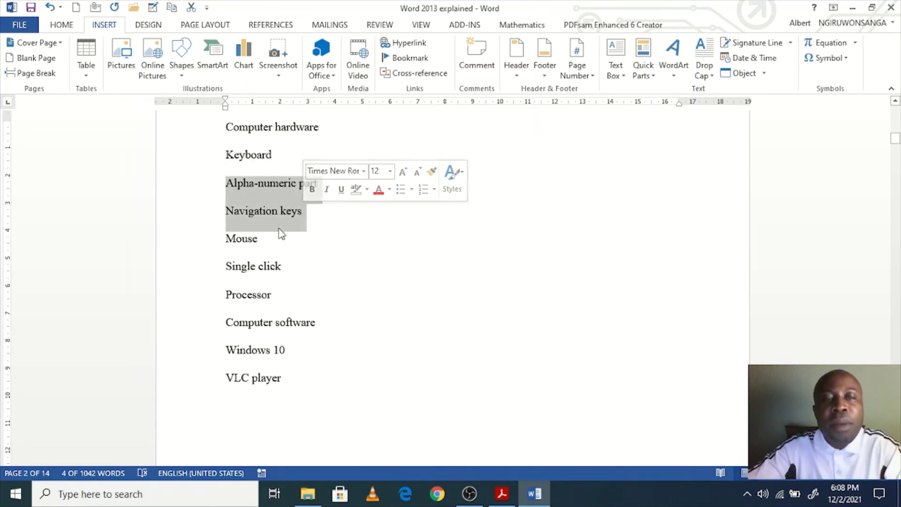
drag(221, 240, 267, 243)
click(294, 286)
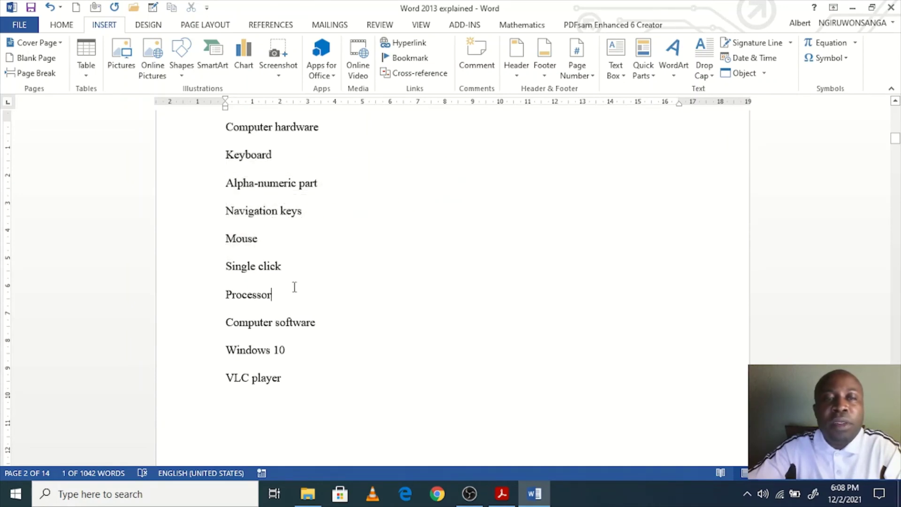
scroll(294, 287, up, 1)
drag(334, 168, 221, 165)
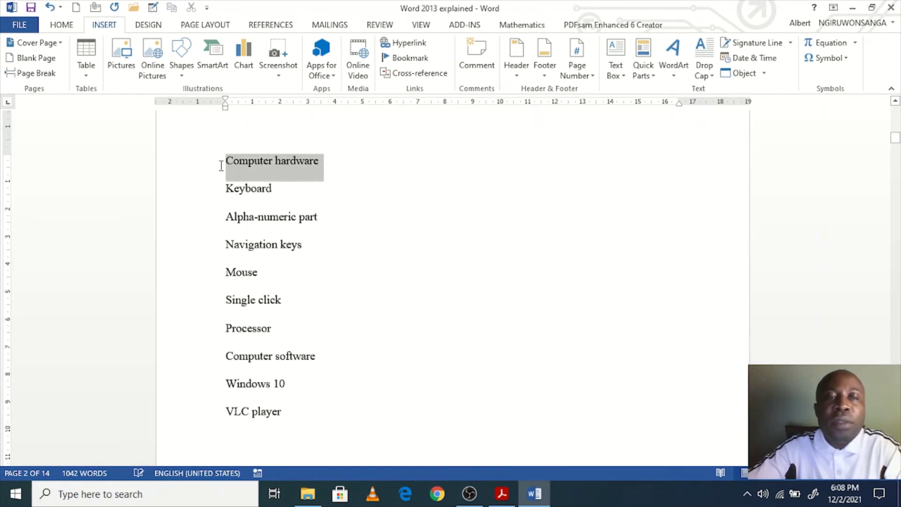
Step: Style Computer hardware Heading 1, Keyboard and Mouse Heading 2, Alpha-numeric part and Navigation keys Heading 3
click(60, 30)
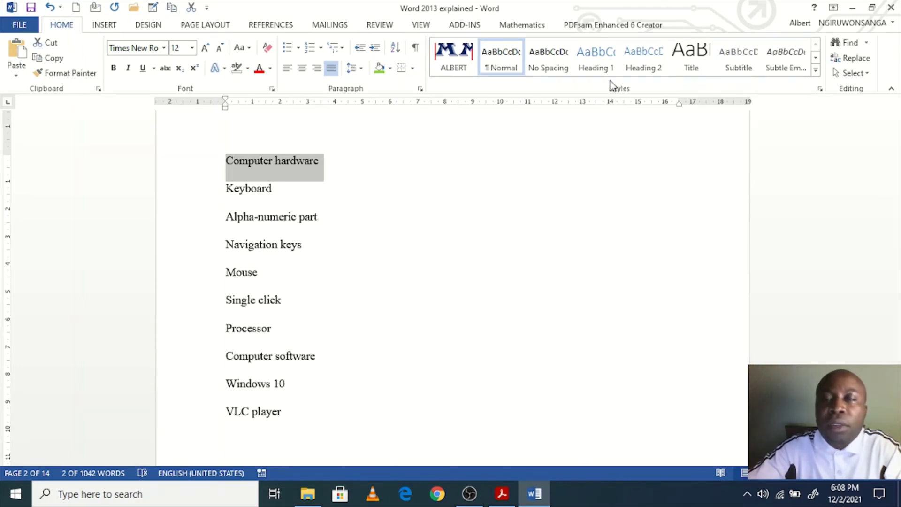
click(599, 66)
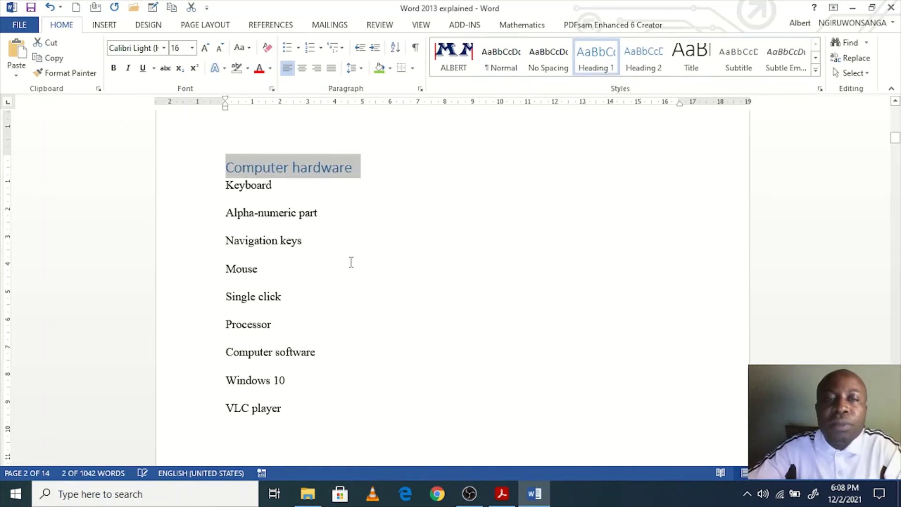
drag(288, 192, 223, 191)
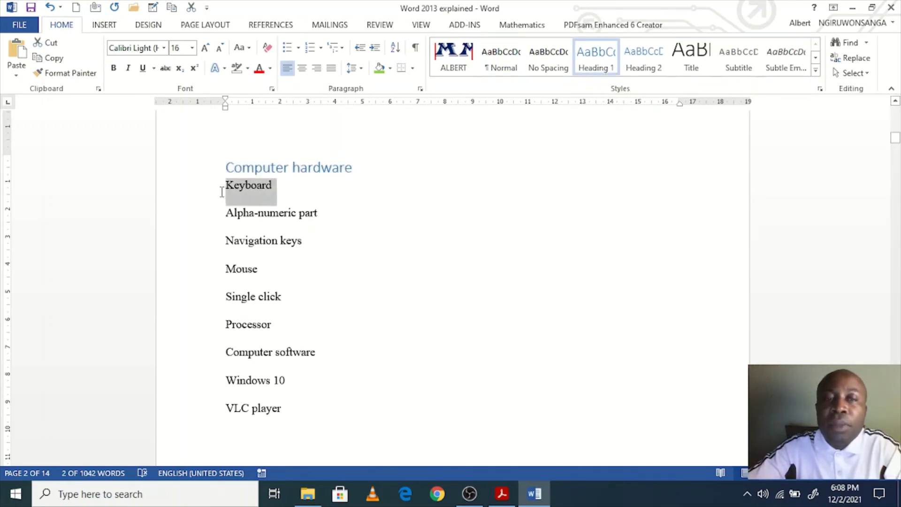
click(641, 61)
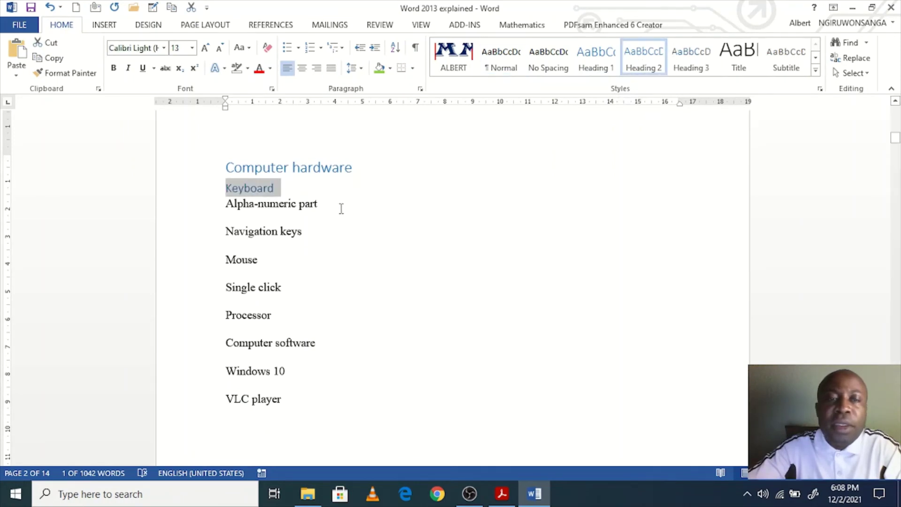
drag(339, 207, 215, 225)
drag(311, 231, 205, 210)
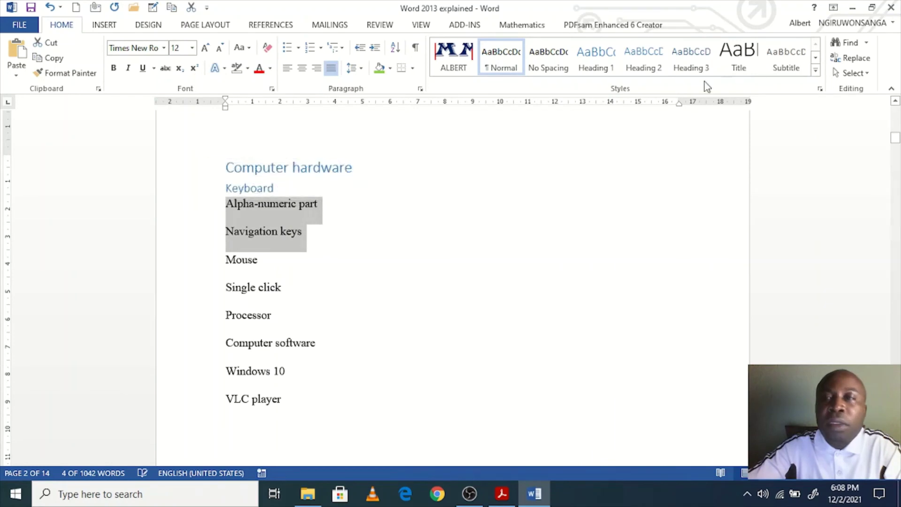
click(694, 70)
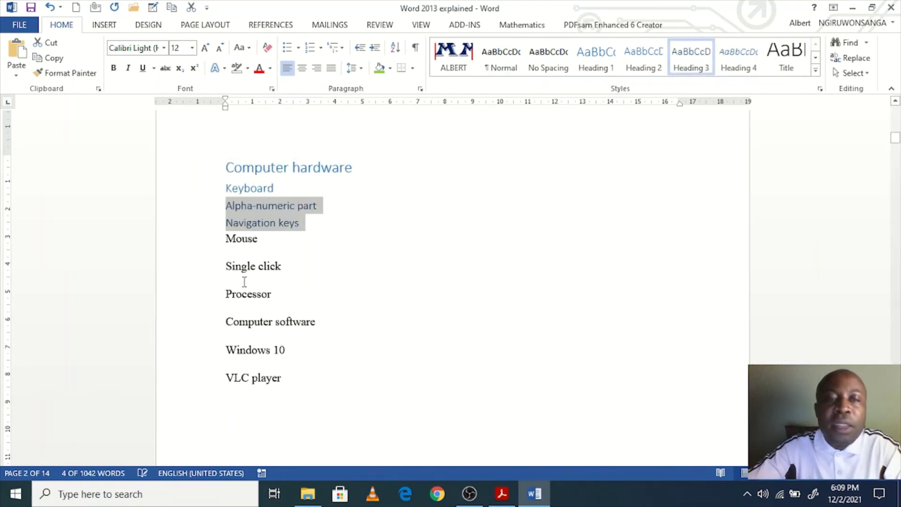
click(229, 249)
drag(226, 240, 263, 242)
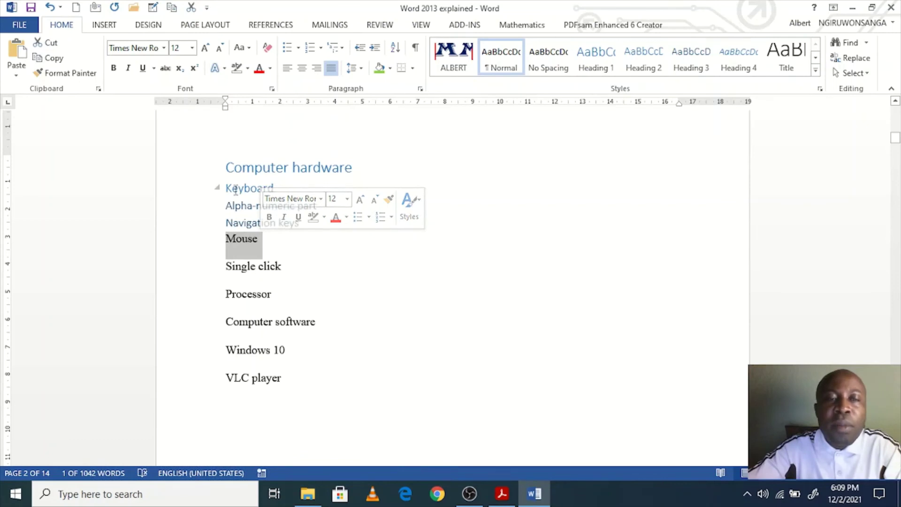
click(652, 68)
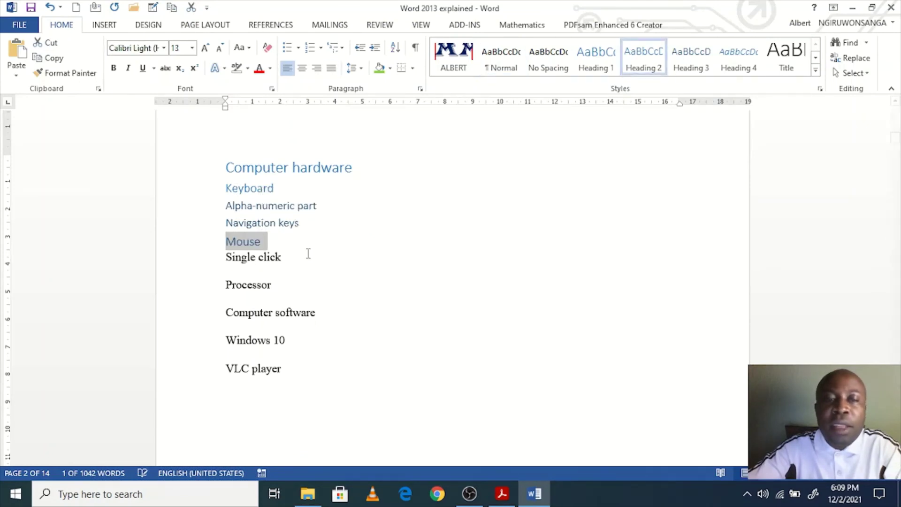
Step: Apply Heading 3 to Single click, Heading 2 to Processor, Windows 10, VLC player, Heading 1 to Computer software
drag(223, 258, 290, 266)
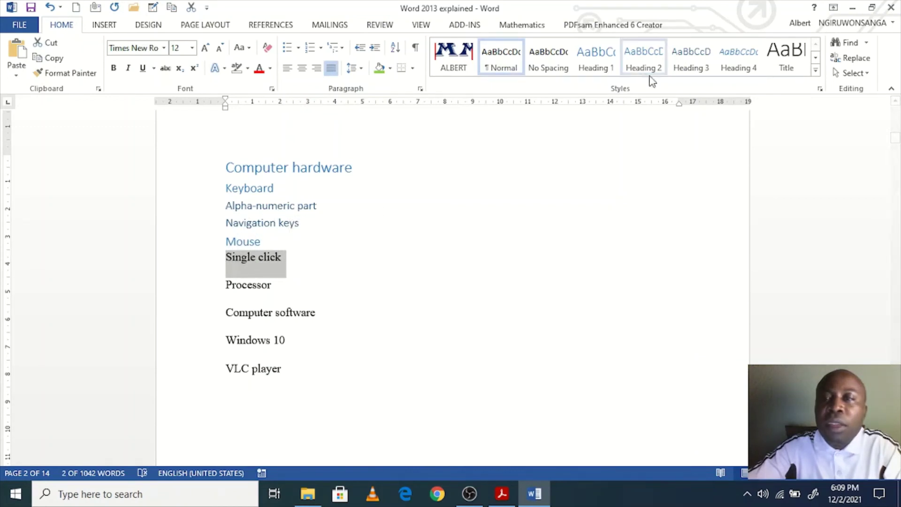
click(692, 63)
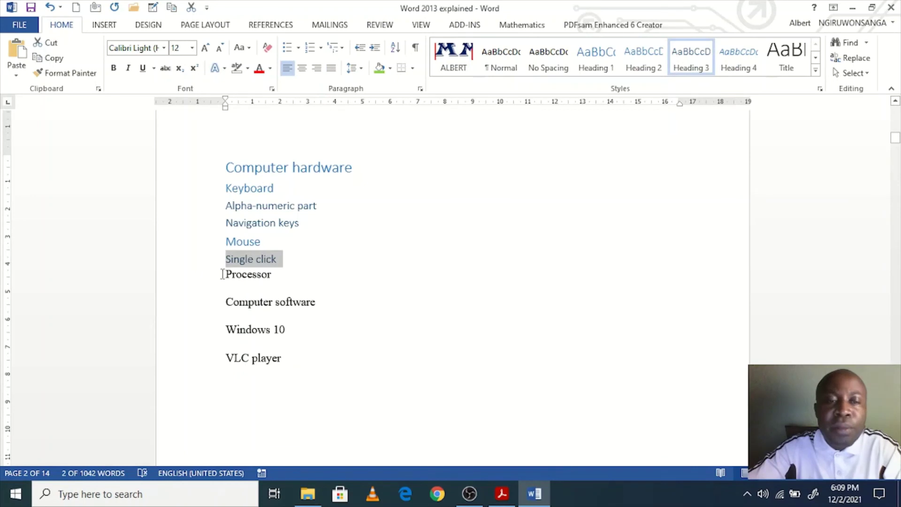
drag(224, 274, 278, 288)
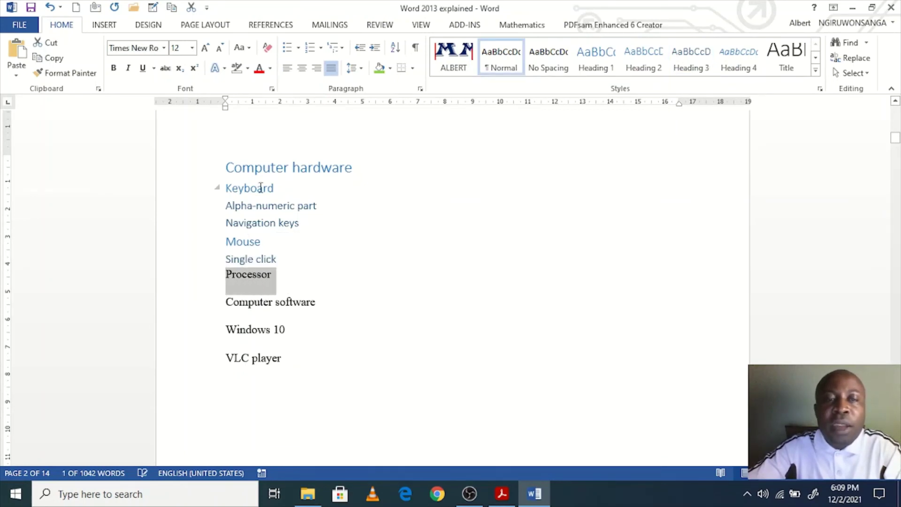
click(652, 68)
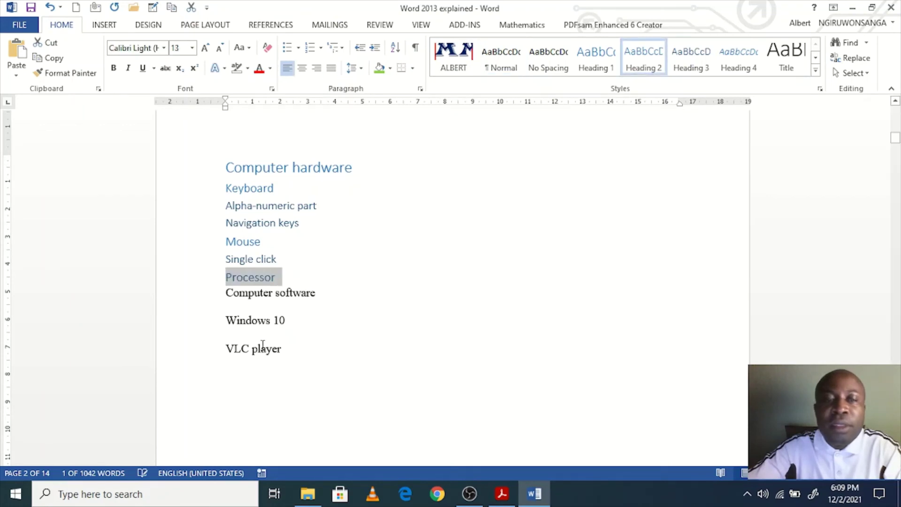
click(215, 293)
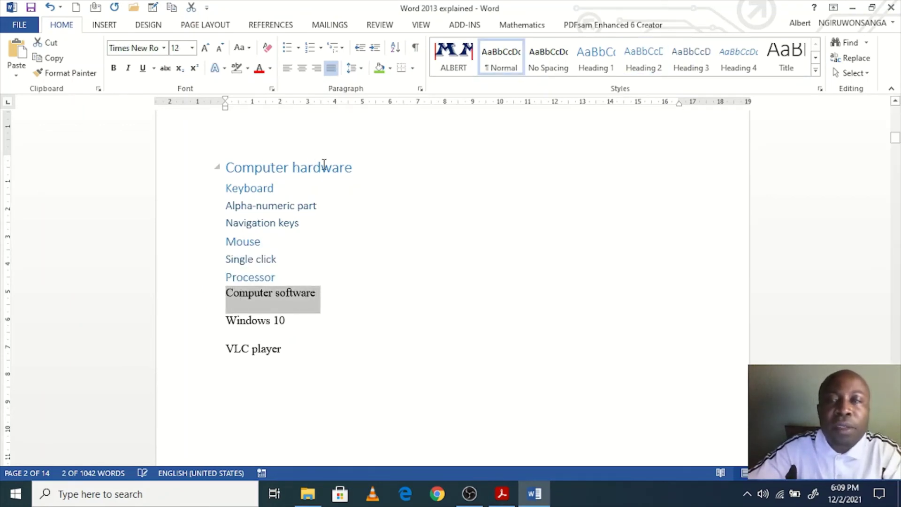
click(599, 70)
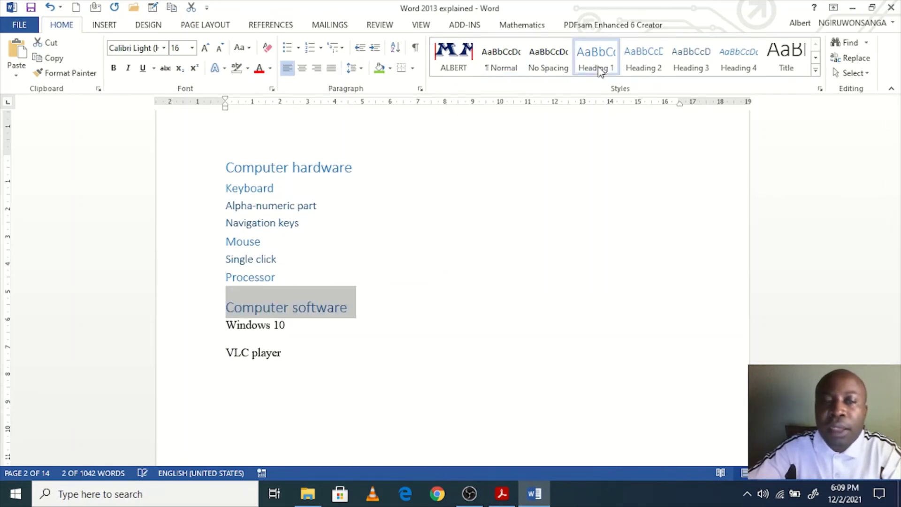
drag(292, 360, 223, 336)
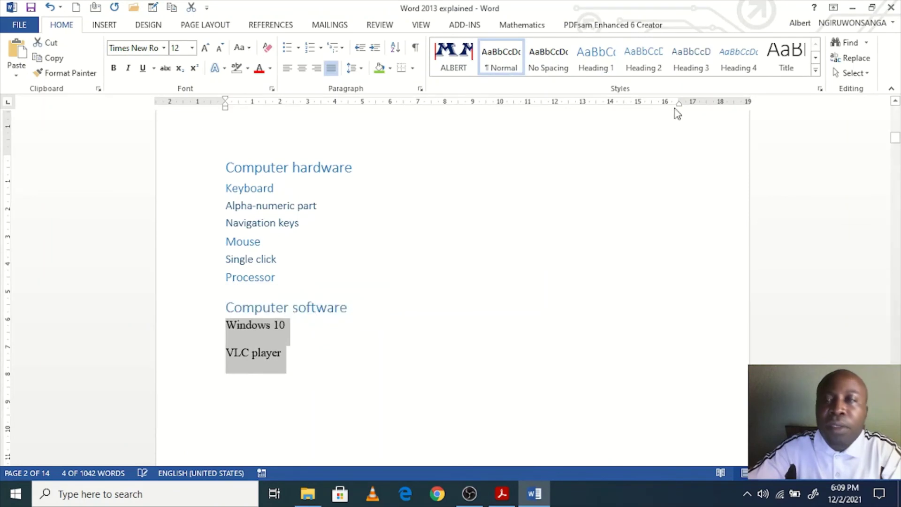
click(643, 59)
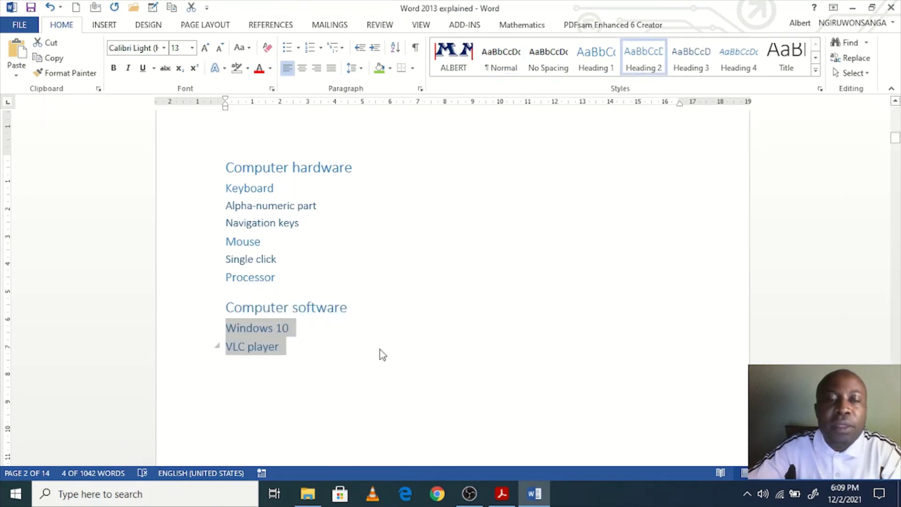
click(341, 346)
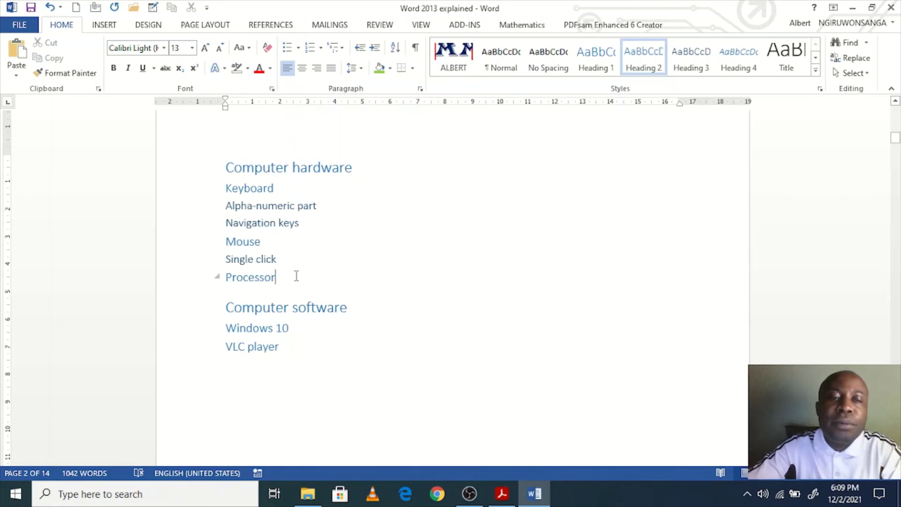
click(227, 167)
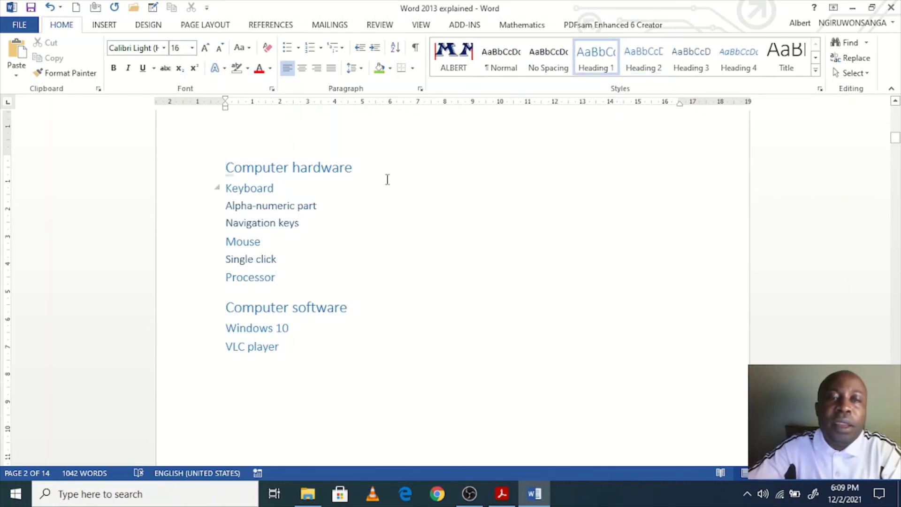
Step: Type three short placeholder paragraphs beneath the Computer hardware heading
key(Return)
text(jxjc)
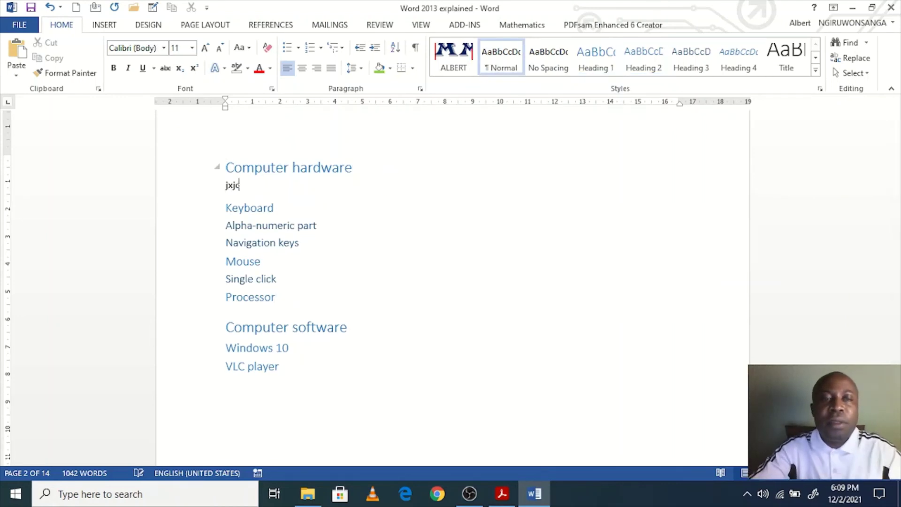
text(cxpoj pxcoxcipokxcpoipoxcioxc poxcpo xcipxc)
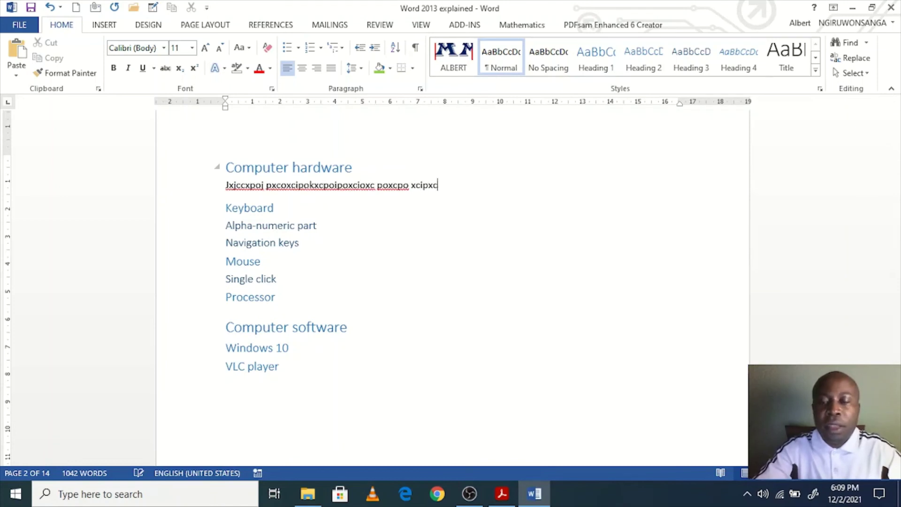
key(Return)
text(kljxc ioxciixcxcoxc oxc opxc)
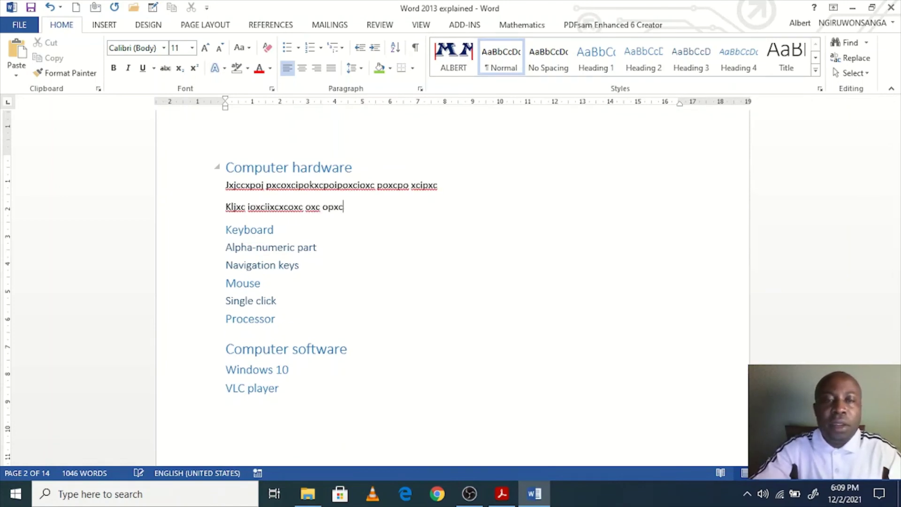
key(Return)
text(xcjxcxcpxc)
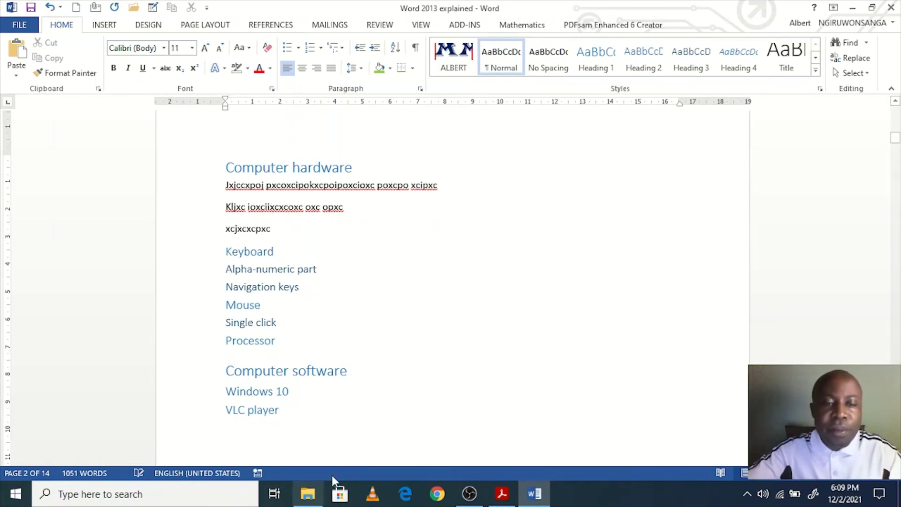
Step: Add one placeholder body paragraph beneath the Computer software heading
click(409, 377)
key(Return)
text(;lkjxcjxco xc)
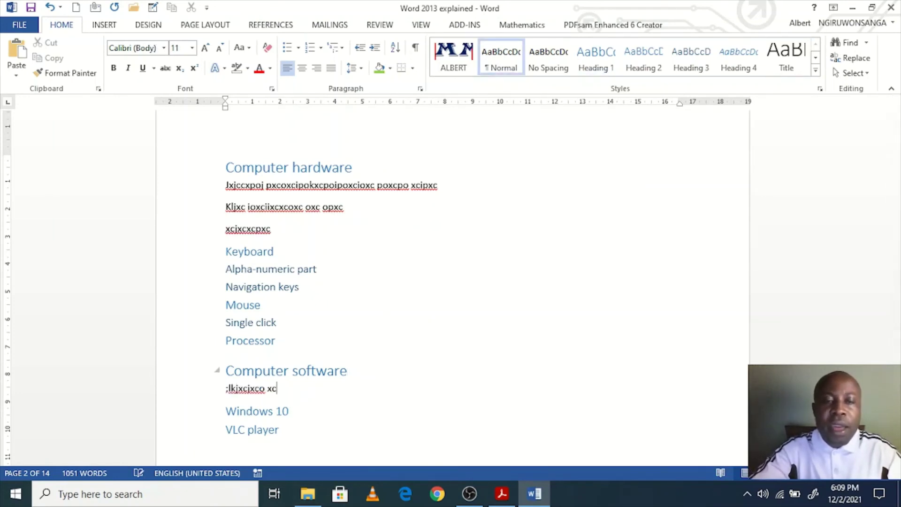
text( xcpoxcpo pxc xcpoxcu xc pokc xc)
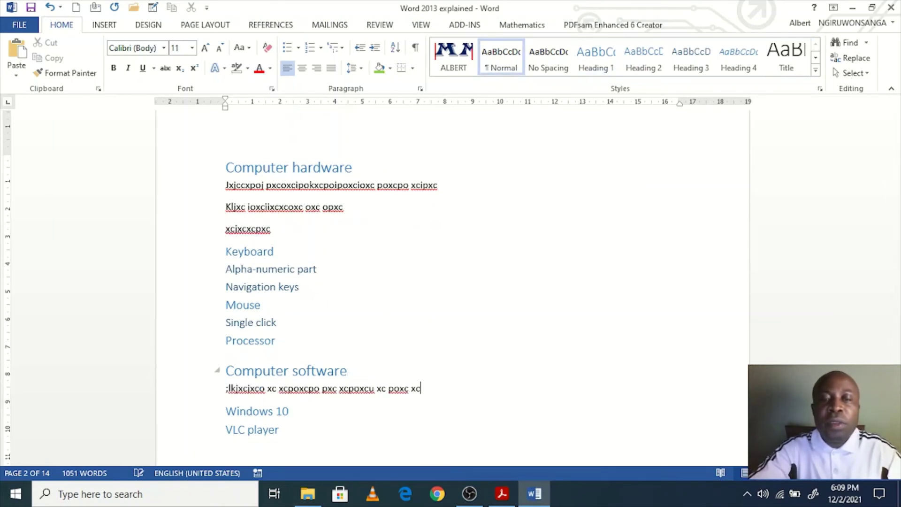
text(ioxcuxc ioxcu xcxcpipxc uoxci xcixcpxco xciox)
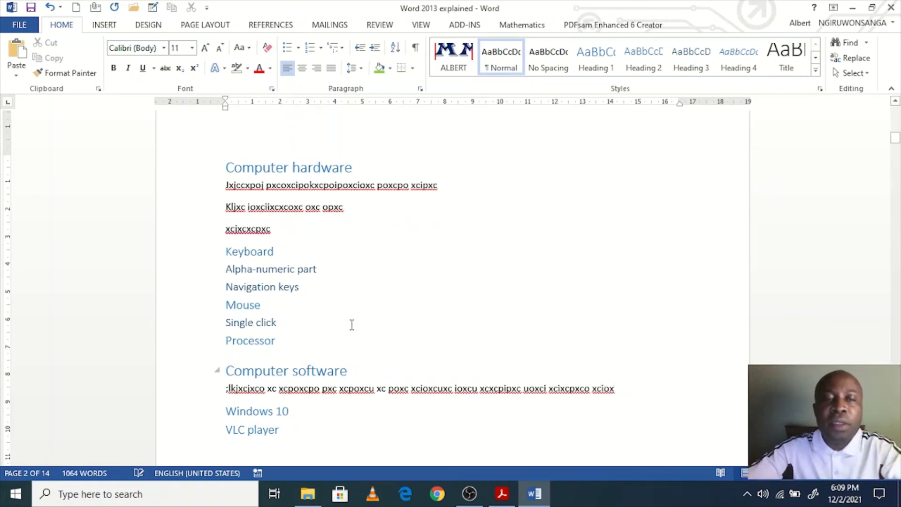
scroll(273, 357, down, 1)
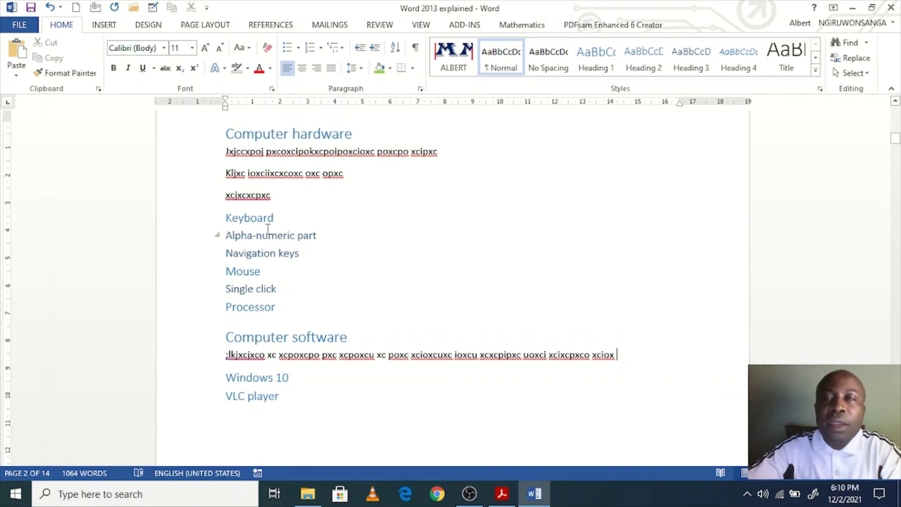
scroll(452, 329, down, 3)
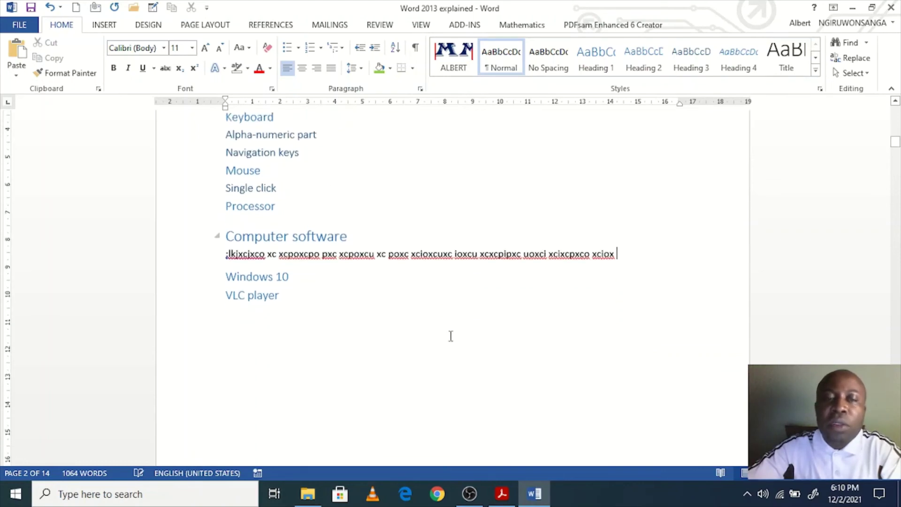
scroll(384, 374, up, 10)
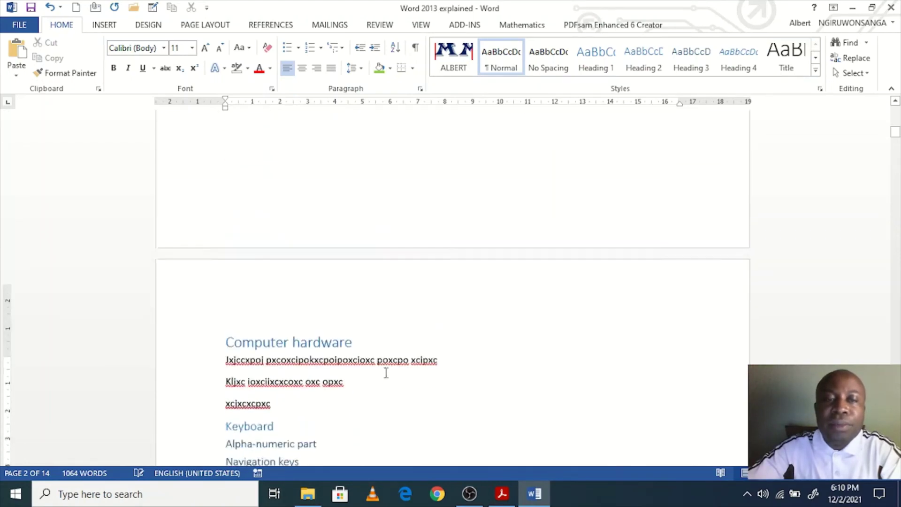
Step: Insert a page break before Computer hardware and place the cursor on the resulting blank page
click(352, 224)
scroll(368, 239, up, 4)
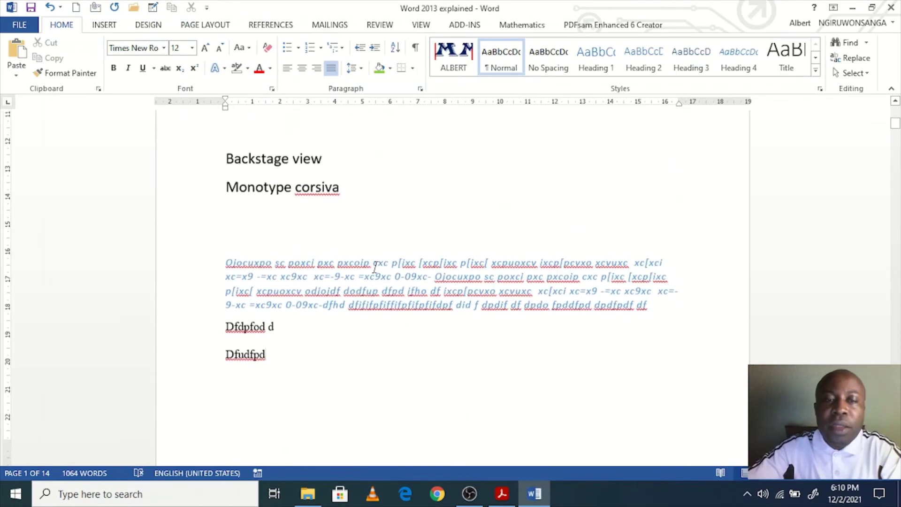
scroll(420, 382, down, 3)
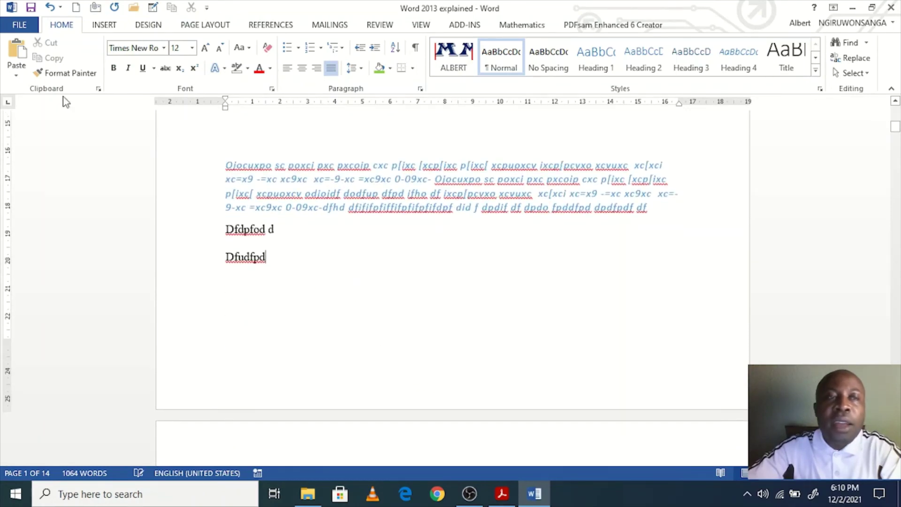
scroll(303, 316, down, 5)
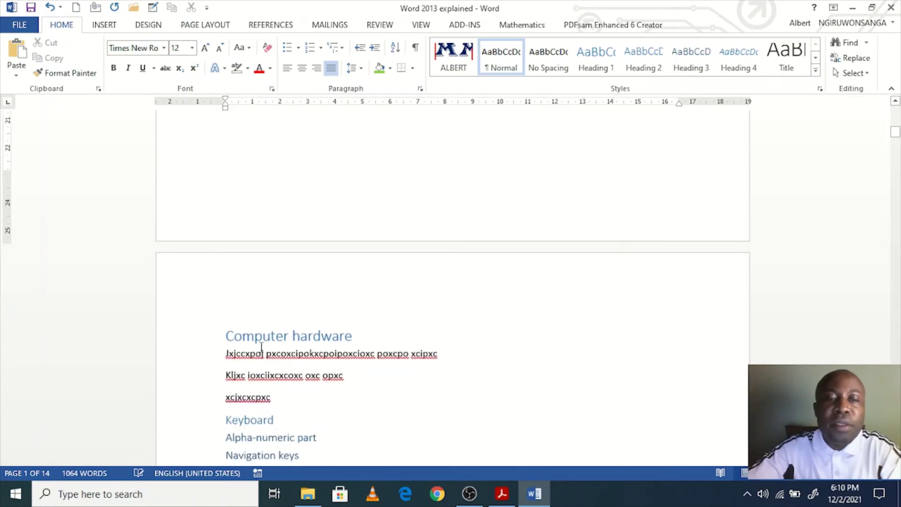
click(226, 334)
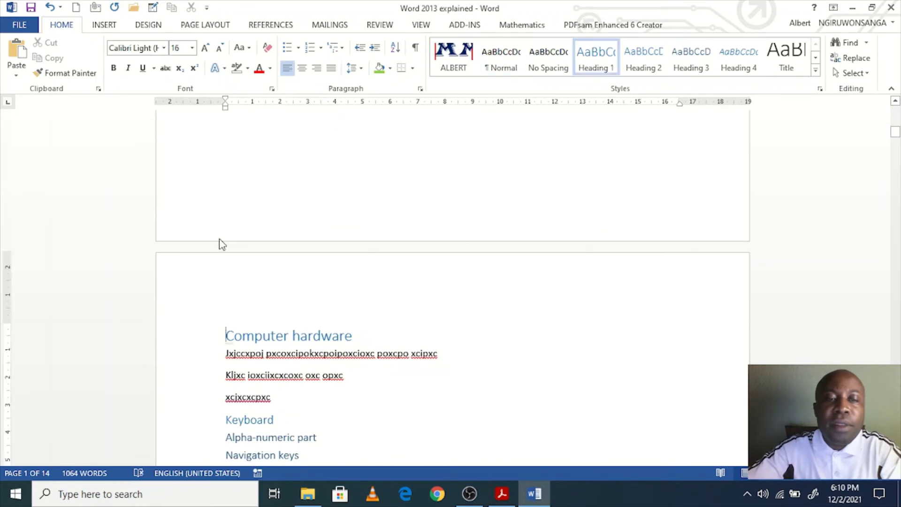
click(104, 26)
click(34, 74)
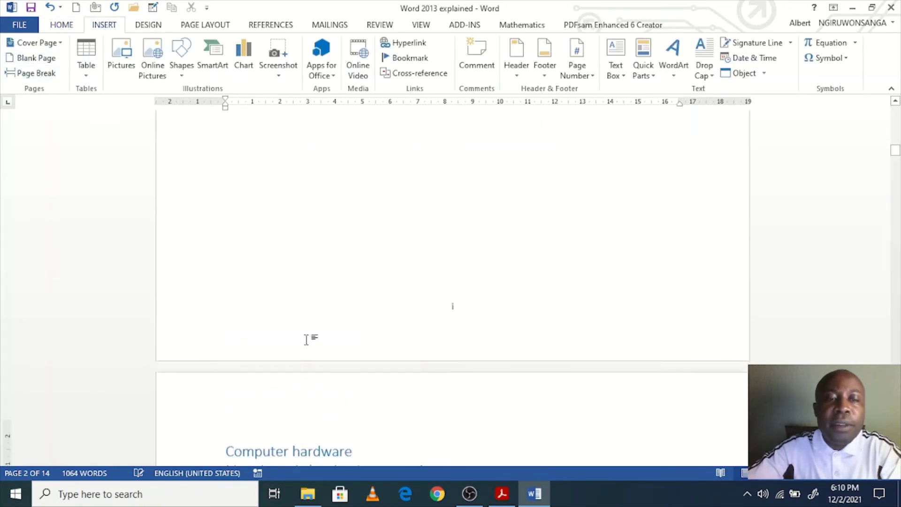
scroll(304, 319, up, 3)
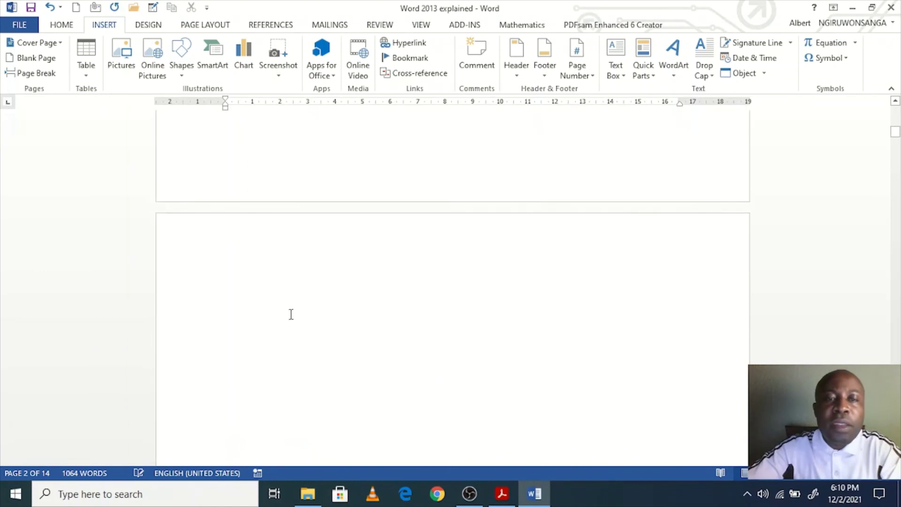
click(292, 295)
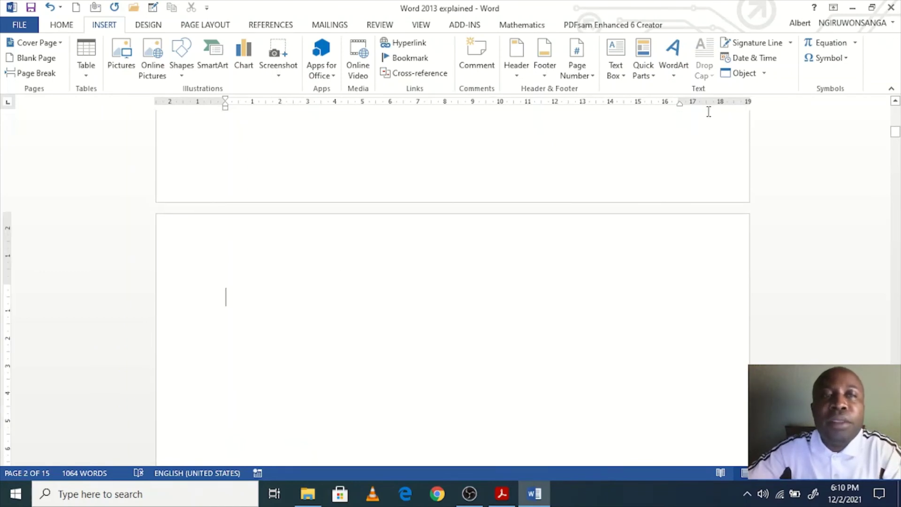
Step: Insert an Automatic Table 2 table of contents listing every heading from Computer hardware to References
click(268, 25)
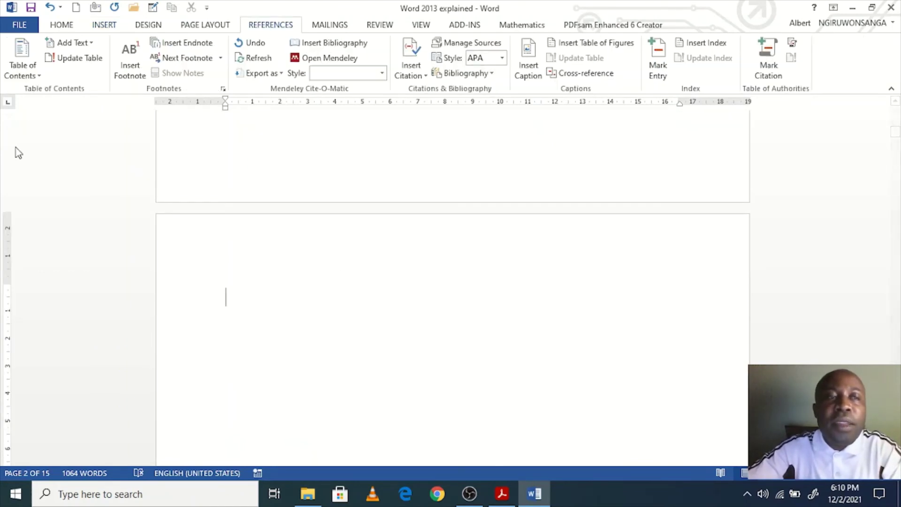
click(37, 75)
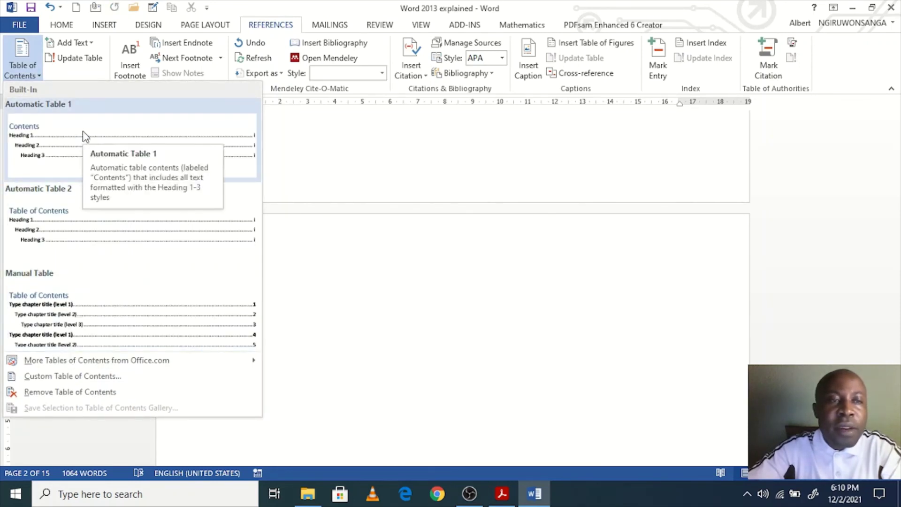
click(110, 229)
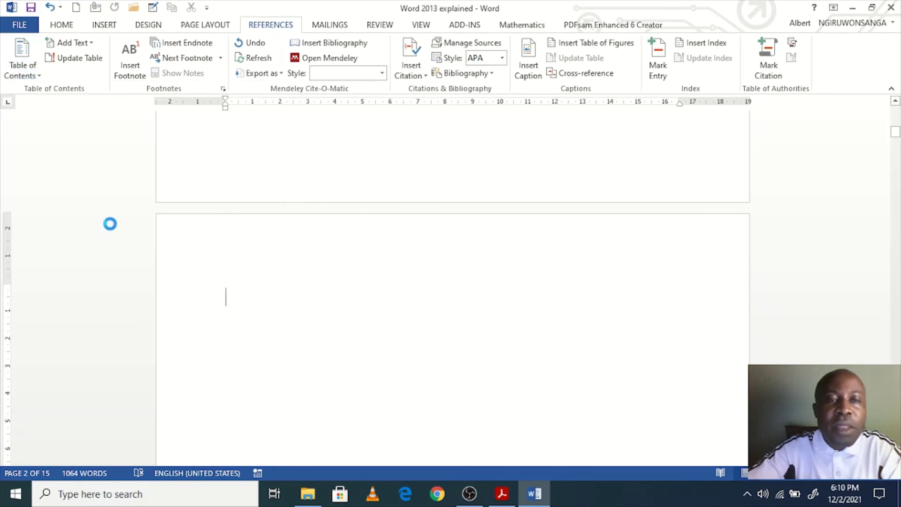
scroll(340, 314, up, 2)
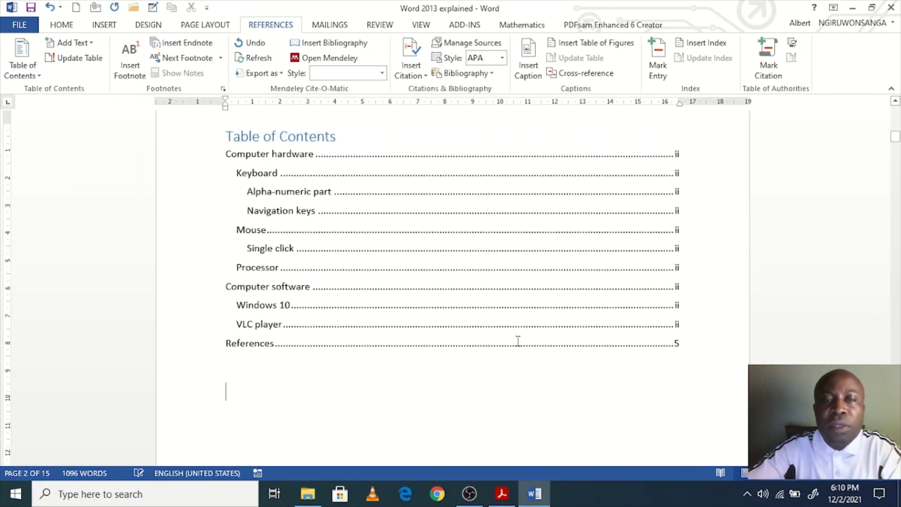
scroll(301, 282, up, 1)
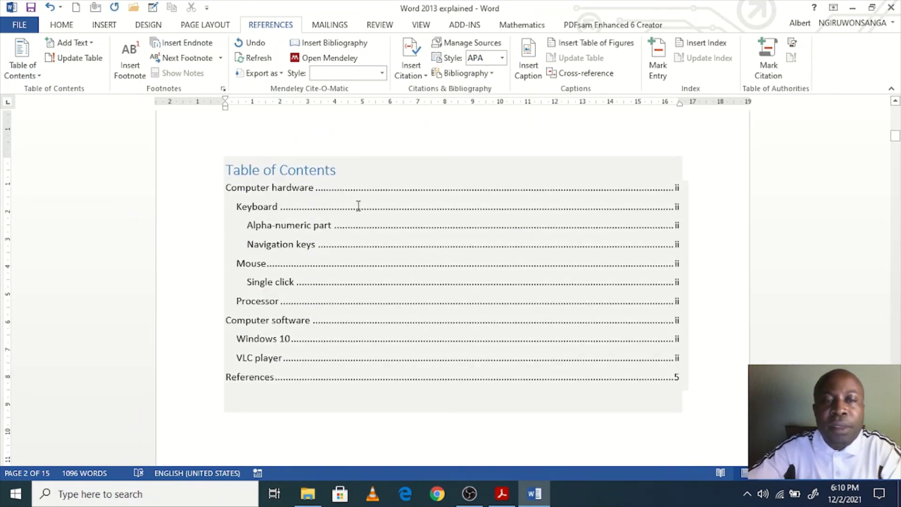
scroll(471, 403, down, 1)
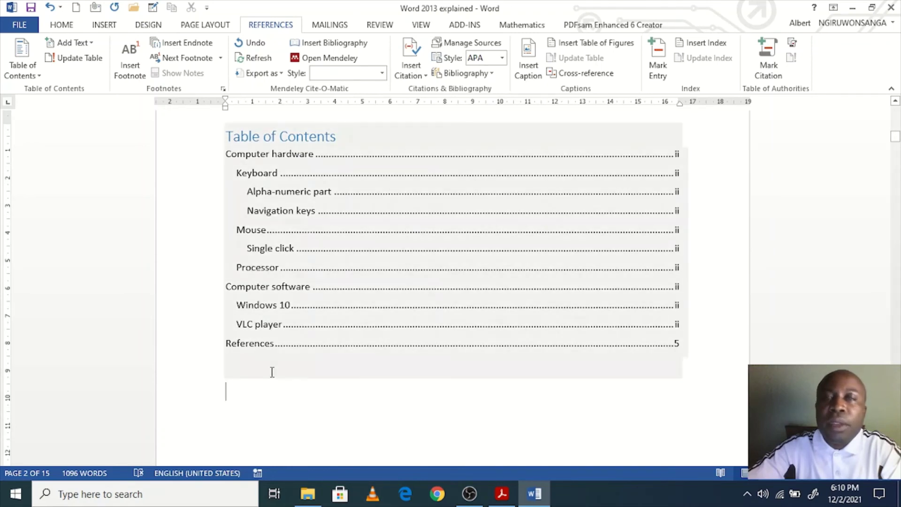
click(57, 26)
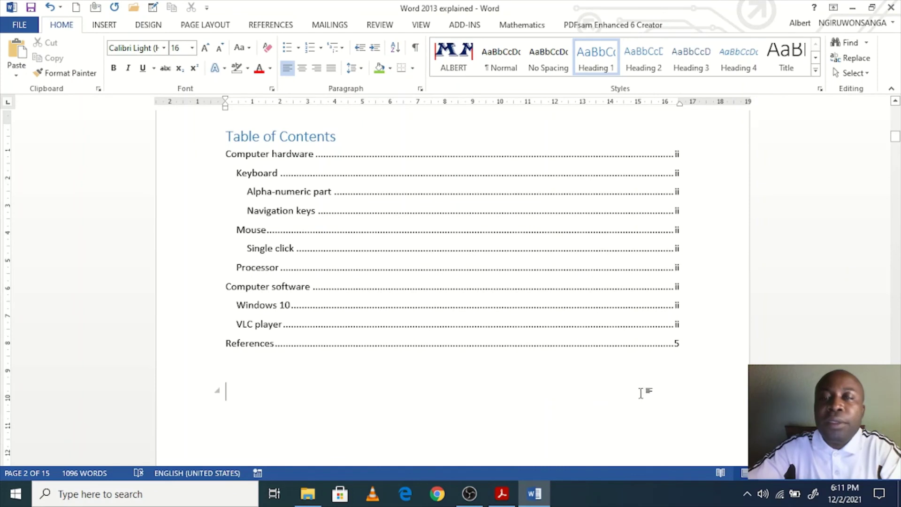
Step: Add four blank lines before the Processor heading to push it onto later pages
scroll(465, 354, down, 13)
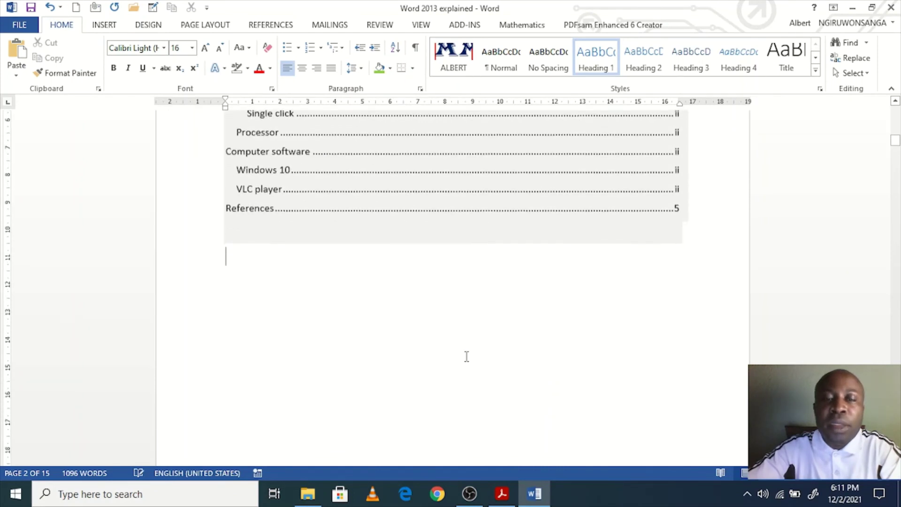
scroll(466, 361, down, 2)
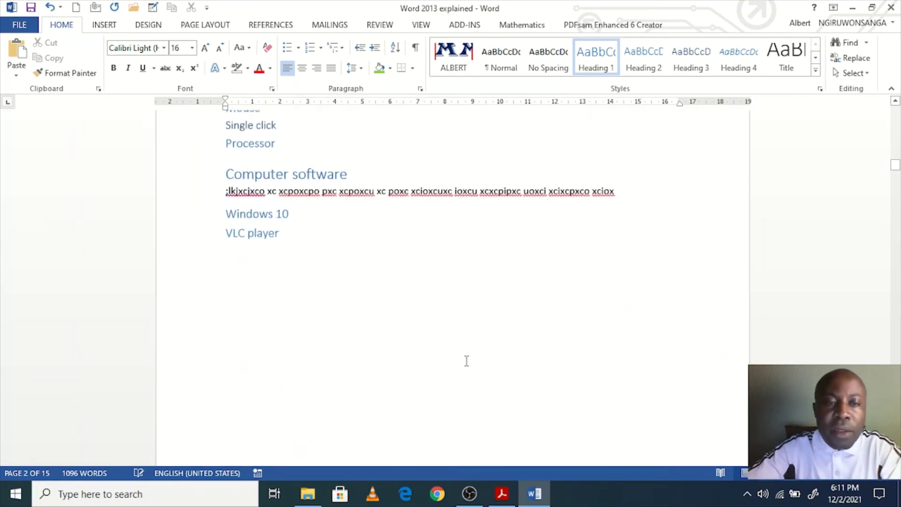
scroll(466, 360, up, 5)
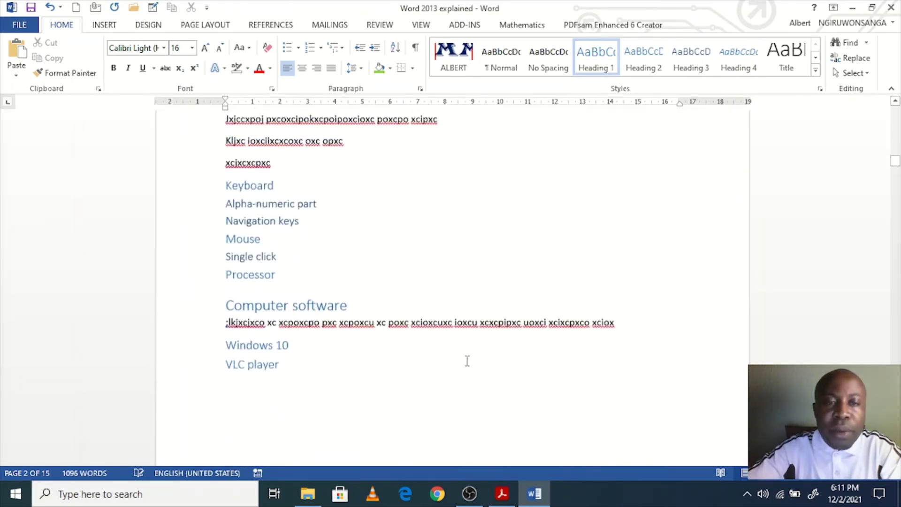
click(226, 278)
key(Return)
key(Return)
key(Return)
key(Return)
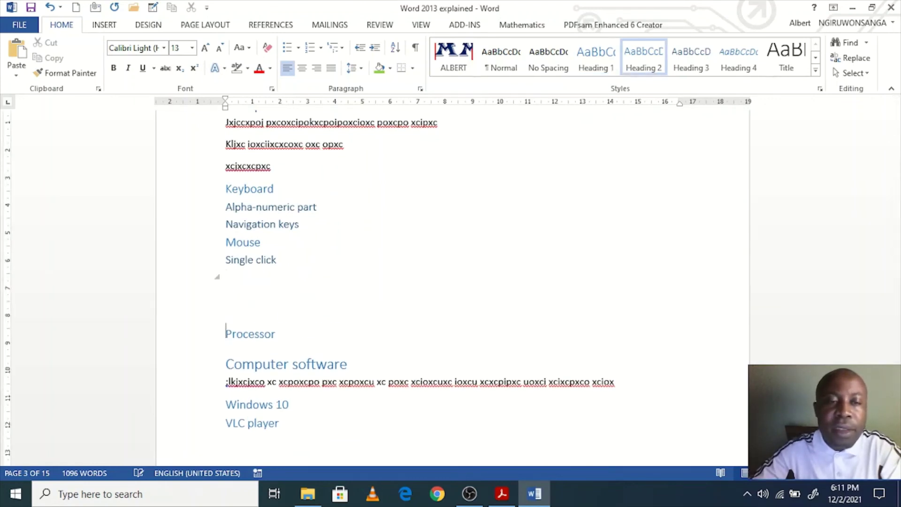
key(Return)
key(Return)
key(Return)
key(Return)
key(Return)
key(Return)
key(Return)
key(Return)
key(Return)
key(Return)
key(Return)
key(Return)
key(Return)
key(Return)
key(Return)
key(Return)
key(Return)
key(Return)
key(Return)
key(Return)
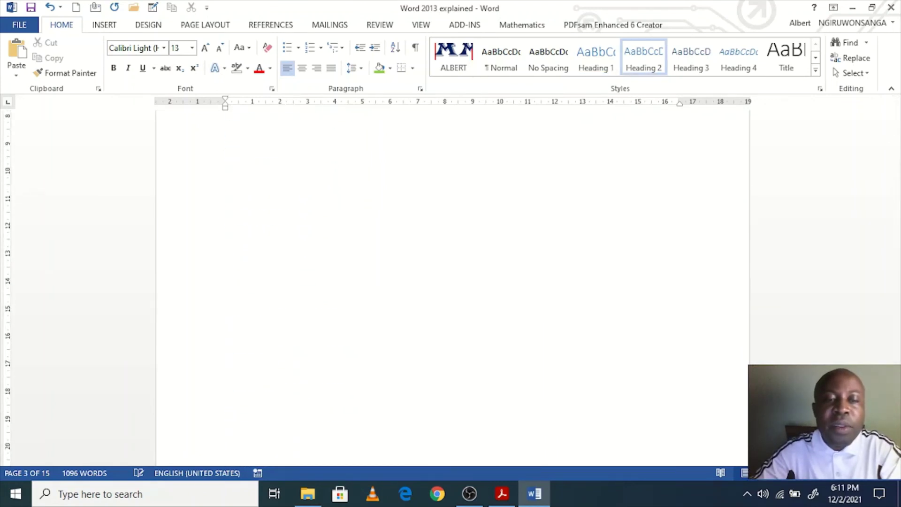
key(Return)
key(Return)
key(Return)
key(Return)
key(Return)
key(Return)
key(Return)
key(Return)
key(Return)
key(Return)
key(Return)
key(Return)
key(Return)
key(Return)
key(Return)
key(Return)
key(Return)
key(Return)
key(Return)
key(Return)
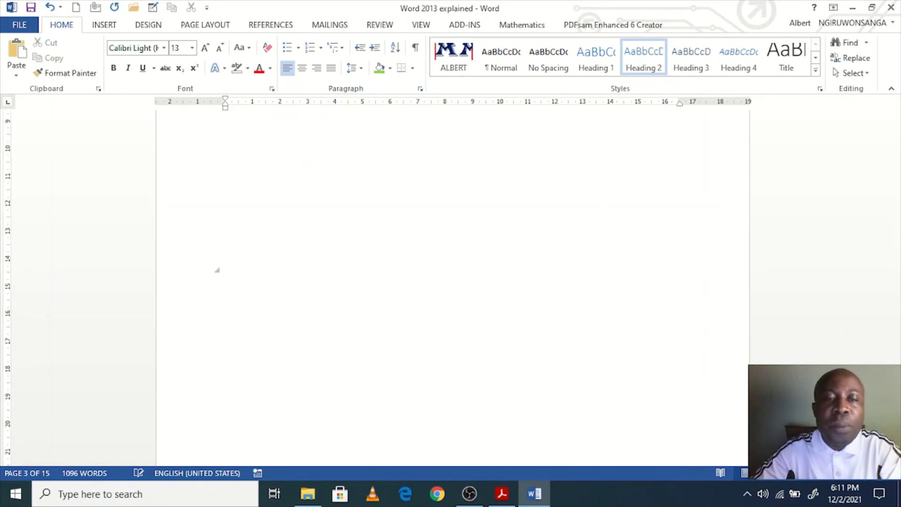
key(Return)
key(Return)
key(Return)
key(Return)
key(Return)
key(Return)
key(Return)
key(Return)
key(Return)
key(Return)
key(Return)
key(Return)
key(Return)
key(Return)
key(Return)
key(Return)
key(Return)
key(Return)
key(Return)
key(Return)
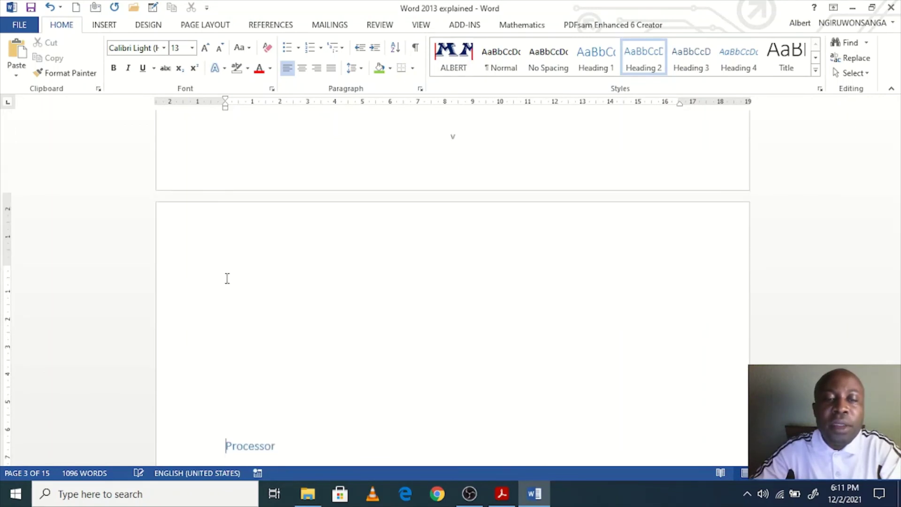
scroll(227, 279, up, 15)
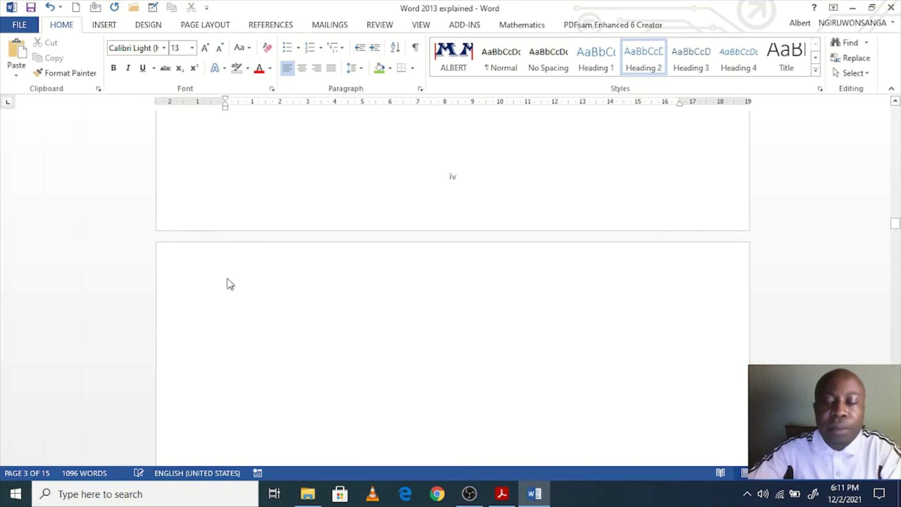
scroll(230, 284, up, 20)
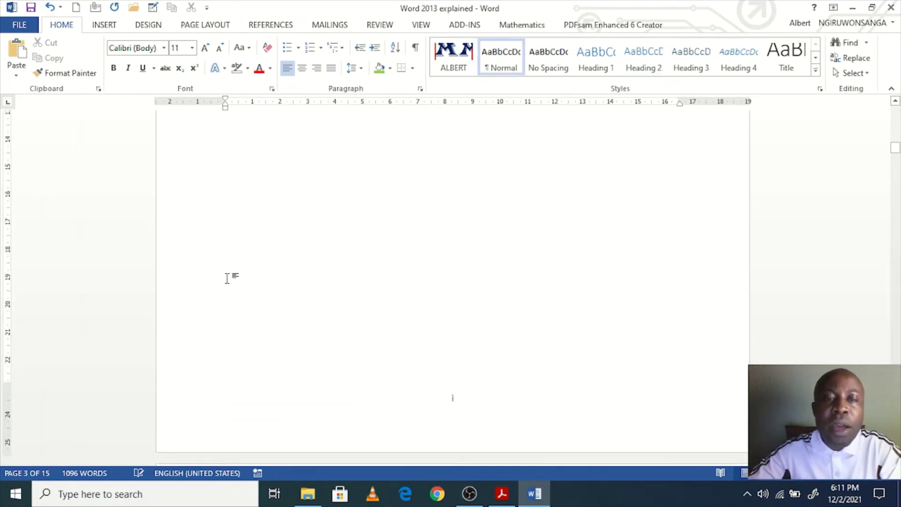
scroll(227, 279, up, 15)
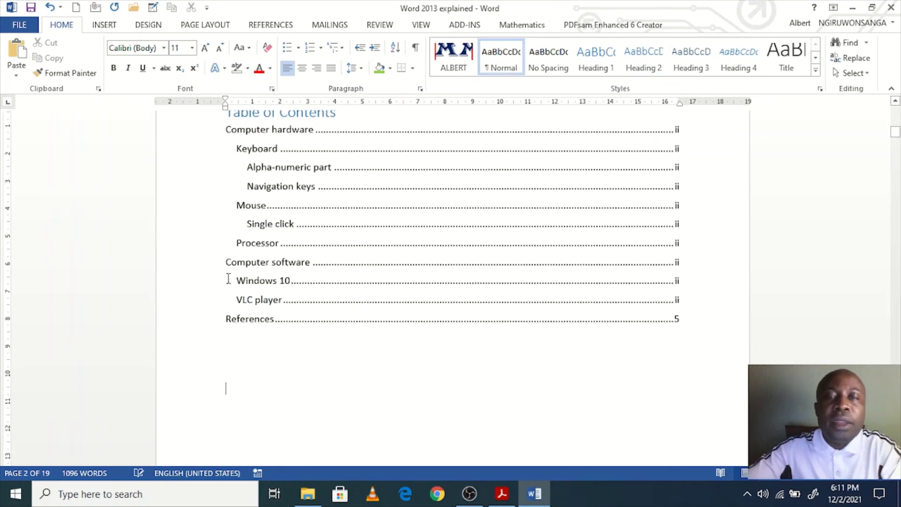
Step: Update the table of contents field, refreshing page numbers only
right_click(371, 205)
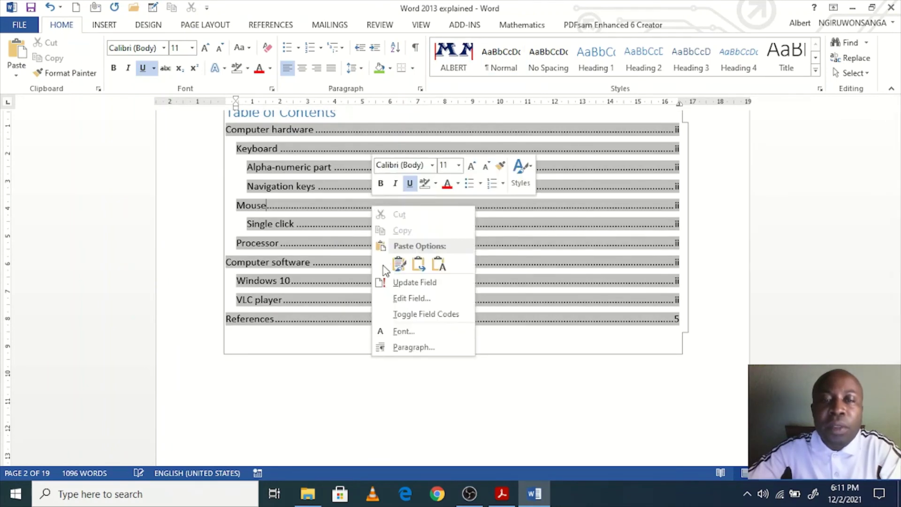
click(403, 283)
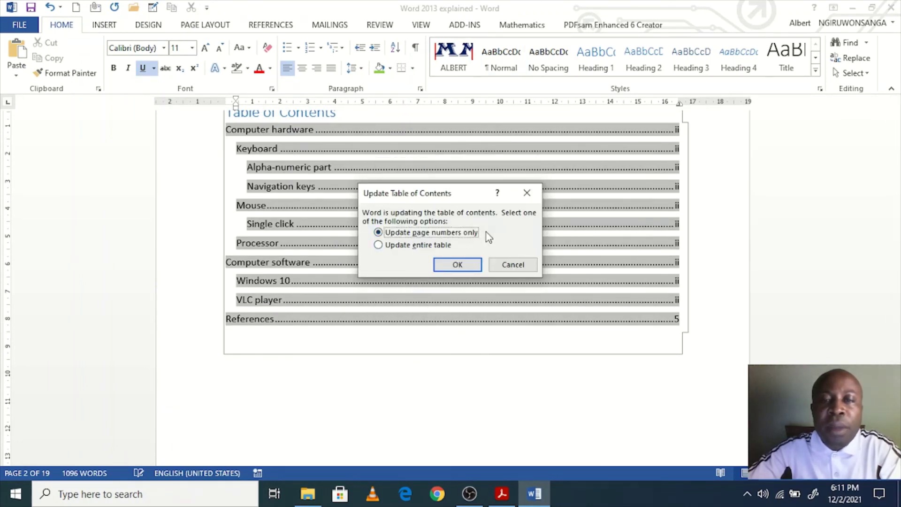
click(459, 265)
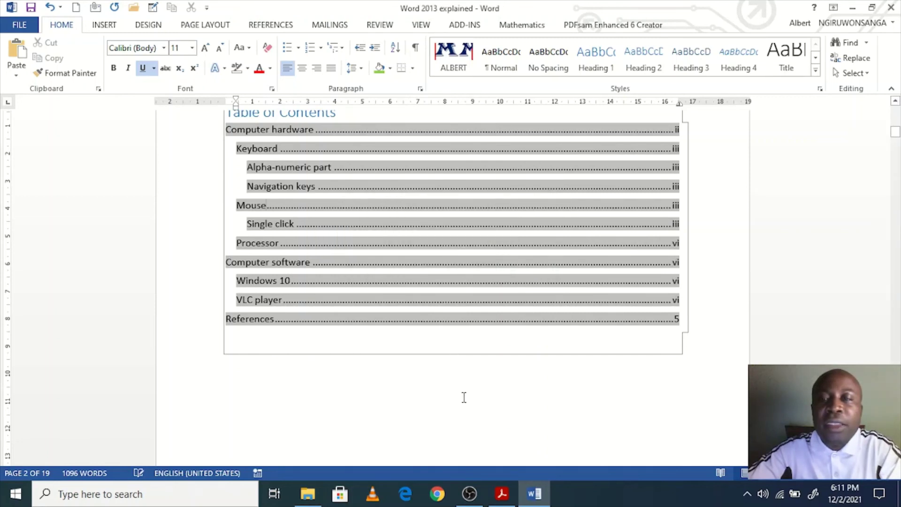
scroll(464, 397, up, 1)
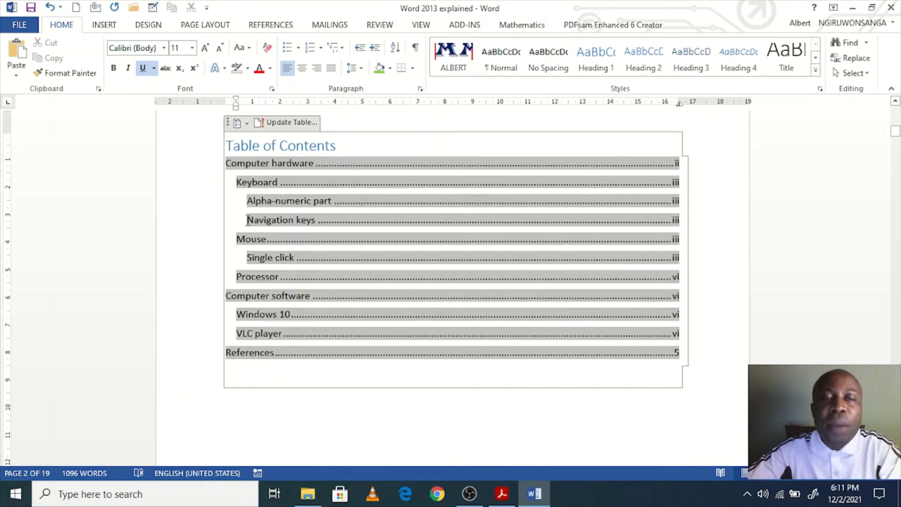
Step: Follow the Computer software contents entry to its heading on page 7
drag(253, 221, 295, 222)
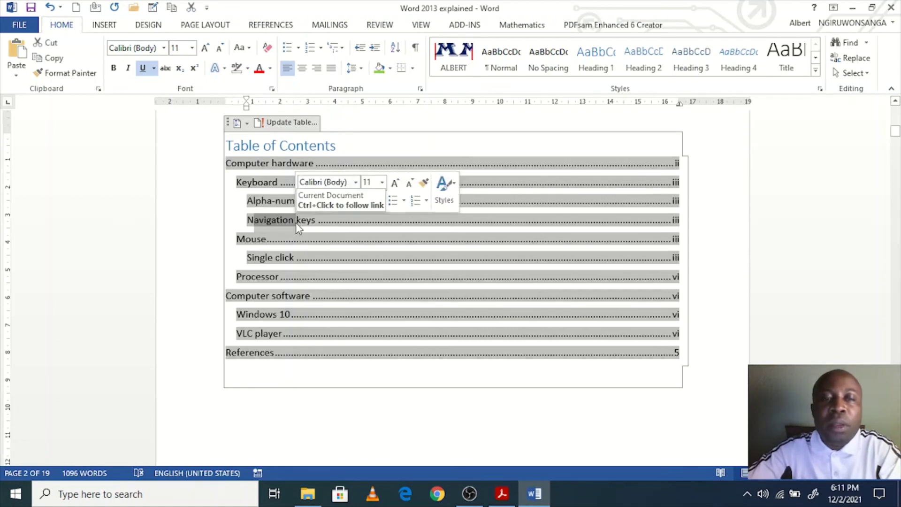
click(290, 221)
scroll(286, 254, down, 5)
scroll(360, 344, up, 3)
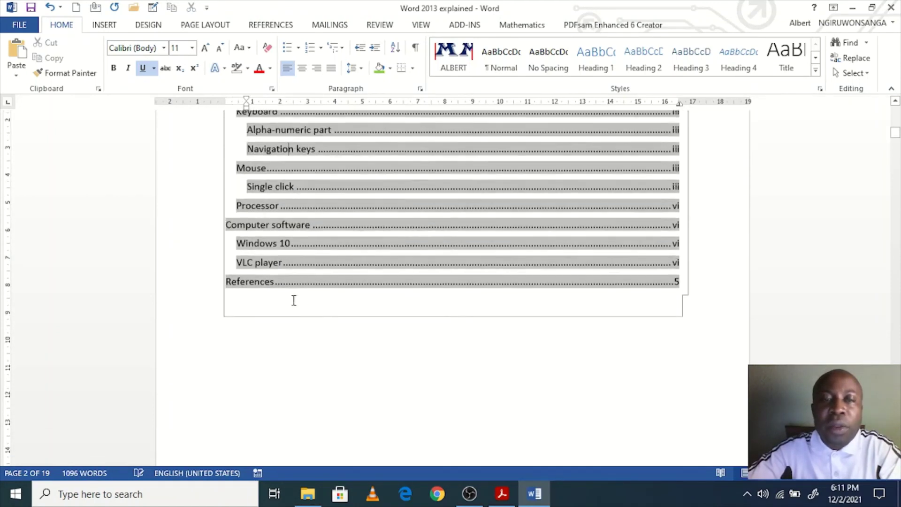
click(276, 228)
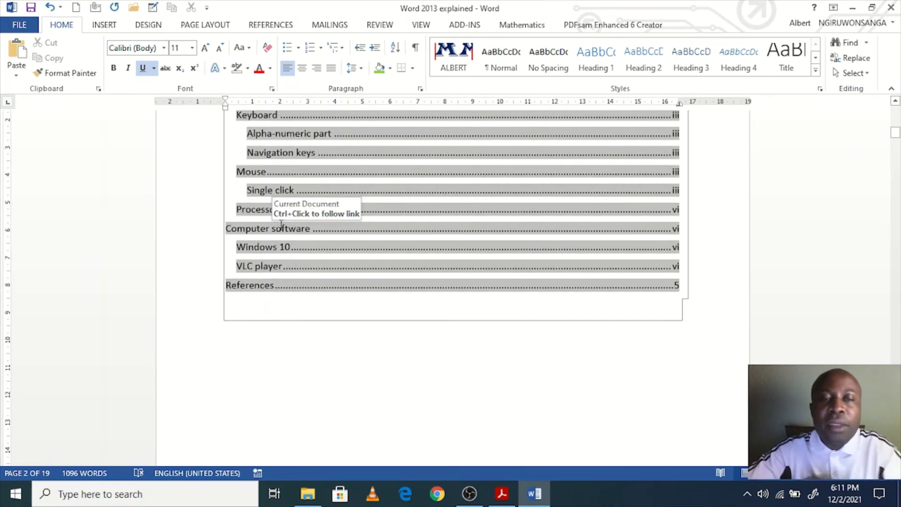
ctrl+click(284, 230)
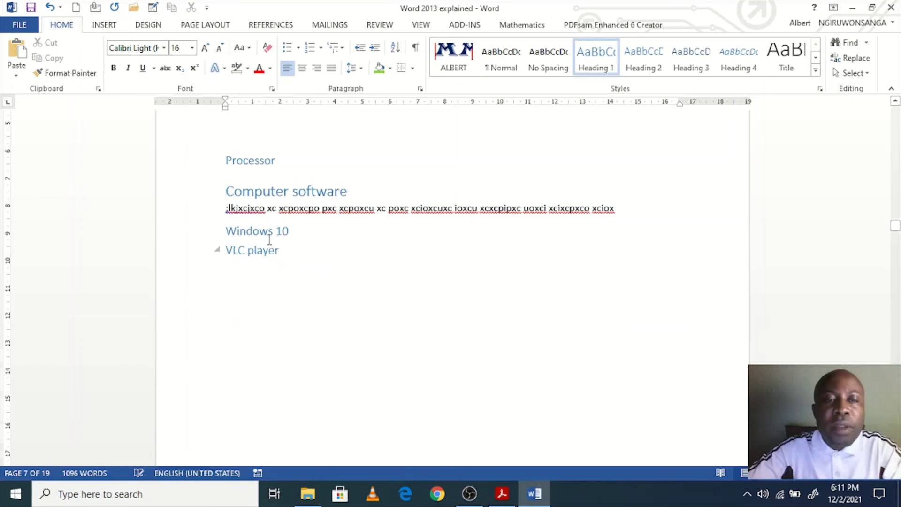
Step: Extend the Processor heading to 'Processor/CPU/Central Processing Unit', fixing the 'Cental' typo
scroll(263, 240, up, 2)
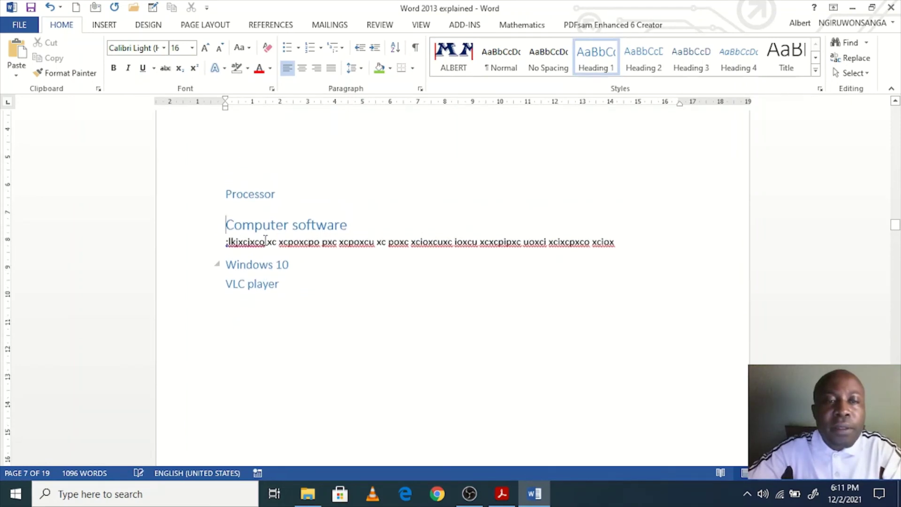
double_click(280, 195)
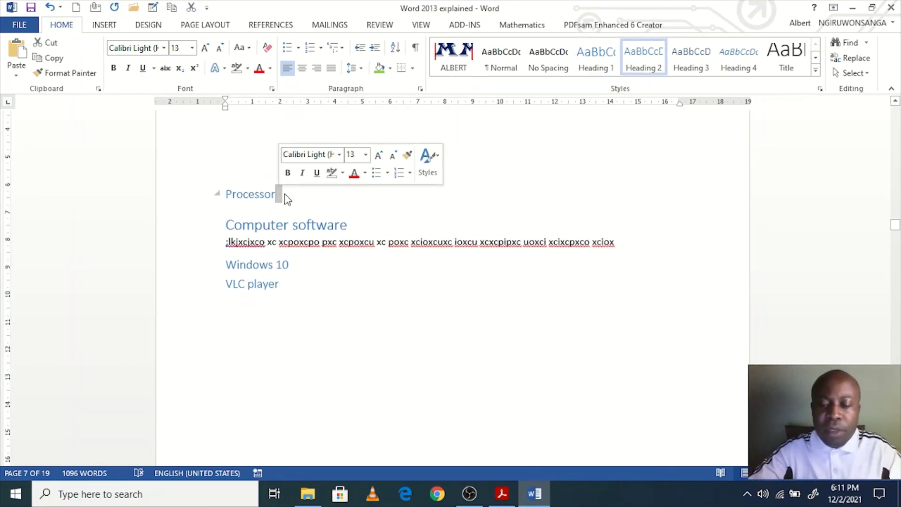
click(285, 193)
text(/CP)
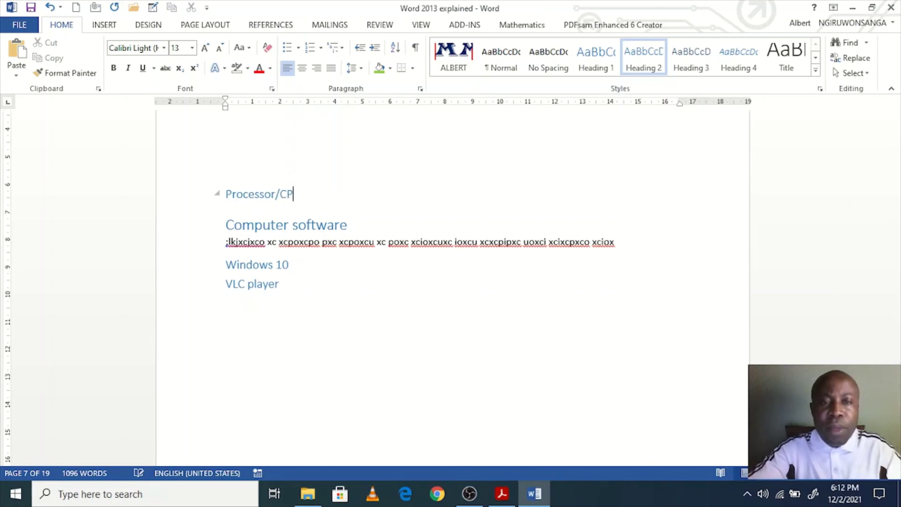
text(U/)
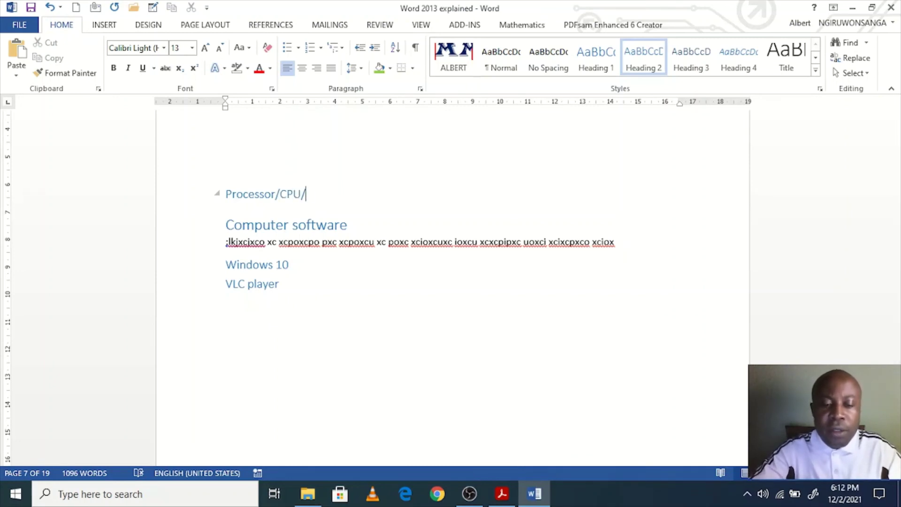
text(Cental Pr)
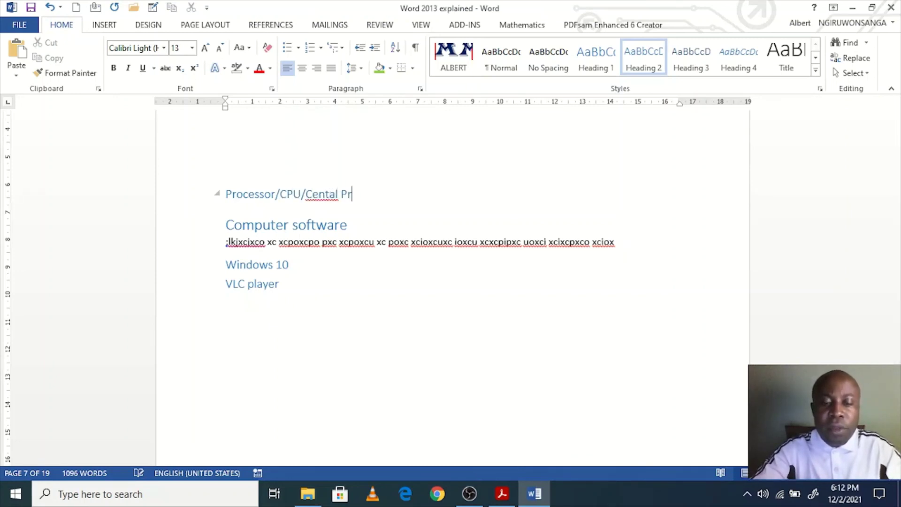
text(ocessing Unit)
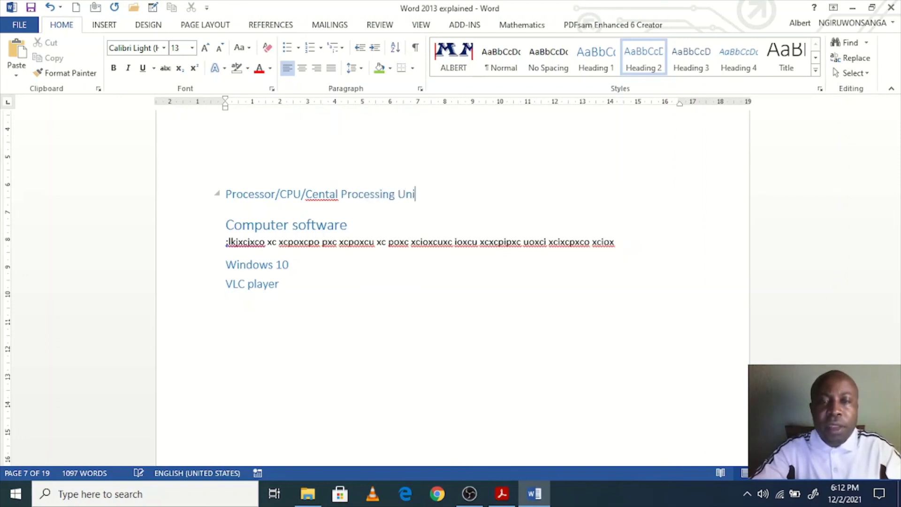
click(330, 194)
text(r)
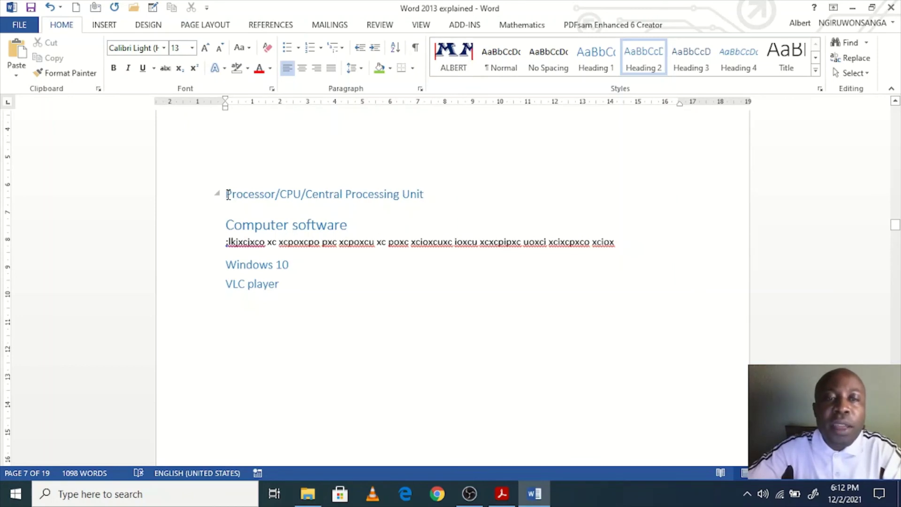
Step: Check the renamed heading, then move down toward the table of contents
drag(227, 194, 426, 195)
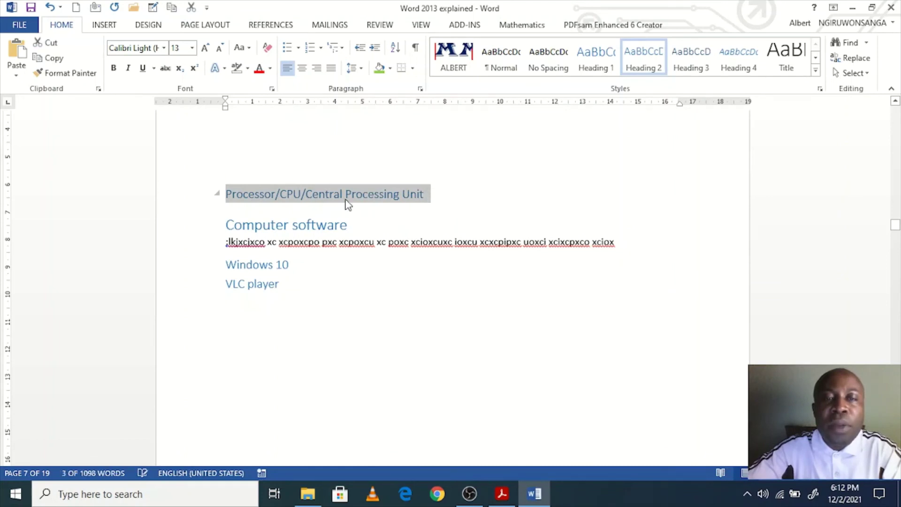
click(362, 195)
key(Down)
key(Down)
key(Down)
key(Down)
key(Down)
key(Down)
key(Down)
key(Down)
key(Down)
key(Down)
key(Down)
key(Down)
key(Down)
key(Down)
key(Down)
key(Down)
key(Down)
key(Down)
key(Down)
key(Down)
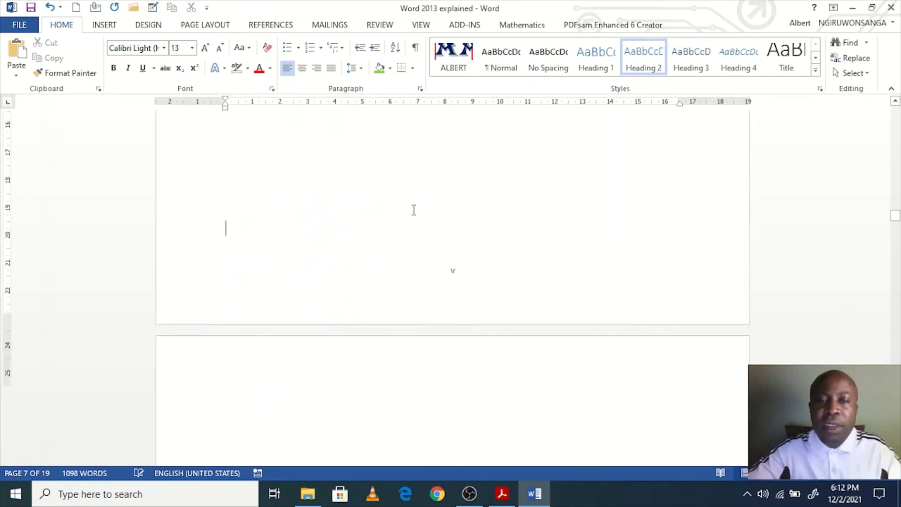
key(Down)
key(Down)
key(Down)
key(Down)
key(Down)
key(Down)
key(Down)
key(Down)
key(Down)
key(Down)
key(Down)
key(Down)
key(Down)
key(Down)
key(Down)
key(Down)
key(Down)
key(Down)
key(Down)
key(Down)
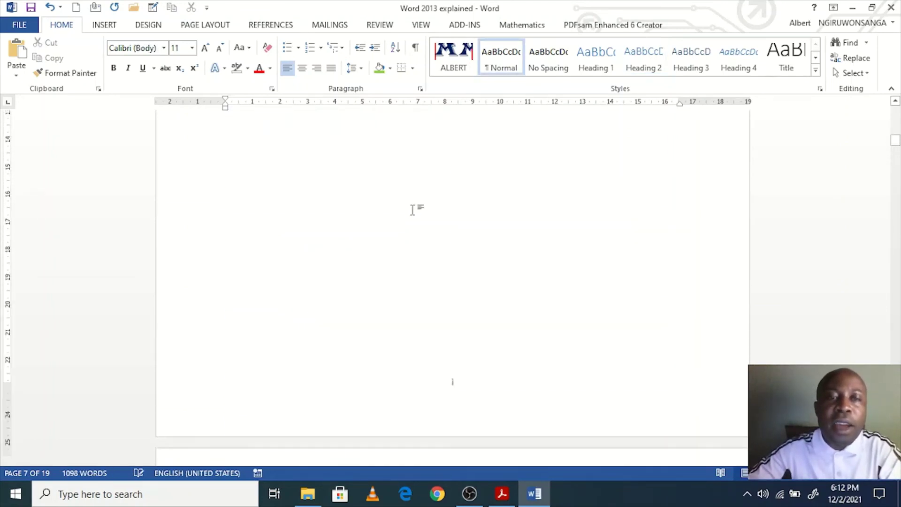
Step: Update the entire table of contents so the new Processor/CPU/Central Processing Unit title appears
key(Down)
key(Down)
key(Down)
key(Down)
key(Down)
key(Down)
key(Down)
key(Down)
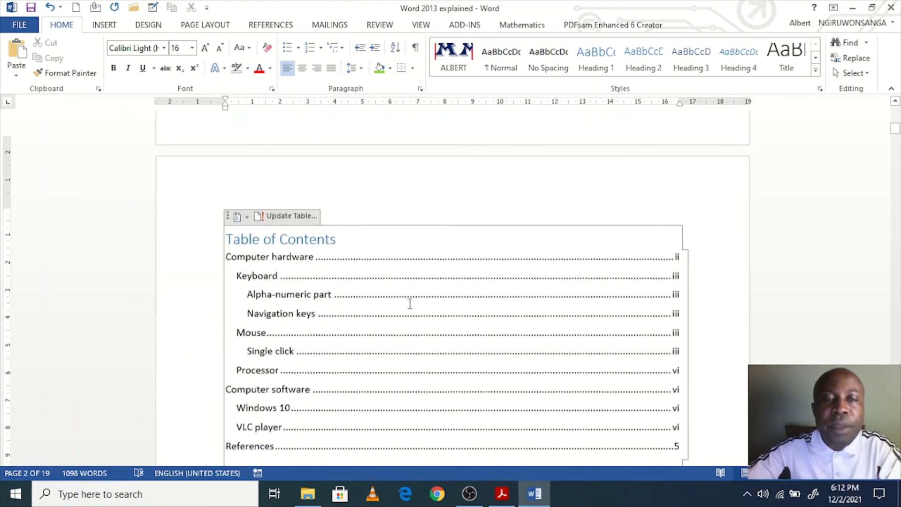
scroll(413, 290, down, 1)
right_click(428, 276)
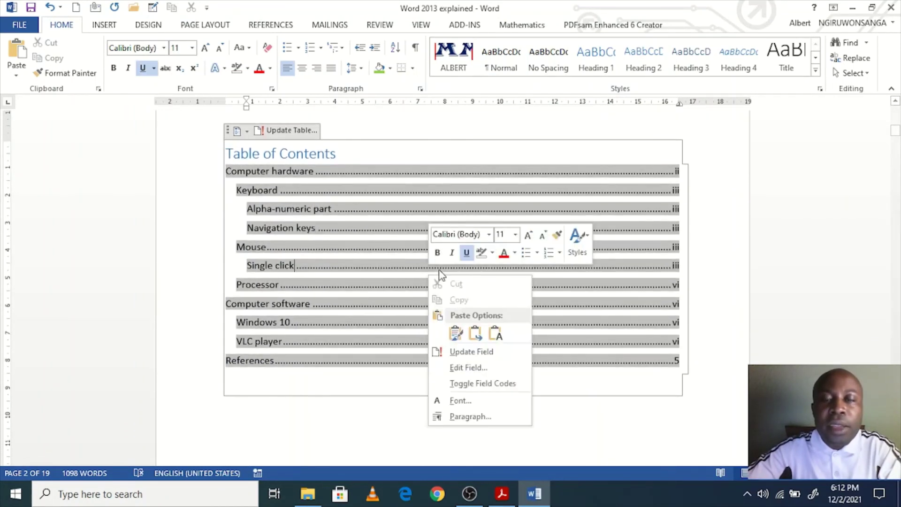
click(471, 355)
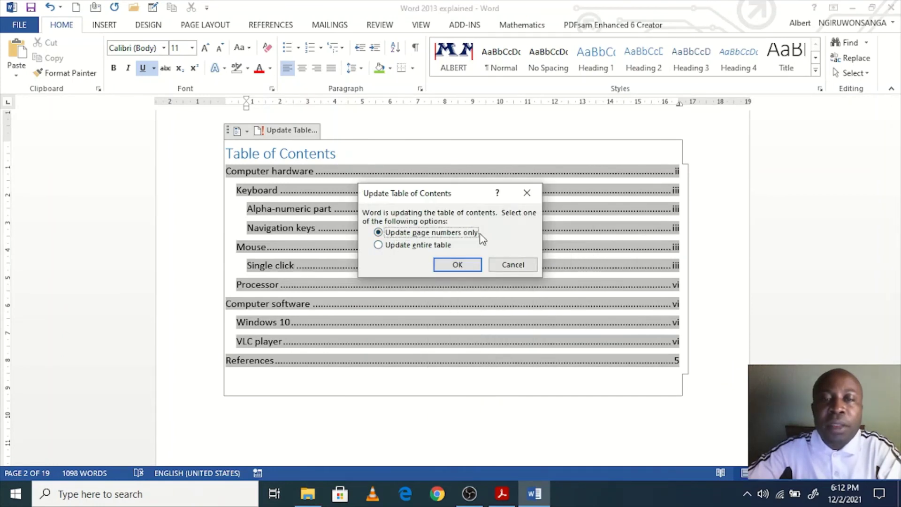
click(378, 245)
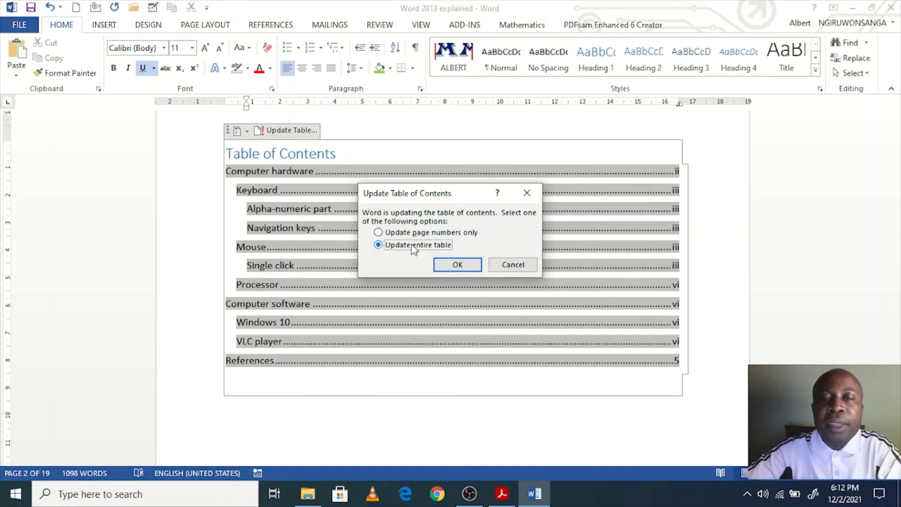
click(457, 265)
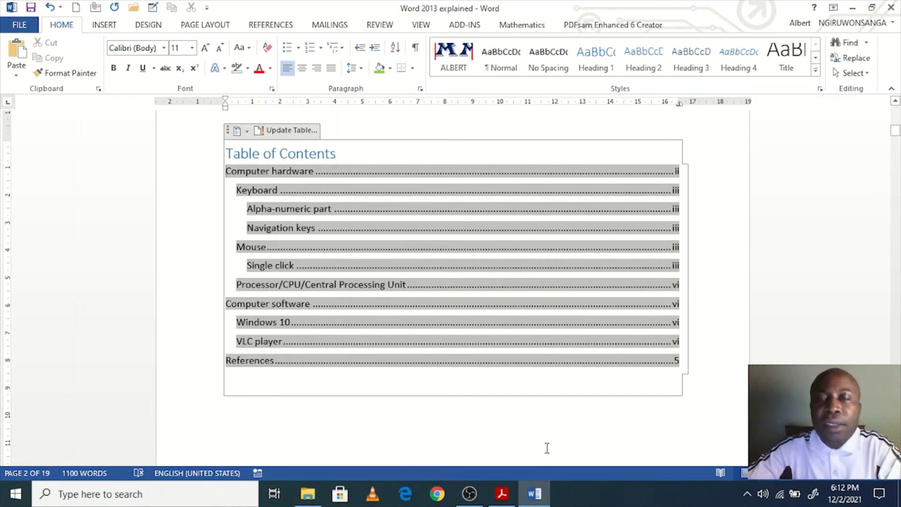
scroll(546, 448, down, 10)
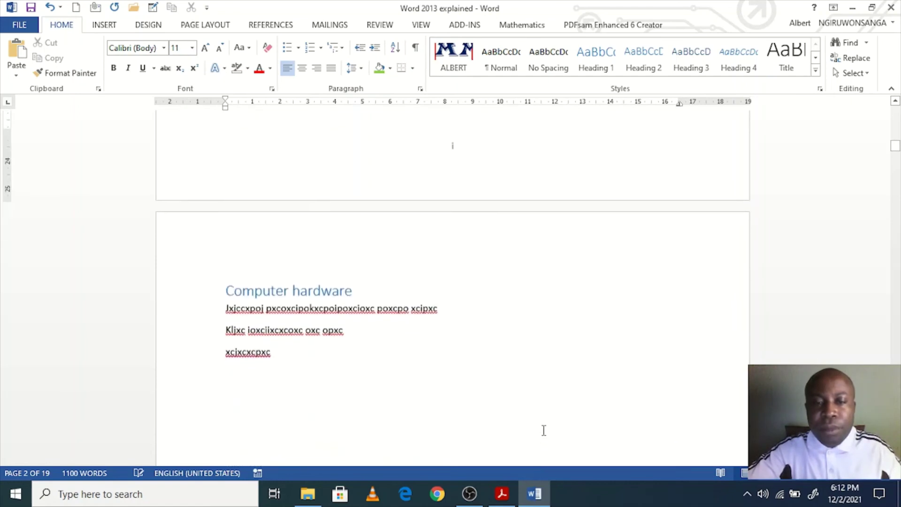
Step: Start a new line below the last text on page 3 and type 'Mail Merge'
click(438, 347)
scroll(446, 402, down, 2)
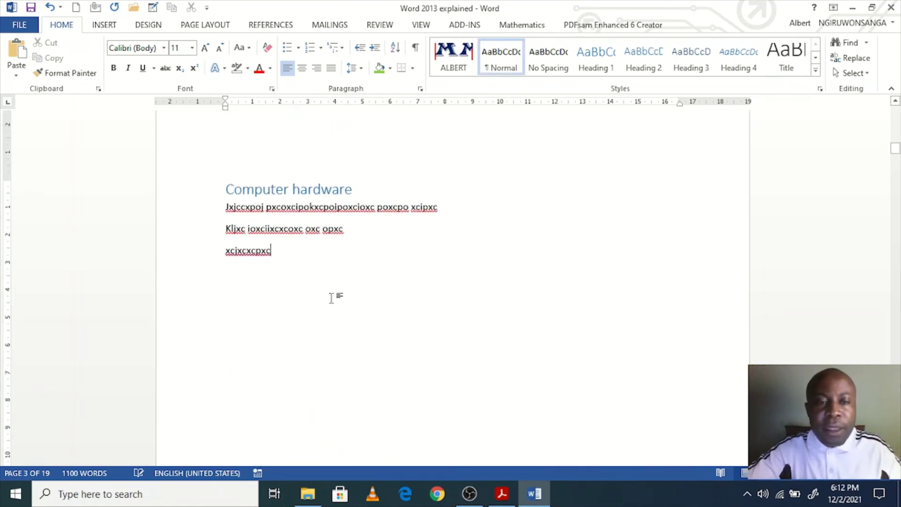
scroll(409, 324, down, 2)
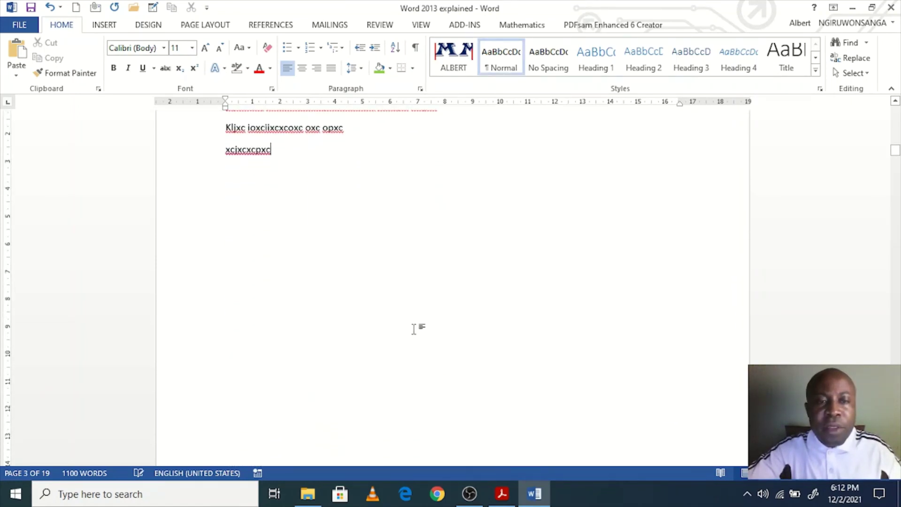
key(Return)
key(Return)
key(Return)
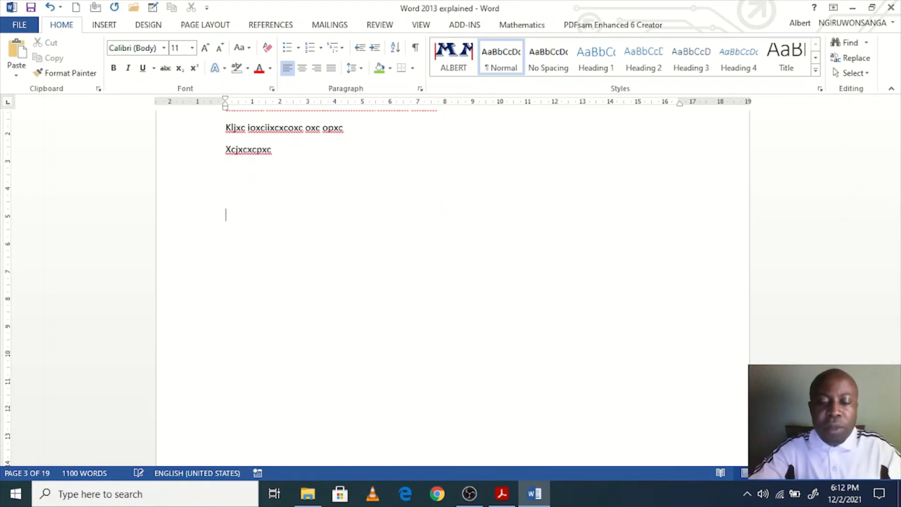
text(Mail)
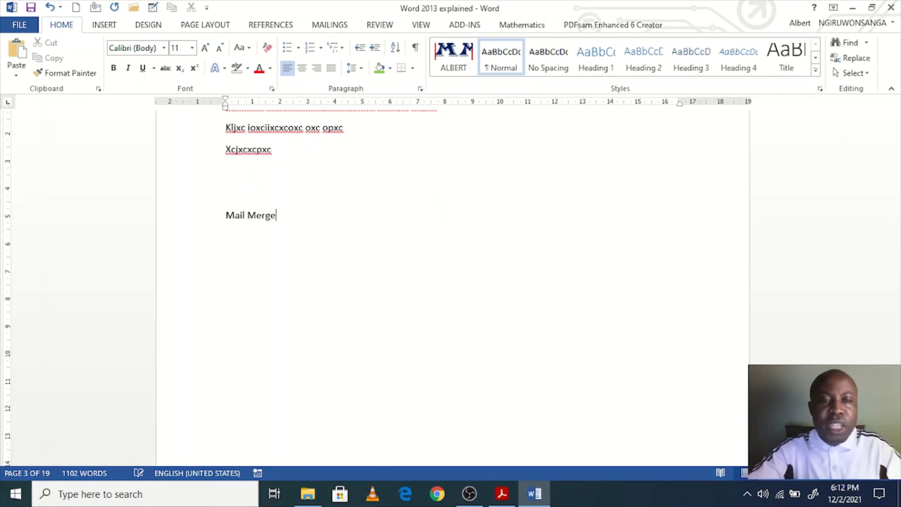
text( Merge)
Step: Make 'Mail Merge' bold and size it to 22 pt using Grow/Shrink Font
drag(315, 227, 208, 220)
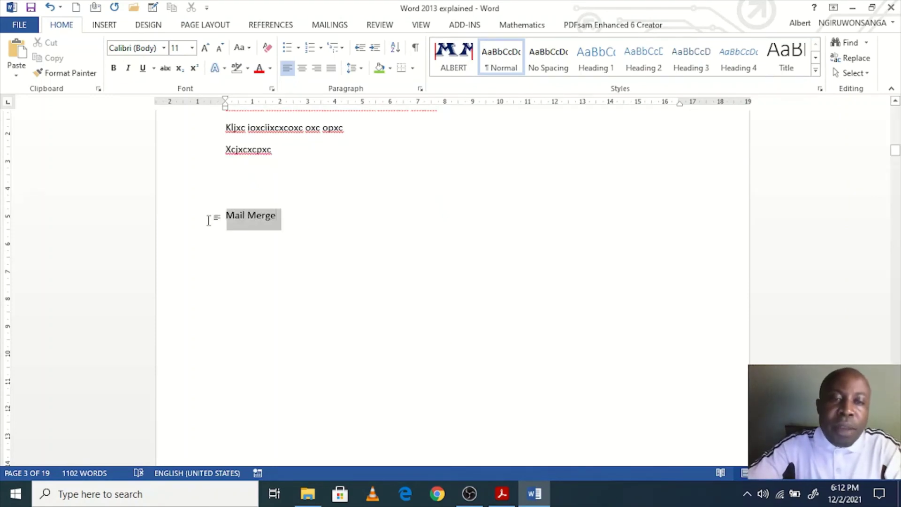
scroll(470, 288, down, 3)
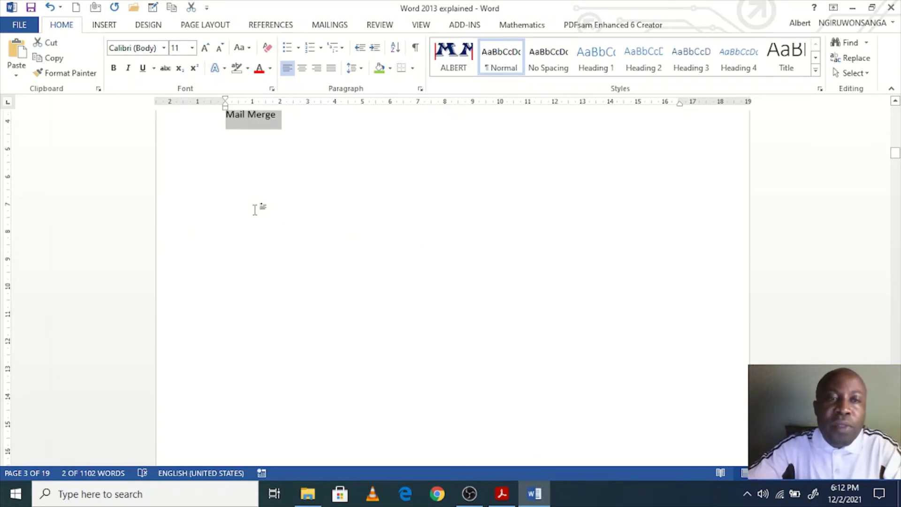
scroll(255, 210, up, 2)
click(114, 68)
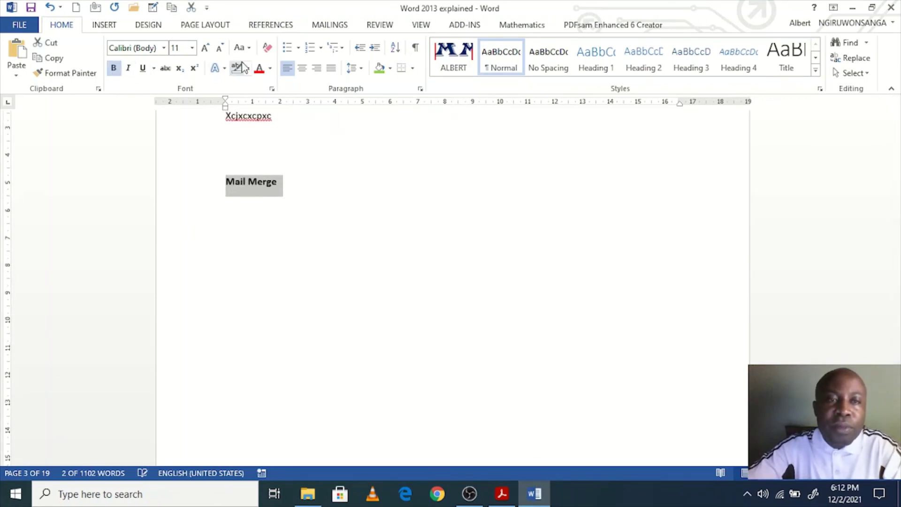
click(204, 48)
click(204, 47)
click(204, 47)
click(204, 48)
click(204, 48)
click(204, 47)
click(204, 47)
click(203, 47)
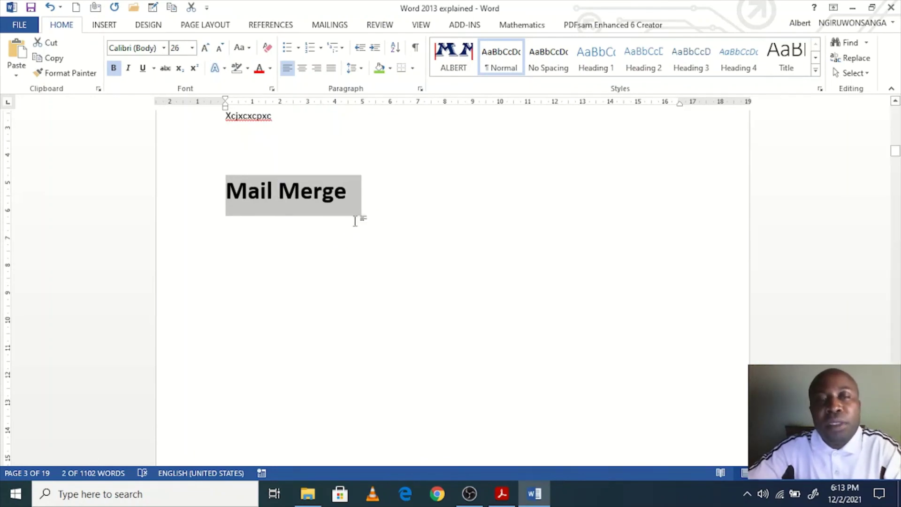
click(220, 50)
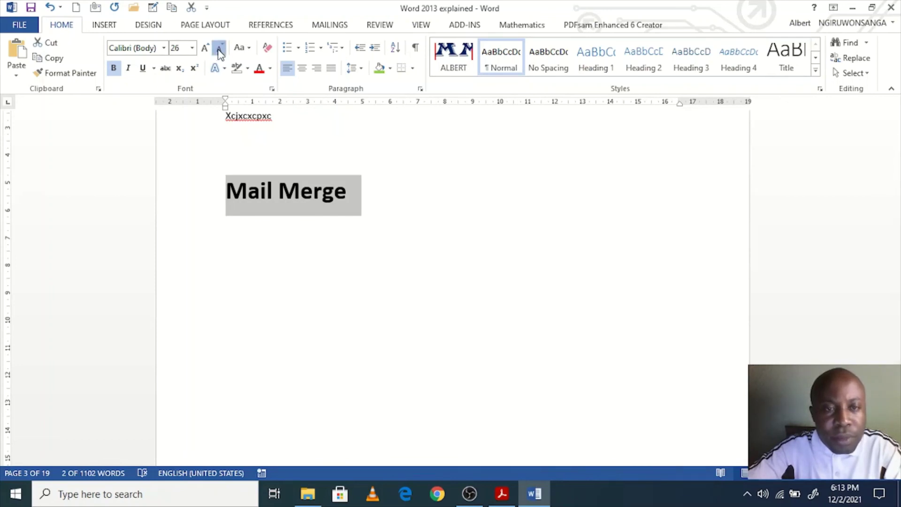
click(204, 49)
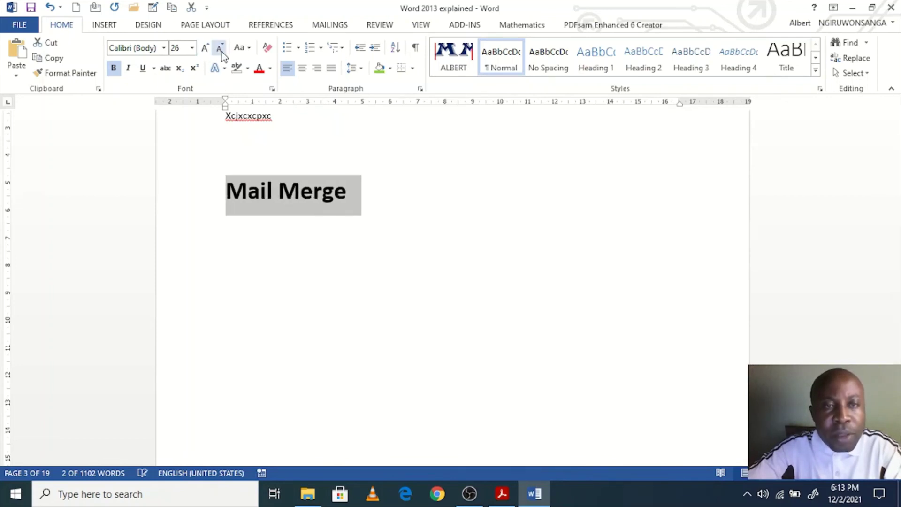
click(220, 49)
click(204, 49)
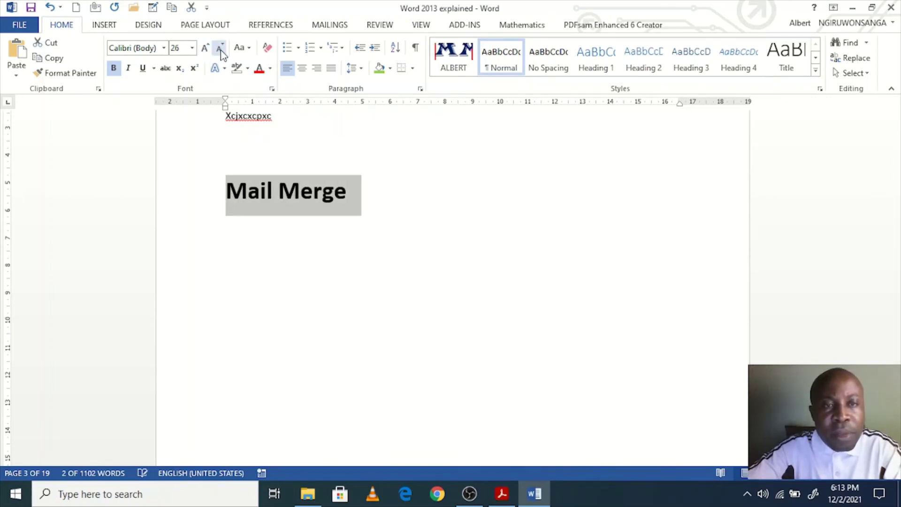
click(220, 49)
click(205, 49)
click(219, 51)
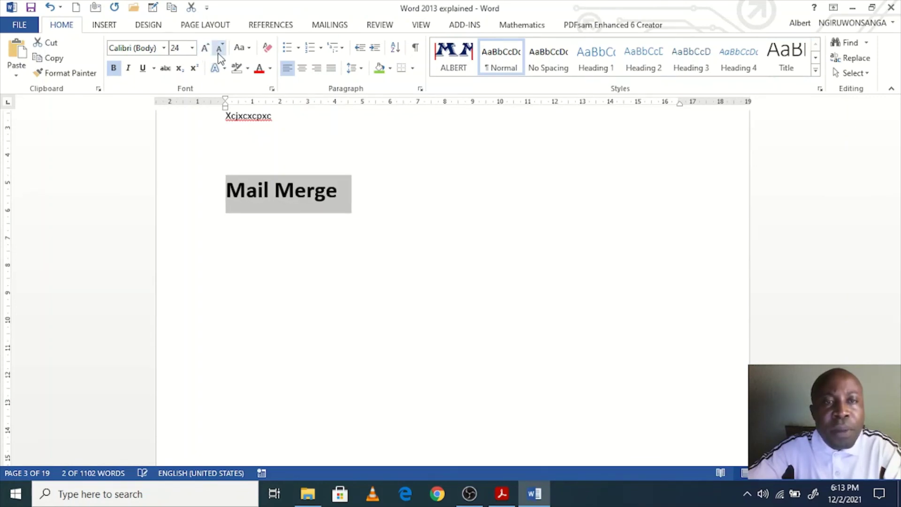
click(218, 54)
drag(339, 188, 214, 200)
click(303, 230)
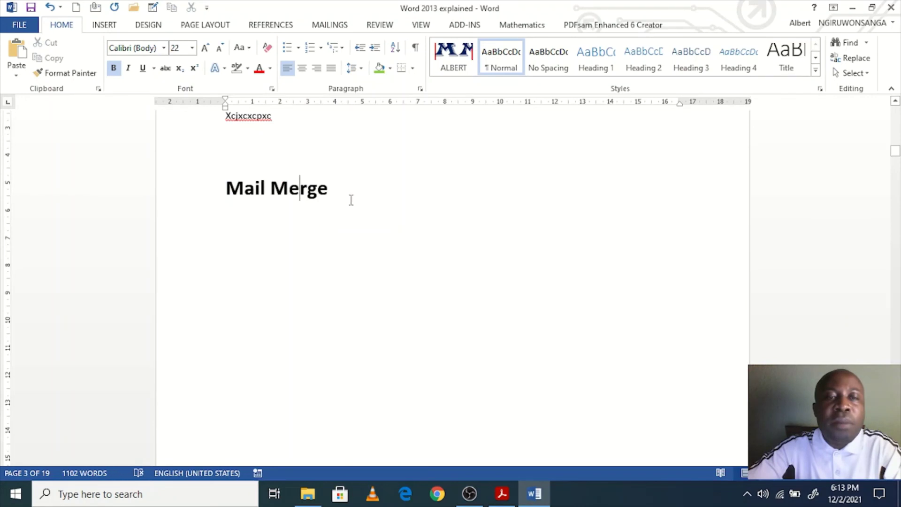
drag(351, 200, 226, 197)
click(255, 233)
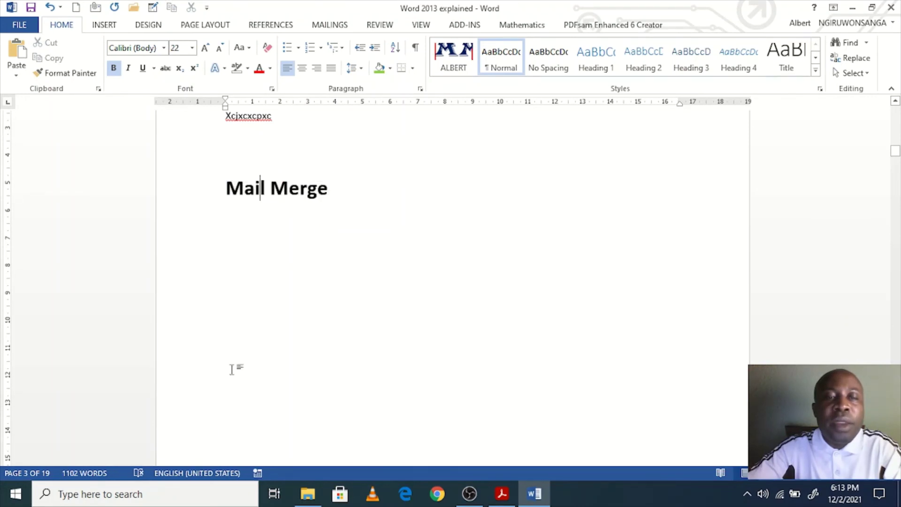
Step: Search Windows for 'exce' and launch Excel 2013 from the results
click(172, 501)
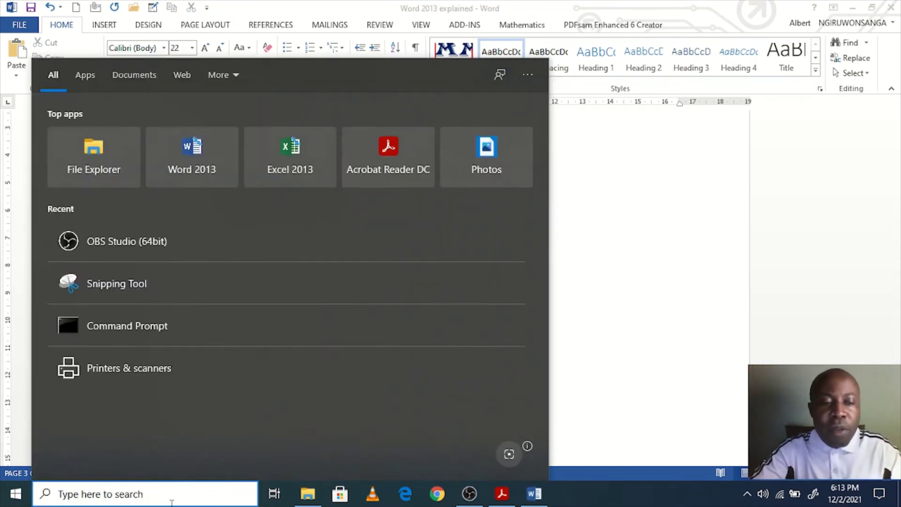
text(exce)
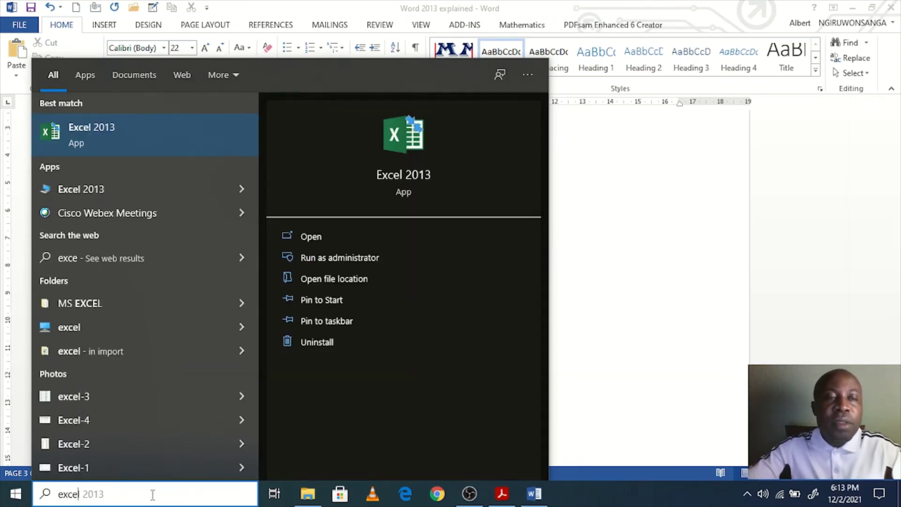
click(103, 131)
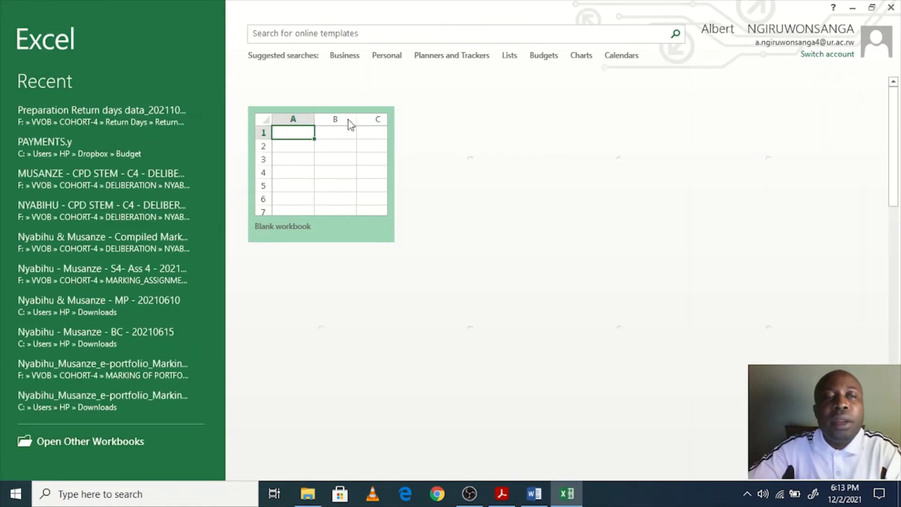
Step: Create a blank workbook with headers Names, District, Sector and Cell in A1:D1
click(323, 173)
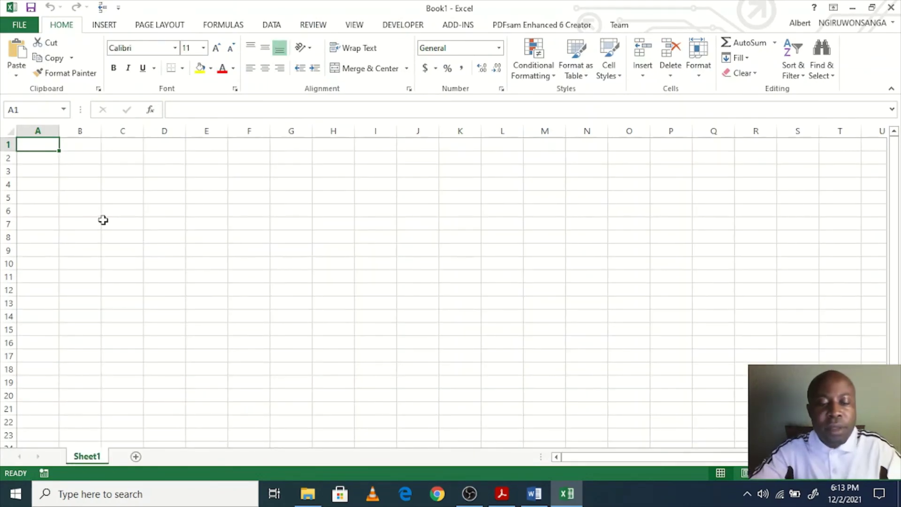
text(Names)
key(Tab)
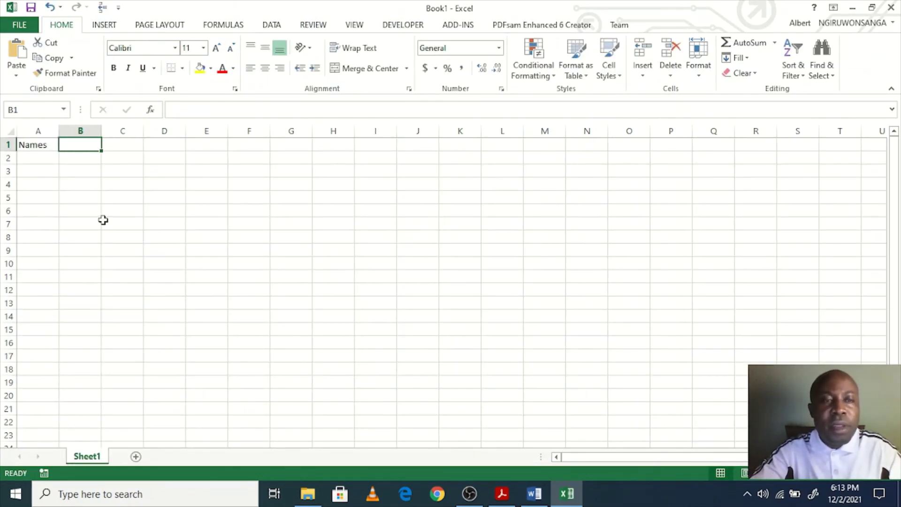
text(Address)
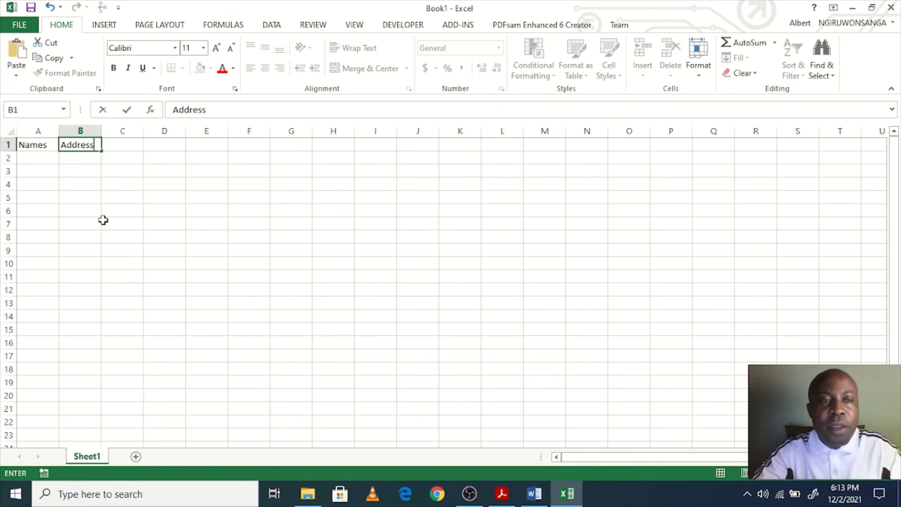
key(Tab)
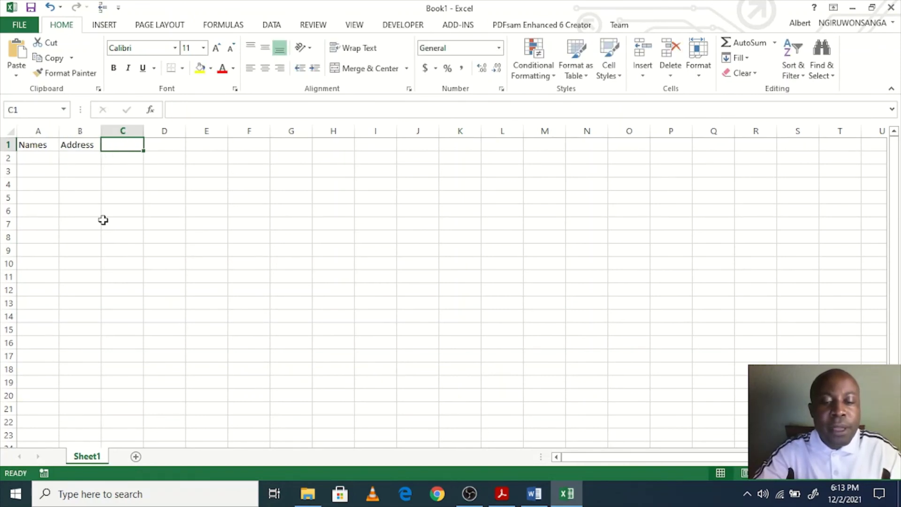
key(Left)
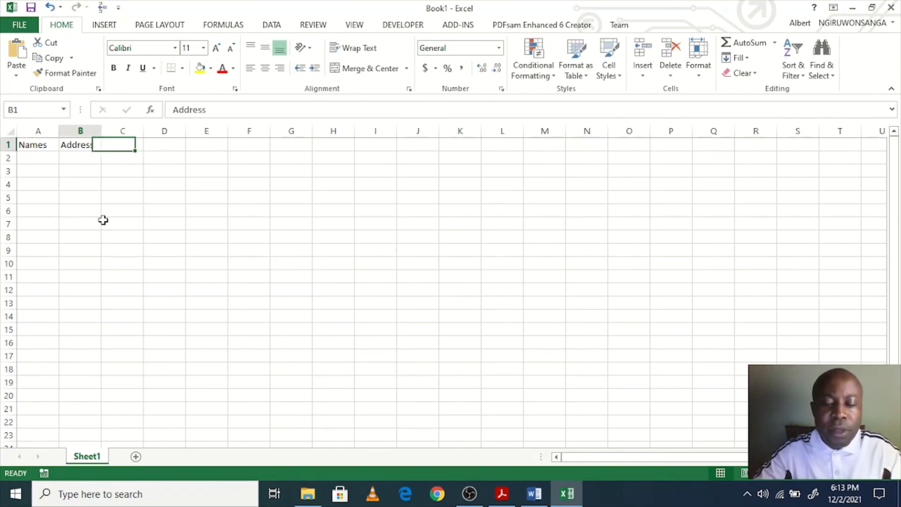
text(District)
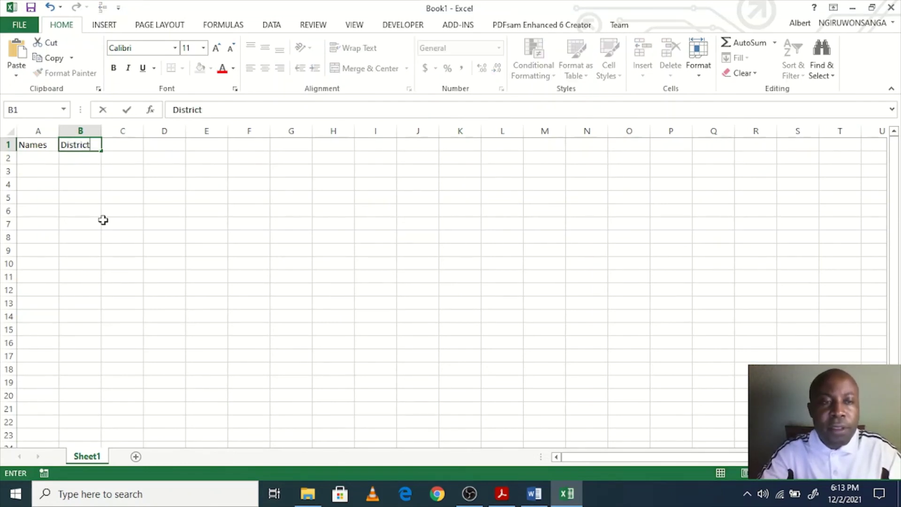
key(Tab)
text(sECT)
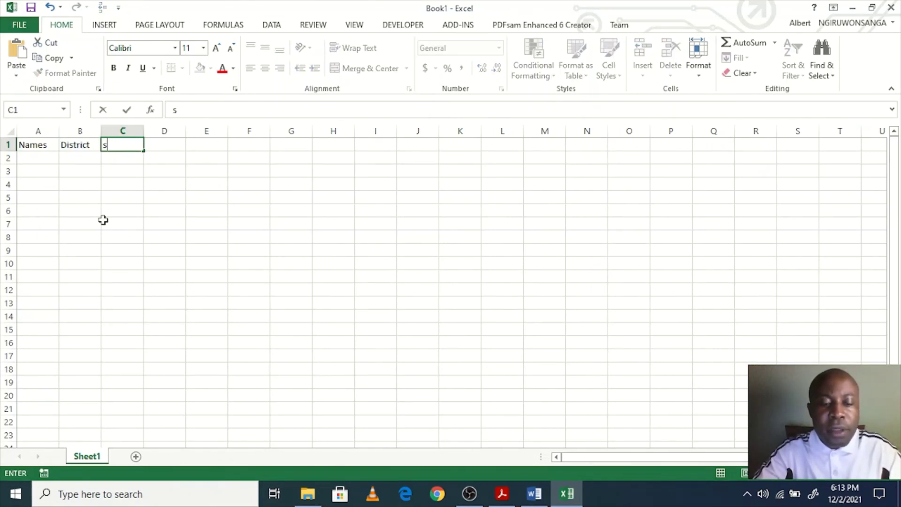
key(Tab)
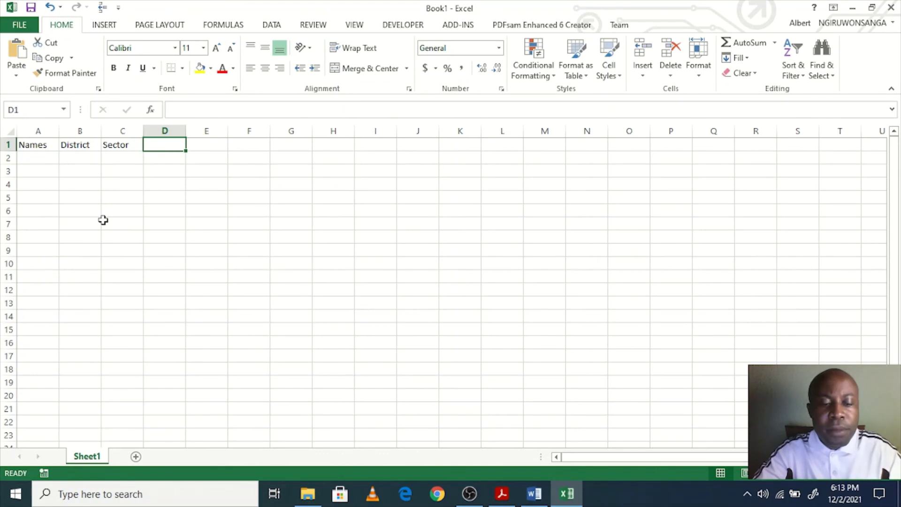
text(Cell)
key(Return)
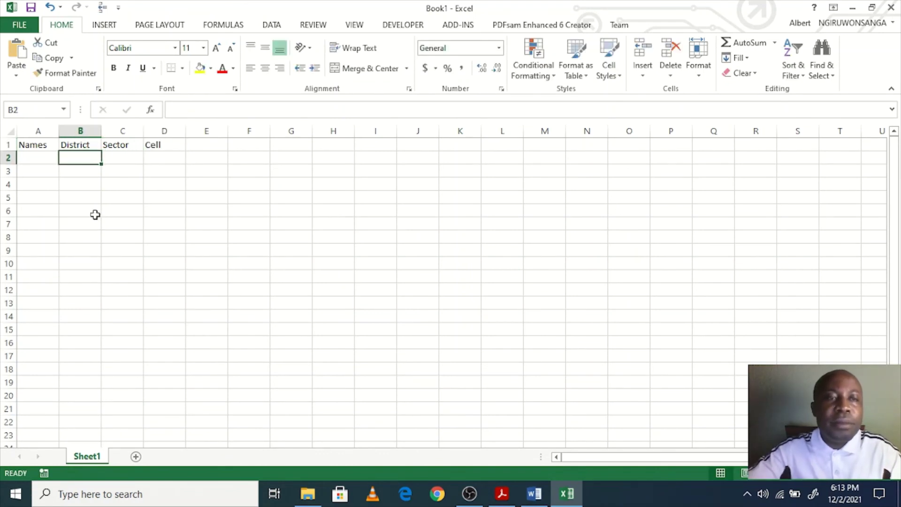
Step: Enter the first two recipients' full names in A2:A3 and autofit column A
click(31, 156)
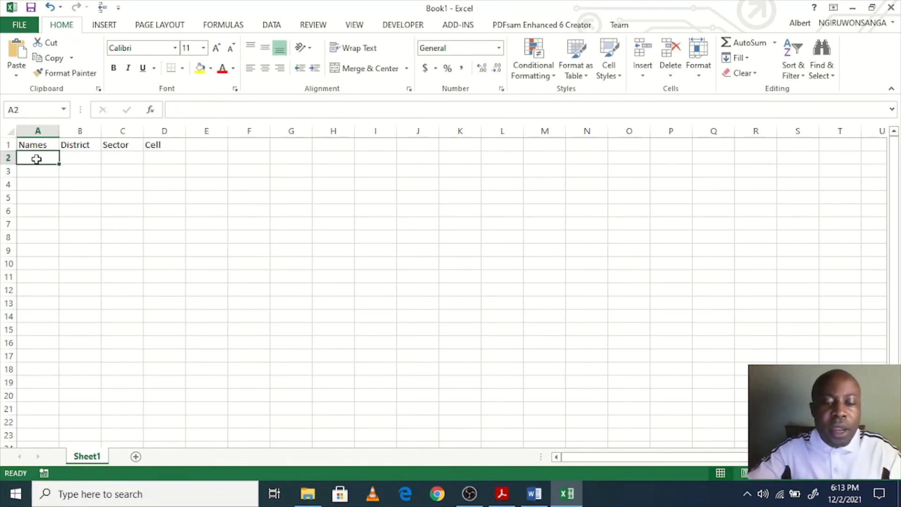
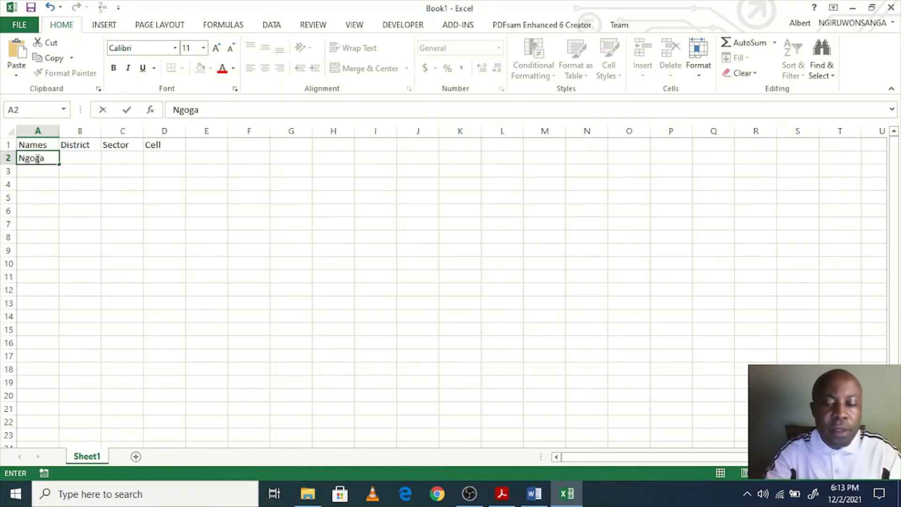
key(ctrl+Return)
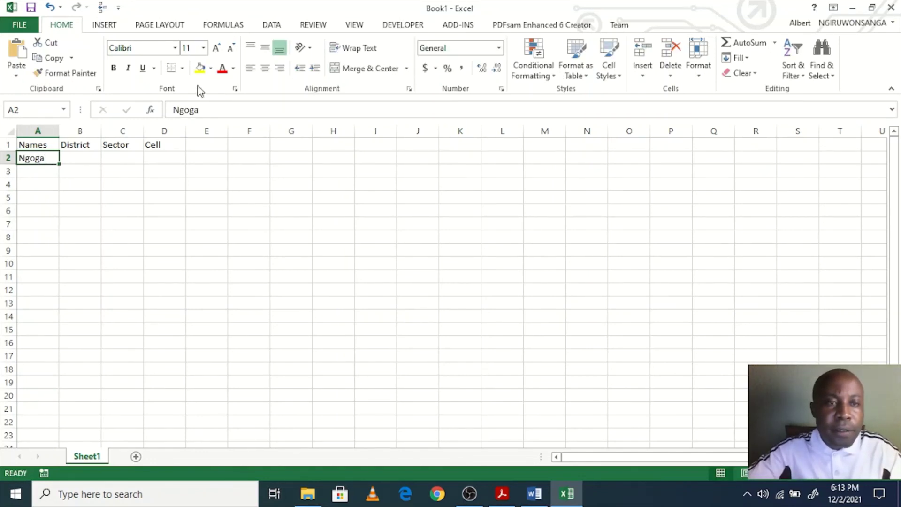
click(178, 113)
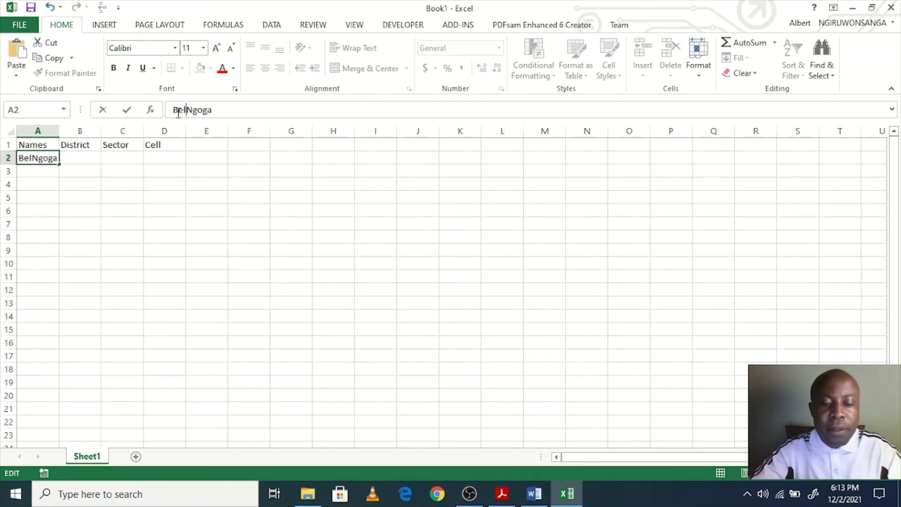
key(Return)
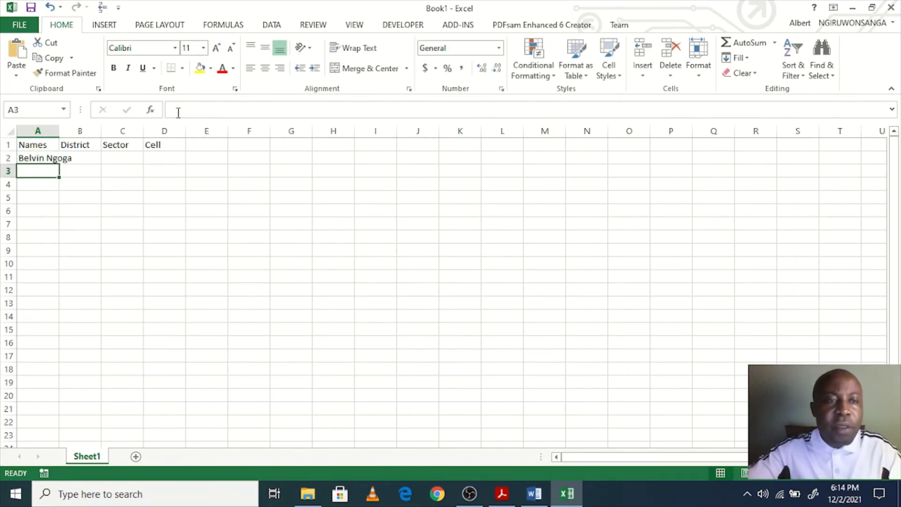
double_click(59, 131)
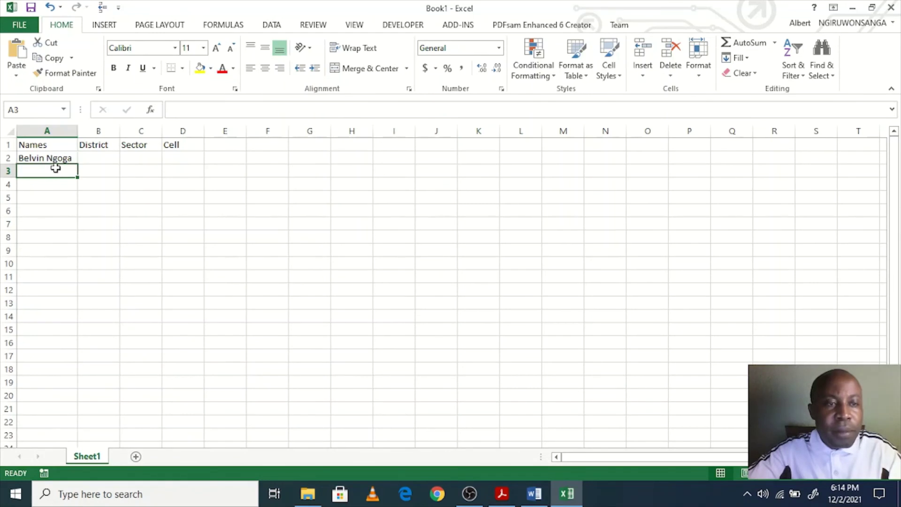
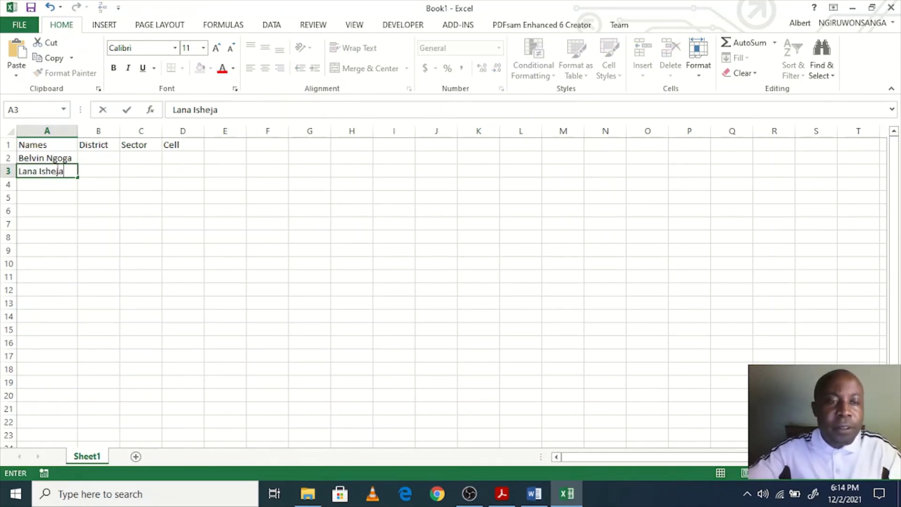
key(Return)
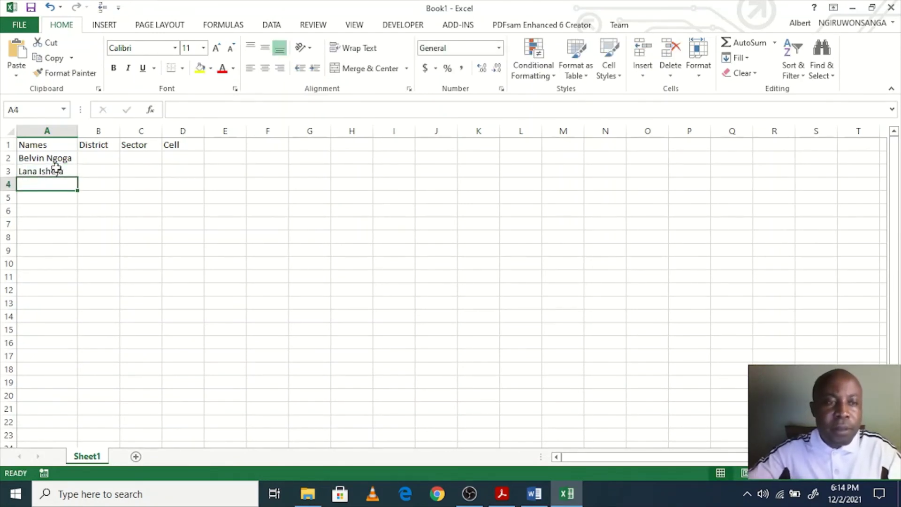
Step: Enter the third and fourth recipients' full names in A4:A5, widening column A to fit
text(NBela)
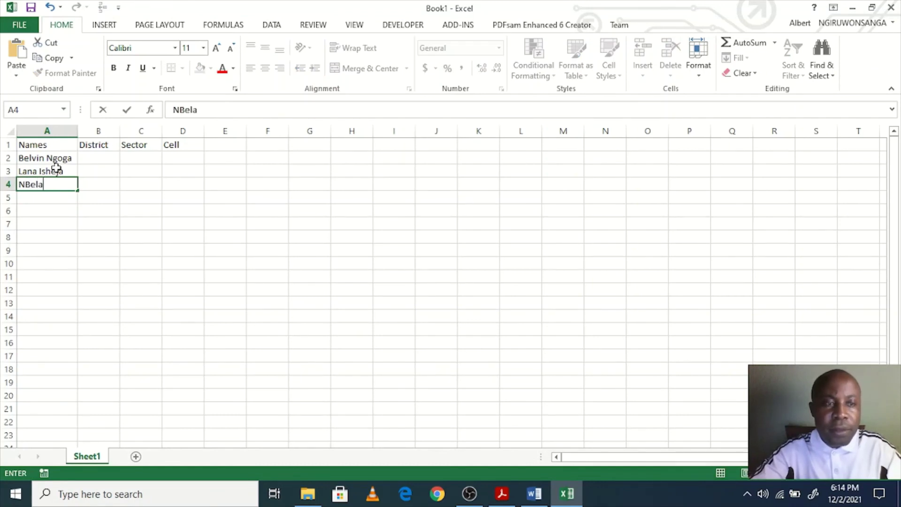
key(BackSpace)
key(BackSpace)
key(BackSpace)
key(BackSpace)
text(N)
key(BackSpace)
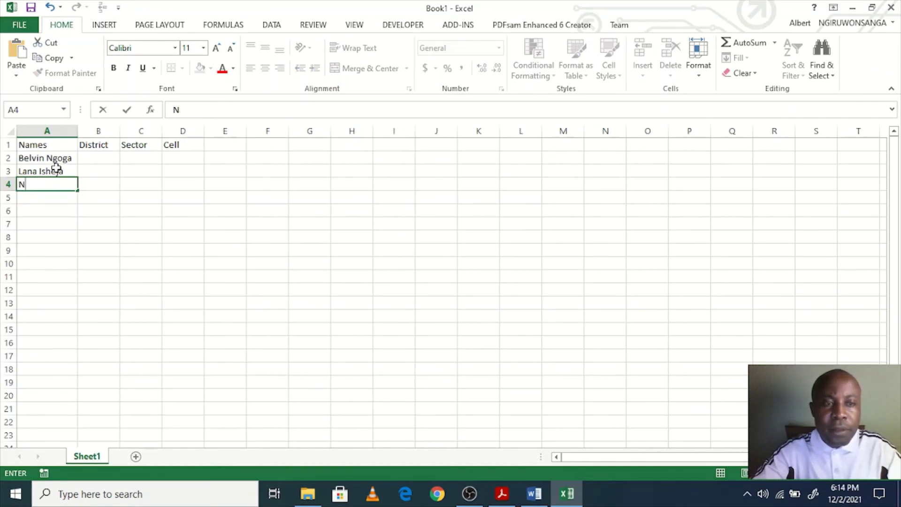
text(Be)
key(BackSpace)
key(BackSpace)
key(BackSpace)
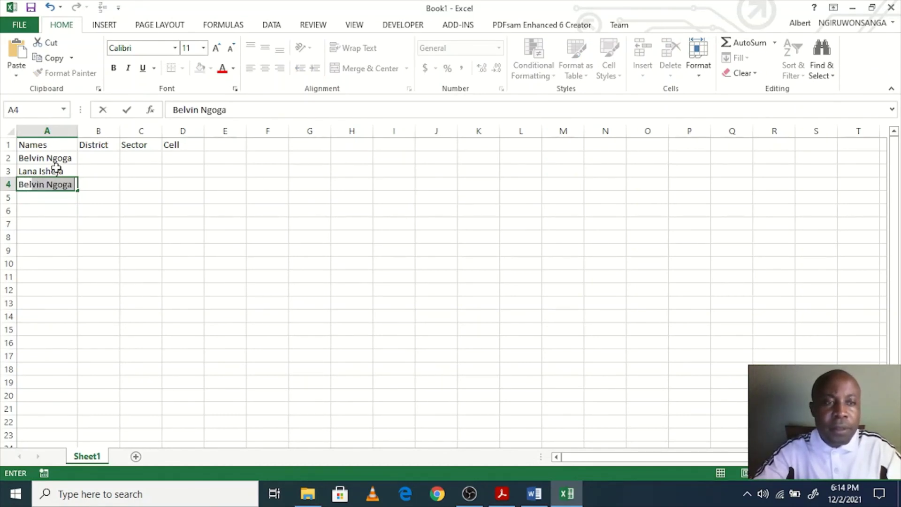
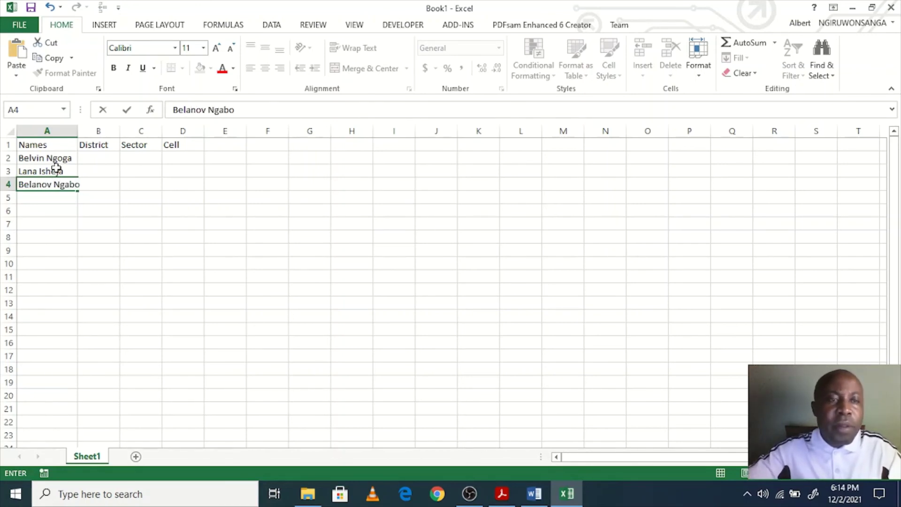
click(79, 131)
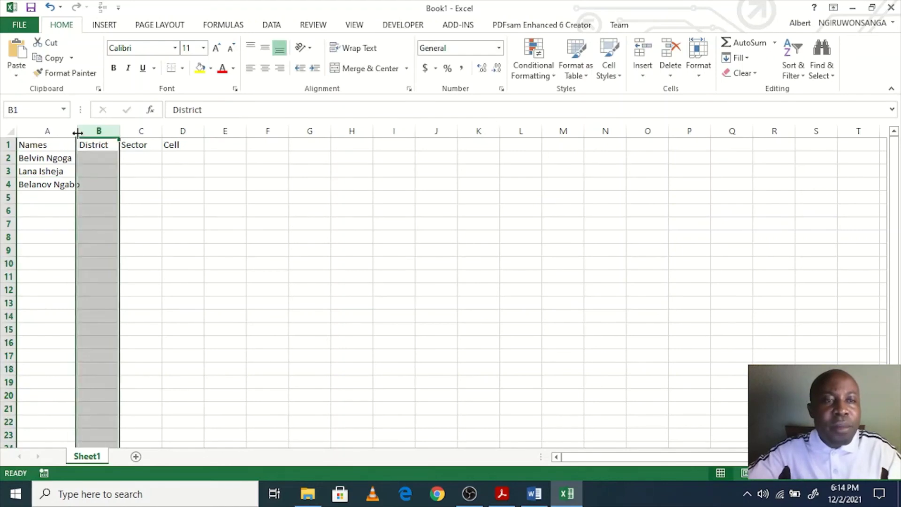
double_click(78, 131)
click(79, 198)
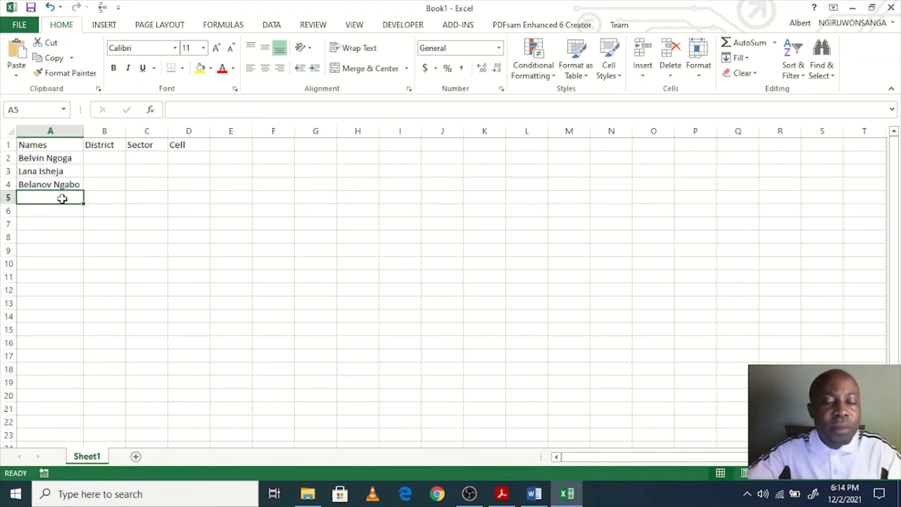
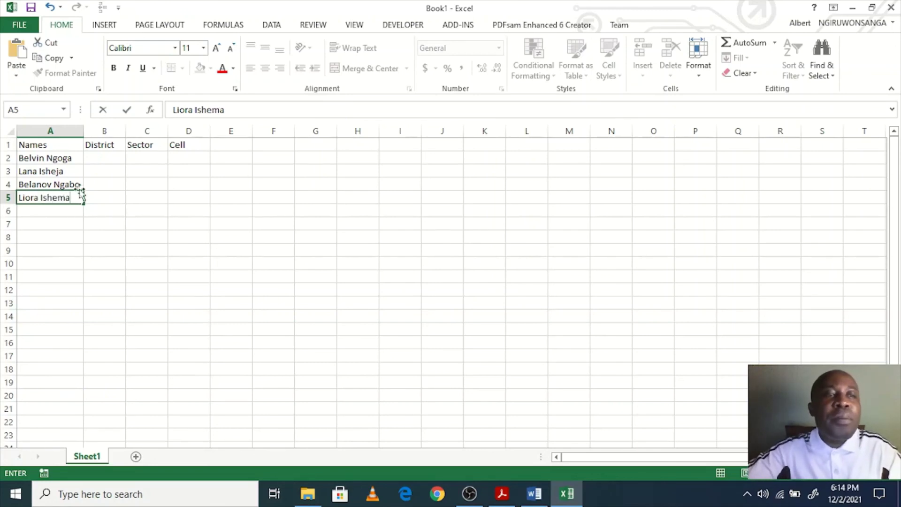
click(61, 161)
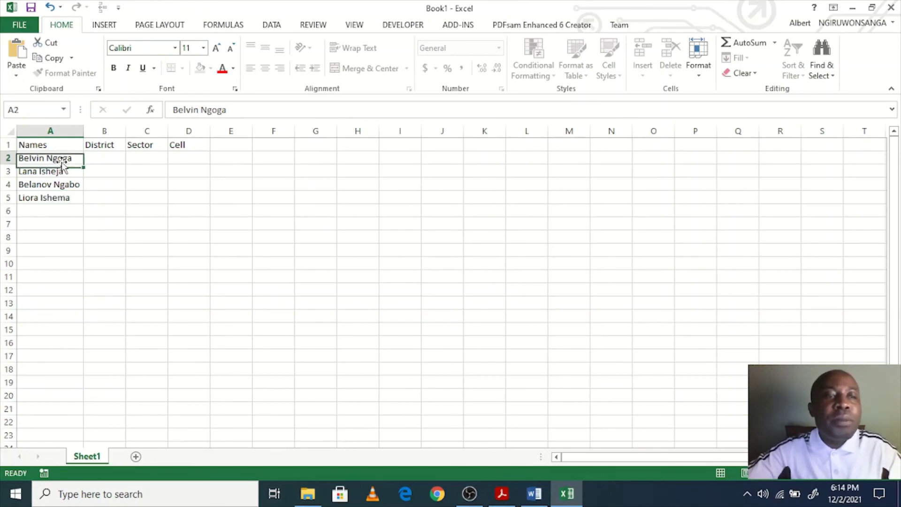
Step: Fill row 2 with District Kicukiro, Sector Masaka and Cell Gitaraga
click(102, 158)
text(Kicuk)
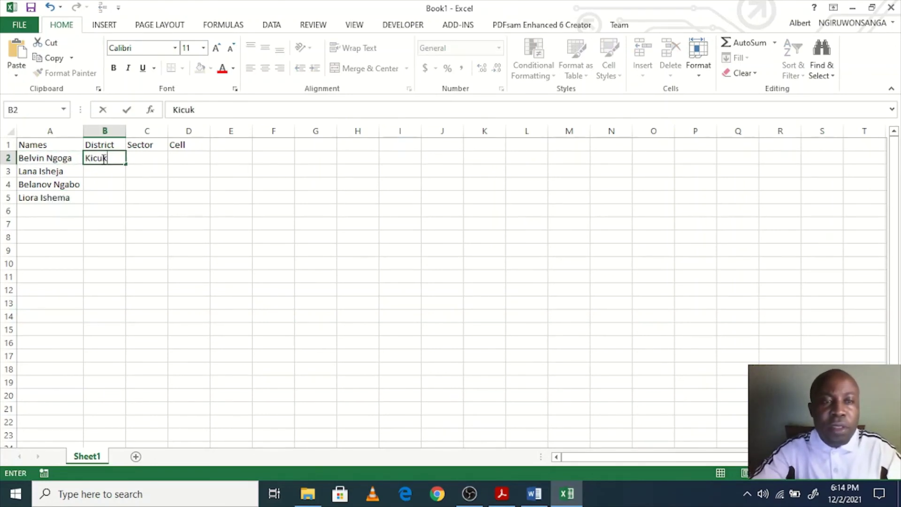
text(iro)
key(Tab)
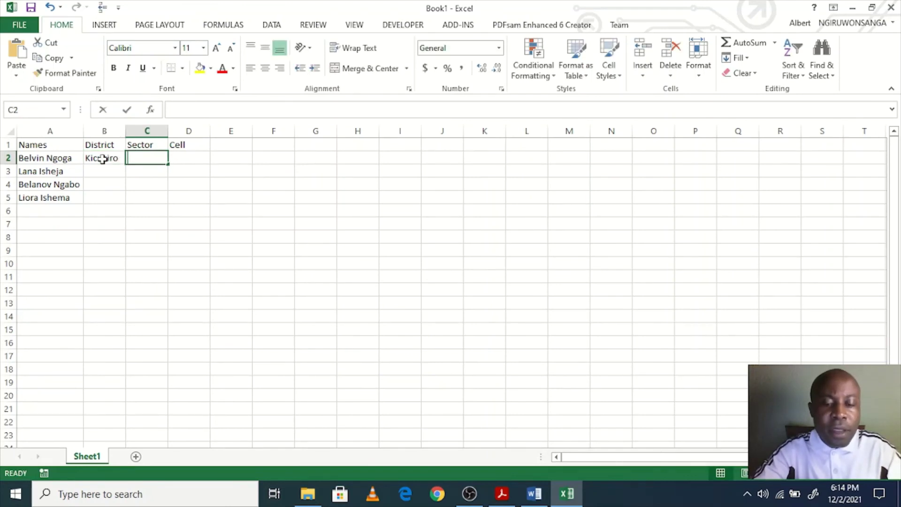
text(Masaka)
key(Tab)
text(Cell)
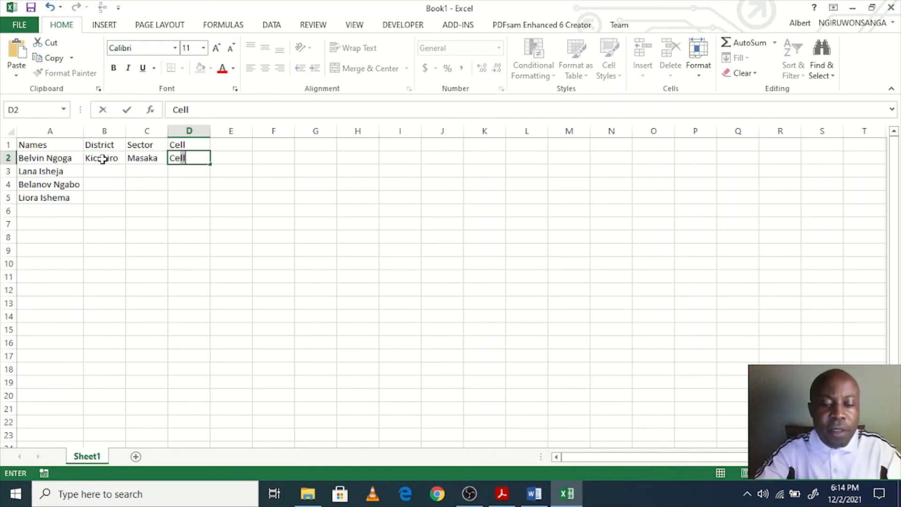
key(BackSpace)
key(BackSpace)
text(Gita)
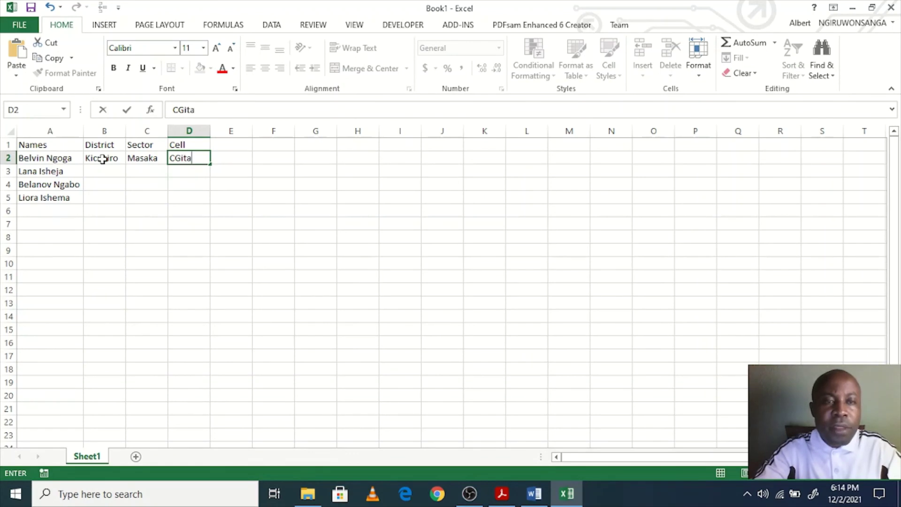
text(raga)
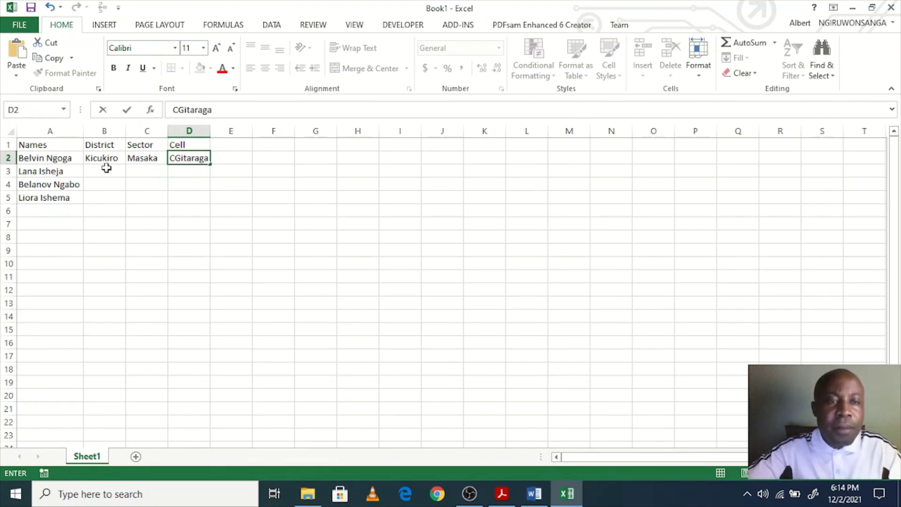
click(178, 159)
key(BackSpace)
key(Return)
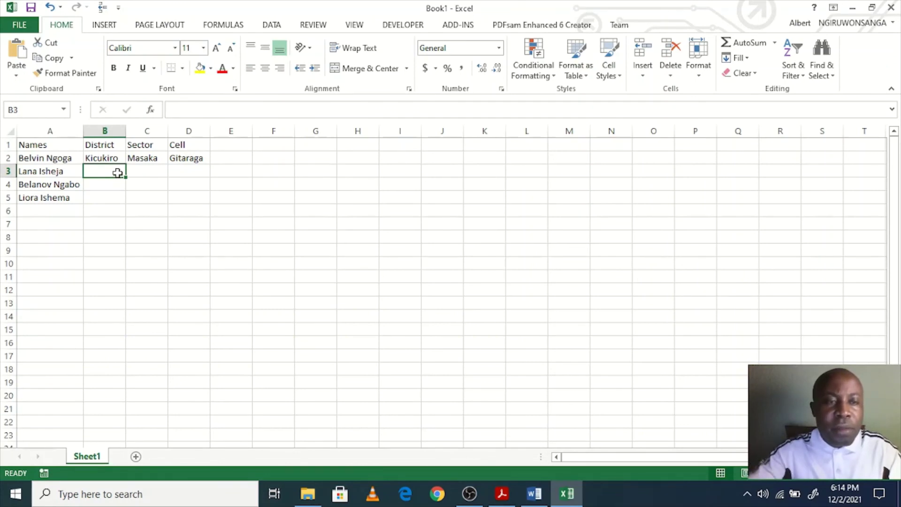
Step: Fill row 3 with Kicukiro, Nyarugunga, Rwimbogo and autofit columns B–D
text(Kicukiro)
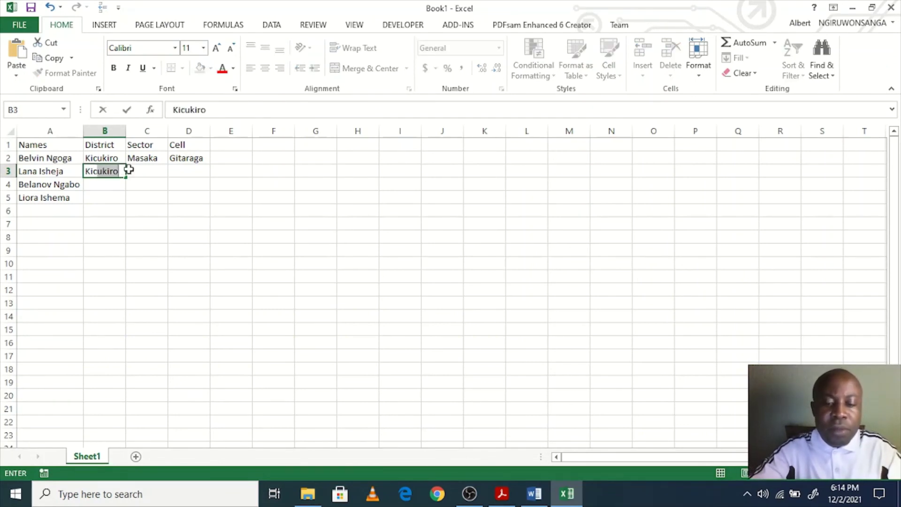
key(Tab)
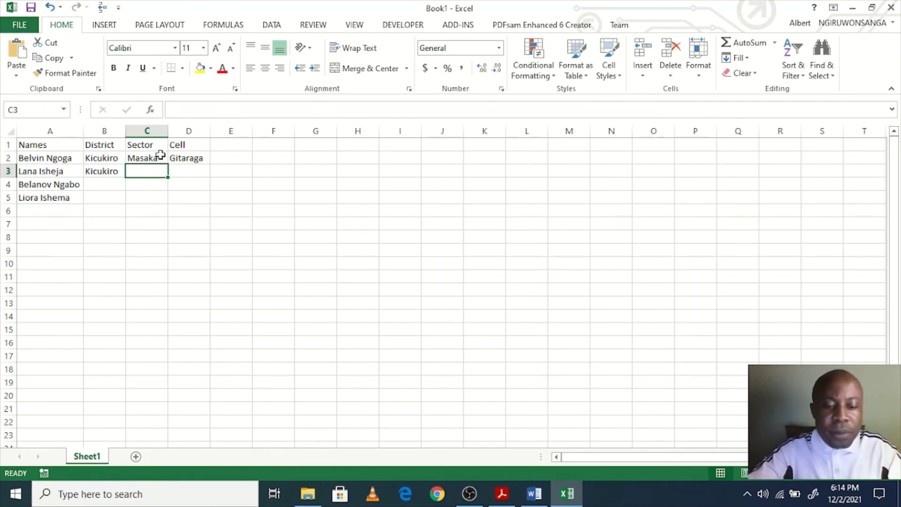
text(Nyarugunga)
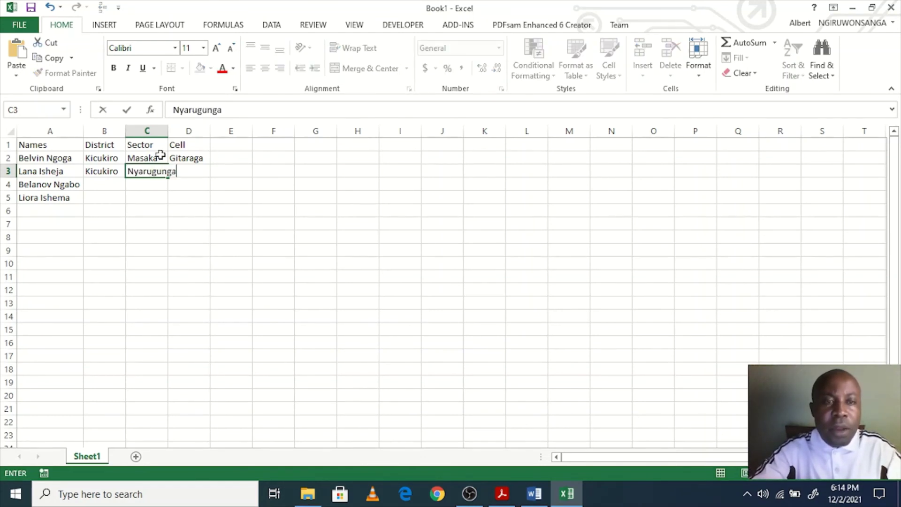
key(Tab)
text(R)
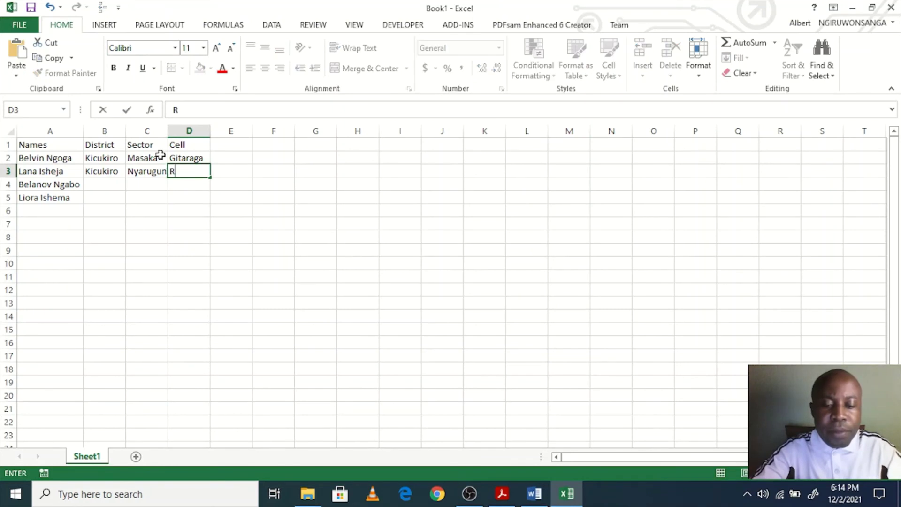
text(wimbogo)
key(Return)
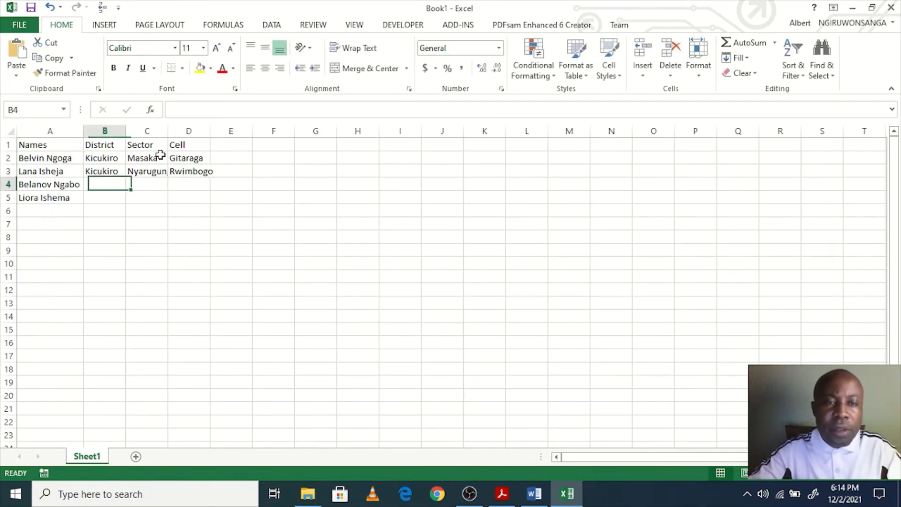
double_click(210, 131)
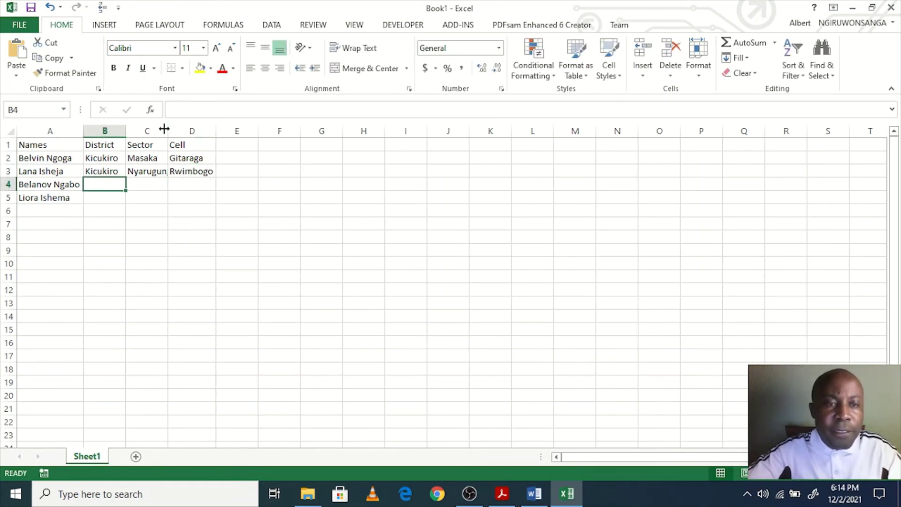
double_click(168, 131)
double_click(127, 132)
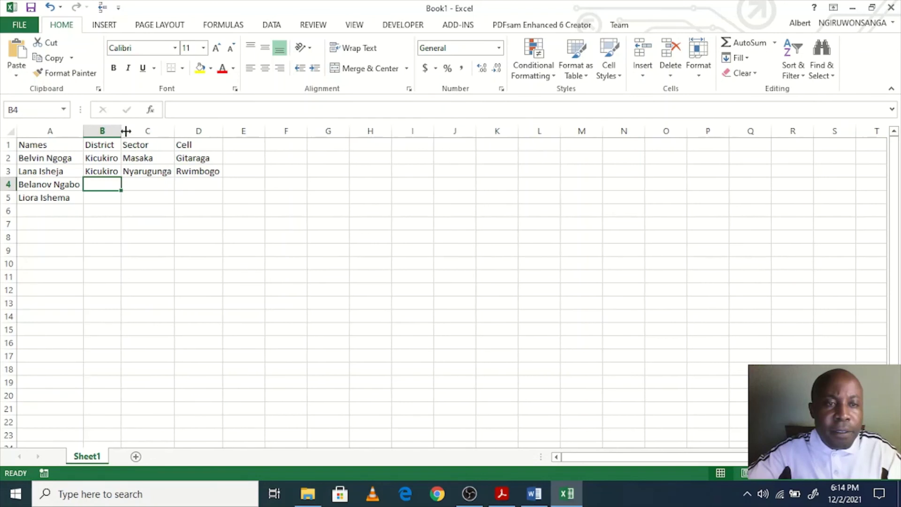
Step: Copy Kicukiro, Masaka, Gitaraga from B2:D2 into rows 4 and 5, then select A1:D5
drag(98, 158, 194, 159)
key(ctrl+c)
click(99, 182)
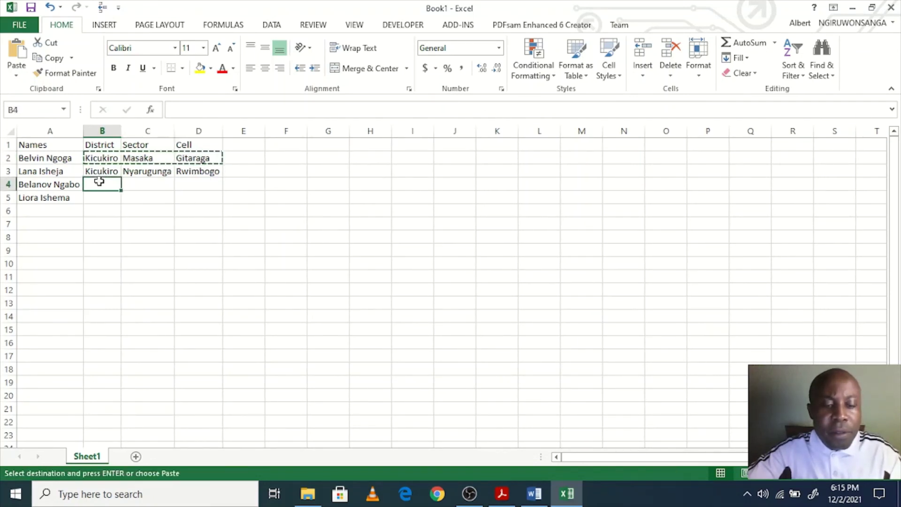
key(ctrl+v)
click(103, 197)
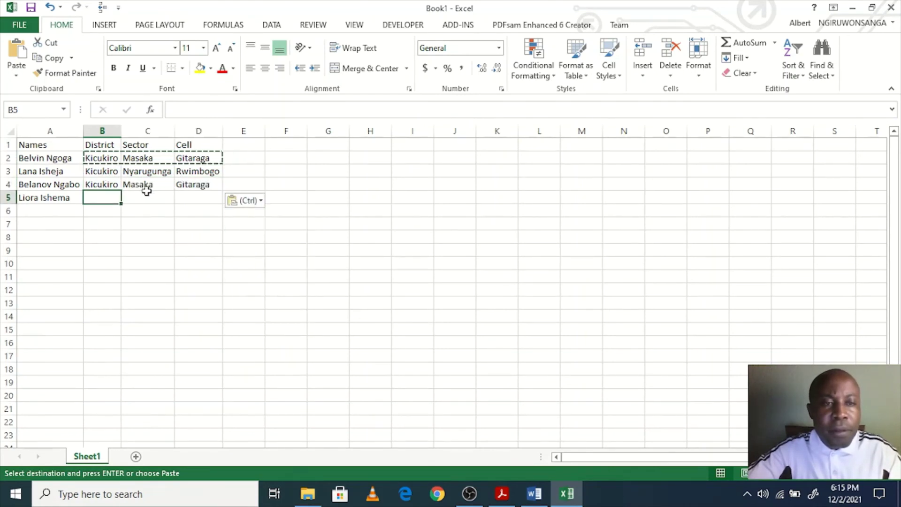
key(ctrl+v)
click(129, 221)
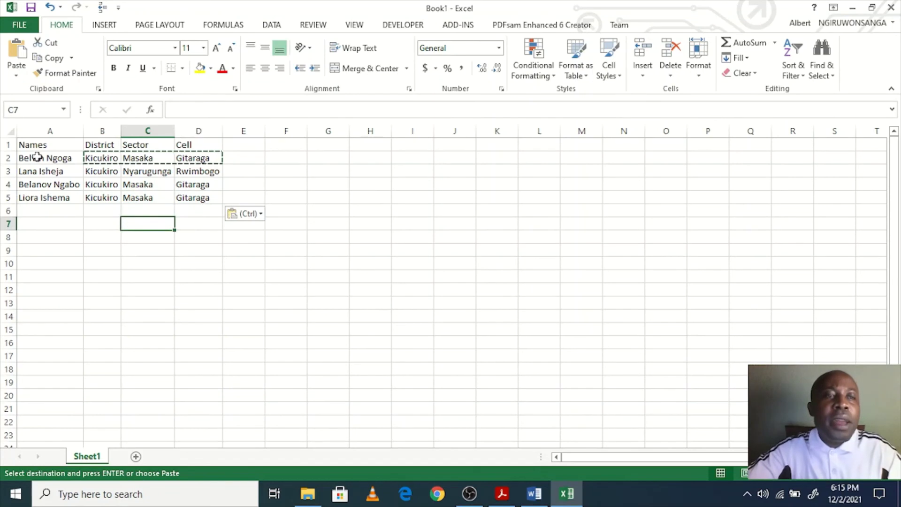
drag(26, 144, 193, 195)
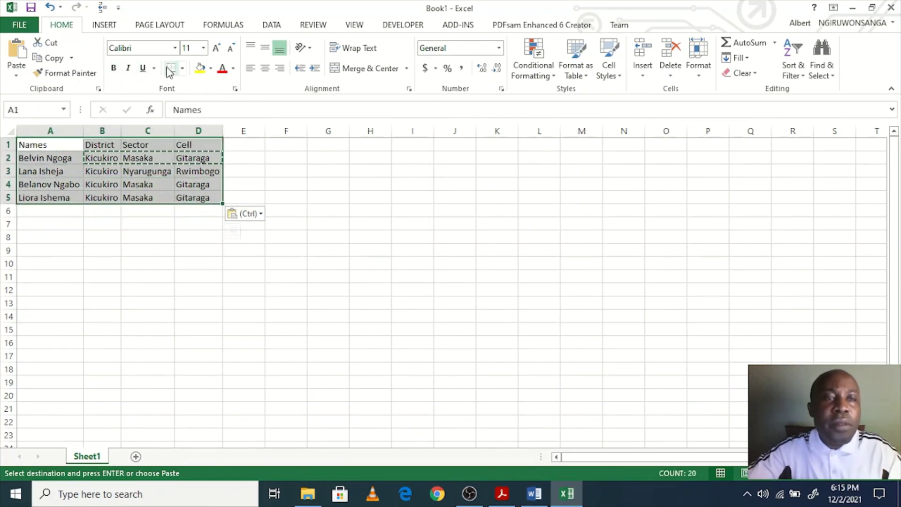
Step: Apply All Borders to the A1:D5 table and bold the header row A1:D1
click(182, 68)
click(201, 185)
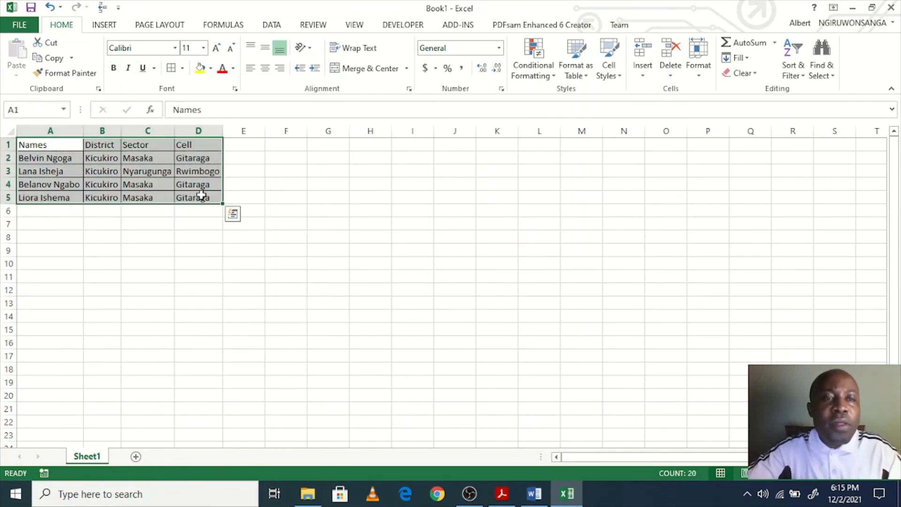
click(170, 170)
drag(199, 145, 36, 145)
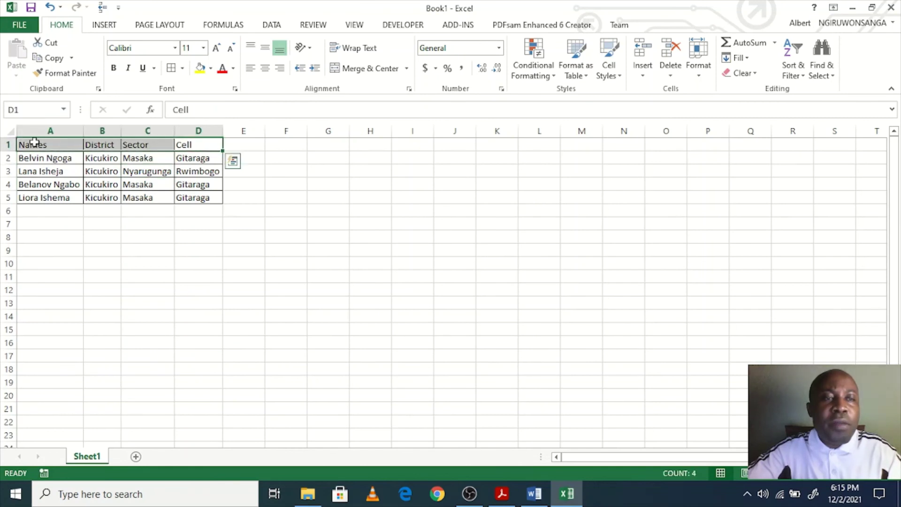
click(113, 68)
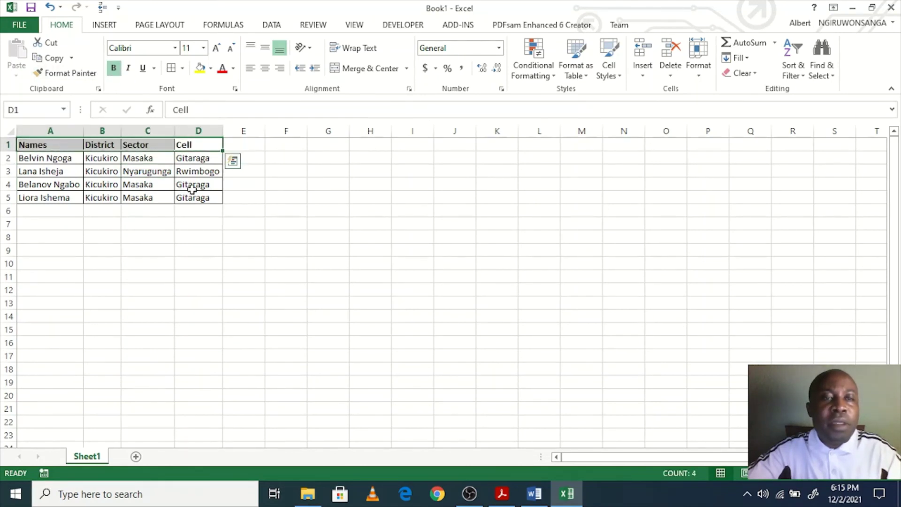
click(170, 199)
Step: Save the workbook as 'list' in the Desktop WORD folder and close Excel
key(ctrl+s)
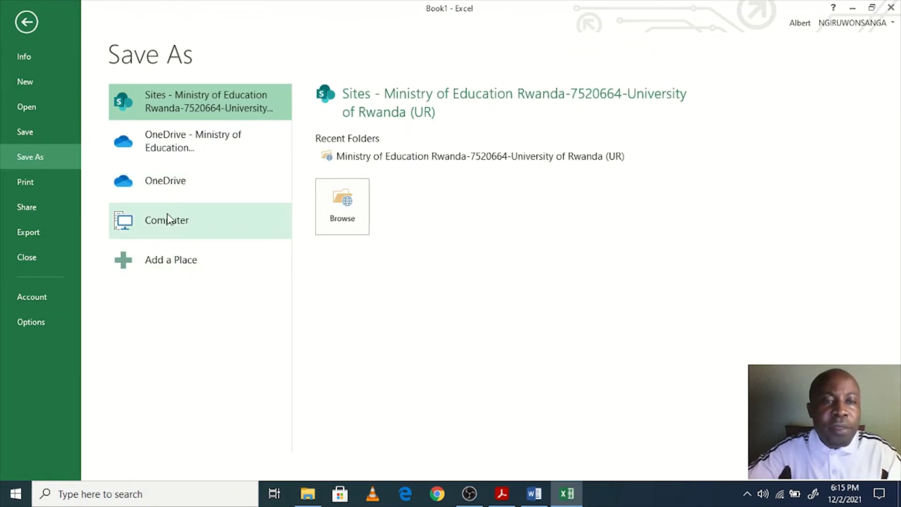
click(167, 216)
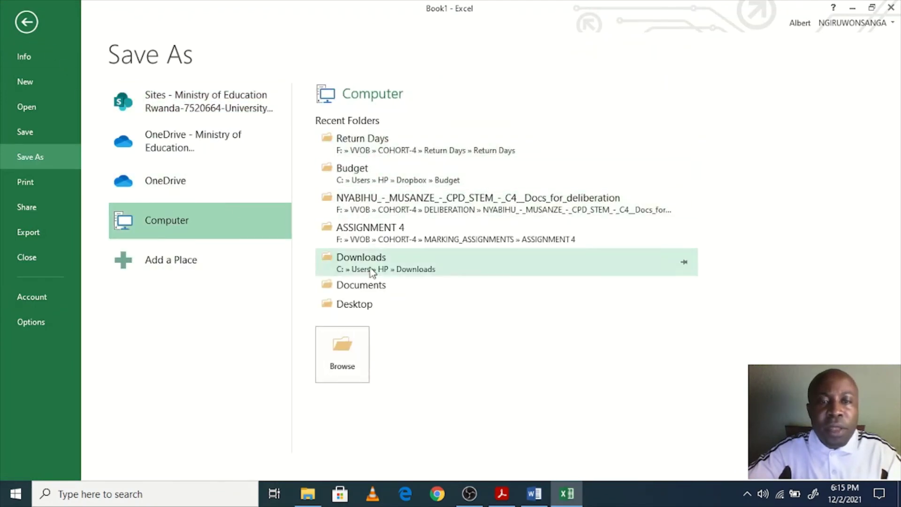
click(363, 310)
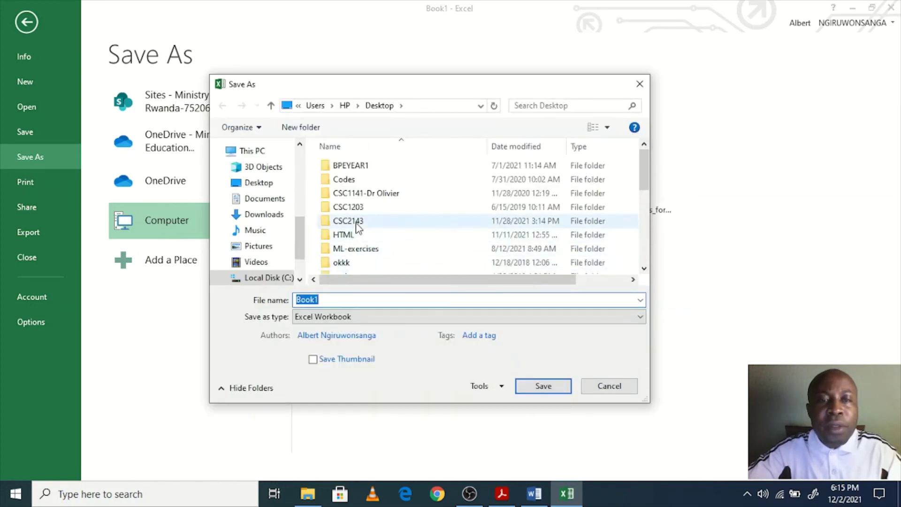
scroll(361, 223, down, 5)
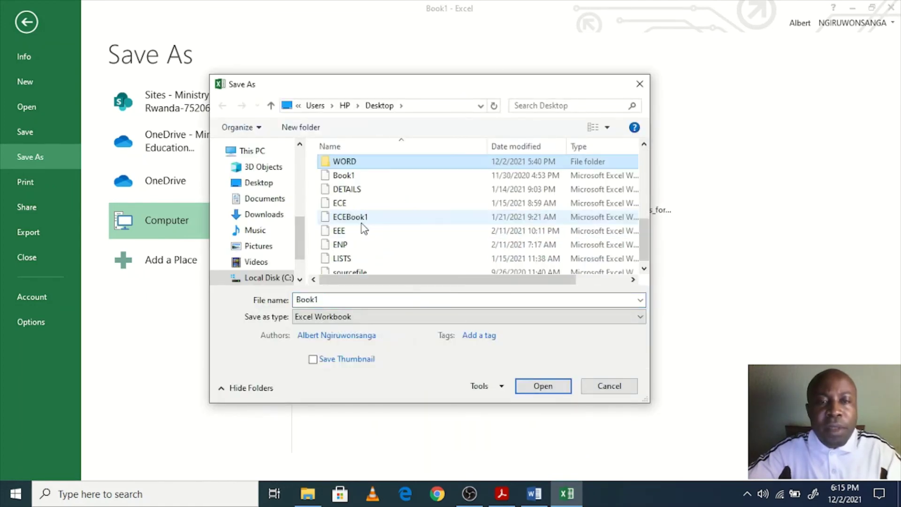
double_click(359, 166)
double_click(307, 300)
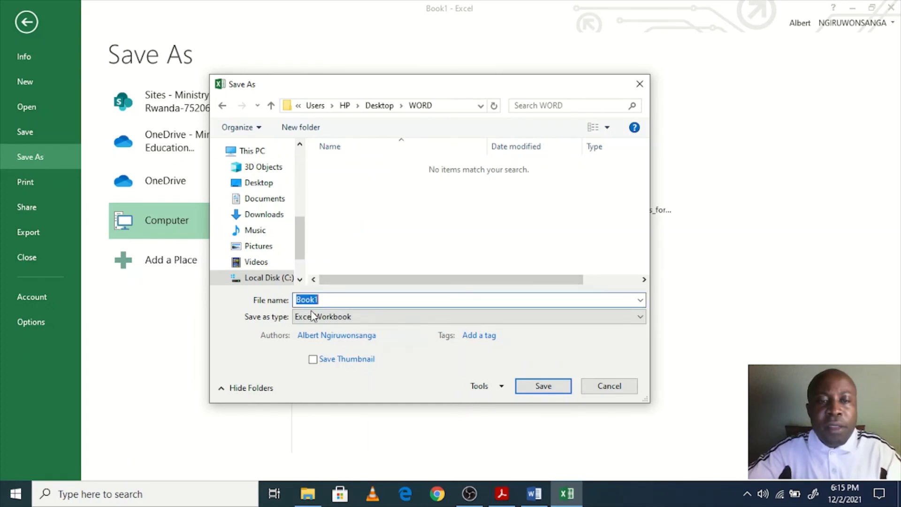
text(list)
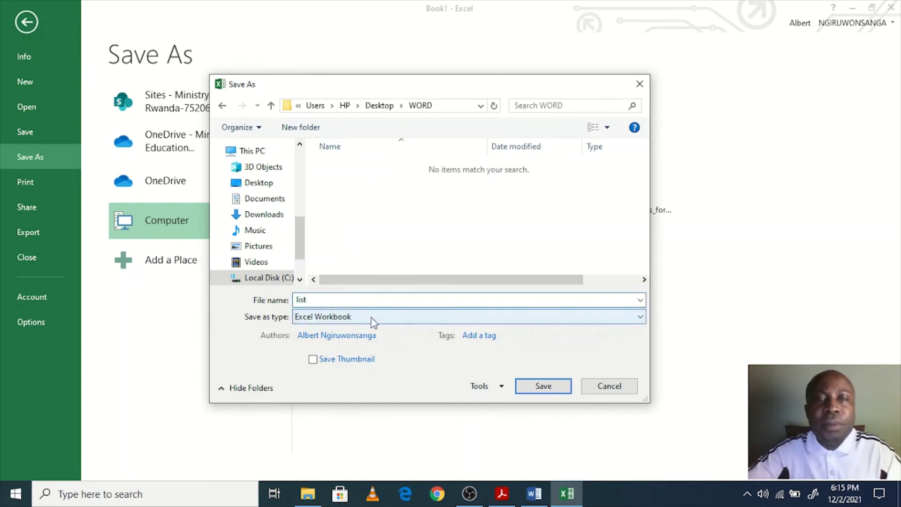
click(548, 389)
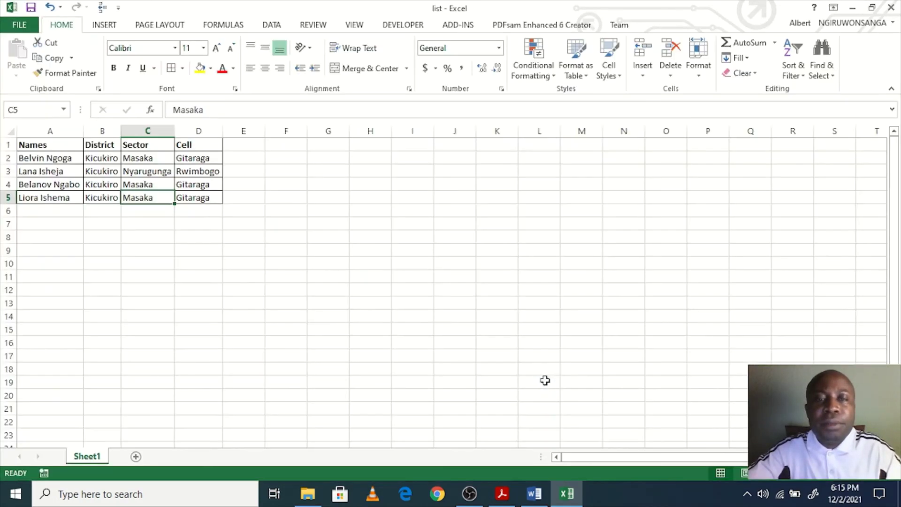
drag(245, 250, 266, 251)
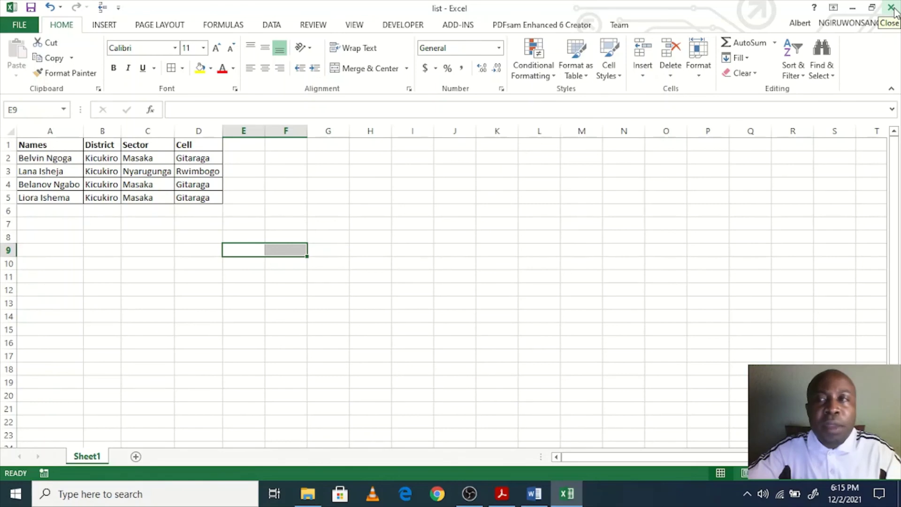
click(891, 7)
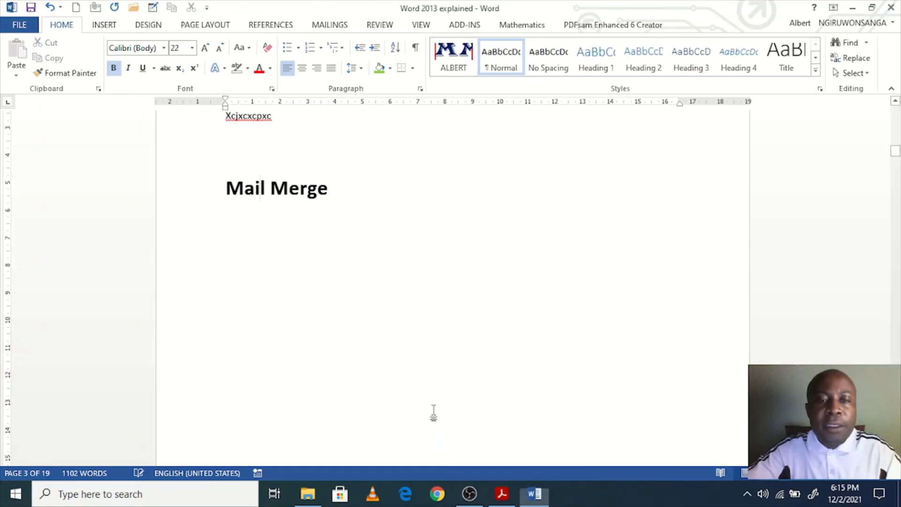
Step: Create a new blank document and save it as 'Mail Merge' in the recent WORD folder
key(End)
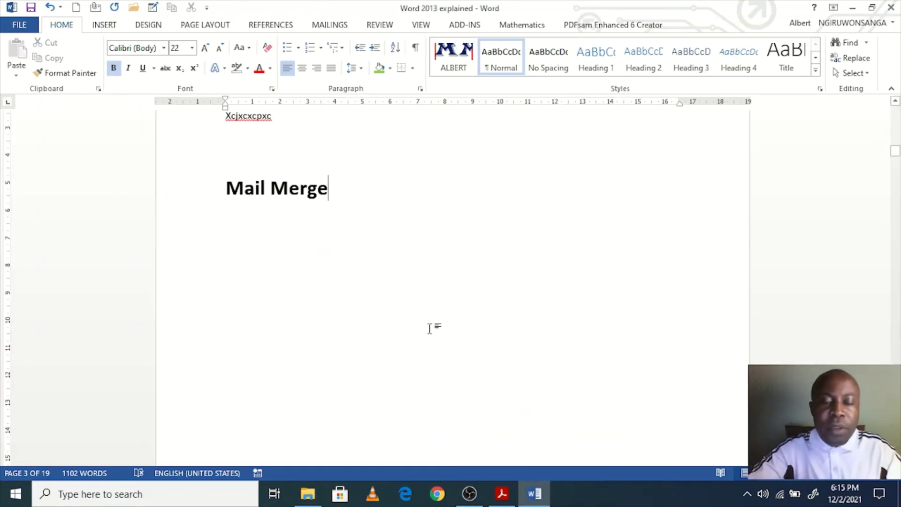
key(ctrl+n)
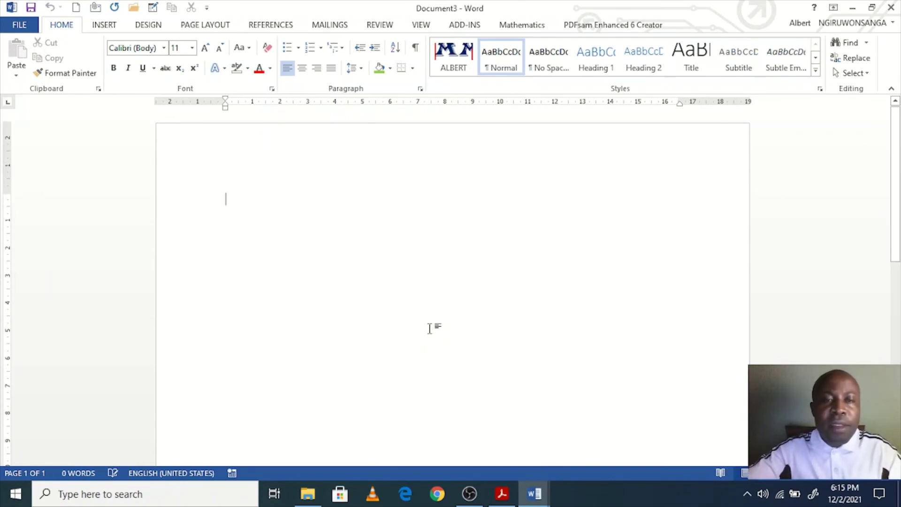
key(ctrl+s)
click(149, 219)
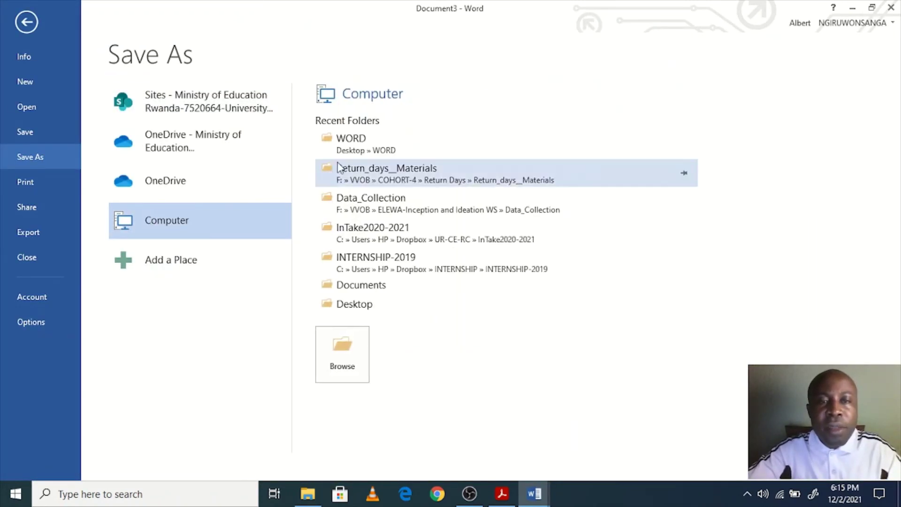
click(376, 148)
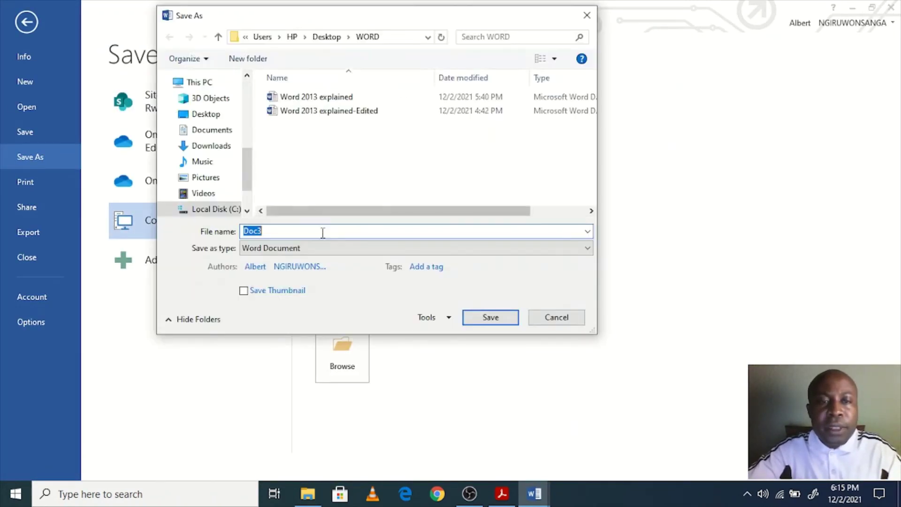
text(Mail Merge)
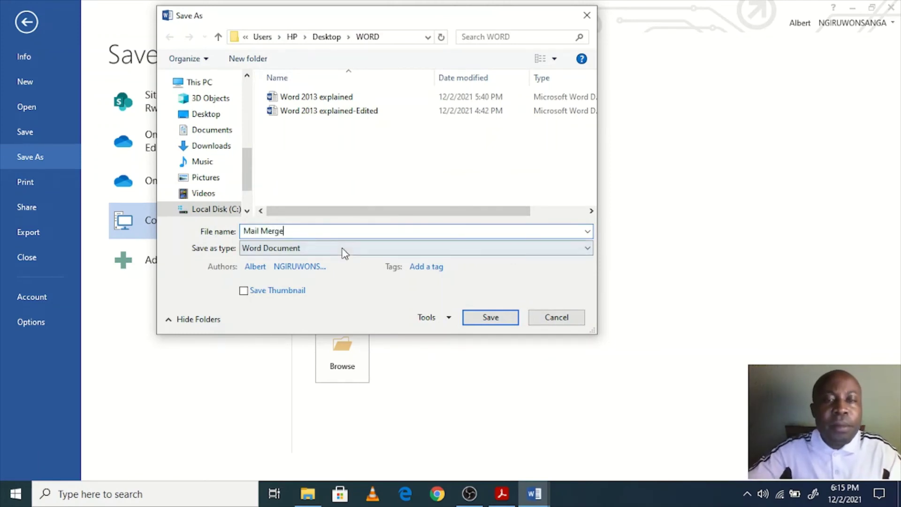
click(508, 321)
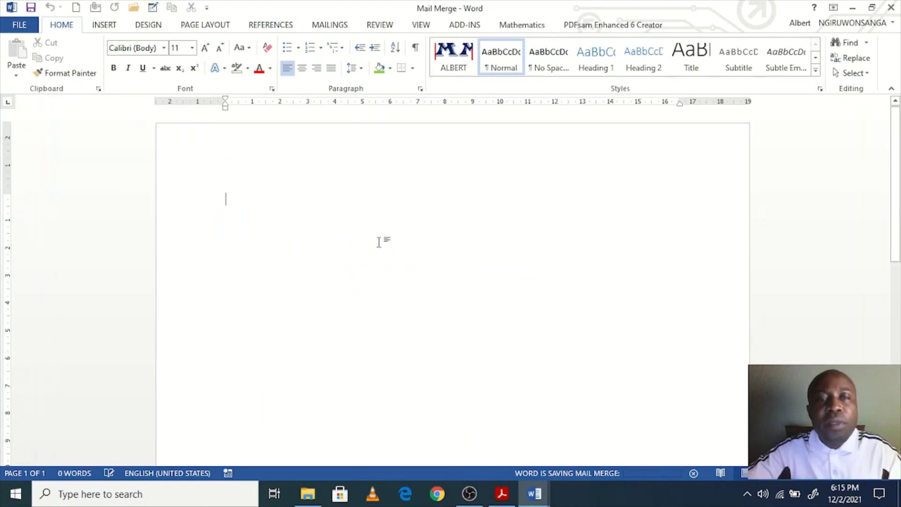
Step: Enlarge the font size to 16 and start the greeting line with 'Greeting de'
click(205, 49)
click(205, 49)
click(204, 49)
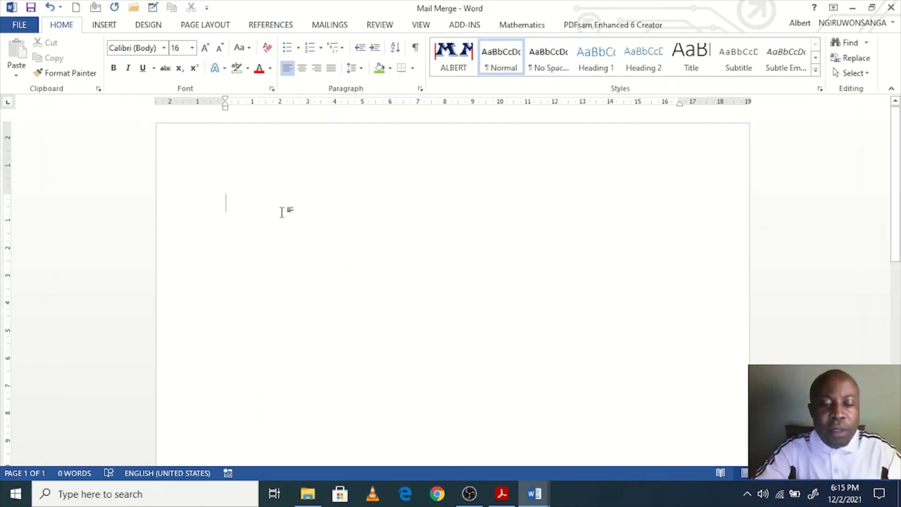
text(Greeting)
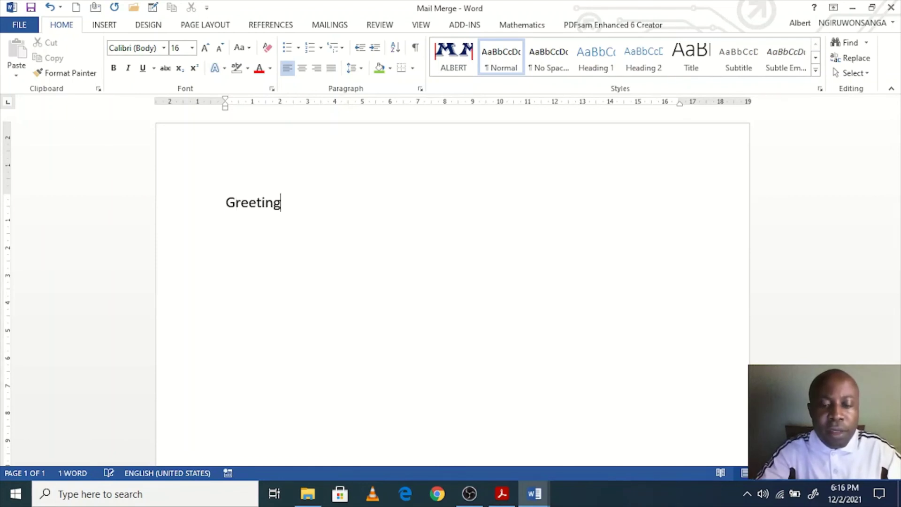
text( dear .......)
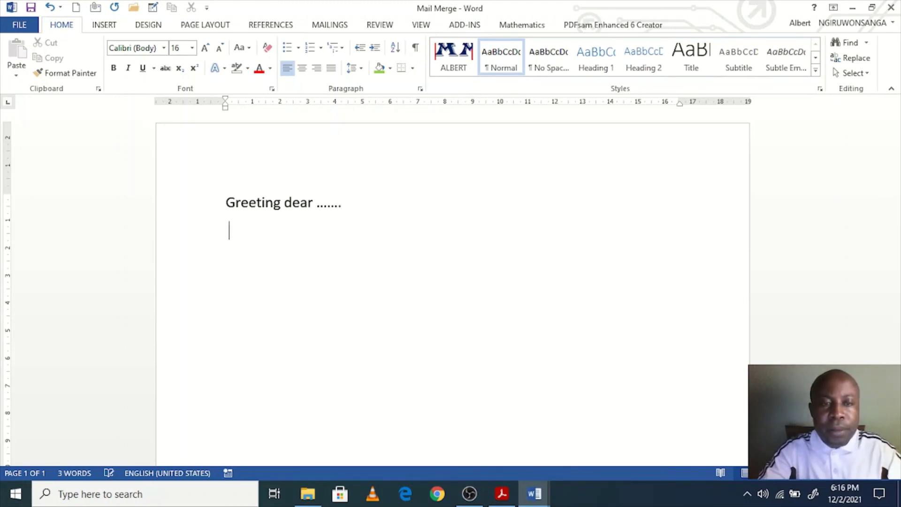
Step: Type the invitation ending 'to take place on 10th December 2021 at 8pm at Home.'
text(We a)
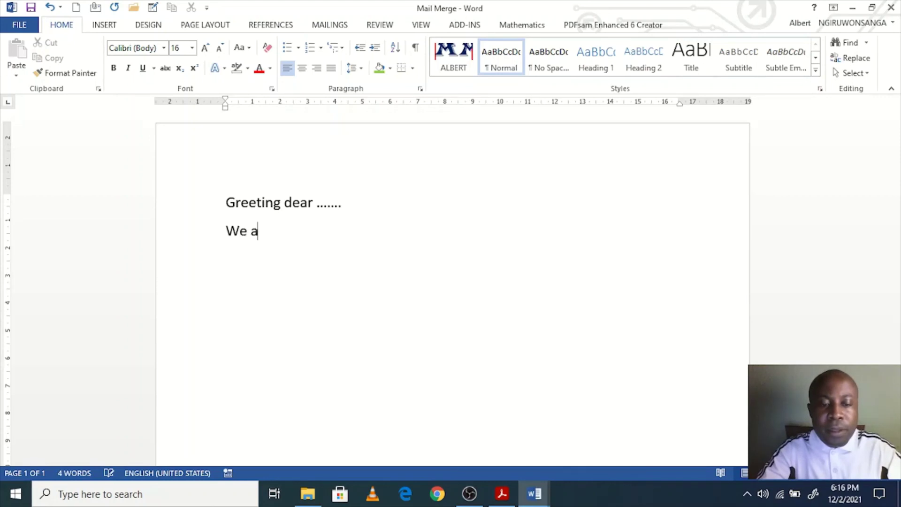
text(re delight)
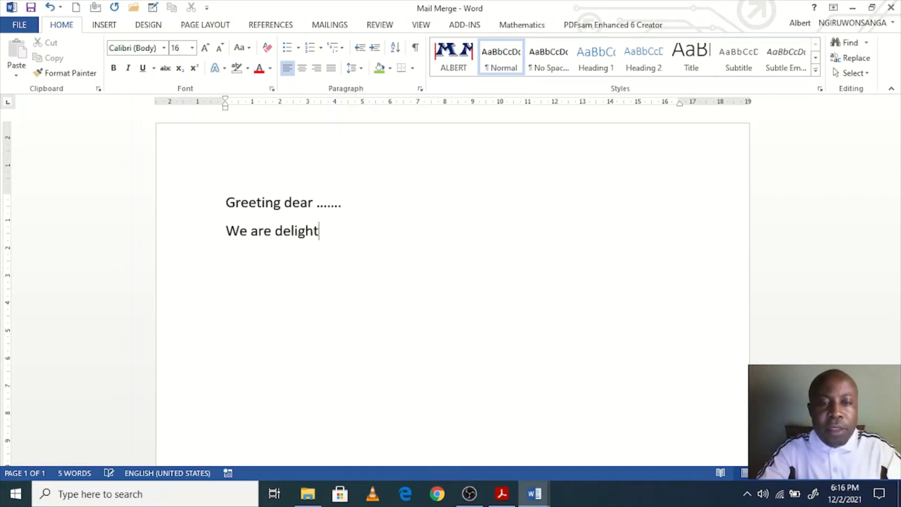
text(ed to invc)
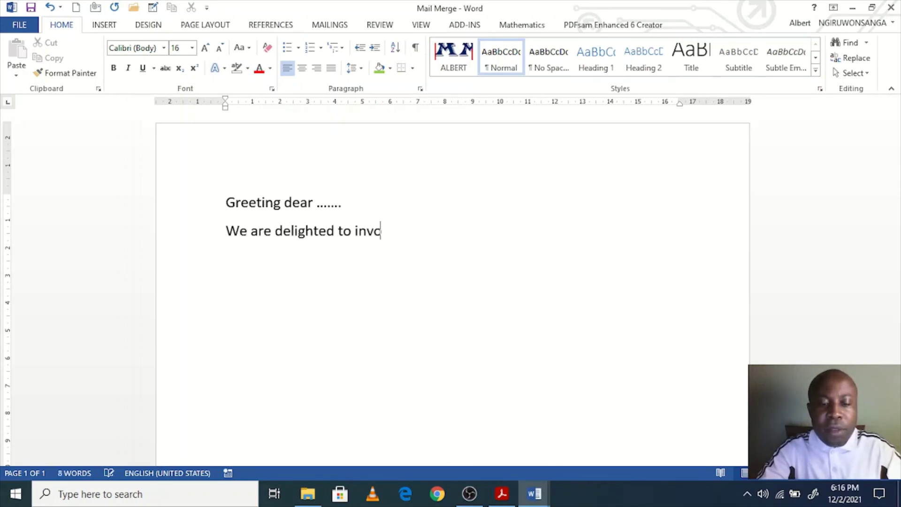
text(te)
key(BackSpace)
key(BackSpace)
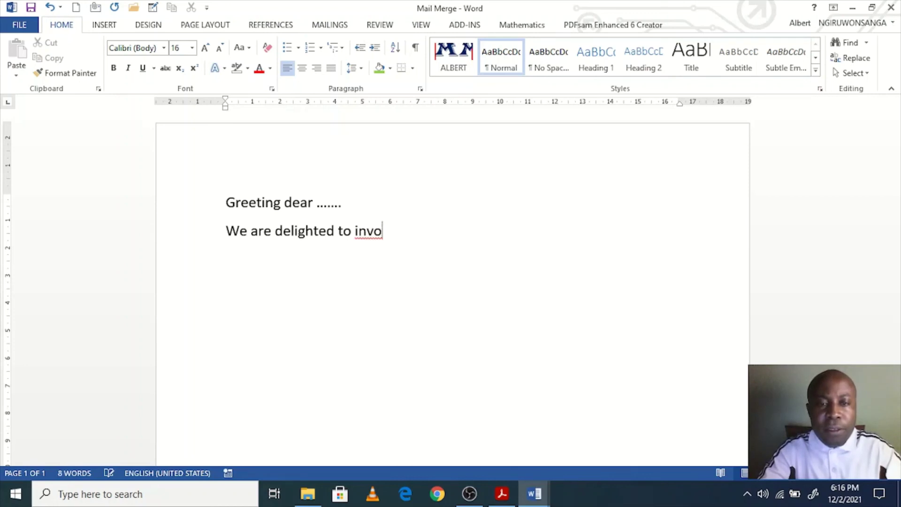
text(ite you )
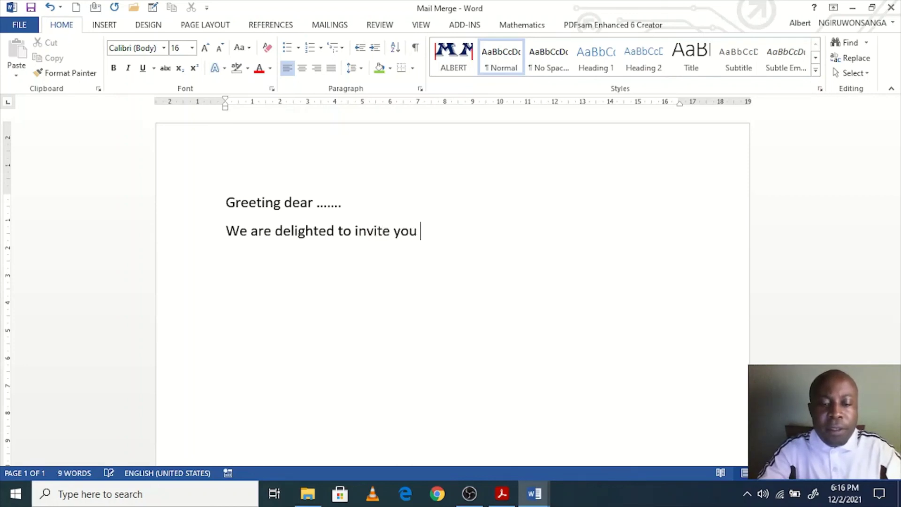
text(in the ever)
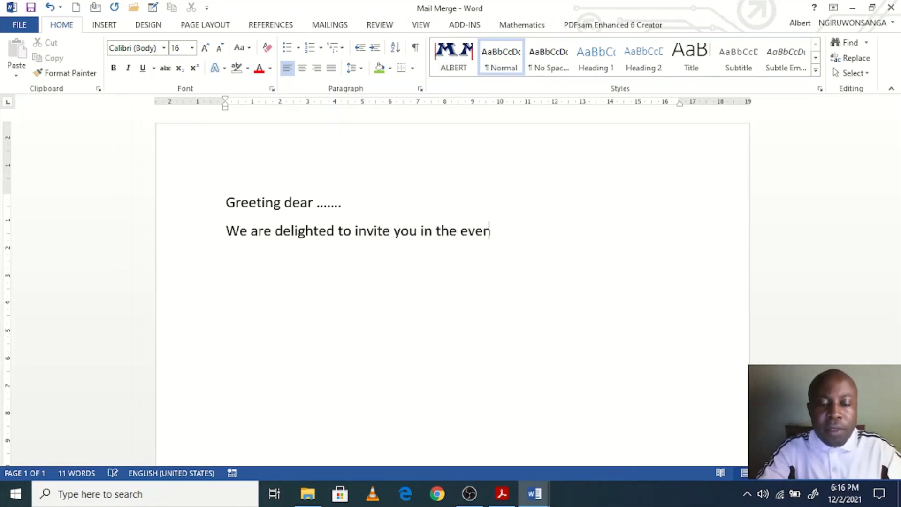
key(BackSpace)
text(nt which)
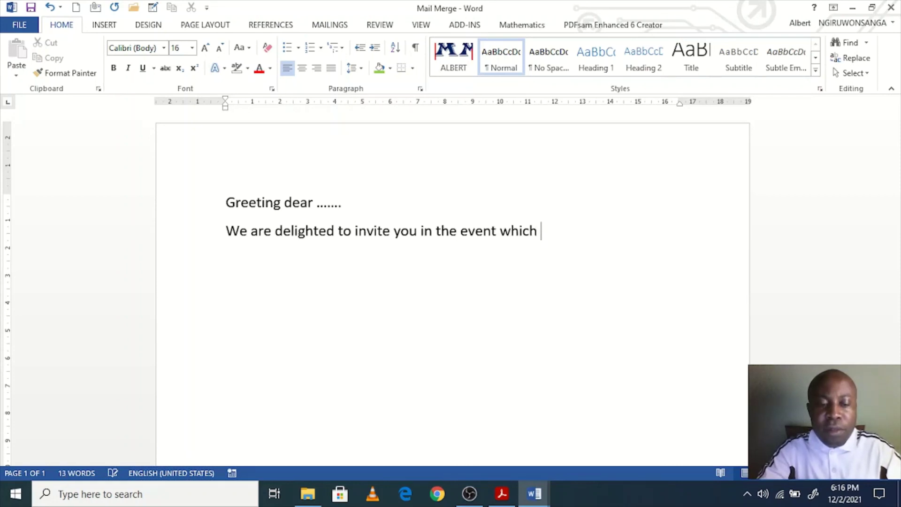
text( is planned )
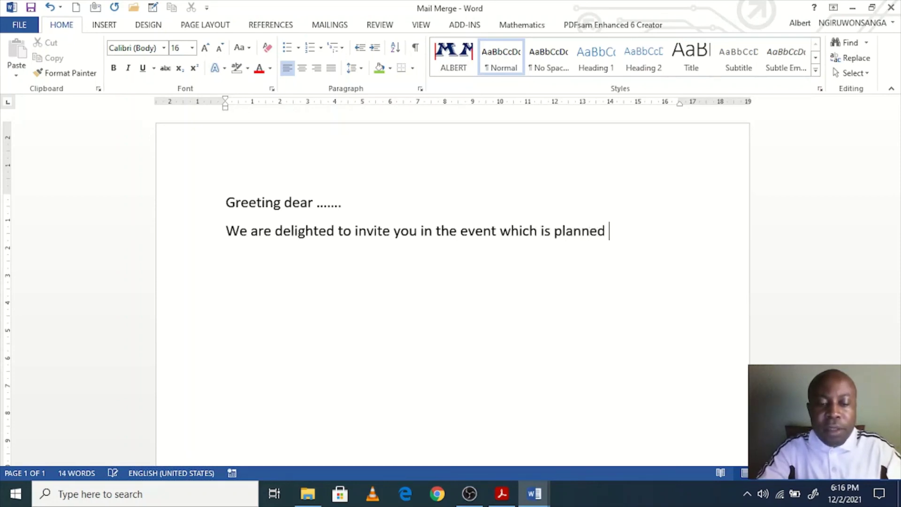
text(to take place on)
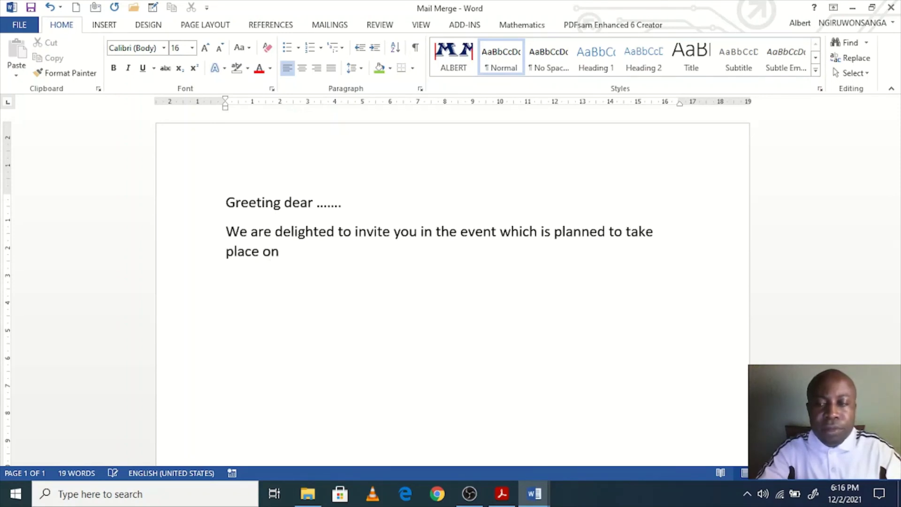
text( 10th Dece)
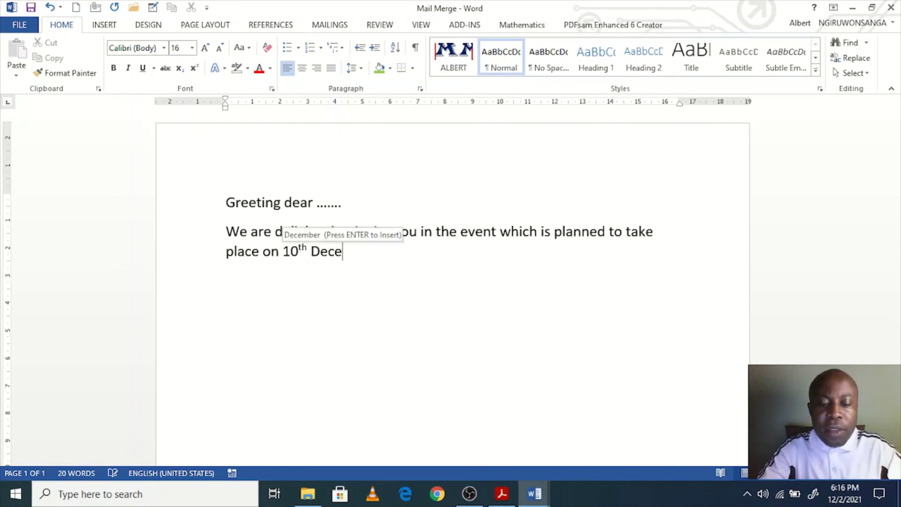
key(Return)
text(20)
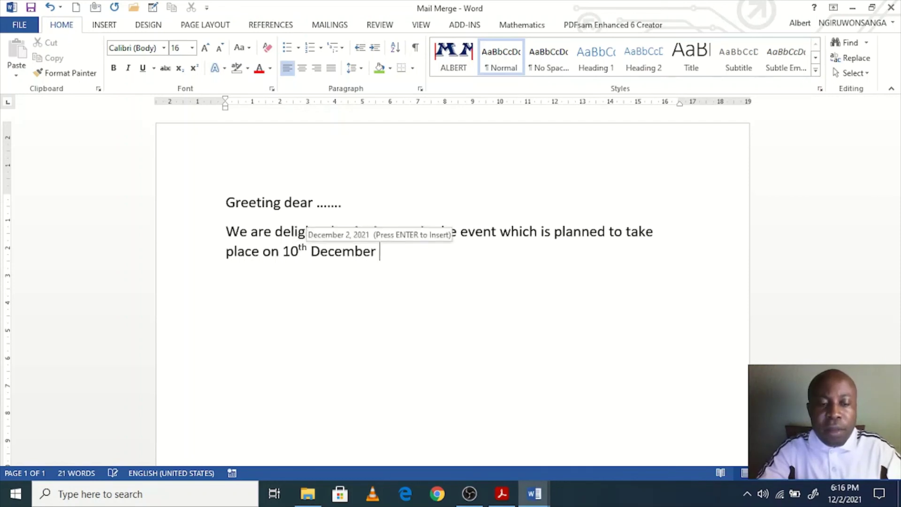
text(21 at)
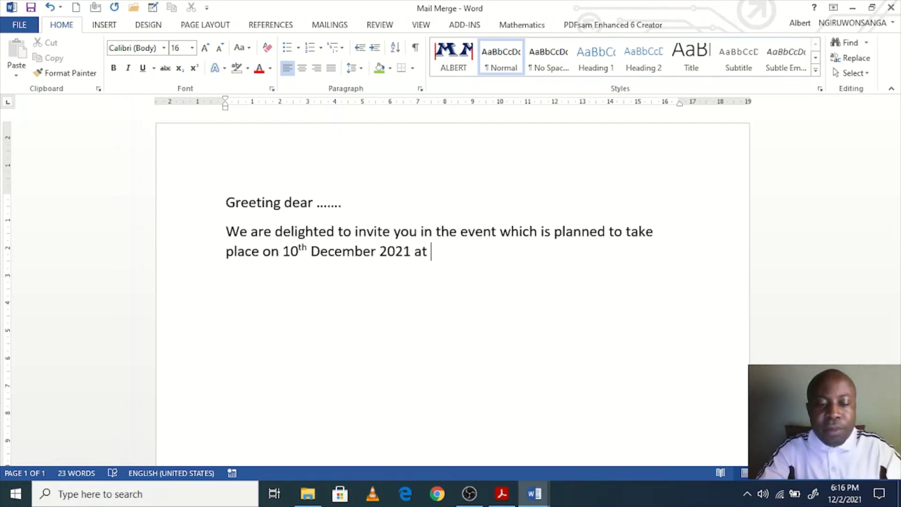
text( 8pm at)
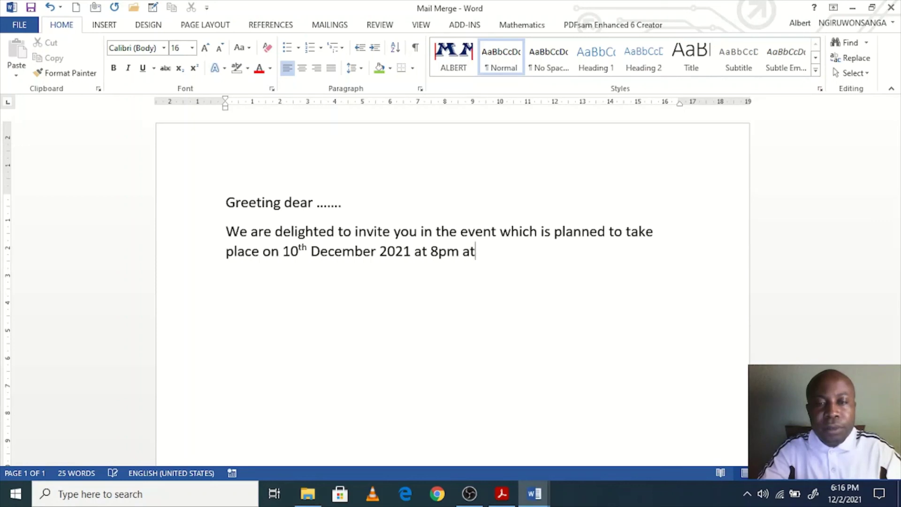
text(Hm)
key(BackSpace)
text(o)
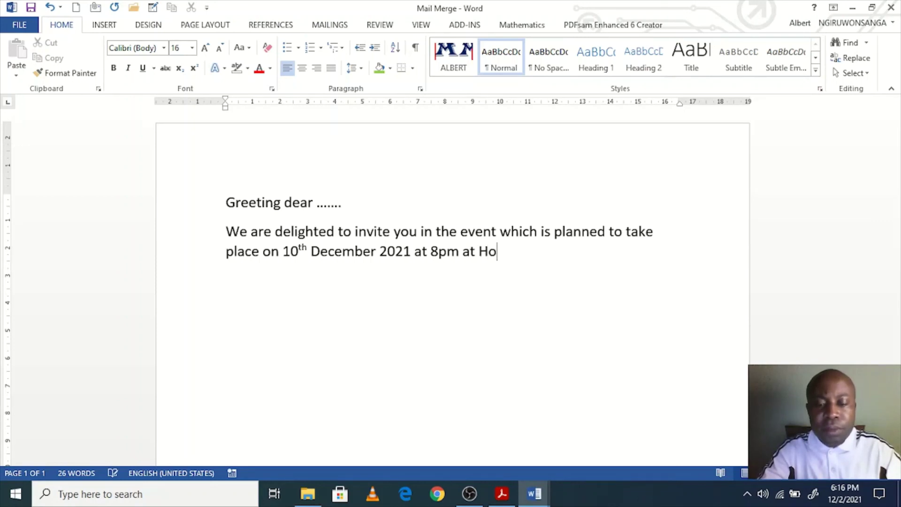
text(me.)
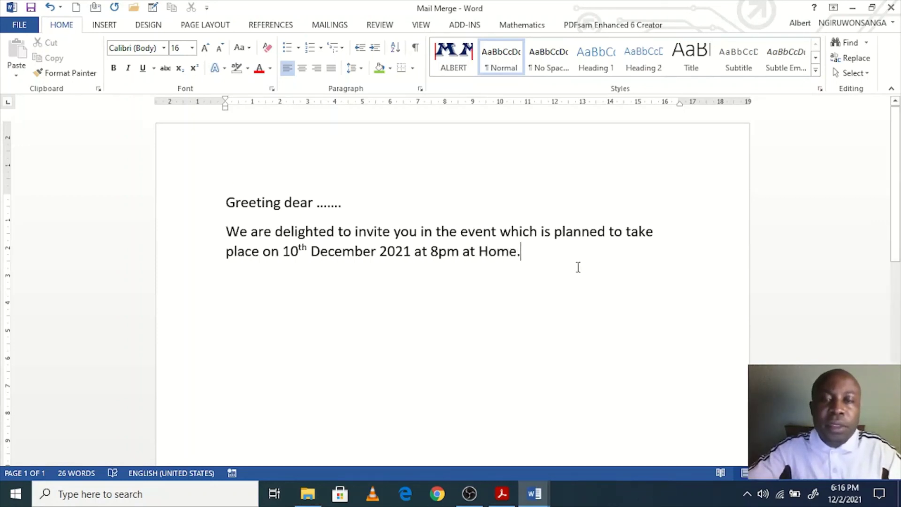
click(414, 213)
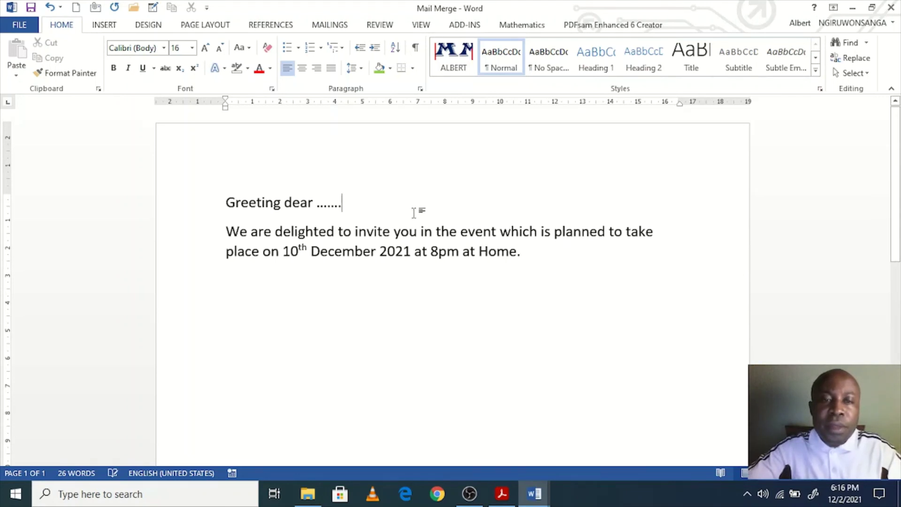
Step: Add the line 'Residing in ..... District, ...... Sector and .... cell.' below the greeting
key(Return)
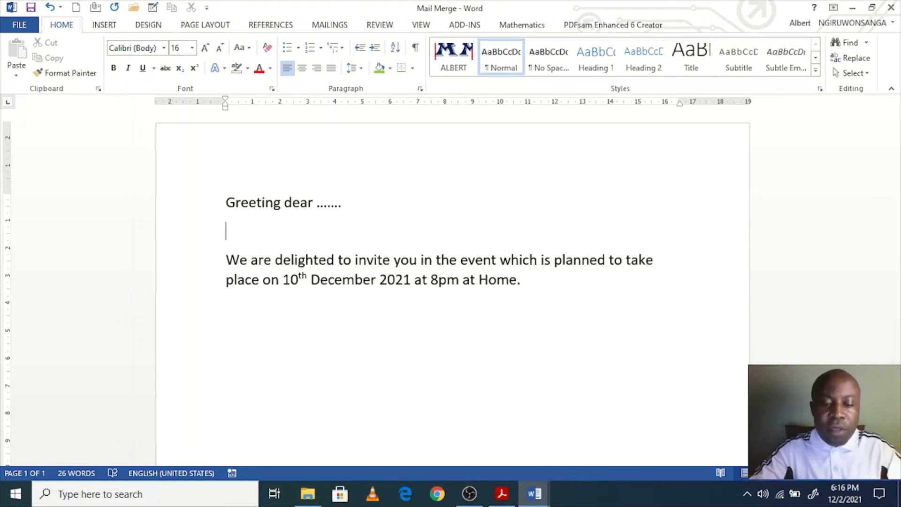
text(Resi)
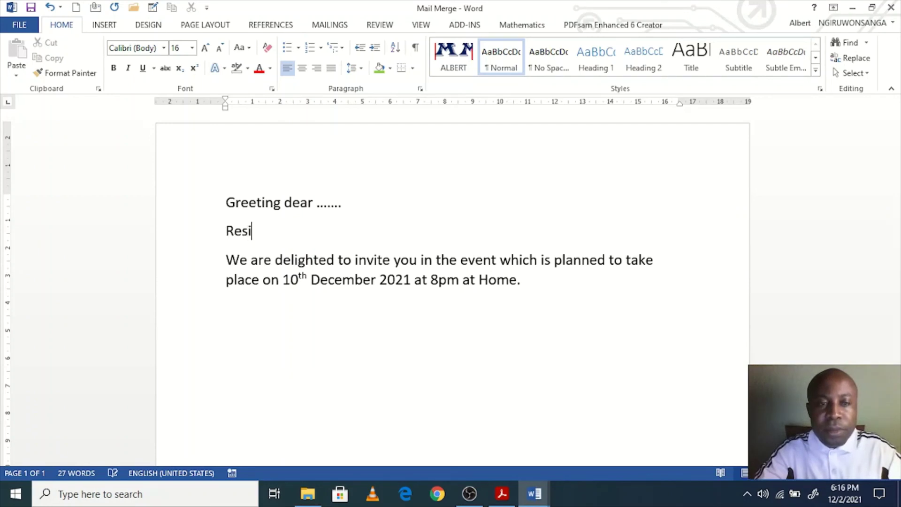
text(ding in)
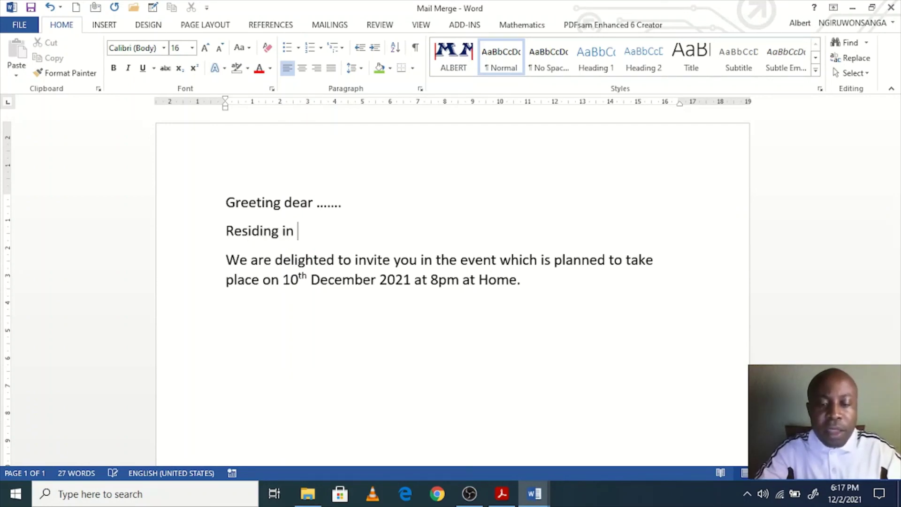
text( ...)
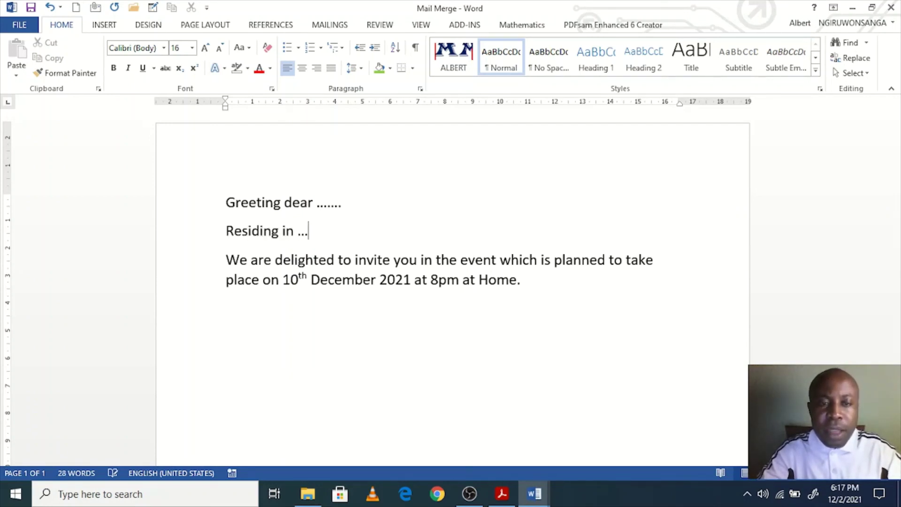
text(.. Distric)
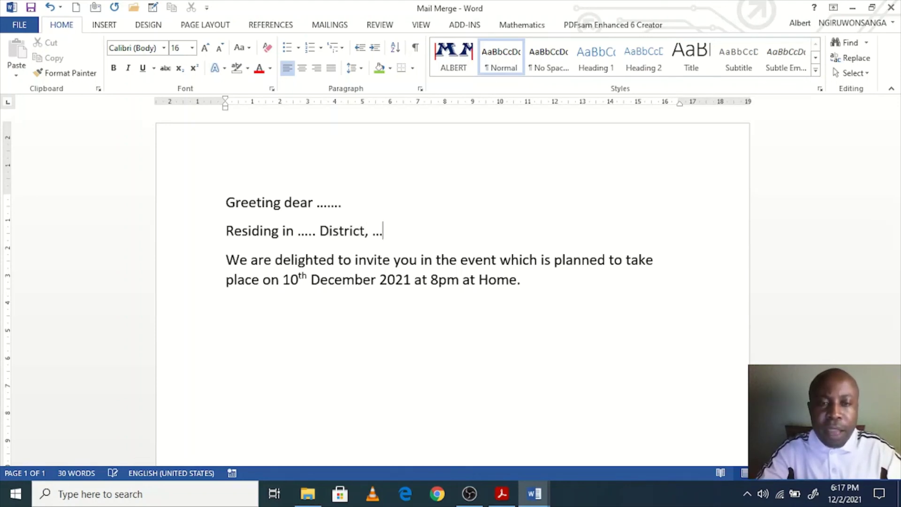
text(t)
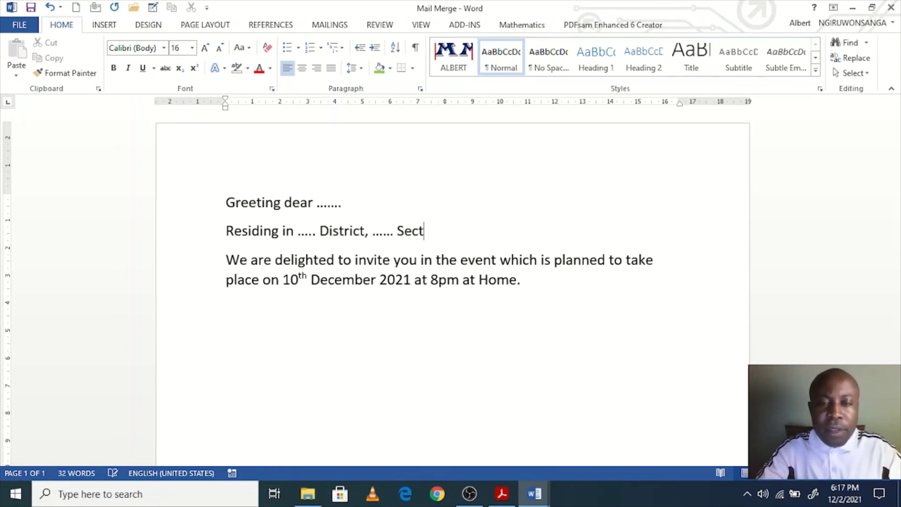
text(, ...... Sector)
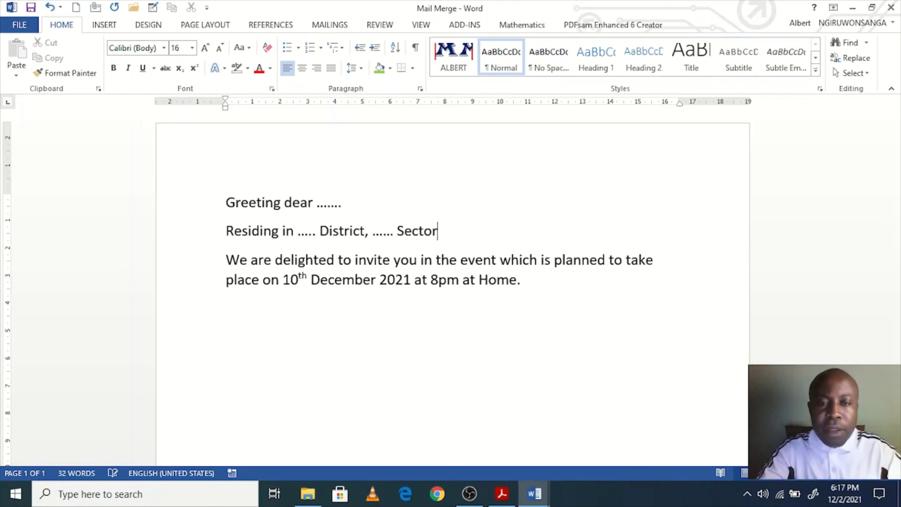
text( and )
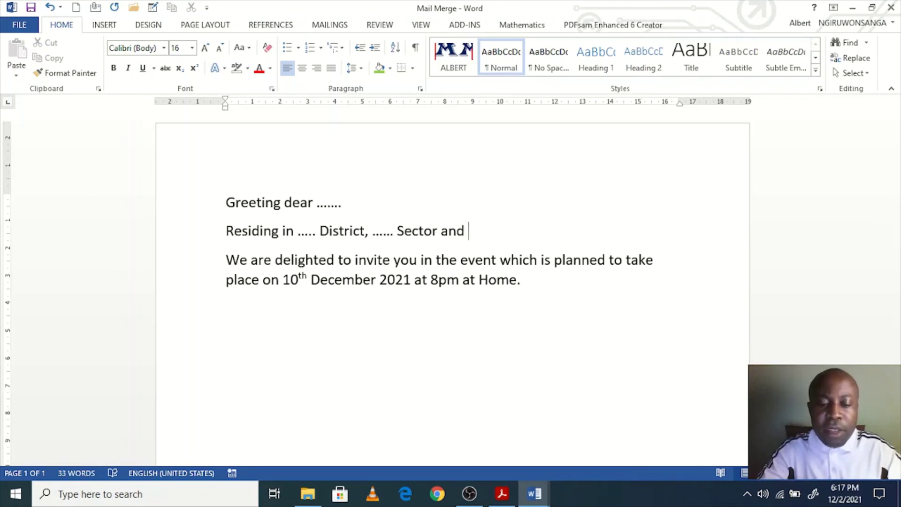
text(.... cel)
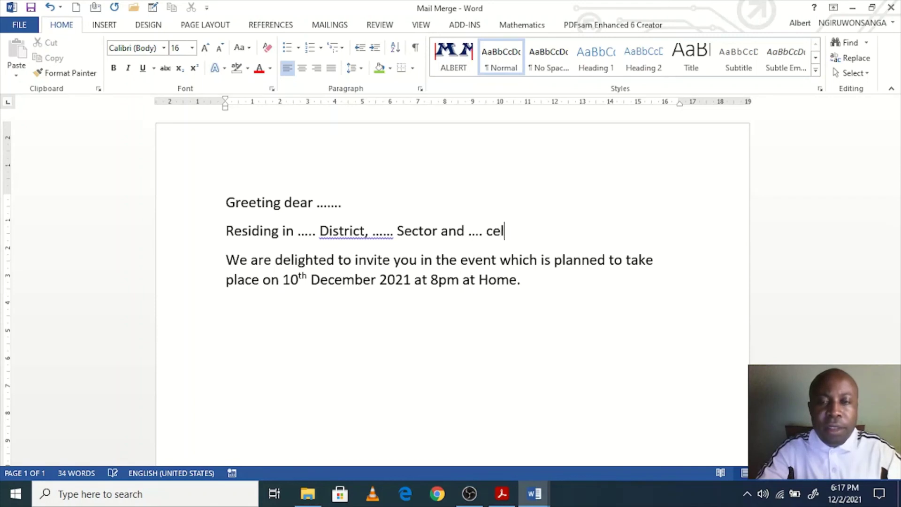
text(l.)
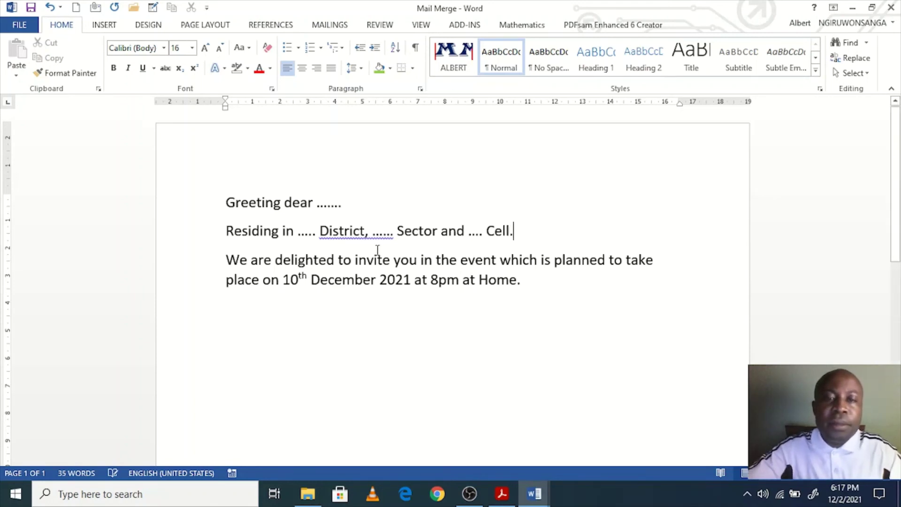
Step: Below the invitation, add the closing 'Best,' followed by the sender's name
double_click(324, 203)
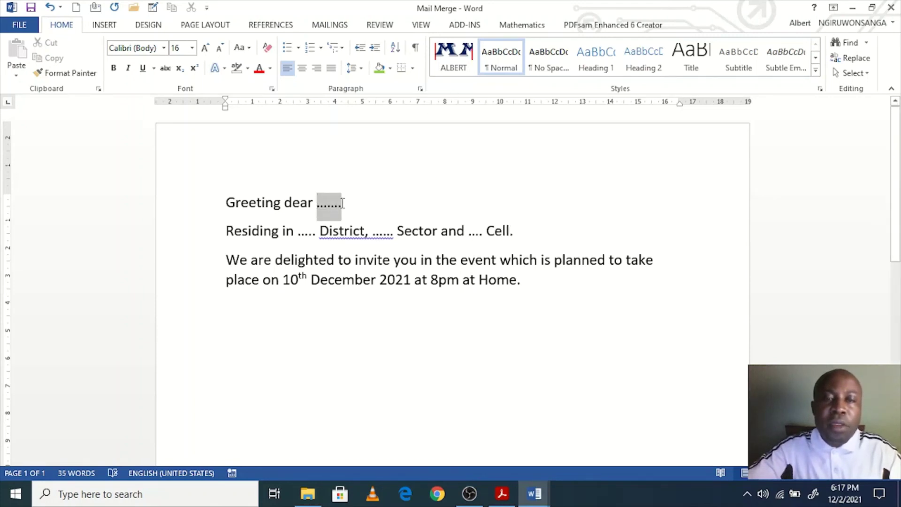
double_click(306, 231)
click(393, 231)
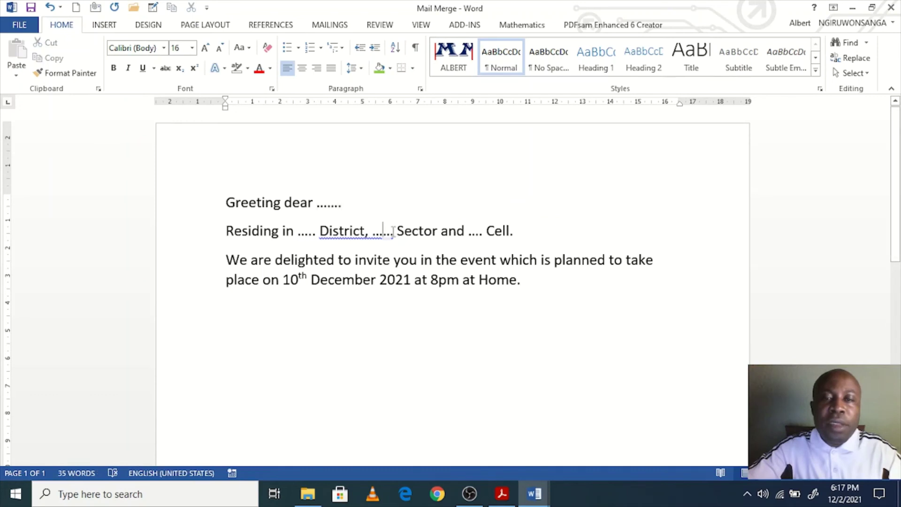
click(552, 282)
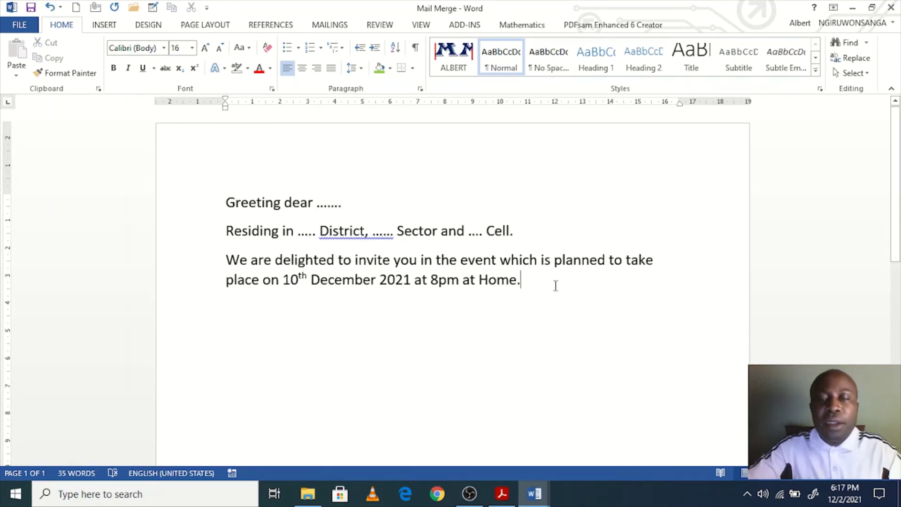
key(Return)
key(Return)
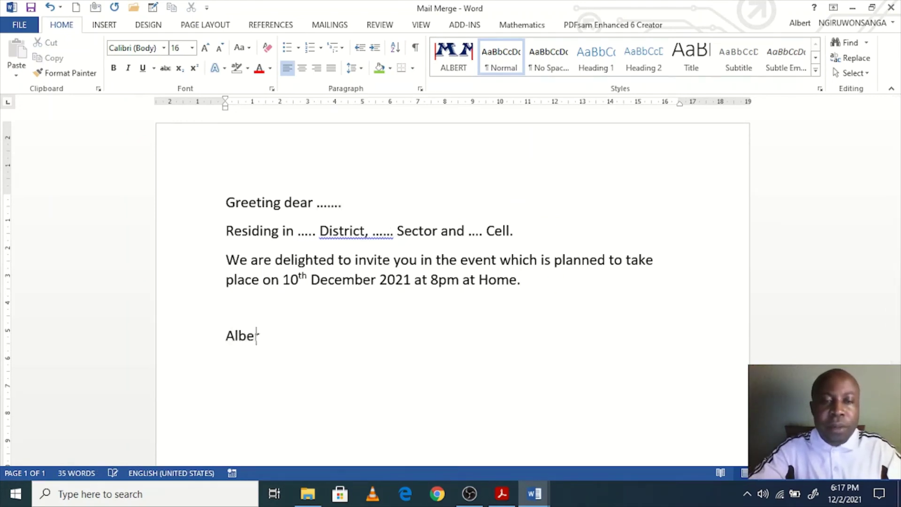
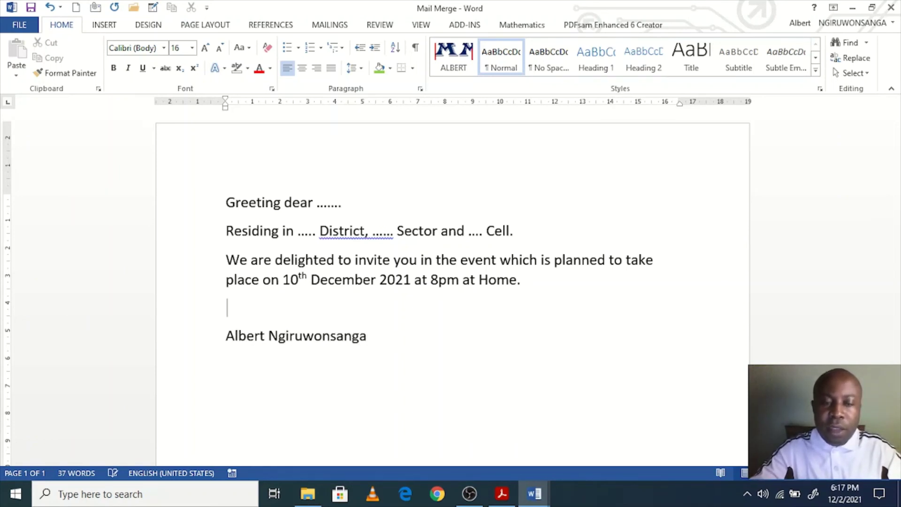
key(Return)
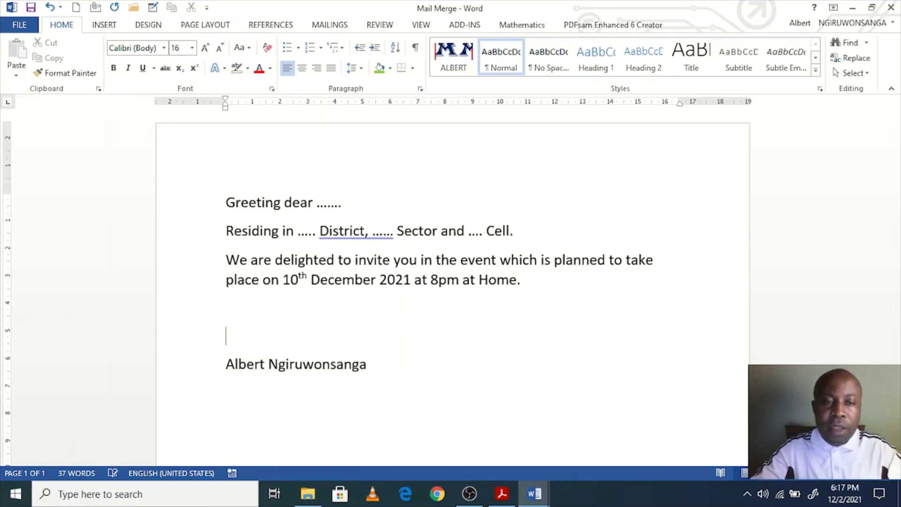
text(Best,)
key(Return)
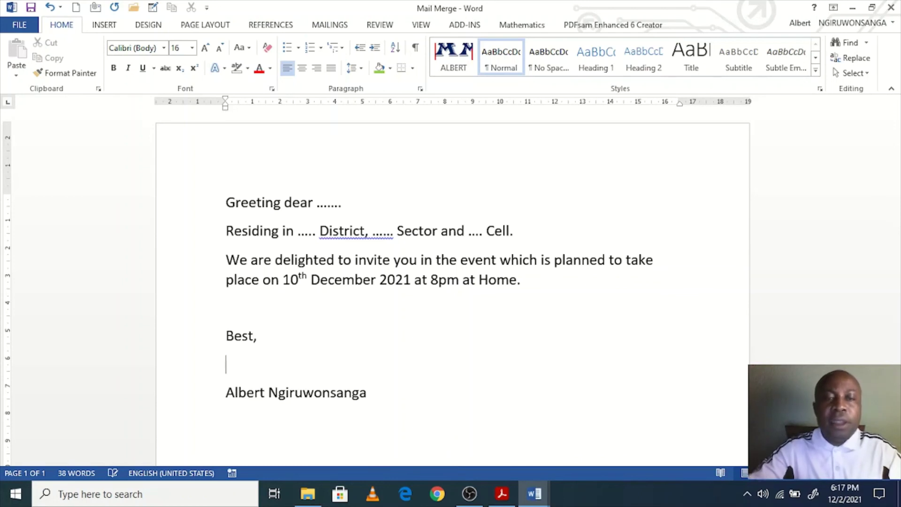
Step: Ignore the spelling flag on the placeholder dots before Sector
click(385, 238)
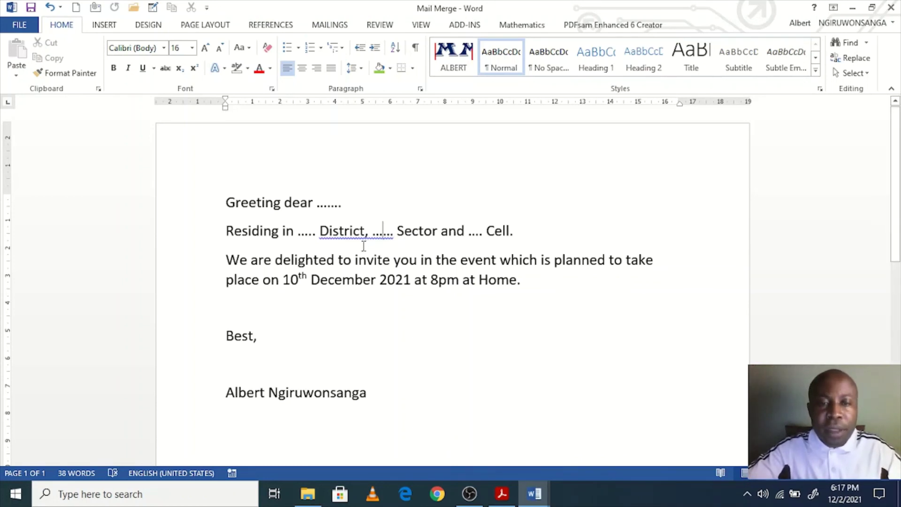
right_click(380, 237)
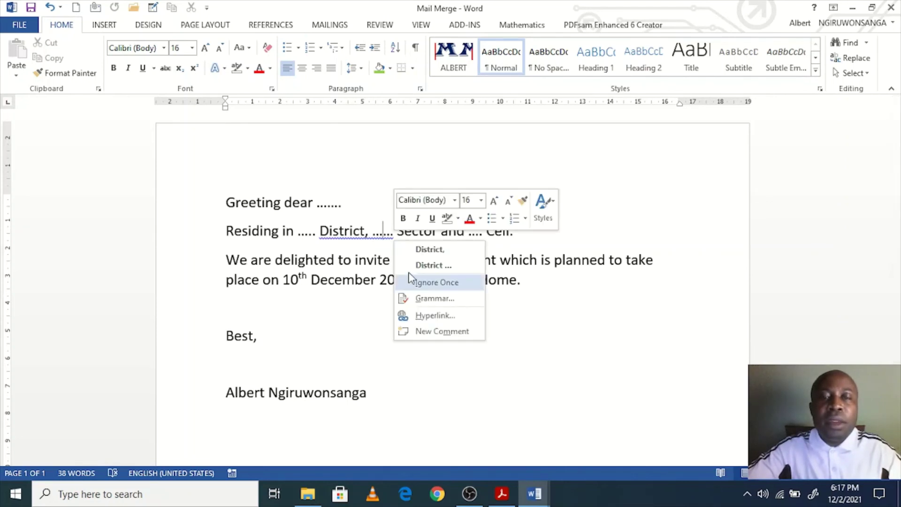
click(413, 281)
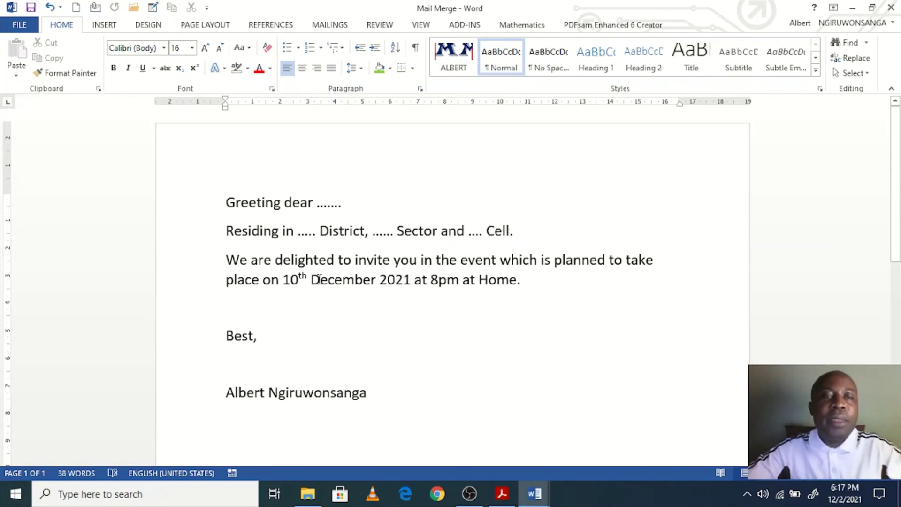
click(300, 203)
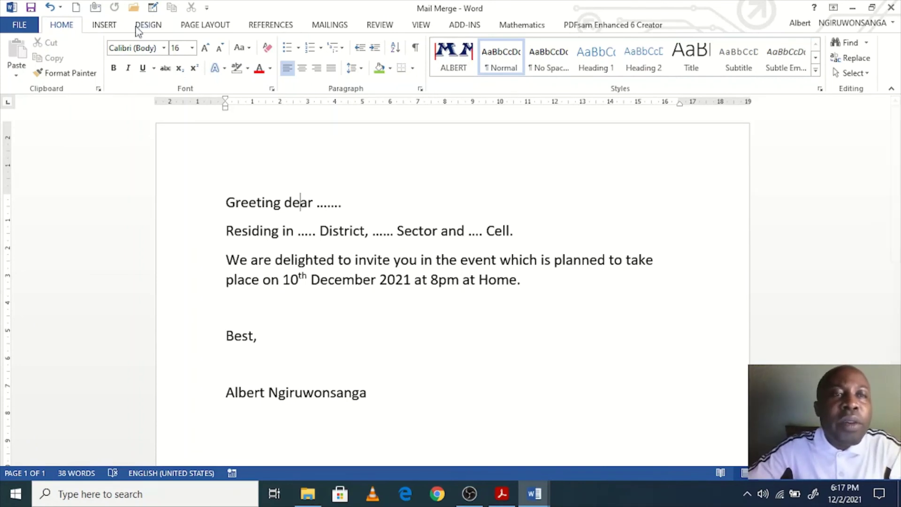
scroll(234, 28, down, 6)
Step: Use the existing Excel file 'list' in Desktop > WORD as the recipient list
click(332, 27)
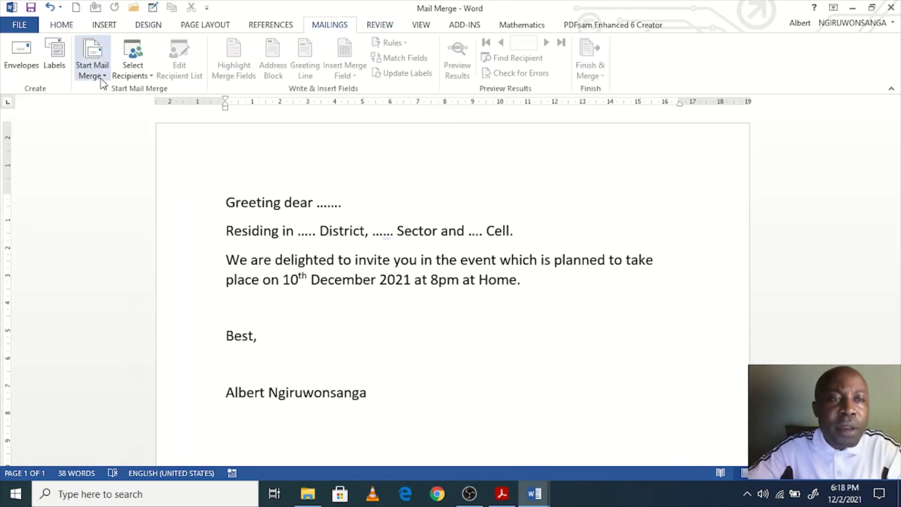
click(151, 78)
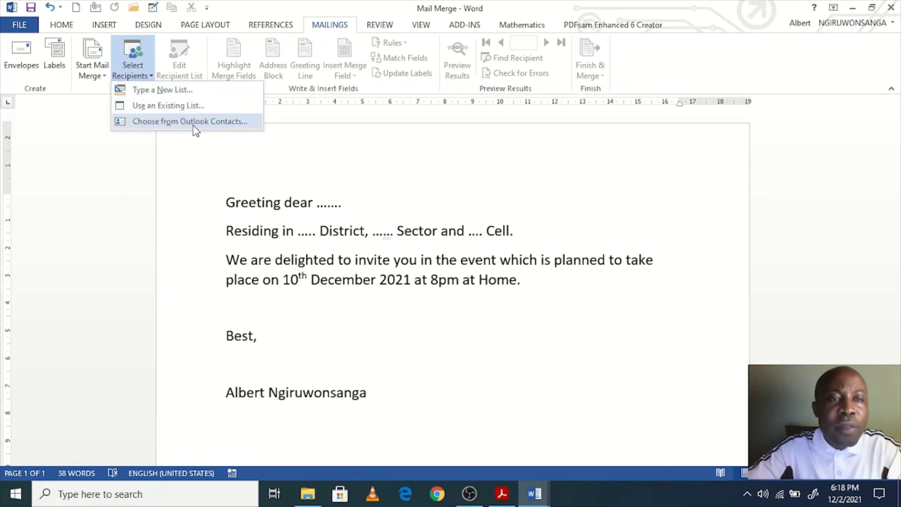
click(180, 106)
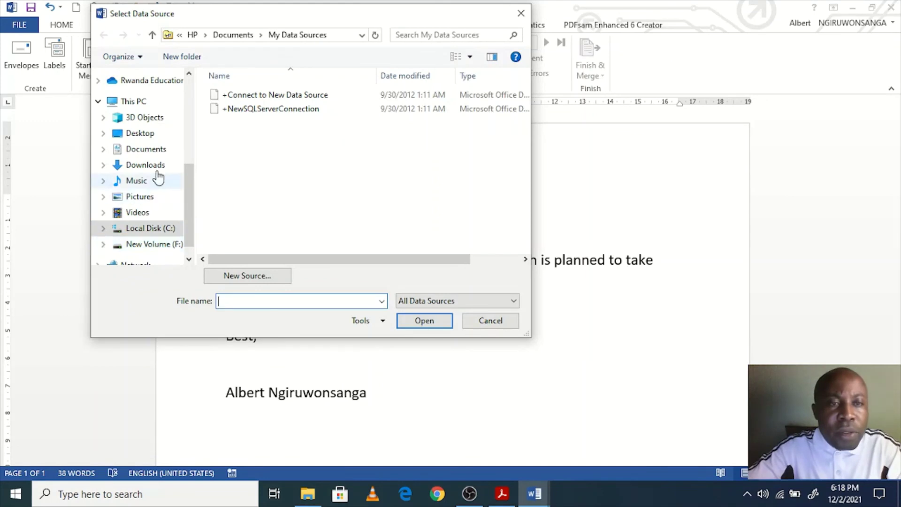
click(145, 134)
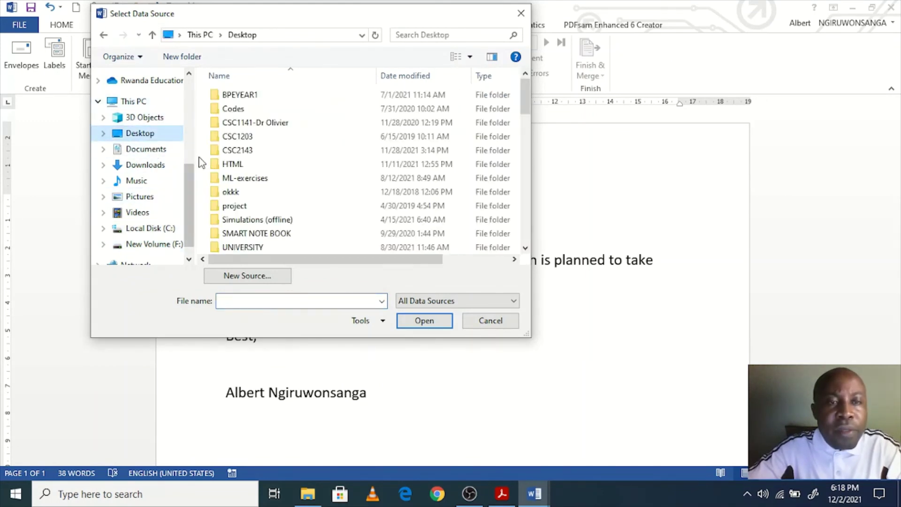
click(243, 100)
key(w)
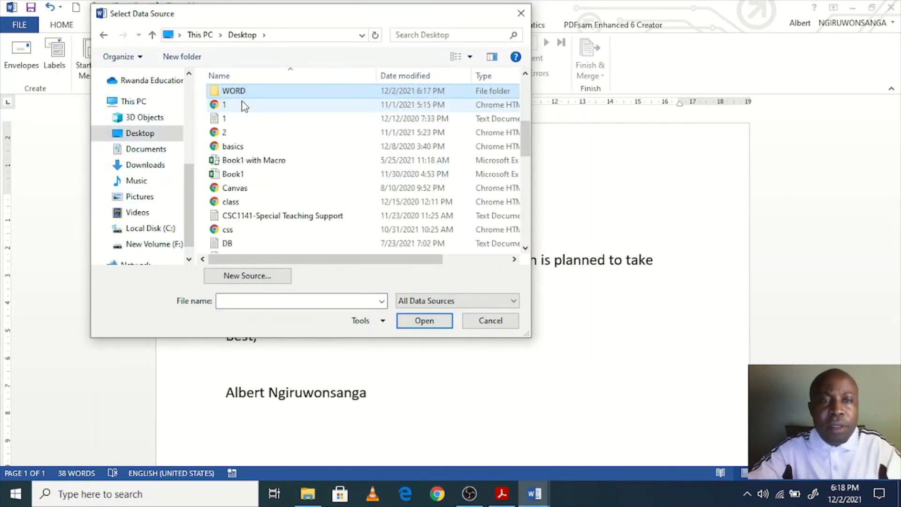
key(Return)
click(241, 100)
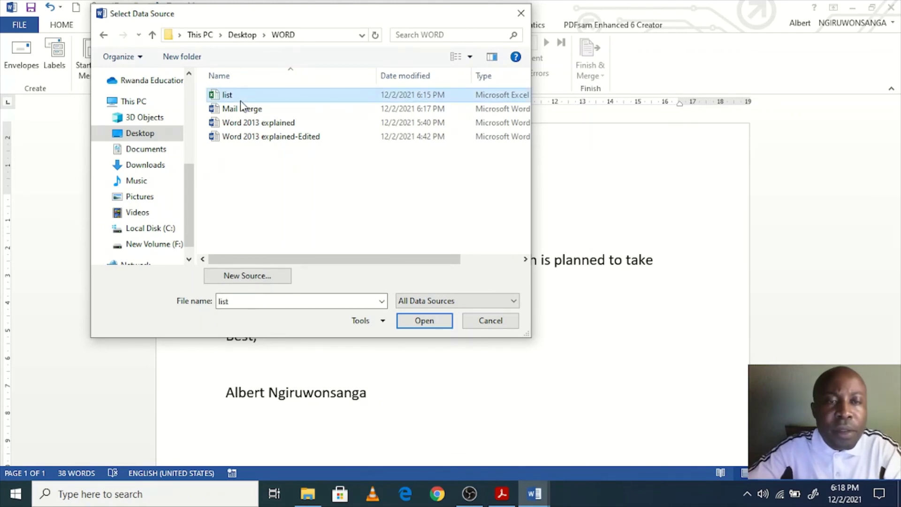
click(435, 319)
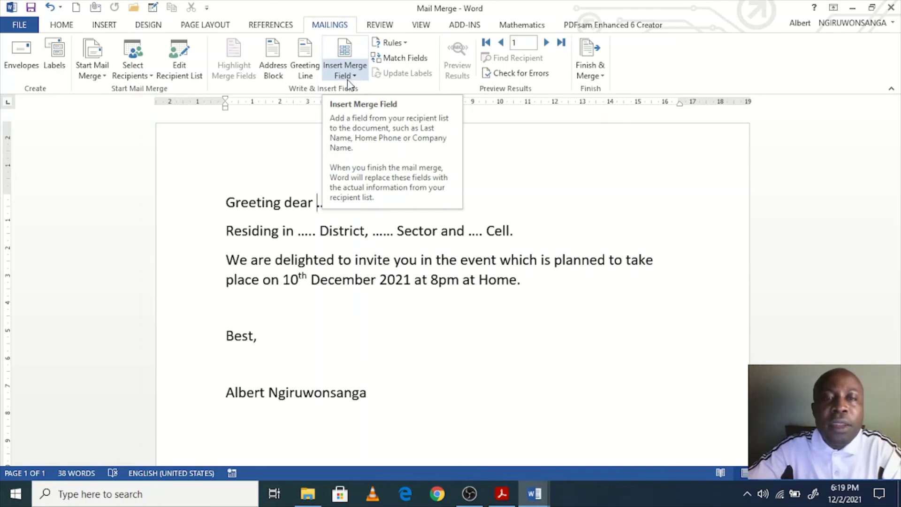
Step: Replace the dots after 'Greeting dear' and before District with the «Names» and «District» fields
click(355, 78)
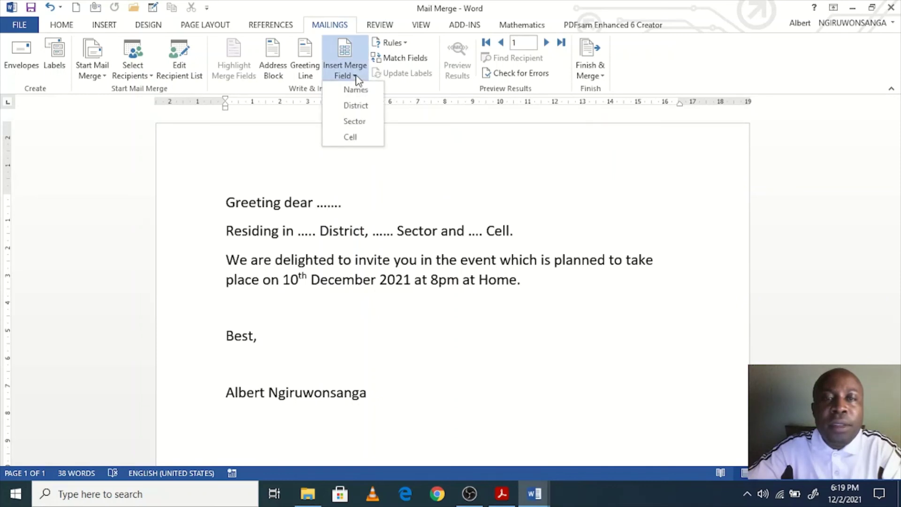
click(357, 89)
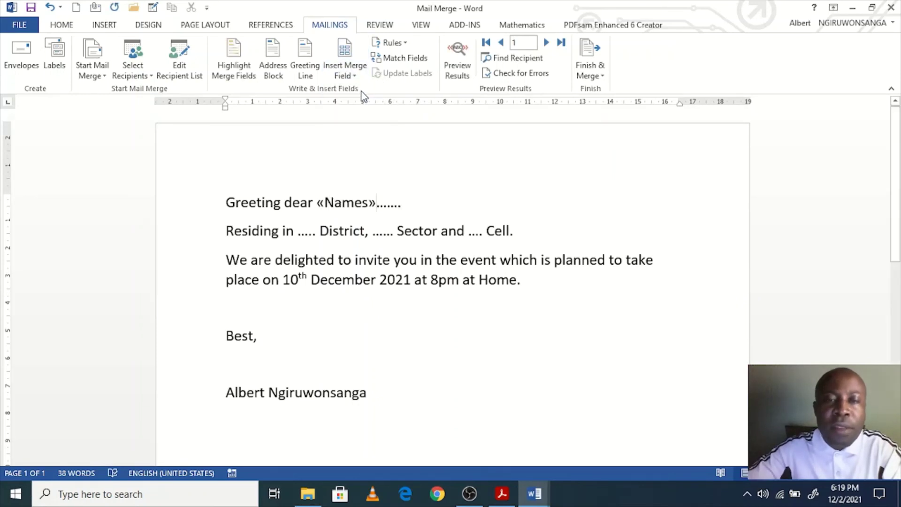
key(Delete)
key(Delete)
key(Delete)
key(Delete)
key(Delete)
key(Delete)
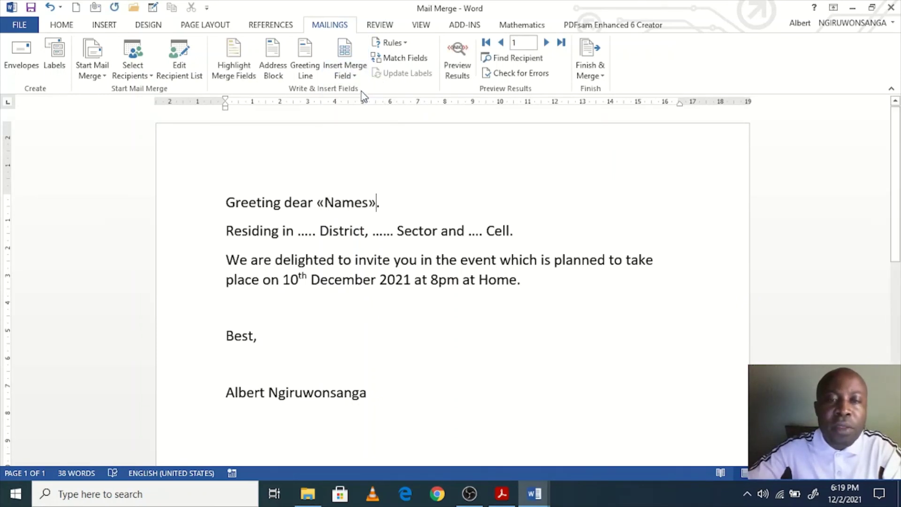
click(317, 235)
click(345, 74)
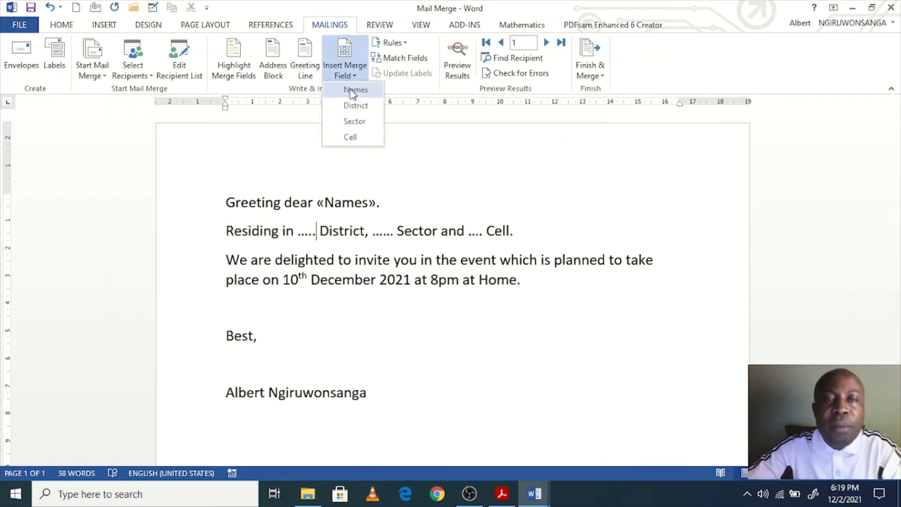
click(355, 106)
click(315, 234)
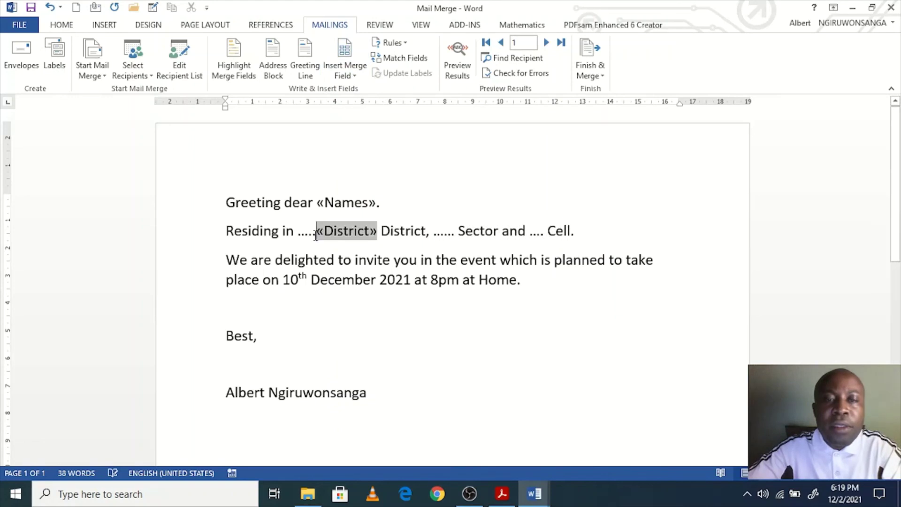
key(BackSpace)
key(BackSpace)
key(BackSpace)
key(BackSpace)
key(BackSpace)
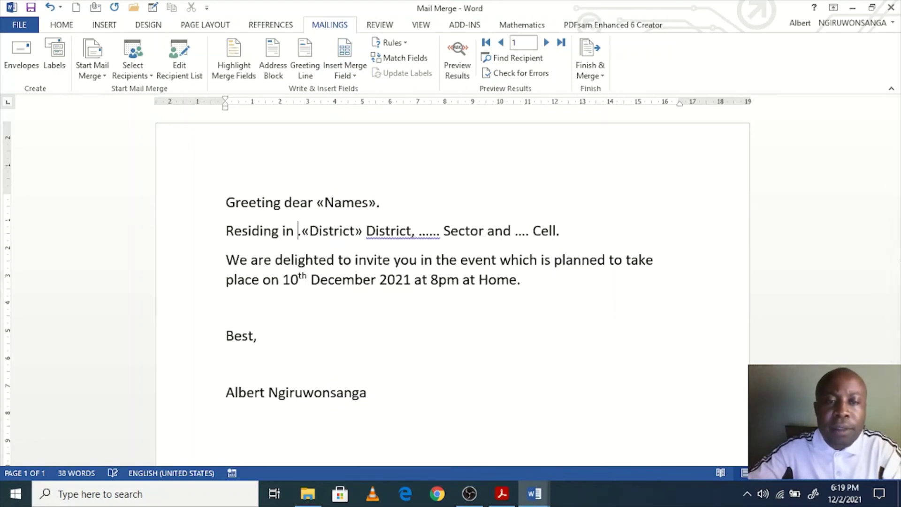
Step: Replace the dots before Sector and Cell with the «Sector» and «Cell» merge fields
click(424, 231)
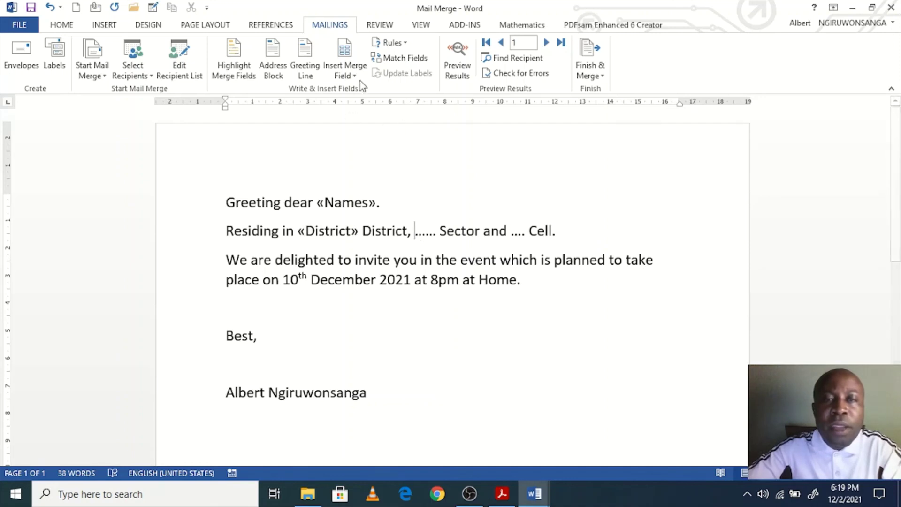
click(349, 75)
click(354, 121)
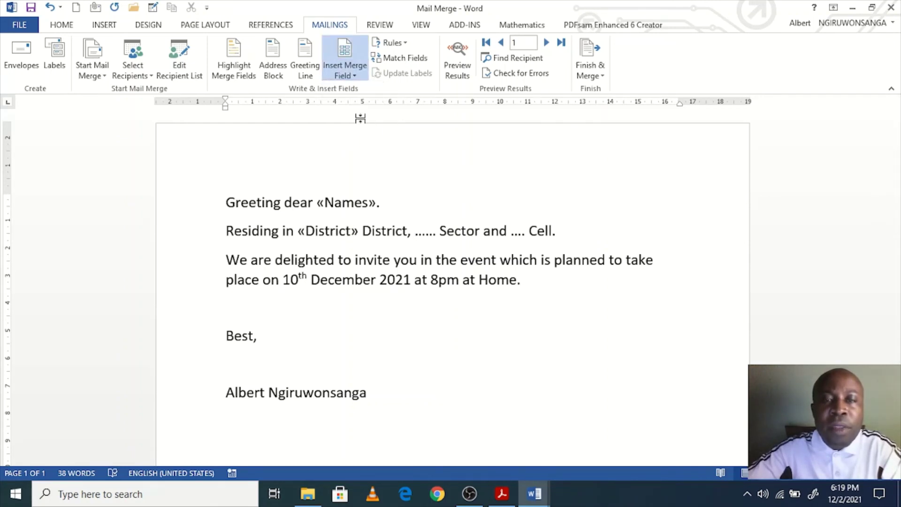
key(Delete)
key(Delete)
key(Delete)
key(Delete)
key(Delete)
key(Delete)
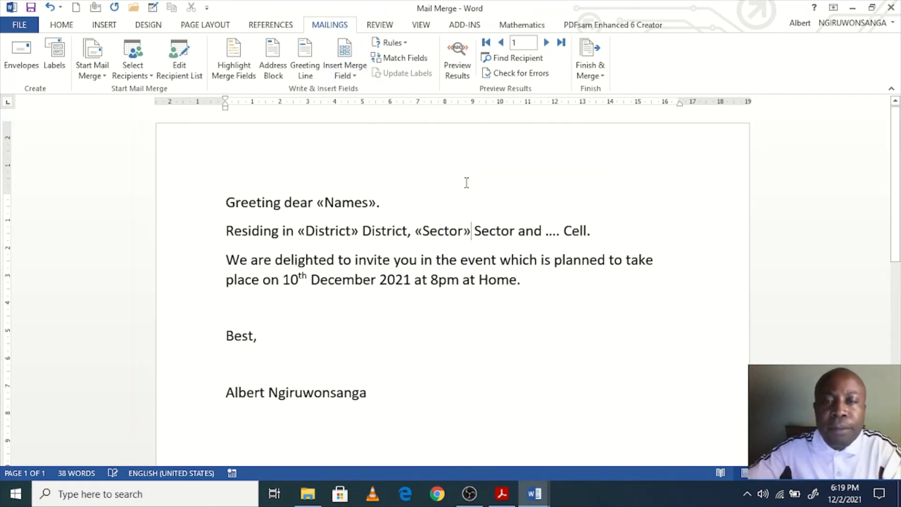
click(547, 231)
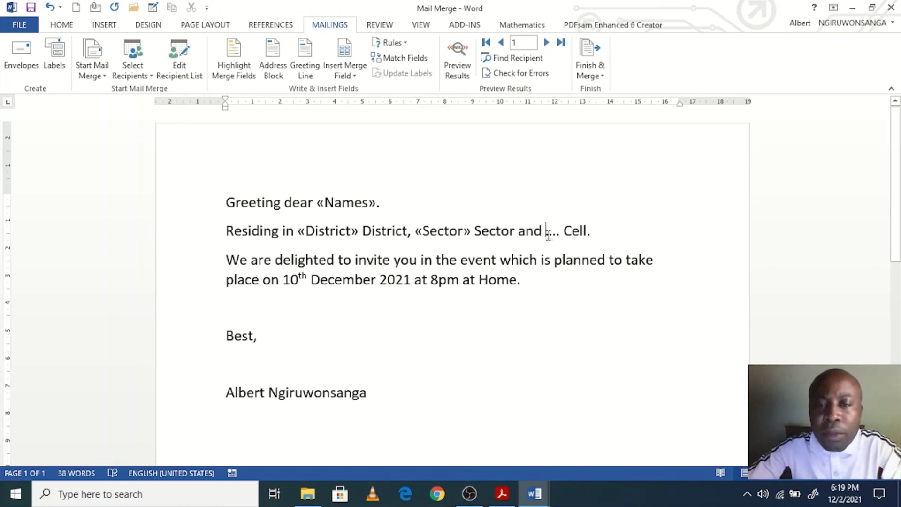
click(358, 78)
click(357, 137)
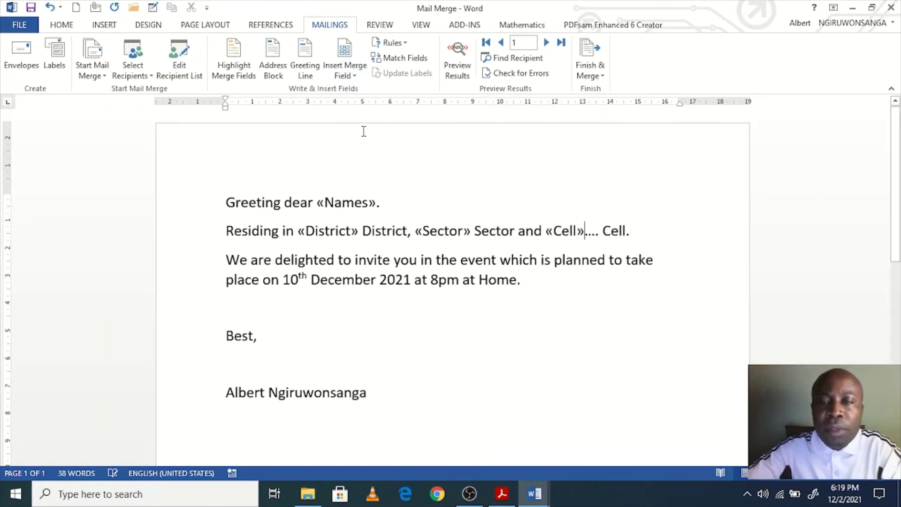
key(Delete)
key(Delete)
key(Delete)
key(Delete)
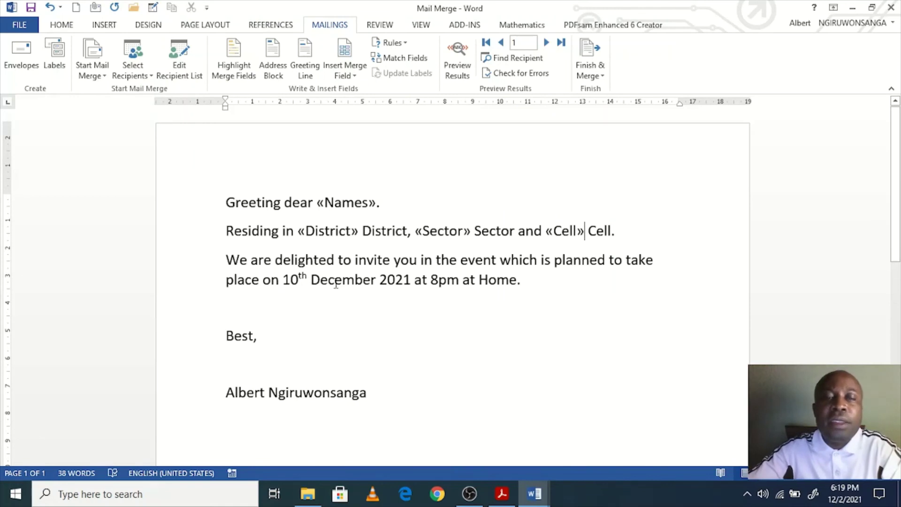
Step: Verify that Names, District, Sector and Cell are all inserted as merge fields
click(336, 203)
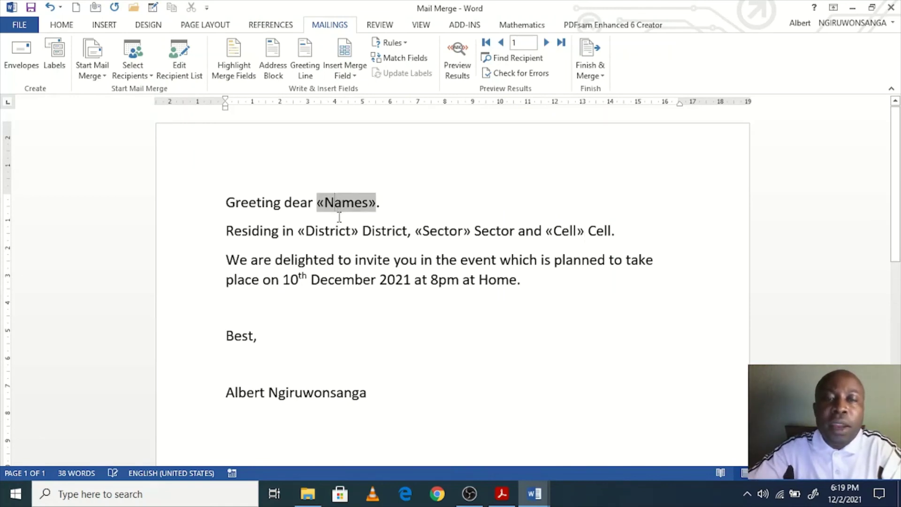
click(336, 231)
click(437, 232)
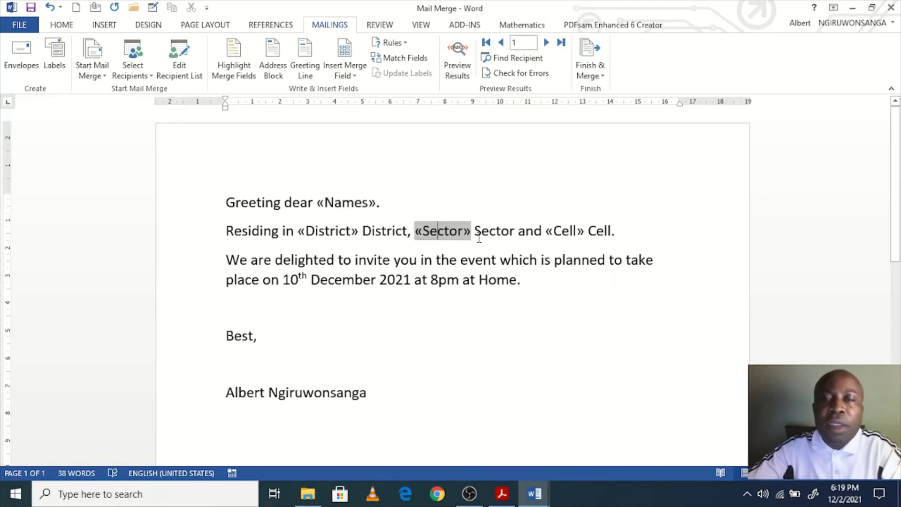
click(569, 232)
click(418, 281)
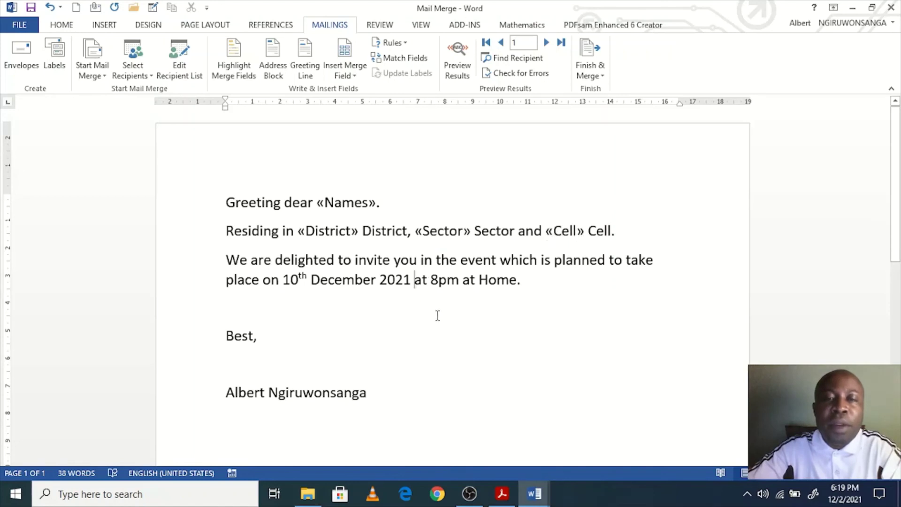
click(352, 350)
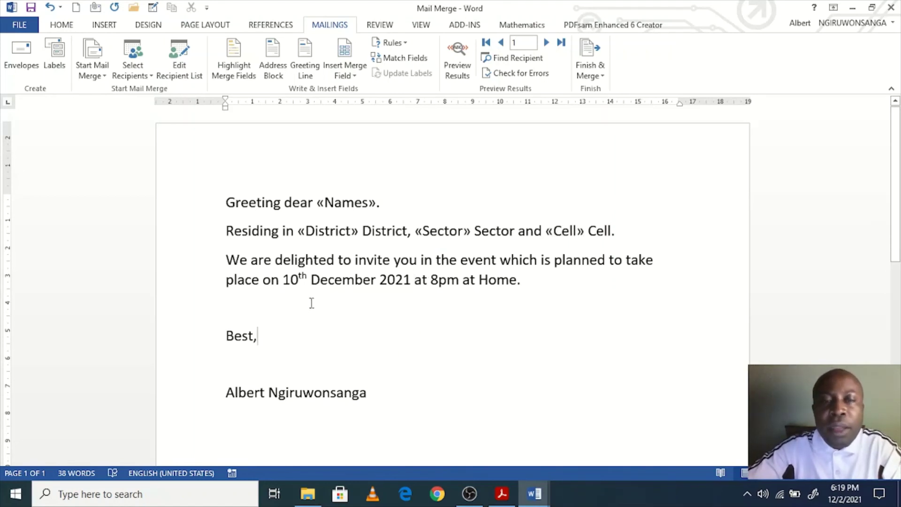
Step: Merge all records with Finish & Merge > Edit Individual Documents to produce Letters1
click(600, 77)
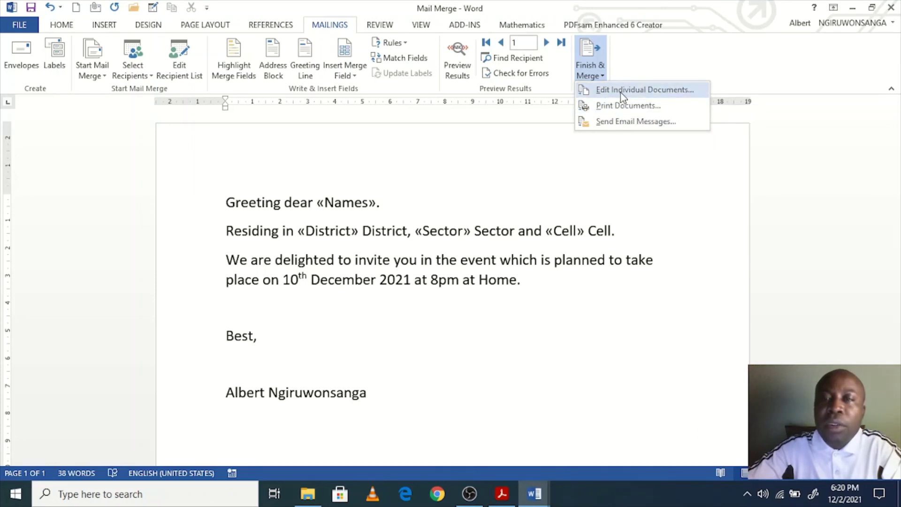
click(622, 97)
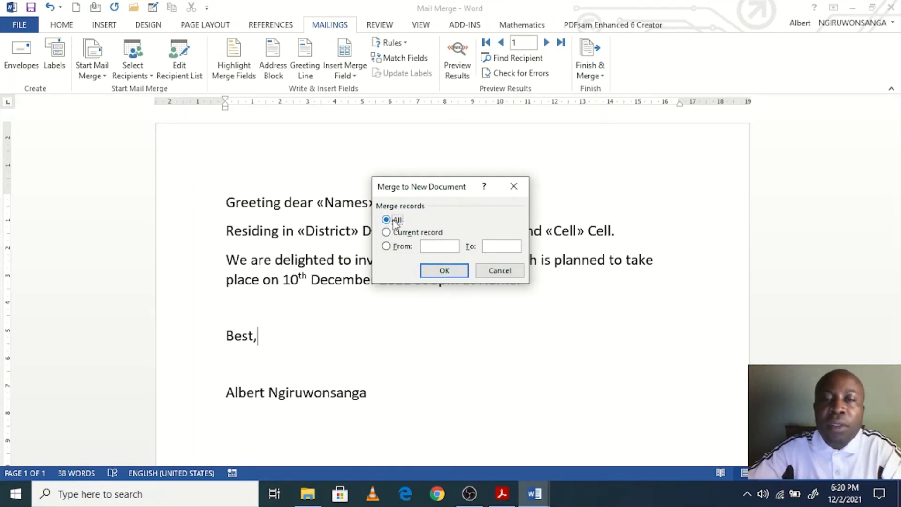
click(442, 270)
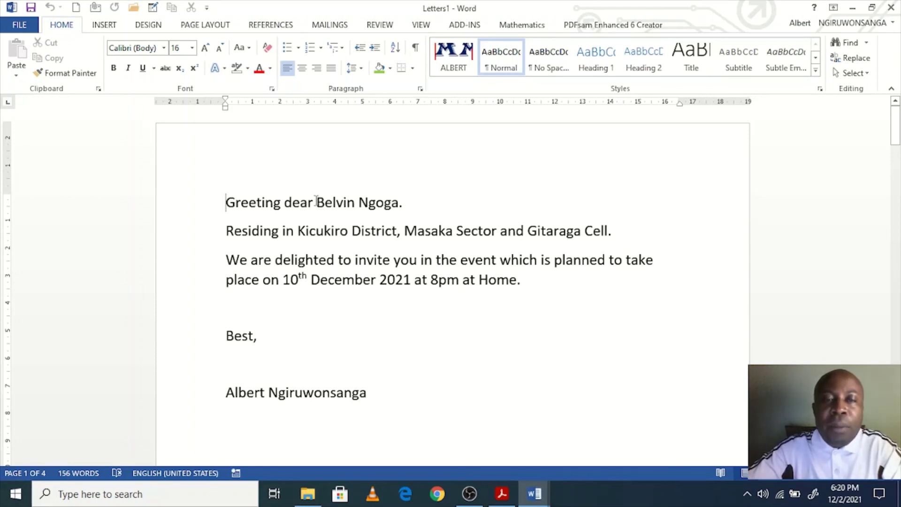
drag(317, 201, 393, 210)
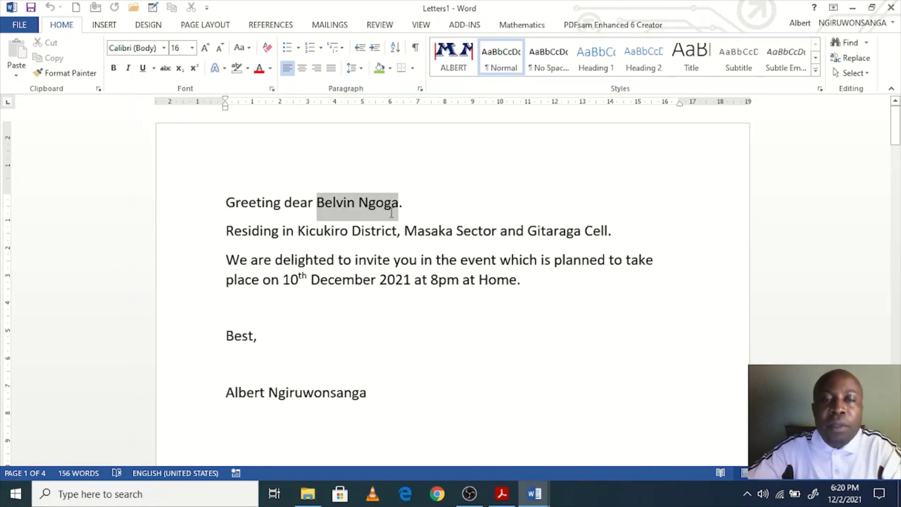
click(311, 231)
click(418, 231)
click(559, 225)
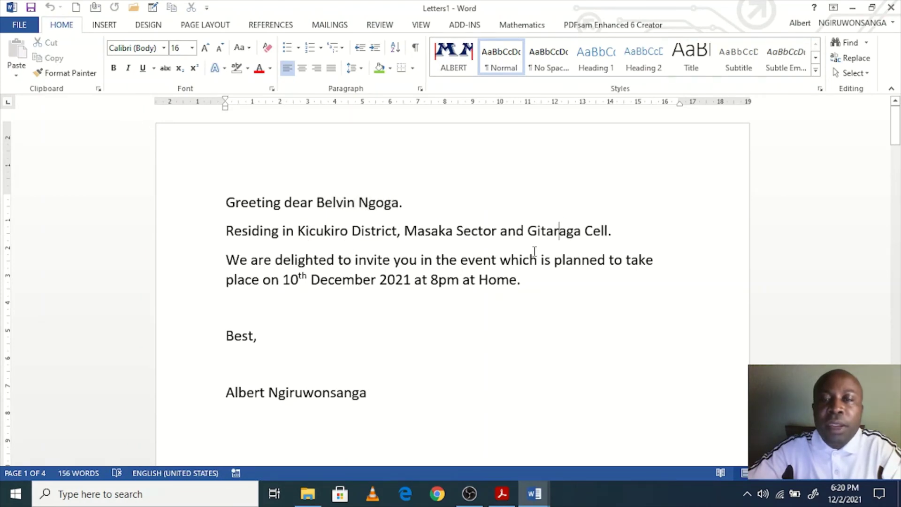
scroll(396, 310, down, 15)
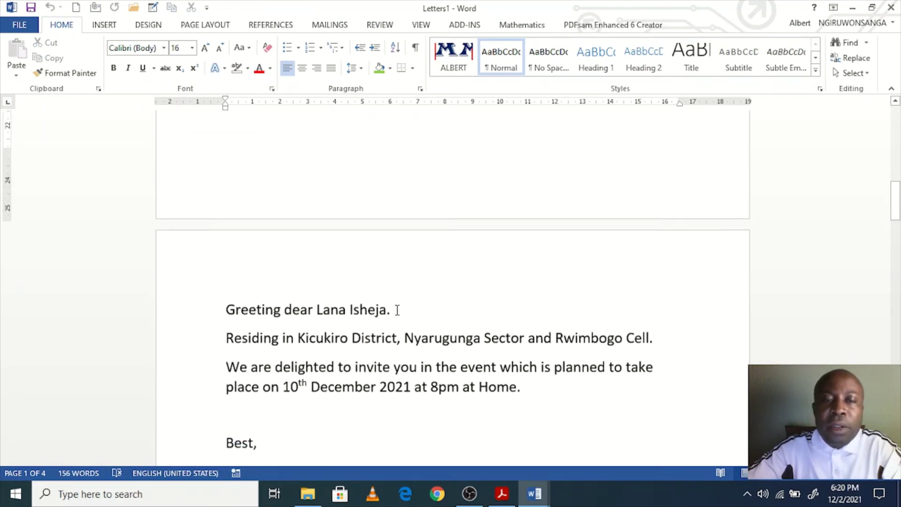
scroll(397, 310, down, 4)
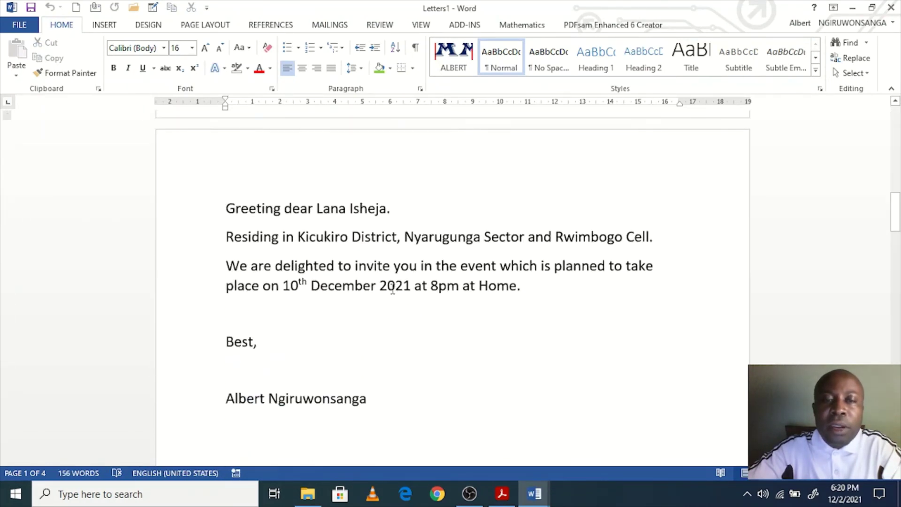
click(323, 209)
click(330, 236)
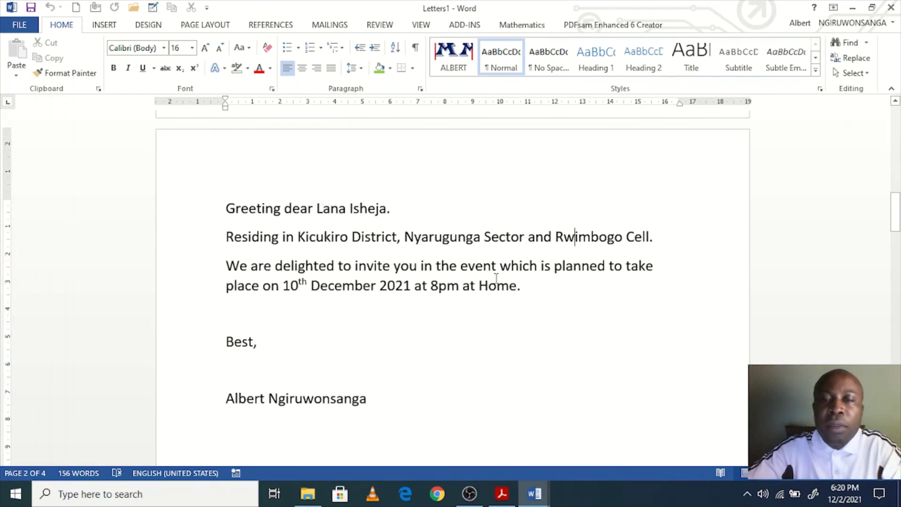
scroll(350, 347, down, 5)
scroll(350, 346, down, 20)
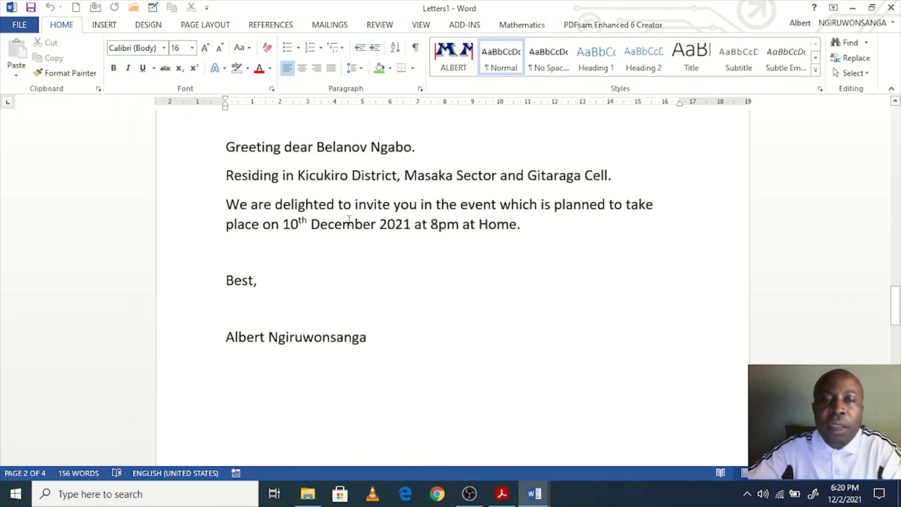
click(336, 149)
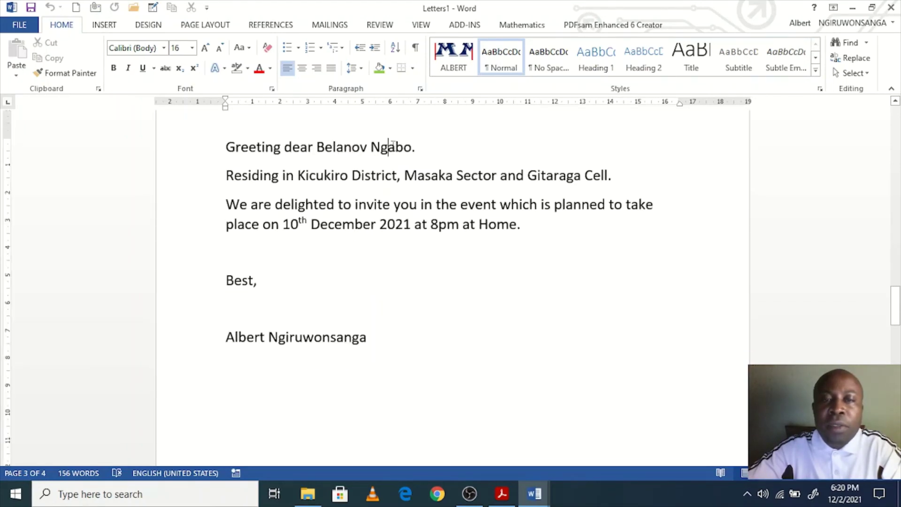
click(417, 175)
scroll(439, 354, down, 20)
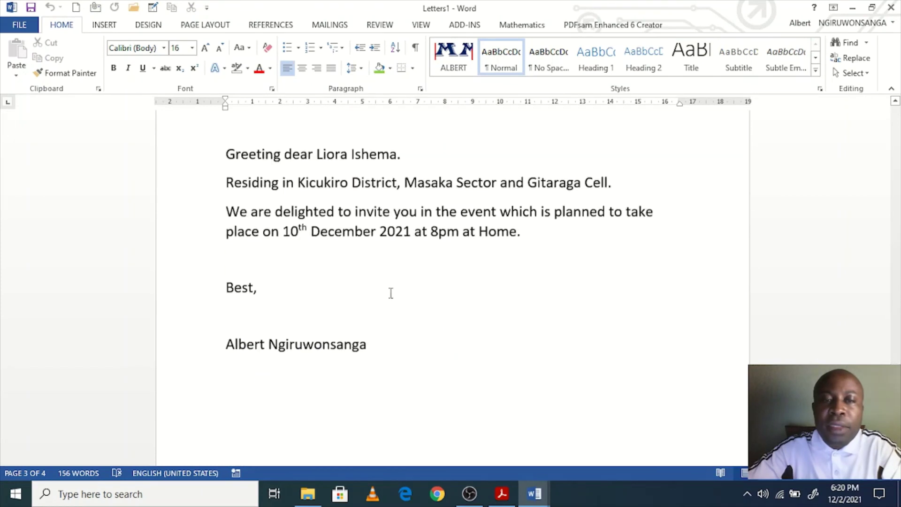
click(378, 153)
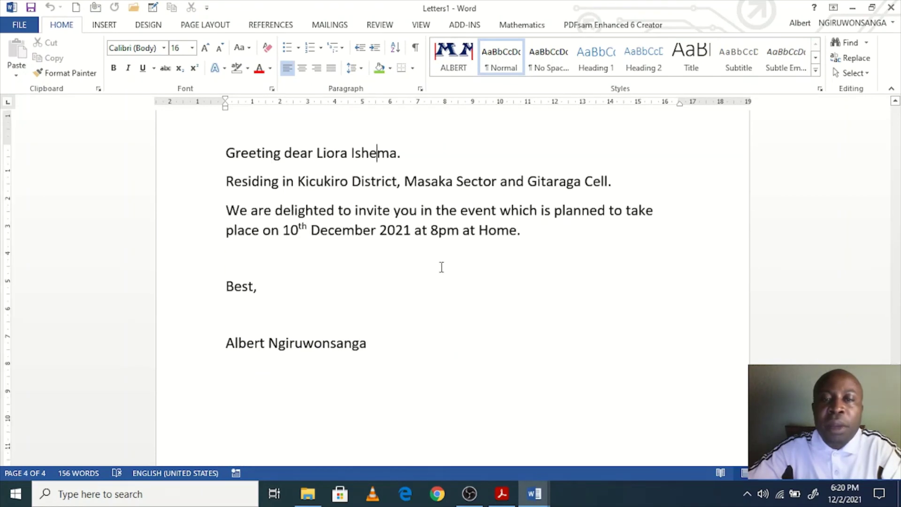
scroll(446, 281, down, 5)
scroll(454, 292, up, 8)
scroll(455, 291, up, 2)
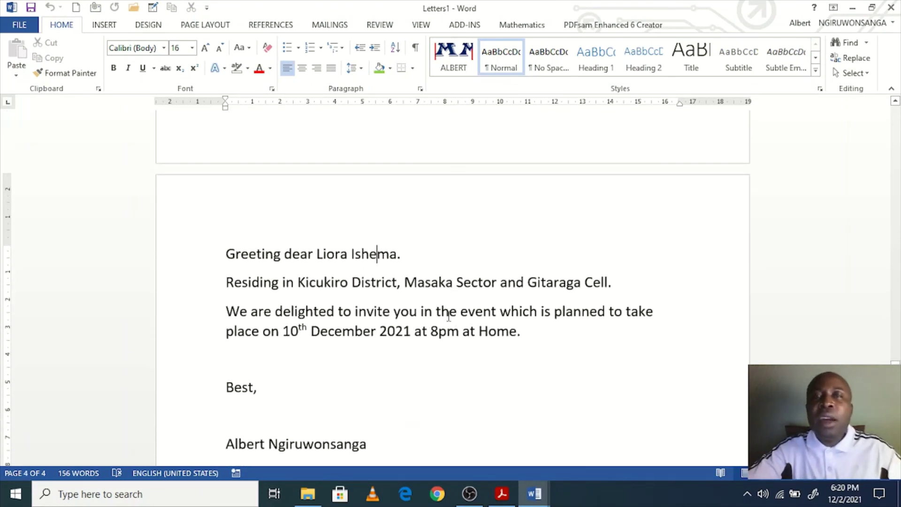
scroll(464, 395, down, 6)
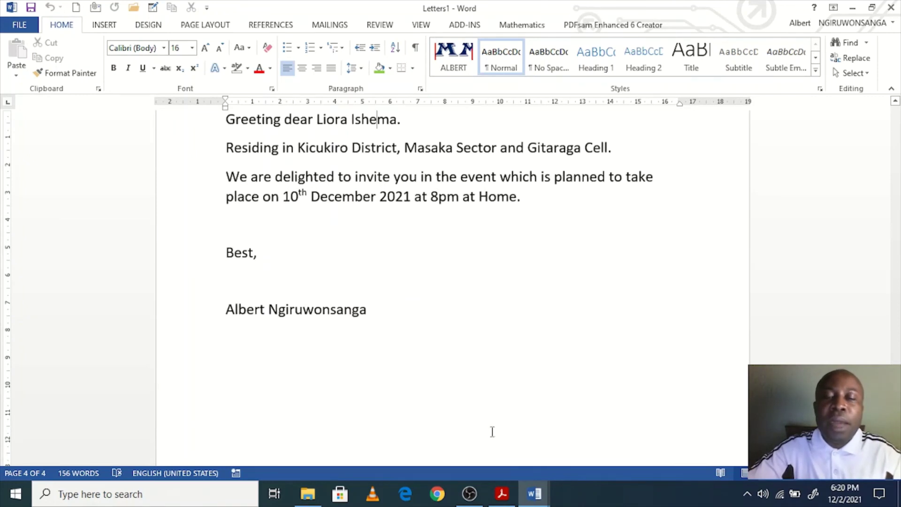